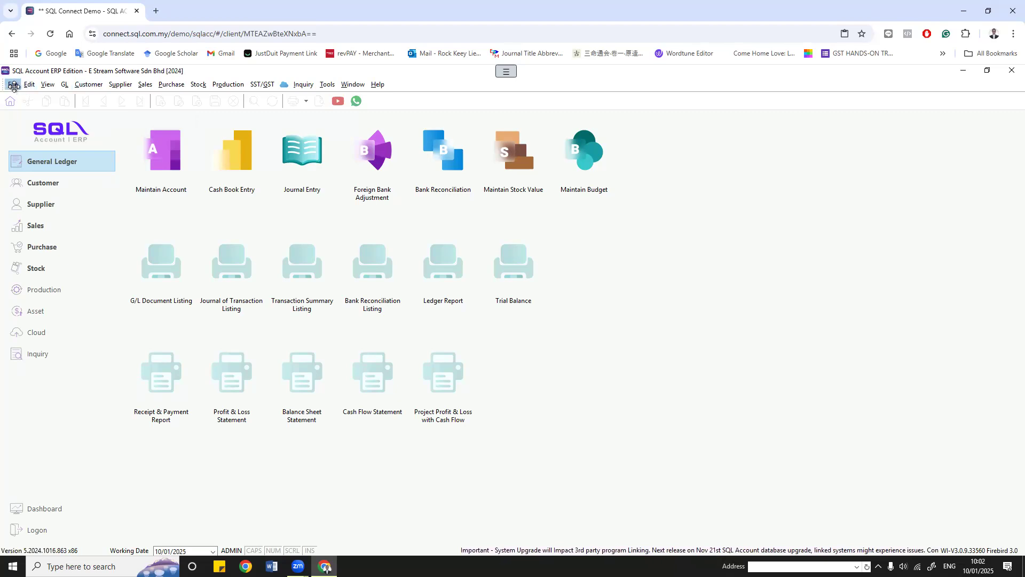
Step: Open the company profile and move its window clear of the screen edge
left_click(13, 85)
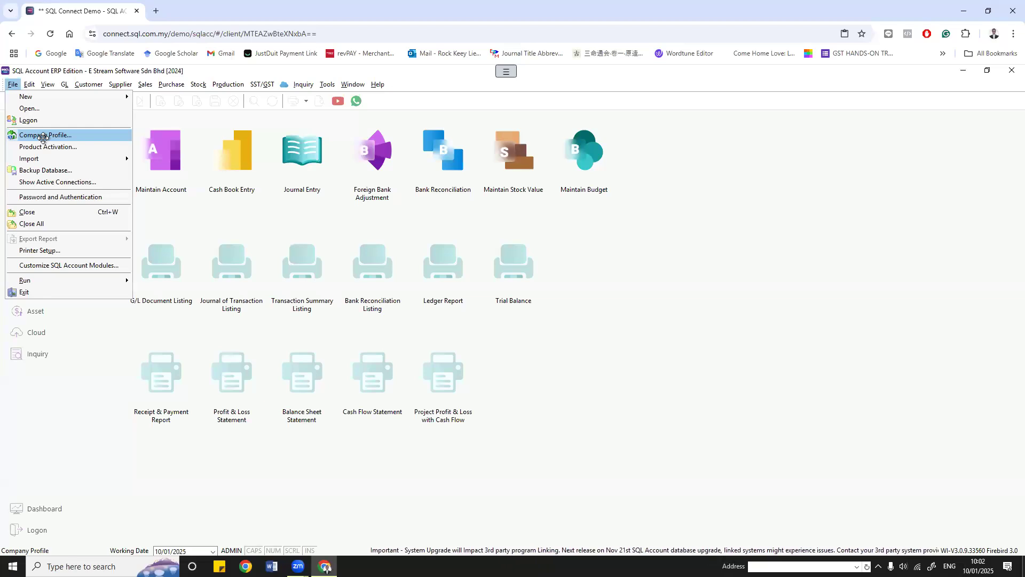
left_click(43, 137)
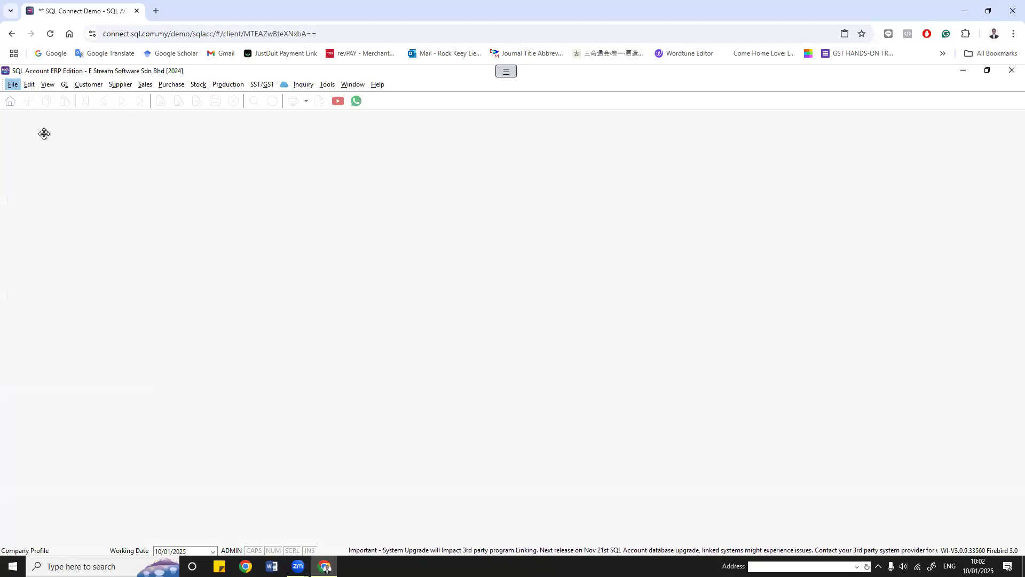
left_click_drag(219, 126, 259, 130)
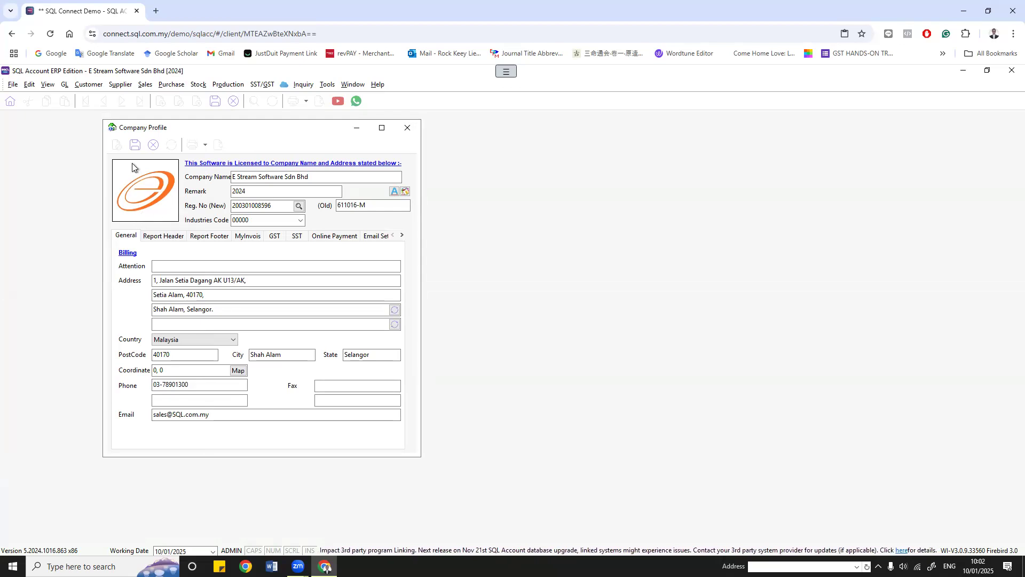
Step: View the file chooser for loading a company logo image and close it without choosing a file
right_click(153, 195)
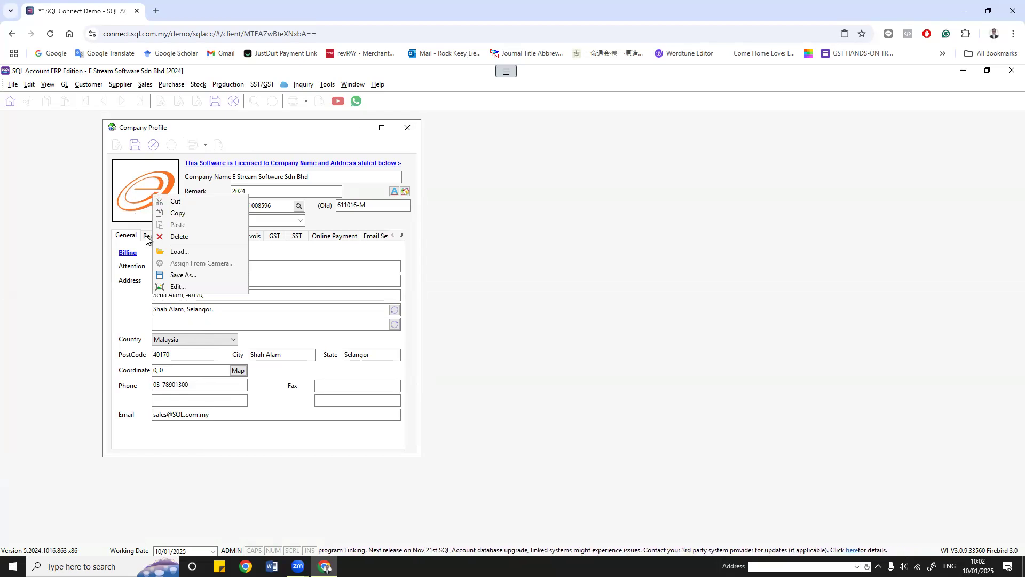
left_click(172, 253)
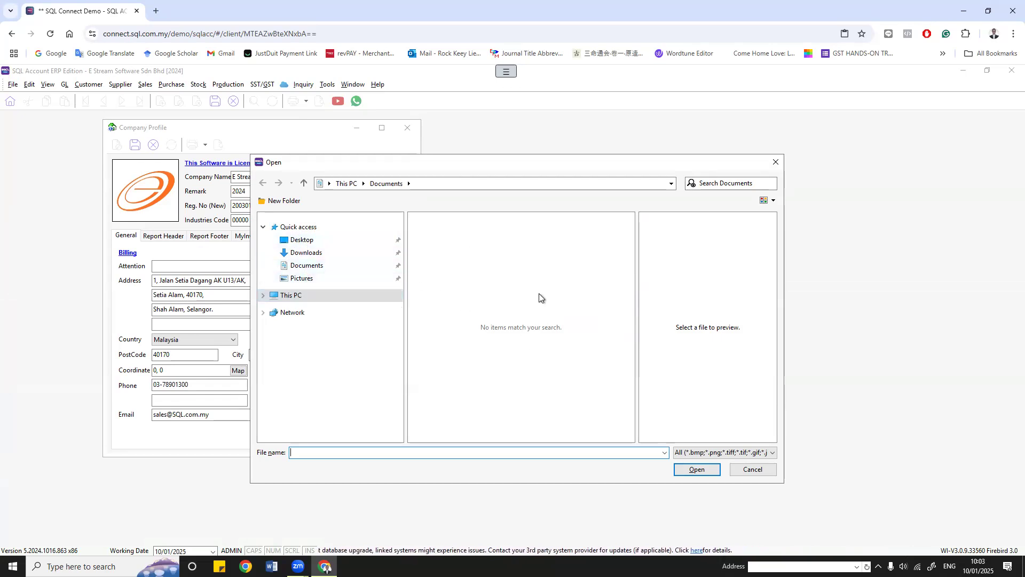
left_click(750, 470)
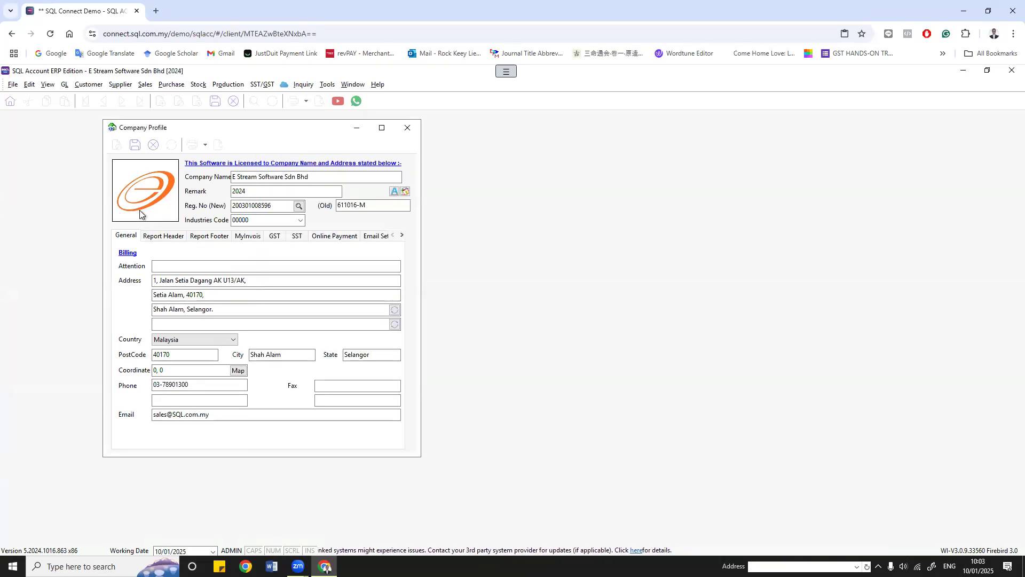
Step: Review the company name, remark, business registration number lookup and industries code, leaving the lookup without applying a result
left_click(267, 176)
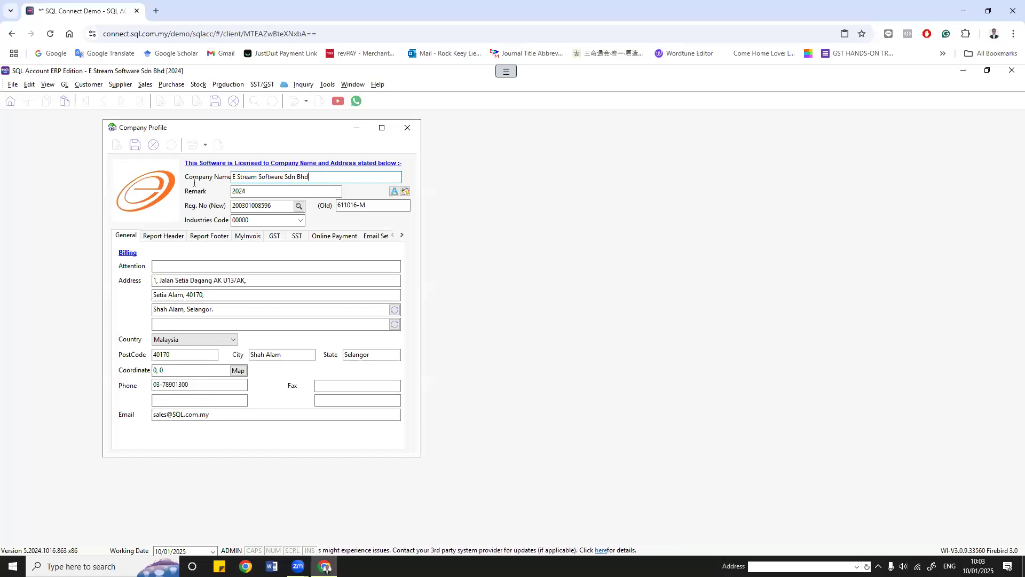
key("Tab")
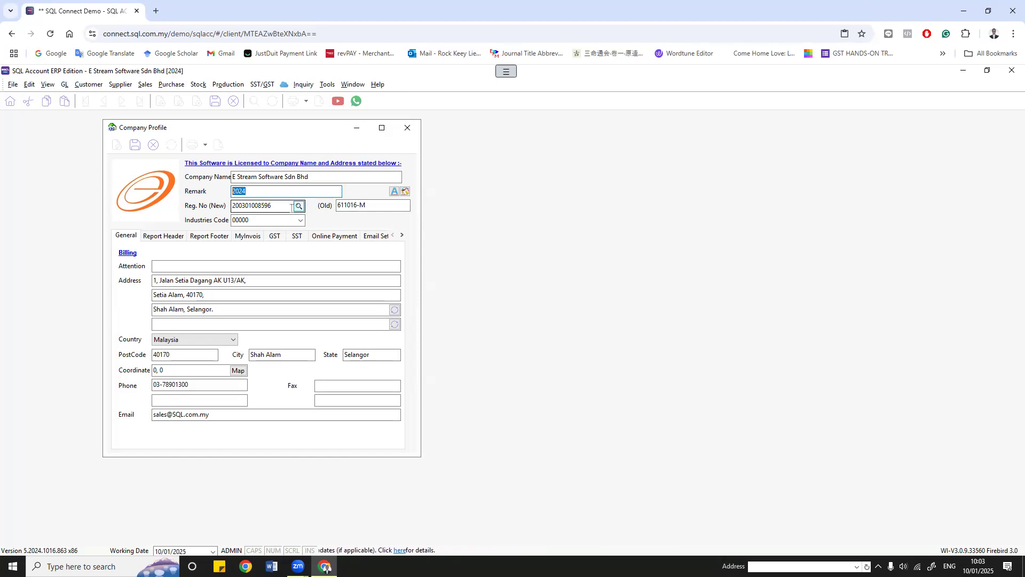
left_click(299, 207)
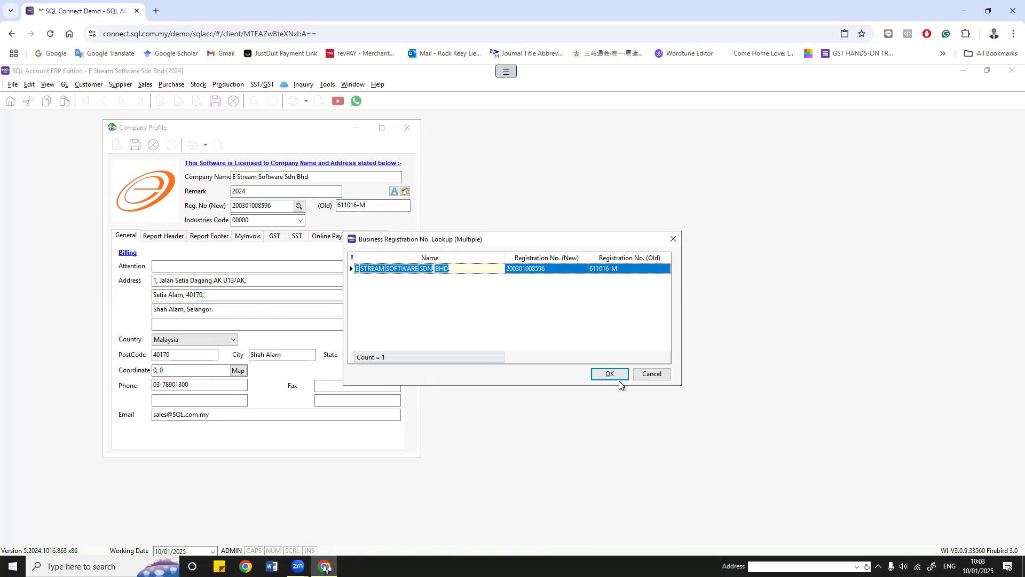
left_click(634, 372)
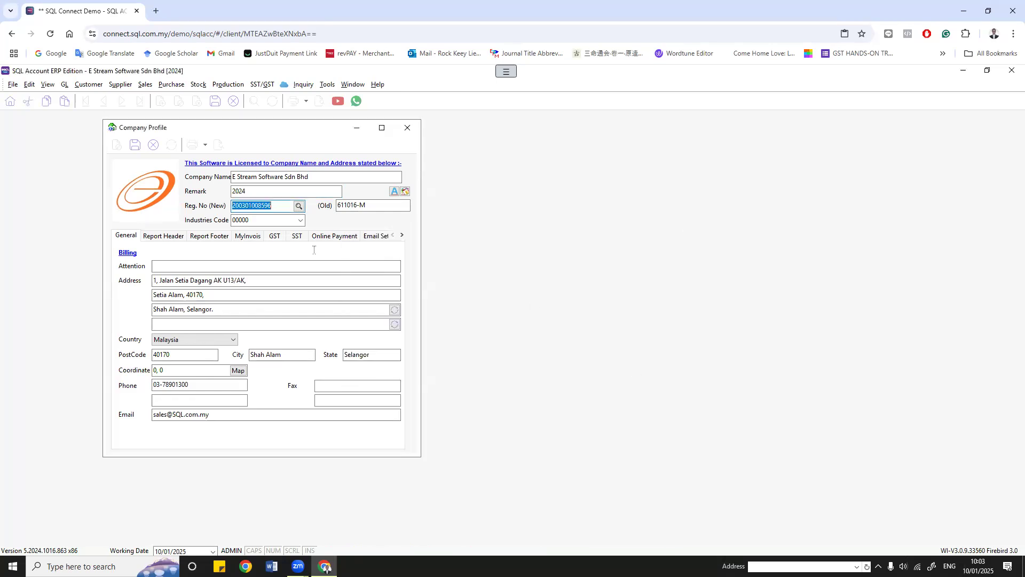
left_click_drag(259, 221, 193, 225)
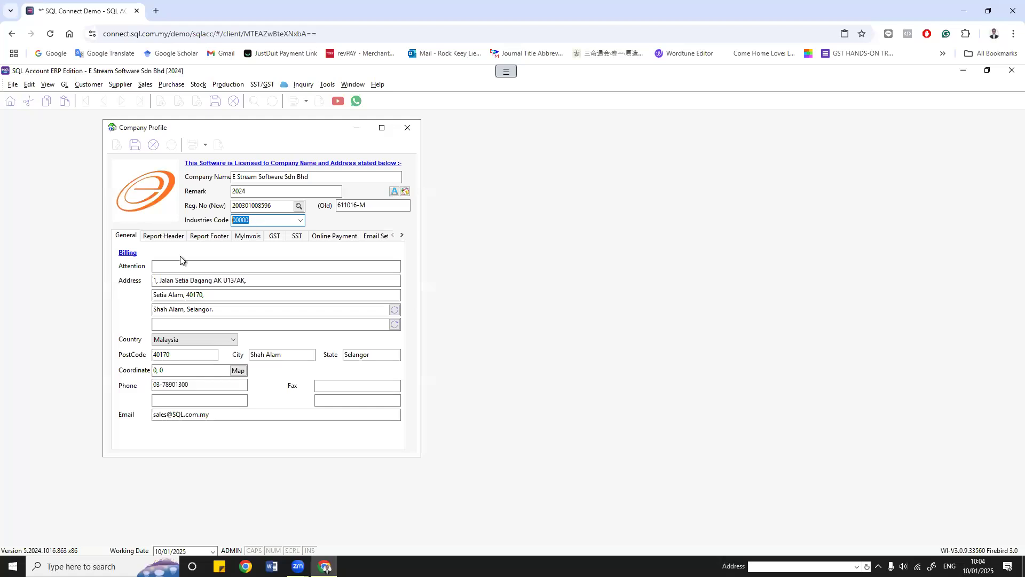
Step: Review the billing address, country, postcode, city, state, phone and email fields of the company profile
left_click(165, 280)
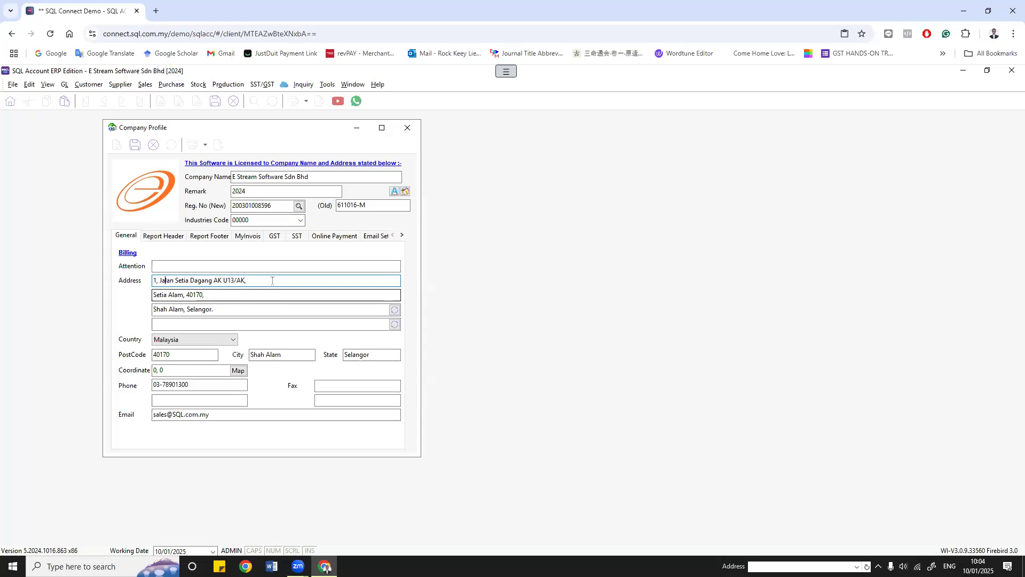
key("ctrl+a")
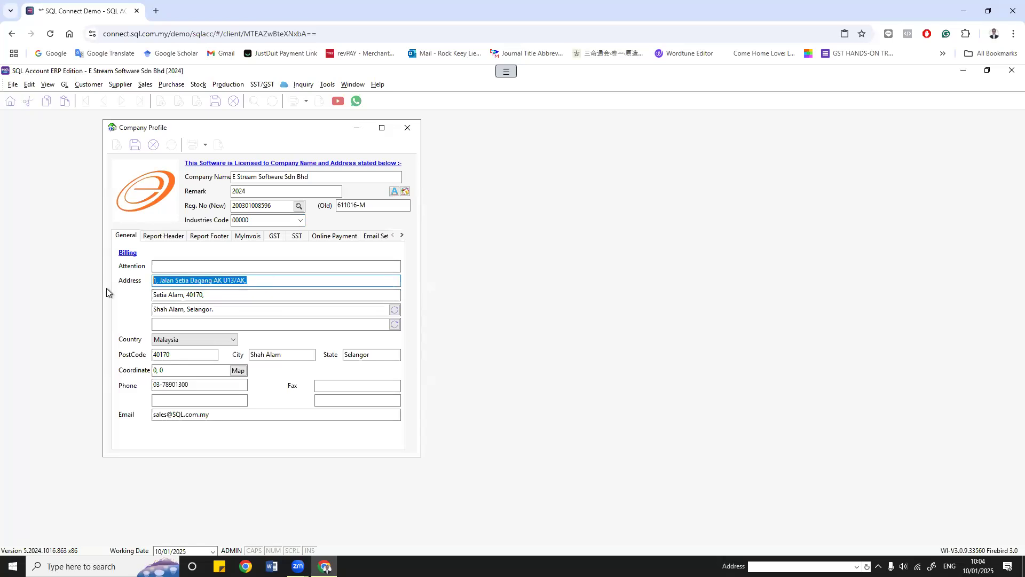
left_click(203, 341)
left_click(204, 345)
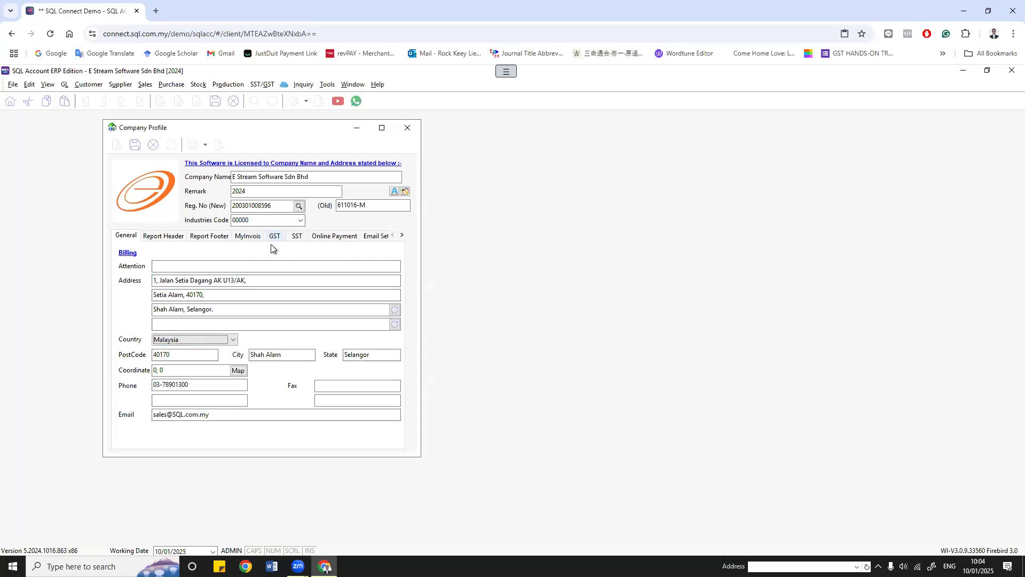
key("Tab")
key("Tab")
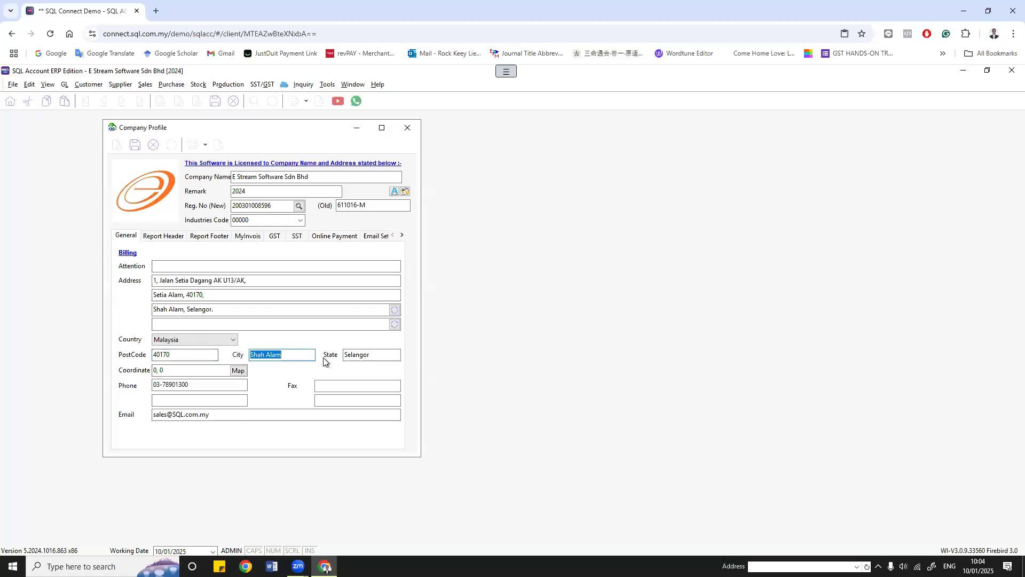
key("Tab")
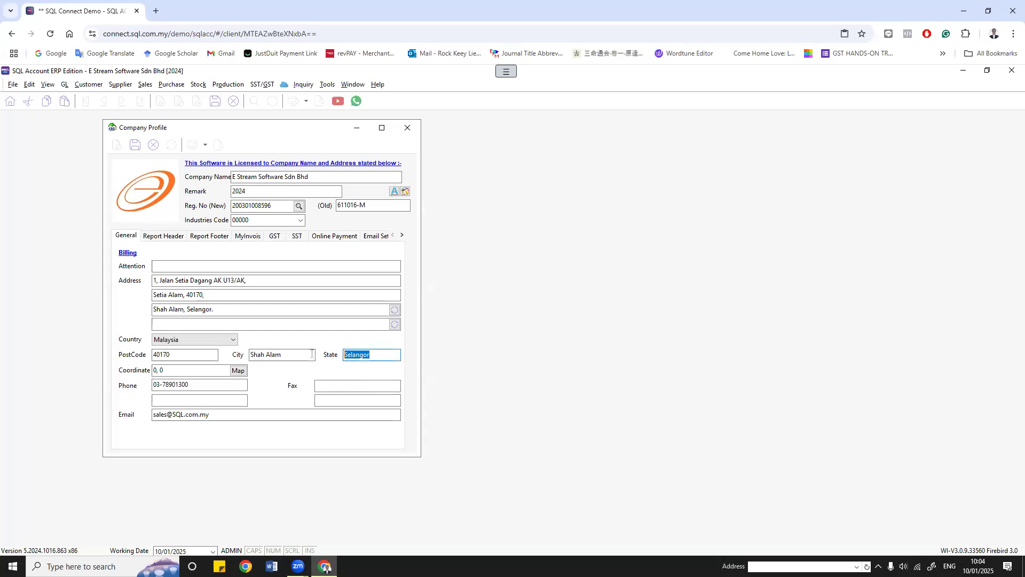
key("Tab")
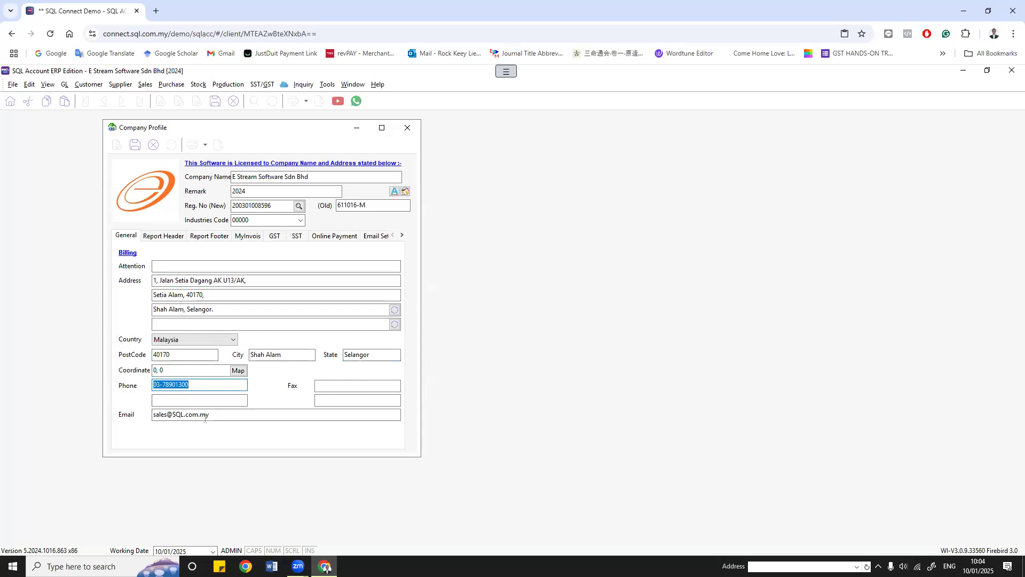
key("Tab")
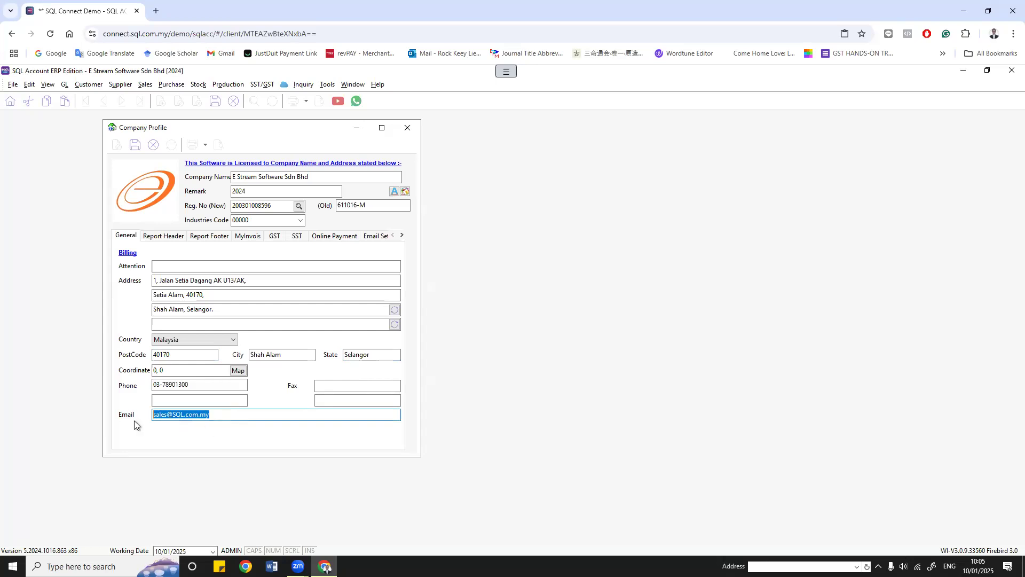
Step: Compare the report header text with the general billing details of the company profile
left_click(167, 238)
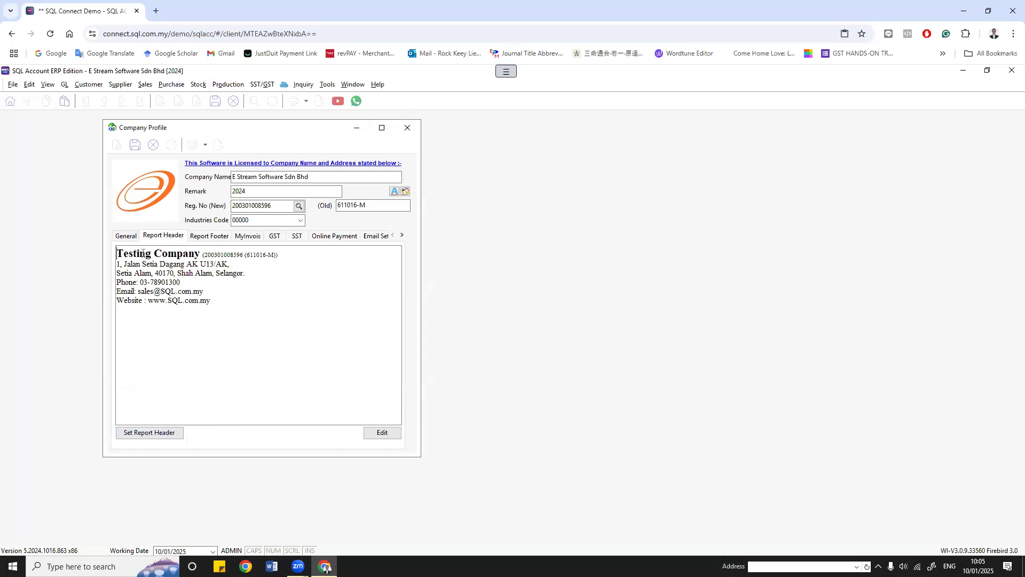
left_click(123, 239)
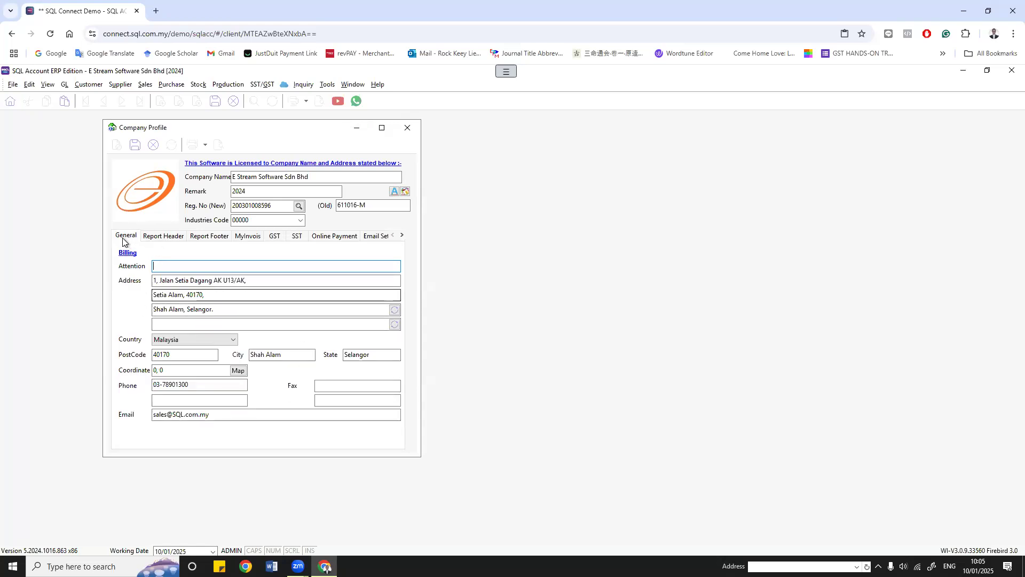
left_click(162, 236)
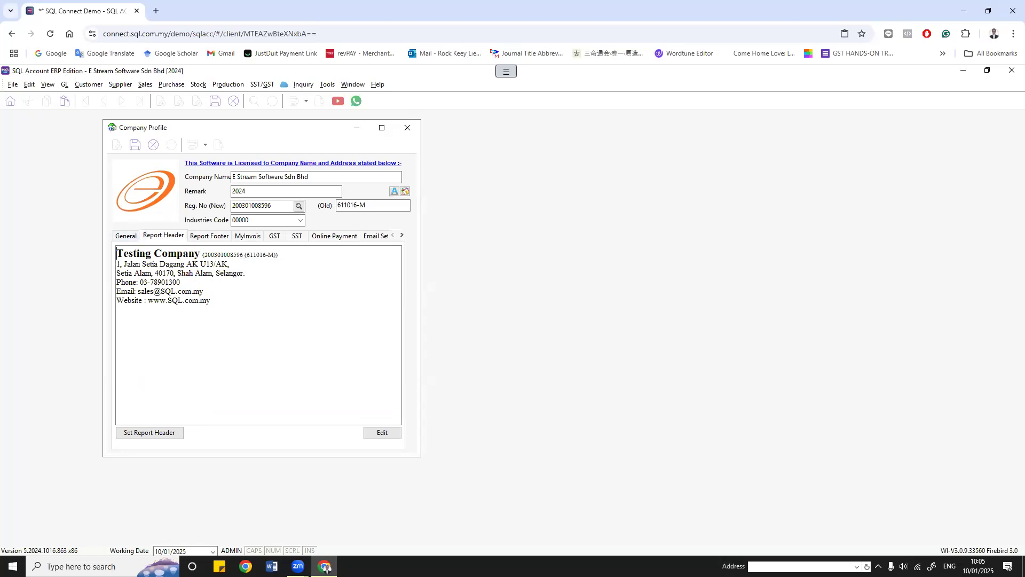
Step: Try applying font size 16 to the report header text in the rich text editor and discard the change
left_click(383, 433)
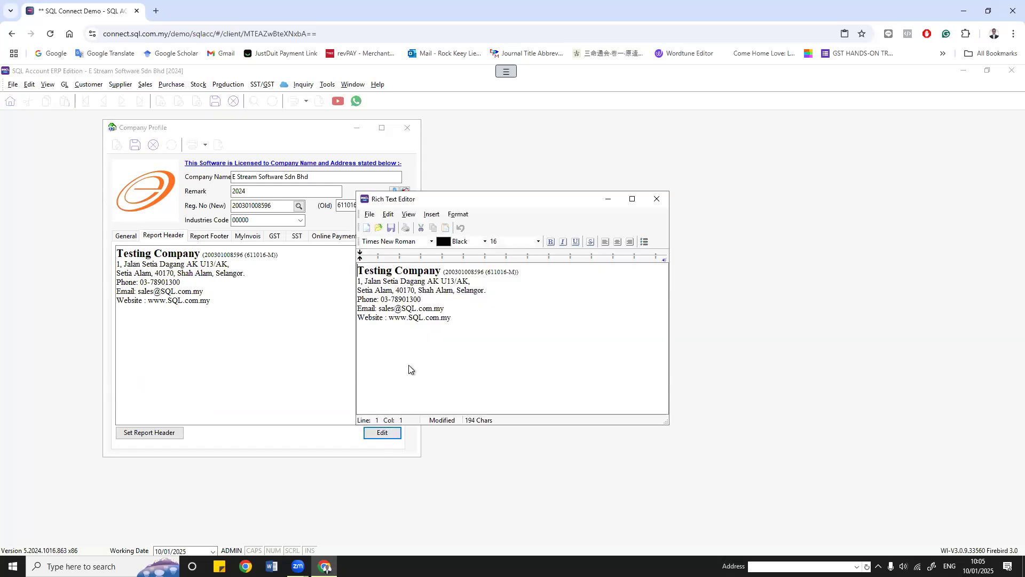
left_click(387, 271)
left_click(510, 242)
left_click(539, 242)
left_click(540, 242)
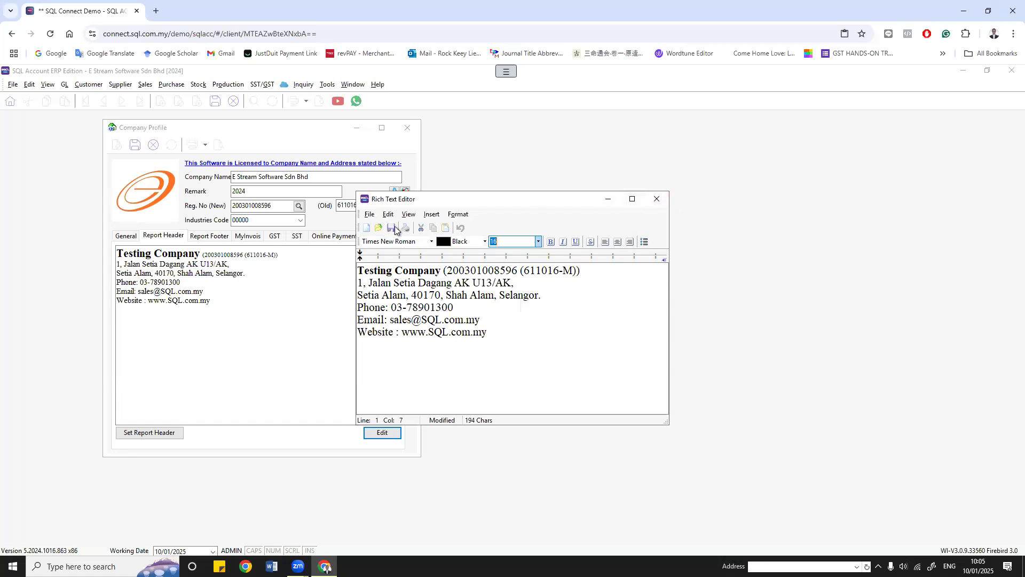
left_click(657, 199)
left_click(532, 331)
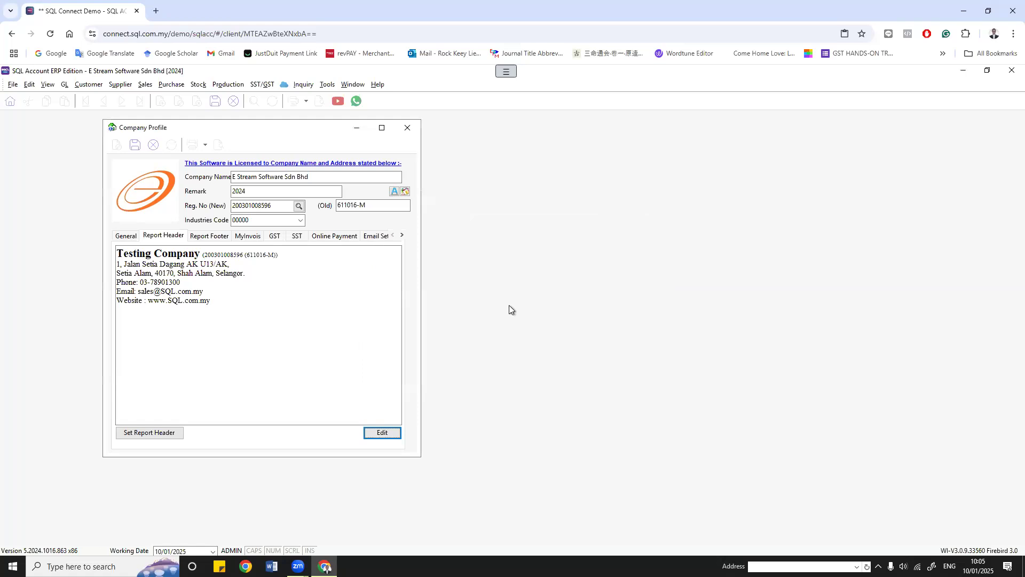
Step: Review the report footer, MyInvois, GST, SST and online payment settings of the company profile
left_click(212, 239)
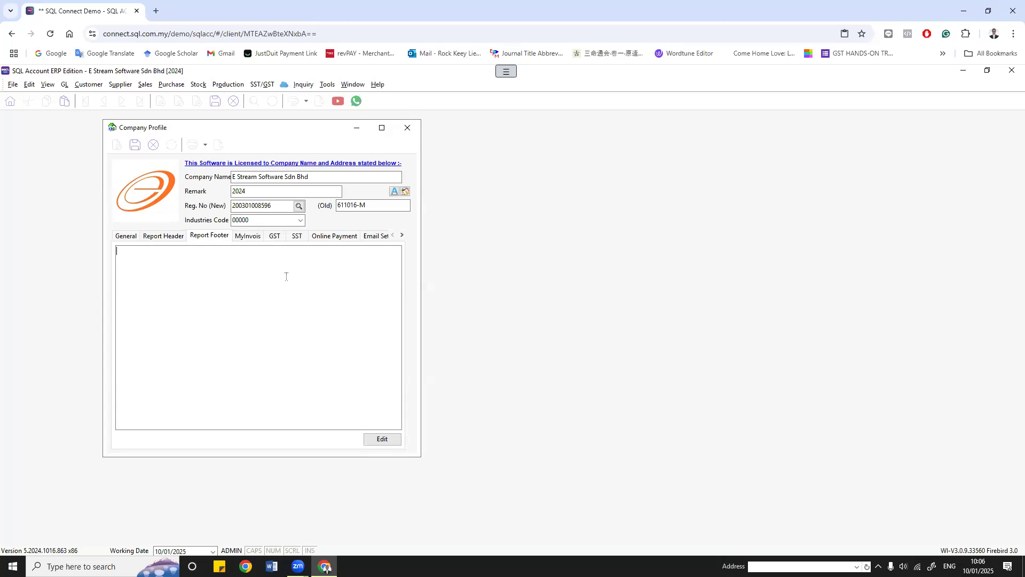
left_click(246, 238)
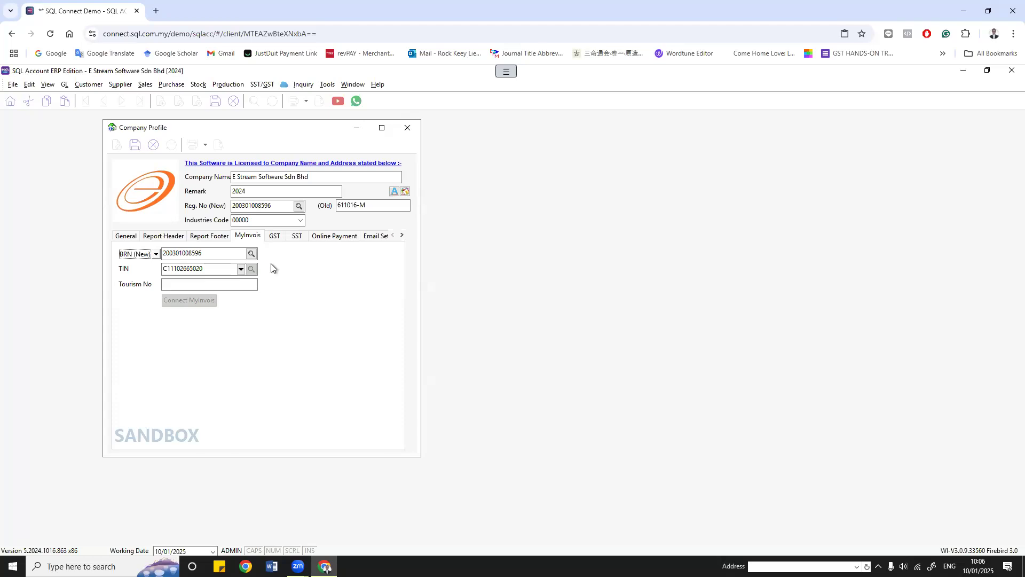
left_click(274, 236)
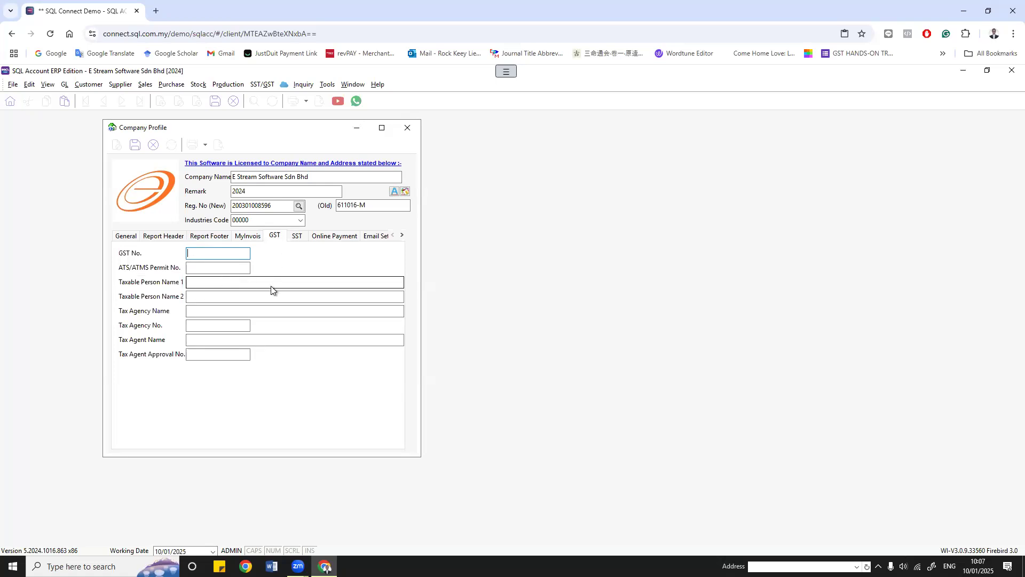
left_click(297, 236)
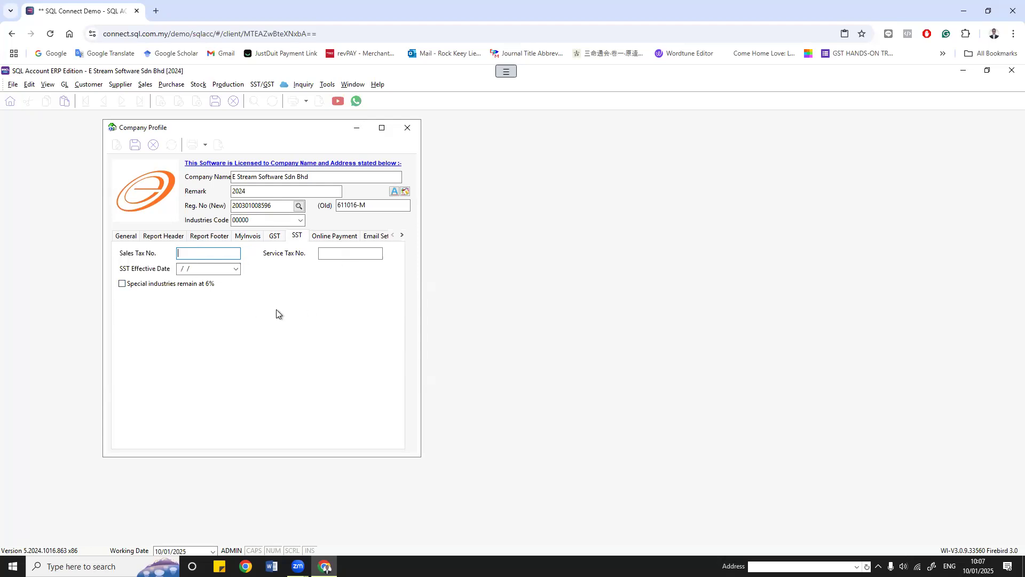
left_click(337, 237)
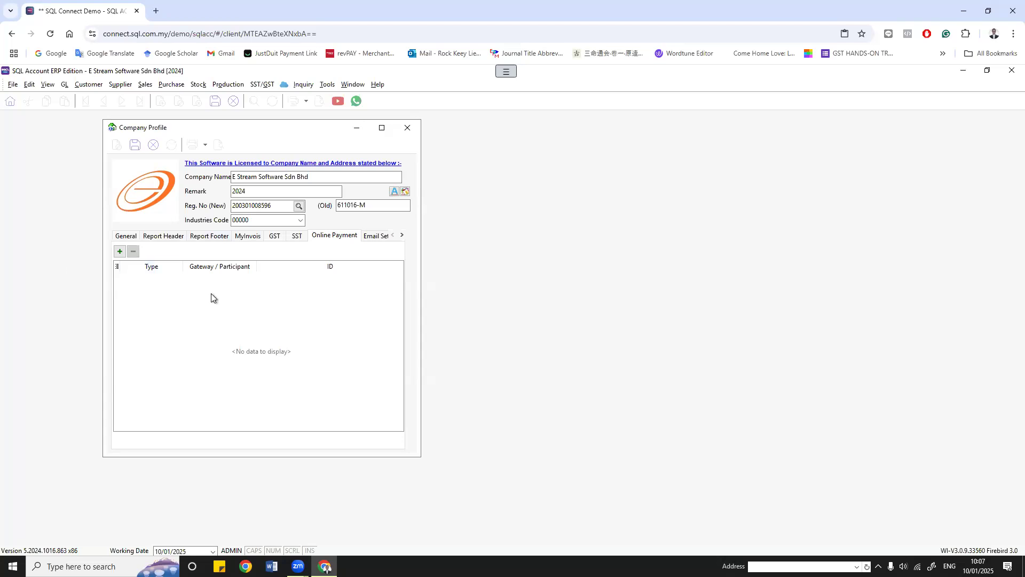
Step: Review the email settings, additional company details and cloud attachment settings, and close the company profile
left_click(374, 238)
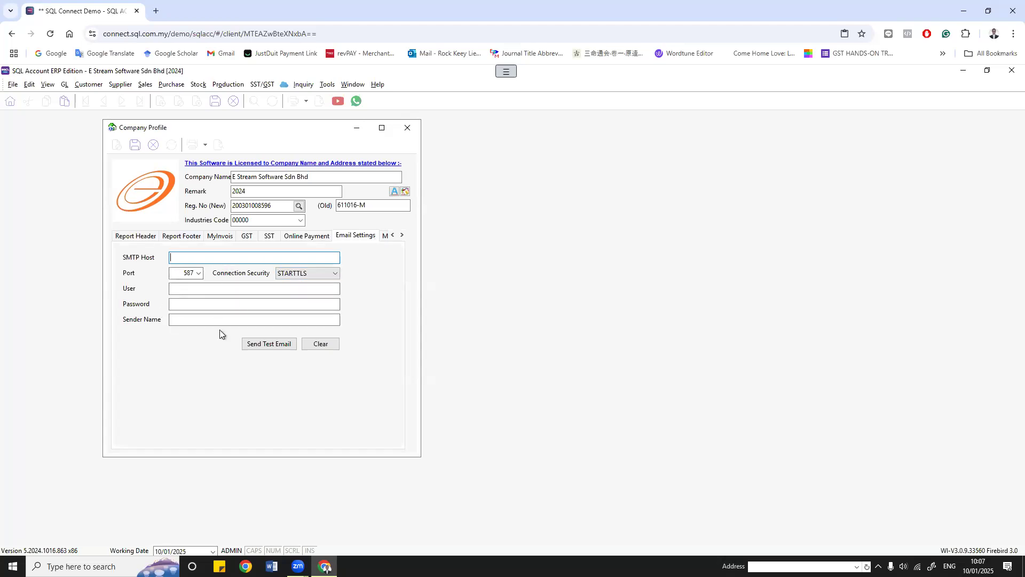
left_click(385, 235)
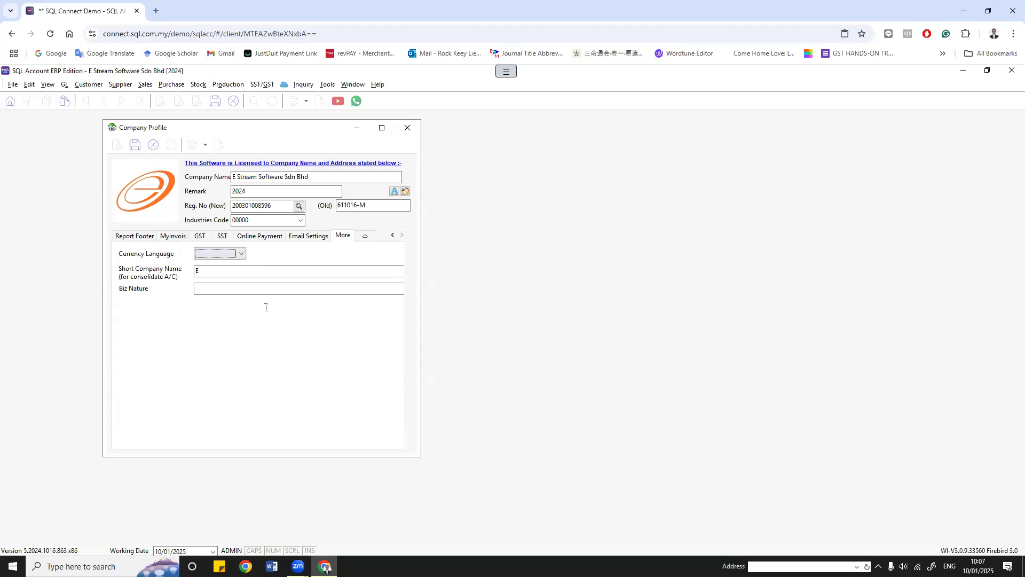
left_click(364, 237)
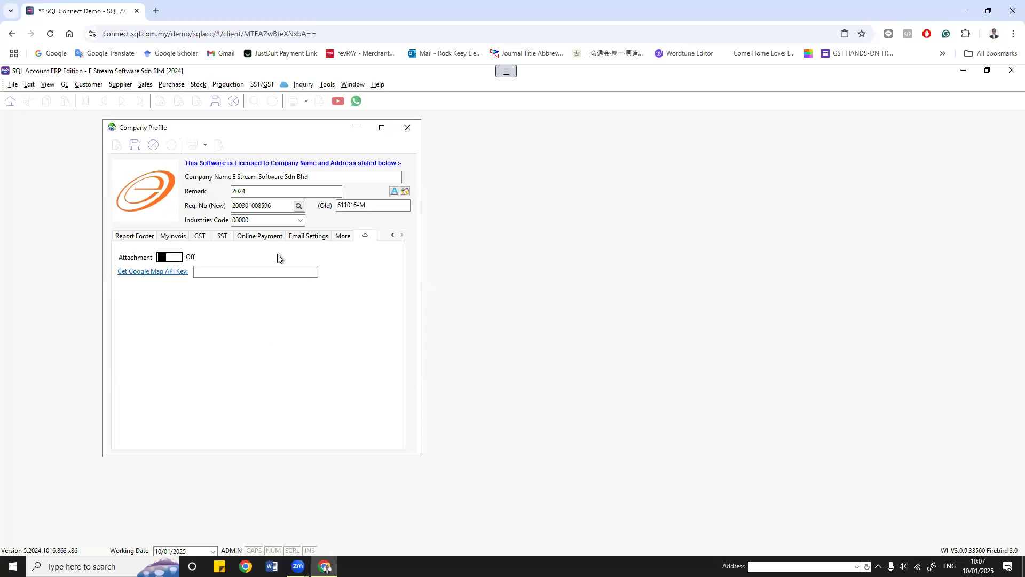
left_click(135, 235)
left_click(393, 236)
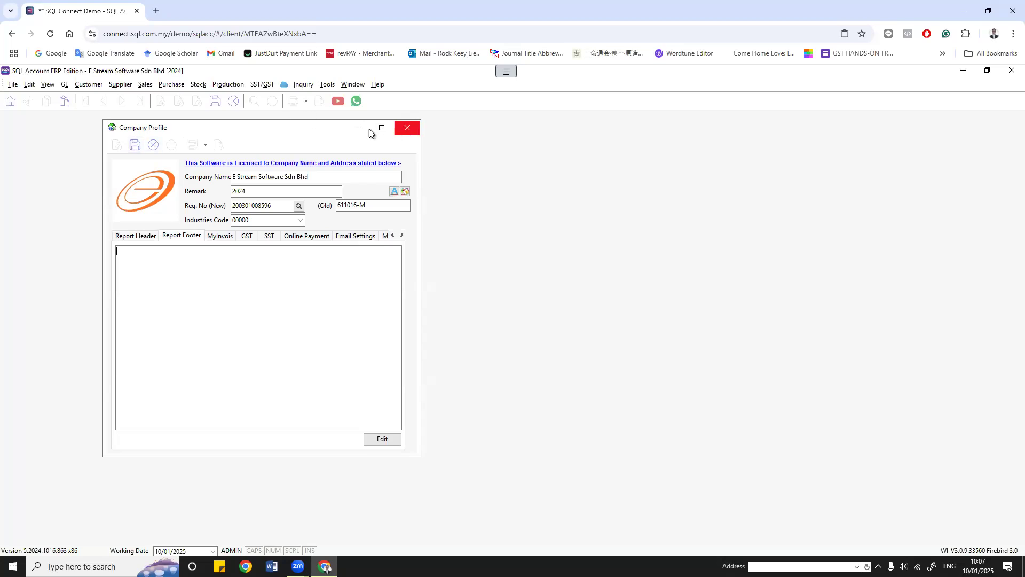
left_click(407, 127)
Step: Open the product activation dialog to examine its product ID and activation code fields
left_click(13, 85)
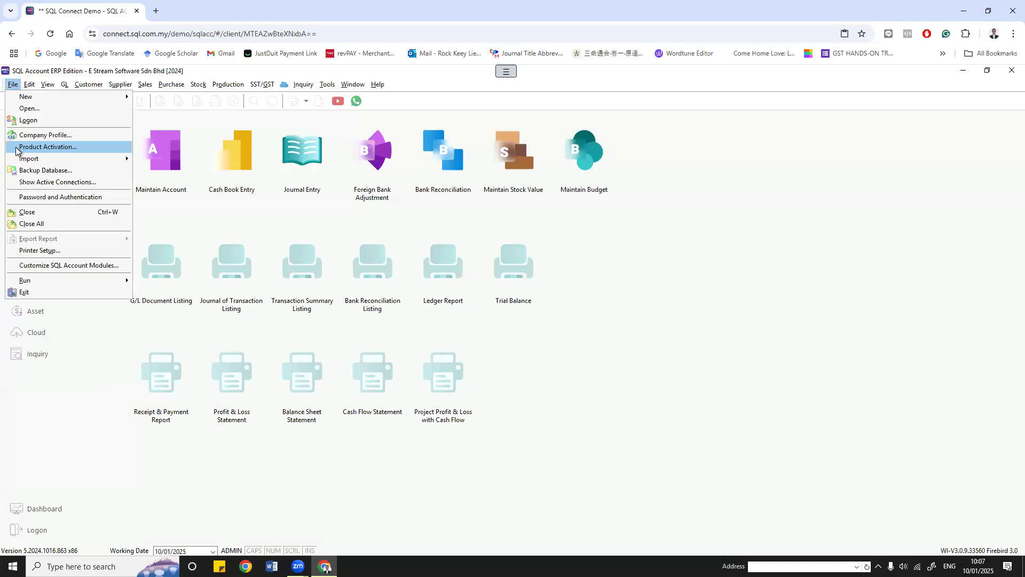
left_click(17, 148)
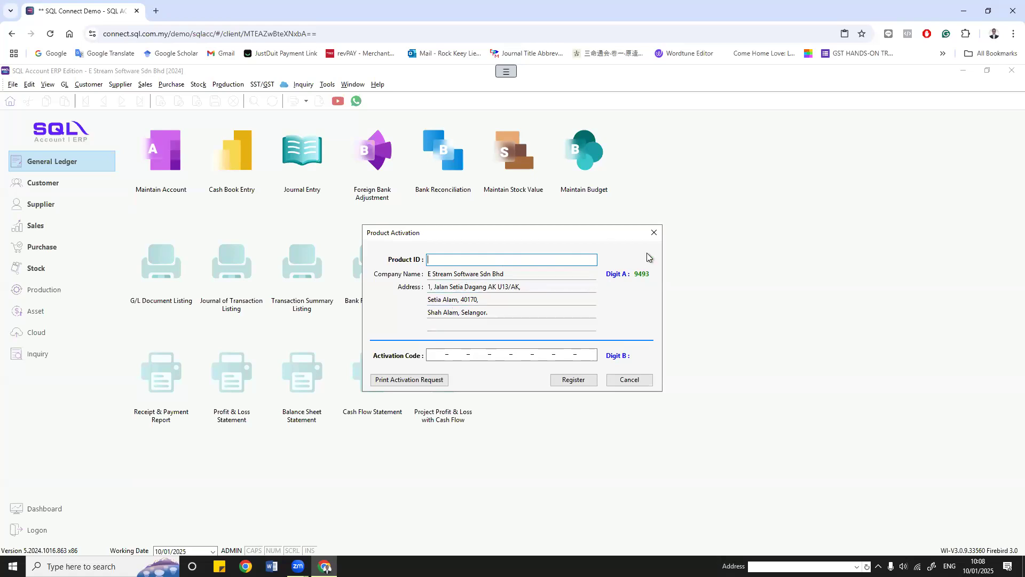
Step: Close the product activation dialog, reopen it to examine the activation fields once more, and cancel it
left_click(654, 232)
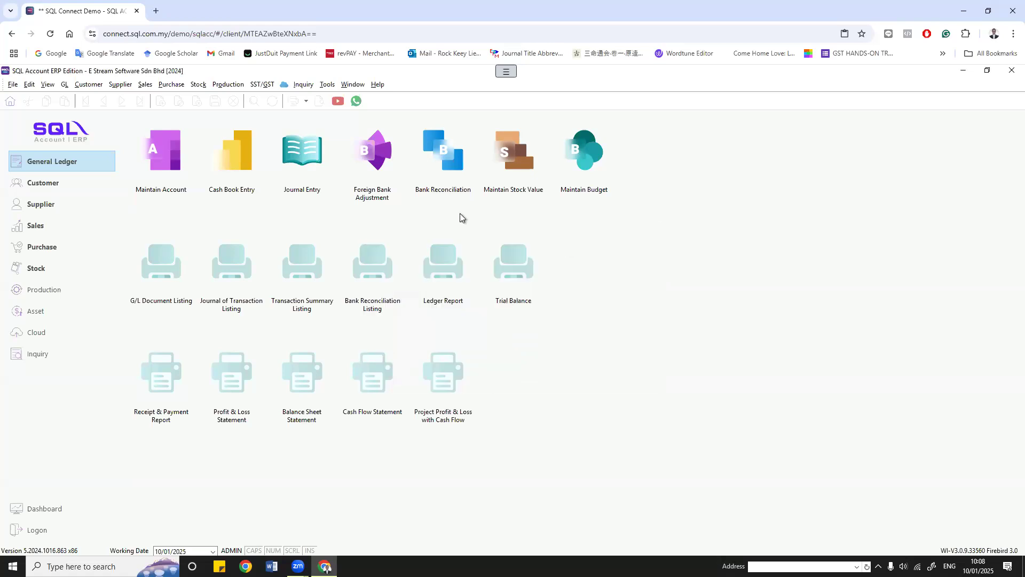
left_click(12, 84)
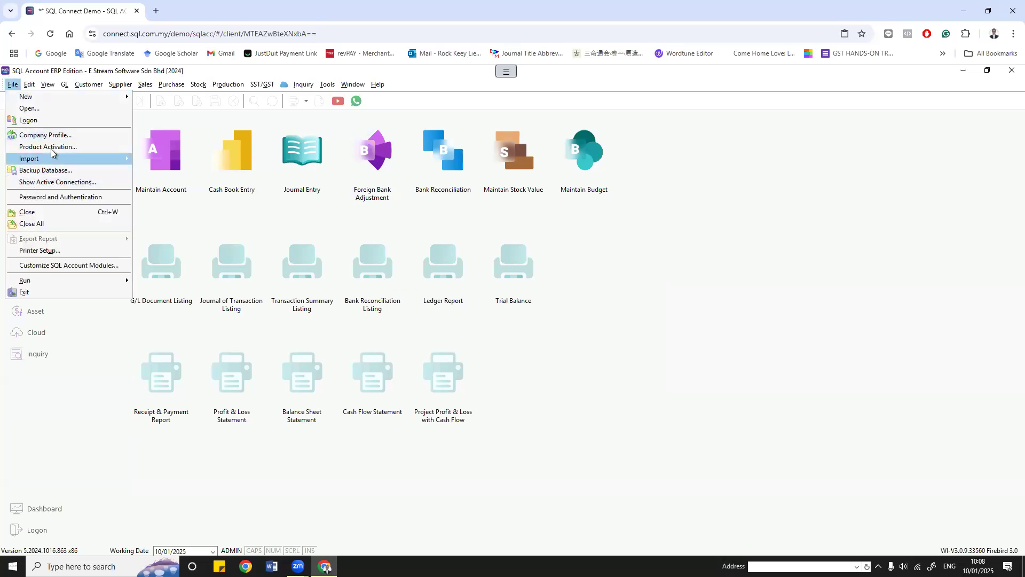
left_click(51, 147)
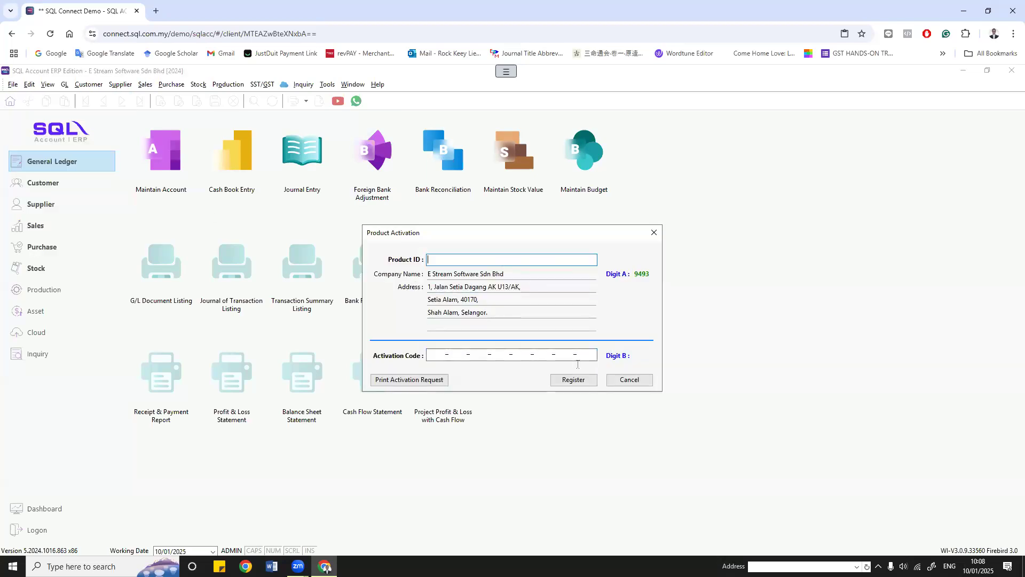
left_click(629, 379)
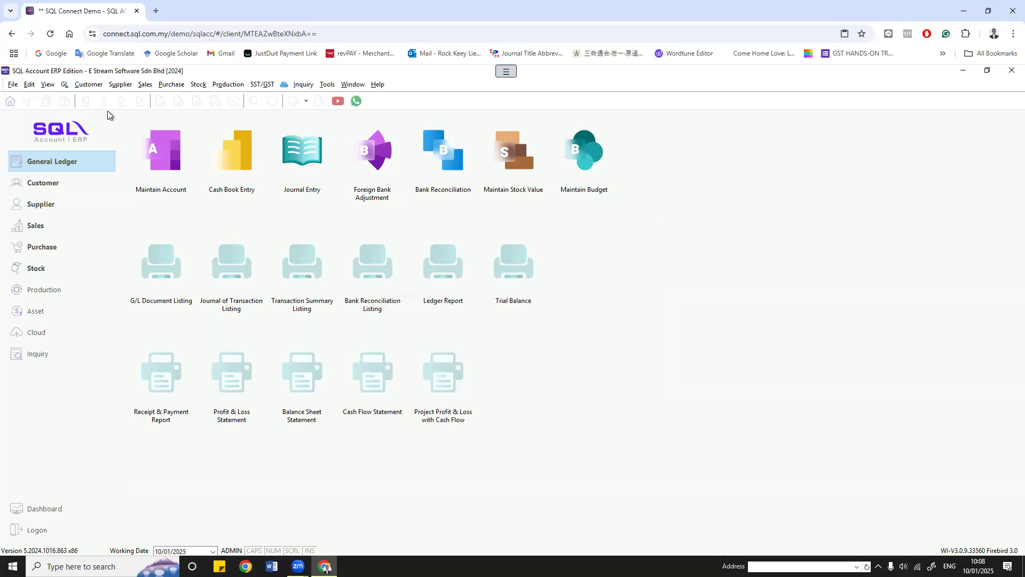
Step: Open the program options and review the password policy, general, POS device and miscellaneous settings
left_click(13, 85)
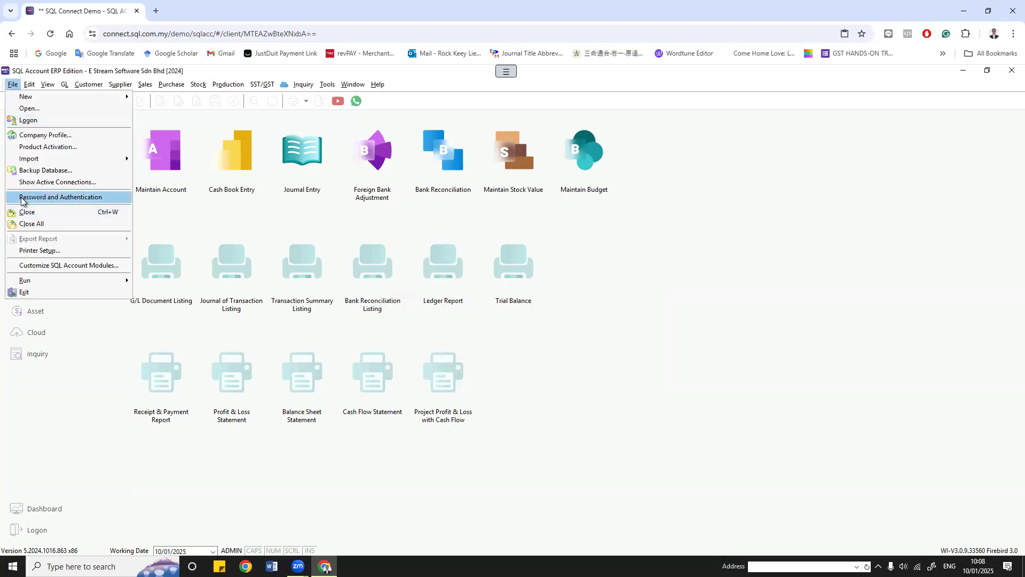
left_click(328, 85)
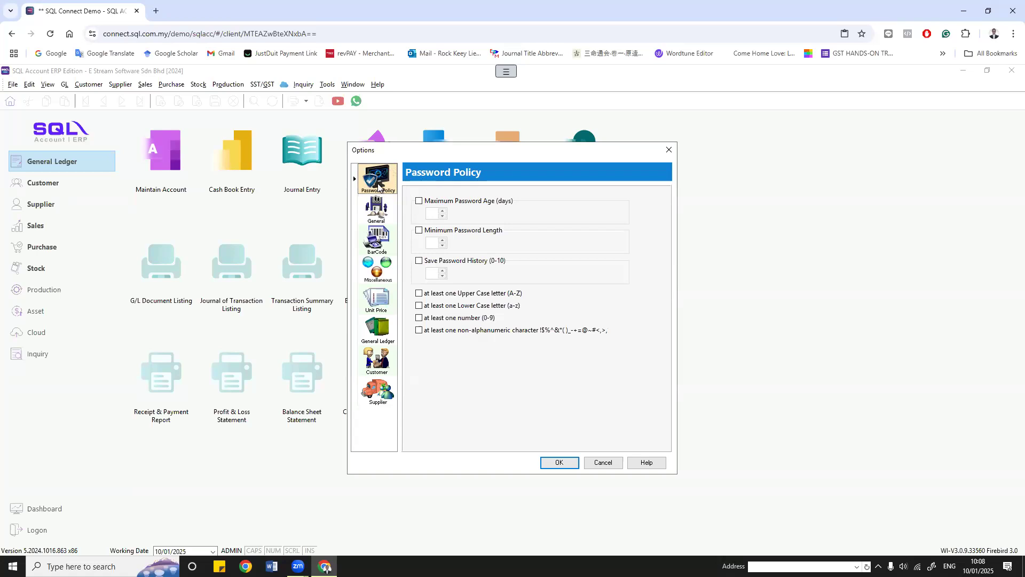
left_click(378, 216)
left_click(375, 243)
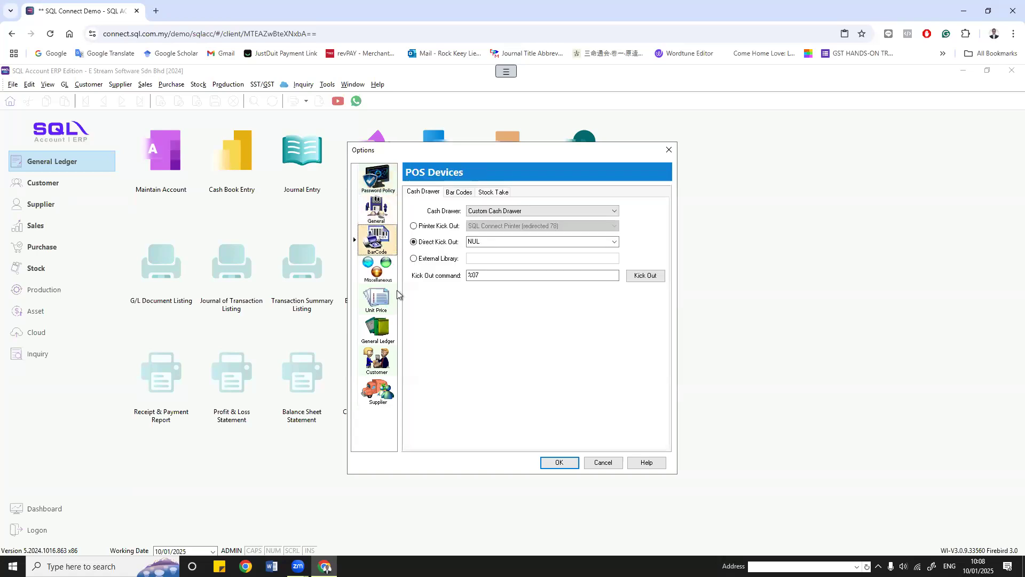
left_click(377, 269)
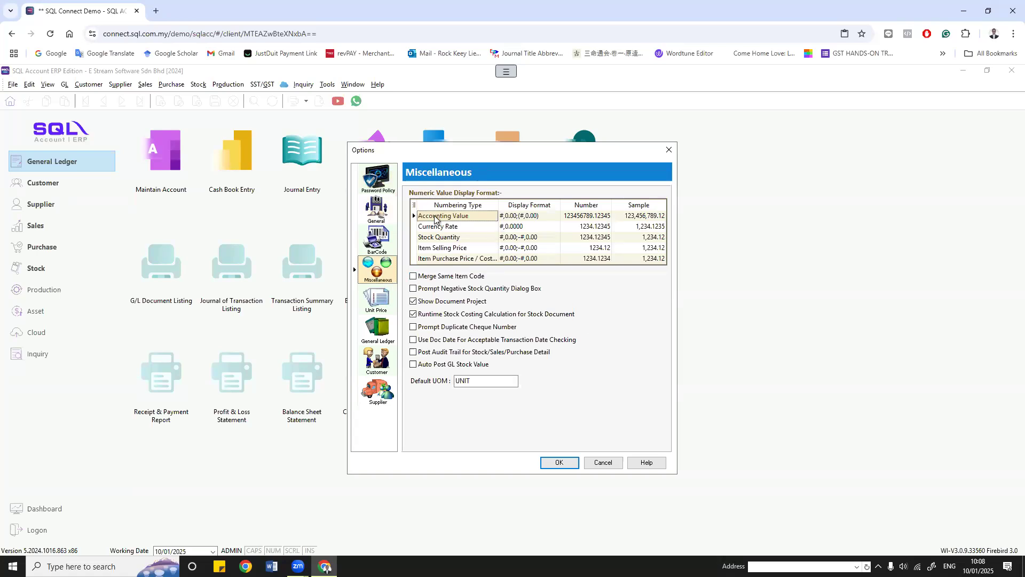
Step: Set the Accounting Value display format to three decimals, #,0.000;(#,0.000), and check its sample value
left_click(518, 215)
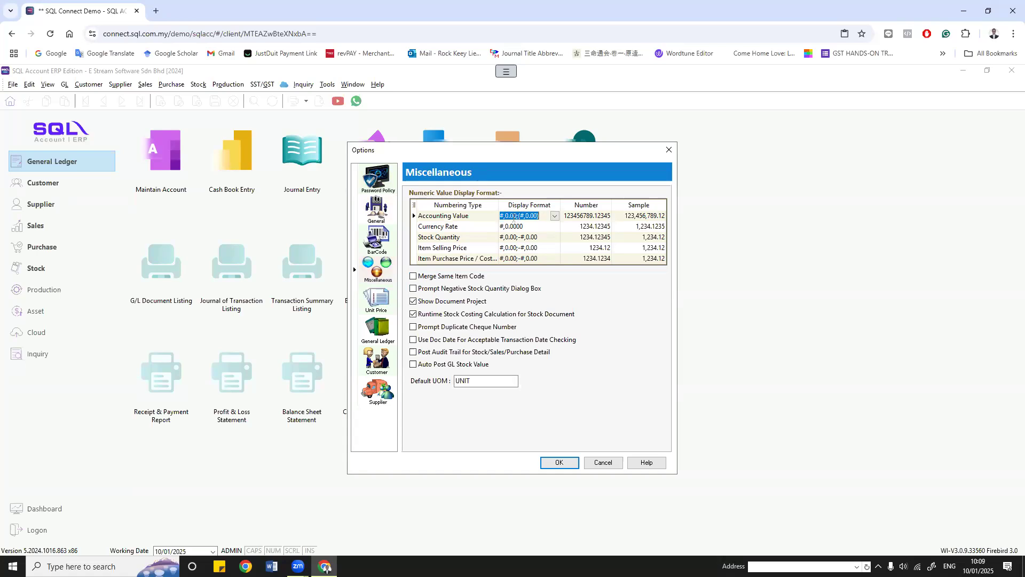
left_click(513, 216)
left_click(532, 216)
left_click(514, 215)
type("0")
left_click(539, 215)
type("0")
left_click(555, 226)
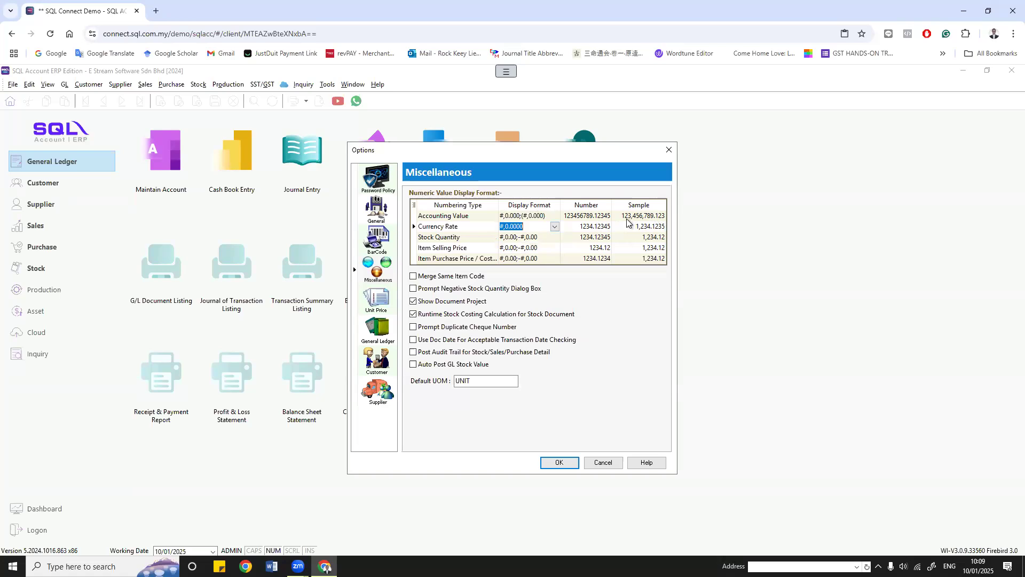
left_click(644, 217)
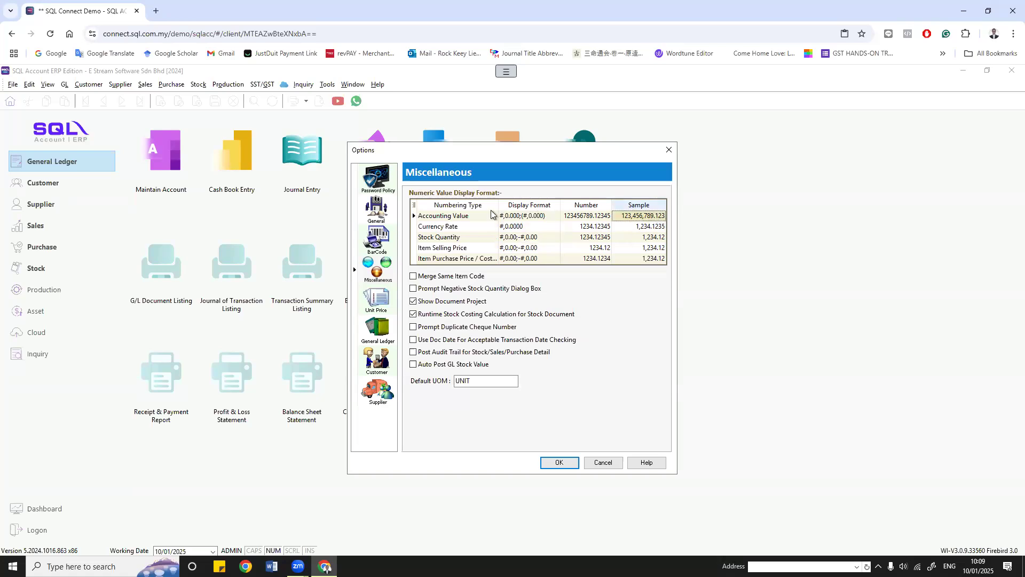
Step: Restore the Accounting Value display format to two decimals, #,0.00;(#,0.00)
left_click(515, 219)
left_click(517, 215)
key("BackSpace")
left_click(536, 216)
key("BackSpace")
left_click(533, 227)
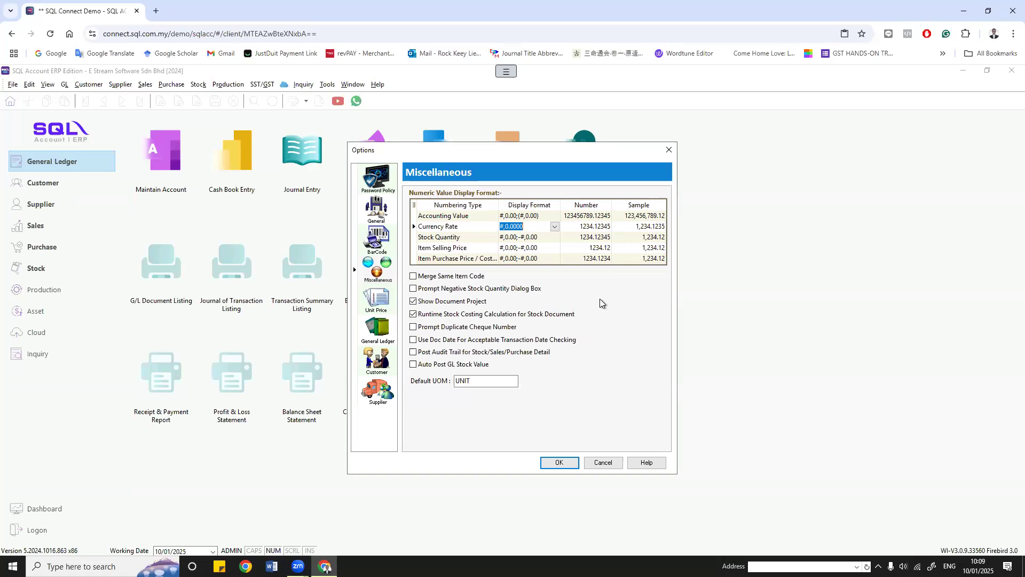
Step: Set the Stock Quantity display format to no decimals, #,0;-#,0, and check its sample value
left_click(531, 230)
left_click(495, 238)
left_click(512, 238)
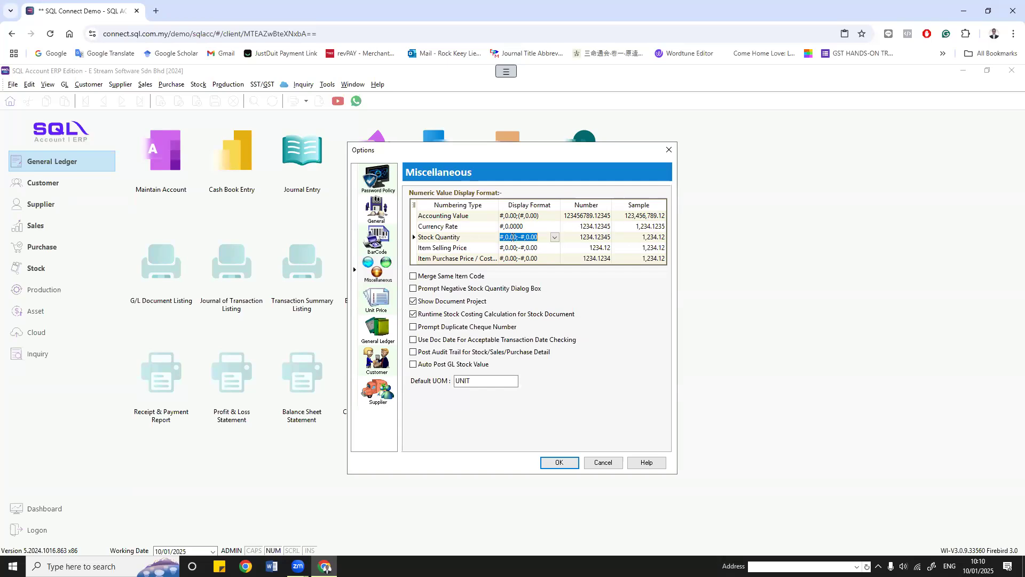
left_click(515, 238)
key("BackSpace")
key("BackSpace")
key("BackSpace")
key("BackSpace")
key("BackSpace")
key("BackSpace")
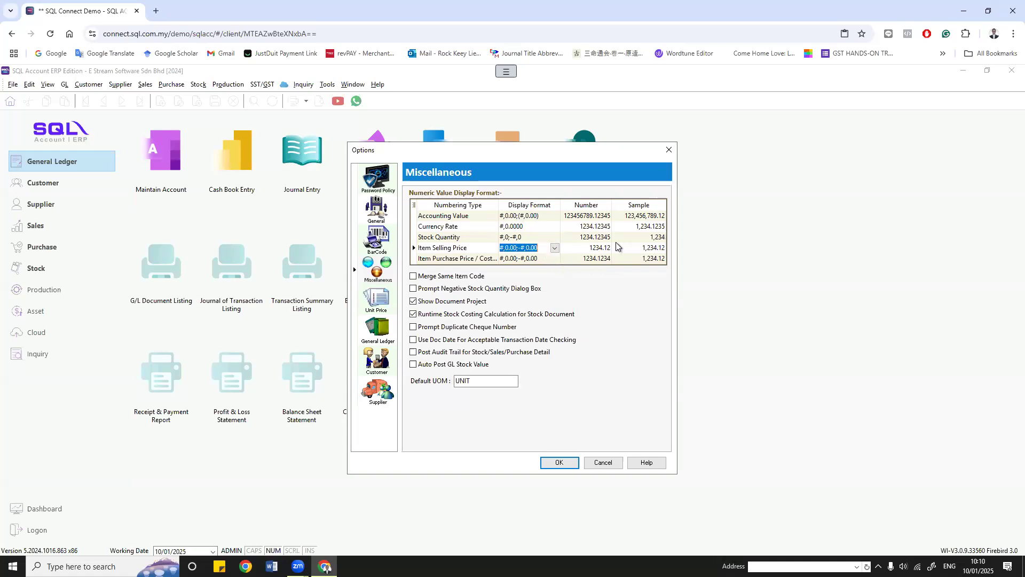
left_click(659, 240)
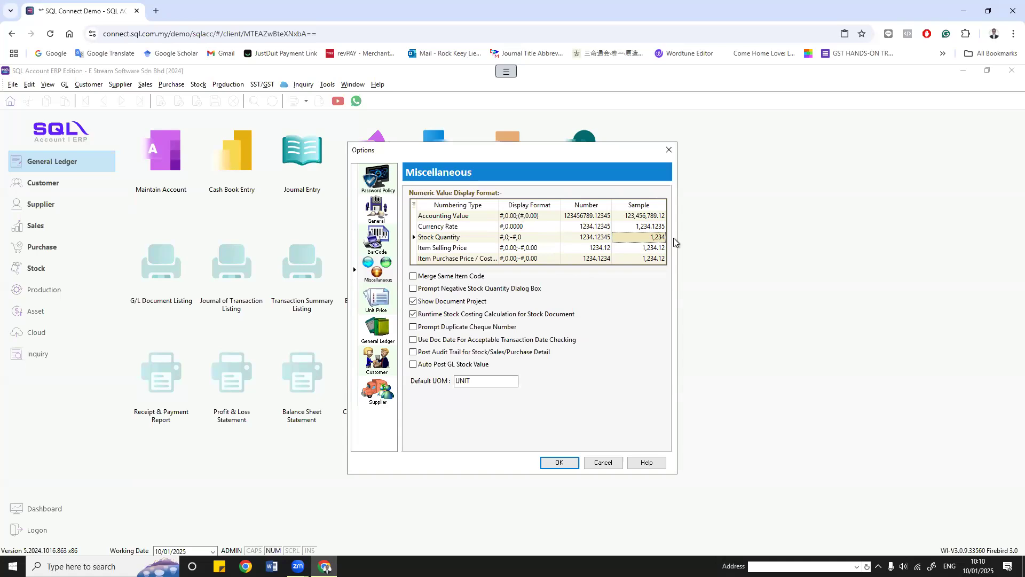
Step: Restore the Stock Quantity display format to #,0.00;-#,0.00 and look at the item selling and purchase price formats
left_click(508, 238)
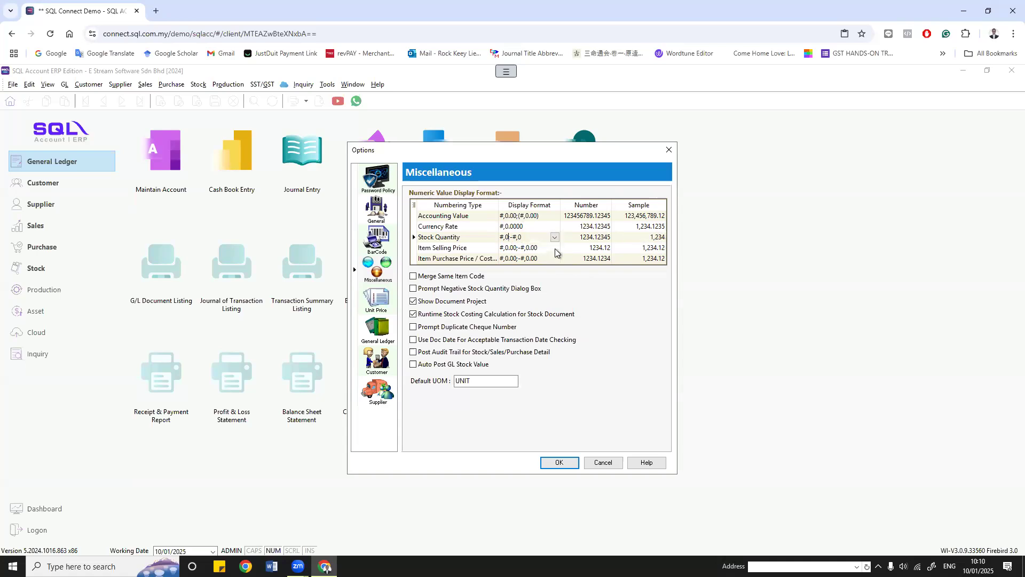
type(".00")
left_click(540, 236)
type(".00")
left_click(602, 299)
left_click(548, 249)
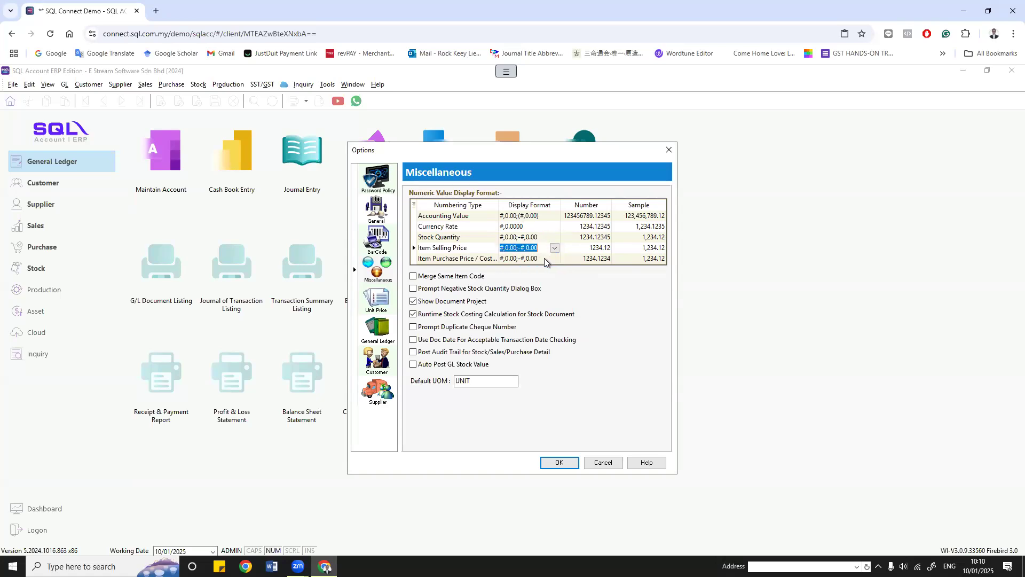
left_click(545, 259)
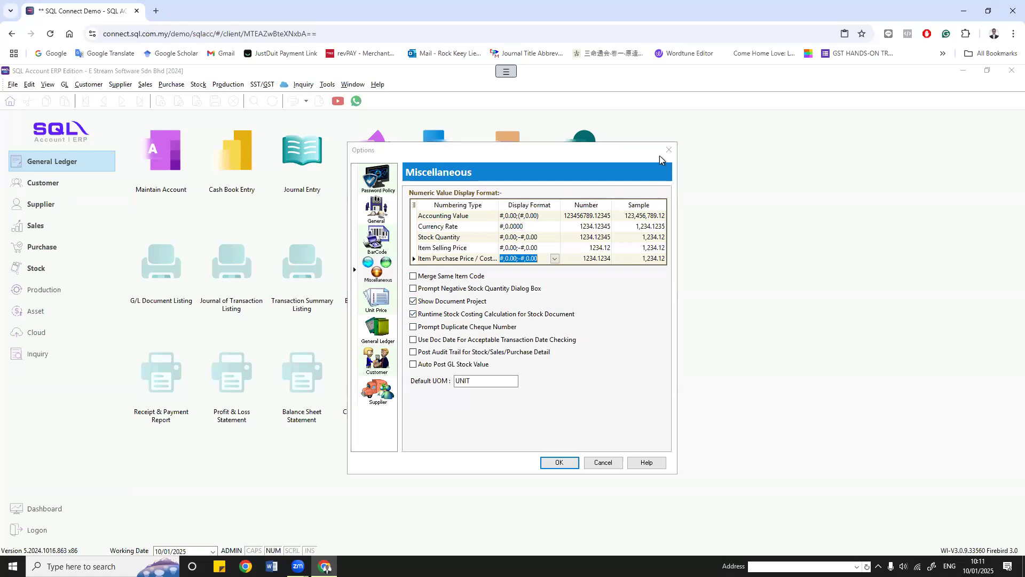
Step: Close the options and start a new customer payment to examine its cheque number field
left_click(669, 149)
left_click(88, 84)
left_click(133, 143)
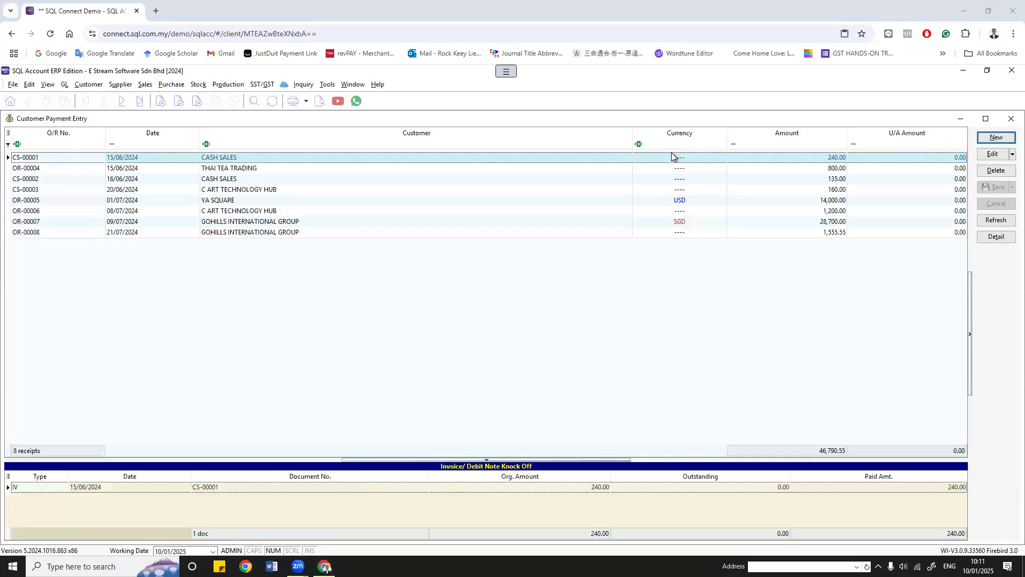
left_click(103, 255)
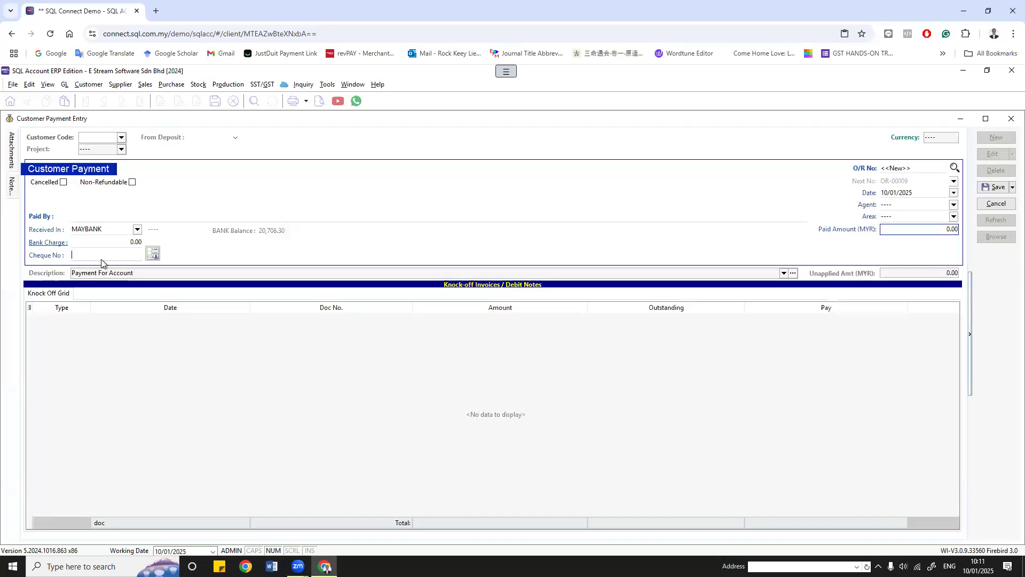
Step: Reopen the options at the miscellaneous settings and approve the Zoom participant's recording request
left_click(328, 84)
left_click(378, 418)
left_click(377, 270)
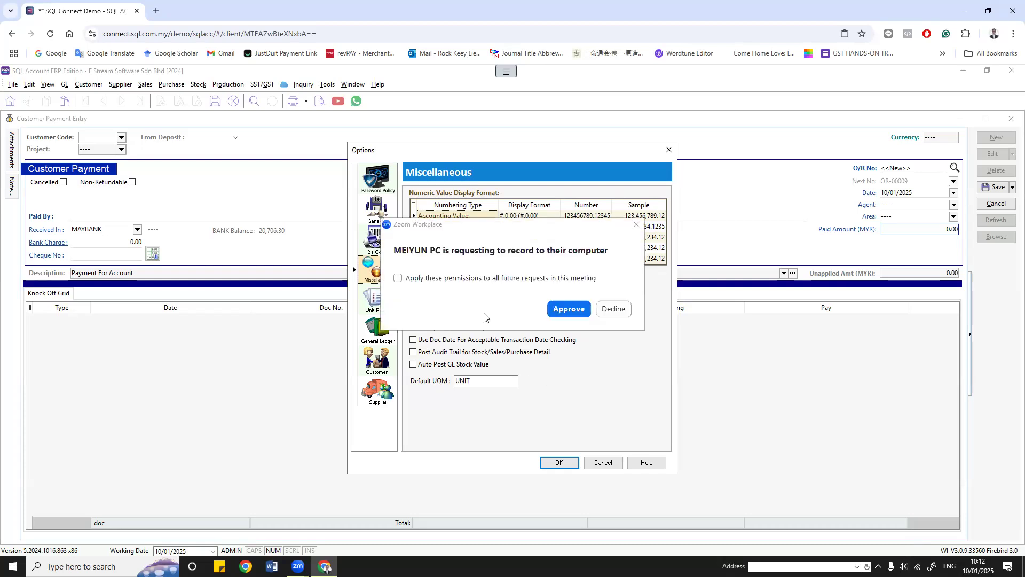
left_click(569, 313)
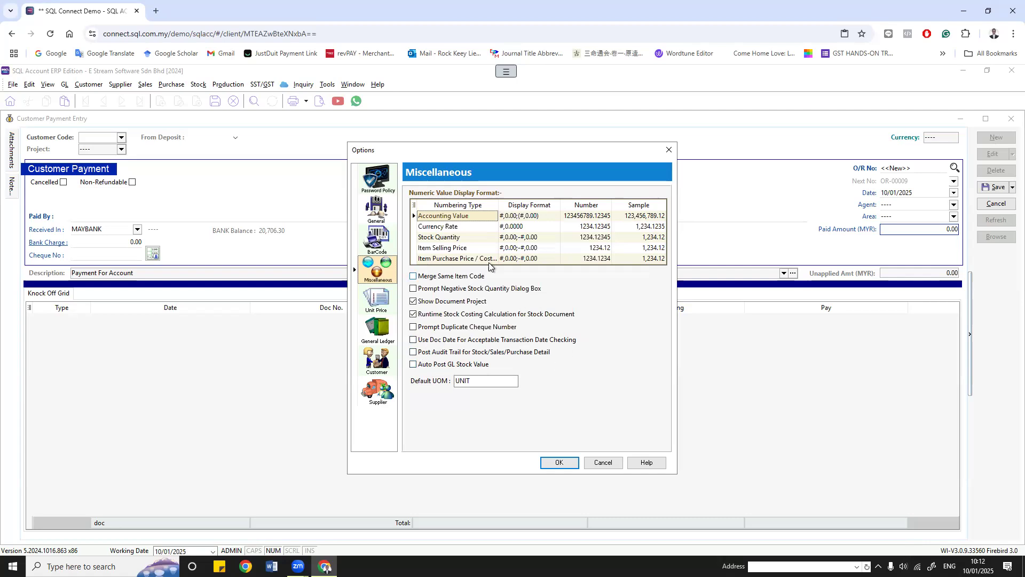
Step: Review the unit price priorities, the general ledger default accounts and the customer defaults in the options
left_click(380, 300)
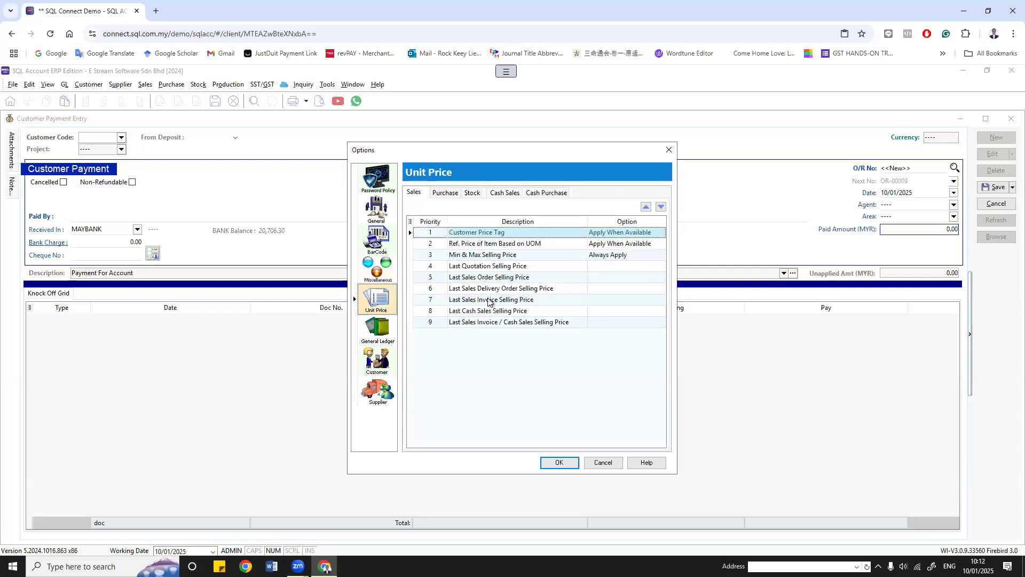
left_click(382, 332)
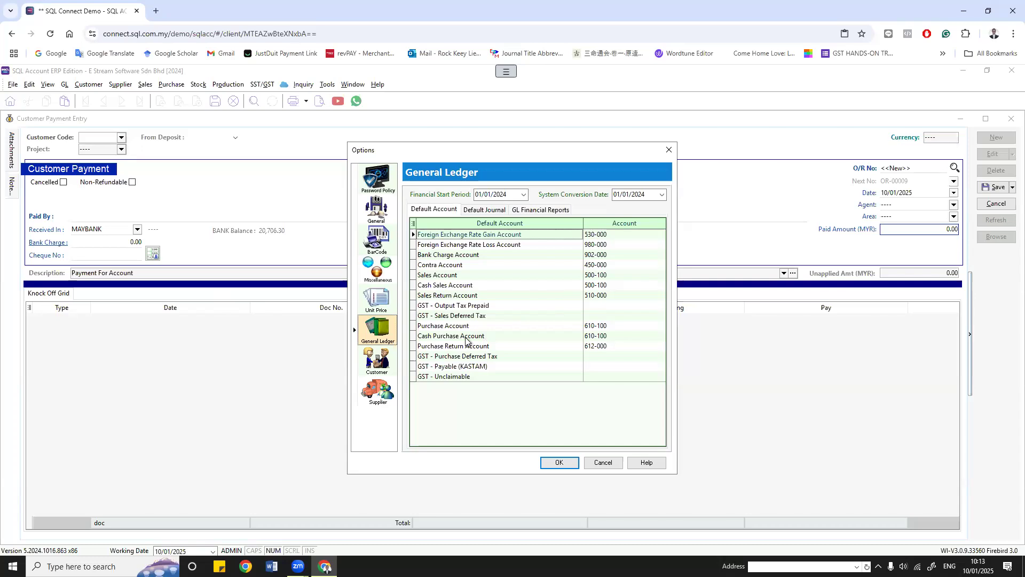
left_click(379, 362)
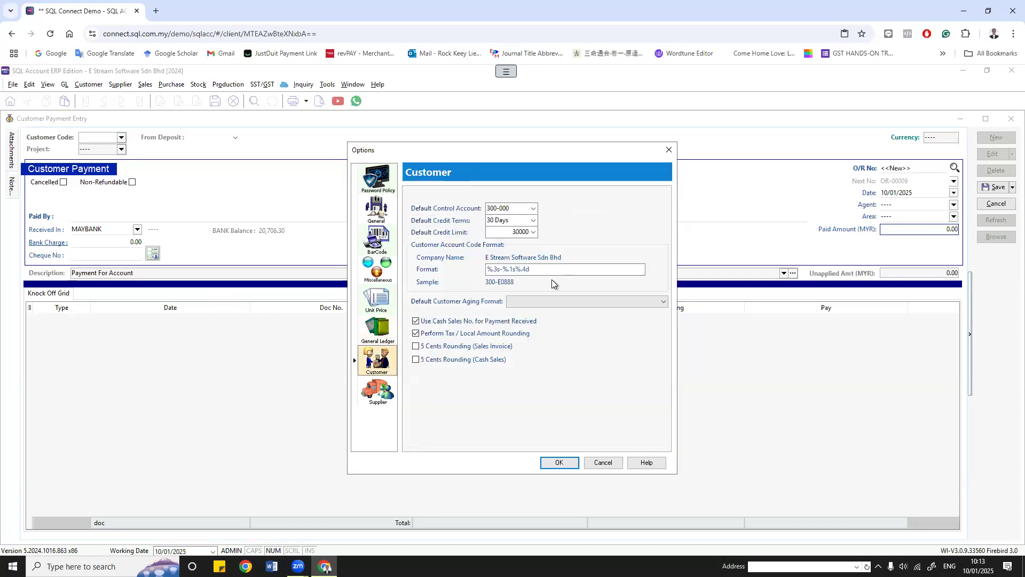
Step: Examine the customer default control account, the available credit terms and the account code format, and close the options
left_click(522, 206)
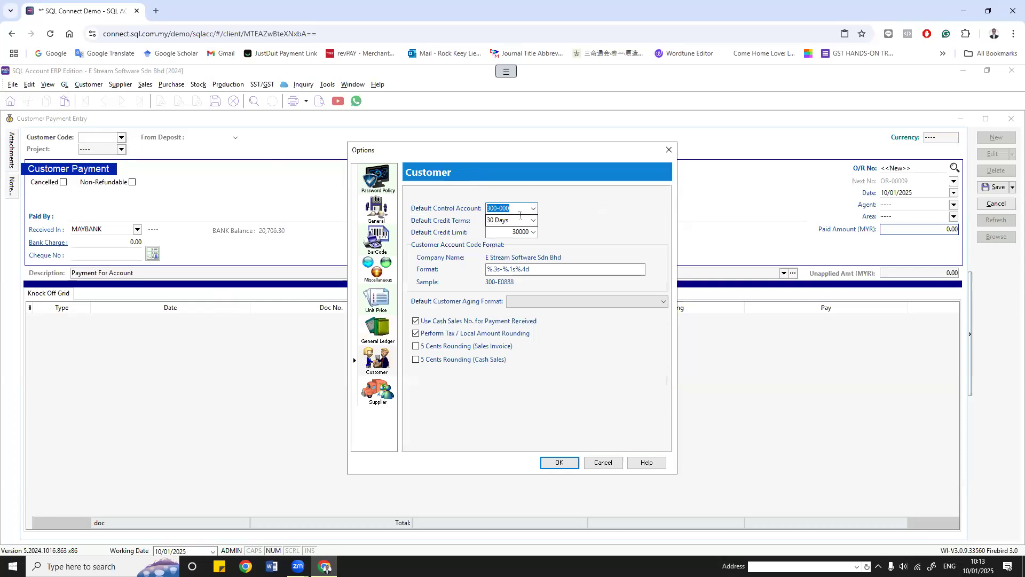
left_click_drag(521, 152, 625, 148)
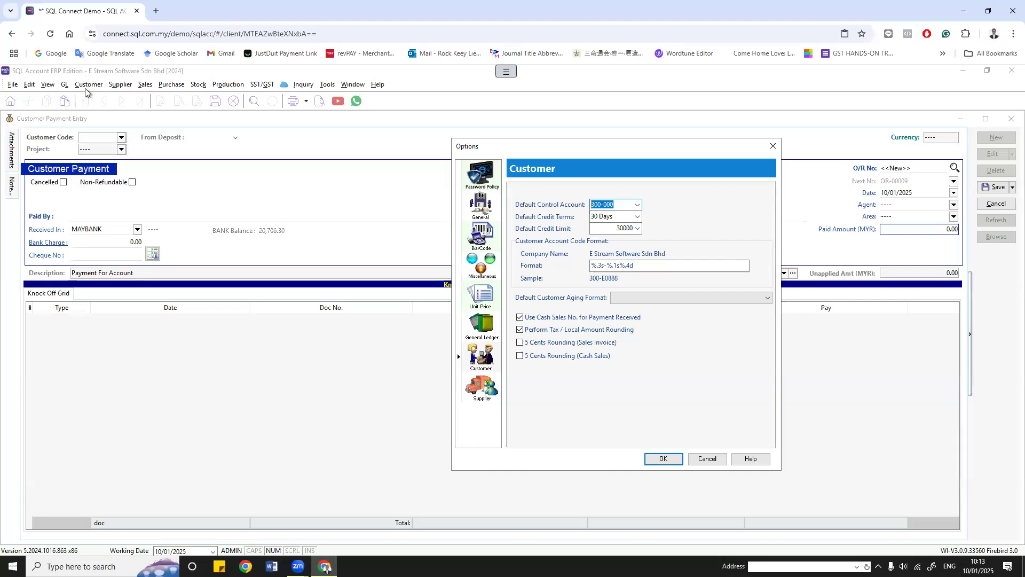
left_click(639, 217)
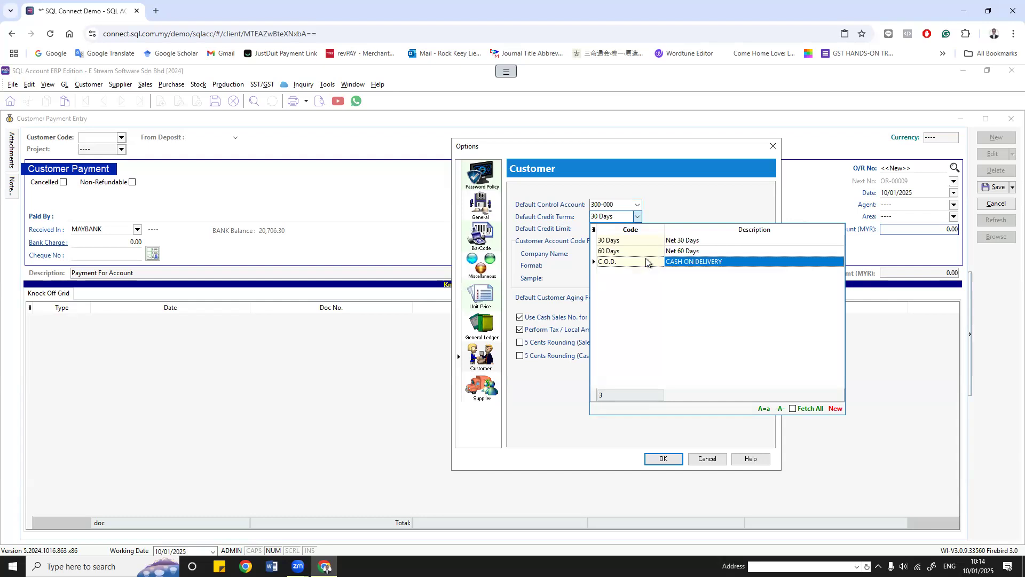
left_click(656, 206)
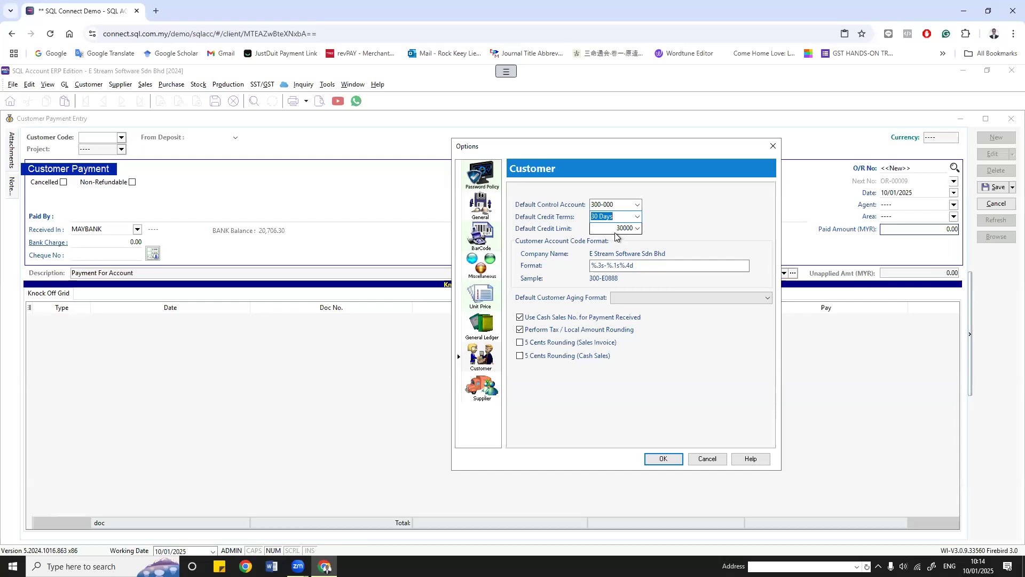
left_click(633, 270)
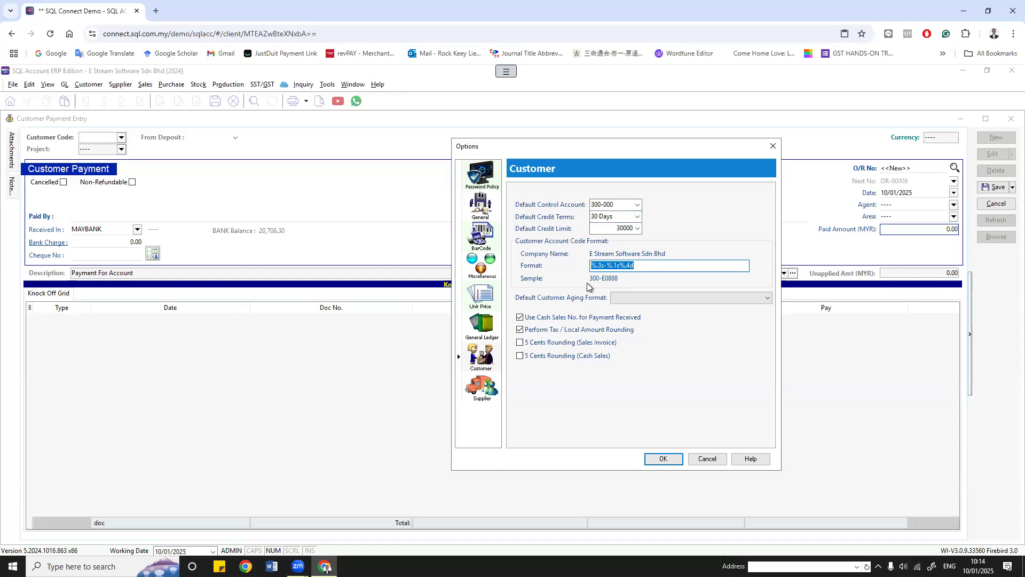
left_click(772, 150)
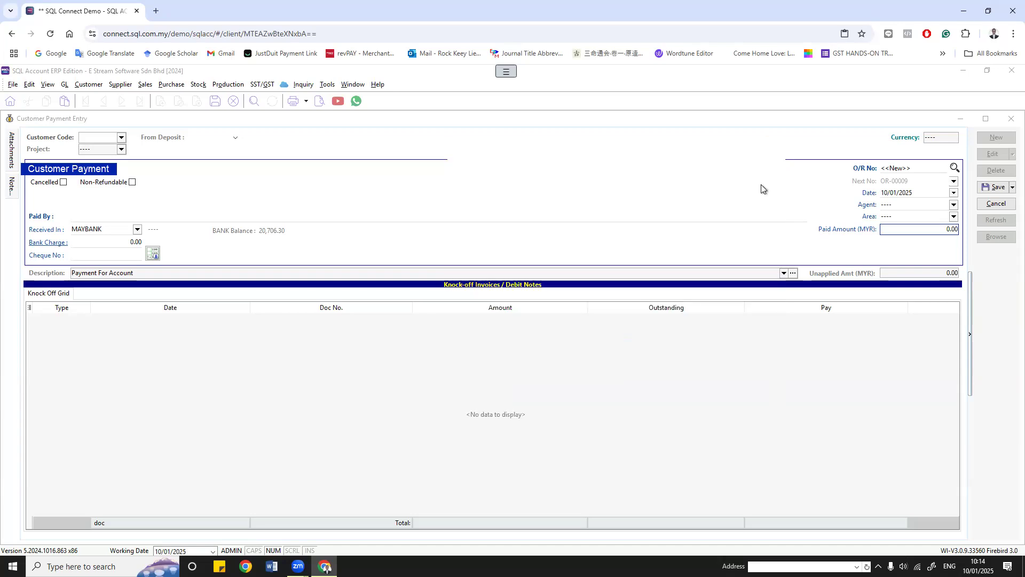
Step: Discard the new customer payment and close the Customer Payment Entry window
left_click(997, 204)
left_click(552, 329)
left_click(1011, 119)
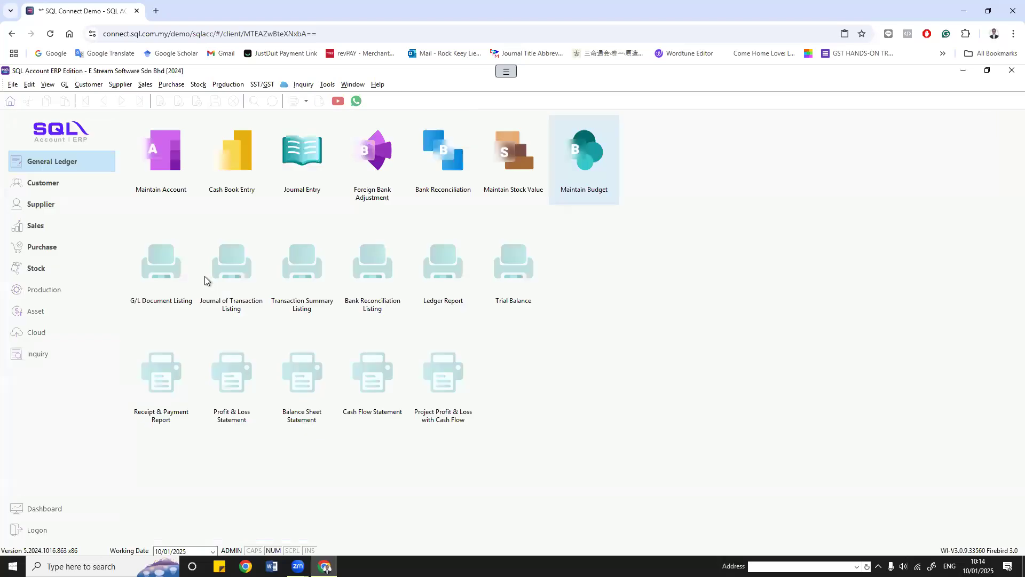
Step: Open the Cash Sales and Customer Payment lists and tile the two windows side by side
left_click(145, 84)
left_click(155, 149)
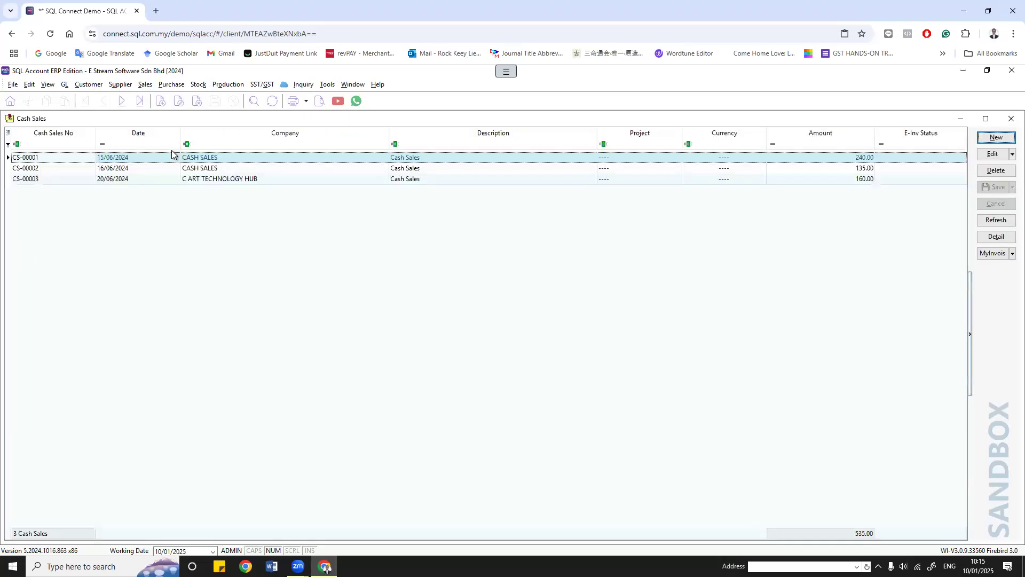
left_click(89, 84)
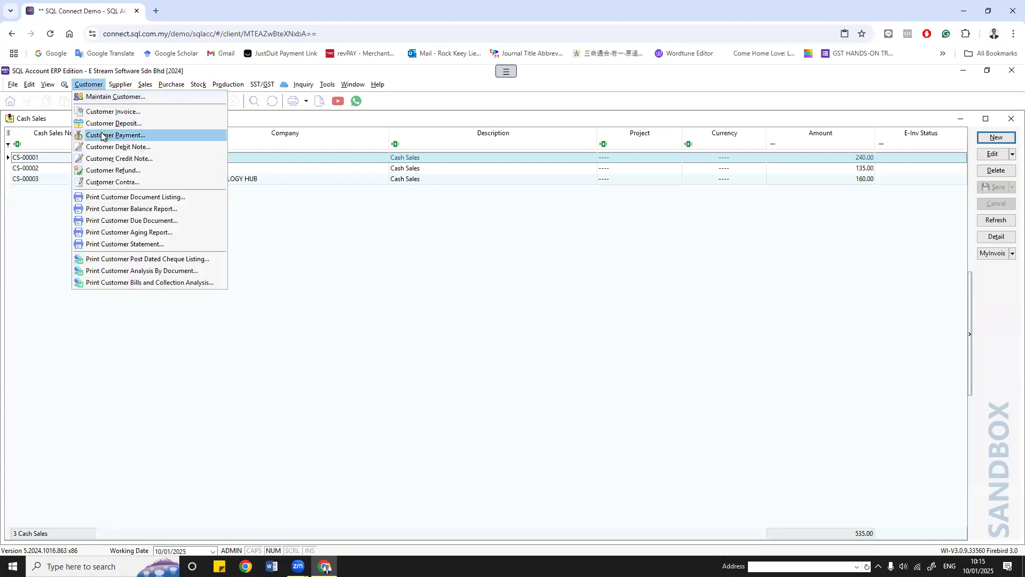
left_click(103, 135)
left_click(352, 84)
left_click(368, 96)
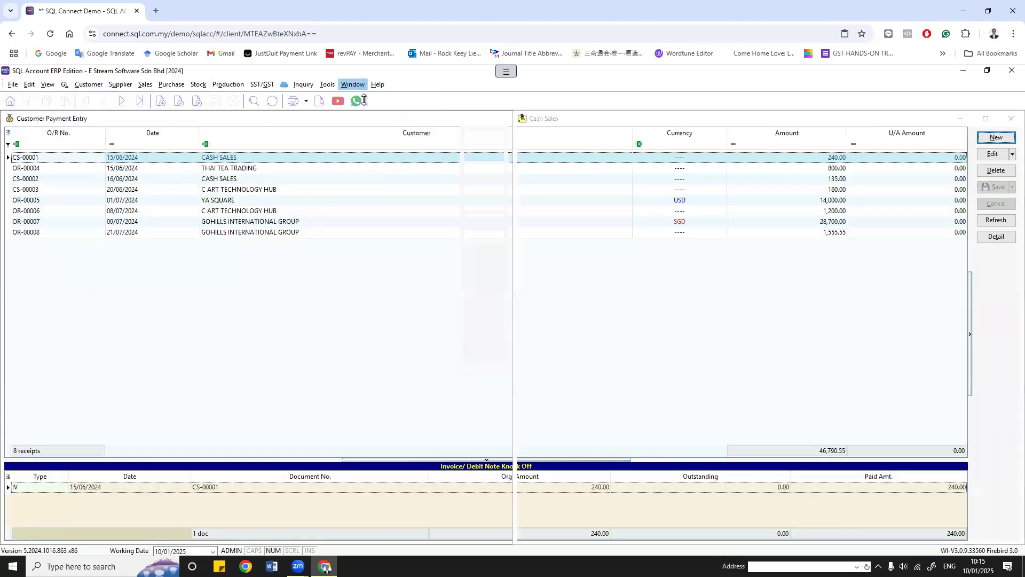
Step: Review the customer options for using the cash sales number on received payments, and close the options without changes
left_click(633, 245)
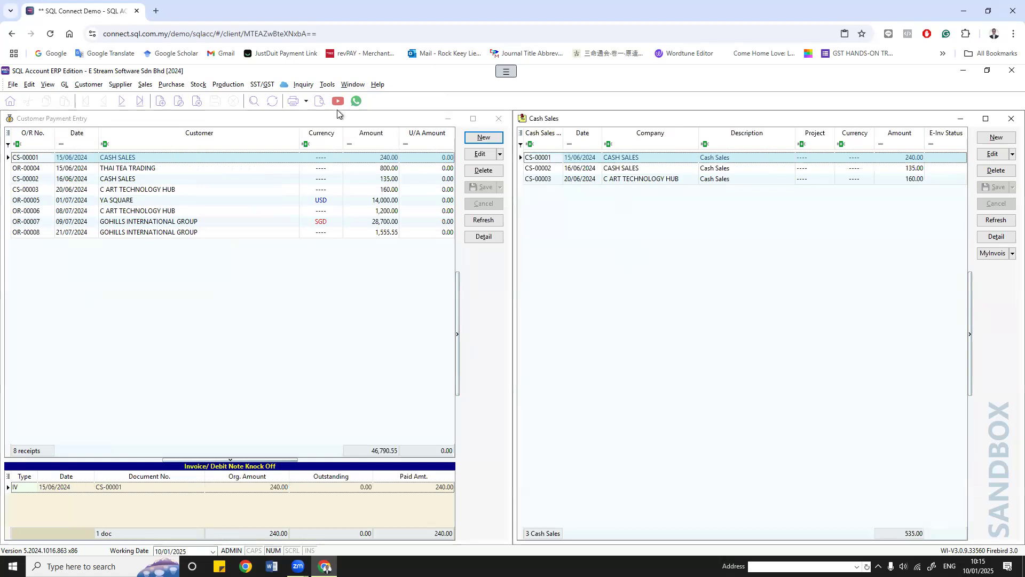
left_click(327, 84)
left_click(376, 415)
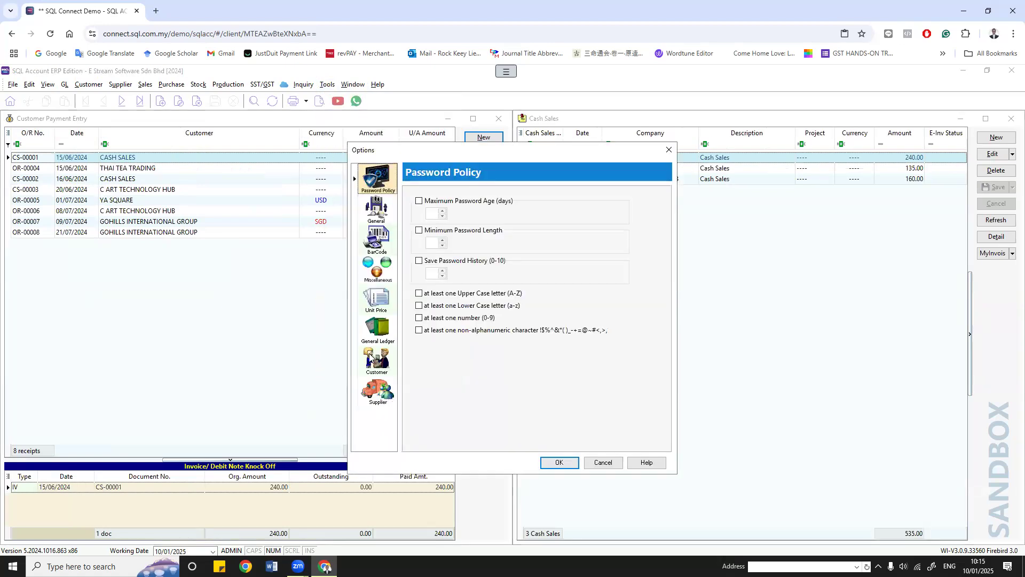
left_click(376, 359)
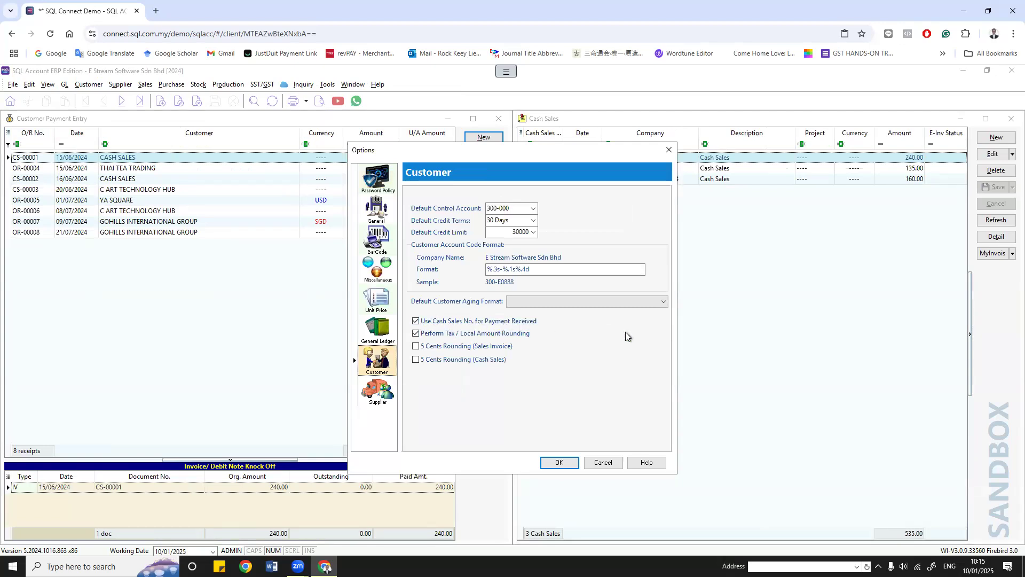
left_click(604, 463)
Step: Create a new cash sale for customer CASH SALES with one CCE/White-Chair item
left_click(997, 137)
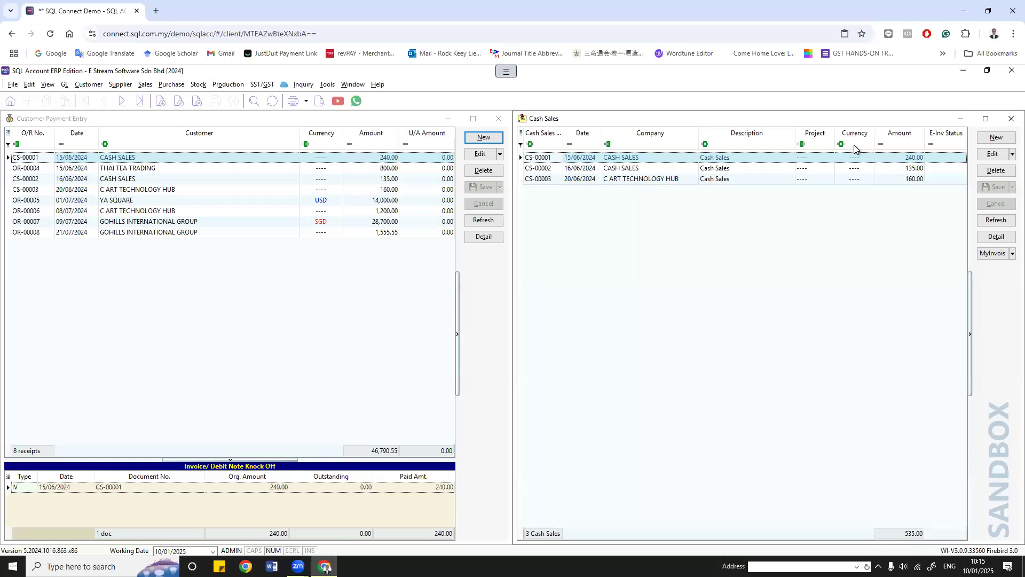
left_click(621, 149)
left_click(701, 195)
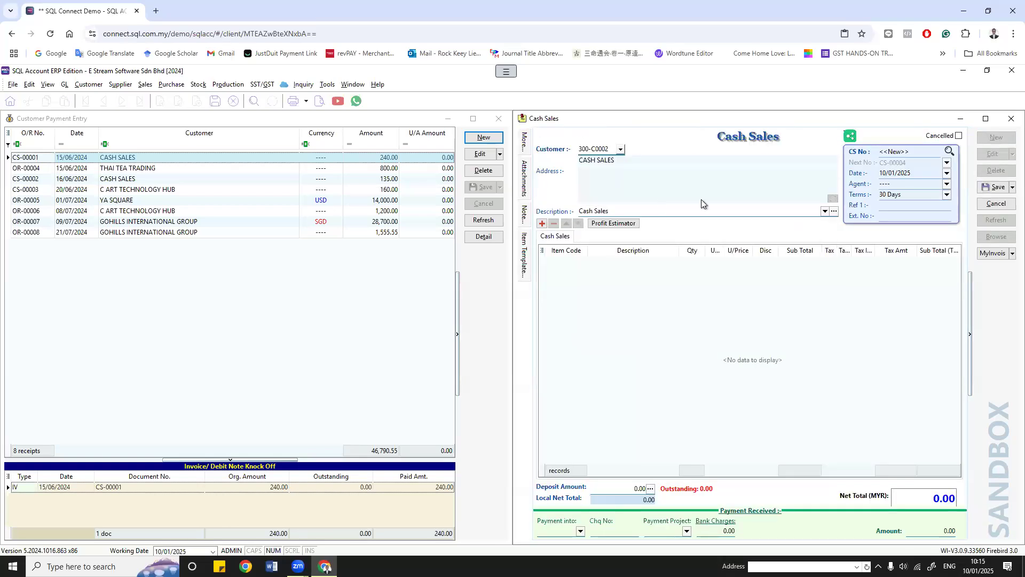
left_click(570, 259)
left_click(582, 261)
key("Return")
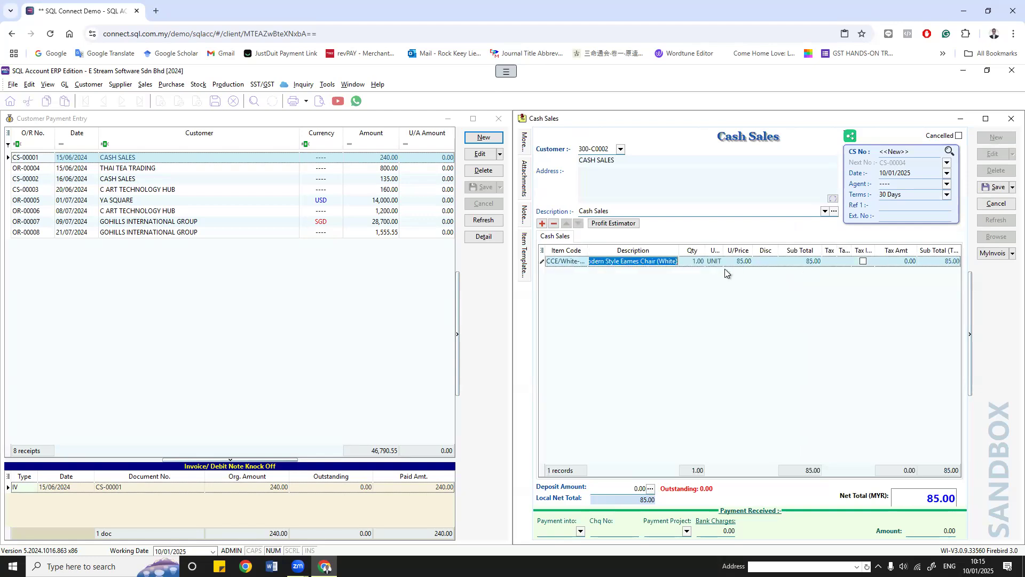
Step: Save the cash sale with 85 paid, using MAYBANK as the payment method
left_click(990, 188)
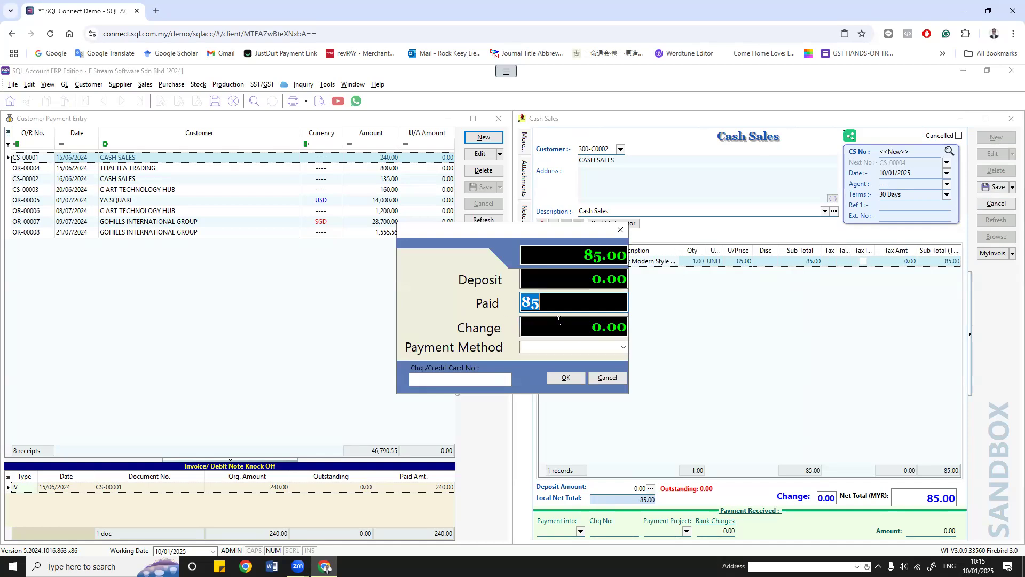
left_click(567, 378)
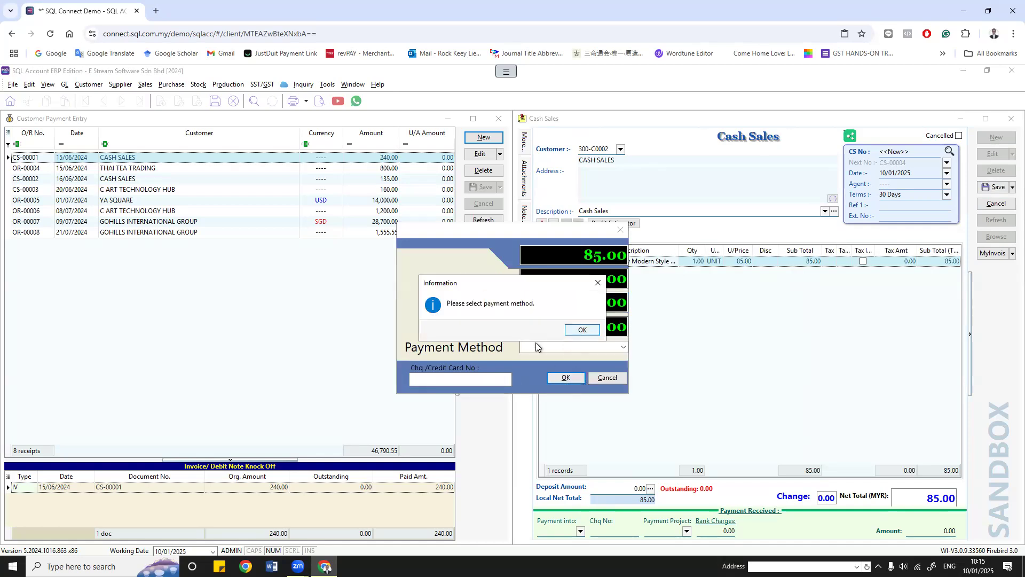
left_click(582, 329)
left_click(623, 347)
left_click(606, 371)
key("Return")
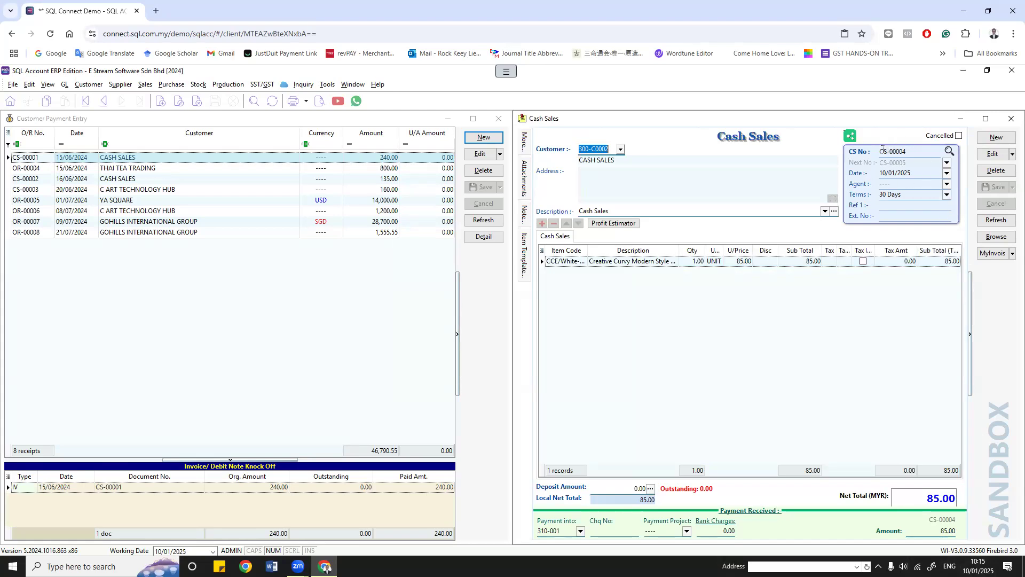
Step: Turn off Use Cash Sales No. for Payment Received in the customer options and apply the change
left_click(327, 84)
left_click(374, 420)
left_click(377, 363)
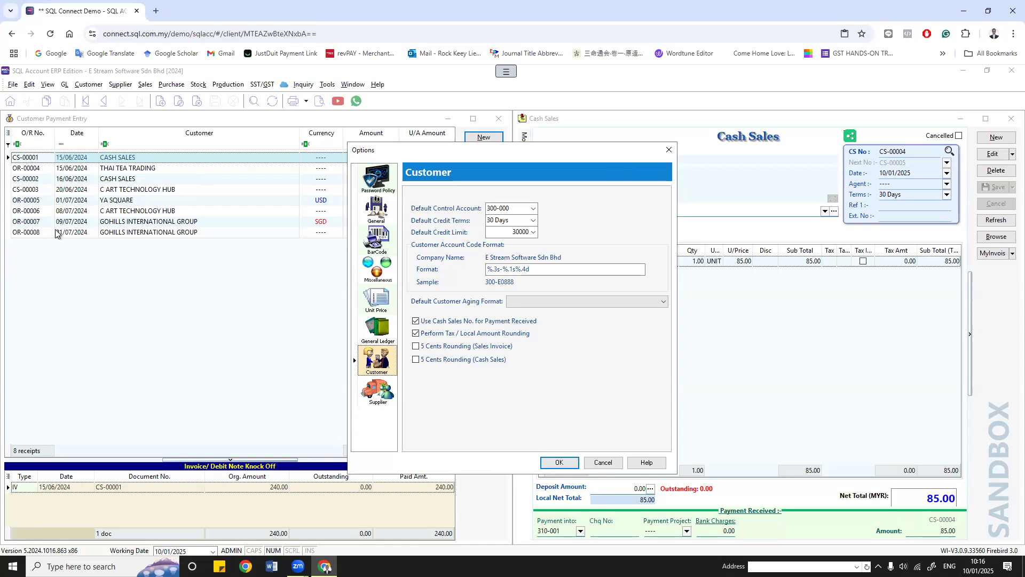
left_click(415, 321)
left_click(559, 463)
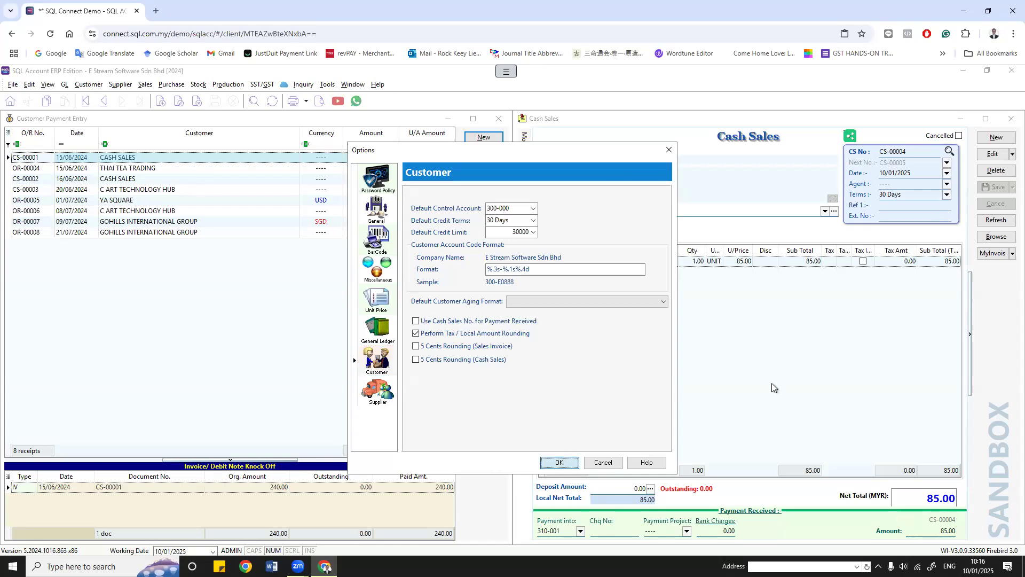
Step: Create another cash sale for customer CASH SALES with one ER/Lamp item
left_click(997, 137)
left_click(620, 150)
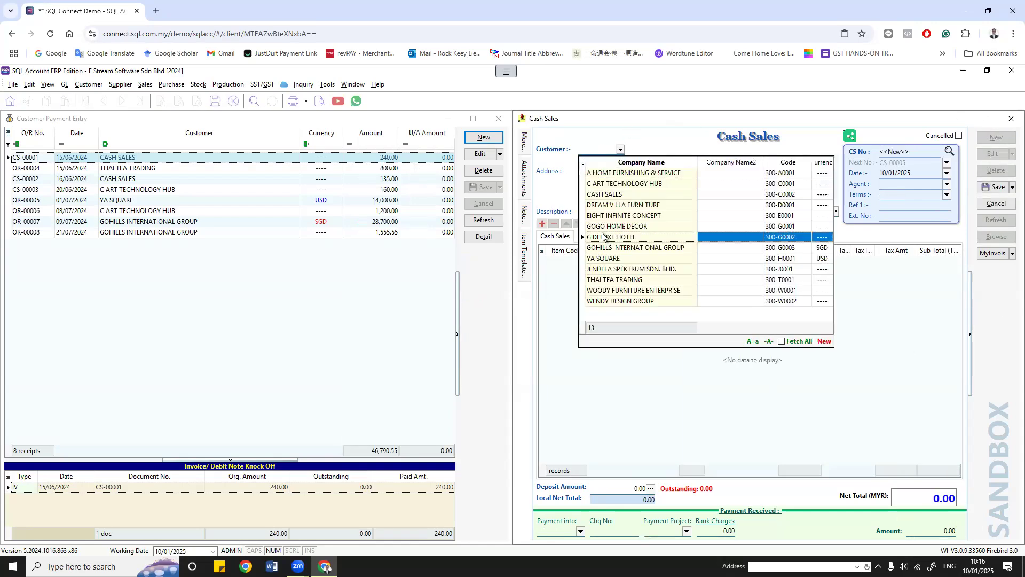
left_click(612, 202)
left_click(580, 263)
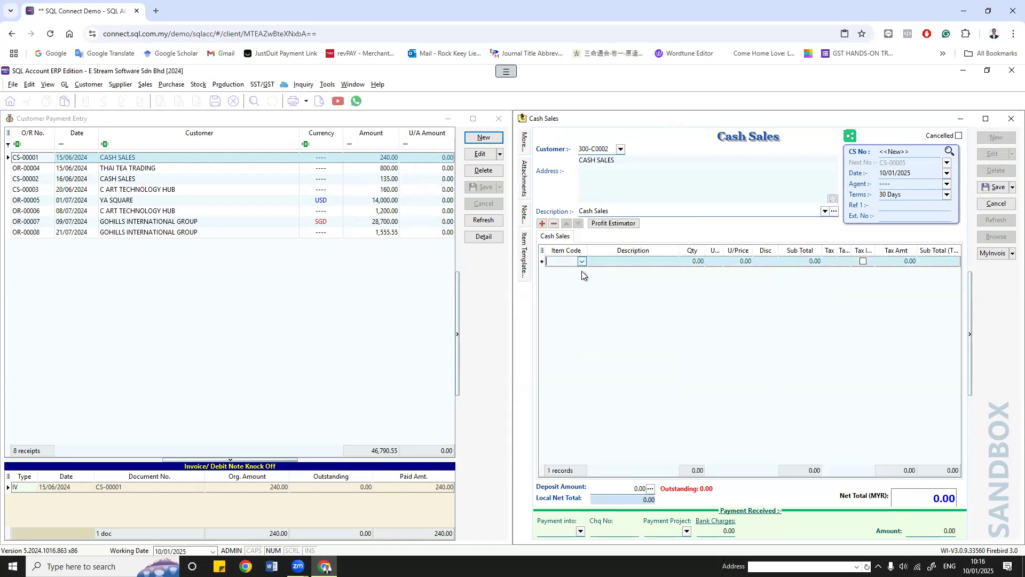
left_click(581, 346)
Step: Save the ER/Lamp cash sale with its payment, and refresh the customer payment list to view receipt CS-00004
left_click(995, 187)
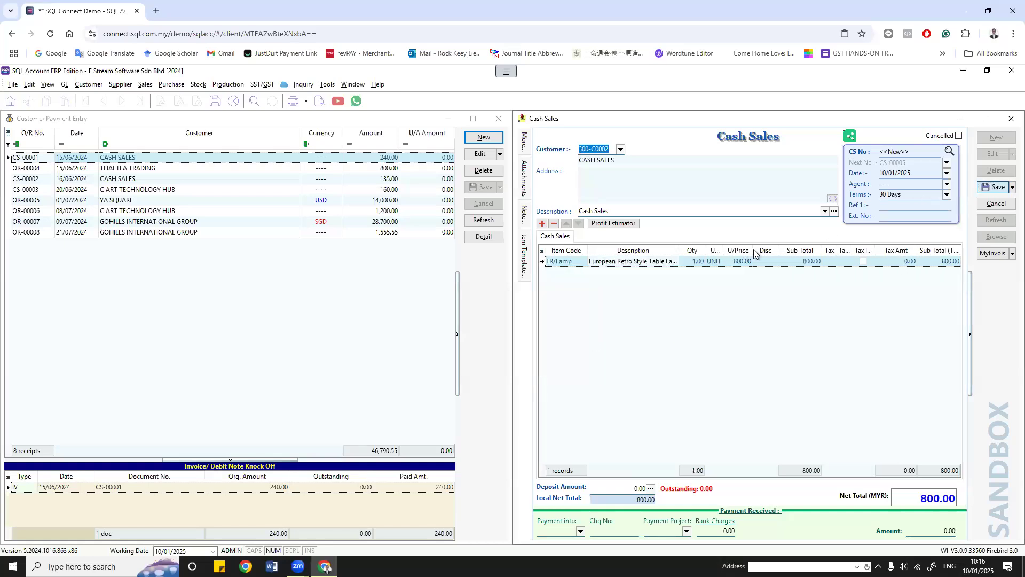
left_click(556, 379)
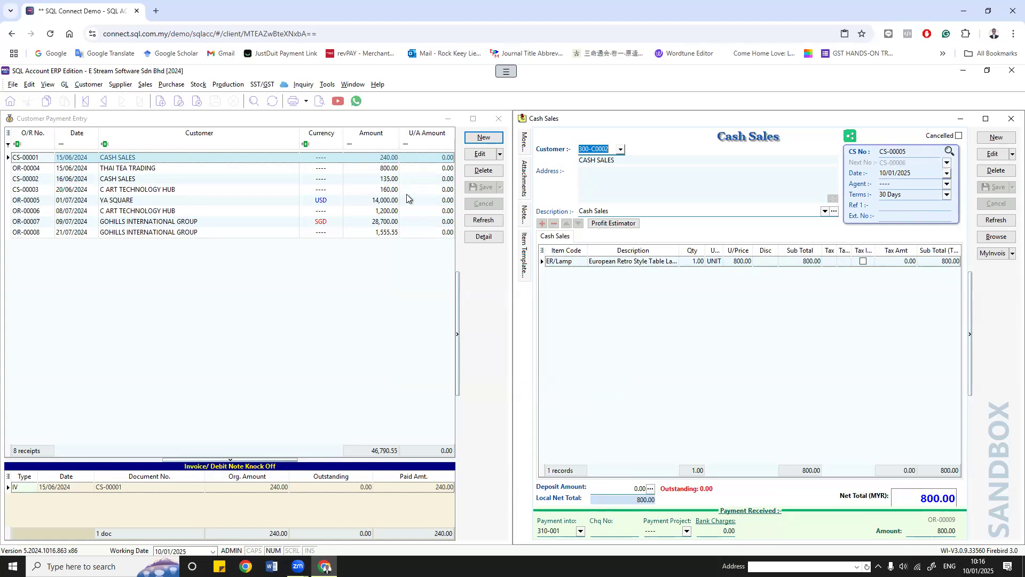
left_click(495, 218)
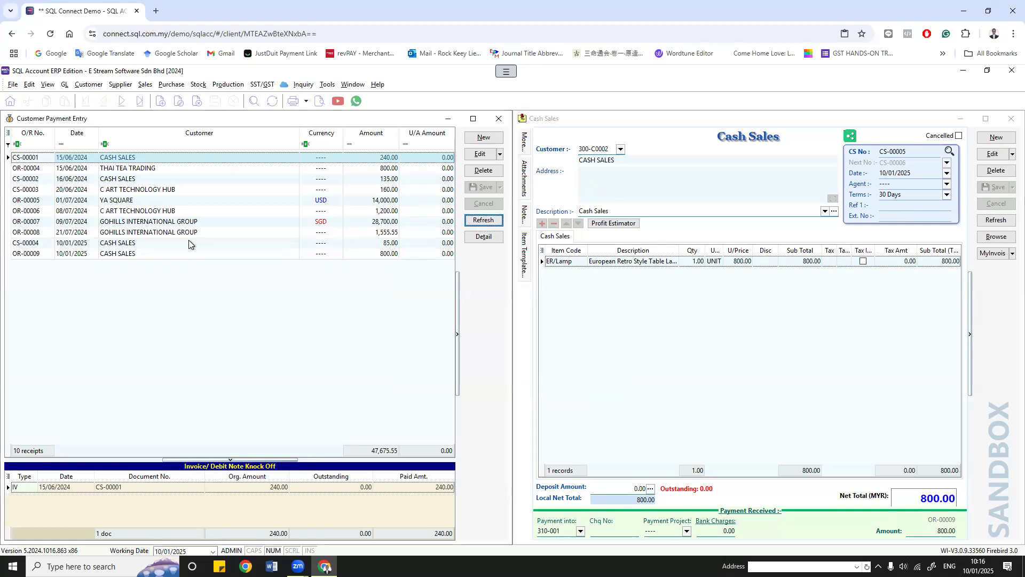
left_click(115, 243)
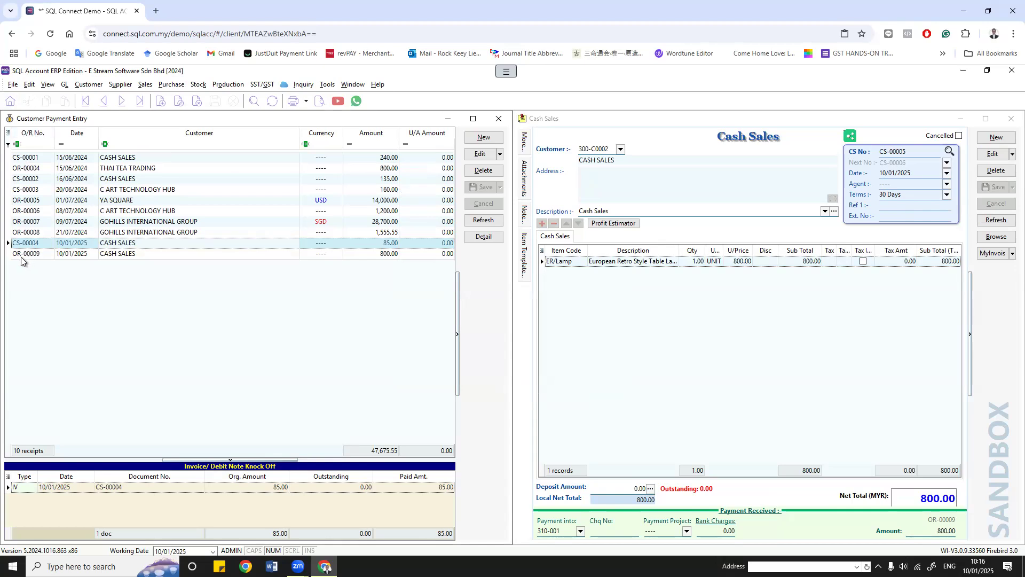
Step: Turn on 5 Cents Rounding (Cash Sales) in the customer options and apply the change
left_click(328, 84)
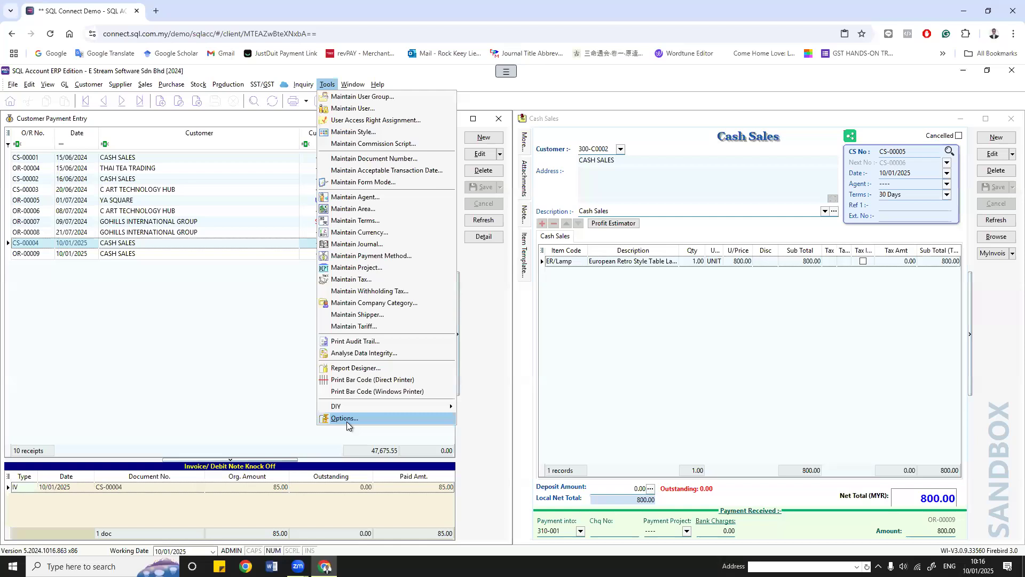
left_click(346, 421)
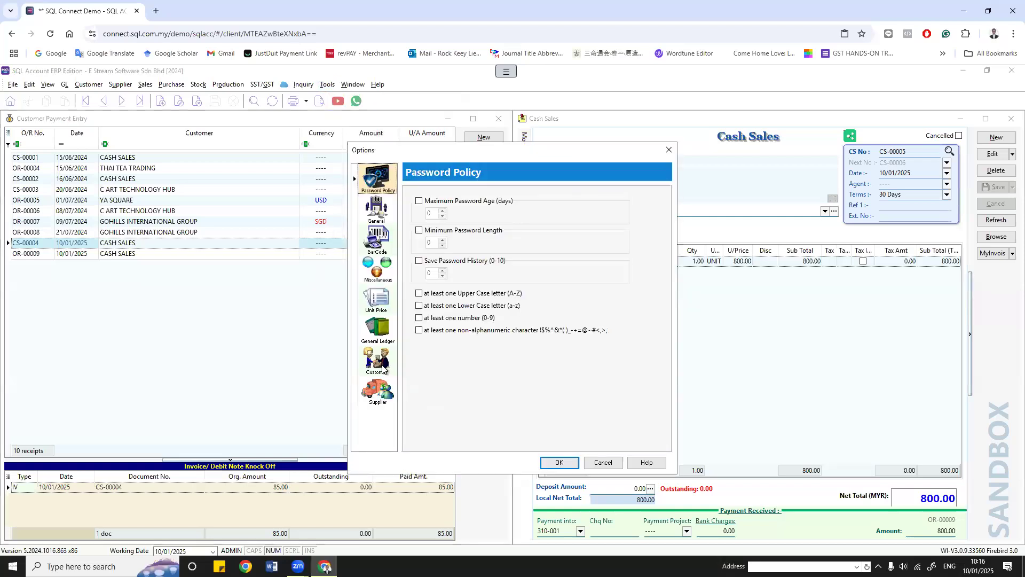
left_click(386, 370)
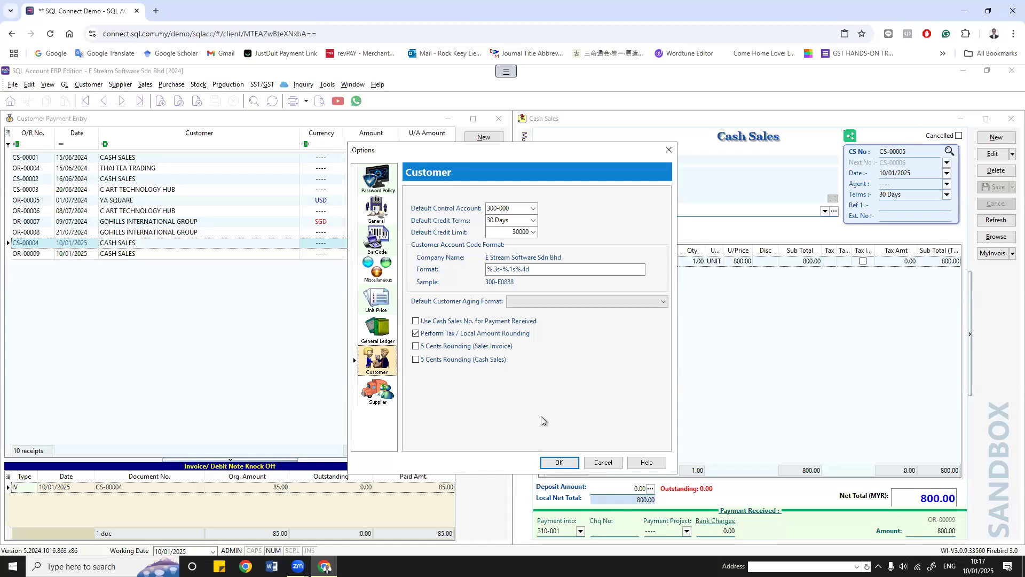
left_click(416, 359)
key("Return")
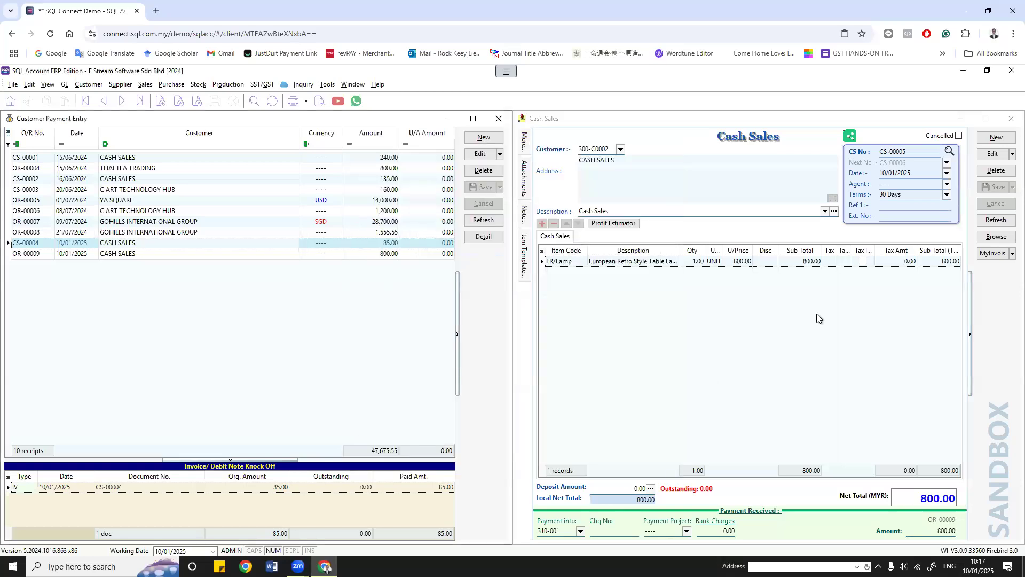
Step: Create a cash sale for customer CASH SALES with one CCE/White-Chair at unit price 85.03, and save it with the MAYBANK payment
left_click(997, 138)
left_click(620, 150)
left_click(604, 194)
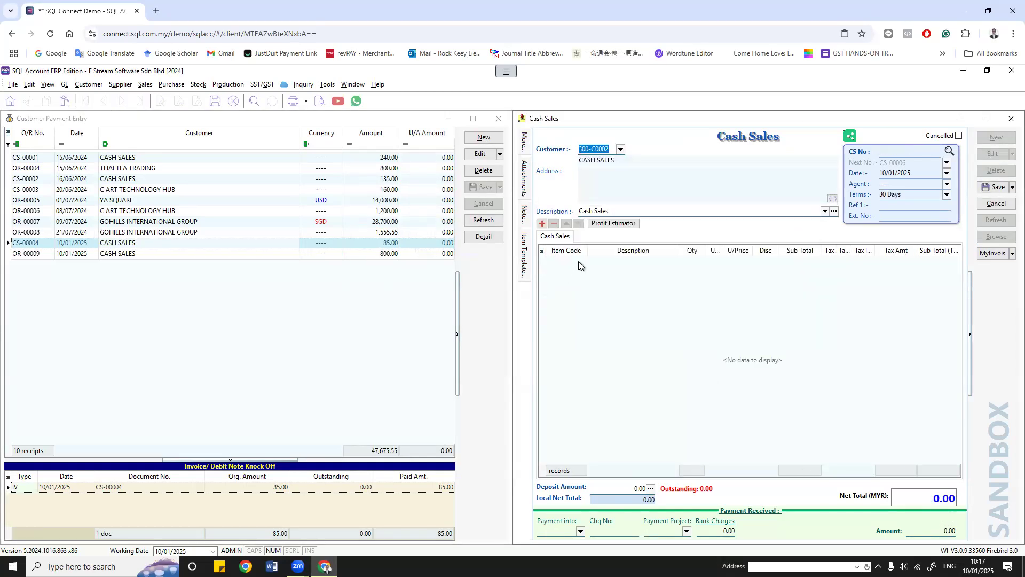
left_click(578, 261)
left_click(582, 263)
left_click(569, 328)
left_click(750, 262)
left_click(742, 262)
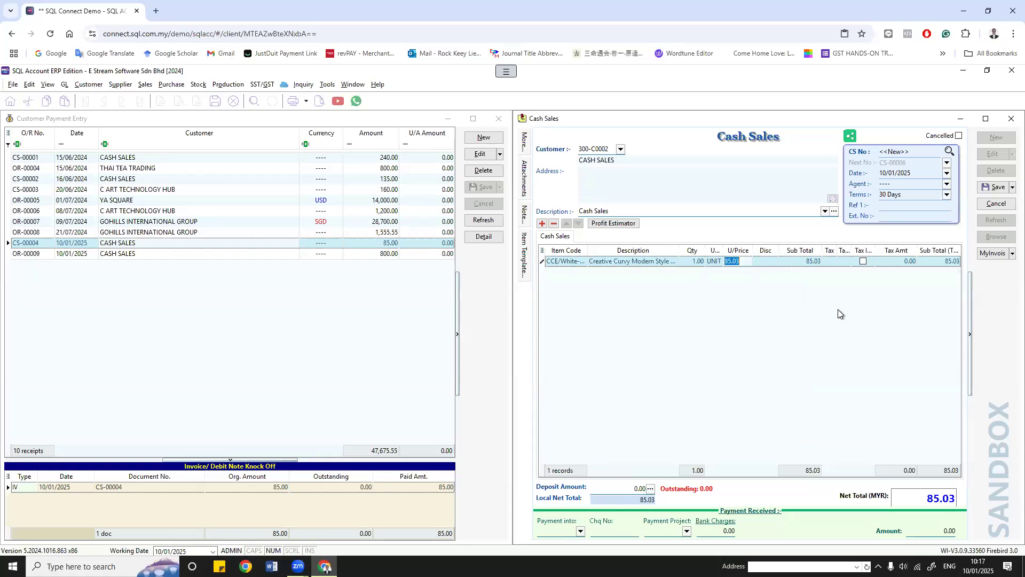
left_click(995, 187)
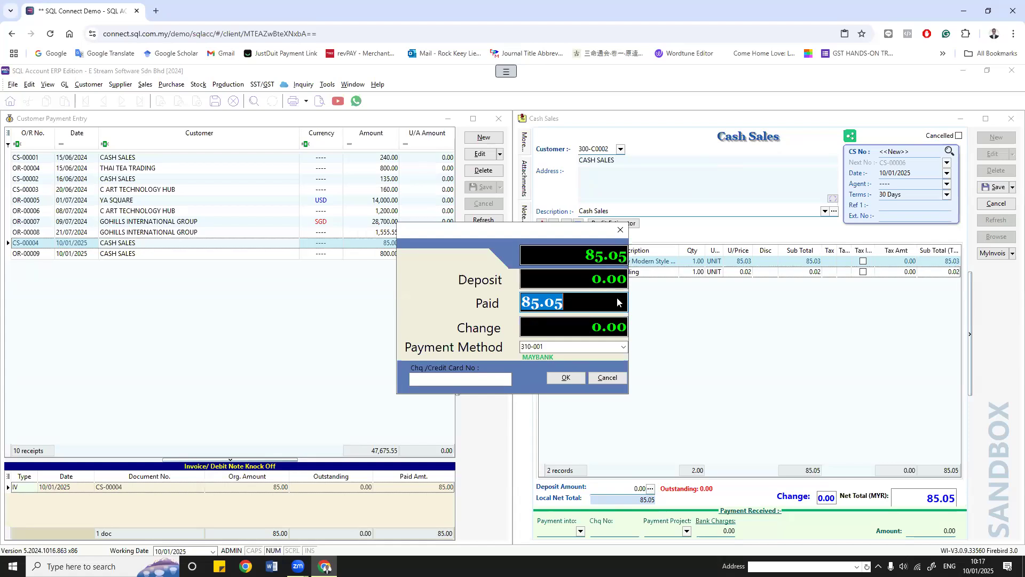
left_click(565, 378)
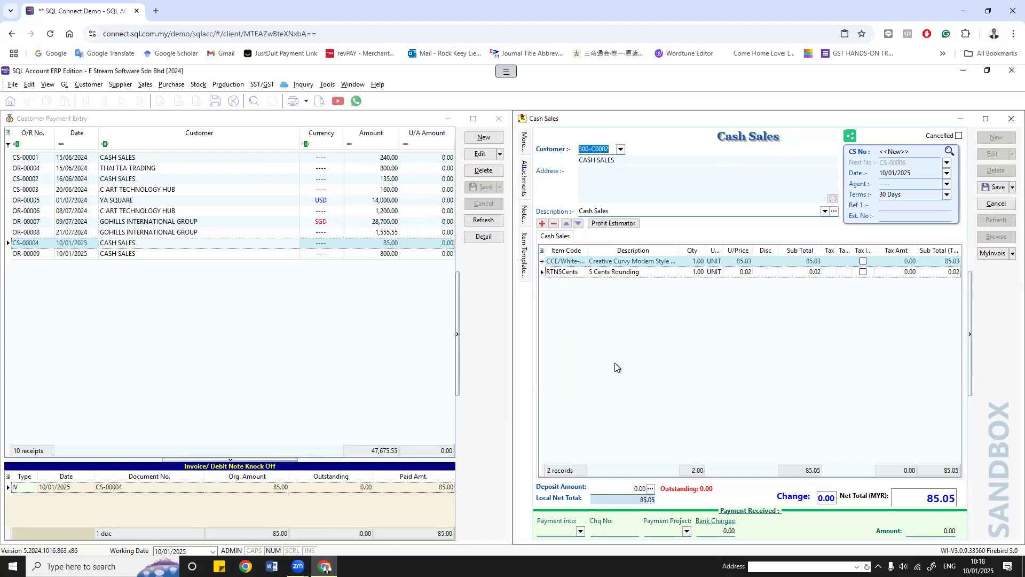
Step: Start a new sales invoice for customer GOGO HOME DECOR
left_click(145, 84)
left_click(177, 133)
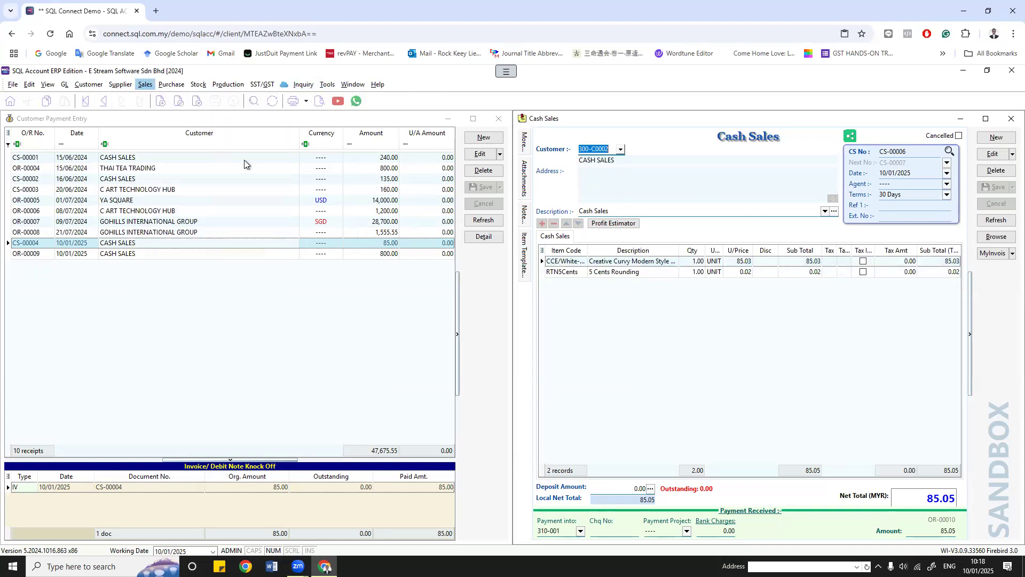
left_click(996, 137)
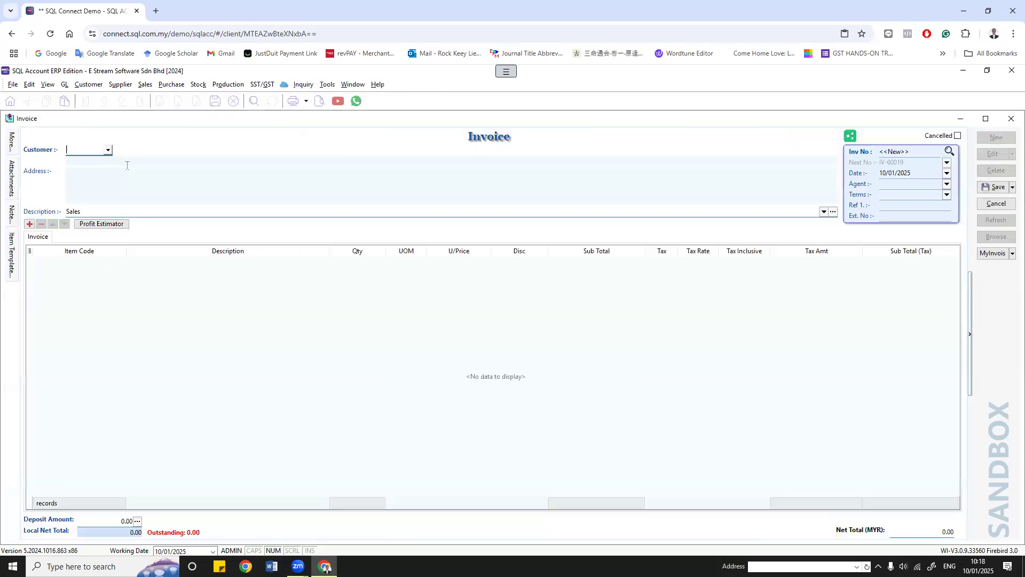
left_click(109, 151)
left_click(107, 225)
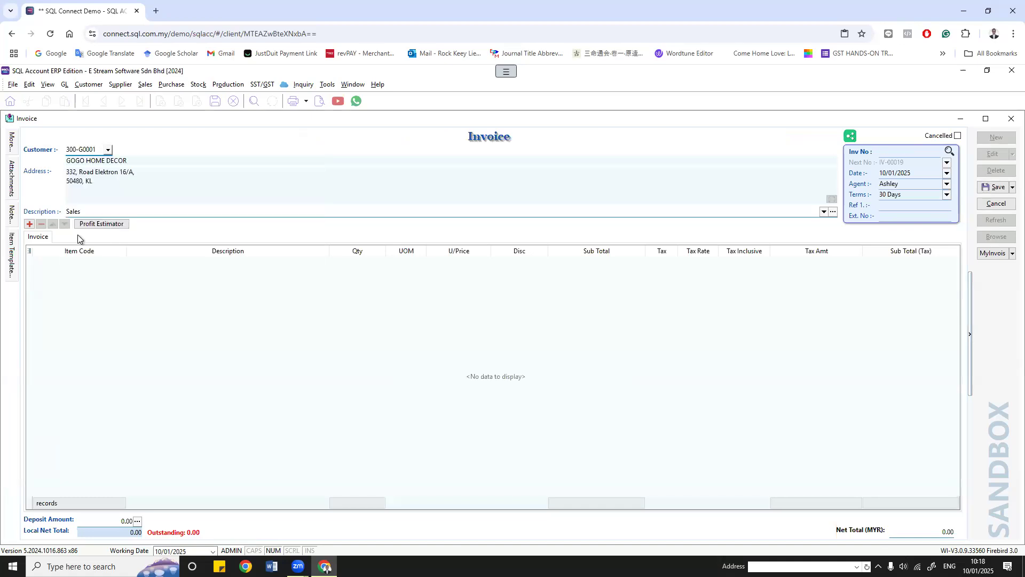
Step: Add item BOM-01/Black at unit price 700.03 to the invoice, then save and close it
left_click(124, 267)
left_click(121, 263)
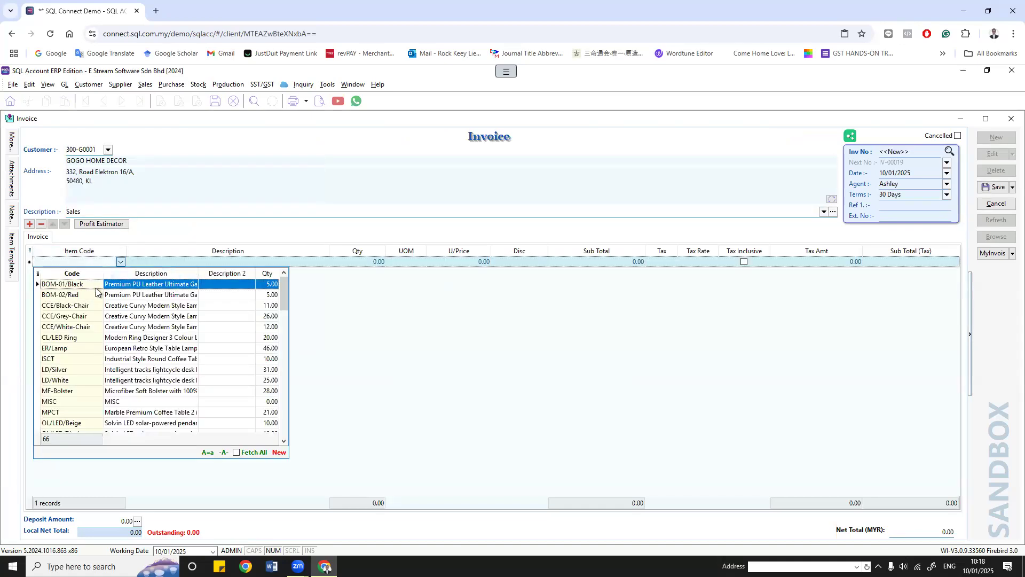
left_click(96, 281)
left_click(462, 265)
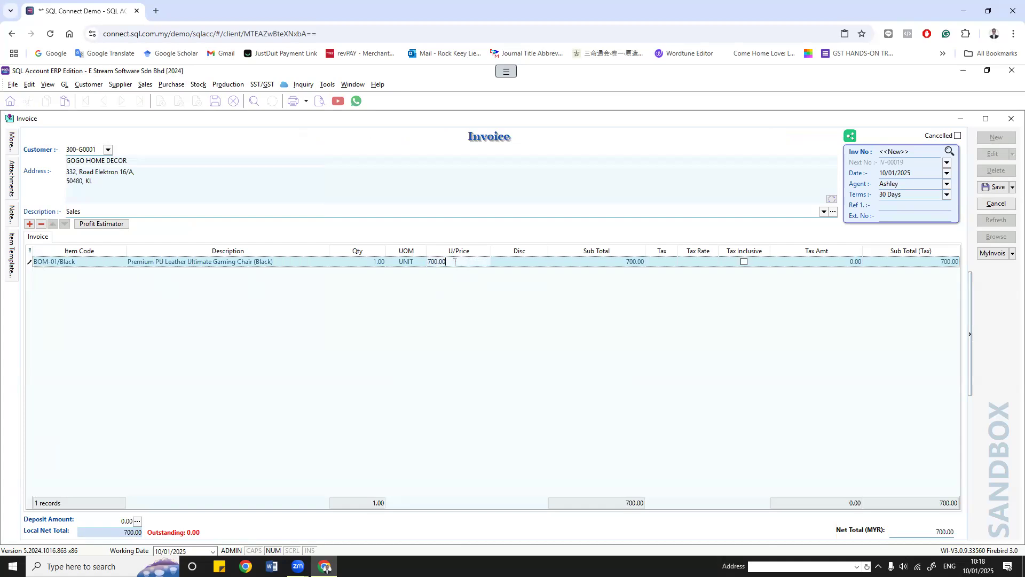
left_click_drag(446, 262, 443, 262)
type("3")
left_click(981, 188)
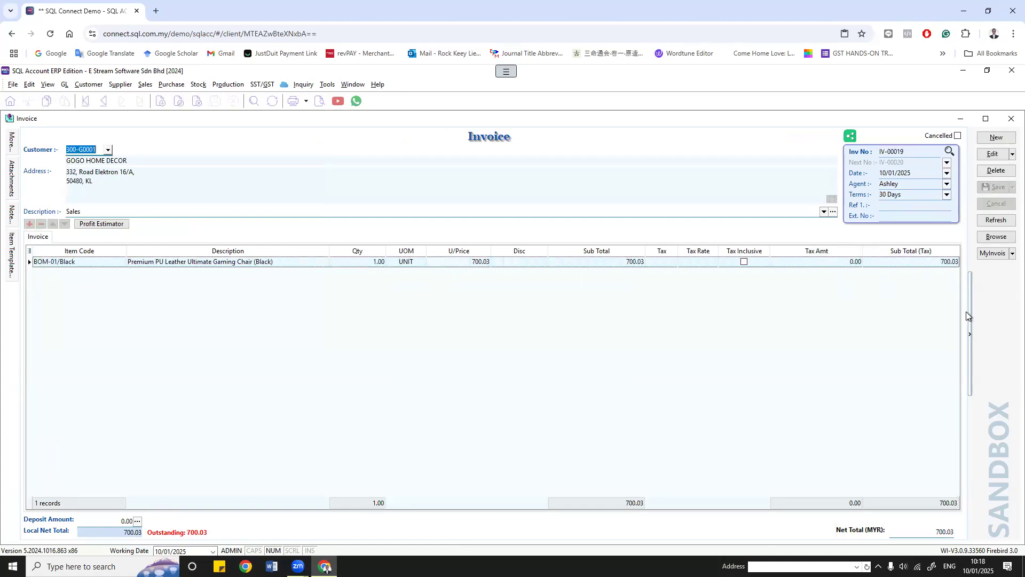
left_click(1011, 118)
Step: Compare the Customer and Supplier pages of the program options, including their cash document numbering settings, then close the options
left_click(328, 84)
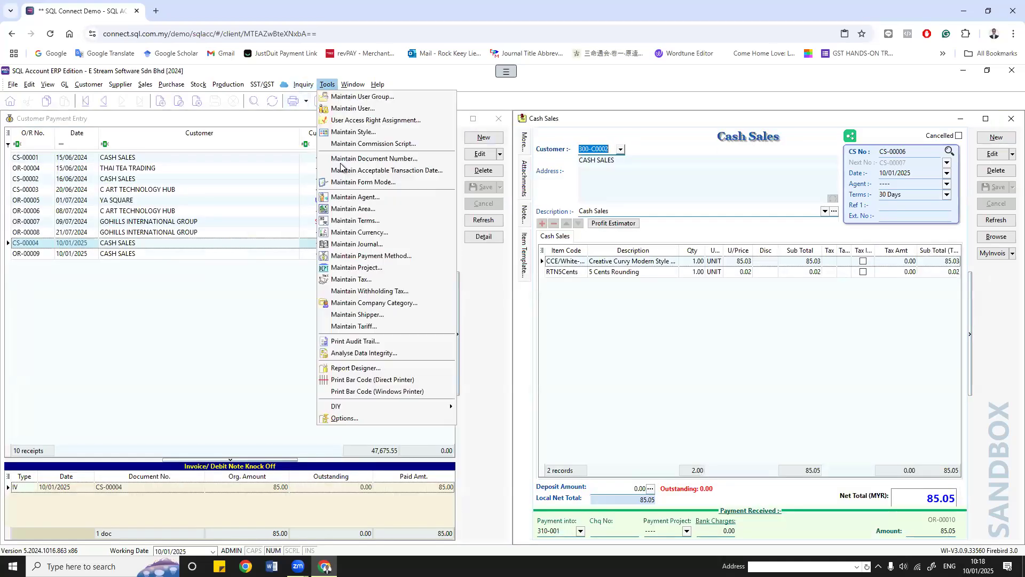
left_click(339, 420)
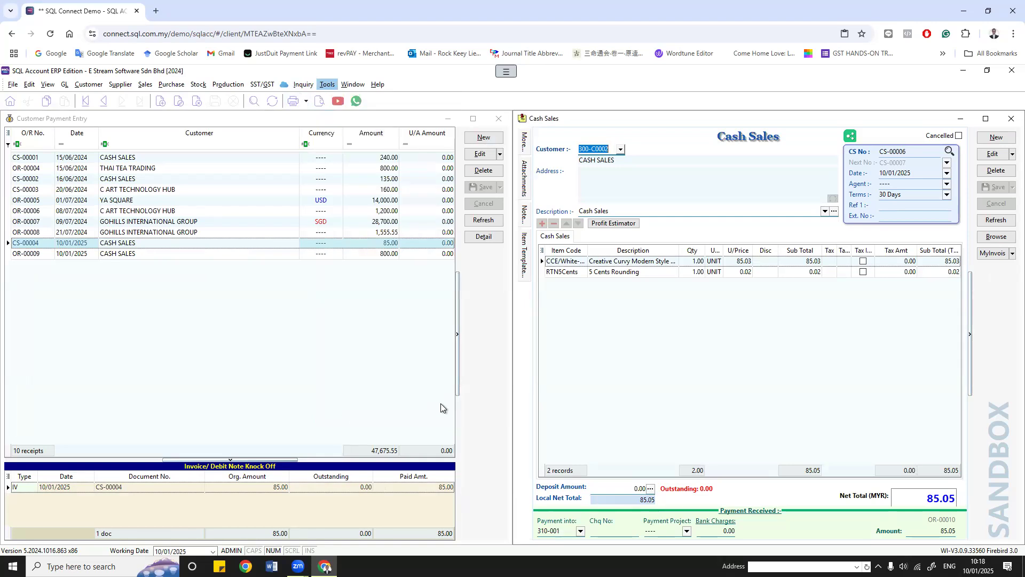
left_click(380, 360)
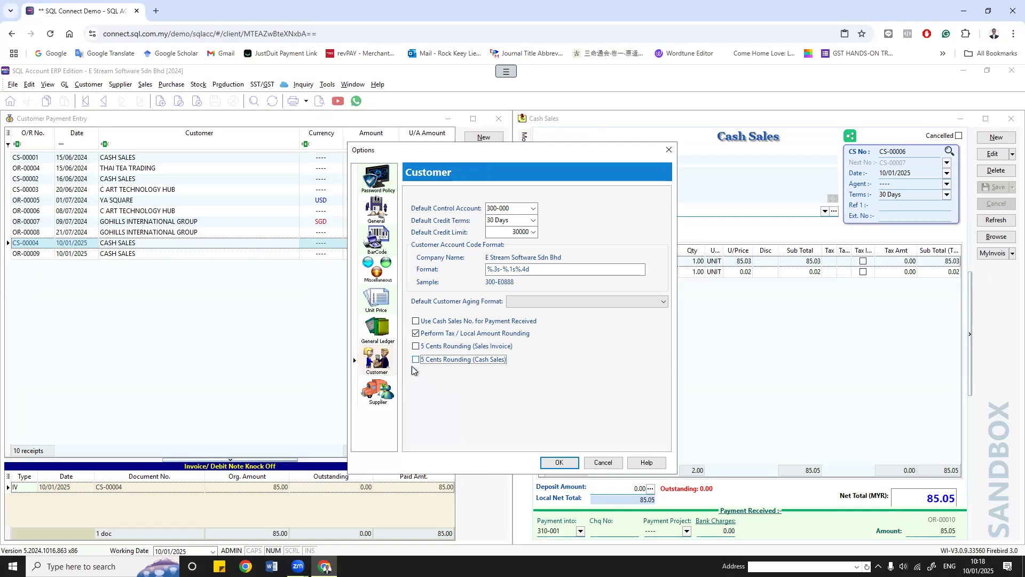
left_click(381, 397)
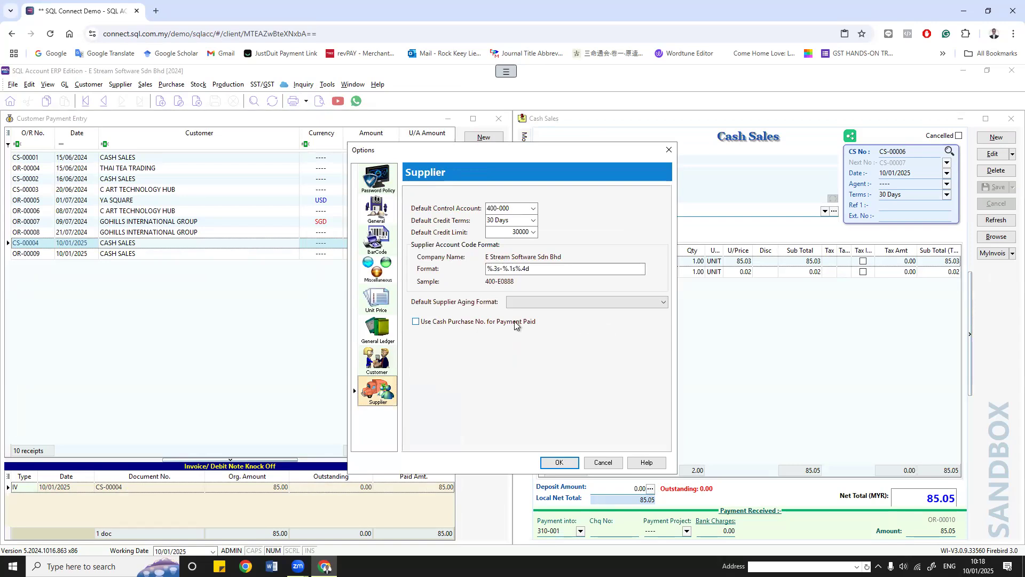
left_click(391, 368)
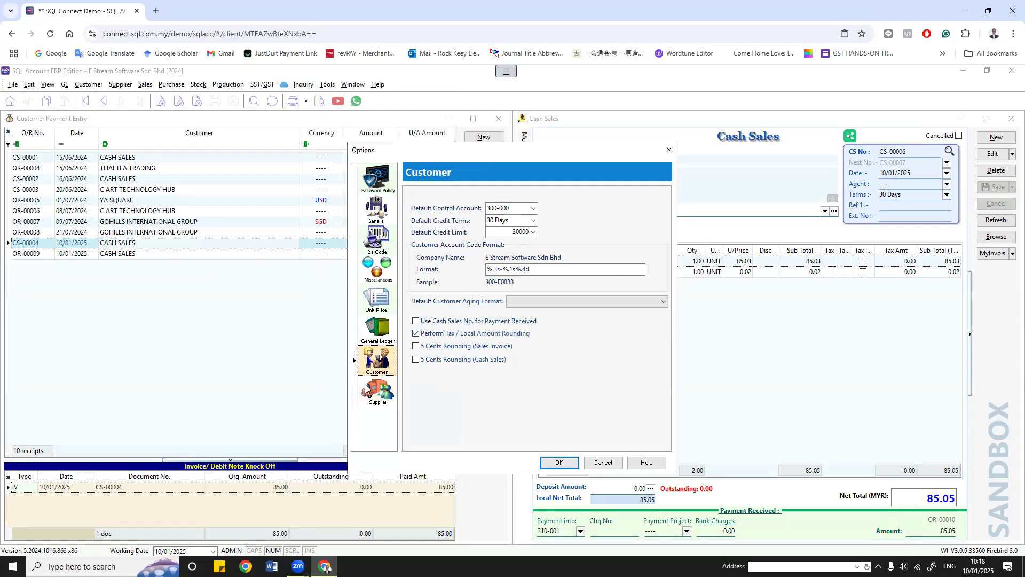
left_click(376, 397)
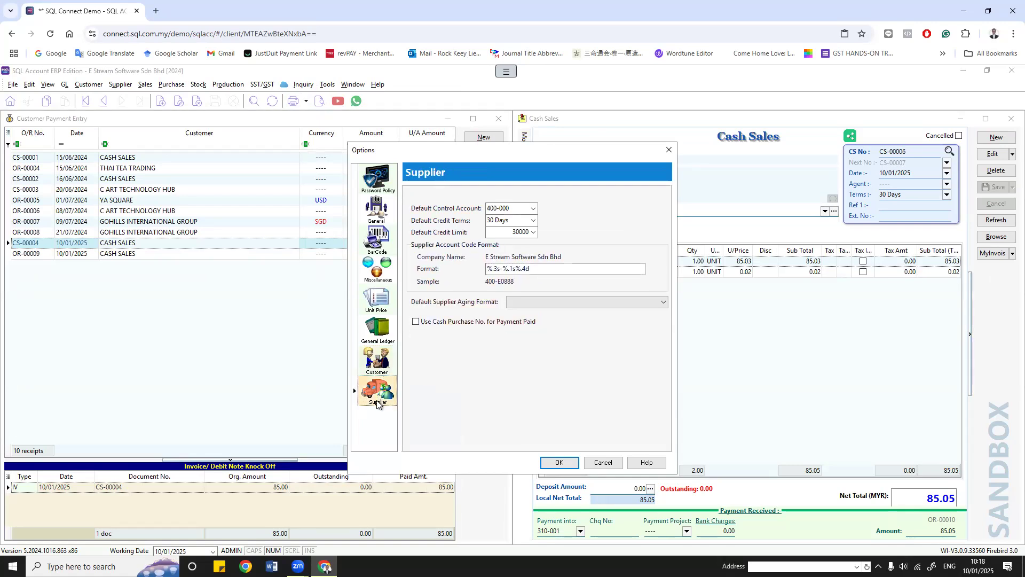
left_click(377, 360)
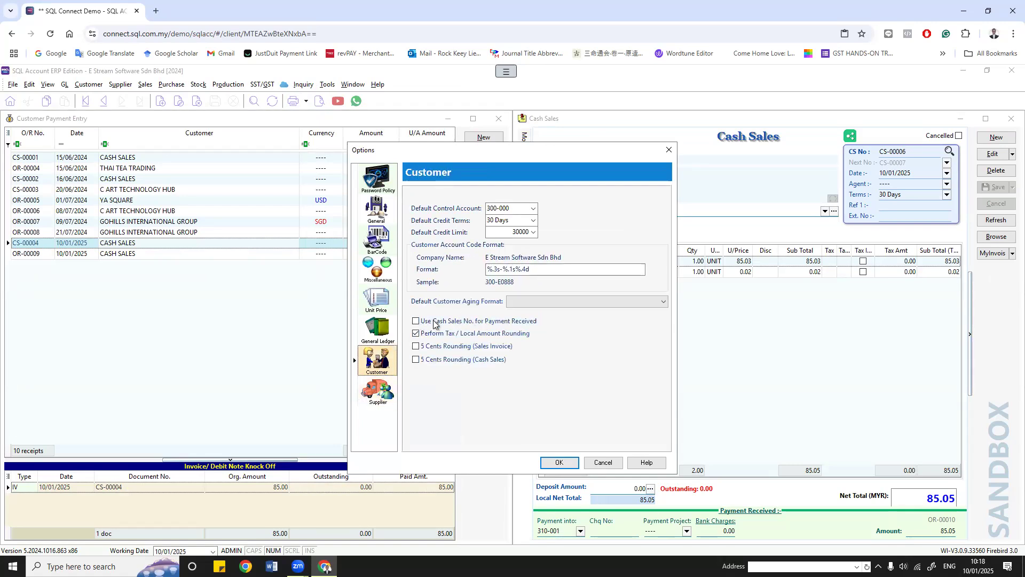
left_click(378, 391)
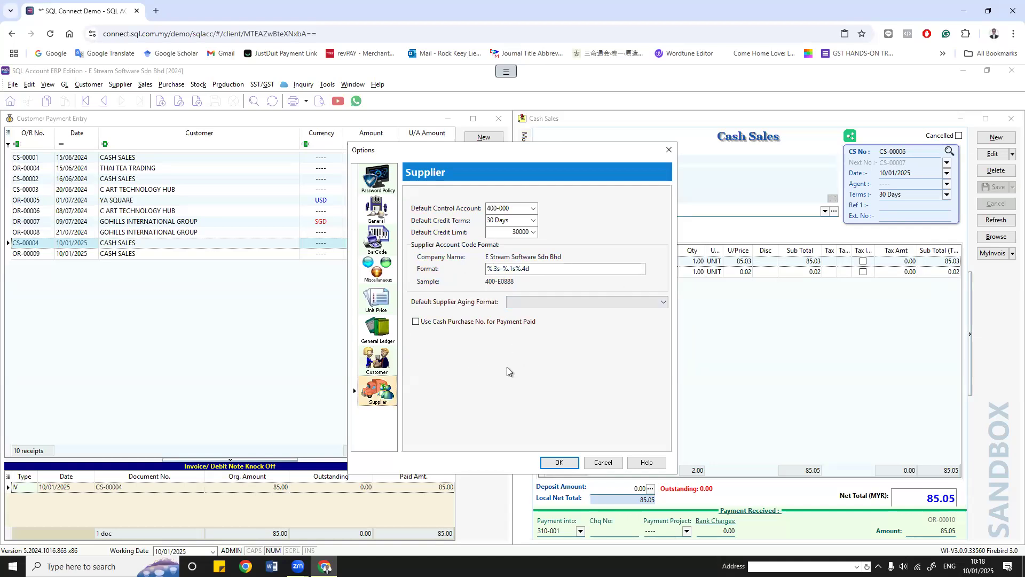
left_click(669, 149)
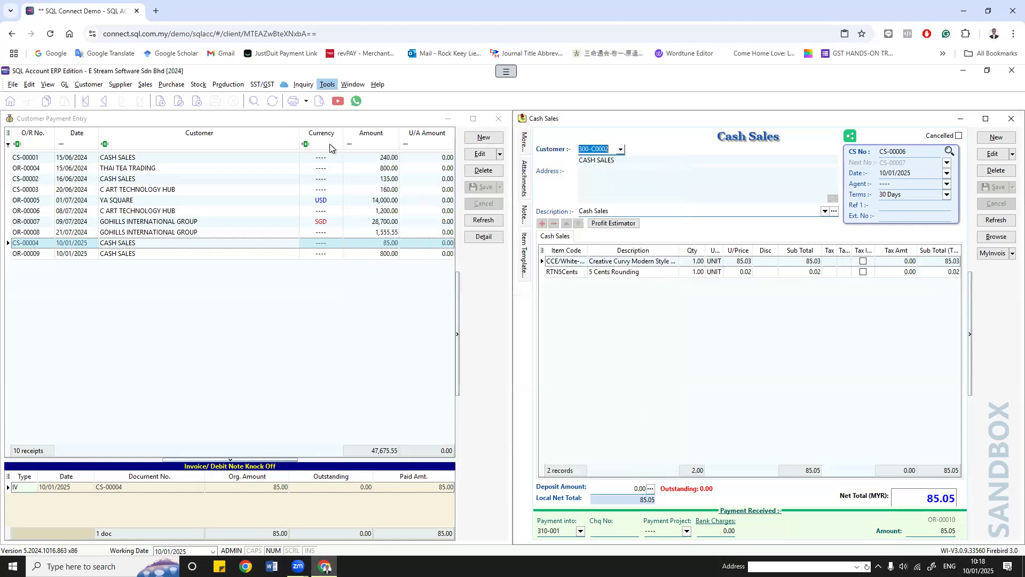
Step: Recheck the Supplier page of the program options, then close the options along with the cash sales and customer payment windows
left_click(326, 84)
left_click(347, 418)
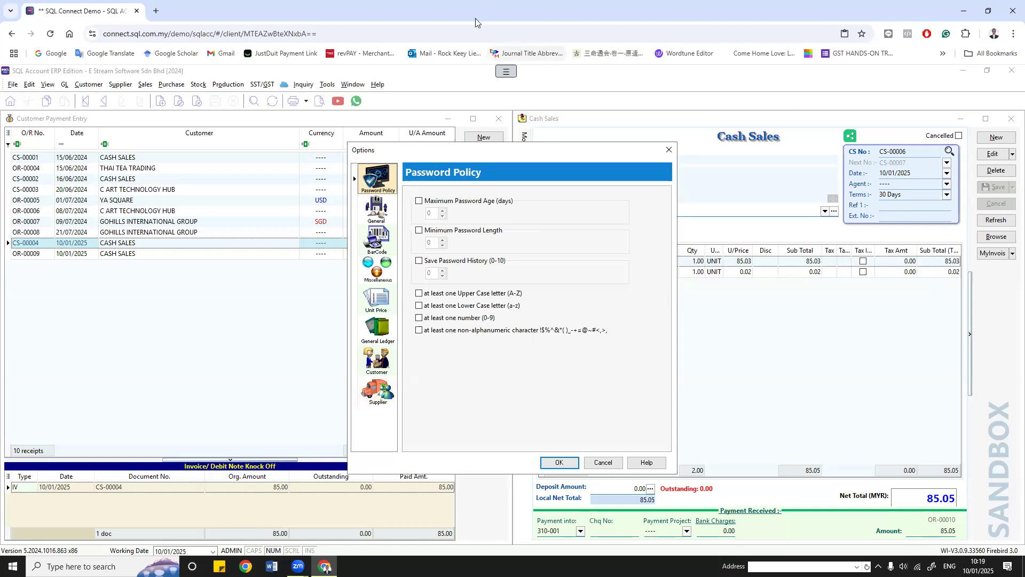
left_click(388, 392)
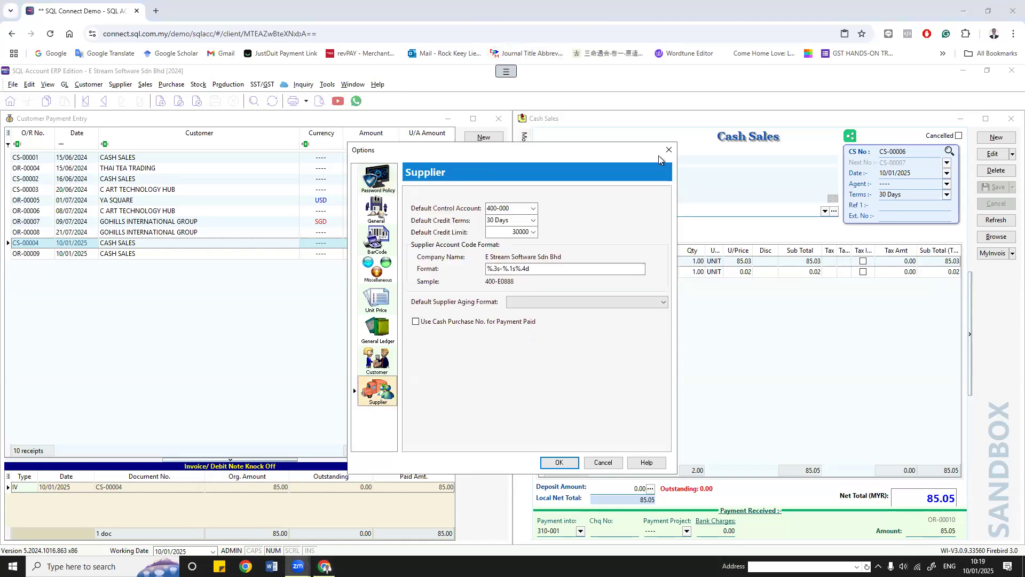
left_click(669, 150)
left_click(1011, 119)
left_click(491, 117)
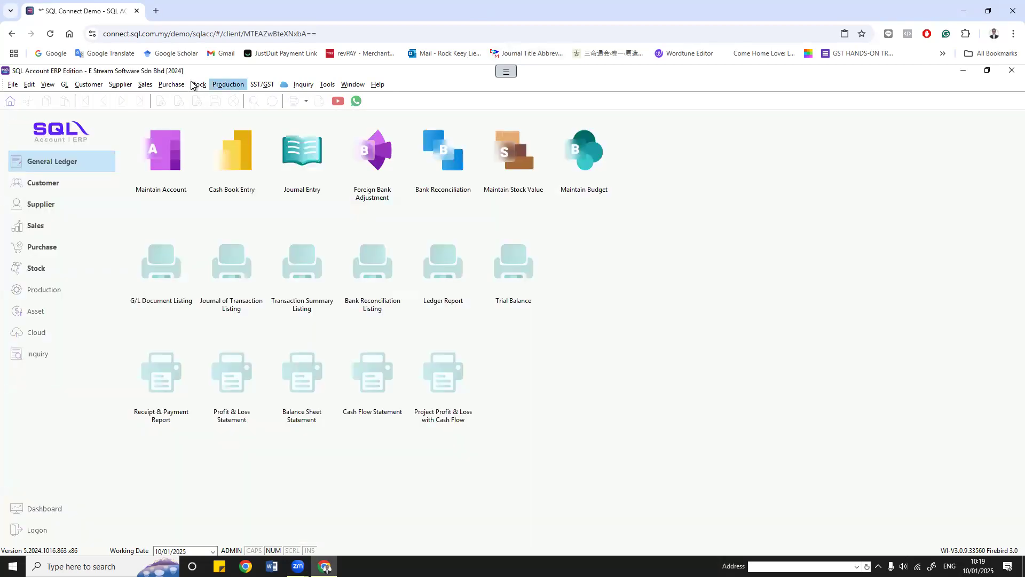
Step: Examine the financial start period, system conversion date and default accounts in the General Ledger options, then close the options
left_click(327, 85)
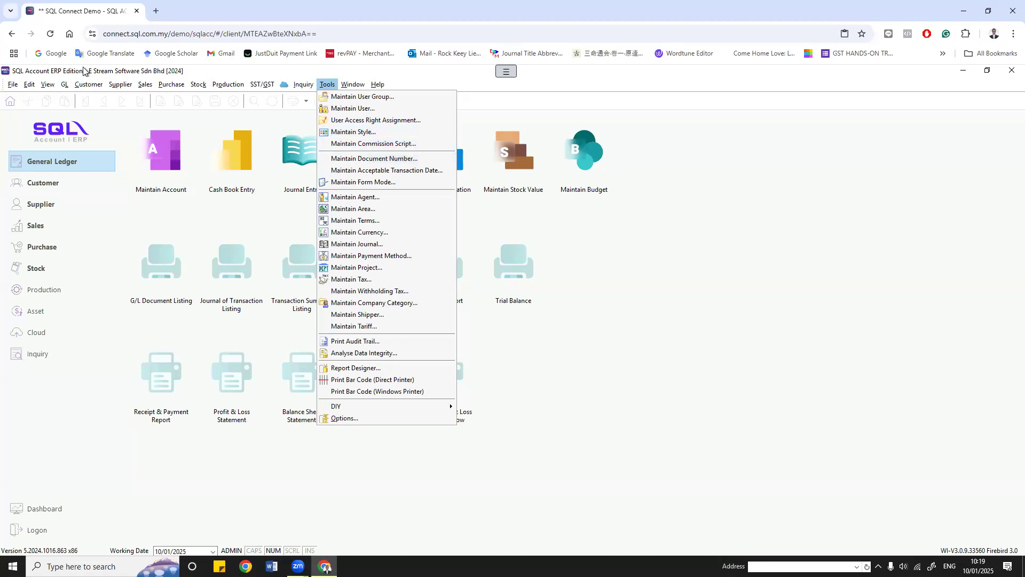
mouse_move(69, 87)
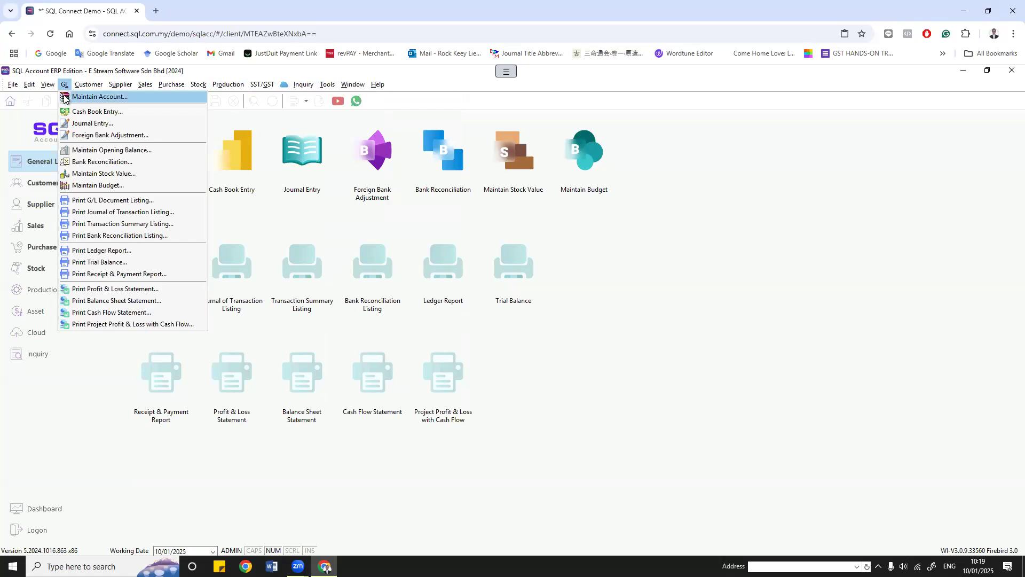
mouse_move(330, 87)
left_click(345, 419)
left_click(328, 84)
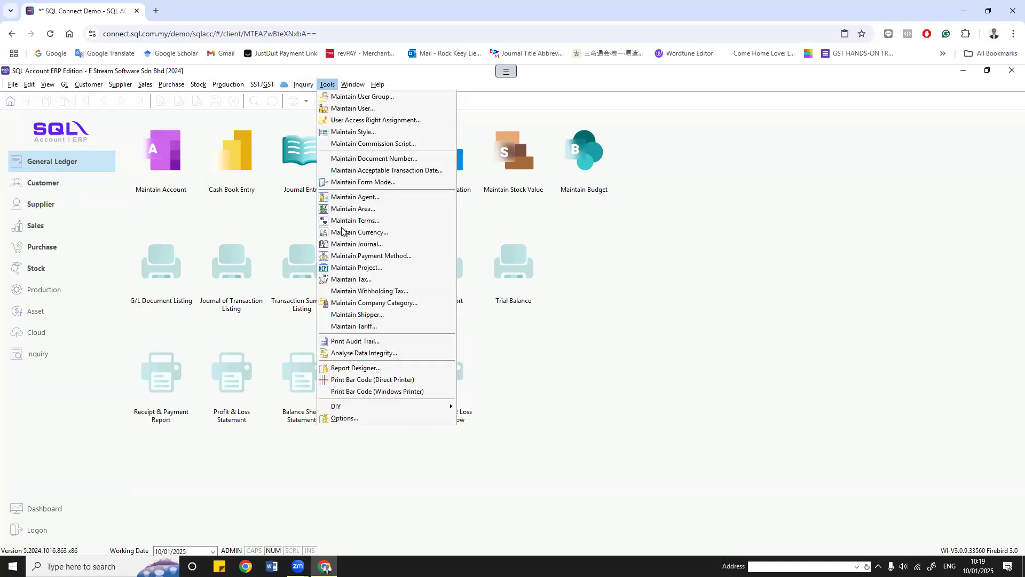
left_click(364, 420)
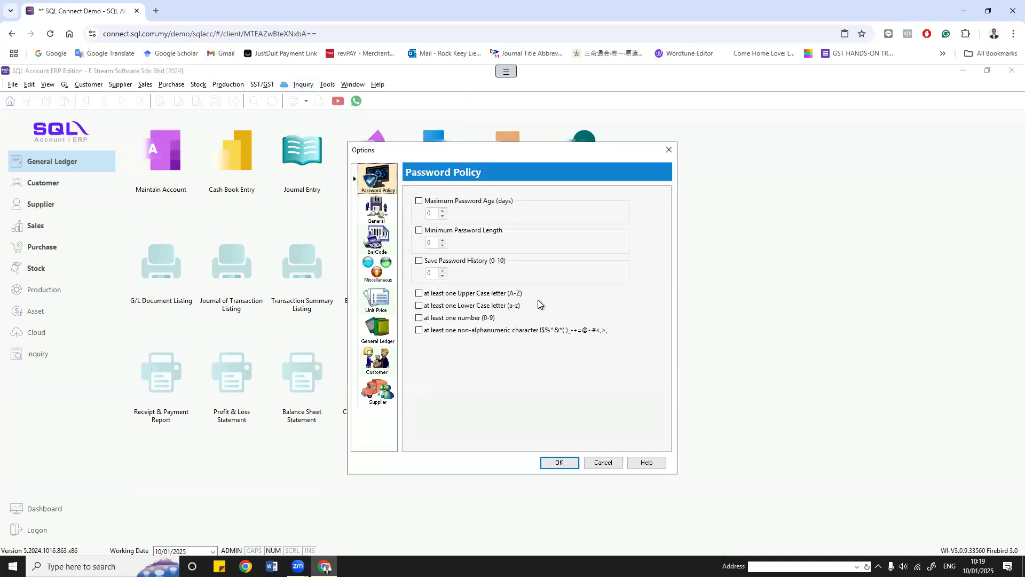
left_click(384, 367)
left_click(391, 334)
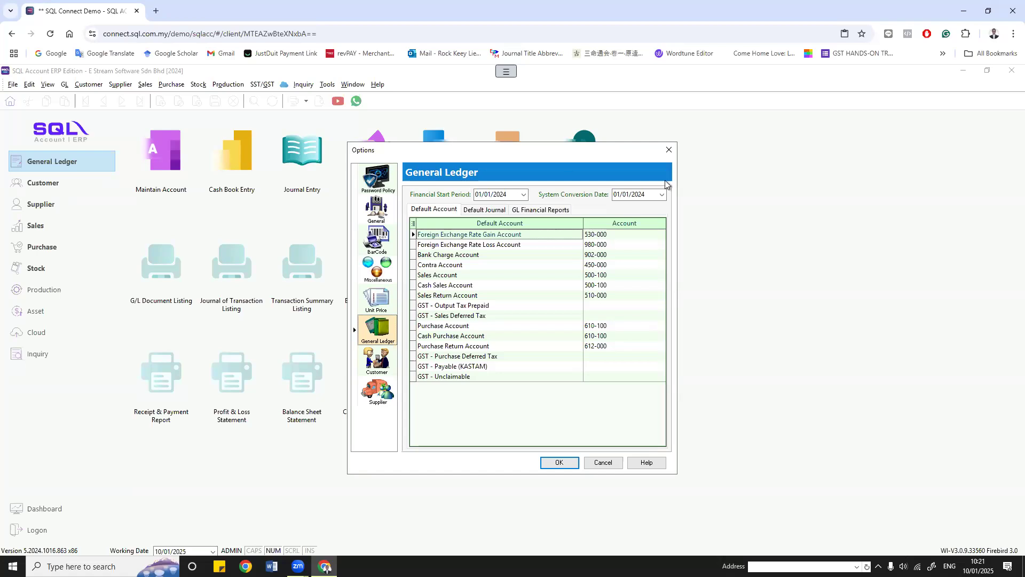
left_click(669, 150)
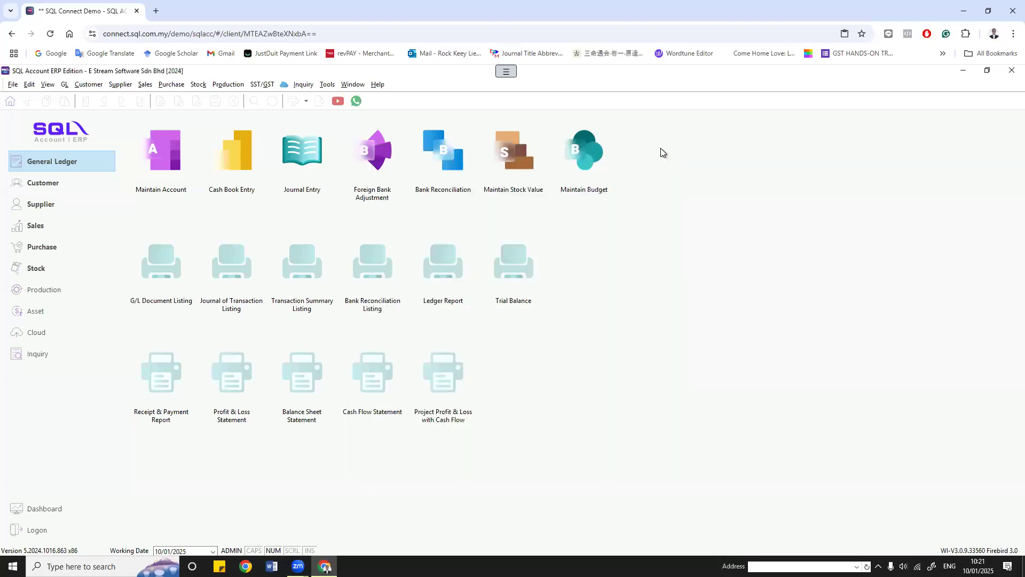
Step: Open the Maintain Account chart of accounts and select the NON-CURRENT ASSETS category
left_click(65, 85)
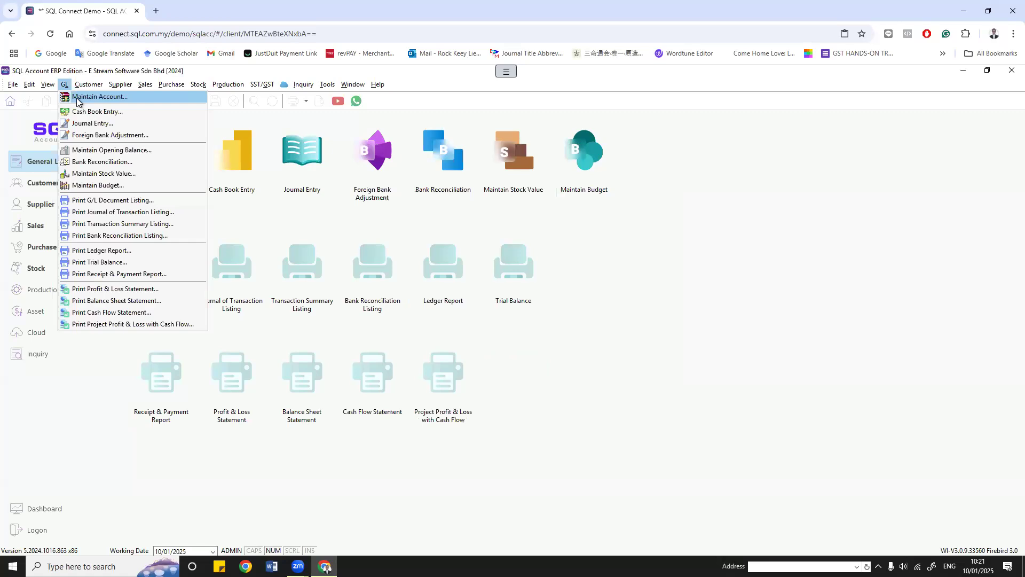
left_click(77, 100)
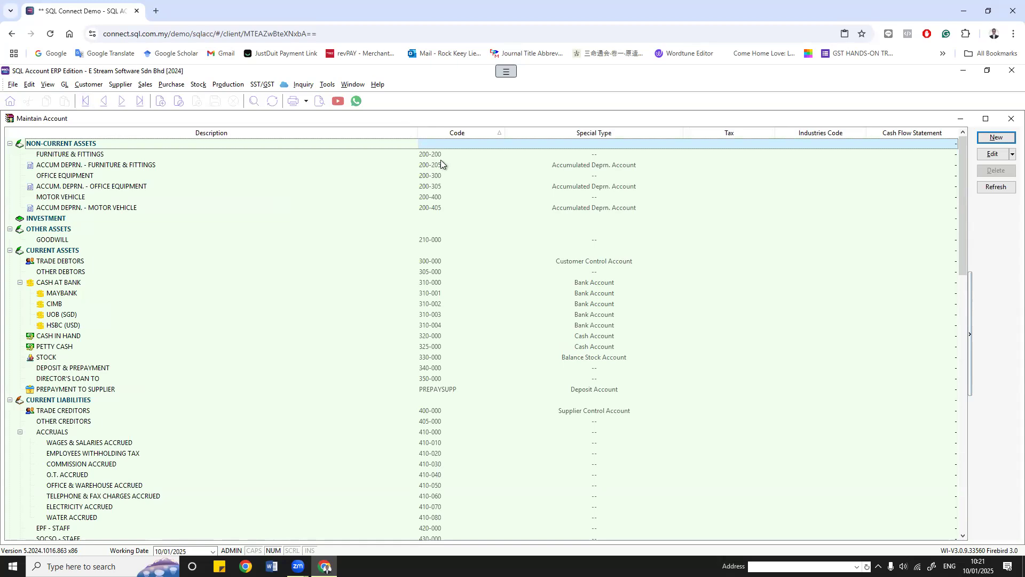
left_click(327, 85)
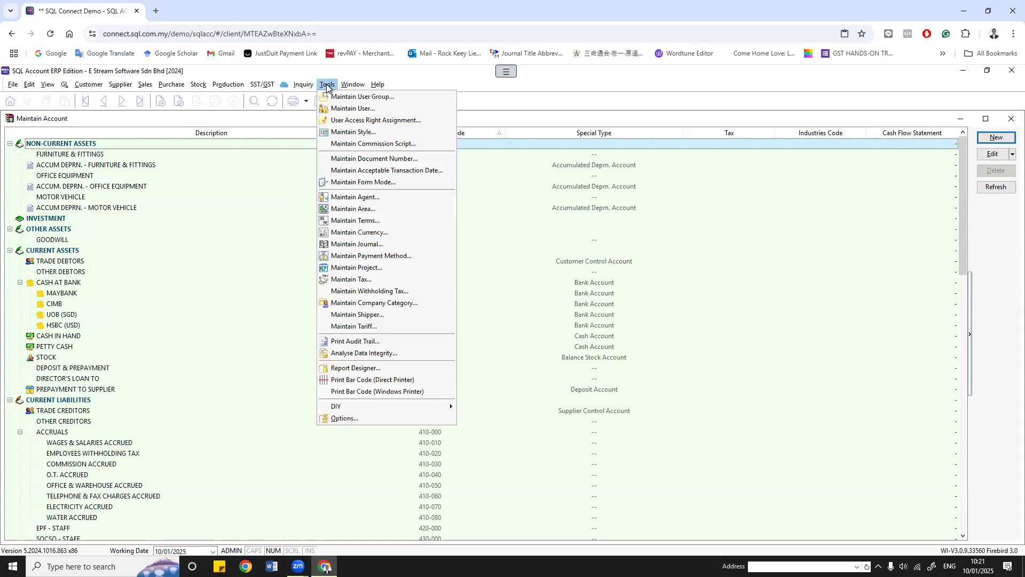
left_click(523, 240)
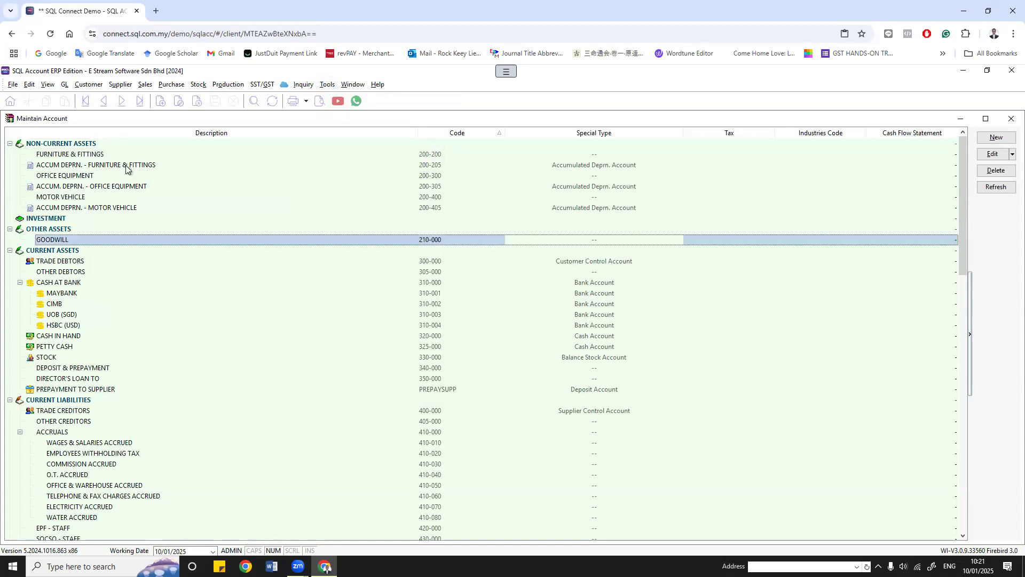
left_click(77, 145)
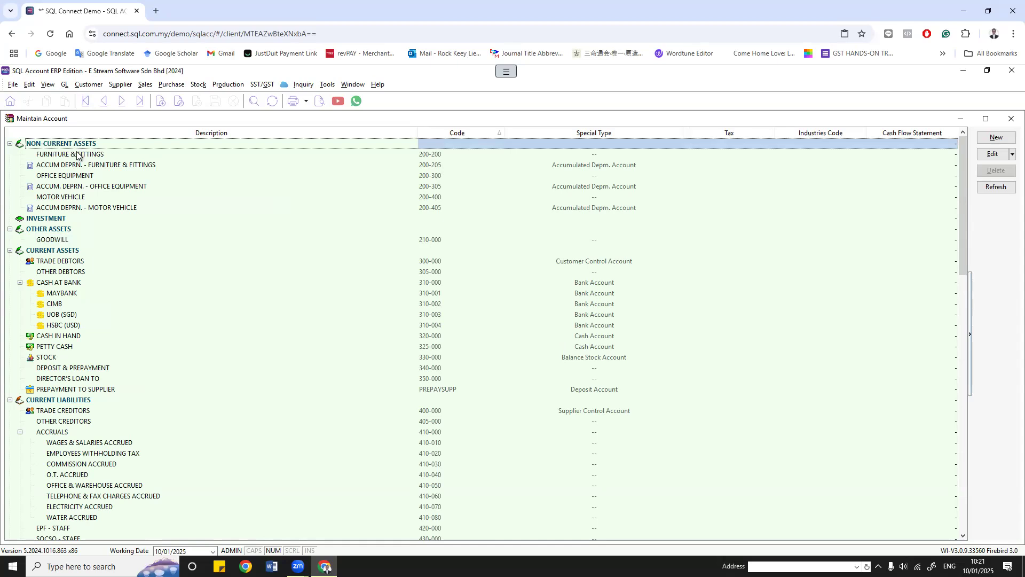
Step: Inspect the description and GL code of the FURNITURE & FITTINGS account, then close its details without changes
double_click(78, 154)
left_click_drag(350, 264, 263, 261)
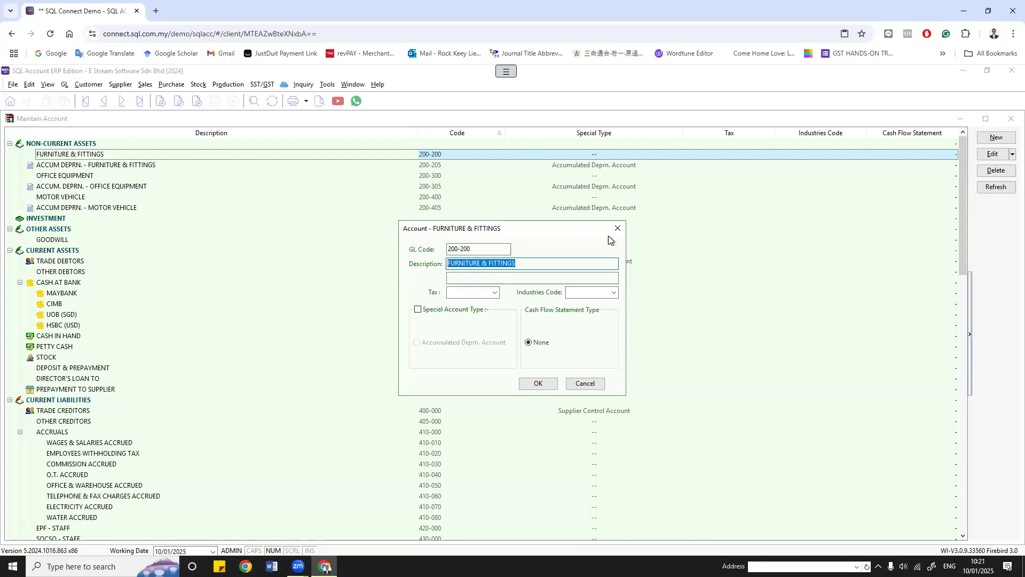
left_click_drag(483, 248, 350, 301)
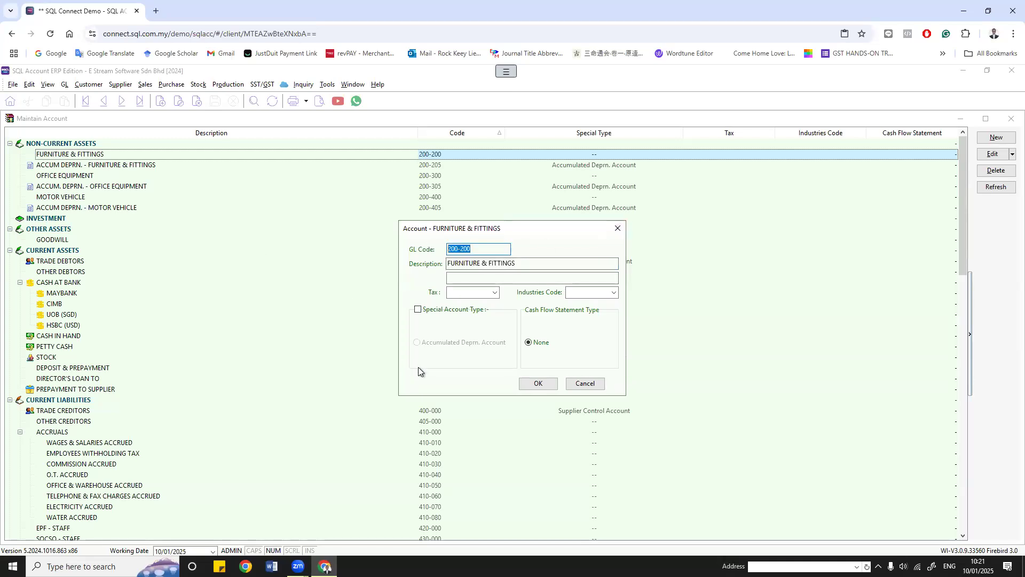
left_click(618, 229)
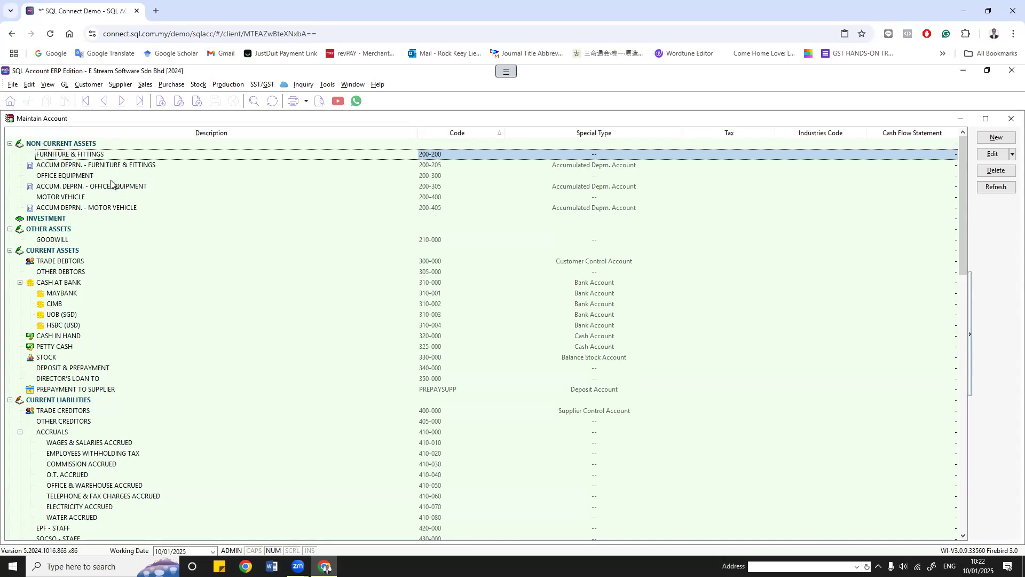
Step: Collapse every expanded category in the chart of accounts, from NON-CURRENT ASSETS down to TAXATION
left_click(9, 143)
left_click(9, 164)
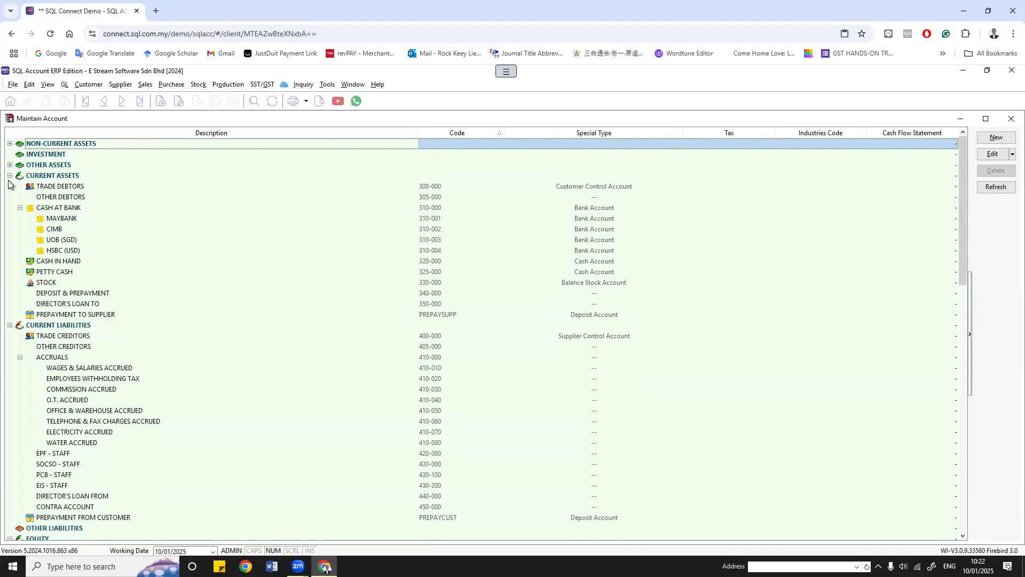
left_click(10, 176)
left_click(10, 187)
left_click(10, 207)
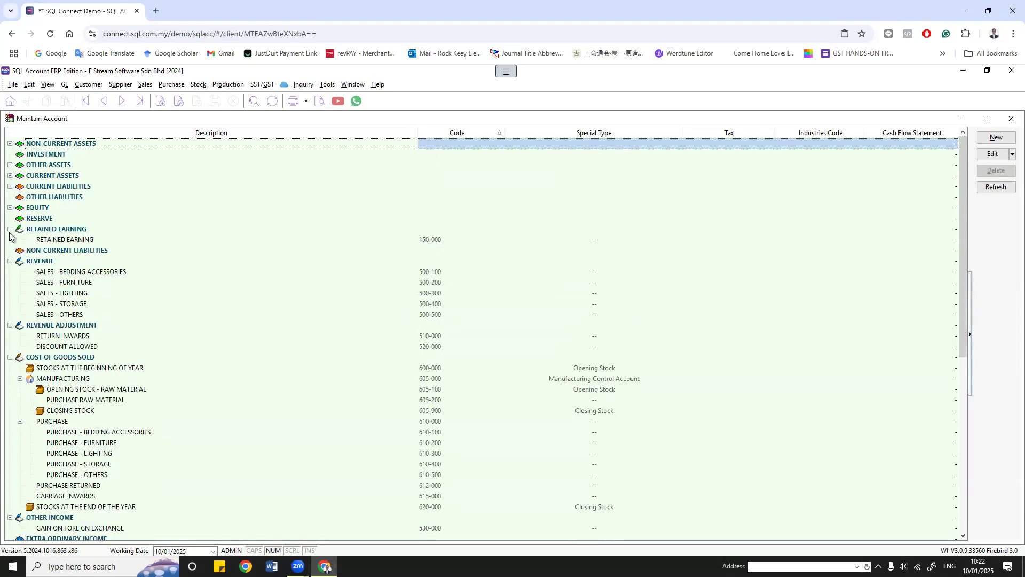
left_click(10, 228)
left_click(10, 250)
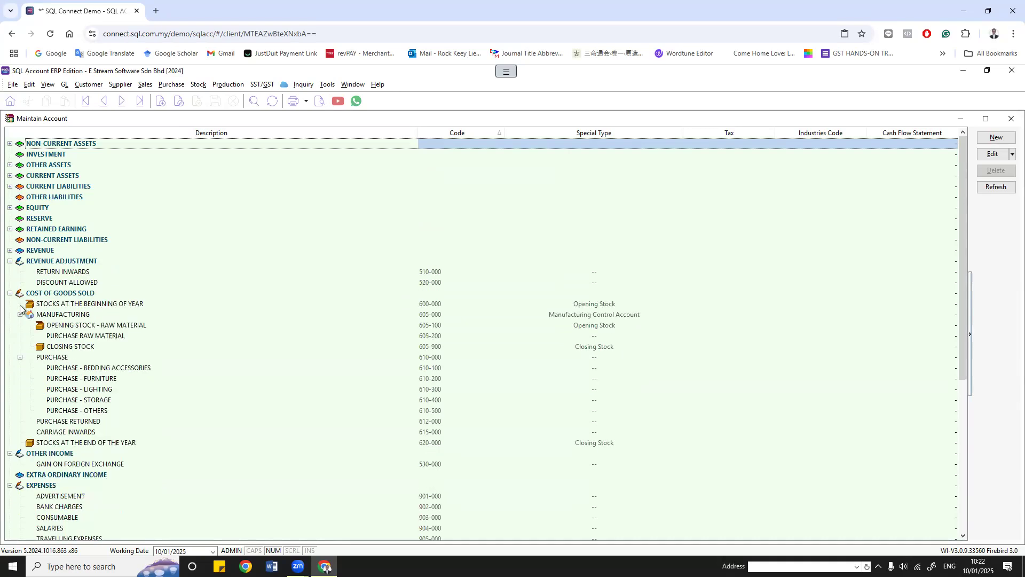
left_click(10, 260)
left_click(9, 271)
left_click(9, 282)
left_click(10, 303)
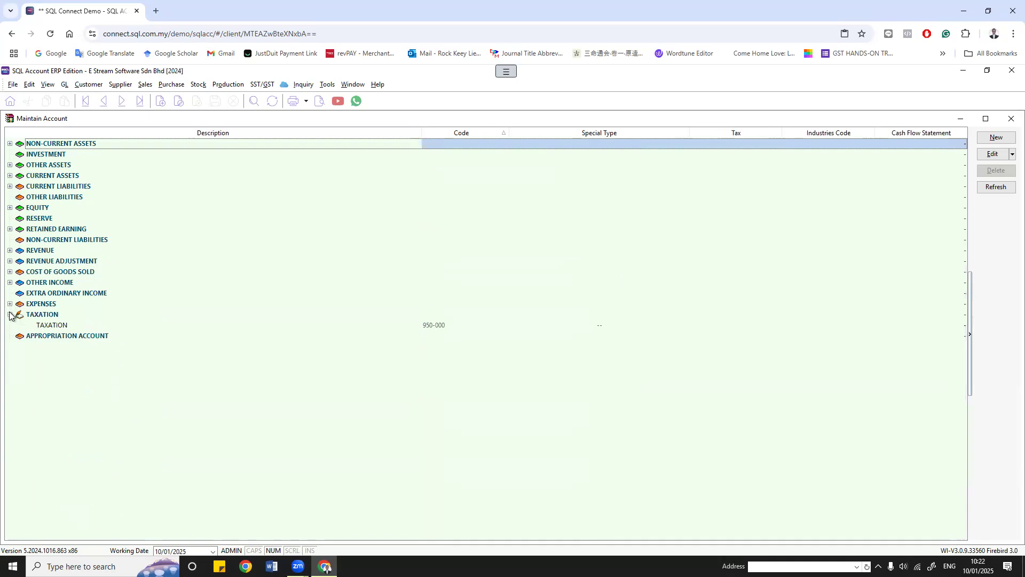
left_click(9, 314)
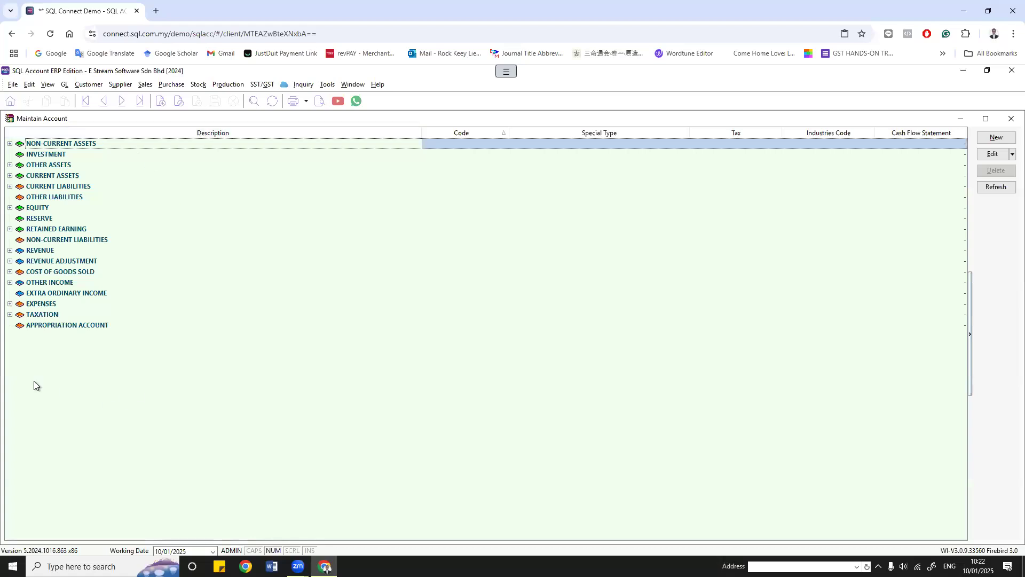
Step: Expand the OTHER ASSETS, NON-CURRENT ASSETS and CURRENT ASSETS categories to show their accounts
left_click(10, 165)
left_click(10, 144)
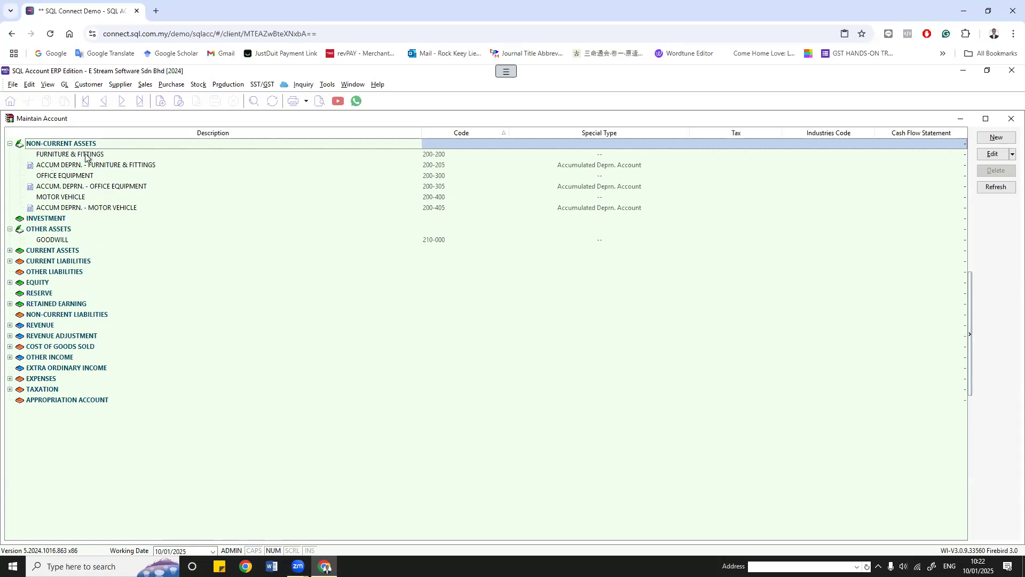
left_click(10, 250)
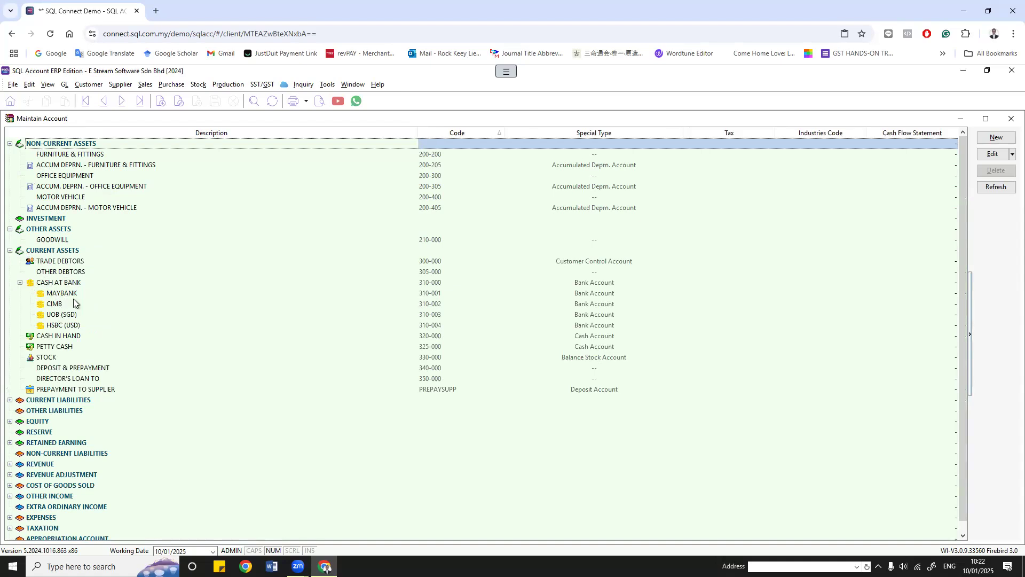
Step: Examine the account hierarchy under CURRENT ASSETS, going through TRADE DEBTORS, CASH AT BANK and the MAYBANK sub-account
left_click(44, 251)
left_click(52, 262)
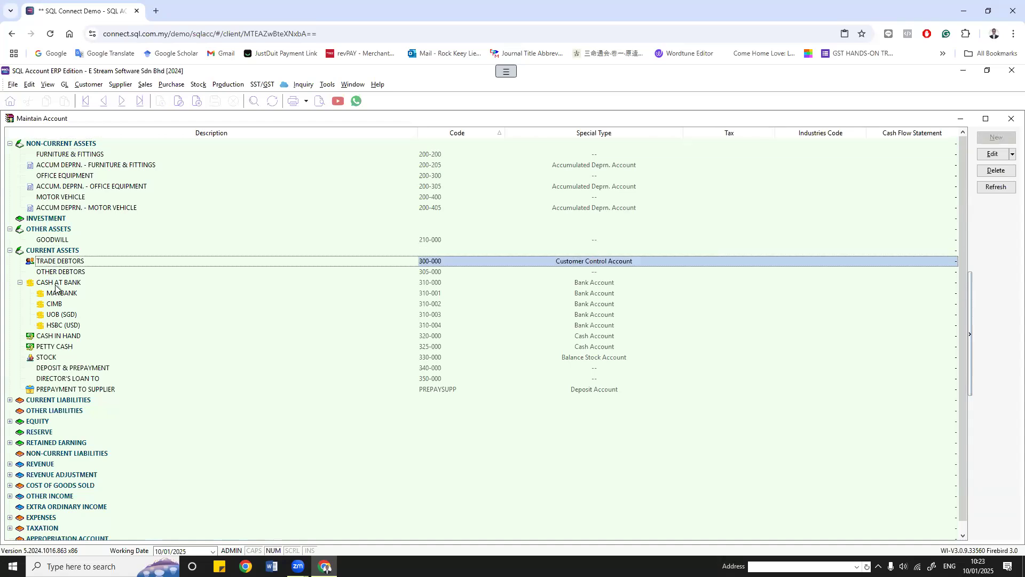
left_click(56, 293)
left_click(57, 251)
left_click(57, 262)
left_click(58, 283)
left_click(60, 251)
left_click(62, 262)
left_click(61, 283)
Step: Generate the Profit & Loss Statement in the This Year - 2 Column format and tile it vertically beside the chart of accounts
left_click(64, 85)
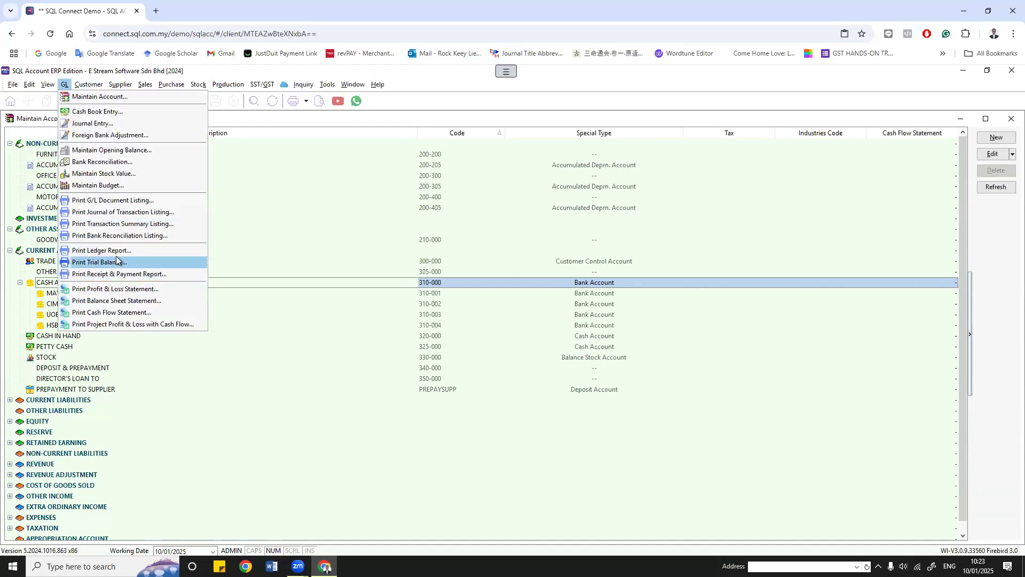
left_click(120, 290)
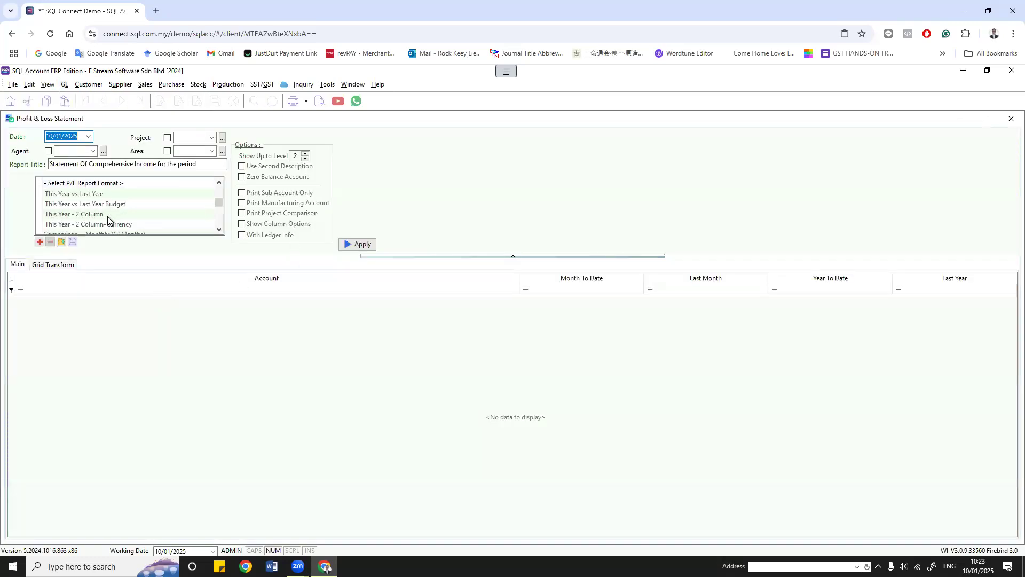
left_click(98, 214)
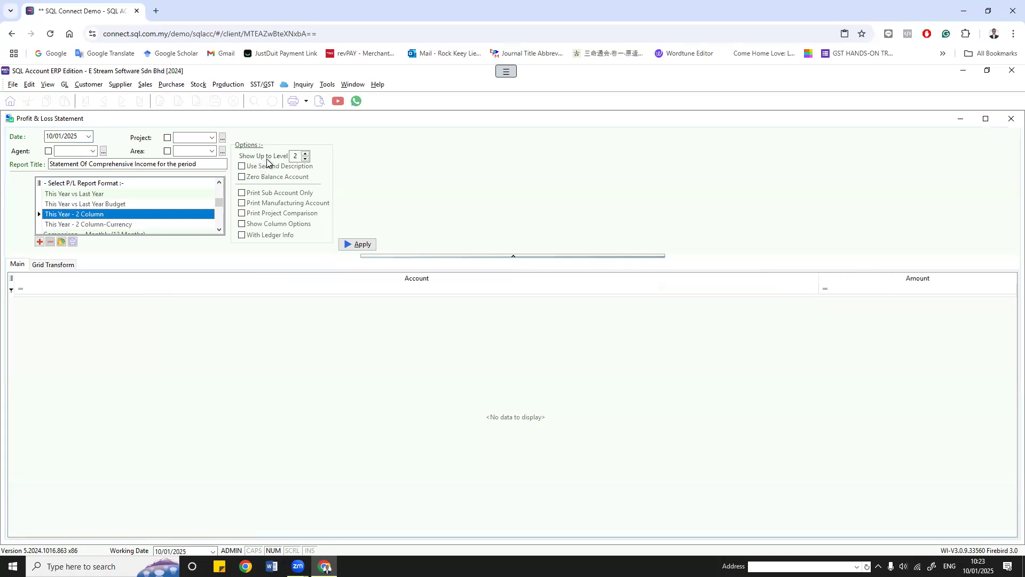
left_click(357, 244)
left_click(351, 85)
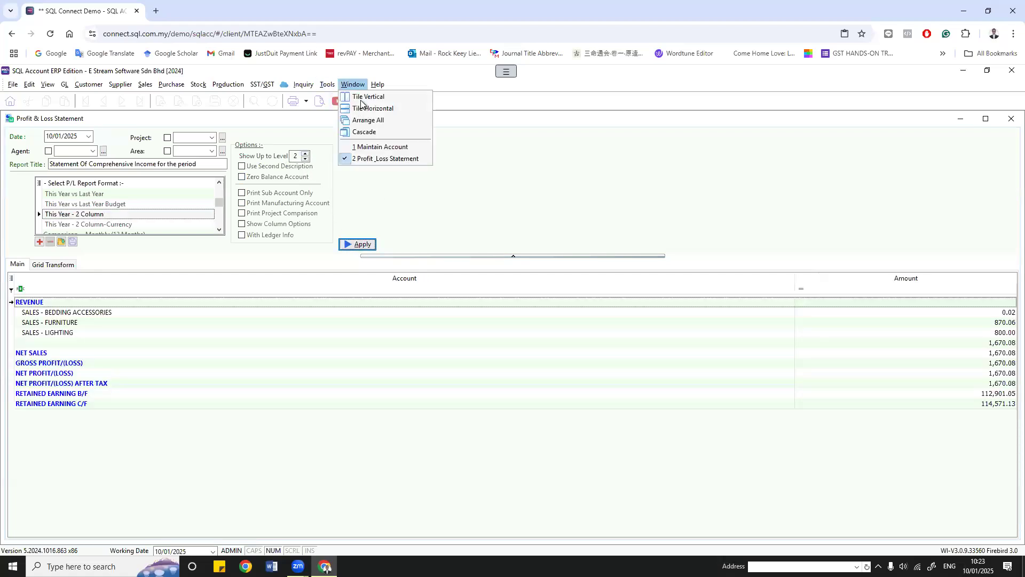
left_click(348, 121)
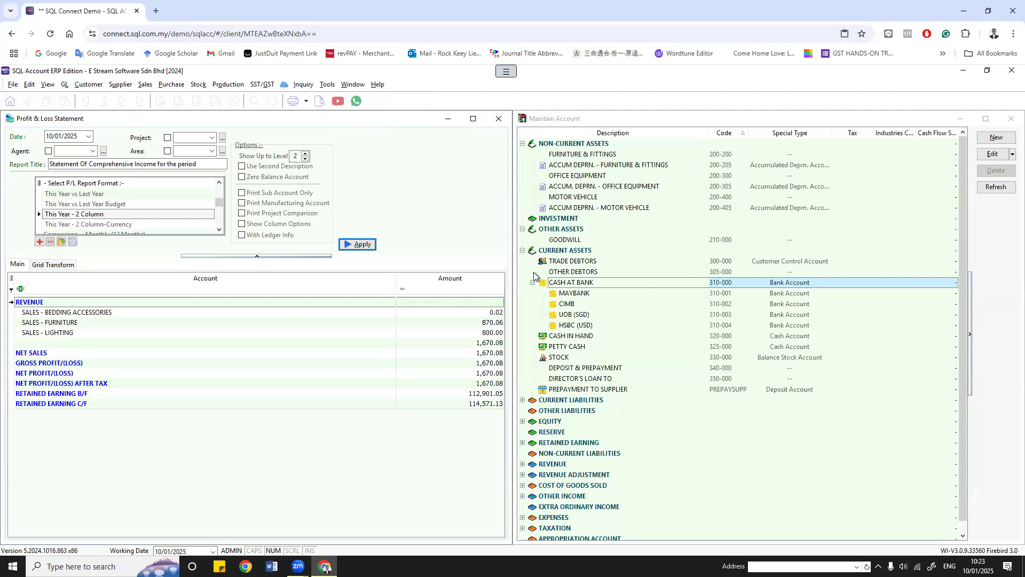
Step: Expand REVENUE in the chart of accounts to compare its accounts with the Profit & Loss Statement, then close the statement
left_click(568, 253)
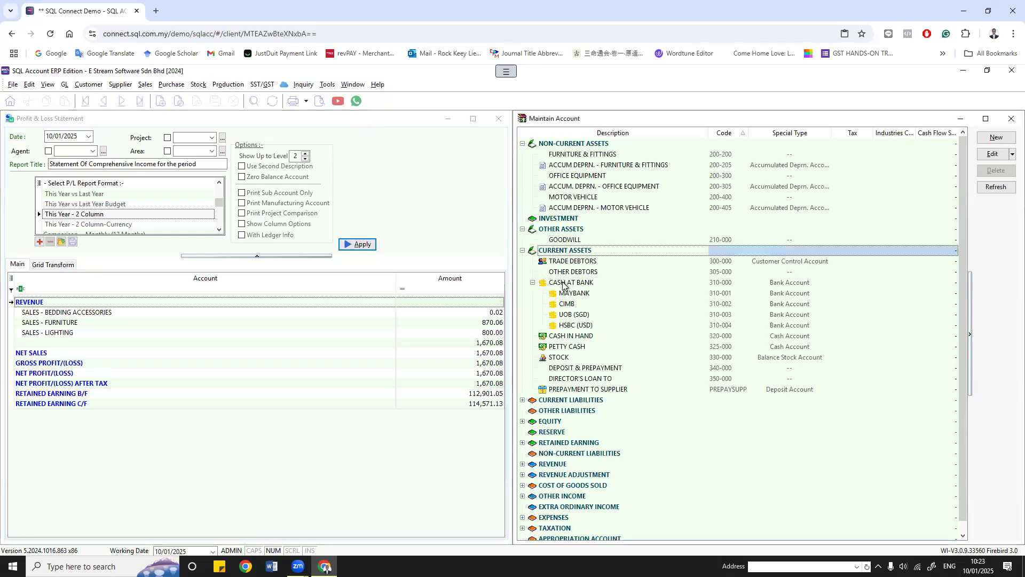
left_click(522, 250)
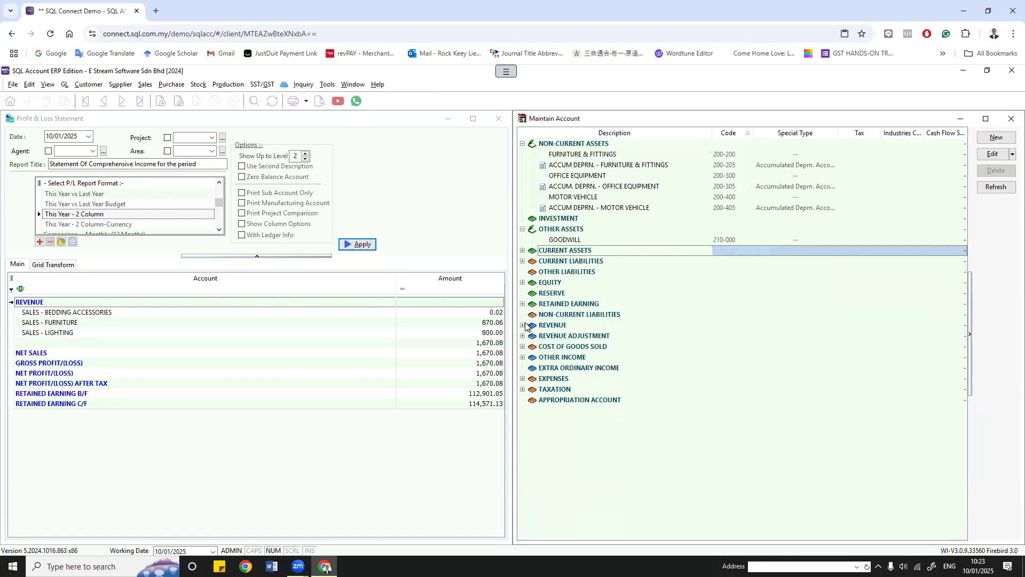
left_click(523, 325)
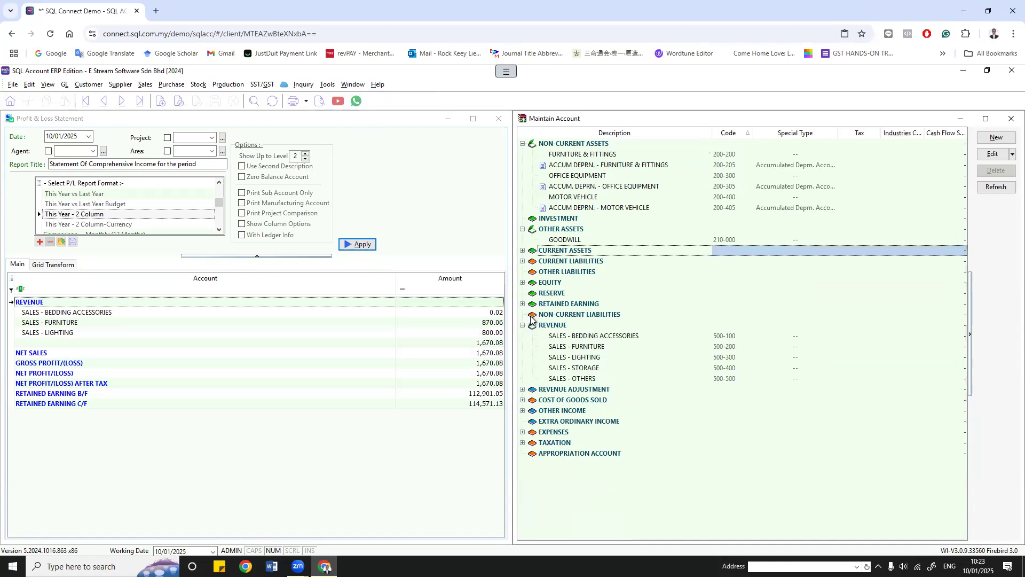
left_click(523, 250)
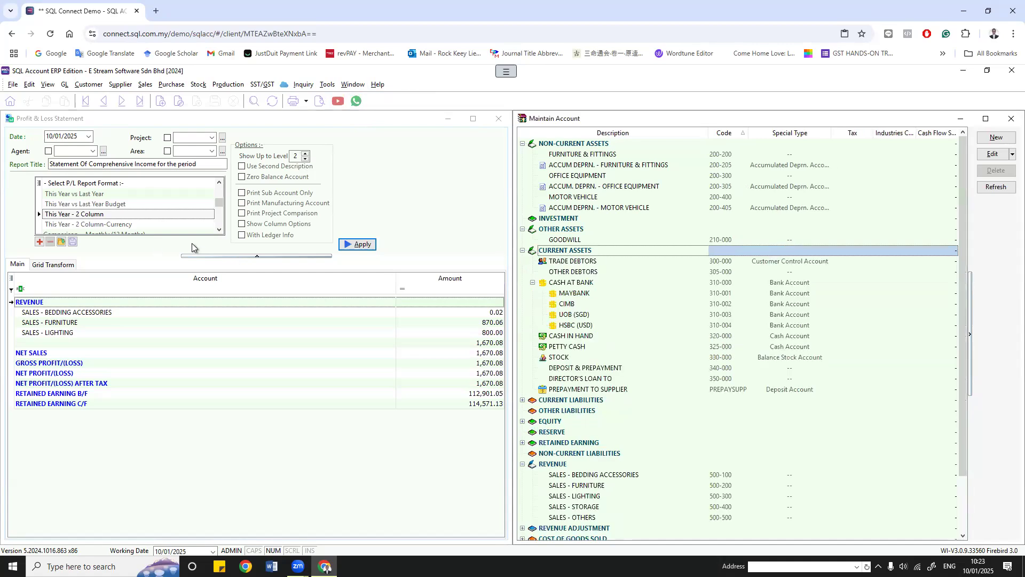
left_click(499, 118)
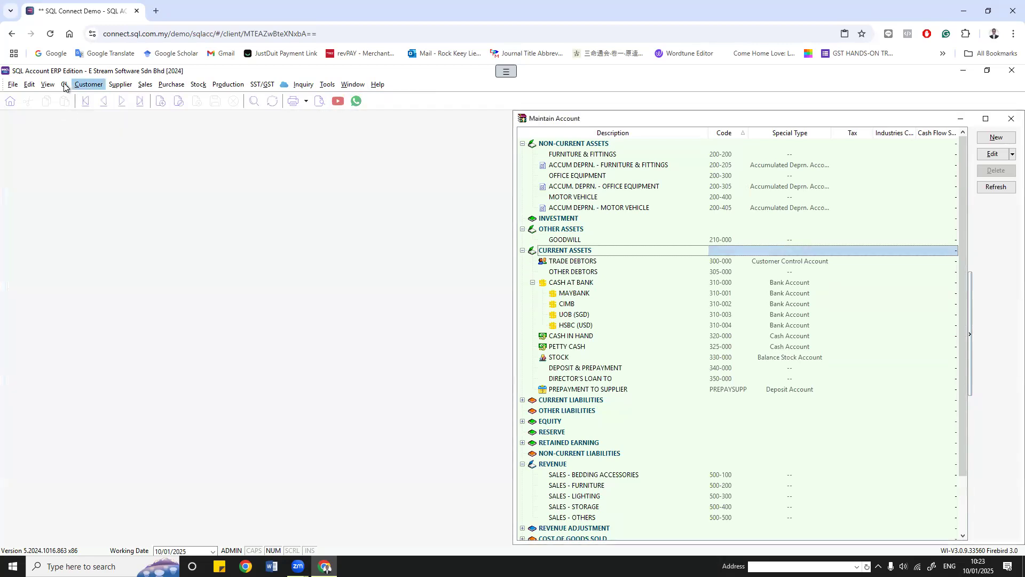
left_click(64, 85)
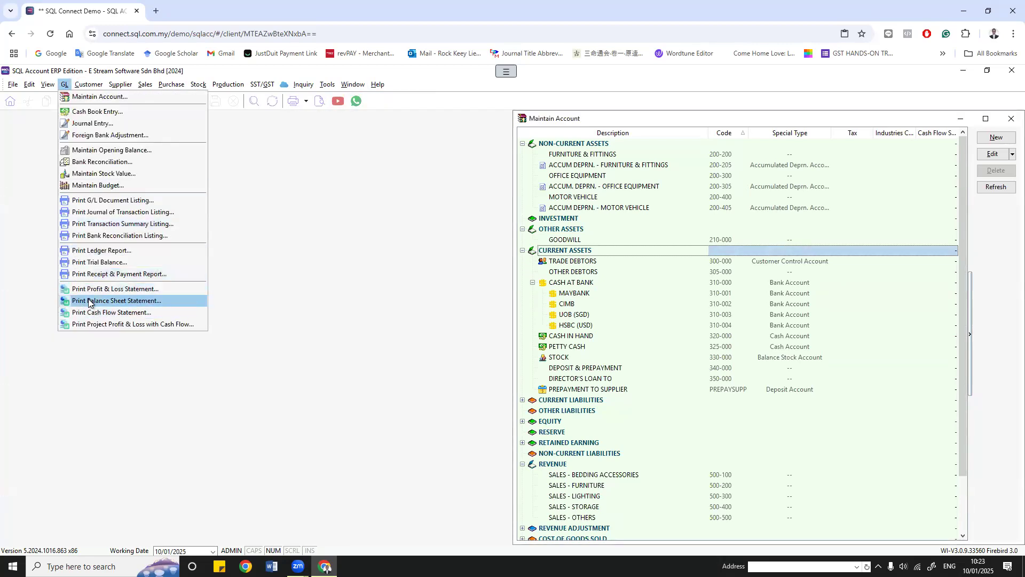
left_click(100, 263)
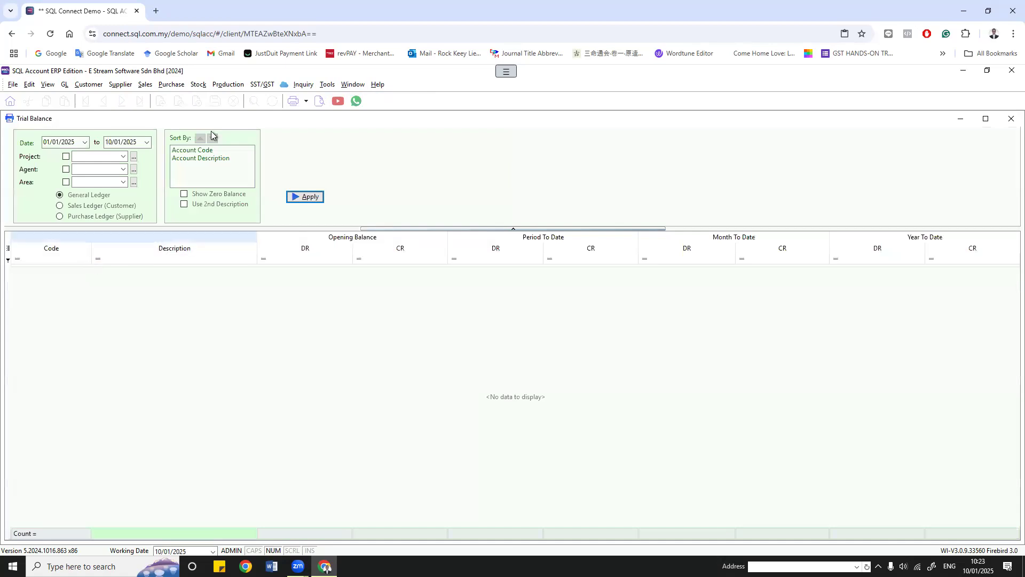
left_click(1011, 118)
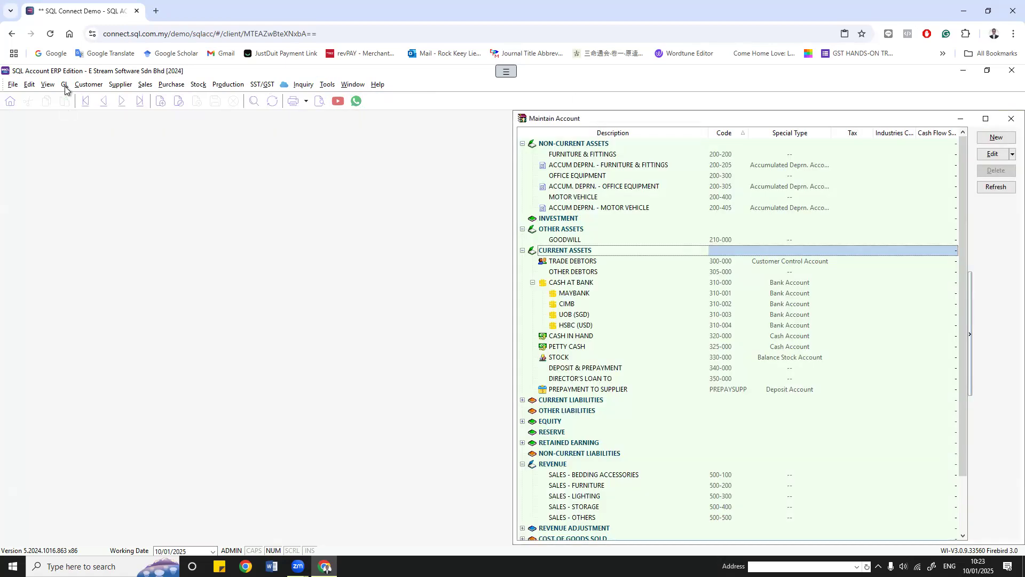
Step: Generate the Balance Sheet Statement in the This Year - 2 Column format and tile it vertically beside the chart of accounts
left_click(64, 85)
left_click(88, 300)
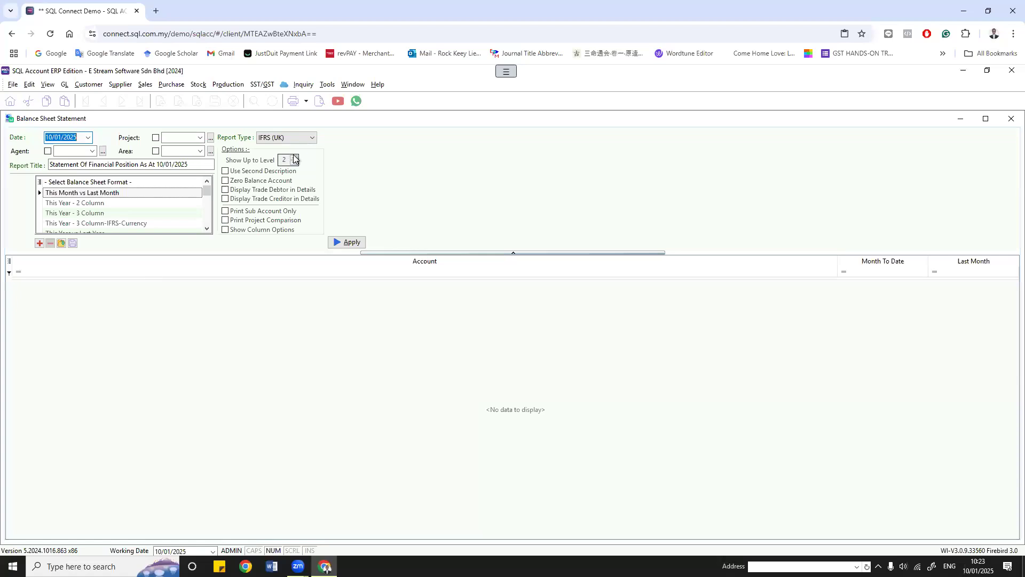
left_click(98, 203)
left_click(353, 242)
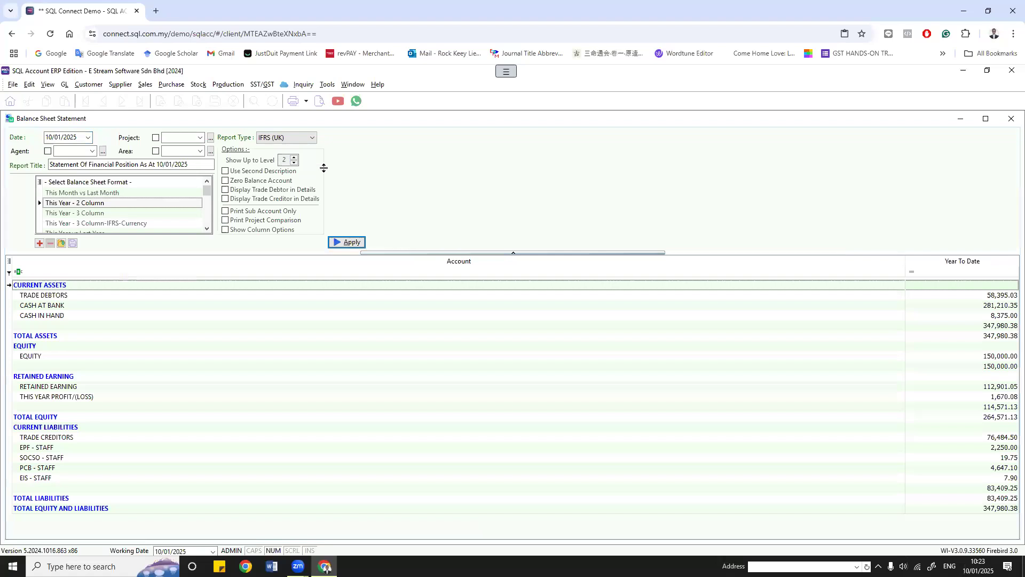
left_click(353, 84)
left_click(360, 98)
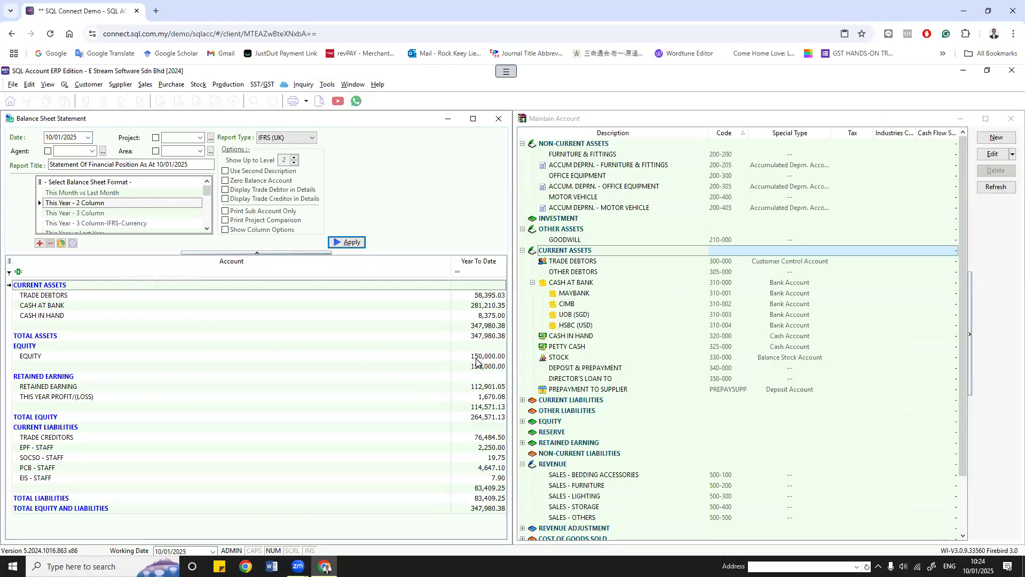
Step: Compare CASH AT BANK in the chart of accounts and the balance sheet, then regenerate the report showing up to level 3
left_click(570, 263)
left_click(566, 285)
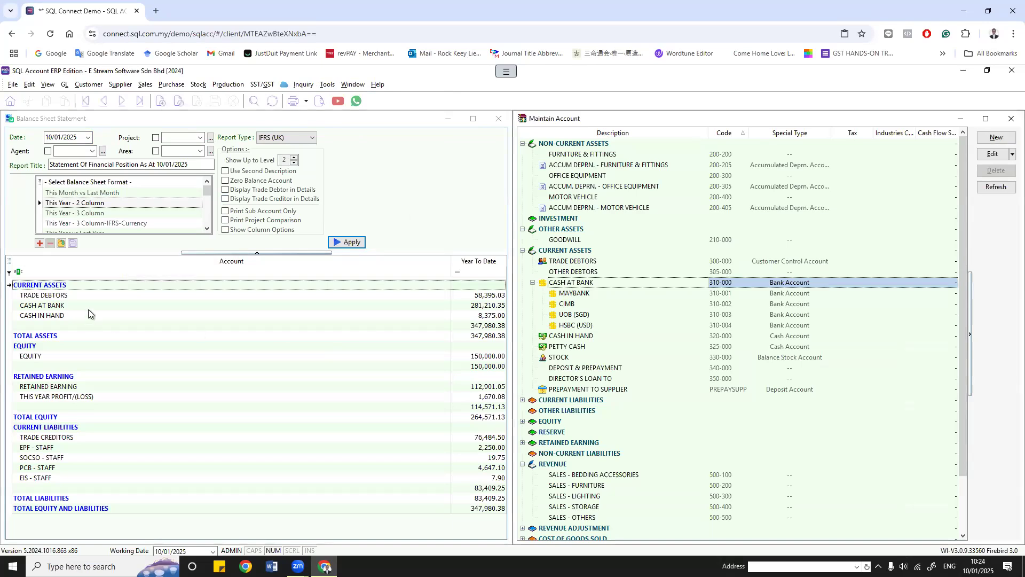
left_click(60, 306)
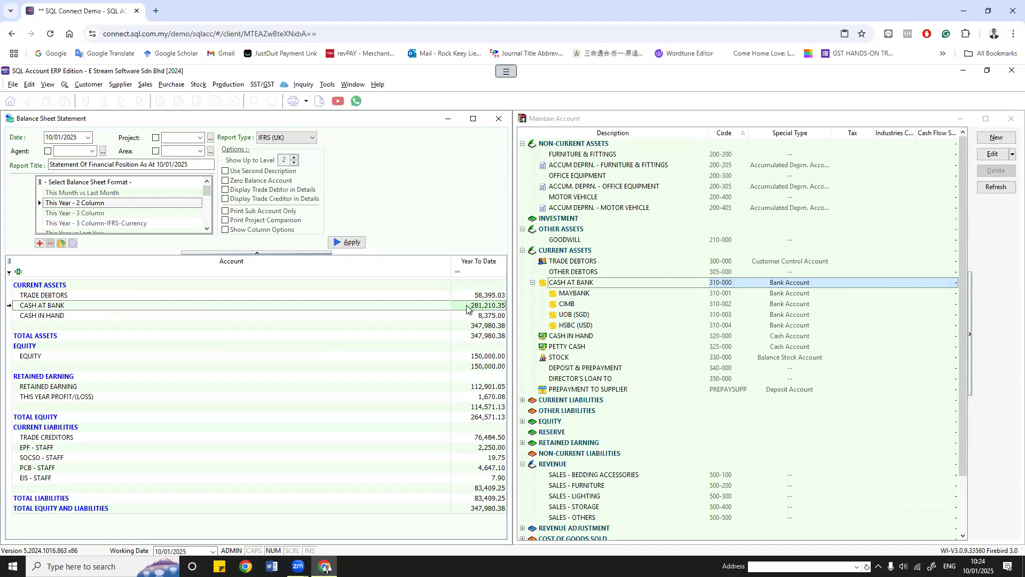
left_click(294, 157)
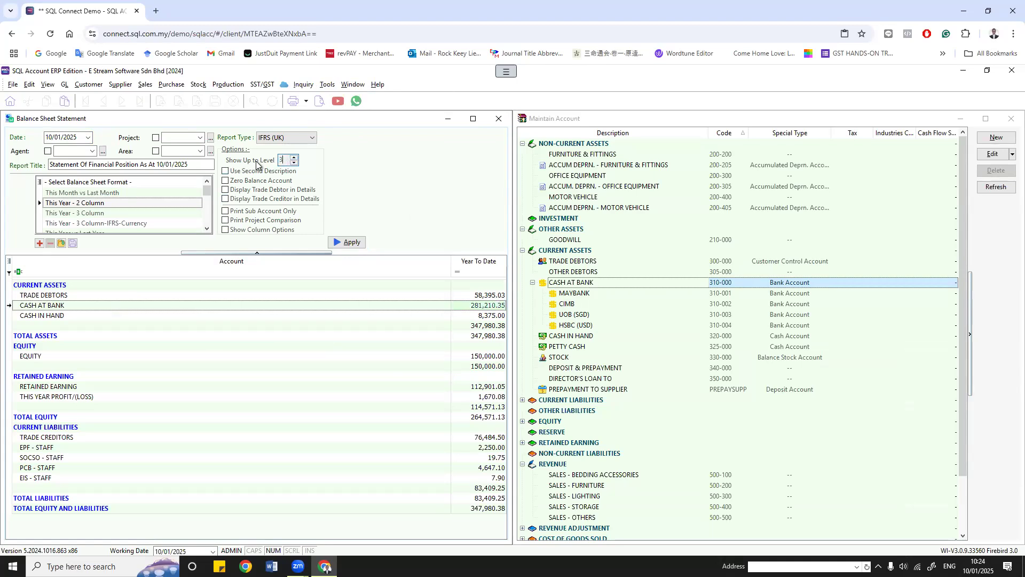
left_click(347, 242)
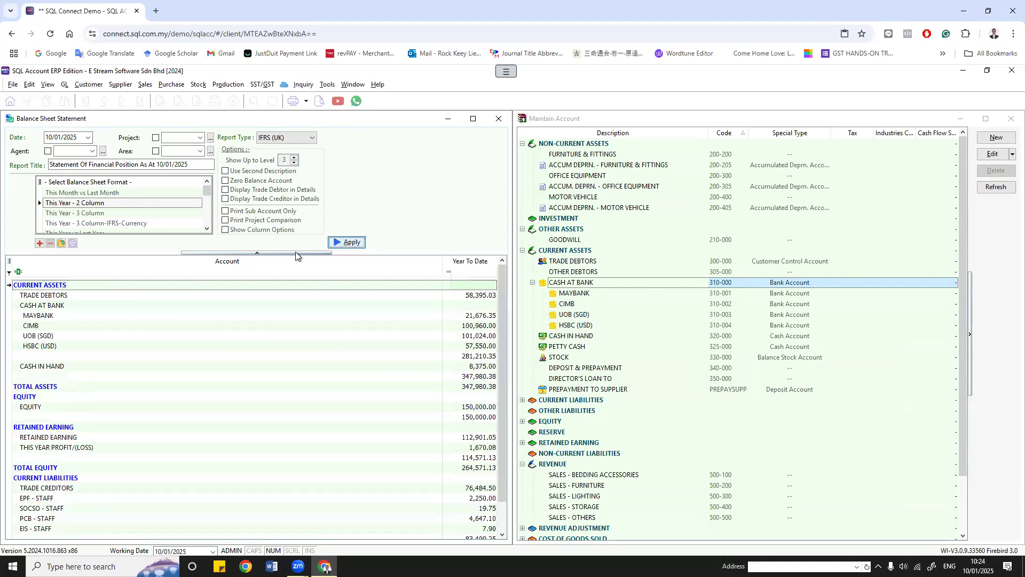
Step: Compare the MAYBANK, CIMB, UOB (SGD) and HSBC (USD) lines in the balance sheet with the CASH AT BANK sub-accounts in the chart
left_click(68, 317)
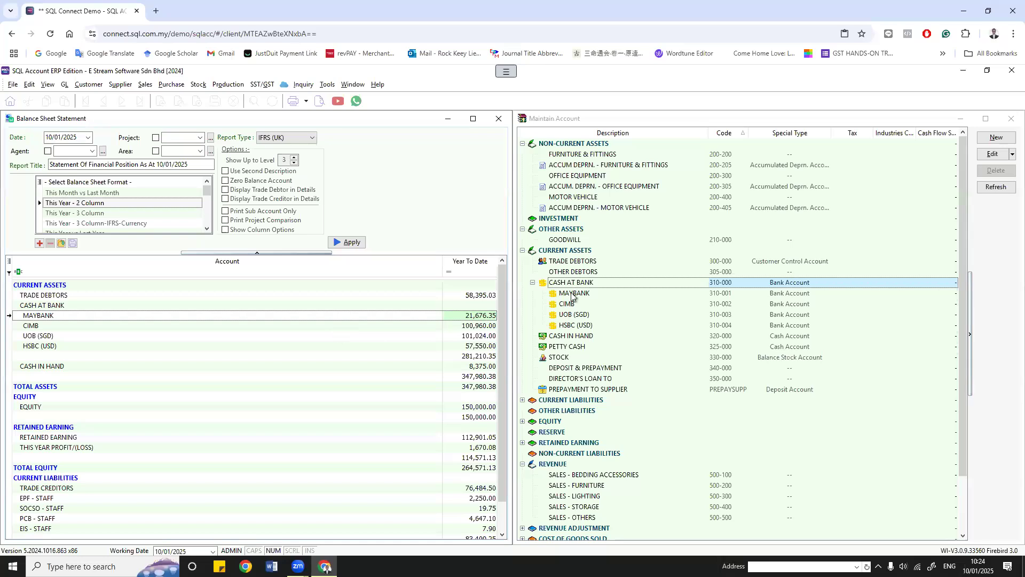
left_click(572, 294)
left_click(569, 304)
left_click(369, 325)
left_click(373, 340)
left_click(373, 348)
left_click(587, 294)
left_click(585, 305)
left_click(583, 315)
left_click(582, 326)
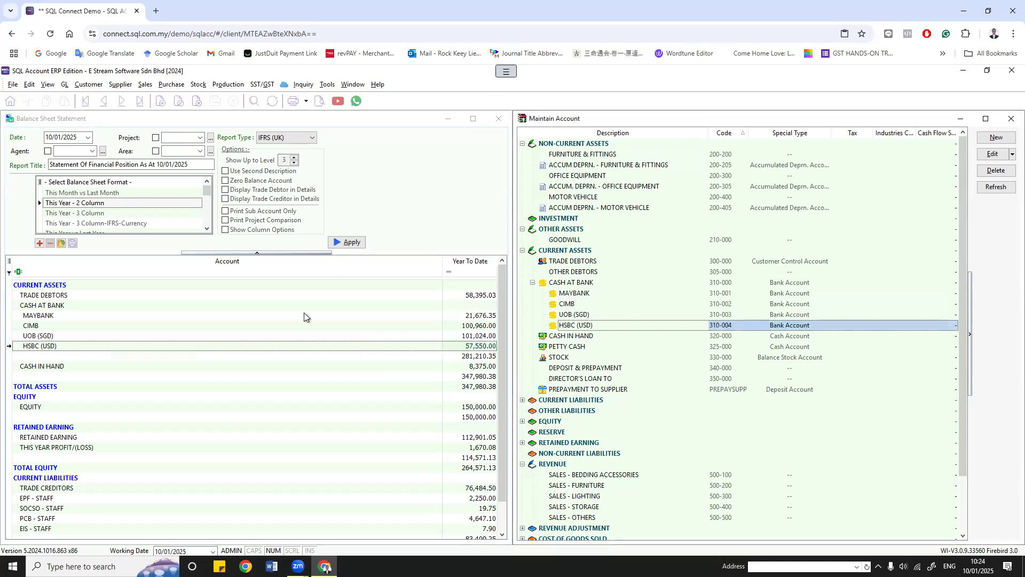
left_click(152, 314)
left_click(151, 325)
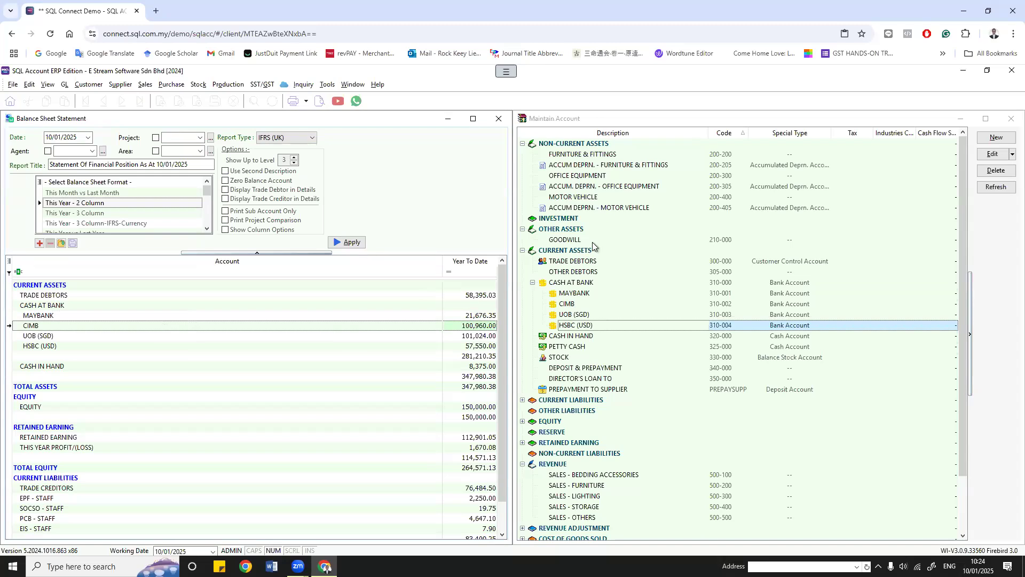
Step: Trace the account levels from CURRENT ASSETS through CASH AT BANK to MAYBANK, then regenerate the balance sheet up to level 1
left_click(549, 144)
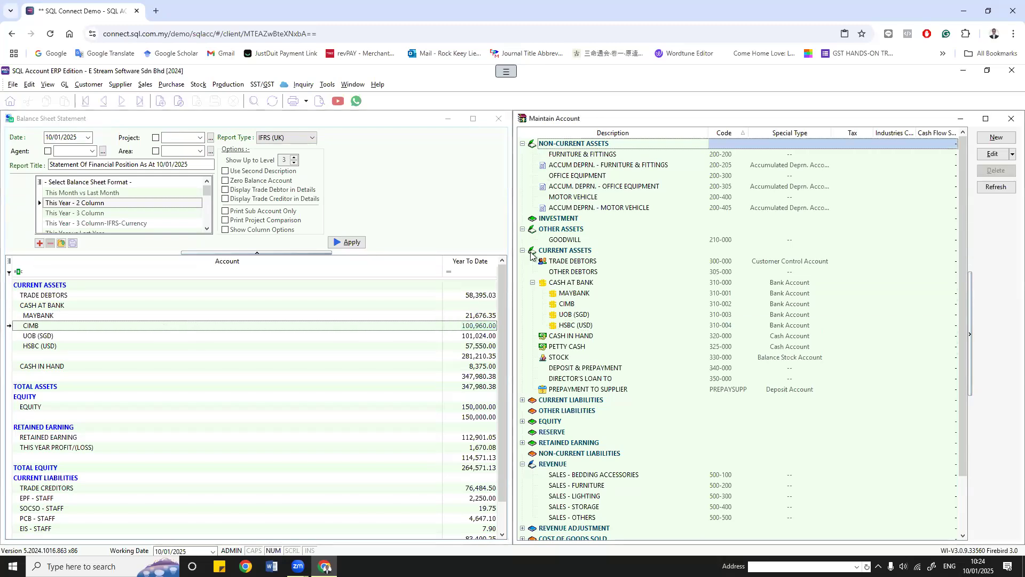
left_click(565, 252)
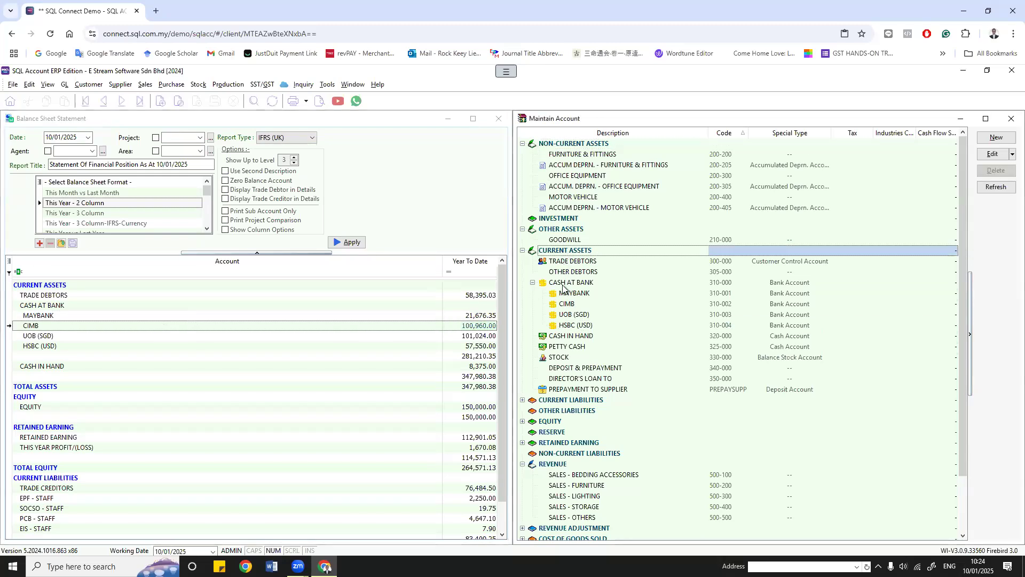
left_click(564, 285)
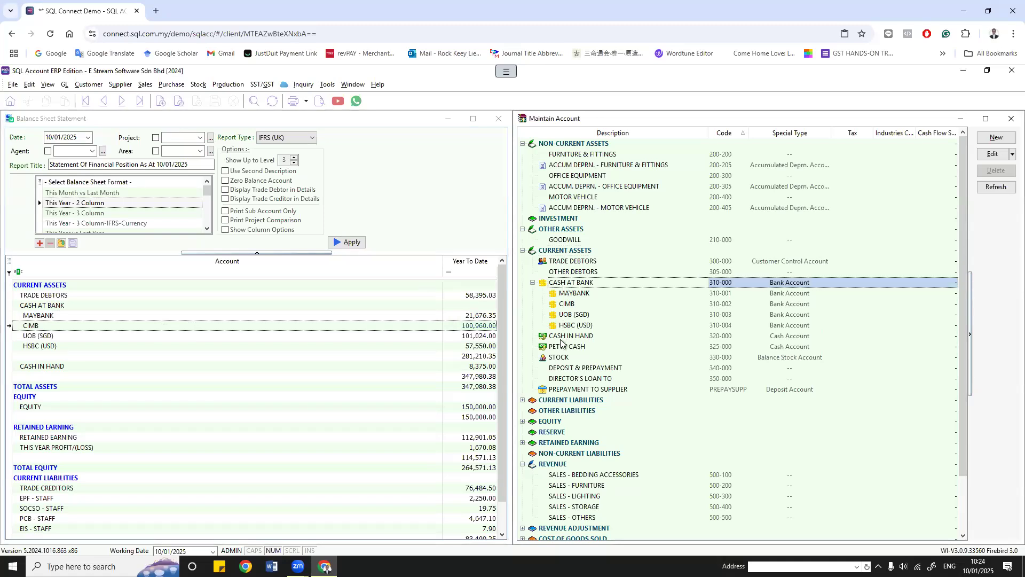
left_click(572, 295)
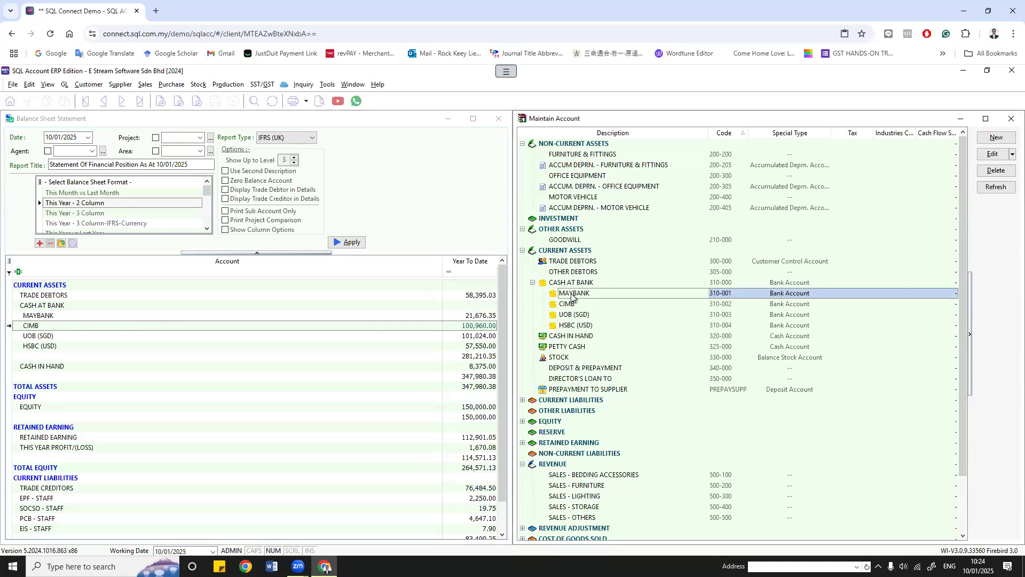
double_click(294, 162)
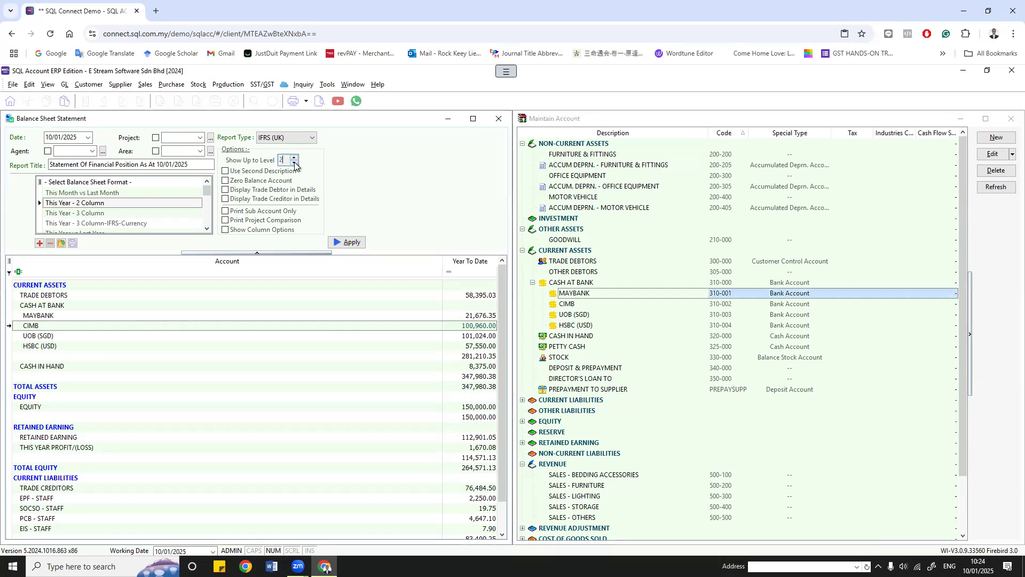
left_click(349, 242)
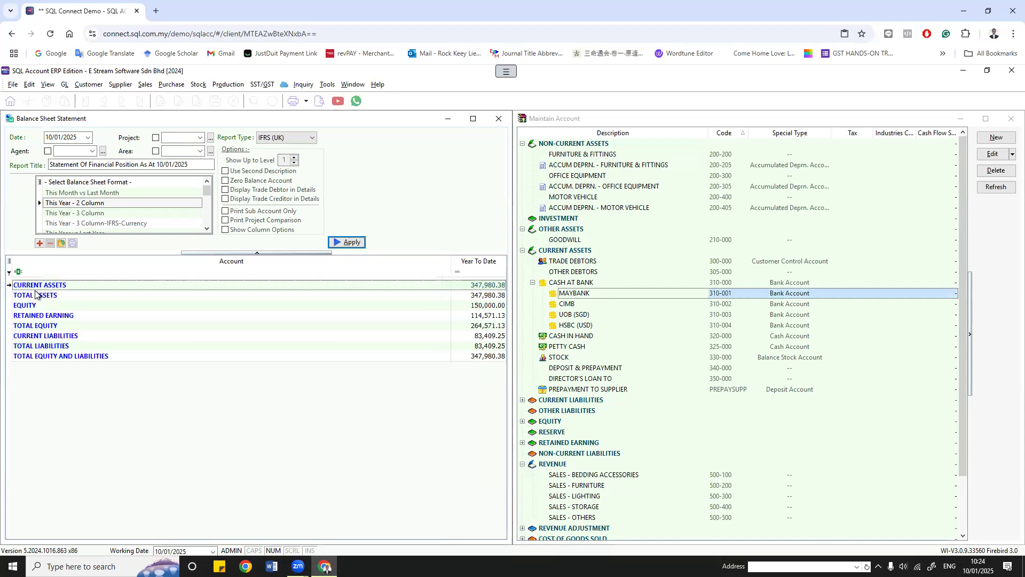
Step: Regenerate the balance sheet up to level 2 and review the matching CURRENT ASSETS accounts from TRADE DEBTORS to PREPAYMENT TO SUPPLIER
left_click(294, 157)
left_click(344, 241)
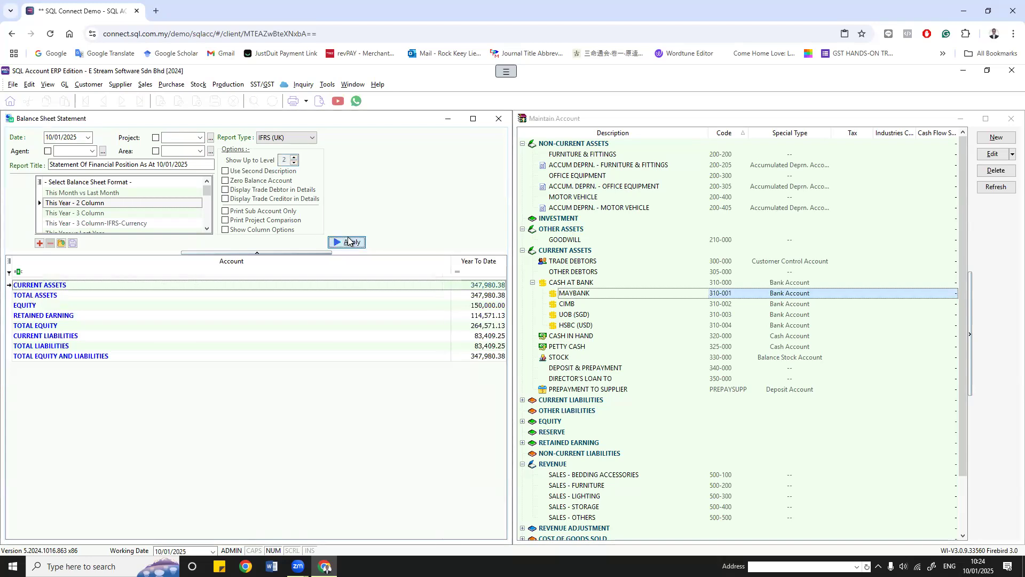
left_click(580, 261)
left_click(572, 282)
left_click(561, 337)
left_click(561, 355)
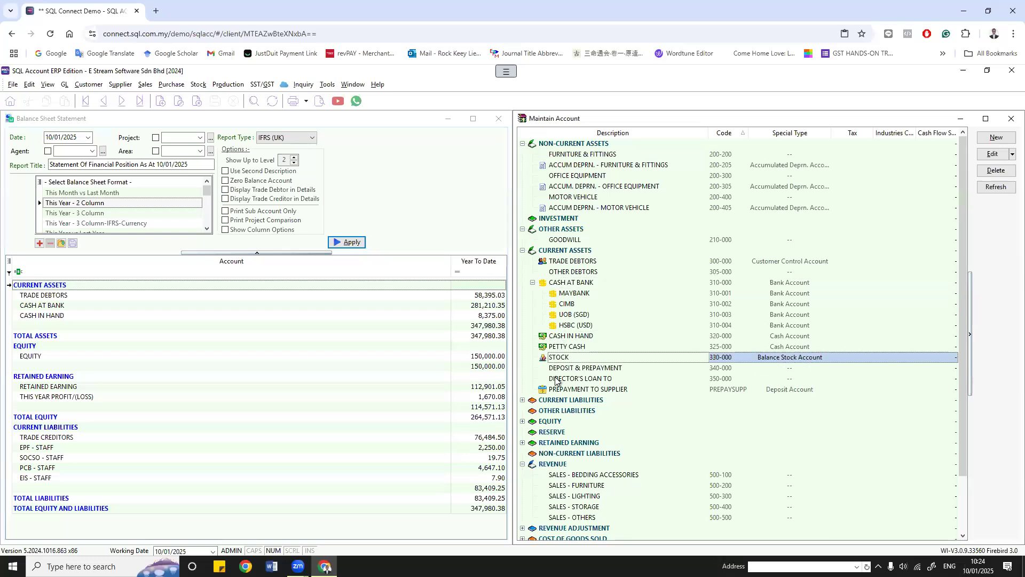
left_click(559, 390)
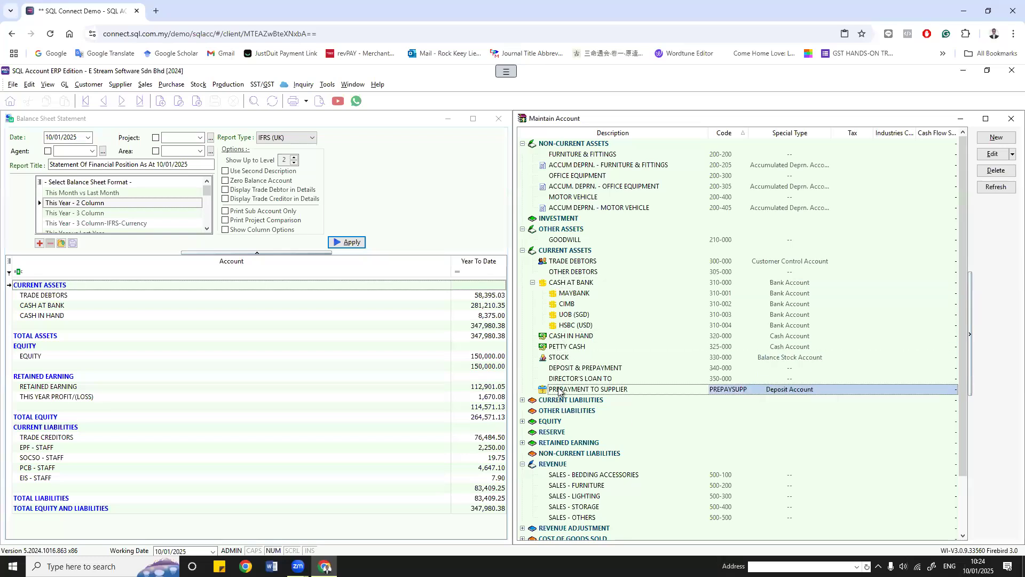
Step: Regenerate the balance sheet up to level 3 and check it against the MAYBANK and CIMB sub-accounts of CASH AT BANK
left_click(294, 158)
left_click(347, 241)
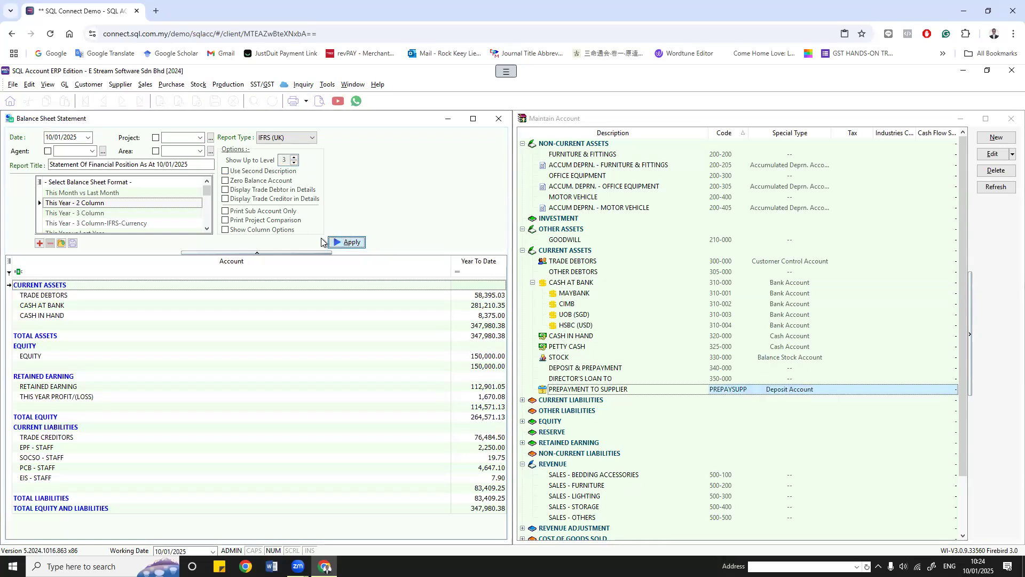
left_click(575, 293)
left_click(563, 304)
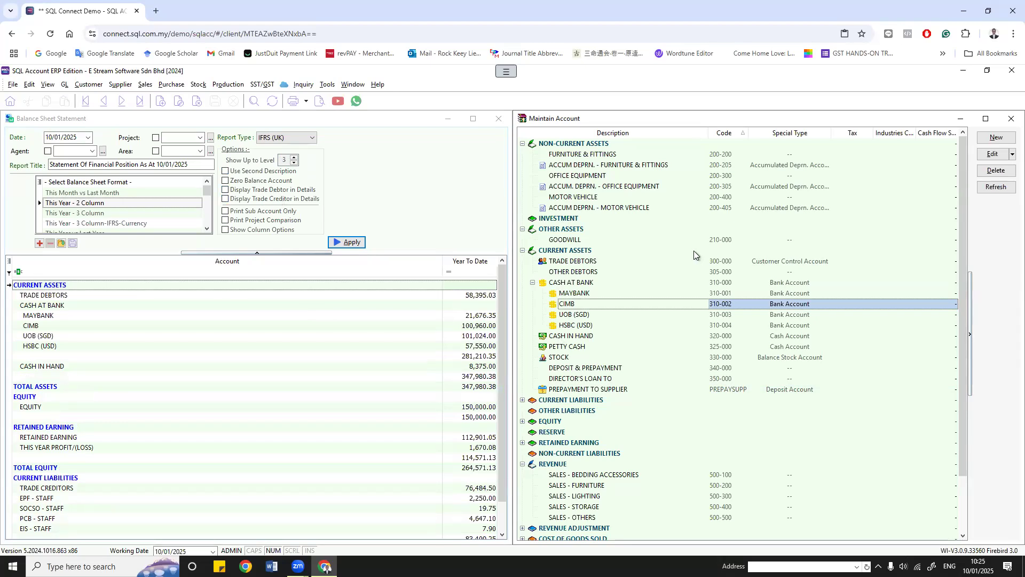
left_click(631, 282)
left_click(624, 293)
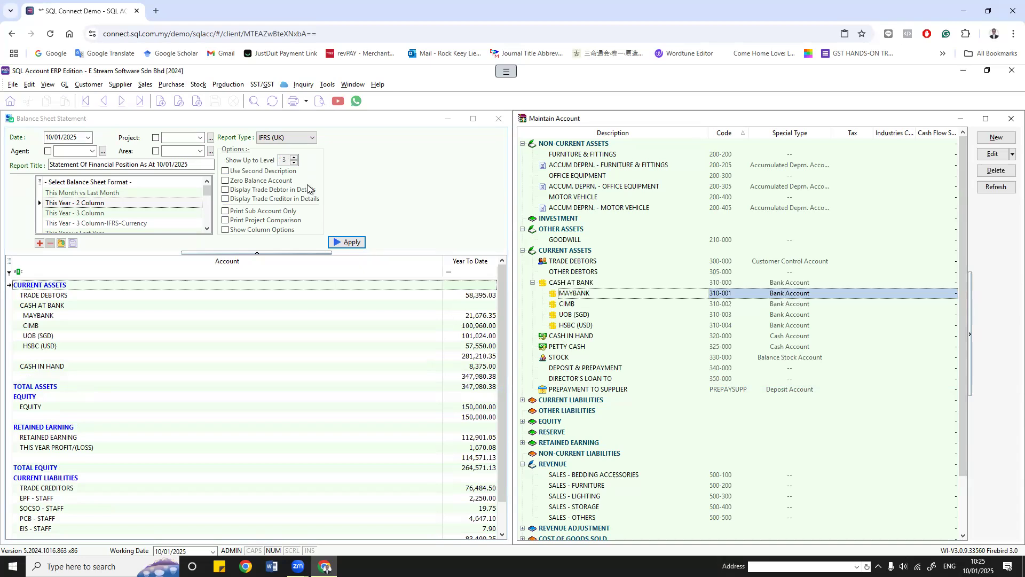
Step: Close the balance sheet statement and enlarge the chart of accounts to fill the workspace
left_click(501, 120)
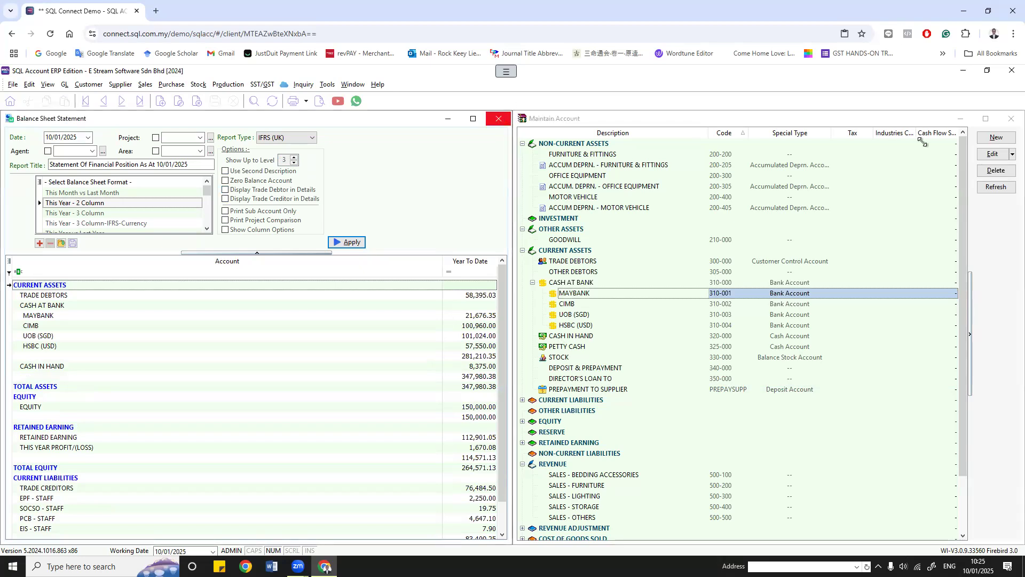
left_click(986, 119)
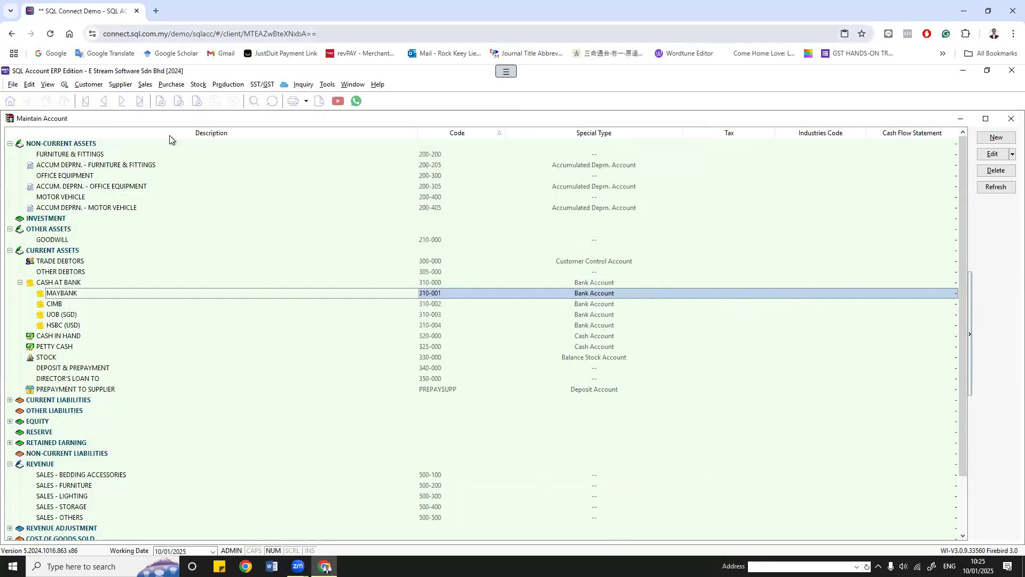
Step: Add a new account under NON-CURRENT ASSETS with GL code 200-500 and description XXX
left_click(57, 144)
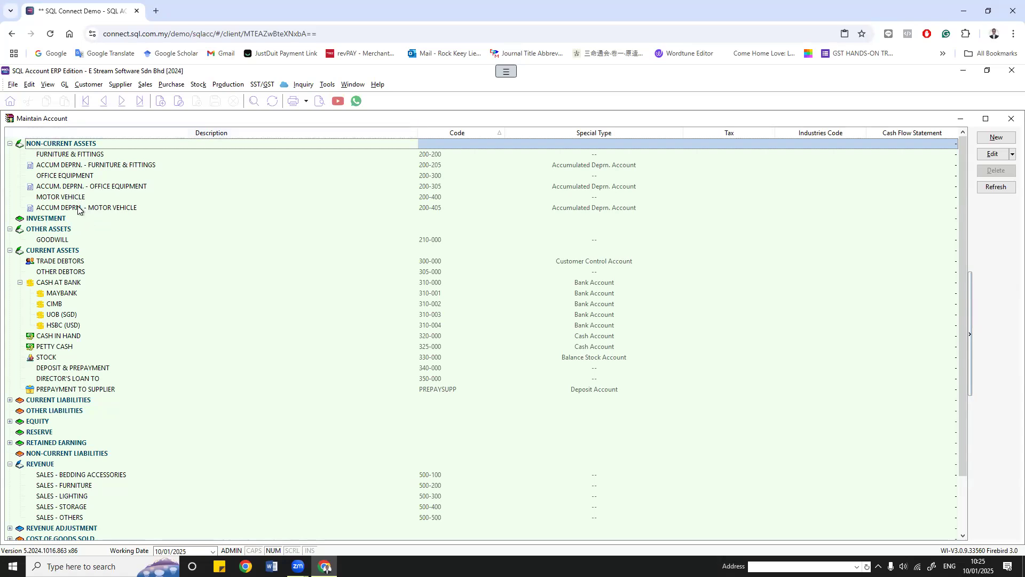
left_click(65, 166)
left_click(67, 145)
left_click(999, 138)
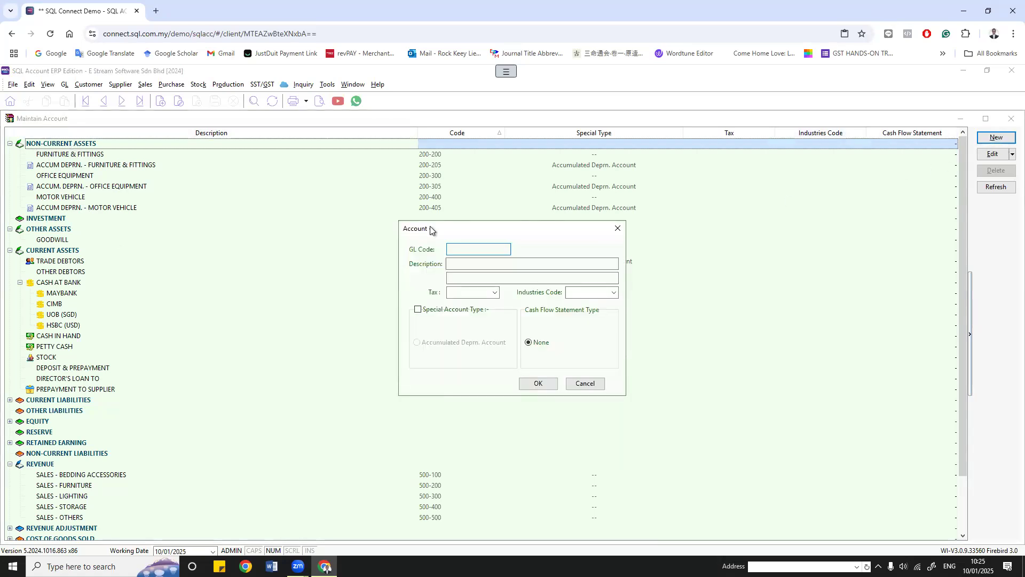
left_click_drag(448, 226, 486, 259)
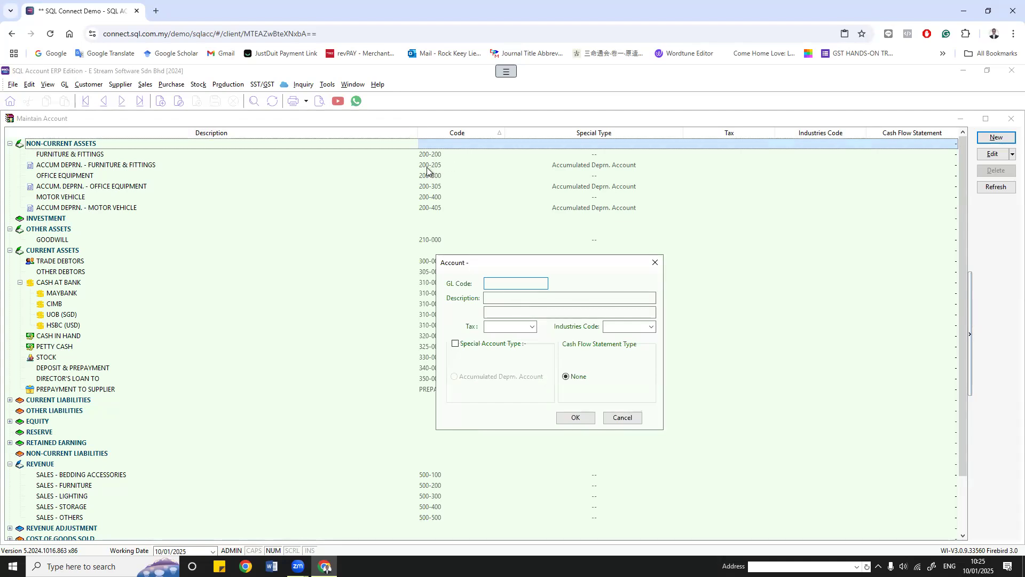
type("200-500")
left_click(509, 294)
type("XXX")
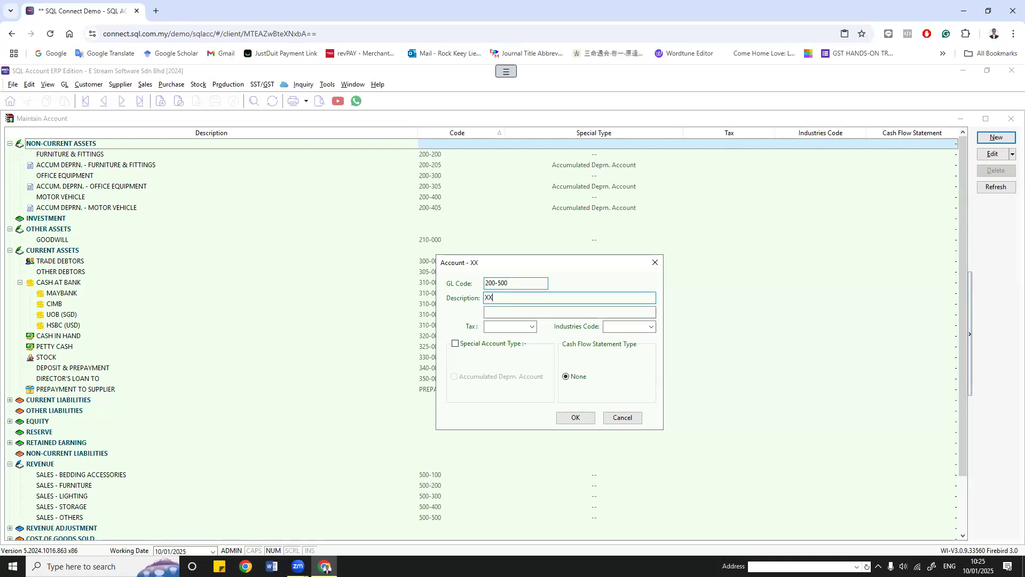
left_click(576, 420)
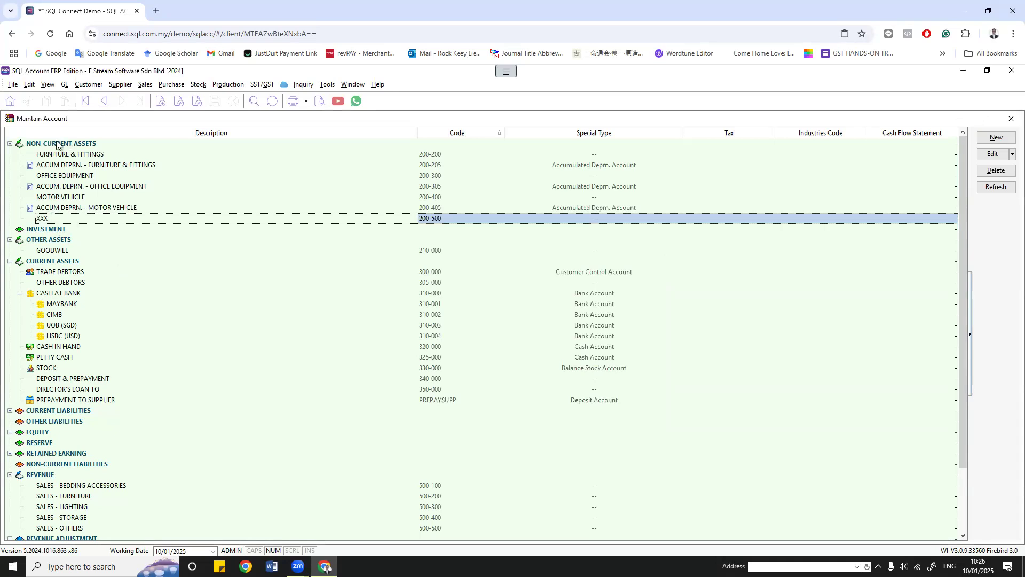
Step: Add account 200-505 described as A.D-XXX under NON-CURRENT ASSETS, with the special account type Accumulated Deprn. Account
left_click(118, 141)
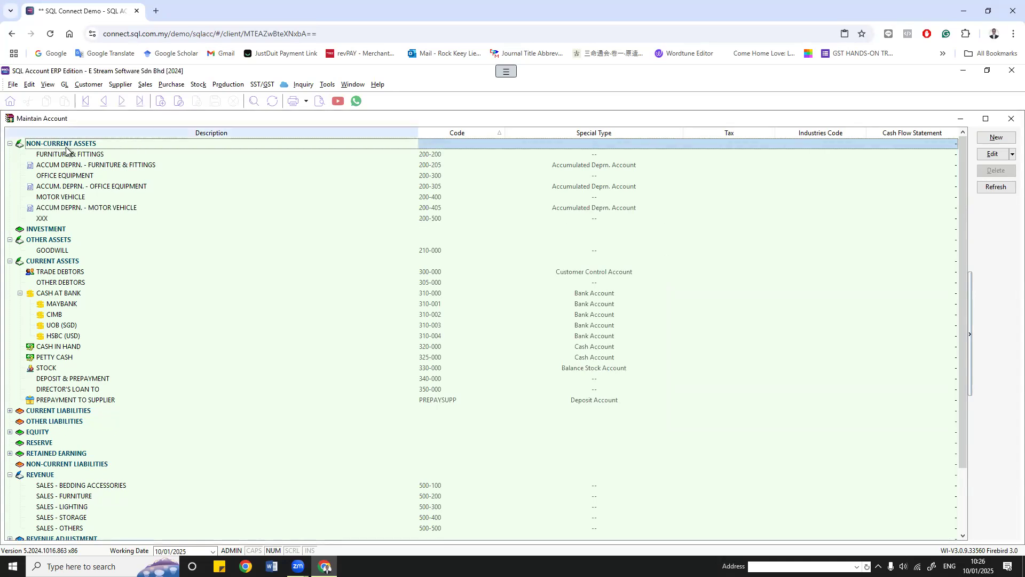
left_click(996, 137)
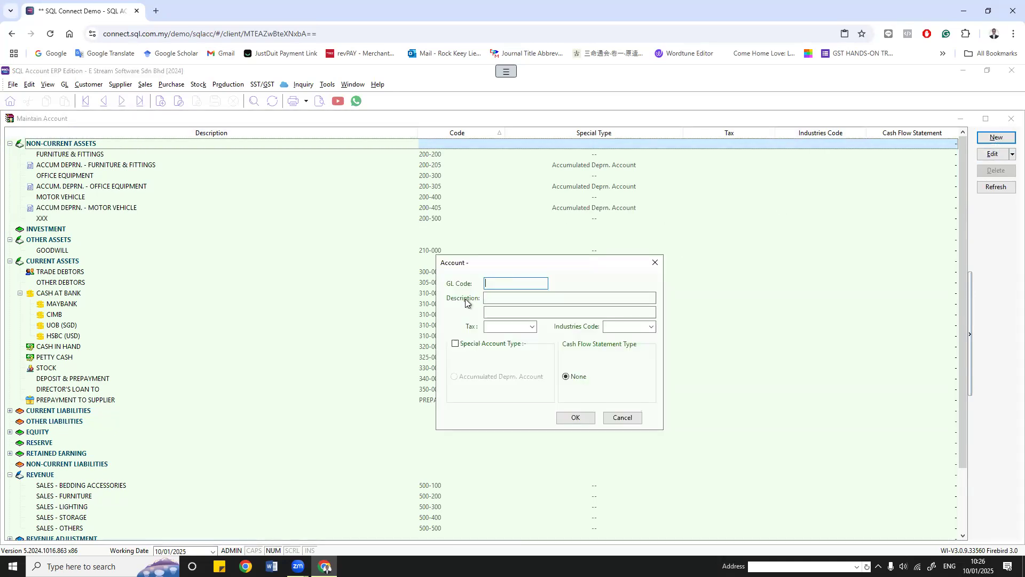
type("200-505")
left_click(502, 298)
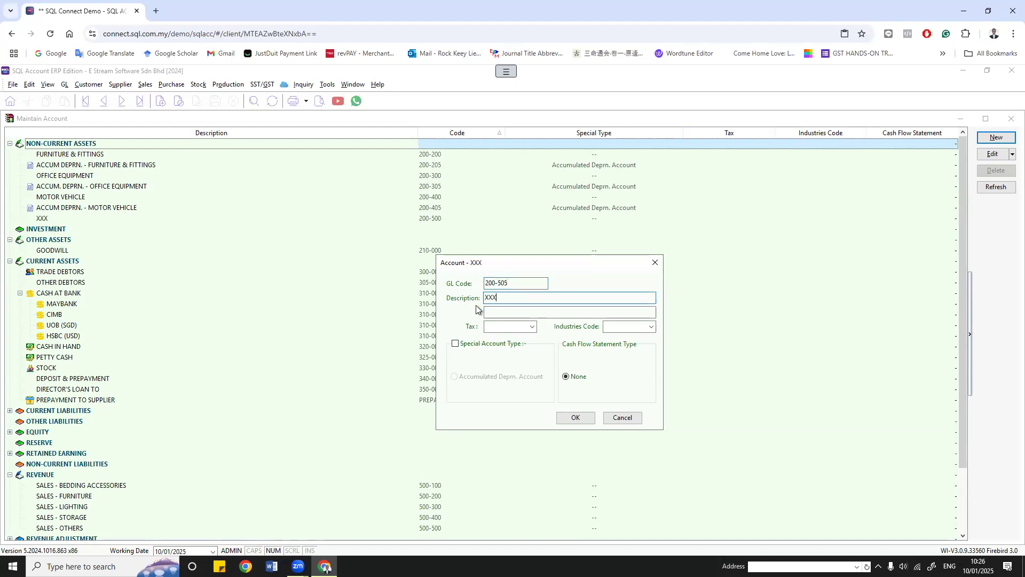
left_click(485, 298)
type("A.d")
key("BackSpace")
key("Caps_Lock")
type("D-")
left_click(455, 344)
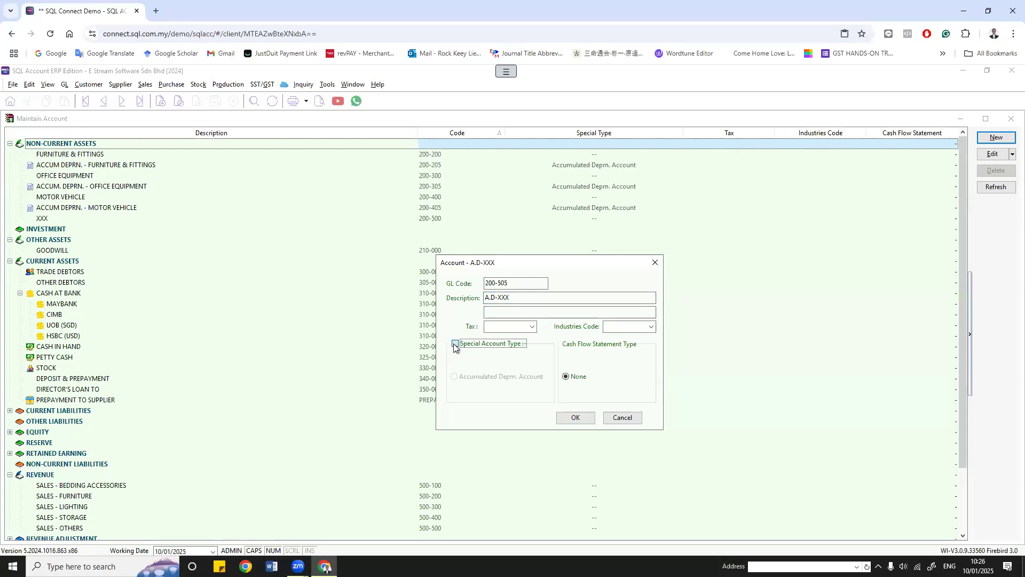
left_click(456, 377)
left_click(576, 418)
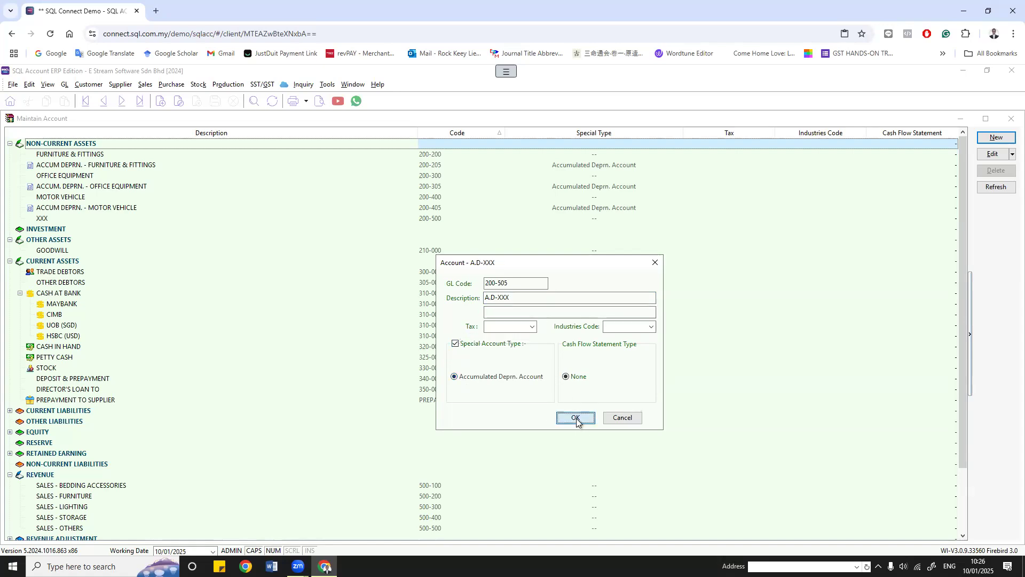
left_click(255, 230)
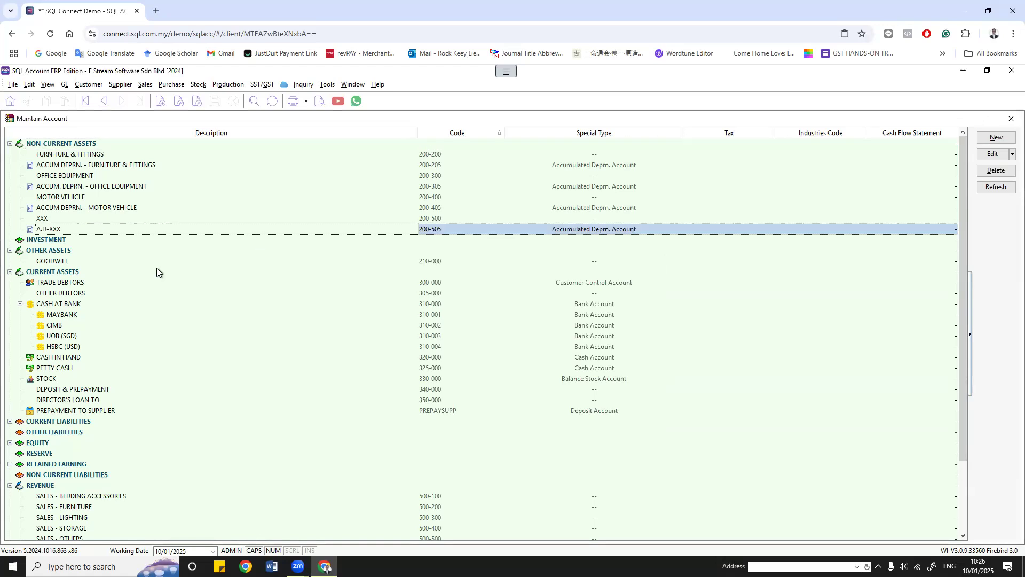
Step: Add a bank account under CASH AT BANK with GL code 310-005 and description PBB
left_click(67, 315)
scroll(75, 335, "down", 1)
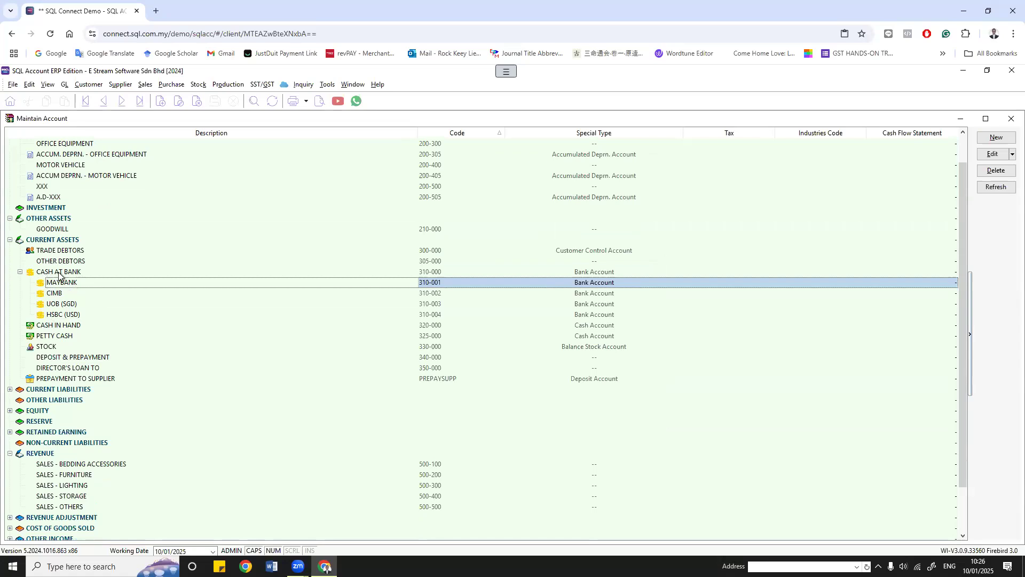
left_click(79, 273)
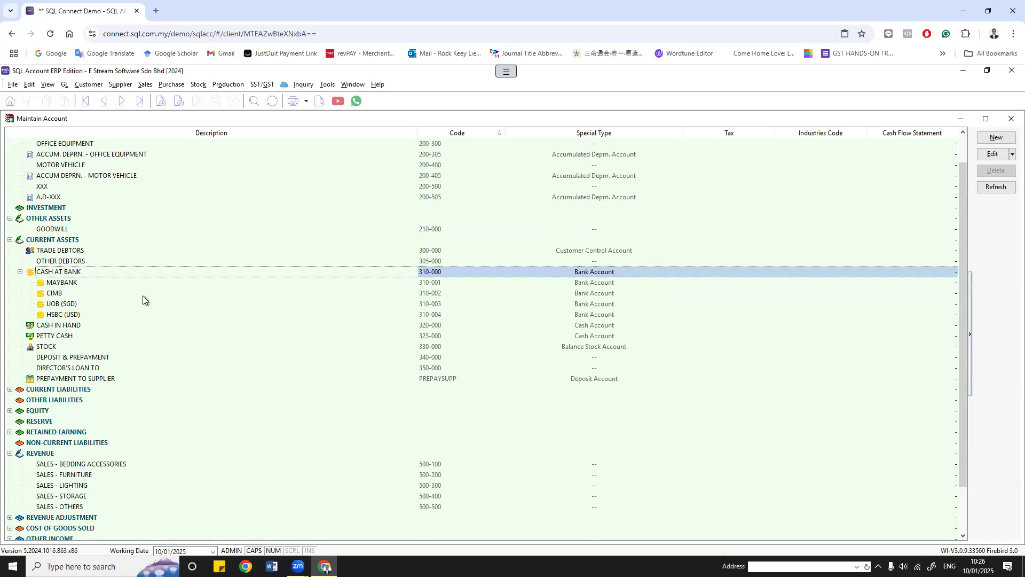
left_click(996, 137)
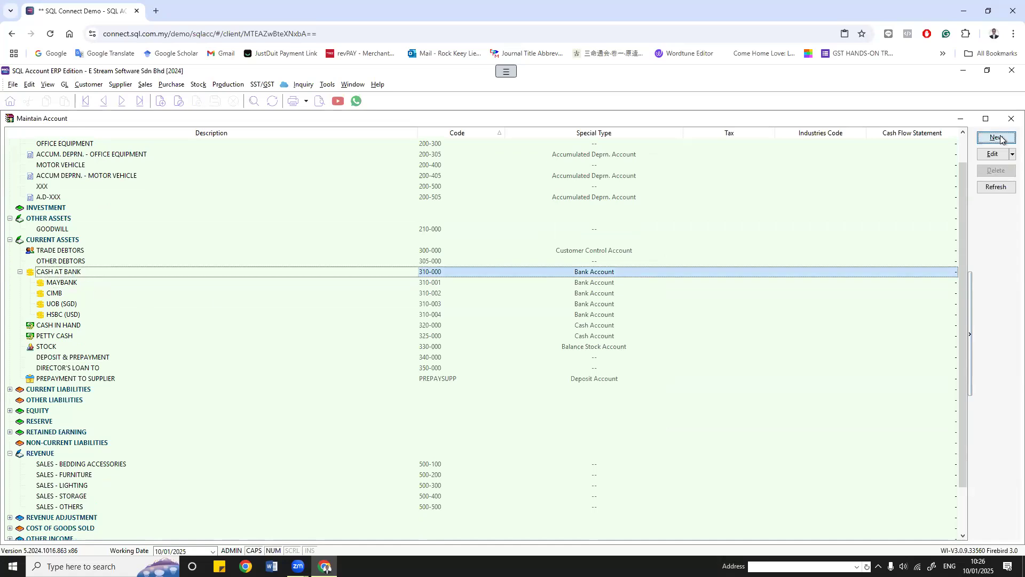
left_click_drag(559, 265, 707, 213)
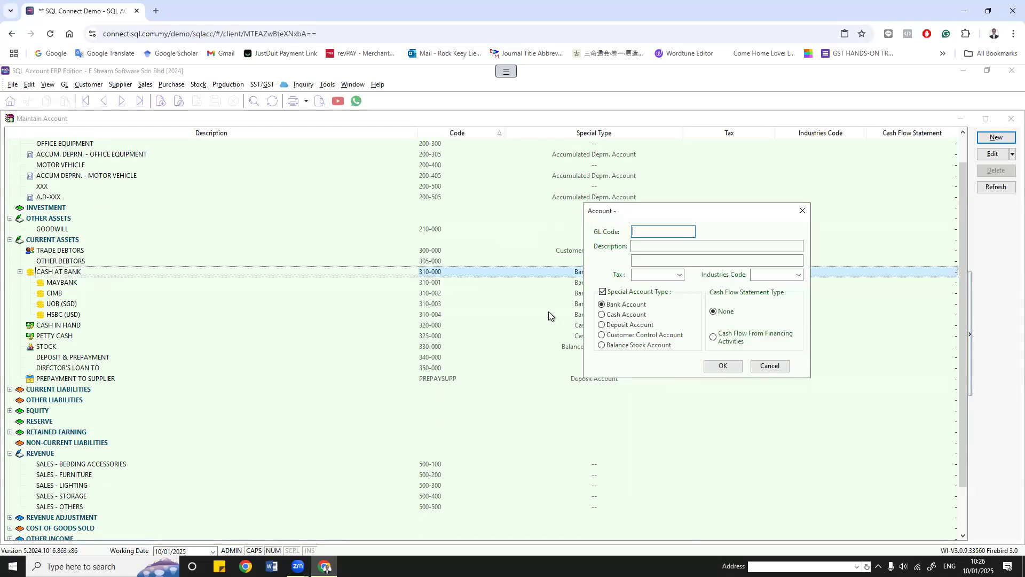
type("310-005")
left_click(654, 247)
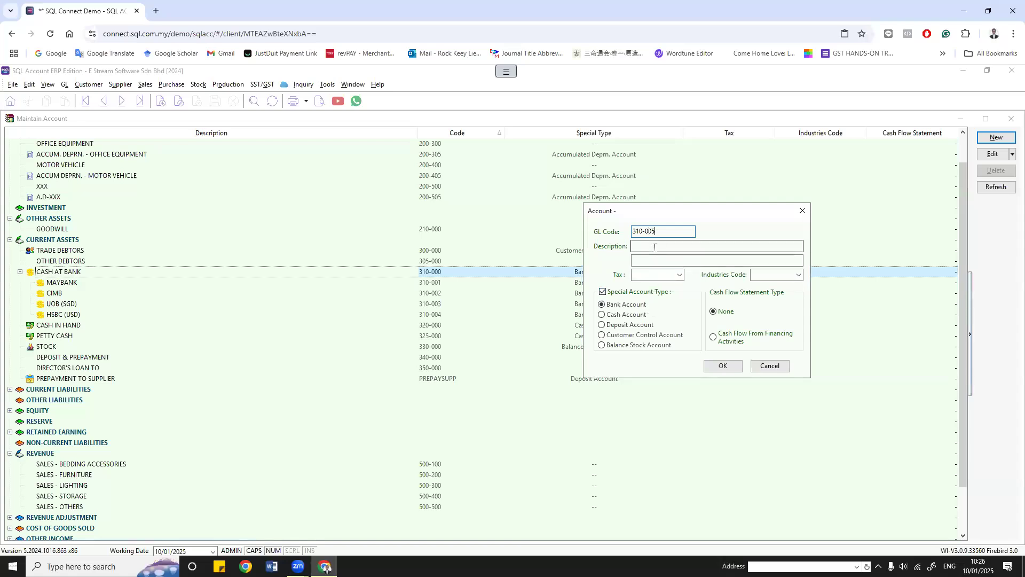
type("PBB")
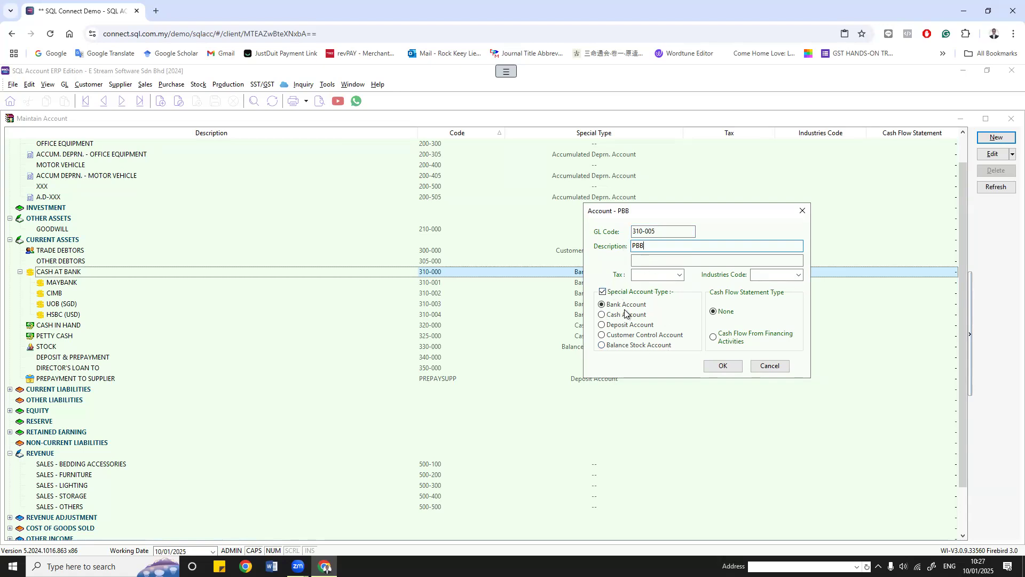
left_click(721, 367)
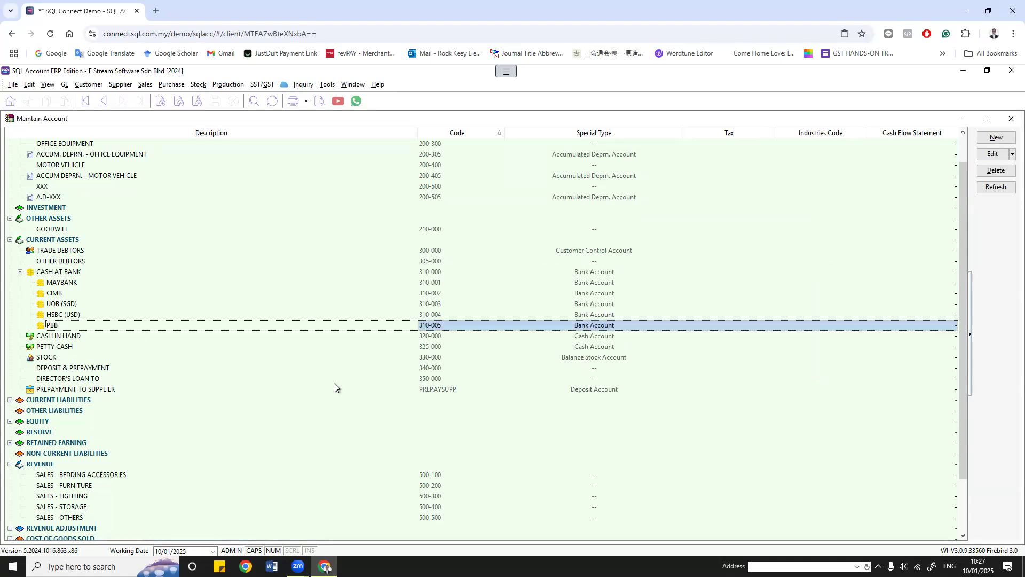
Step: Expand CURRENT LIABILITIES in the chart of accounts and look over its accounts
left_click(64, 273)
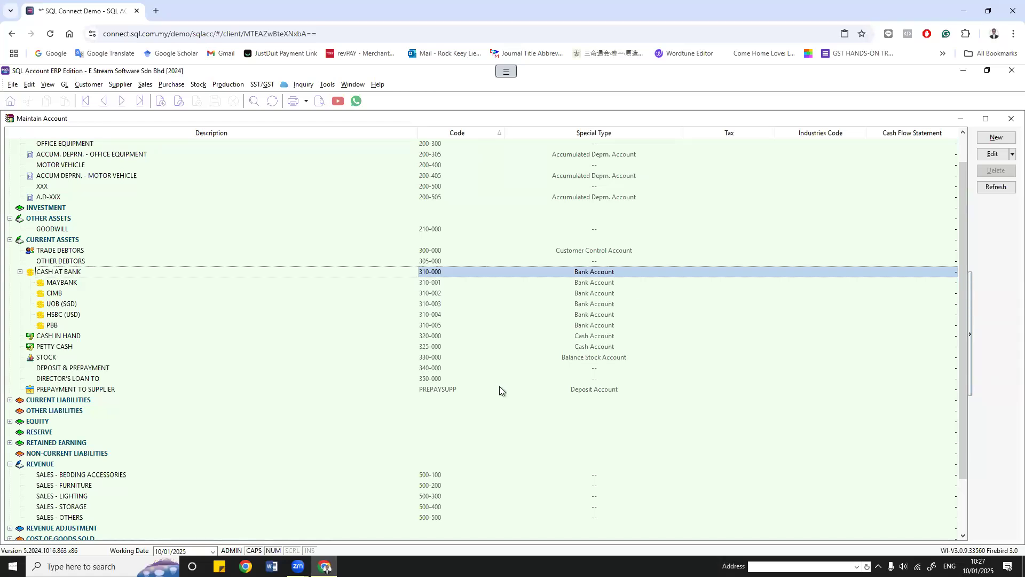
scroll(411, 363, "down", 2)
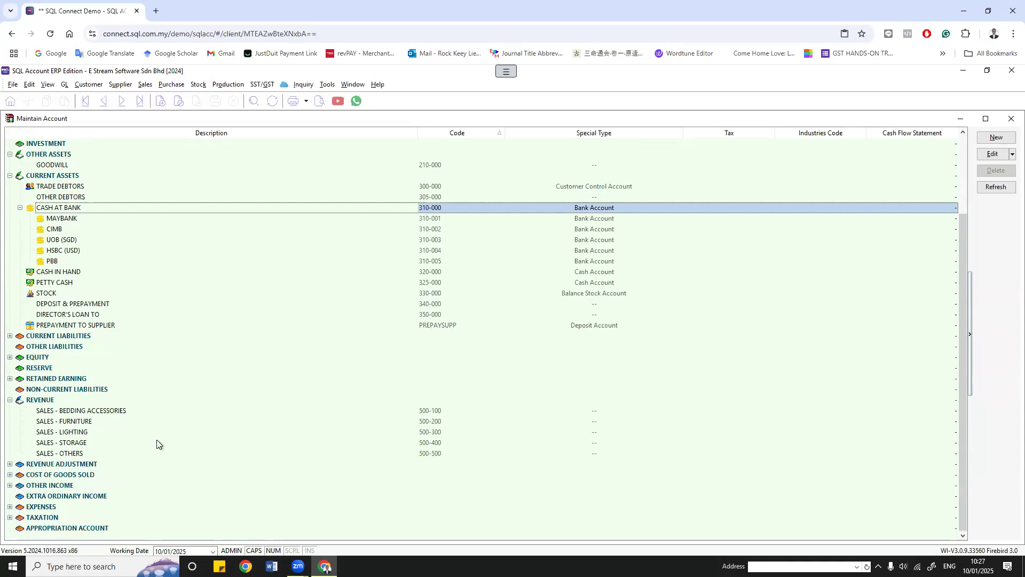
left_click(10, 336)
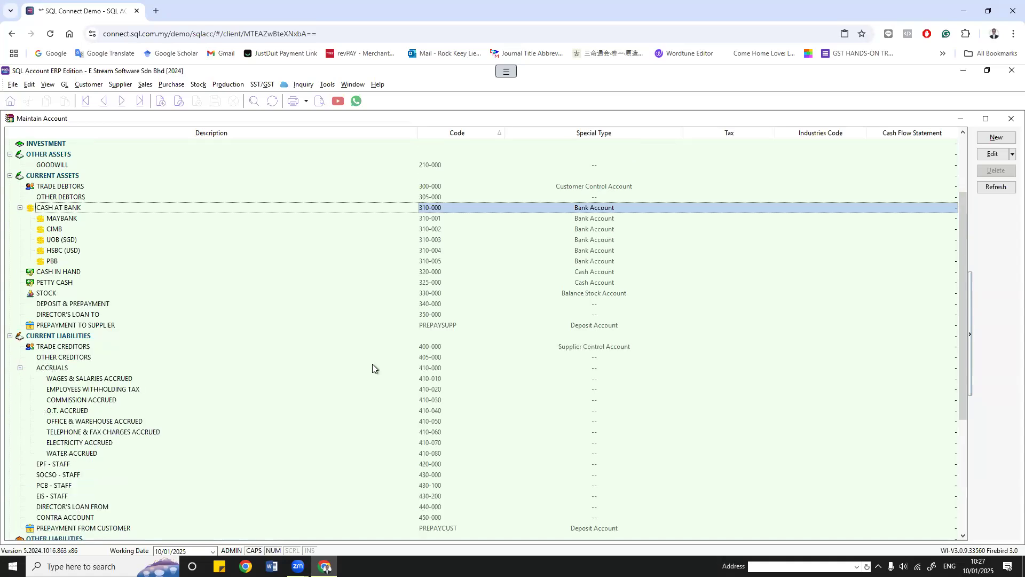
scroll(455, 267, "up", 2)
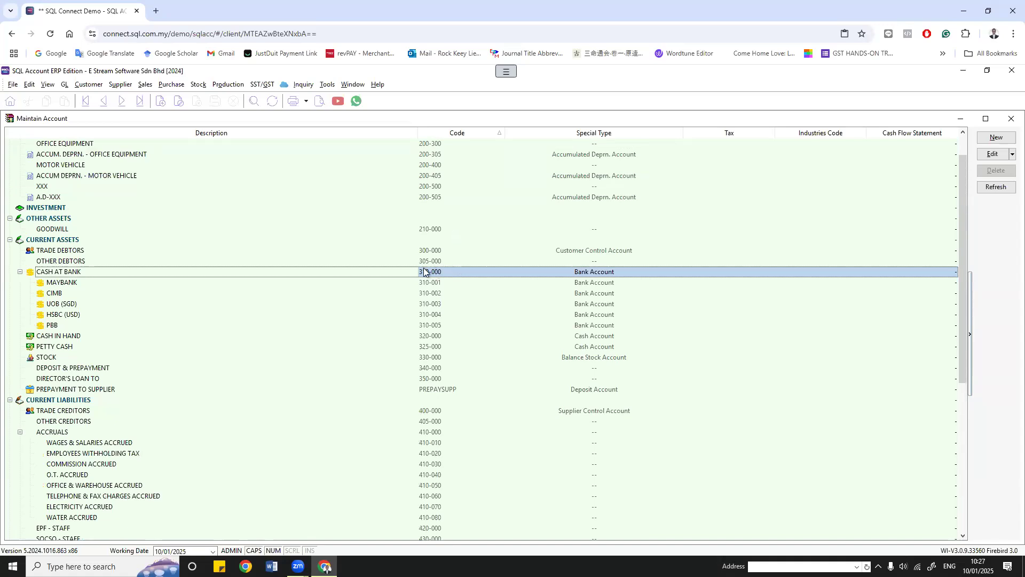
Step: Review the General Ledger default accounts in the program options, including the accounts selectable for Foreign Exchange Rate Gain, leaving the settings as they are
left_click(327, 85)
left_click(367, 419)
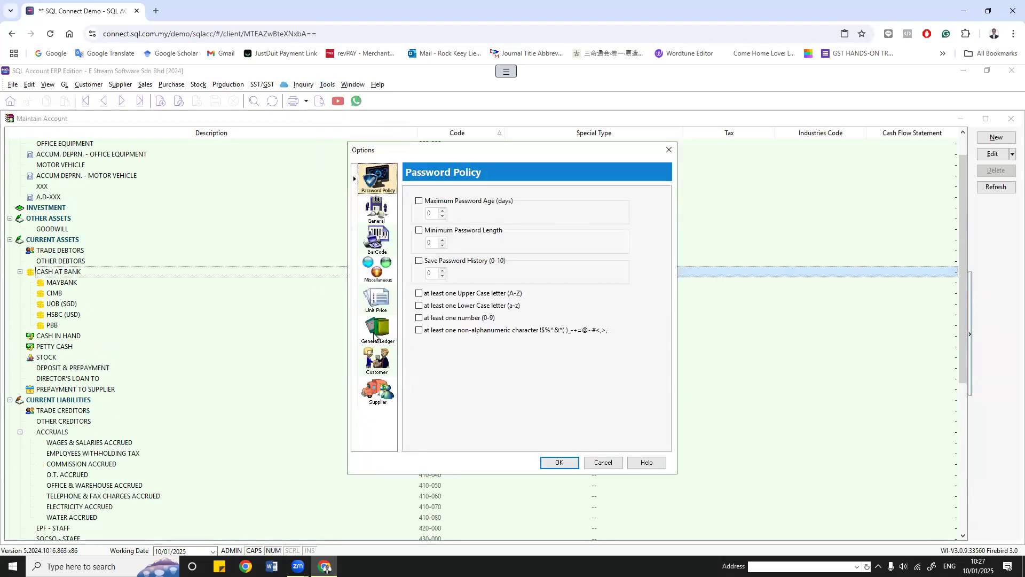
left_click(377, 328)
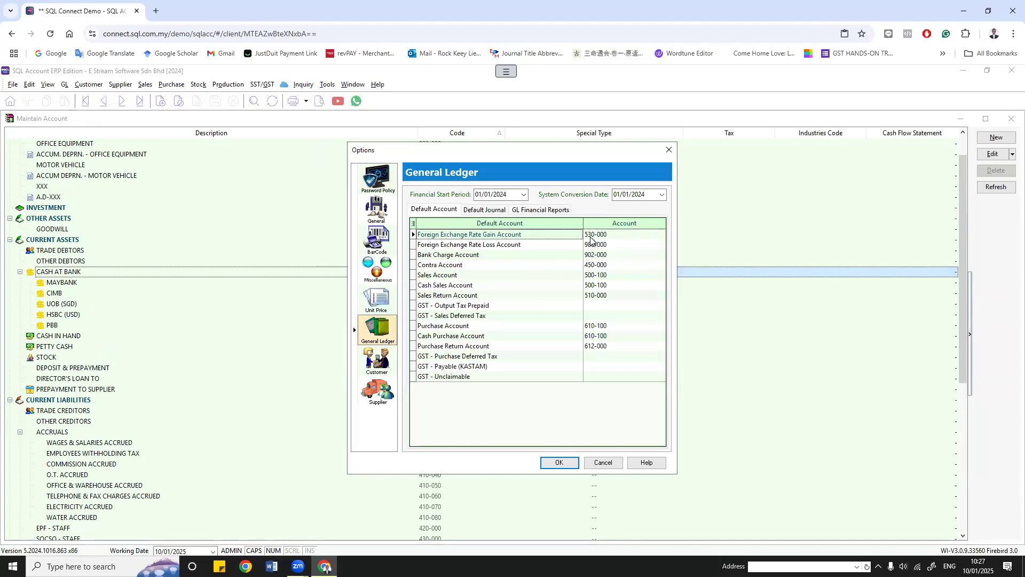
left_click(625, 236)
left_click(660, 234)
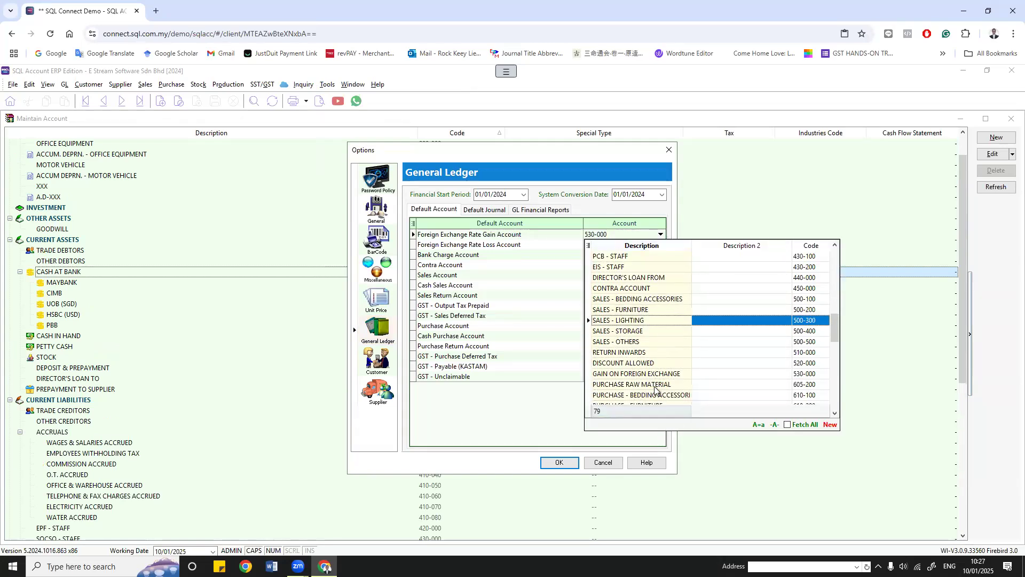
left_click(473, 406)
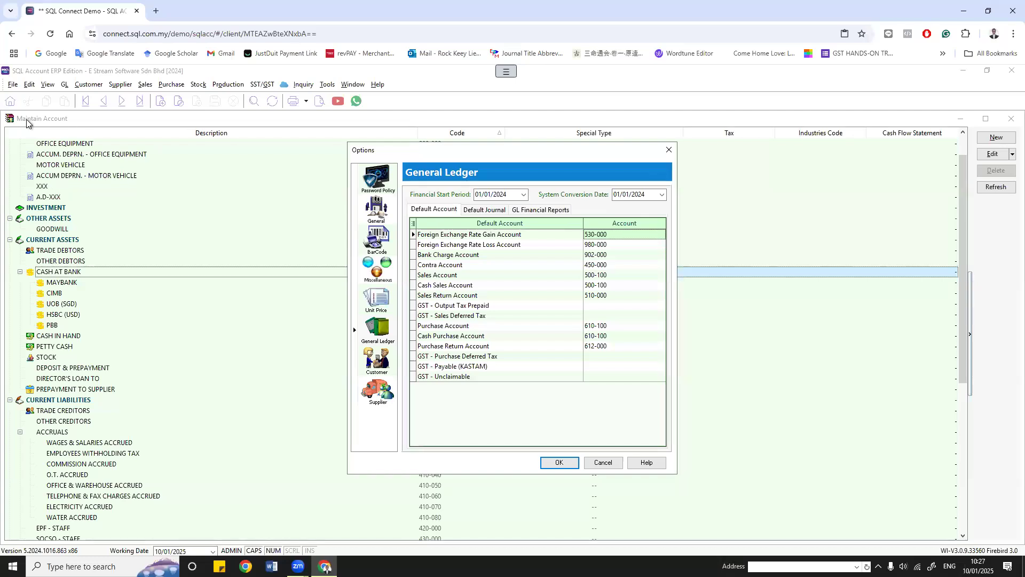
left_click(662, 235)
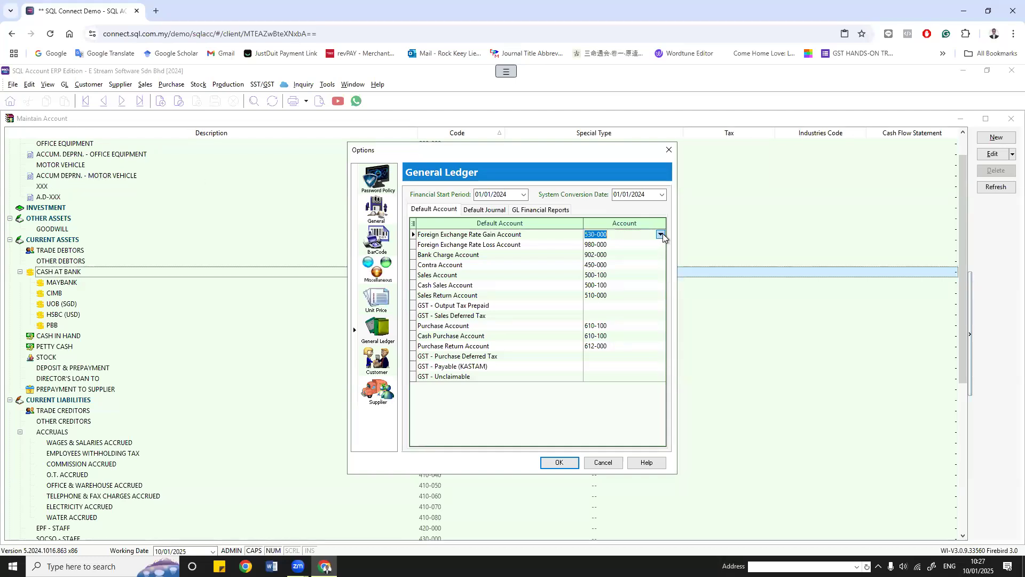
left_click(661, 234)
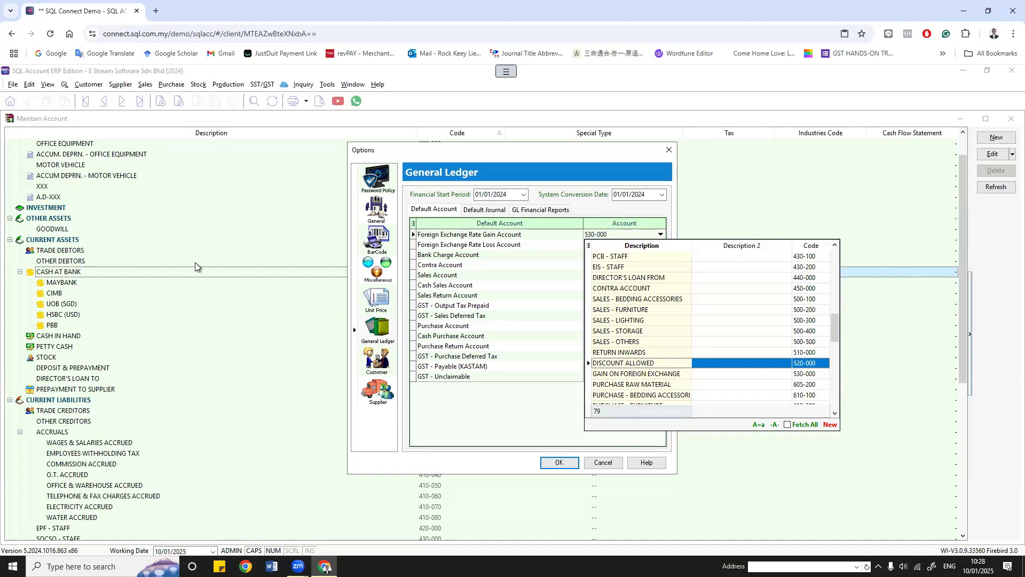
left_click(483, 402)
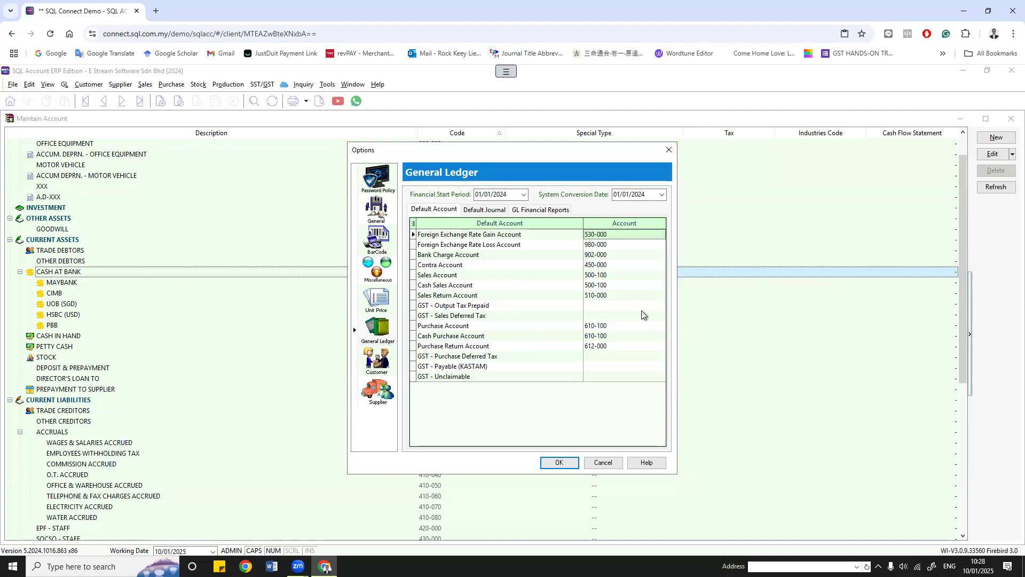
left_click(668, 149)
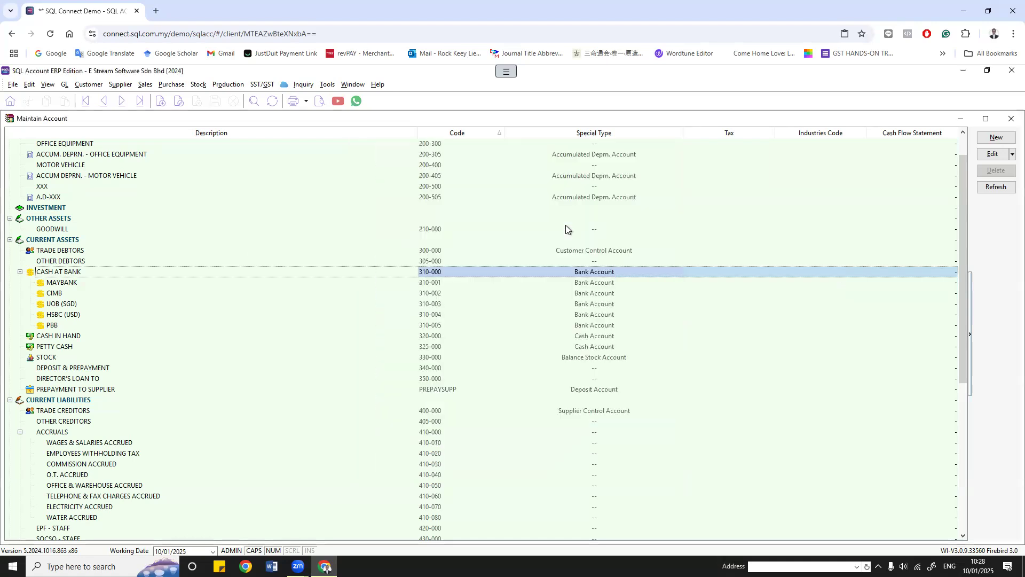
Step: Close the chart of accounts, open Maintain Agent to review the agent list and a blank new-agent form, and discard the new record
left_click(1011, 119)
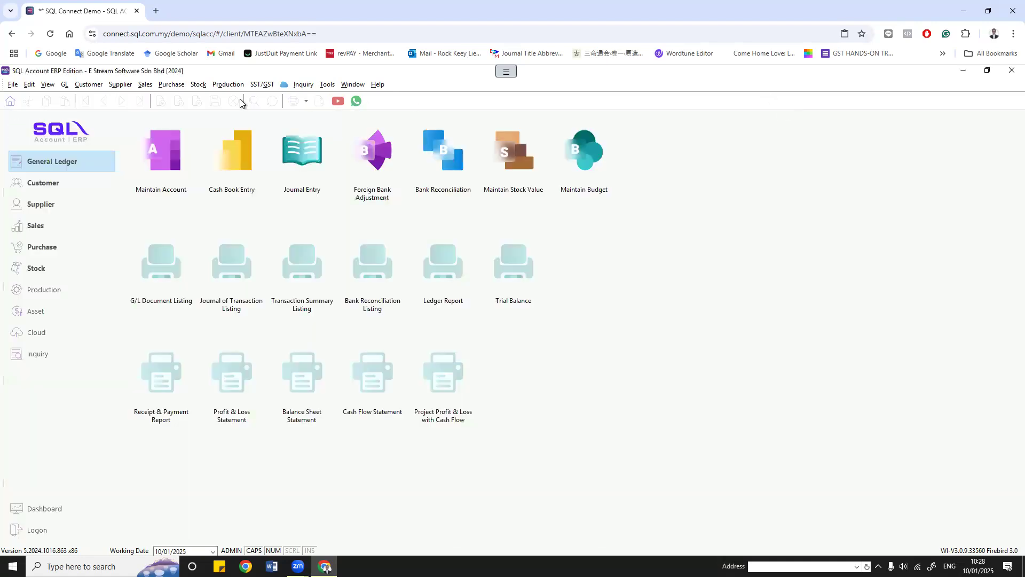
left_click(65, 86)
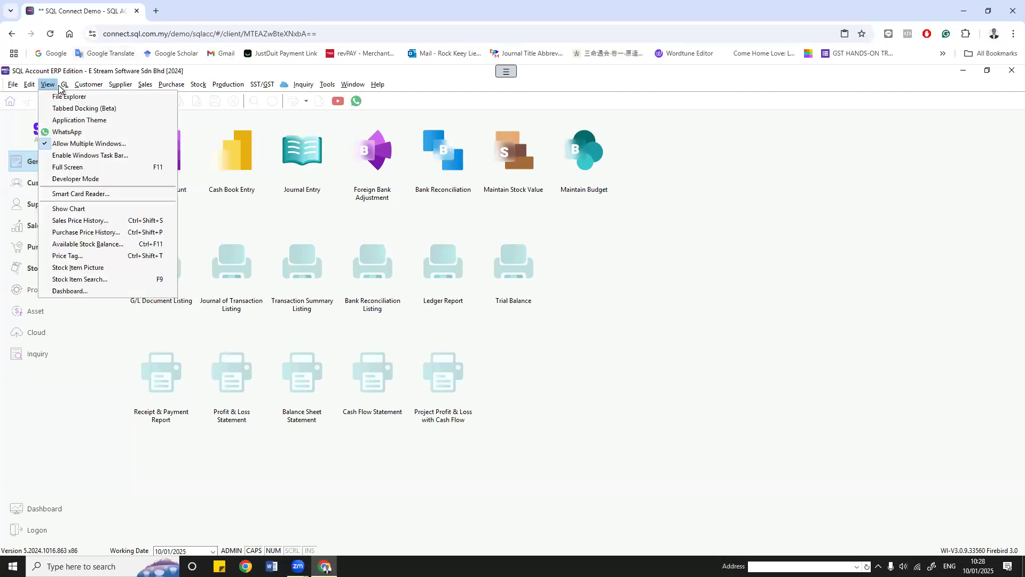
mouse_move(66, 86)
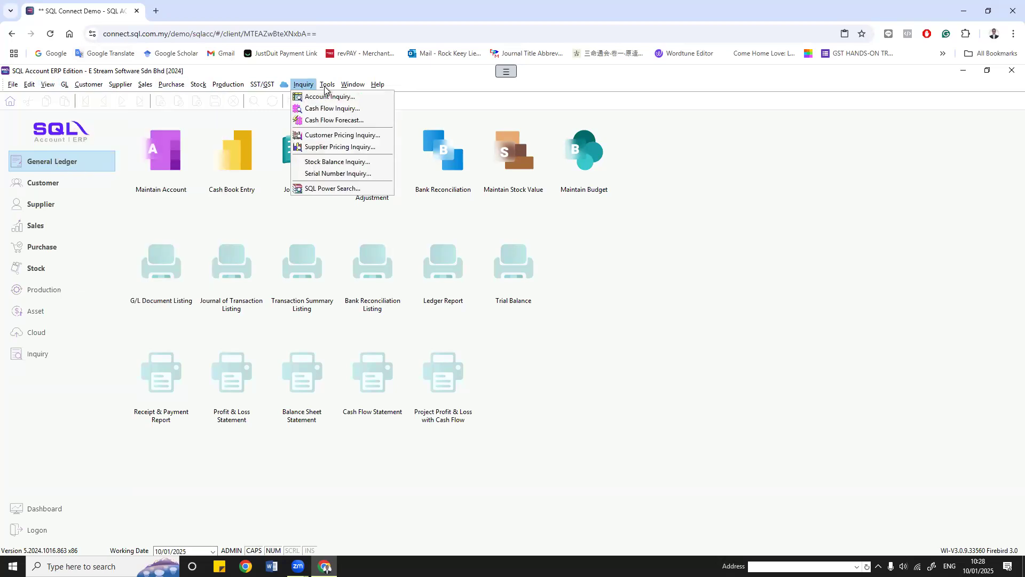
mouse_move(328, 85)
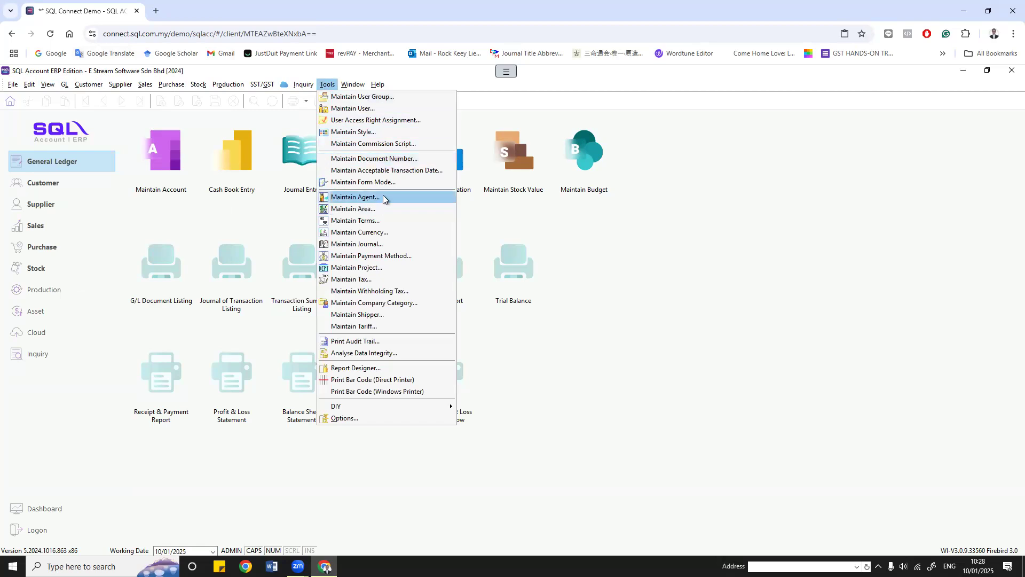
left_click(383, 197)
left_click_drag(298, 243, 469, 179)
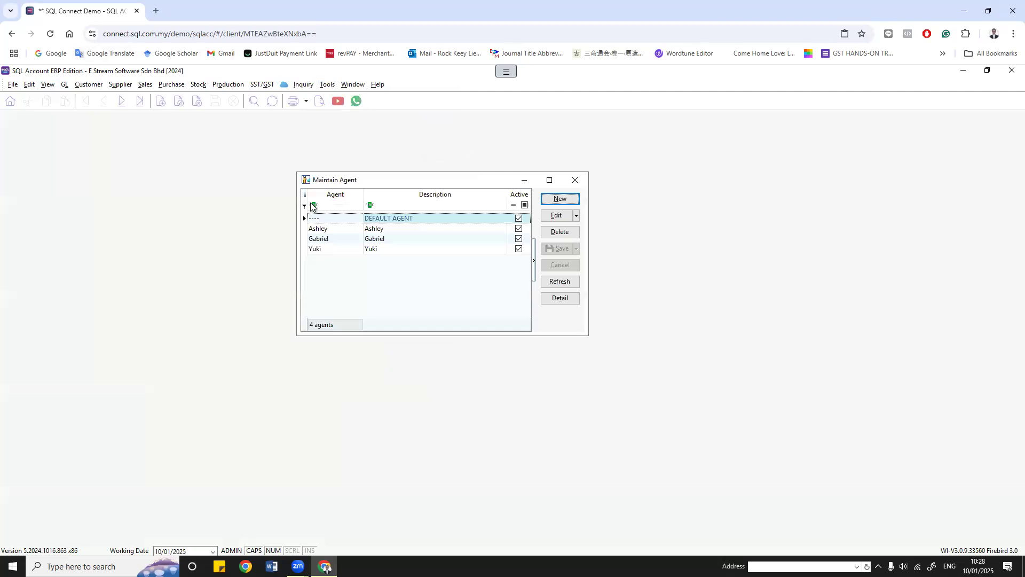
left_click(558, 200)
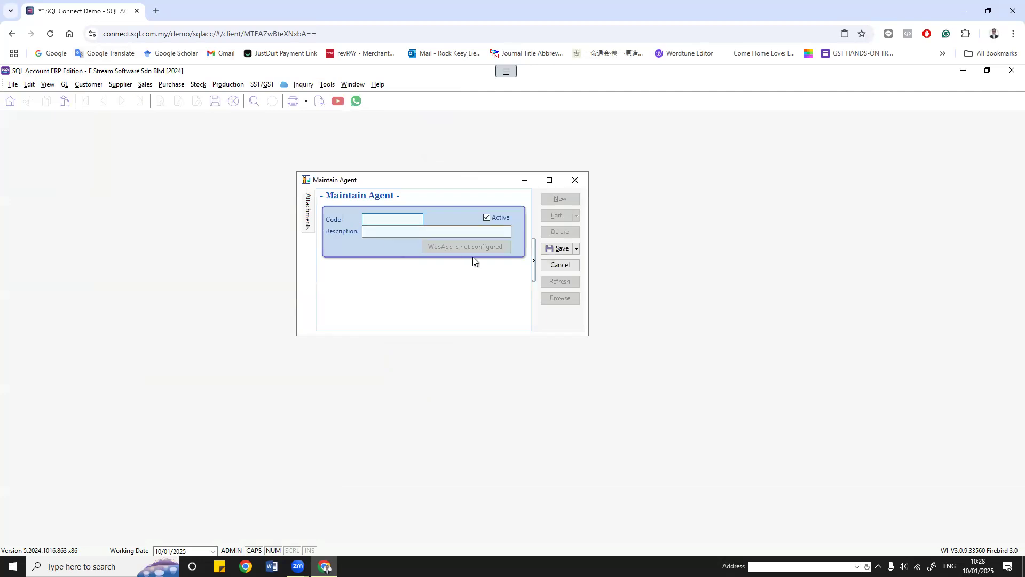
left_click(580, 183)
left_click(535, 331)
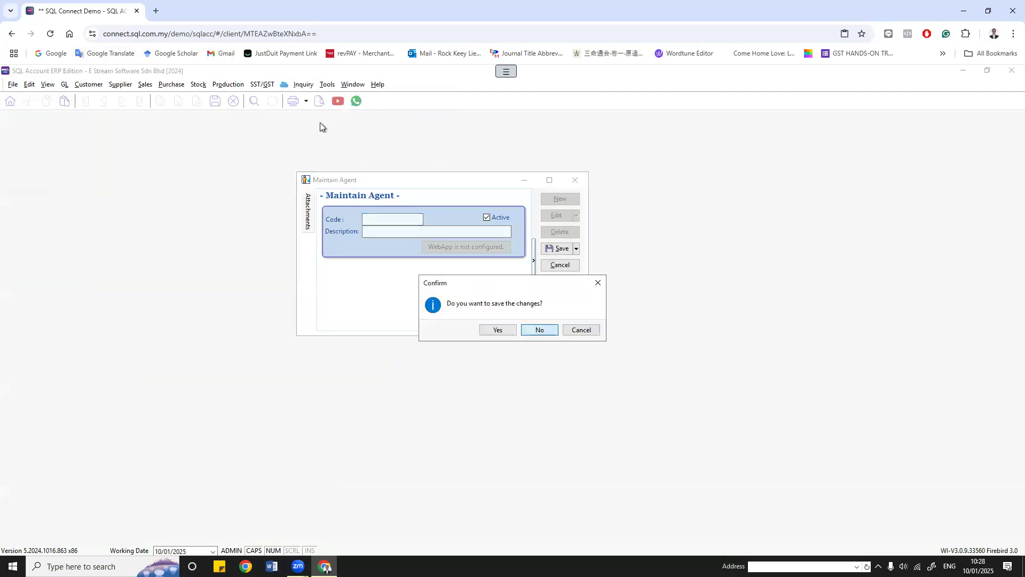
Step: Open Maintain Area to review the area list and a blank new-area form, discarding the new record
left_click(330, 86)
left_click(362, 209)
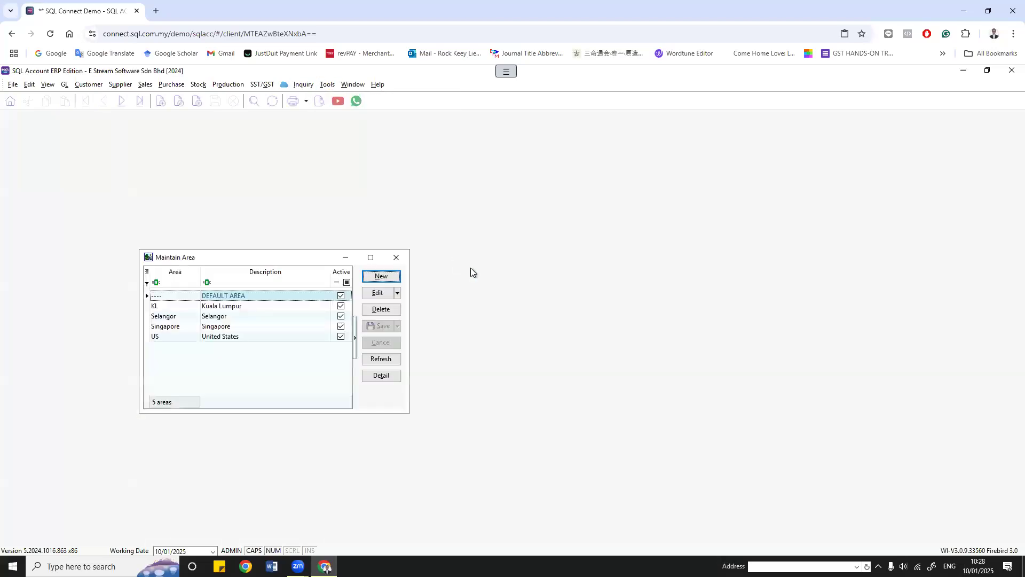
left_click(380, 277)
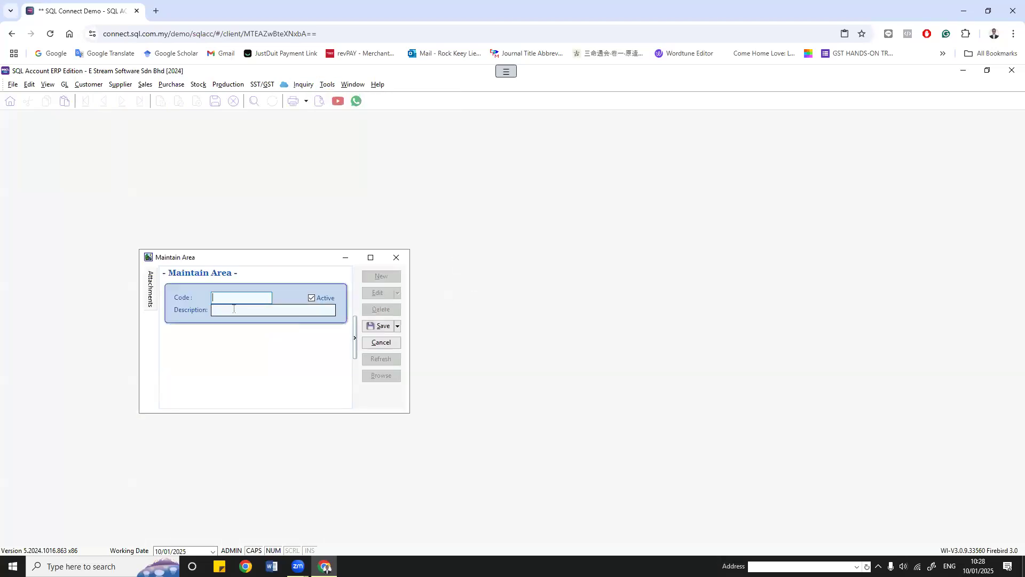
left_click(396, 258)
left_click(530, 330)
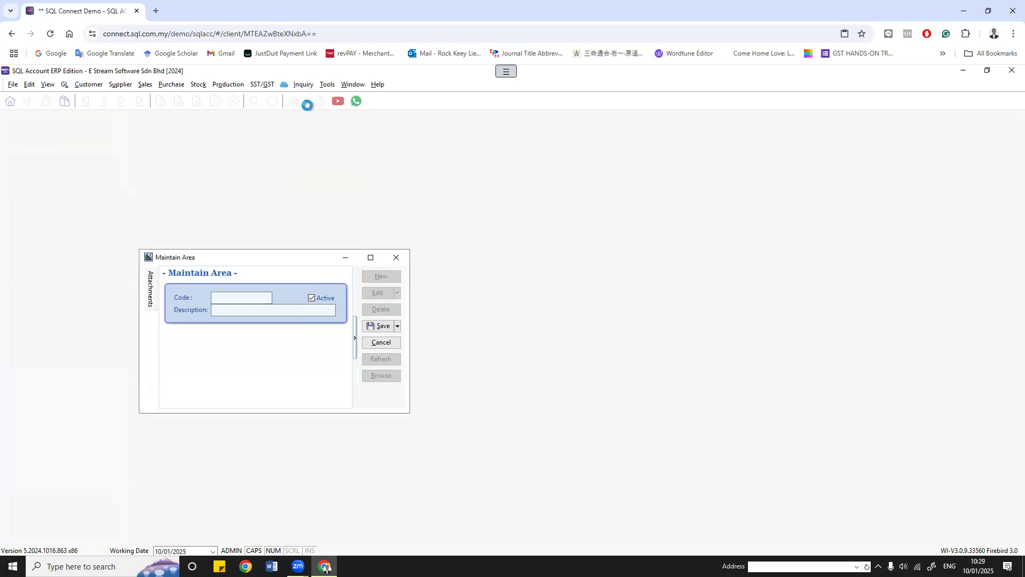
Step: Open Maintain Terms and review the term types and day setting in a new-term form, closing it without saving
left_click(326, 87)
left_click(349, 220)
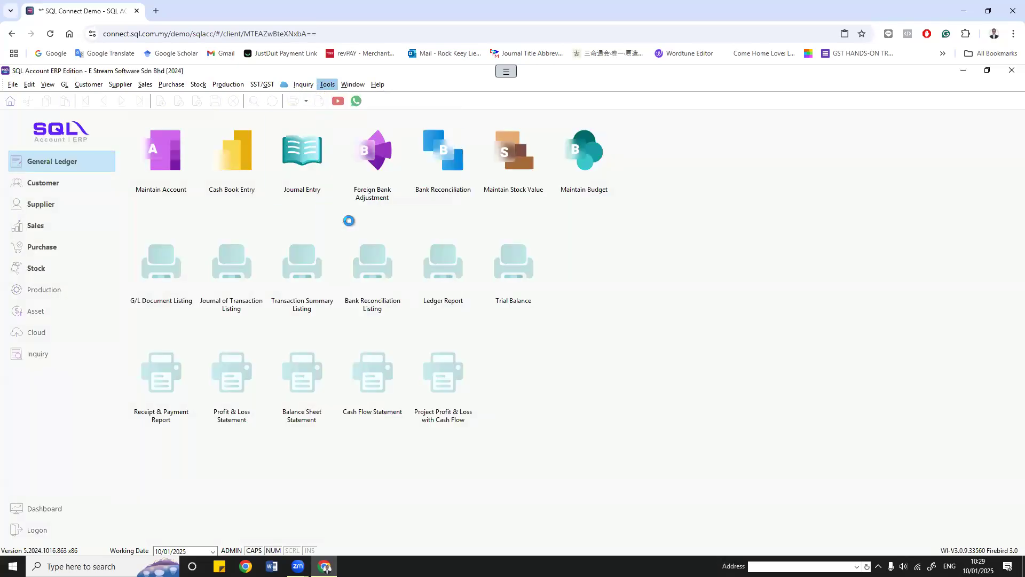
left_click_drag(151, 118, 501, 206)
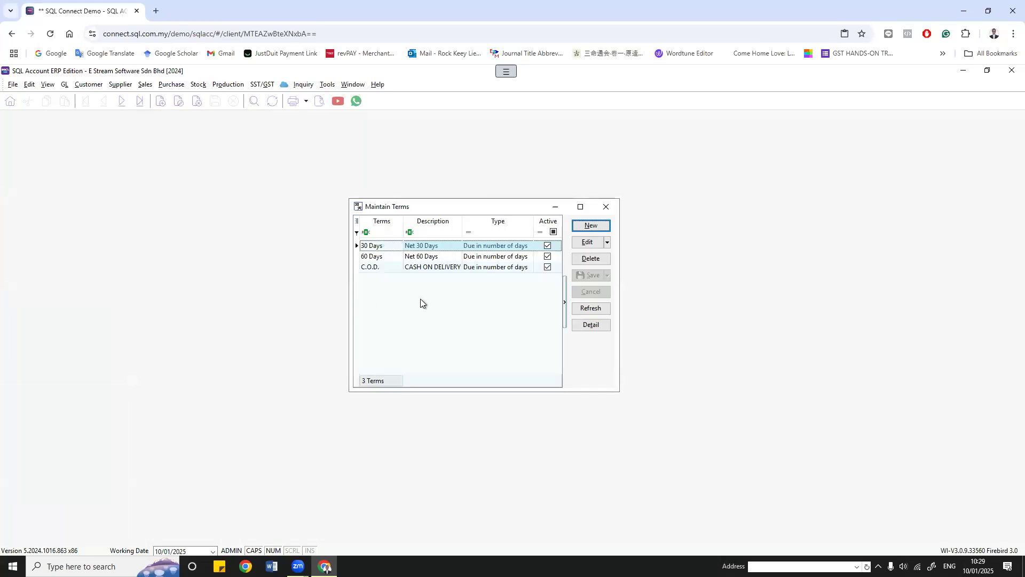
left_click(591, 225)
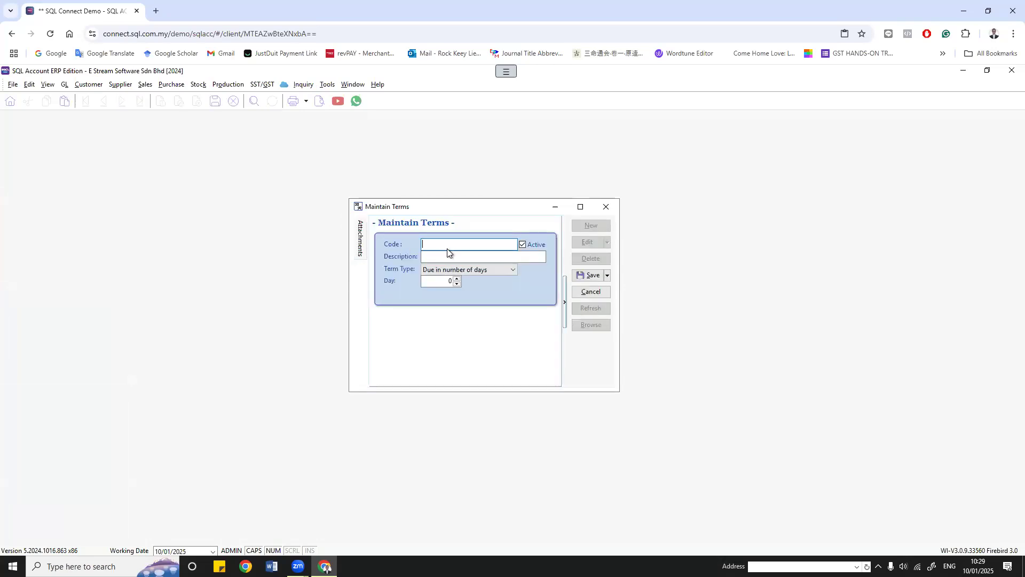
left_click(469, 259)
left_click(498, 271)
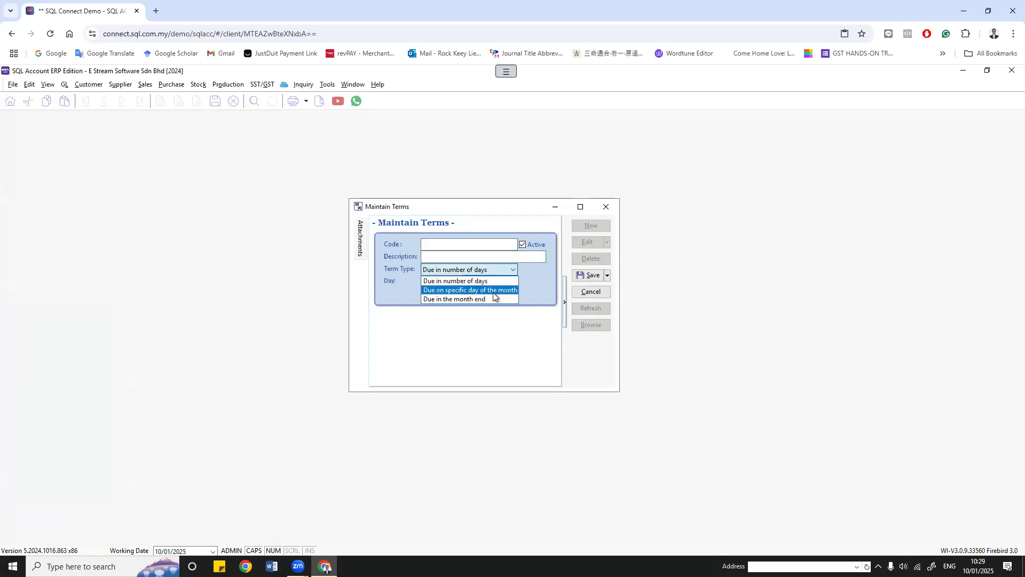
left_click(528, 283)
left_click(469, 272)
left_click(470, 277)
left_click(438, 281)
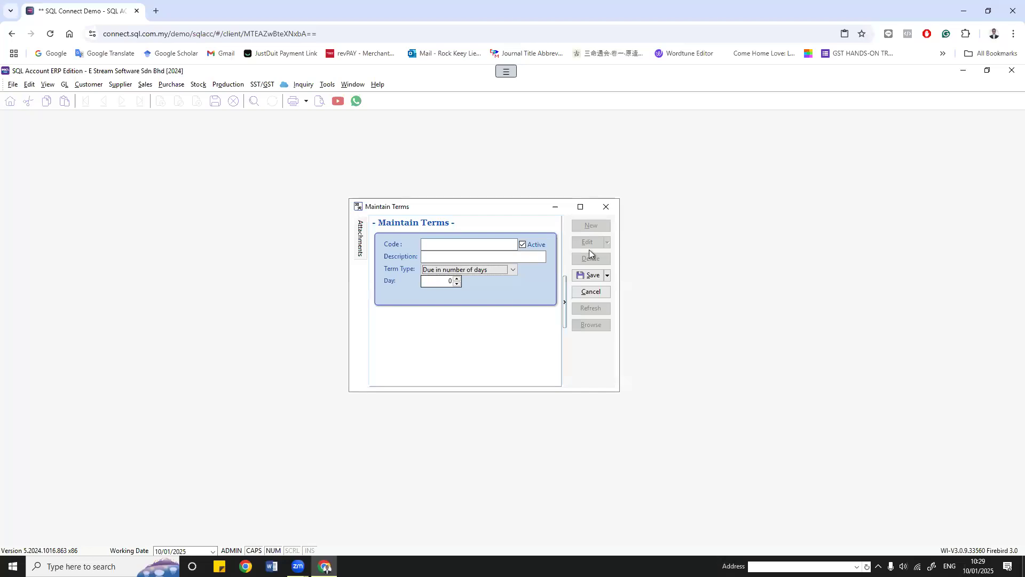
left_click(579, 298)
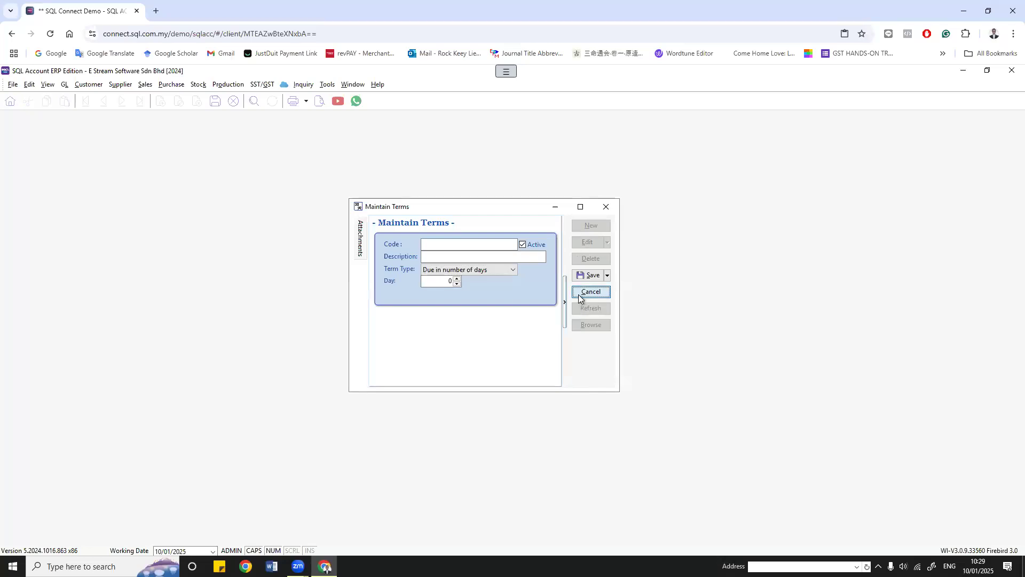
left_click(605, 206)
Step: Open Maintain Currency and look over a blank new-currency form, cancelling it to return to the currency list
left_click(329, 86)
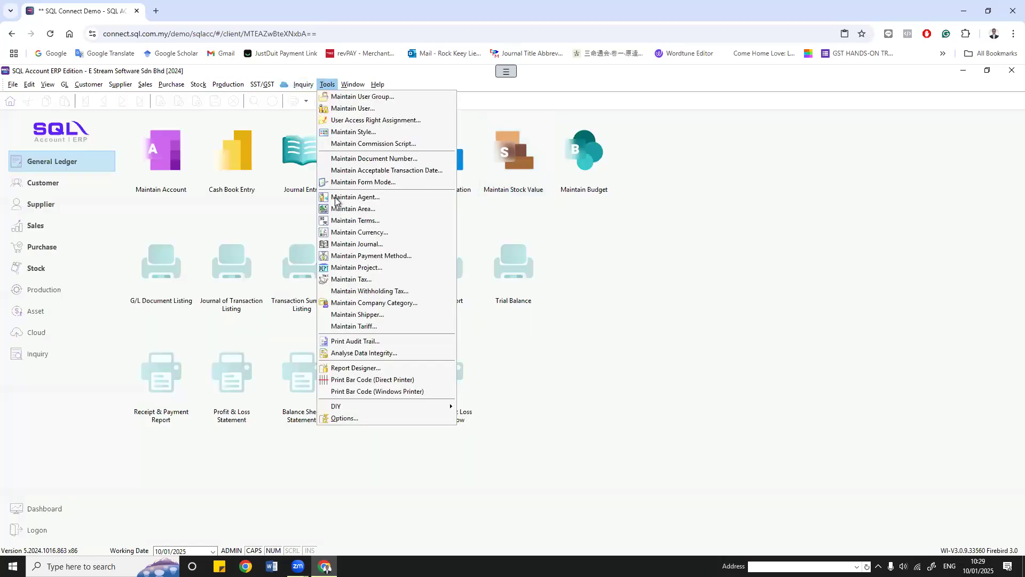
left_click(352, 233)
left_click_drag(163, 136, 499, 196)
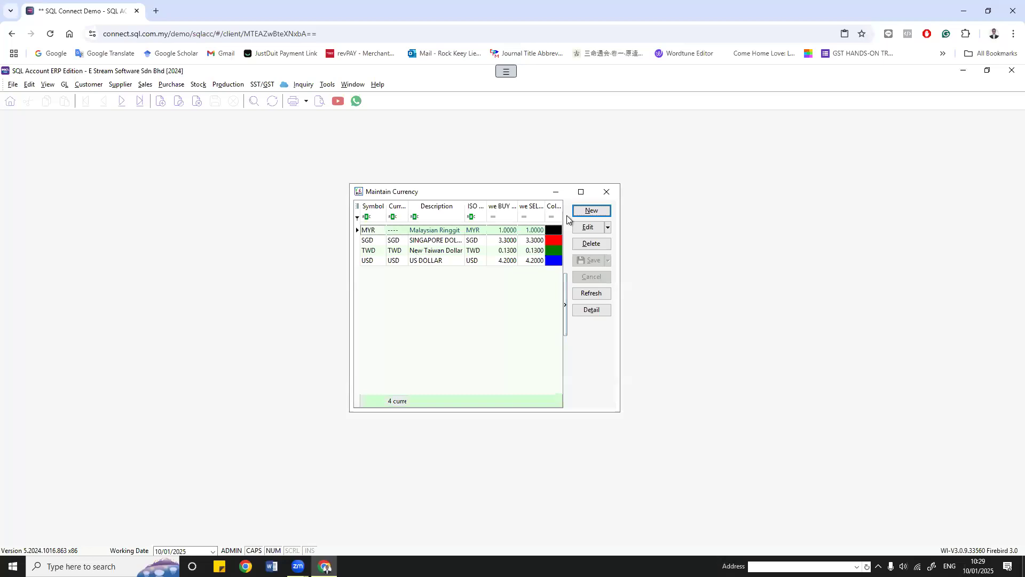
left_click(591, 210)
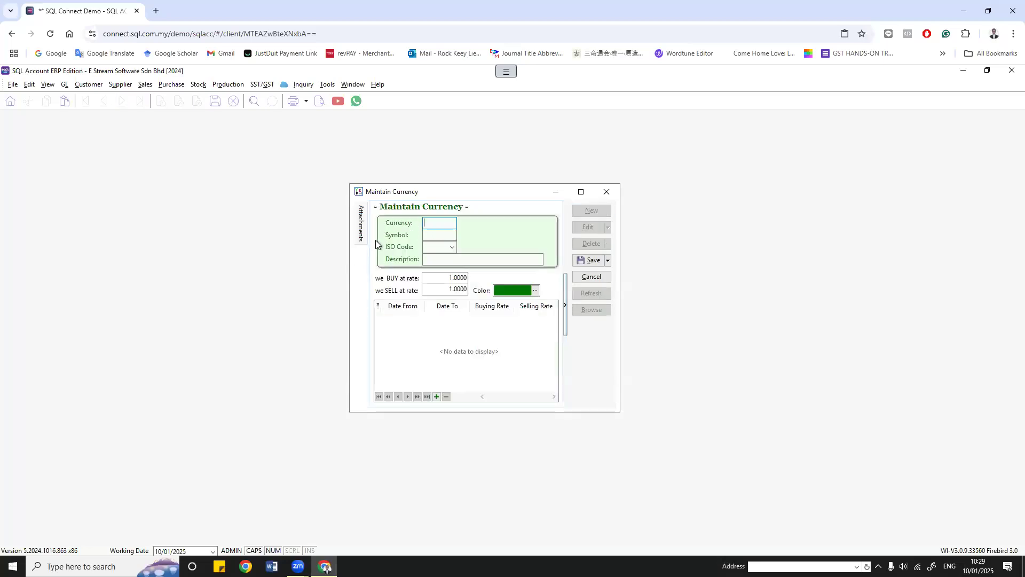
left_click(597, 277)
left_click(590, 310)
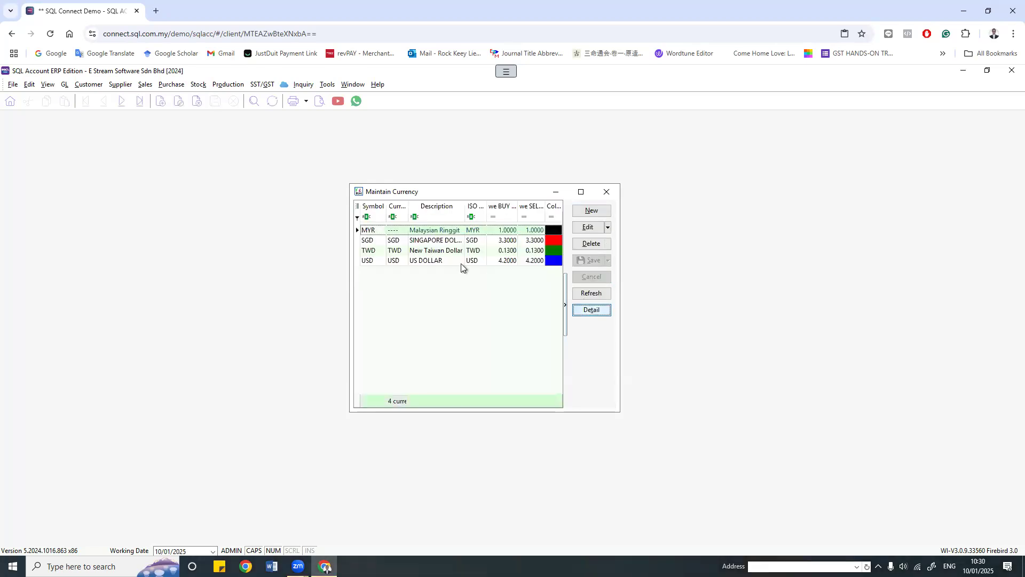
Step: Review the SINGAPORE DOLLAR currency record with its buying and selling rates, and close Maintain Currency
left_click(438, 244)
double_click(439, 244)
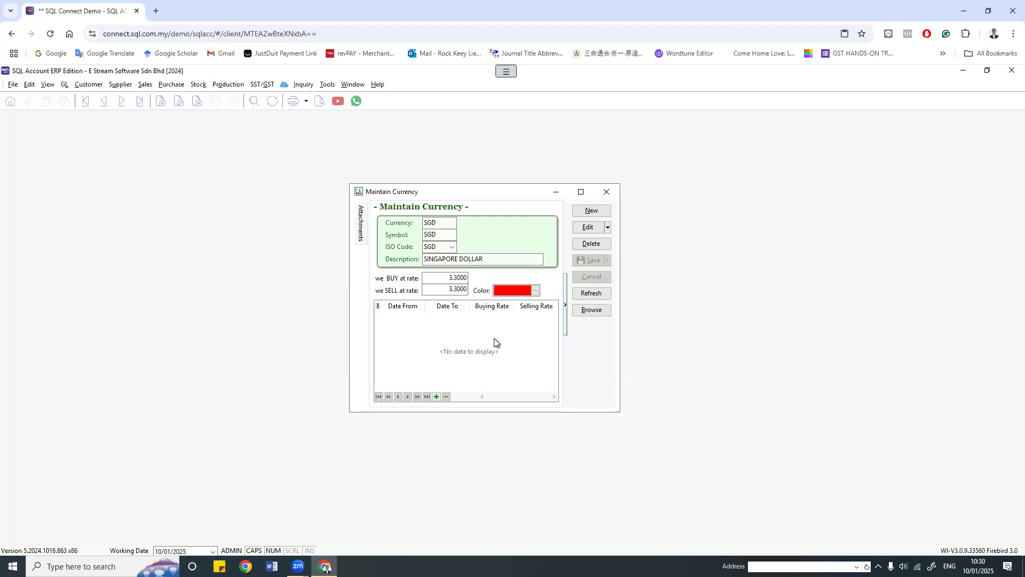
left_click(592, 310)
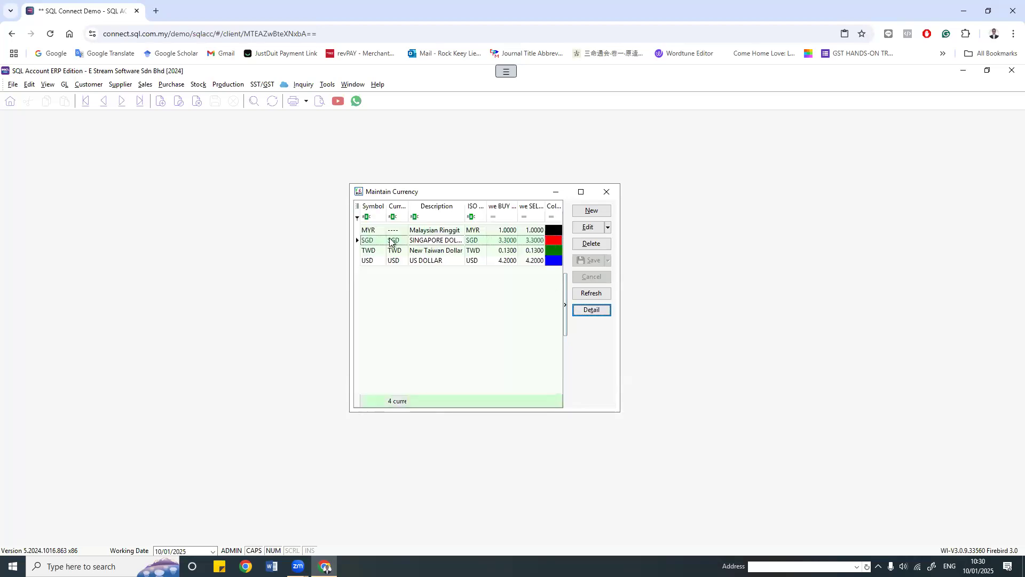
left_click(607, 191)
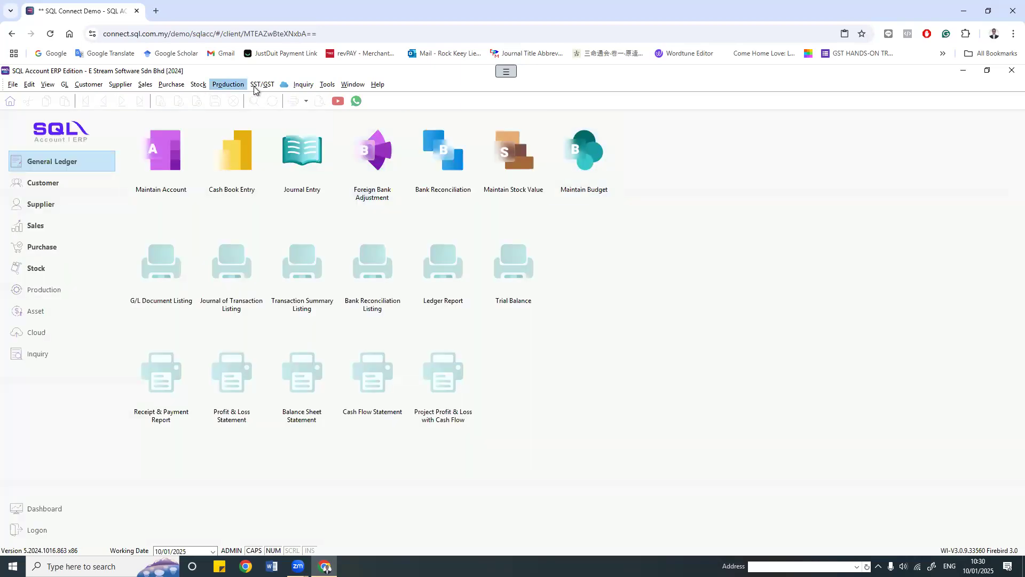
Step: Open Maintain Journal, review the list of journals and close it
left_click(328, 85)
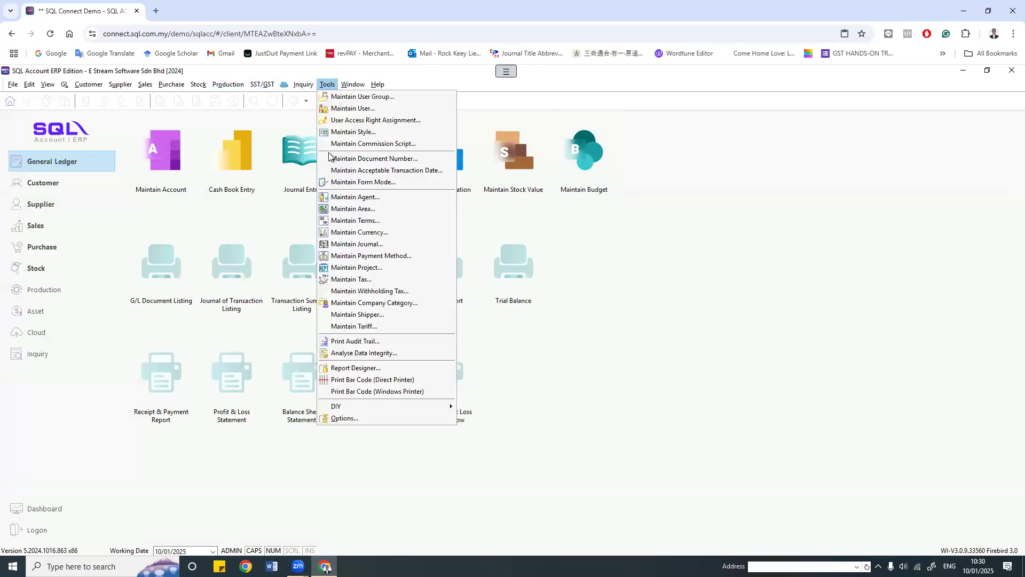
left_click(370, 244)
left_click_drag(152, 145, 314, 176)
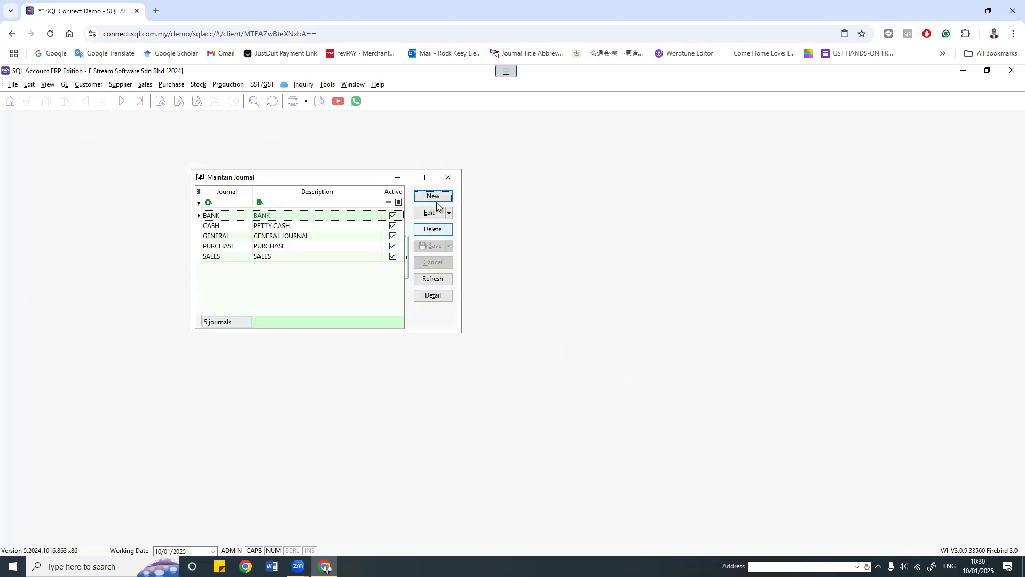
left_click(447, 178)
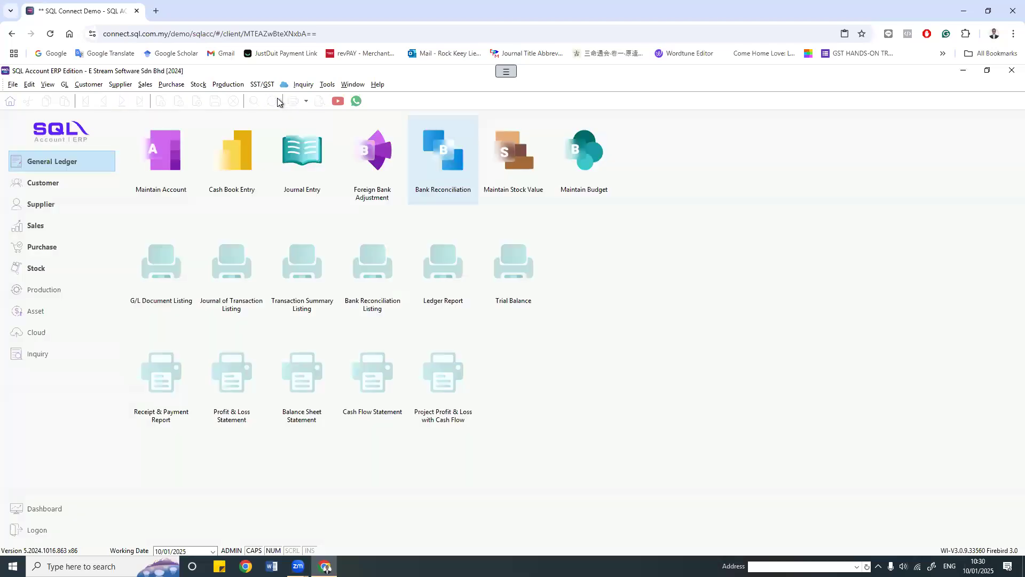
Step: Open Maintain Payment Method and Maintain Account, and arrange the two windows side by side
left_click(327, 84)
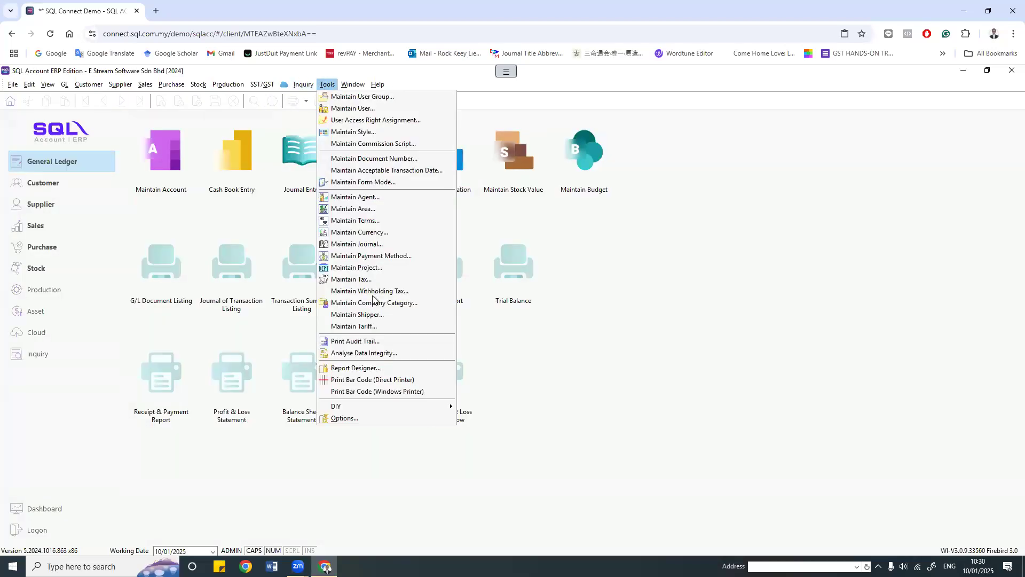
left_click(384, 255)
left_click_drag(153, 158, 561, 158)
left_click(65, 86)
left_click(107, 104)
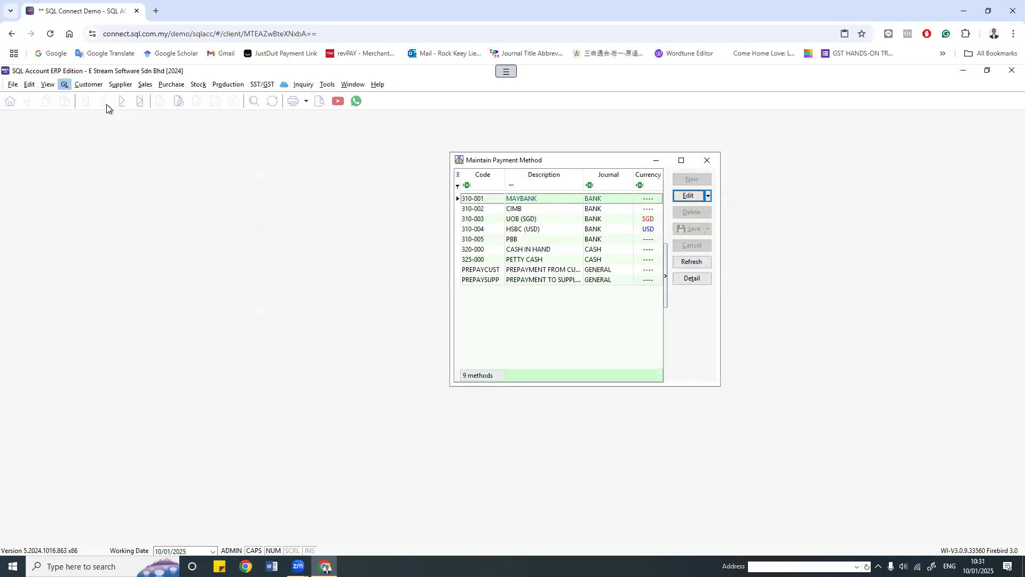
left_click(61, 303)
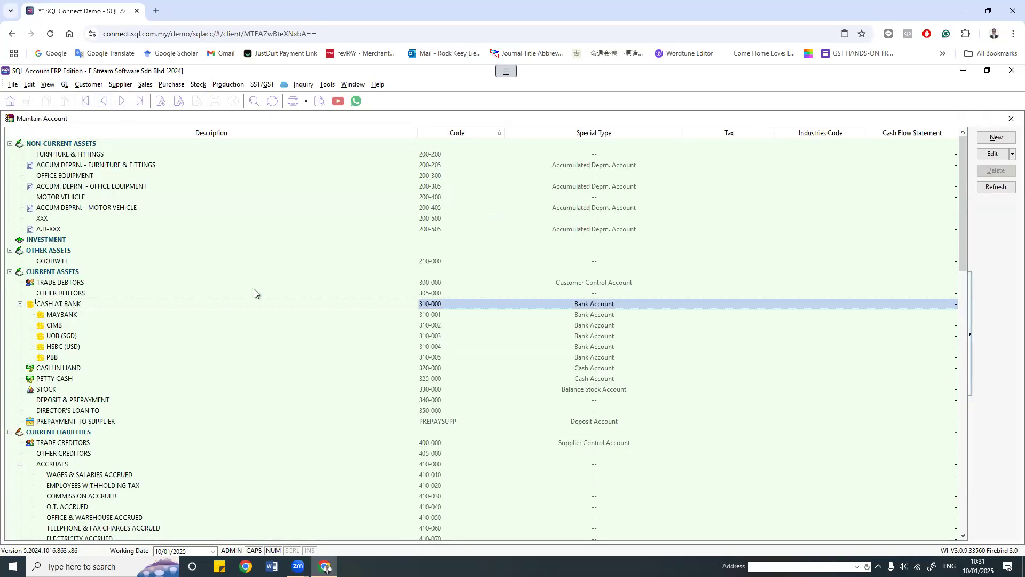
left_click(353, 84)
left_click(383, 102)
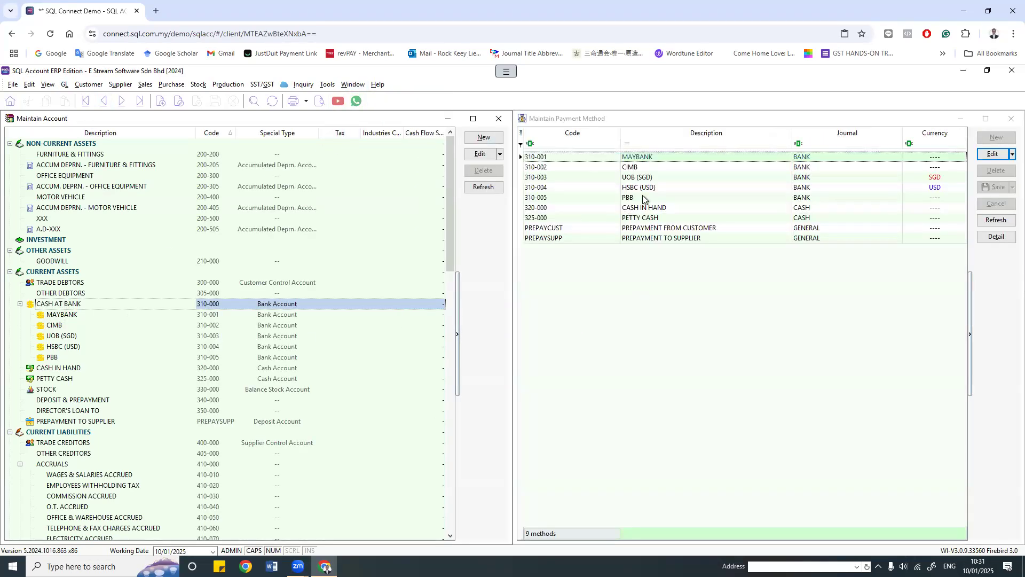
Step: Compare the PBB bank account under CASH AT BANK with payment method 310-005, and open that payment method's details
left_click(684, 205)
left_click(654, 199)
left_click(89, 357)
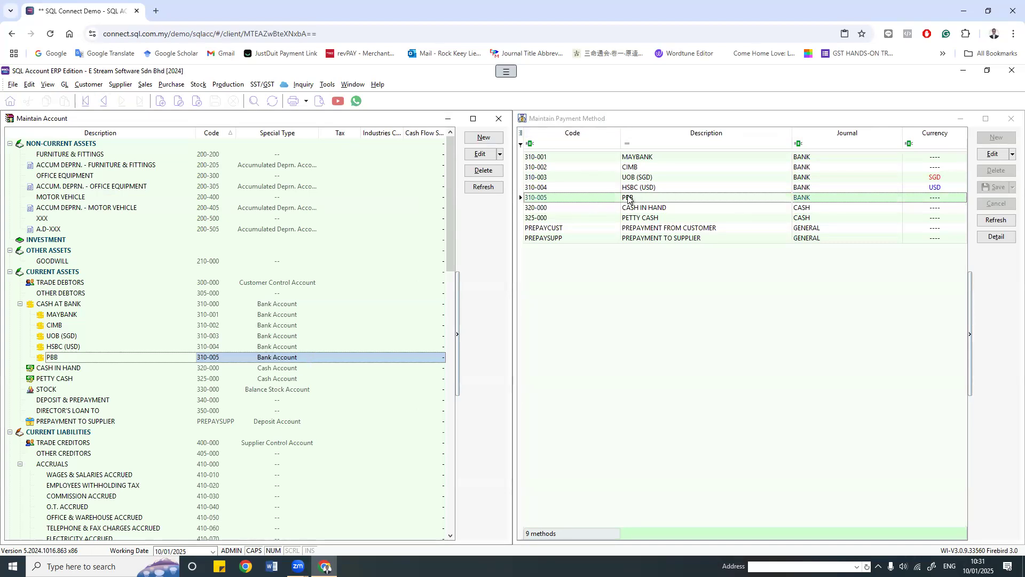
left_click(629, 274)
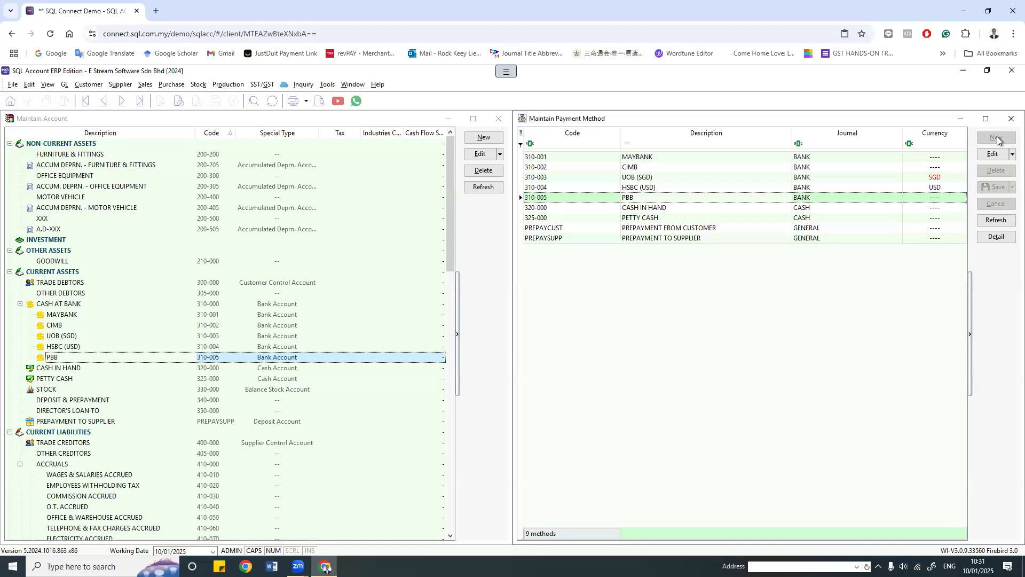
left_click(55, 305)
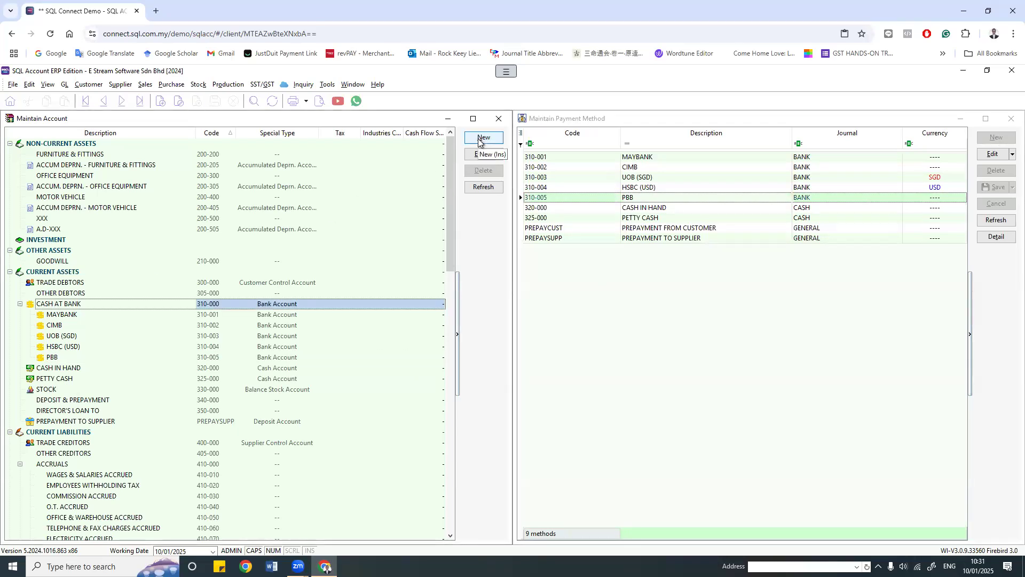
left_click(64, 358)
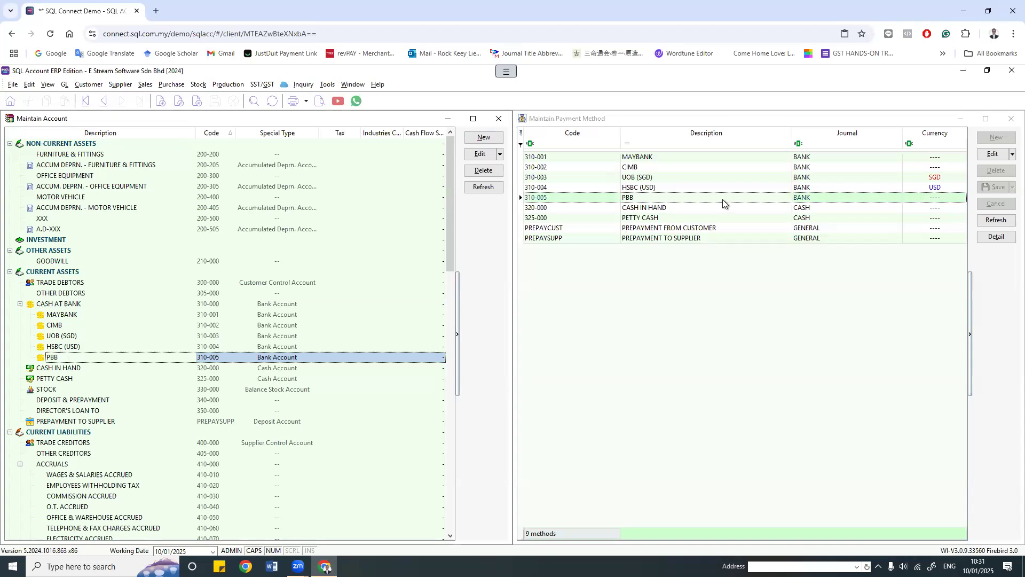
double_click(649, 199)
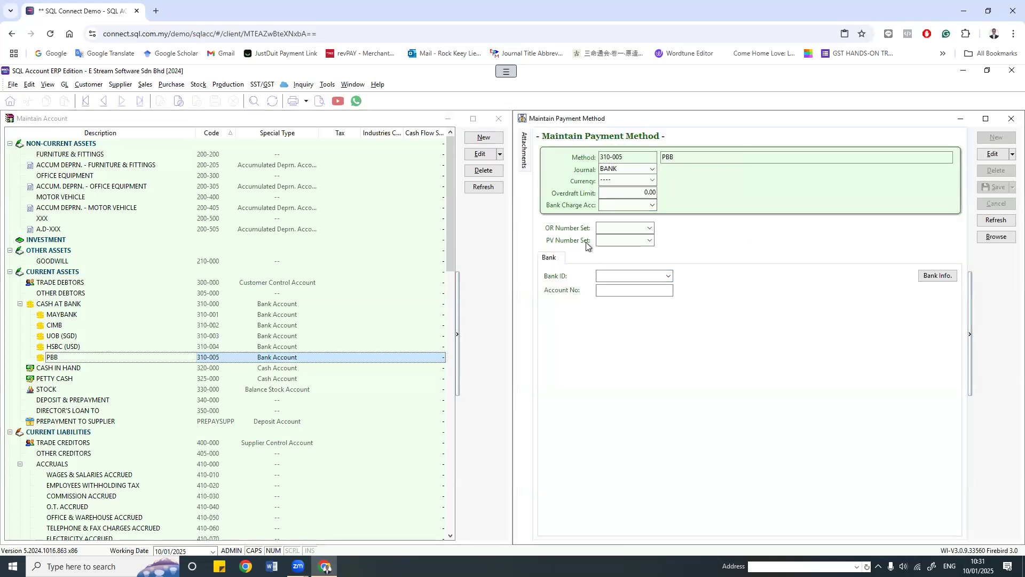
Step: Check the currency choices for the PBB payment method without saving, and open the UOB (SGD) payment method's details
left_click(993, 154)
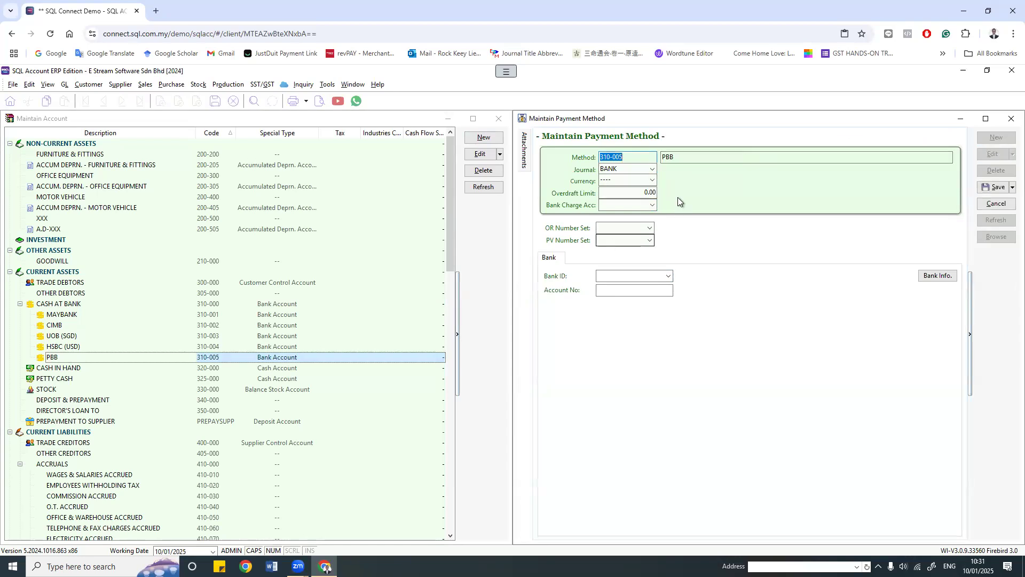
left_click(654, 183)
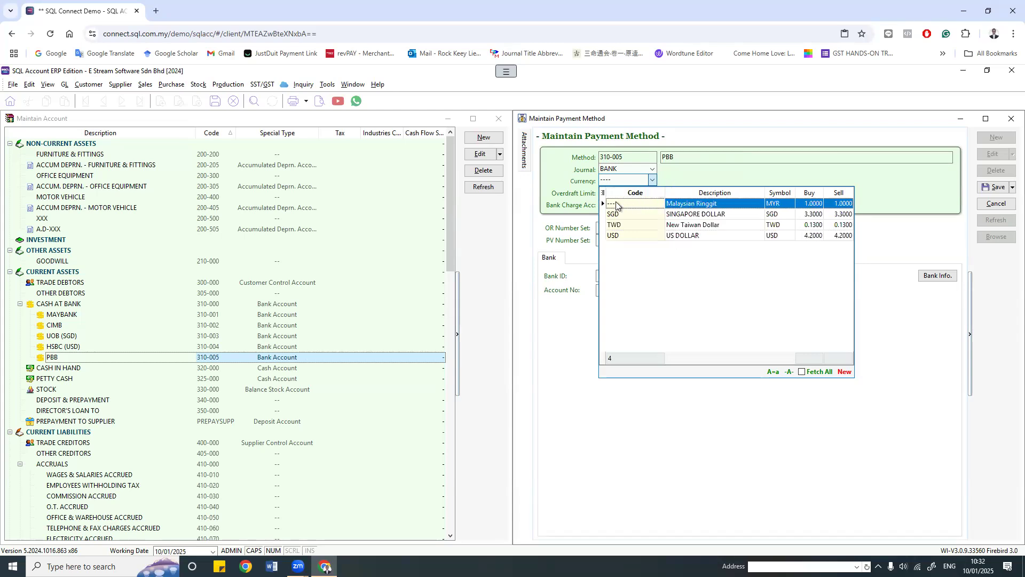
left_click(996, 204)
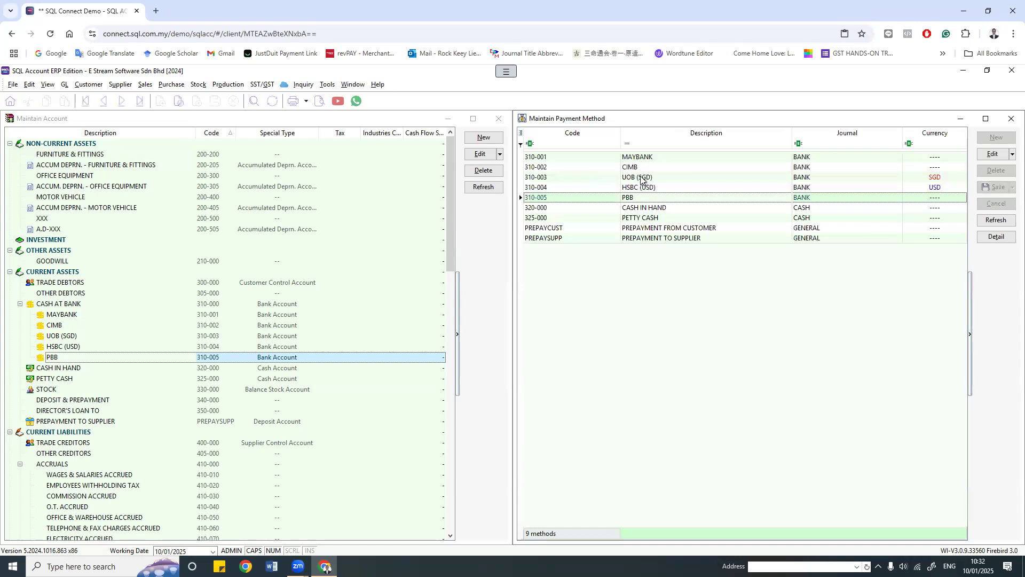
double_click(641, 179)
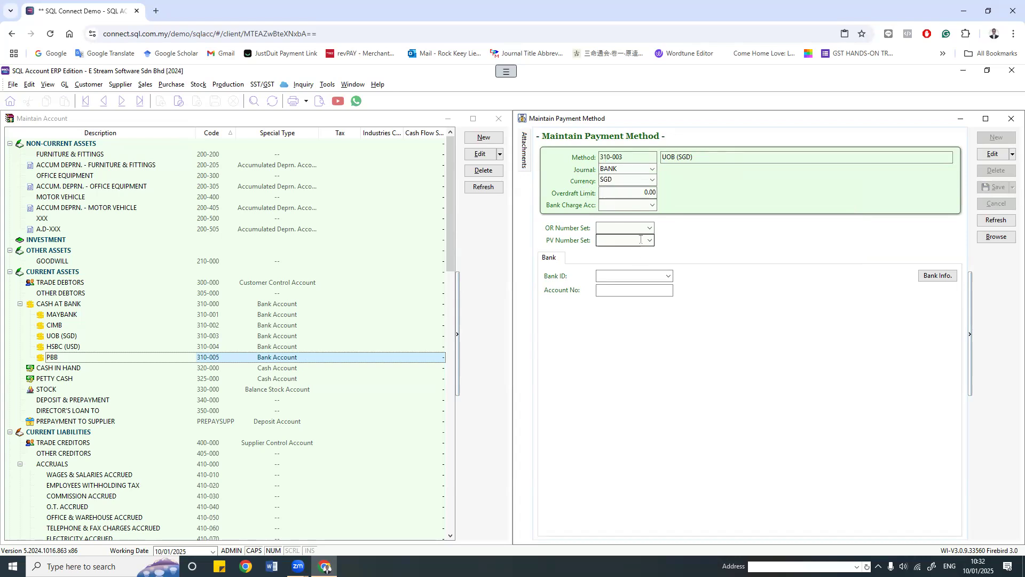
Step: Start a new customer payment and set its receiving account to UOB (SGD)
left_click(89, 84)
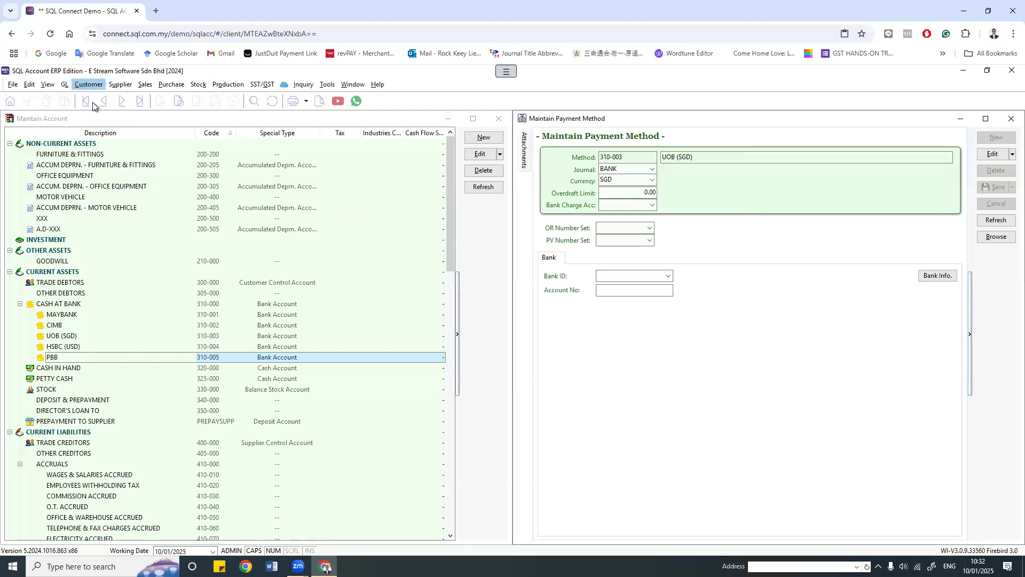
left_click(108, 134)
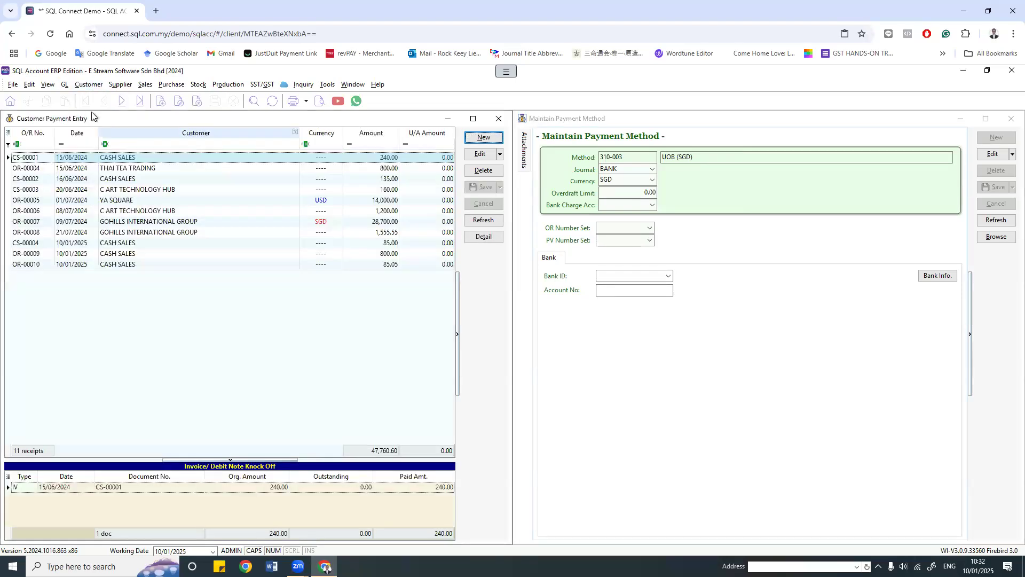
left_click(300, 197)
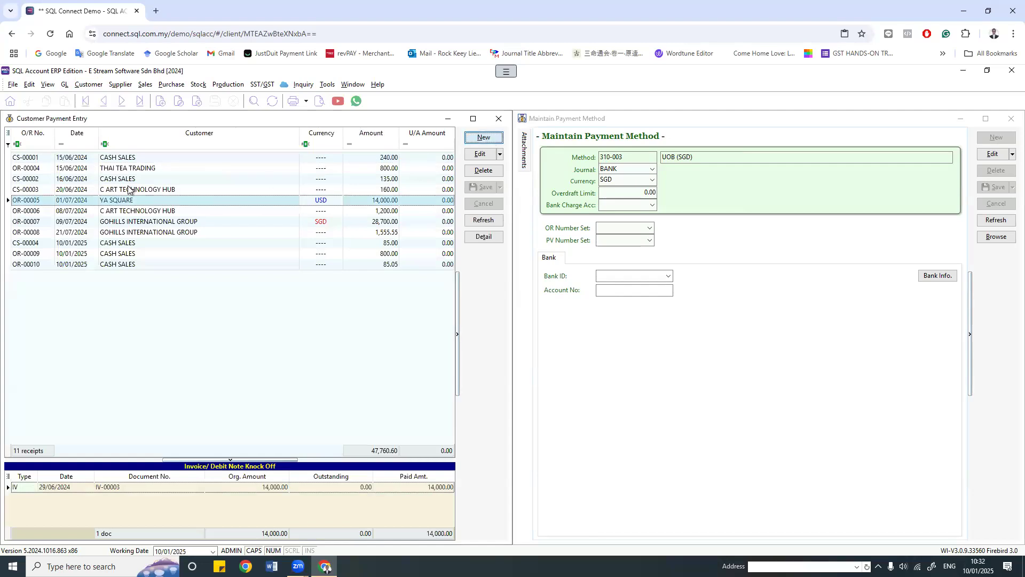
left_click(474, 138)
left_click(137, 229)
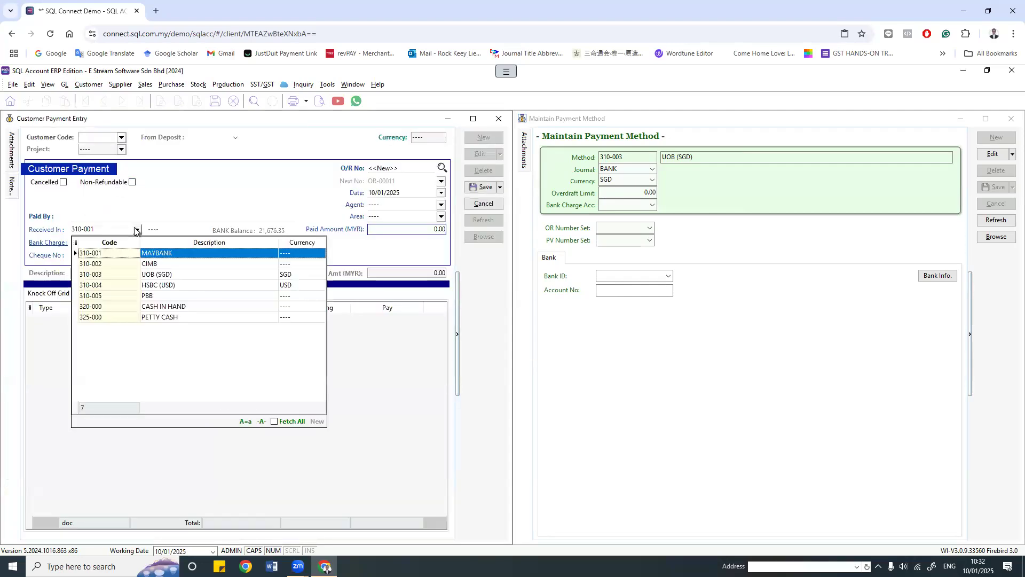
left_click(138, 275)
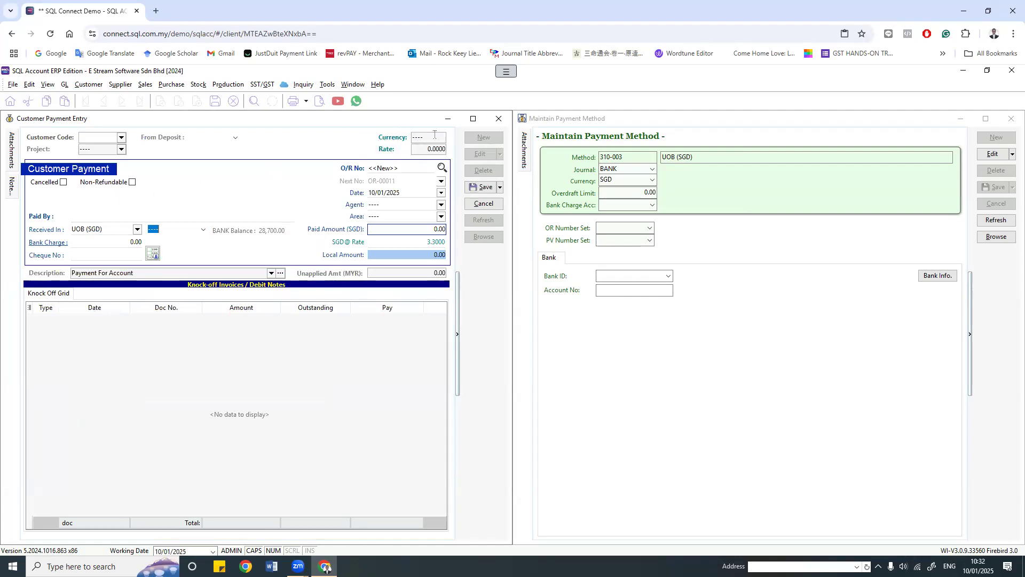
Step: Switch the payment's receiving account to MAYBANK and on to HSBC (USD), and check the USD rate
left_click(137, 229)
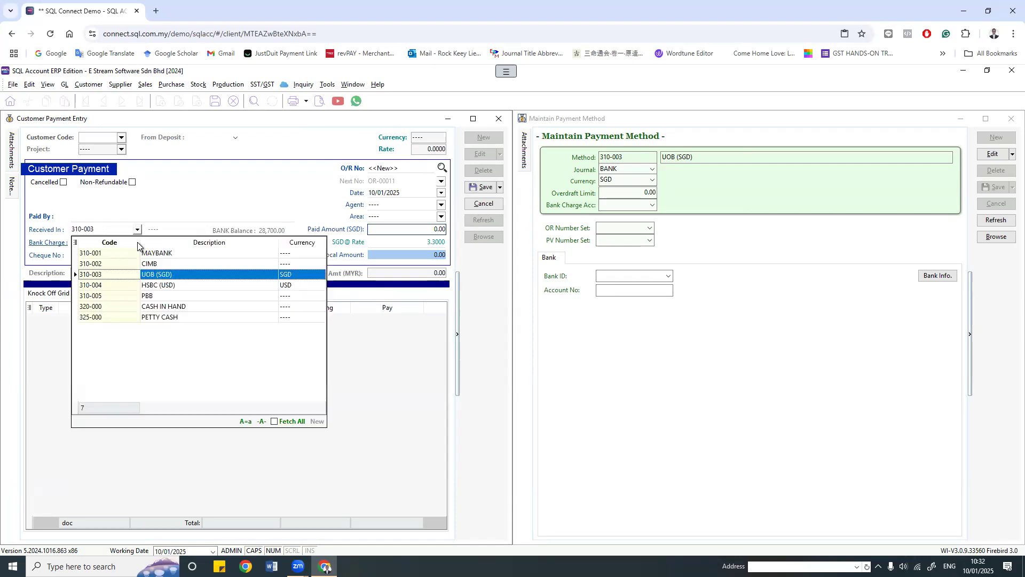
left_click(144, 259)
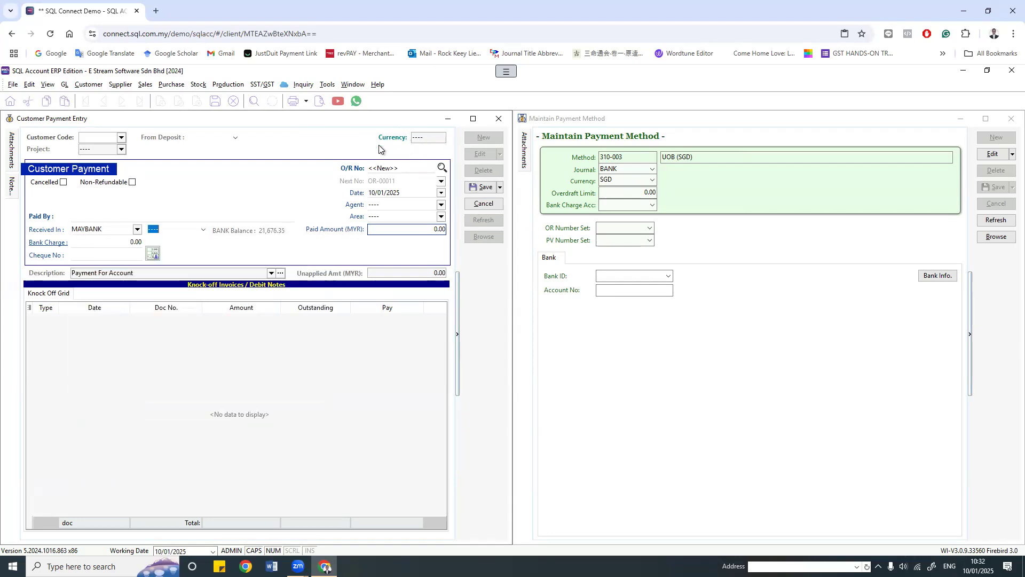
left_click(138, 229)
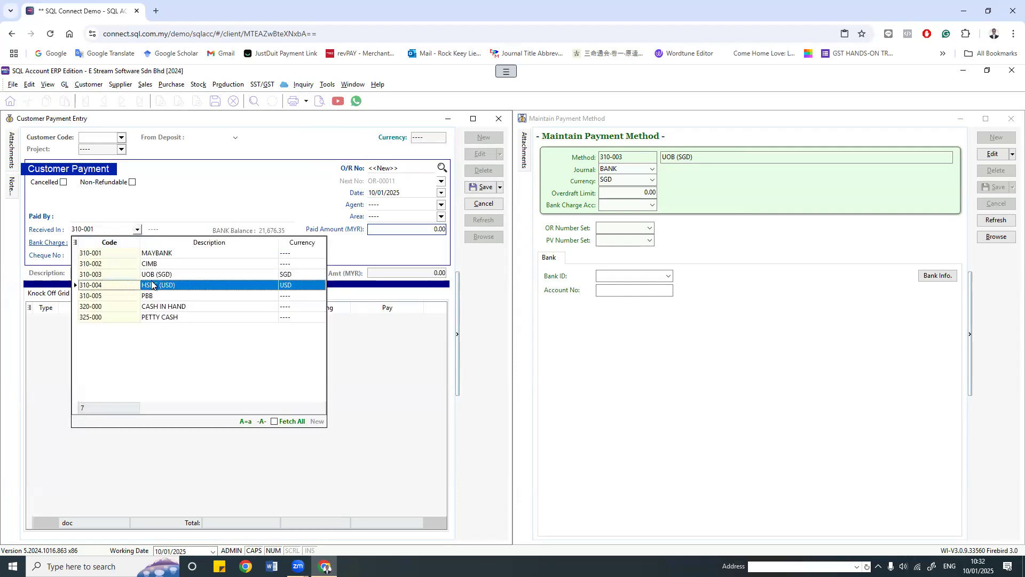
left_click(152, 284)
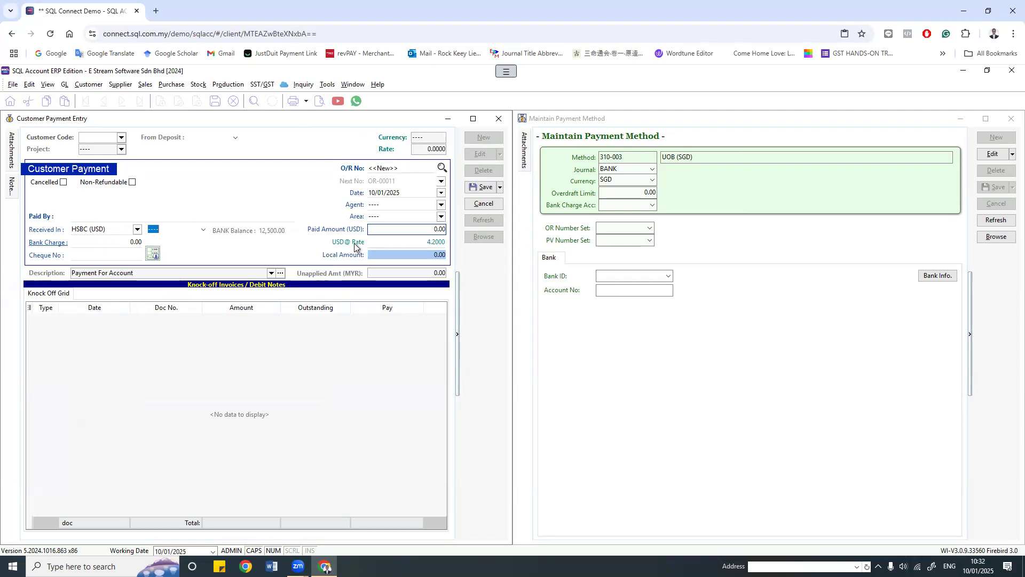
left_click(419, 243)
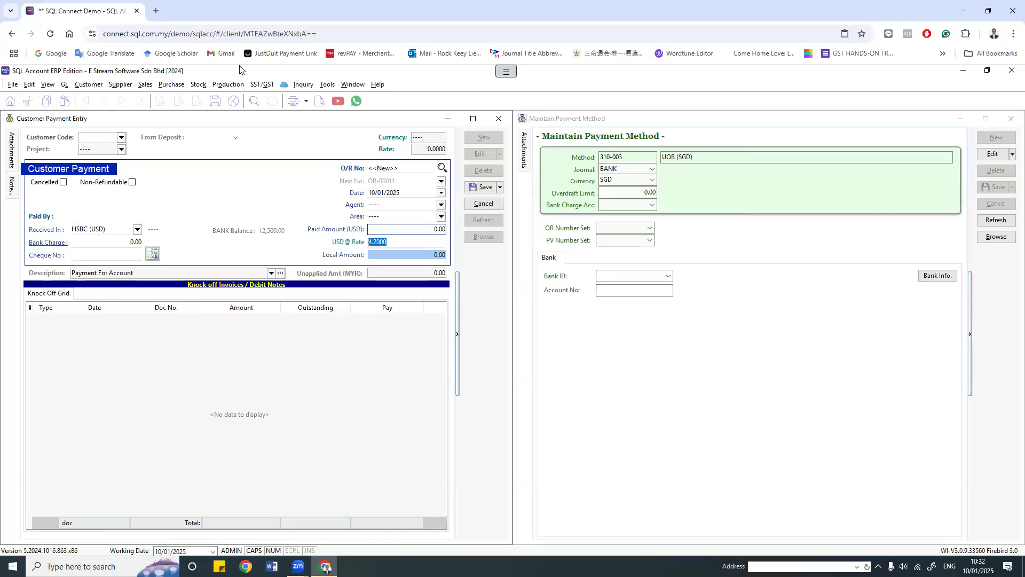
Step: Open Maintain Currency, select US DOLLAR, and place the window beside the customer payment to compare the rates
left_click(327, 84)
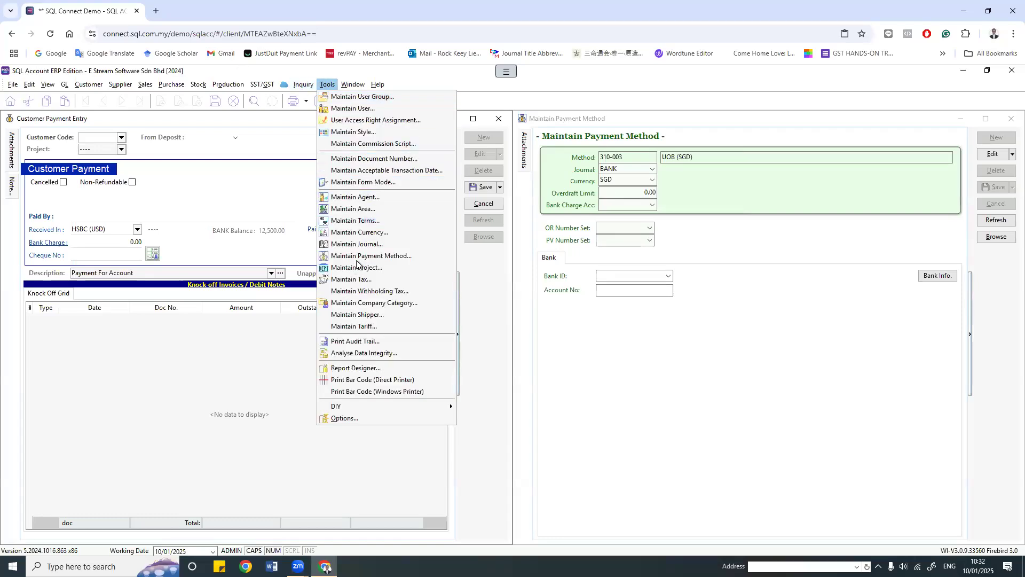
left_click(369, 233)
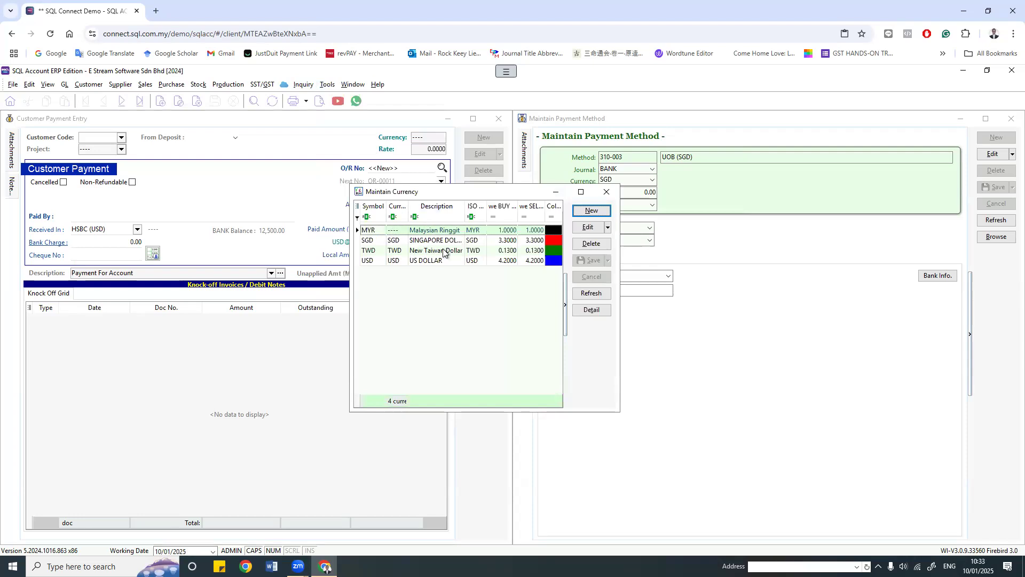
left_click(443, 261)
left_click_drag(443, 192, 605, 161)
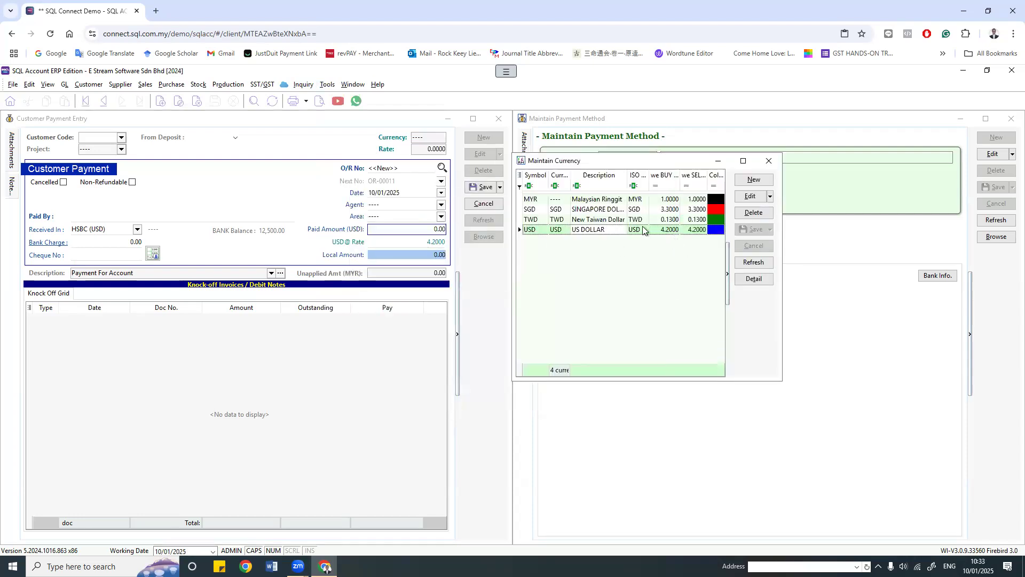
Step: Set the payment's receiving account to UOB (SGD), compare its rate with the SINGAPORE DOLLAR record, and close Maintain Currency
left_click(137, 229)
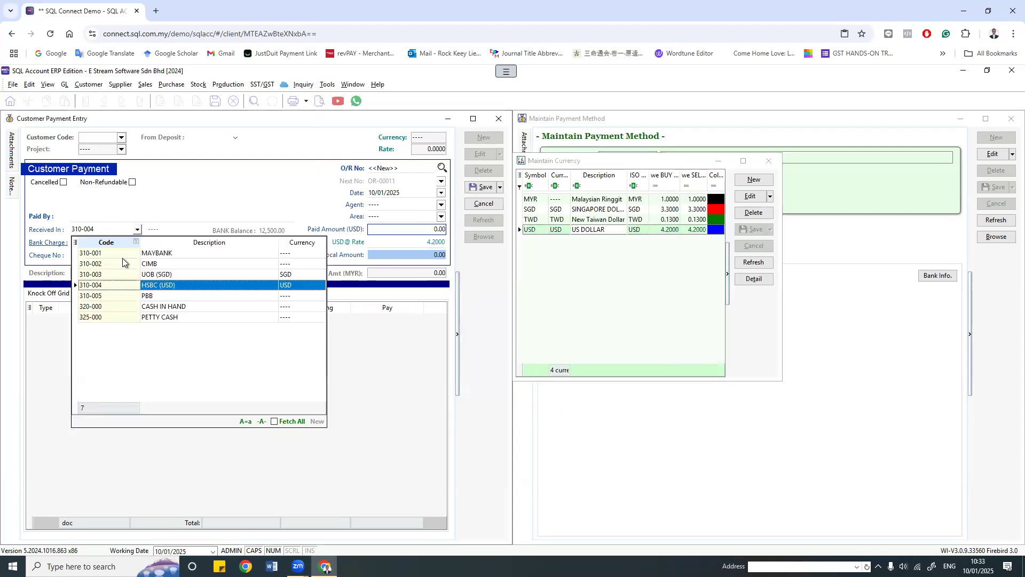
left_click(134, 275)
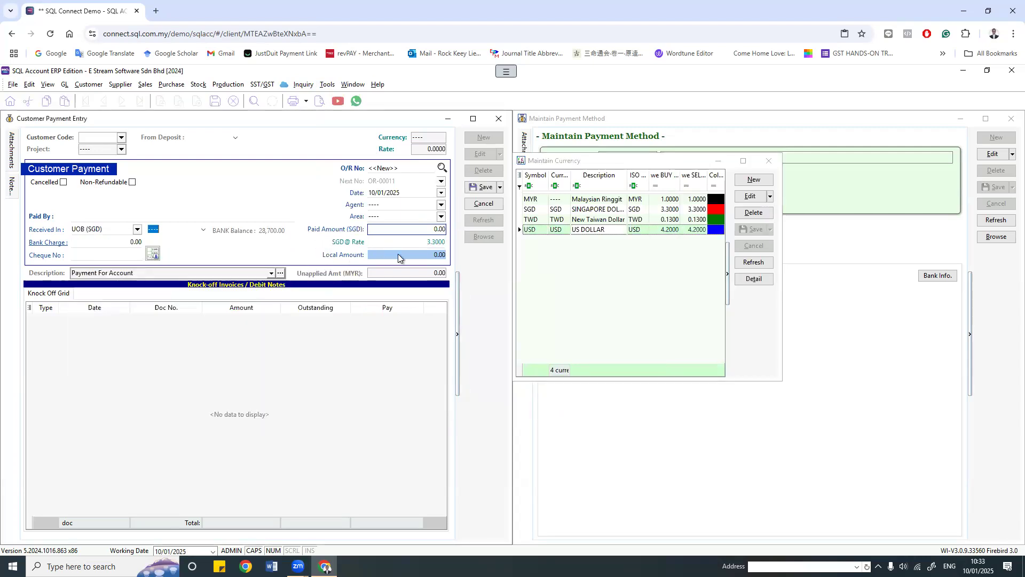
left_click(669, 211)
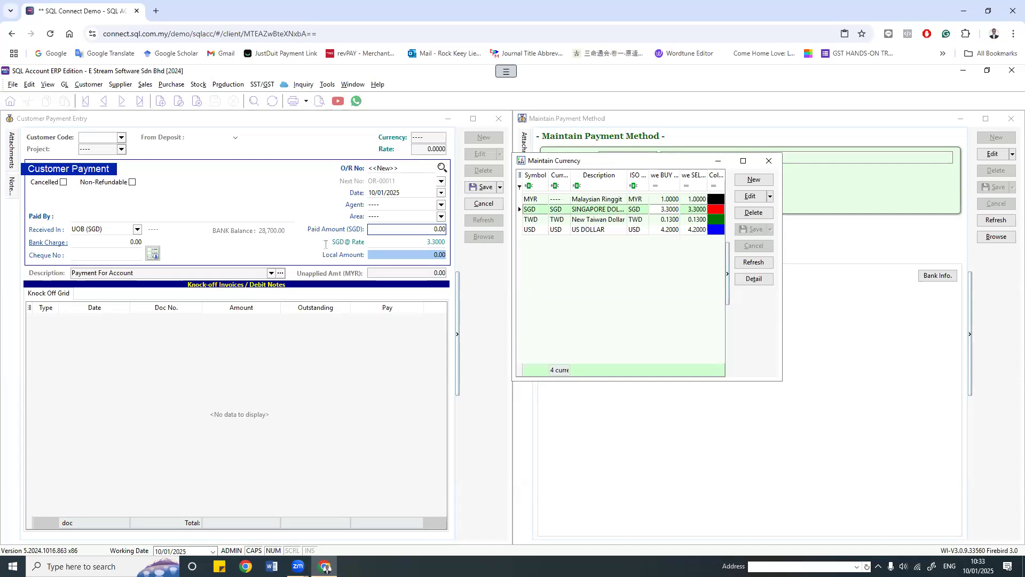
left_click(769, 161)
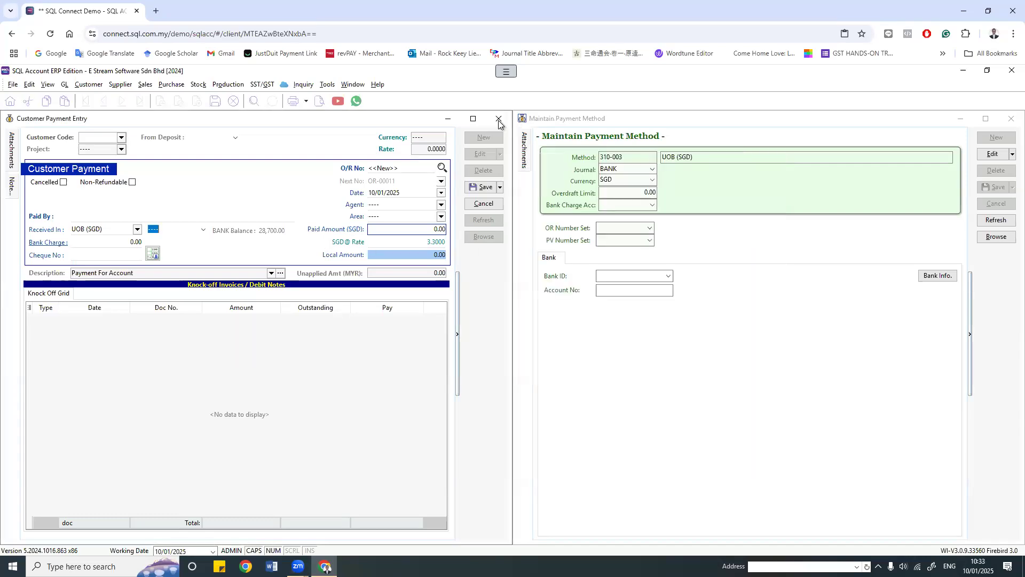
Step: Discard the unsaved customer payment, and close the Maintain Payment Method and Maintain Account windows
left_click(549, 332)
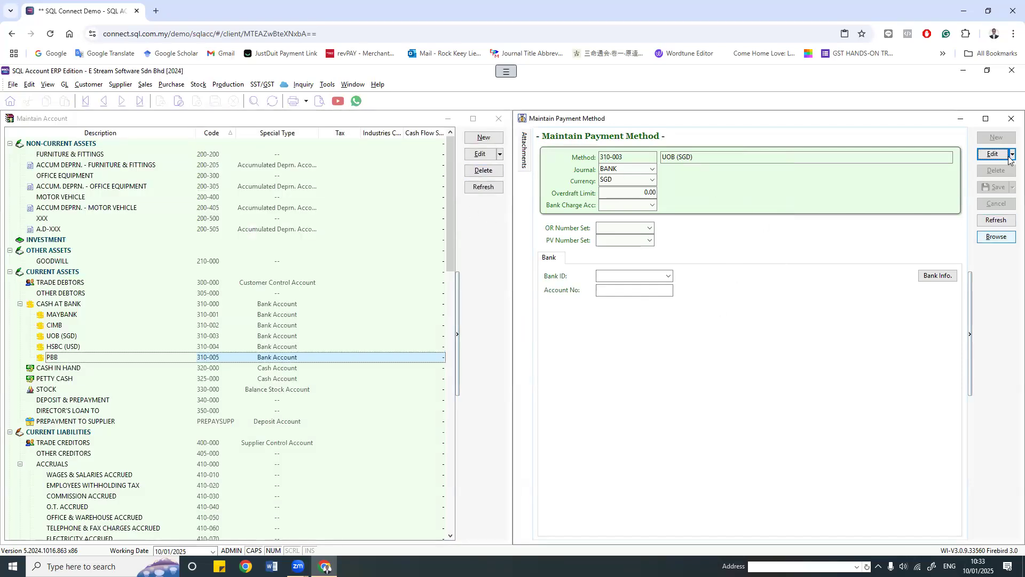
left_click(1011, 119)
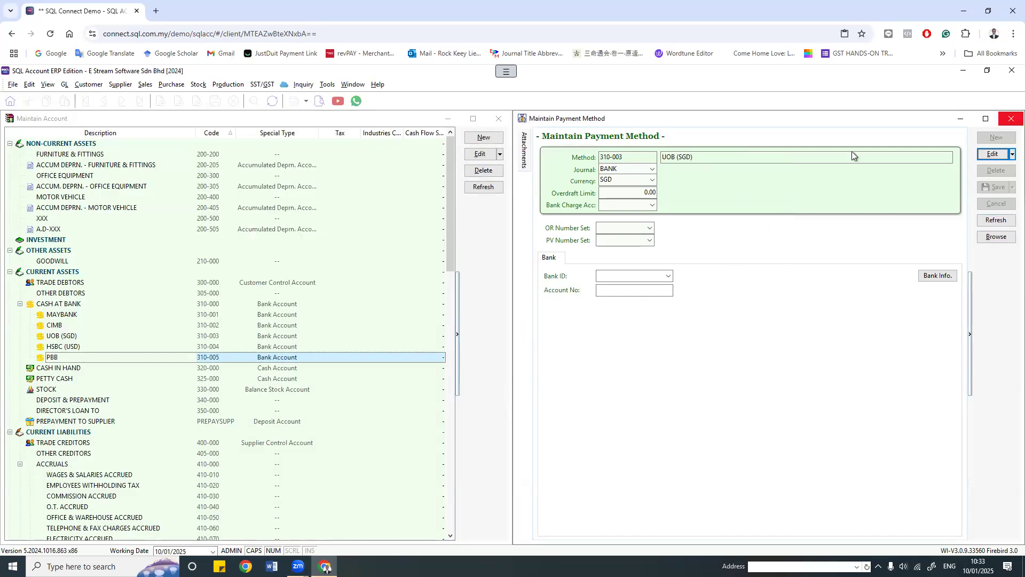
left_click(499, 119)
Step: Open Maintain Project to view the project list, declining the record deletion
left_click(327, 85)
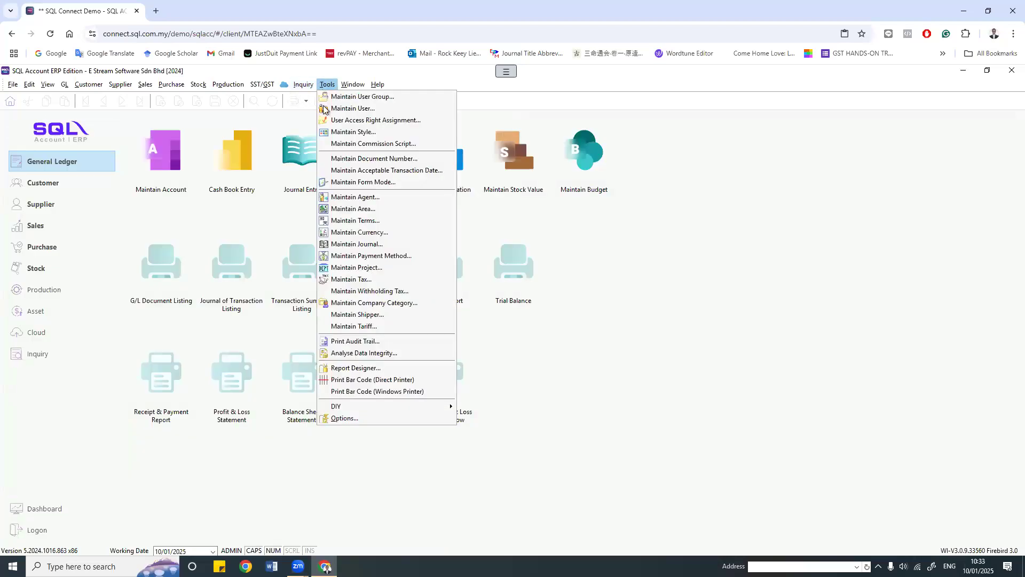
left_click(355, 268)
left_click(355, 268)
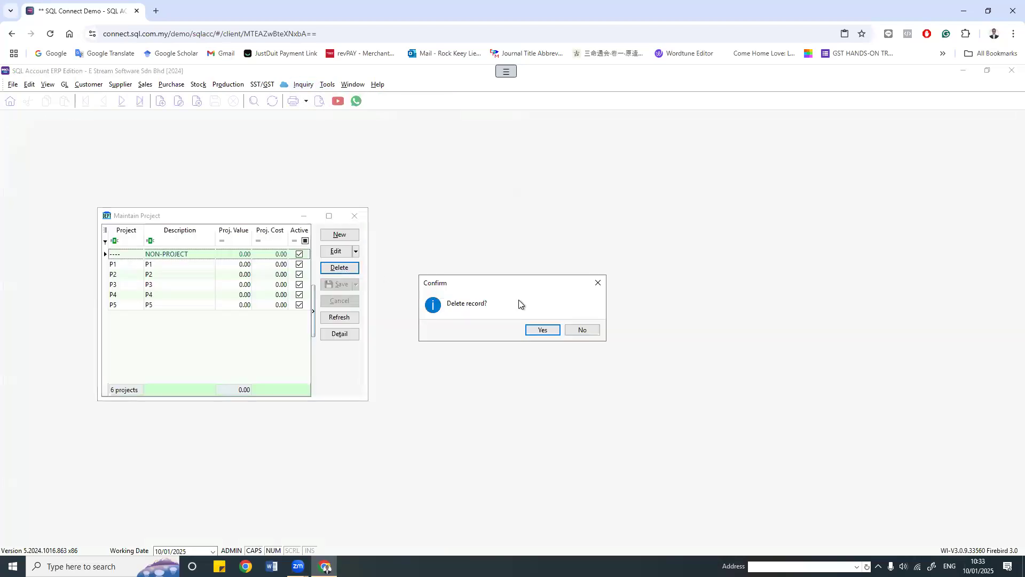
left_click(599, 281)
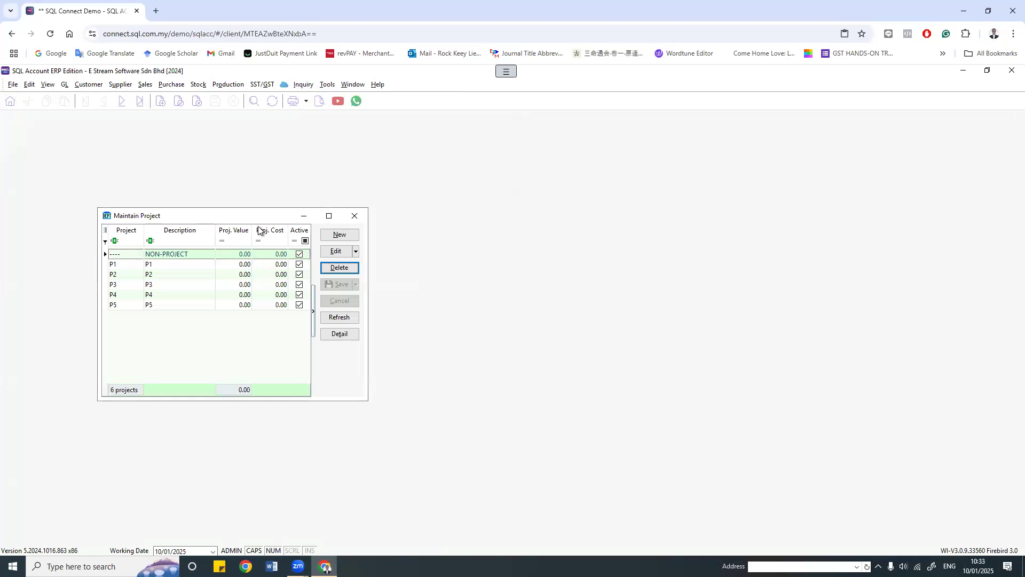
Step: Start a new project record to view its project value and cost fields, and close it without saving
left_click(340, 235)
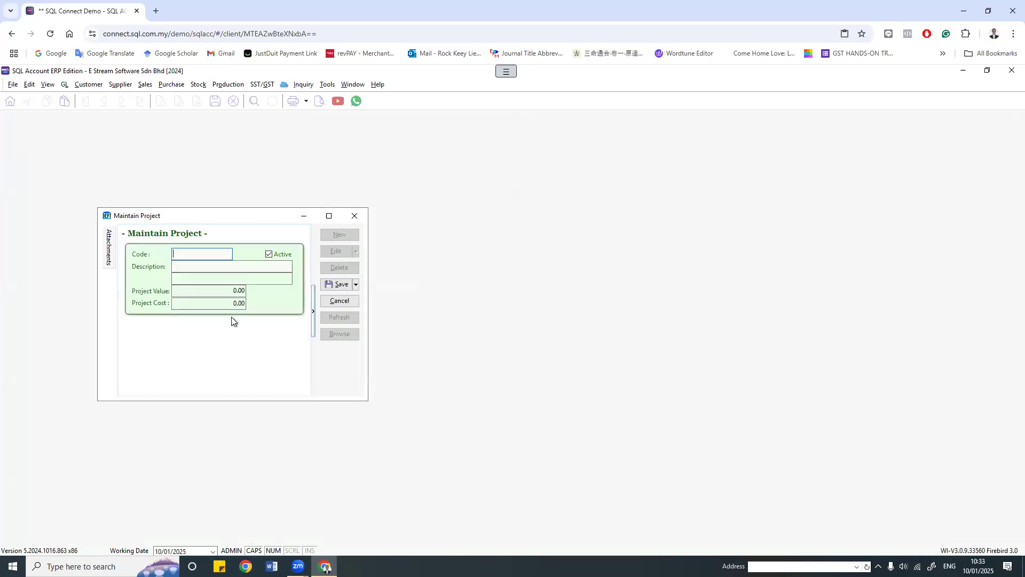
left_click(226, 293)
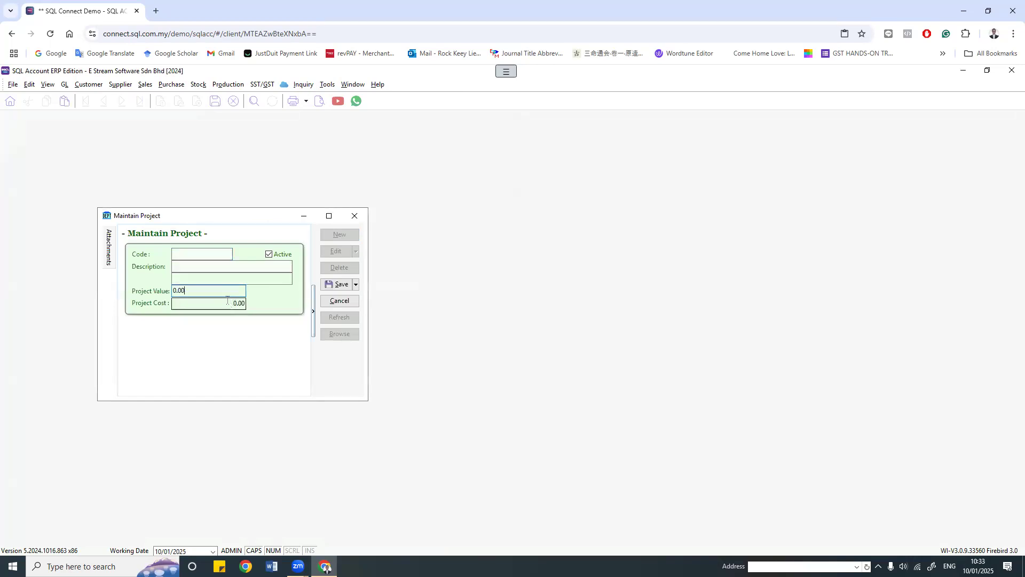
left_click(355, 216)
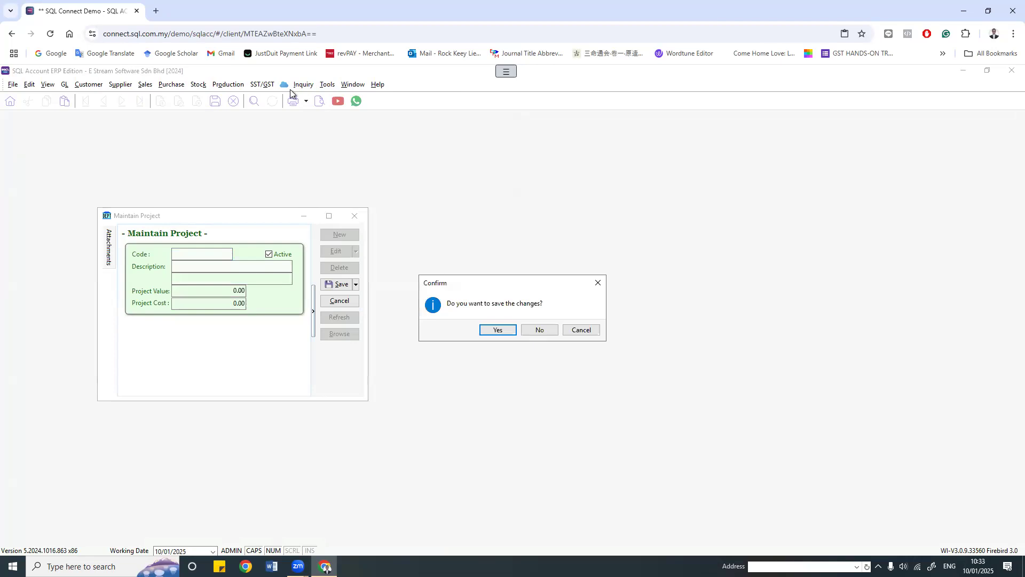
left_click(543, 333)
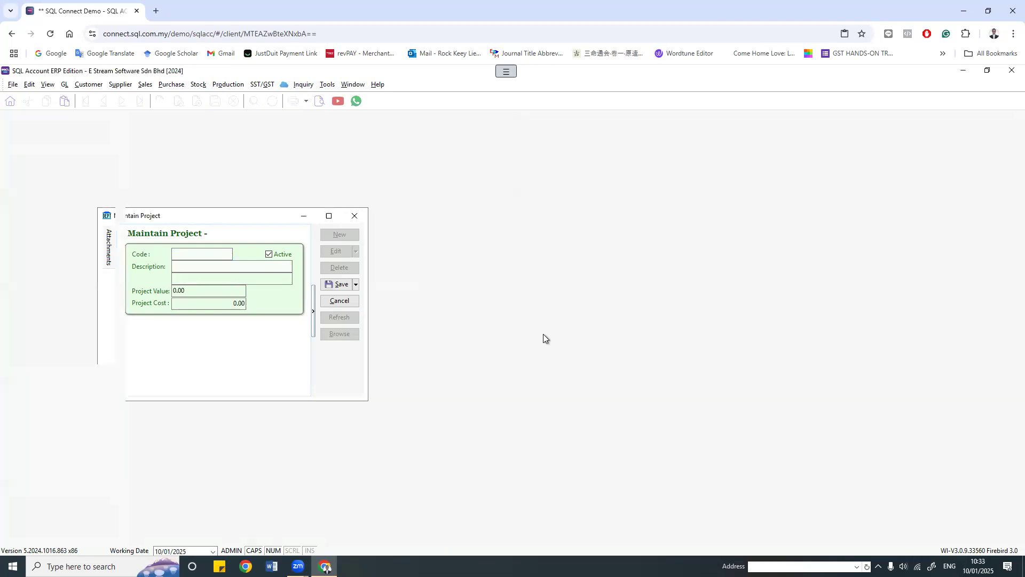
Step: Open Maintain Tax, review the list of general tax codes and close it
left_click(324, 85)
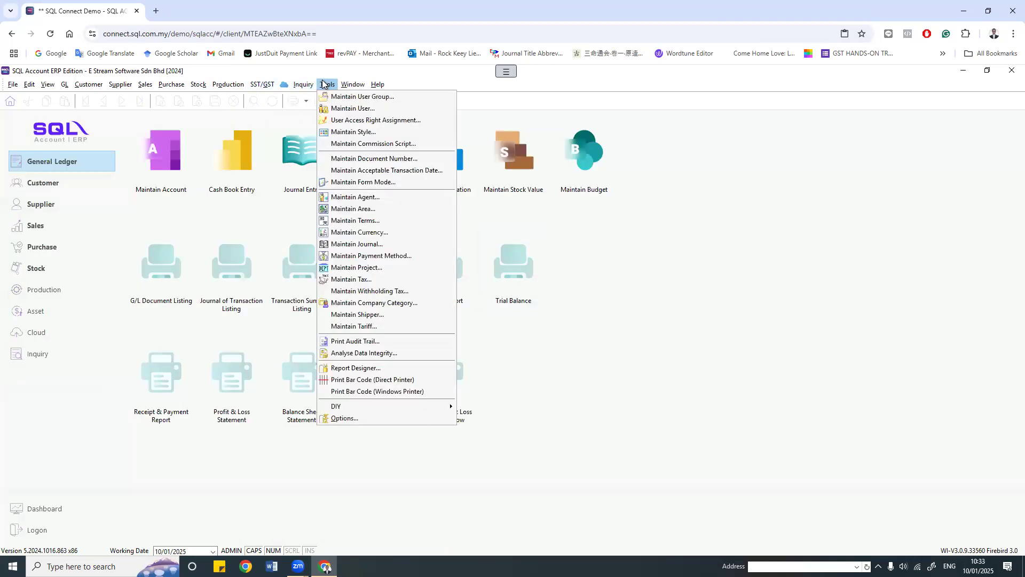
left_click(364, 279)
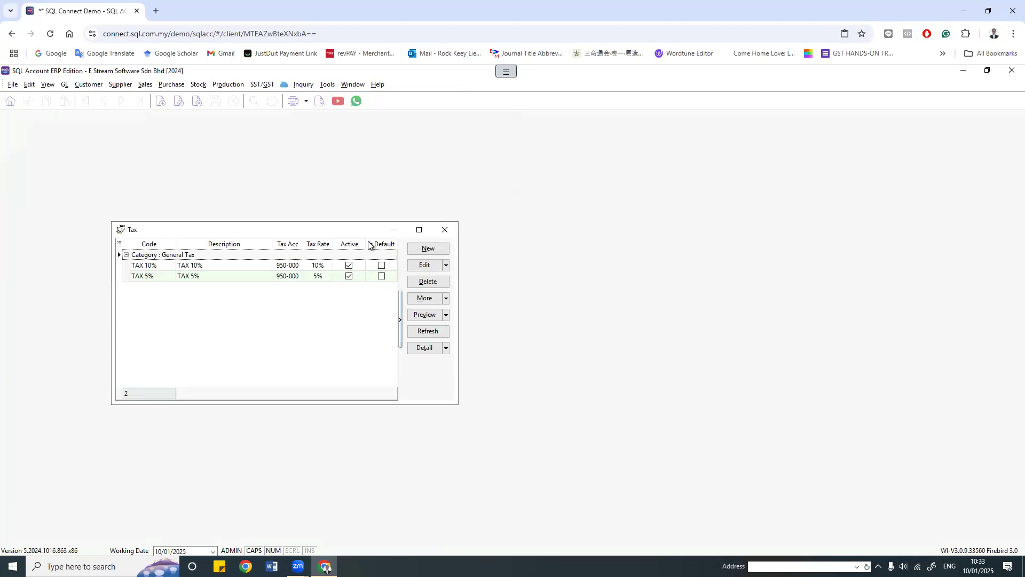
left_click(445, 230)
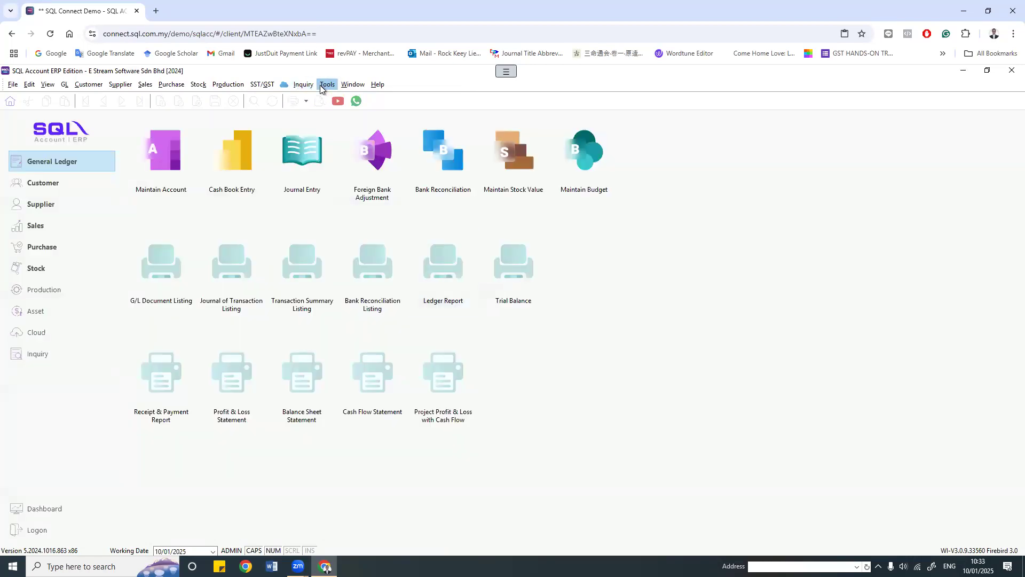
Step: Open Maintain Company Category and view the default company category's details
left_click(327, 84)
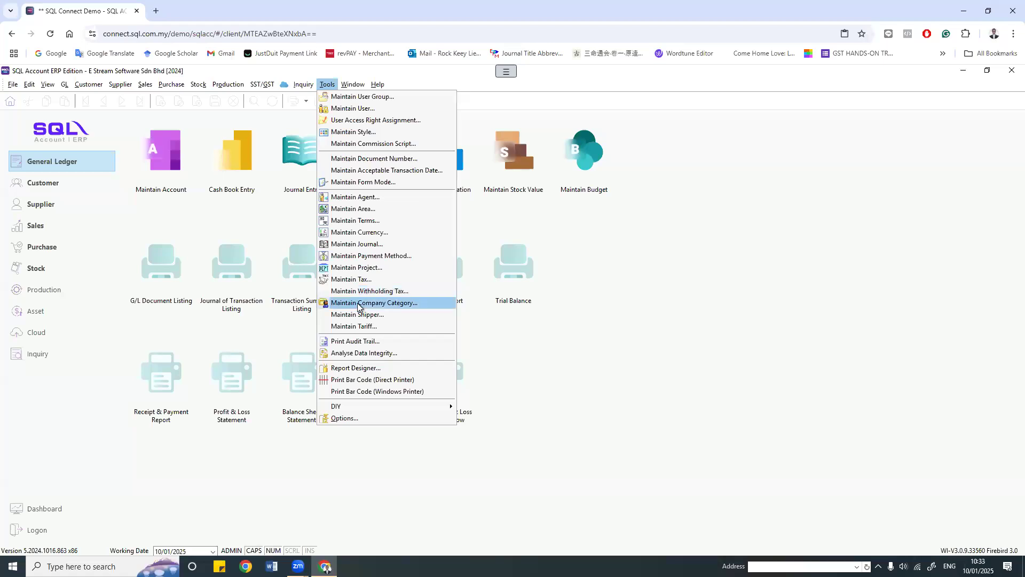
left_click(357, 303)
double_click(242, 281)
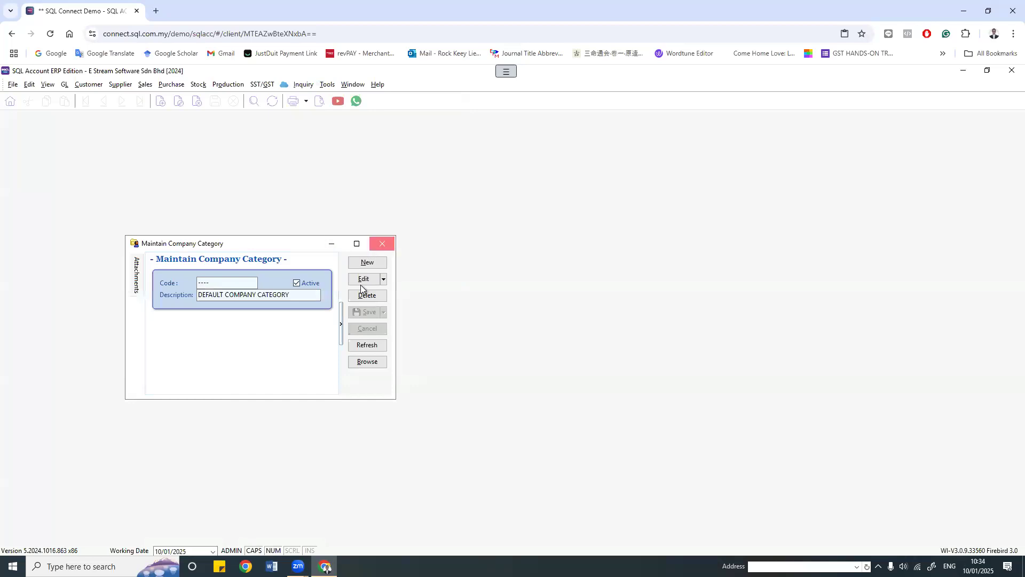
Step: Open Maintain Shipper, view the fields of a new shipper record and close it without saving
left_click(383, 244)
left_click(328, 84)
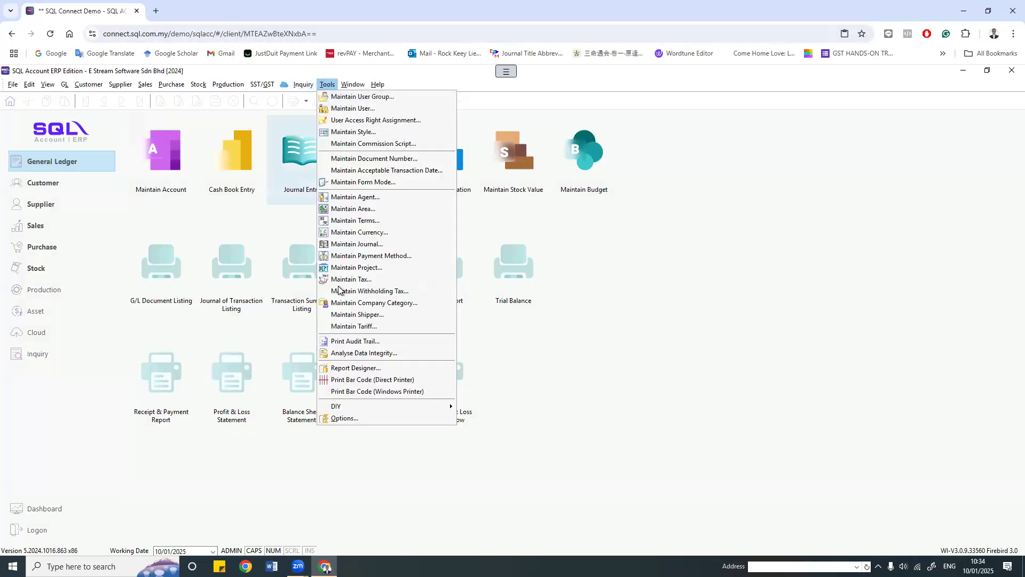
left_click(351, 315)
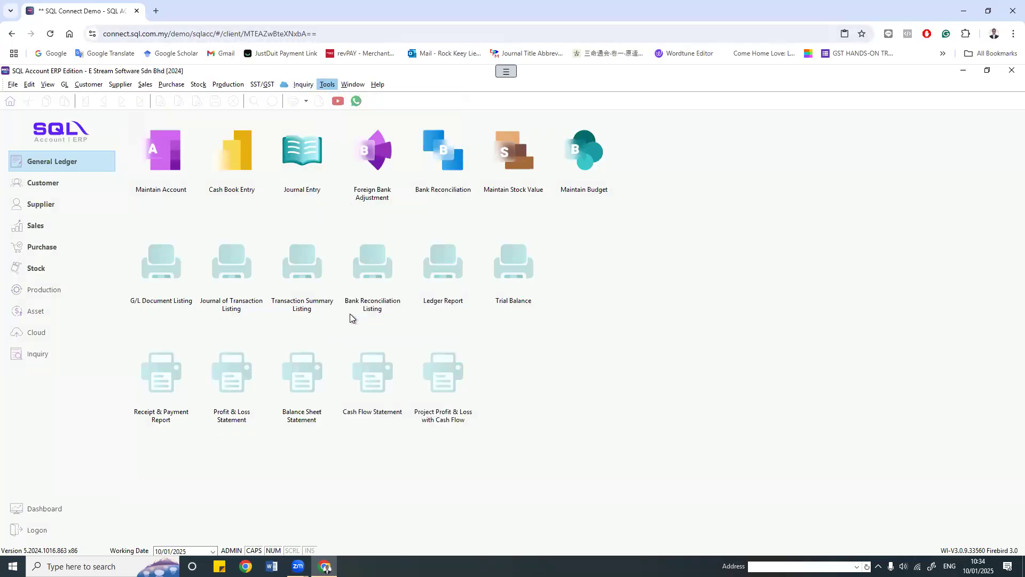
left_click(453, 276)
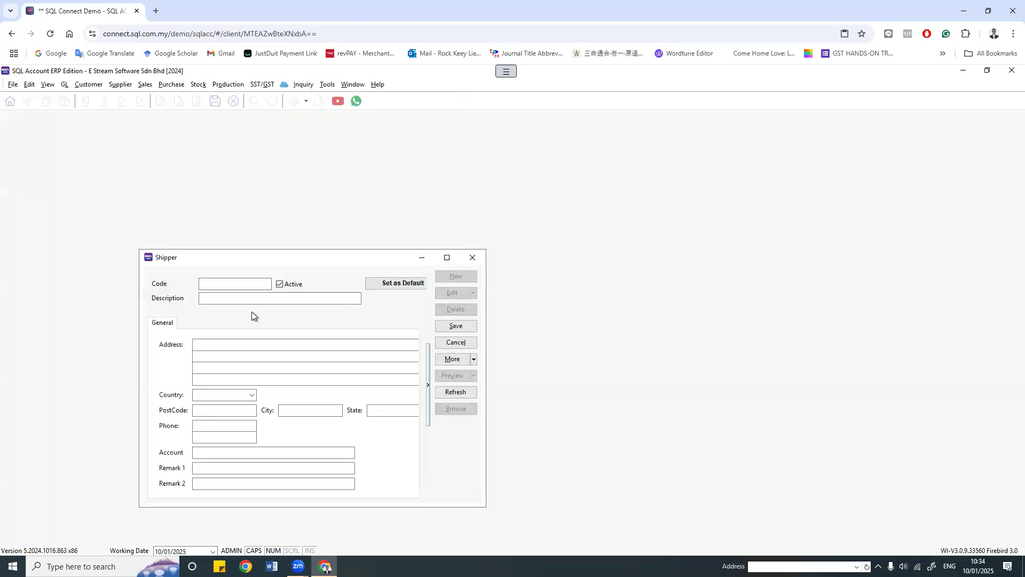
left_click(473, 258)
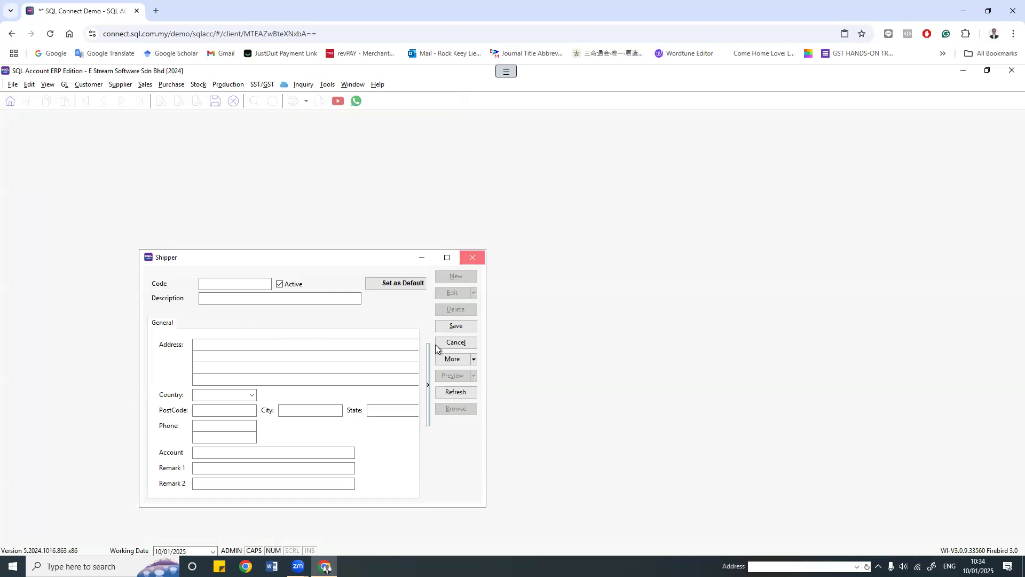
Step: Open Maintain Tariff, view a new tariff record with its tariff code example and close it without saving
left_click(327, 85)
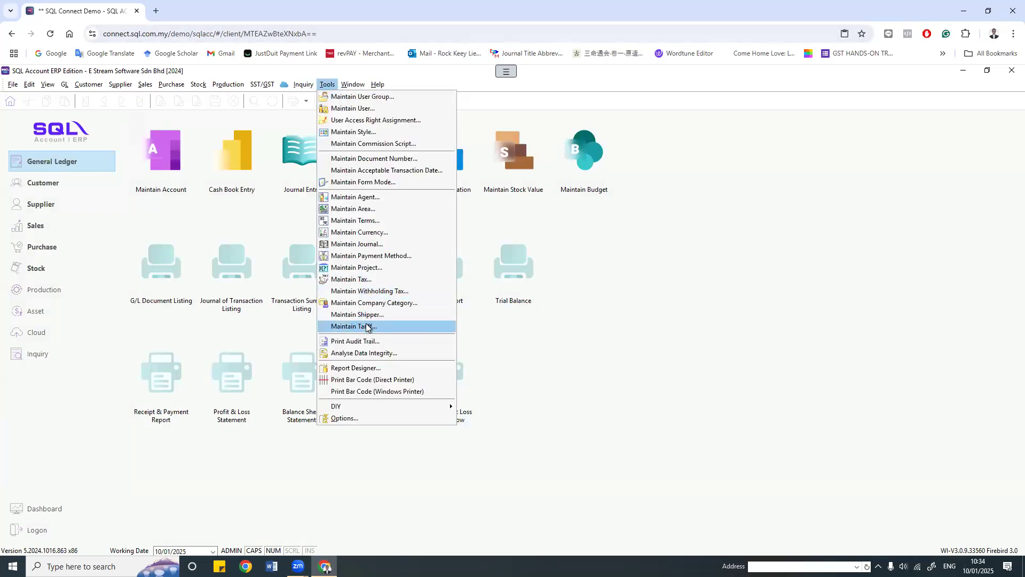
left_click(367, 327)
left_click(319, 139)
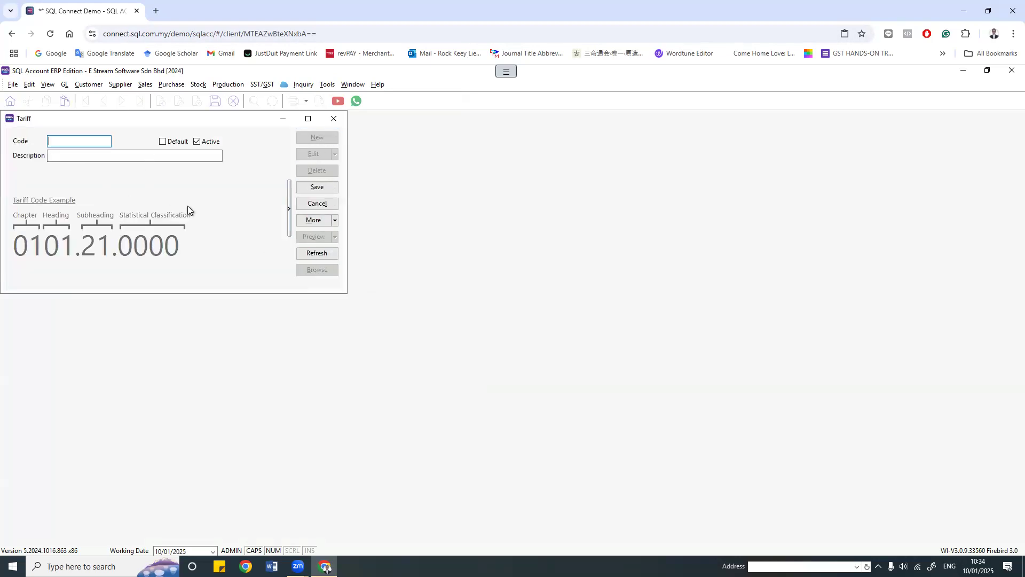
left_click(334, 118)
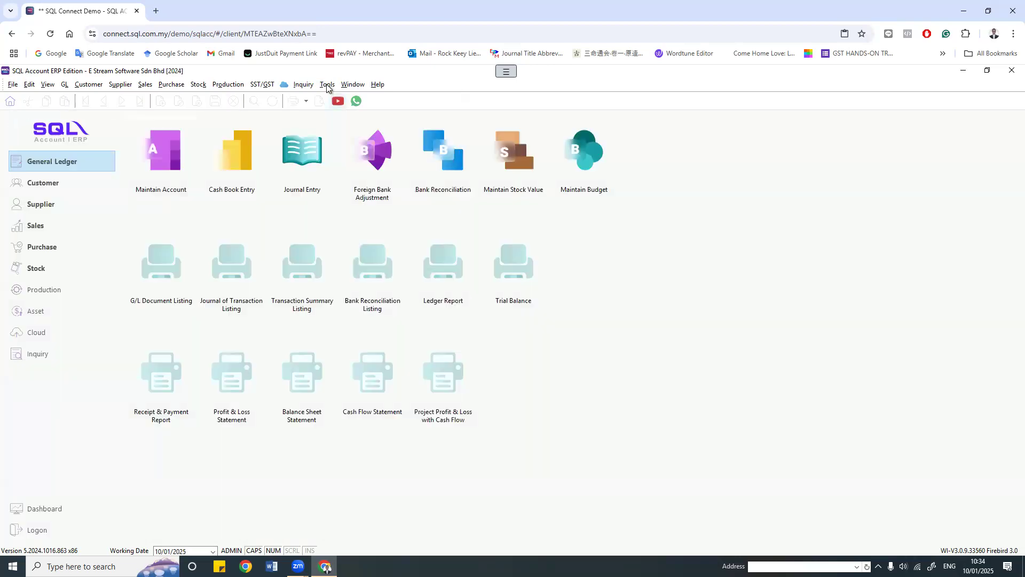
left_click(327, 86)
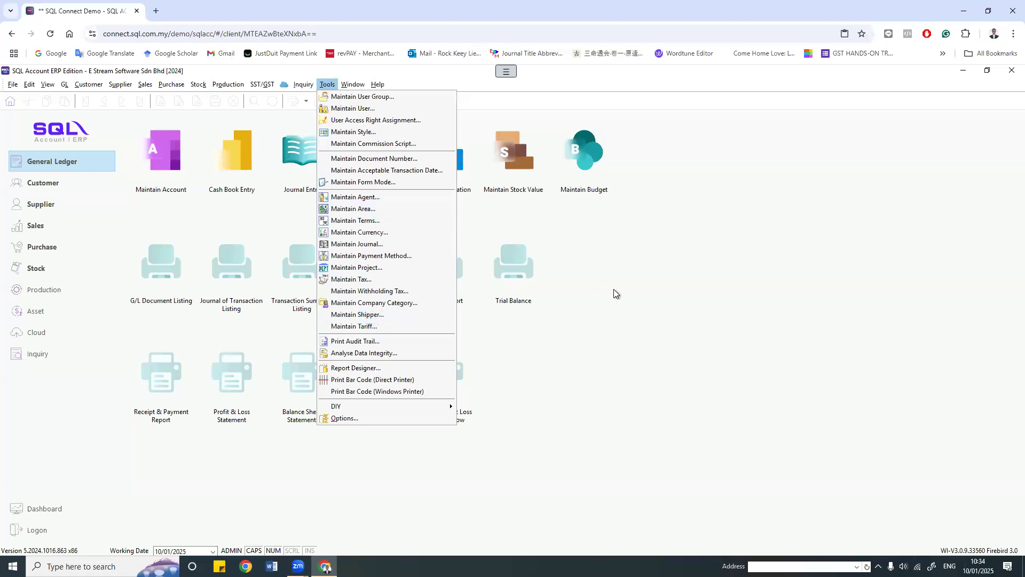
left_click(65, 85)
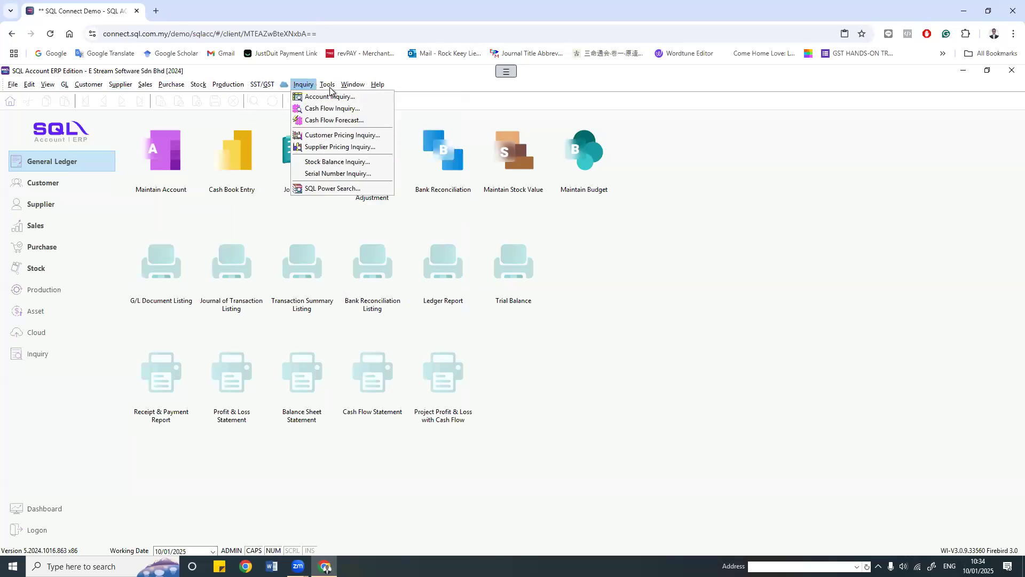
mouse_move(330, 88)
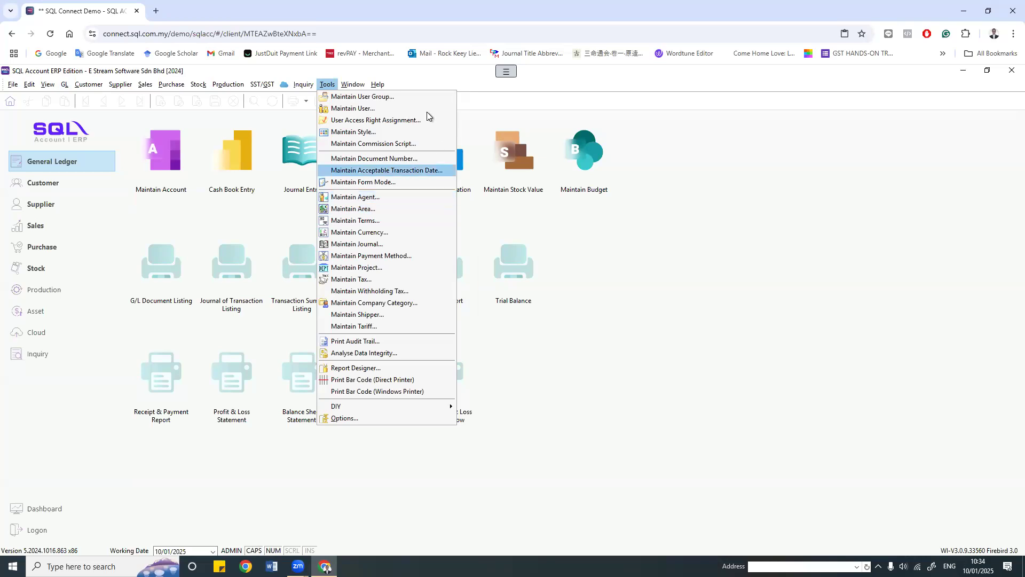
left_click(640, 245)
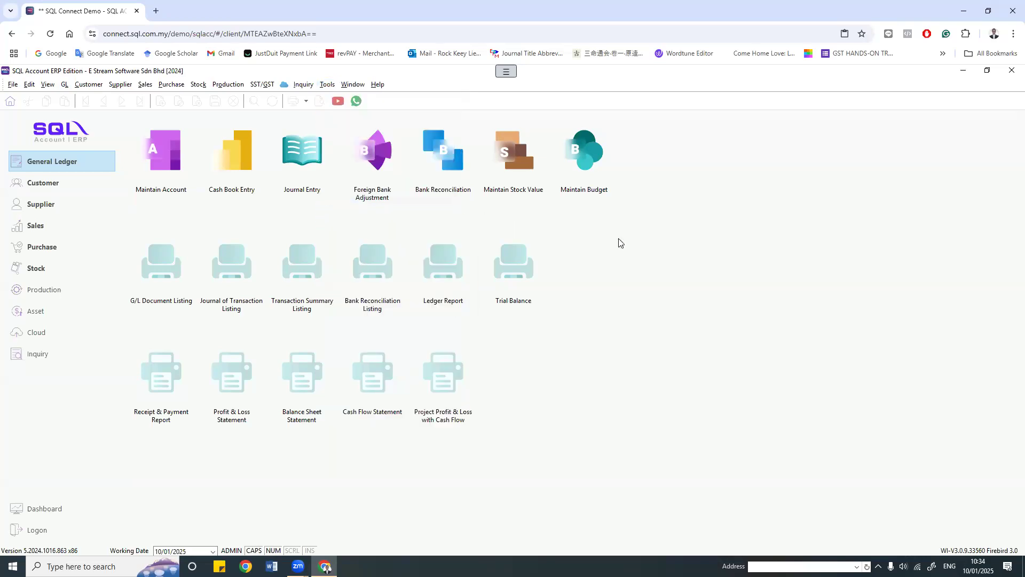
left_click(327, 84)
left_click(652, 274)
Step: Open Maintain Customer, start a new customer record and show its tax details
left_click(88, 85)
left_click(105, 99)
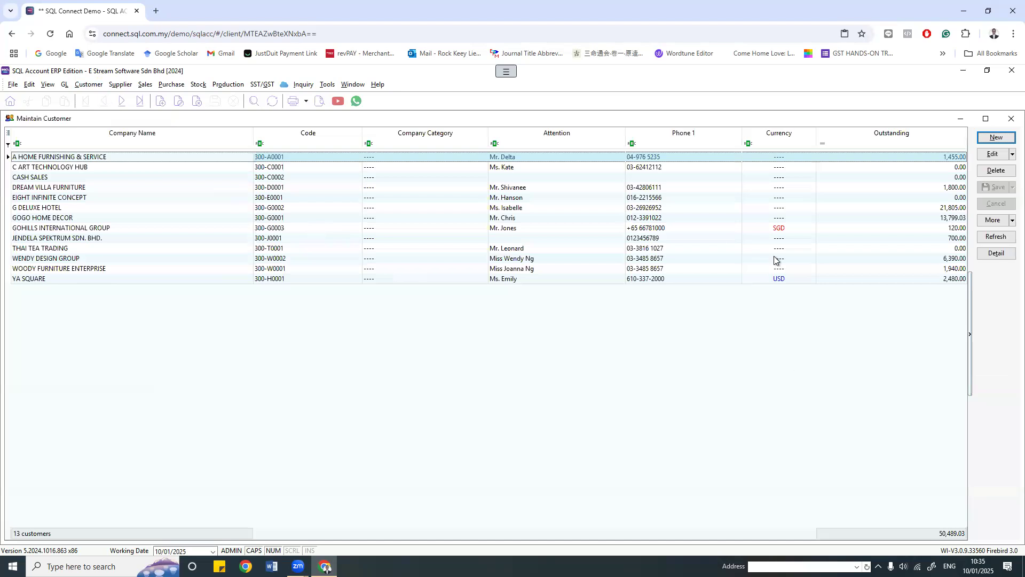
left_click(998, 138)
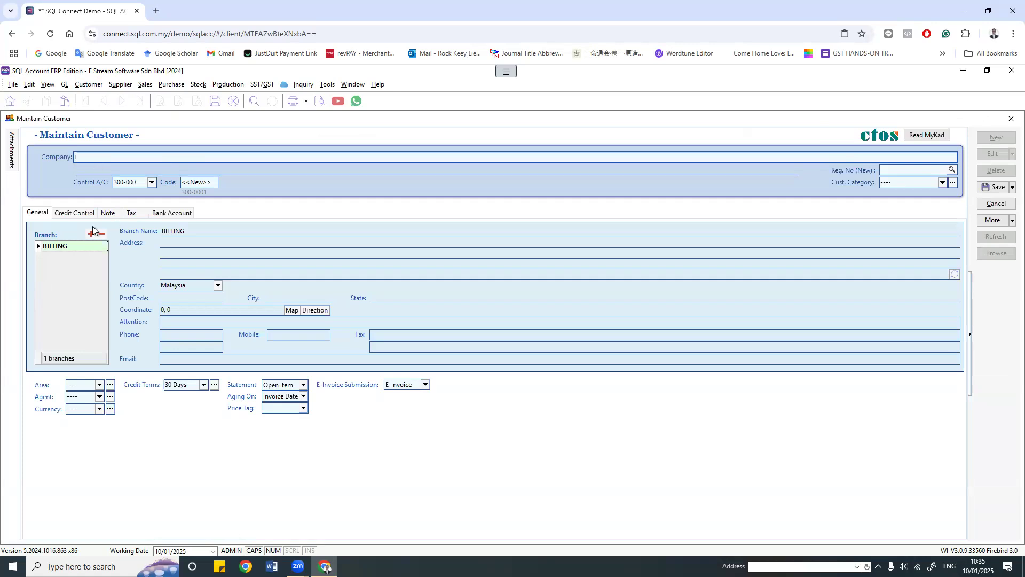
left_click(136, 213)
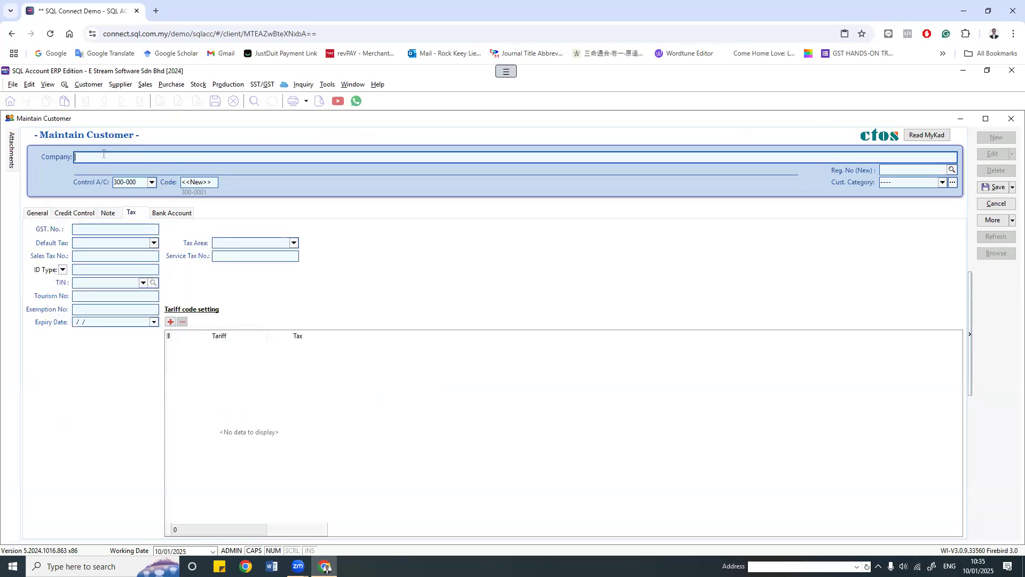
Step: Enter AIRASIA as the new customer's company name
type("a")
key("BackSpace")
type("AIRAI")
key("BackSpace")
type("SOA")
key("BackSpace")
key("BackSpace")
type("IA")
Step: Look up the business registration number, choose AIRASIA SEA SDN. BHD. from the matches and accept replacing the company name
left_click(953, 171)
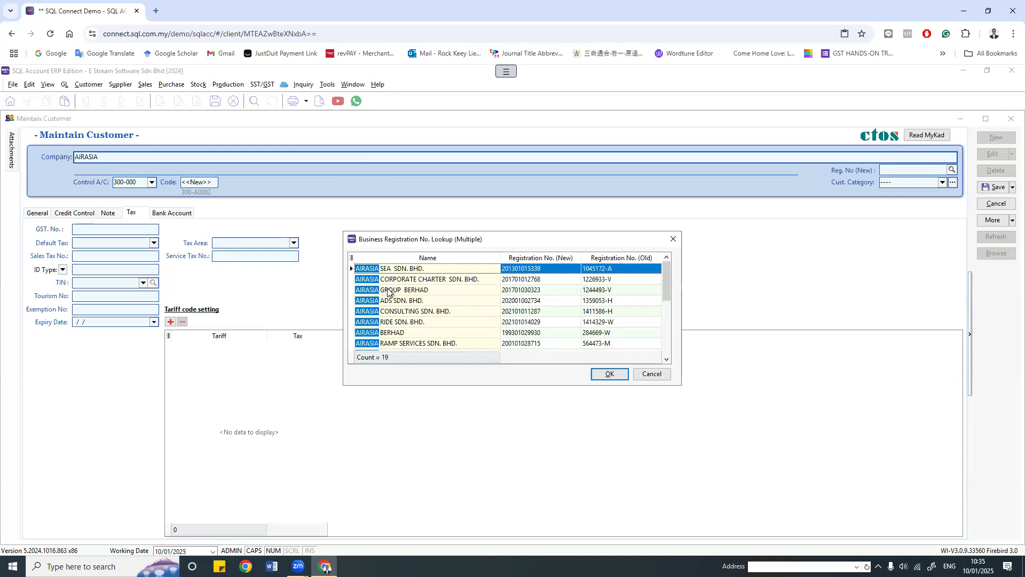
scroll(448, 300, "down", 4)
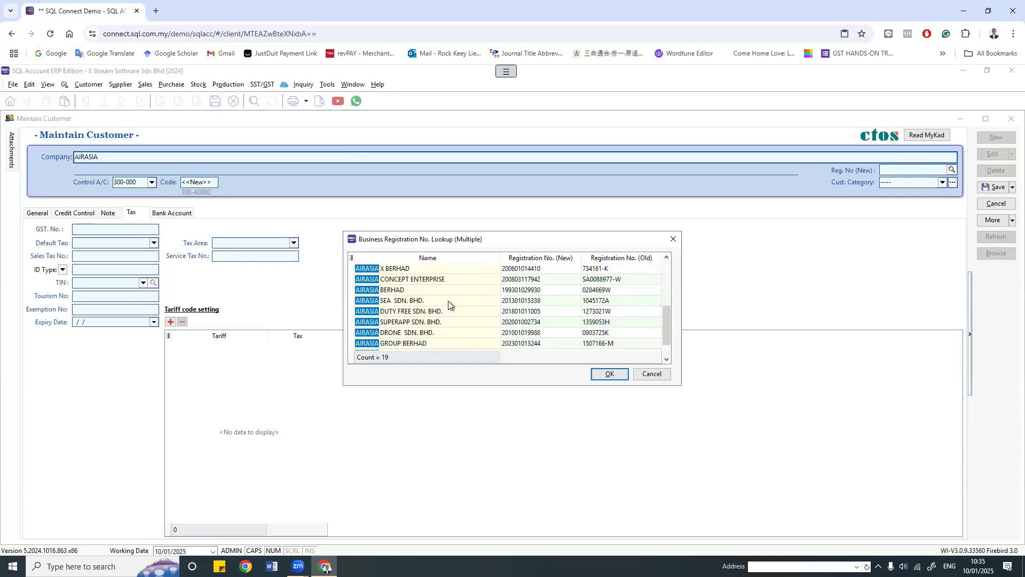
scroll(448, 301, "up", 5)
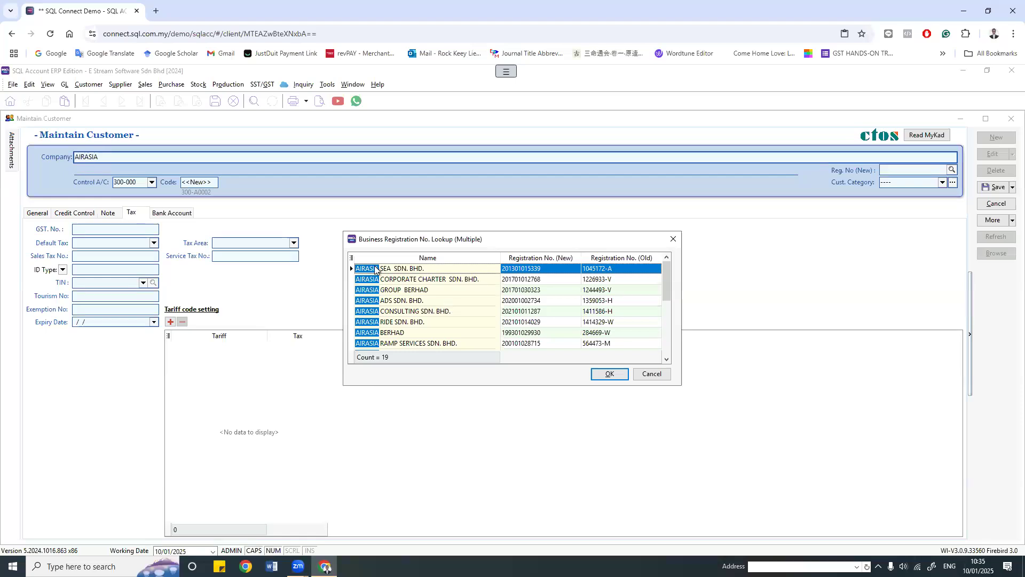
left_click(609, 374)
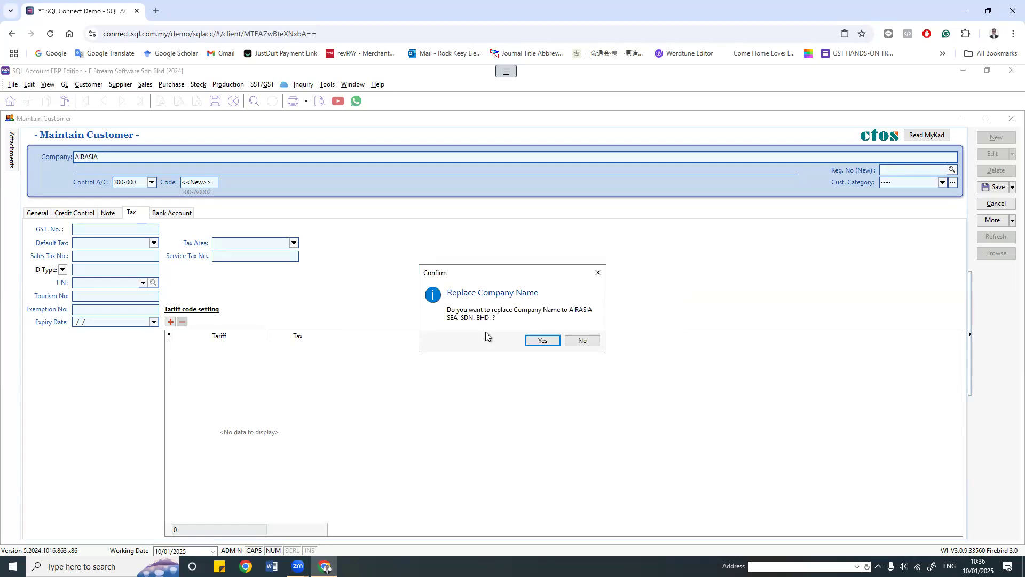
left_click(530, 340)
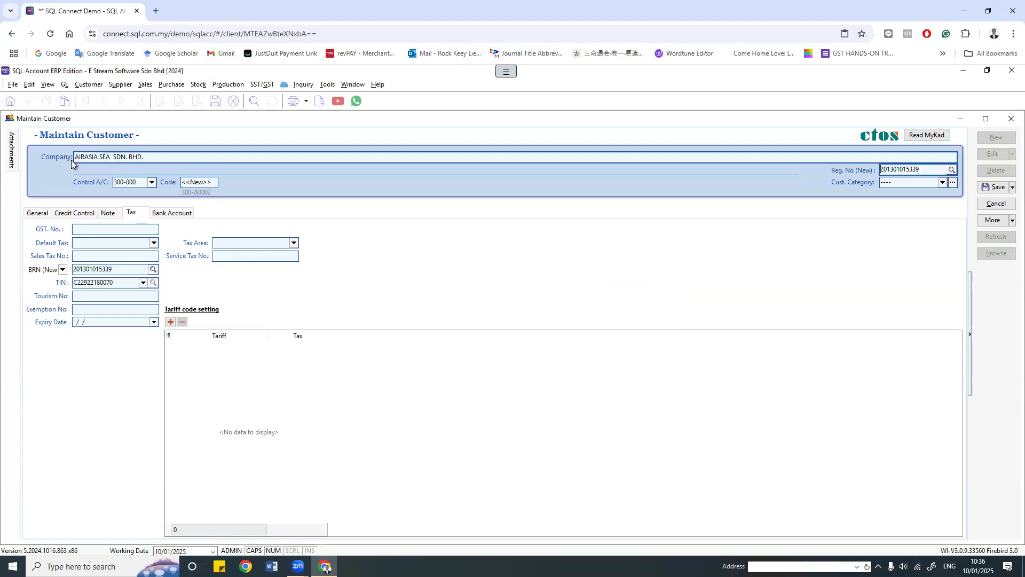
Step: Examine the customer's company name, business registration number and TIN filled in by the lookup
left_click(73, 158)
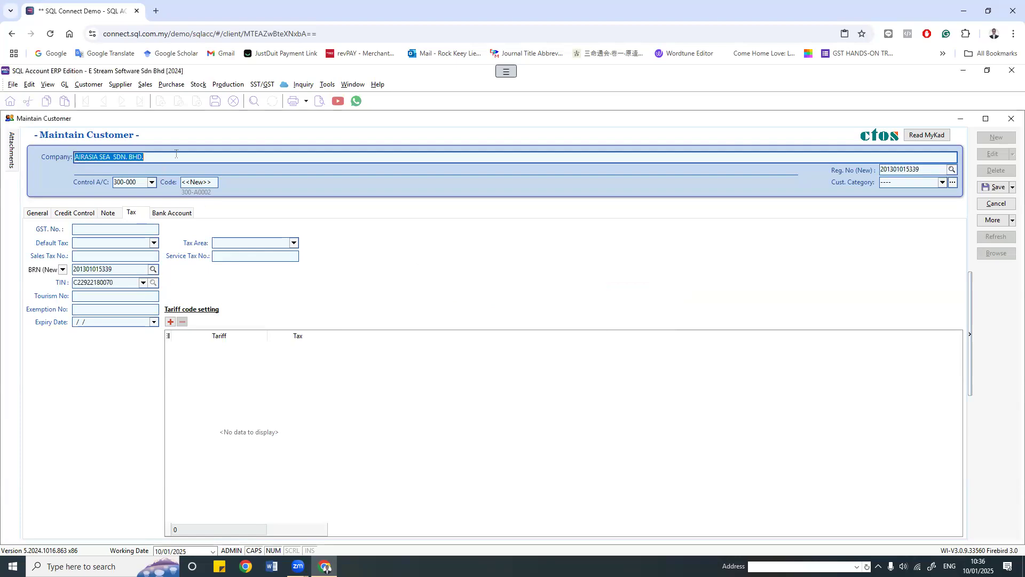
left_click(176, 154)
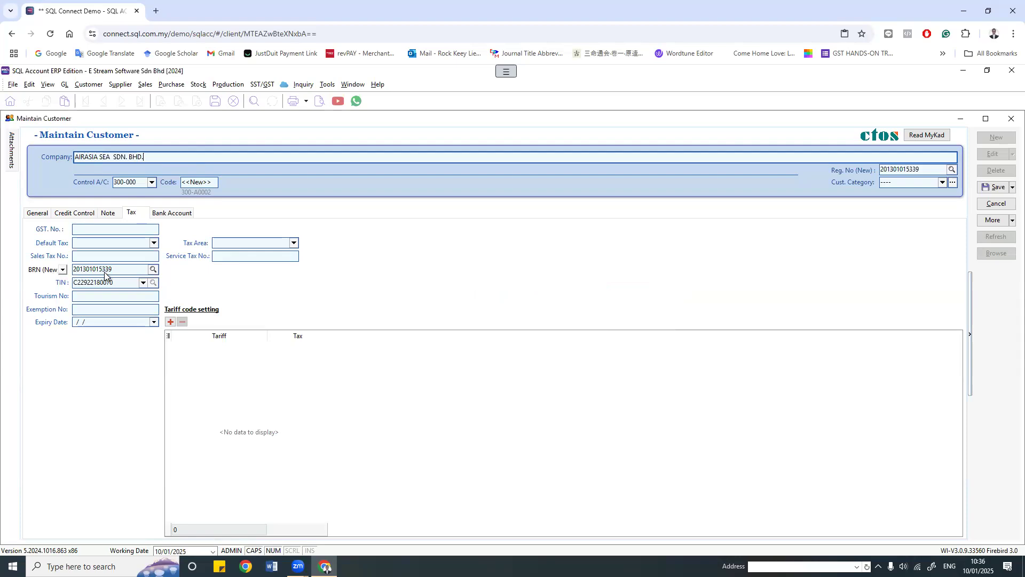
left_click_drag(117, 269, 53, 274)
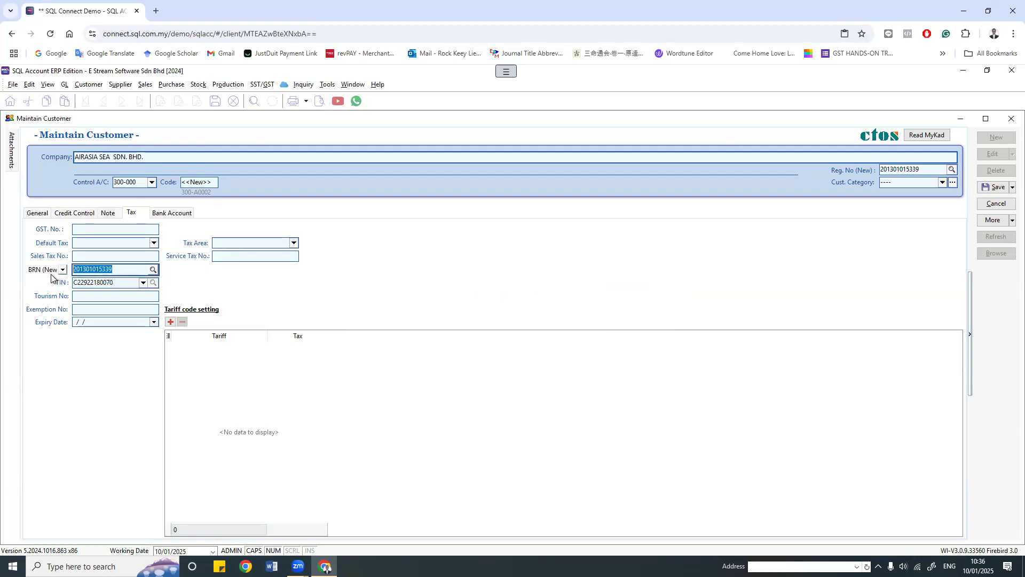
left_click_drag(125, 283, 39, 286)
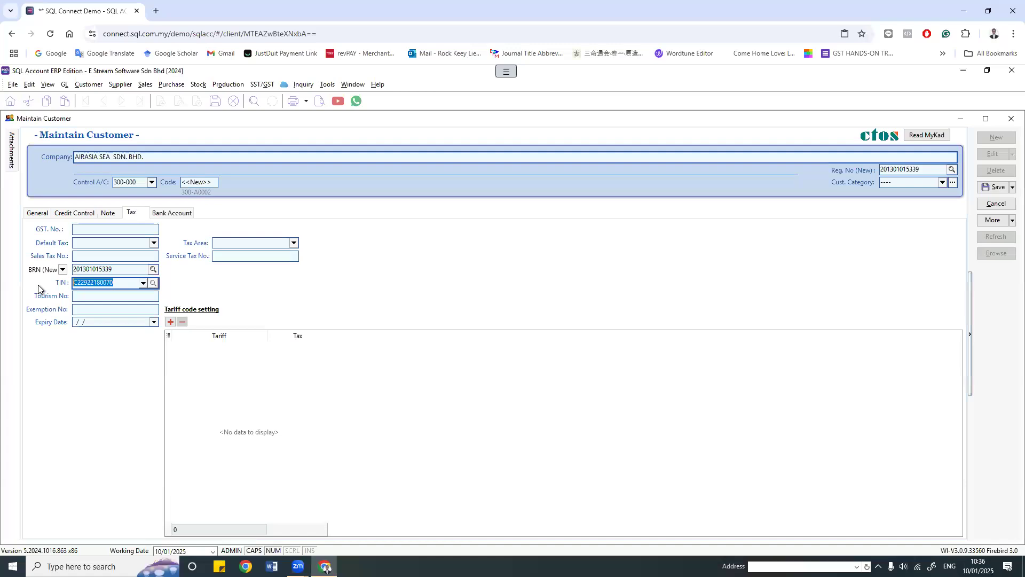
left_click_drag(115, 270, 17, 272)
left_click_drag(119, 284, 12, 289)
Step: Review the billing branch's address, country, postcode, city, state, attention, phone and email fields in the customer's general details
left_click(37, 213)
left_click(180, 243)
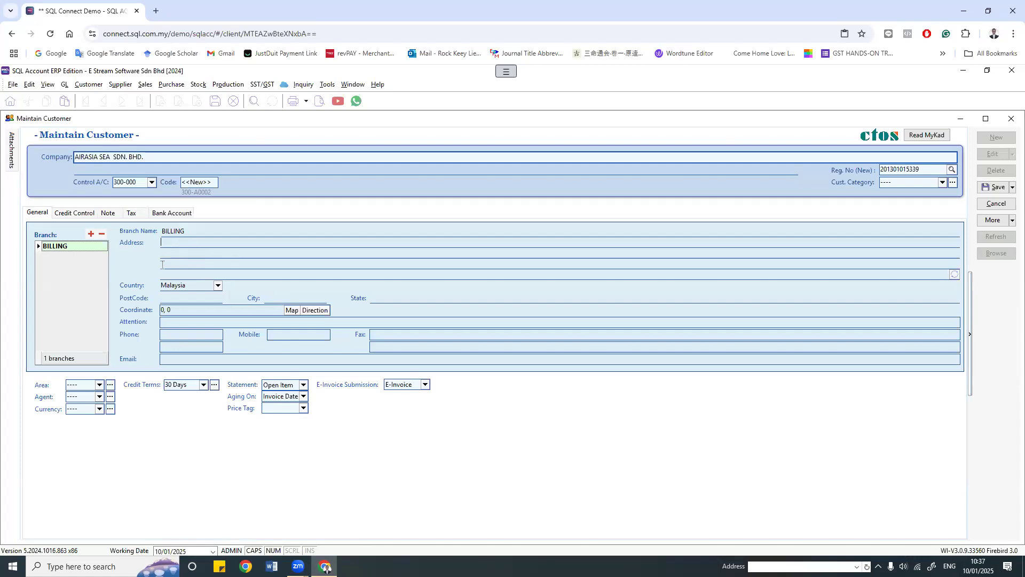
left_click(219, 287)
left_click(219, 288)
left_click(189, 298)
left_click(280, 298)
left_click(431, 299)
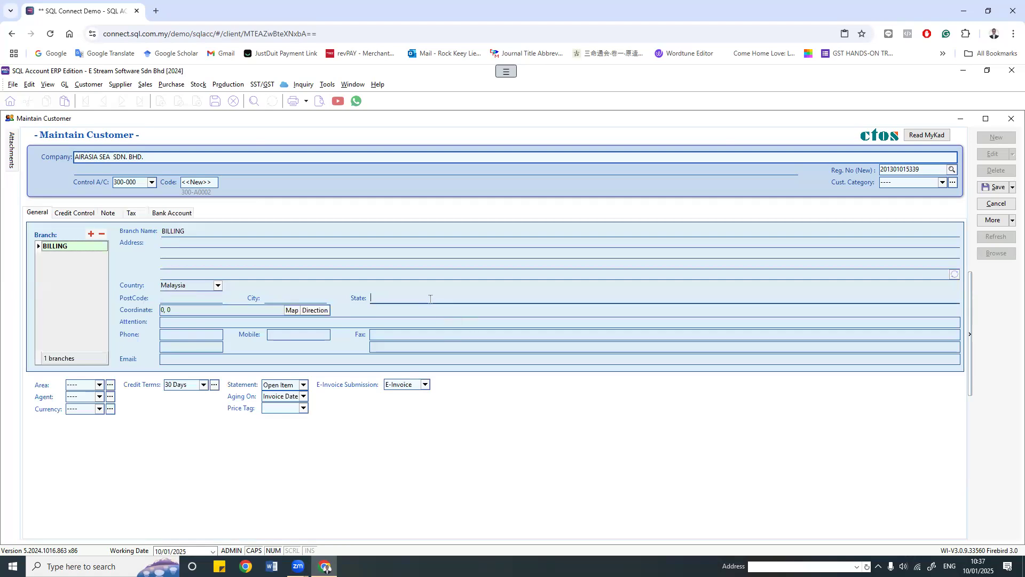
left_click(195, 323)
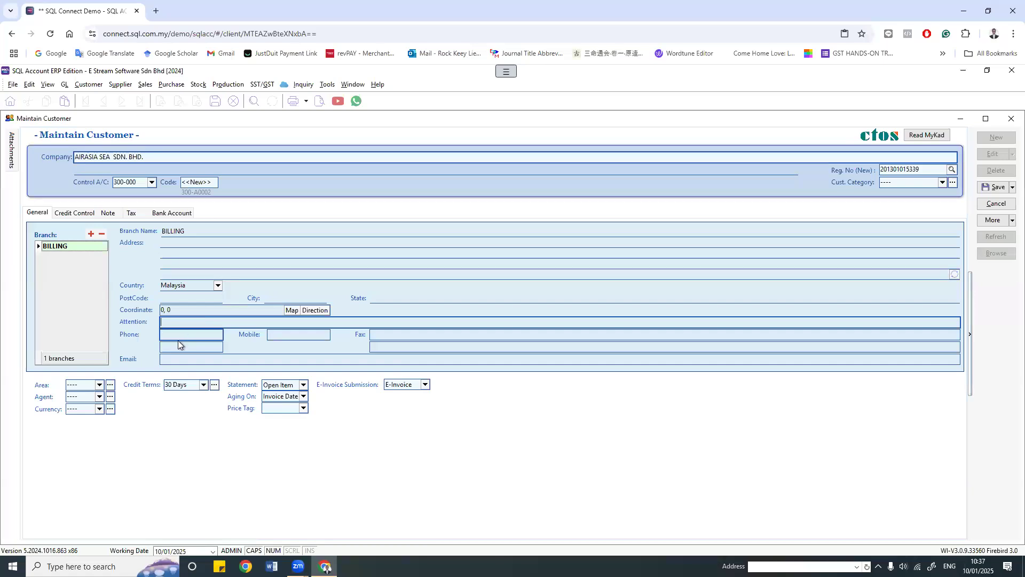
left_click(188, 336)
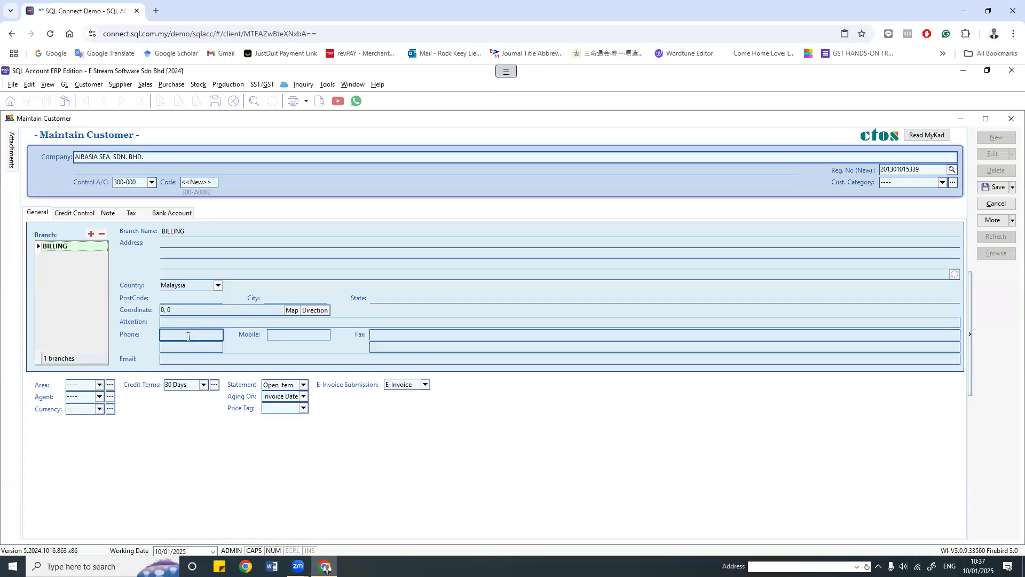
left_click(177, 360)
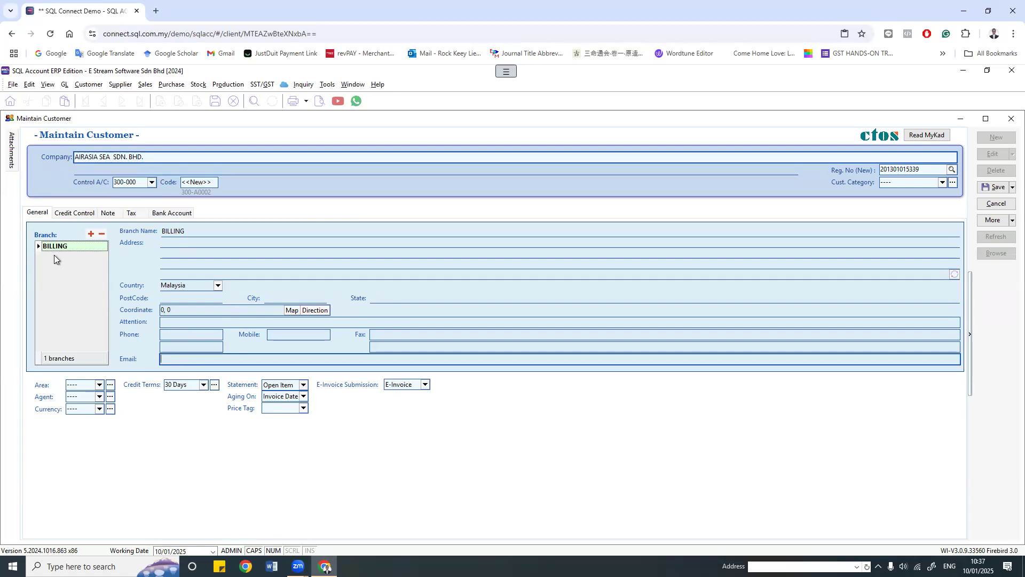
Step: Rename the BILLING branch as SUNGAI ARA and fill in a two-line placeholder address
left_click_drag(189, 231, 139, 229)
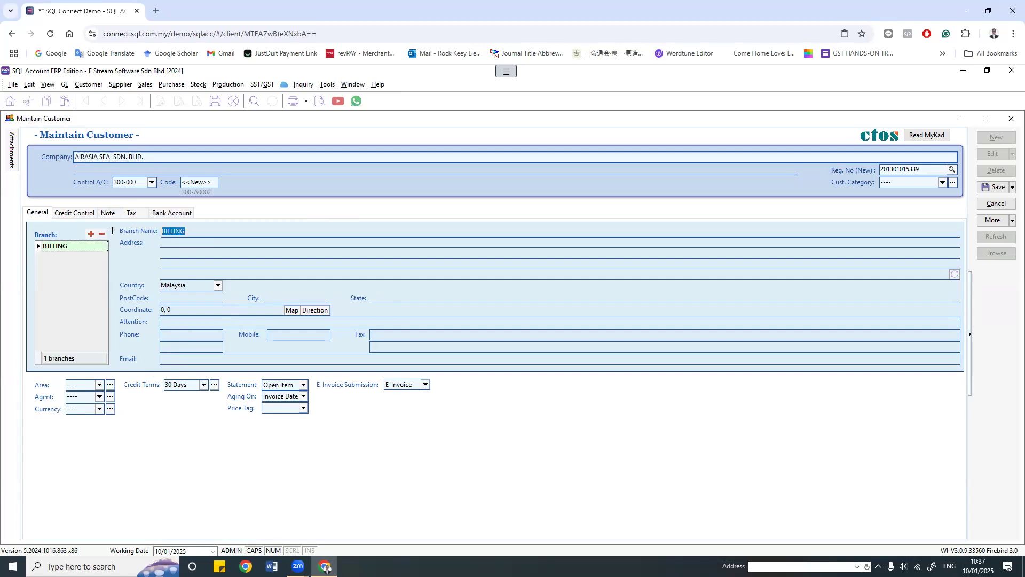
key("BackSpace")
type("SUNGAI ARA")
left_click(196, 242)
type("GSDABJKGLASBG")
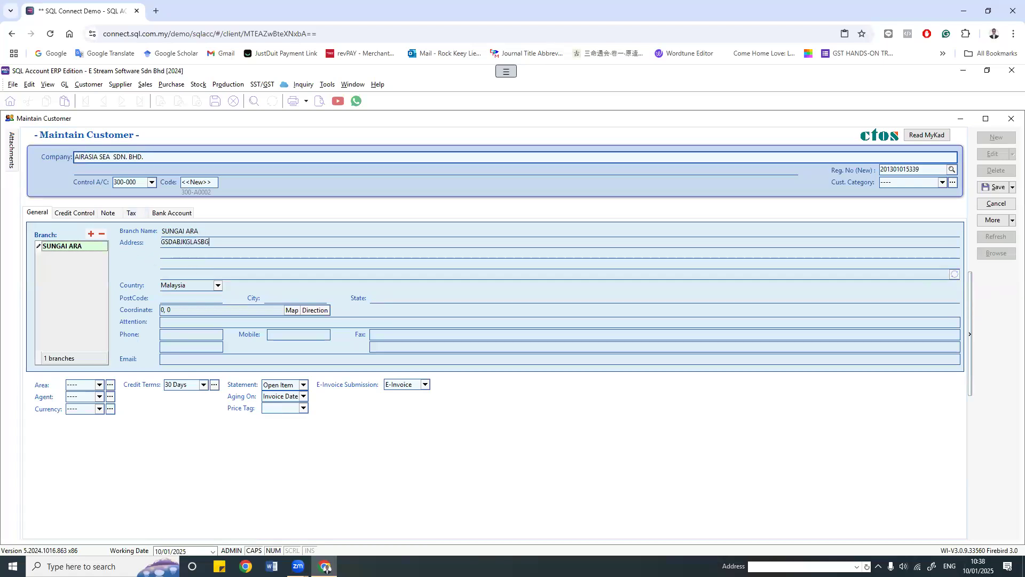
key("Return")
type("GDFSGDSFG")
left_click(79, 265)
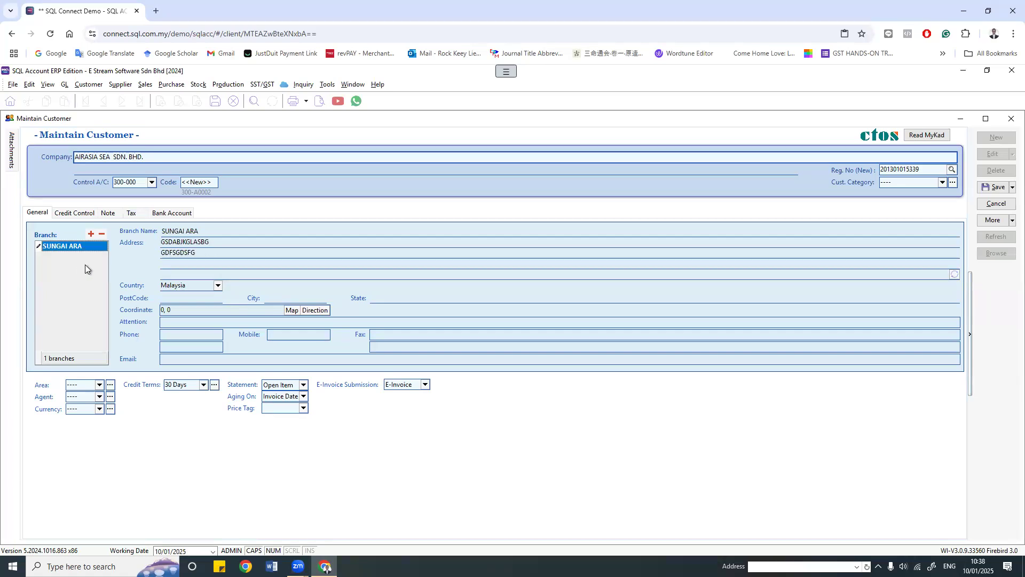
left_click(89, 234)
left_click(90, 235)
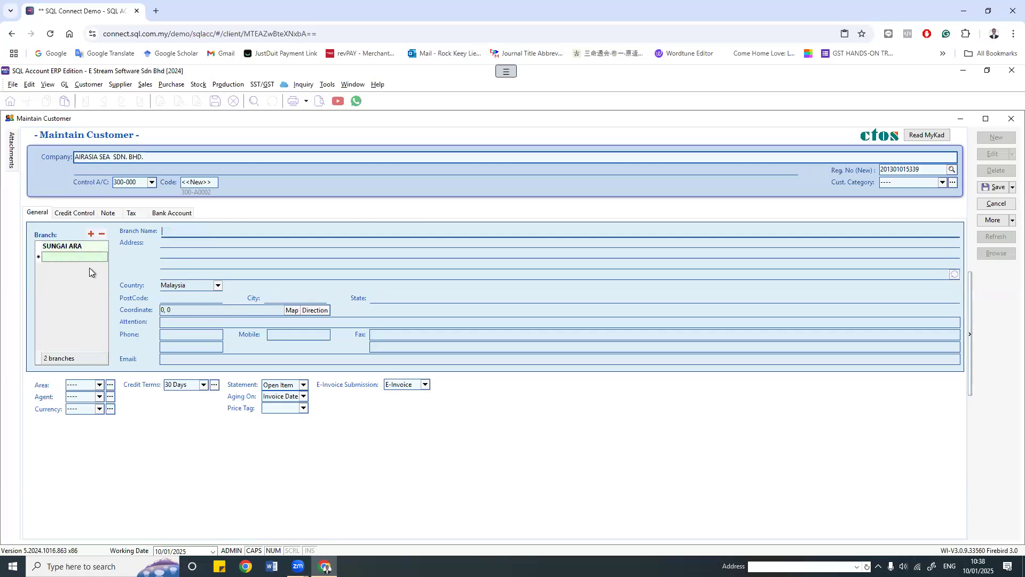
left_click(101, 235)
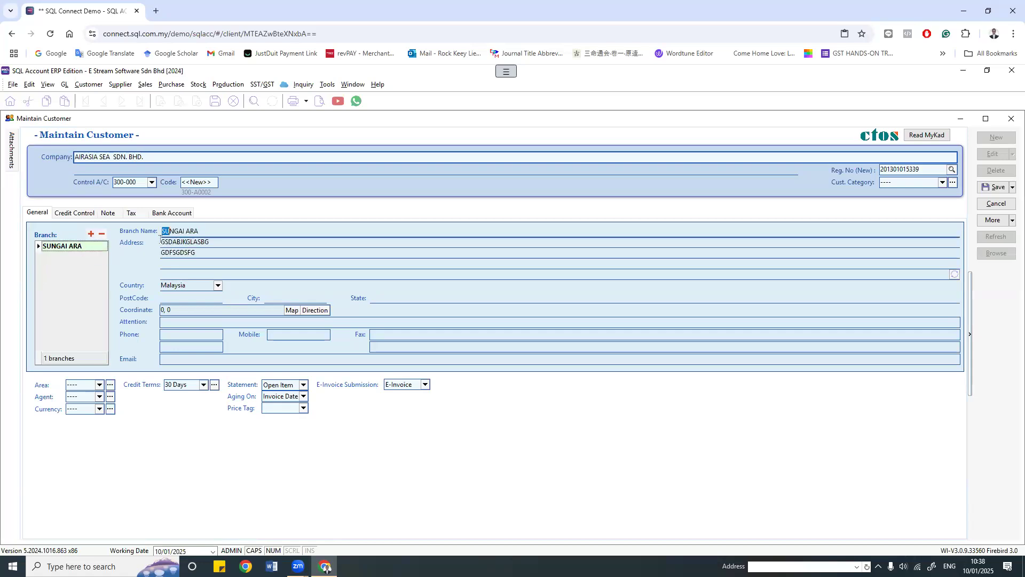
Step: Add a second customer branch named BAYAN LEPAS and fill in a one-line placeholder address
left_click(91, 235)
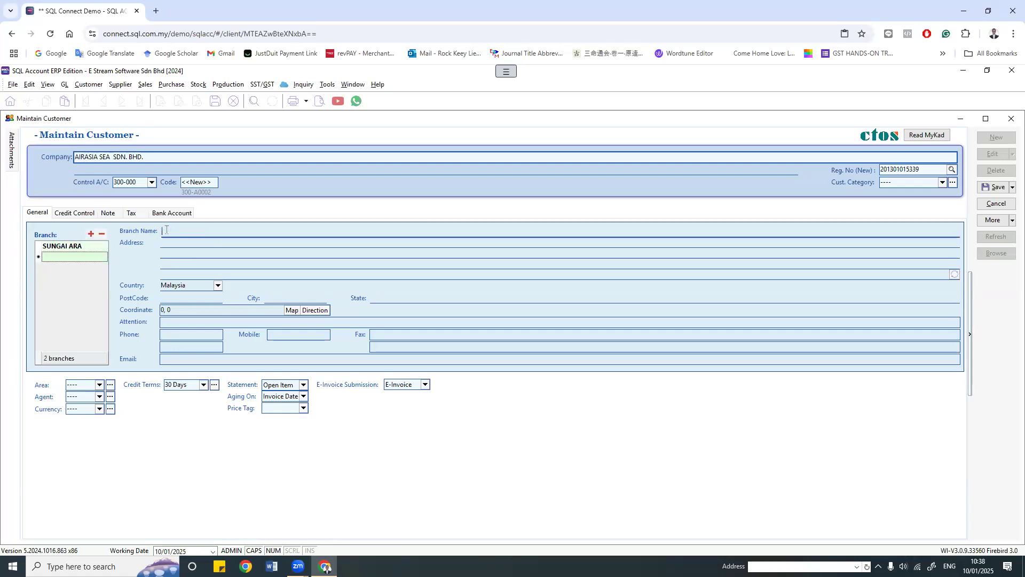
type("BAYAN LEPAS")
left_click(170, 243)
type("FGHUAIASDUFHASOPHDFOAS")
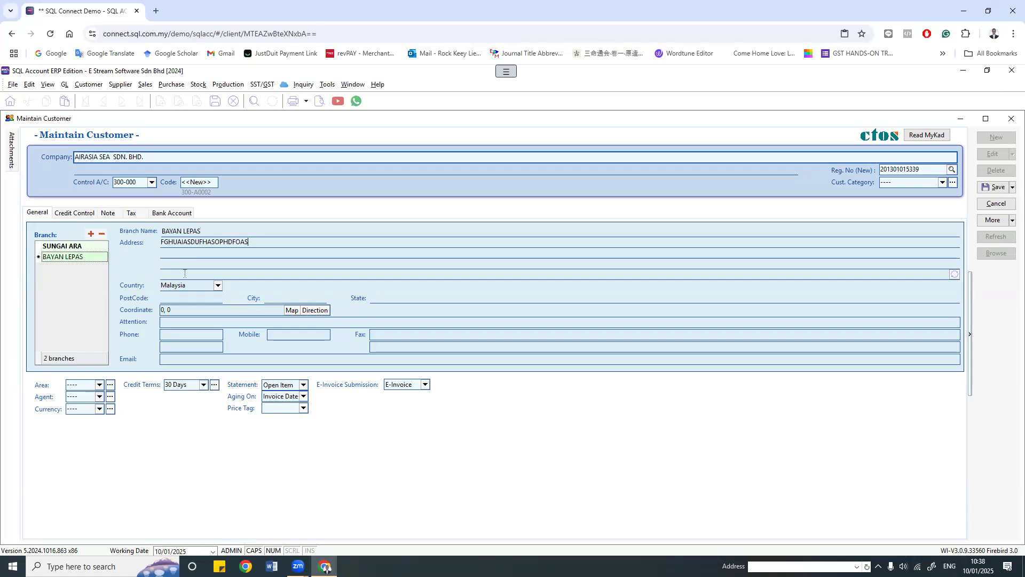
Step: Add a second placeholder address line to the BAYAN LEPAS branch, and add a third branch named FARLIM with a two-line placeholder address
left_click(186, 264)
type("HIOSD;F156146")
left_click(90, 234)
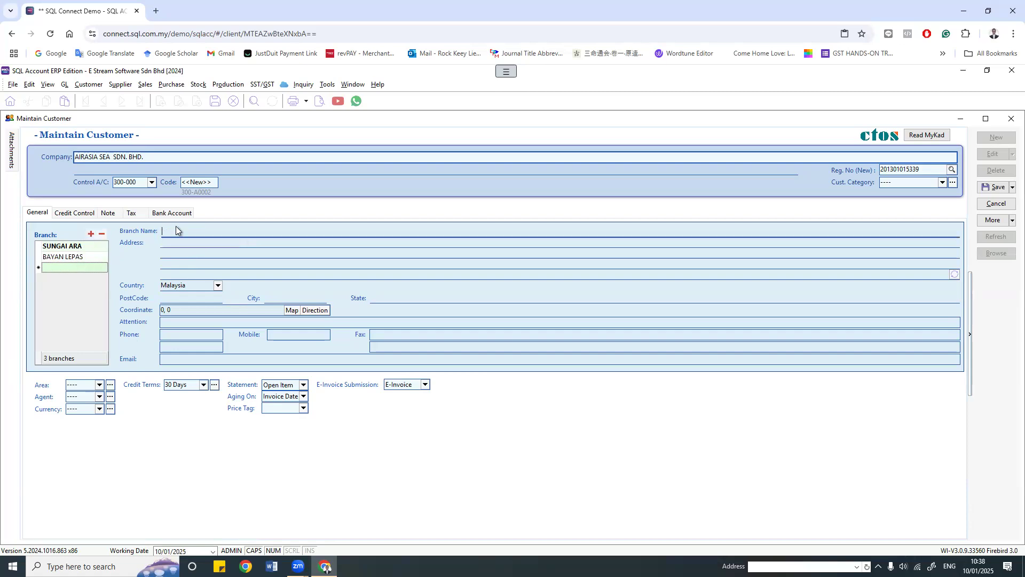
type("FARLIM")
left_click(185, 244)
type("FASFGYIASF ")
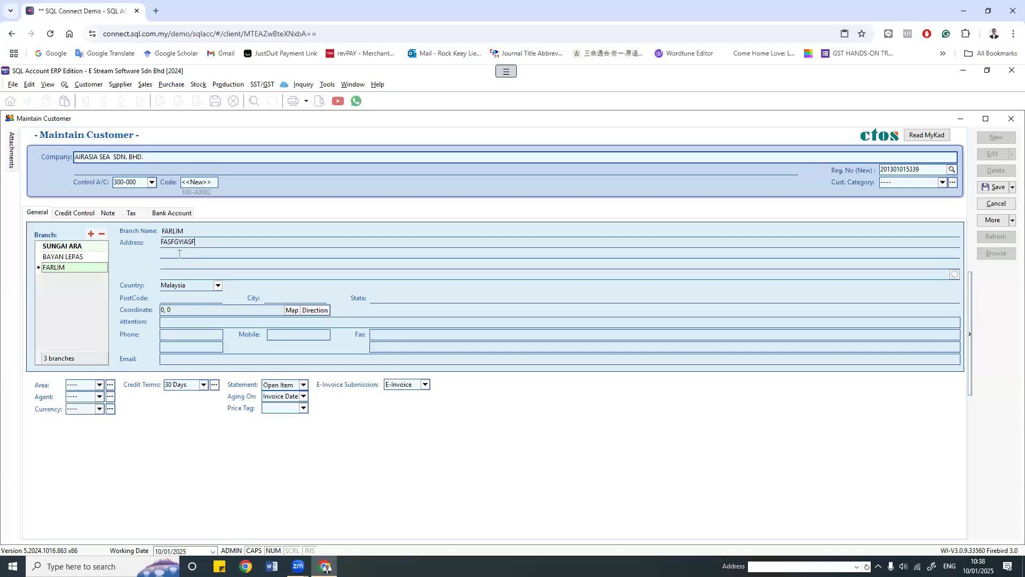
type("FGHDSUIASUOFGHOAS")
key("Return")
Step: Discard the blank extra branch and save the AIRASIA SEA SDN. BHD. customer record
left_click(90, 233)
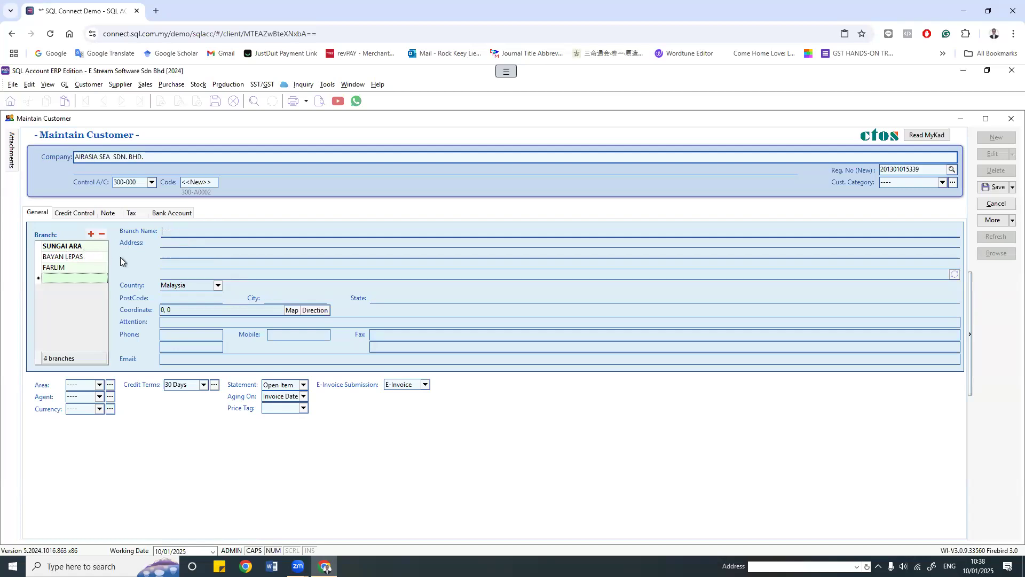
left_click(82, 262)
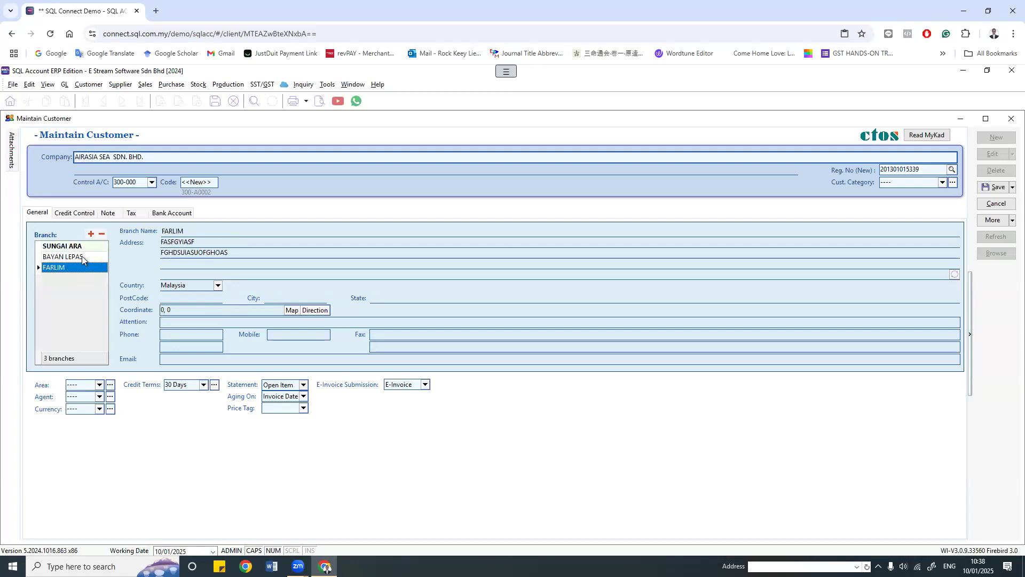
left_click(994, 187)
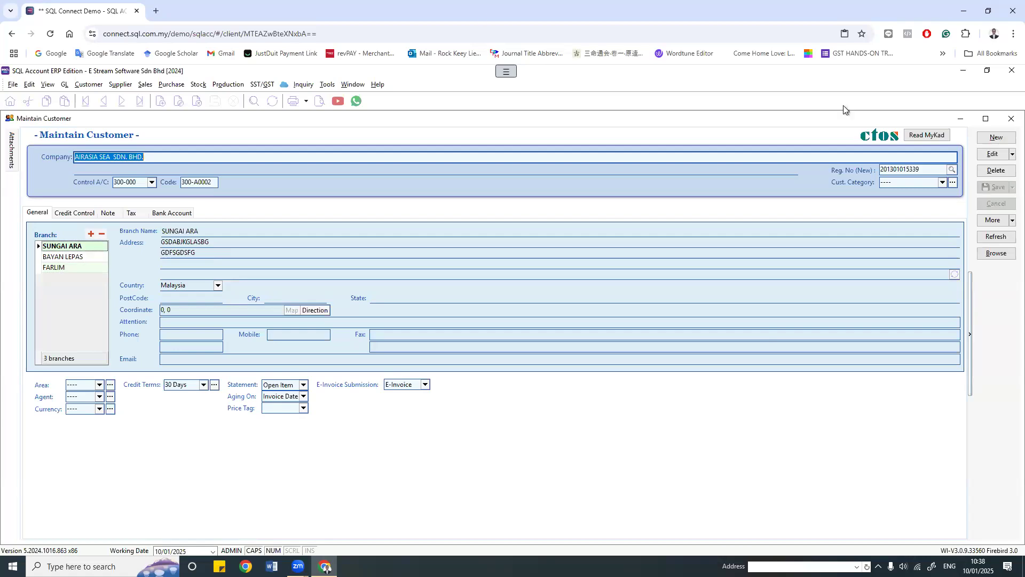
Step: Start a new sales invoice for the customer AIRASIA SEA SDN. BHD
left_click(145, 84)
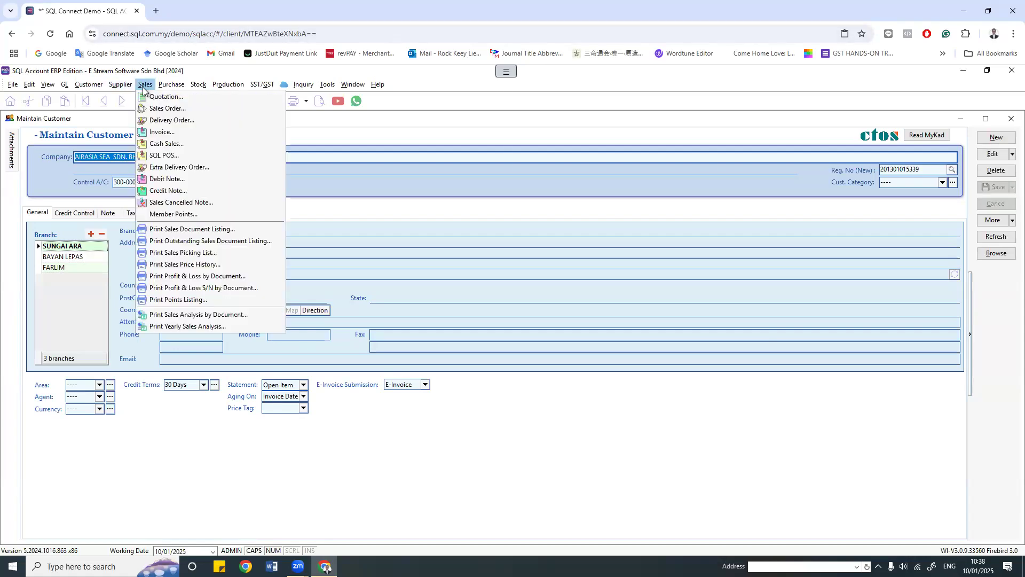
left_click(167, 134)
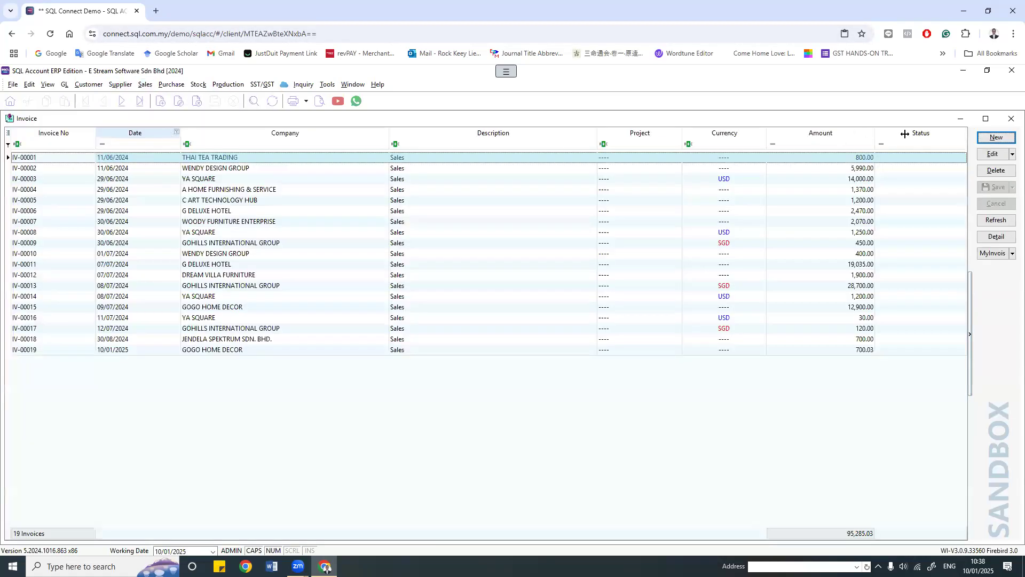
left_click(996, 137)
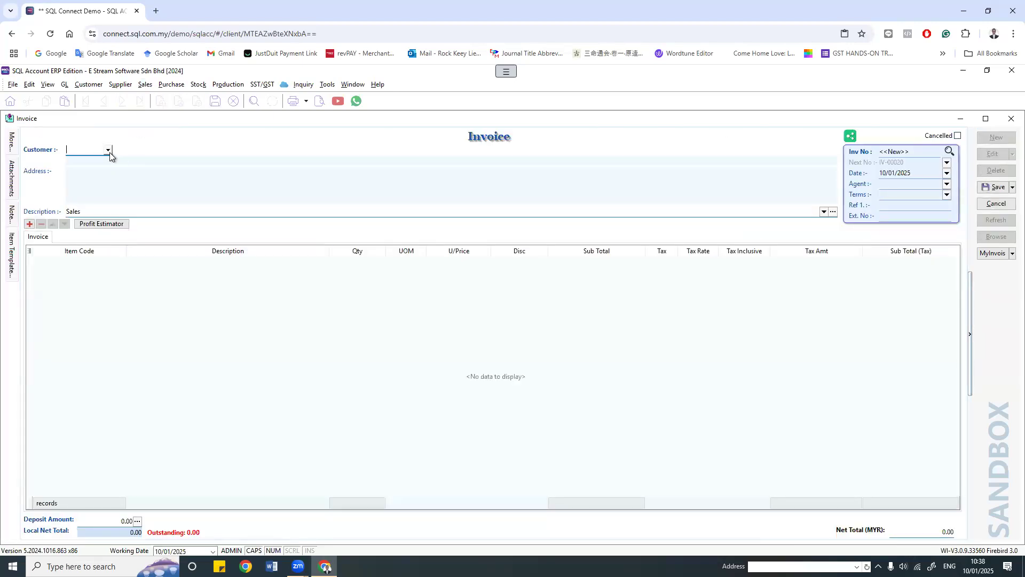
left_click(110, 152)
left_click(118, 183)
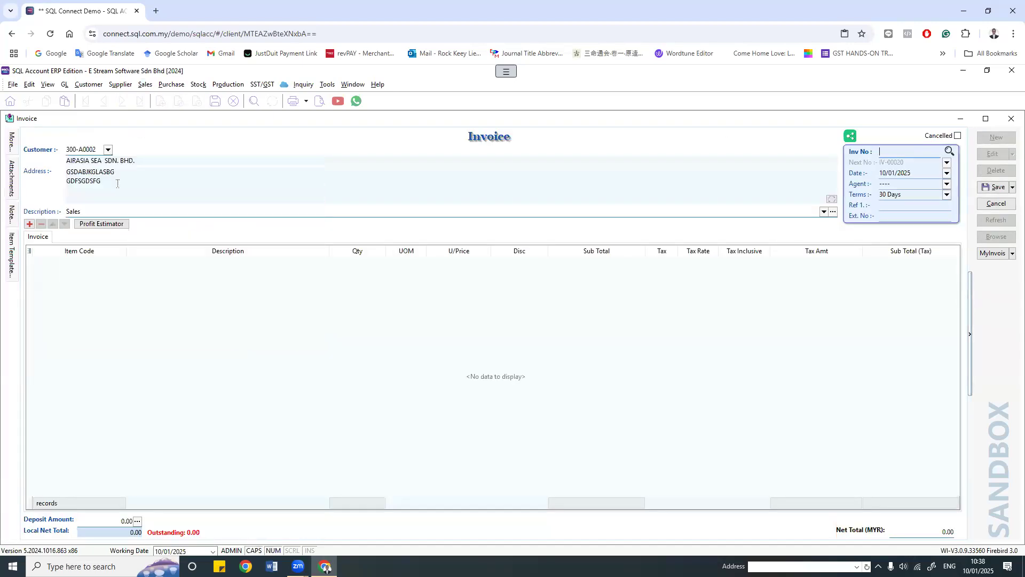
Step: Set the new invoice's delivery branch to FARLIM in its additional details
mouse_move(12, 142)
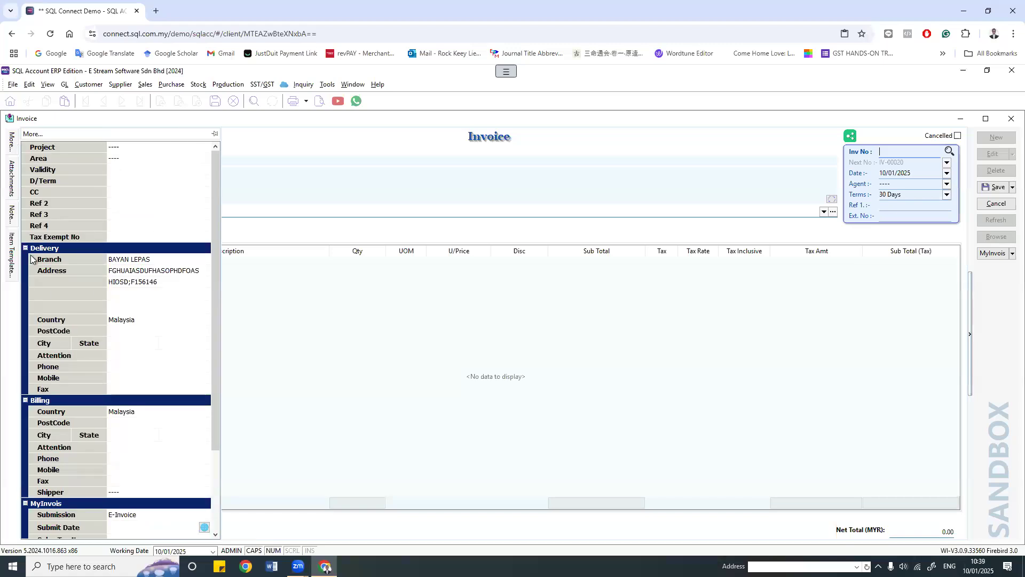
left_click(190, 260)
left_click(206, 259)
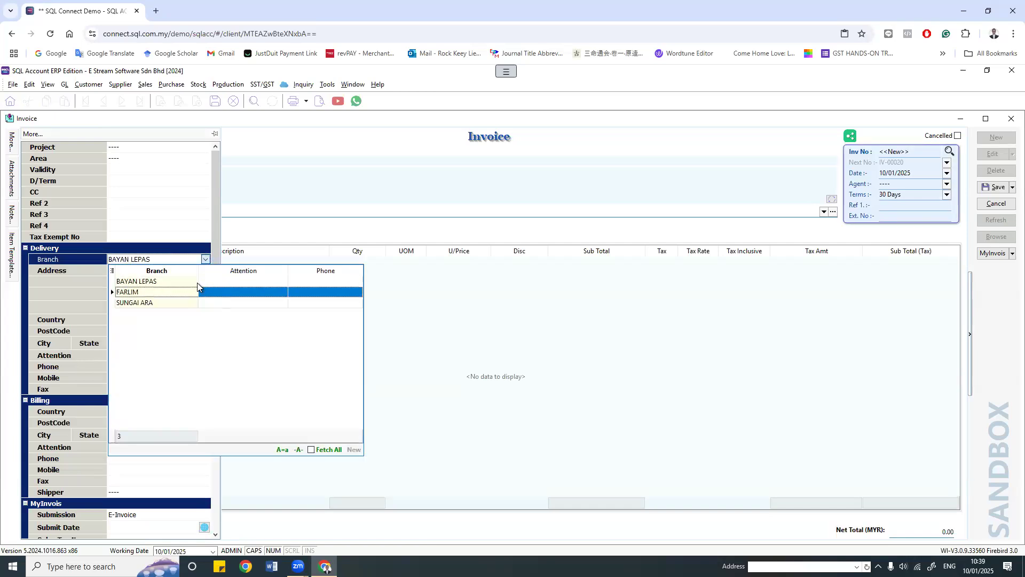
left_click(166, 293)
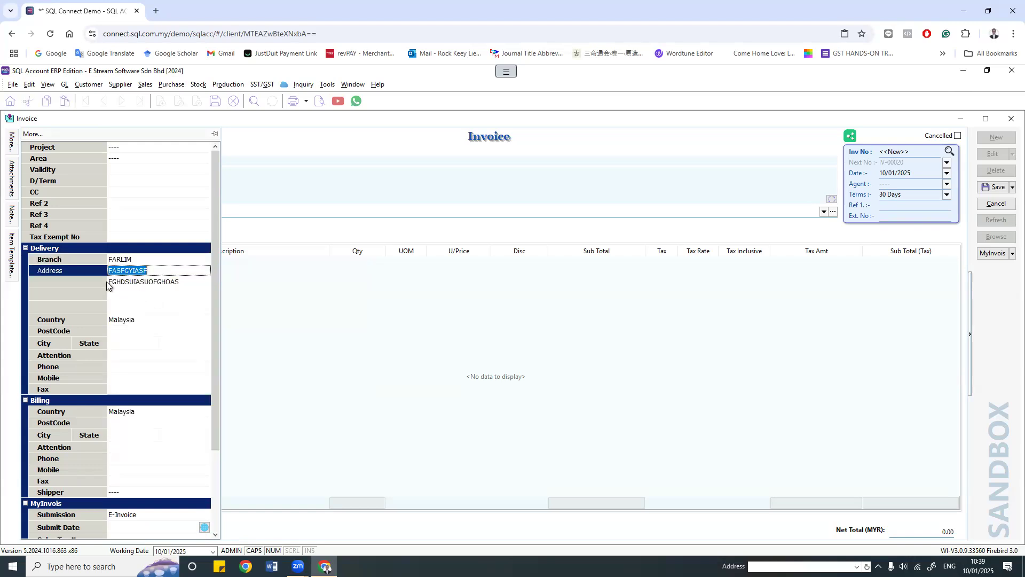
Step: Set the invoice's delivery branch to SUNGAI ARA and go through its billing country, postcode, city and state fields
left_click(204, 260)
left_click(192, 305)
left_click(192, 411)
left_click(181, 424)
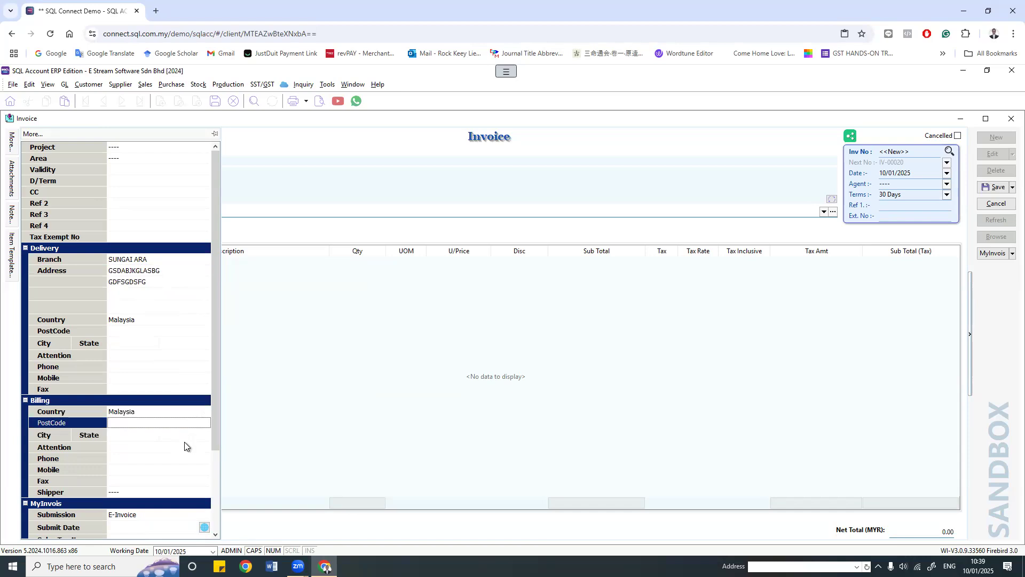
key("Tab")
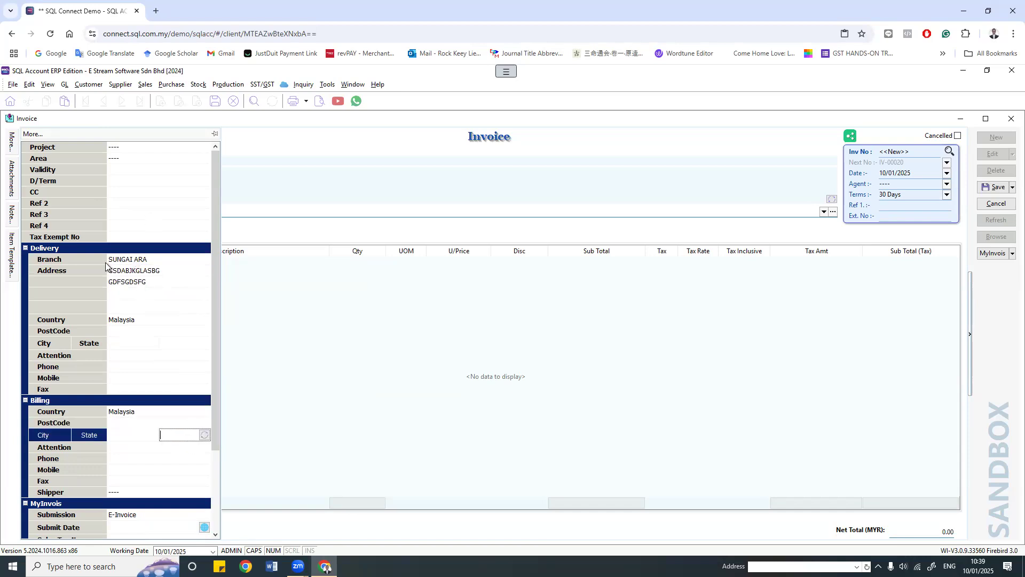
Step: Review the delivery branch choices, then discard the new invoice and close the invoice window
left_click(208, 262)
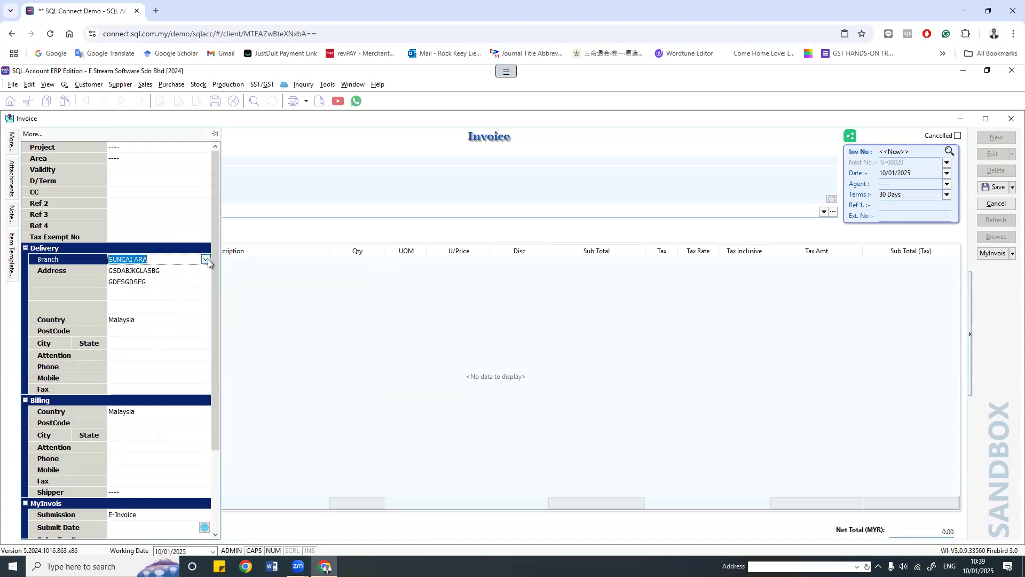
left_click(206, 260)
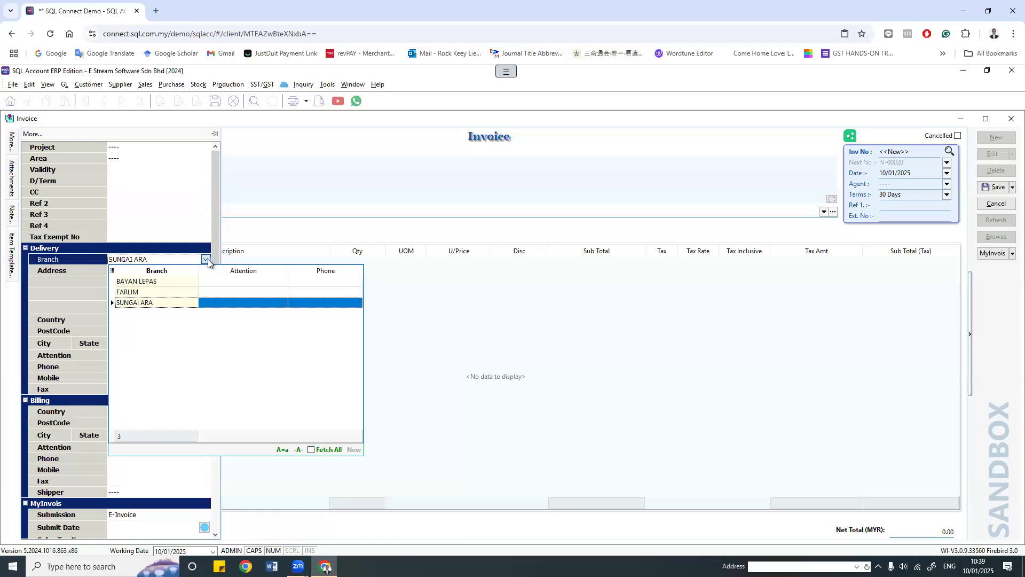
left_click(208, 260)
left_click(1007, 205)
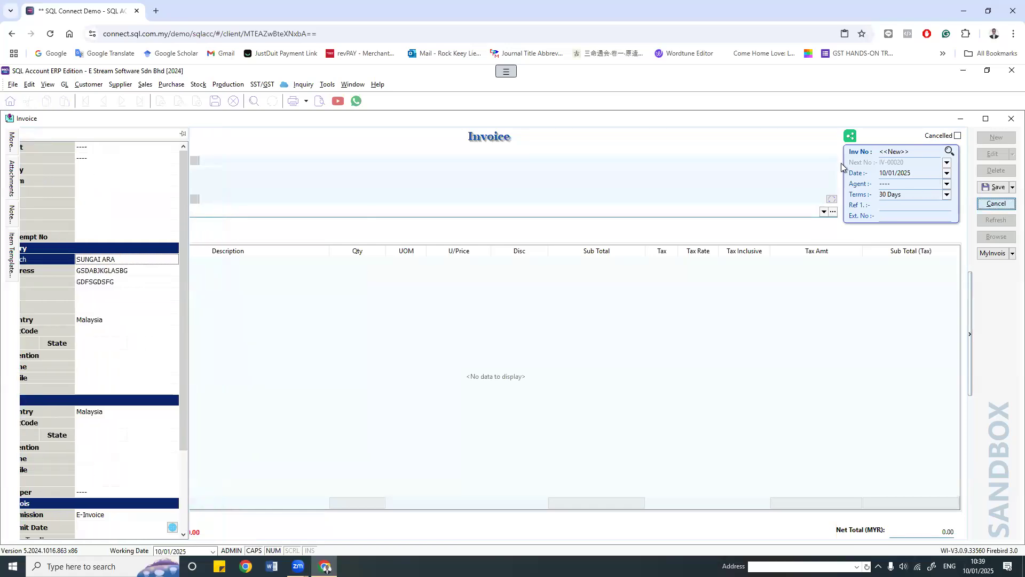
left_click(553, 334)
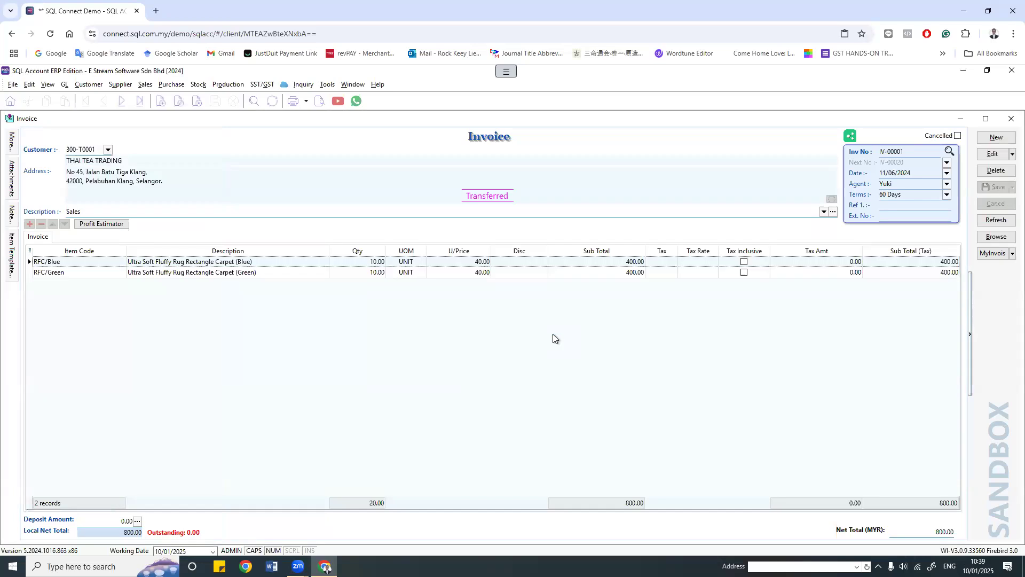
left_click(1009, 119)
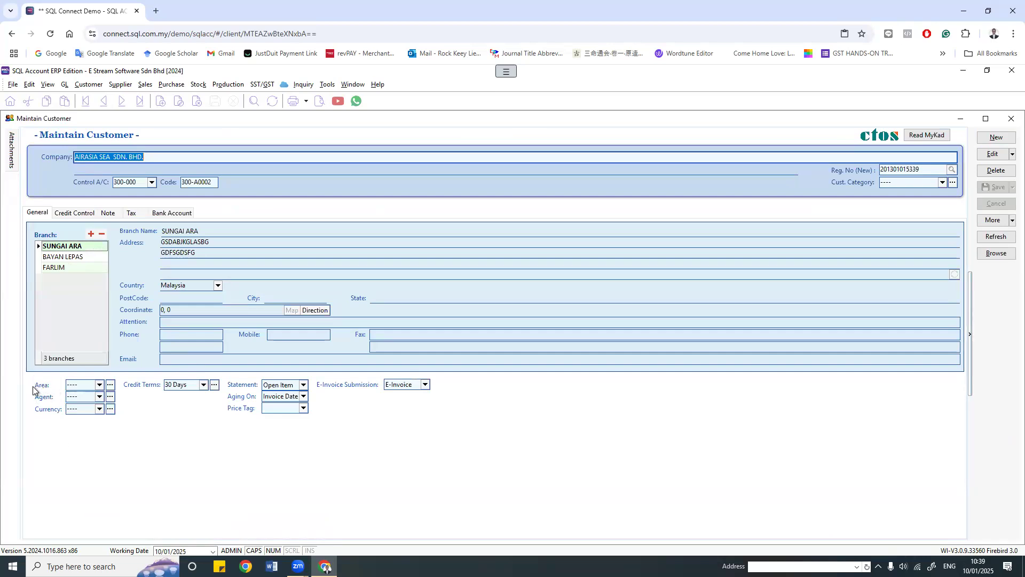
Step: Examine the area, agent and currency choices in the customer's general details and the related maintenance commands
left_click(99, 386)
left_click(100, 386)
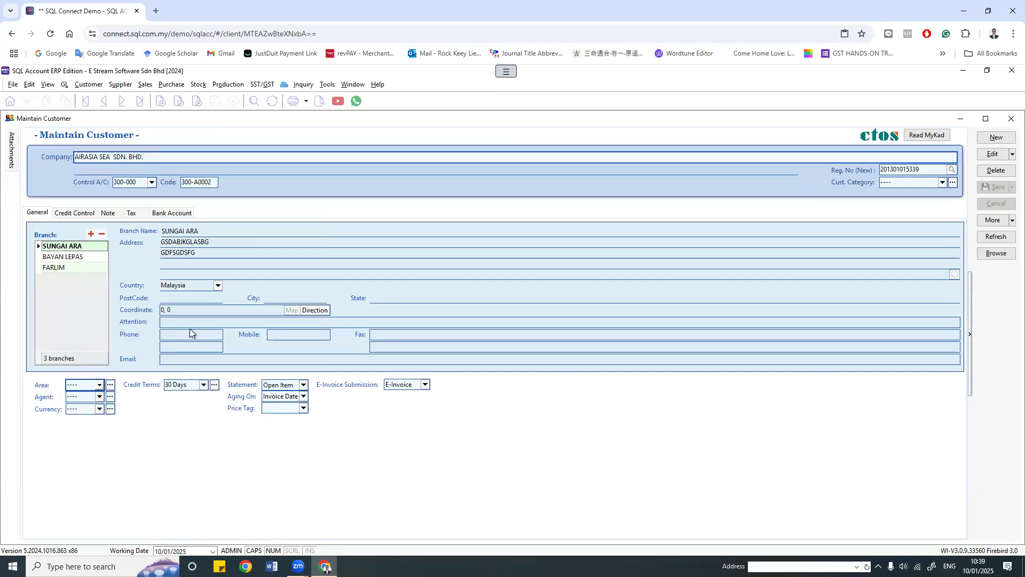
left_click(327, 83)
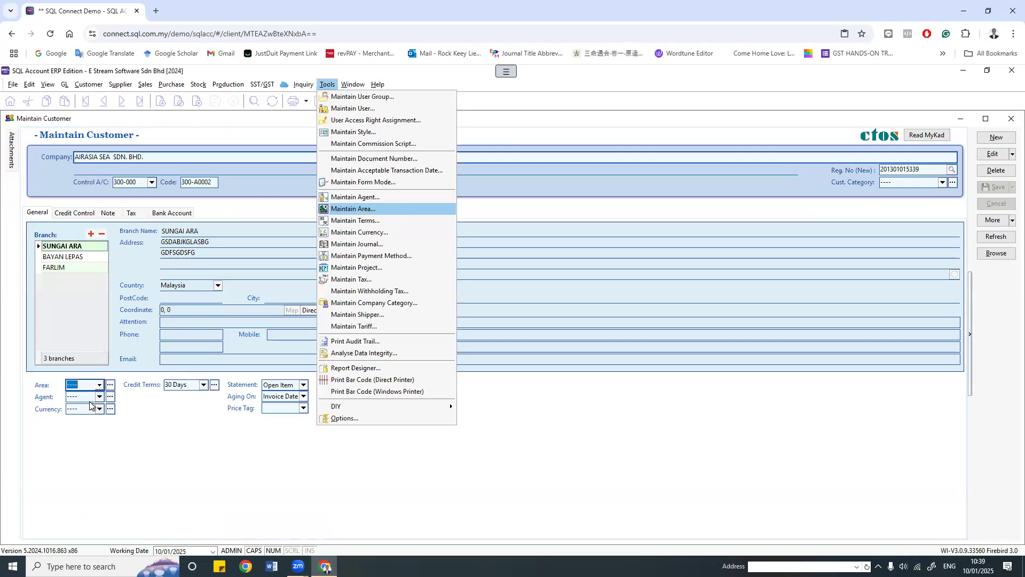
left_click(99, 386)
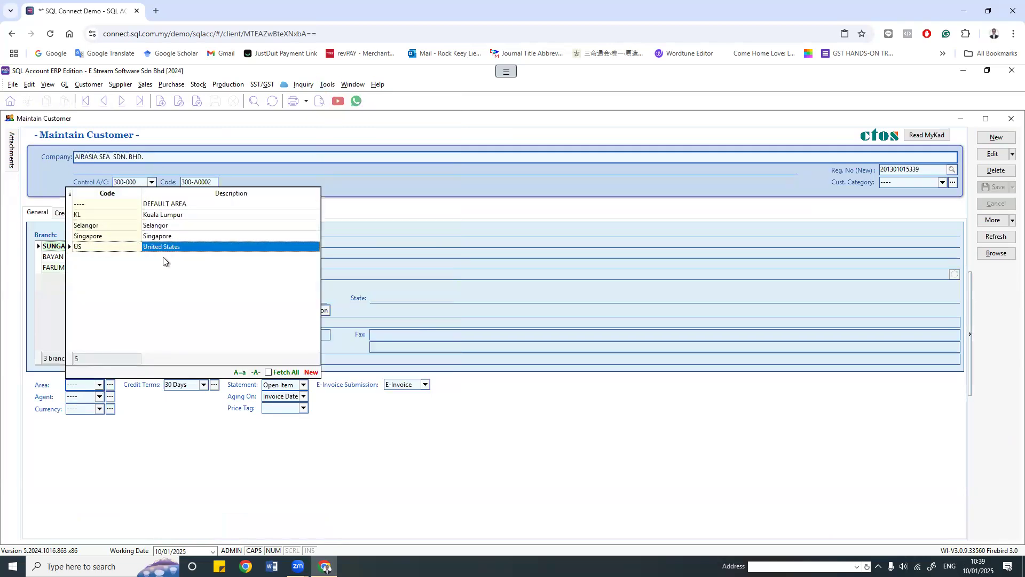
left_click(147, 425)
left_click(100, 397)
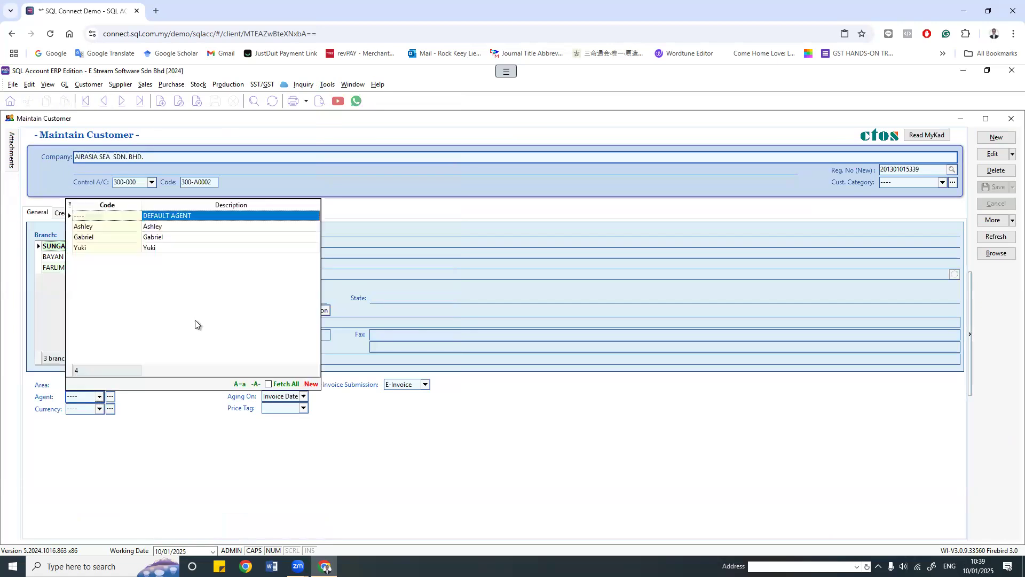
left_click(168, 434)
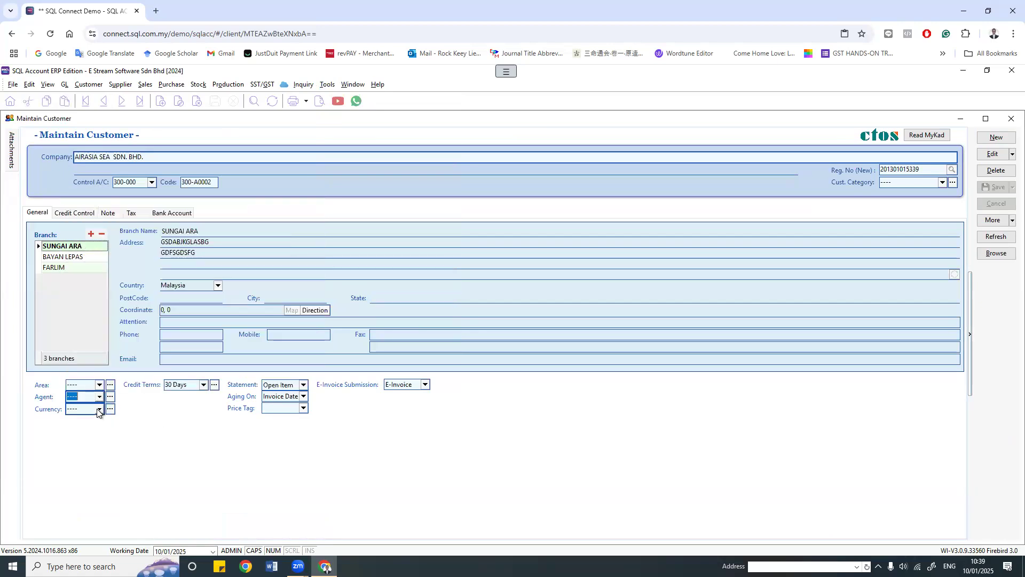
left_click(99, 409)
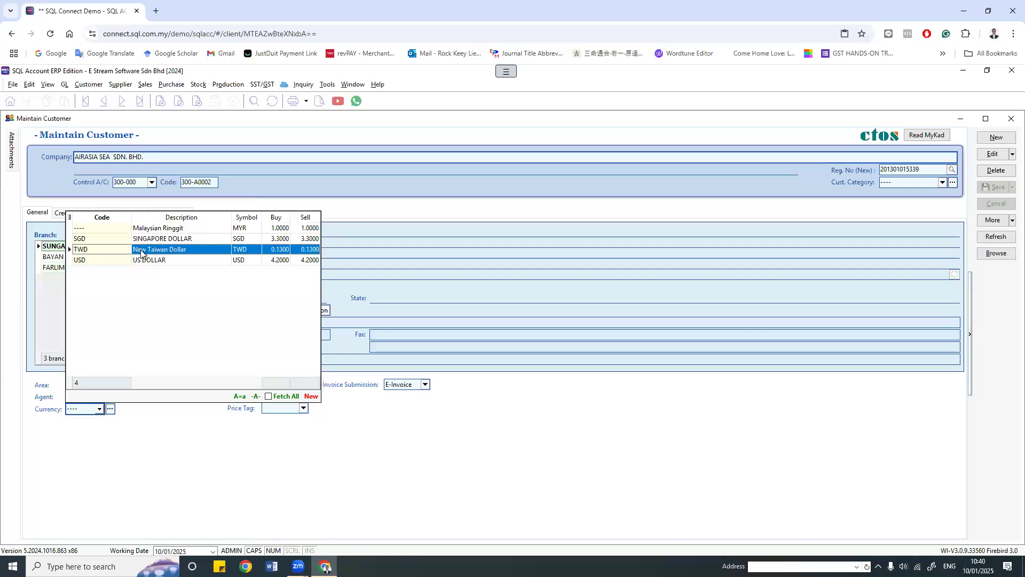
left_click(163, 433)
left_click(327, 84)
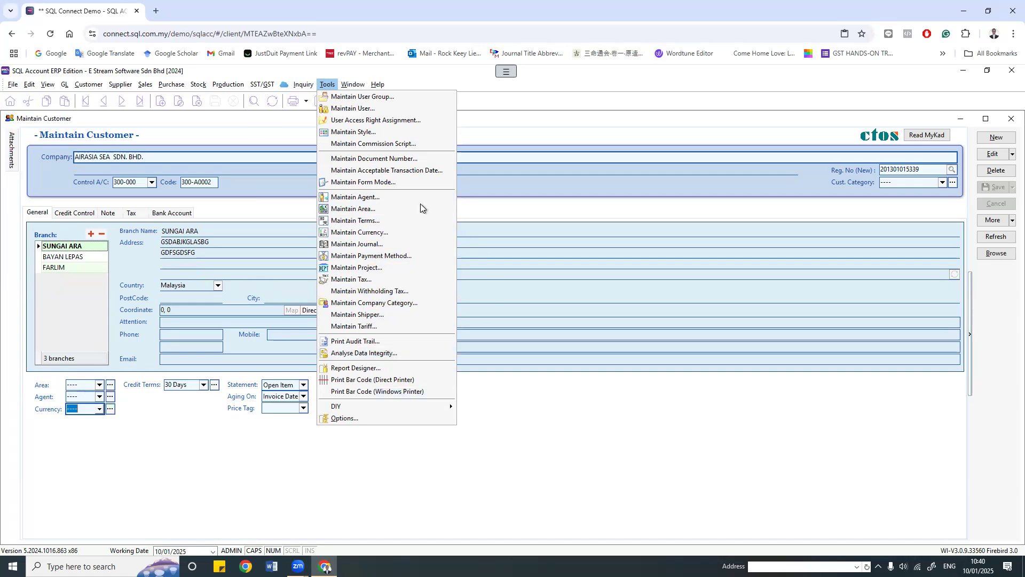
left_click(191, 408)
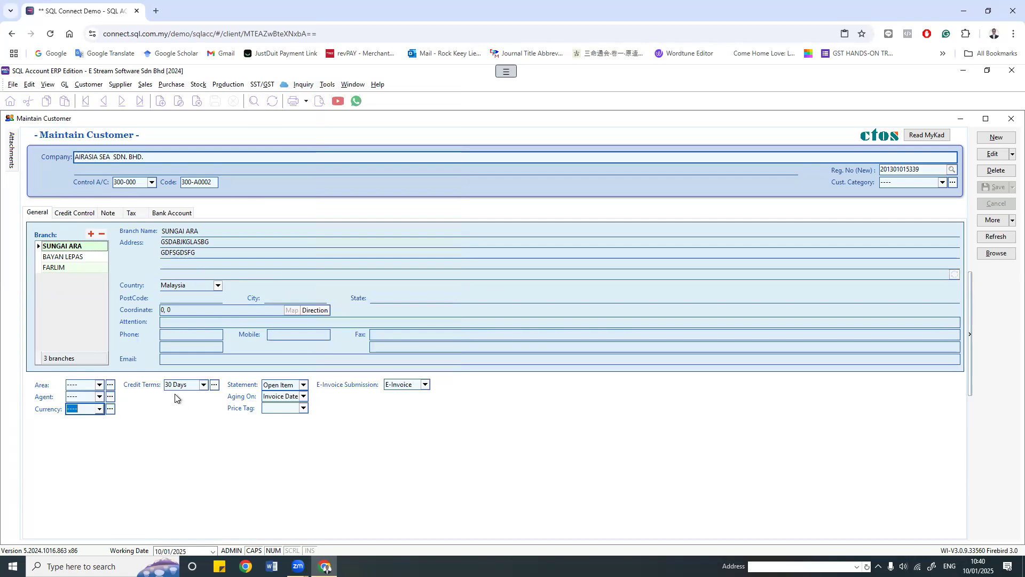
Step: Examine the customer's credit terms, statement type, aging basis and price tag choices
left_click(202, 386)
left_click(202, 386)
left_click(203, 385)
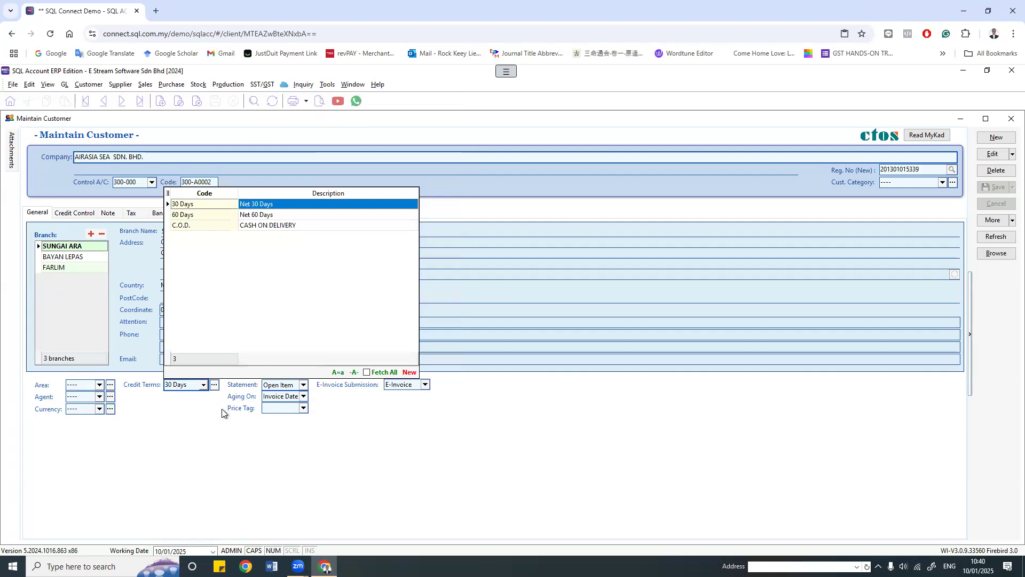
left_click(303, 385)
left_click(303, 385)
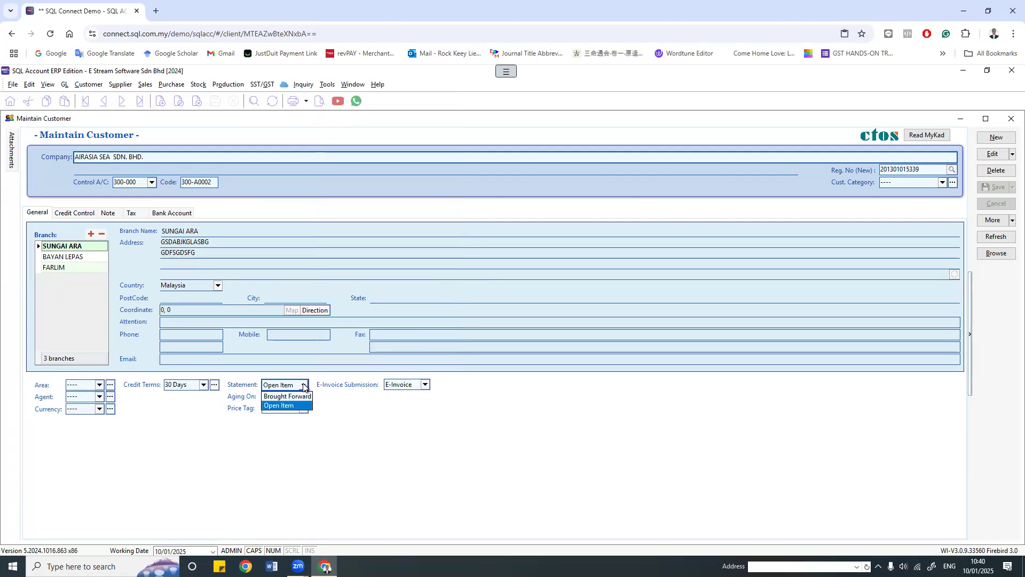
left_click(302, 397)
left_click(302, 396)
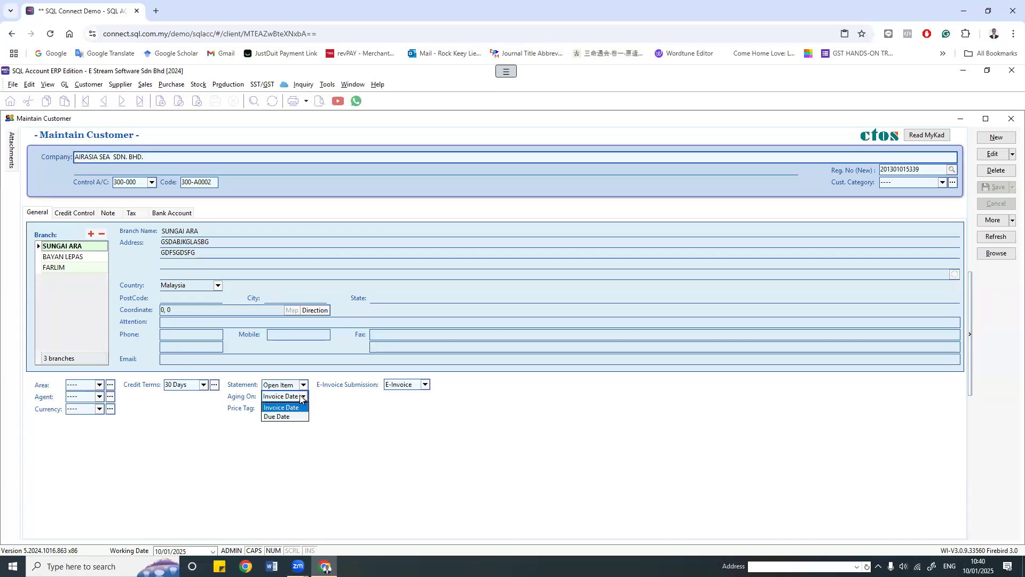
left_click(347, 411)
left_click(303, 408)
left_click(303, 409)
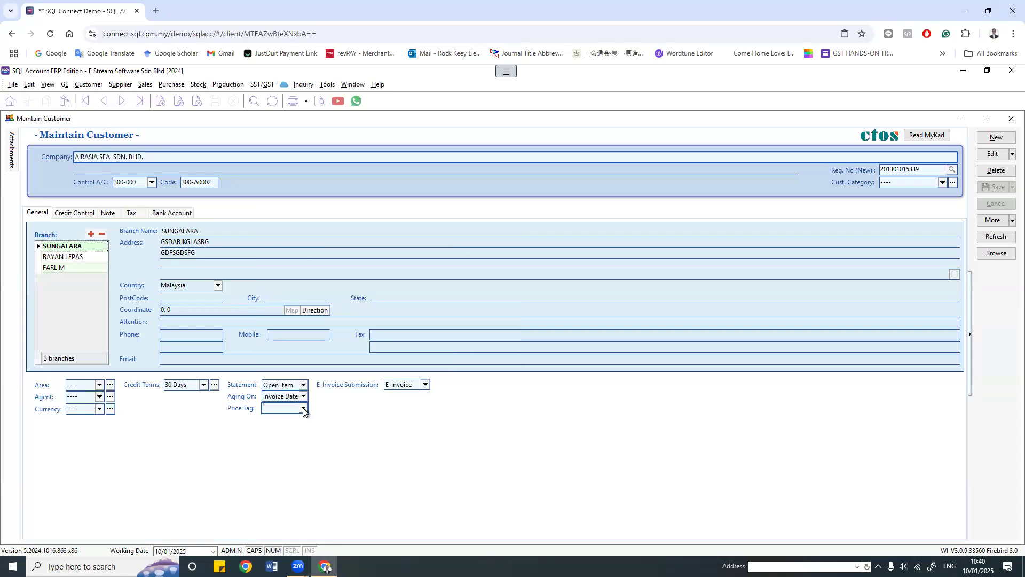
Step: Examine the e-invoice submission choices for the customer, leaving the selection as it is
left_click(425, 386)
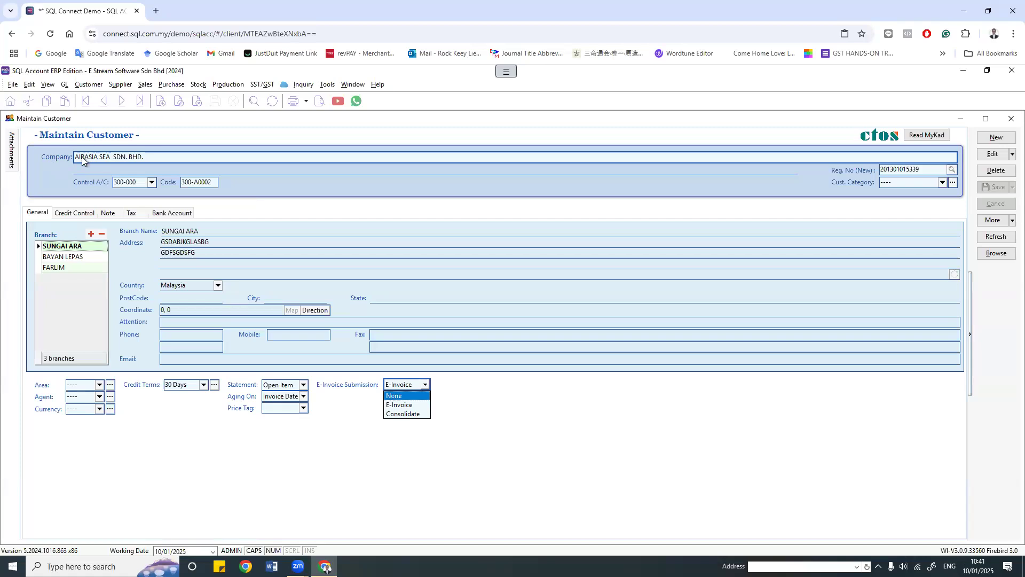
left_click(479, 437)
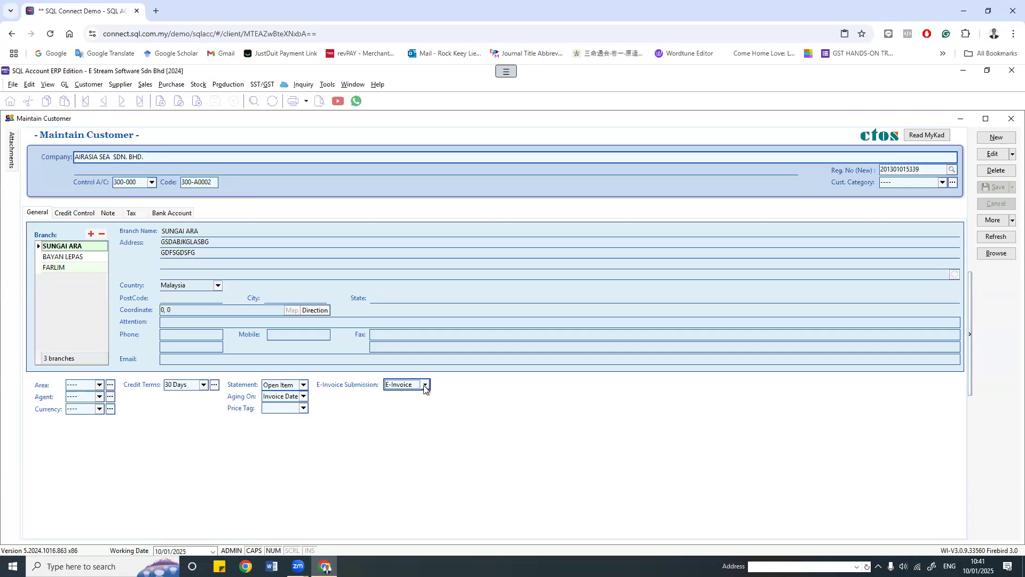
left_click(425, 385)
left_click(465, 409)
Step: View the customer's credit limit in the credit control settings and check the default credit limit in the program's customer options
left_click(82, 213)
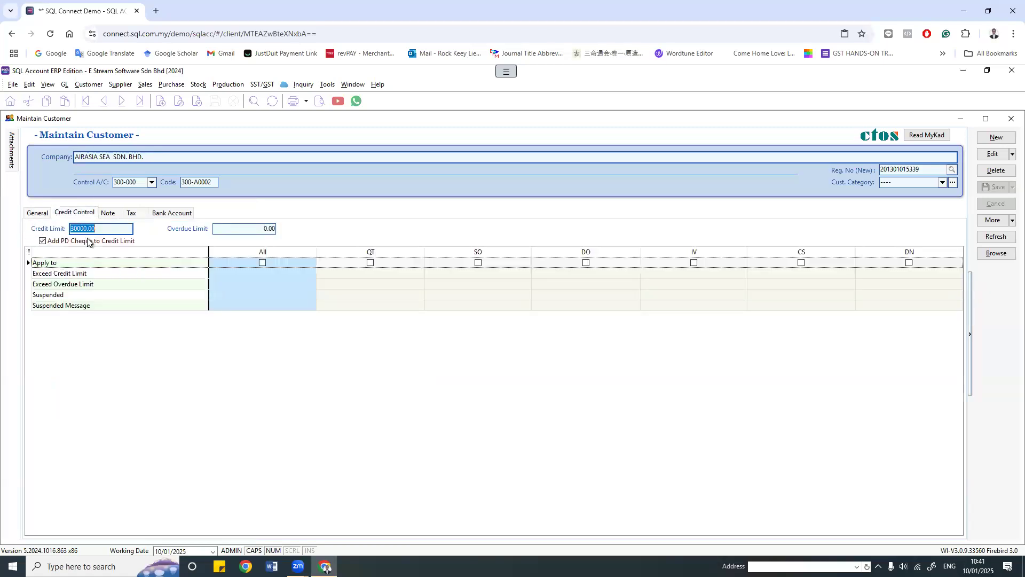
left_click(327, 84)
left_click(353, 420)
left_click(381, 364)
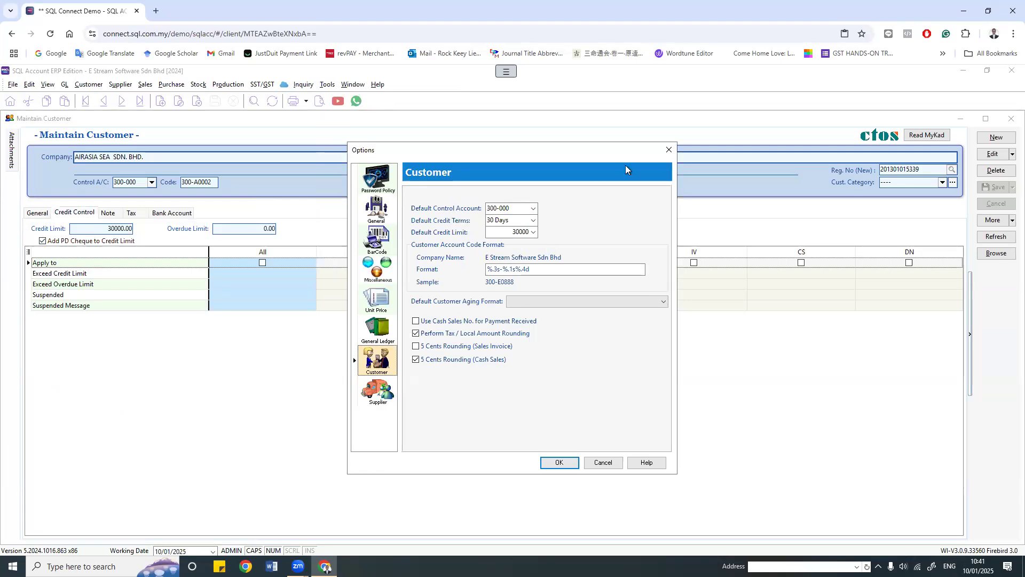
Step: Close the program options and point out the credit limit and overdue limit in the customer's credit control settings
left_click(670, 150)
double_click(70, 229)
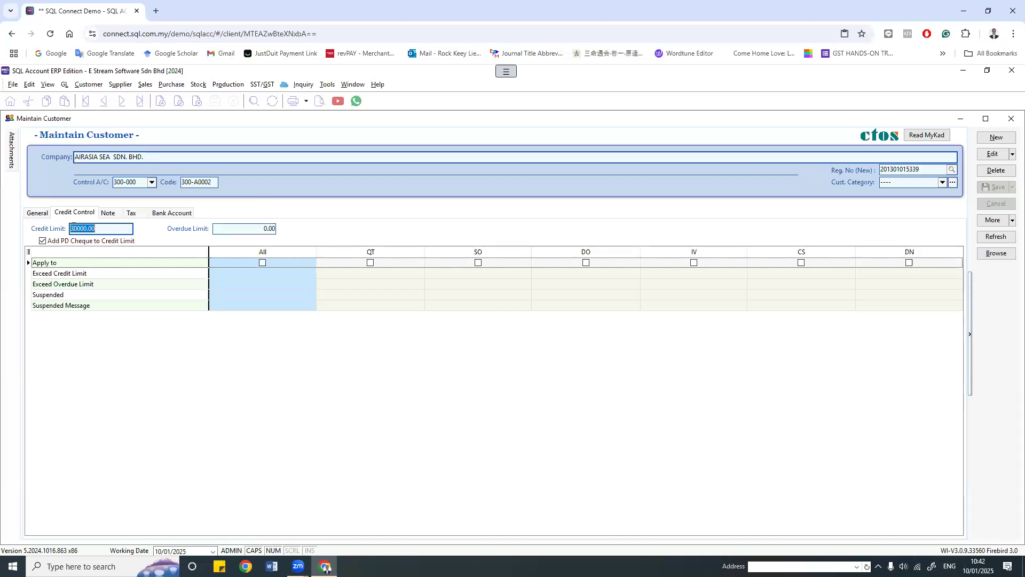
left_click(261, 228)
left_click_drag(261, 229, 160, 229)
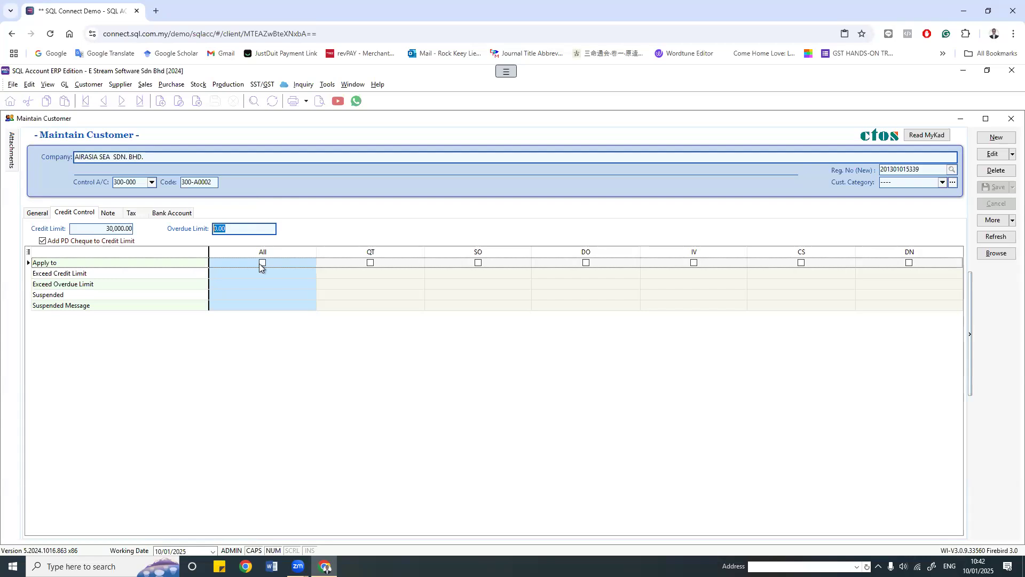
Step: Apply the customer's credit control to quotations (QT) and examine the choices for exceeding the credit limit and the overdue limit
left_click(370, 263)
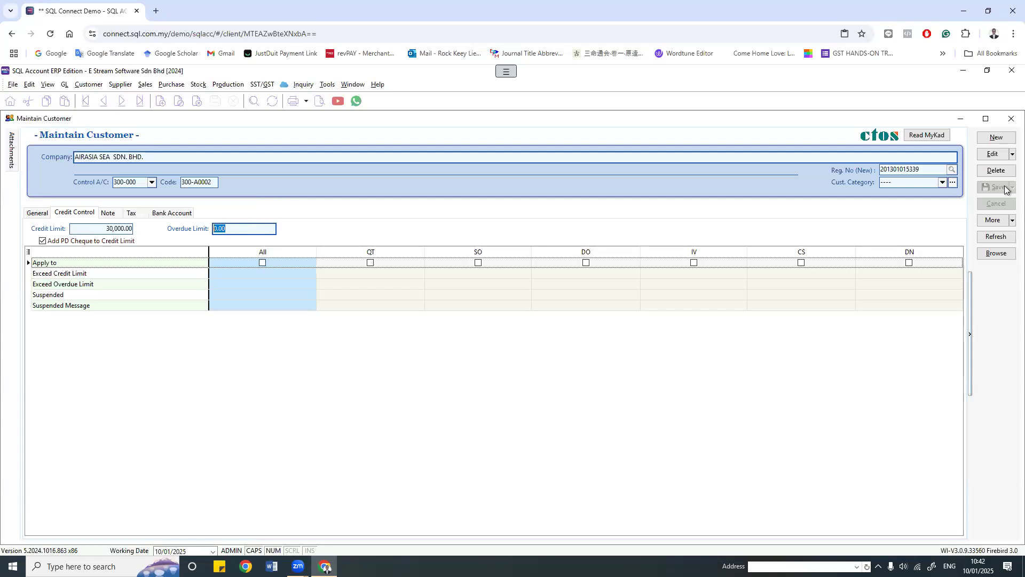
left_click(371, 263)
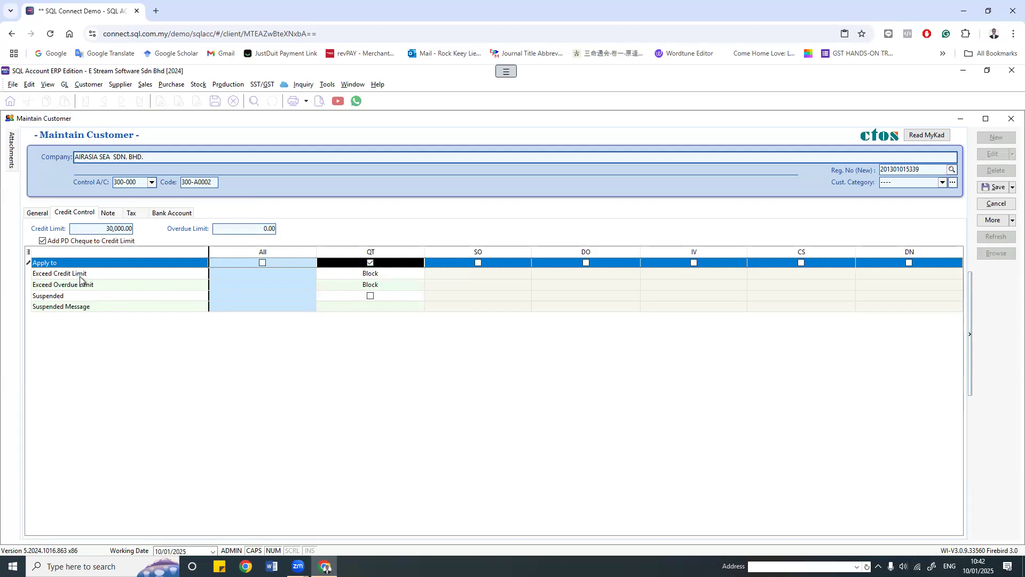
left_click(402, 274)
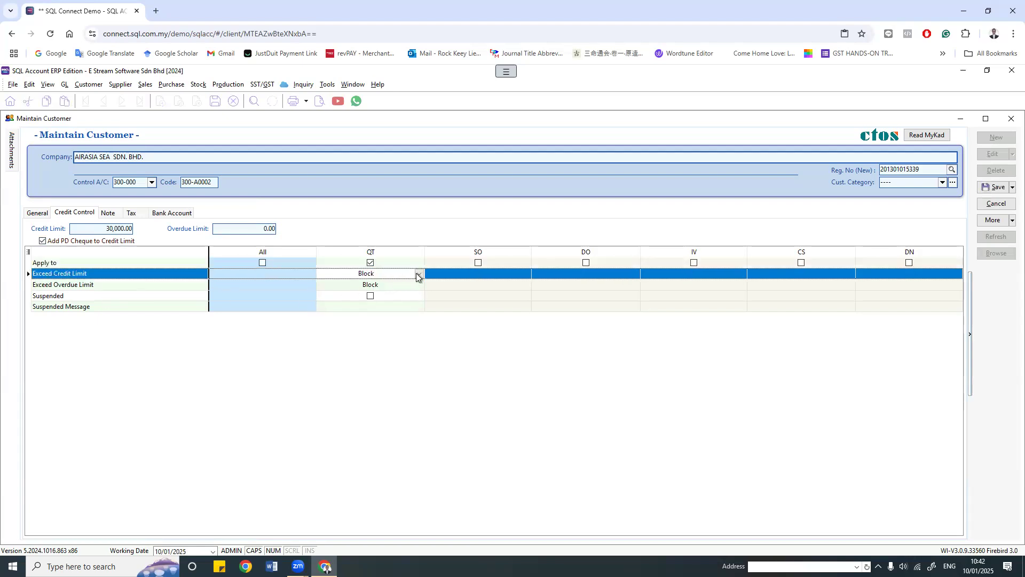
left_click(417, 273)
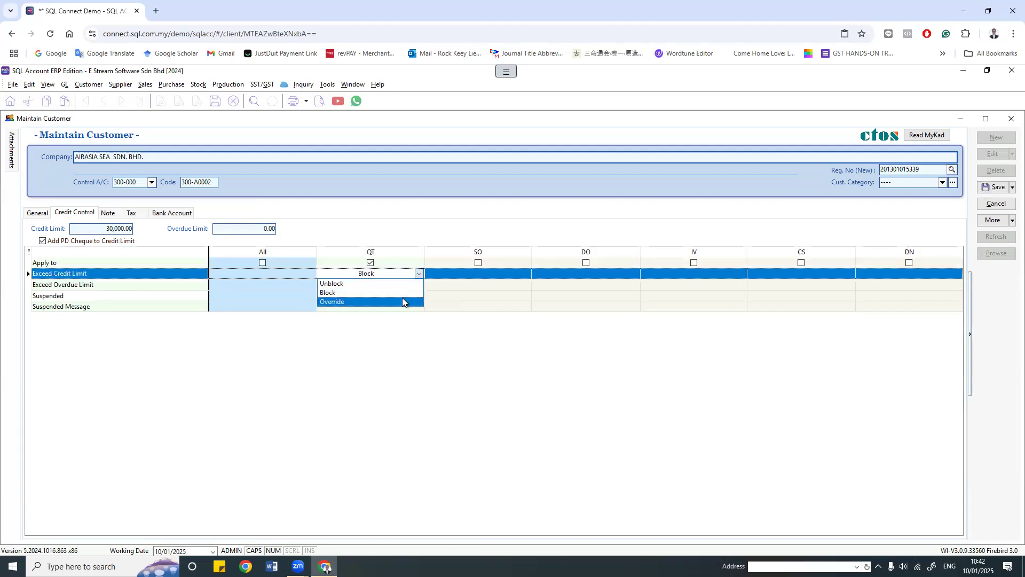
left_click(396, 342)
left_click(421, 285)
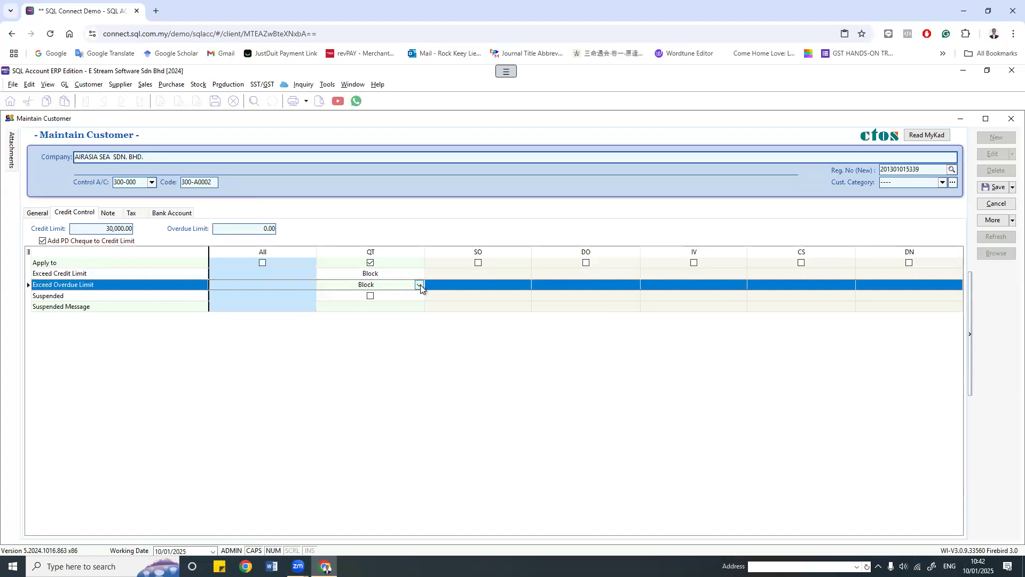
left_click(420, 284)
left_click(393, 332)
Step: Suspend the customer for quotations with the suspended message "BAD CUSTOMER" and save the customer record
left_click(369, 296)
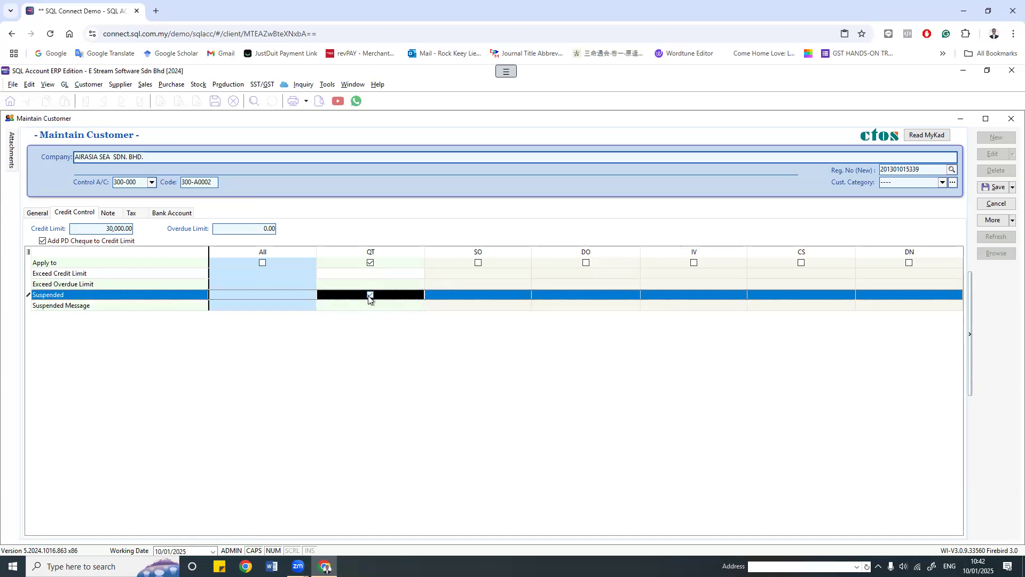
left_click(367, 308)
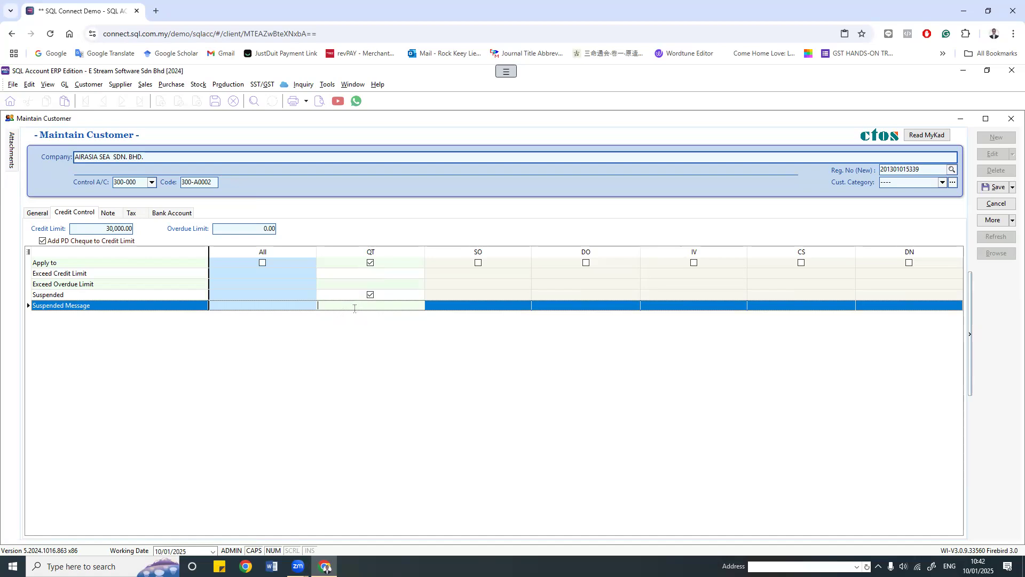
type("BAD CUSTOMER")
left_click(997, 188)
Step: Create a new sales quotation for AIRASIA SEA SDN. BHD. with the item ER/Lamp, European Retro Style Table Lamp
left_click(145, 84)
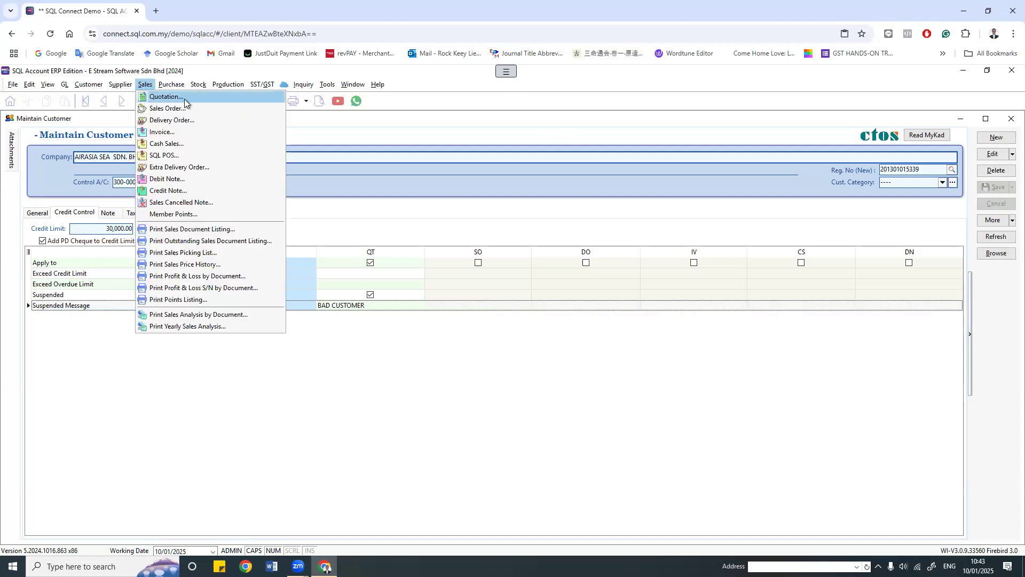
left_click(185, 97)
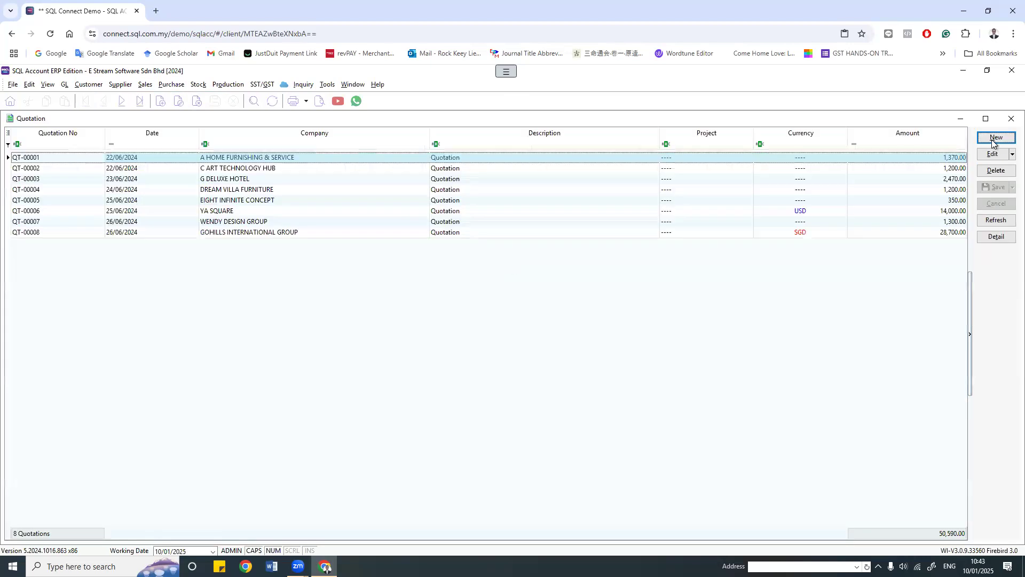
left_click(993, 138)
left_click(108, 150)
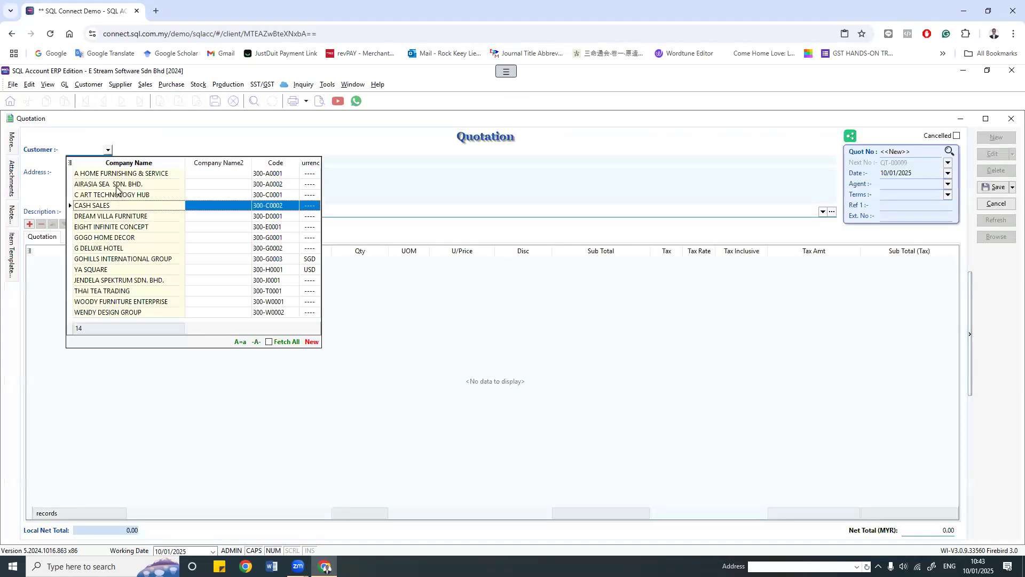
left_click(116, 185)
left_click(114, 262)
left_click(120, 261)
left_click(169, 335)
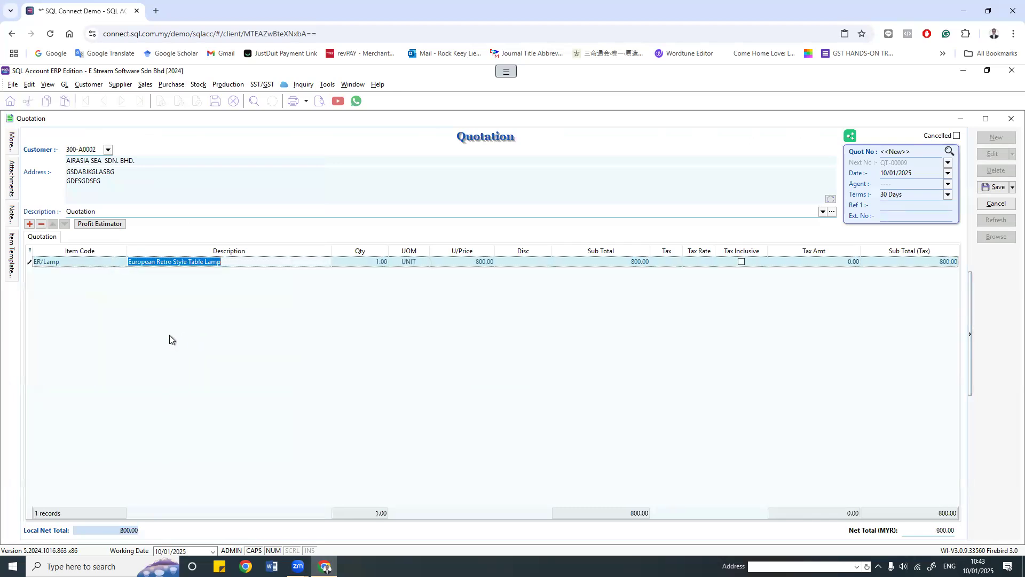
Step: Try to save the quotation for the suspended customer, and discard the quotation
left_click(992, 193)
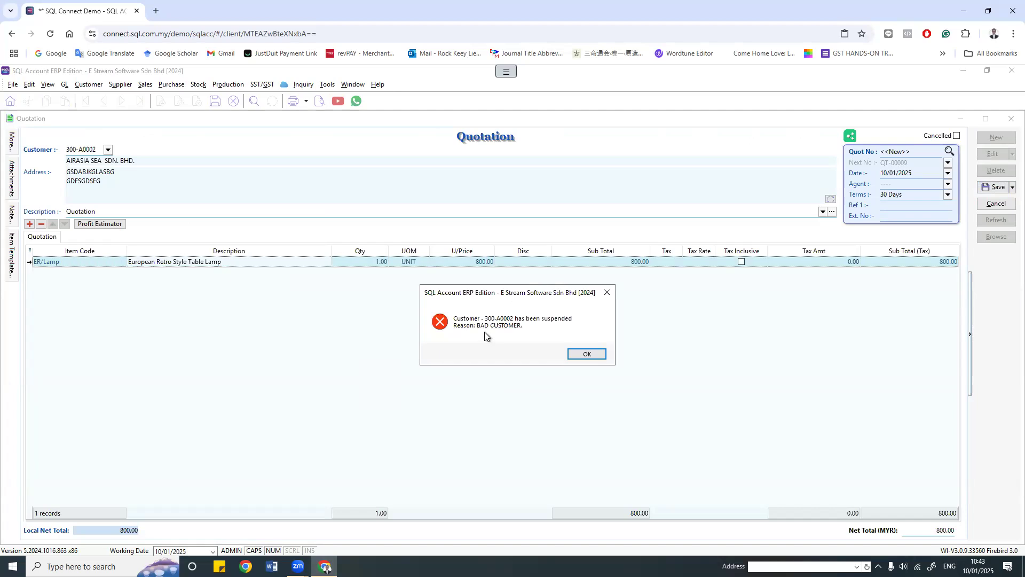
left_click(586, 355)
left_click(997, 204)
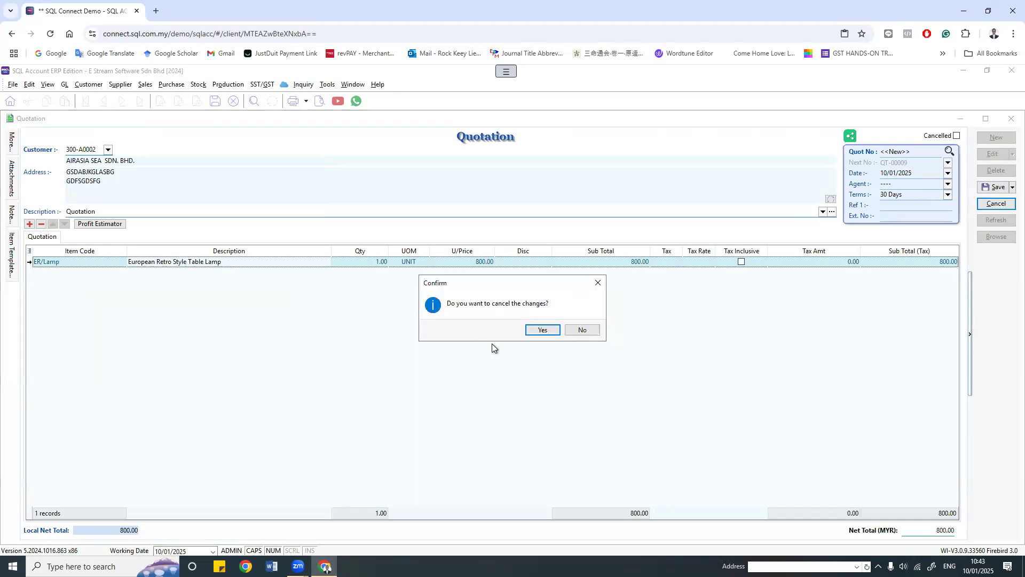
left_click(538, 331)
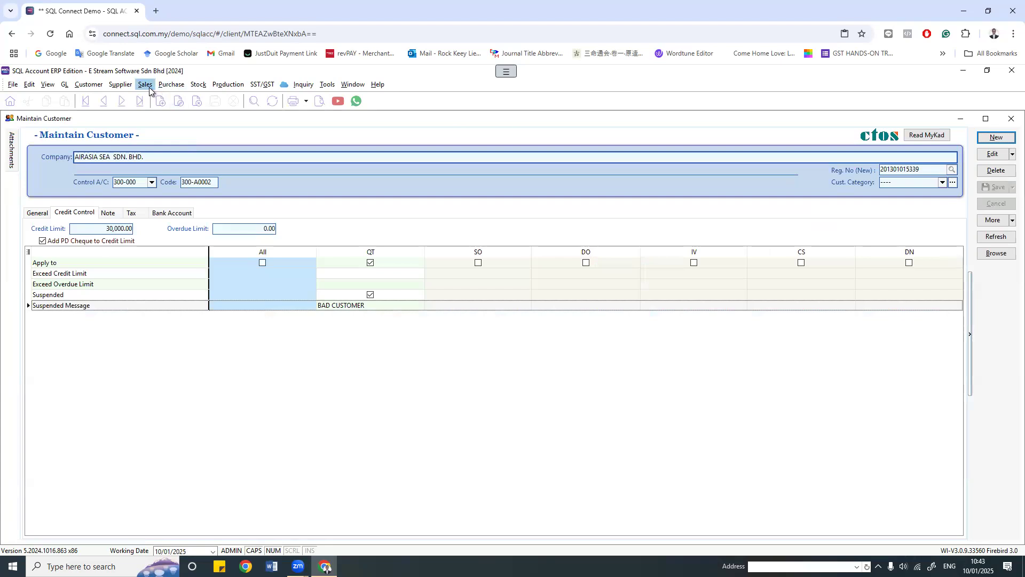
Step: Create and save a sales order for AIRASIA SEA SDN. BHD. with the item CCE/White-Chair, and close the sales order window
left_click(146, 85)
left_click(167, 108)
left_click(997, 138)
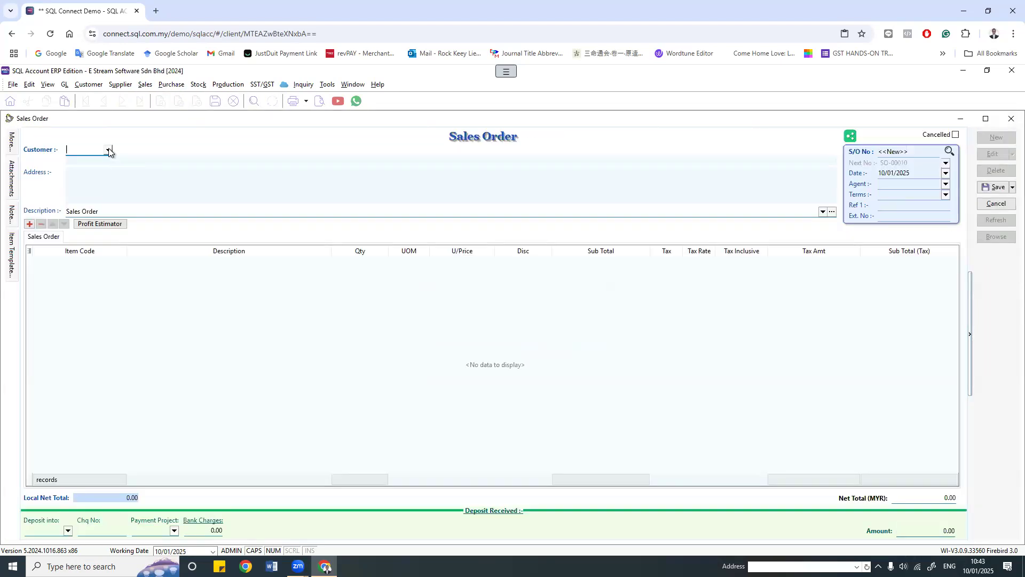
left_click(108, 150)
left_click(107, 184)
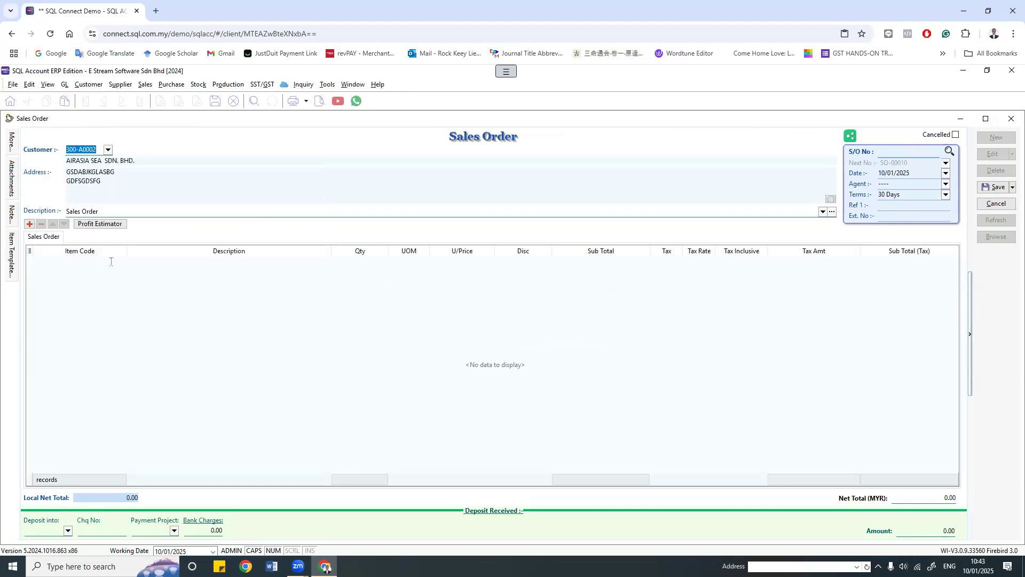
left_click(120, 262)
left_click(120, 261)
left_click(207, 326)
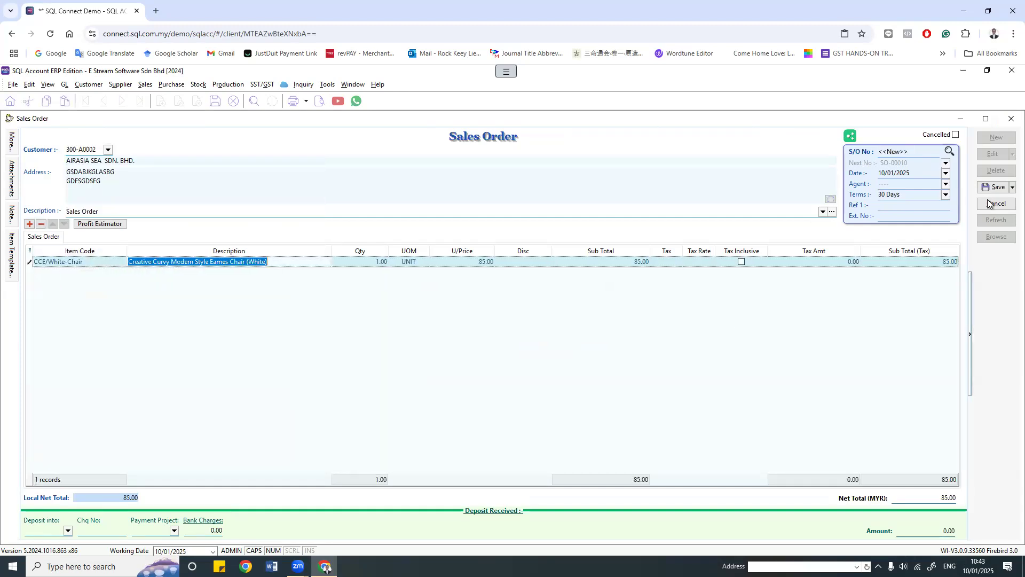
key("ctrl+s")
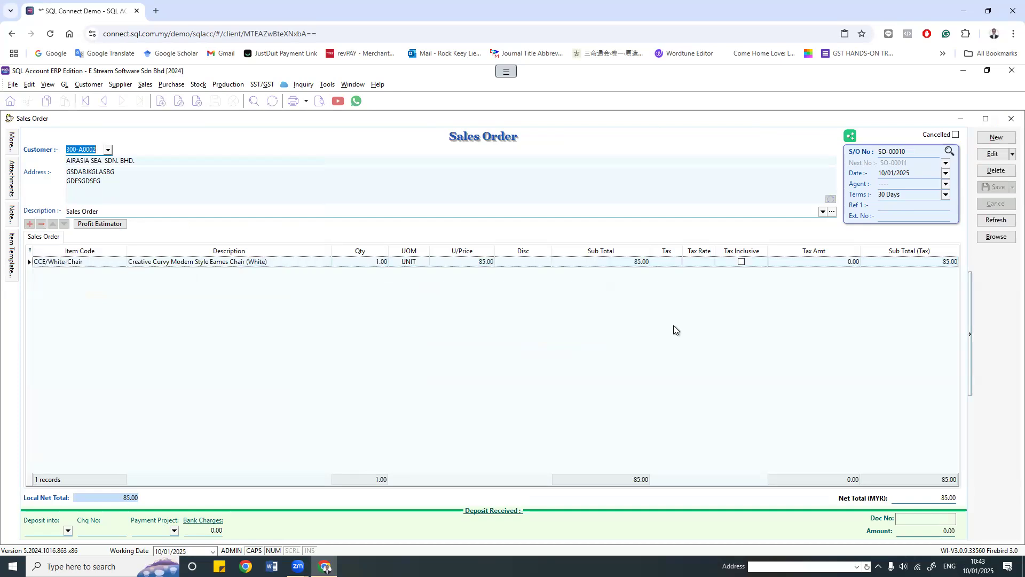
left_click(1012, 118)
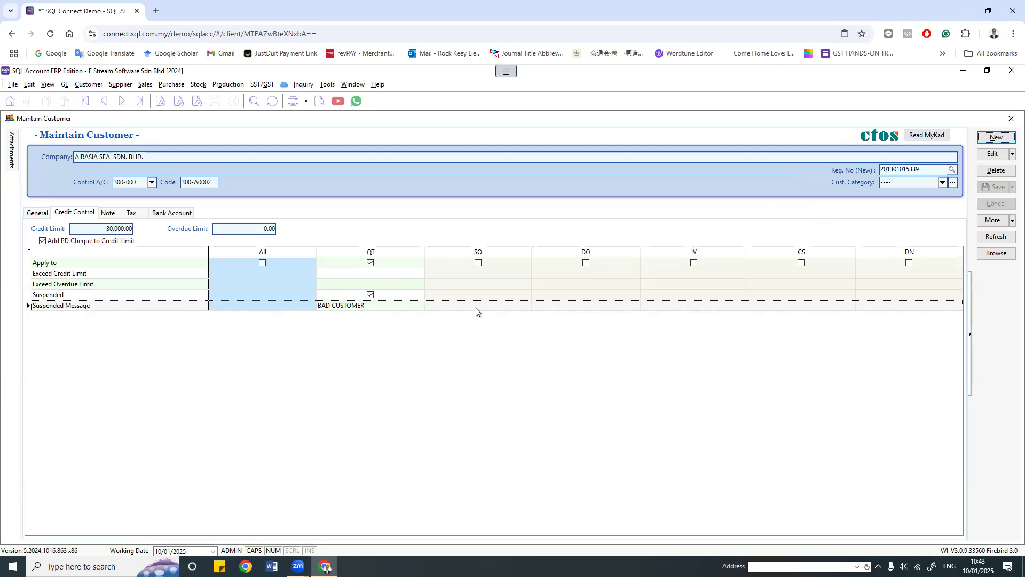
Step: Edit the customer's credit control so that it does not apply to quotations (QT)
left_click(993, 154)
left_click(370, 263)
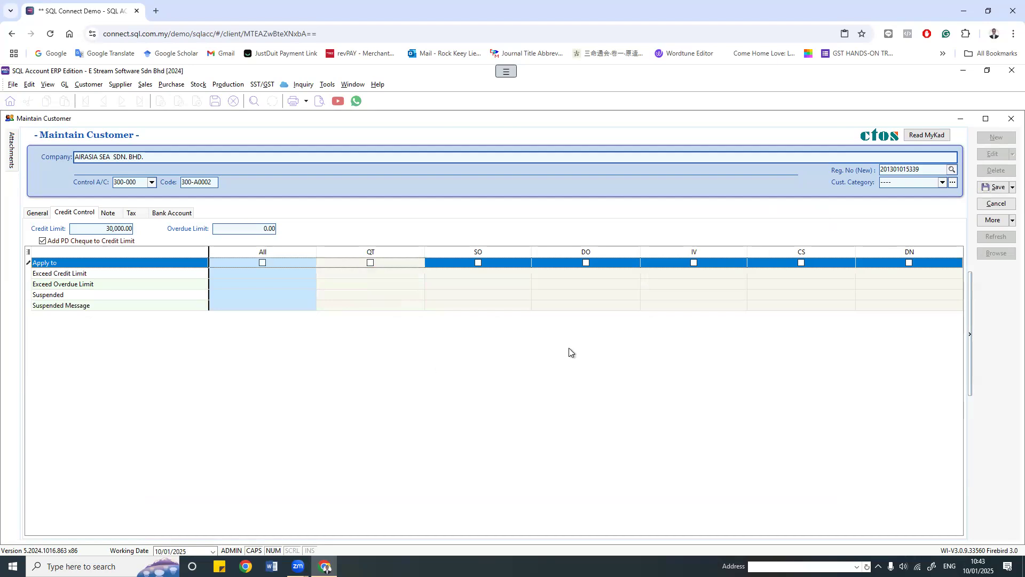
Step: Examine the customer's note fields and the tax details, including default tax, sales tax, tourism and exemption numbers
left_click(109, 213)
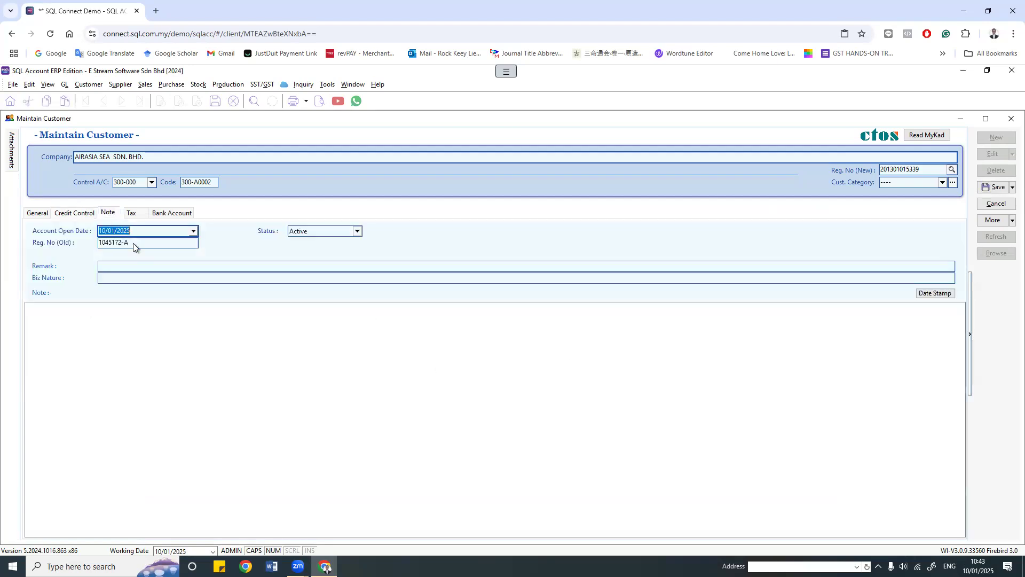
left_click(162, 303)
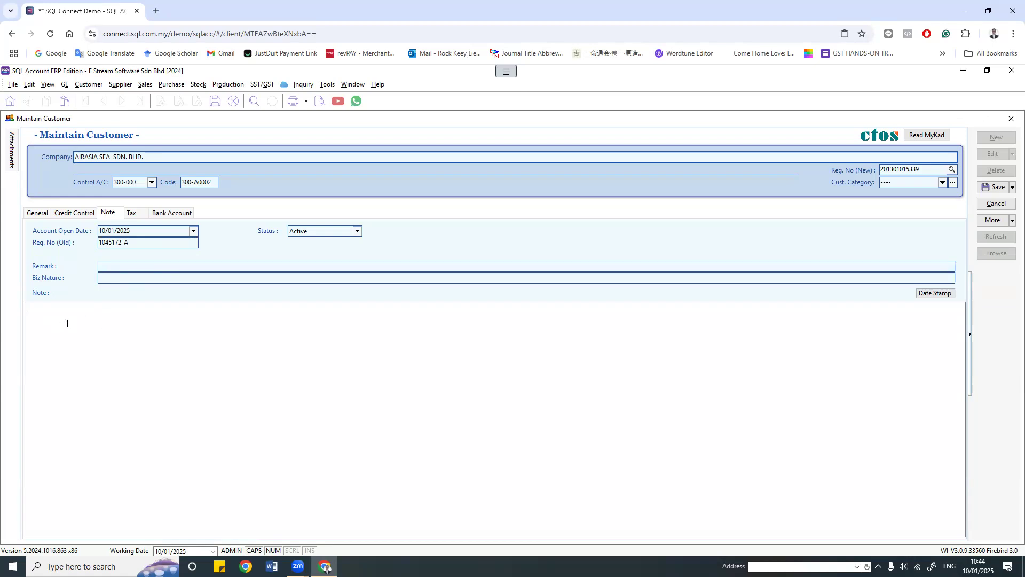
left_click(136, 214)
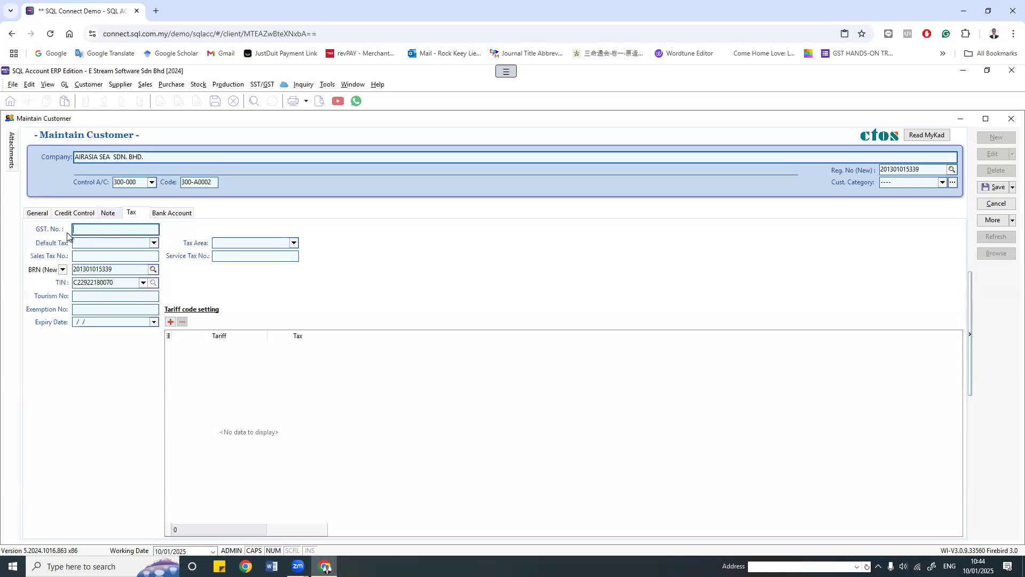
left_click(154, 244)
left_click(154, 245)
left_click(81, 259)
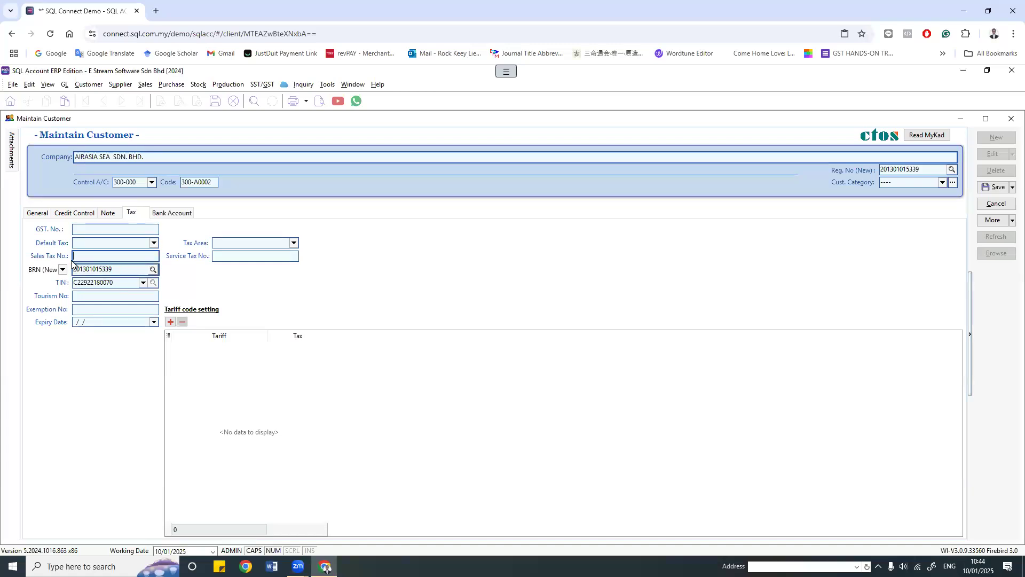
left_click(87, 297)
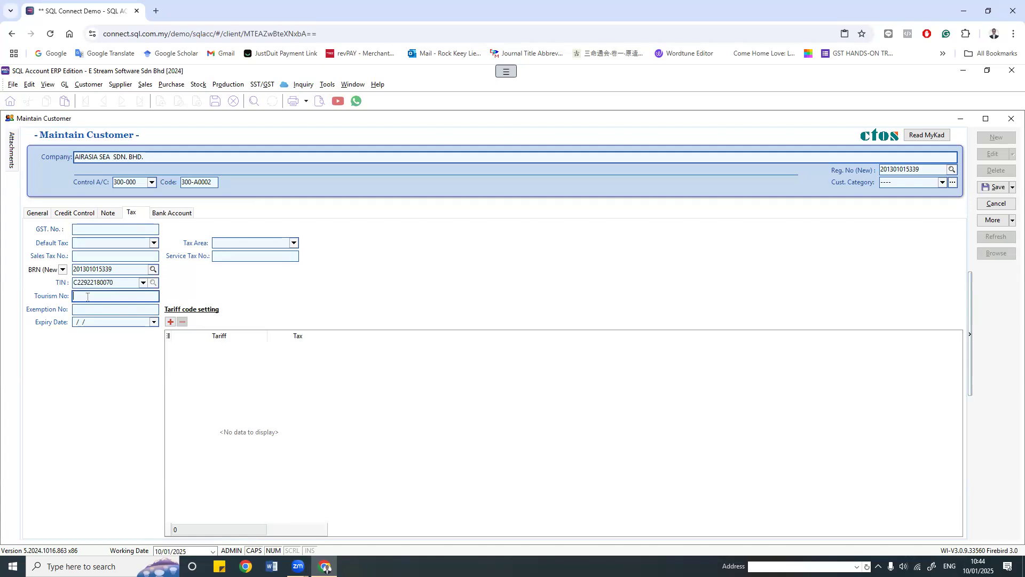
left_click(84, 310)
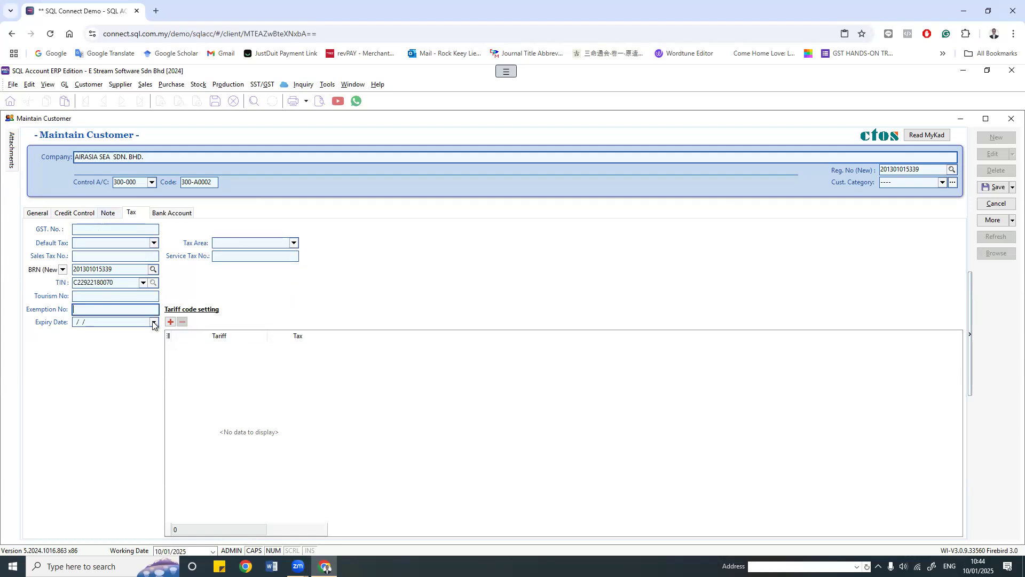
Step: Add a bank account row to the customer, examine the bank field, and discard the customer edits
left_click(172, 212)
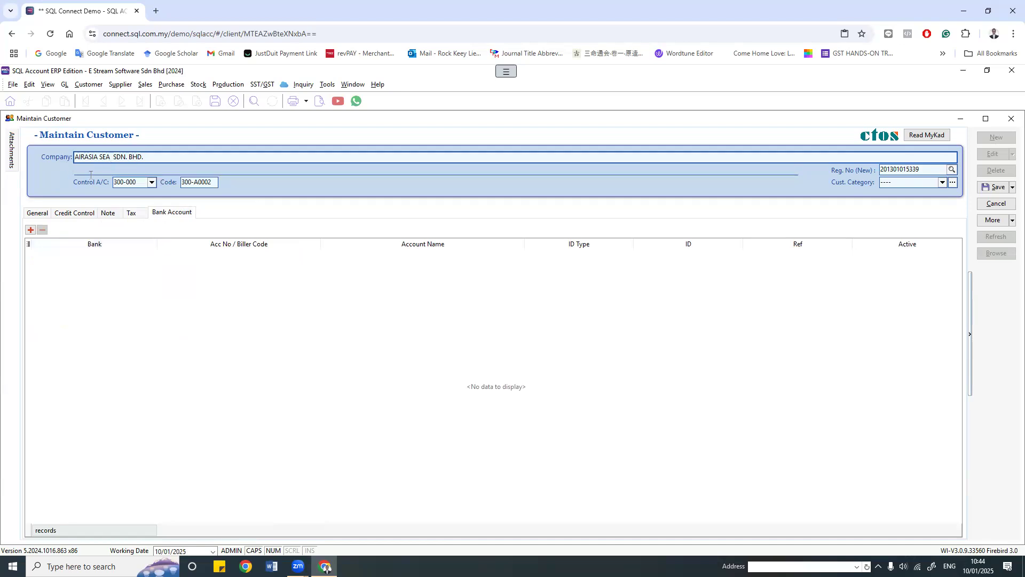
left_click(30, 231)
left_click(38, 231)
left_click(152, 255)
left_click(152, 256)
left_click(152, 255)
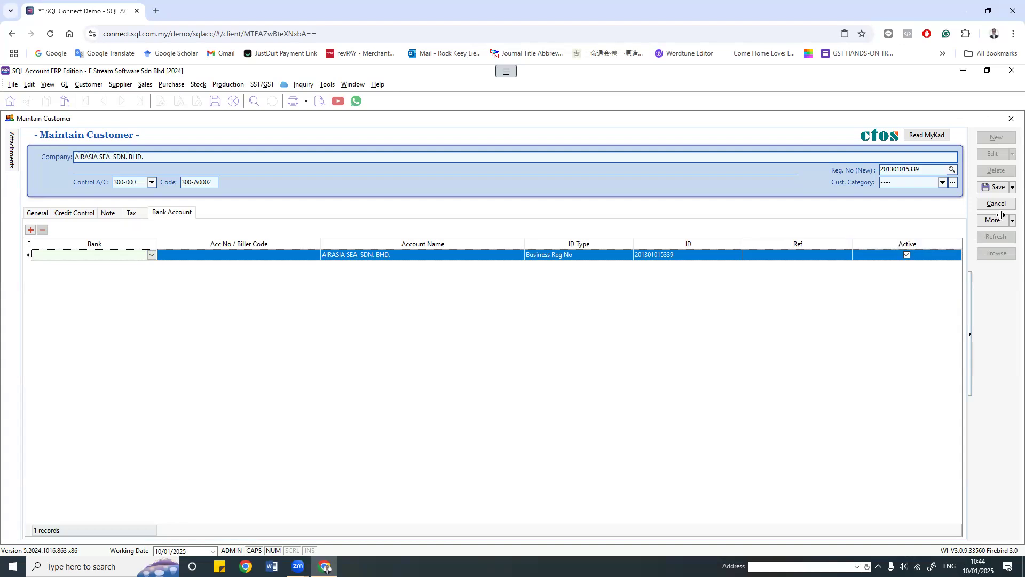
left_click(979, 210)
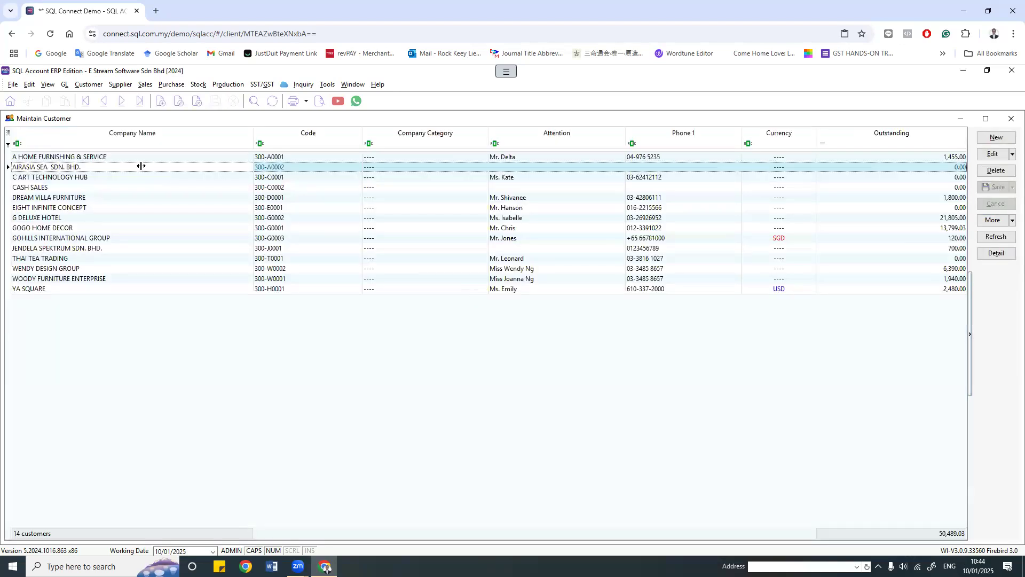
left_click(37, 213)
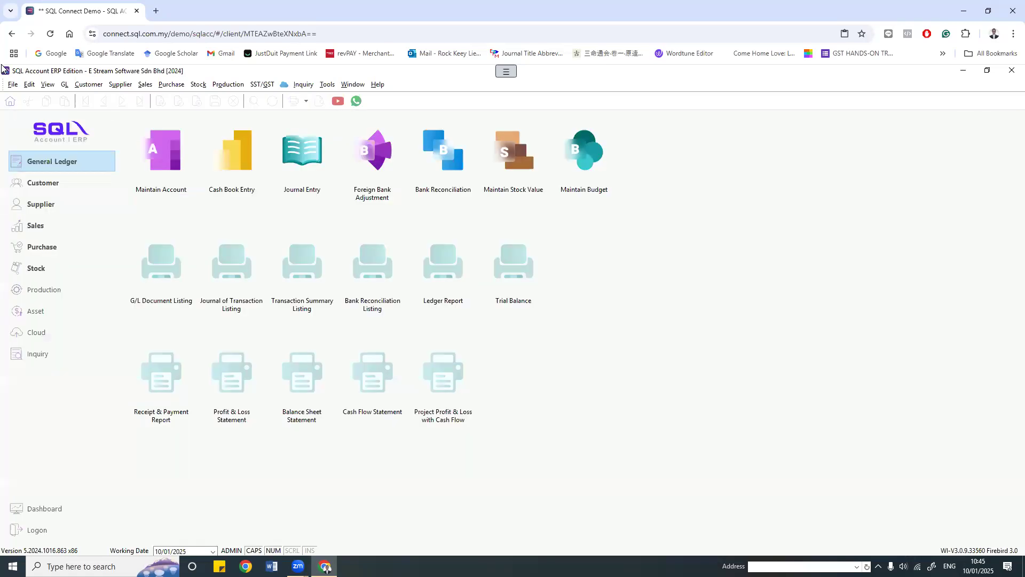
Step: Start a new supplier record in Maintain Supplier with the company name AIRASIA
left_click(122, 85)
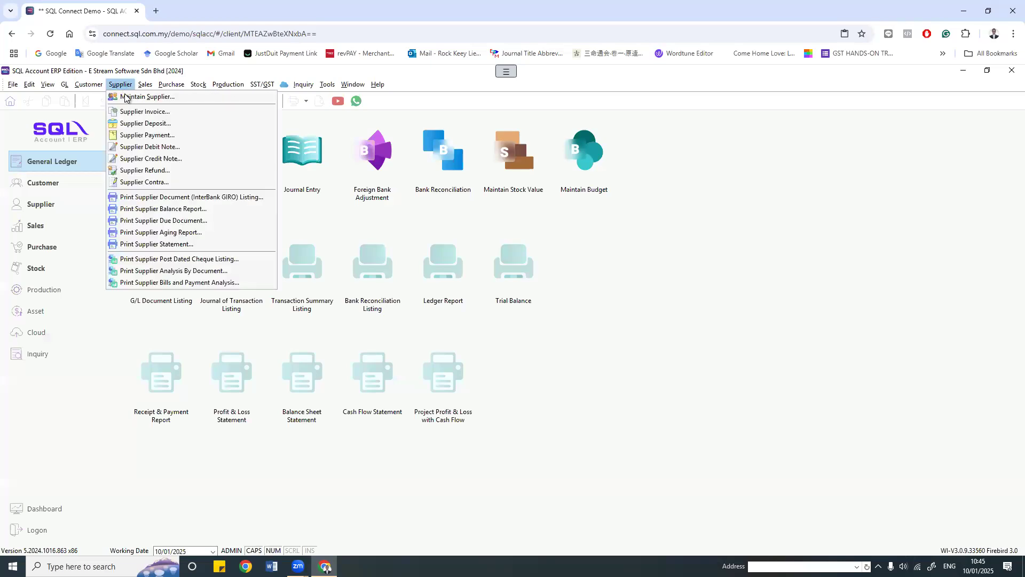
left_click(126, 96)
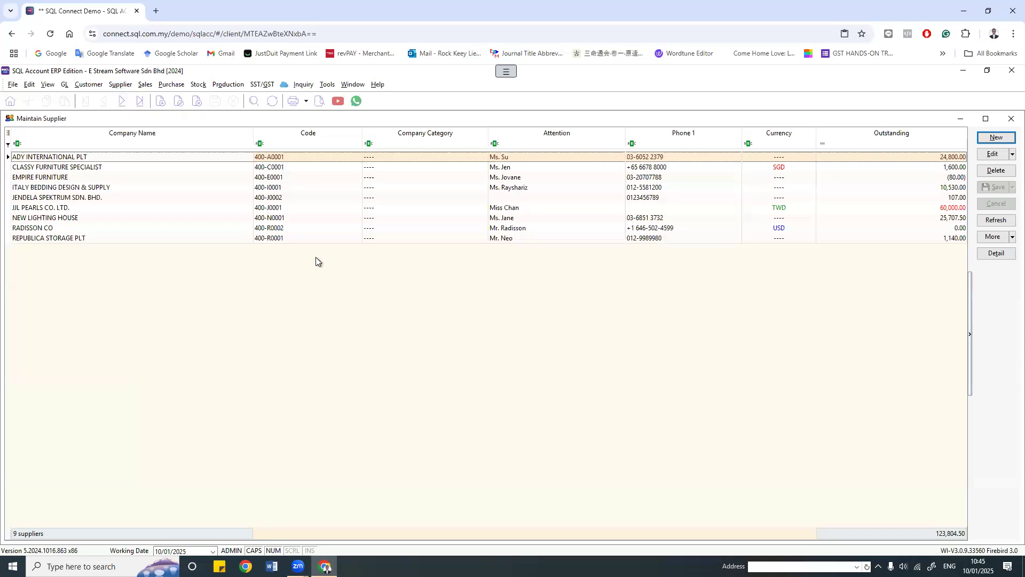
left_click(996, 137)
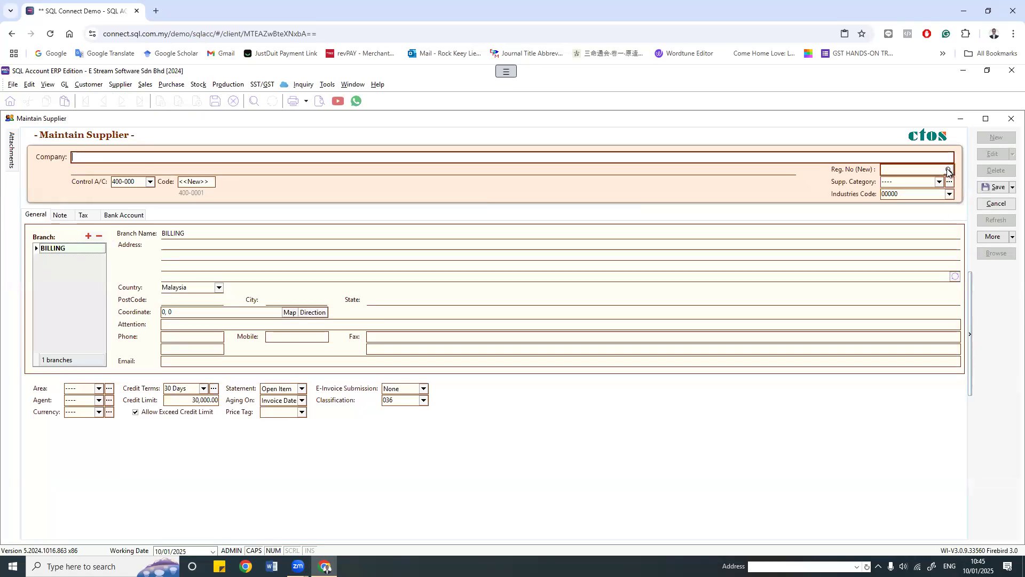
type("Al")
type("RASIA")
Step: Look up the supplier's business registration number, choose AIRASIA SEA SDN. BHD. and replace the company name with it
left_click(83, 214)
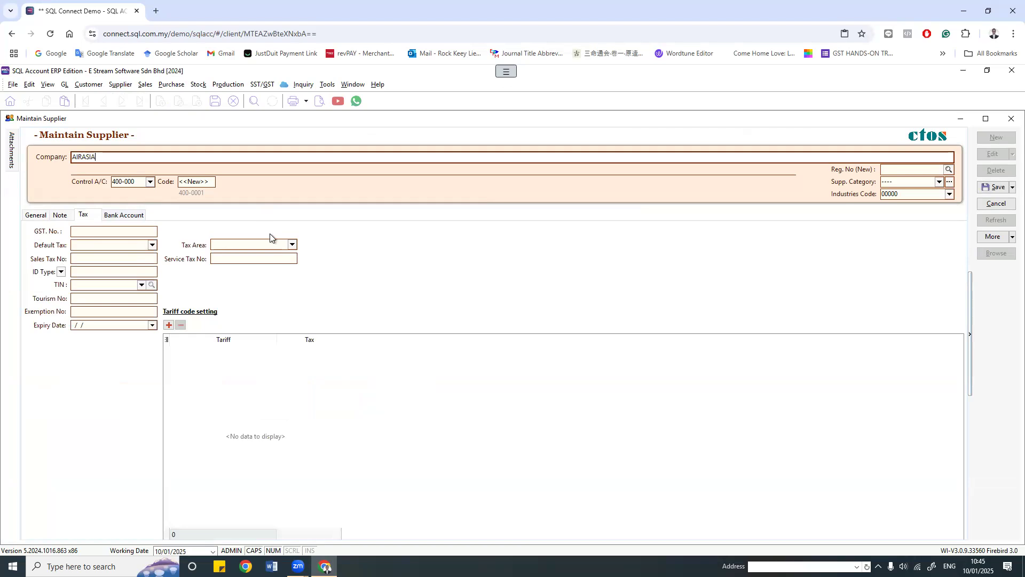
left_click(949, 170)
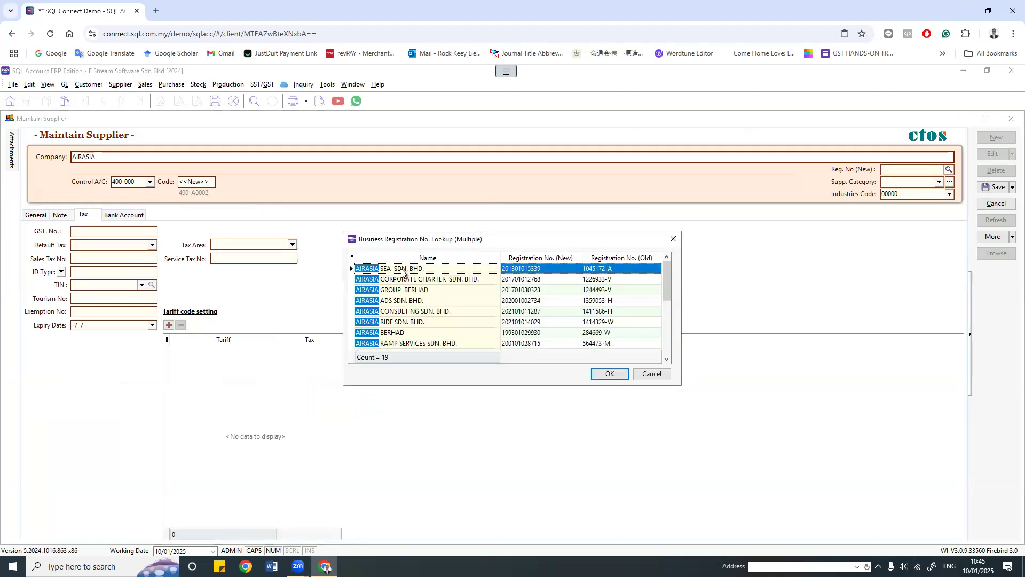
left_click(608, 375)
left_click(541, 341)
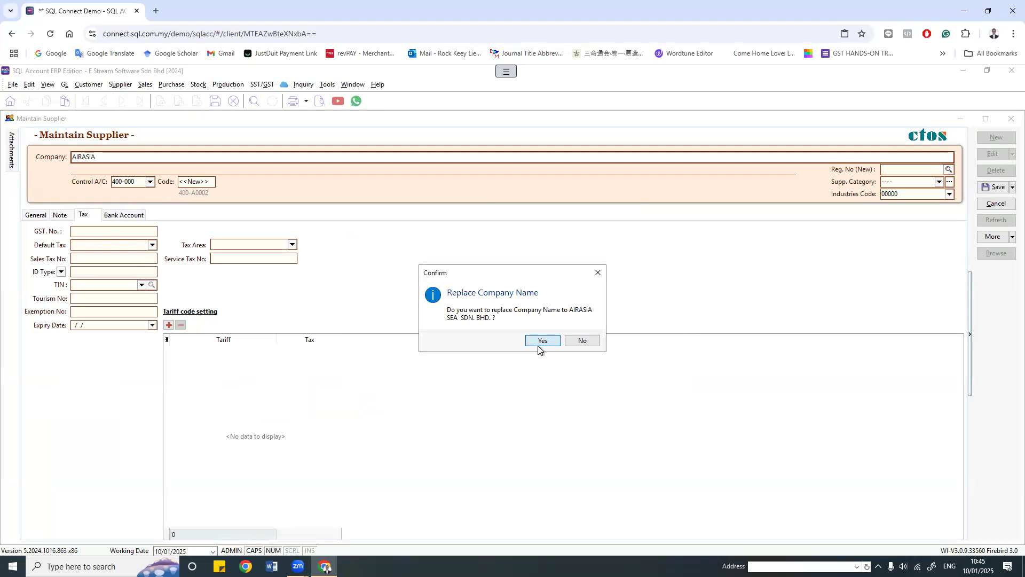
Step: Examine the supplier's business registration and TIN fields, and the billing branch's name and address fields
left_click(105, 274)
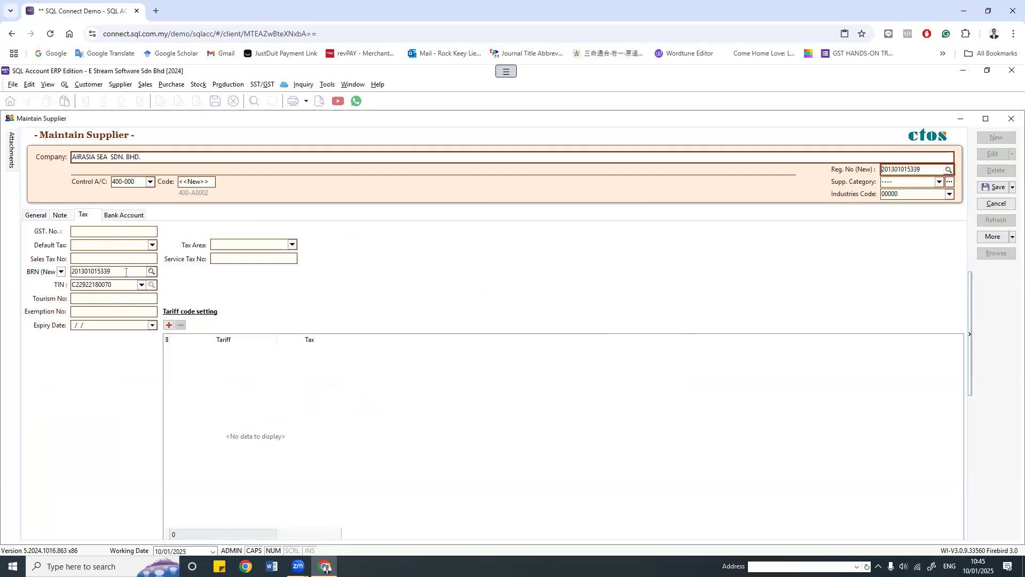
left_click(117, 284)
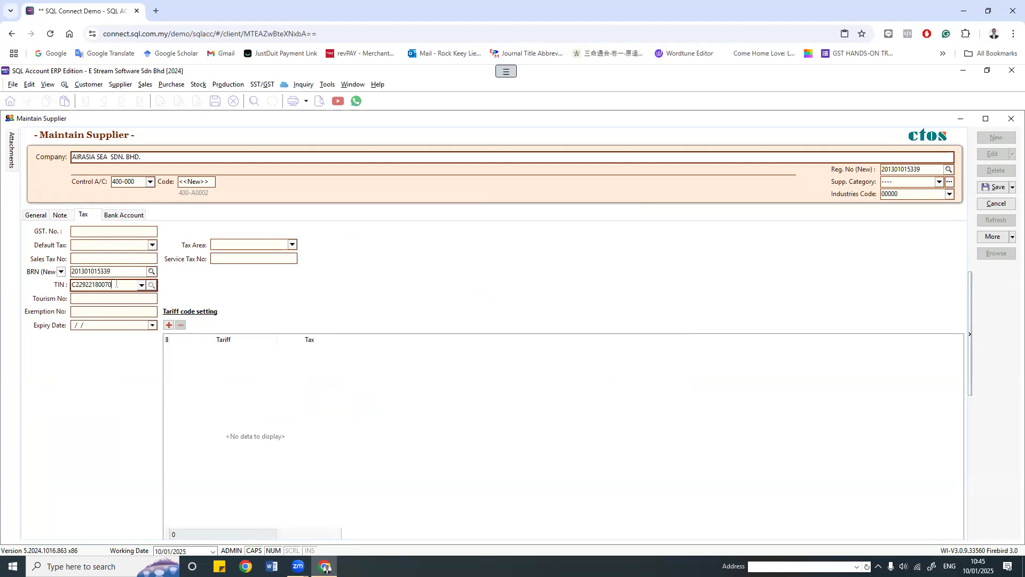
left_click(36, 214)
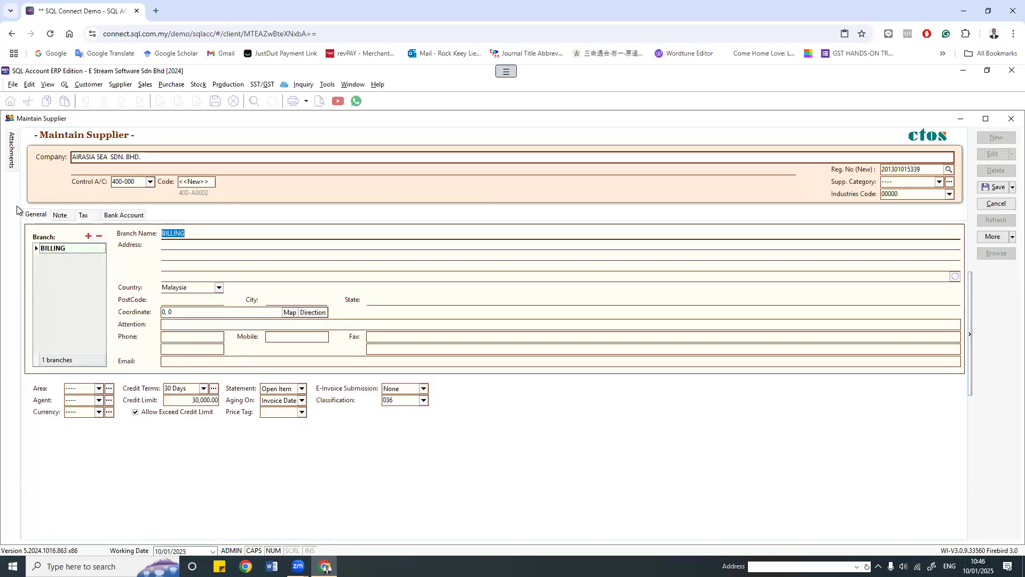
left_click(191, 234)
left_click(194, 253)
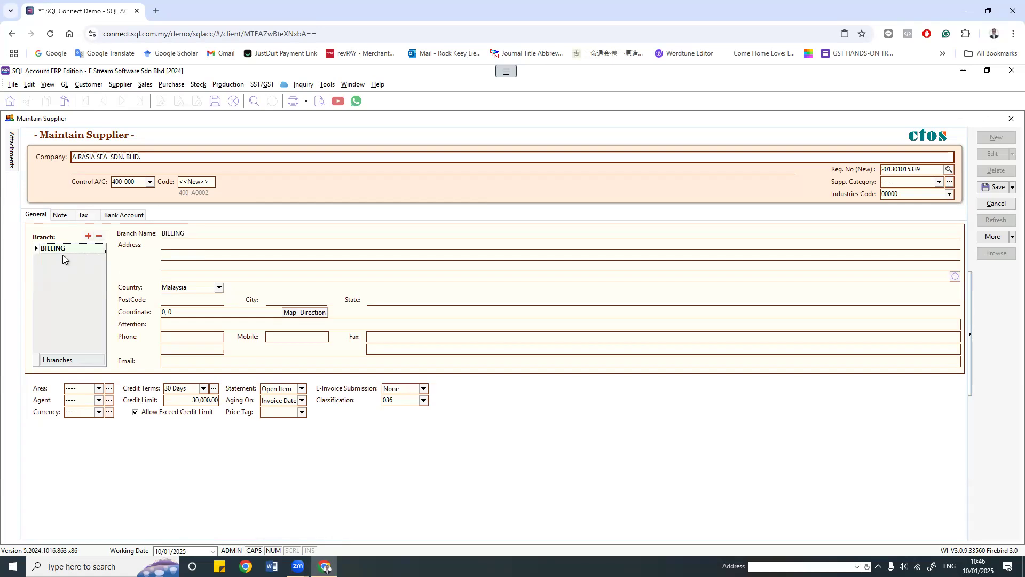
Step: Add a blank second branch to the supplier and inspect the credit limit and price tag options
left_click(88, 236)
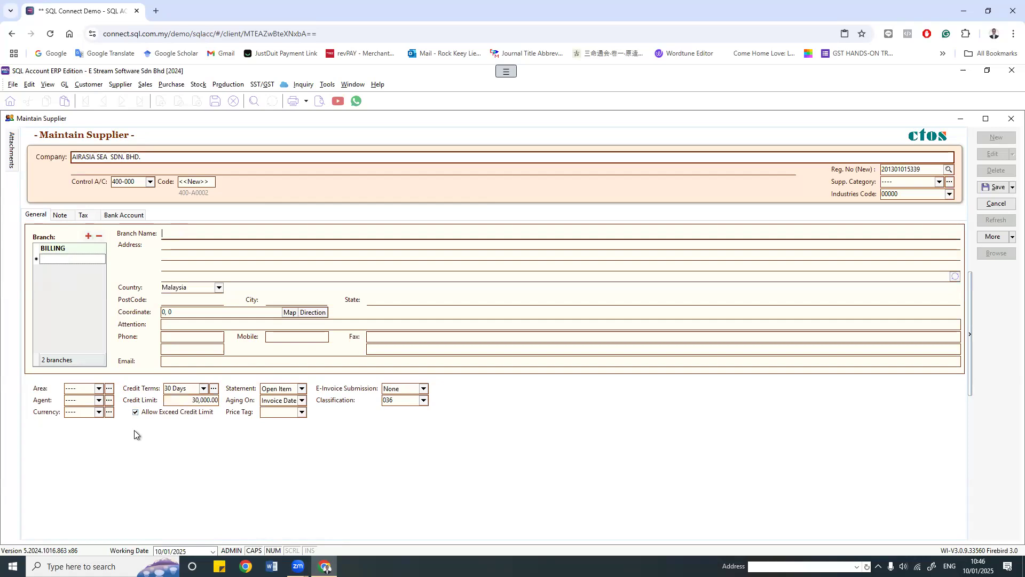
left_click(202, 400)
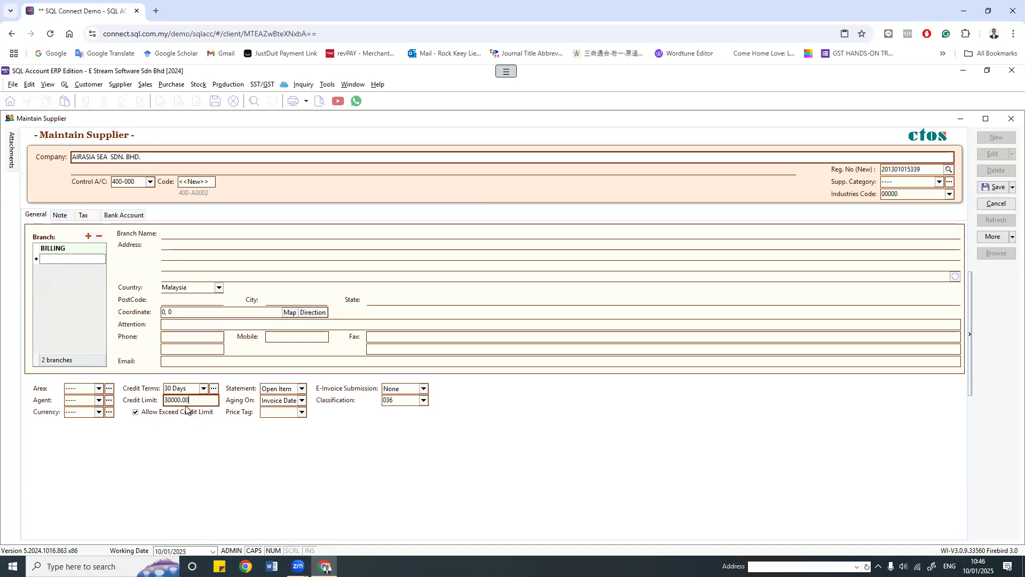
left_click_drag(197, 399, 121, 398)
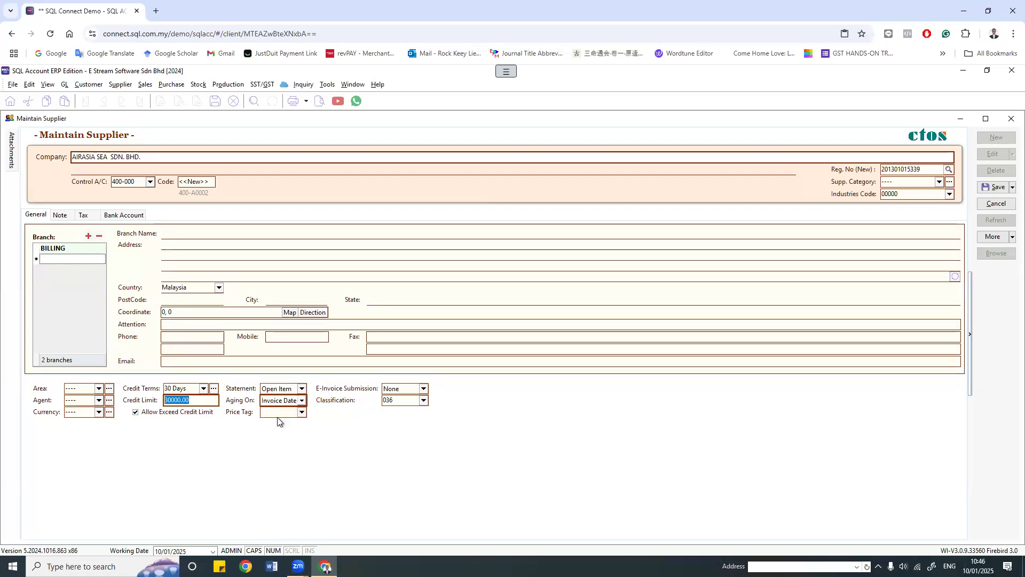
left_click(301, 413)
left_click(357, 450)
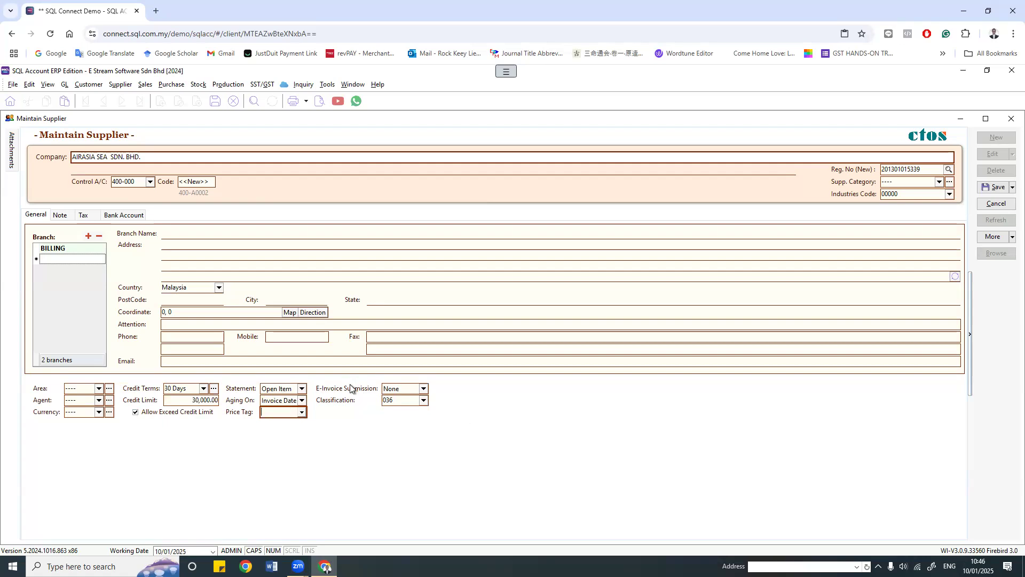
Step: Try Self-billed as the supplier's e-invoice submission while viewing the classification codes, and set the submission back to None
left_click(424, 392)
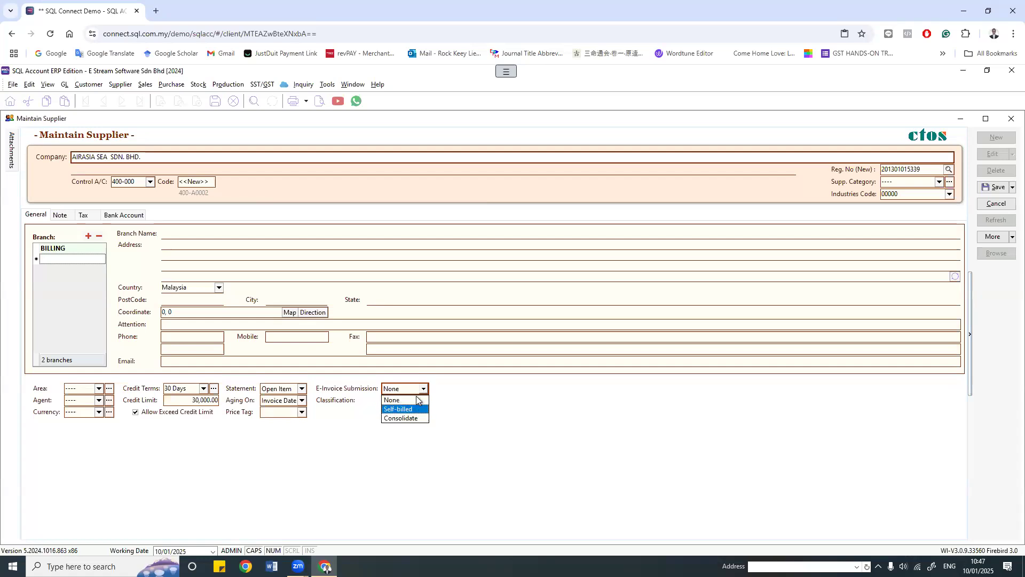
left_click(398, 409)
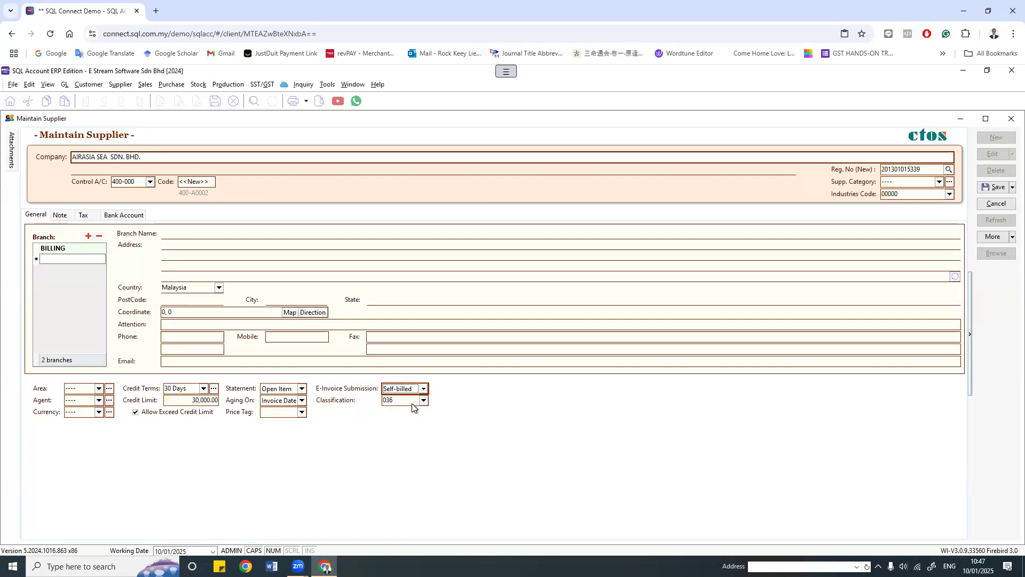
left_click(424, 401)
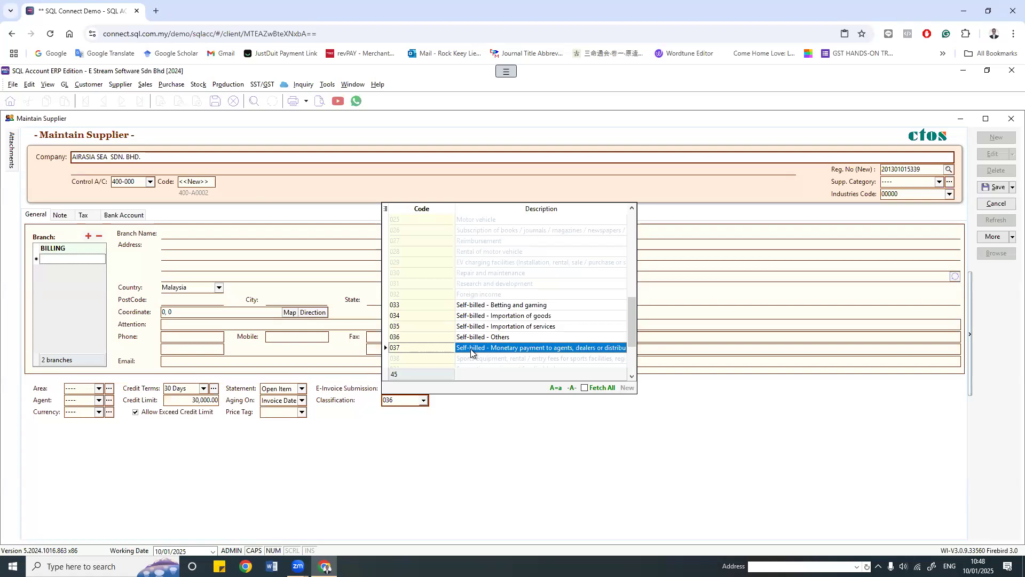
left_click(377, 412)
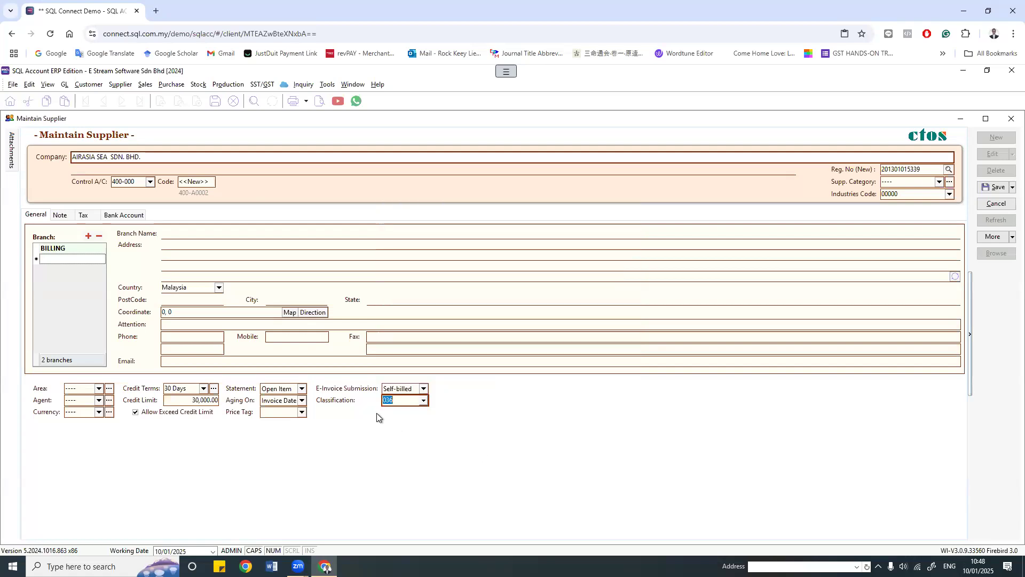
left_click(423, 389)
left_click(411, 401)
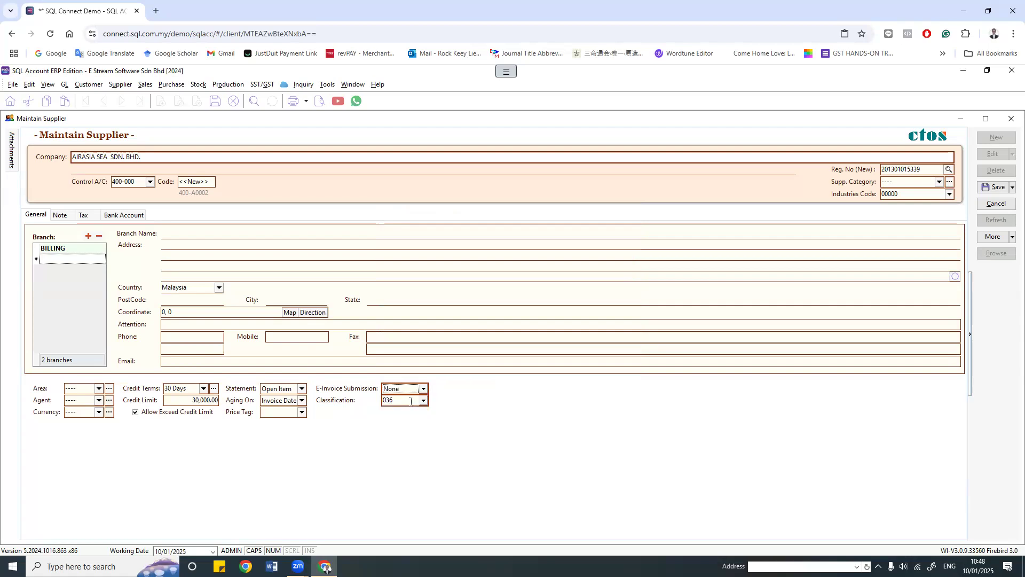
Step: Review the supplier's note, tax and bank account details, including the predefined TIN options and the industries code
left_click(59, 216)
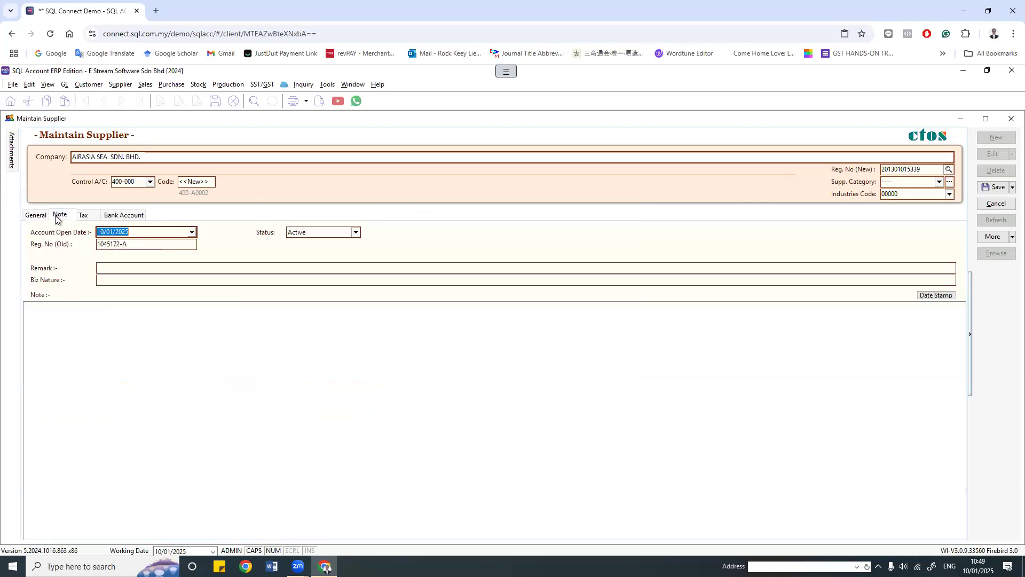
left_click(134, 365)
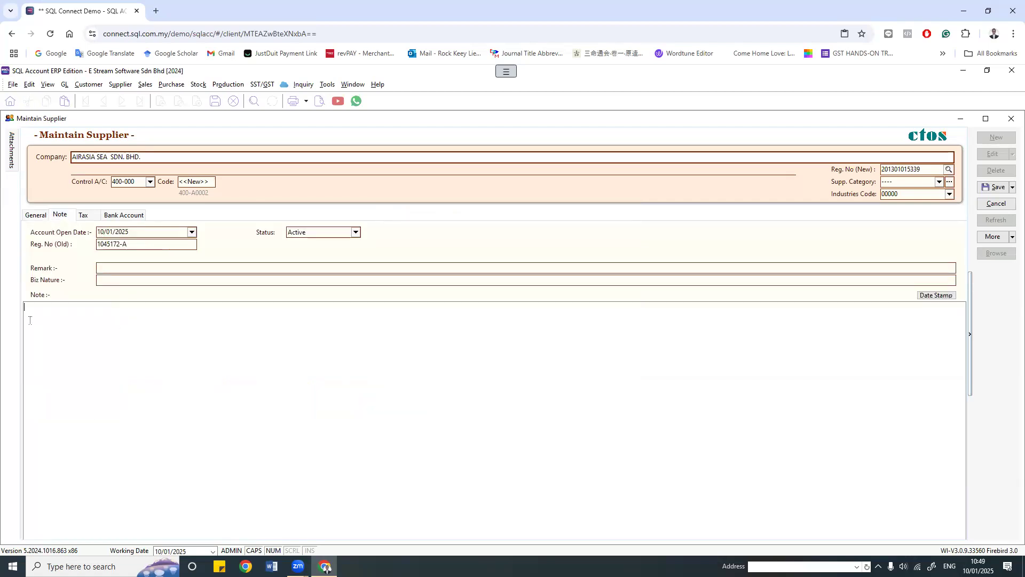
left_click(86, 215)
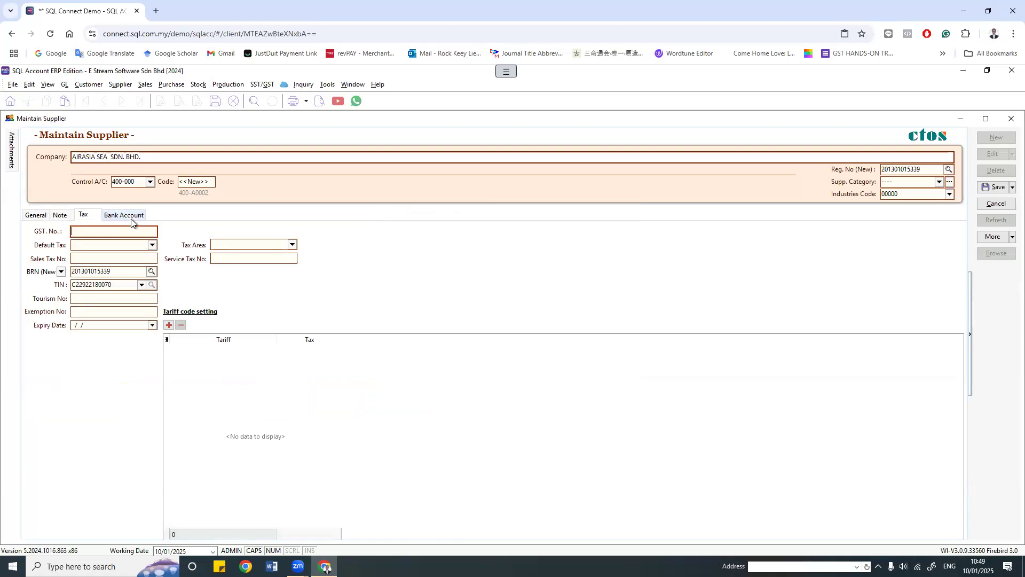
left_click(108, 284)
left_click(141, 284)
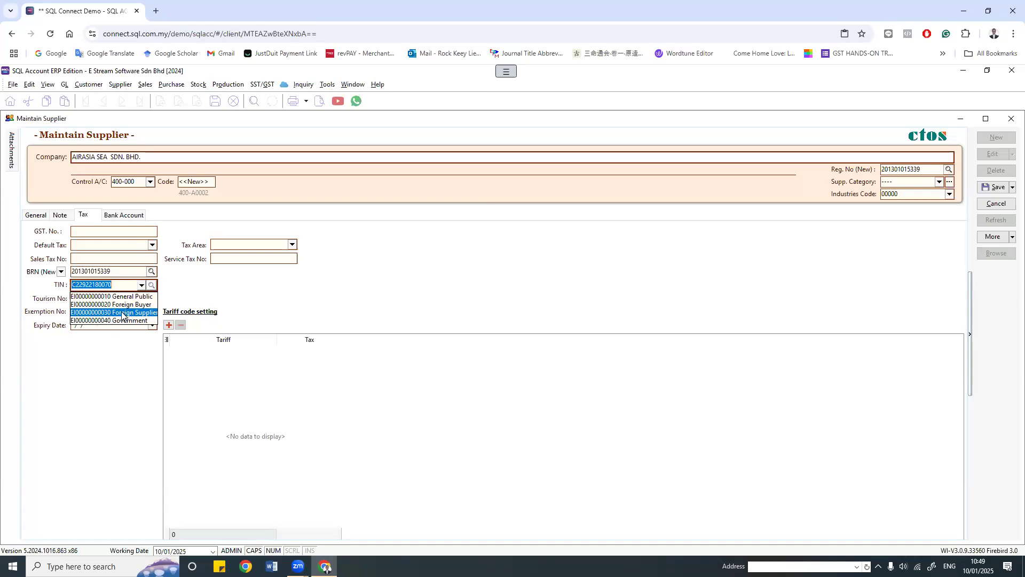
left_click(287, 293)
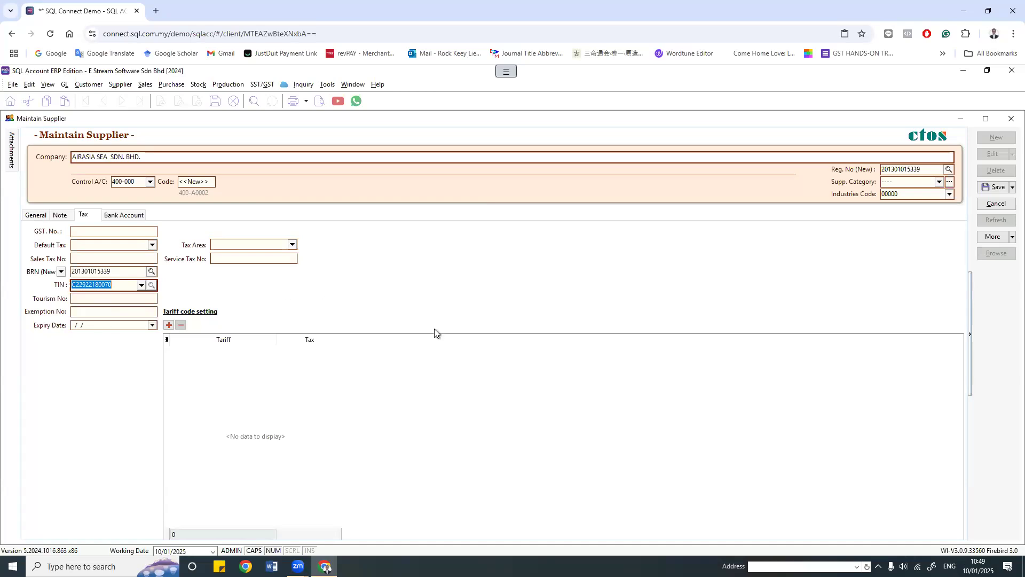
left_click(140, 217)
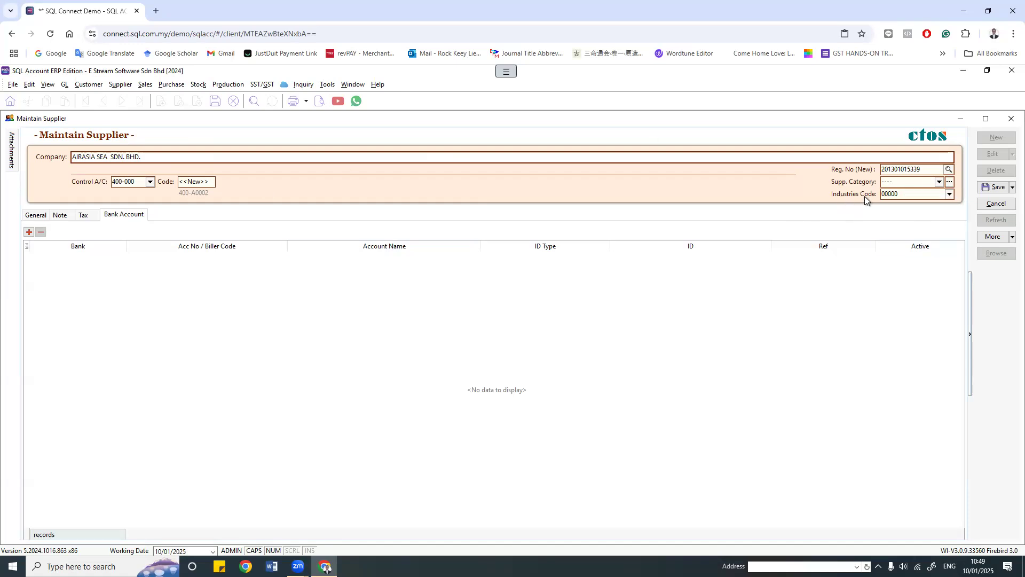
left_click(931, 199)
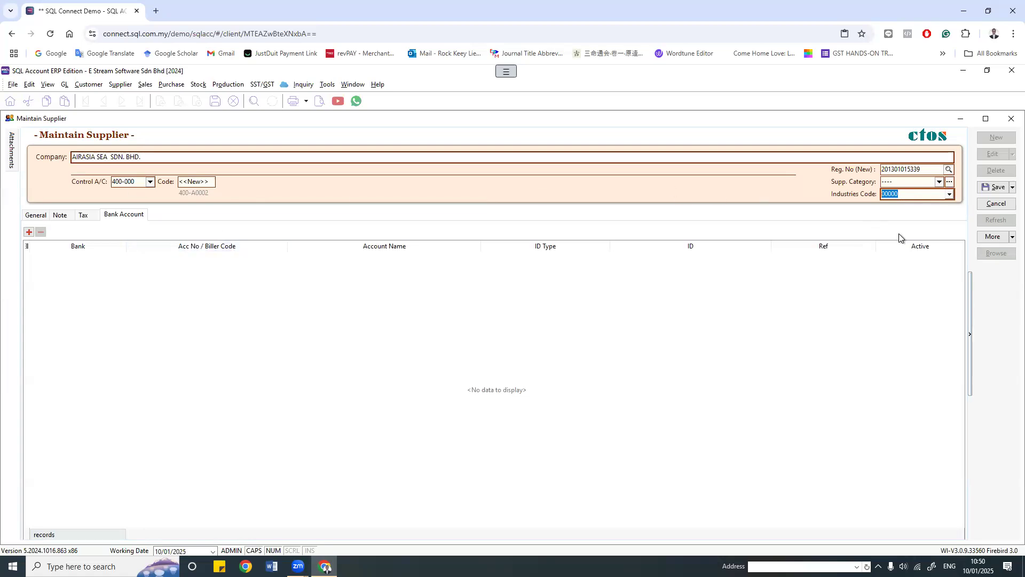
Step: Close the new supplier record without saving the changes
left_click(36, 215)
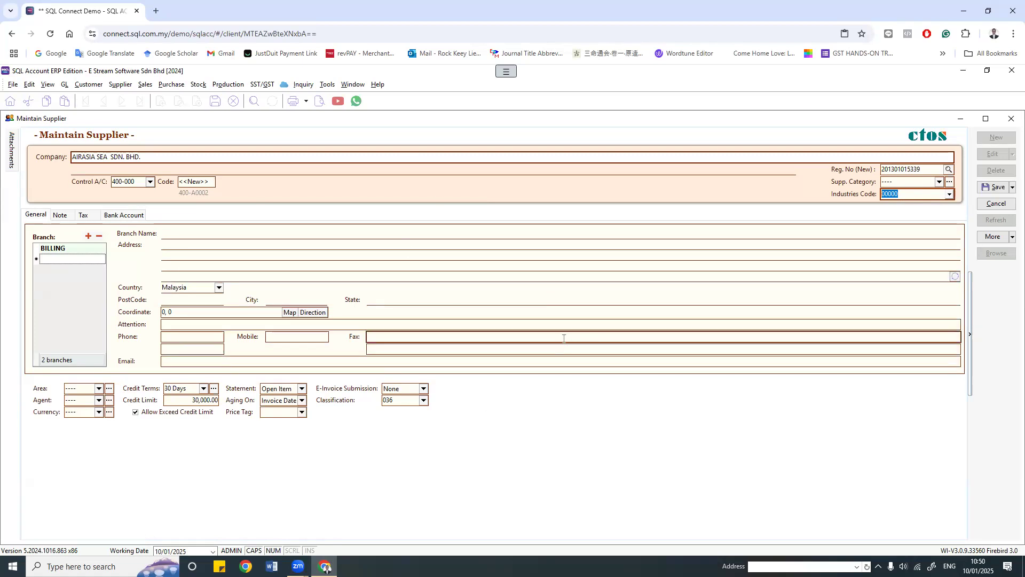
left_click(1010, 119)
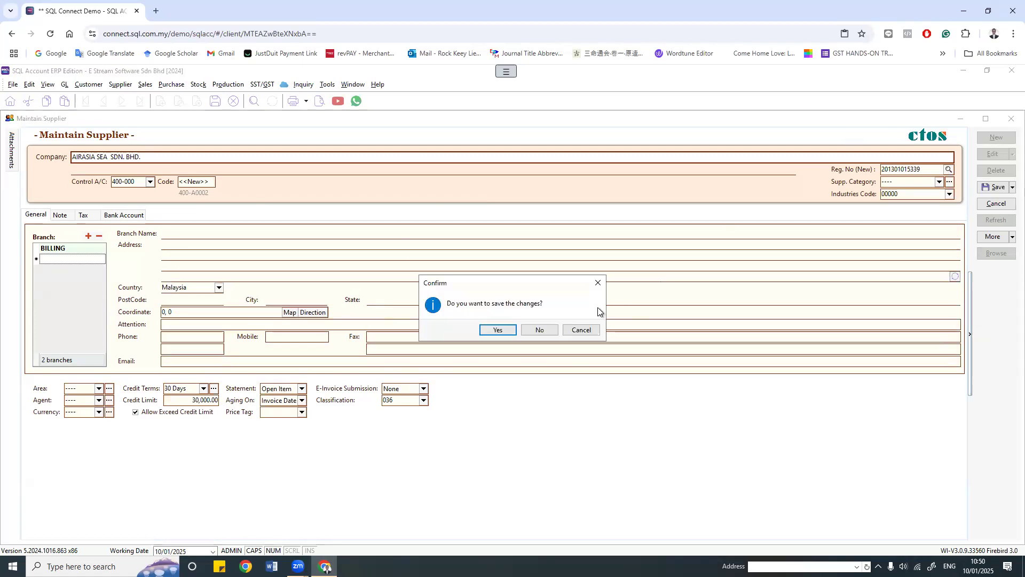
left_click(538, 329)
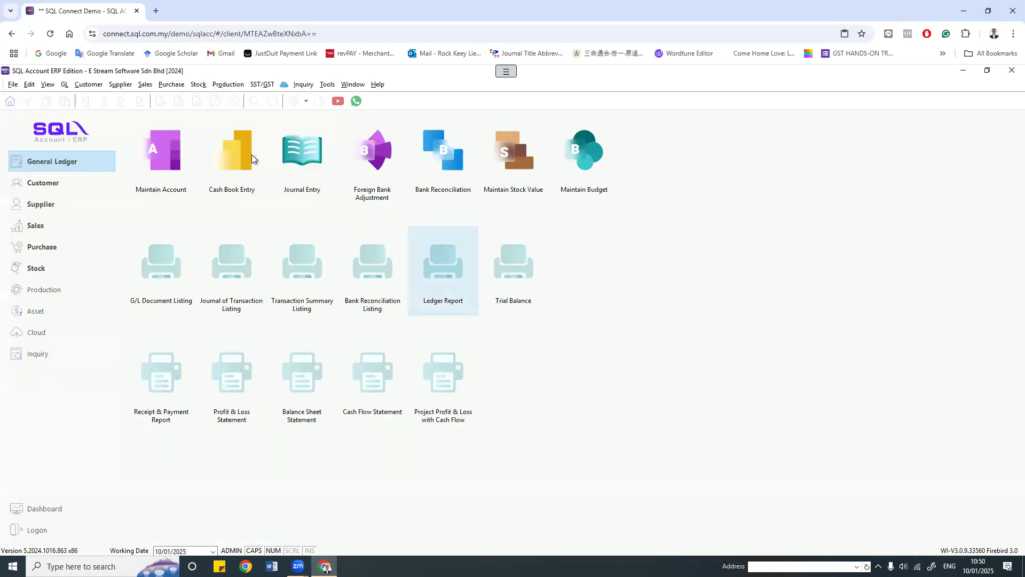
Step: Open the document number maintenance list and move its window to the middle of the workspace
left_click(89, 84)
mouse_move(118, 87)
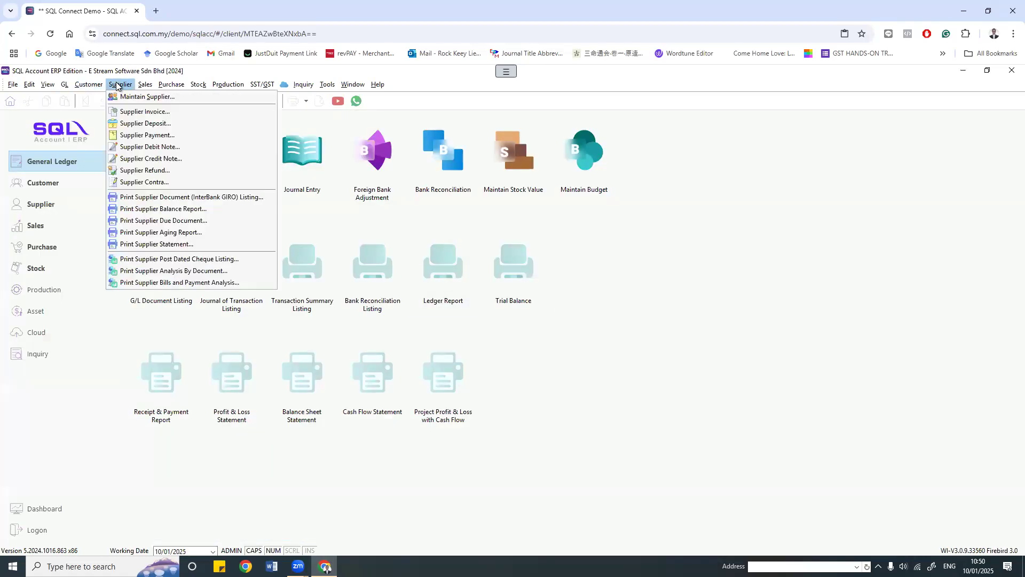
mouse_move(191, 85)
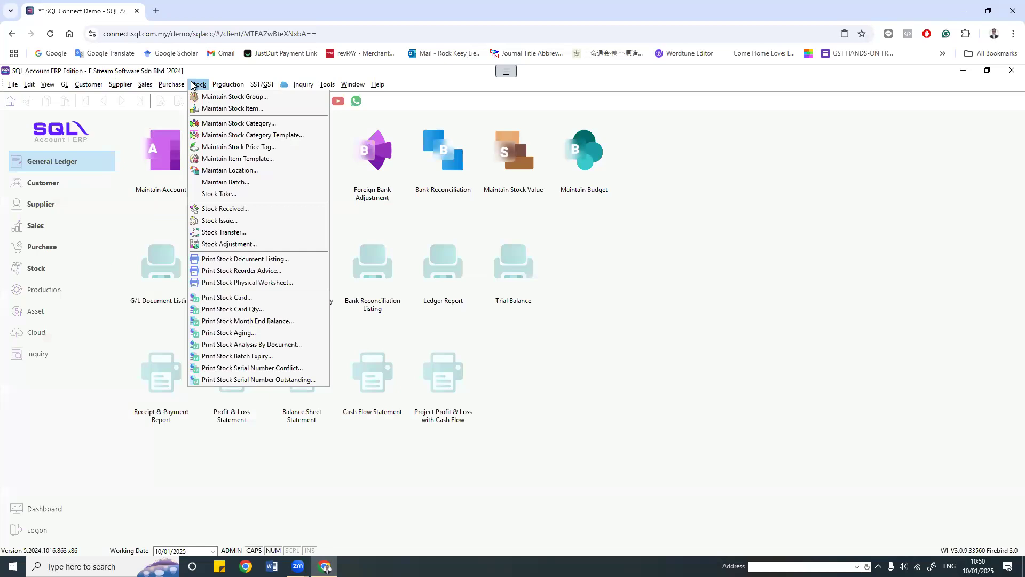
mouse_move(324, 86)
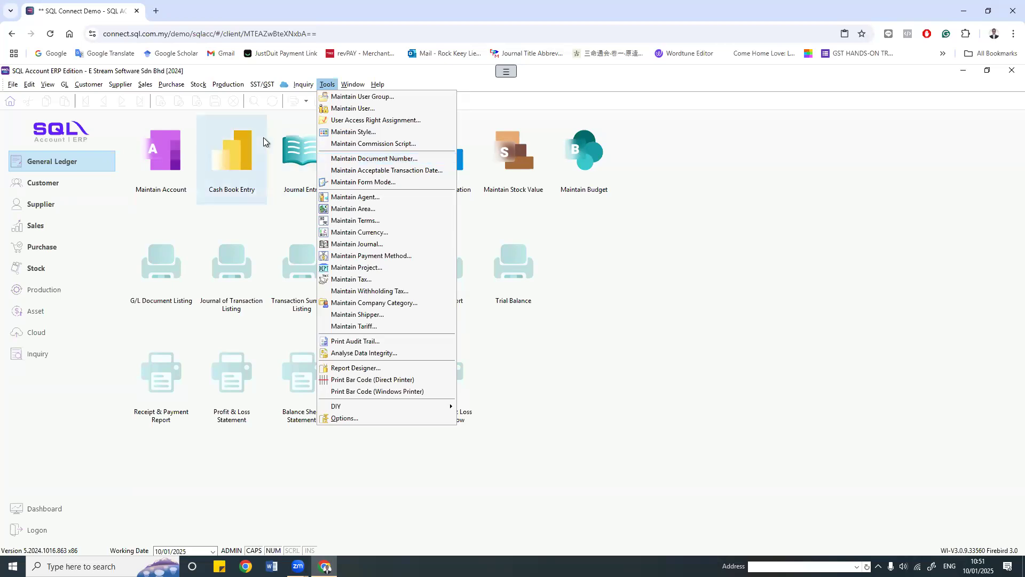
left_click(361, 159)
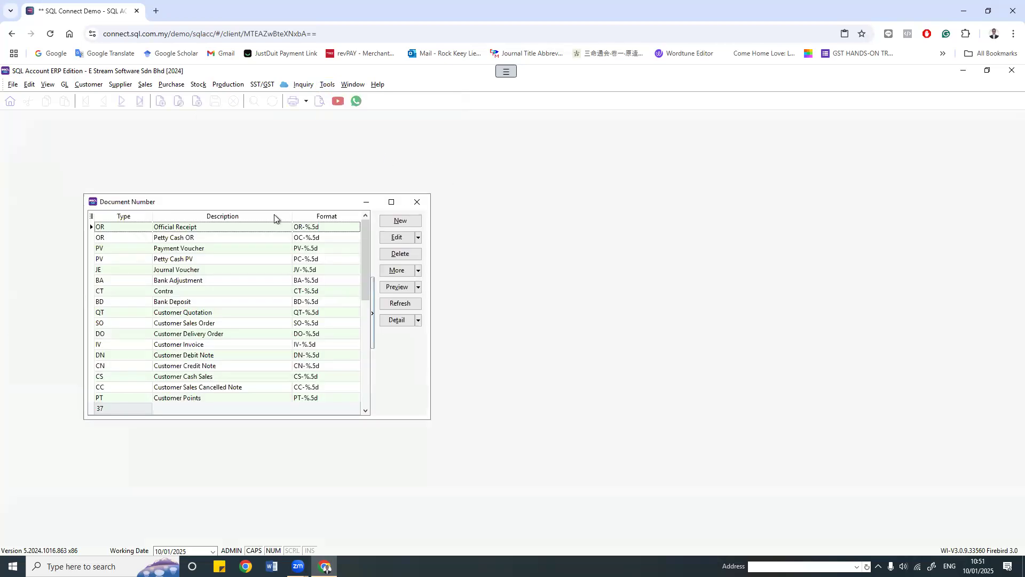
left_click_drag(287, 203, 511, 149)
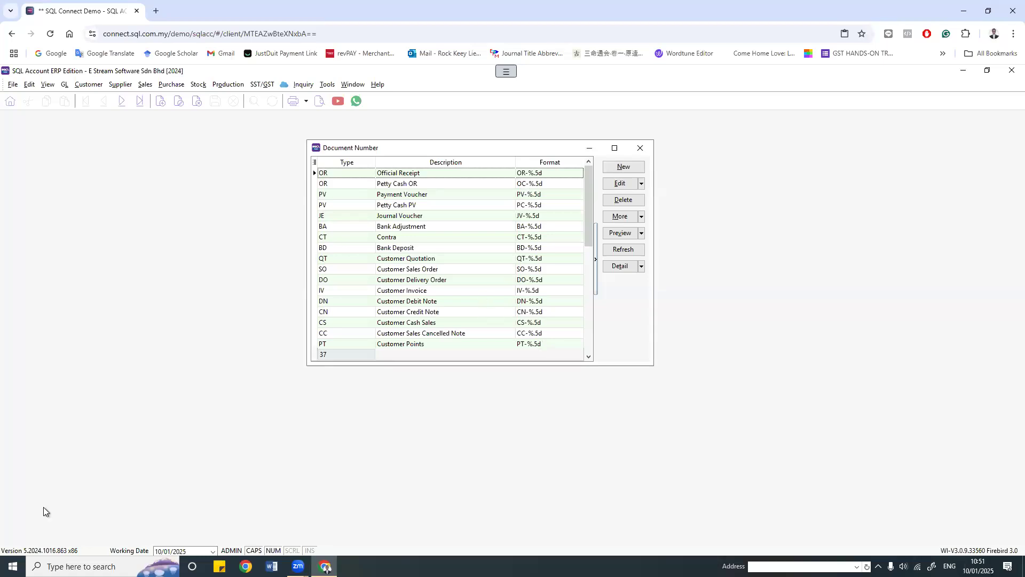
Step: Open a blank Notepad window and arrange it together with the Document Number list
key("super")
type("NOI")
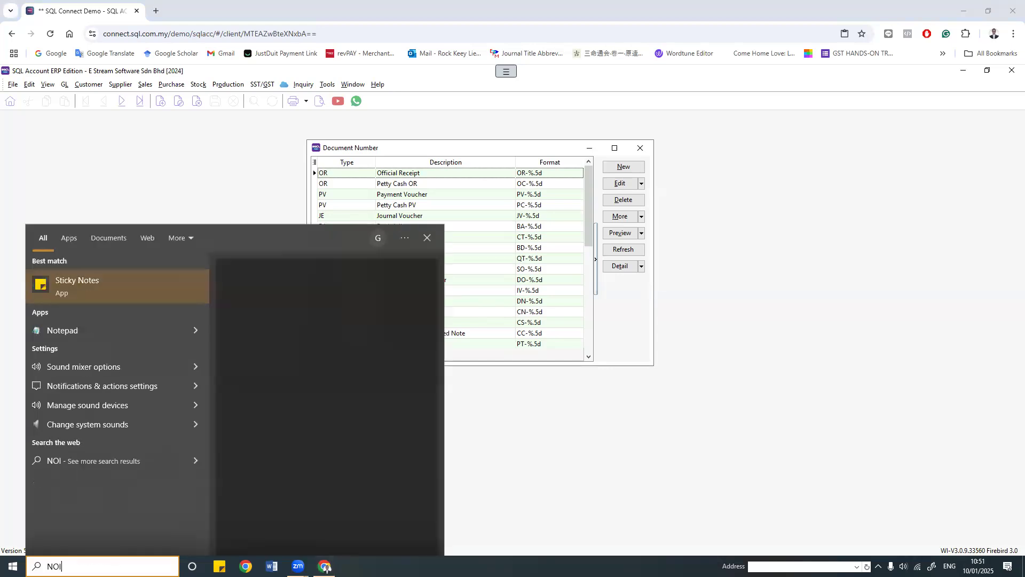
key("BackSpace")
key("BackSpace")
type("NOTEPAD")
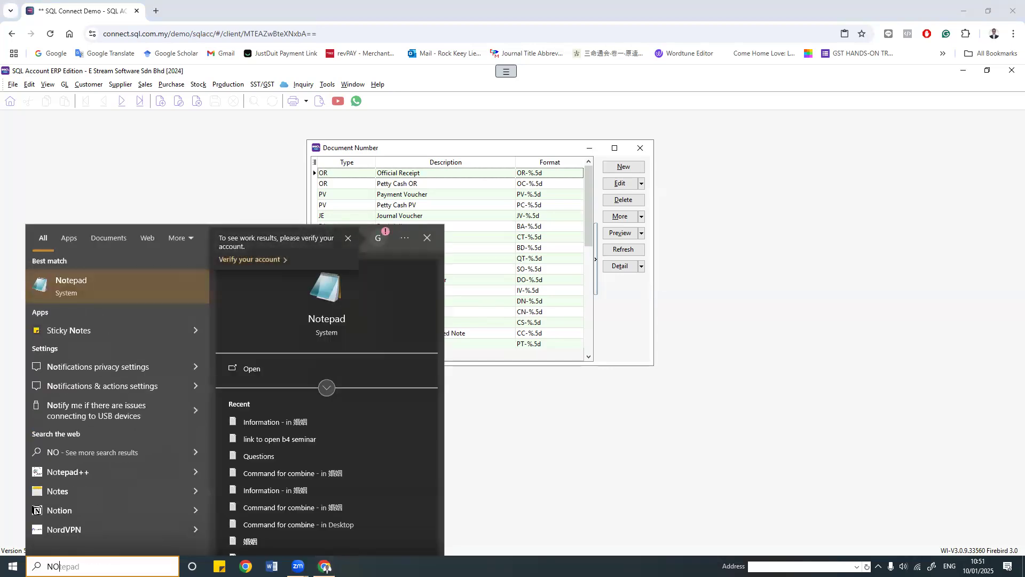
left_click(103, 286)
left_click_drag(481, 149, 374, 120)
key("alt+Tab")
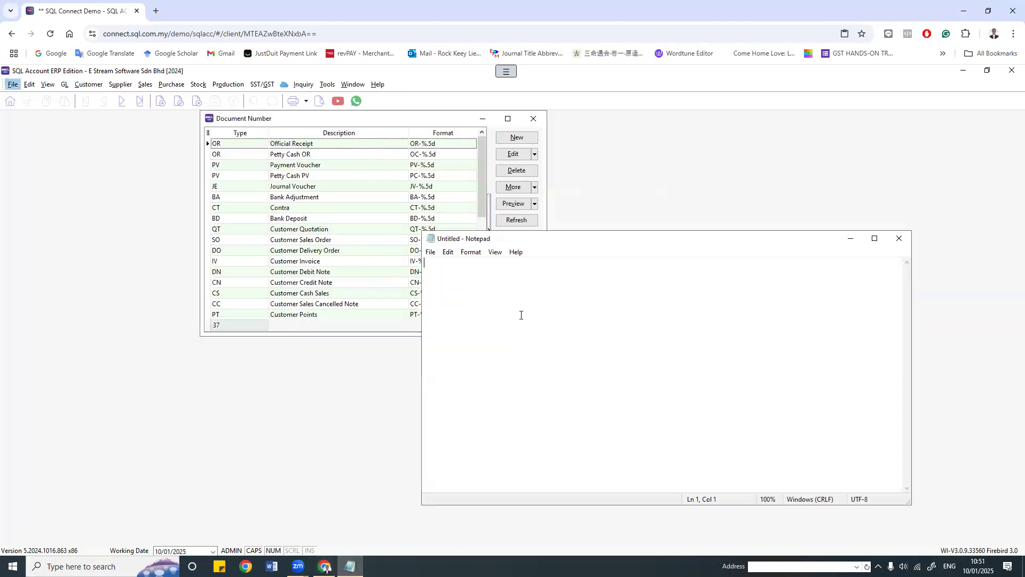
Step: Open the Customer Invoice numbering record and write the sample number ESIV-0040 in Notepad
double_click(321, 262)
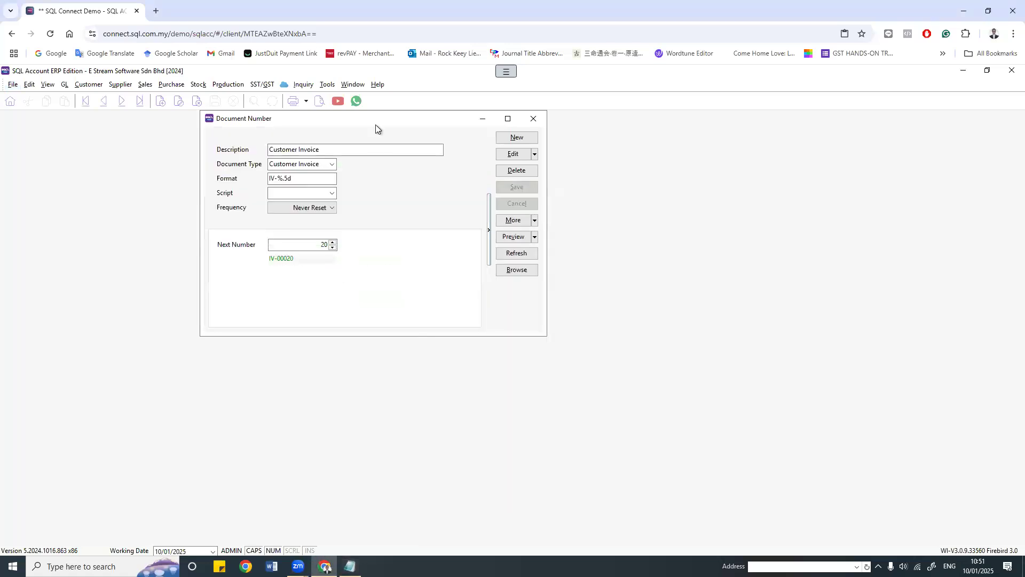
key("alt+Tab")
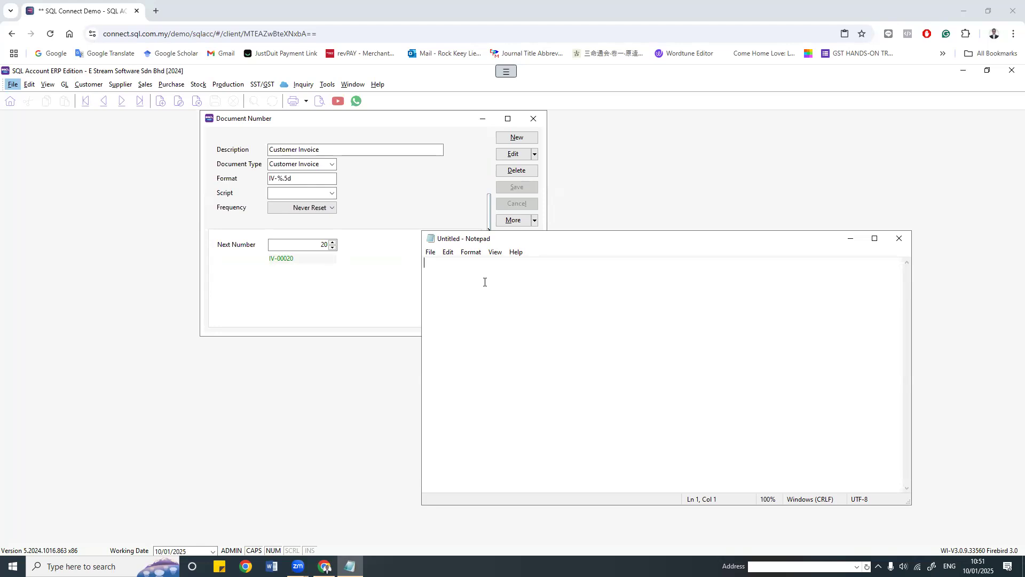
type("ESIV0040")
left_click_drag(473, 266, 342, 344)
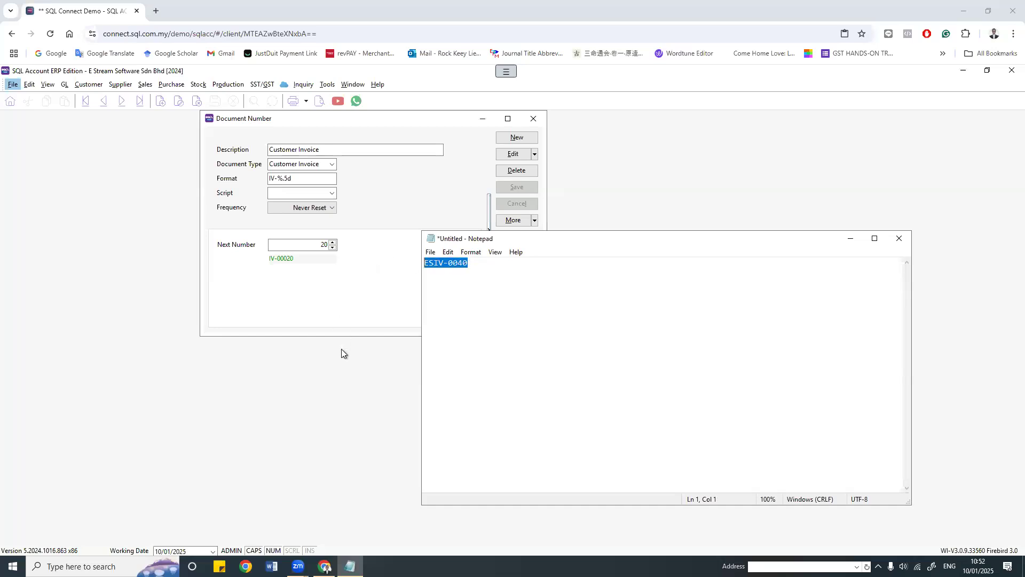
Step: Edit the Customer Invoice number format to ESIV-%.4d and compare it with the sample number in Notepad
left_click(514, 157)
left_click(270, 180)
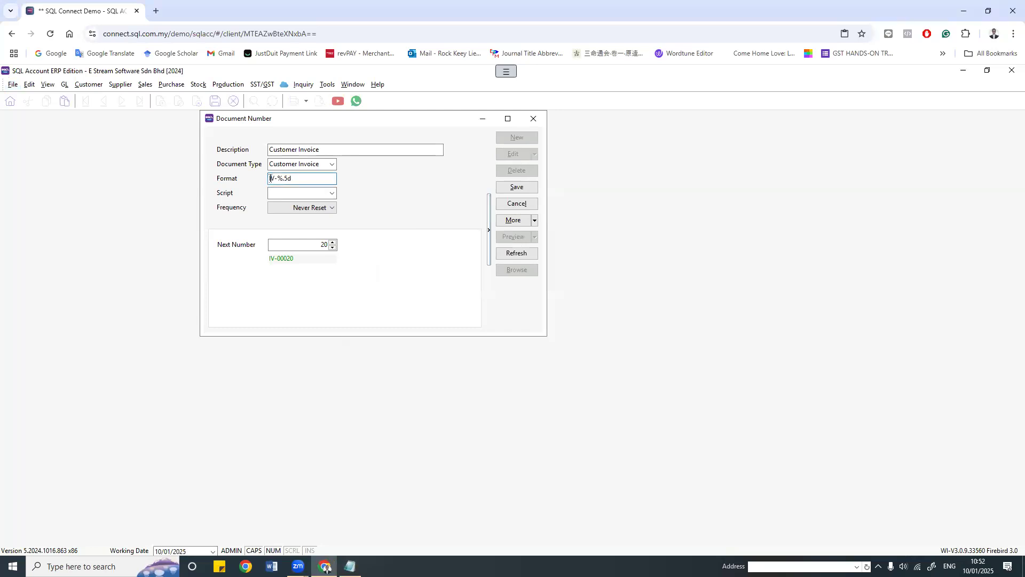
type("ES")
key("alt+Tab")
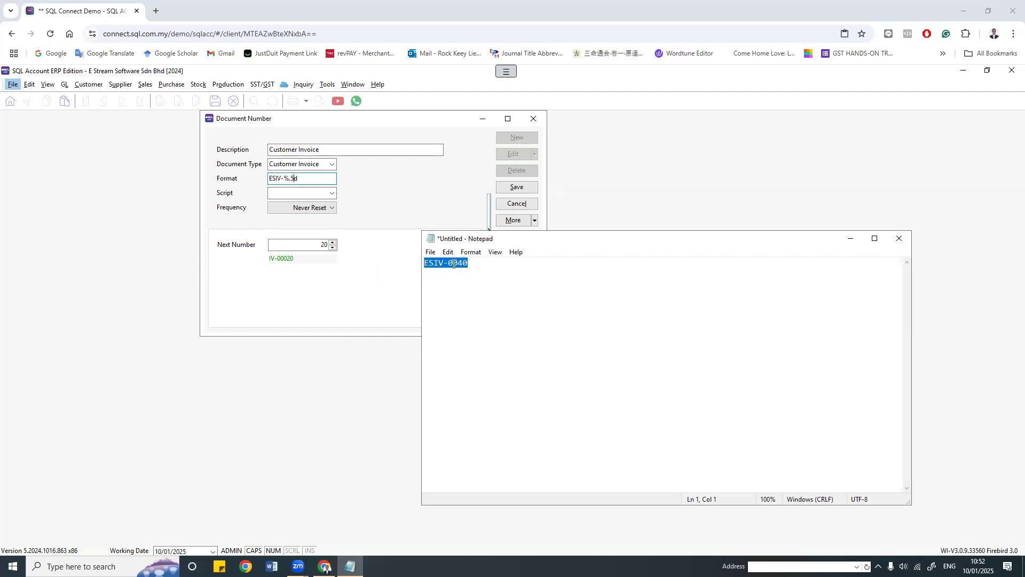
key("alt+Tab")
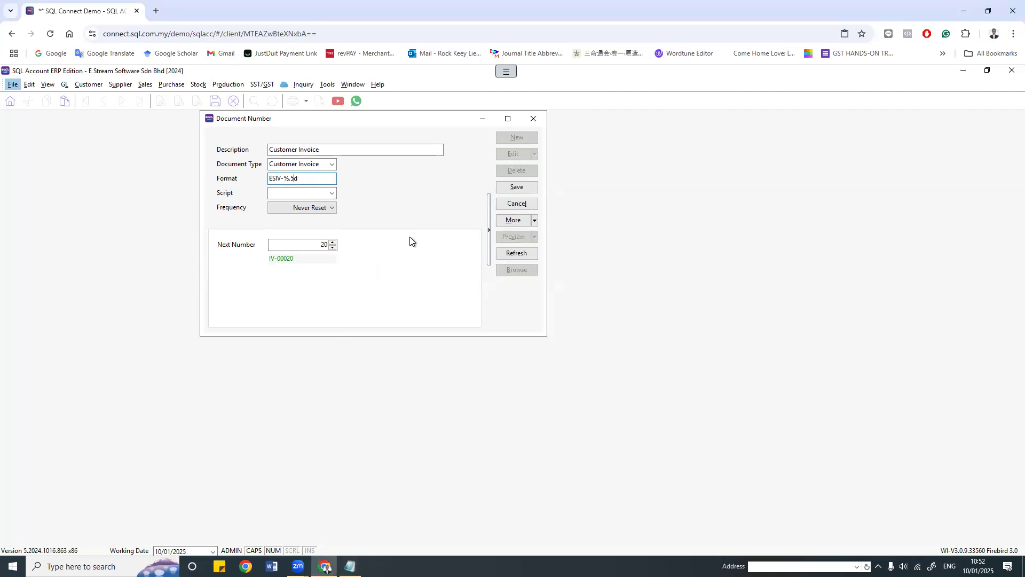
left_click(295, 179)
key("BackSpace")
type("4")
left_click(363, 156)
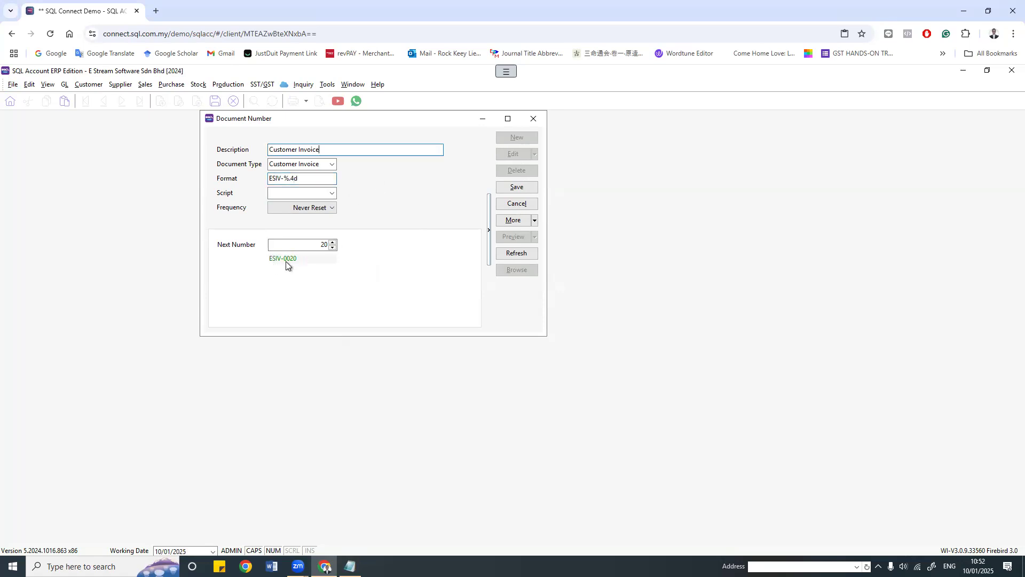
key("alt+Tab")
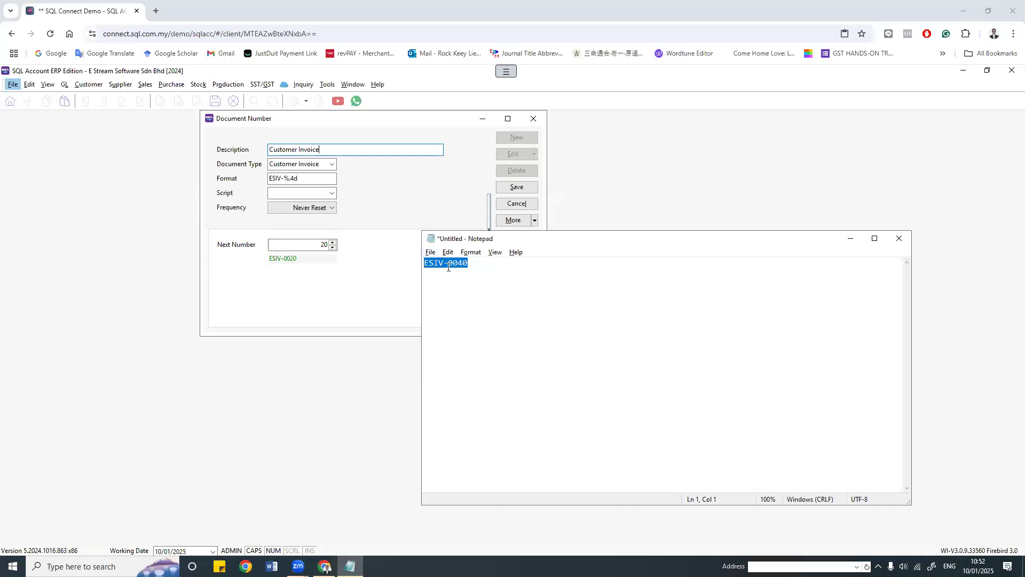
Step: Set the Customer Invoice next number to 40 and save the numbering record
left_click(326, 245)
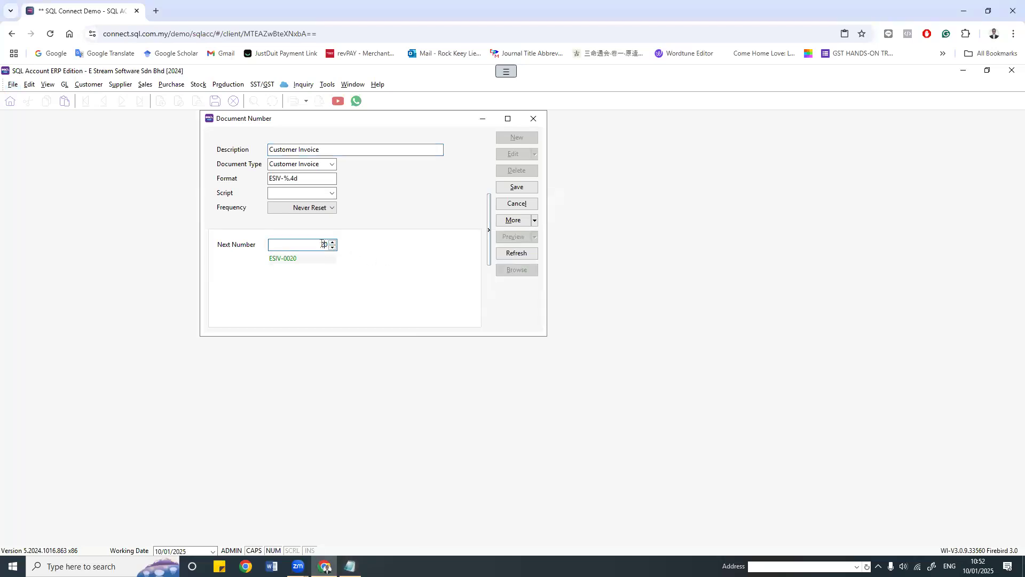
type("40")
left_click(505, 185)
Step: Open the sales invoice list and tile it vertically beside the Document Number window
left_click_drag(360, 123, 503, 122)
left_click(145, 84)
left_click(156, 132)
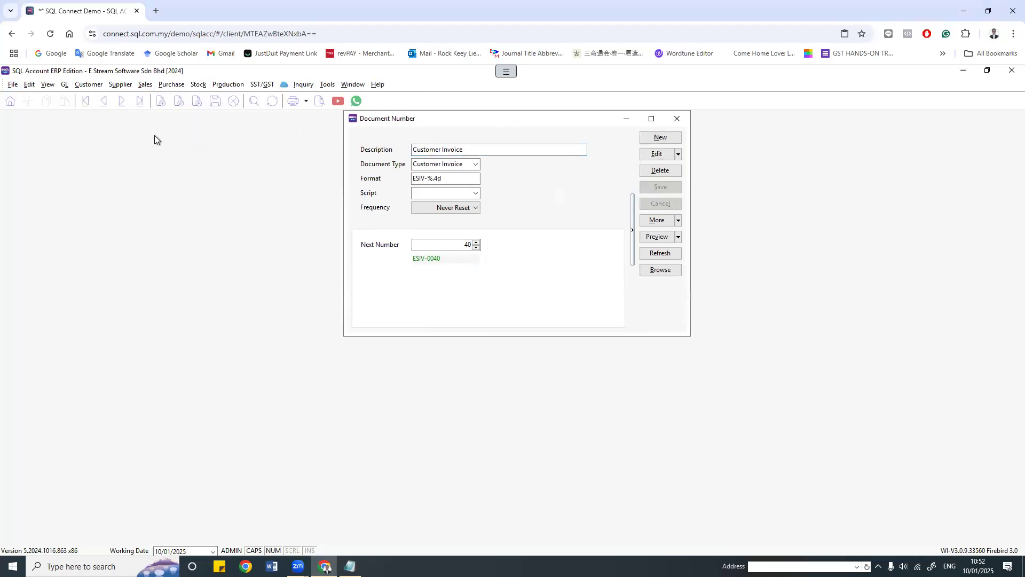
left_click(345, 87)
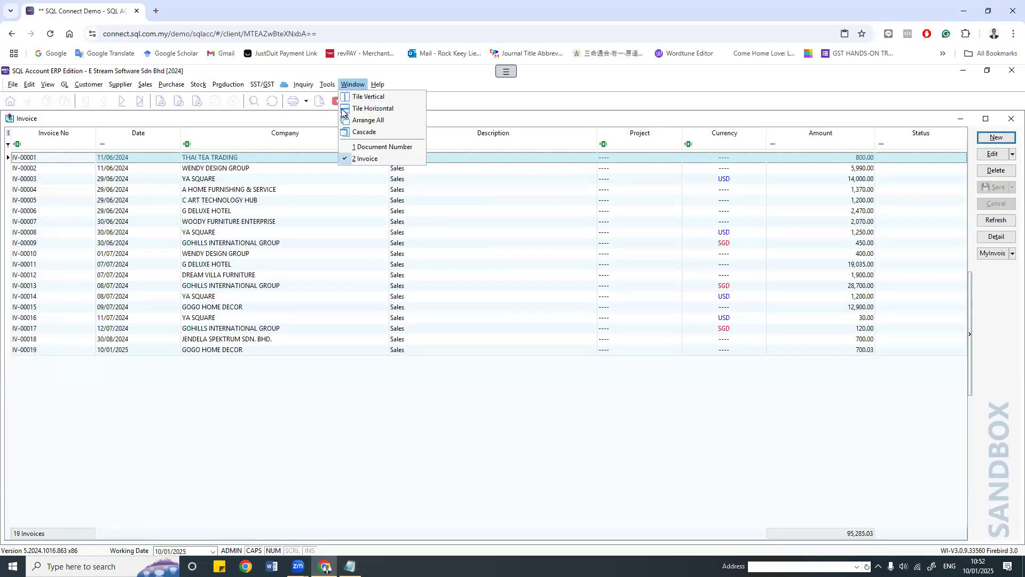
left_click(369, 101)
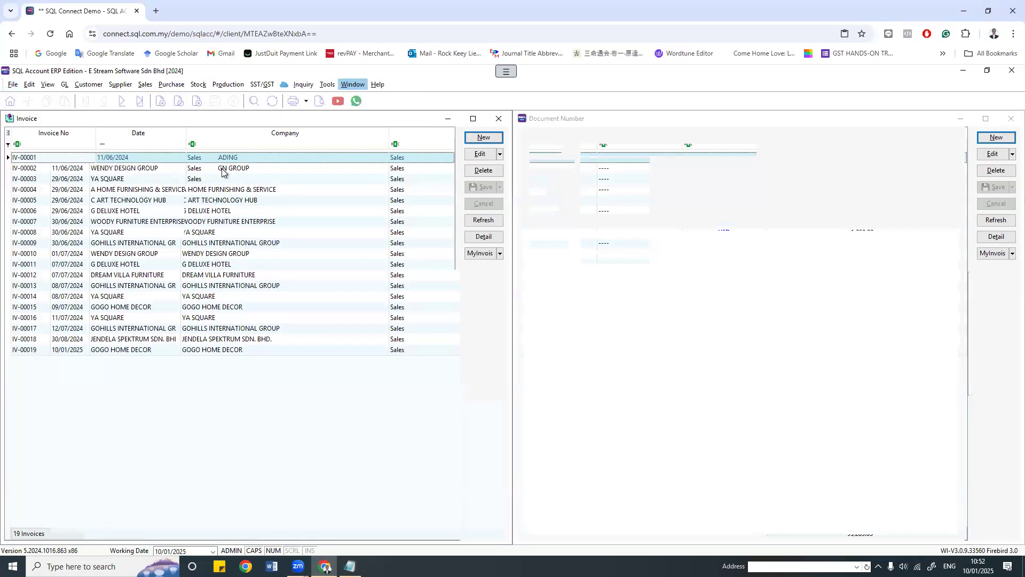
Step: Create and save a new invoice for C ART TECHNOLOGY HUB with one line for item BOM-02/Red
left_click(484, 137)
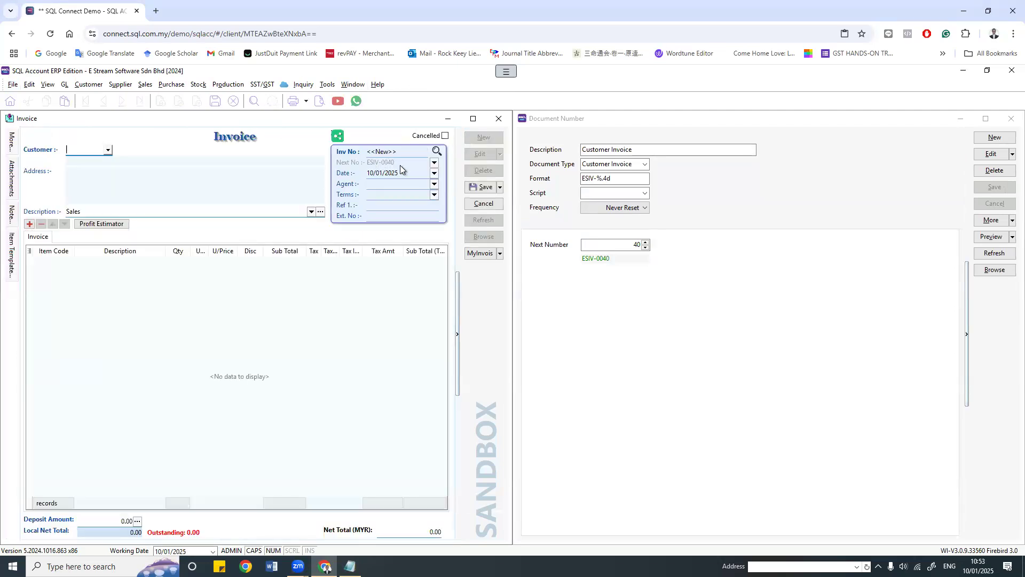
left_click(109, 150)
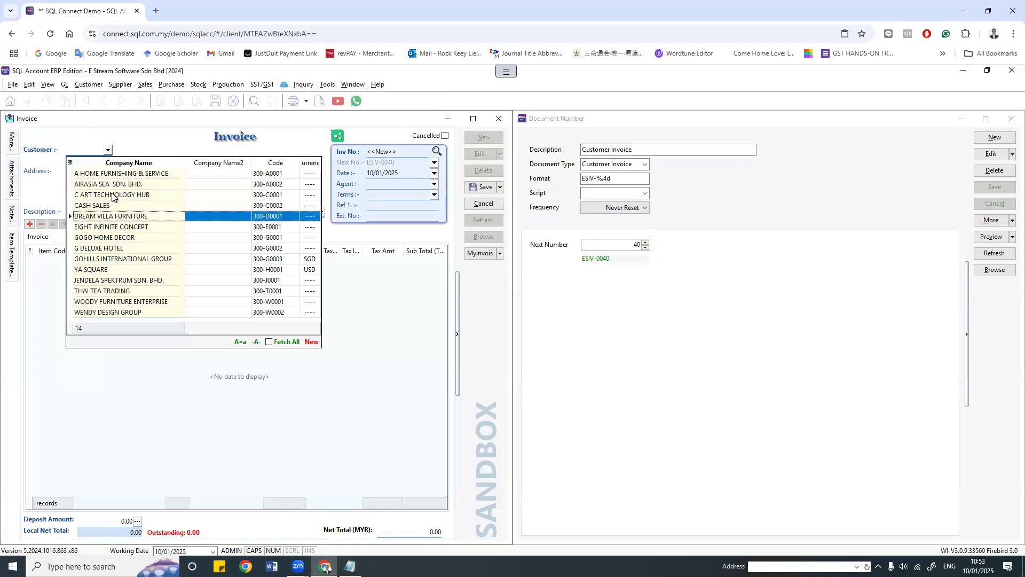
left_click(115, 195)
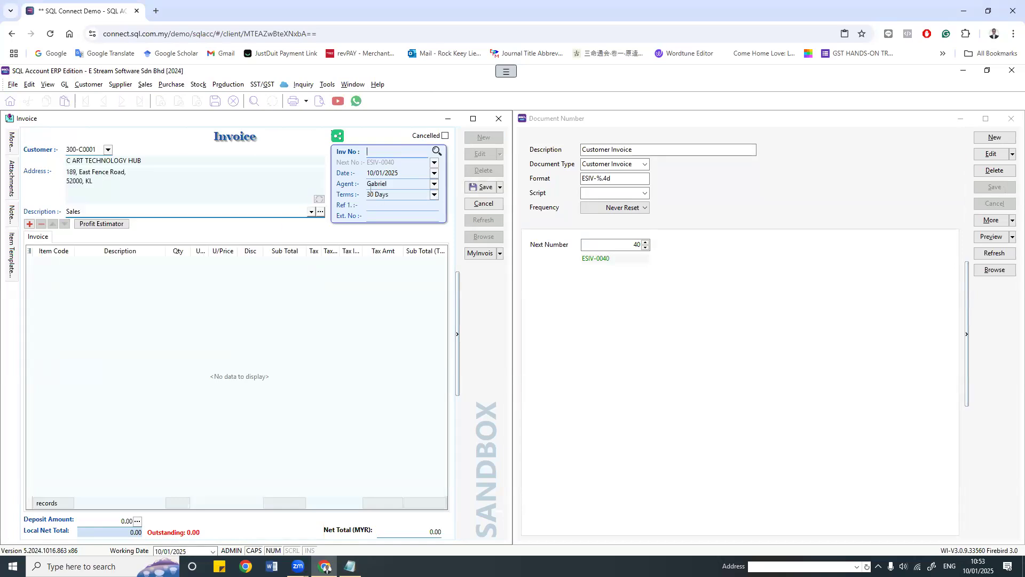
left_click(58, 265)
left_click(69, 263)
left_click(71, 301)
left_click(480, 186)
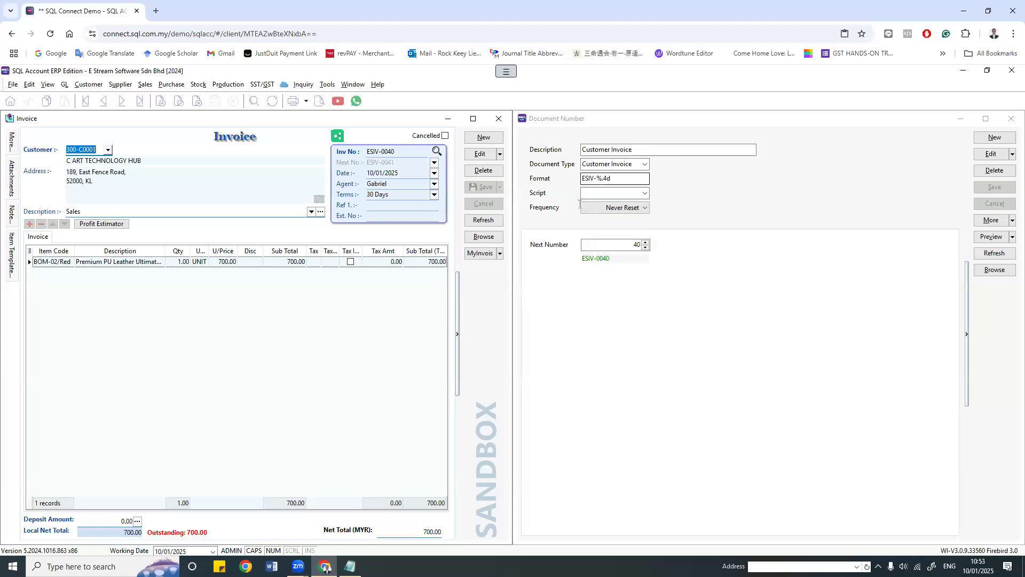
Step: Write a second sample number, ESIV/2025-01/005, below the first one in Notepad
left_click(350, 566)
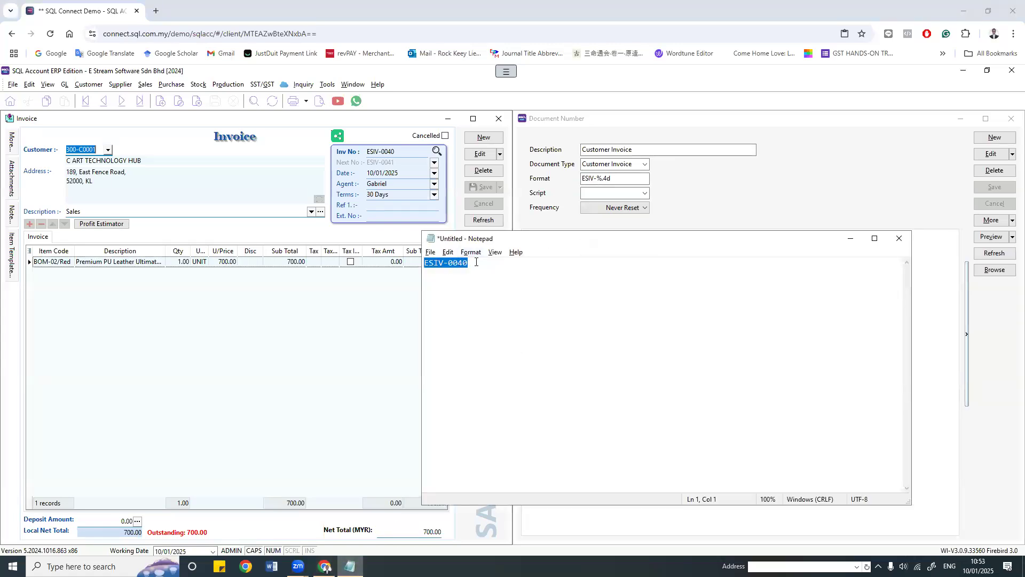
left_click(476, 261)
key("Return")
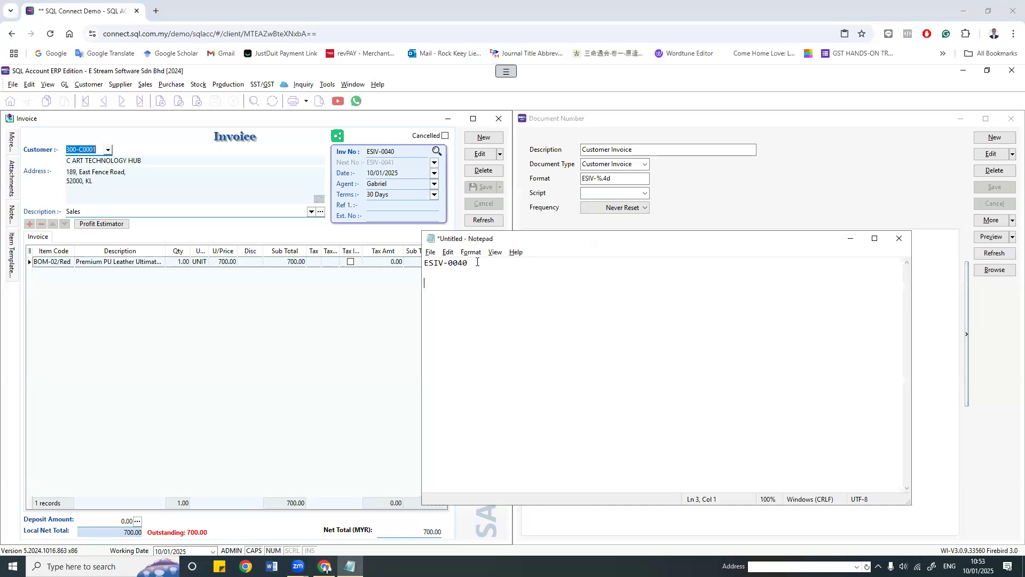
type("ESIV/2025-01/001")
key("BackSpace")
type("5")
type("ESIV")
type("/")
type("{")
type("@")
type("YYYY")
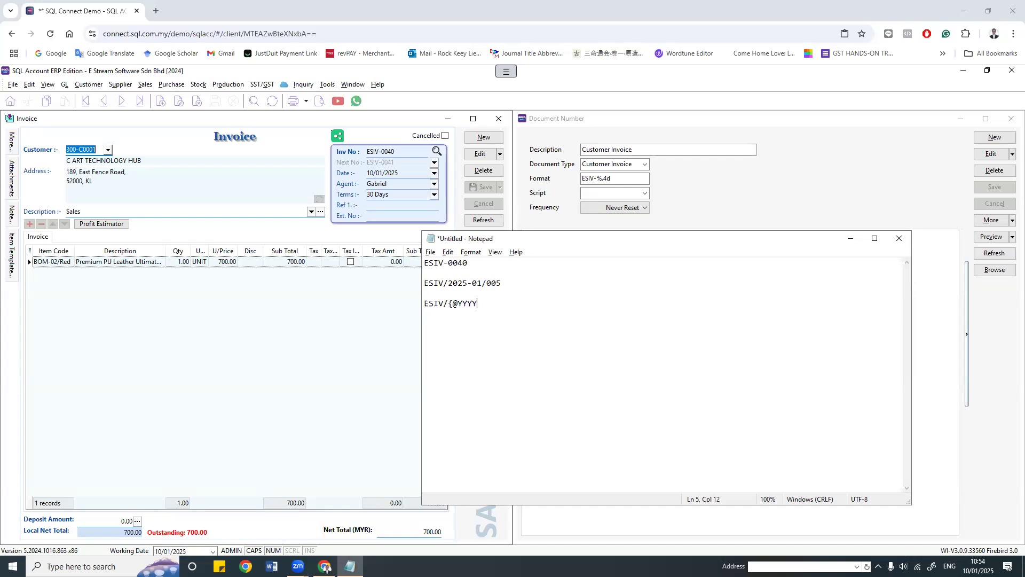
type("-MM}/%.3d")
left_click_drag(520, 303, 401, 303)
key("ctrl+c")
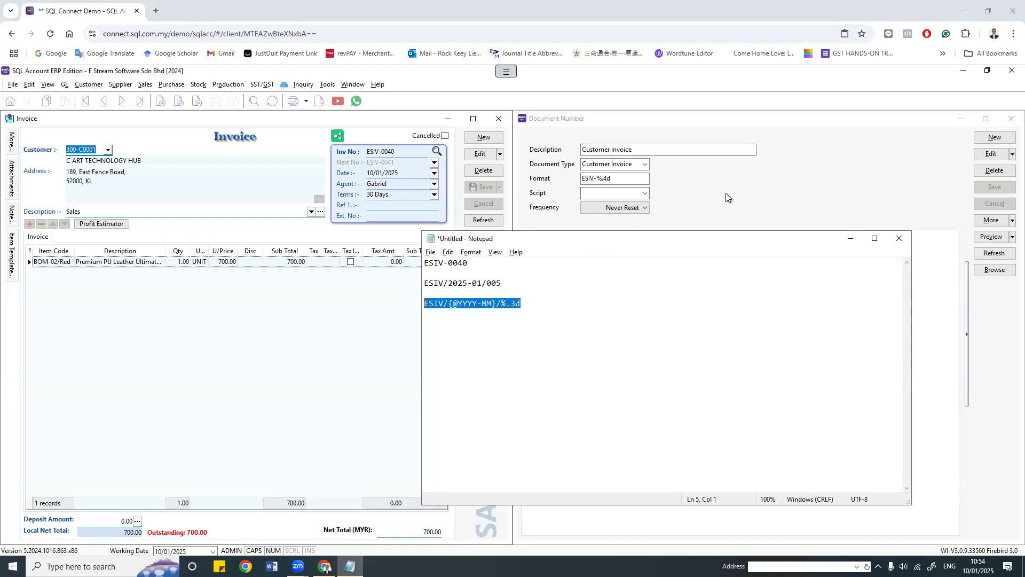
left_click(765, 194)
left_click(991, 154)
left_click(636, 178)
key("ctrl+a")
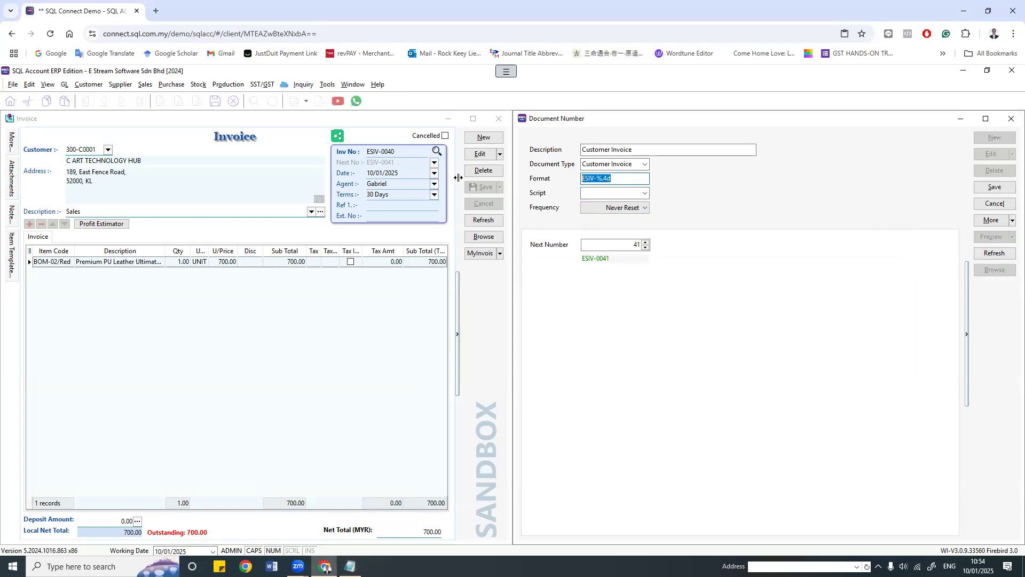
key("ctrl+v")
left_click(670, 150)
Step: Move Notepad below the format settings and change the year-month separator to a slash in its sample and format code
key("alt+Tab")
left_click_drag(639, 236, 642, 285)
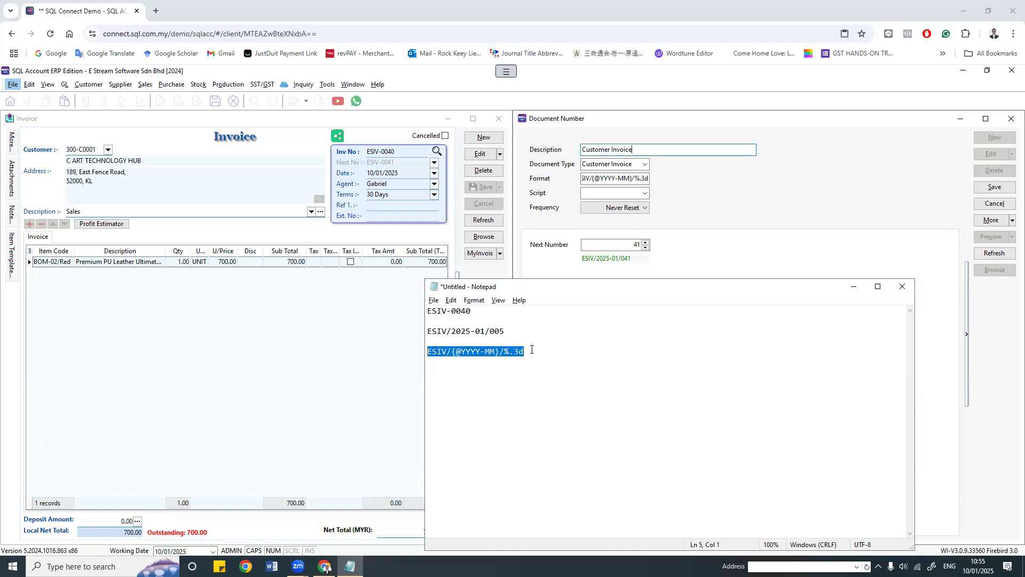
left_click_drag(486, 352, 482, 352)
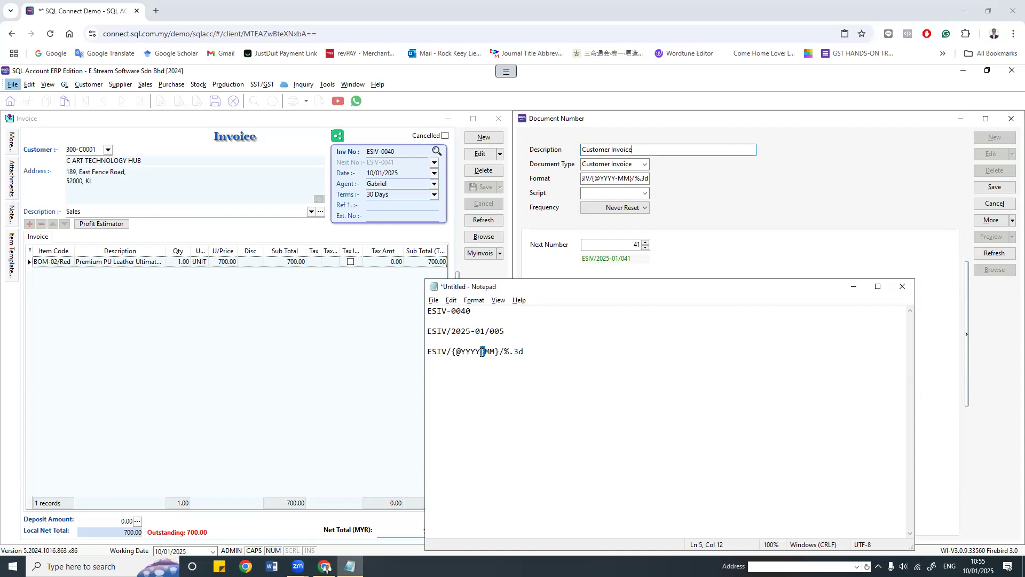
key("BackSpace")
type("/")
left_click(477, 332)
left_click(617, 179)
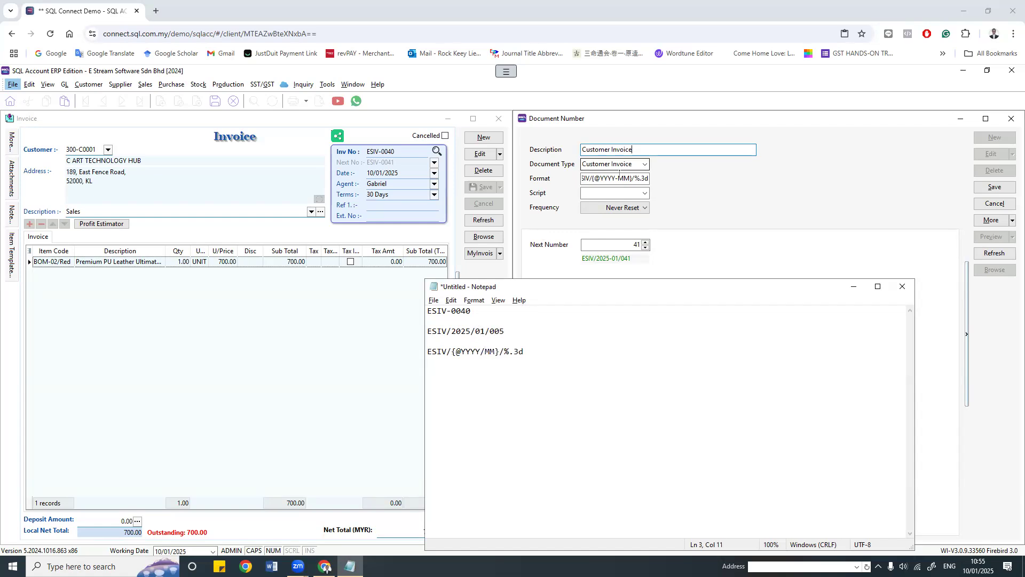
left_click(617, 178)
key("BackSpace")
type("/")
left_click(662, 152)
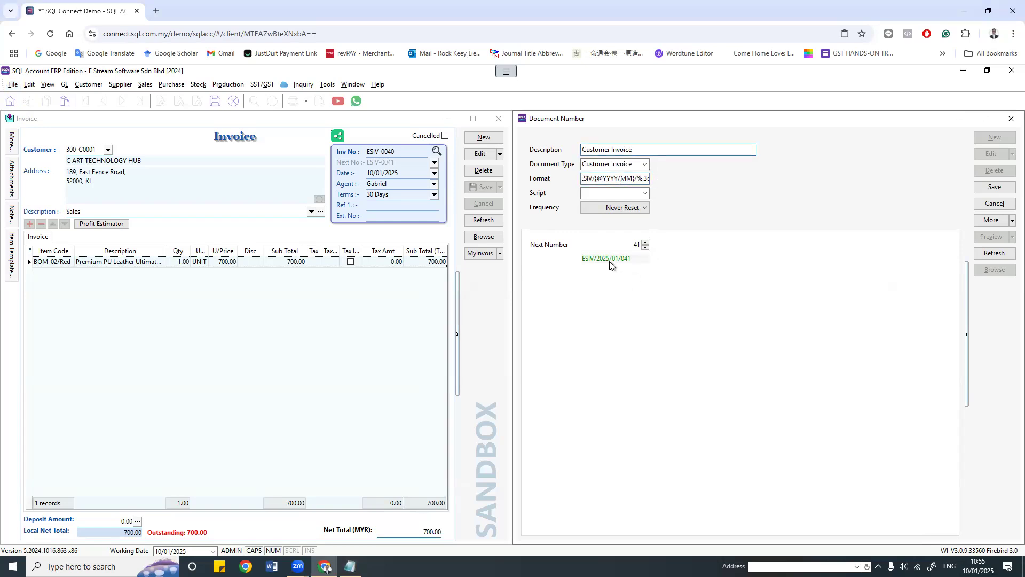
Step: Restore the hyphen between YYYY and MM in the Customer Invoice format
left_click(620, 178)
key("BackSpace")
type("-")
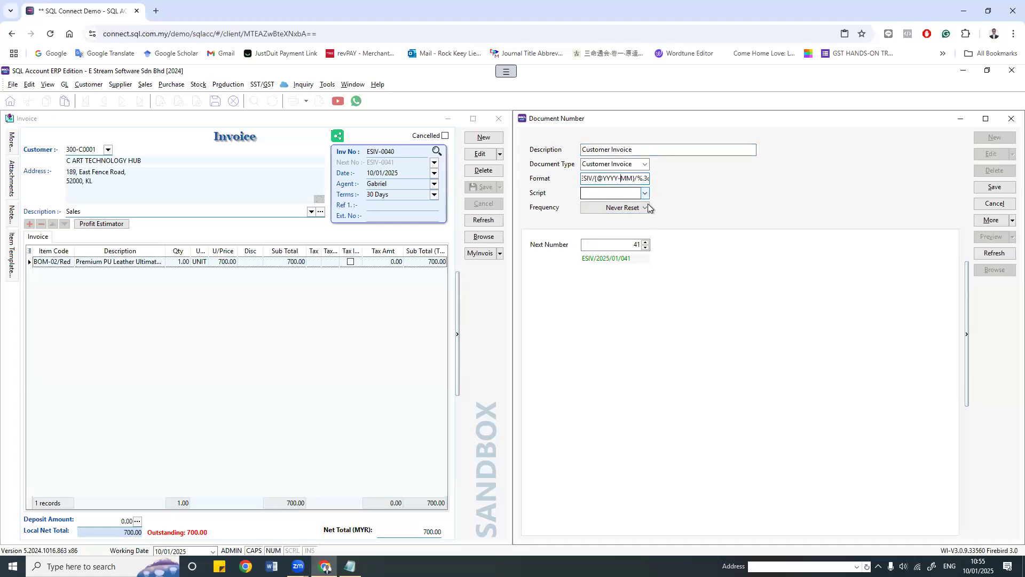
Step: Restore the hyphens in Notepad's sample and format code, and refresh the Customer Invoice sample number
key("alt+Tab")
left_click(485, 352)
key("BackSpace")
type("-")
key("BackSpace")
type("-01/005")
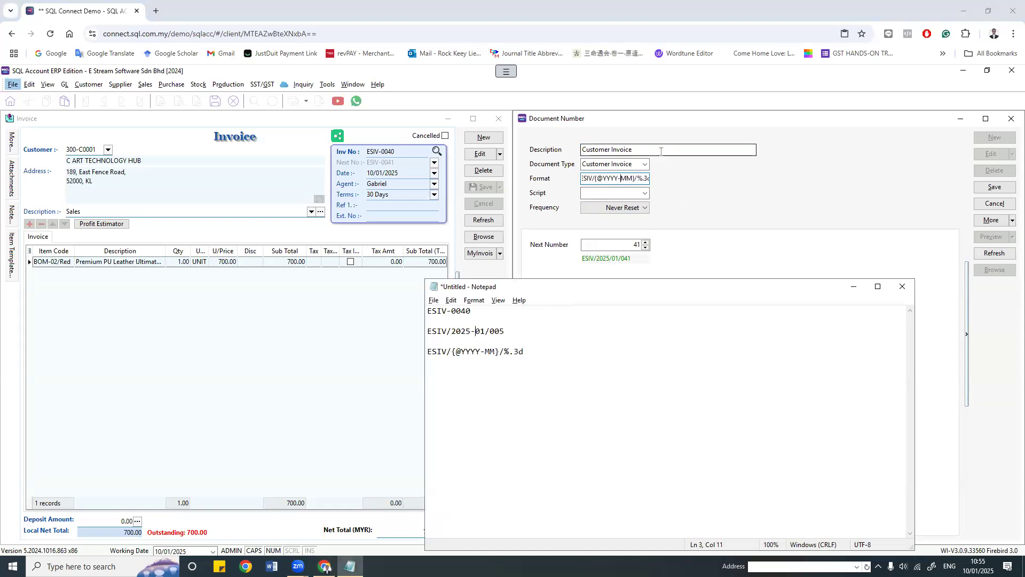
left_click(660, 151)
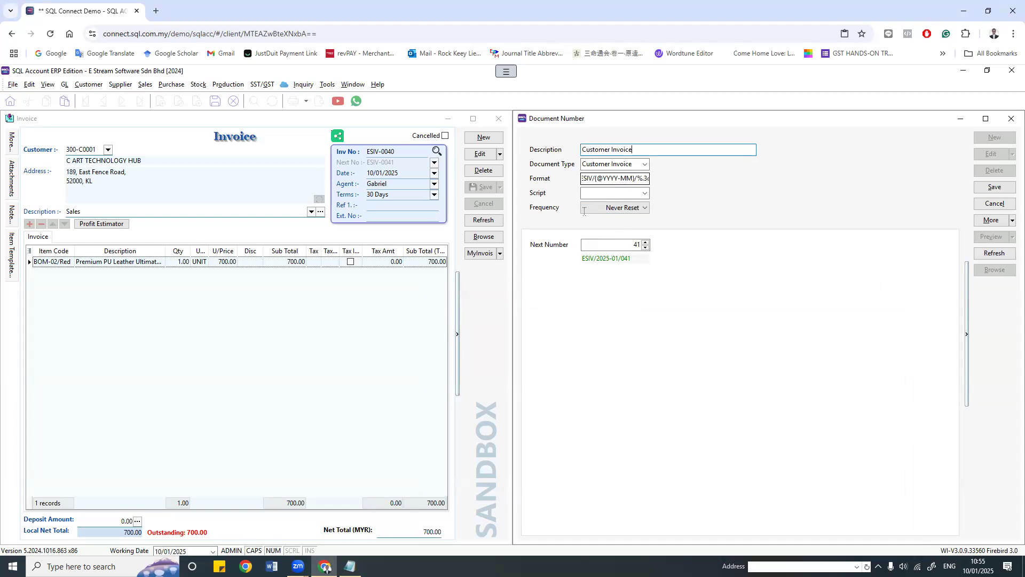
Step: Set the Customer Invoice numbering frequency to Reset Monthly and accept deleting the existing number detail
left_click(619, 209)
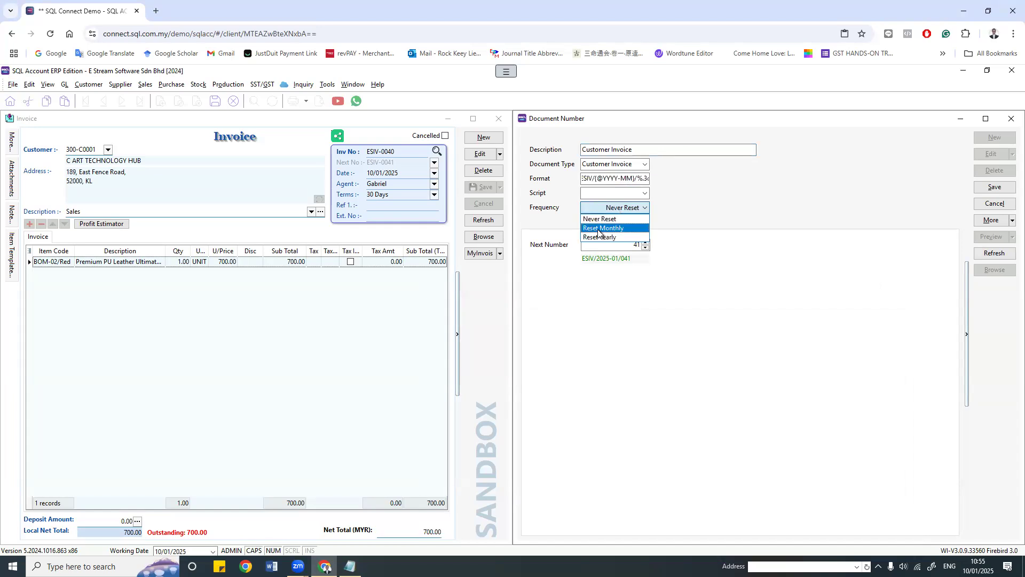
left_click(597, 229)
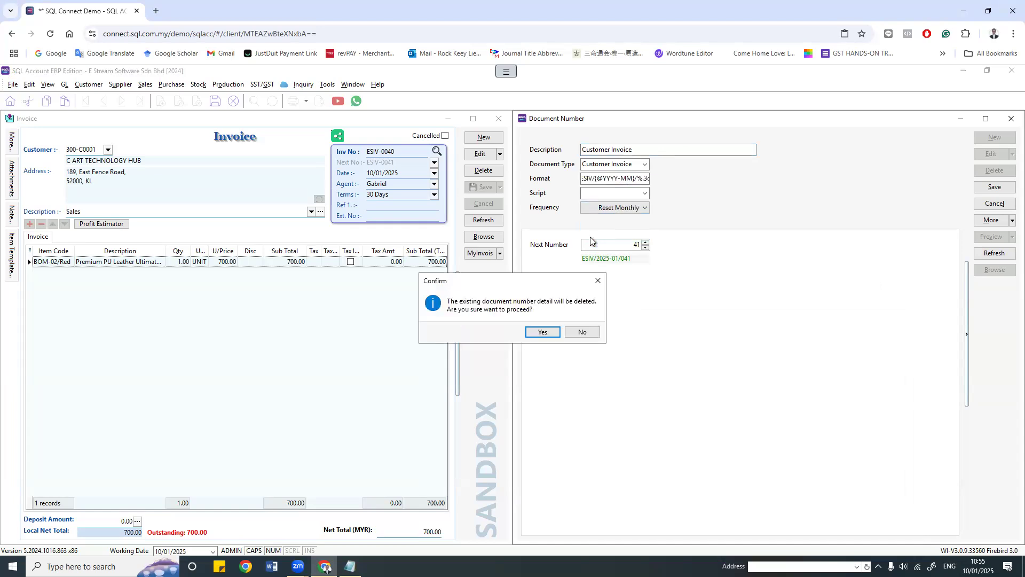
left_click(528, 332)
Step: Fill in a monthly numbering row with year 2025, month 1 and next number 5
left_click(547, 262)
type("2025")
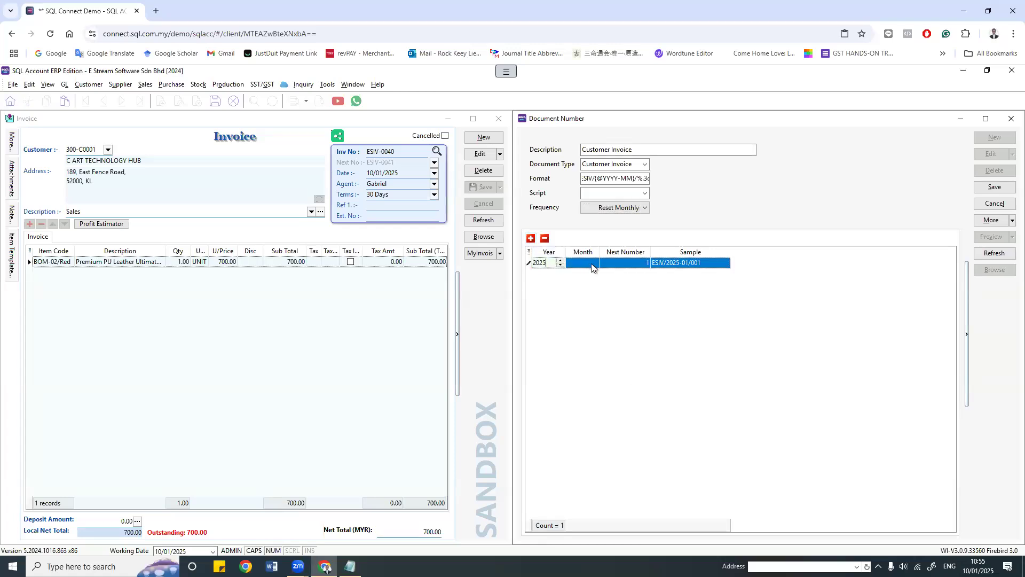
left_click(591, 264)
type("1")
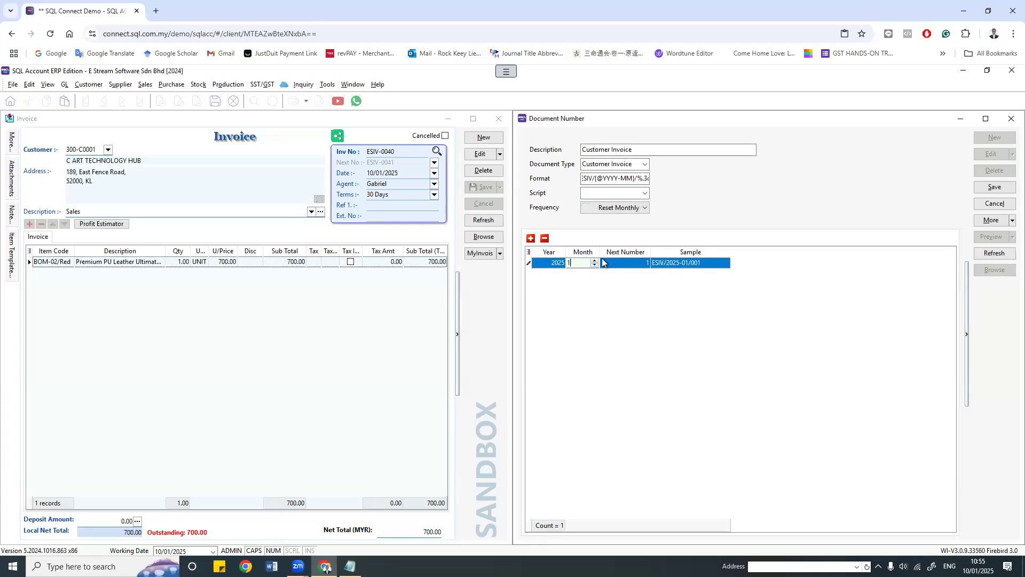
left_click(613, 267)
type("5")
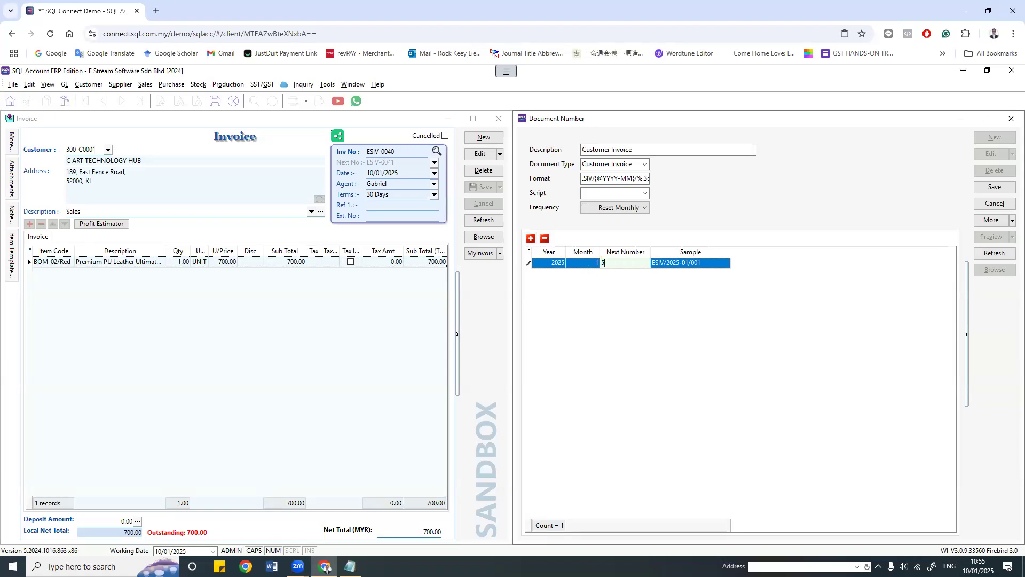
left_click(615, 300)
Step: Add a second monthly numbering row with year 2024, month 12 and next number 475
left_click(530, 237)
left_click(552, 274)
type("2024")
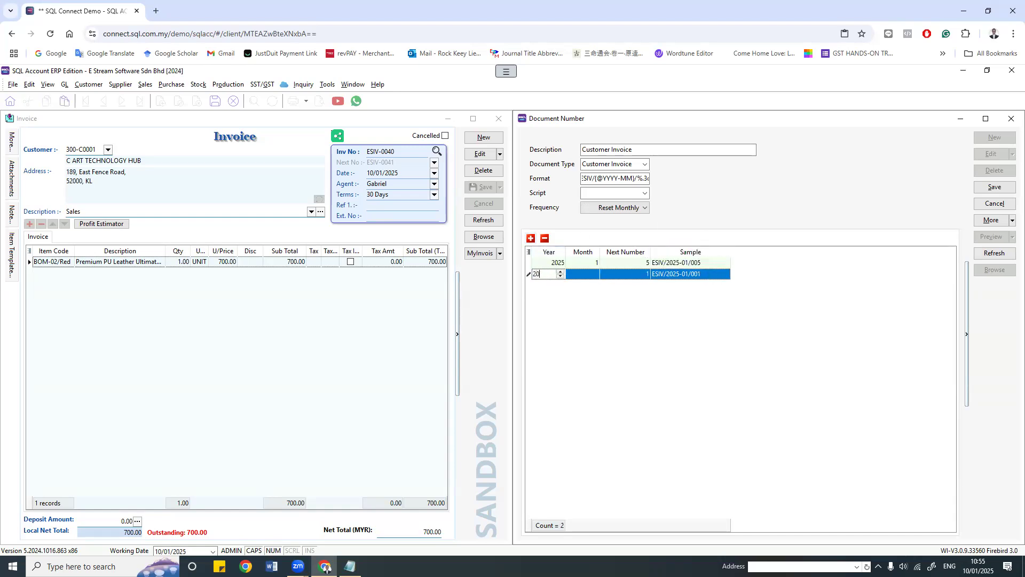
left_click(580, 274)
type("12")
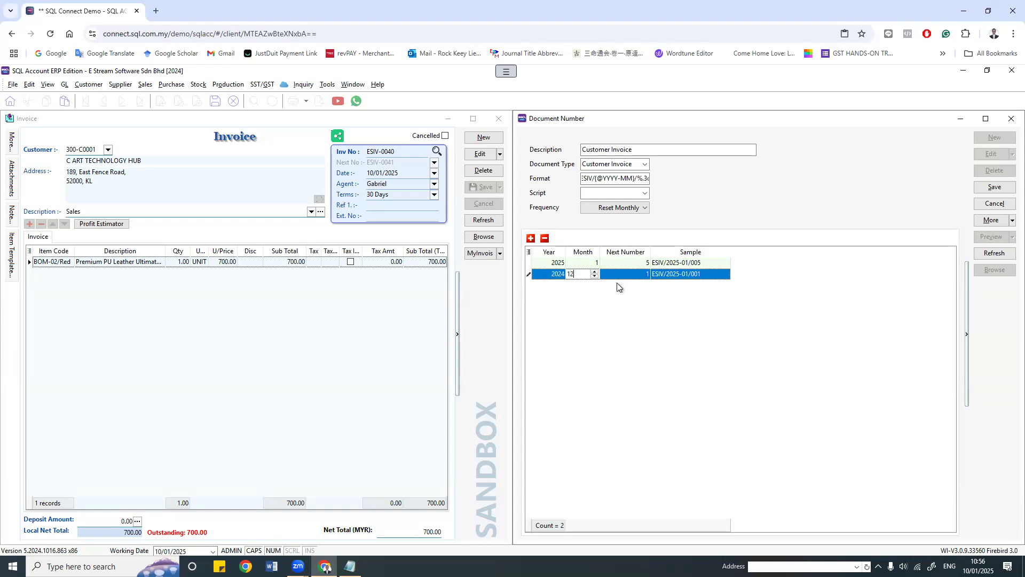
left_click(626, 275)
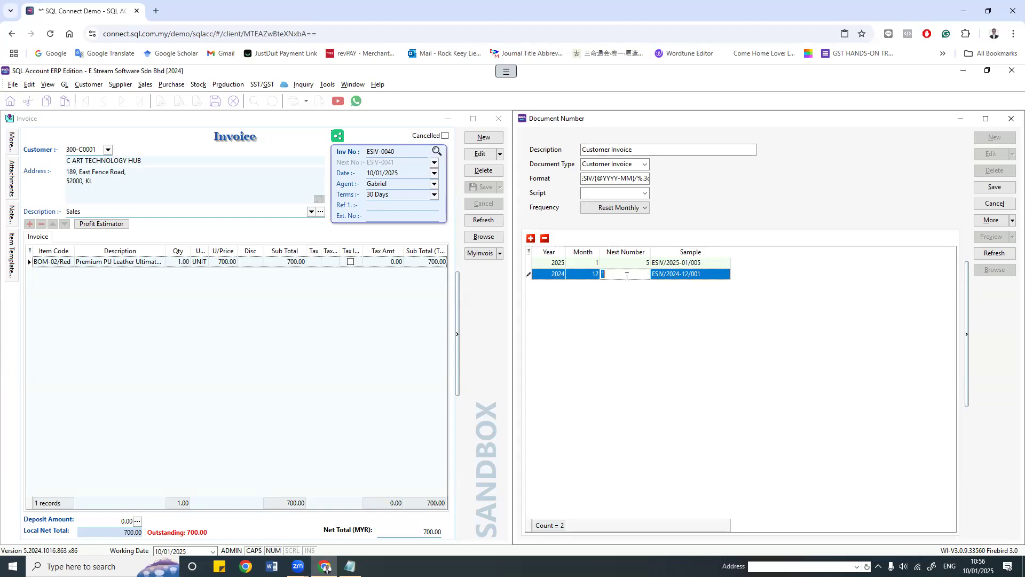
type("475")
Step: Add a blank third numbering row, remove it again, and save the Customer Invoice numbering record
left_click(531, 238)
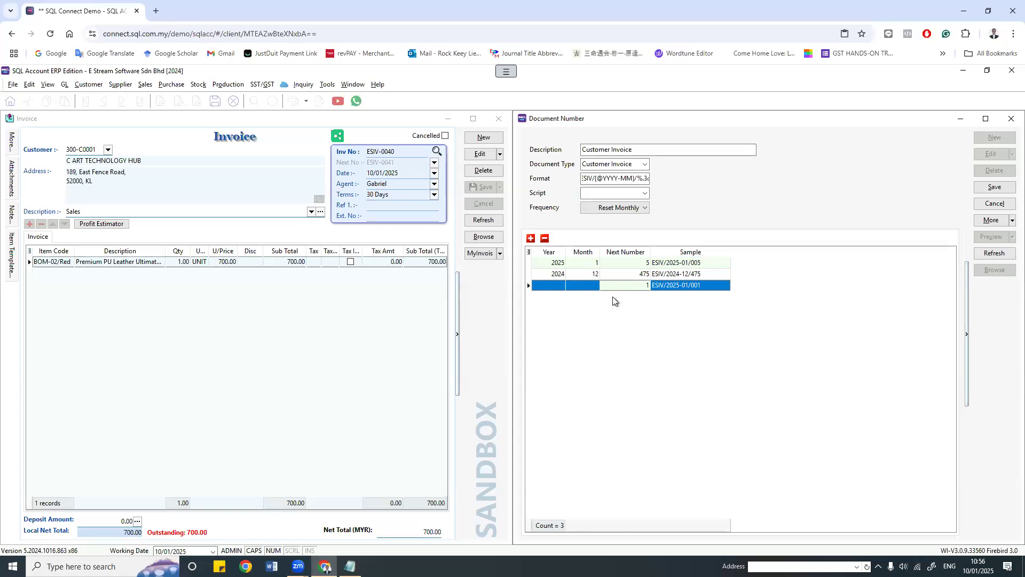
left_click(545, 238)
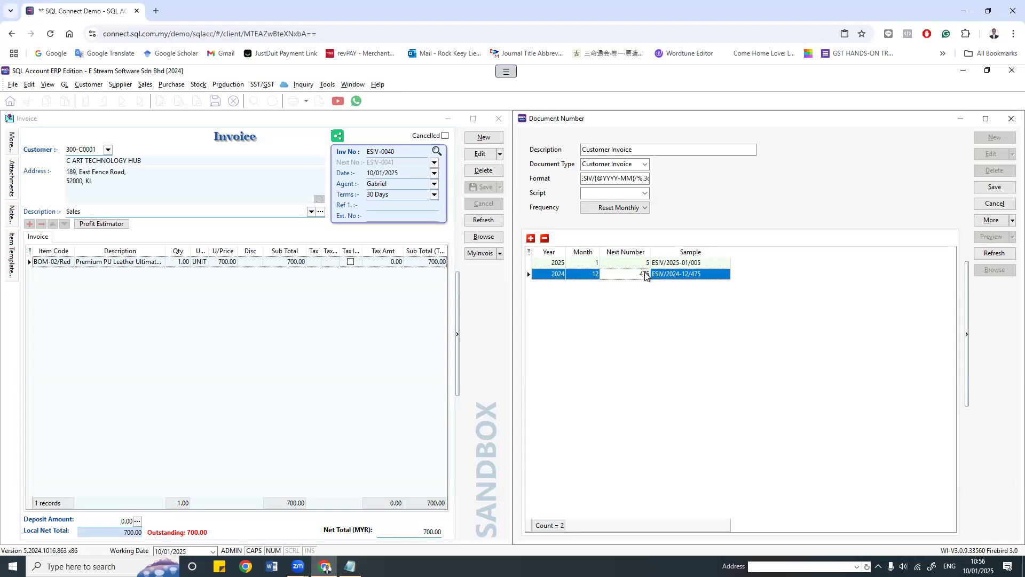
left_click(994, 187)
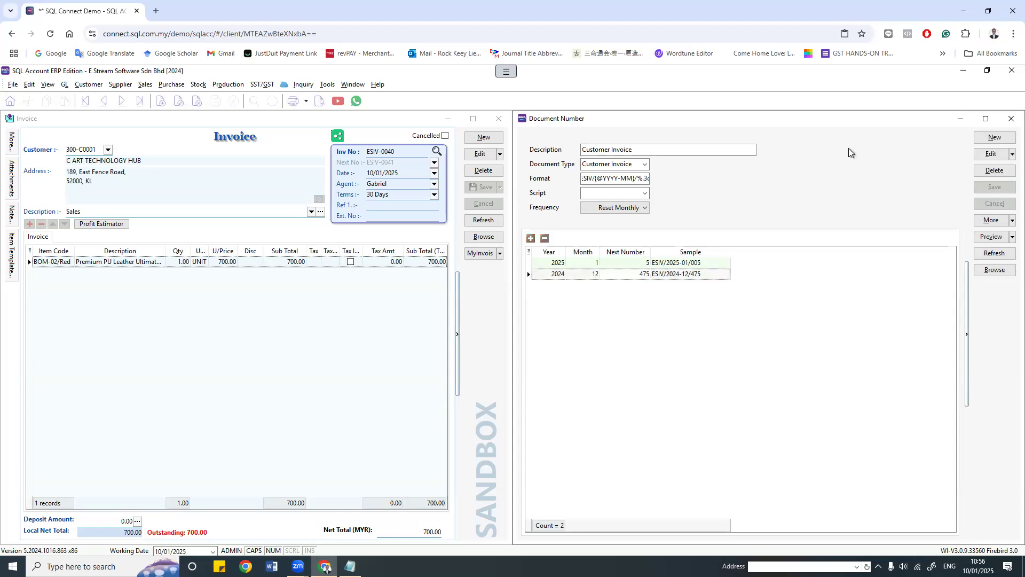
Step: Start a new invoice for C ART TECHNOLOGY HUB and date it 18/12/2024
left_click(484, 137)
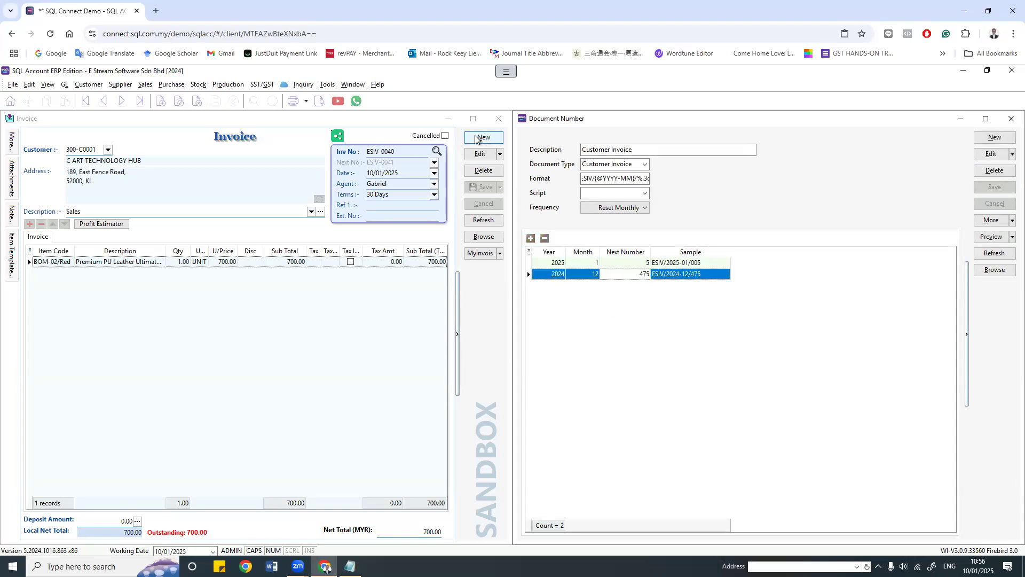
left_click(108, 150)
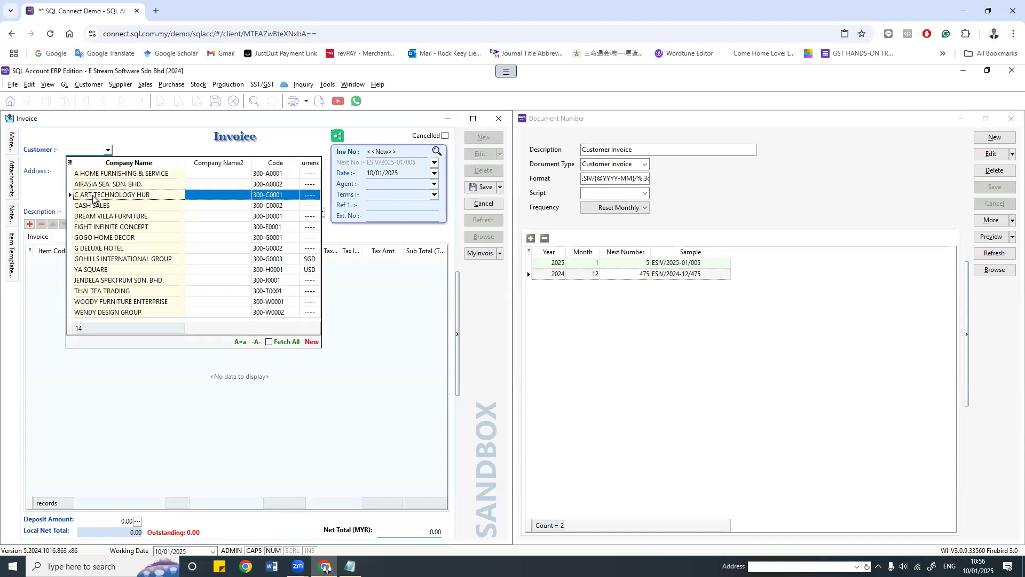
left_click(144, 194)
left_click(434, 173)
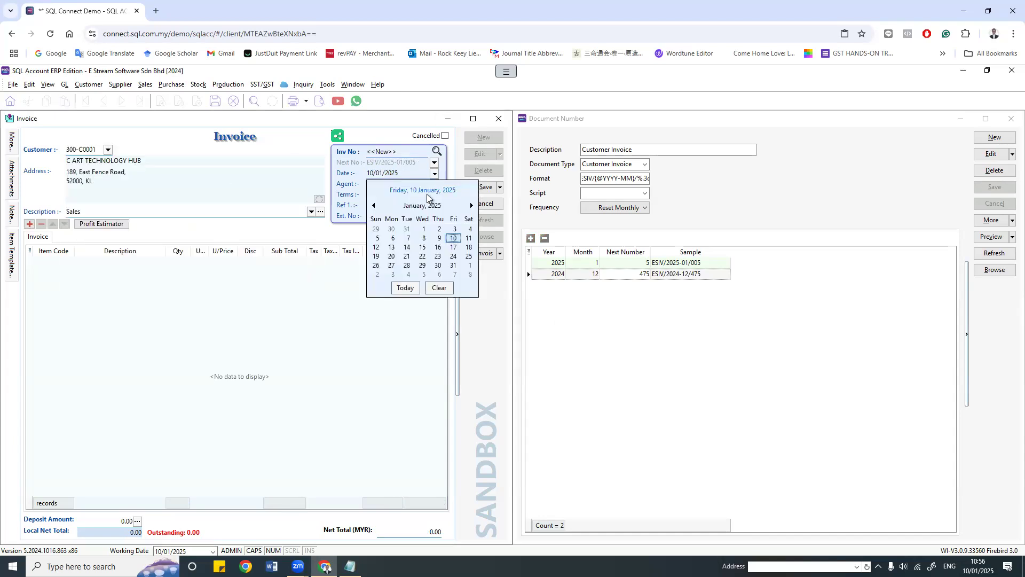
left_click(373, 205)
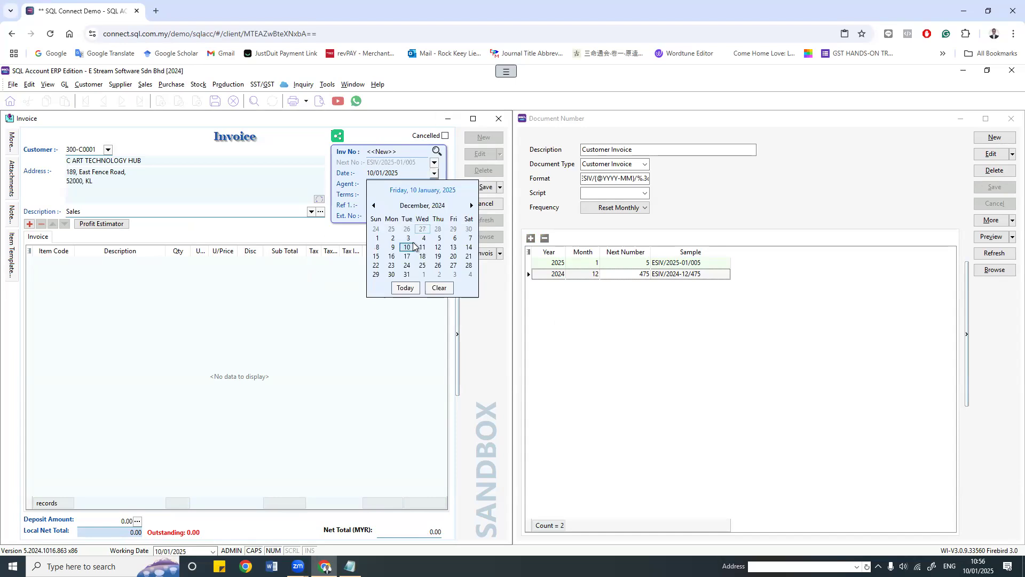
left_click(423, 257)
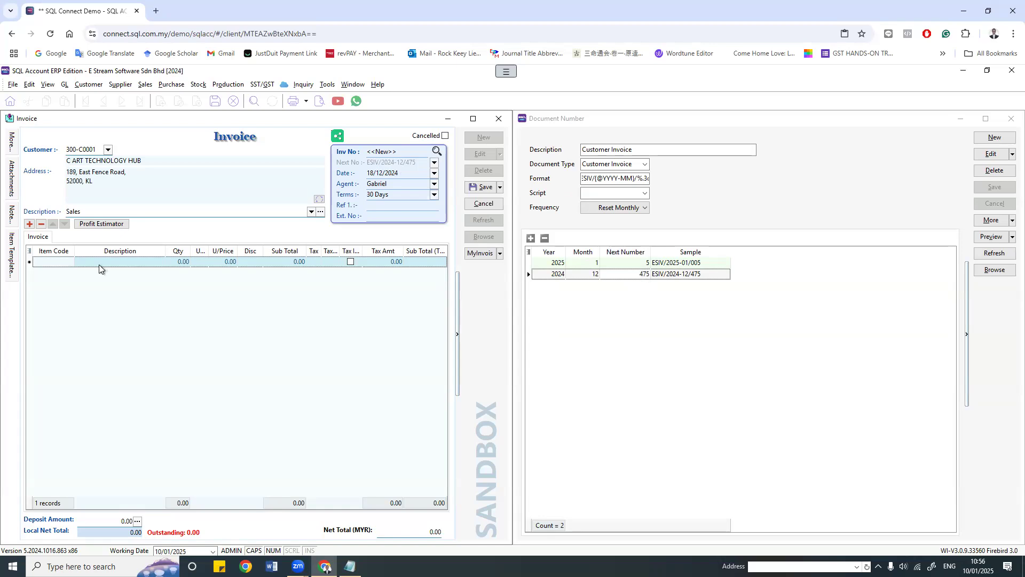
Step: Add one grey Modern Style Eames Chair as the item of the December invoice and save the invoice
left_click(68, 266)
left_click(88, 317)
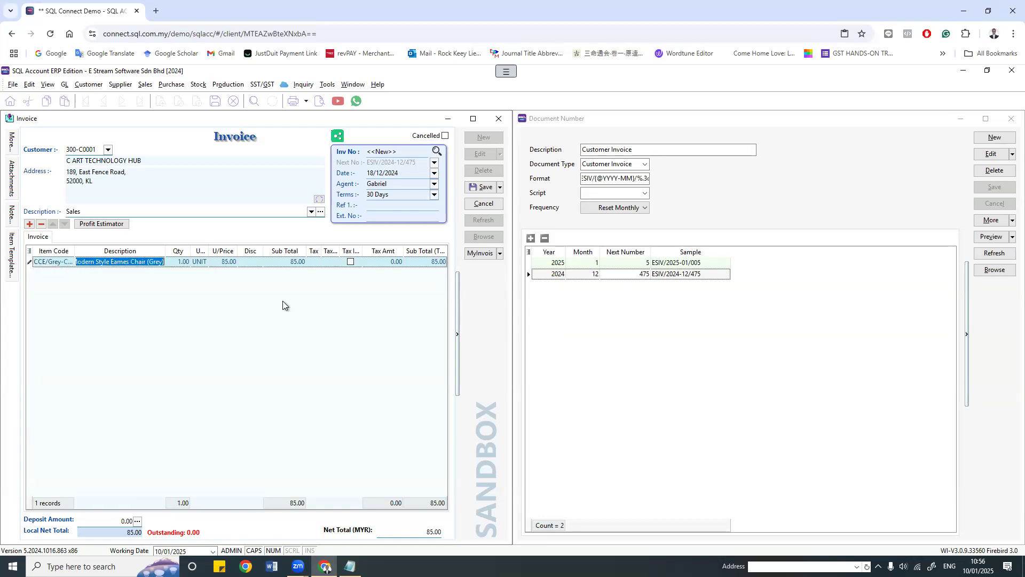
left_click(483, 187)
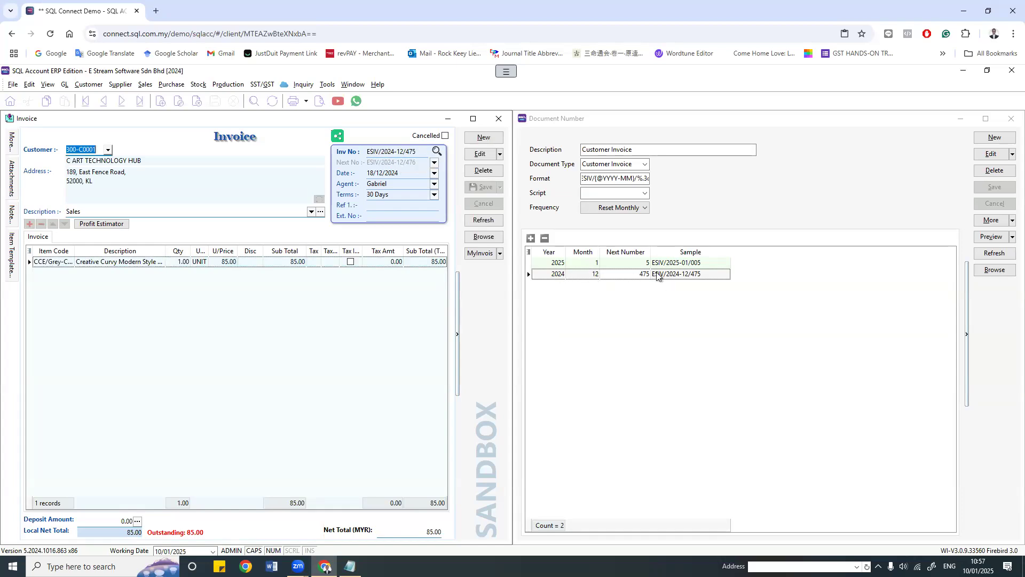
Step: Create and save a new invoice dated 10/01/2025 for EIGHT INFINITE CONCEPT with one BOM-02/Red item
left_click(483, 139)
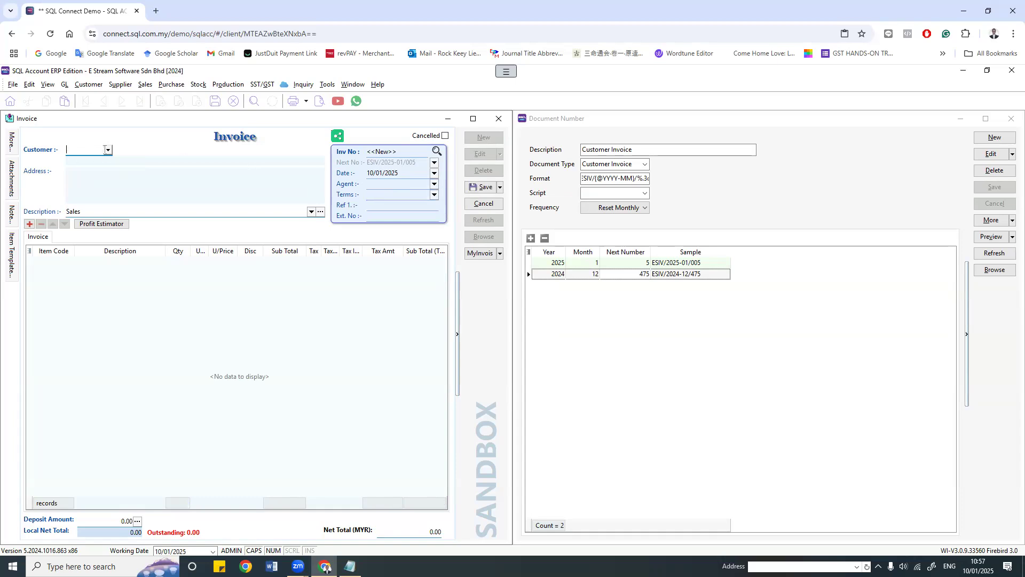
left_click(108, 150)
left_click(103, 231)
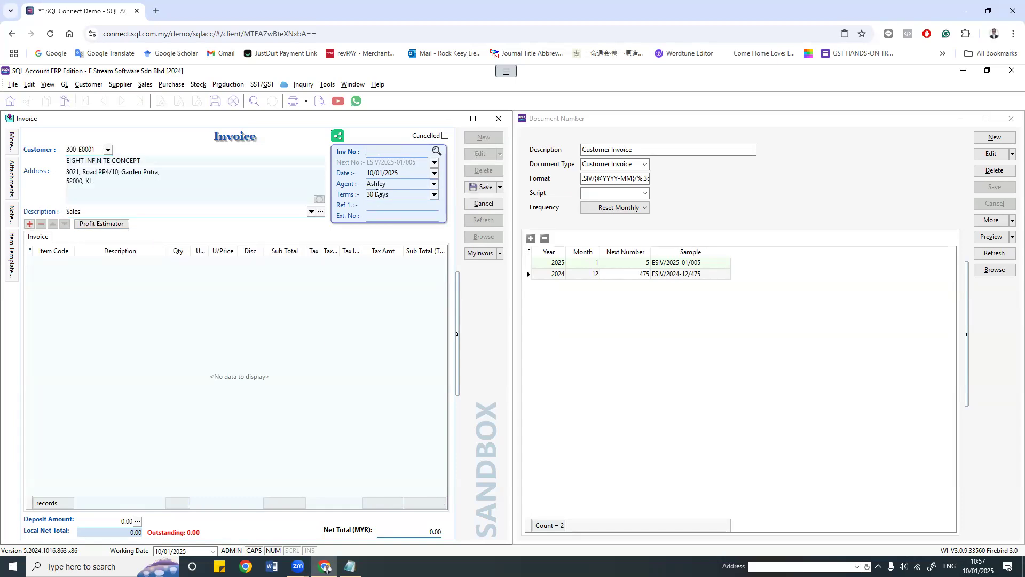
left_click(69, 262)
left_click(69, 262)
left_click(98, 296)
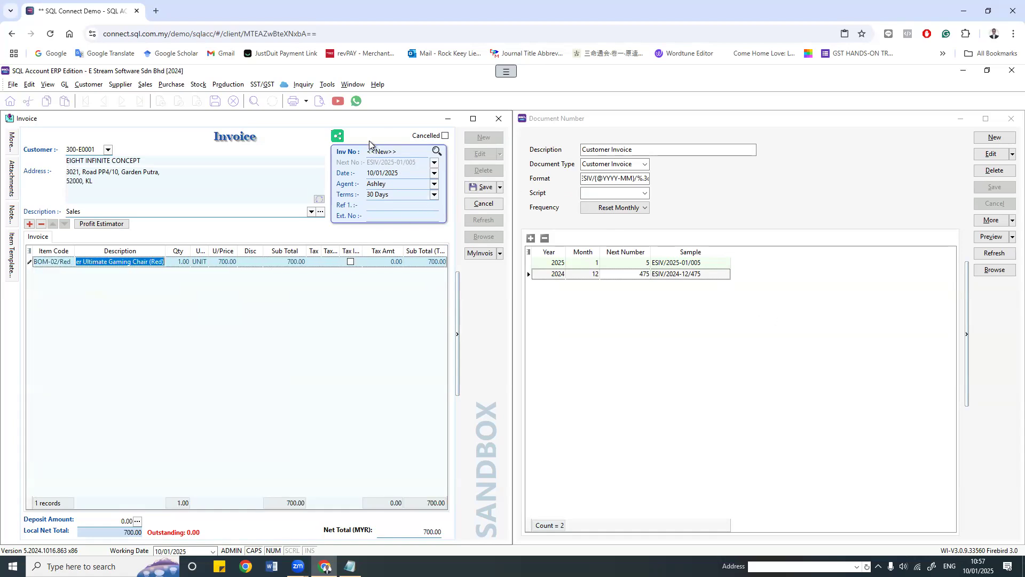
left_click(470, 188)
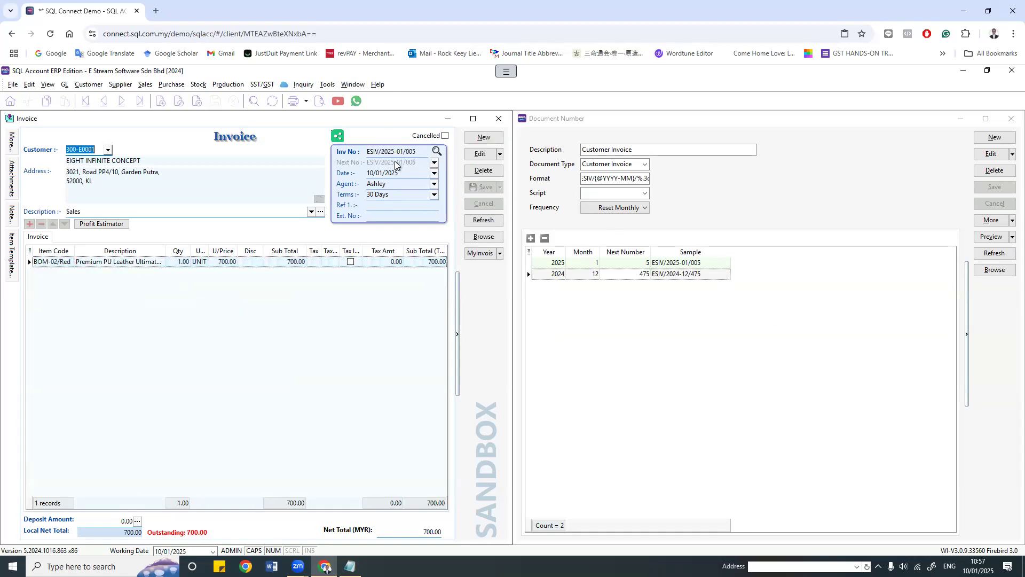
Step: Start another new invoice dated 04/02/2025 for C ART TECHNOLOGY HUB
left_click(481, 138)
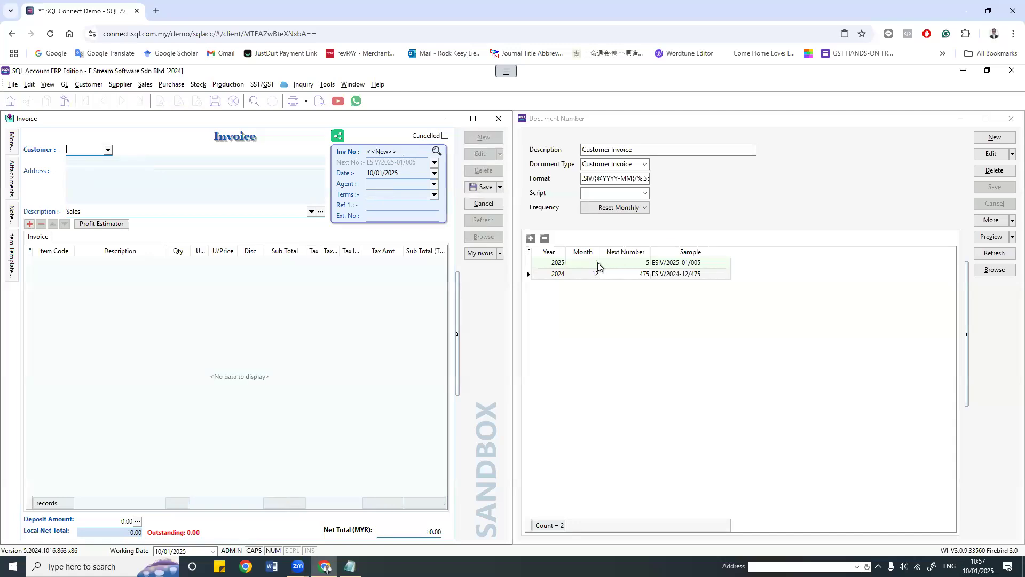
left_click(434, 173)
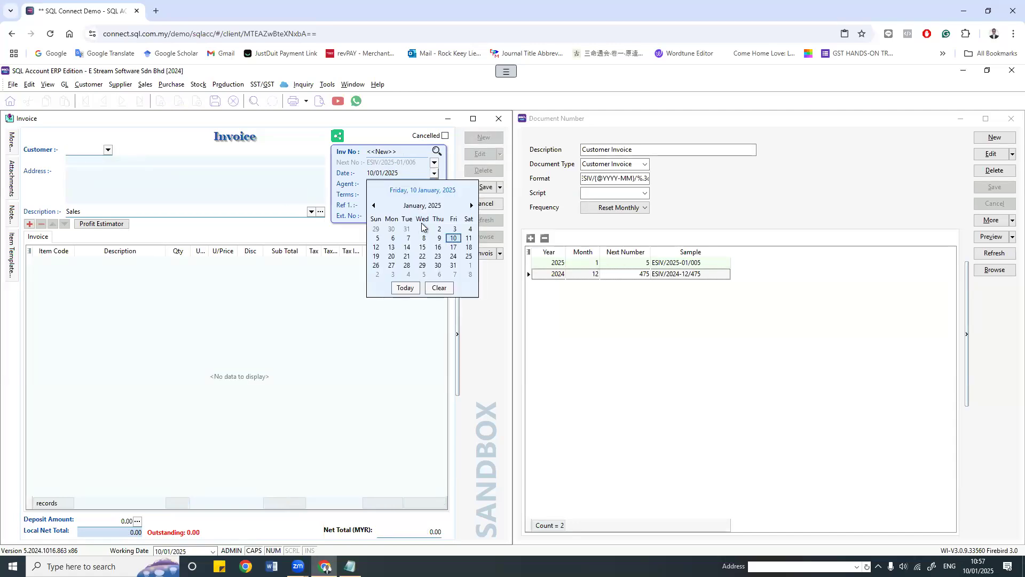
left_click(471, 206)
left_click(397, 238)
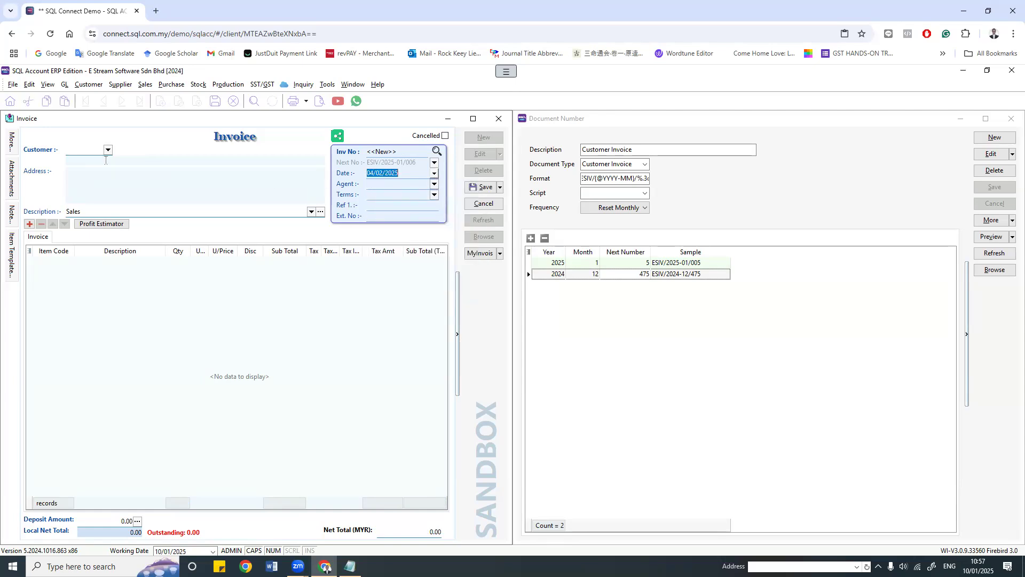
left_click(108, 150)
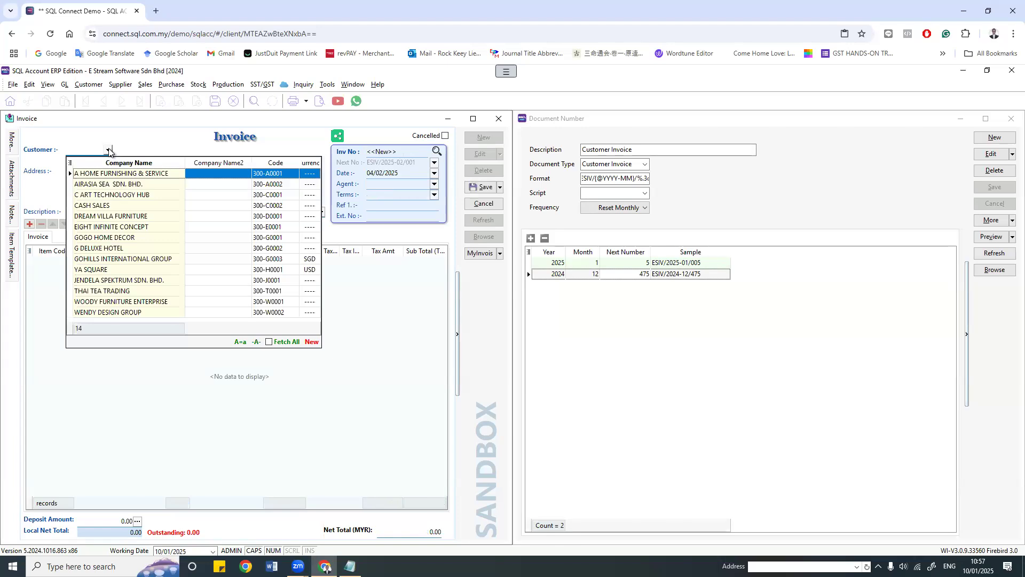
left_click(123, 196)
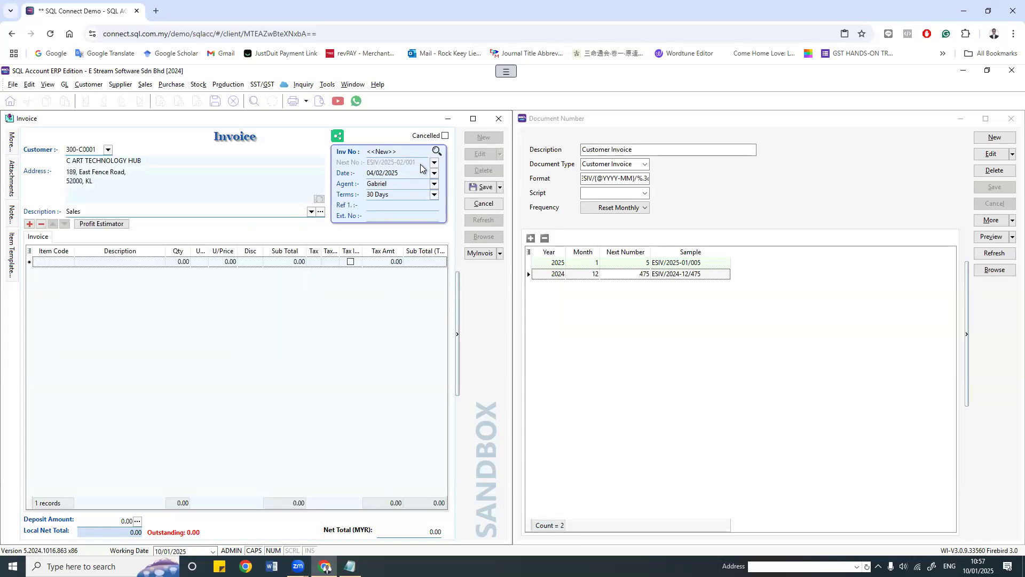
Step: Add one CL/LED Ring item to the February invoice and save the invoice
left_click(57, 261)
left_click(69, 262)
left_click(87, 335)
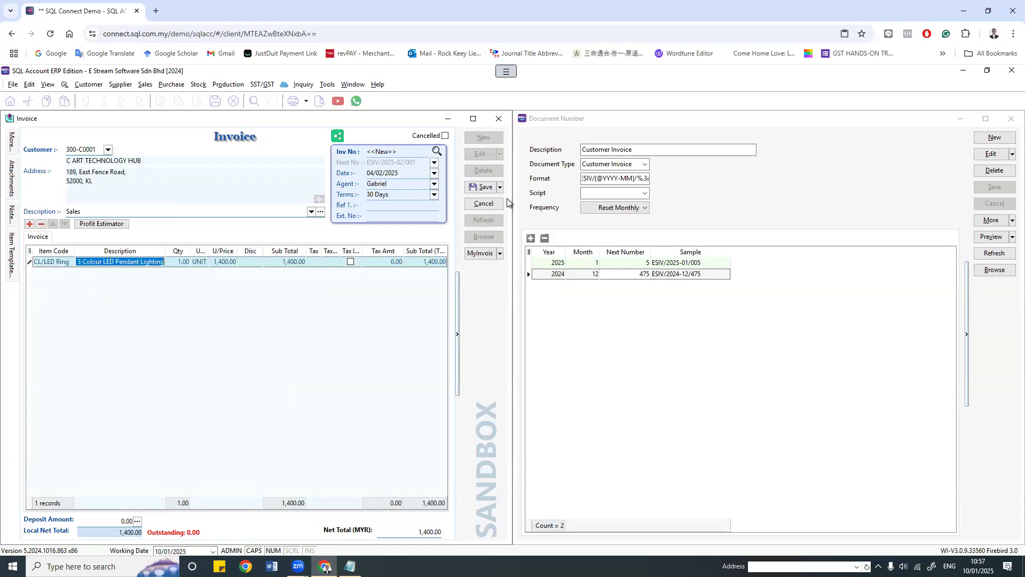
left_click(487, 188)
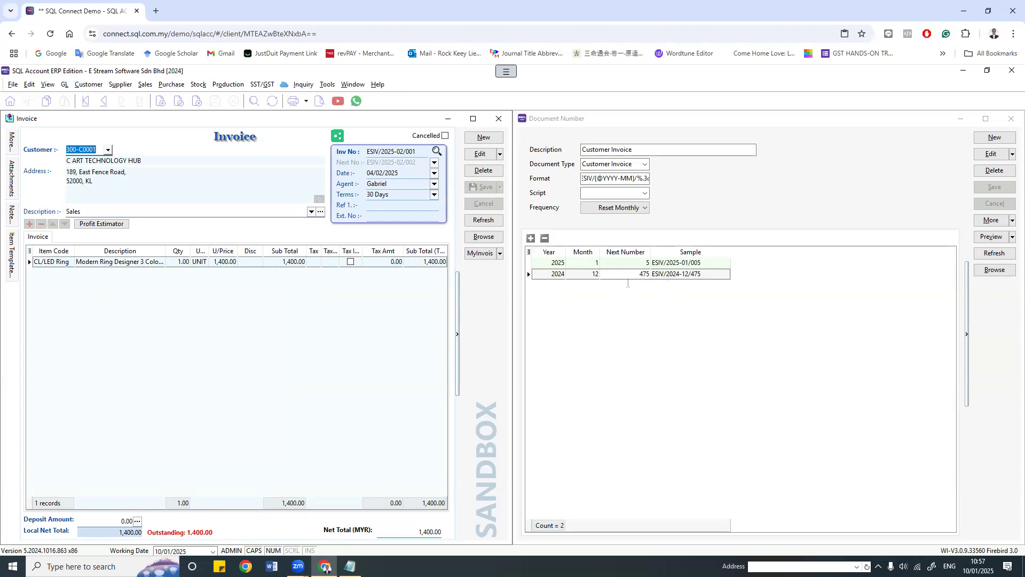
Step: Switch to Notepad and add a copy of the ESIV/2025-01/005 sample below the format code, edited to ESIV/2025/00005
key("alt+Tab")
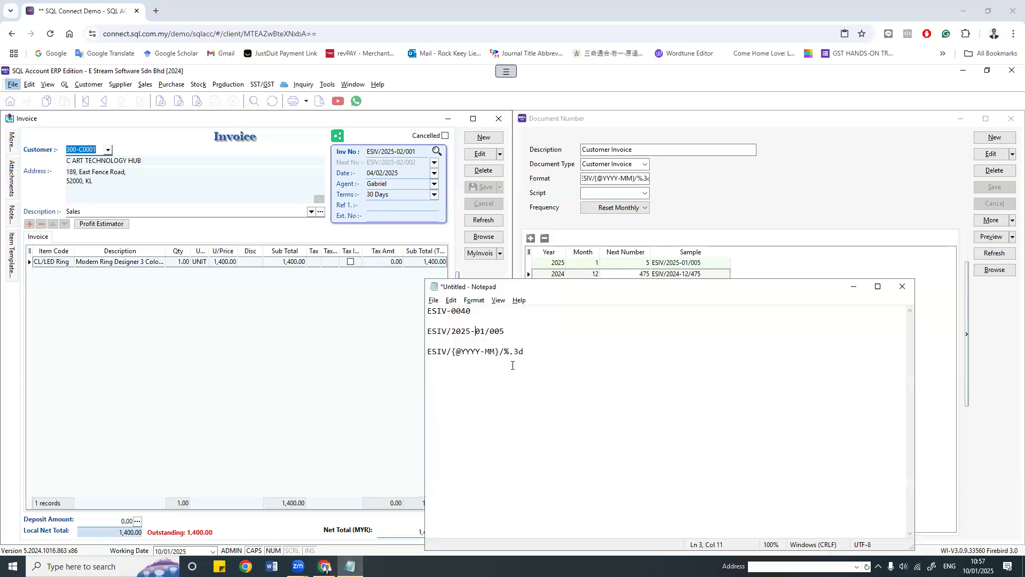
key("Return")
key("Return")
left_click_drag(528, 352, 427, 351)
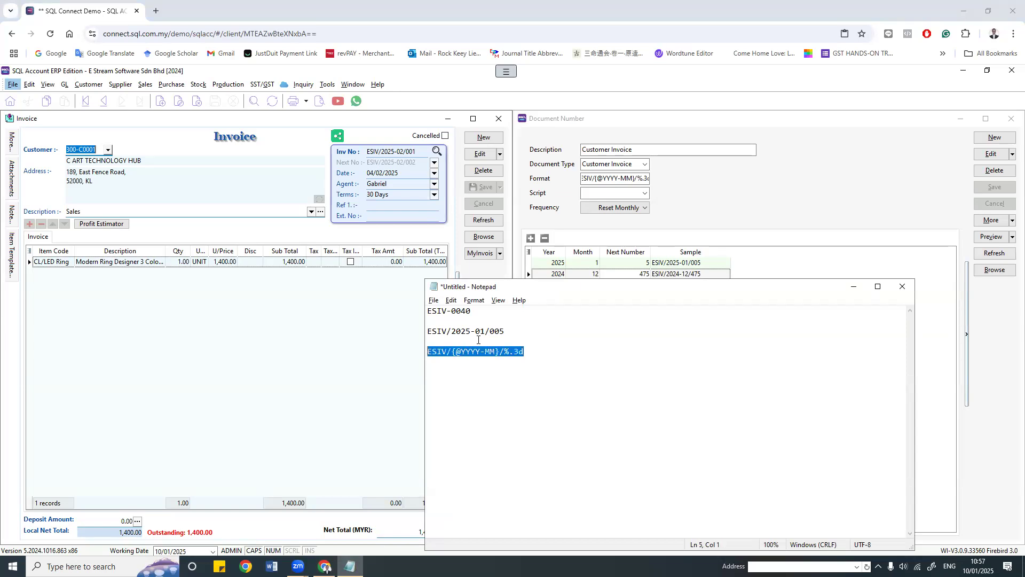
left_click_drag(510, 331, 409, 334)
key("ctrl+c")
left_click(465, 380)
key("ctrl+v")
left_click(472, 372)
left_click(485, 371, "shift")
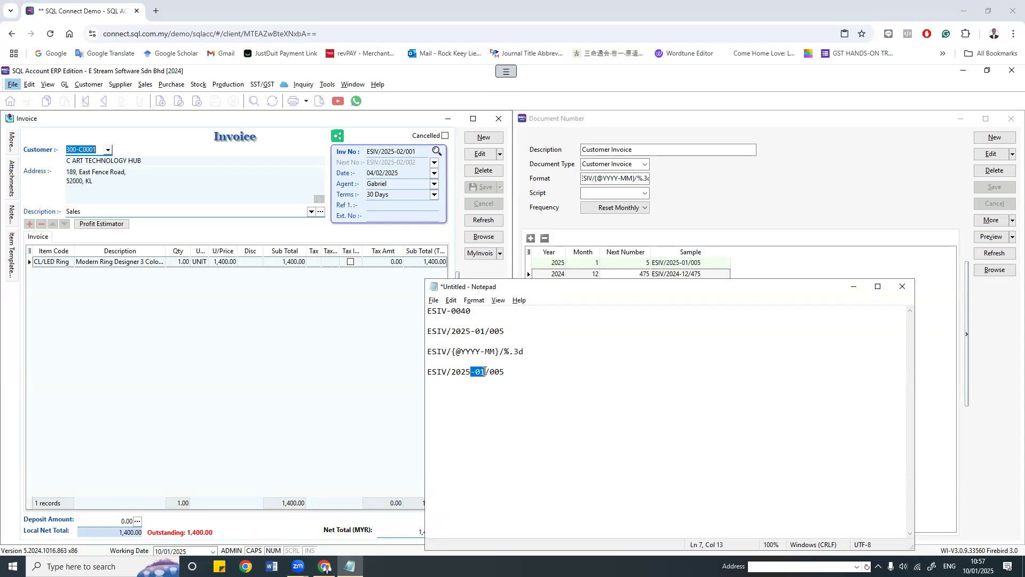
key("Delete")
type("00")
left_click_drag(524, 351, 433, 352)
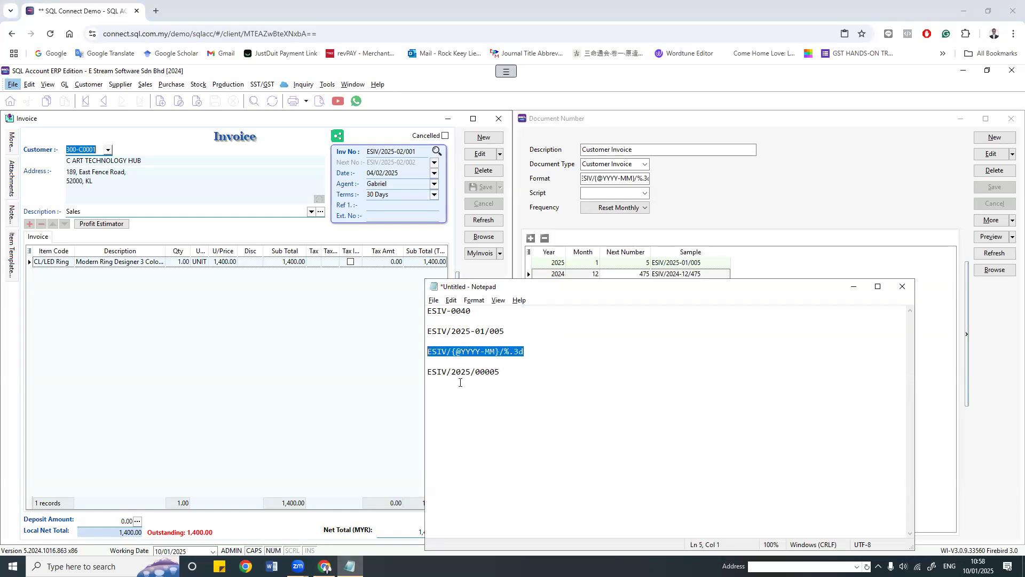
left_click(514, 372)
key("Return")
key("Return")
key("ctrl+v")
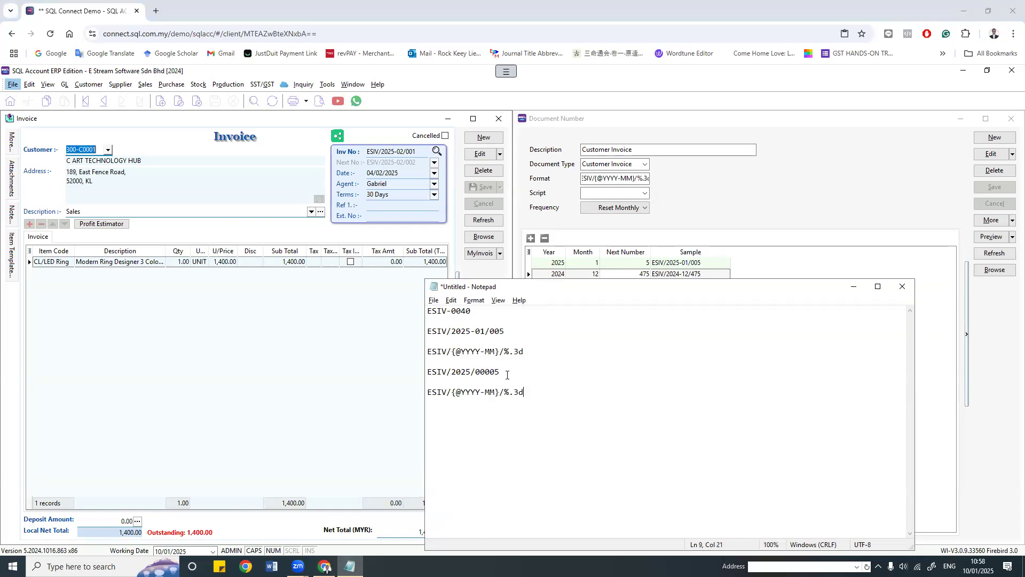
double_click(483, 392)
left_click_drag(491, 394, 492, 394)
key("BackSpace")
key("BackSpace")
type("5")
key("shift+Home")
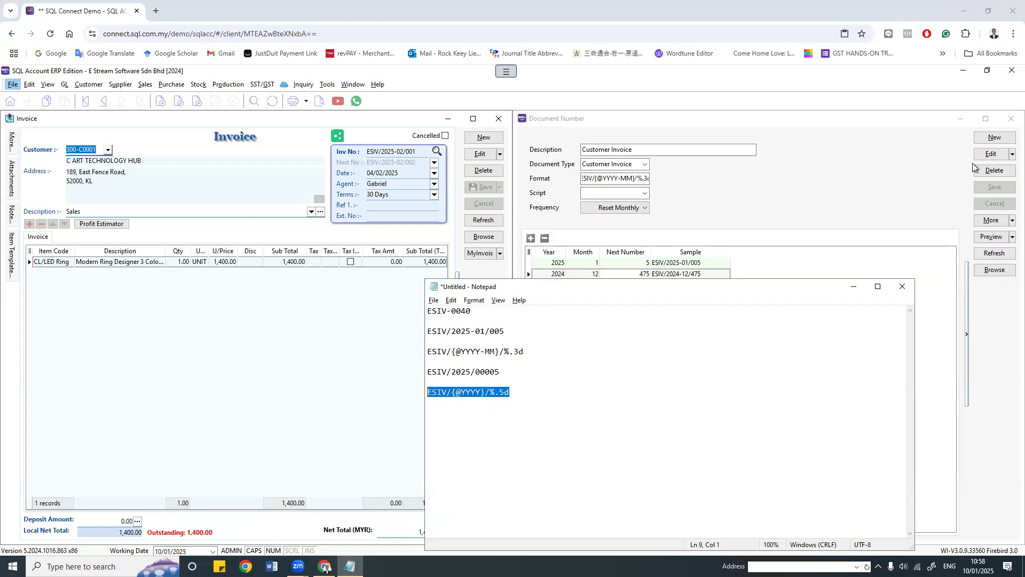
left_click(991, 154)
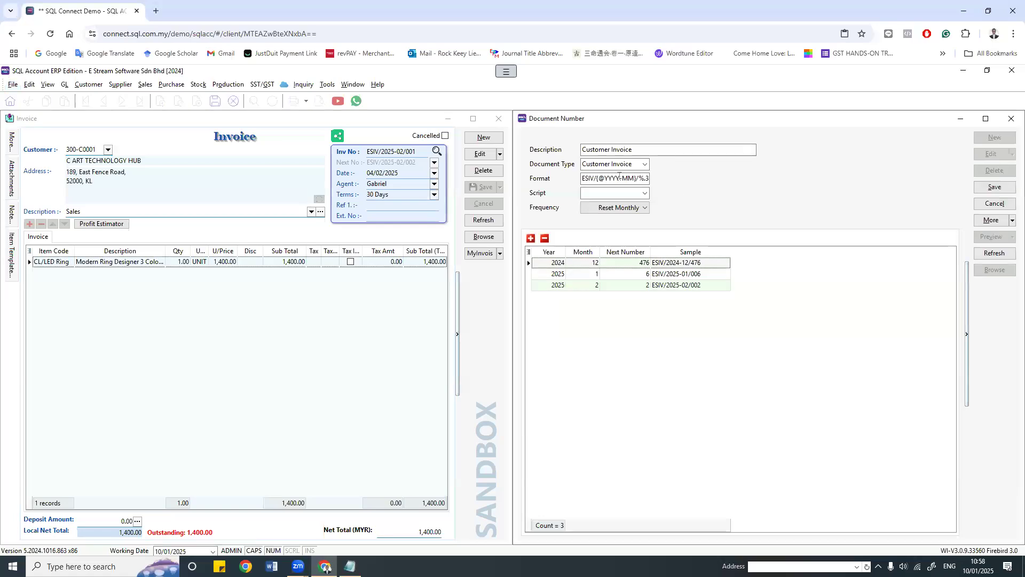
left_click(620, 178)
key("ctrl+a")
key("BackSpace")
key("ctrl+v")
left_click(671, 154)
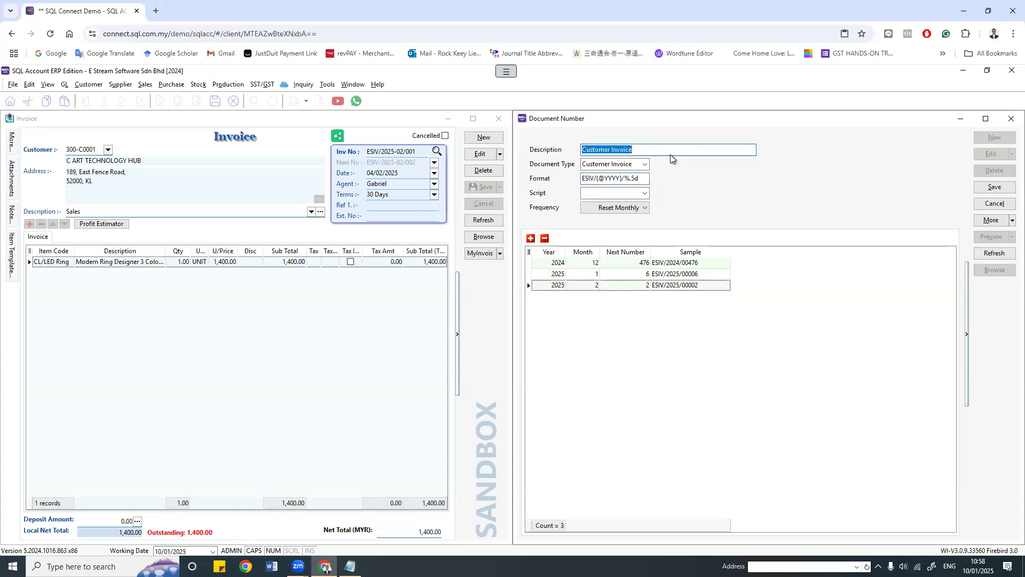
Step: Set the Customer Invoice numbering frequency to Reset Yearly and accept deleting the existing number detail
left_click(645, 211)
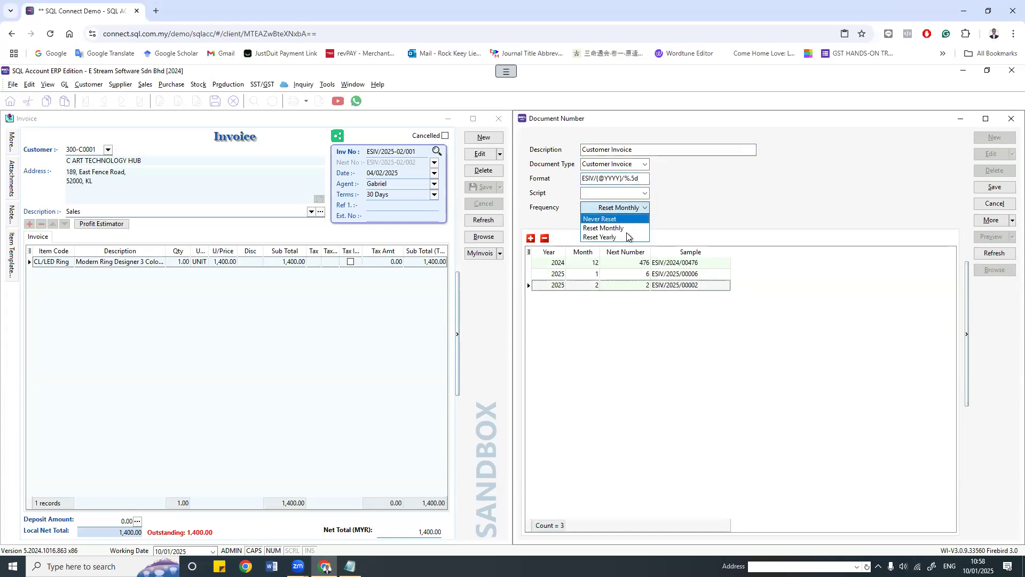
left_click(626, 239)
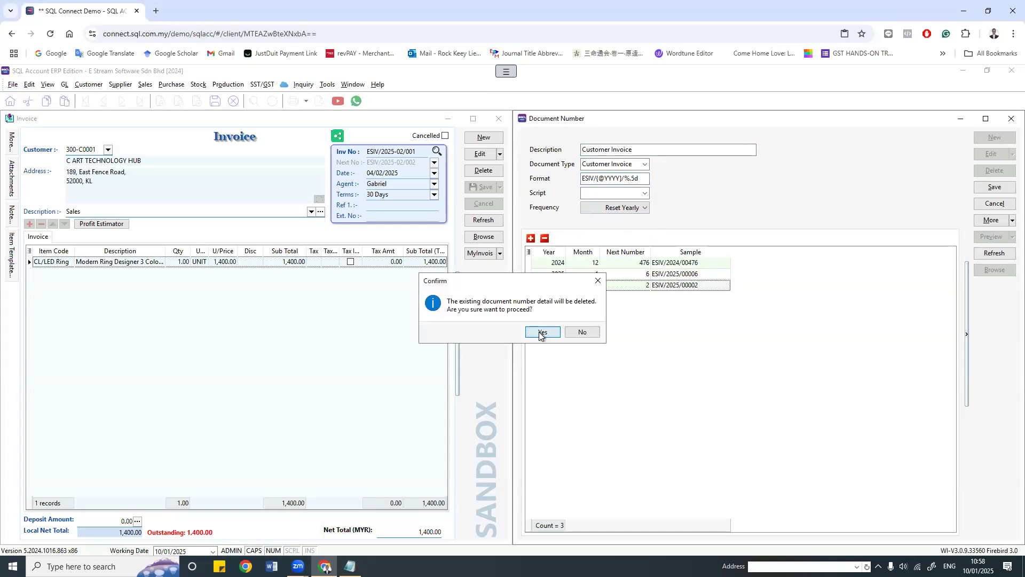
left_click(537, 332)
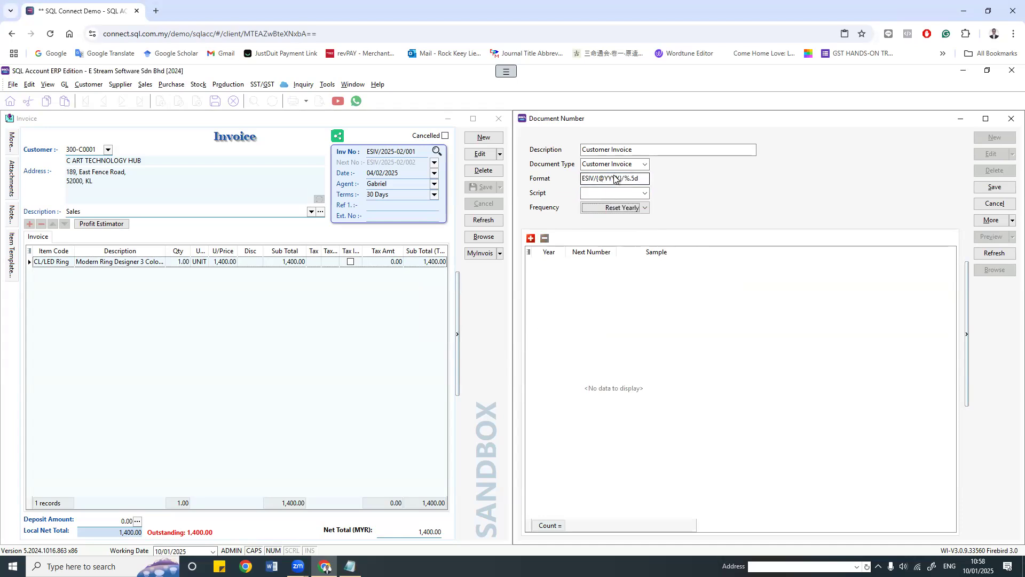
Step: Add a yearly numbering row with year 2025 and next number 9
left_click(530, 238)
left_click(560, 264)
type("2025")
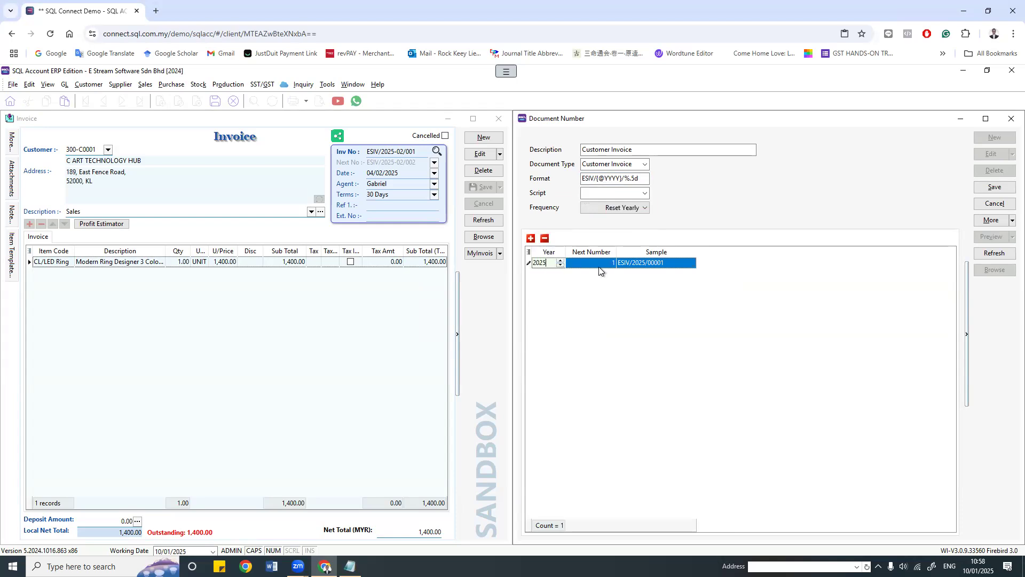
key("Tab")
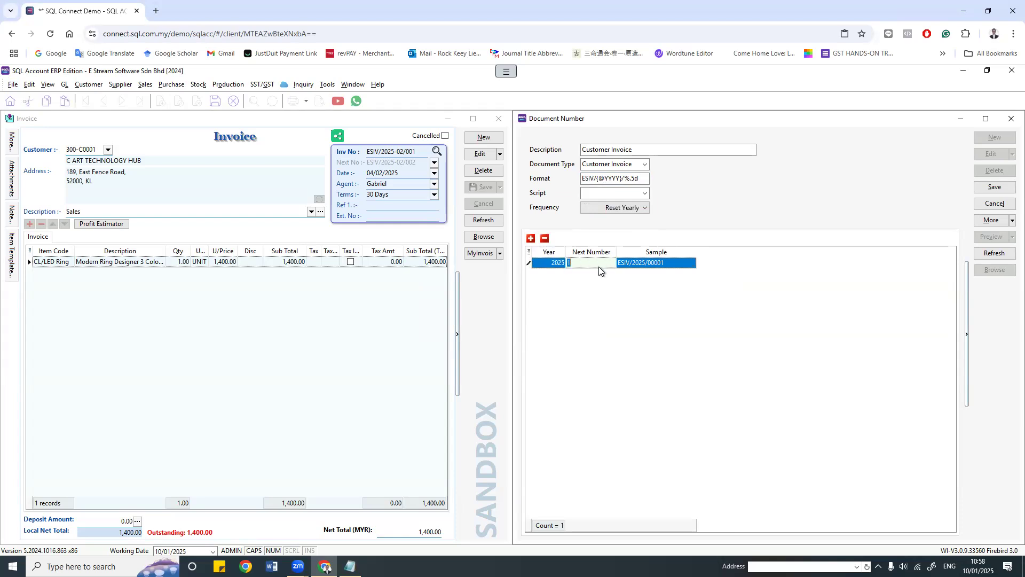
type("9")
Step: Add a second yearly numbering row with year 2024 and next number 25879, and save the numbering record
left_click(530, 238)
type("2024")
left_click(595, 277)
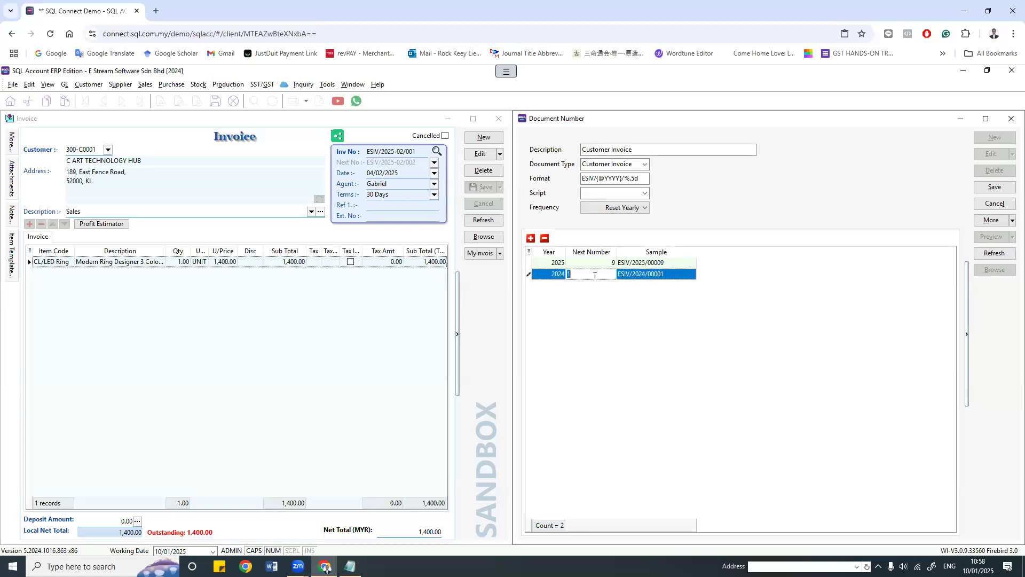
type("25879")
left_click(994, 187)
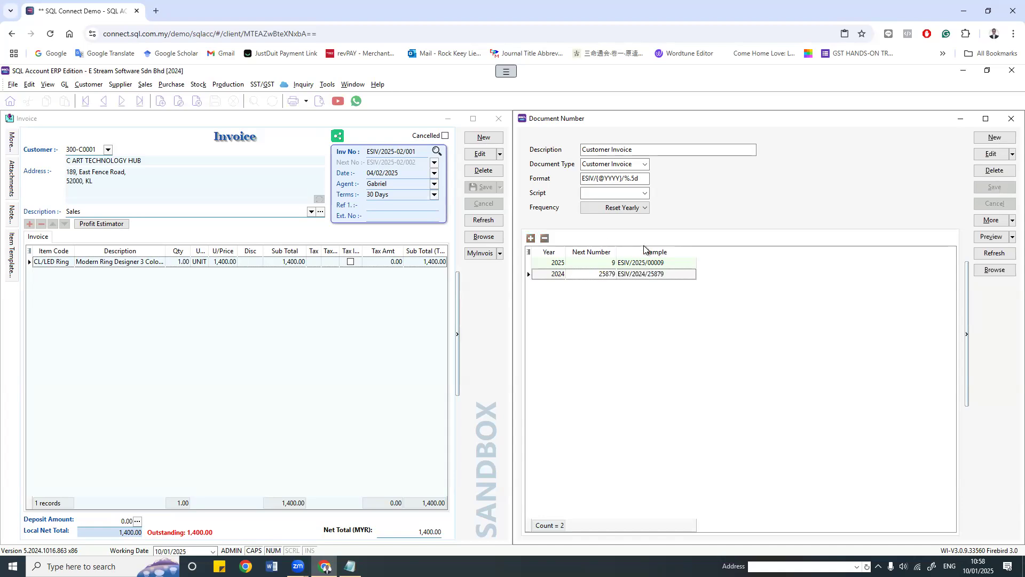
Step: Create a new invoice for customer C ART TECHNOLOGY HUB and set its date to 03/09/2024
left_click(484, 137)
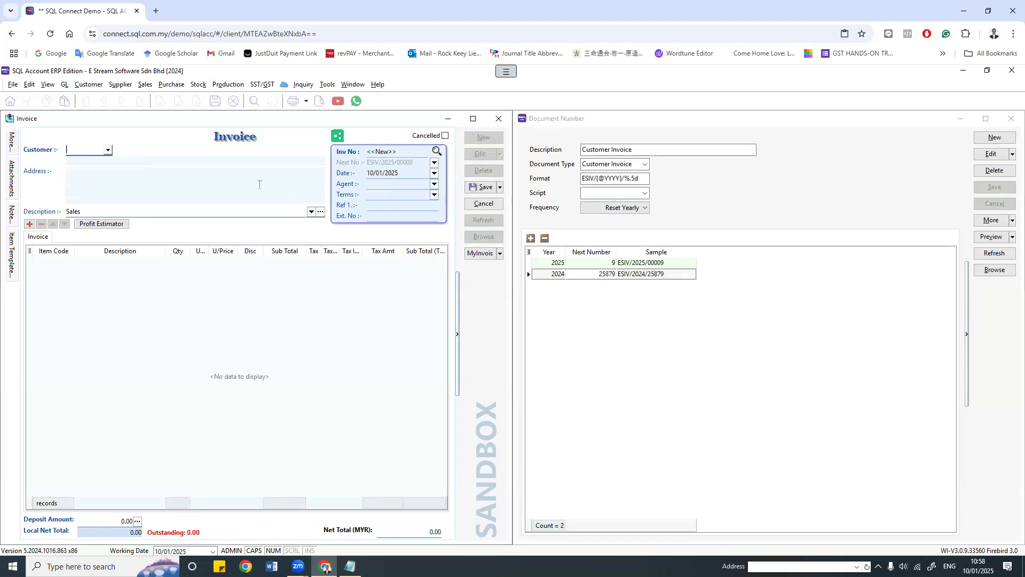
left_click(108, 150)
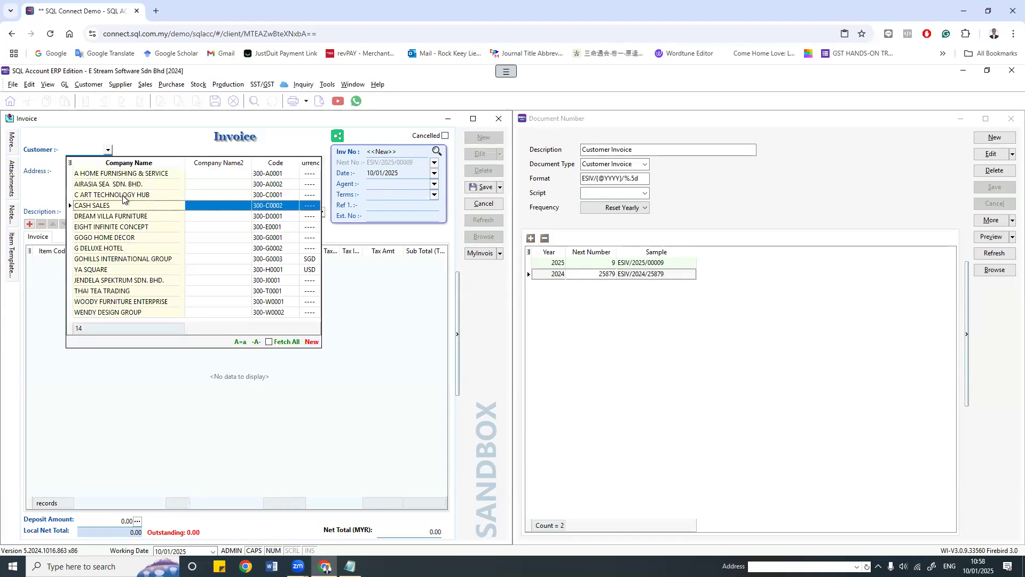
left_click(123, 196)
left_click(434, 173)
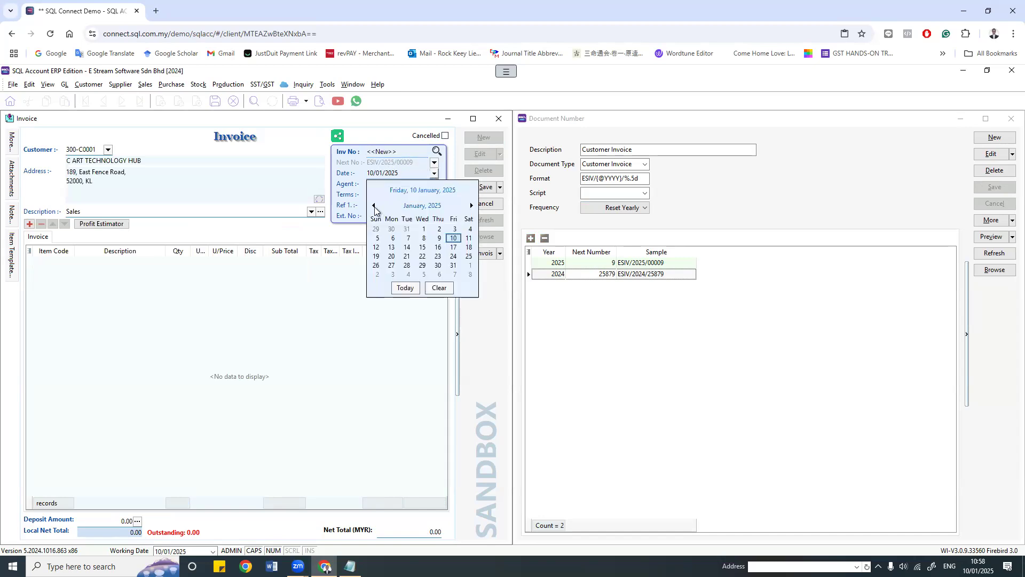
left_click(374, 205)
scroll(422, 247, "up", 3)
left_click(409, 239)
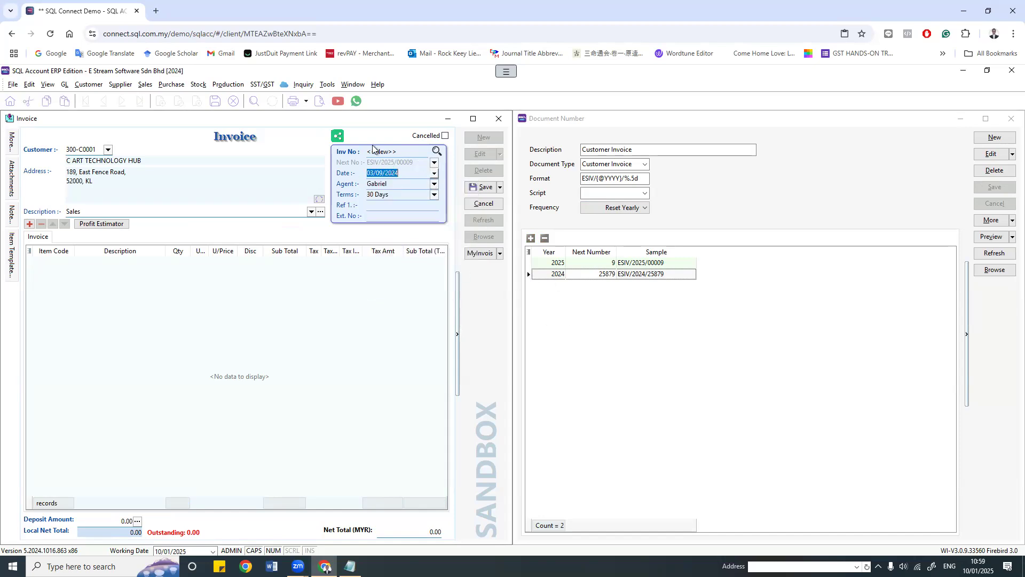
left_click(396, 204)
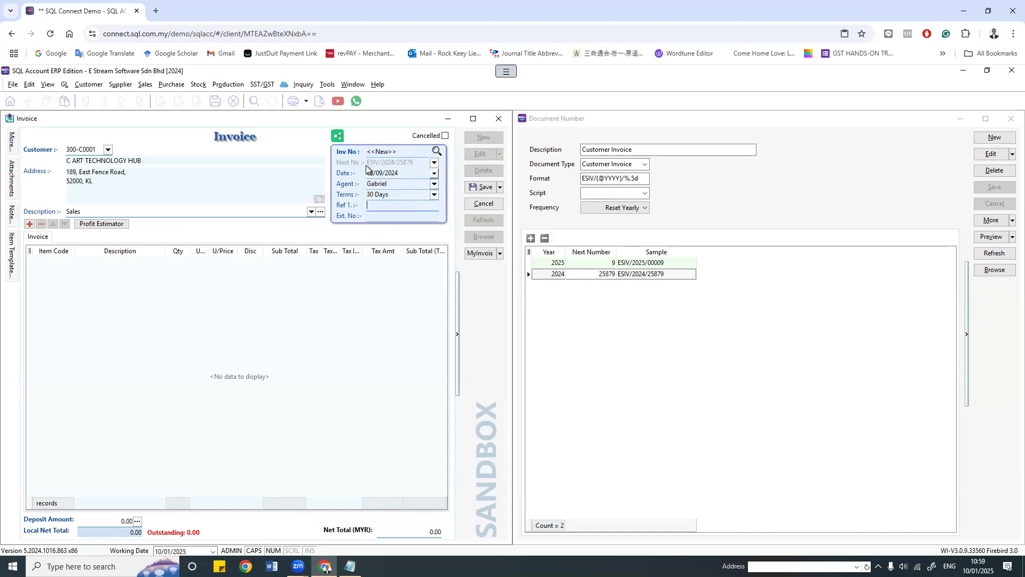
Step: Add the Creative Curvy Modern Style item as the invoice line and save the invoice
left_click(61, 263)
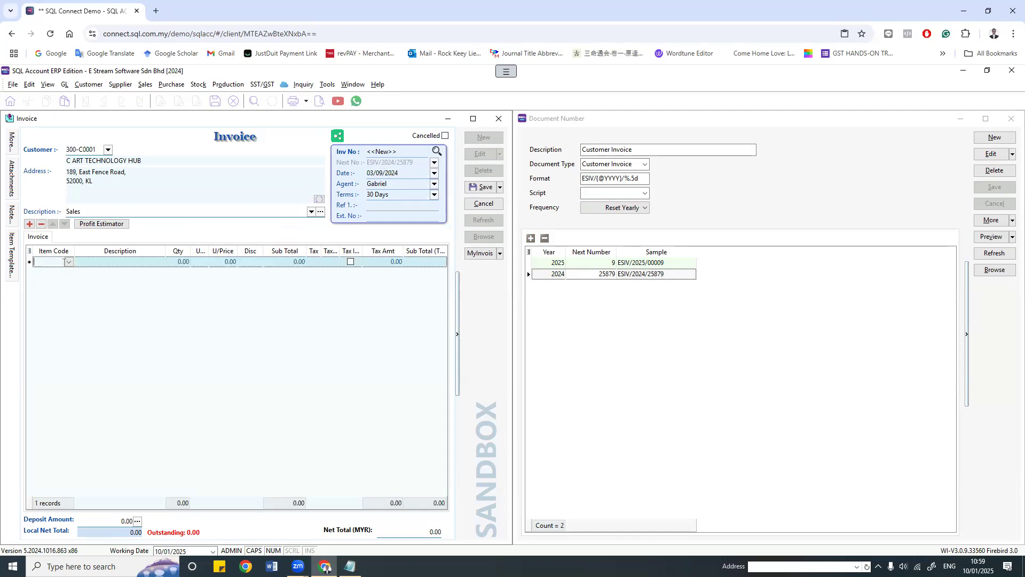
left_click(69, 262)
key("Return")
left_click(483, 187)
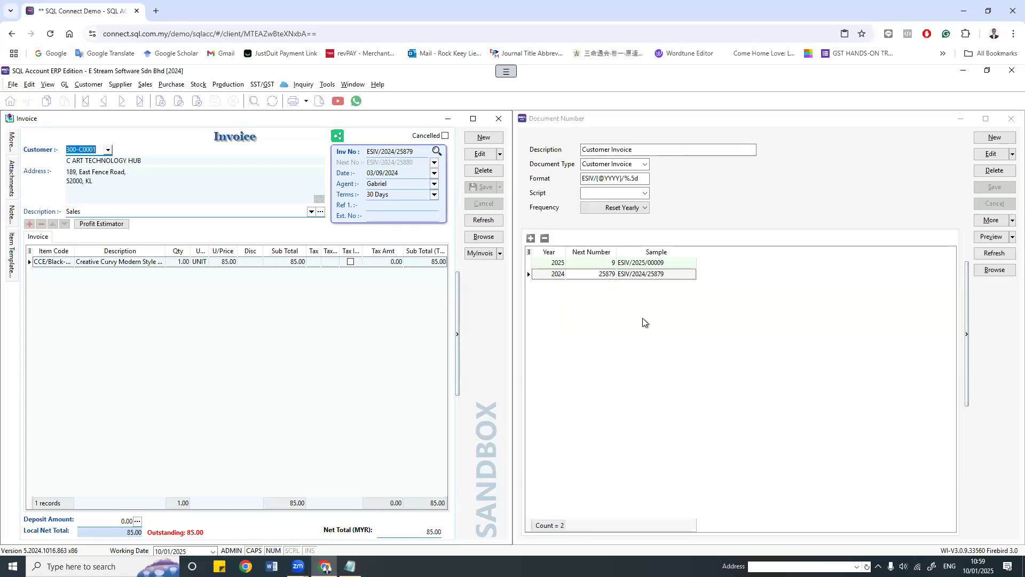
key("alt+Tab")
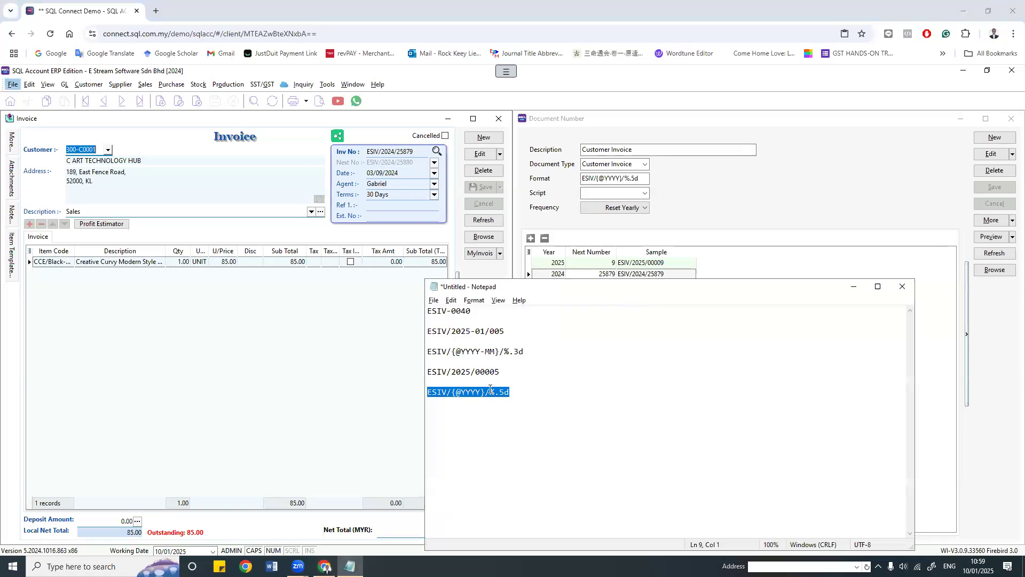
left_click_drag(527, 349, 420, 351)
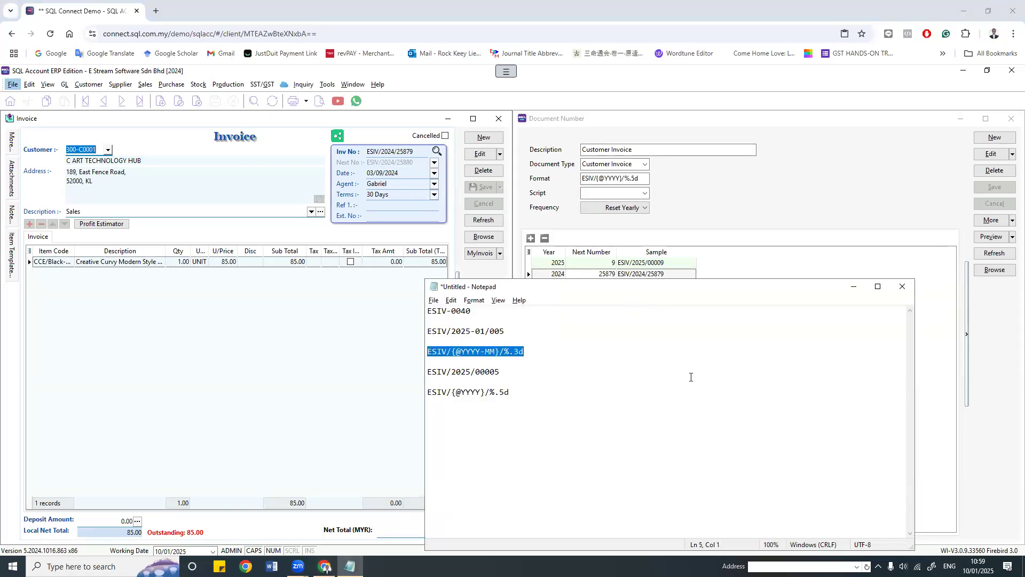
key("alt+Tab")
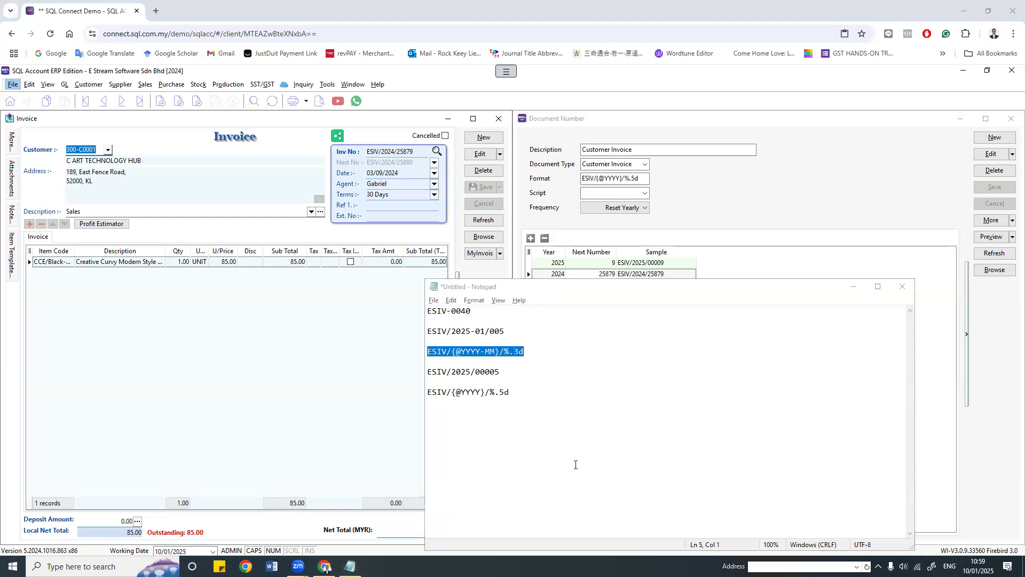
left_click_drag(513, 394, 425, 393)
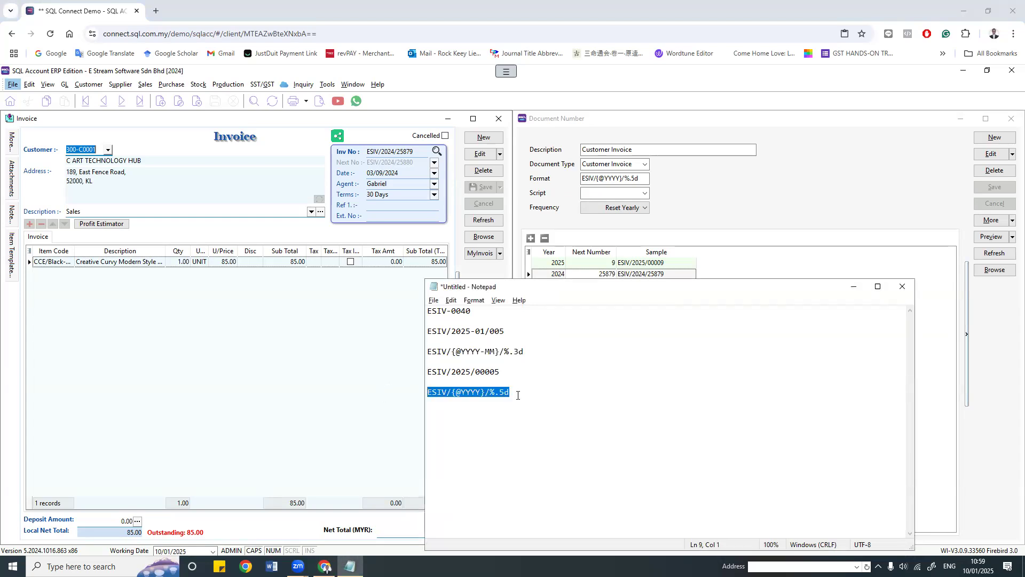
key("alt+Tab")
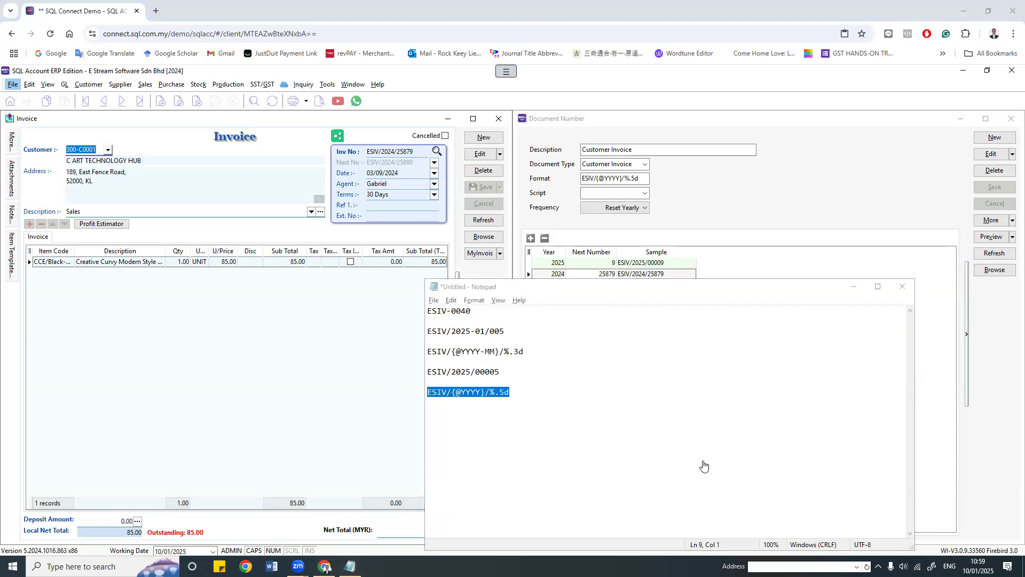
left_click_drag(517, 393, 426, 332)
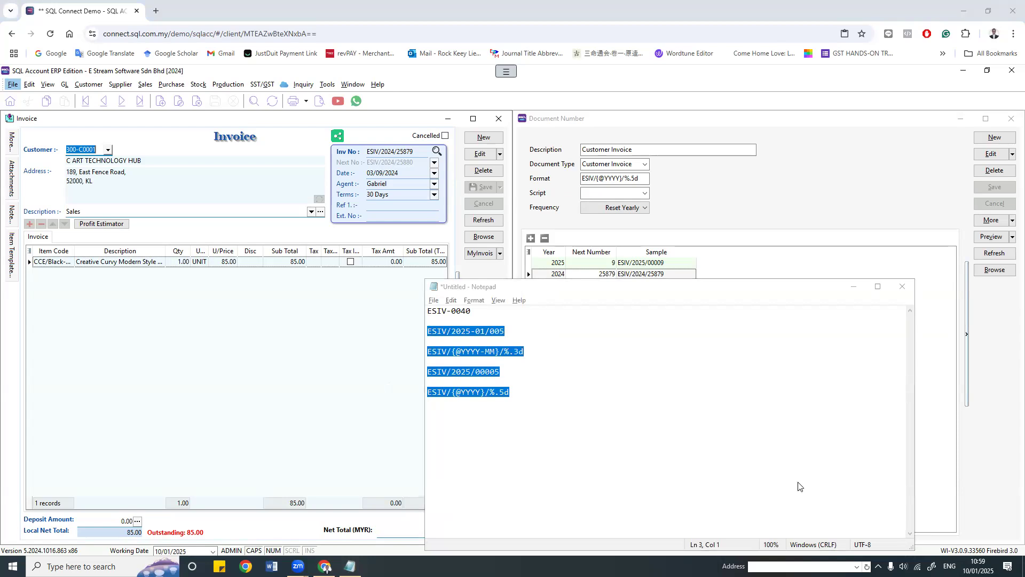
left_click(792, 435)
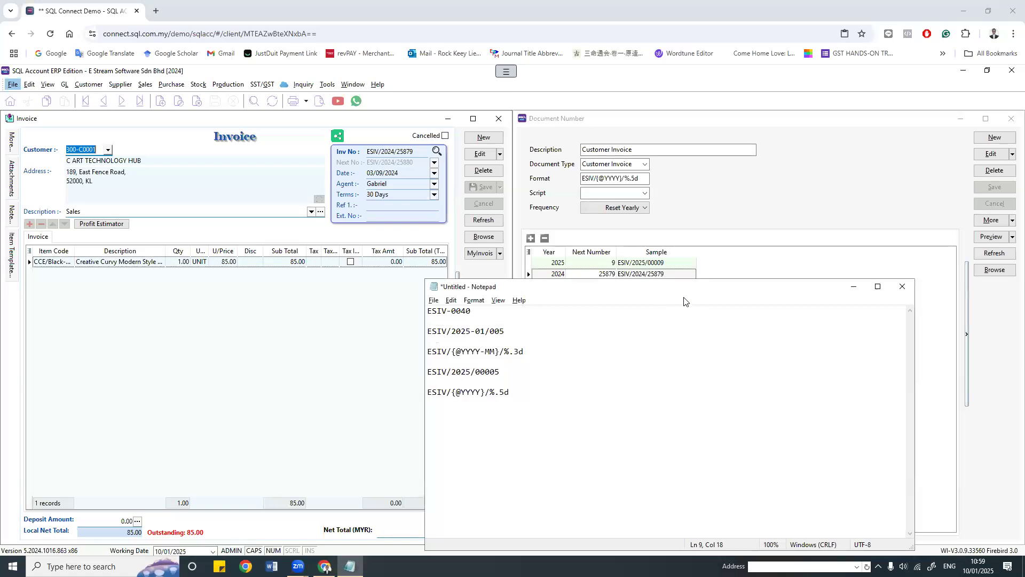
Step: Close the Notepad notes without saving them and return to SQL Account
left_click_drag(684, 290, 566, 255)
left_click(784, 252)
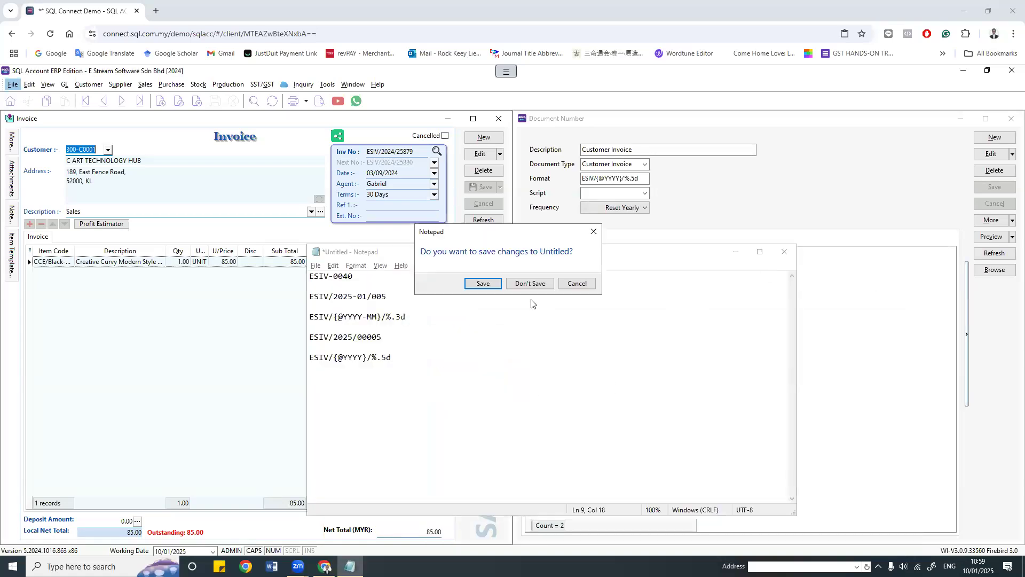
left_click(529, 283)
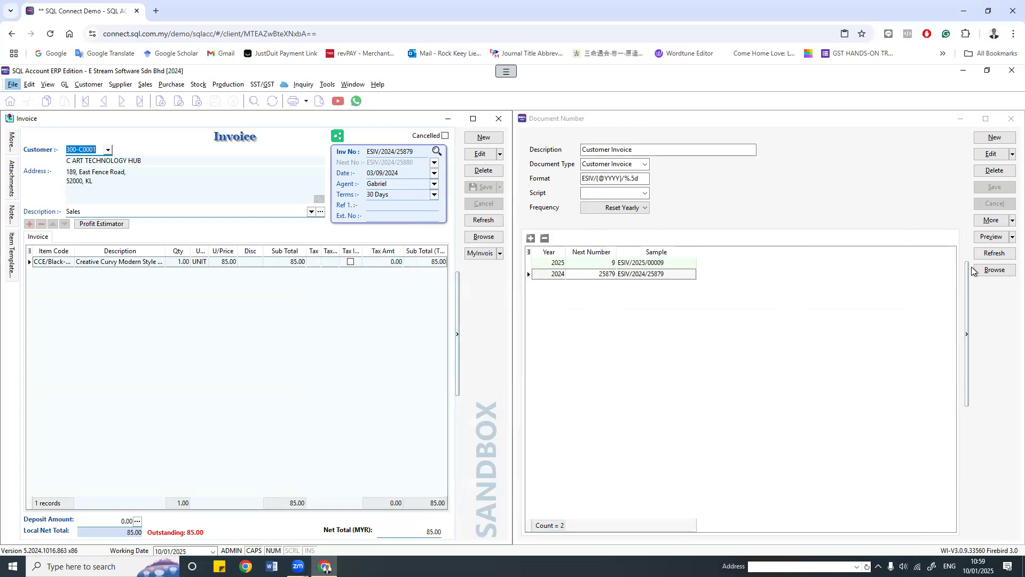
Step: Browse the document number list, view the Customer Sales Order numbering record, and return to the list
left_click(995, 269)
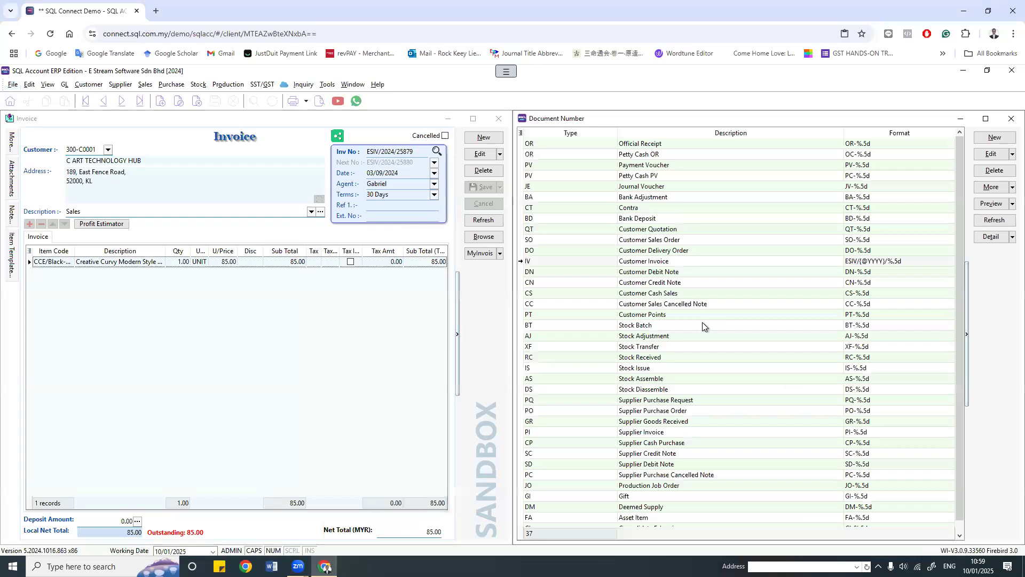
double_click(657, 238)
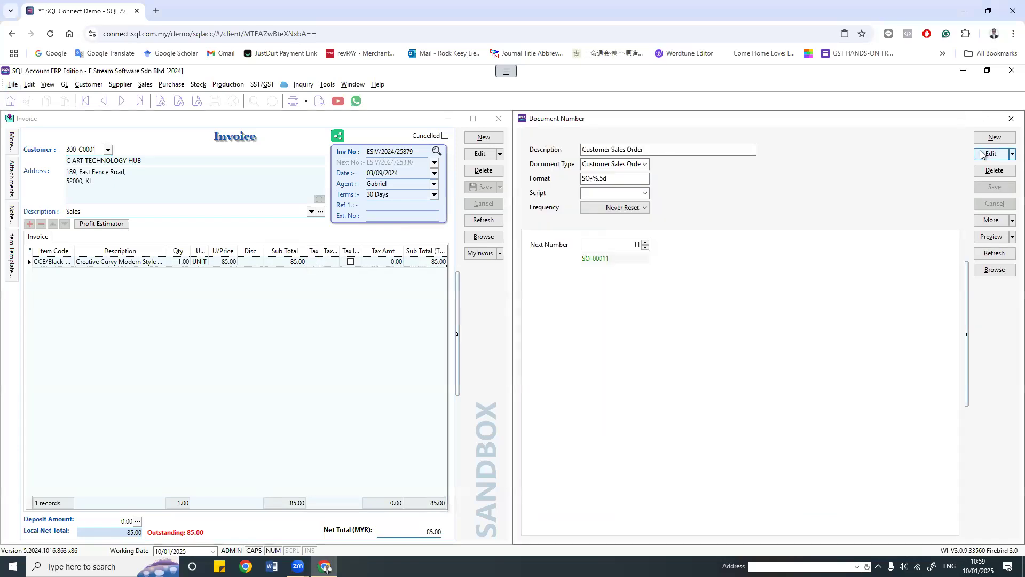
left_click(995, 269)
left_click(705, 337)
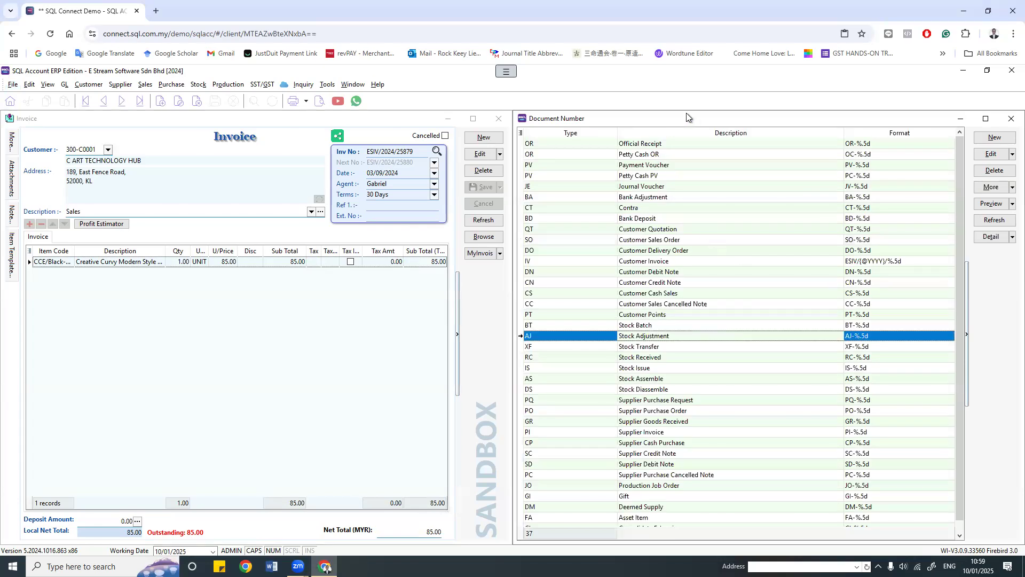
Step: Move the Document Number window over the invoice and examine the Customer Credit Note record's format
left_click_drag(689, 118, 115, 140)
double_click(405, 282)
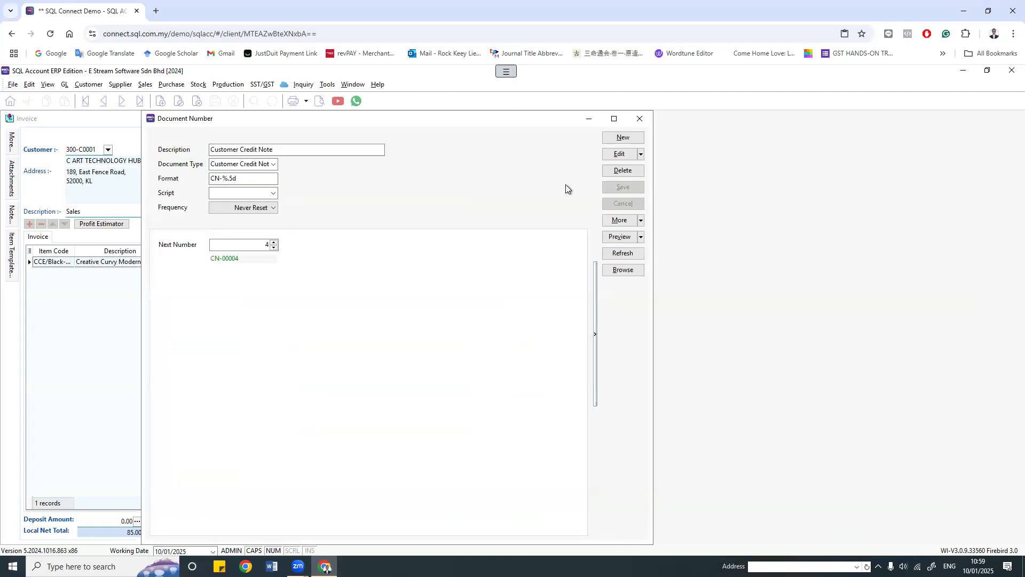
left_click(182, 178)
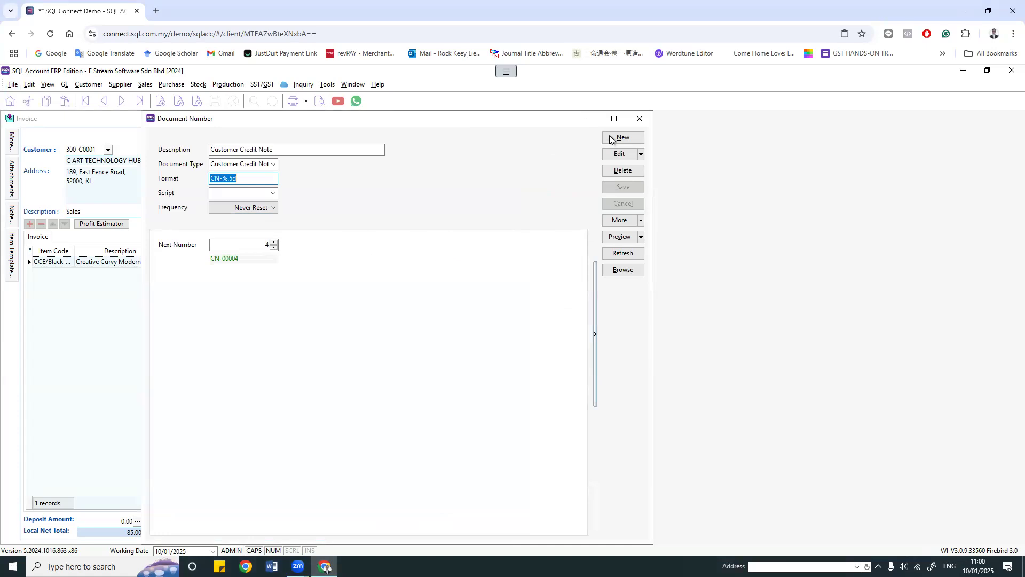
Step: Close the Invoice window and the Document Number window
left_click(92, 346)
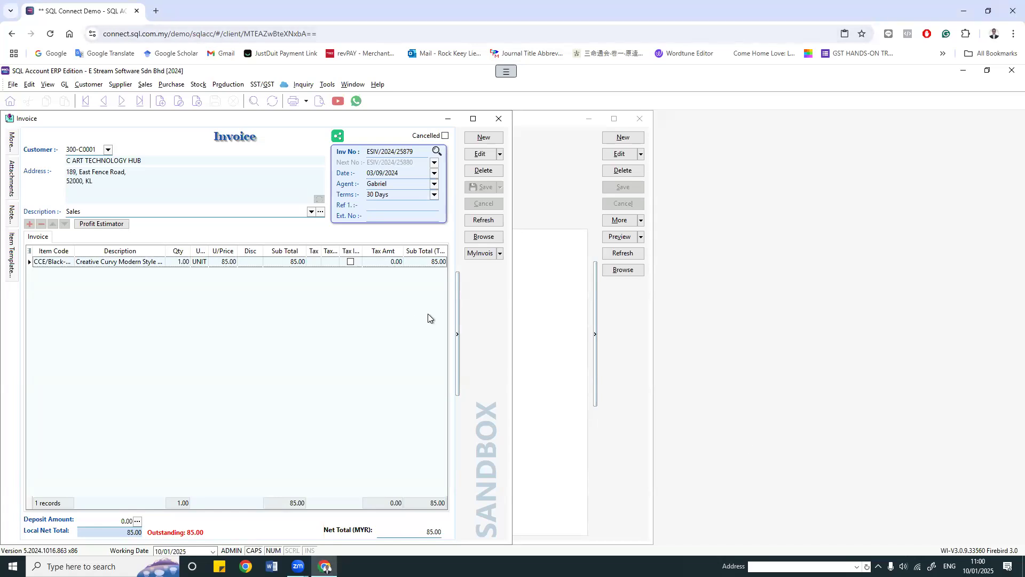
left_click(499, 119)
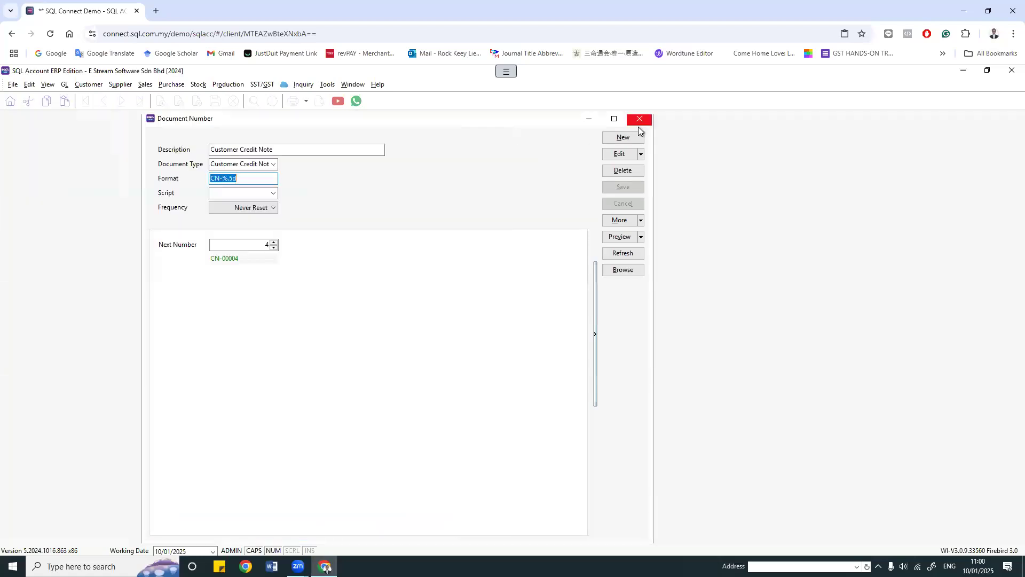
left_click(639, 124)
Step: Reopen Maintain Document Number, examine the formats listed for each document type, and close the window
left_click(330, 86)
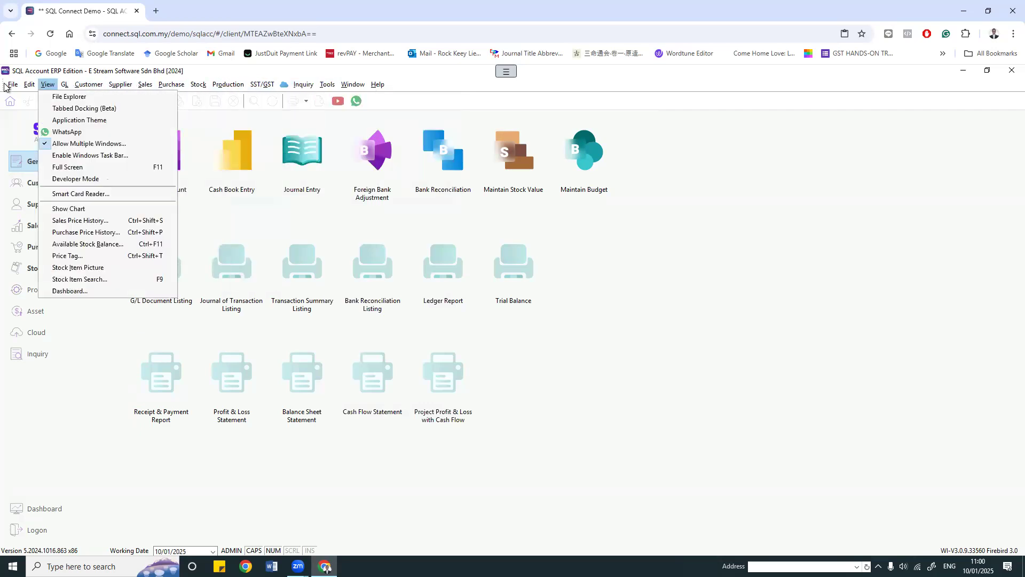
mouse_move(7, 87)
mouse_move(64, 85)
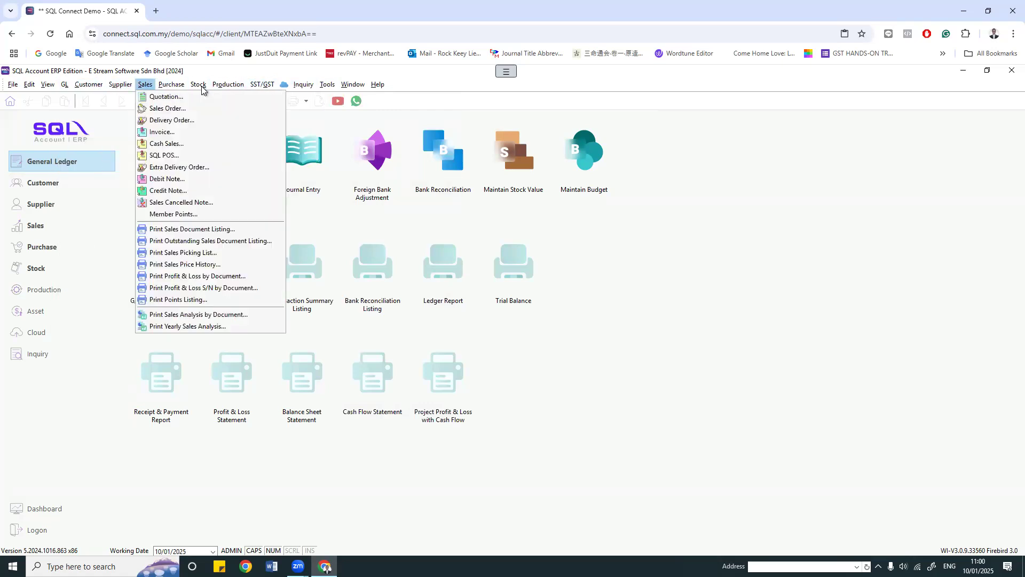
mouse_move(327, 84)
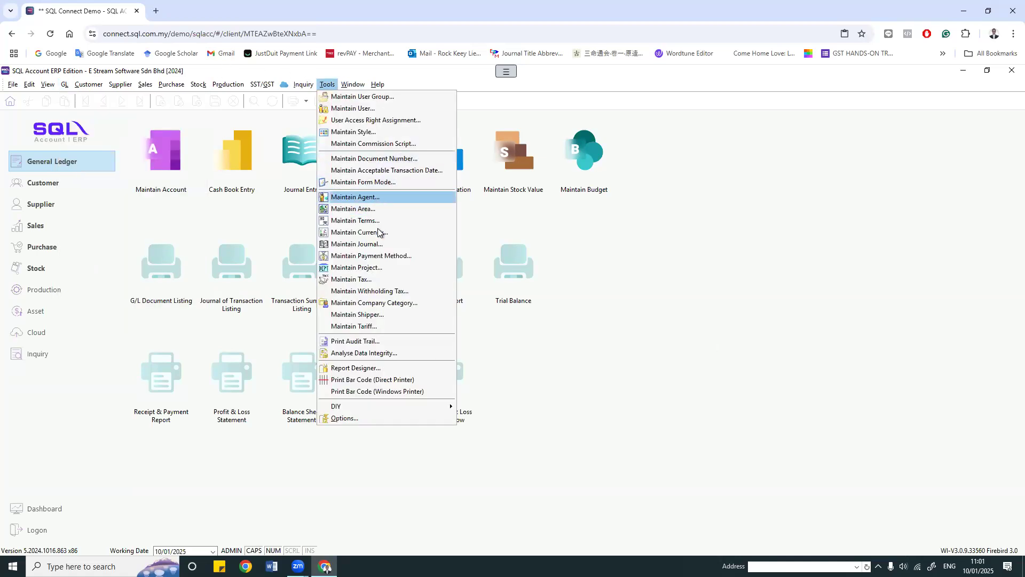
left_click(379, 158)
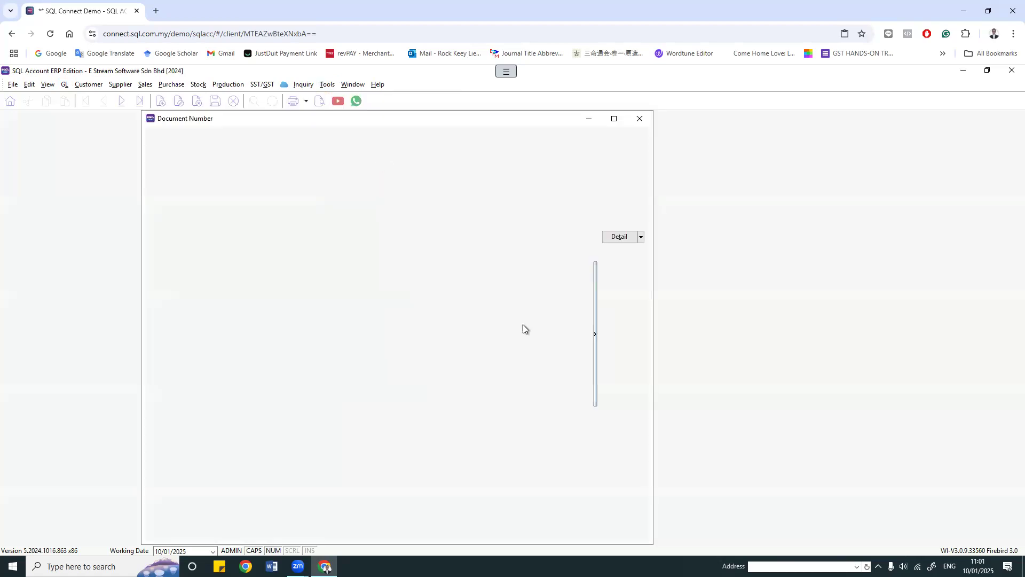
left_click(497, 305)
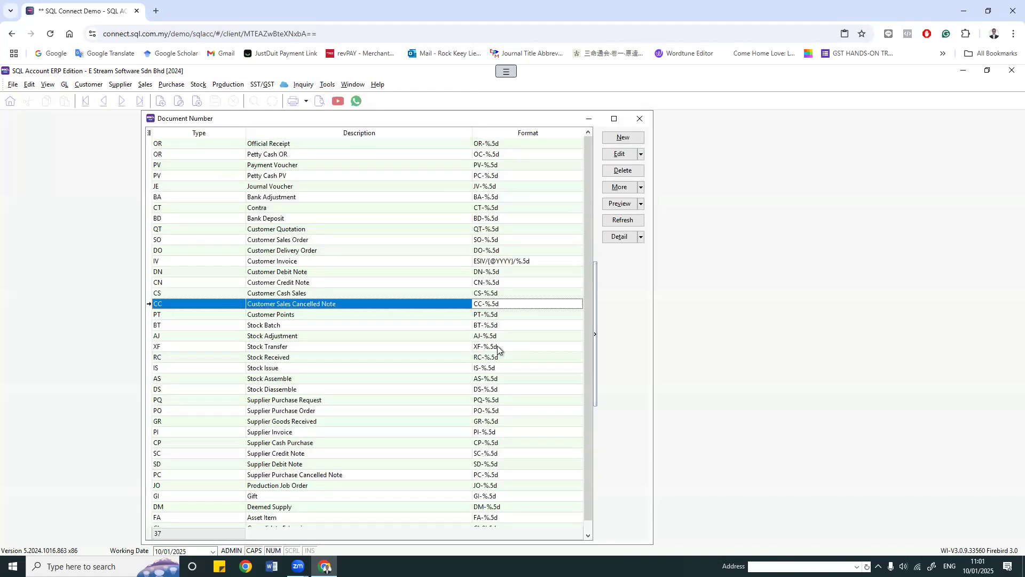
left_click(507, 346)
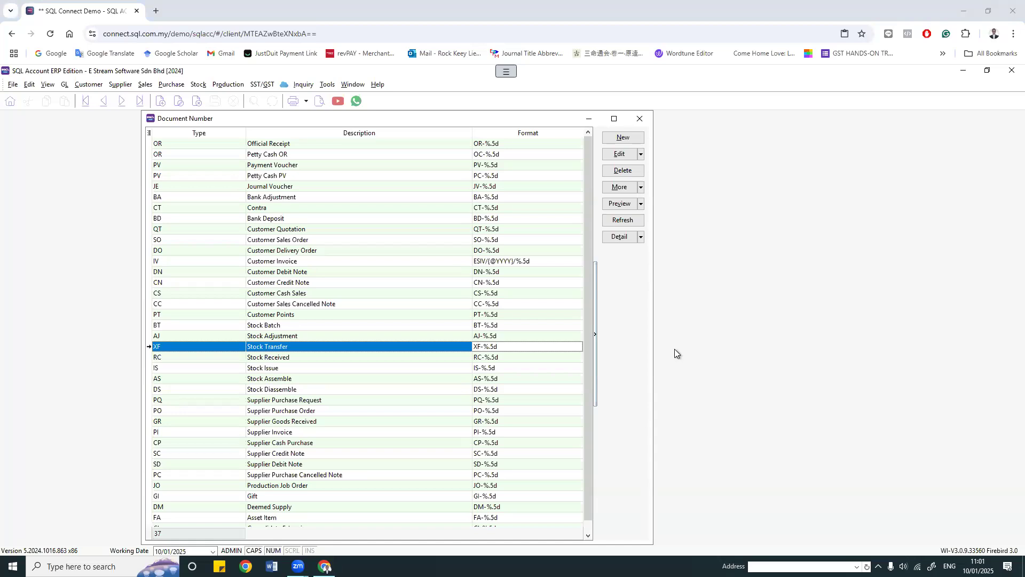
left_click(640, 119)
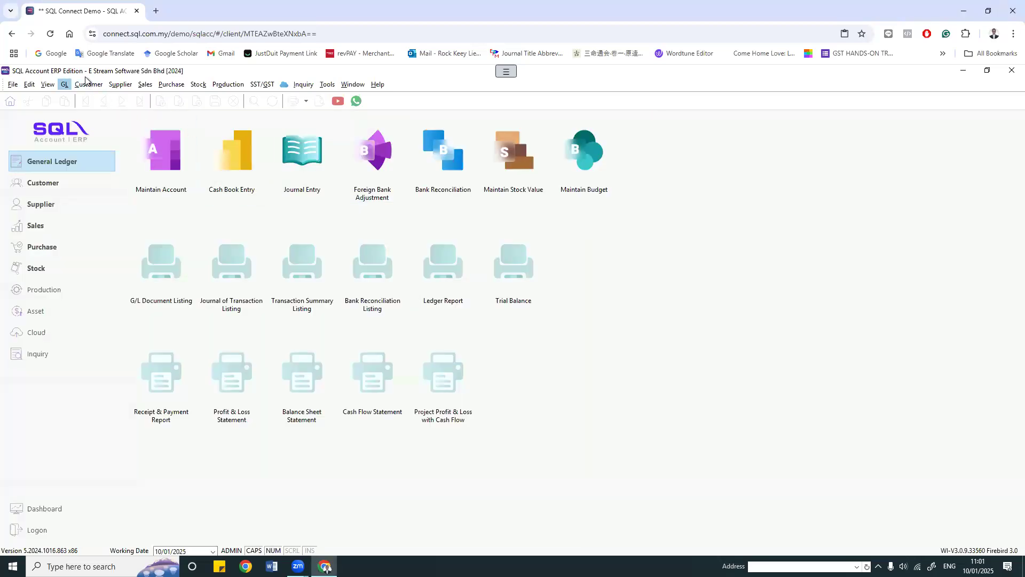
Step: Open Maintain Opening Balance to view its account groups, and close it
left_click(66, 85)
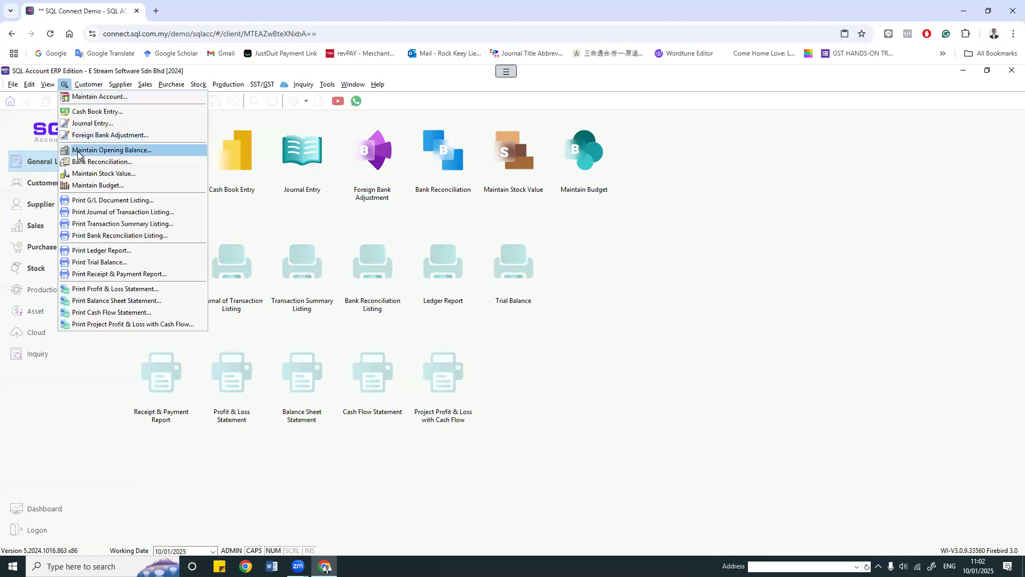
left_click(77, 151)
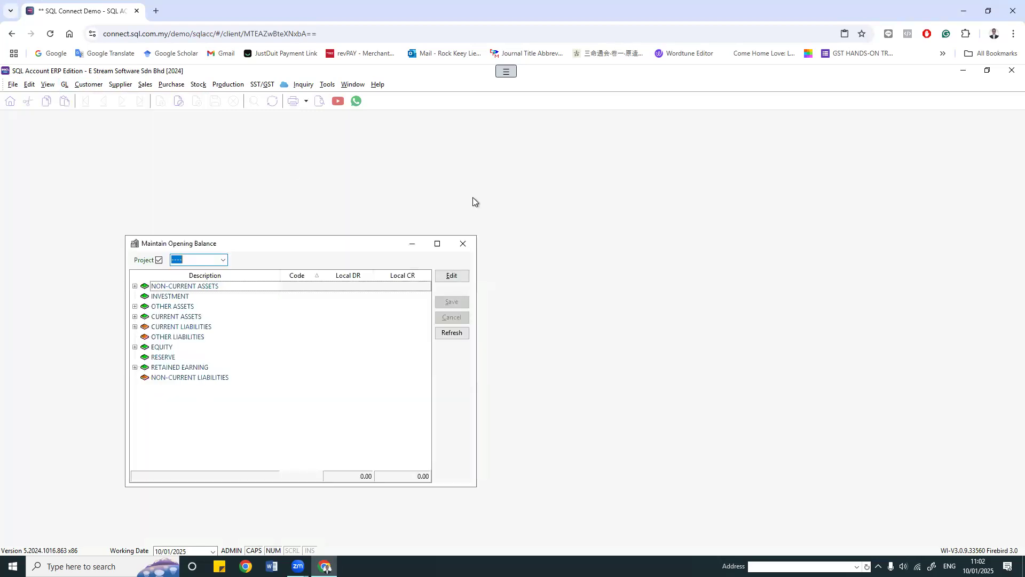
left_click(468, 247)
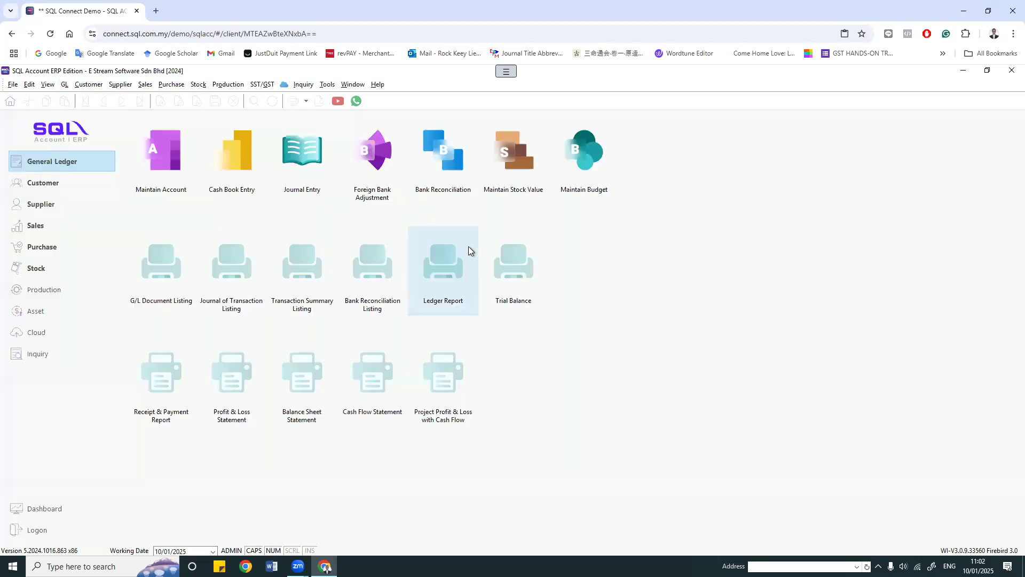
left_click(64, 86)
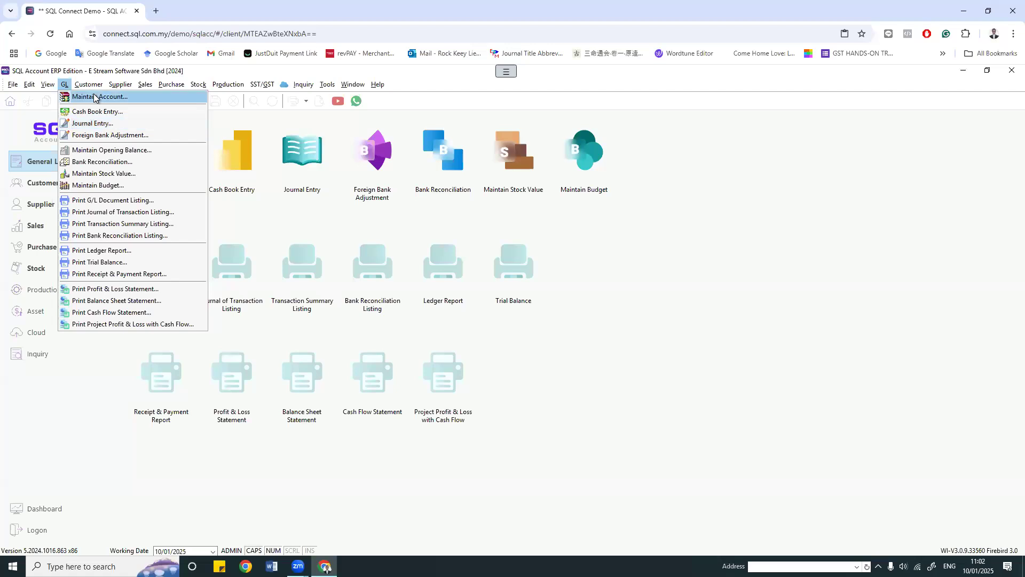
left_click(70, 85)
left_click(69, 85)
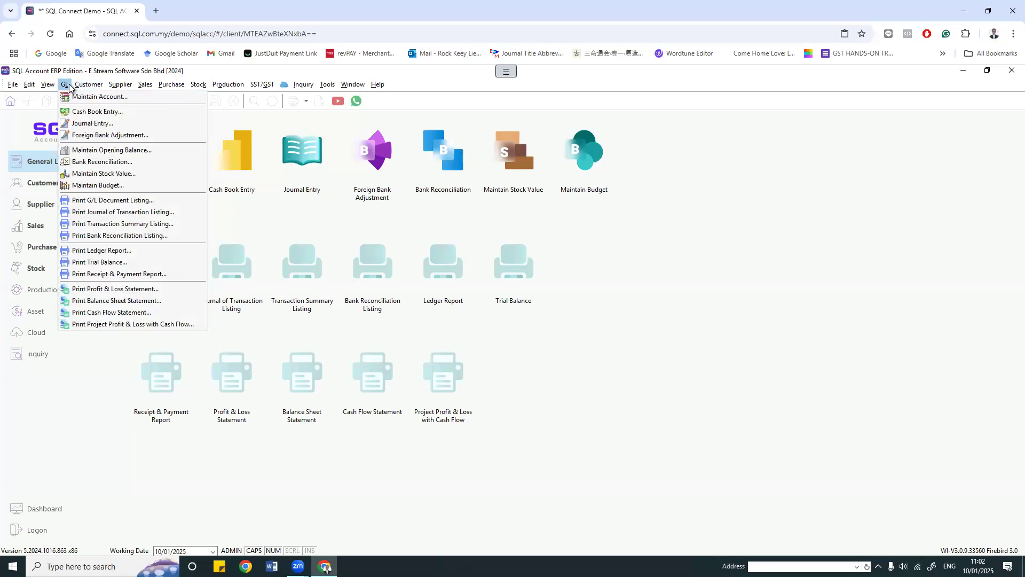
Step: Open Maintain Opening Balance, maximise it, and expand the non-current assets, other assets, current assets, current liabilities, equity and retained earning groups
left_click(75, 150)
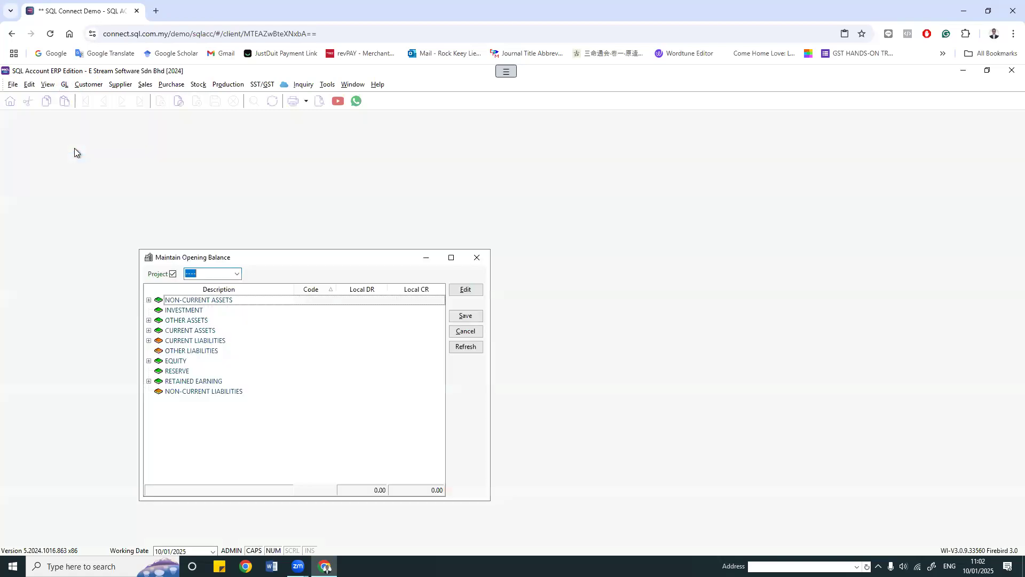
left_click(452, 258)
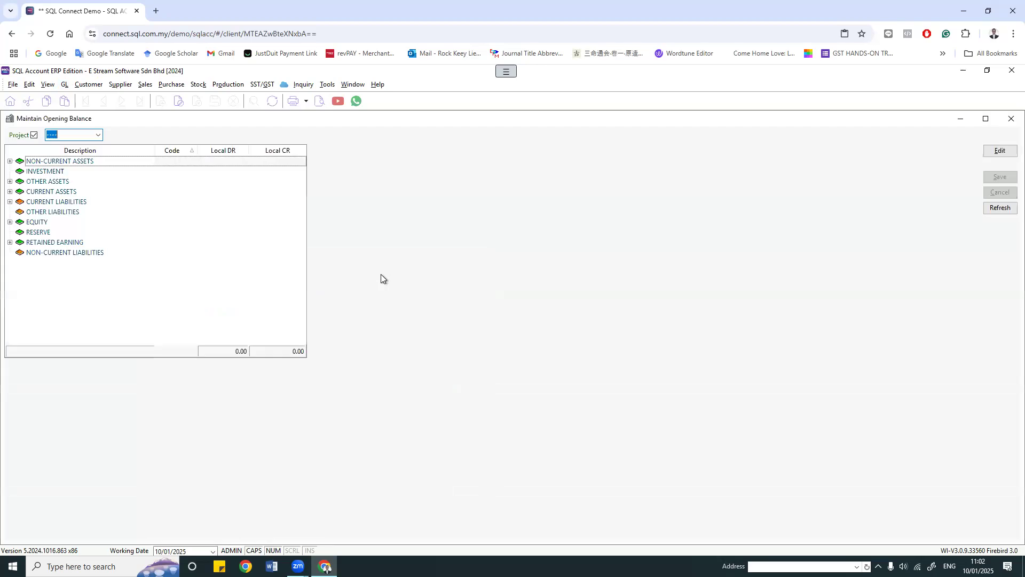
left_click(10, 162)
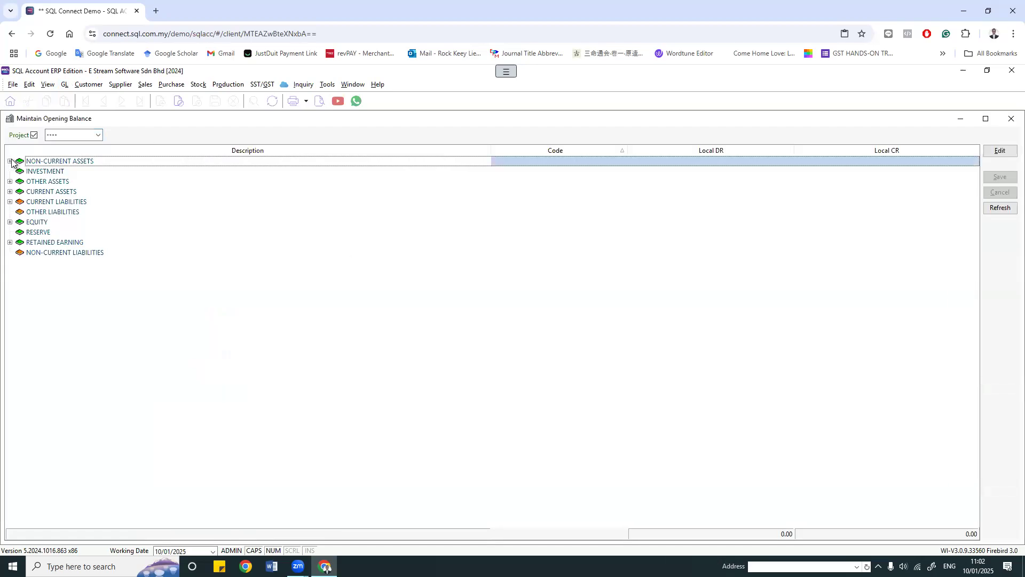
left_click(9, 161)
left_click(9, 262)
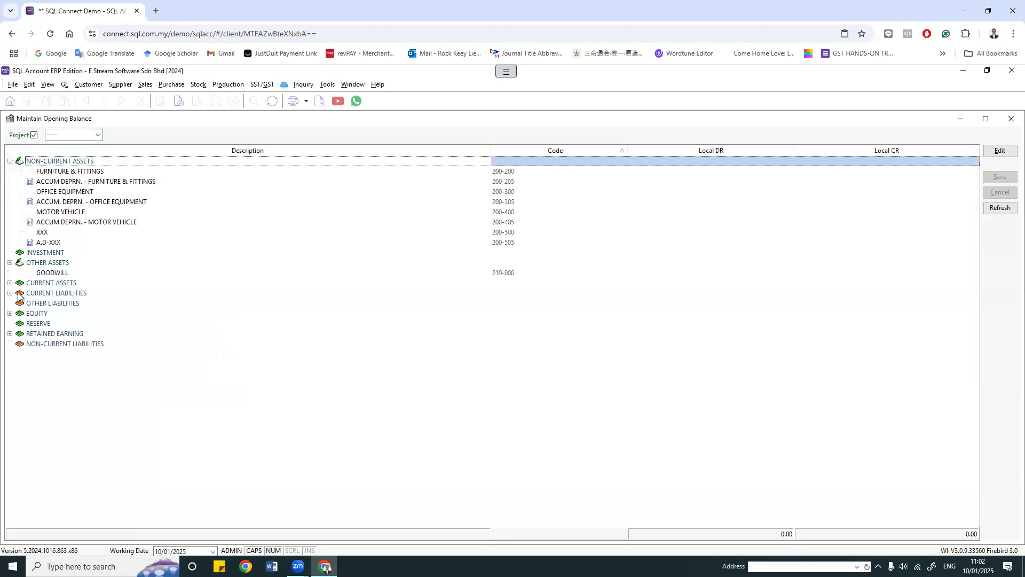
left_click(9, 282)
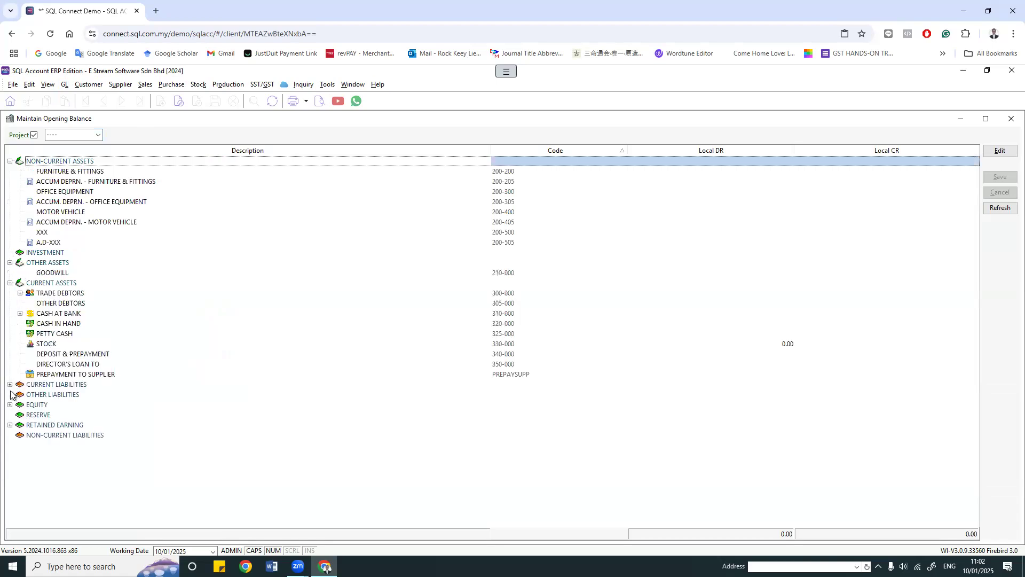
left_click(9, 384)
scroll(27, 467, "down", 1)
left_click(10, 485)
left_click(9, 516)
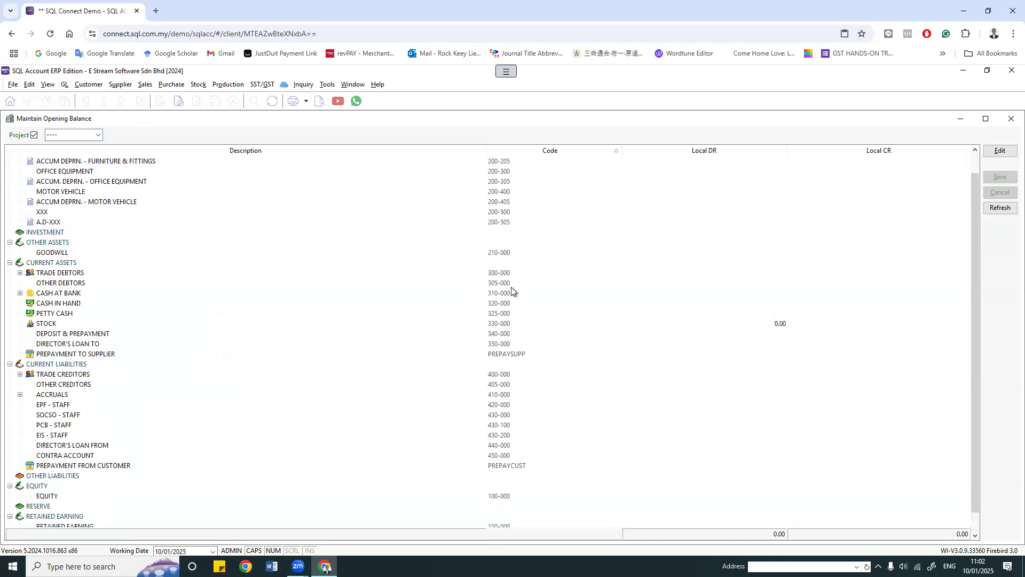
scroll(705, 213, "up", 1)
Step: Examine the Local DR and Local CR fields of the non-current asset accounts and their accumulated depreciation accounts
left_click(694, 162)
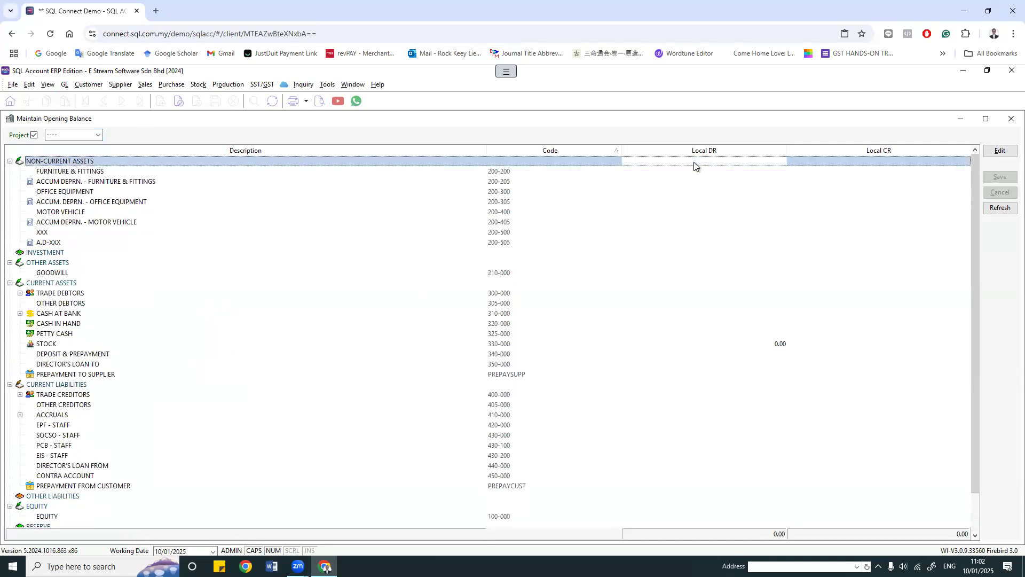
left_click(882, 173)
left_click(713, 183)
left_click(841, 185)
left_click(693, 201)
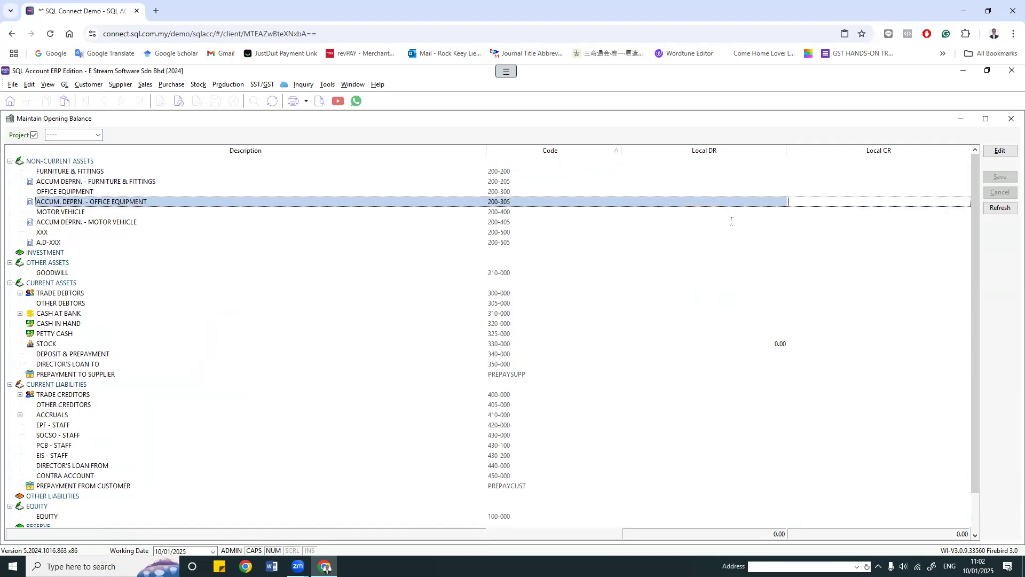
left_click(706, 222)
left_click(710, 171)
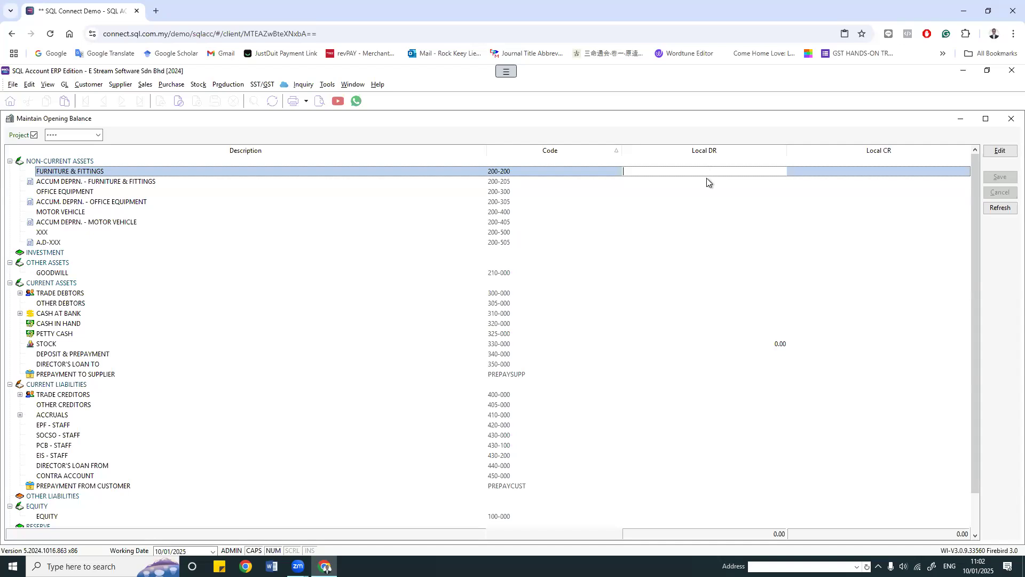
left_click(804, 184)
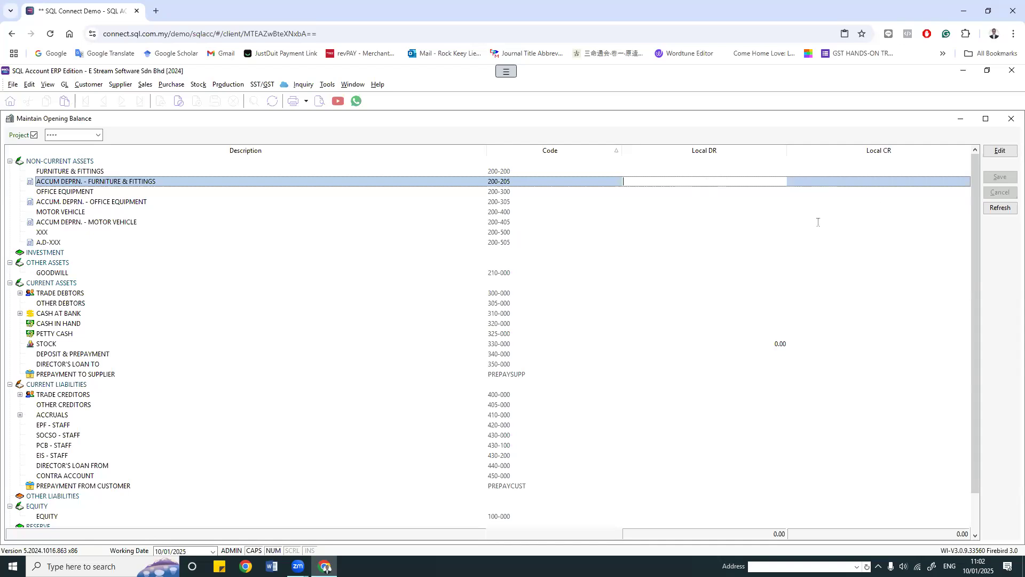
left_click(892, 203)
left_click(818, 221)
left_click(856, 220)
left_click(836, 190)
left_click(703, 172)
left_click(715, 163)
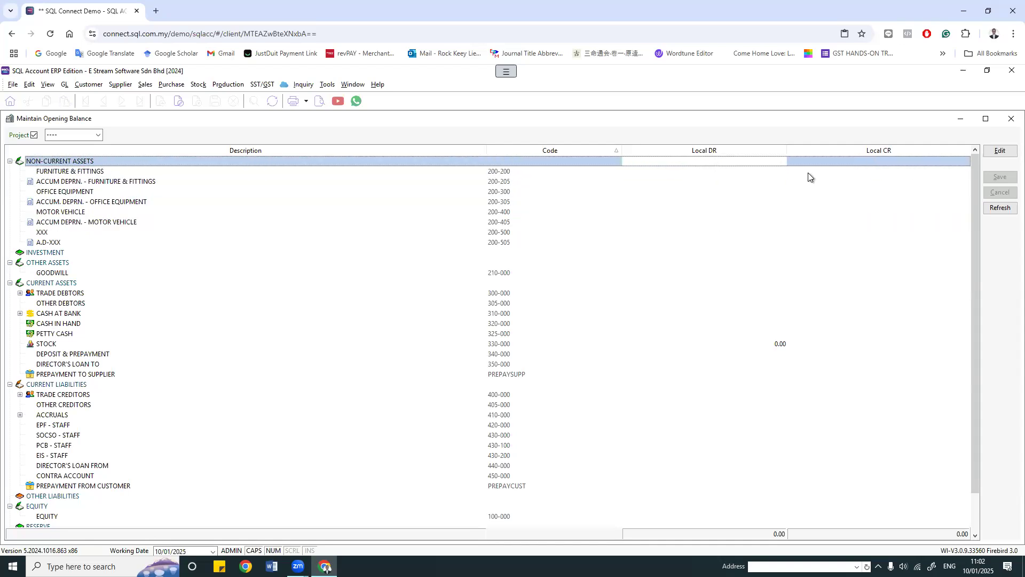
left_click(847, 158)
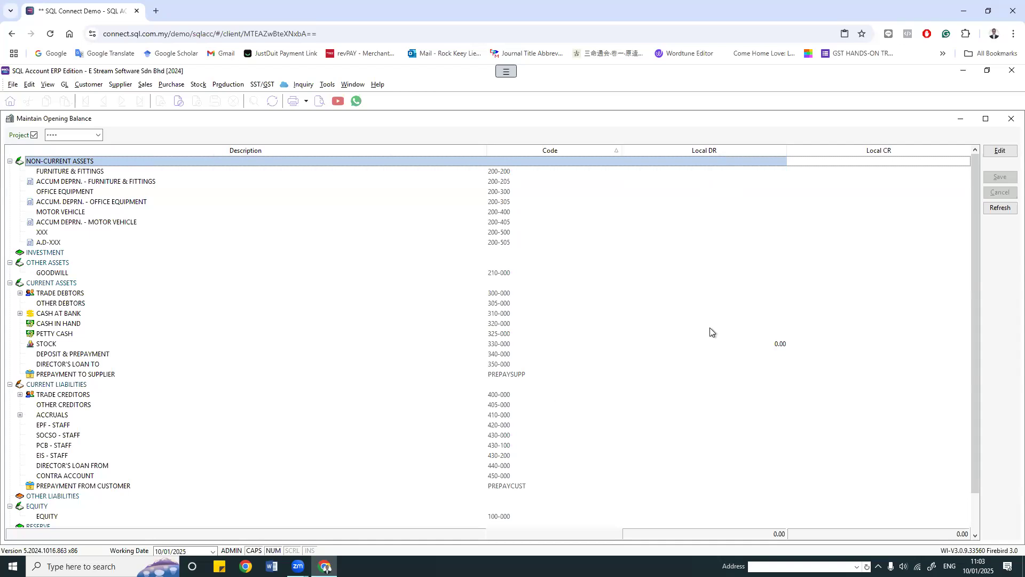
left_click(722, 180)
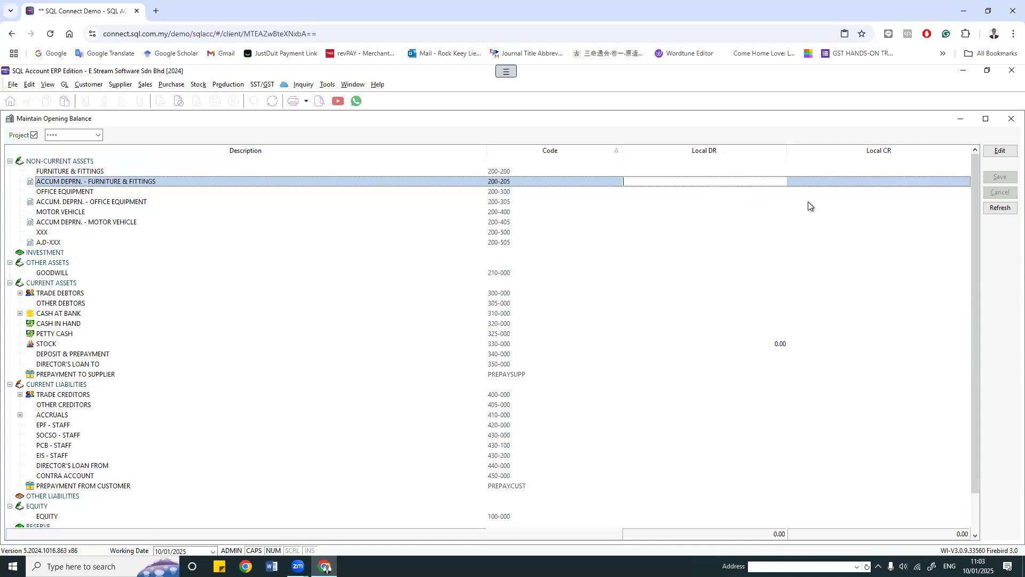
key("Down")
left_click(714, 161)
left_click(844, 191)
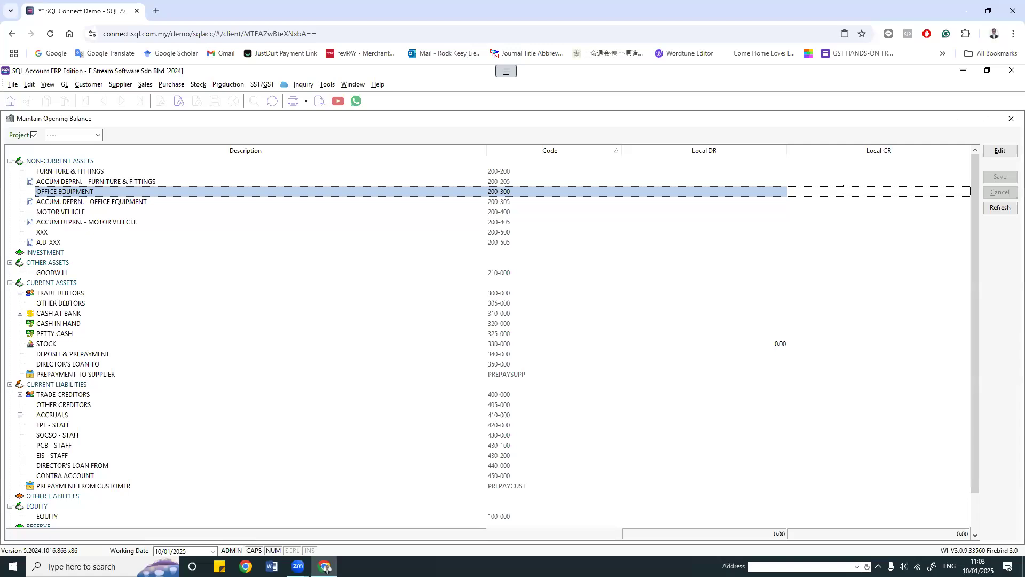
left_click(704, 172)
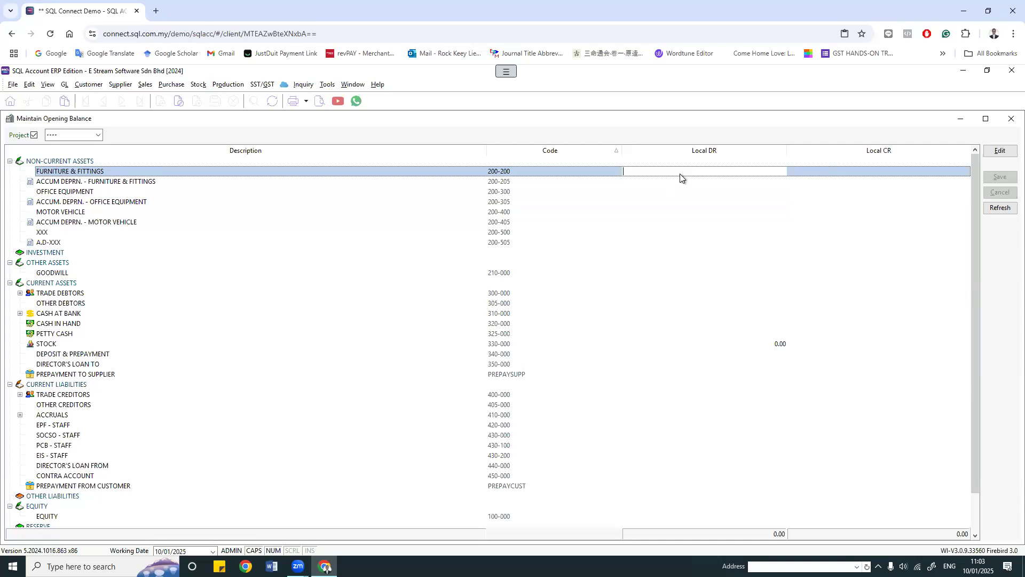
left_click(901, 182)
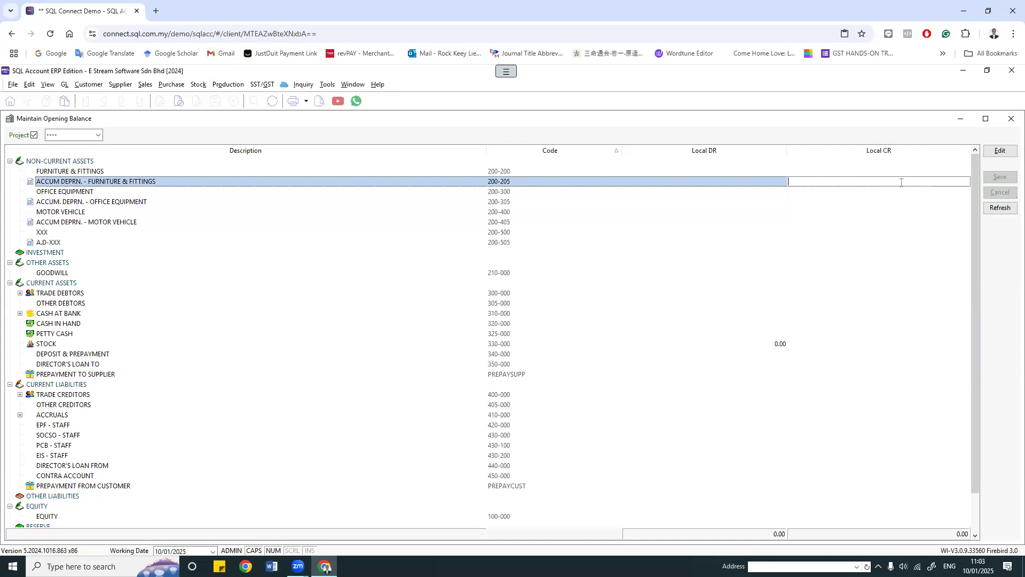
Step: Look through the current asset, liability and equity accounts, and return to the Local DR field of Furniture & Fittings
left_click(238, 203)
left_click(216, 287)
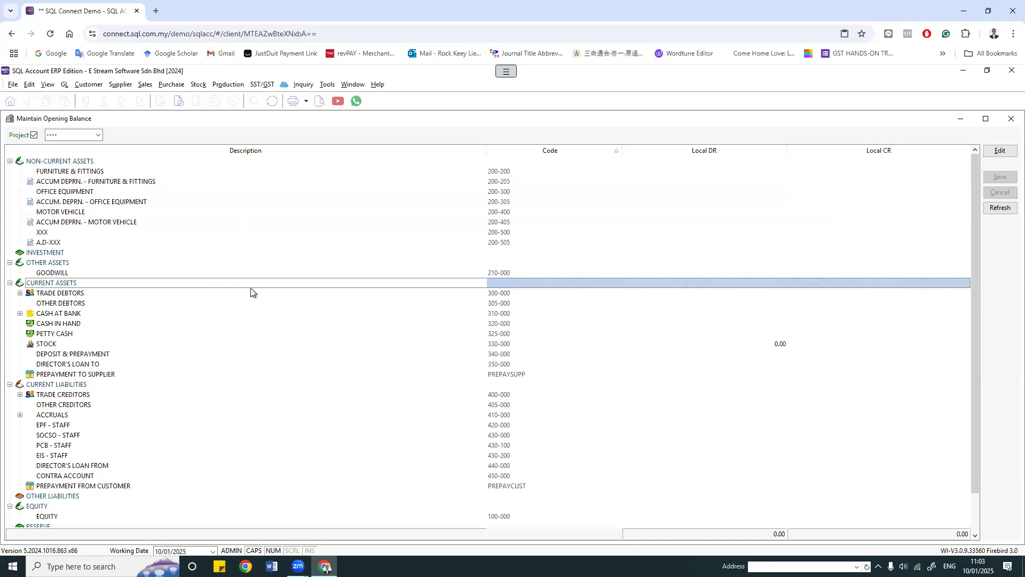
scroll(251, 291, "down", 2)
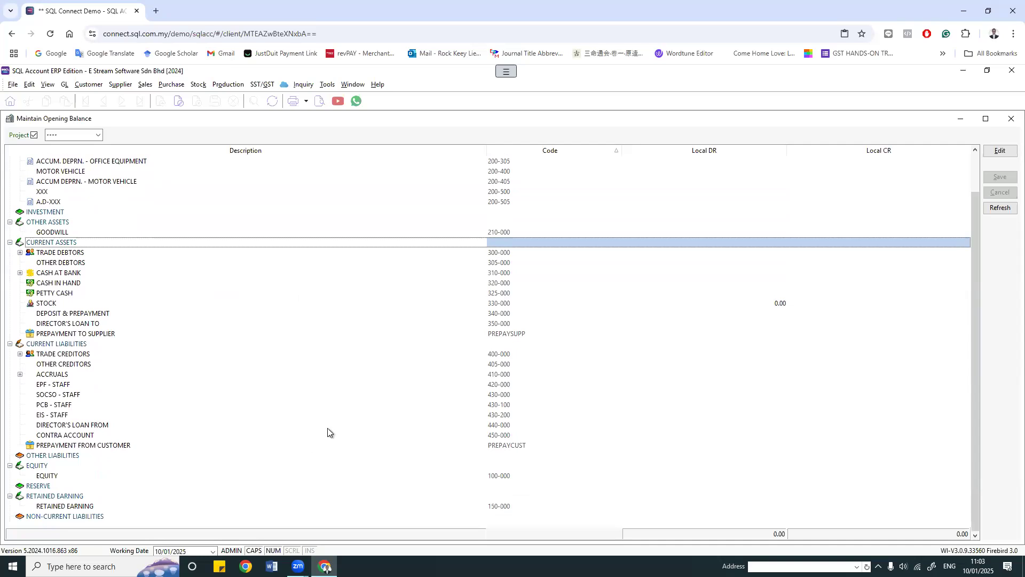
scroll(332, 303, "up", 2)
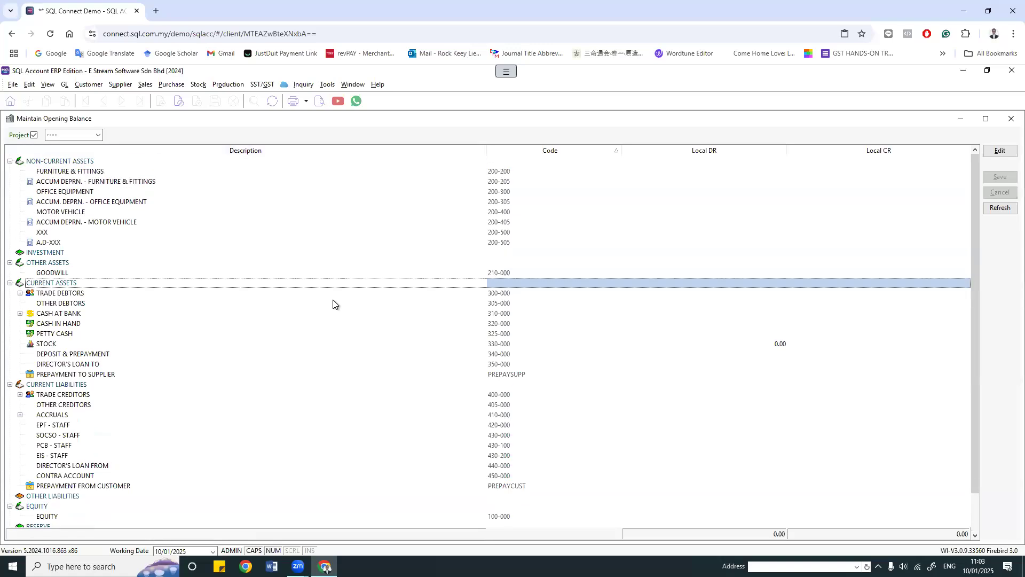
left_click(704, 172)
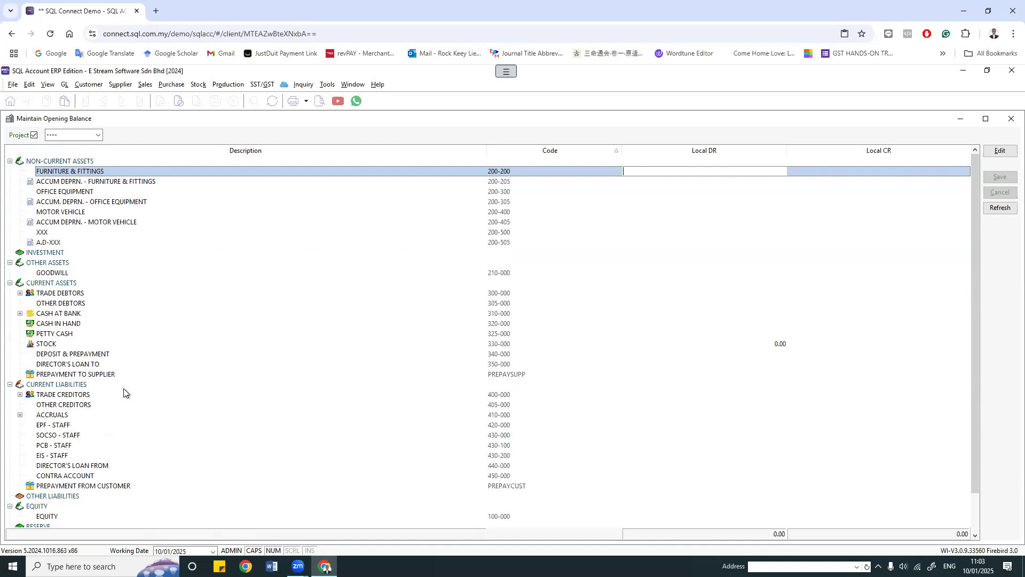
Step: Open Customer Invoice and start a new invoice
left_click(80, 86)
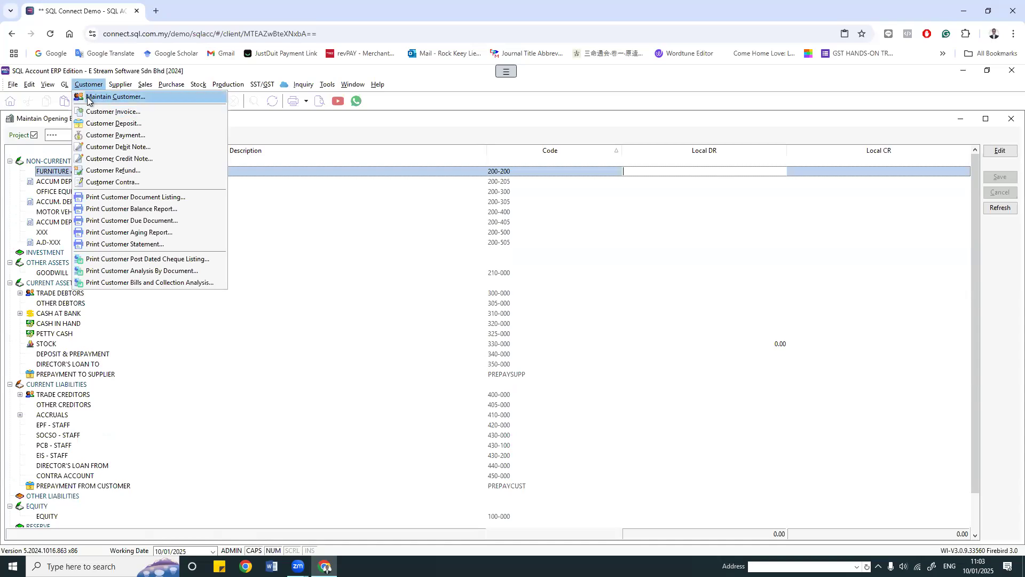
left_click(96, 112)
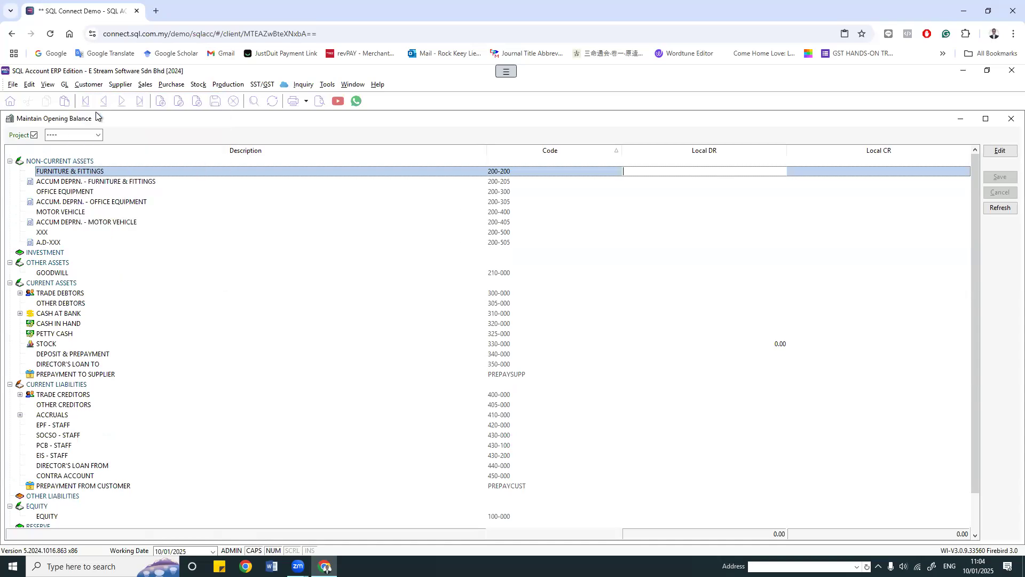
left_click(996, 138)
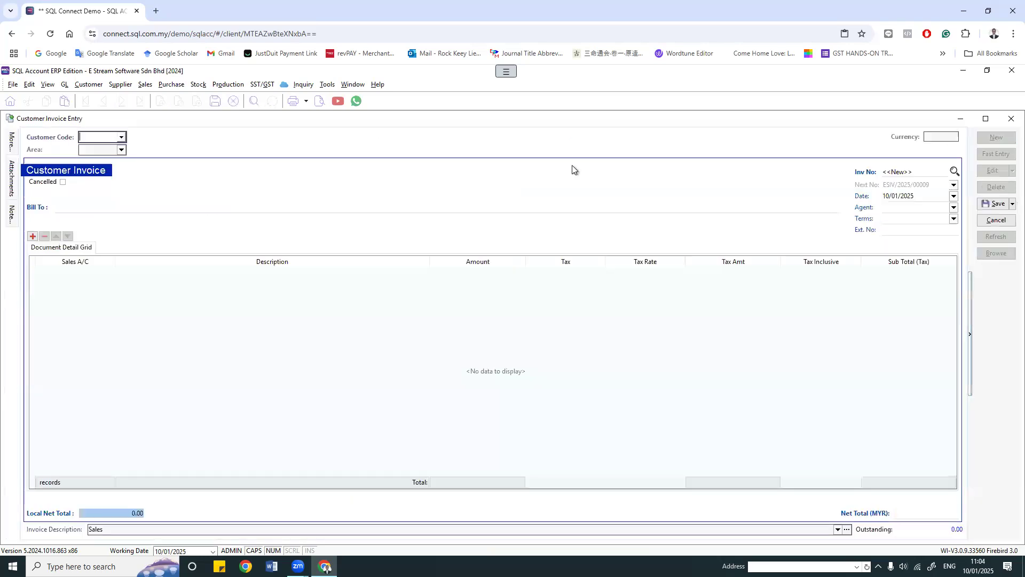
Step: Check the System Conversion Date in the General Ledger options, and close the Options dialog
left_click(328, 85)
left_click(363, 419)
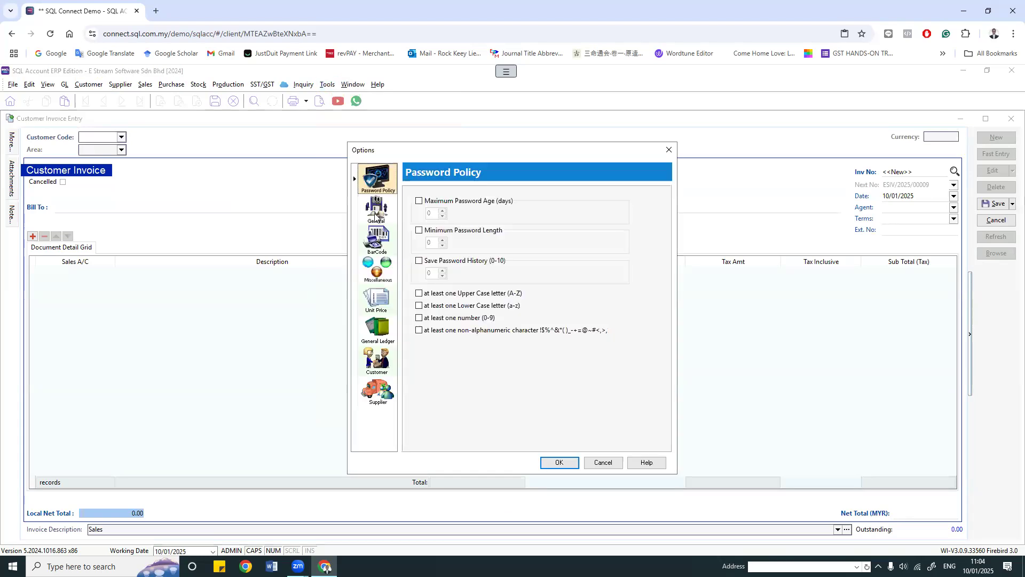
left_click(379, 341)
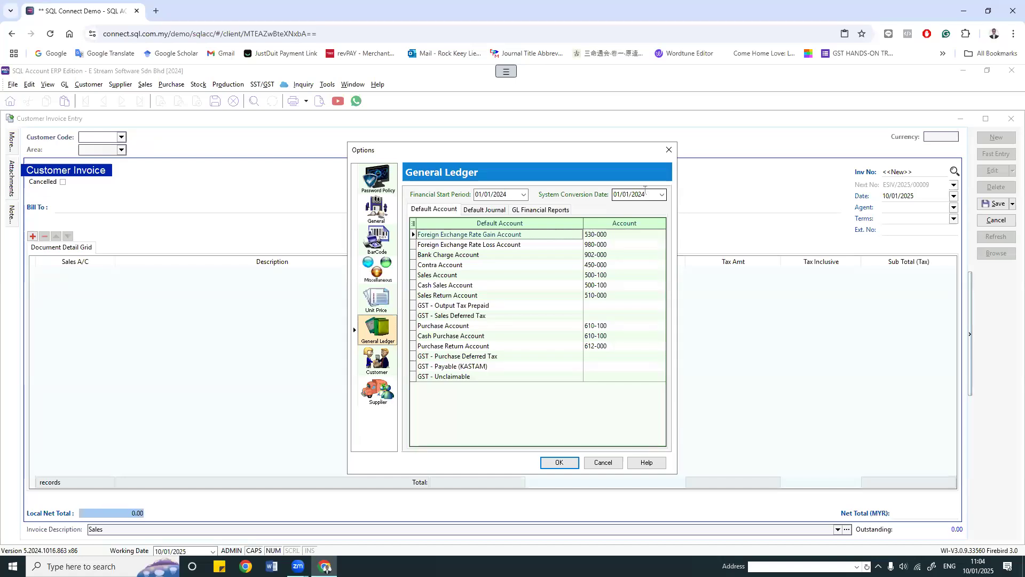
left_click(669, 150)
Step: Date the new customer invoice 31/12/2023 and choose A HOME FURNISHING & SERVICE as its customer
left_click_drag(925, 195, 811, 193)
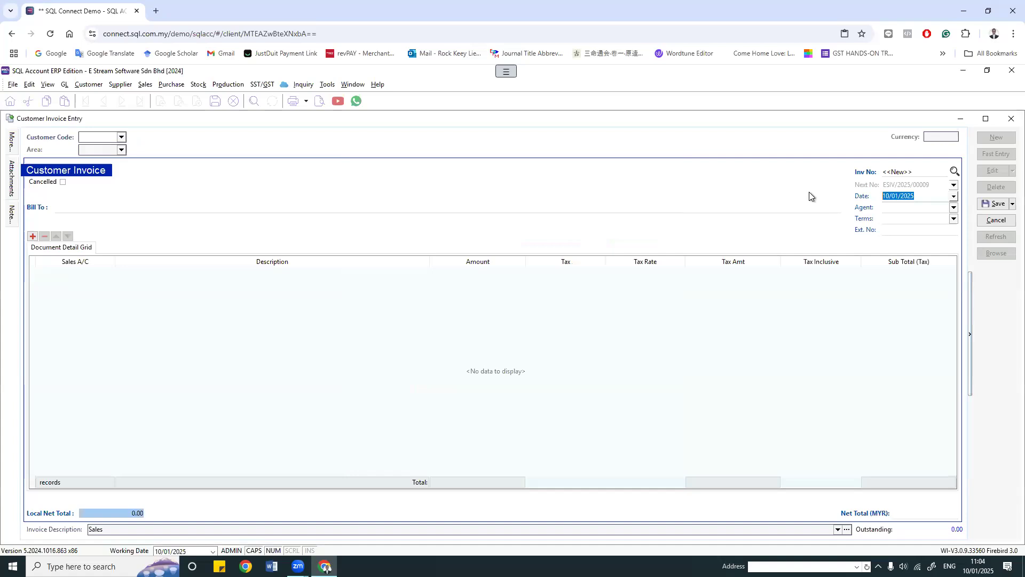
type("31/12/2023")
left_click(914, 207)
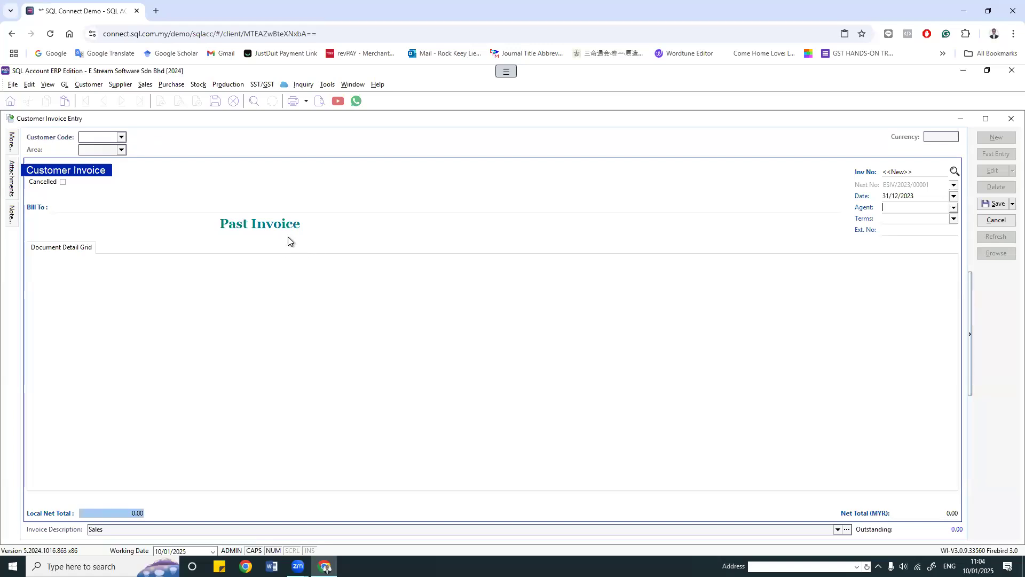
left_click(123, 138)
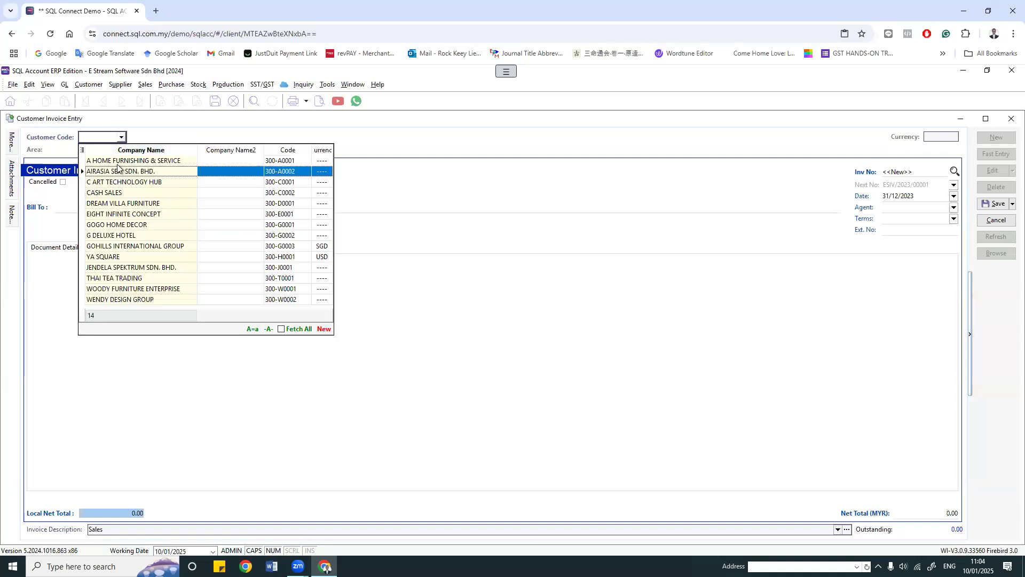
left_click(119, 162)
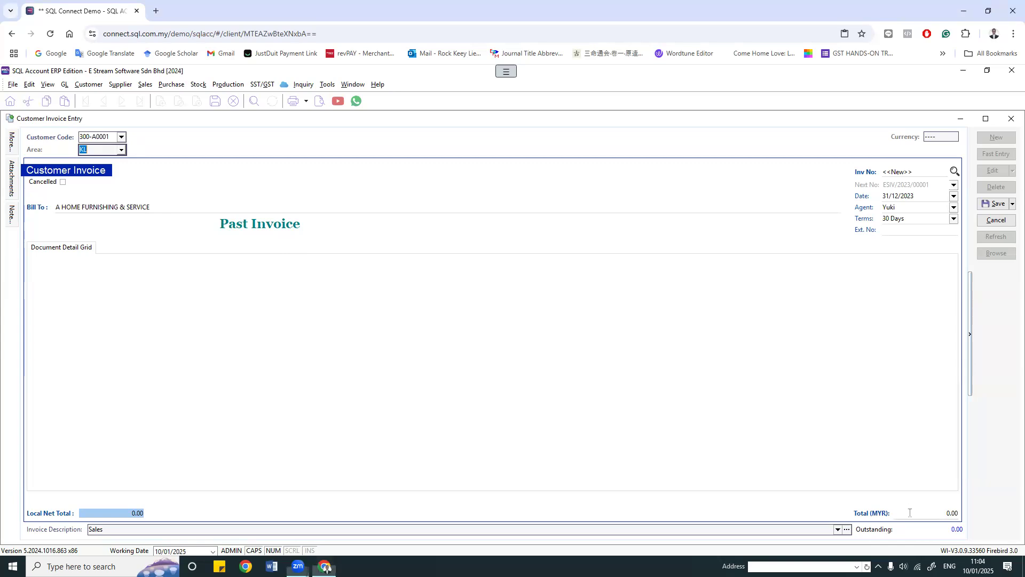
Step: Set the past invoice's total to 1000 MYR and save it
left_click(958, 511)
key("ctrl+a")
type("1000")
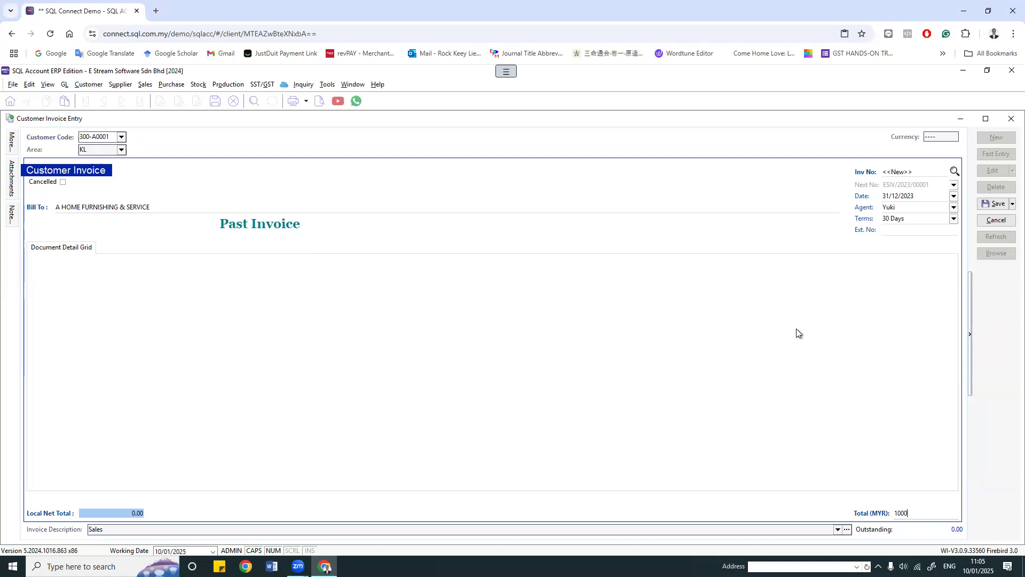
left_click(995, 203)
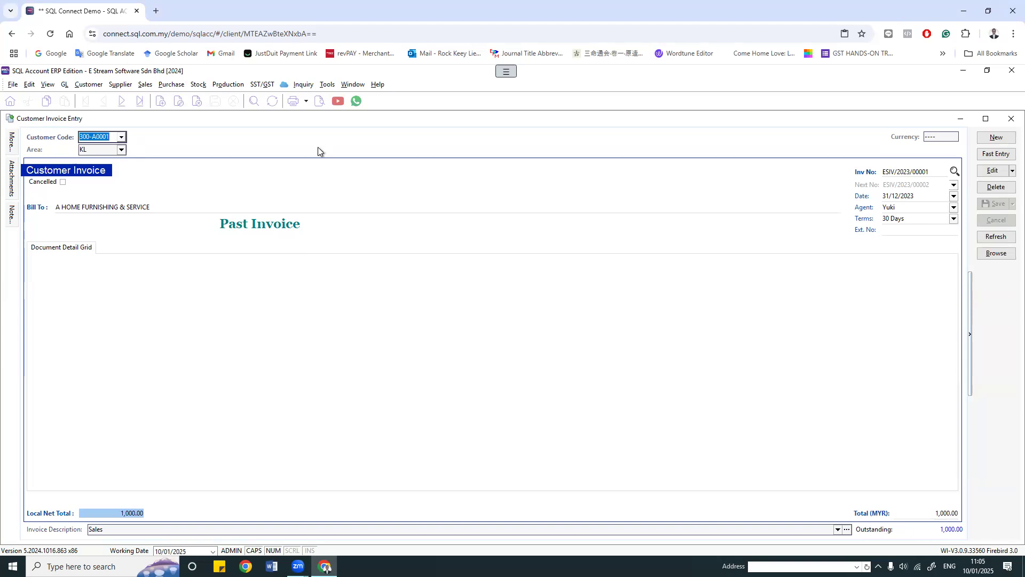
Step: Switch back to the Maintain Opening Balance window and look through its account list
left_click(352, 85)
left_click(360, 148)
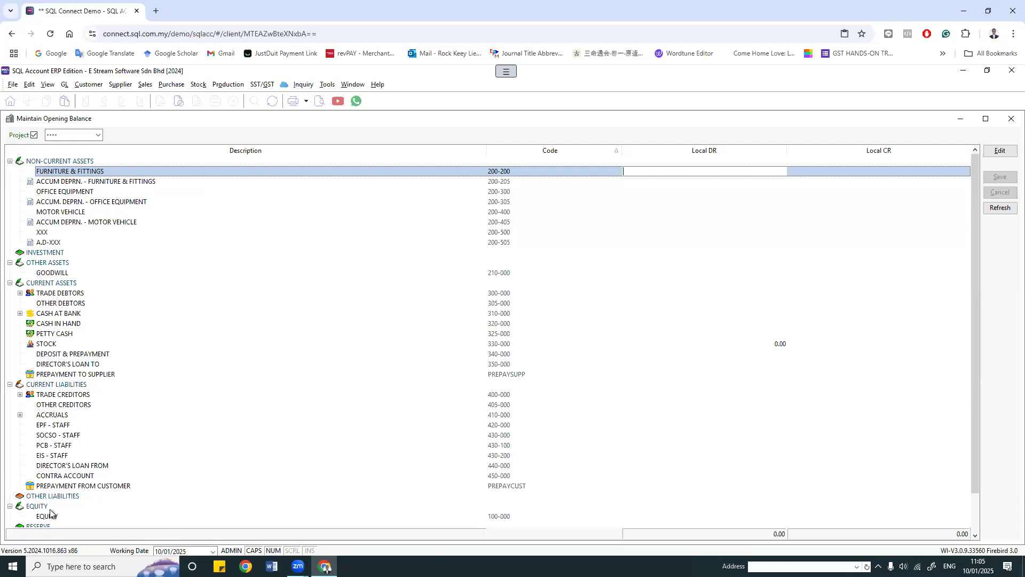
scroll(88, 502, "down", 2)
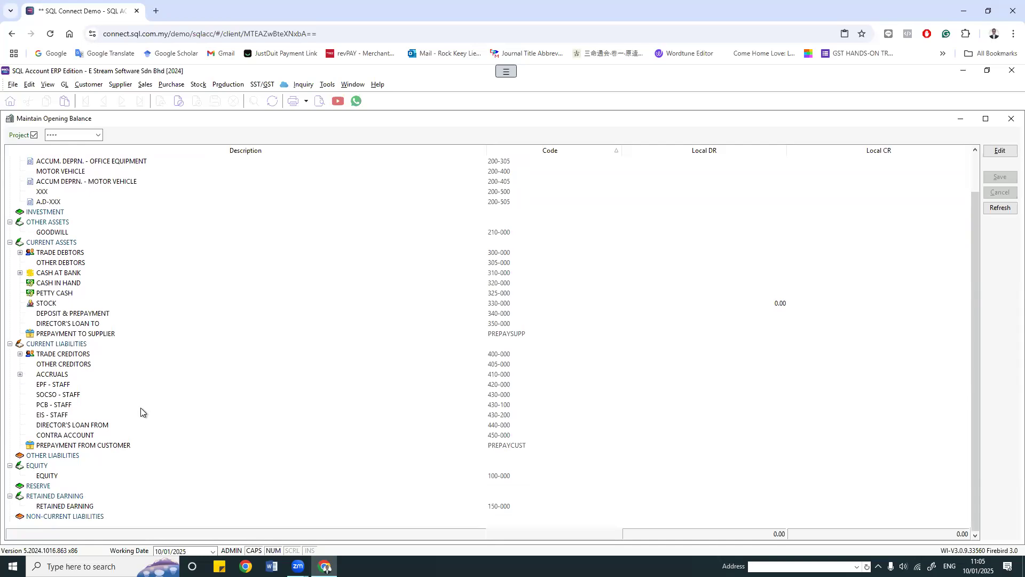
scroll(140, 408, "up", 2)
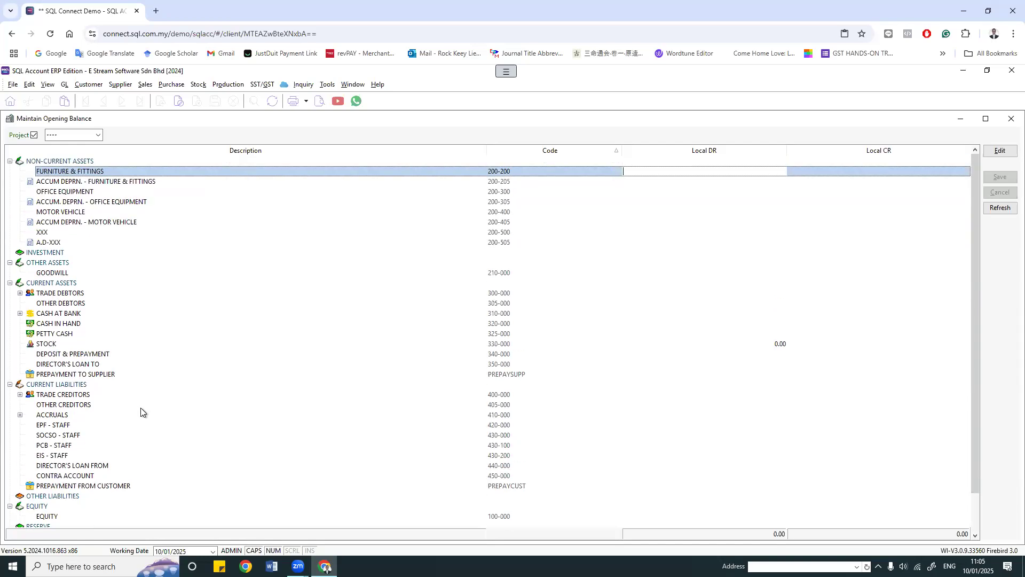
left_click(89, 85)
left_click(131, 86)
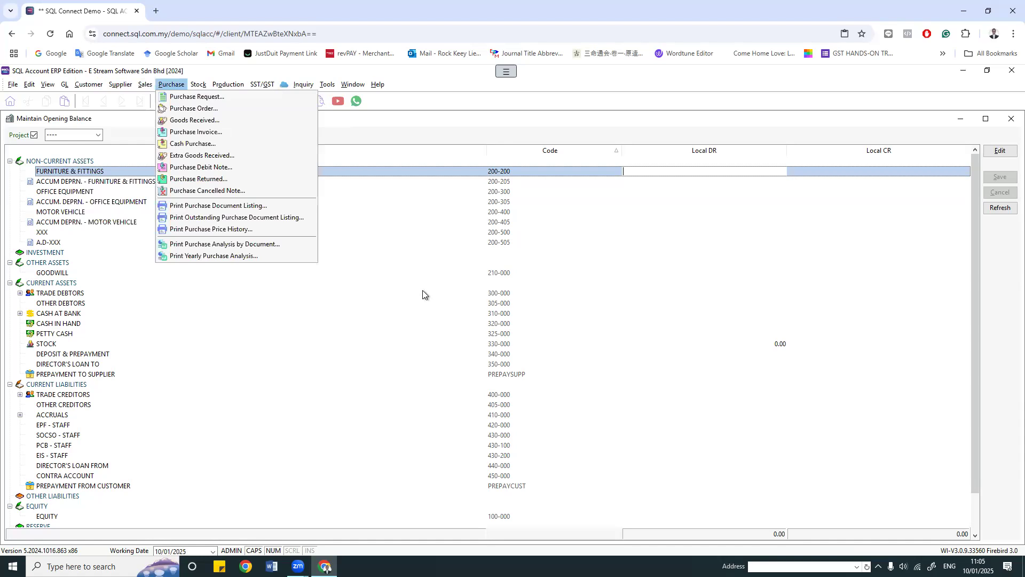
Step: Switch to the Customer Invoice Entry window to review the saved past invoice
left_click(353, 86)
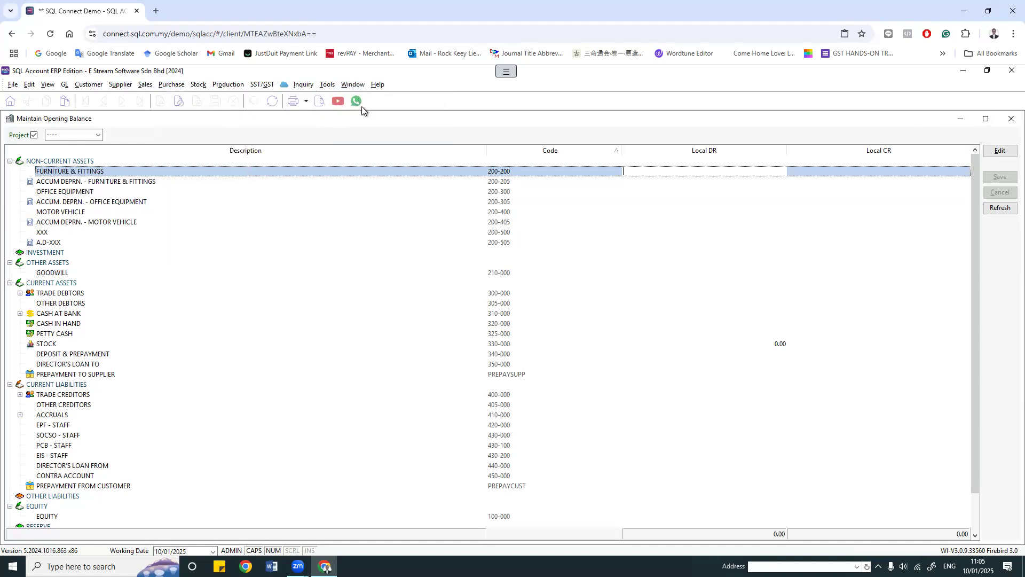
left_click(353, 86)
left_click(375, 160)
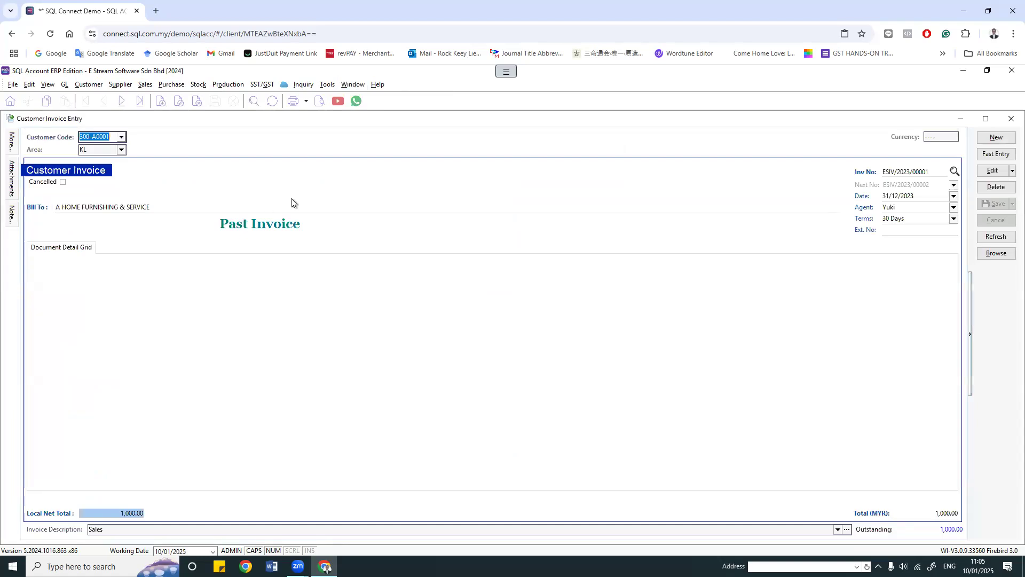
Step: Return to Maintain Opening Balance, refresh it, and check Trade Debtors under Current Assets
left_click(353, 84)
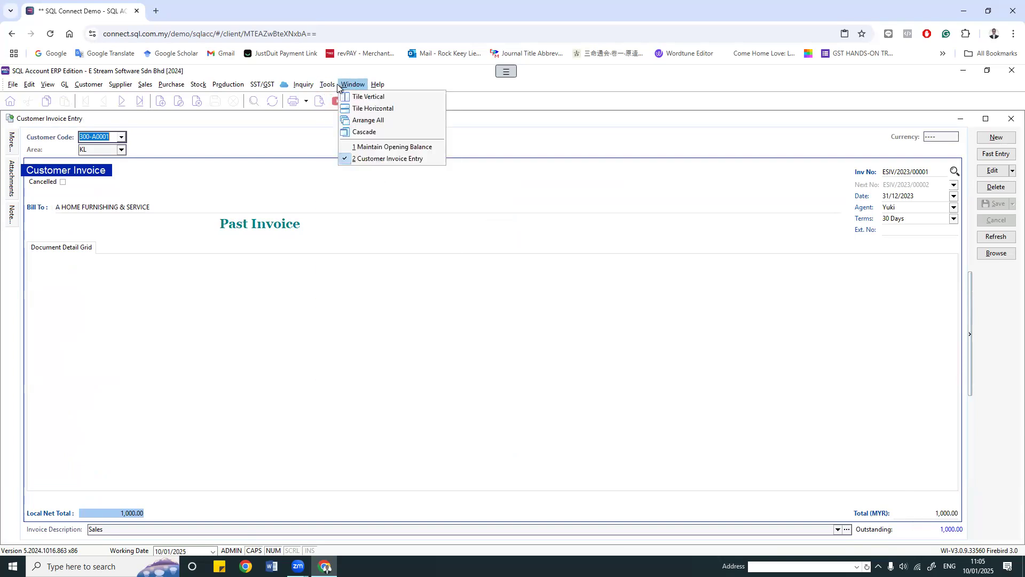
left_click(377, 147)
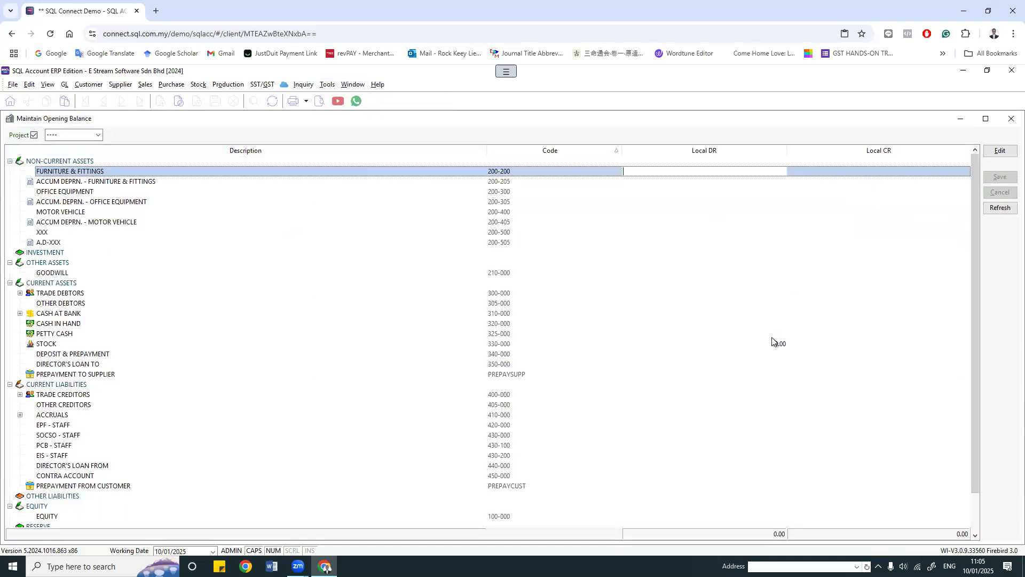
left_click(995, 208)
left_click(777, 190)
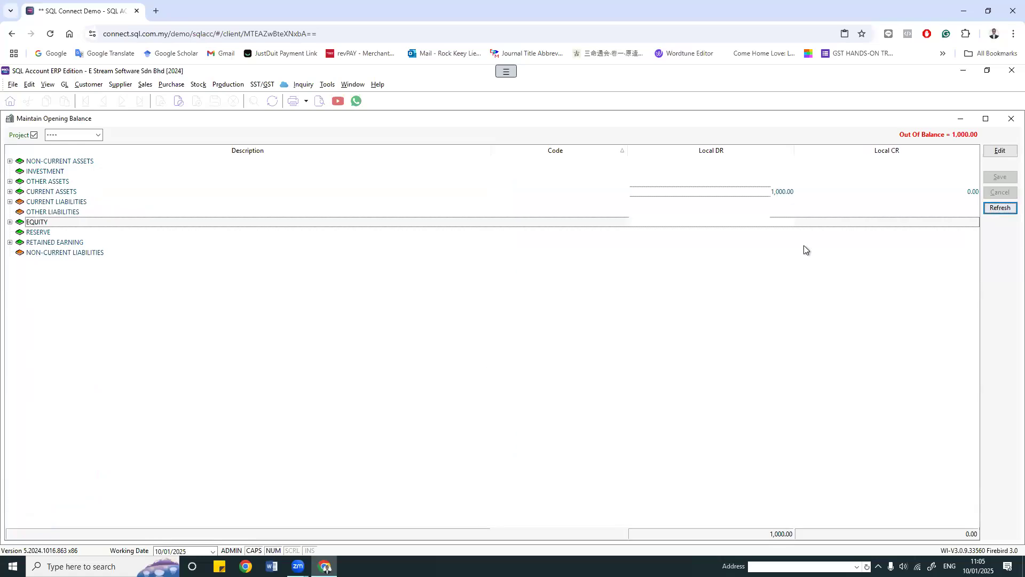
left_click(9, 191)
left_click(75, 204)
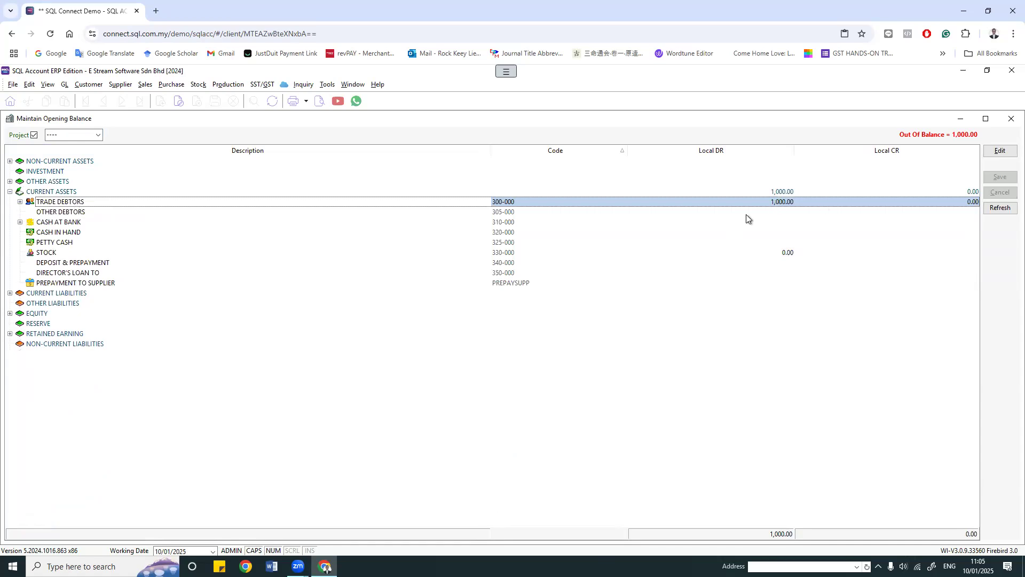
Step: Start another customer invoice for C ART TECHNOLOGY HUB, dated 31/12/2023
left_click(353, 85)
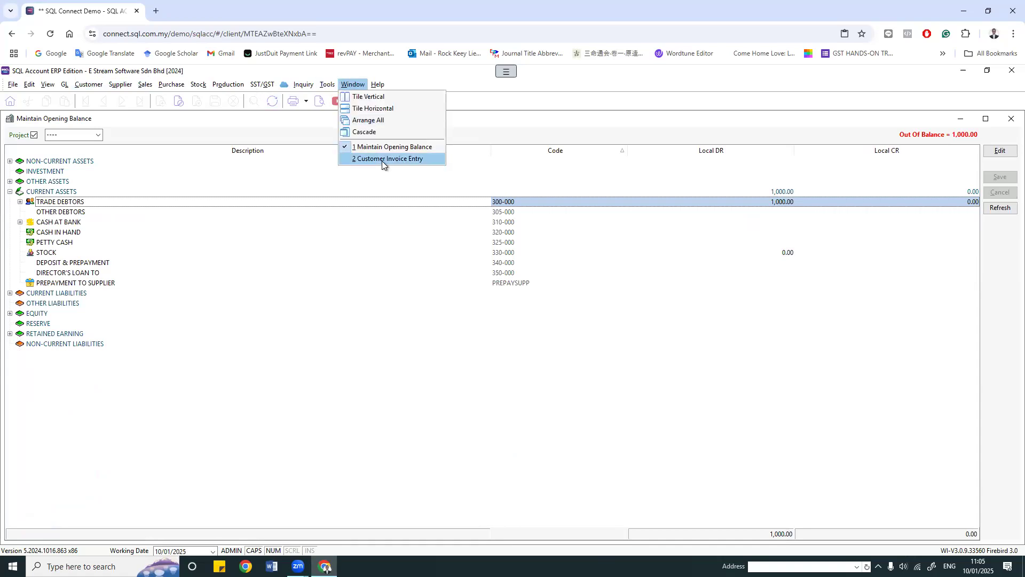
left_click(376, 159)
left_click(994, 140)
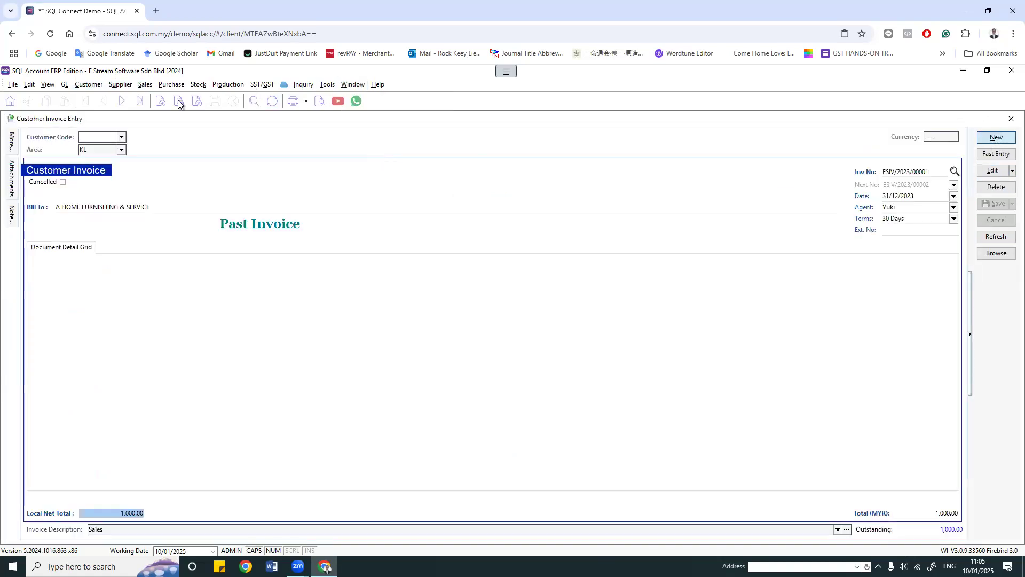
left_click(123, 138)
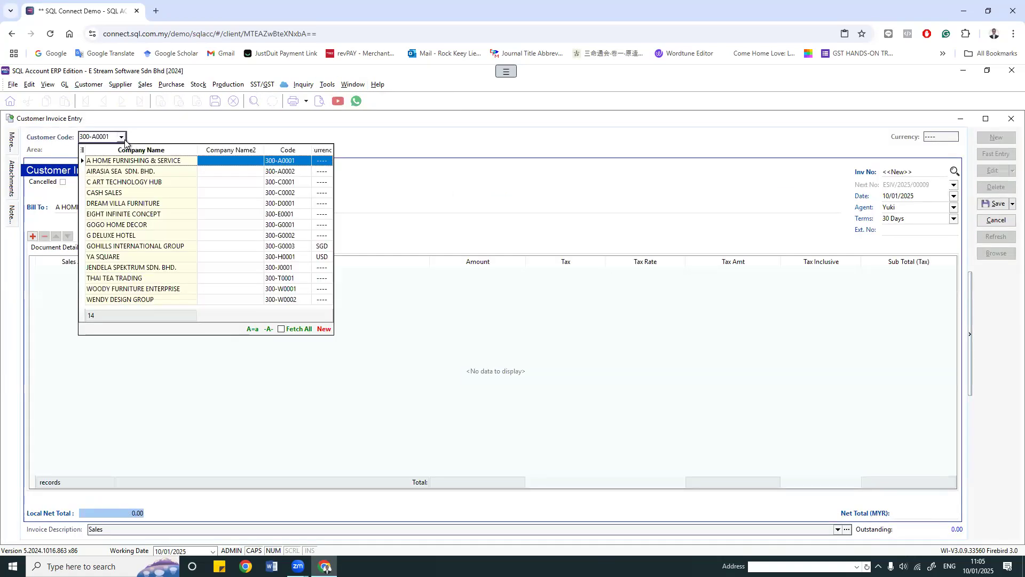
left_click(118, 183)
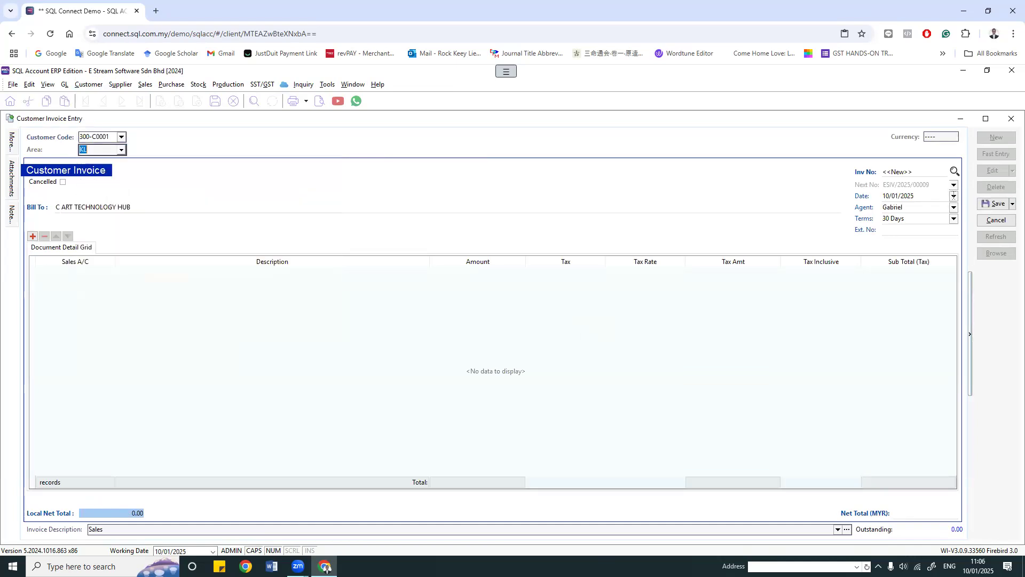
key("Tab")
type("31/12/2023")
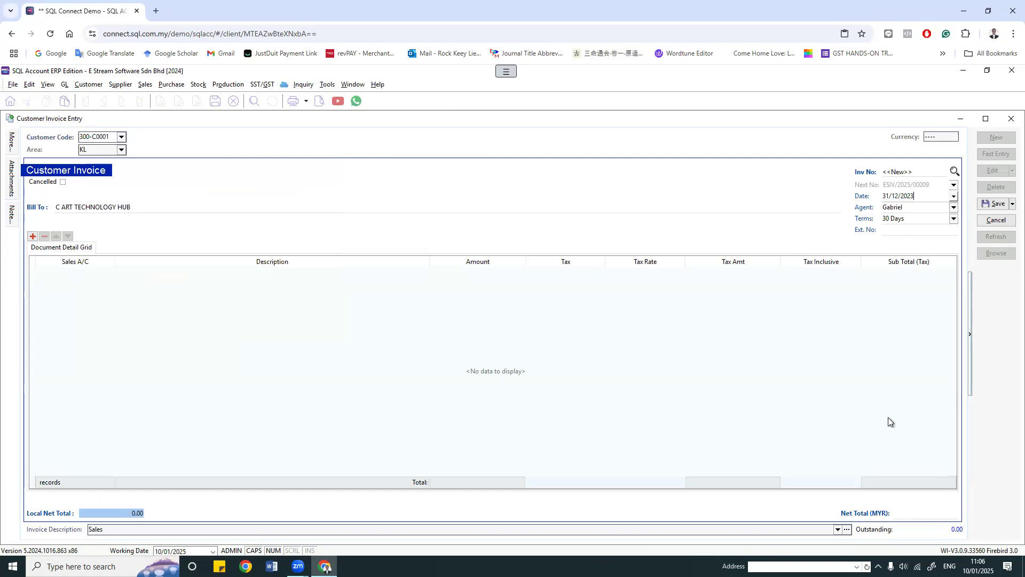
Step: Set the C ART TECHNOLOGY HUB past invoice's total to 989 MYR and save it
left_click(889, 418)
left_click(924, 513)
double_click(924, 513)
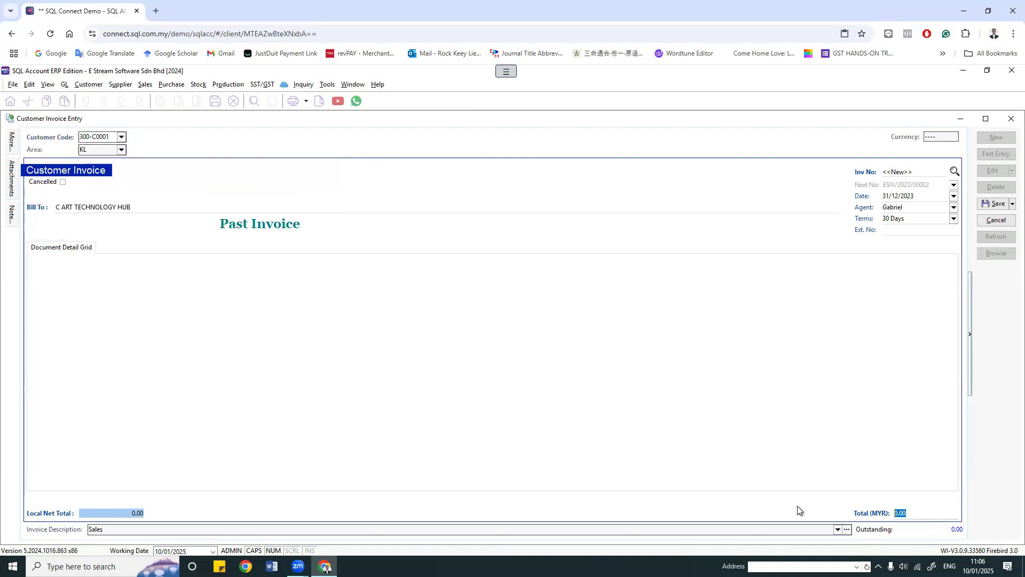
type("989")
left_click(993, 204)
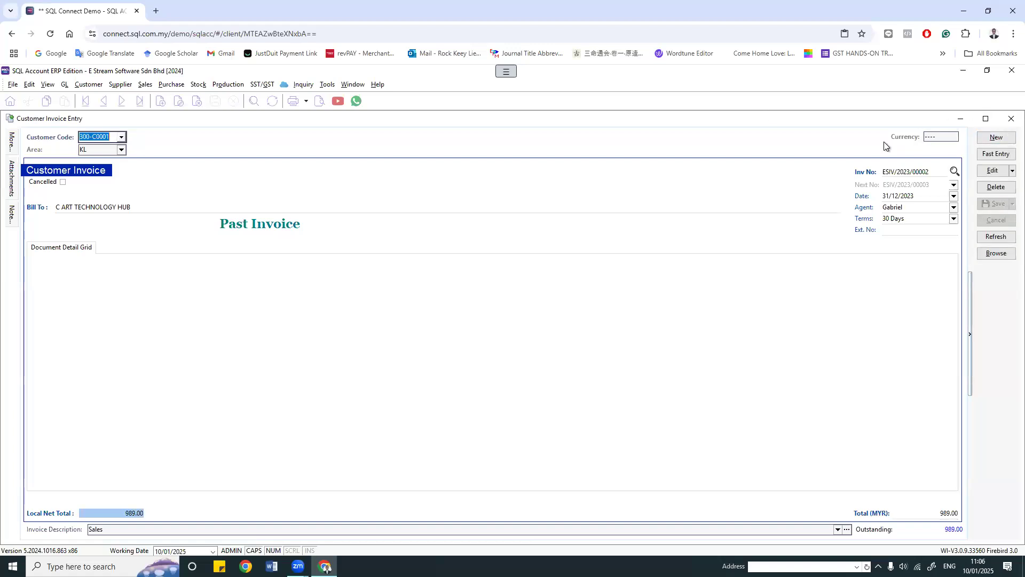
Step: Refresh the Maintain Opening Balance window and check the updated Trade Debtors balance under Current Assets
key("alt+w")
left_click(381, 146)
left_click(1002, 207)
left_click(49, 195)
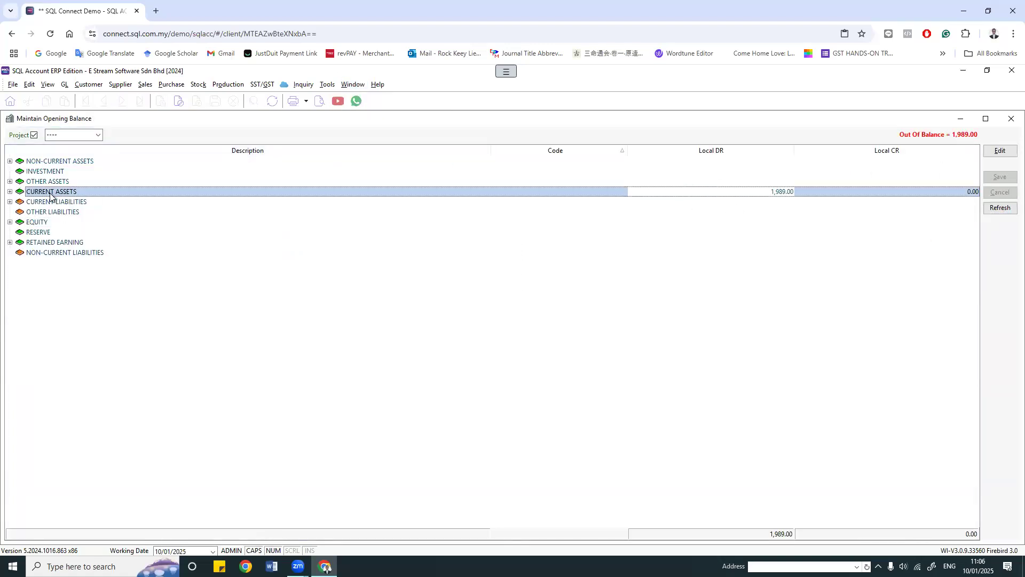
double_click(51, 193)
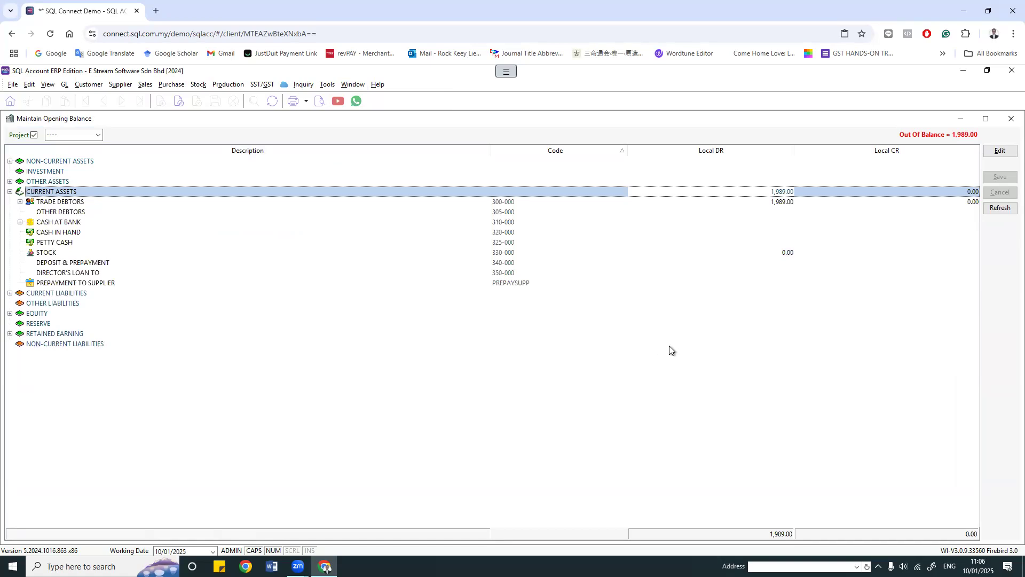
key("Down")
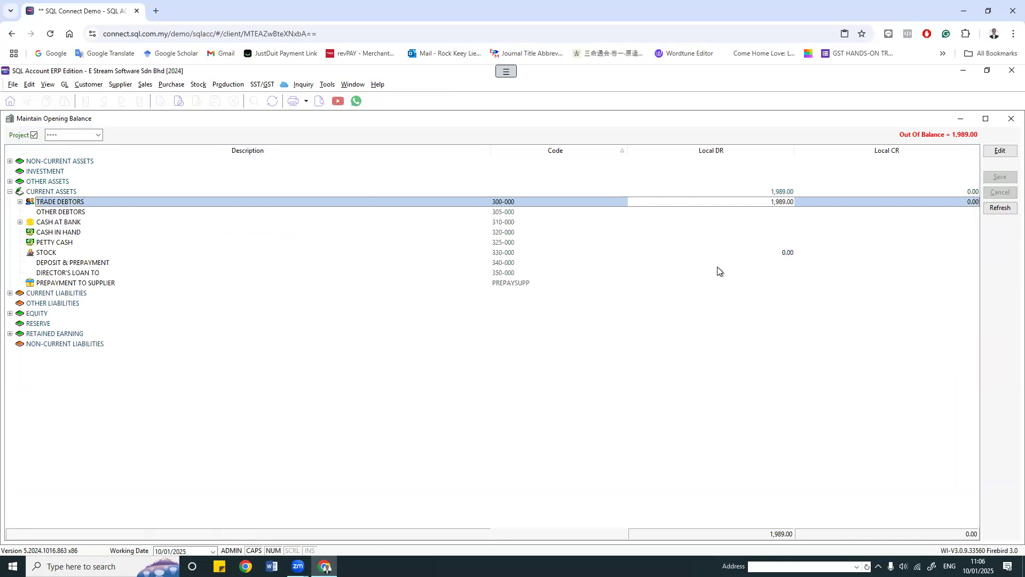
Step: Go back to the C ART TECHNOLOGY HUB past invoice and review its invoice number, date and description fields
left_click(357, 85)
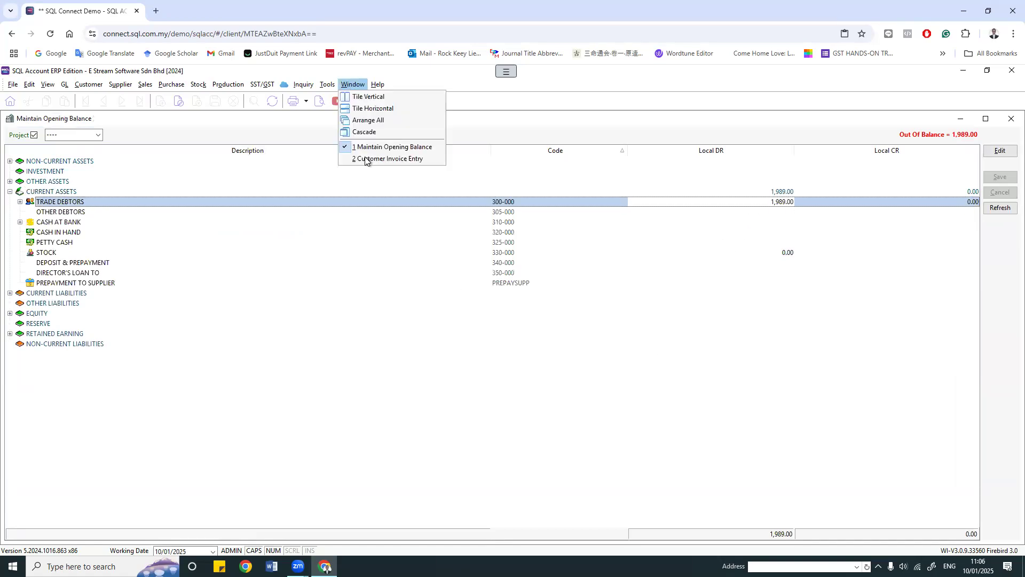
left_click(375, 159)
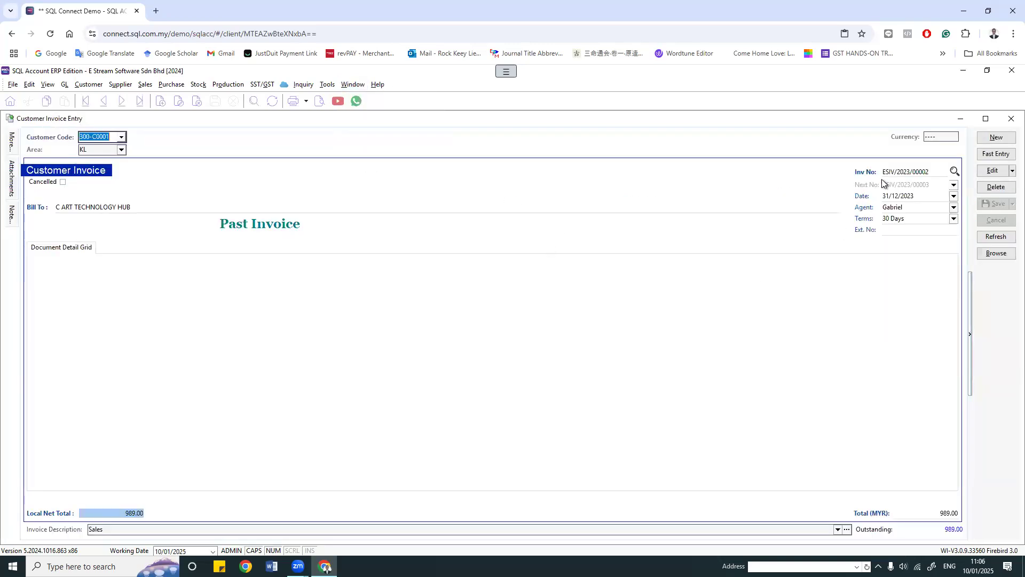
left_click(922, 172)
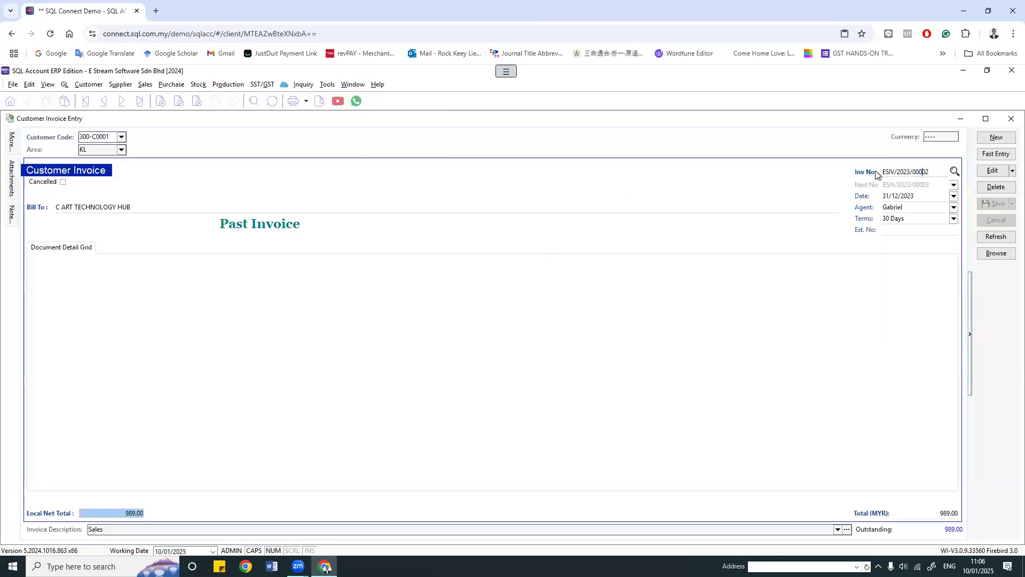
key("ctrl+a")
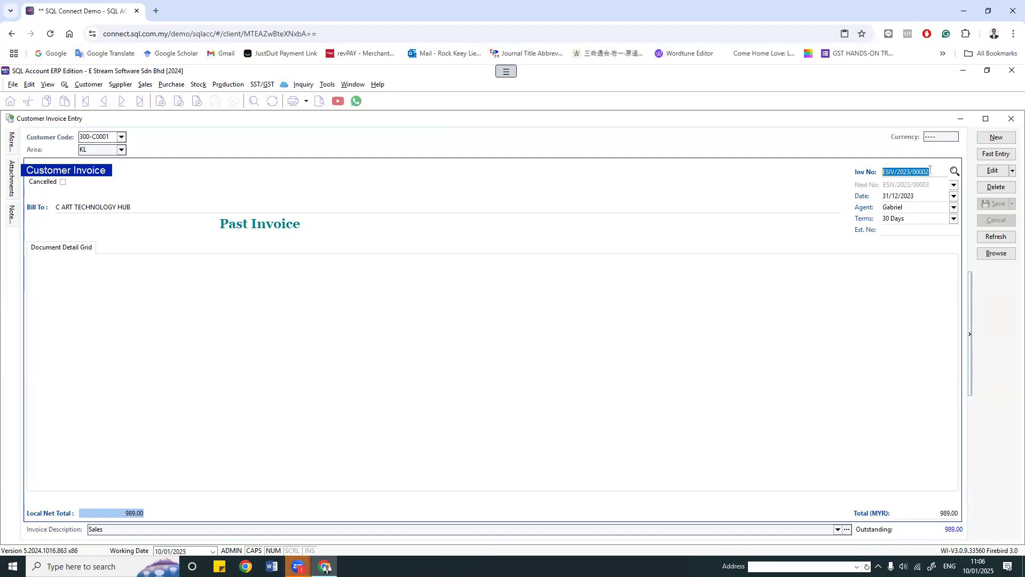
left_click(923, 196)
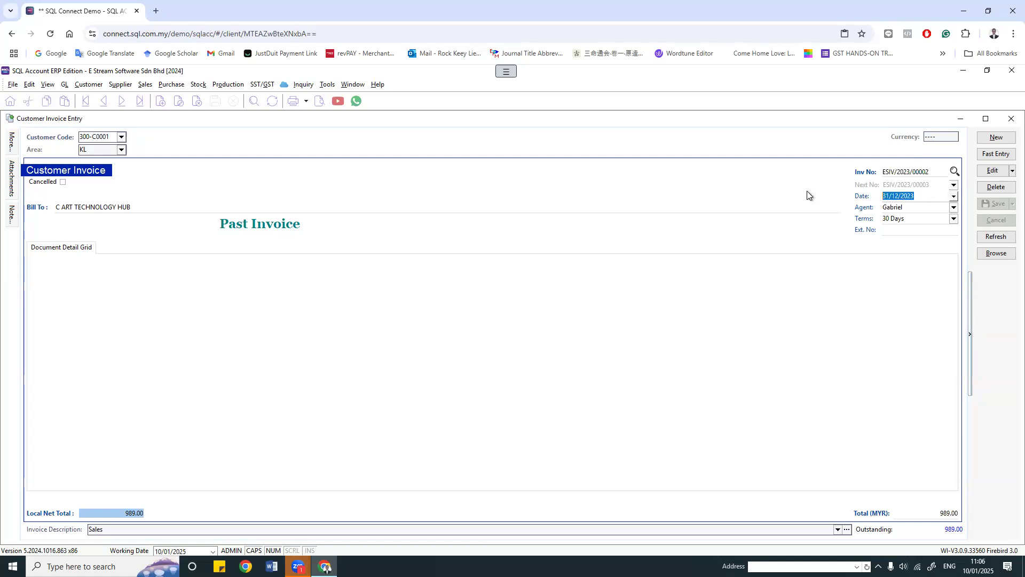
left_click(298, 566)
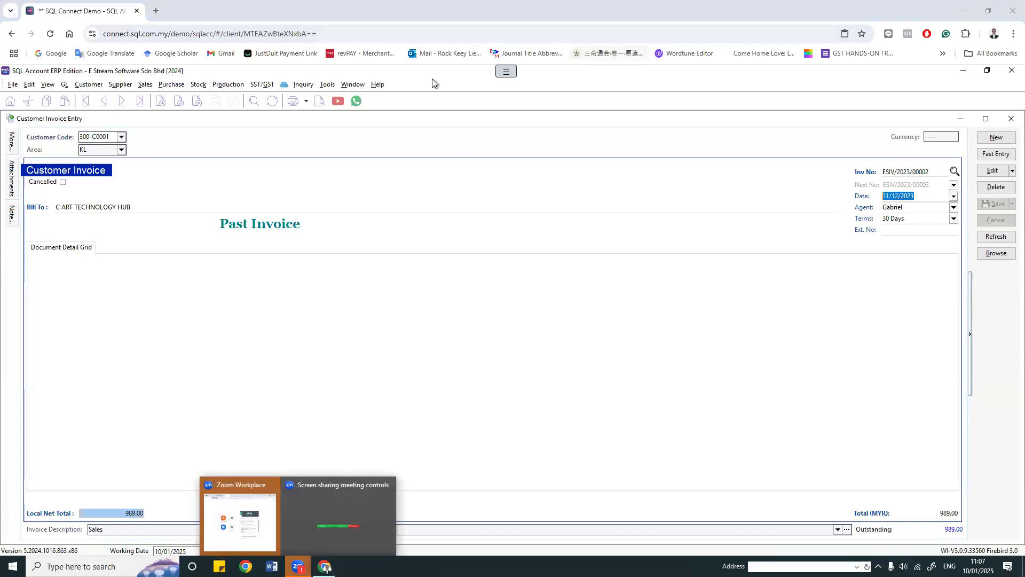
left_click(585, 289)
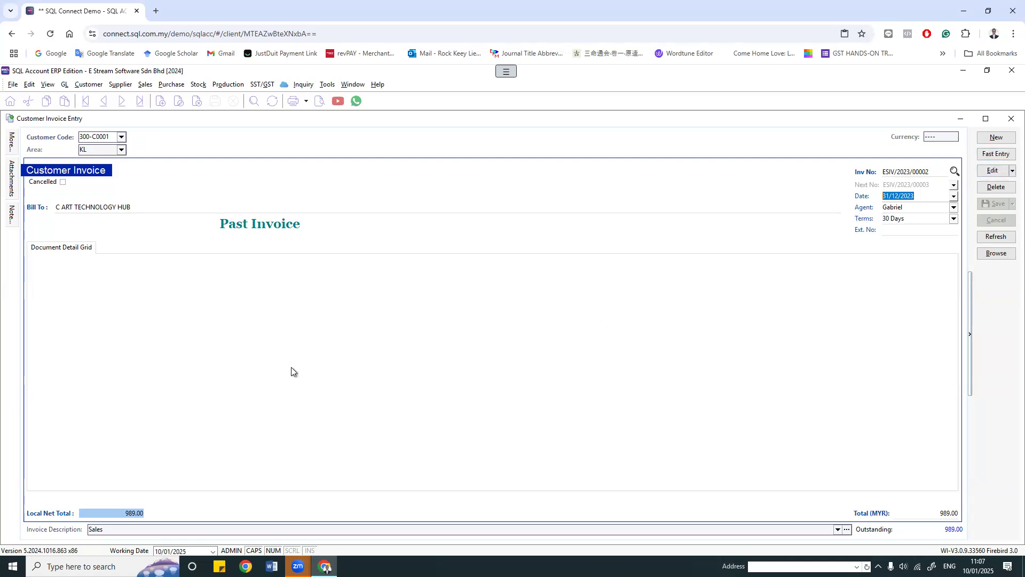
left_click(120, 529)
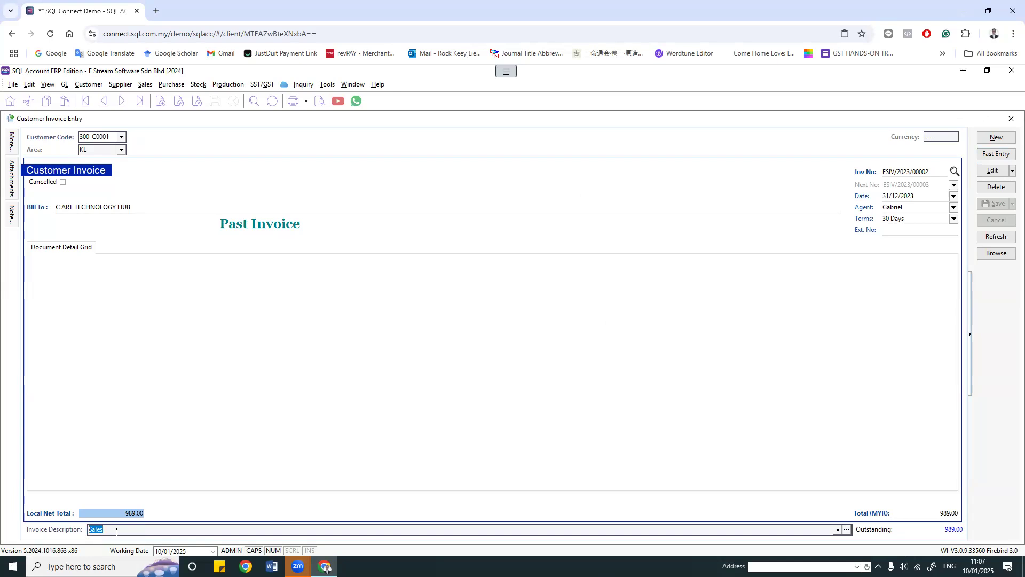
Step: Create a customer invoice for EIGHT INFINITE CONCEPT with invoice number IV-49823, dated 25/10/2023
left_click(996, 137)
left_click(123, 138)
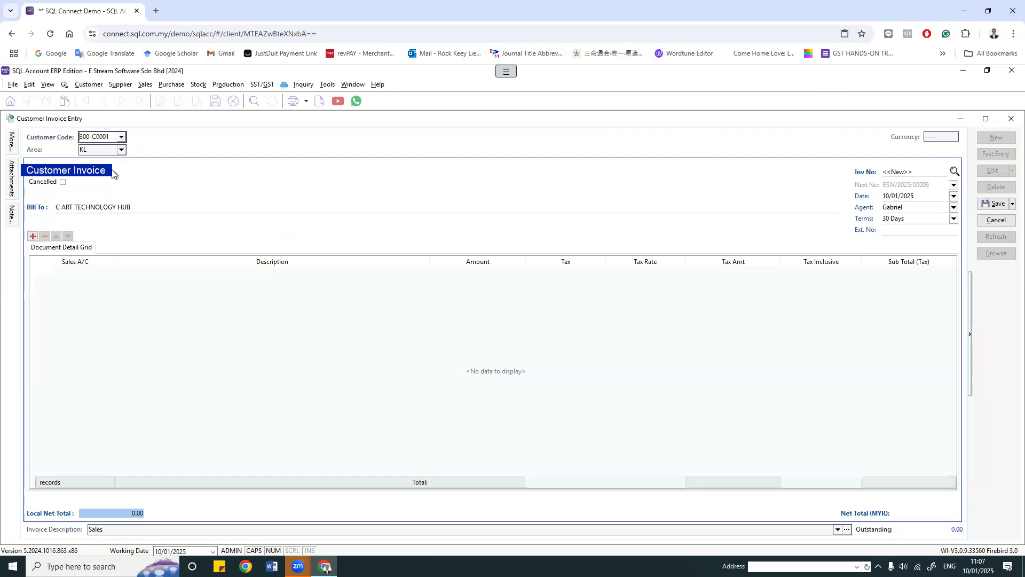
left_click(107, 213)
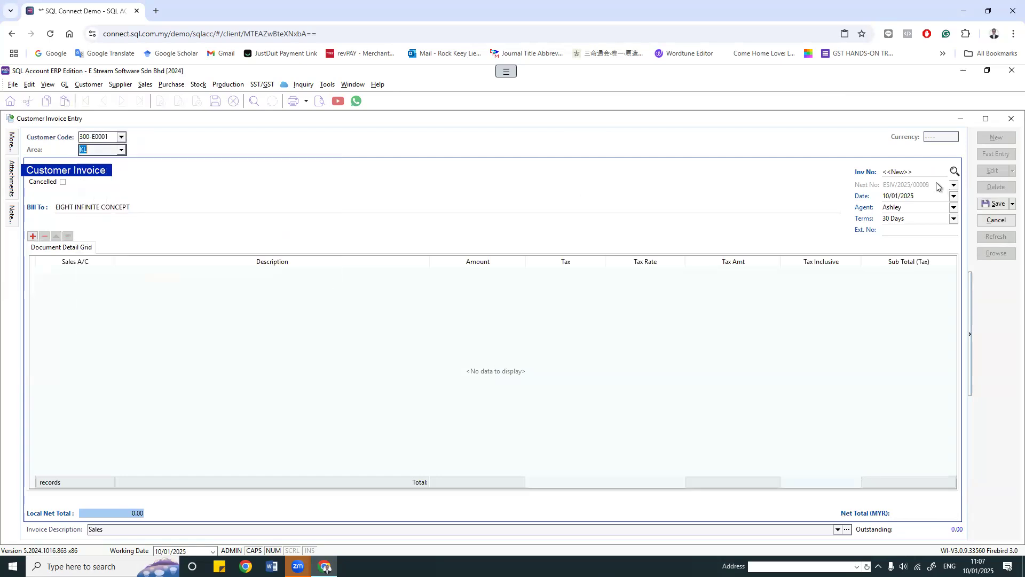
left_click(915, 178)
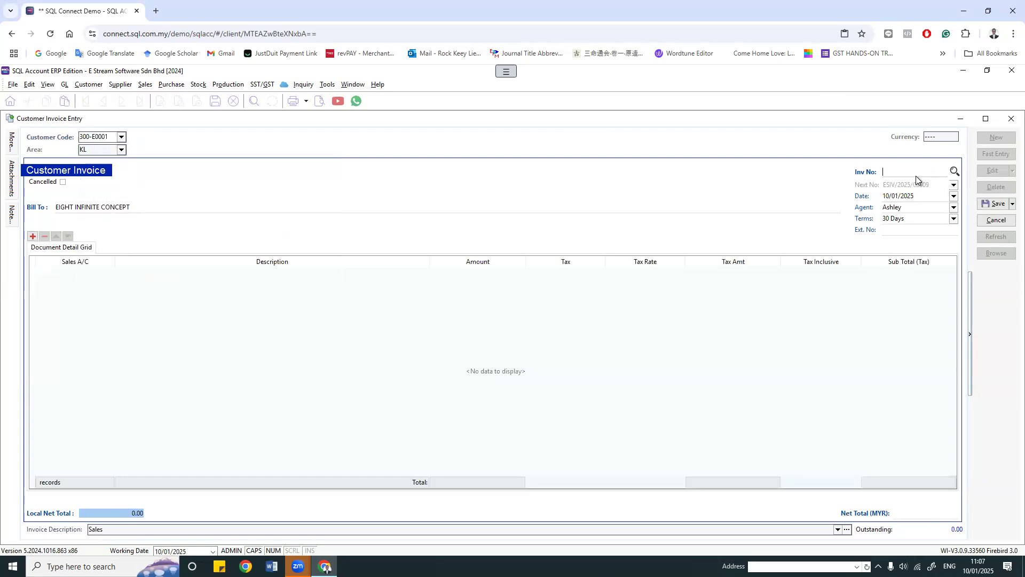
type("iv-49823")
key("Tab")
left_click_drag(919, 196, 817, 196)
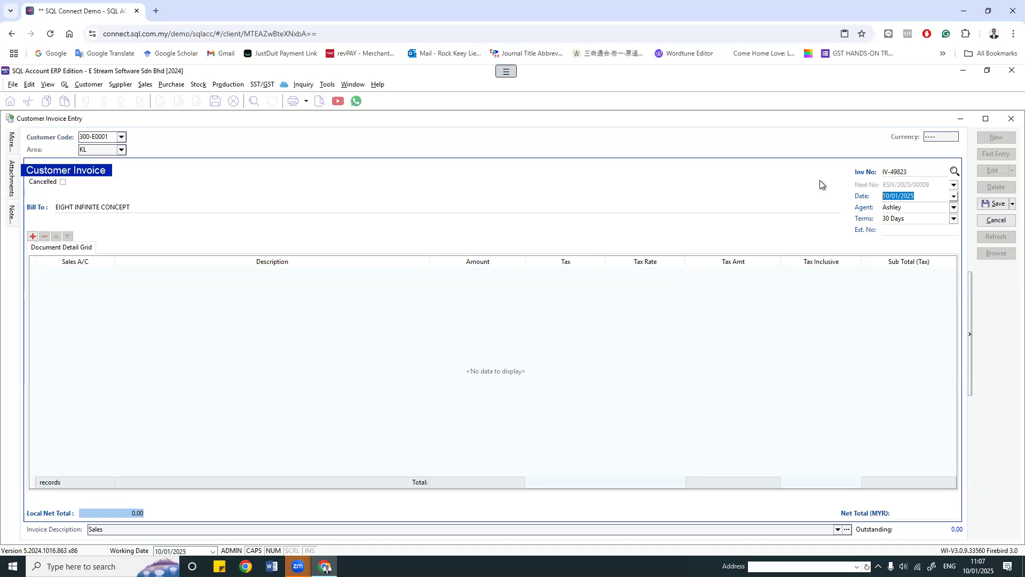
type("25/10/2023")
Step: Describe the past invoice as Opening Balance, set its total to 569 MYR, and save it
left_click(112, 529)
type("Opening Balance")
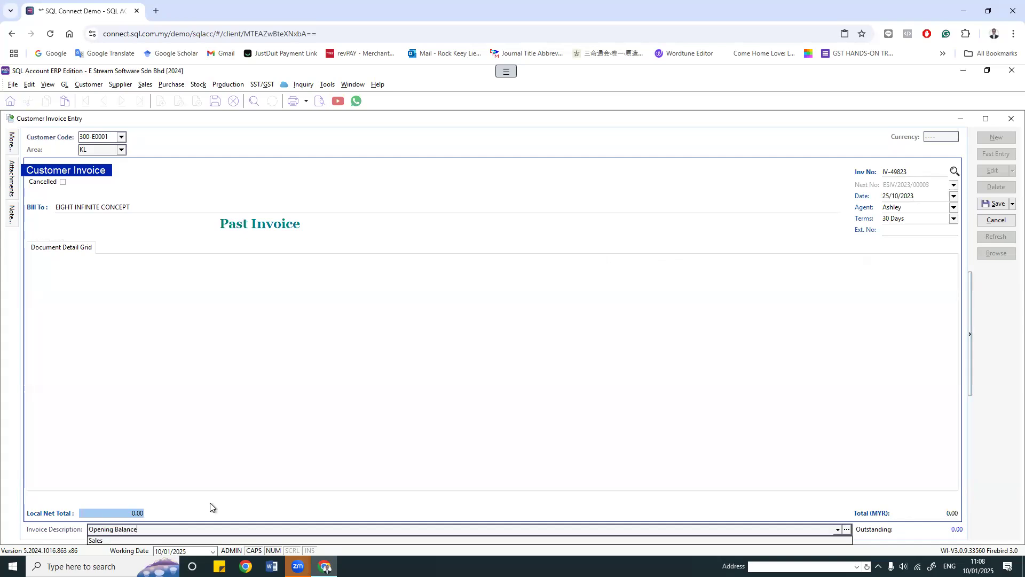
left_click(74, 537)
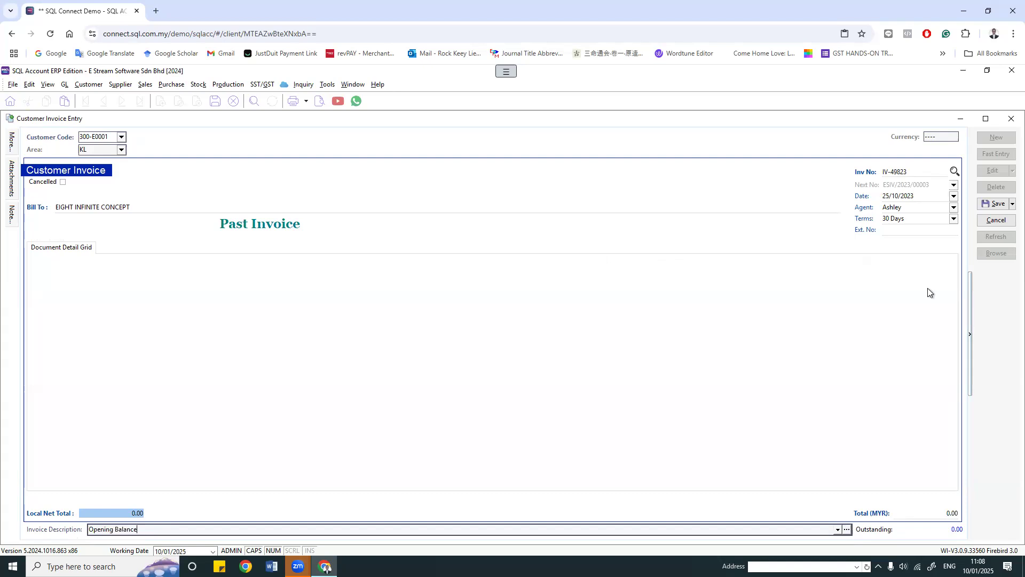
left_click(924, 513)
type("569")
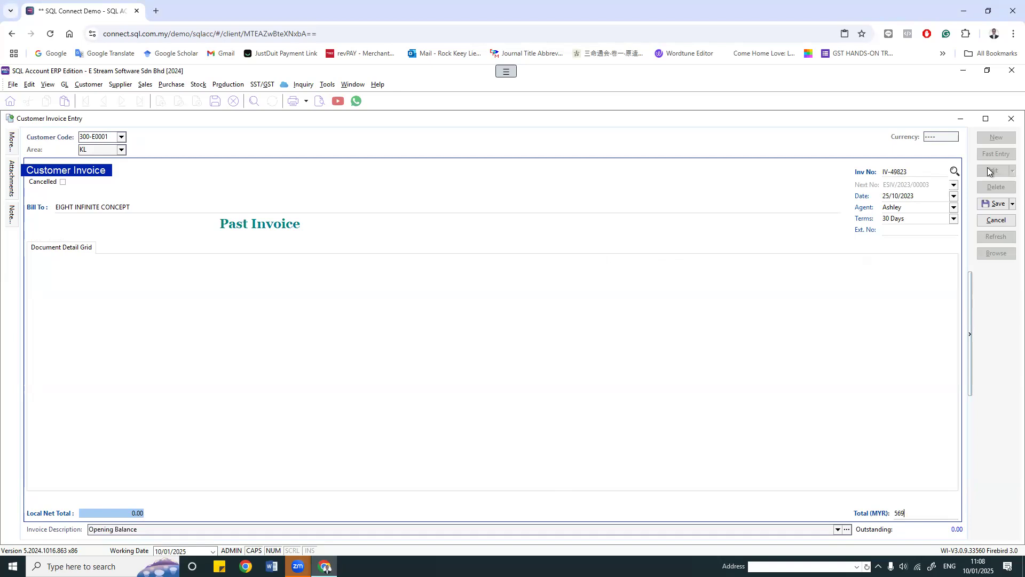
left_click(991, 205)
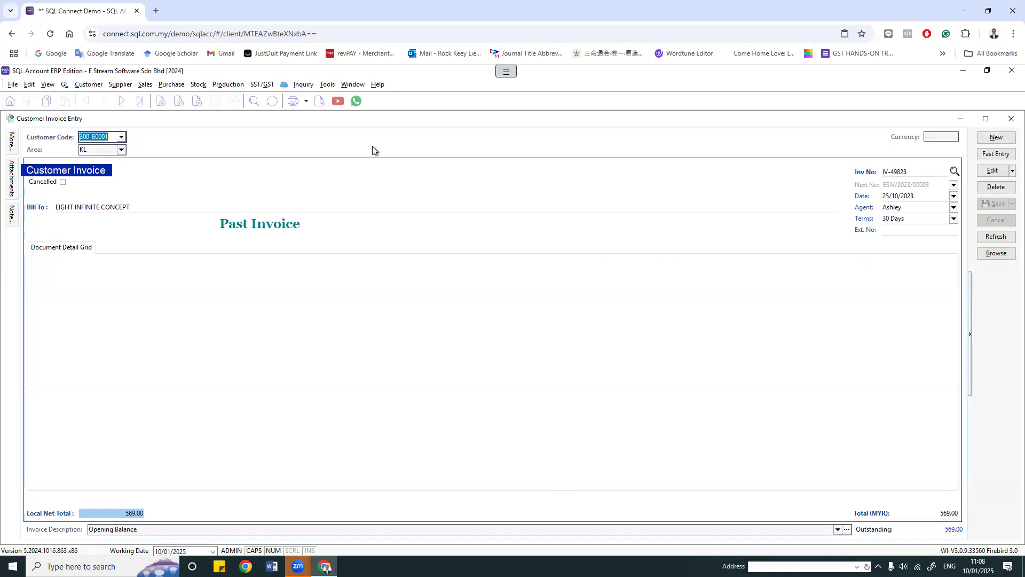
Step: Switch to the Maintain Opening Balance window, refresh it, and check the Current Assets balance
left_click(353, 84)
left_click(373, 152)
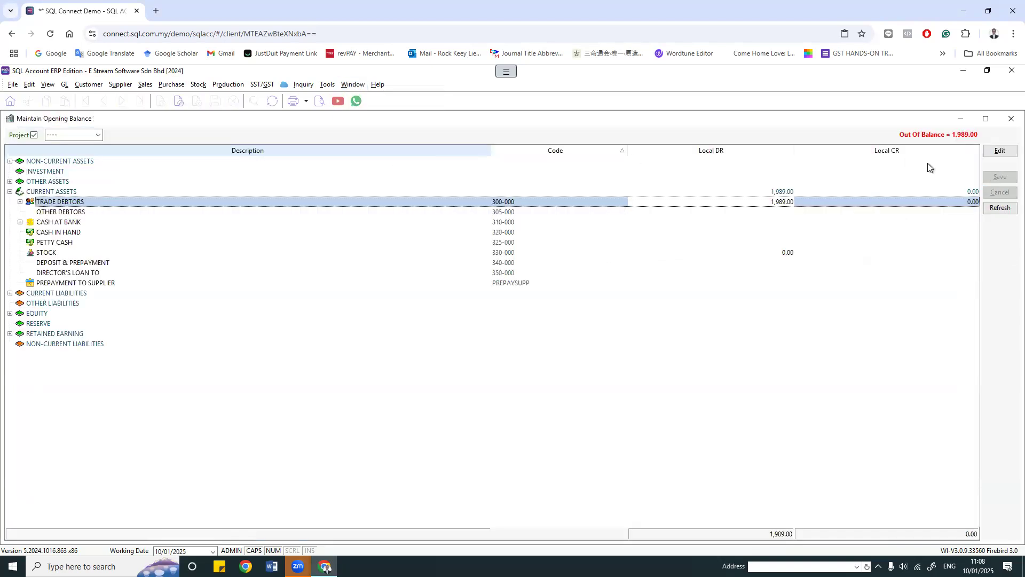
left_click(998, 208)
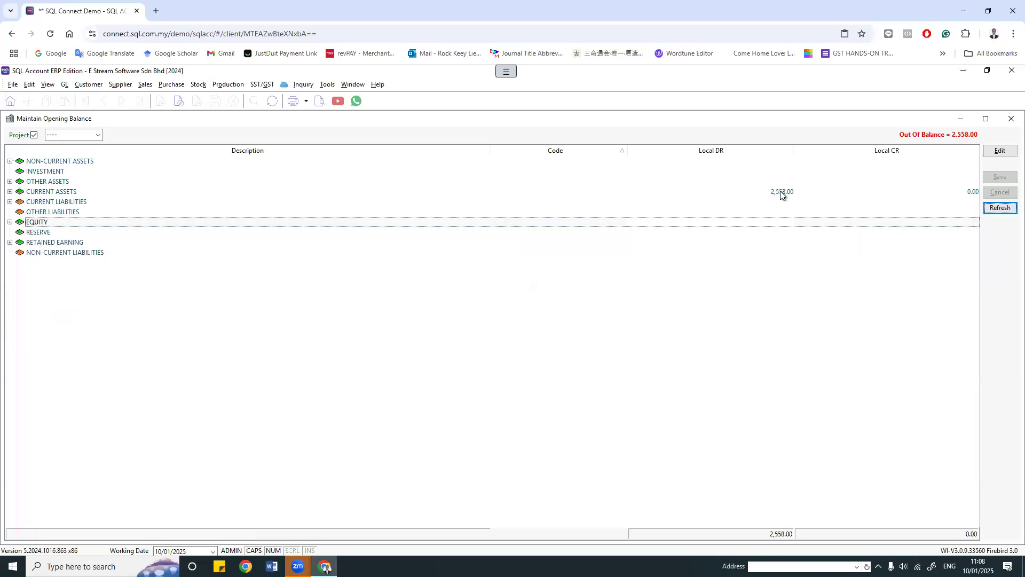
left_click(774, 192)
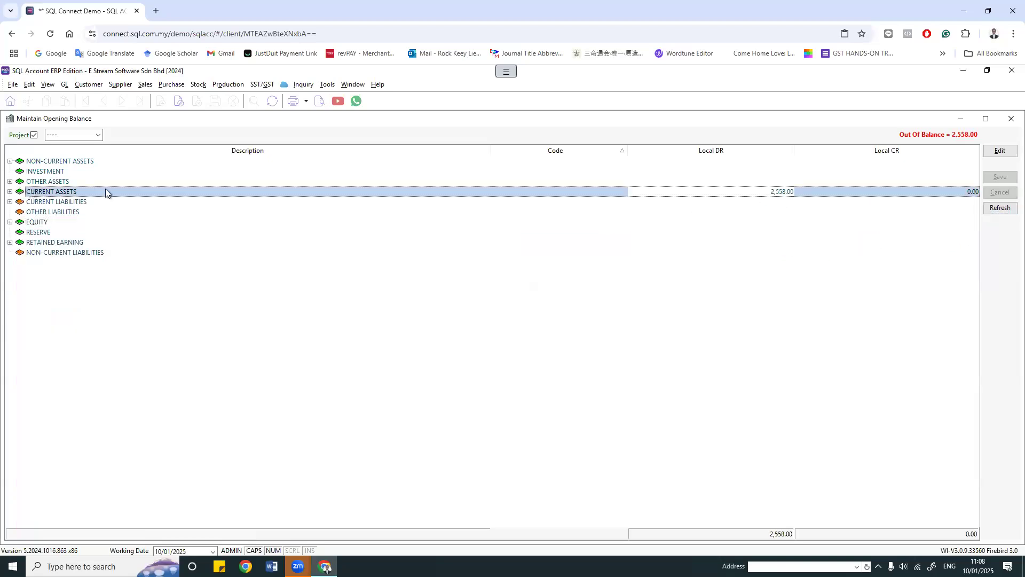
Step: Return to the customer invoice list and add the Description column to compare the past invoices with regular sales entries
left_click(353, 85)
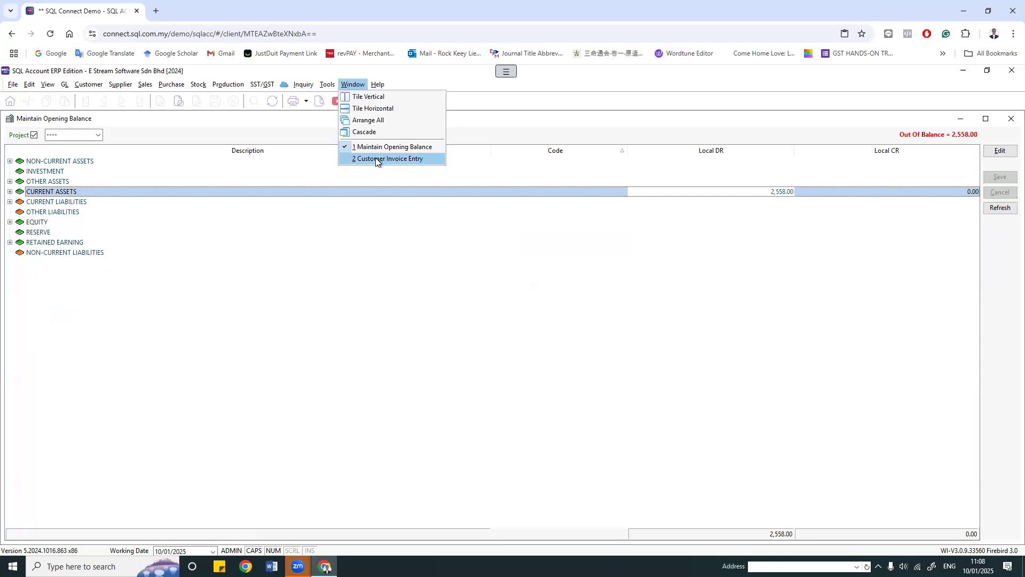
left_click(376, 158)
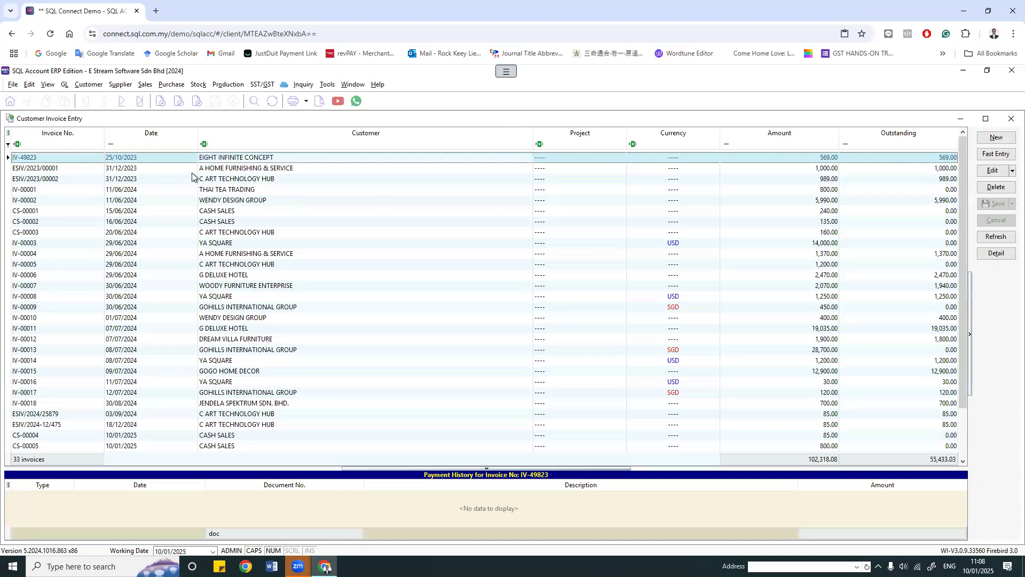
left_click(242, 168)
left_click(775, 181)
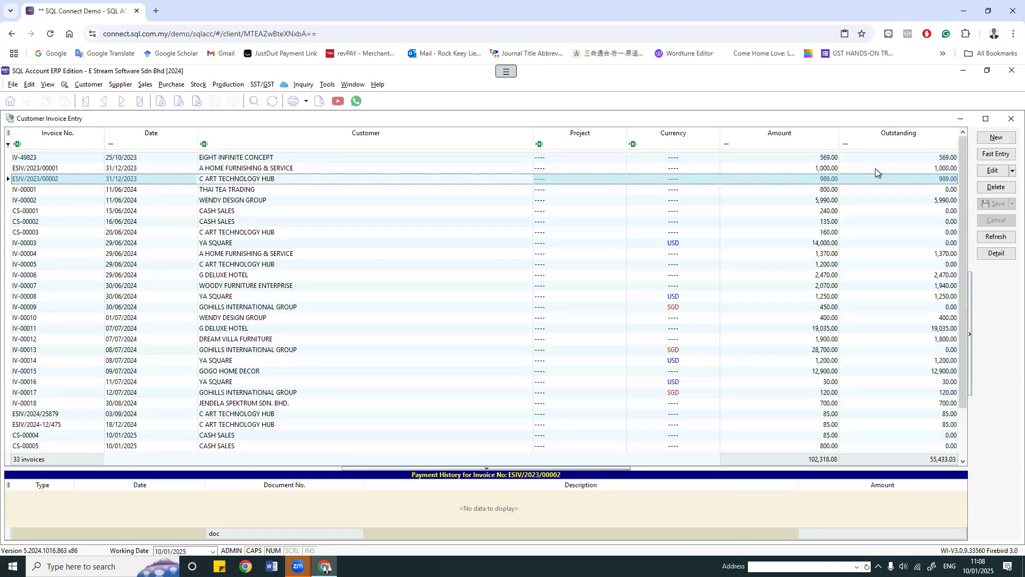
left_click(7, 134)
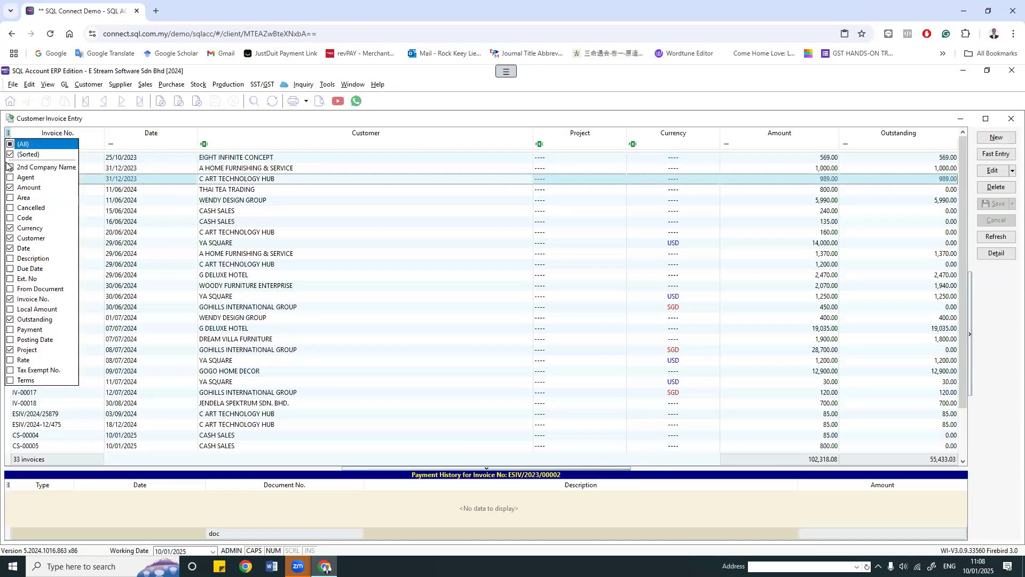
left_click(9, 259)
left_click(512, 160)
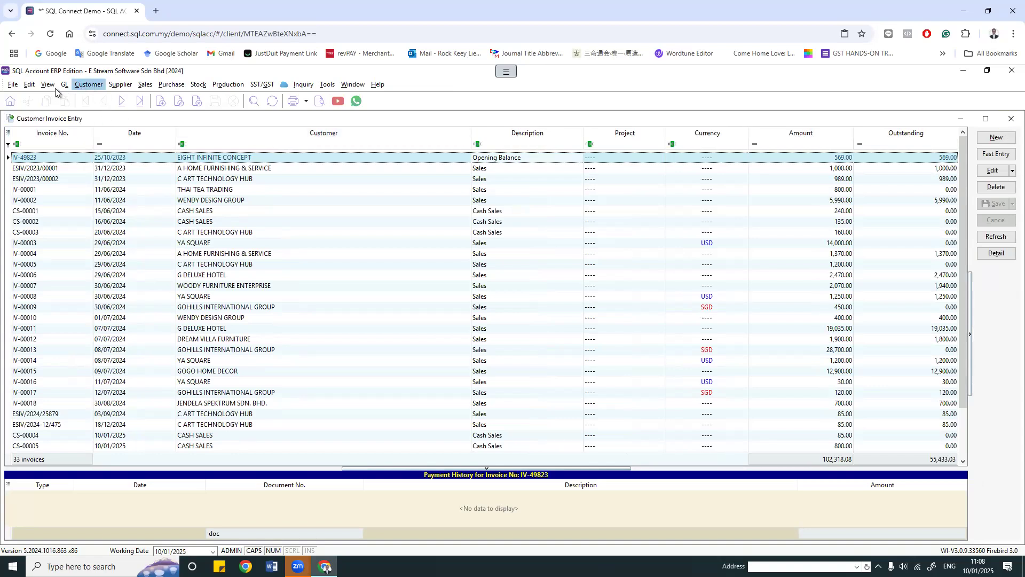
mouse_move(117, 87)
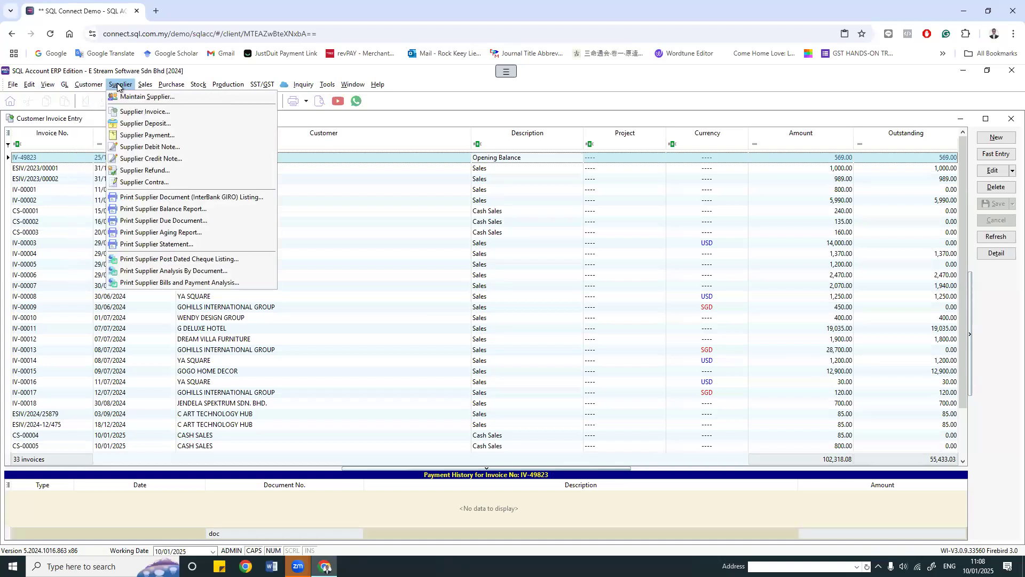
left_click(117, 87)
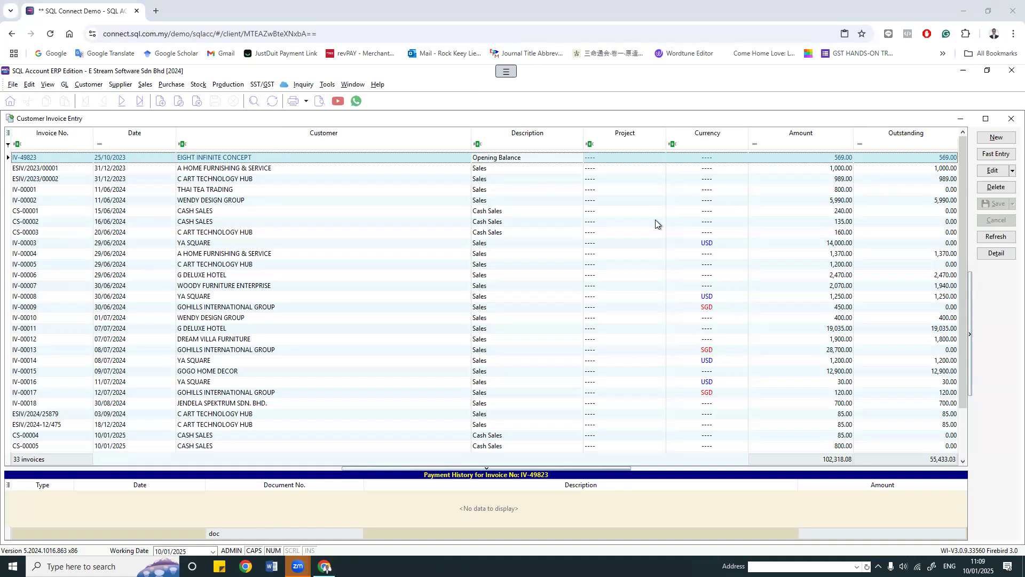
left_click(88, 85)
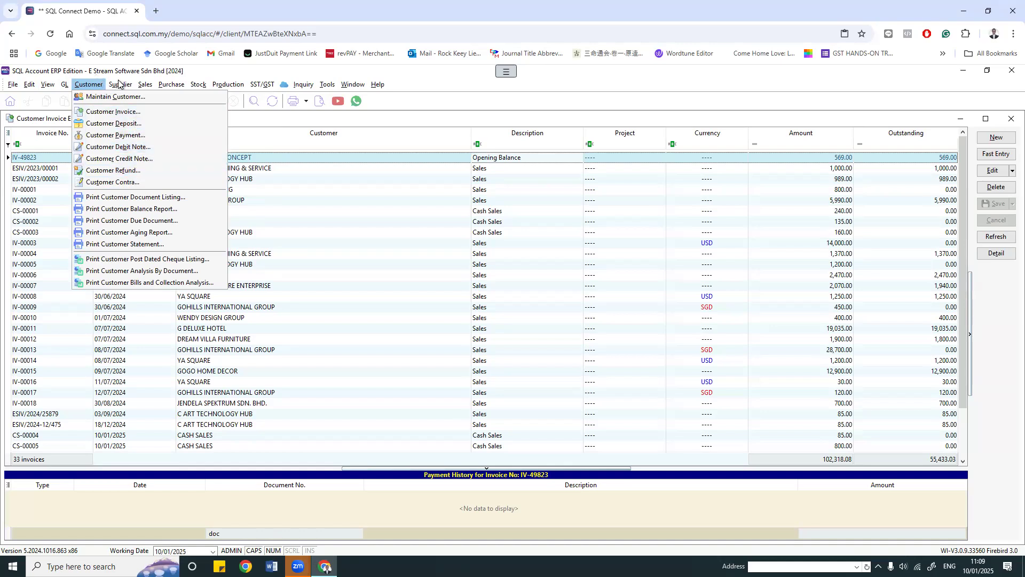
mouse_move(124, 84)
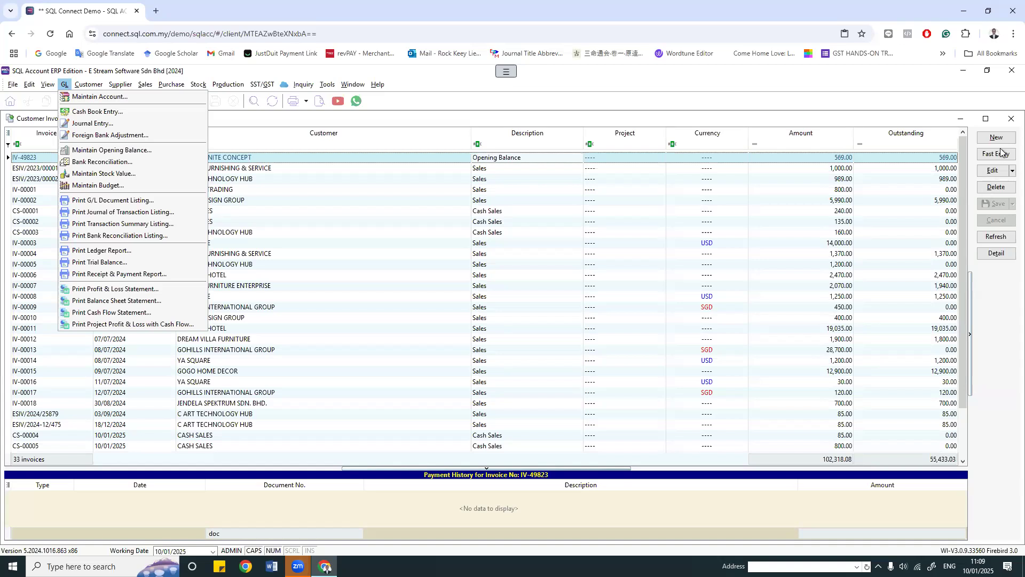
Step: Close the customer invoice and opening balance windows, and create a new sales quotation for customer AIRASIA SEA SDN. BHD
left_click(1009, 120)
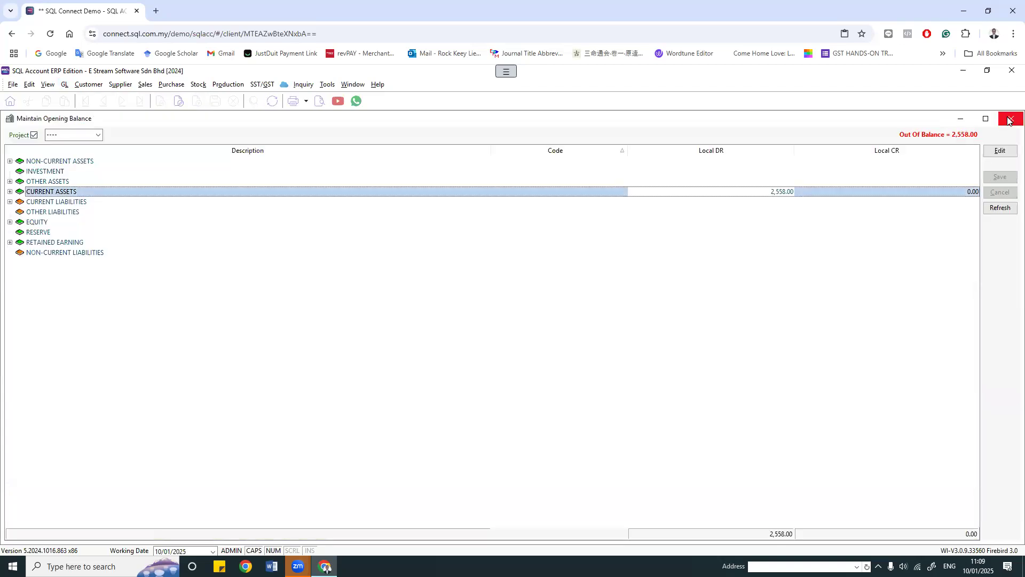
left_click(1009, 119)
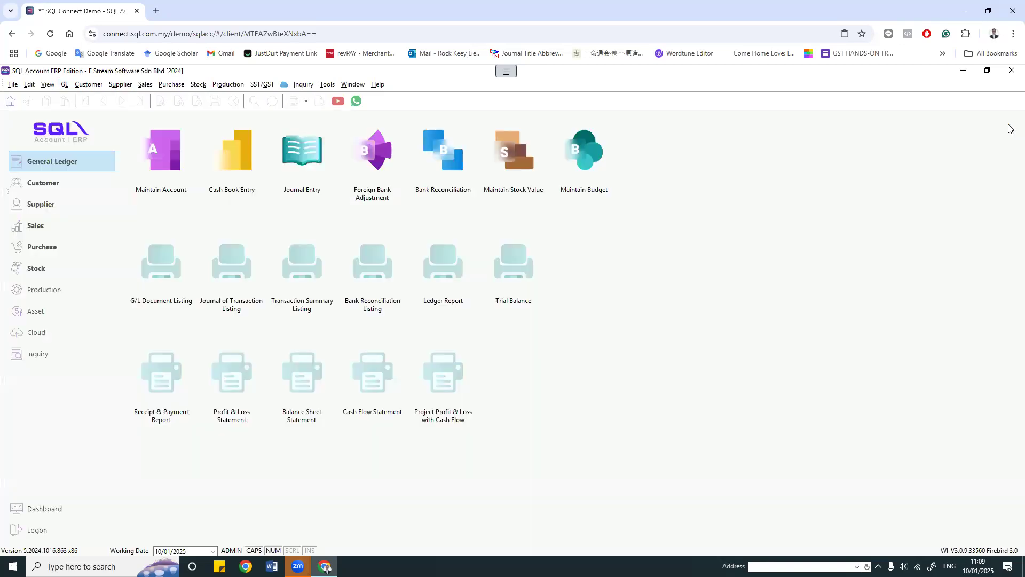
left_click(78, 85)
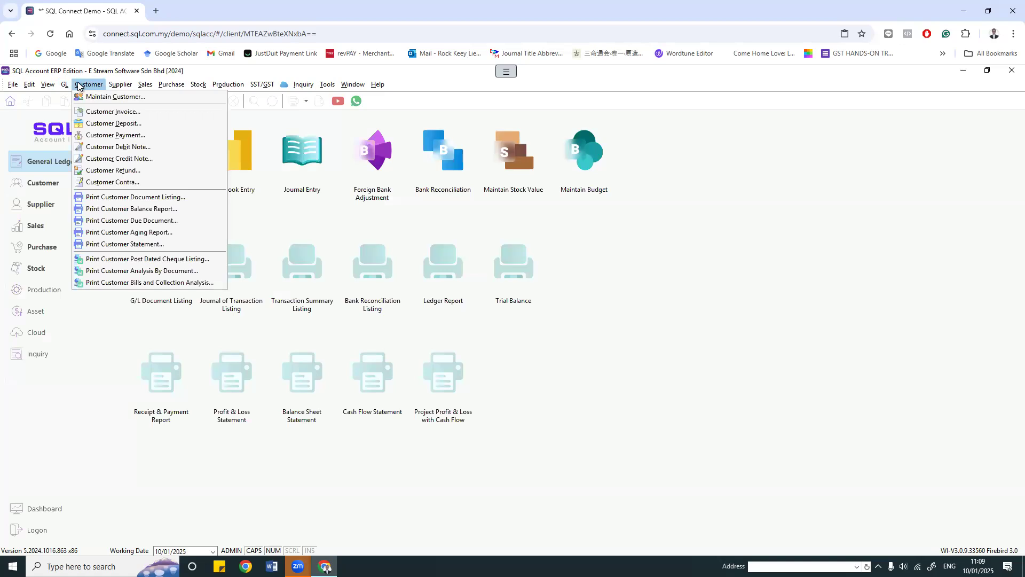
left_click(145, 84)
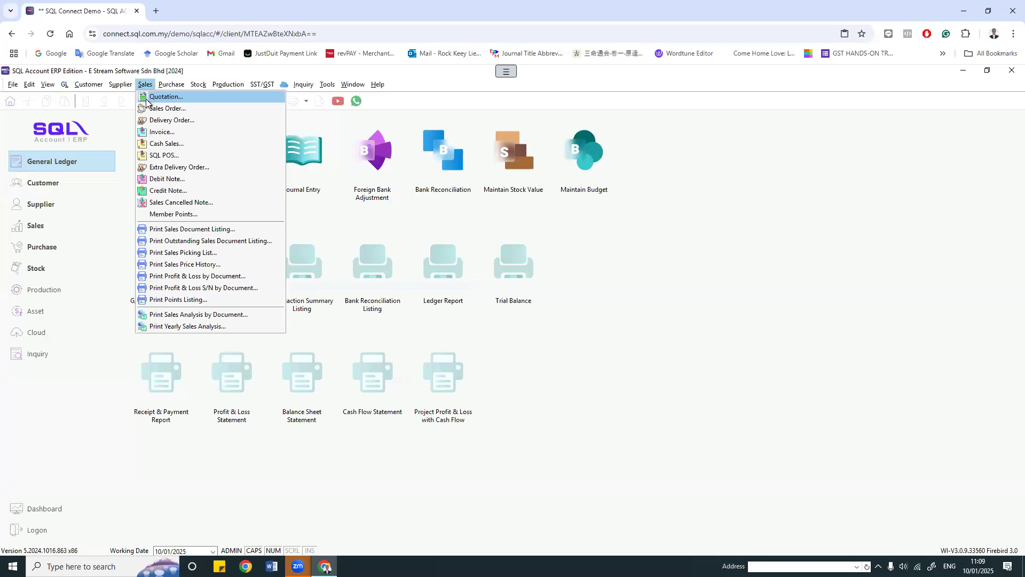
left_click(147, 100)
left_click(996, 138)
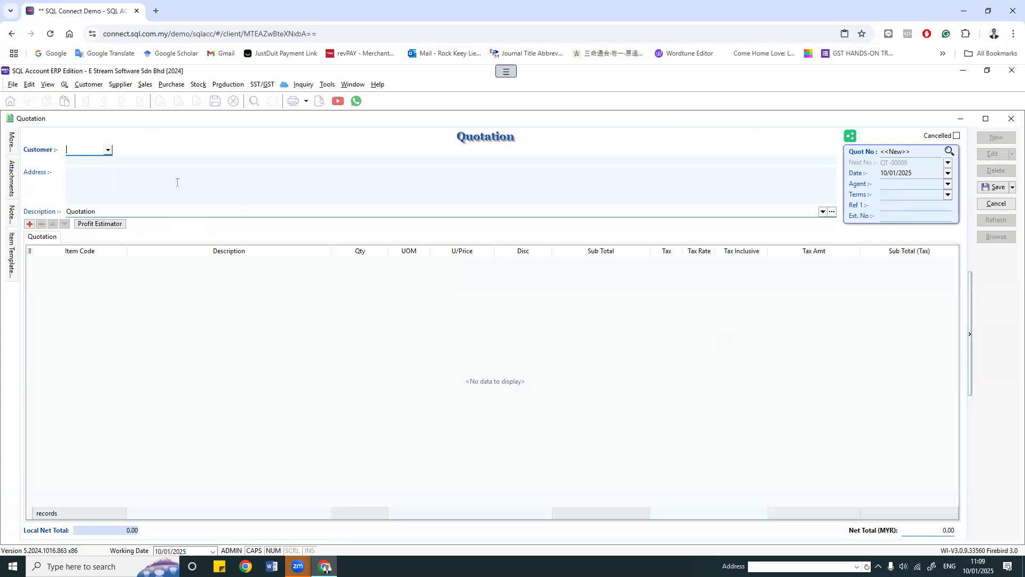
left_click(108, 150)
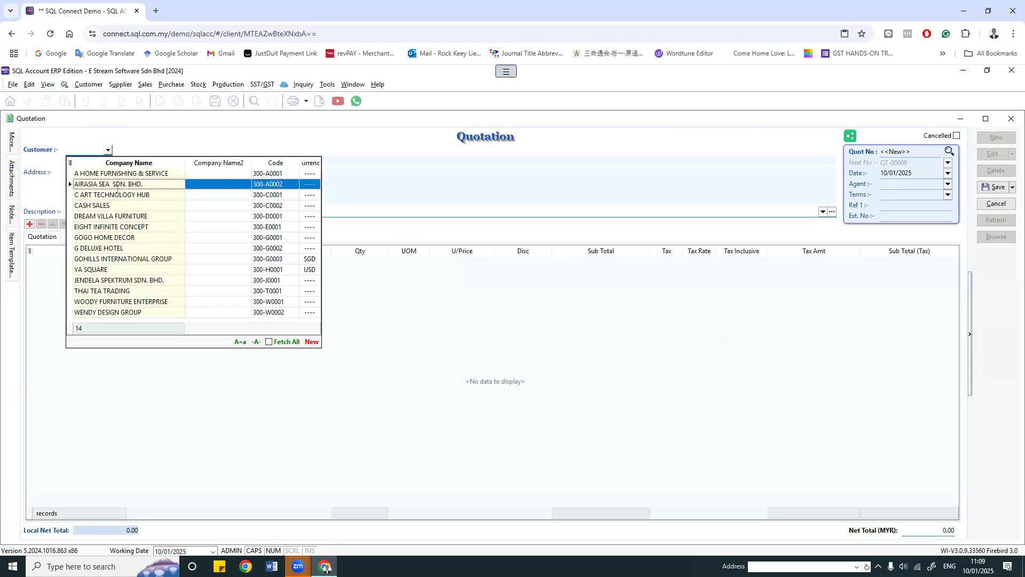
left_click(117, 184)
left_click(895, 152)
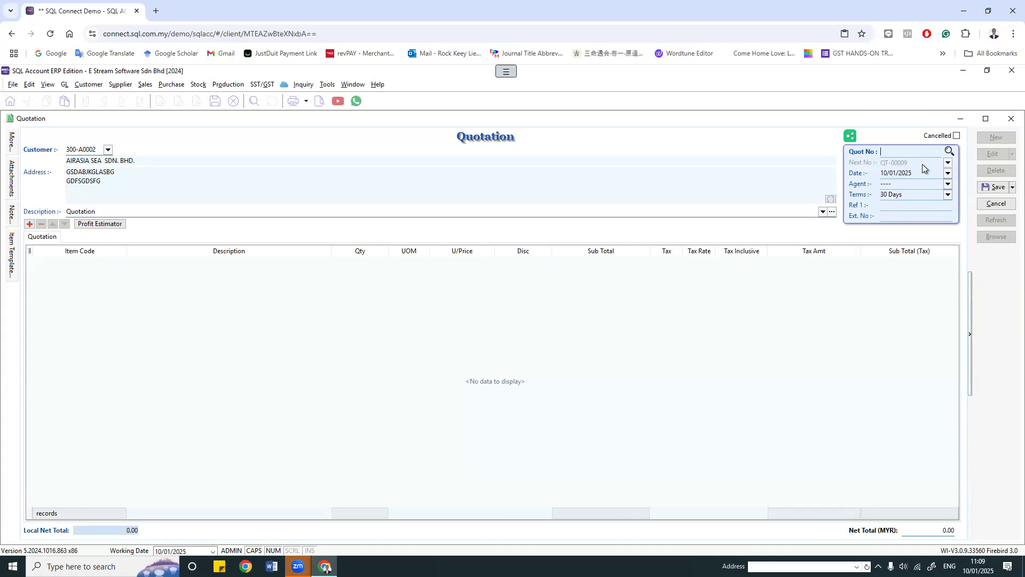
key("Tab")
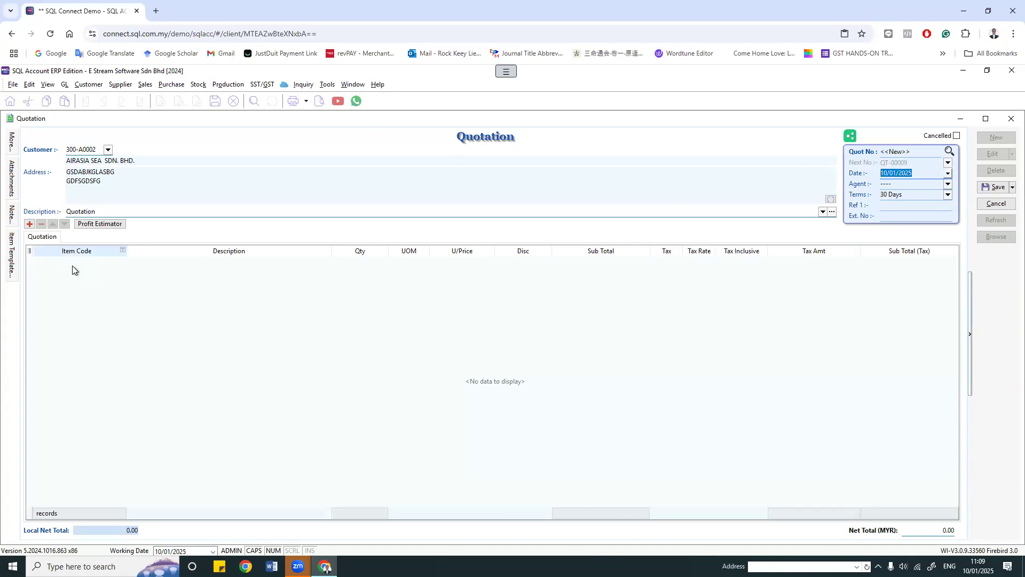
Step: Add the item CCE/Grey-Chair as the first line of the quotation
left_click(115, 265)
left_click(118, 264)
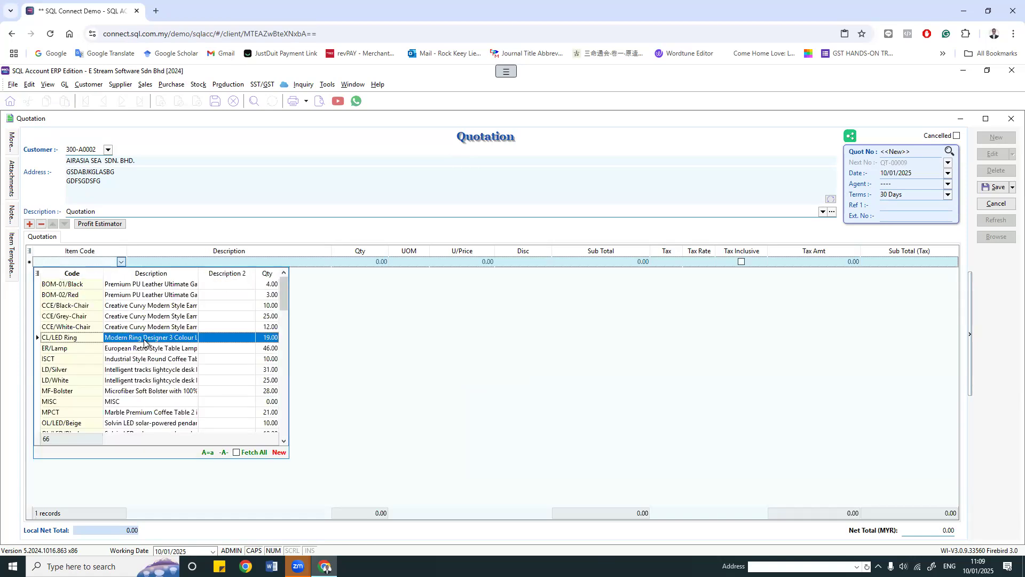
left_click(155, 316)
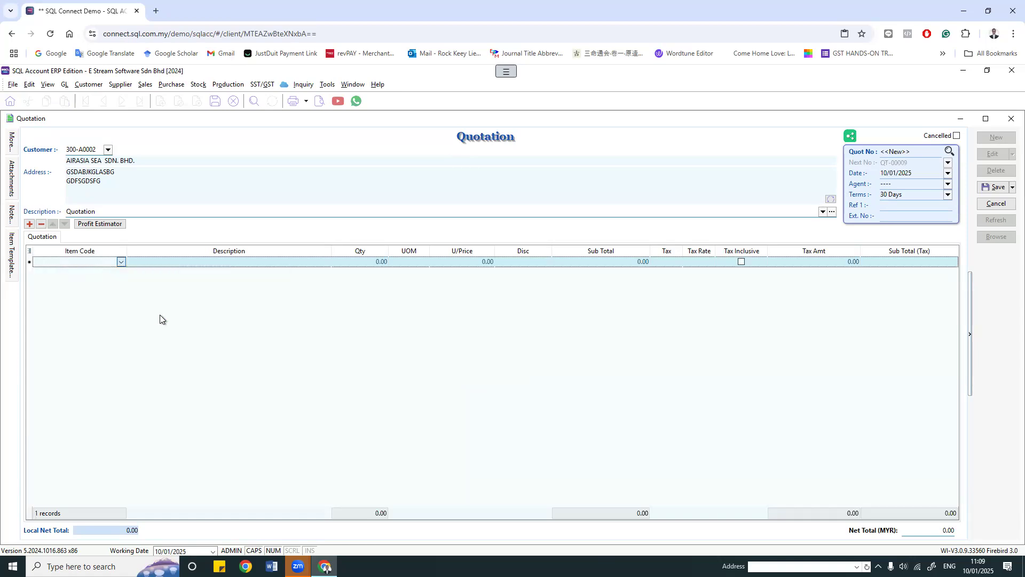
Step: Examine the delivery branches available for the customer in the quotation's additional details
left_click(13, 151)
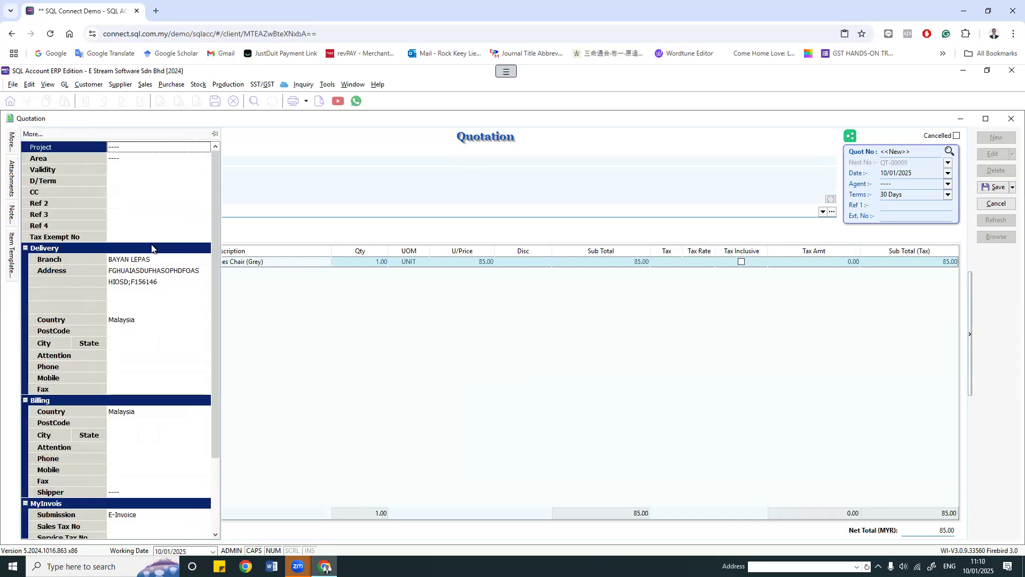
left_click(203, 259)
left_click(206, 261)
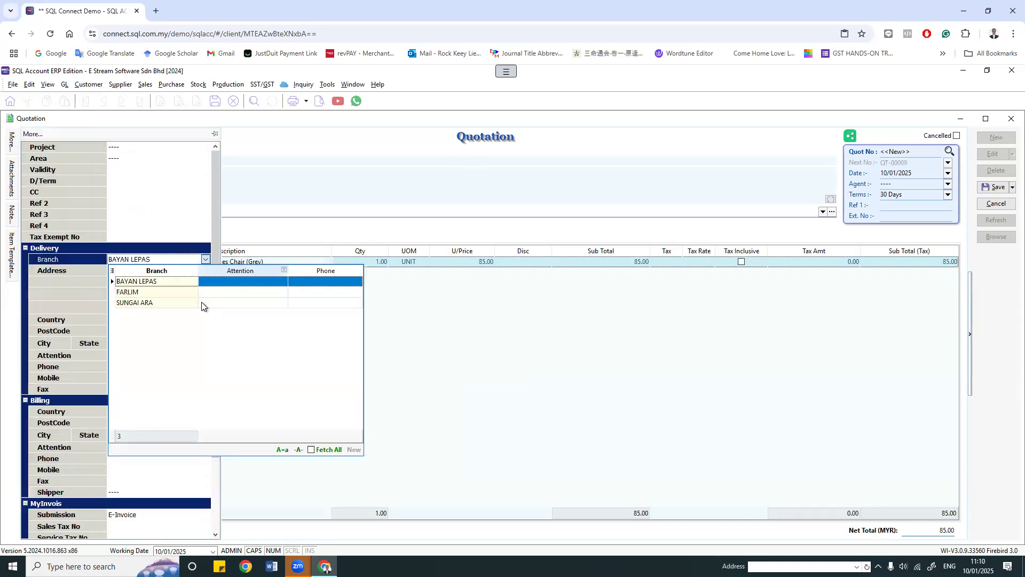
left_click(421, 326)
Step: Try to save the quotation for AIRASIA SEA SDN. BHD
left_click(367, 265)
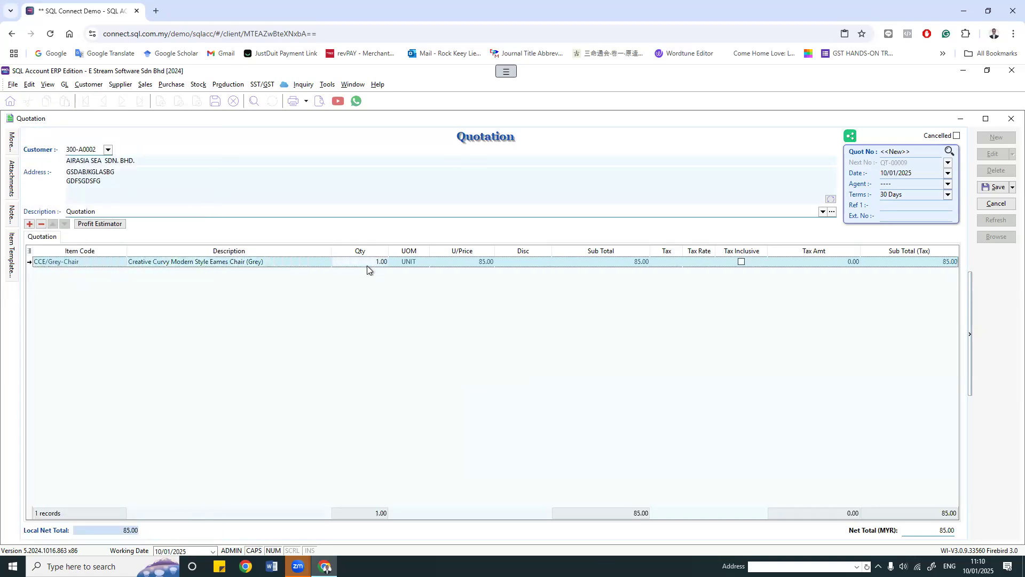
left_click(662, 306)
left_click(985, 189)
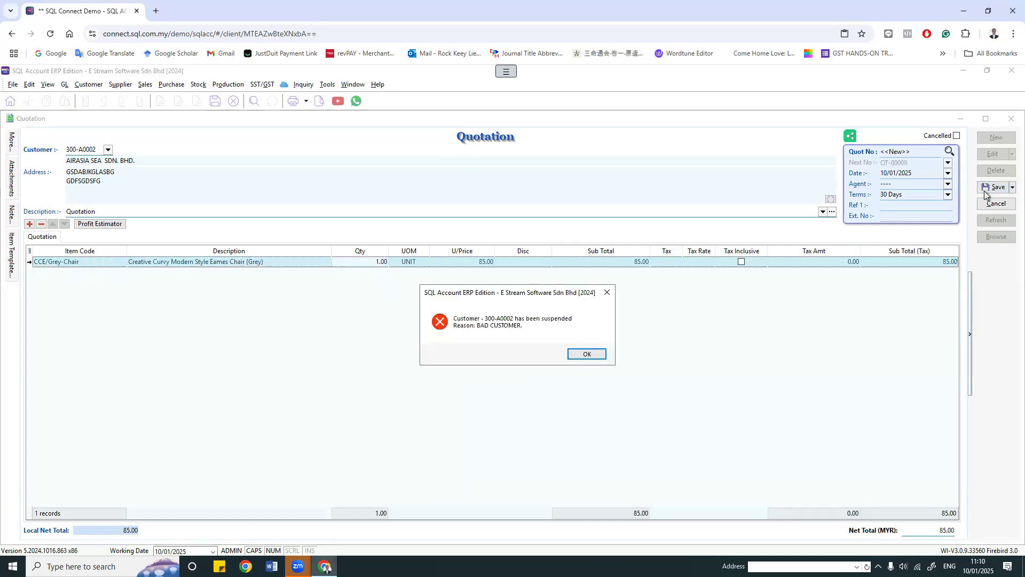
left_click(586, 355)
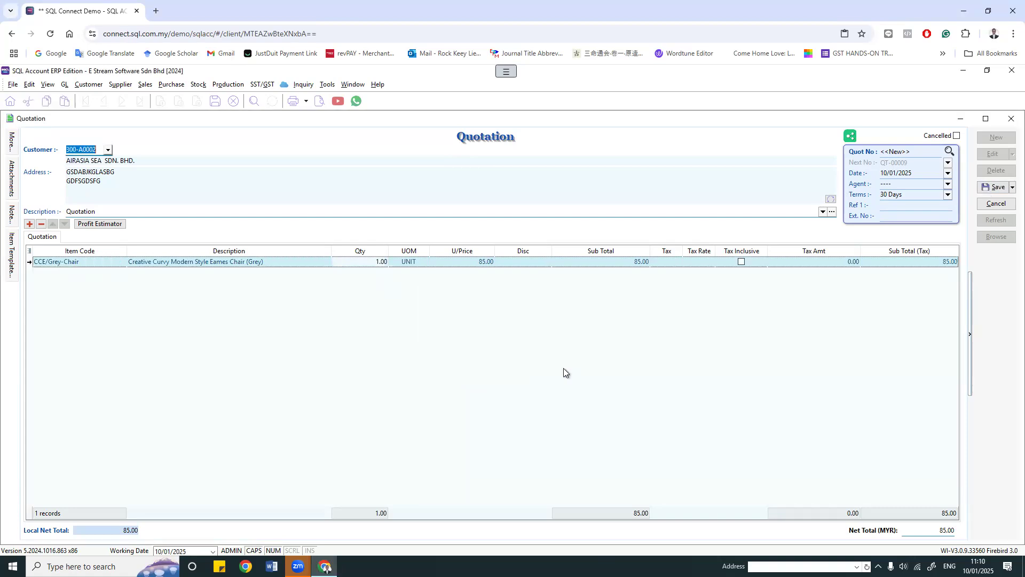
Step: Remove the quotation (QT) credit control from AIRASIA SEA SDN. BHD.'s customer record, save the record, and save the pending quotation
left_click(97, 89)
left_click(129, 98)
double_click(50, 169)
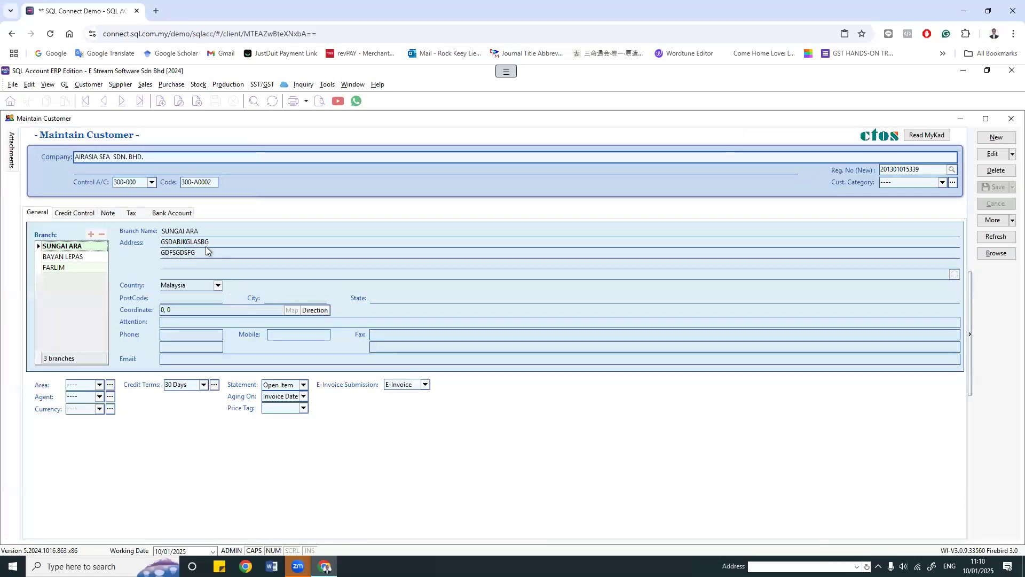
left_click(75, 213)
left_click(998, 153)
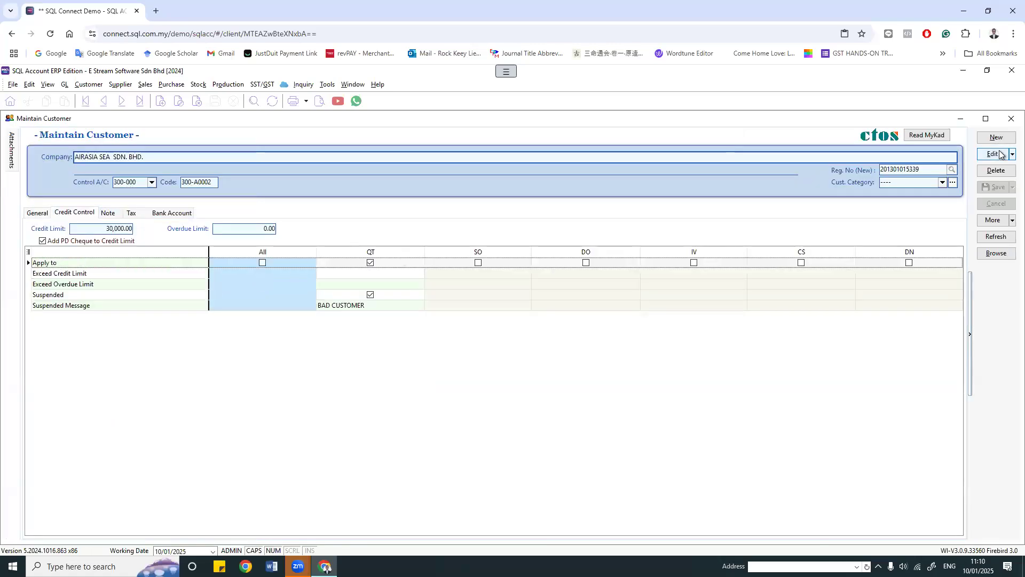
left_click(371, 263)
left_click(995, 187)
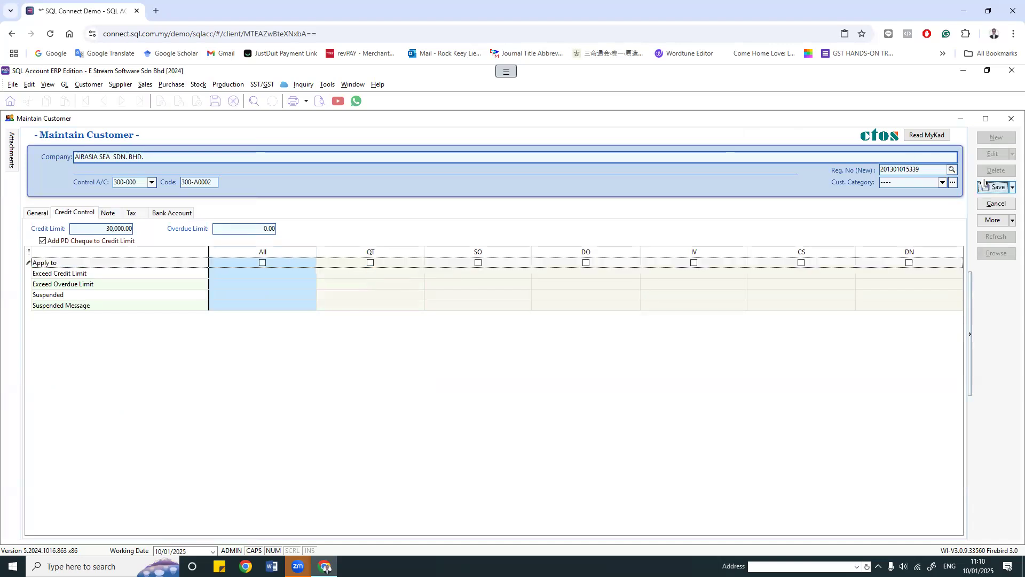
left_click(1011, 119)
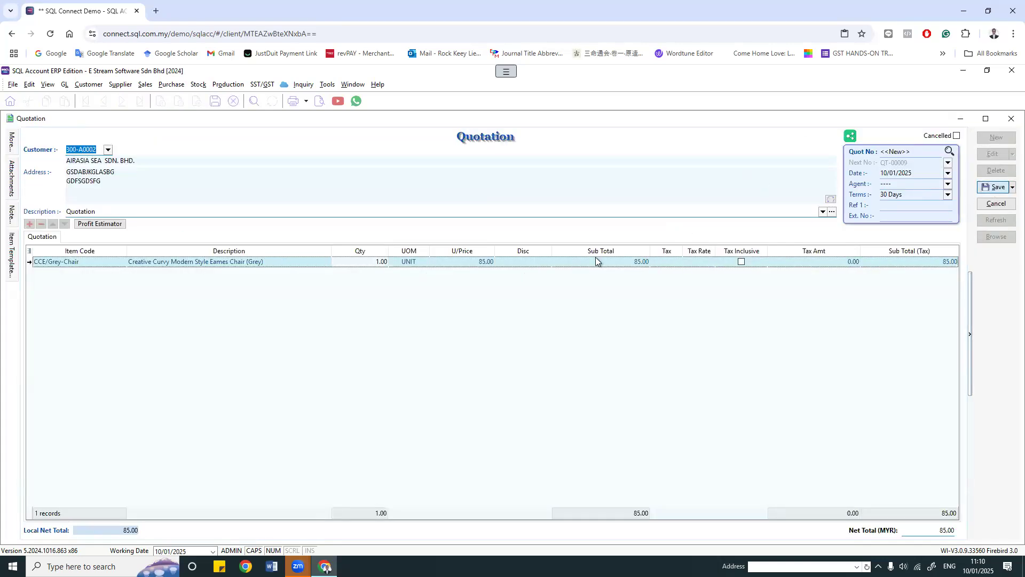
key("ctrl+s")
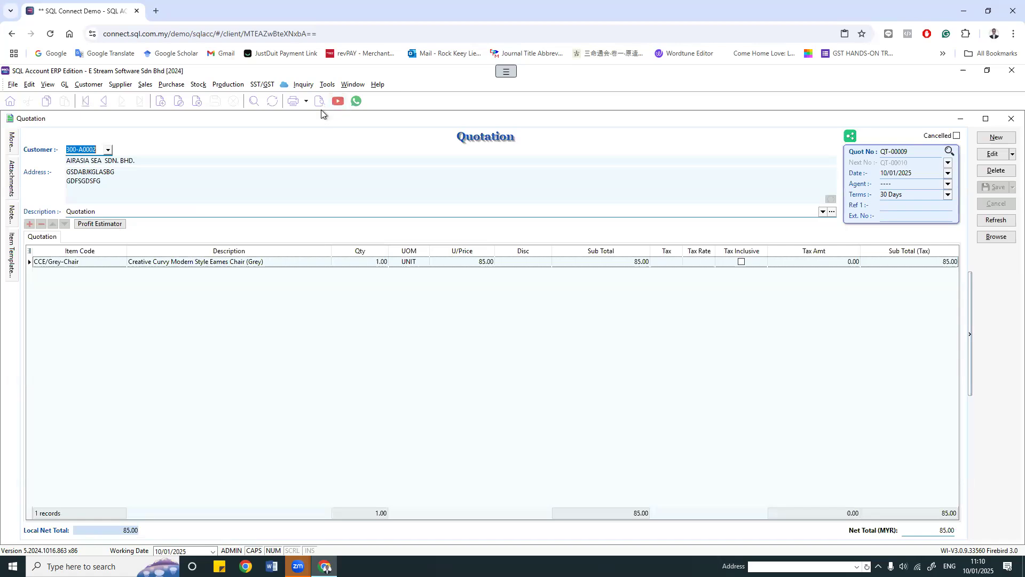
Step: Start a new sales order for customer AIRASIA SEA SDN. BHD
left_click(145, 85)
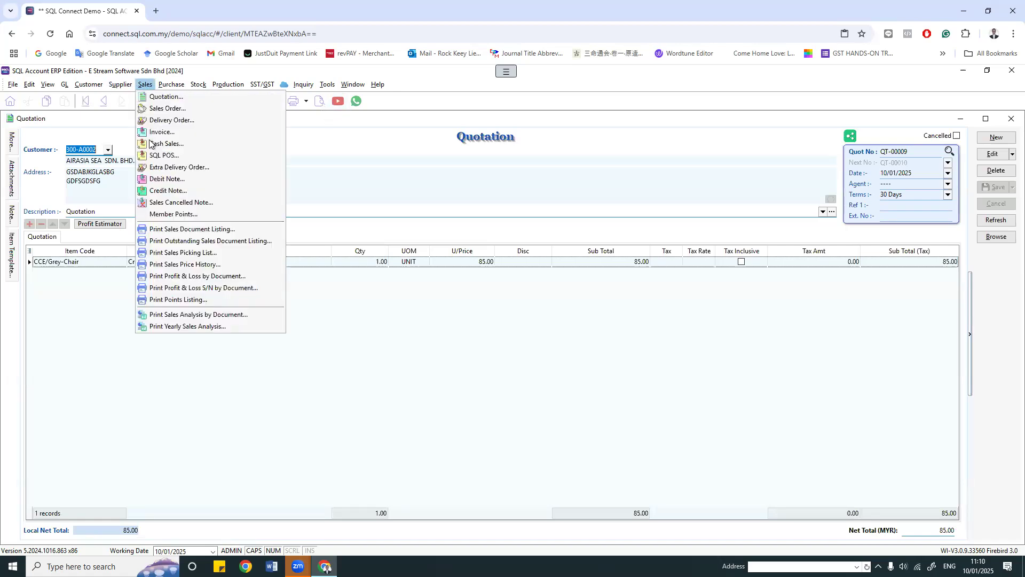
left_click(172, 108)
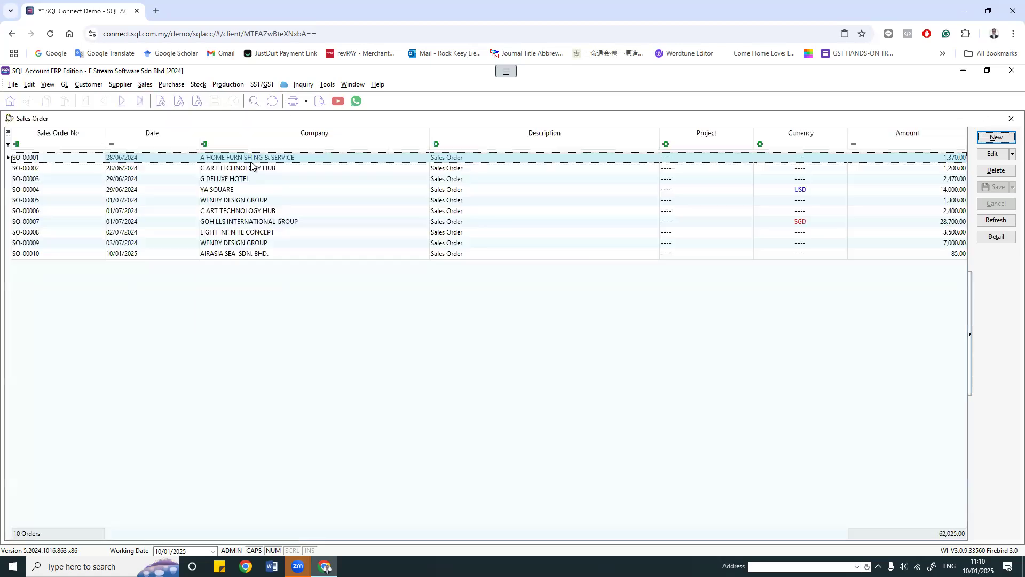
left_click(996, 137)
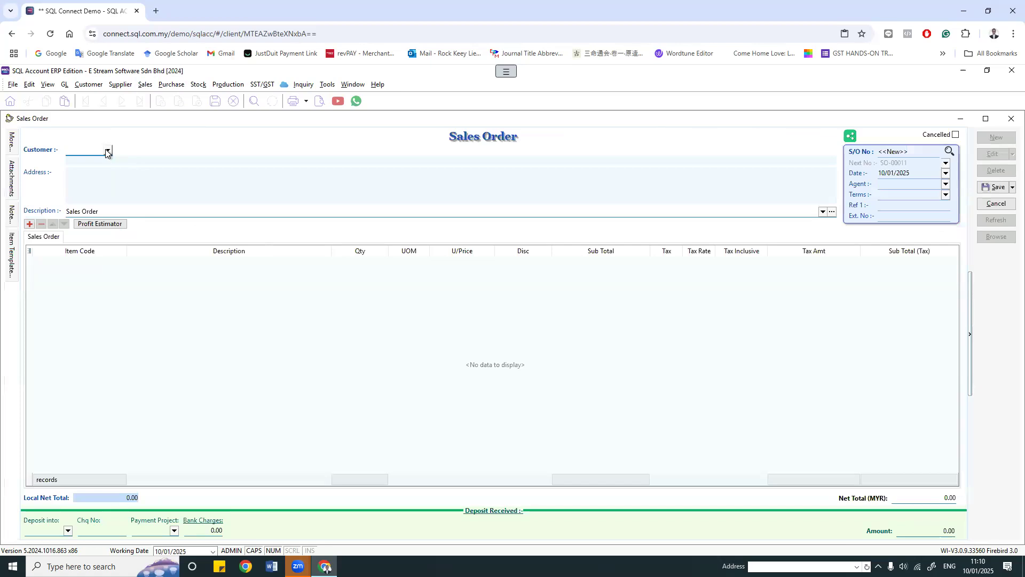
left_click(108, 150)
left_click(102, 183)
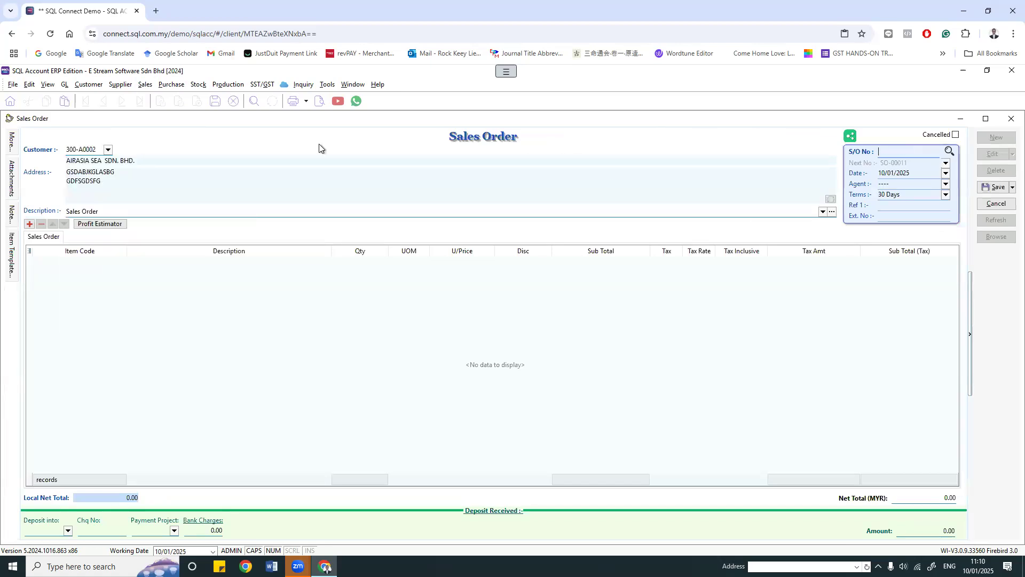
Step: Transfer quotation QT-00009 into the sales order, save it, and close the sales order and quotation windows
right_click(543, 138)
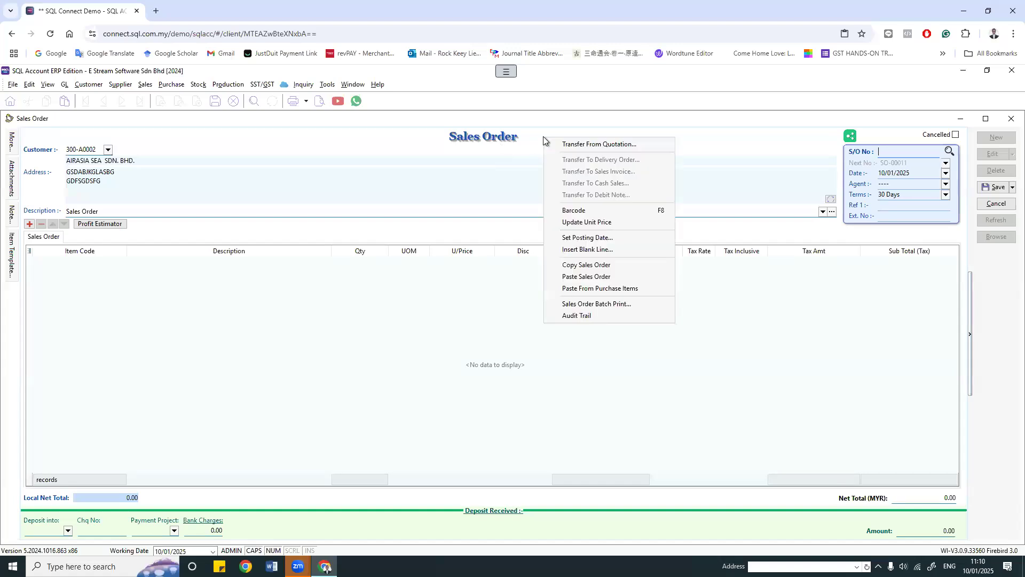
left_click(572, 145)
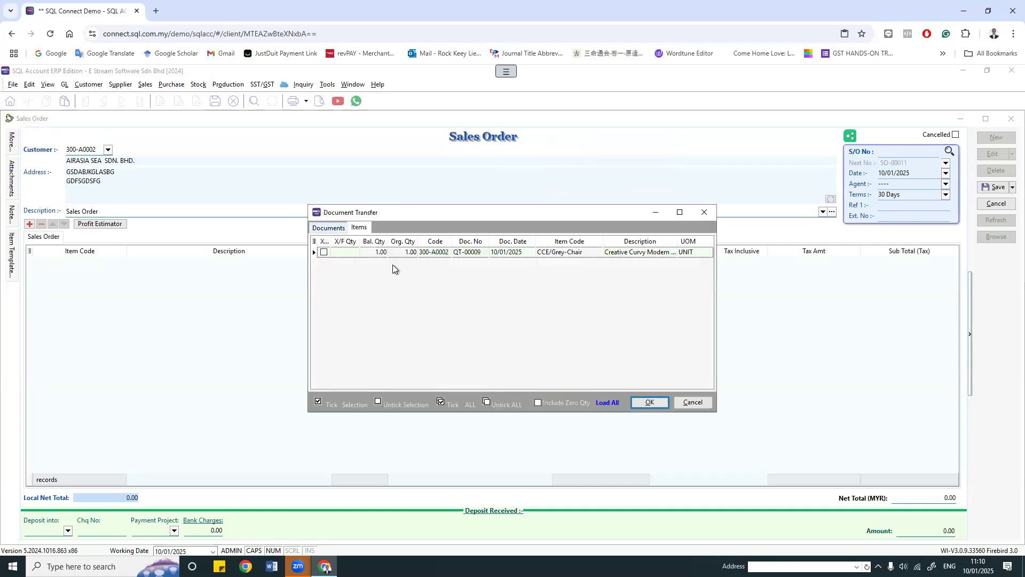
left_click(327, 228)
left_click(326, 253)
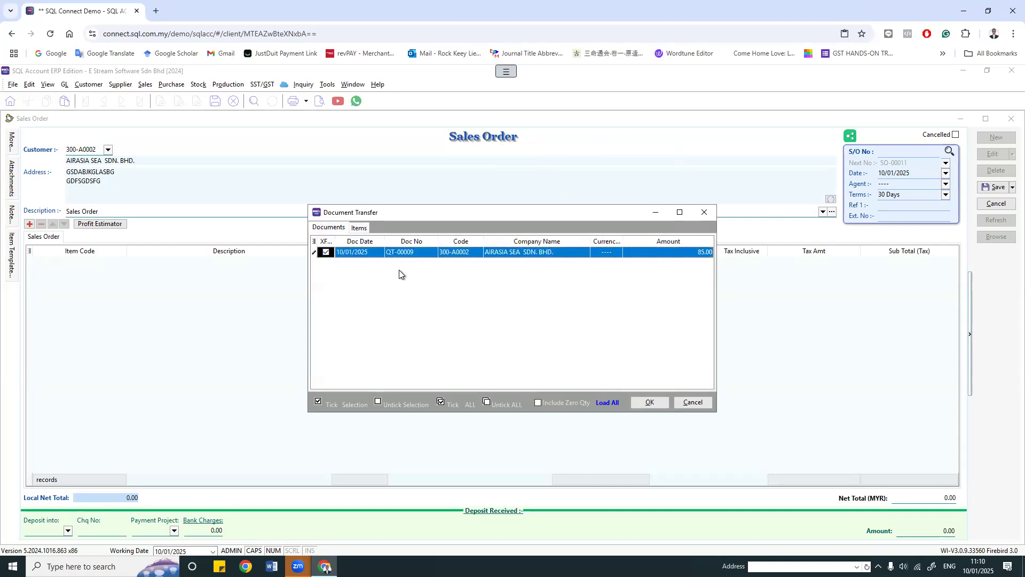
left_click(649, 403)
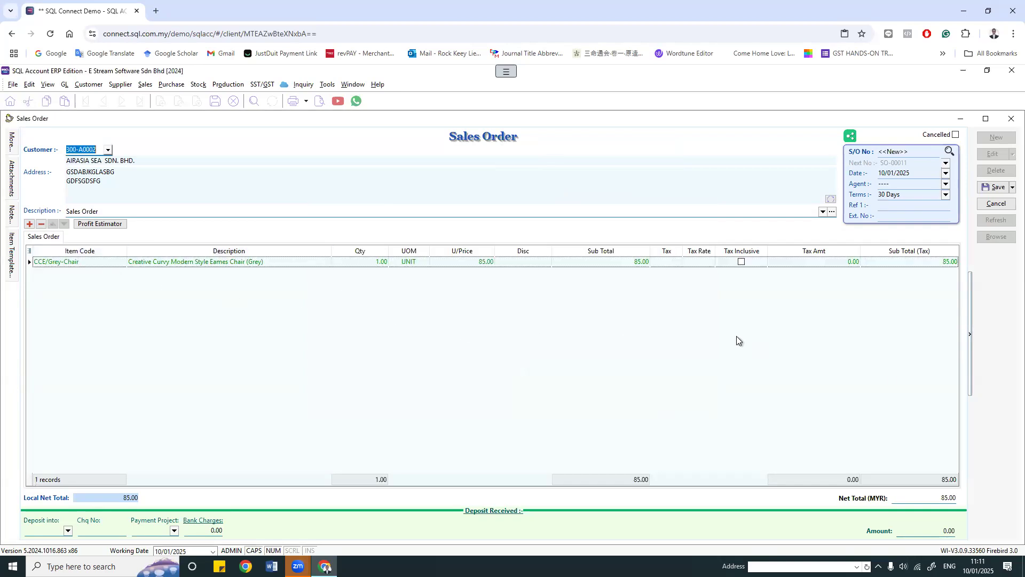
left_click(994, 187)
left_click(1008, 122)
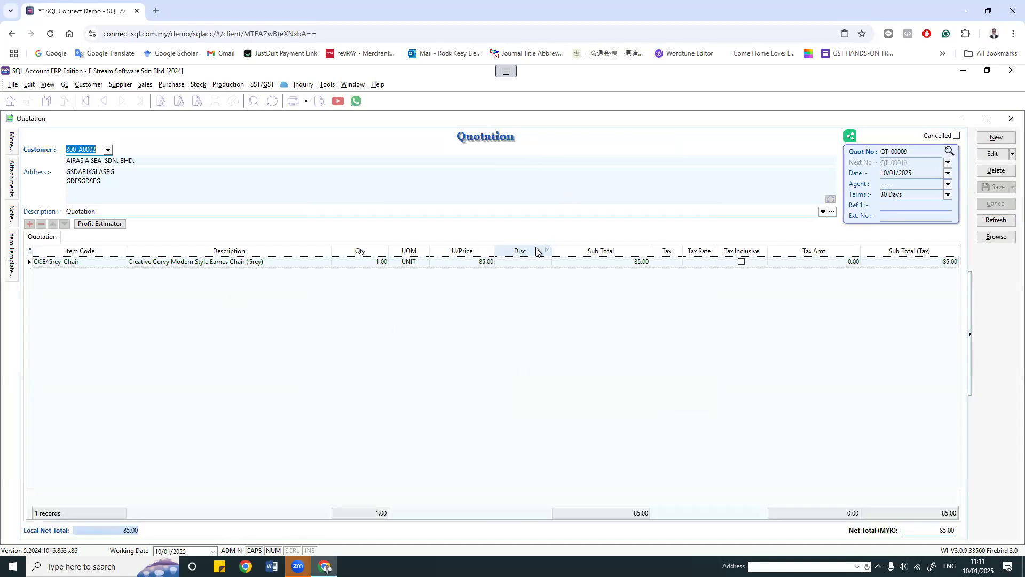
left_click(1008, 122)
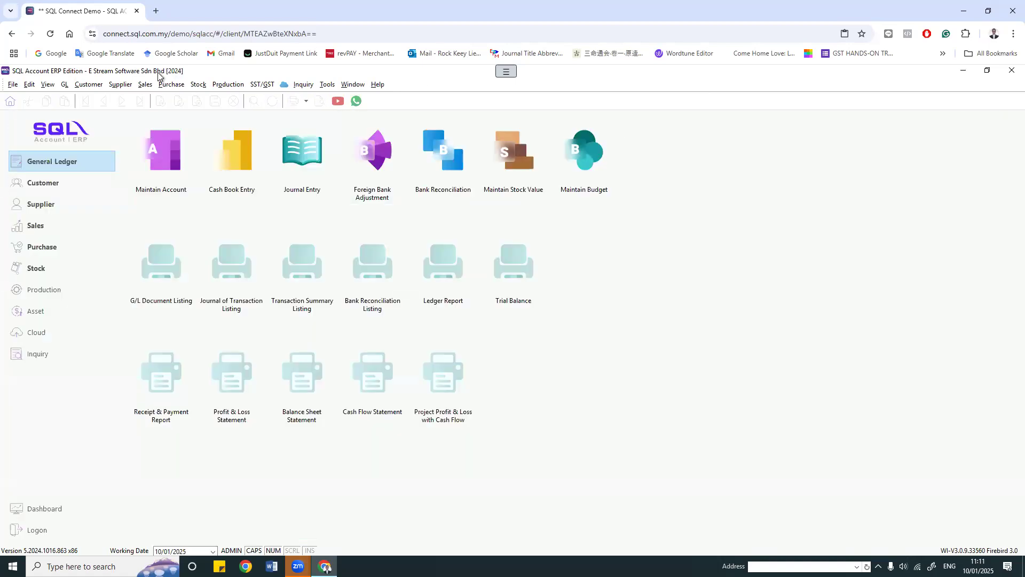
Step: Start a new delivery order for customer AIRASIA SEA SDN. BHD
left_click(144, 85)
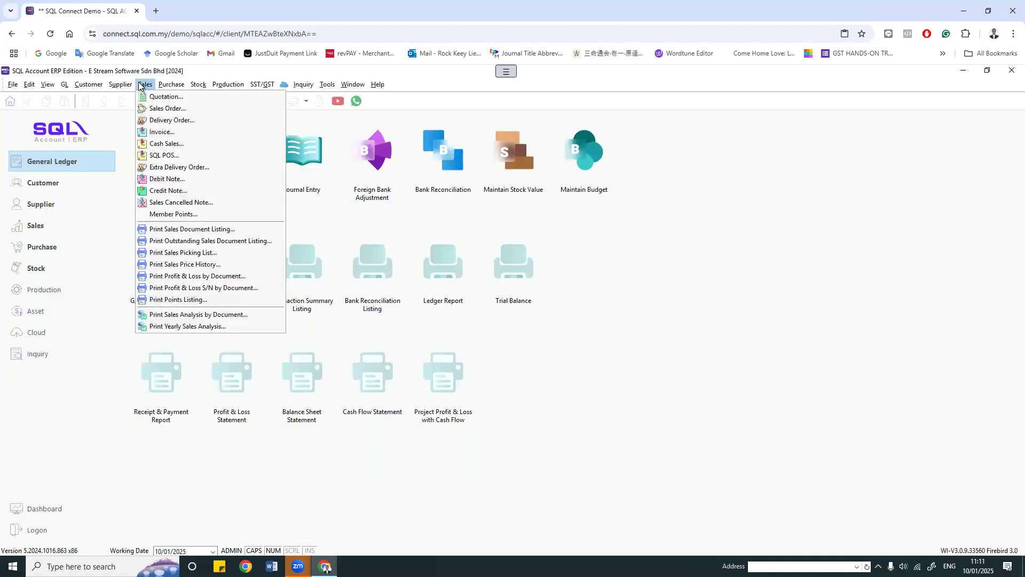
left_click(170, 120)
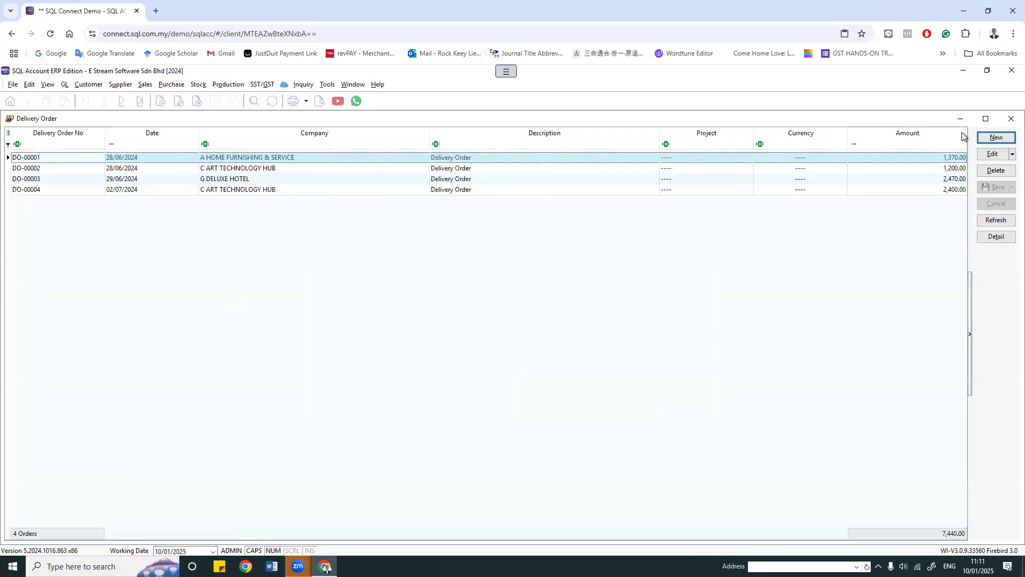
left_click(996, 138)
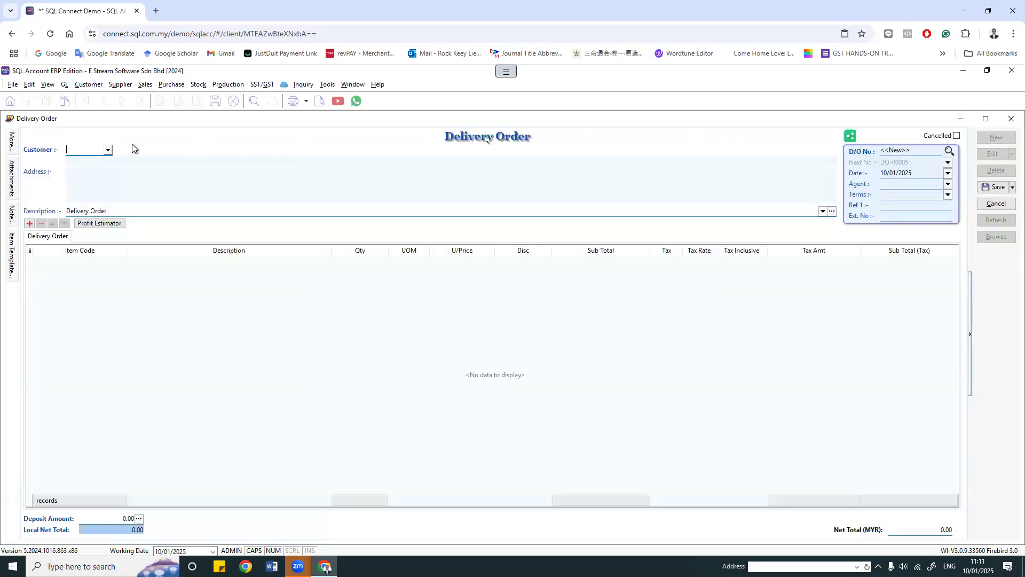
left_click(104, 152)
left_click(115, 188)
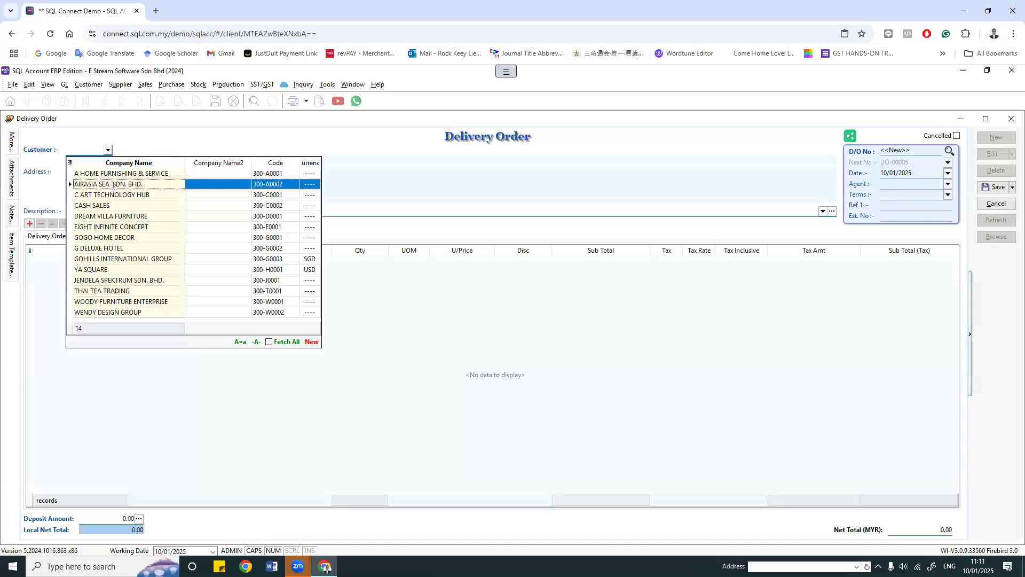
Step: Transfer only sales order SO-00011 into the delivery order and save the delivery order
right_click(546, 141)
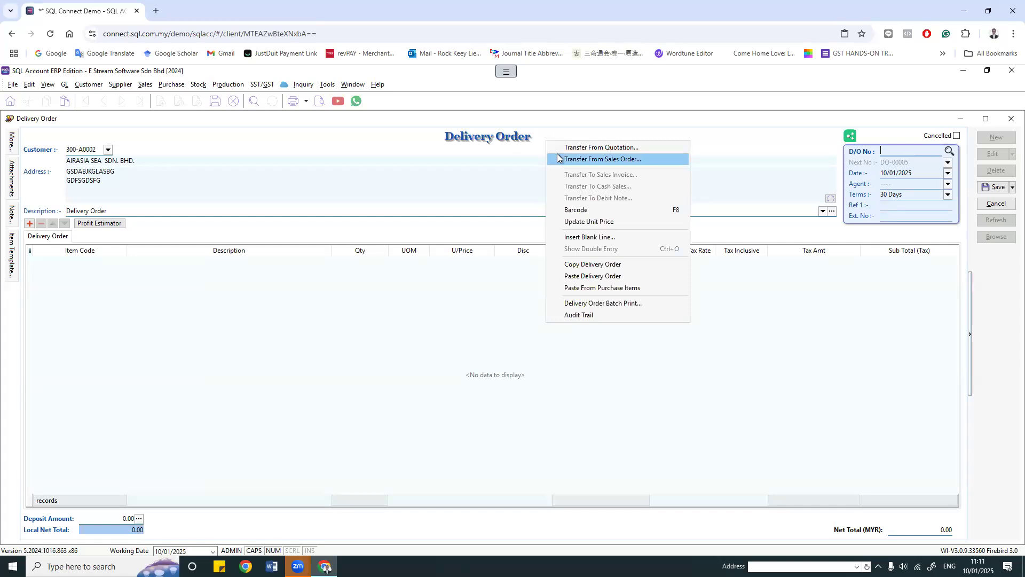
left_click(557, 155)
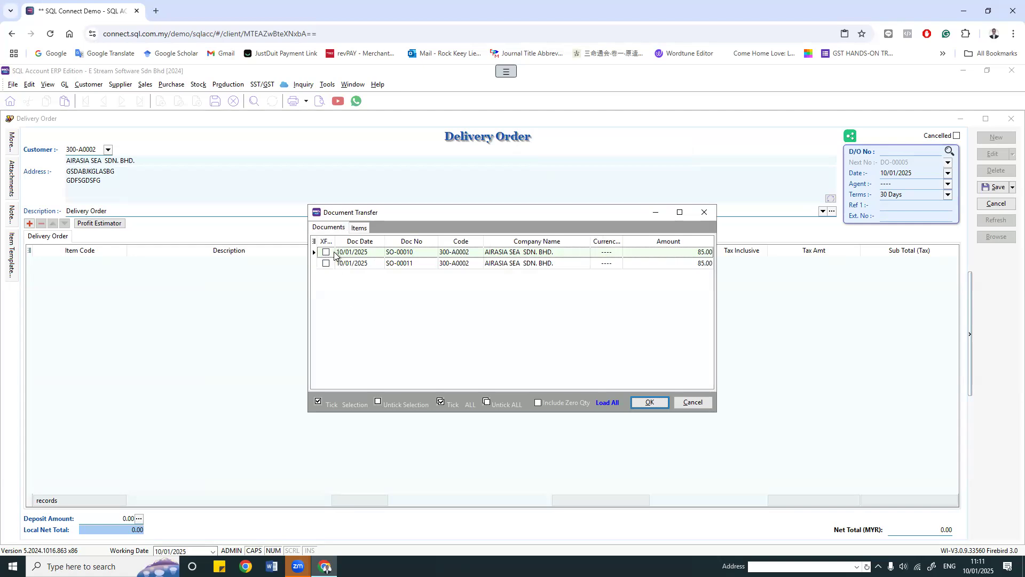
left_click(326, 264)
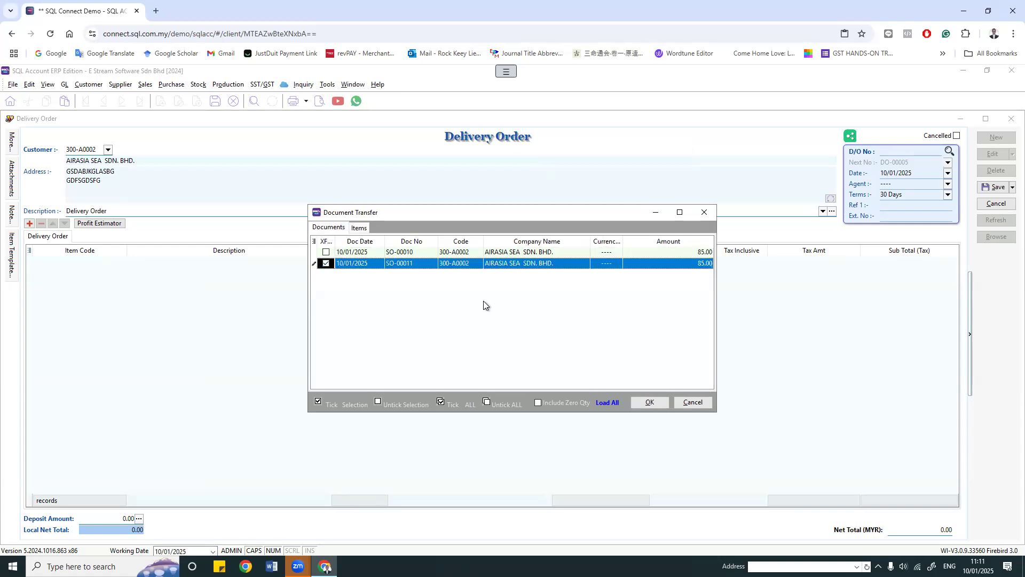
left_click(325, 255)
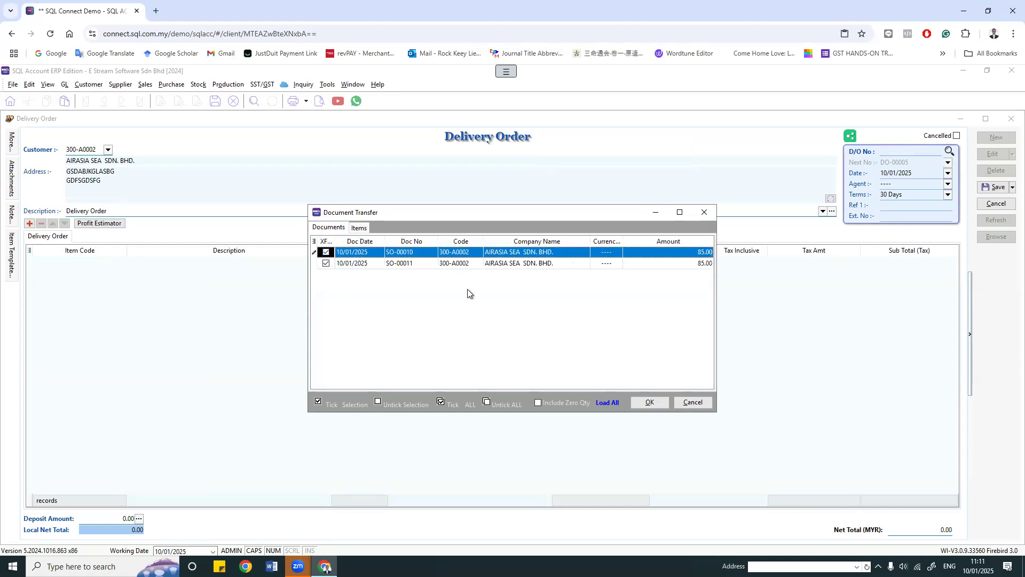
left_click(327, 254)
left_click(651, 402)
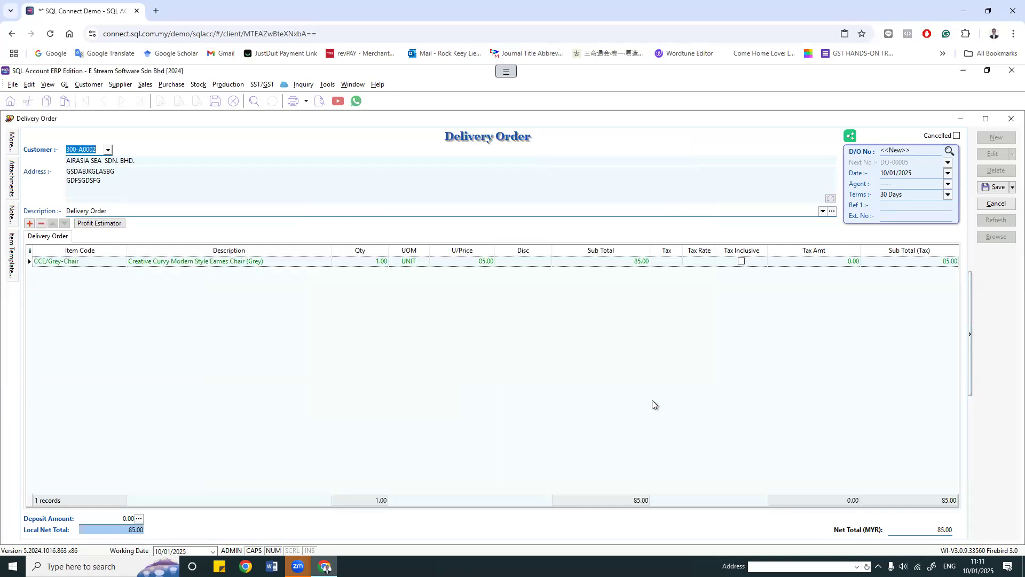
left_click(1005, 190)
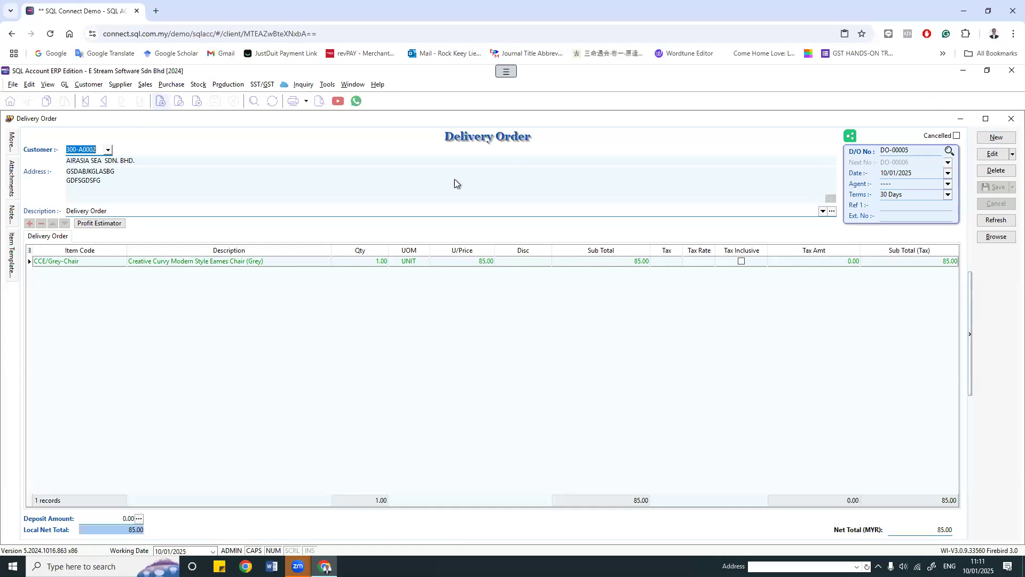
Step: Start a new sales invoice for customer AIRASIA SEA SDN. BHD
left_click(144, 84)
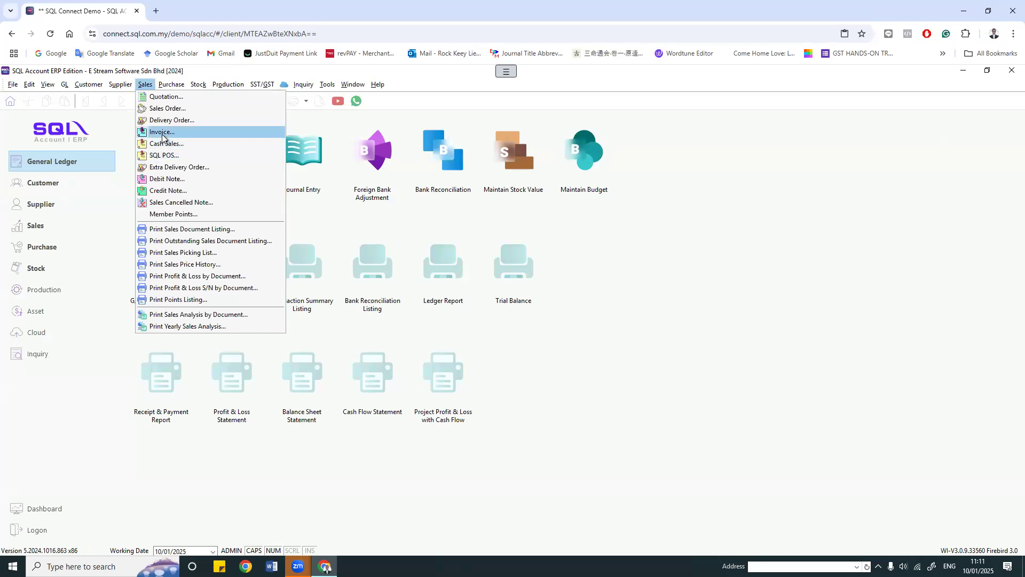
left_click(162, 133)
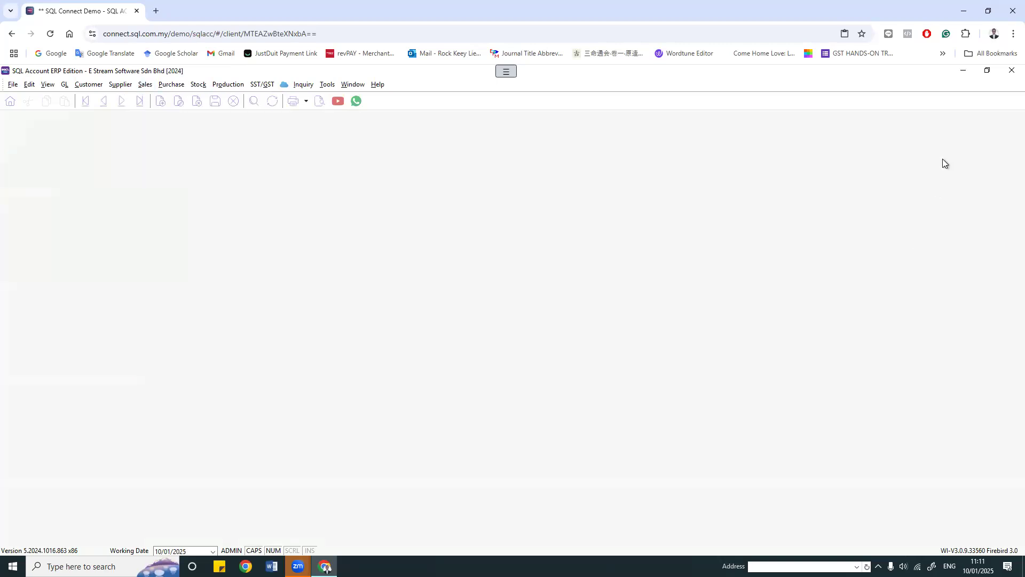
left_click(483, 137)
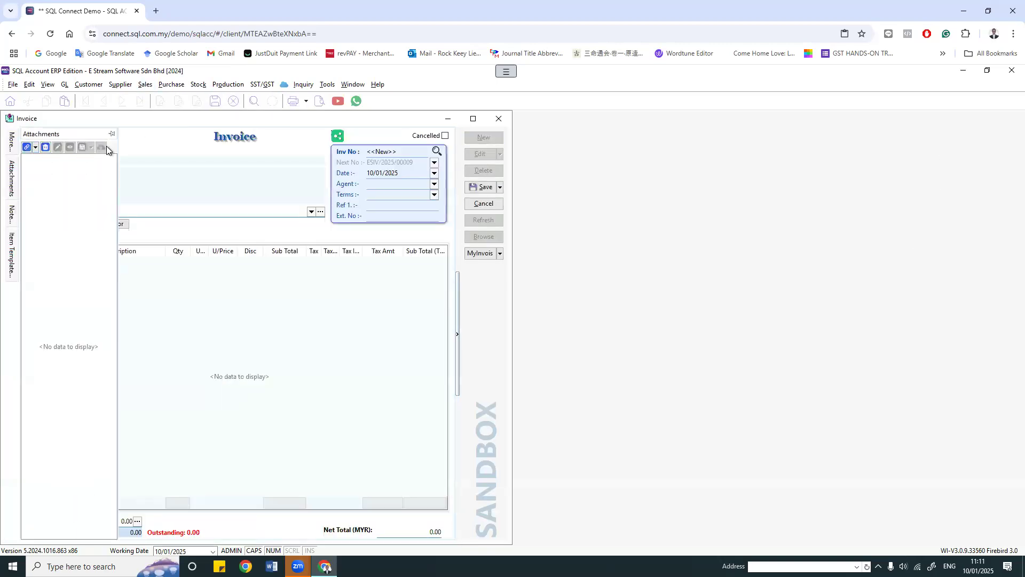
left_click(109, 150)
left_click(110, 185)
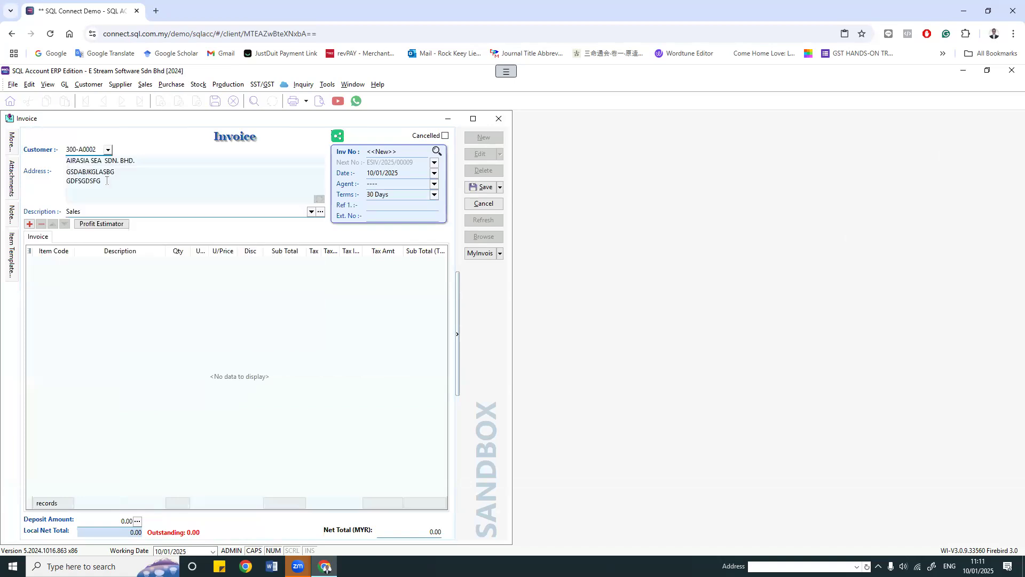
Step: Transfer delivery order DO-00005 into the invoice and close the invoice window
right_click(274, 141)
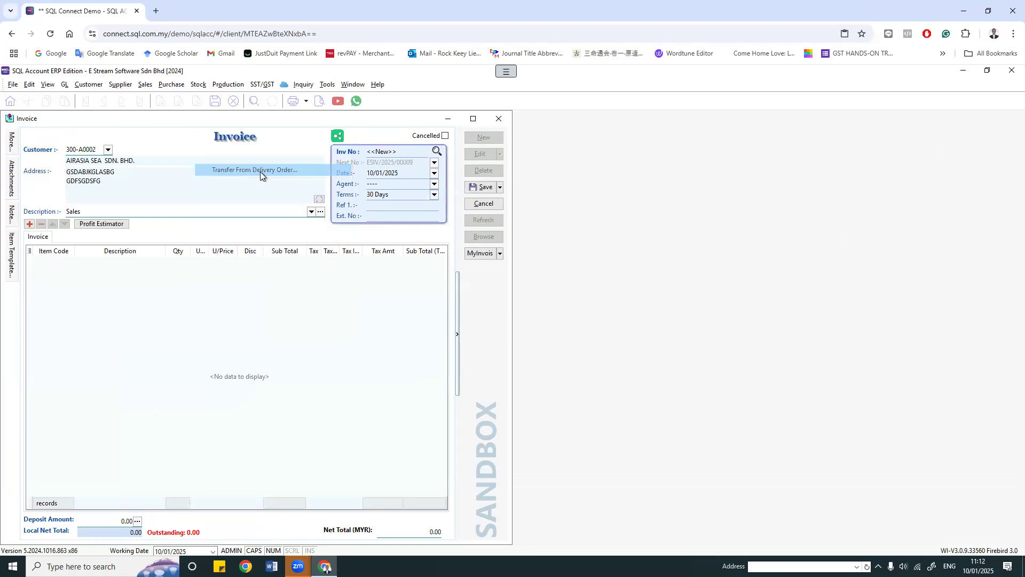
left_click(260, 170)
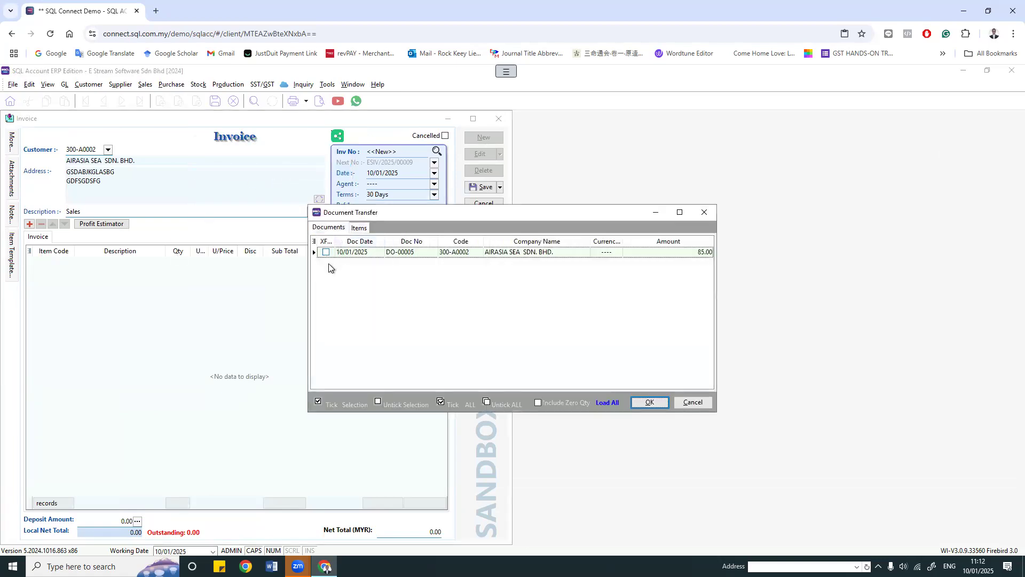
left_click(326, 252)
left_click(646, 401)
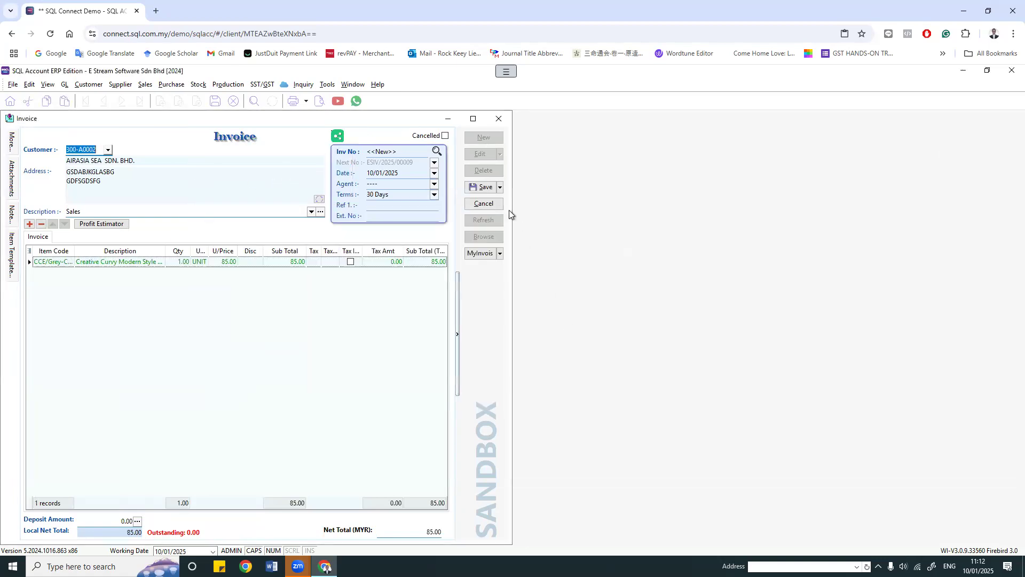
left_click(498, 119)
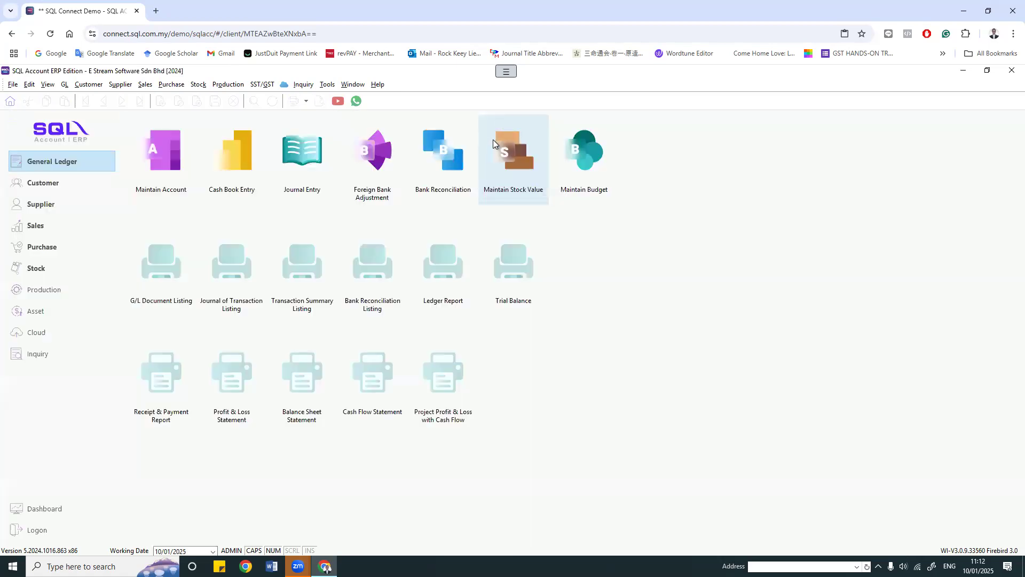
Step: Start a new quotation for customer WENDY DESIGN GROUP
left_click(145, 84)
left_click(166, 97)
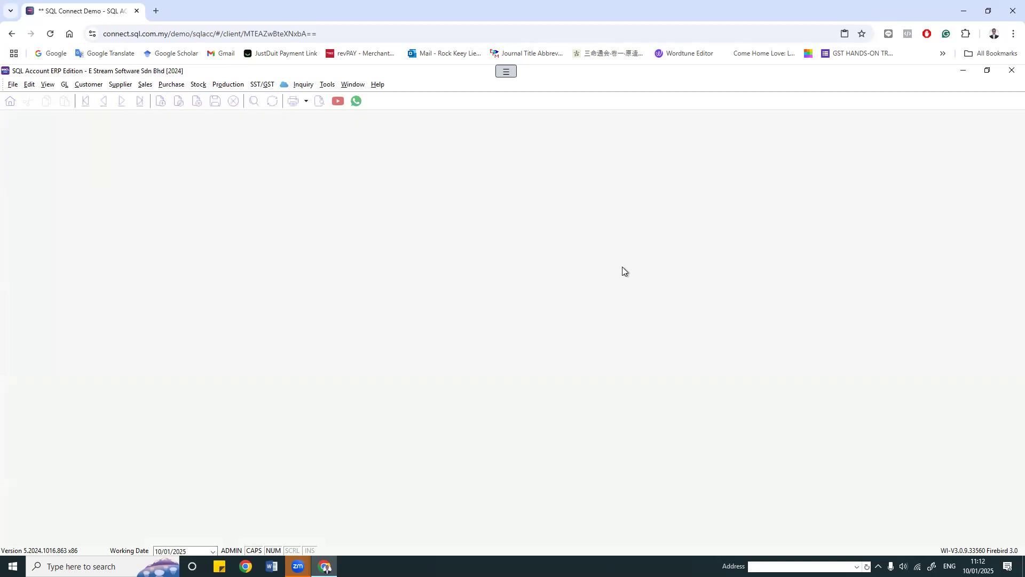
left_click(996, 137)
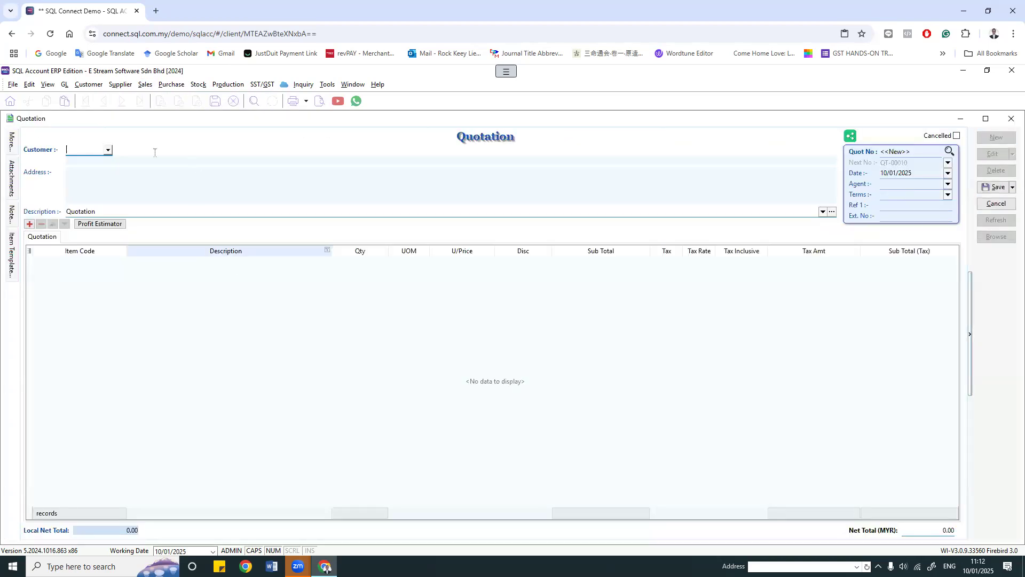
left_click(108, 150)
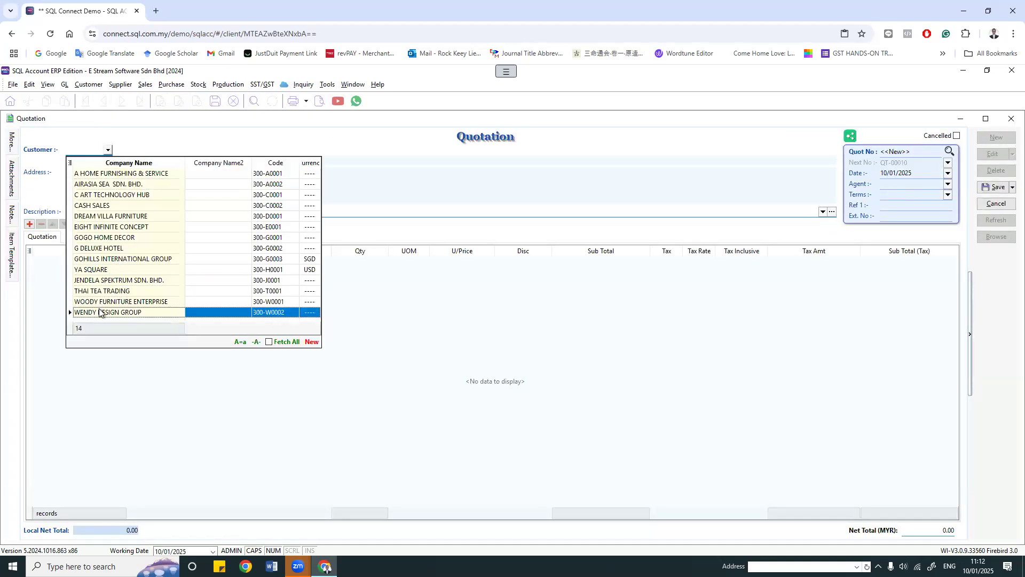
left_click(114, 315)
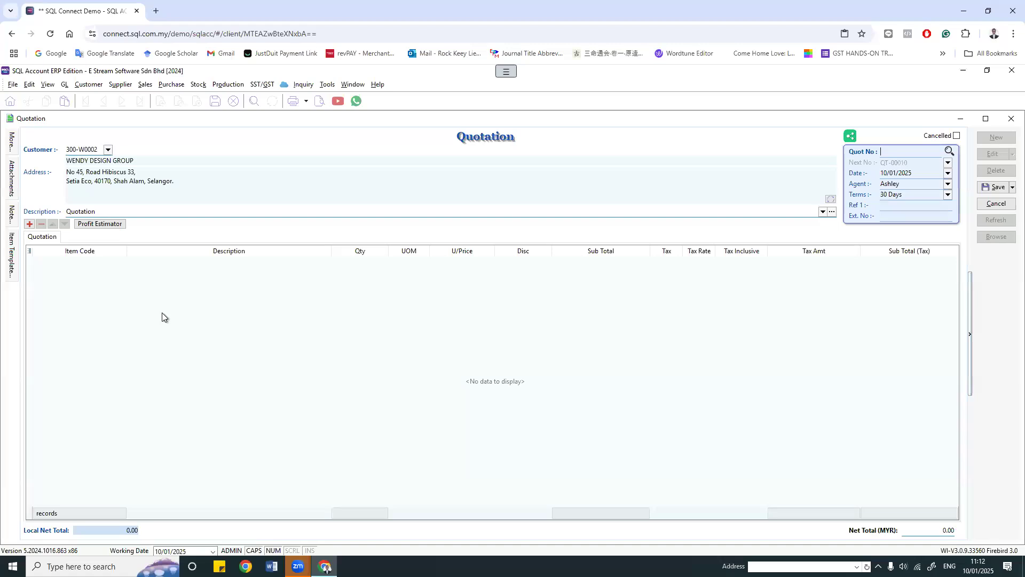
Step: Add the items BOM-02/Red, ISCT and CL/LED Ring as the first three lines of the quotation
left_click(81, 262)
left_click(121, 261)
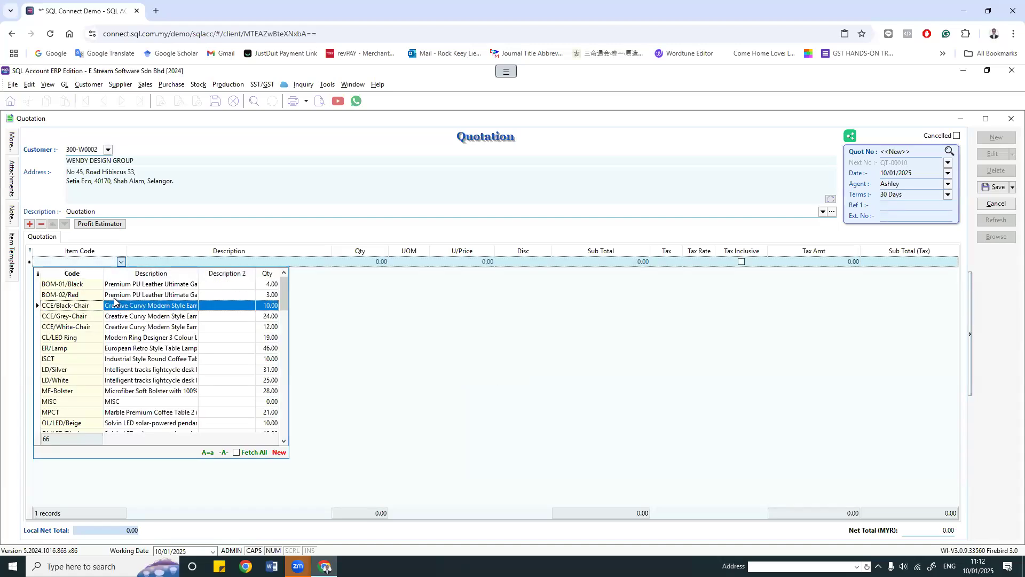
left_click(113, 295)
left_click(29, 224)
left_click(122, 273)
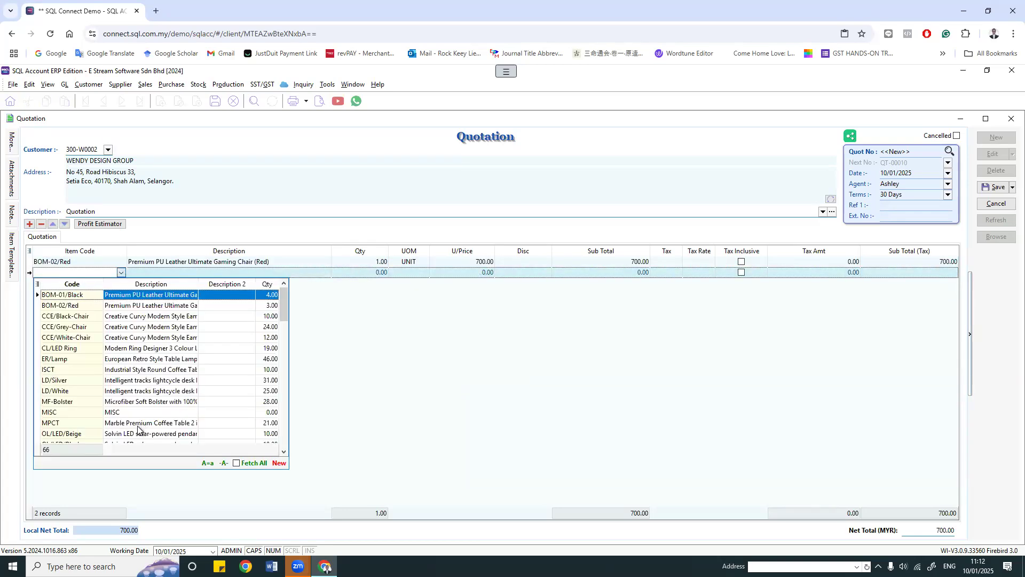
left_click(151, 372)
left_click(29, 225)
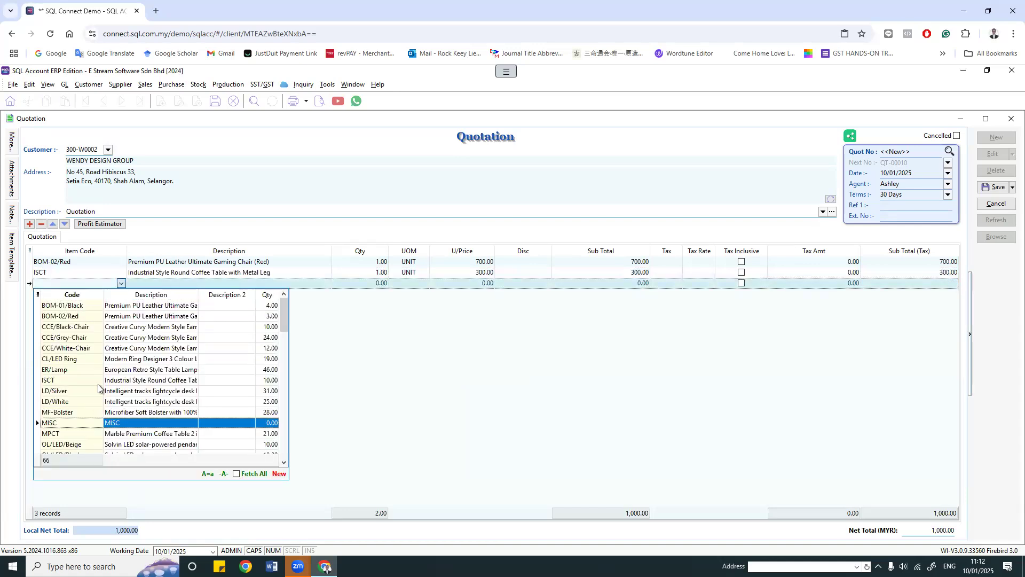
left_click(37, 357)
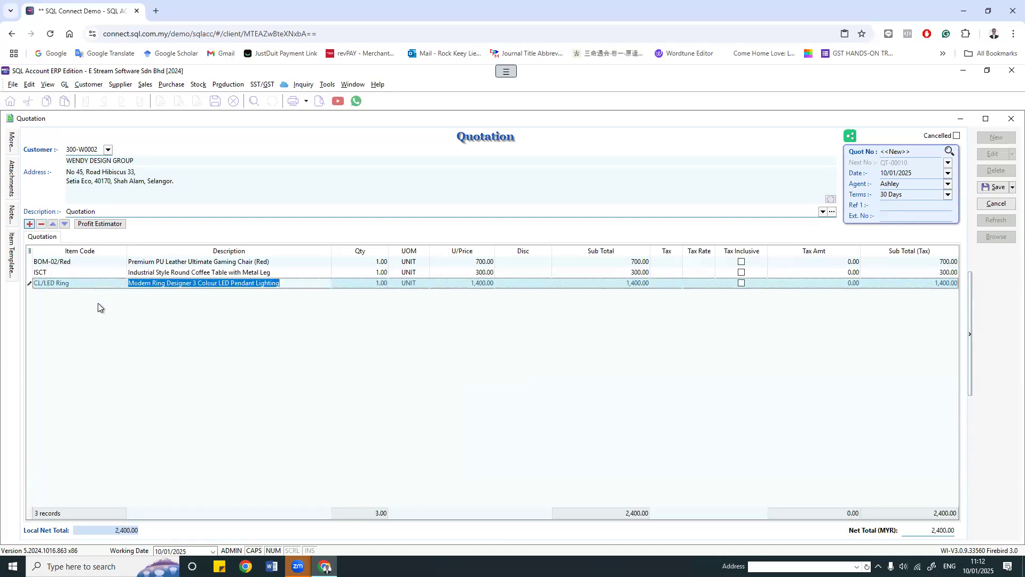
Step: Add the items MPCT and CCE/Black-Chair as two further lines of the quotation
key("Down")
left_click(111, 295)
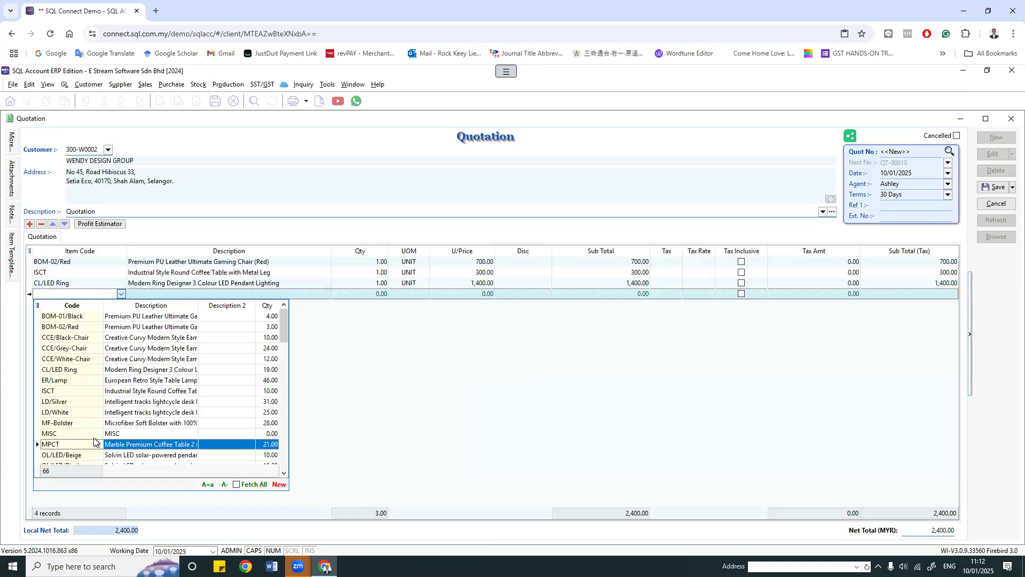
left_click(37, 443)
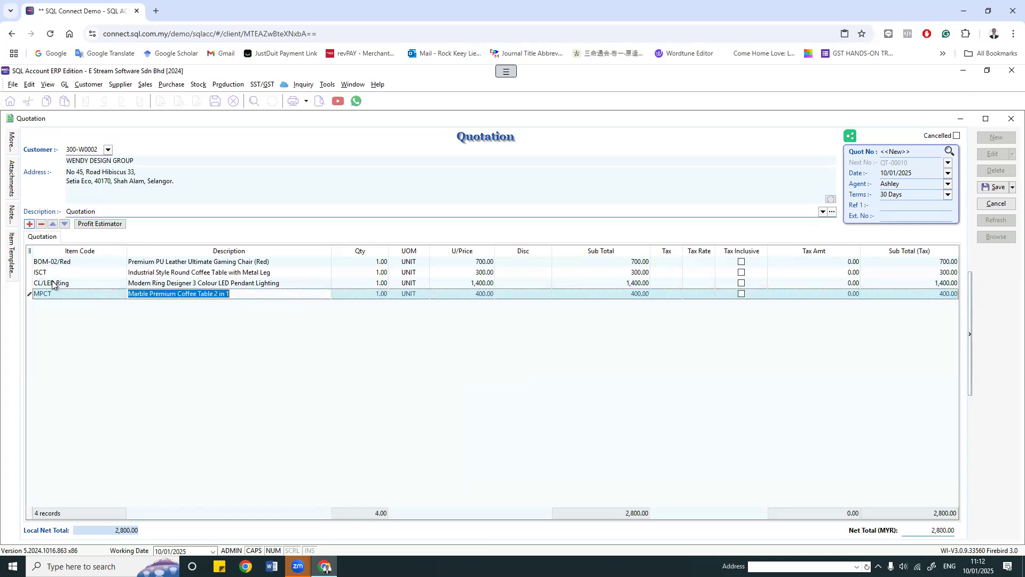
key("Down")
left_click(122, 304)
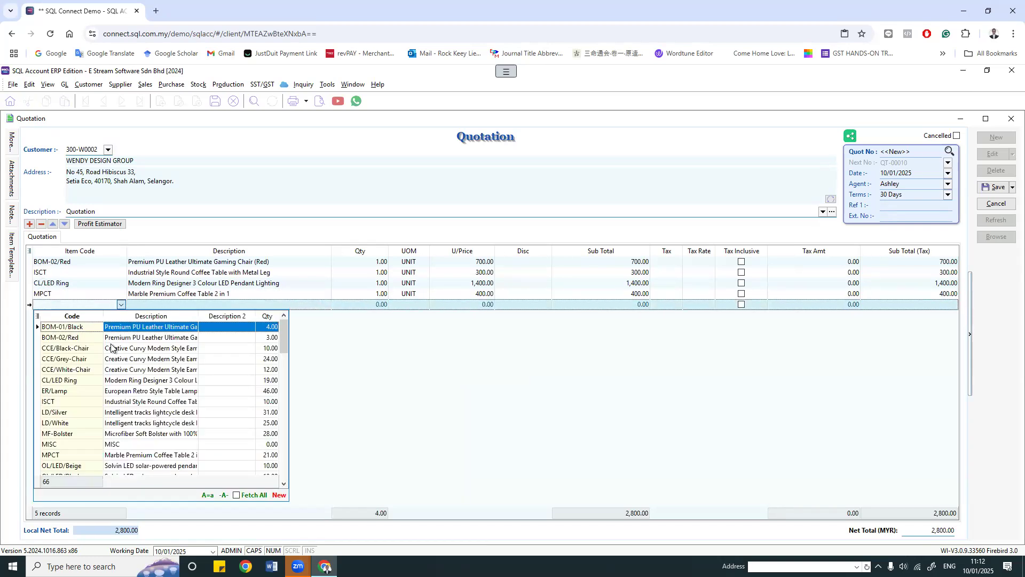
left_click(81, 349)
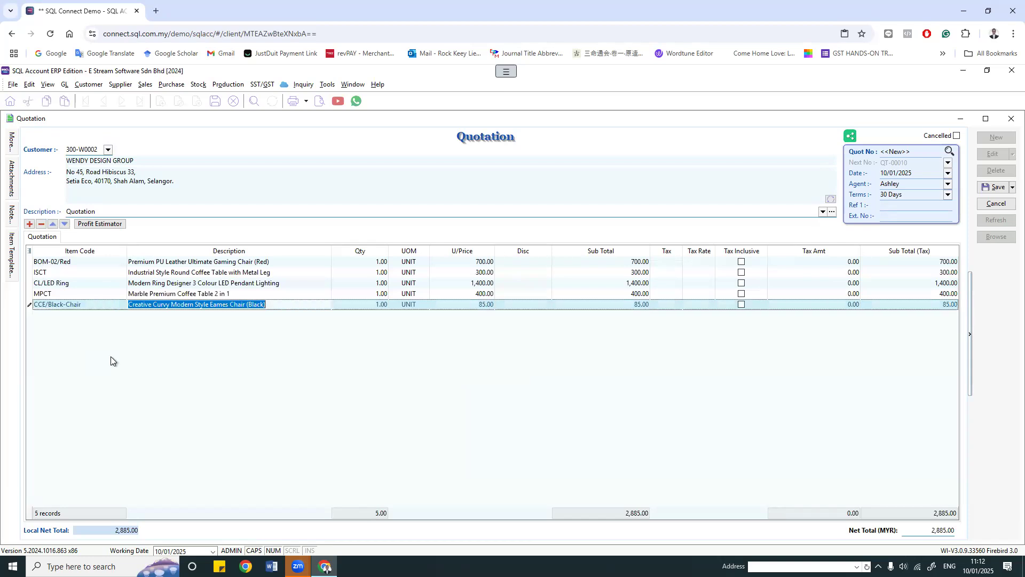
Step: Set the quotation quantities to 8 BOM-02/Red, 5 ISCT, 10 CL/LED Ring, 7 MPCT and 6 CCE/Black-Chair, and save and close the quotation
left_click(375, 261)
type("8")
left_click(367, 274)
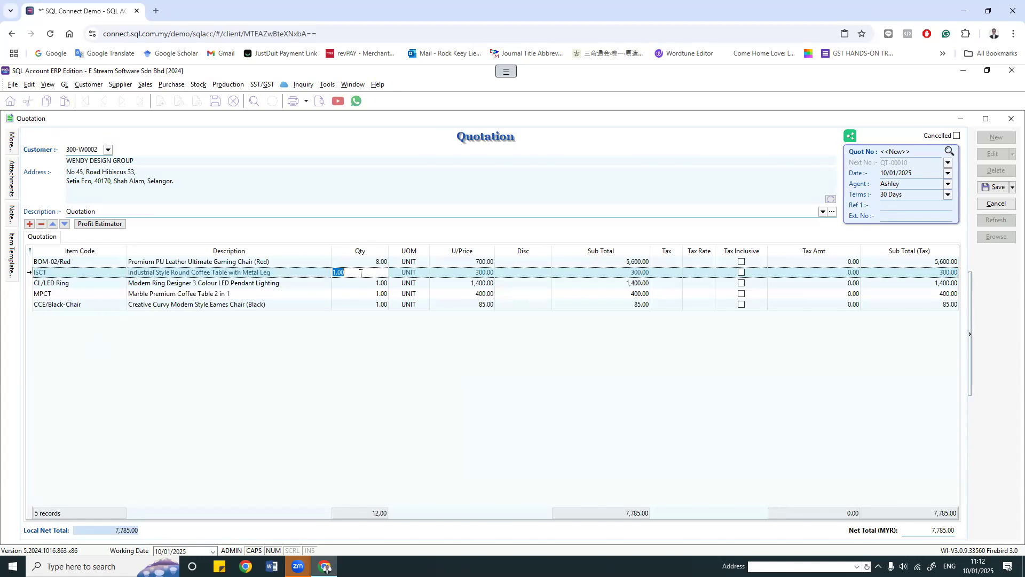
type("5")
left_click(364, 283)
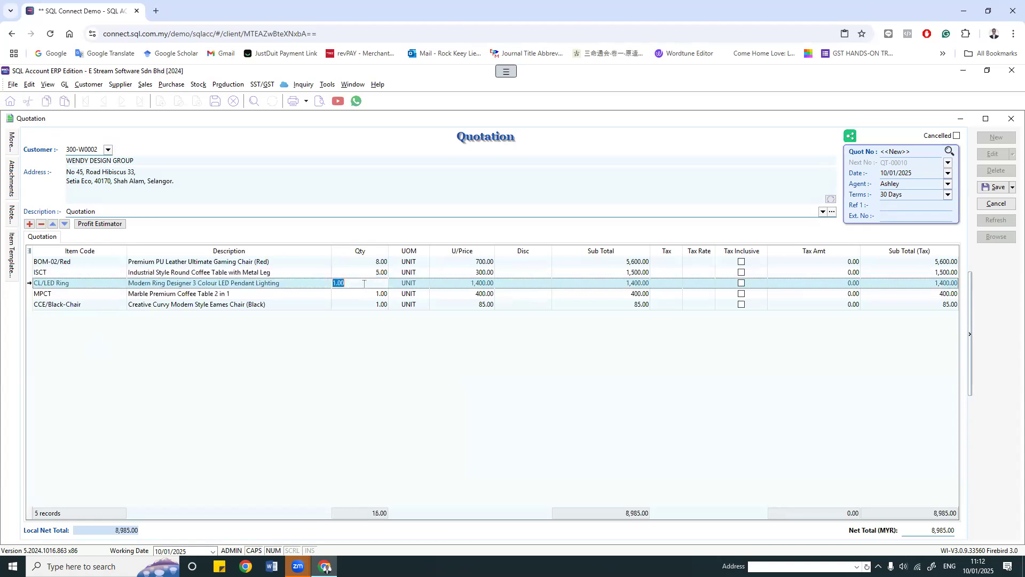
type("10")
left_click(362, 295)
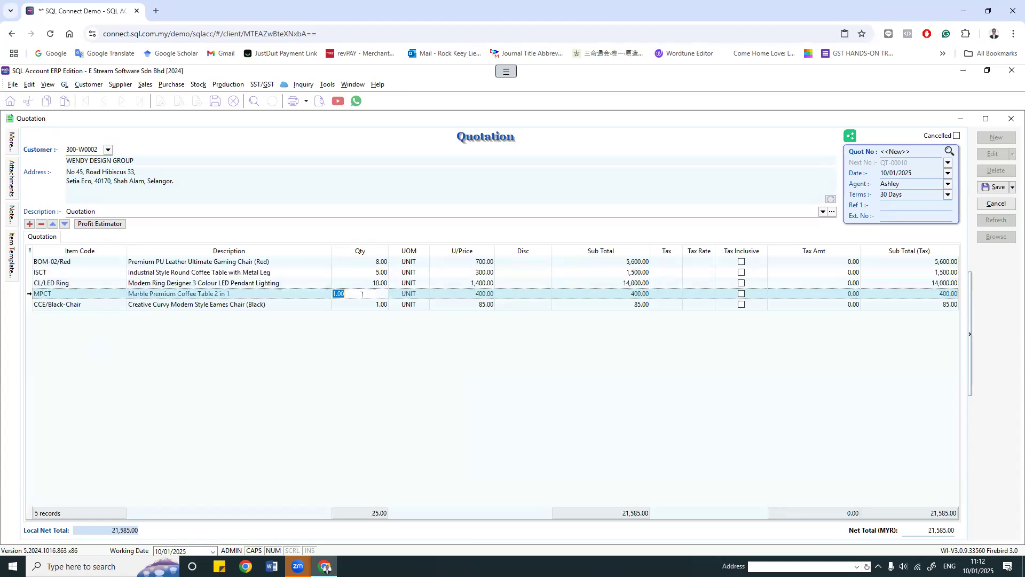
type("7")
left_click(358, 303)
type("6")
left_click(997, 187)
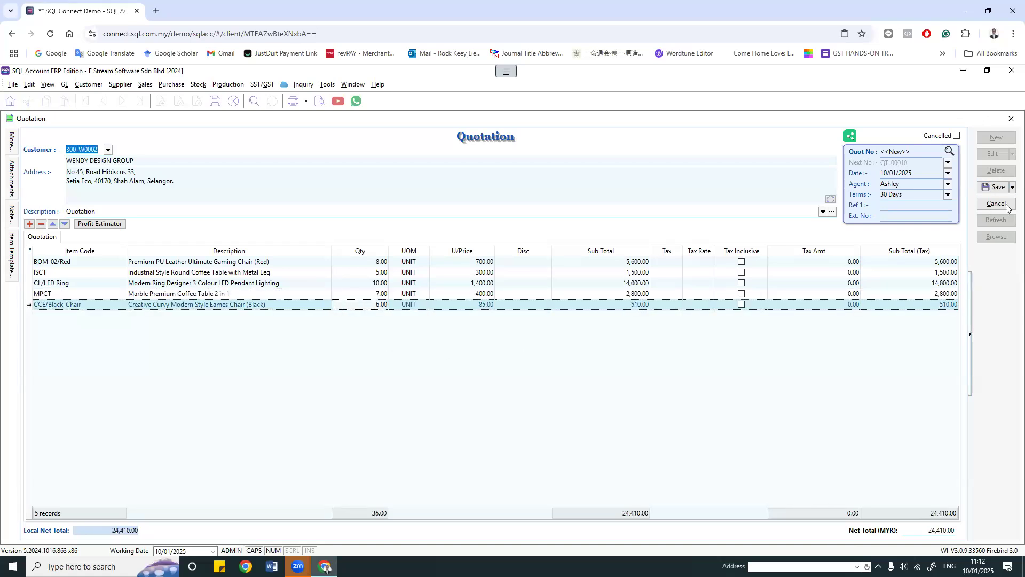
left_click(1010, 120)
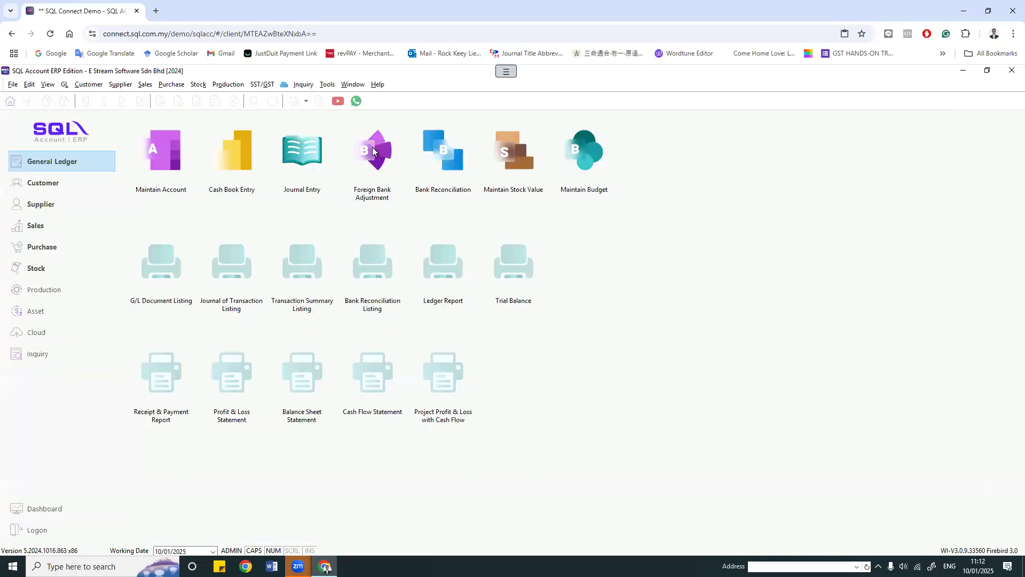
Step: Start a new delivery order for customer WENDY DESIGN GROUP
left_click(145, 85)
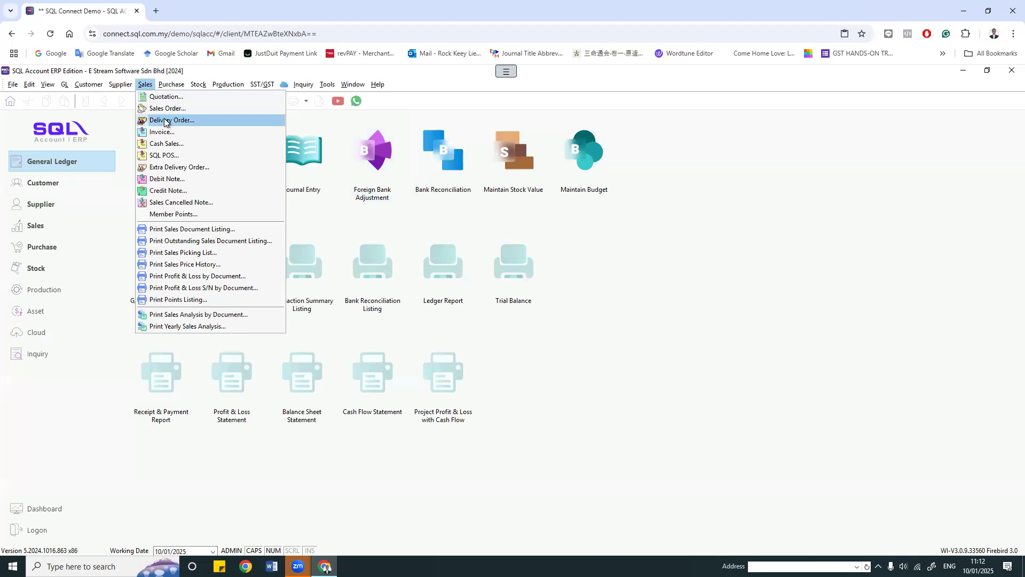
left_click(165, 121)
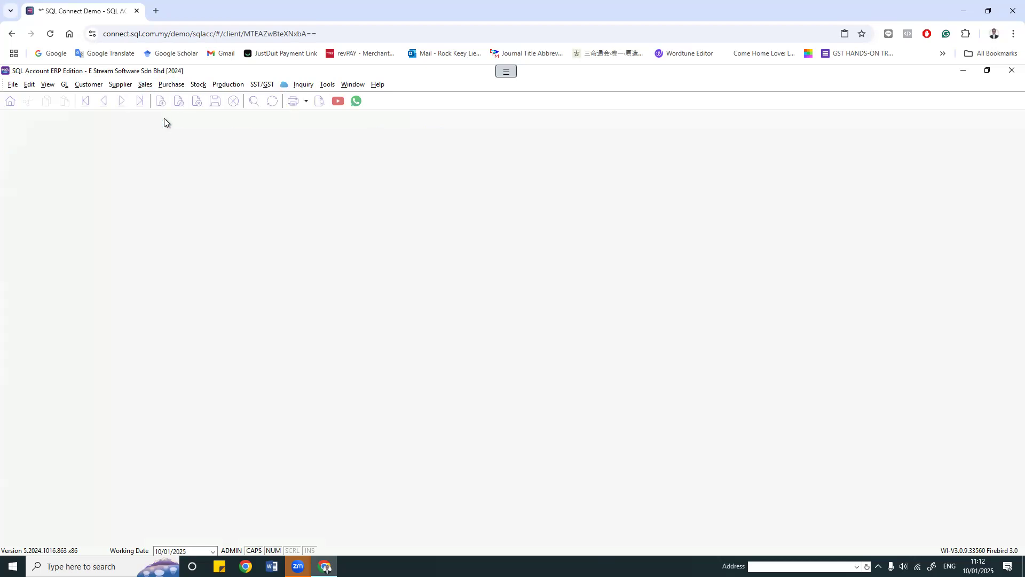
left_click(994, 138)
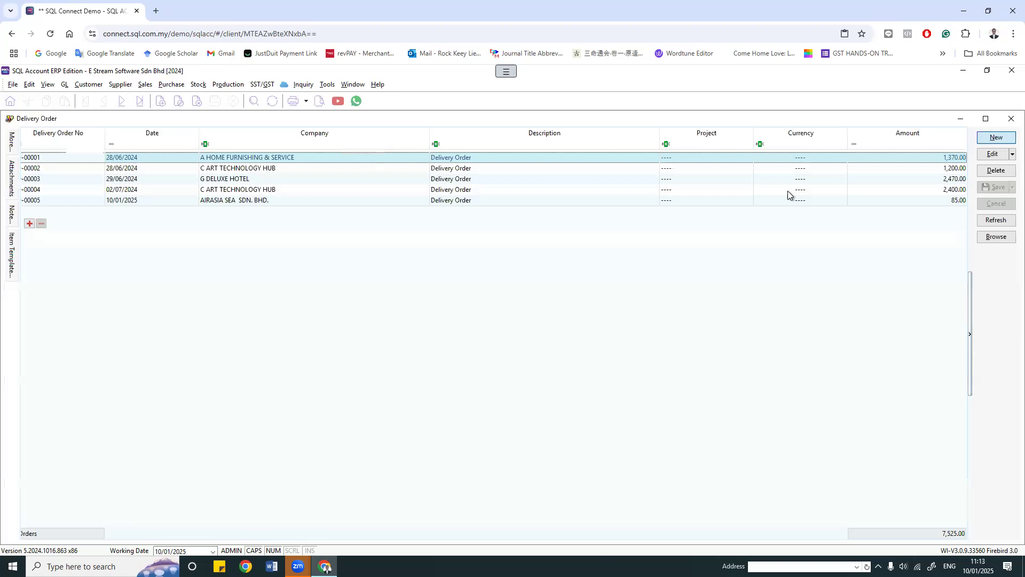
left_click(108, 150)
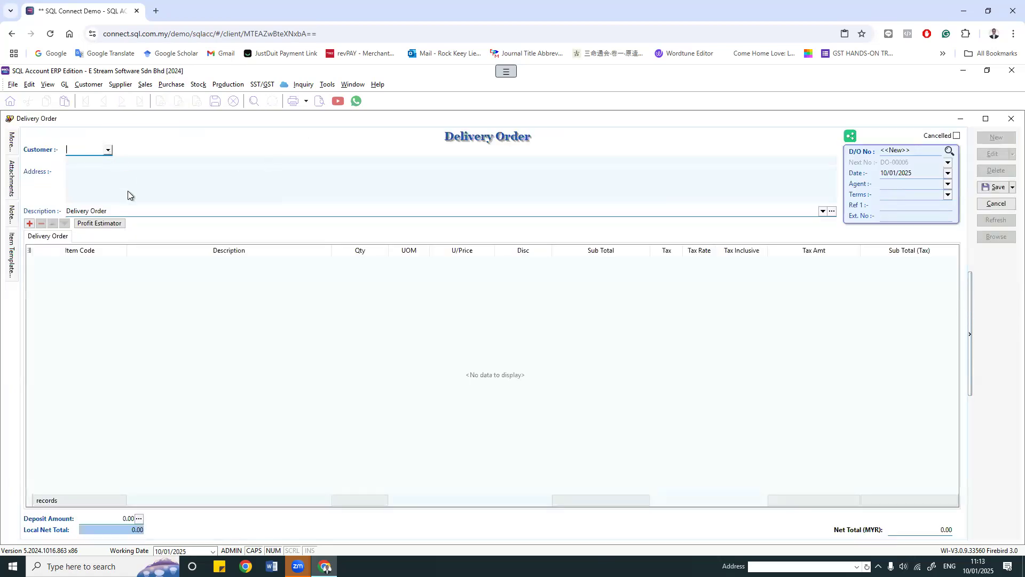
left_click(114, 314)
Step: Transfer 5 BOM-02/Red, 5 ISCT, 8 CL/LED Ring, 4 MPCT and 1 CCE/Black-Chair from the quotation into the delivery order and save it
right_click(548, 135)
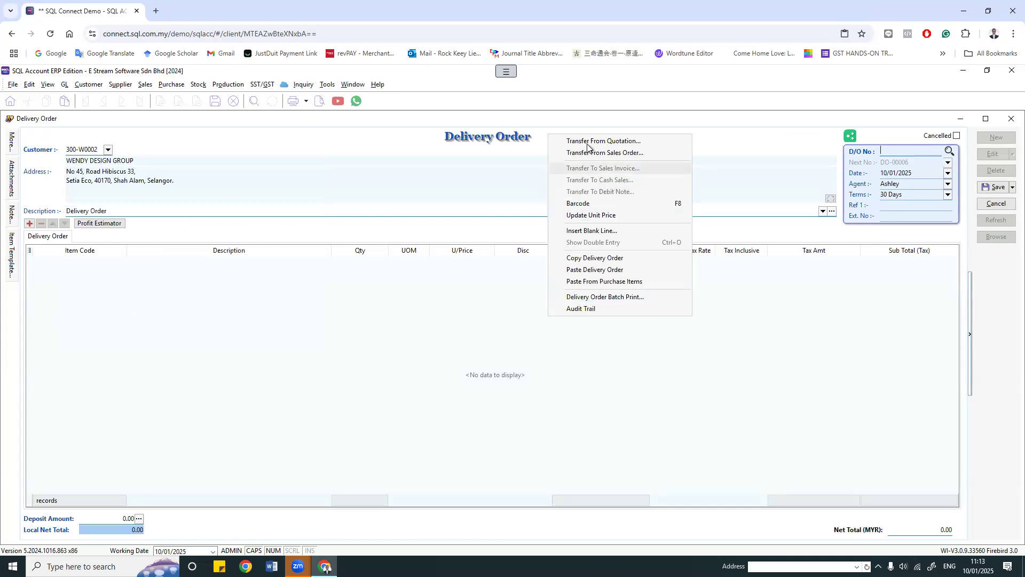
left_click(588, 142)
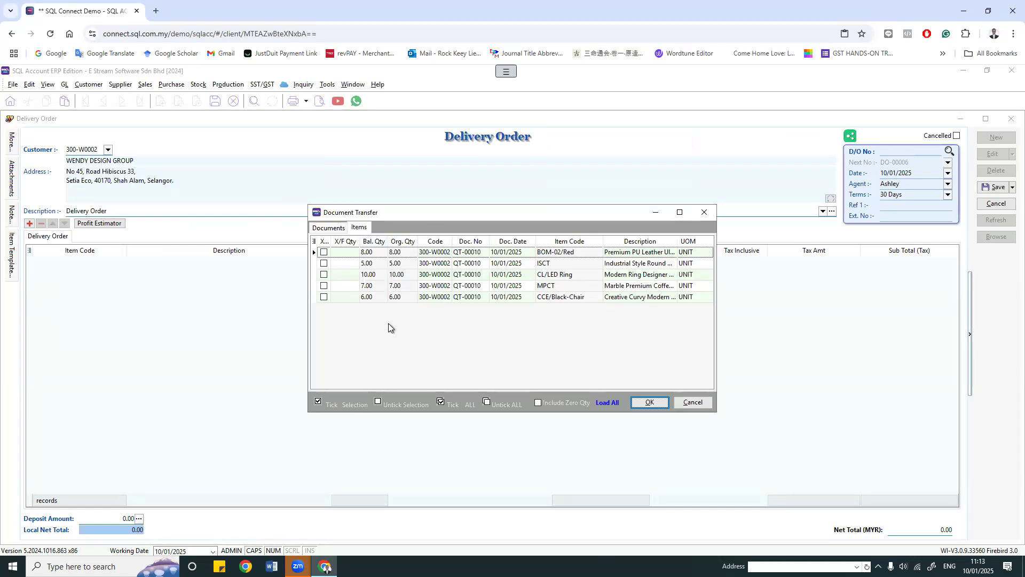
left_click(346, 253)
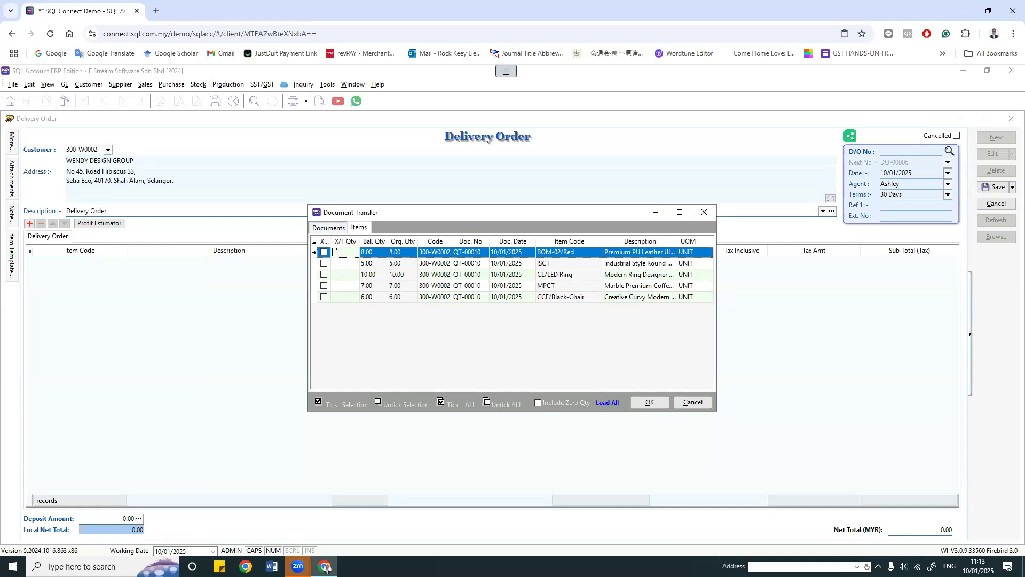
type("5")
left_click(343, 263)
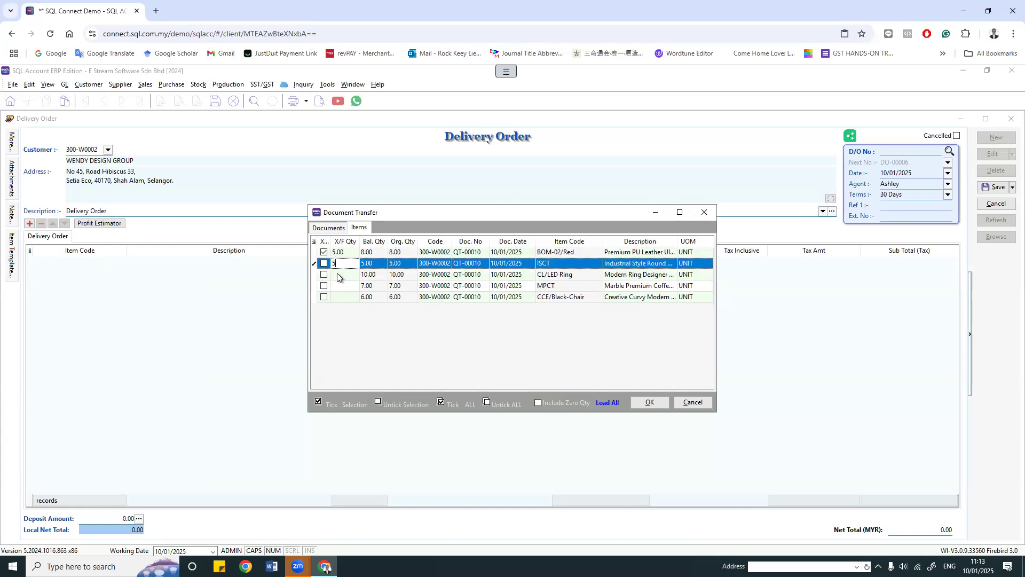
left_click(325, 264)
left_click(345, 274)
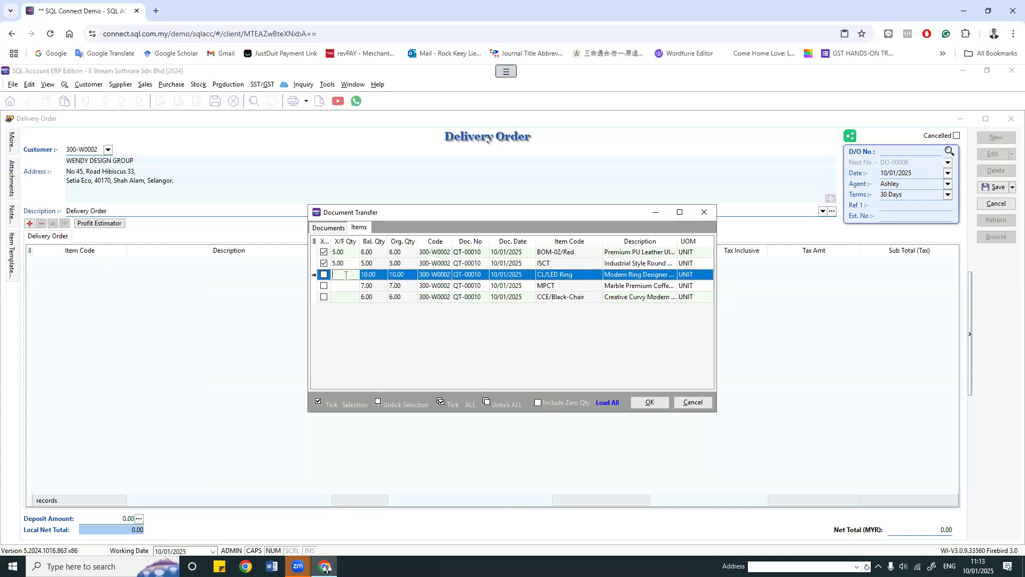
left_click(338, 284)
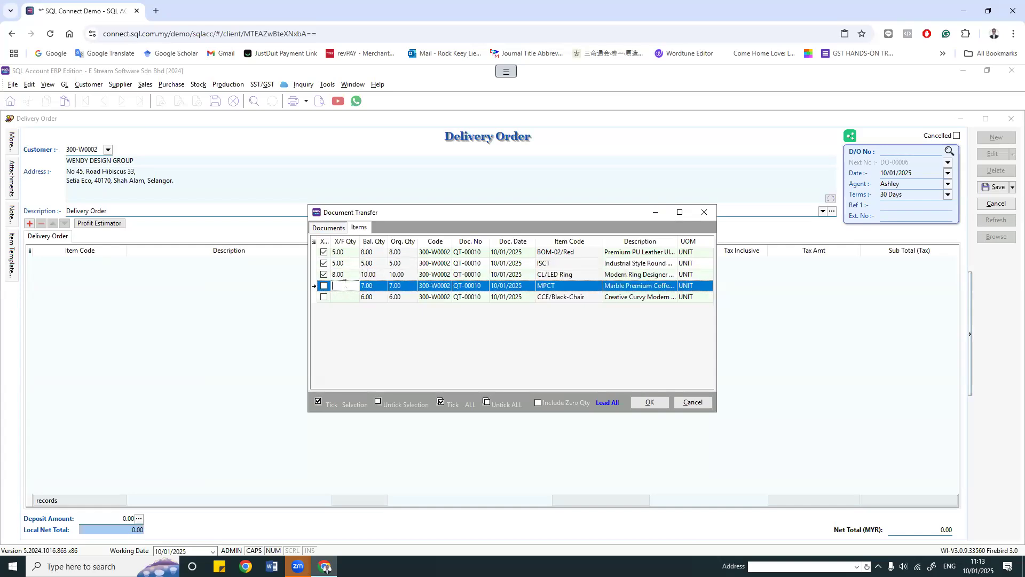
type("4")
left_click(341, 300)
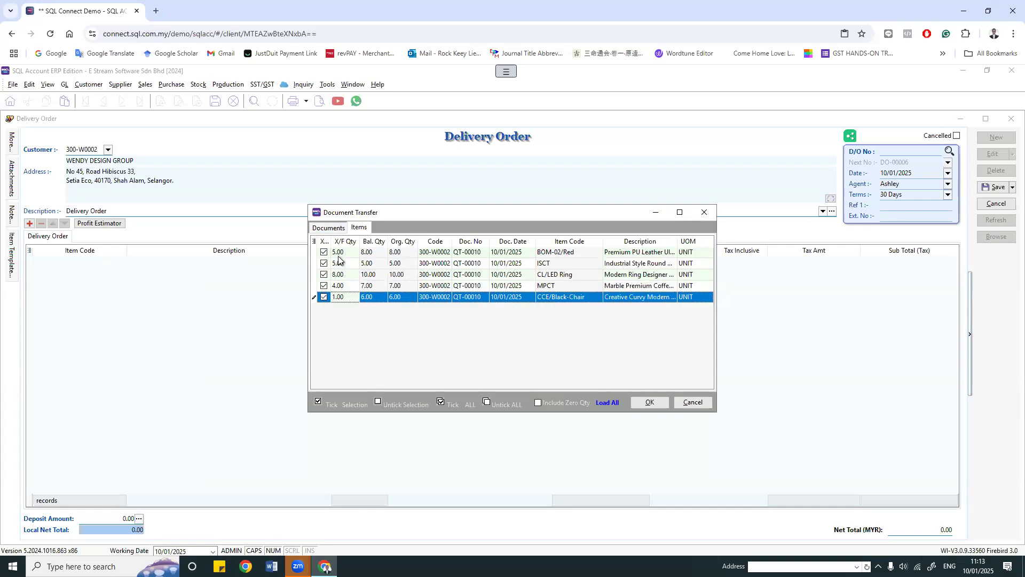
left_click(646, 400)
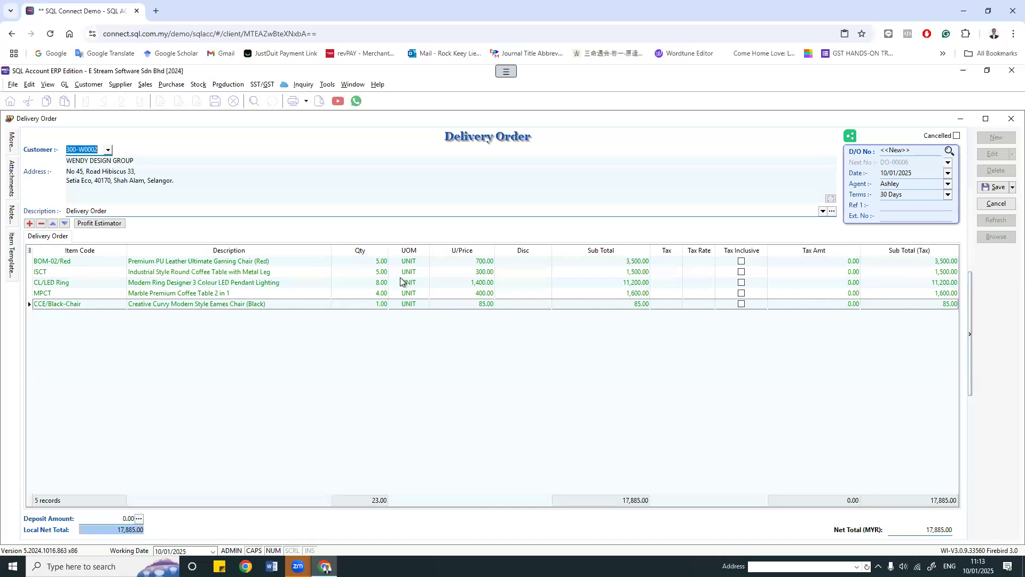
left_click(996, 188)
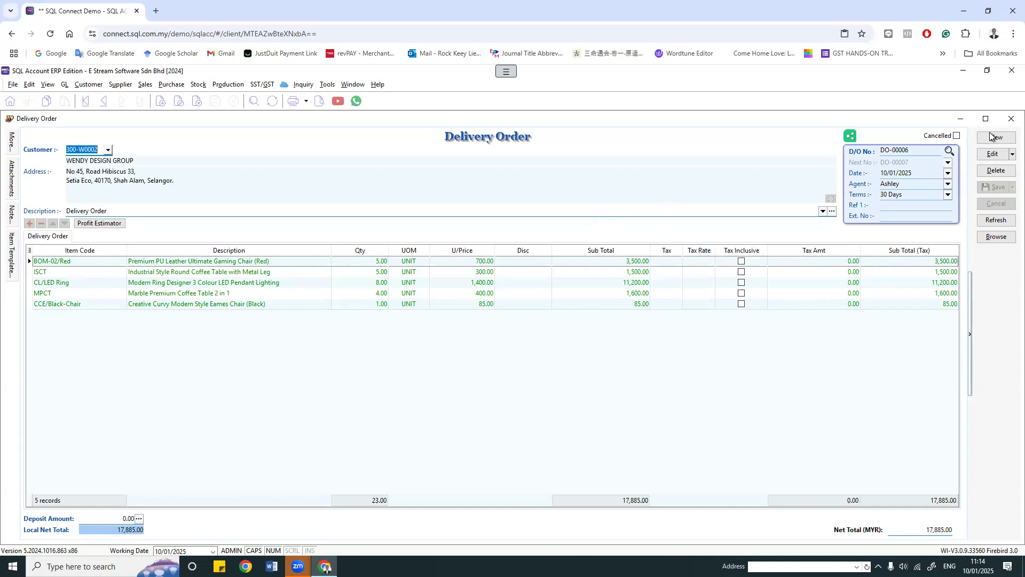
Step: Start another delivery order for the same customer, WENDY DESIGN GROUP
left_click(1005, 139)
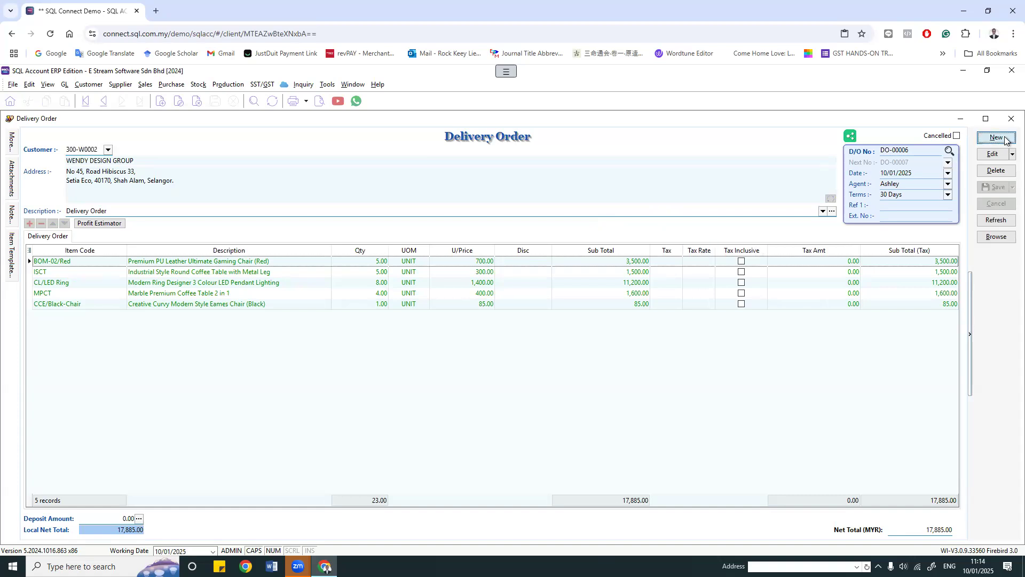
left_click(108, 150)
left_click(118, 313)
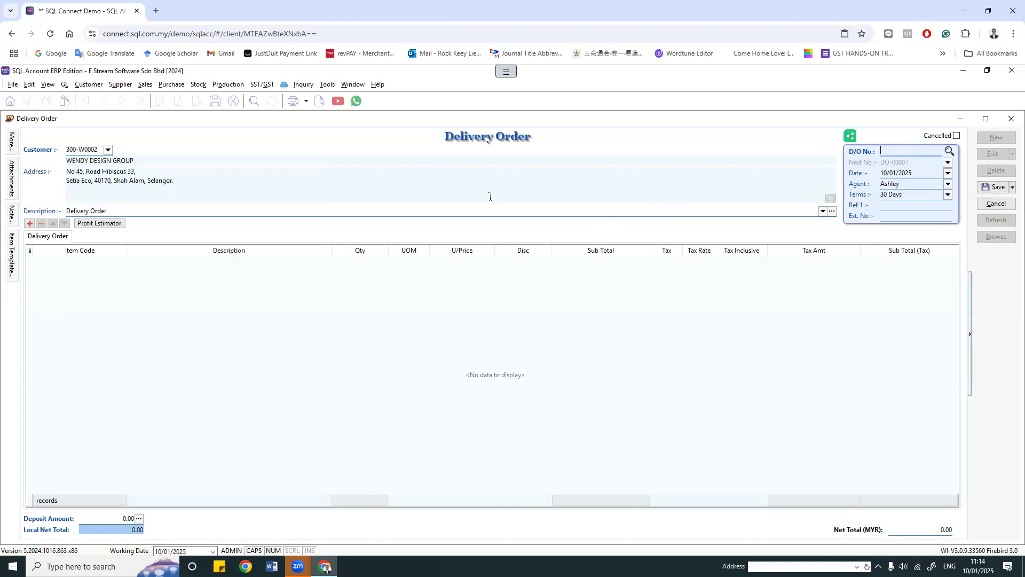
Step: Transfer 2 BOM-02/Red, 2 CL/LED Ring, 1 MPCT and 1 CCE/Black-Chair from the quotation's remaining balance and save the second delivery order
right_click(543, 143)
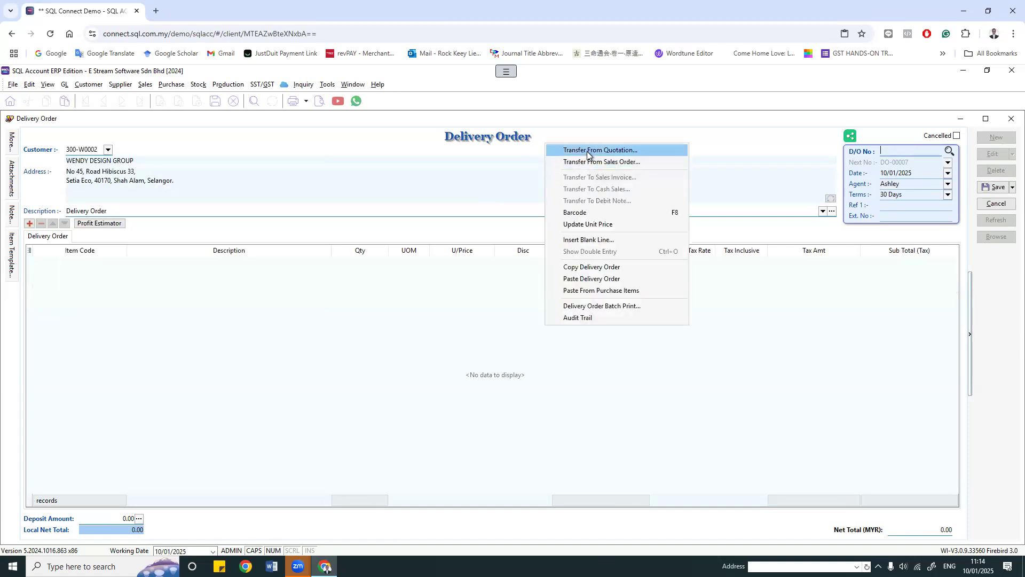
left_click(565, 151)
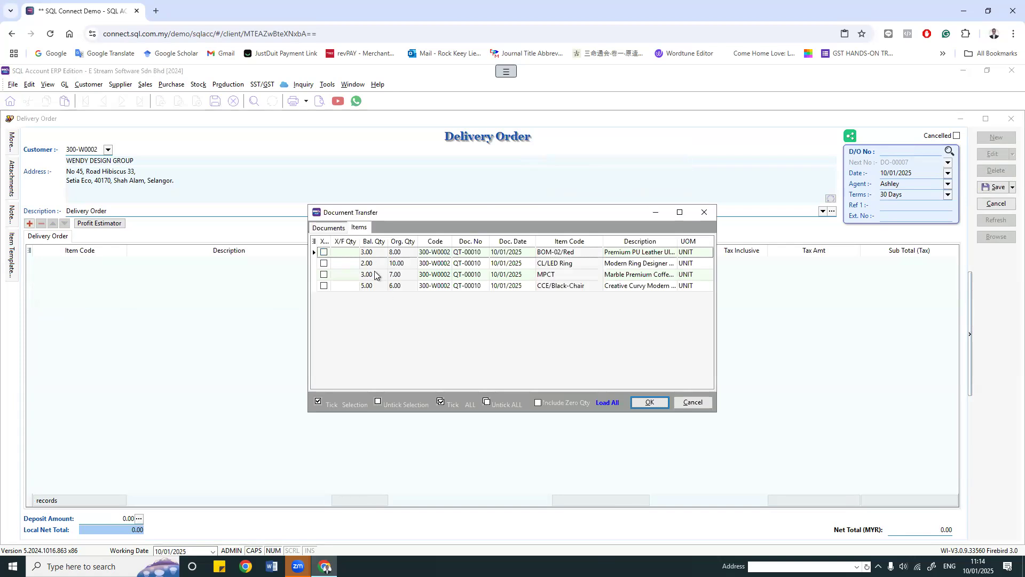
left_click(350, 252)
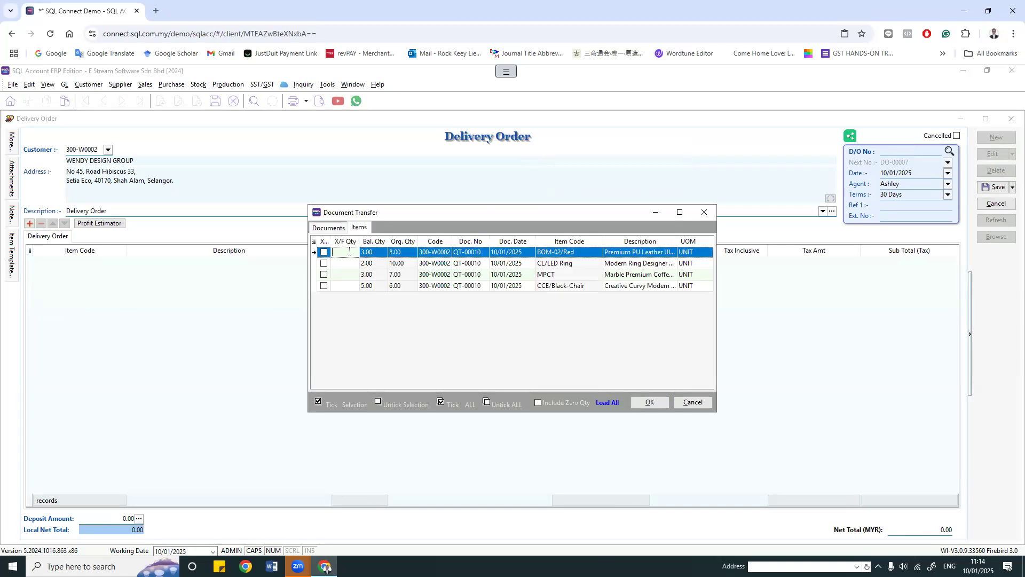
type("2")
key("Down")
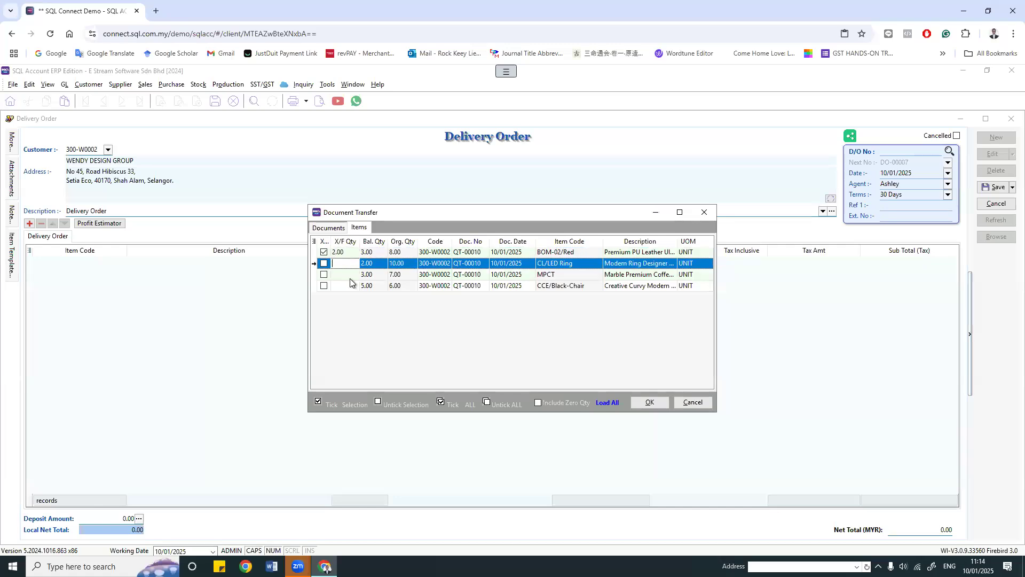
left_click(324, 263)
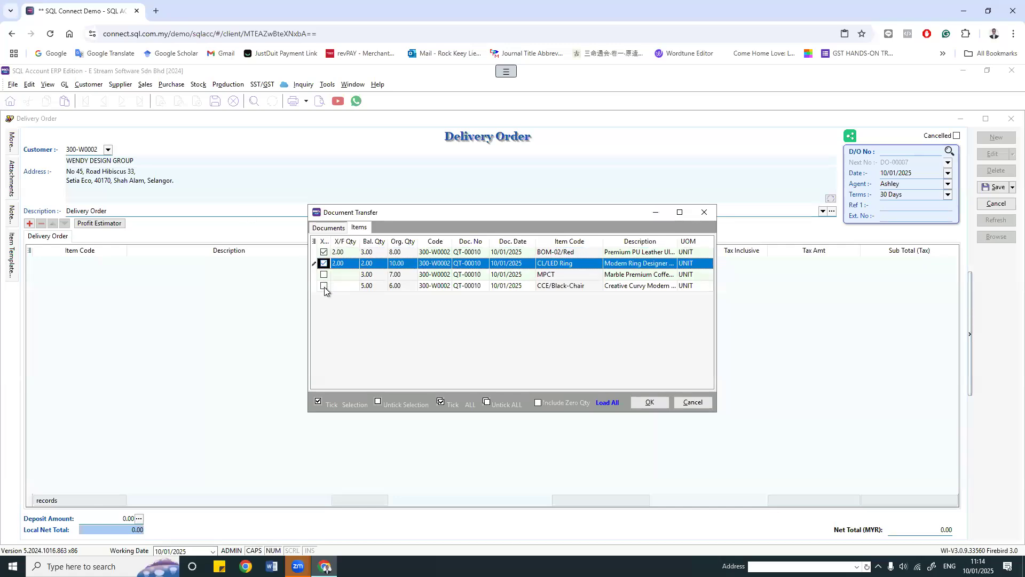
left_click(341, 278)
type("1")
left_click(340, 286)
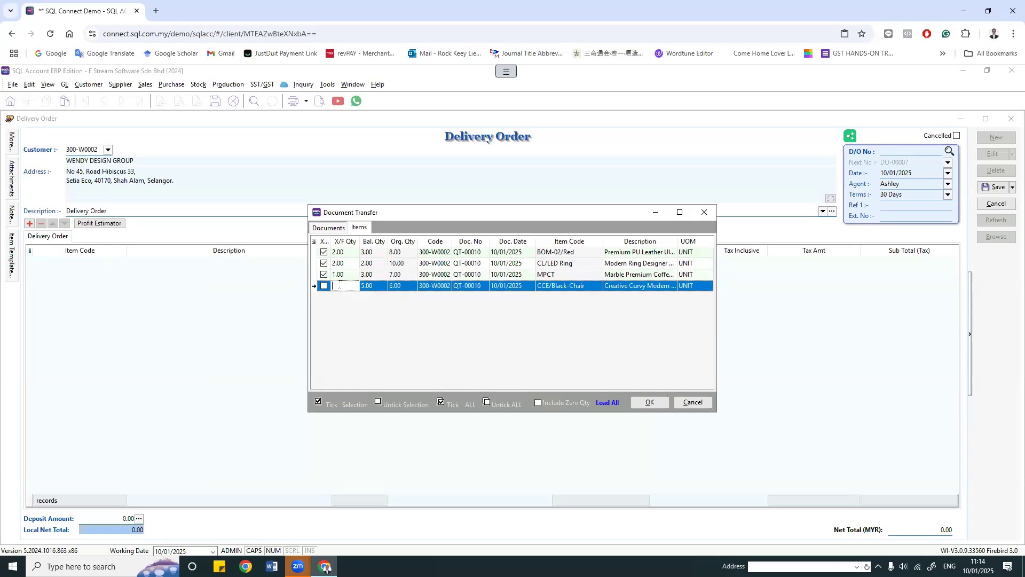
type("1")
left_click(645, 402)
left_click(994, 188)
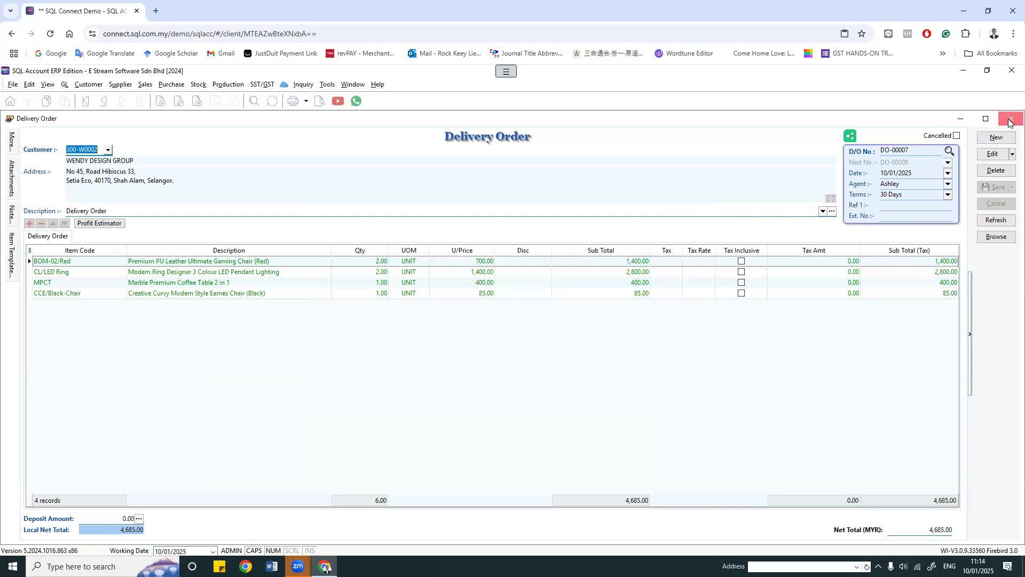
Step: Open delivery order DO-00006 for WENDY DESIGN GROUP and view the item flow of BOM-02/Red
left_click(1009, 121)
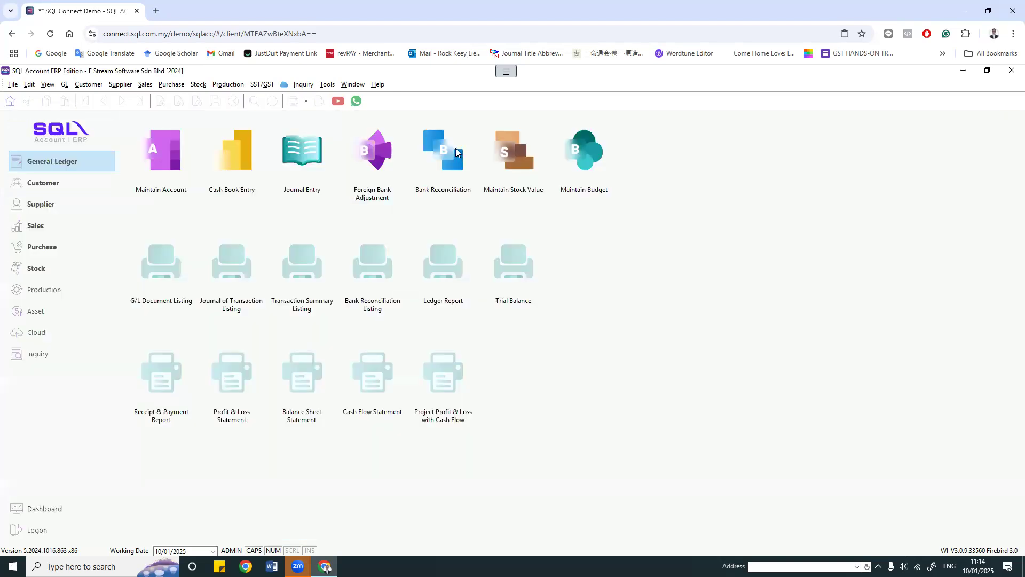
left_click(144, 86)
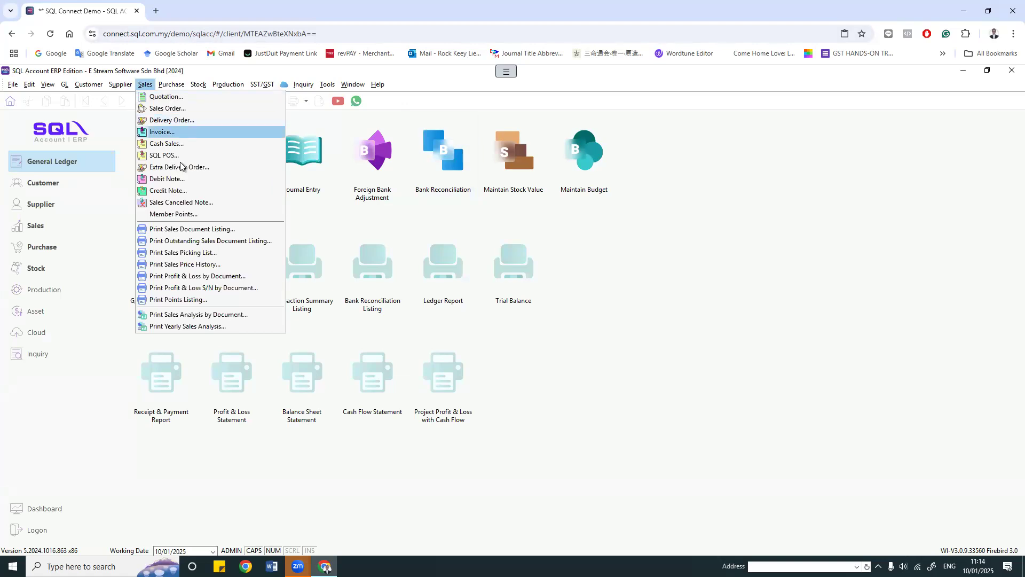
left_click(183, 120)
left_click(262, 211)
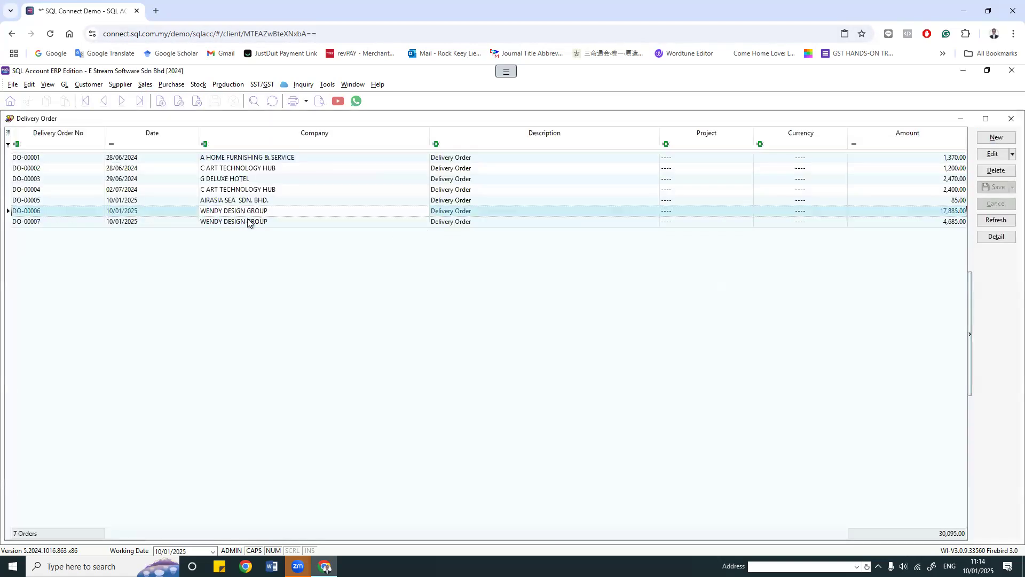
double_click(263, 212)
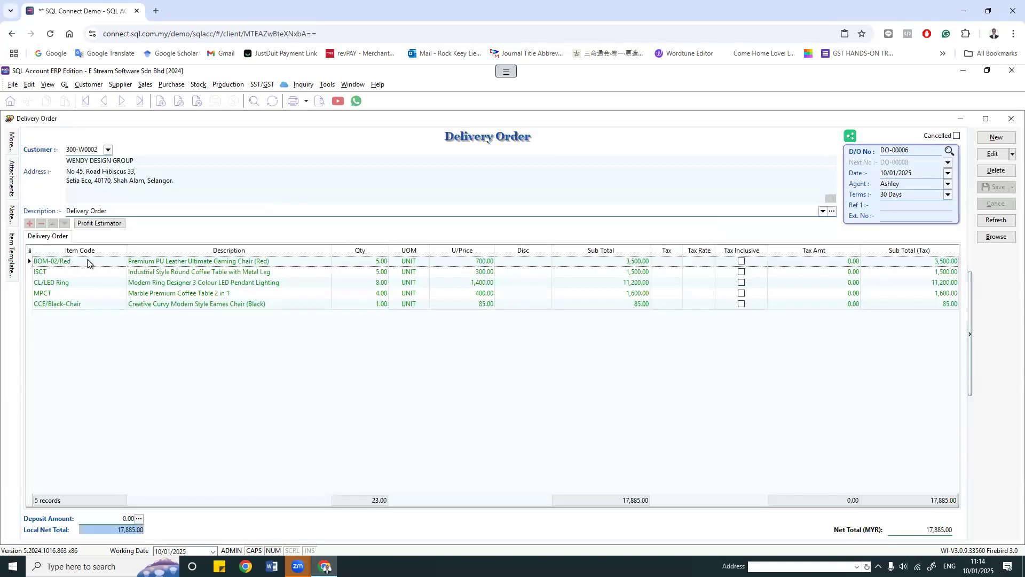
right_click(68, 260)
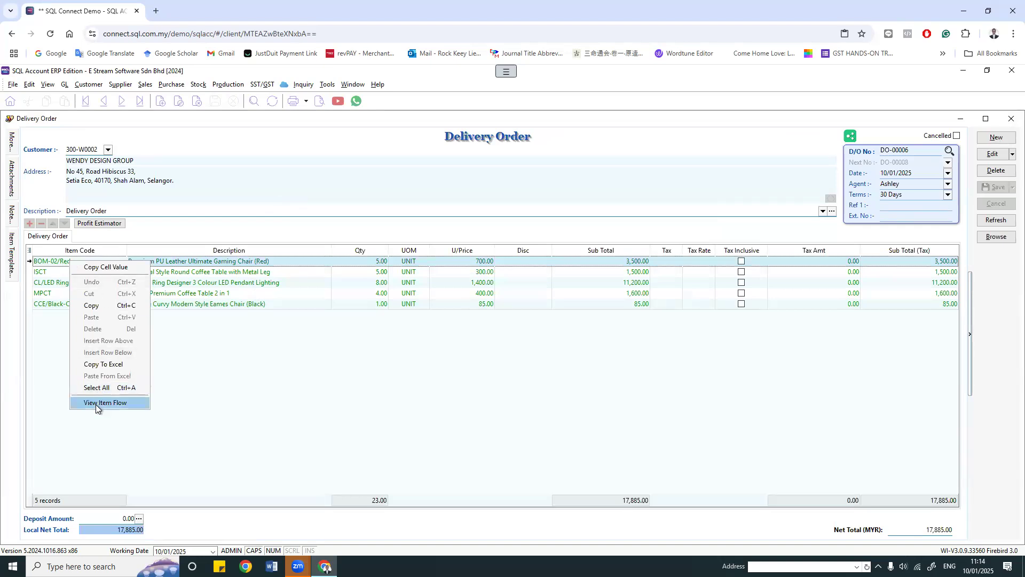
left_click(96, 404)
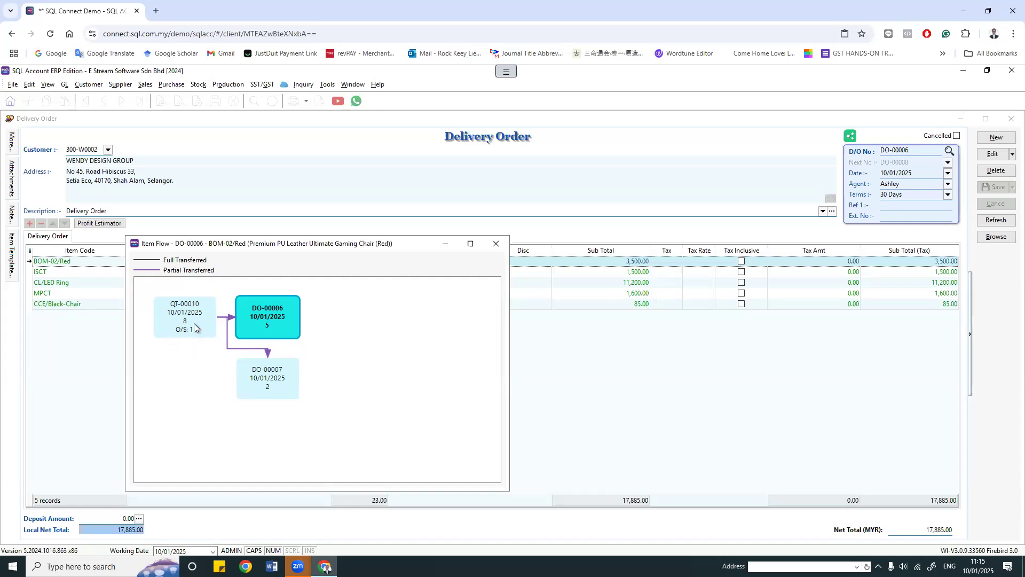
left_click(496, 244)
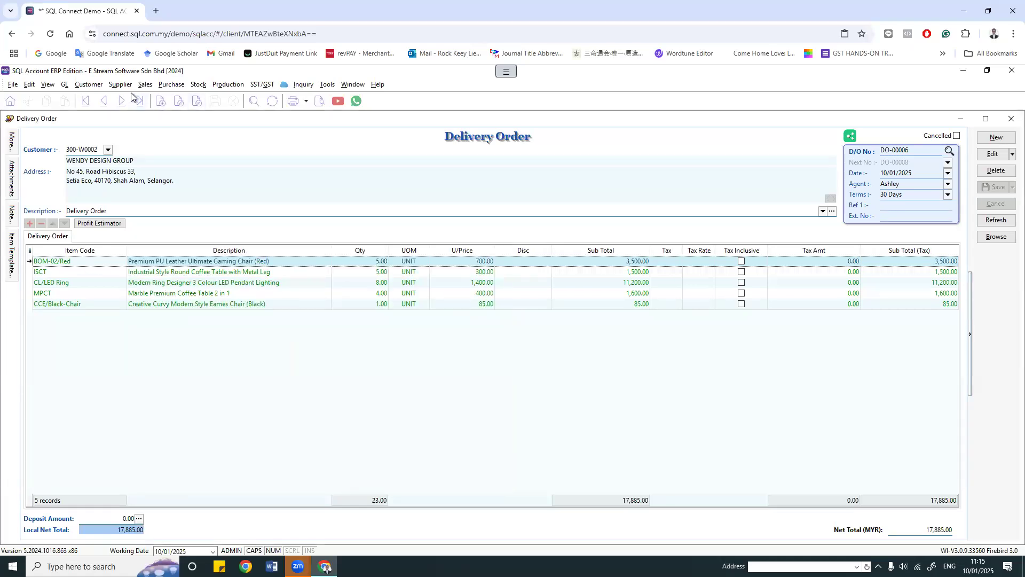
Step: Generate the Outstanding Sales Document Listing for outstanding quotations
left_click(145, 84)
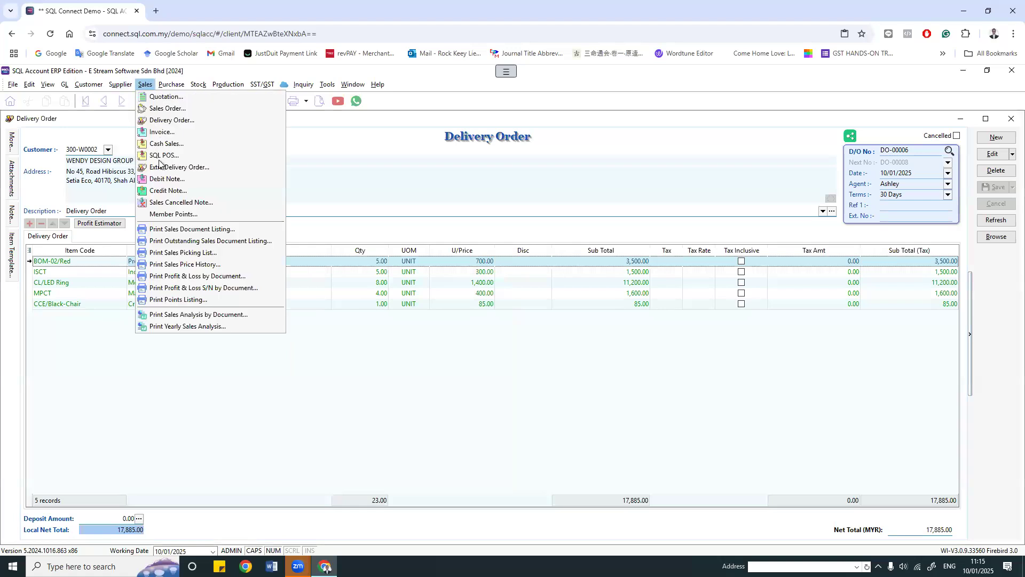
left_click(167, 241)
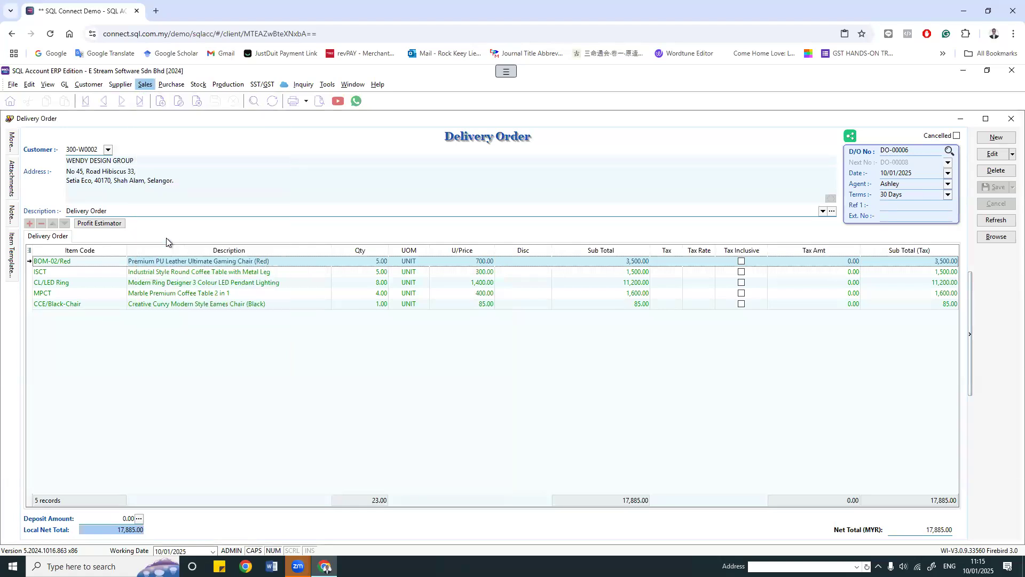
left_click(308, 273)
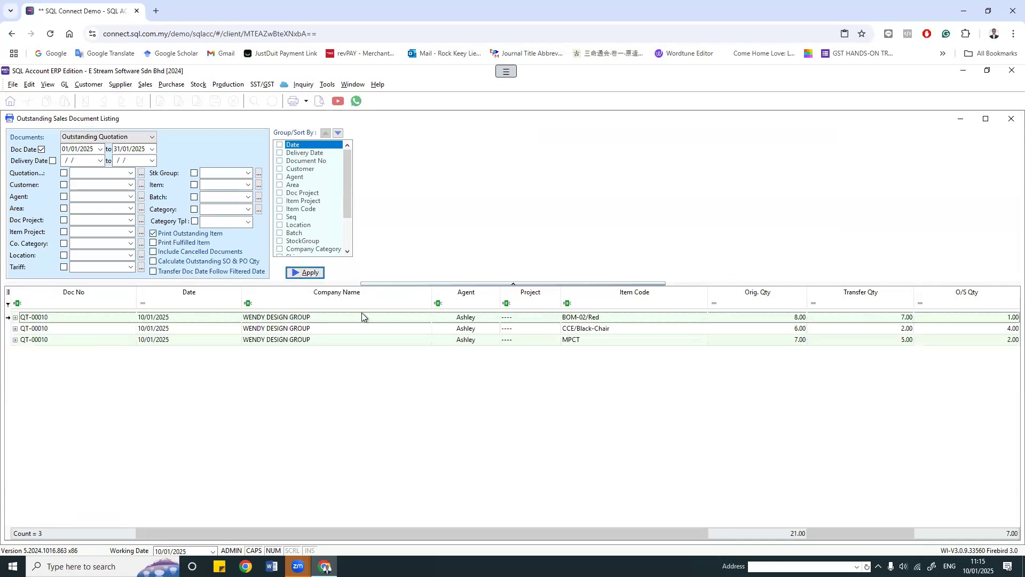
Step: Examine the original, transferred and outstanding quantities of each item from quotation QT-00010 in the listing
left_click(613, 319)
left_click(609, 341)
left_click(614, 318)
left_click(610, 338)
left_click(616, 319)
left_click(615, 329)
left_click(617, 339)
left_click(619, 319)
left_click(620, 329)
left_click(620, 340)
left_click(995, 328)
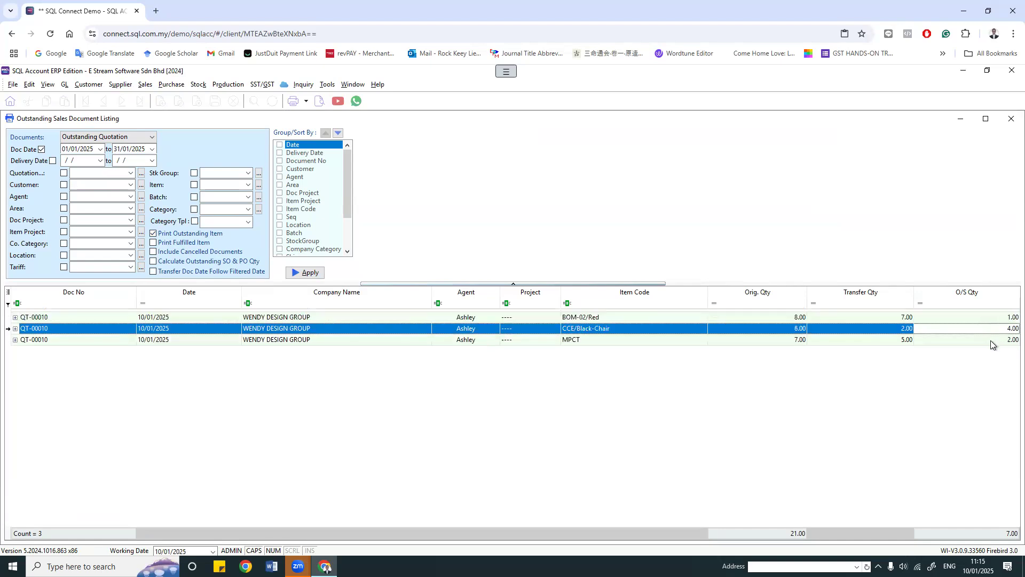
left_click(988, 342)
left_click(596, 318)
left_click(599, 329)
left_click(600, 340)
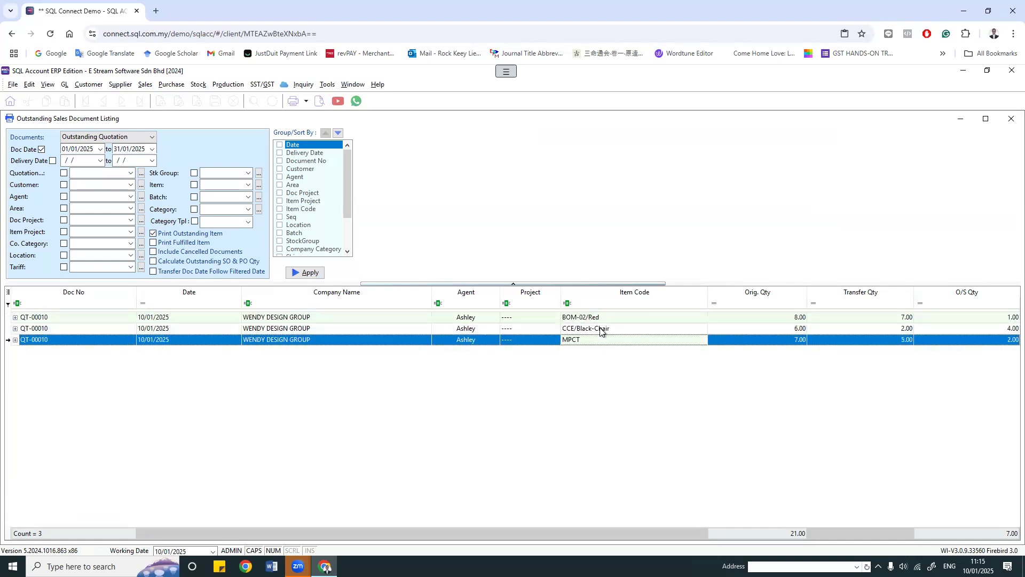
left_click(607, 319)
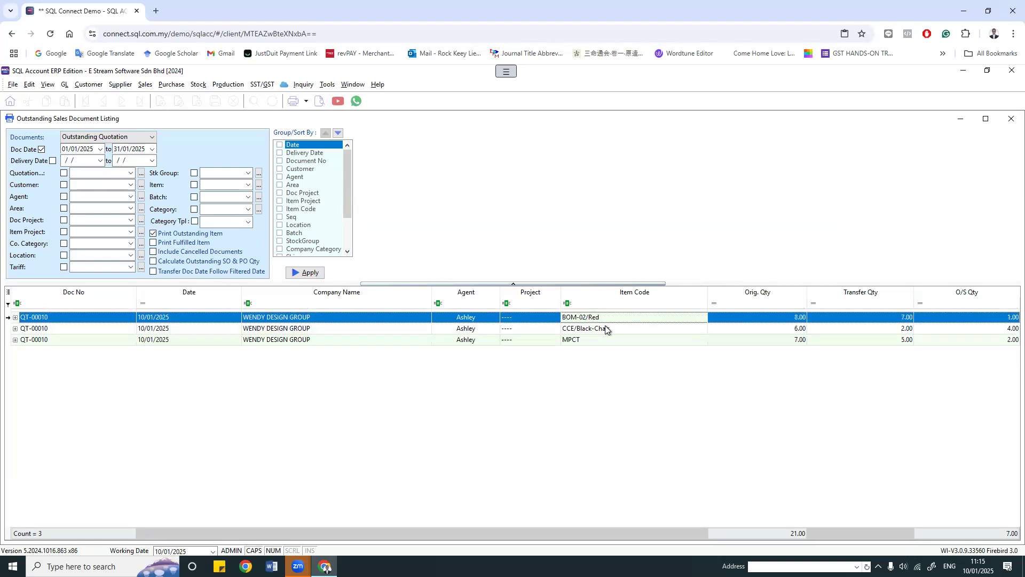
Step: Review the document types available for the outstanding listing, and close the listing and the delivery order
left_click(144, 84)
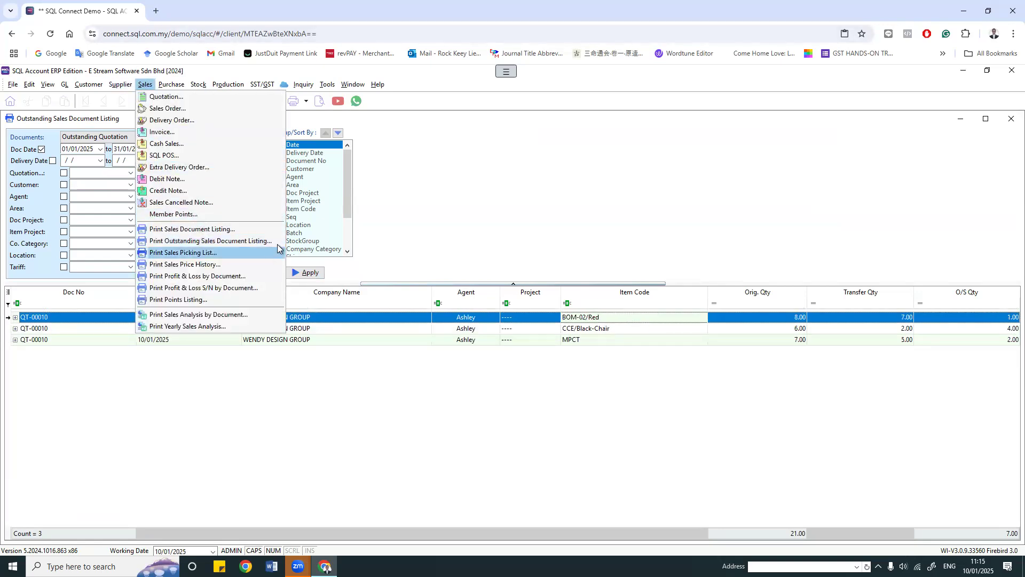
left_click(470, 379)
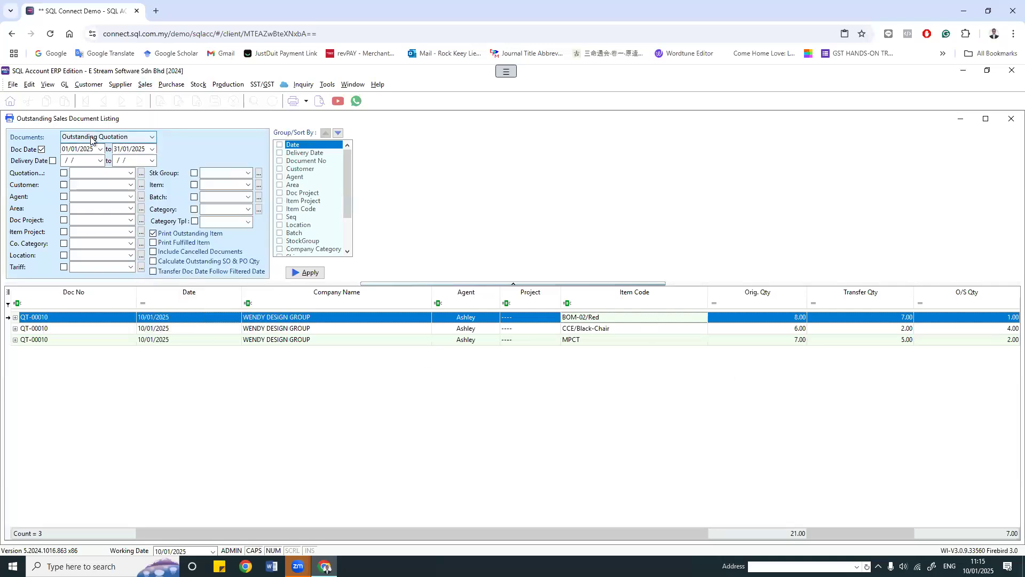
left_click(127, 140)
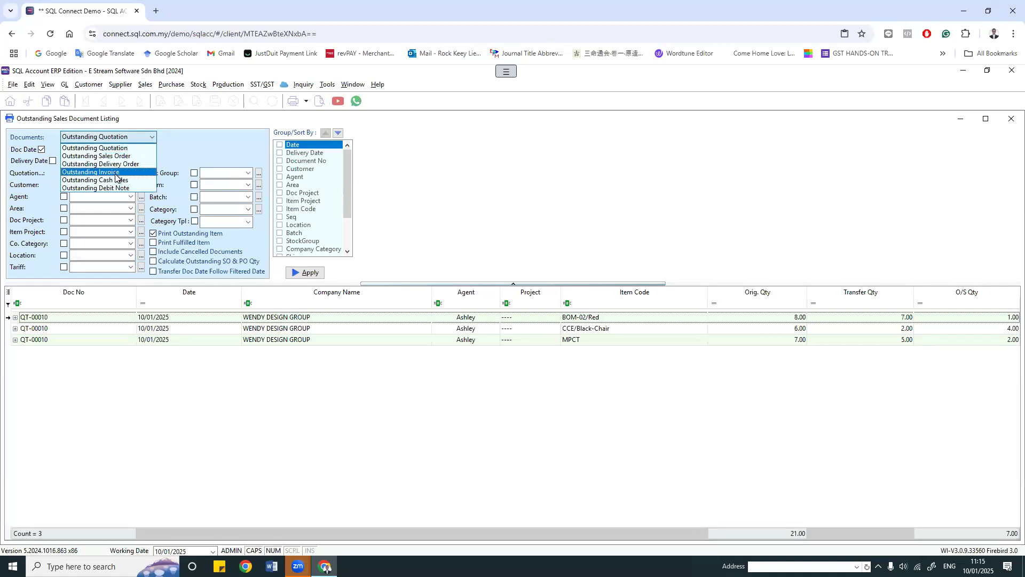
left_click(534, 168)
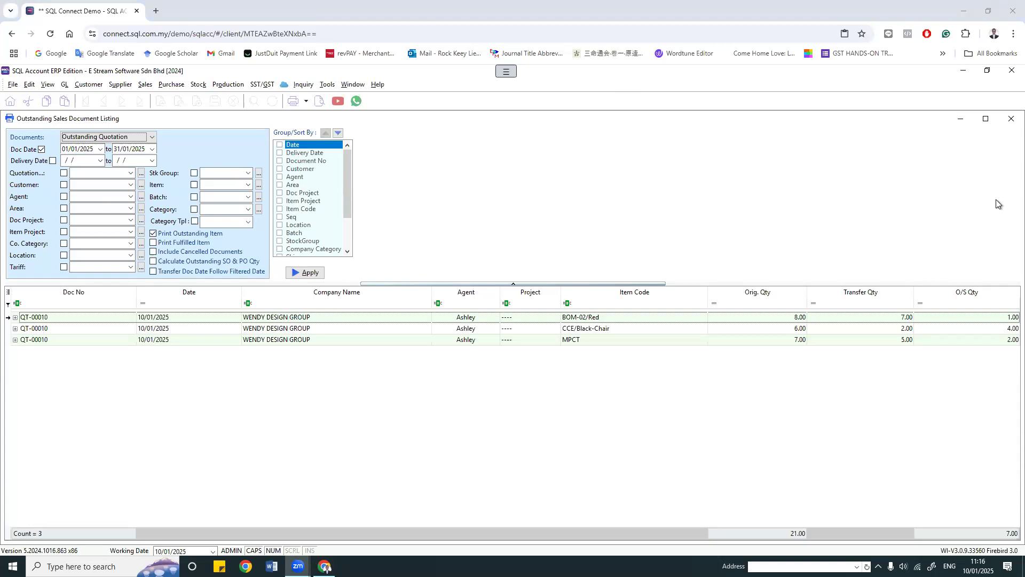
left_click(1010, 120)
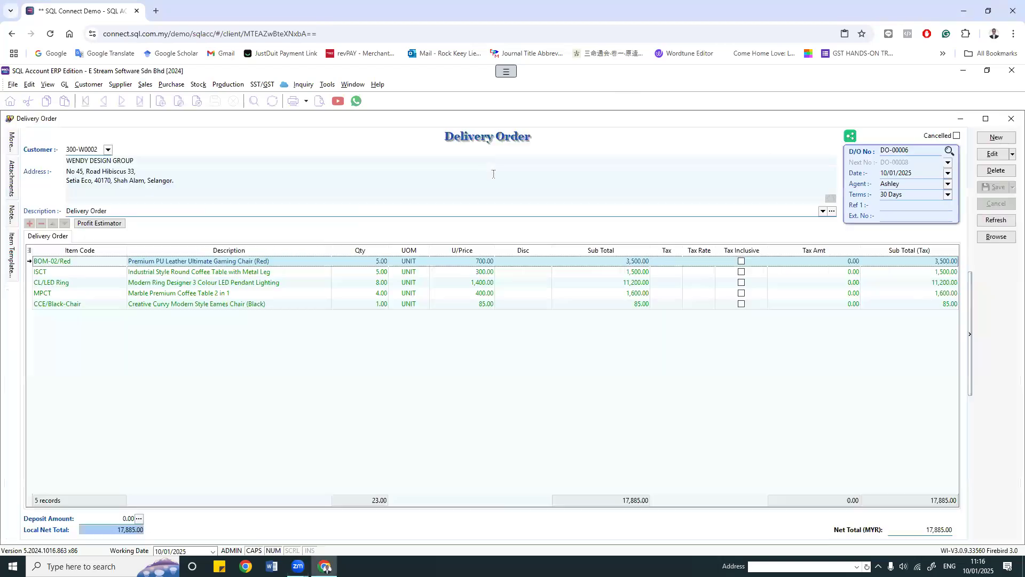
left_click(1010, 119)
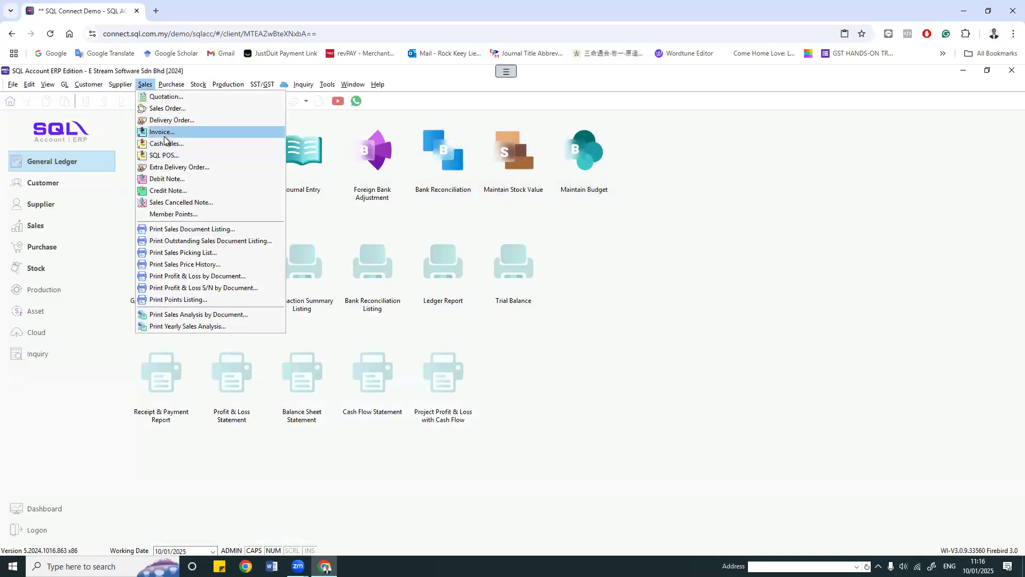
left_click(164, 134)
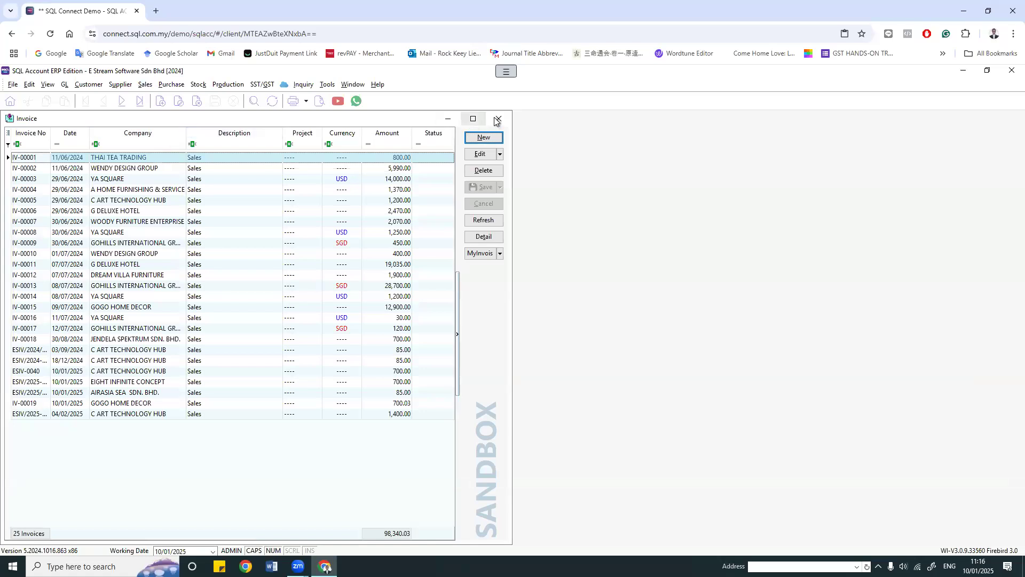
left_click(481, 138)
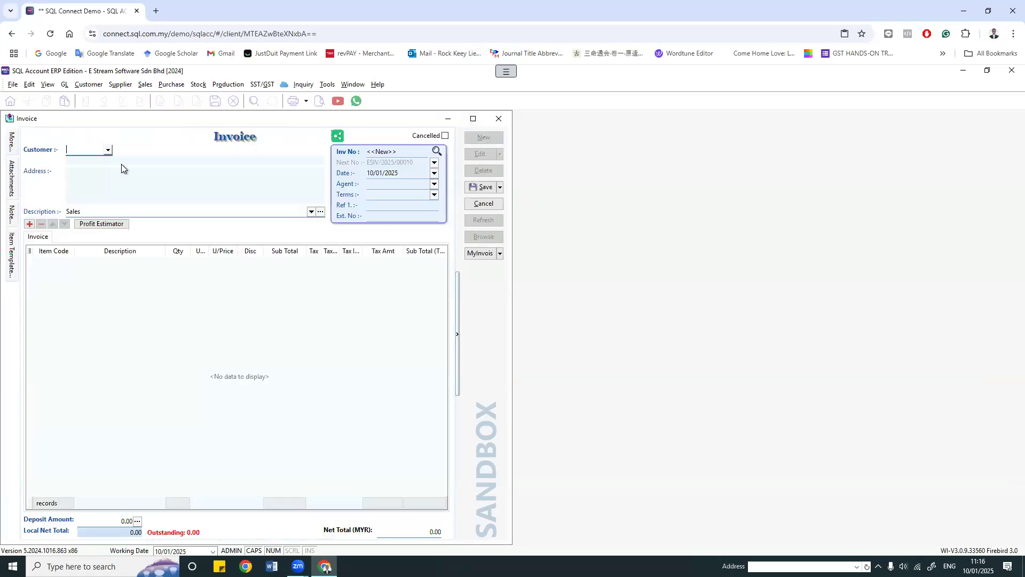
left_click(499, 118)
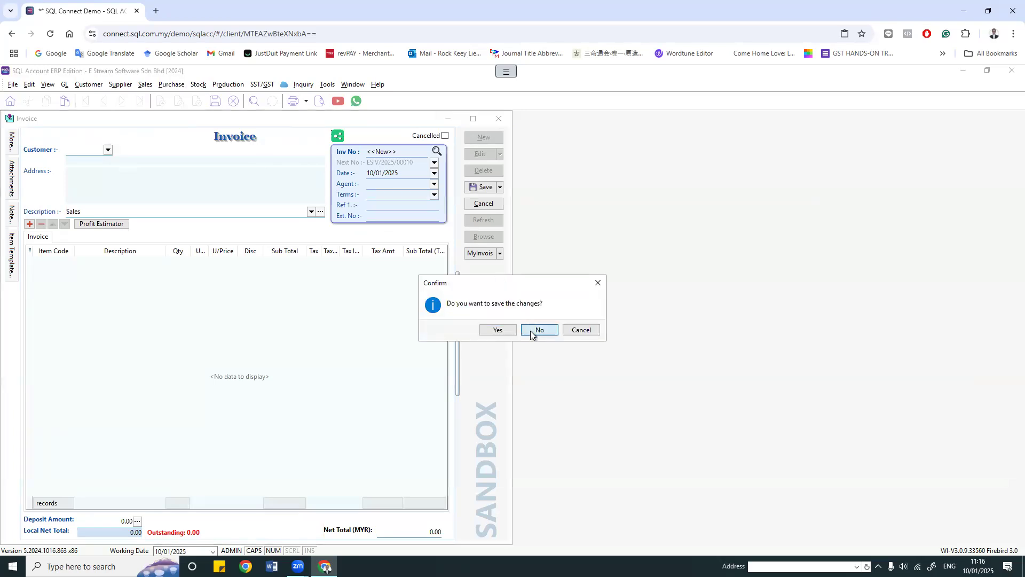
left_click(538, 330)
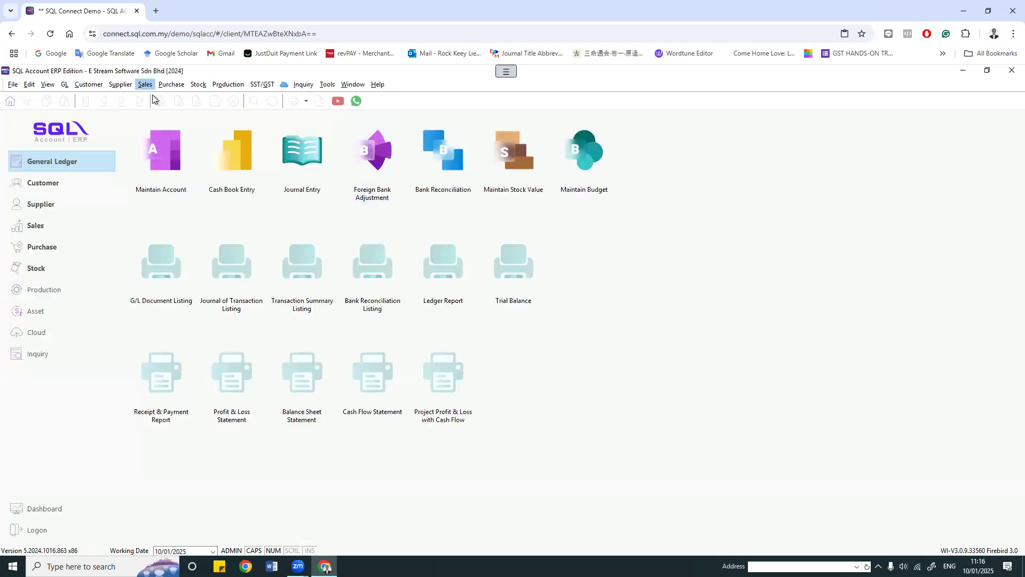
Step: Transfer delivery order DO-00006 to a new sales invoice and discard that invoice without saving
left_click(146, 84)
left_click(170, 119)
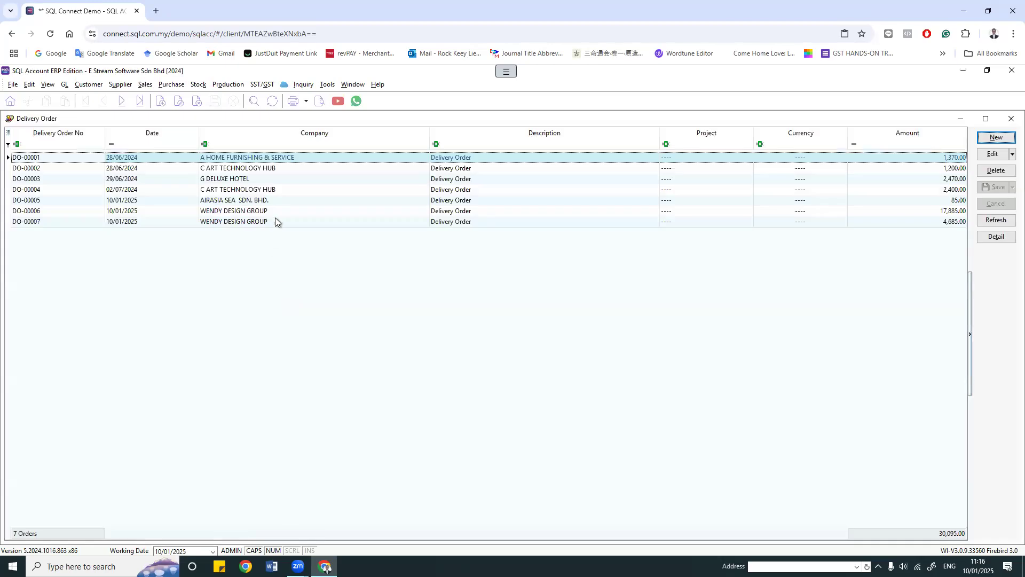
double_click(278, 210)
right_click(541, 138)
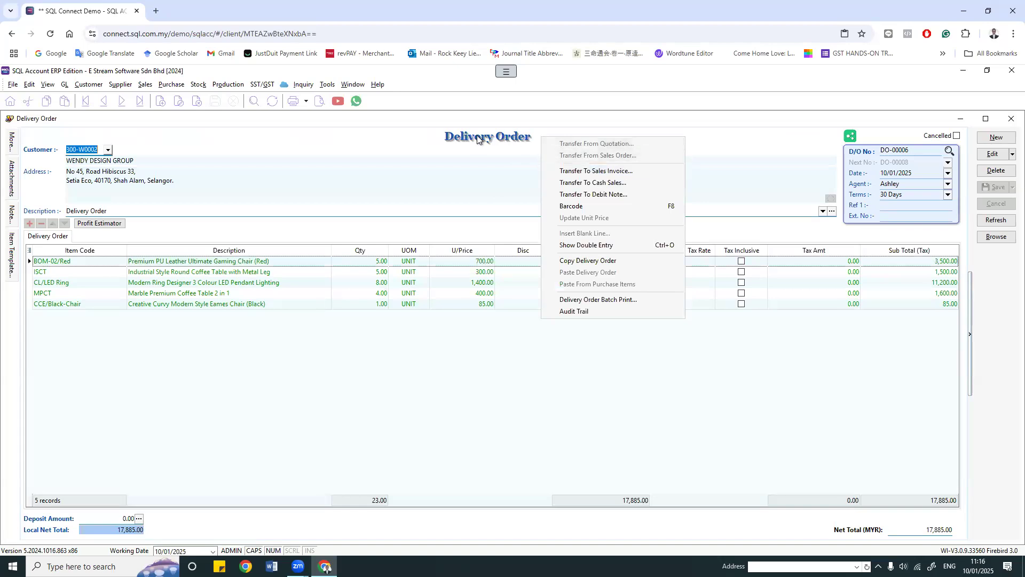
left_click(575, 171)
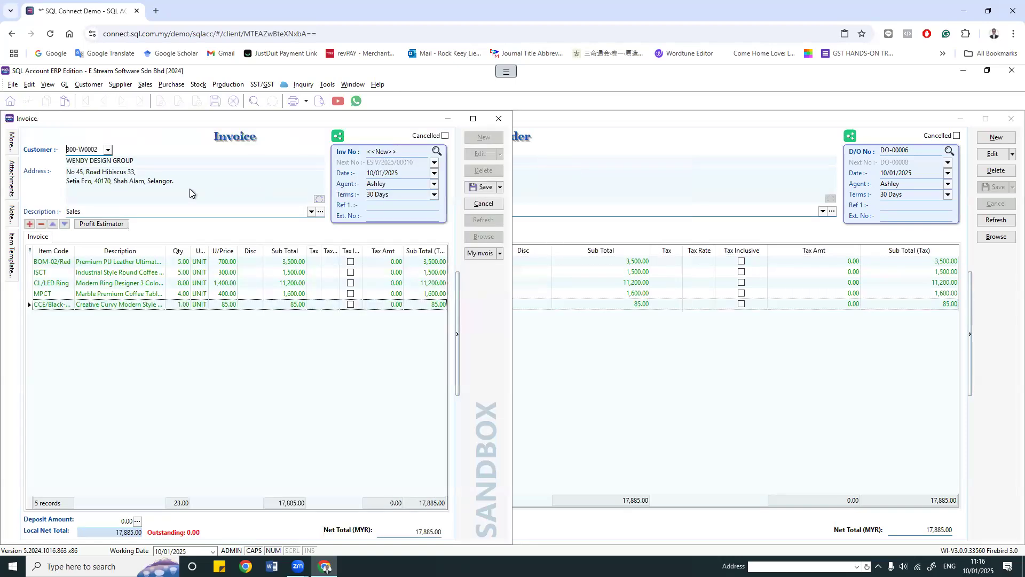
left_click(489, 205)
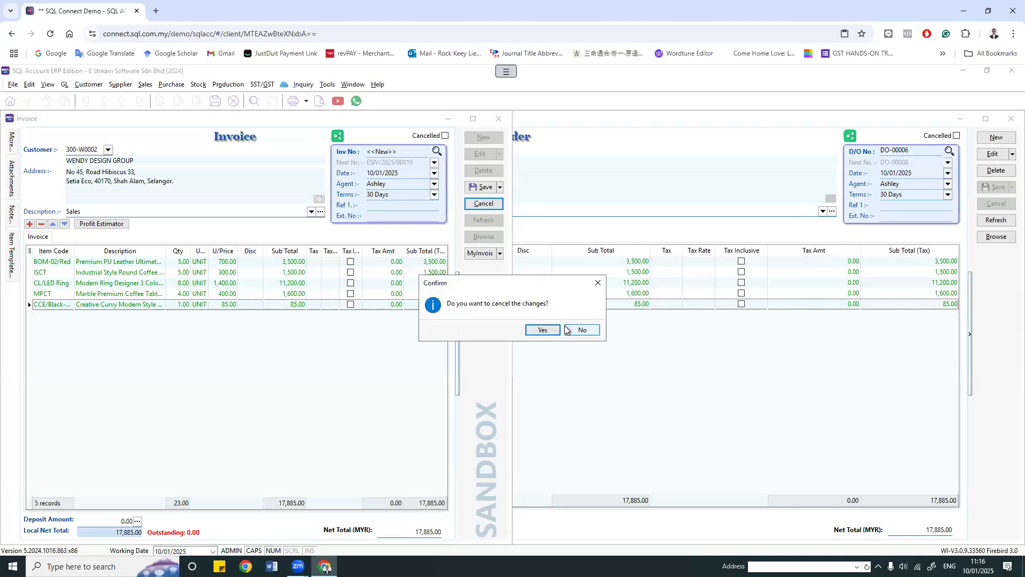
left_click(567, 330)
left_click(498, 119)
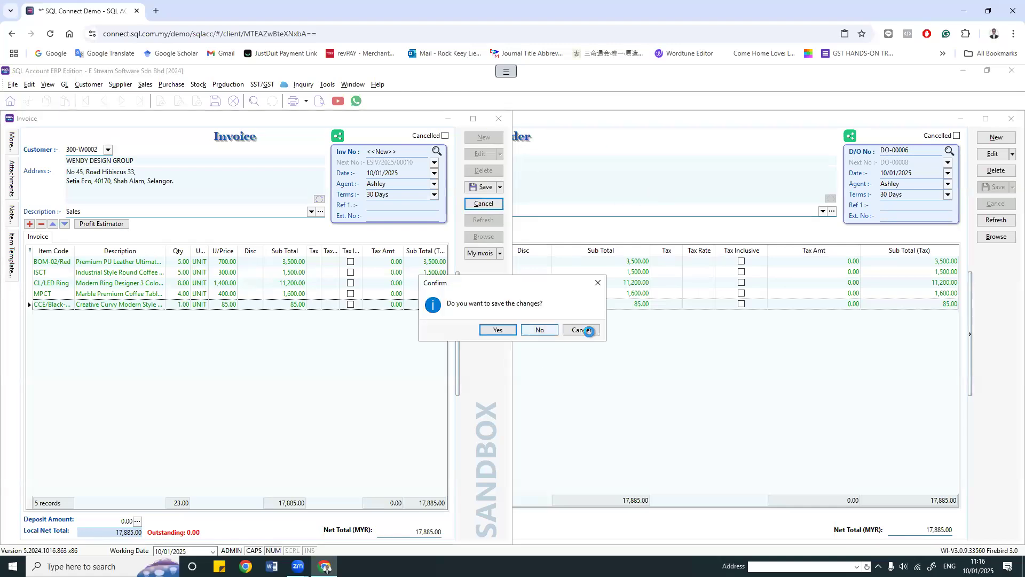
left_click(539, 330)
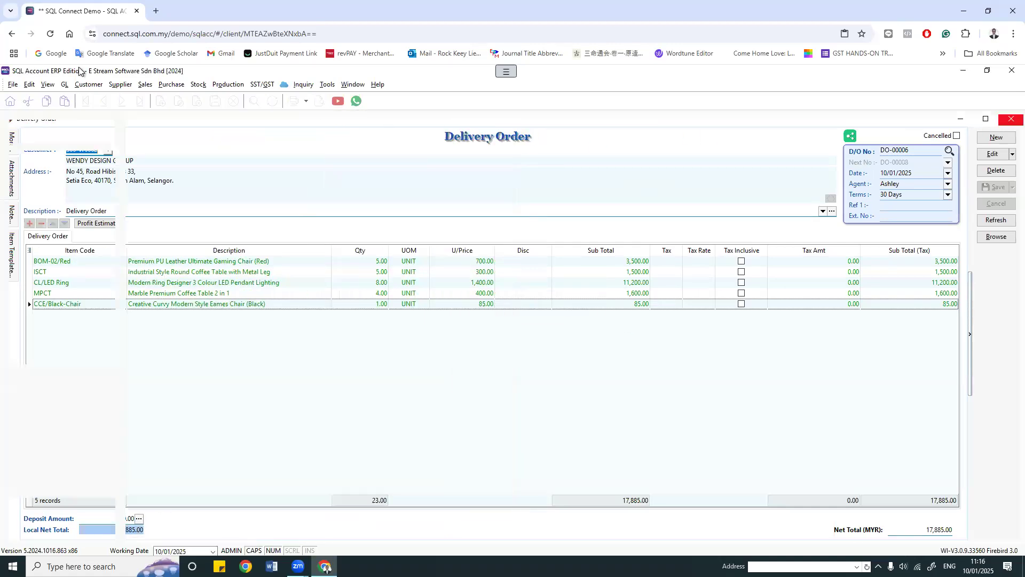
Step: Start an invoice for WENDY DESIGN GROUP, look up its option to transfer from a delivery order, and discard the invoice
left_click(144, 83)
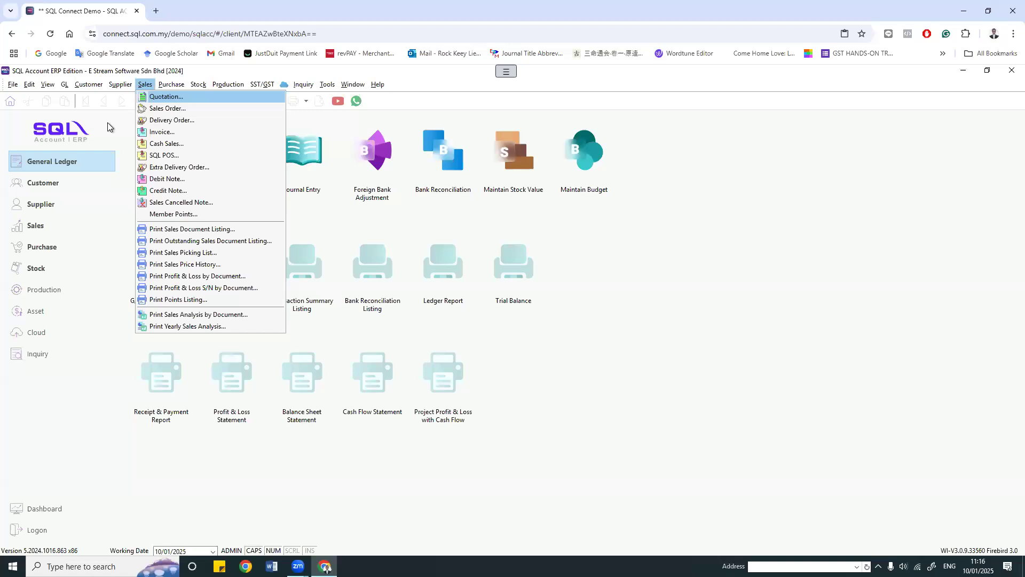
left_click(172, 132)
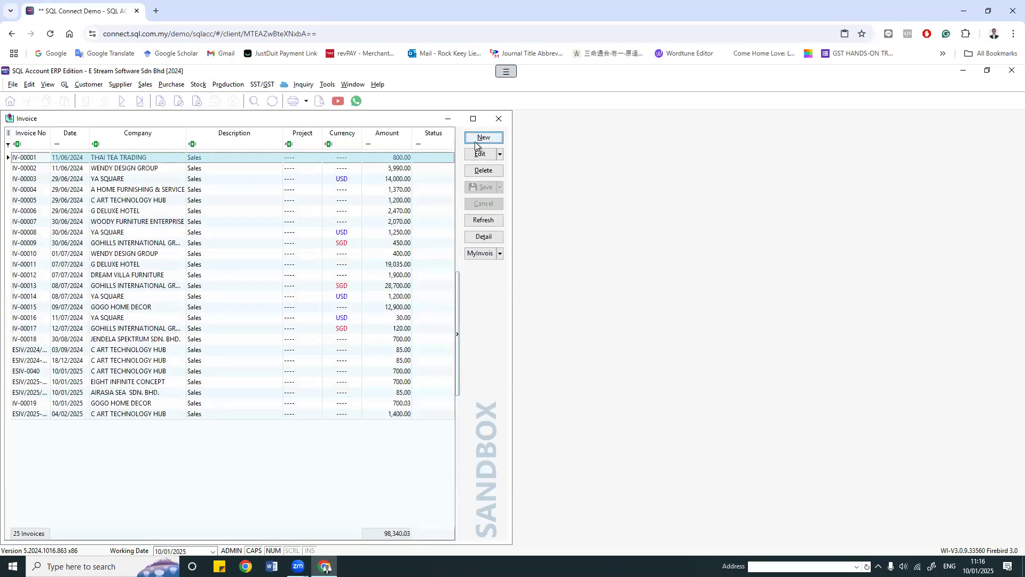
left_click(475, 141)
left_click(108, 150)
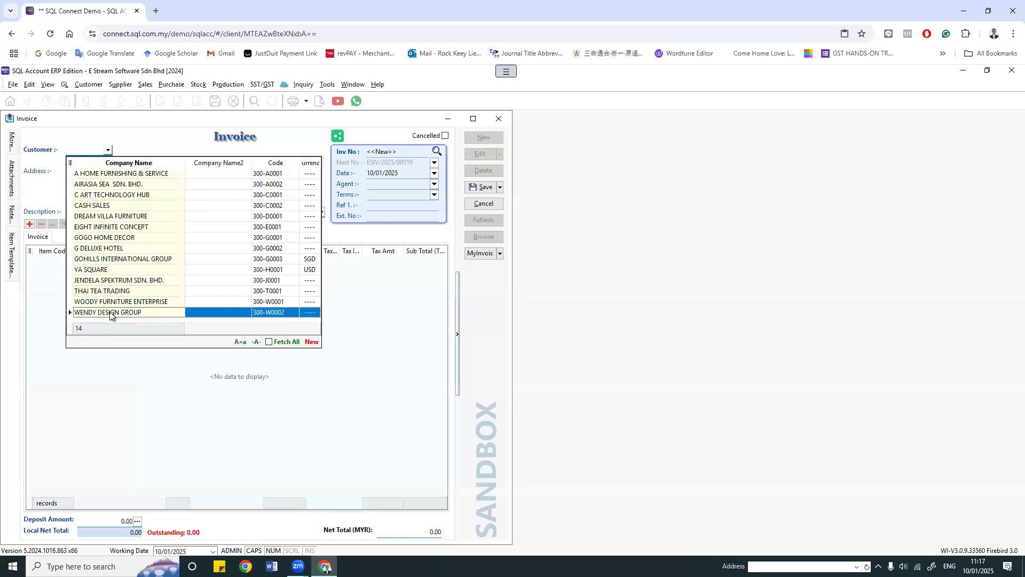
left_click(110, 314)
right_click(284, 150)
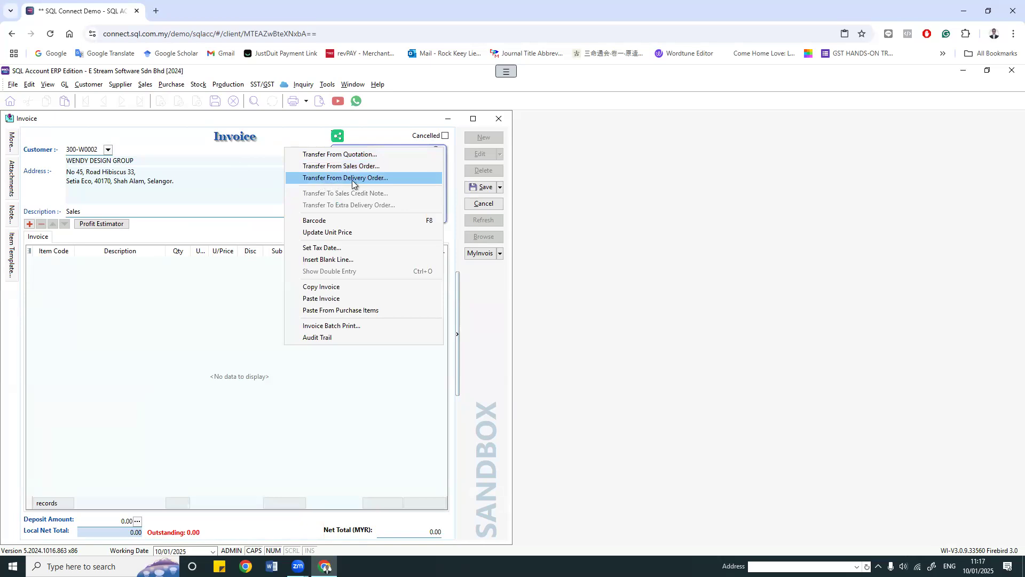
left_click(509, 122)
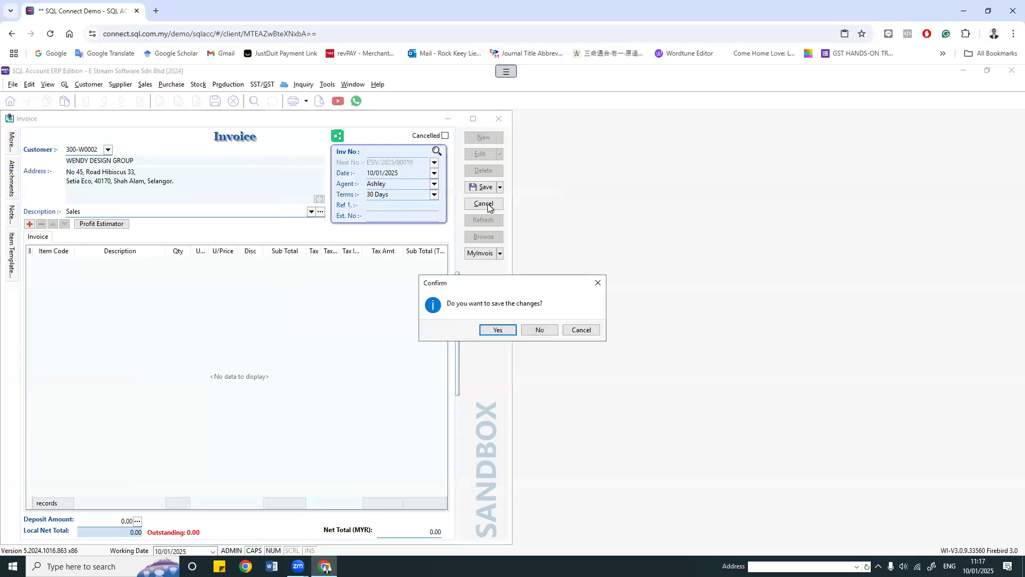
left_click(536, 329)
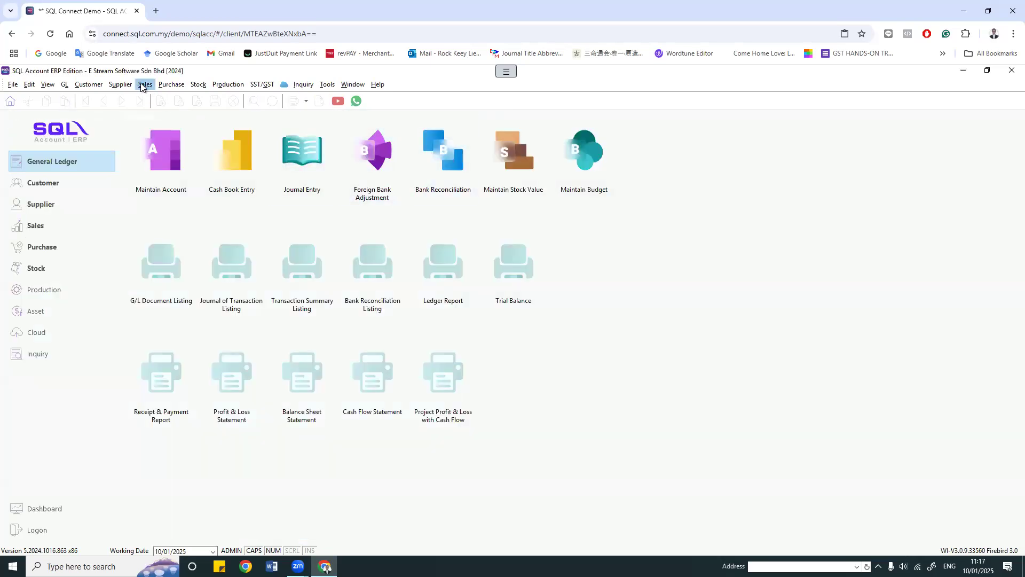
Step: Open delivery order DO-00007, transfer it to a new sales invoice, and discard that invoice without saving
left_click(146, 84)
left_click(175, 120)
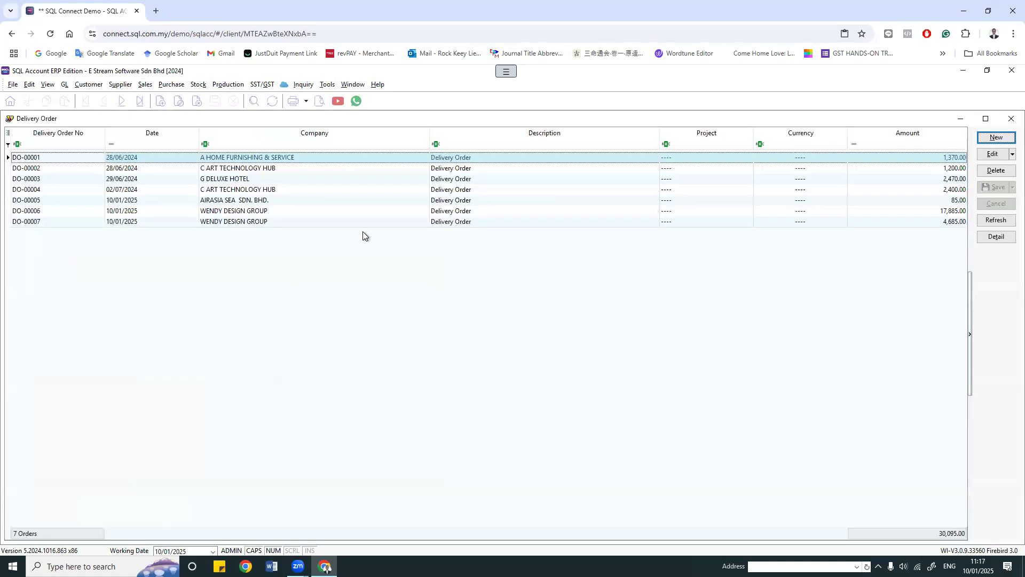
double_click(373, 223)
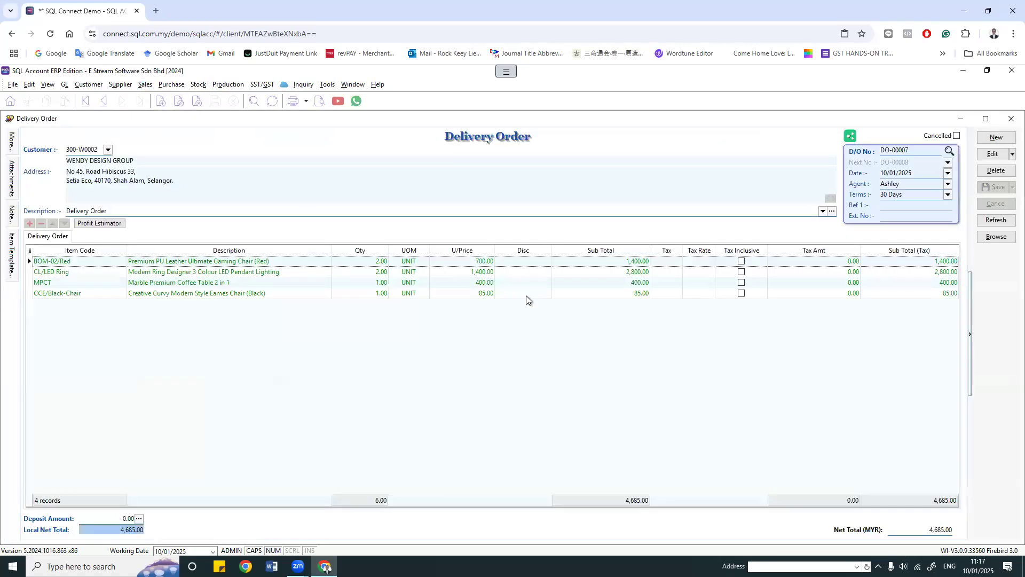
left_click(146, 85)
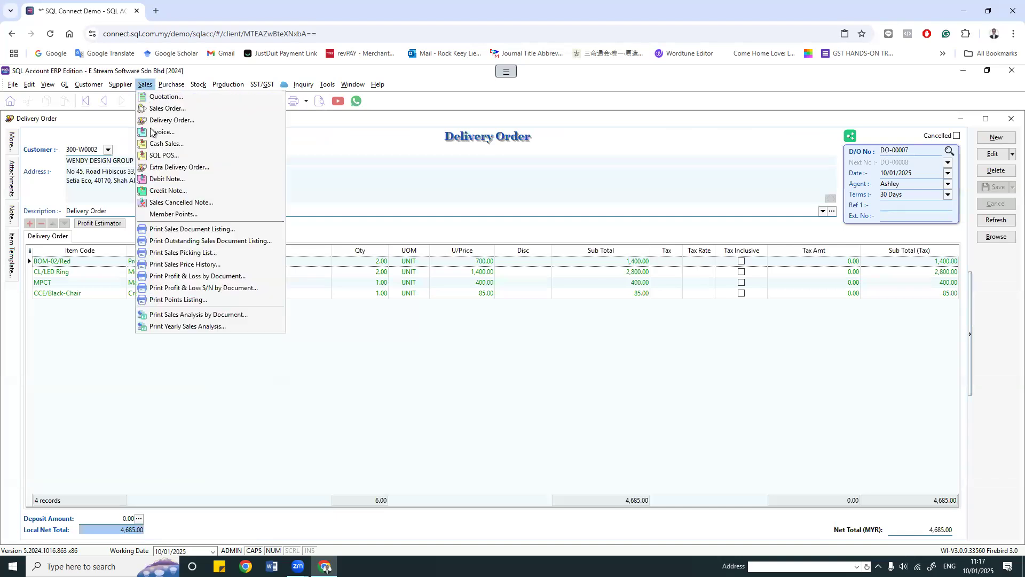
left_click(463, 390)
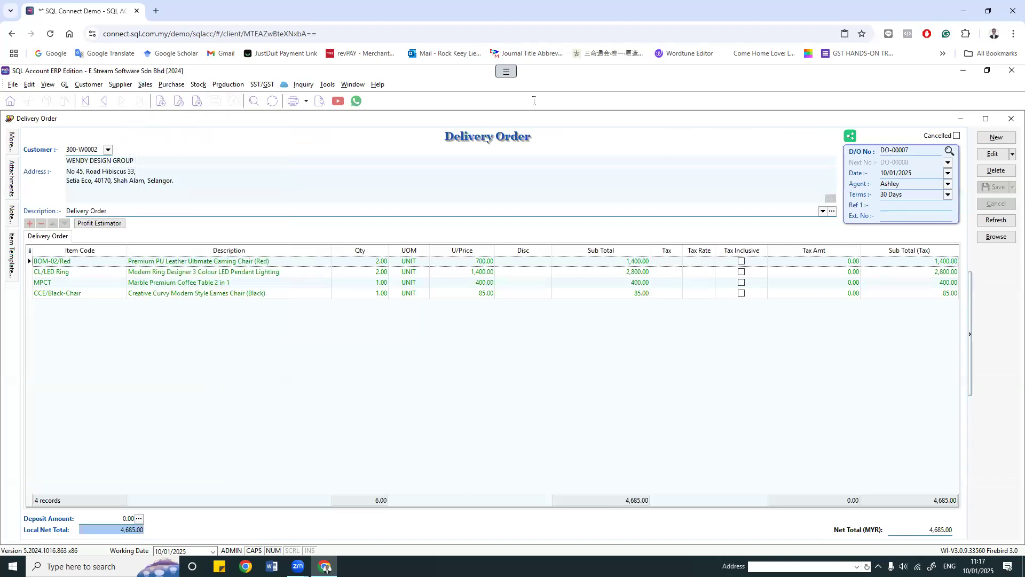
right_click(574, 140)
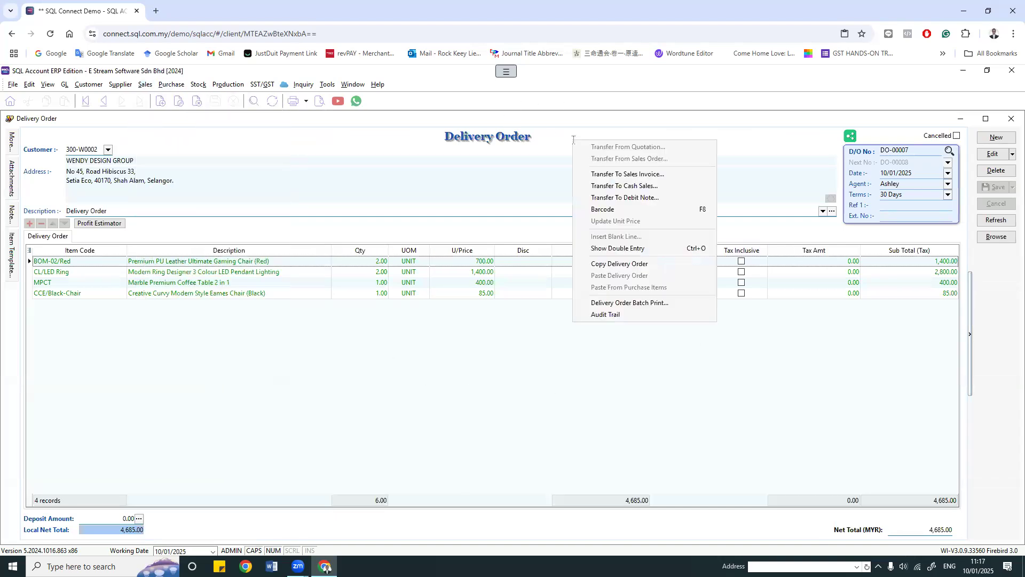
left_click(599, 173)
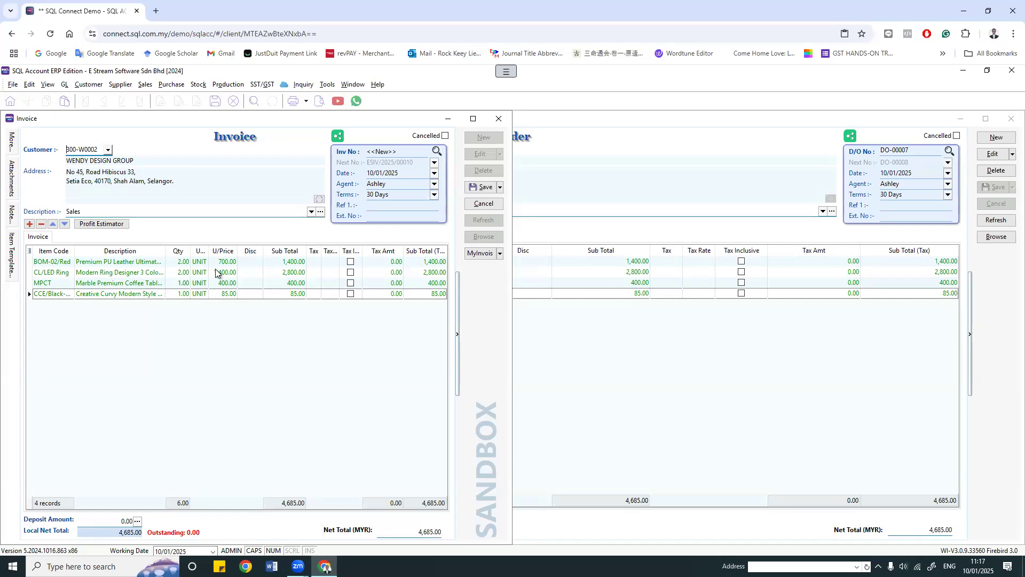
left_click(499, 119)
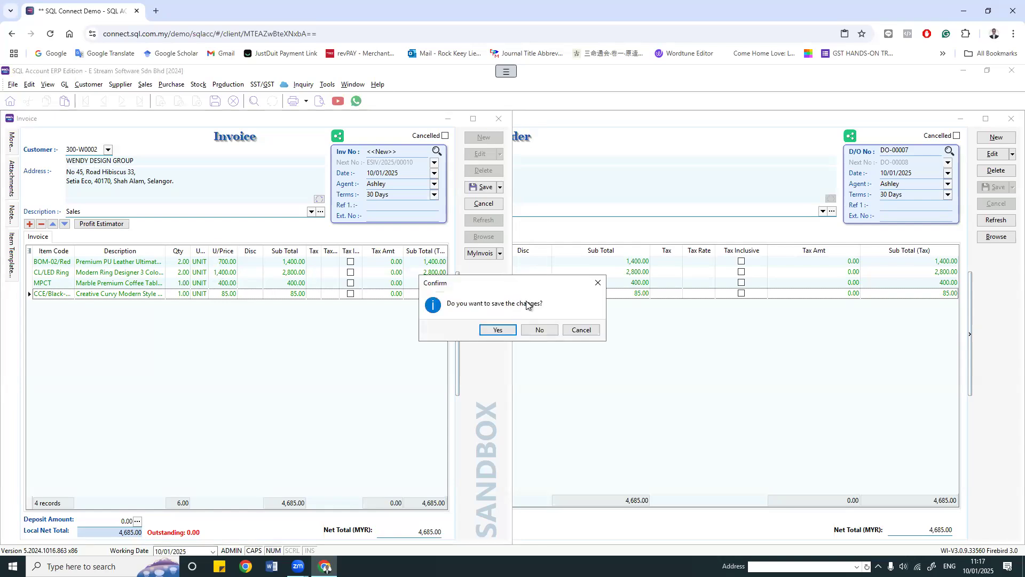
left_click(540, 330)
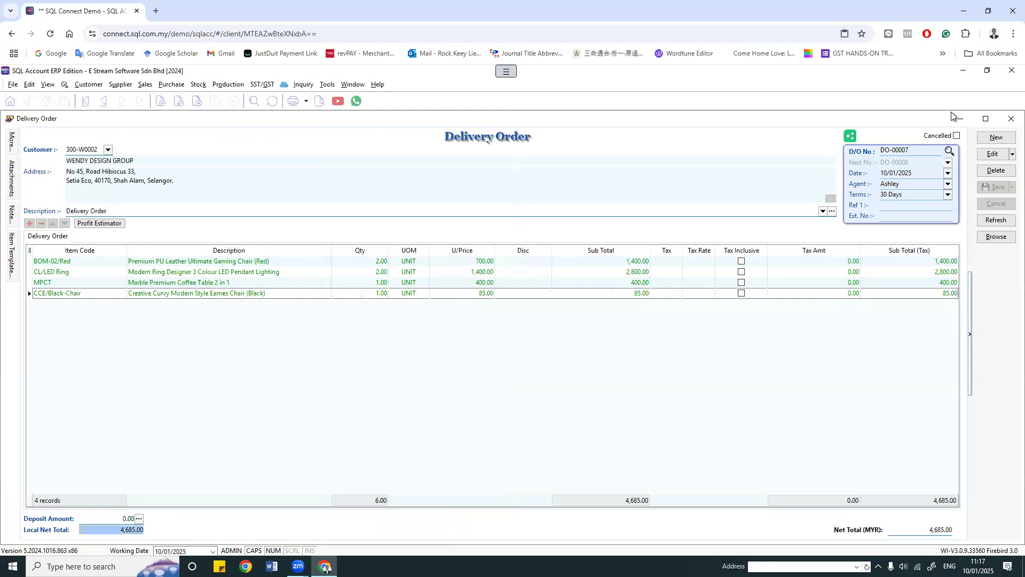
Step: Start a new sales invoice for customer WENDY DESIGN GROUP while keeping delivery order DO-00007 open
left_click(144, 84)
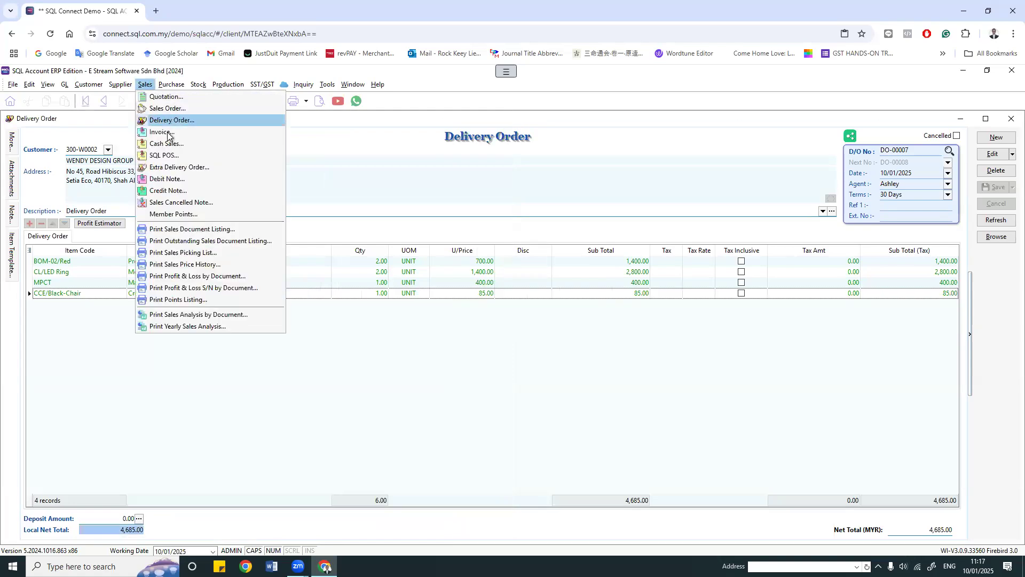
left_click(167, 135)
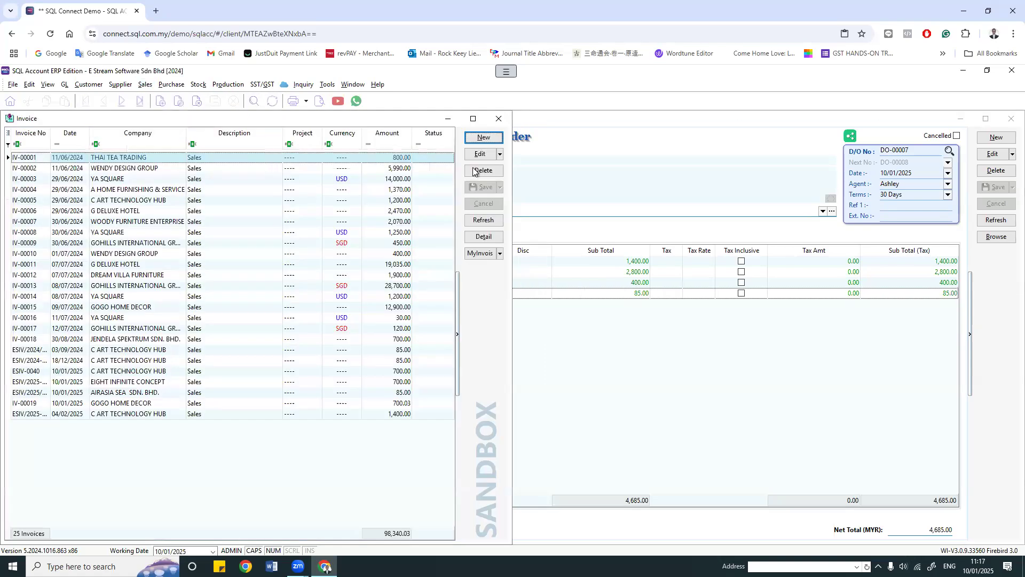
left_click(481, 136)
left_click(108, 150)
left_click(90, 311)
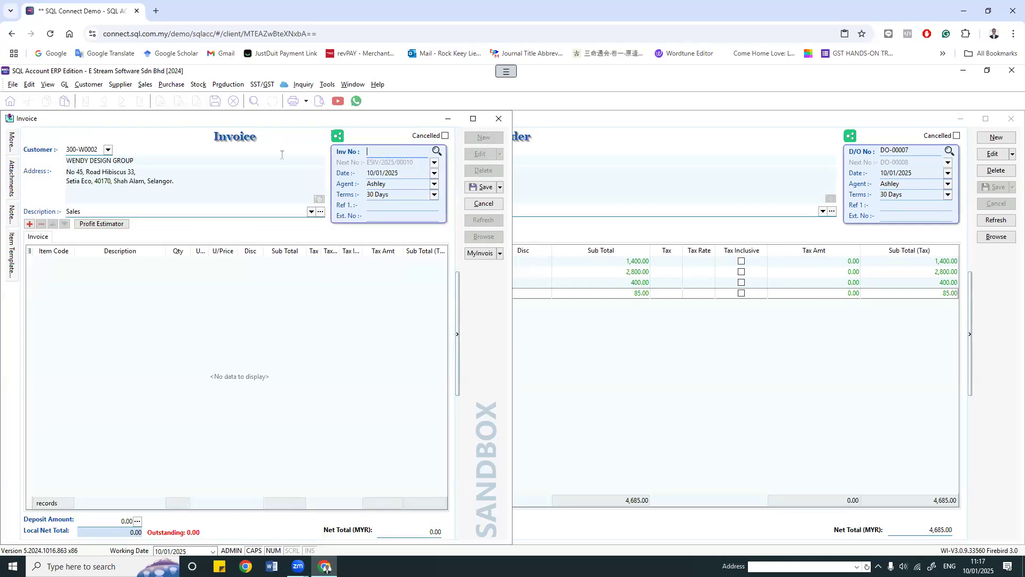
Step: Transfer delivery orders DO-00006 and DO-00007 in full into the one invoice, and cancel the invoice
right_click(271, 140)
right_click(298, 134)
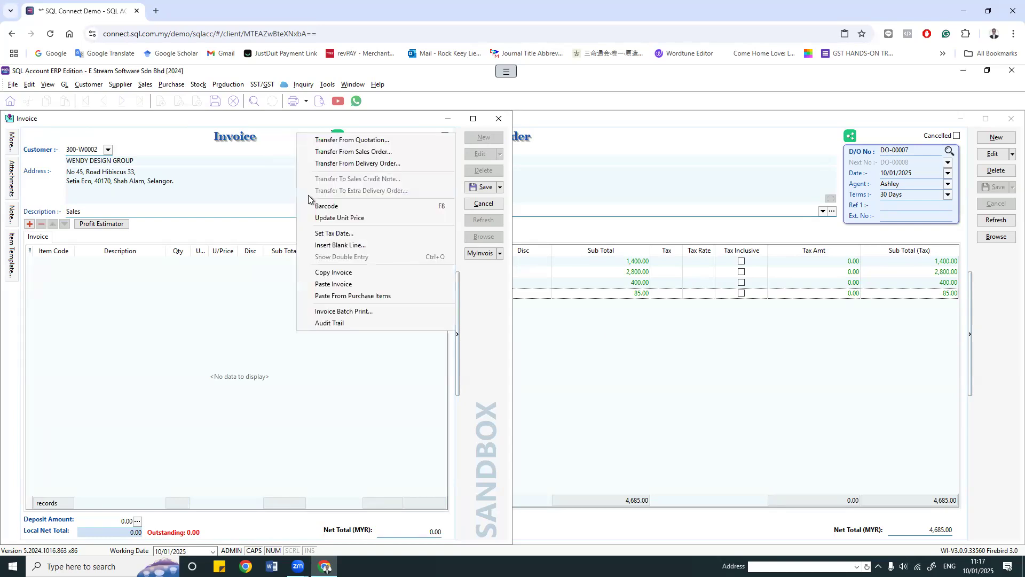
left_click(332, 165)
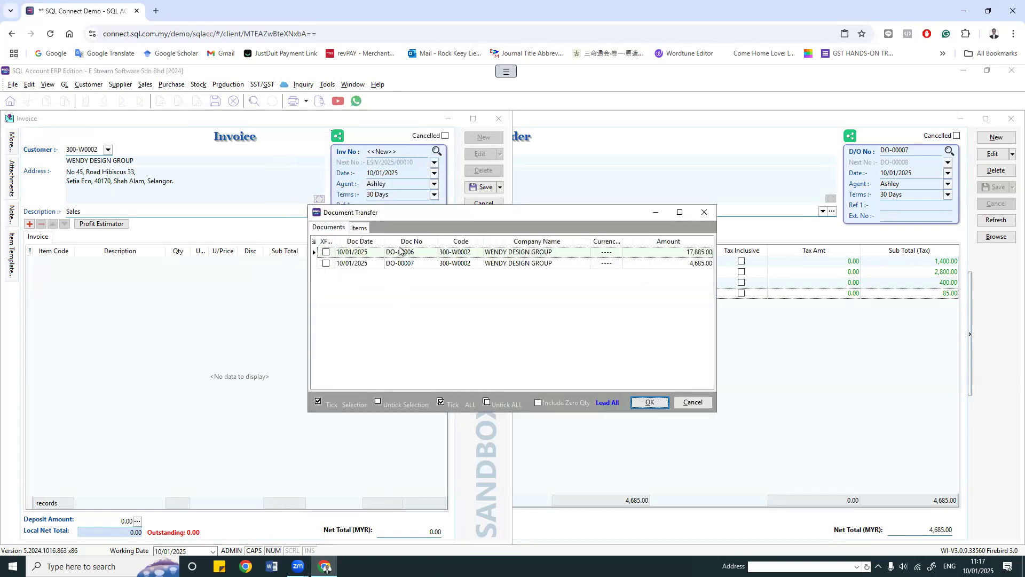
left_click(327, 252)
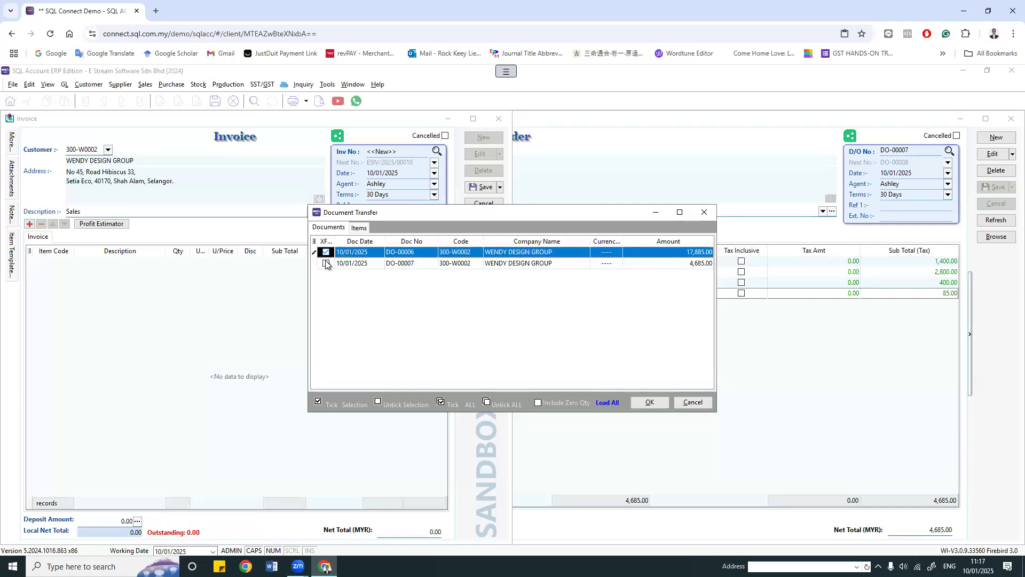
left_click(327, 262)
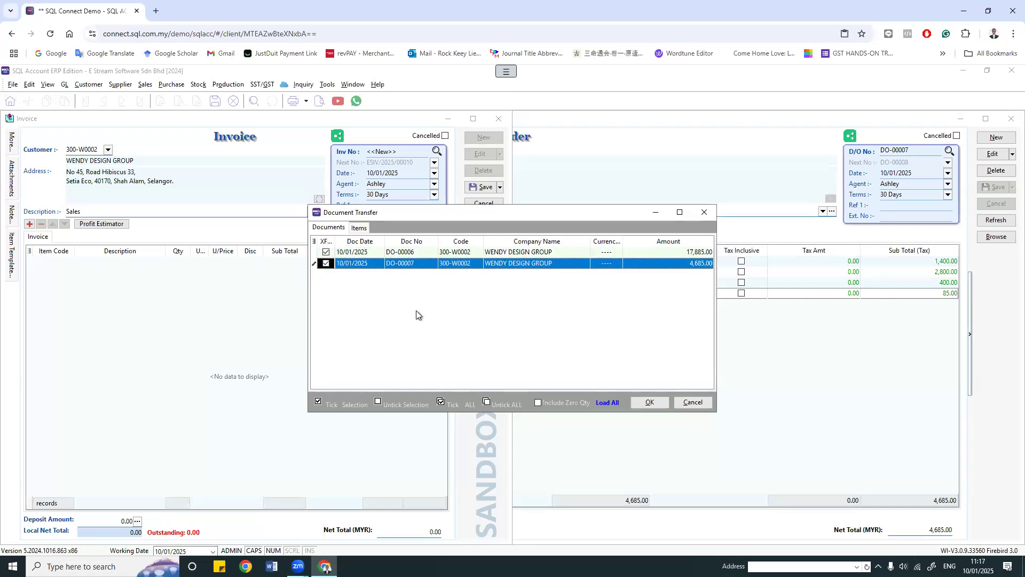
left_click(658, 406)
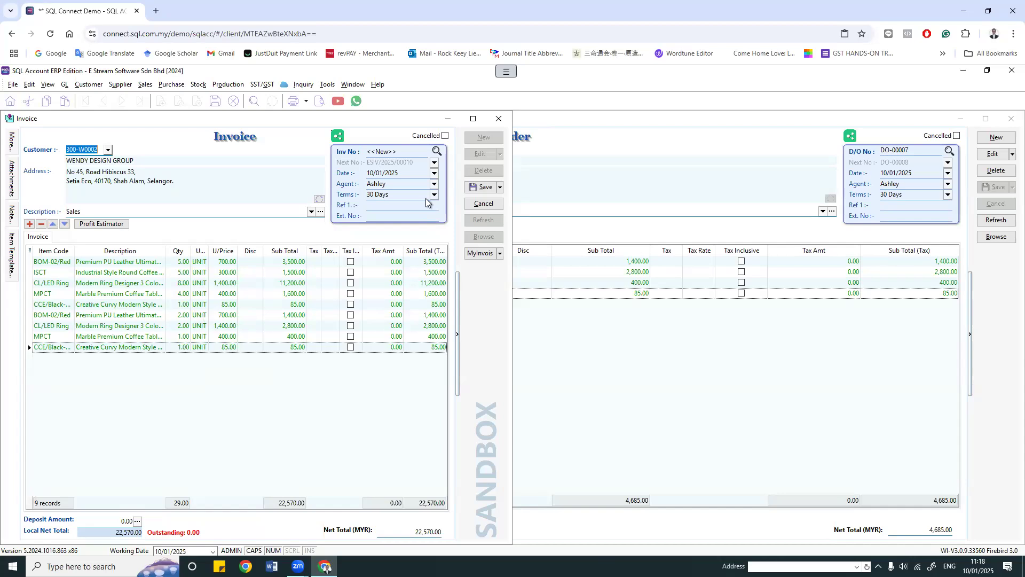
left_click(483, 204)
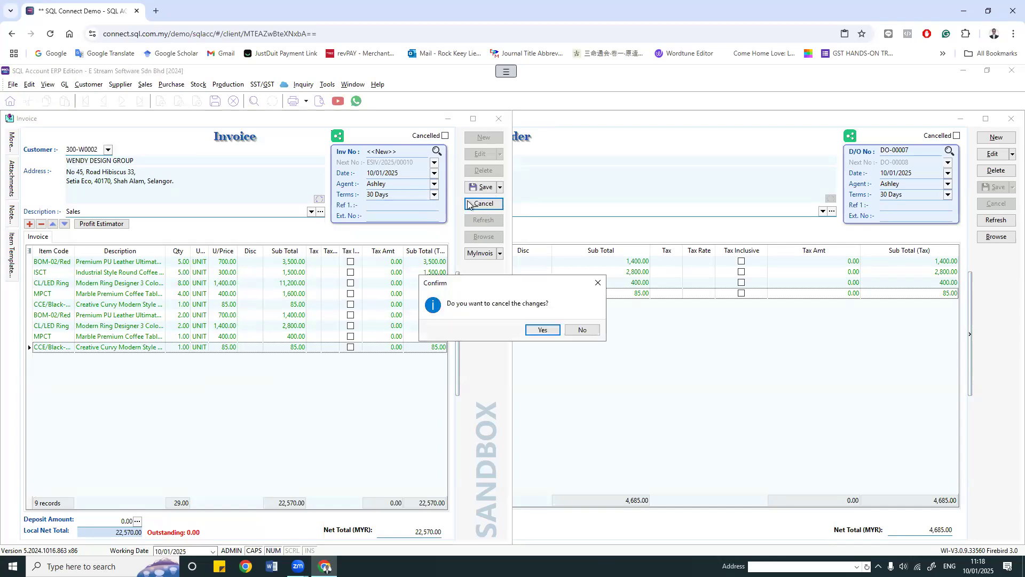
left_click(543, 330)
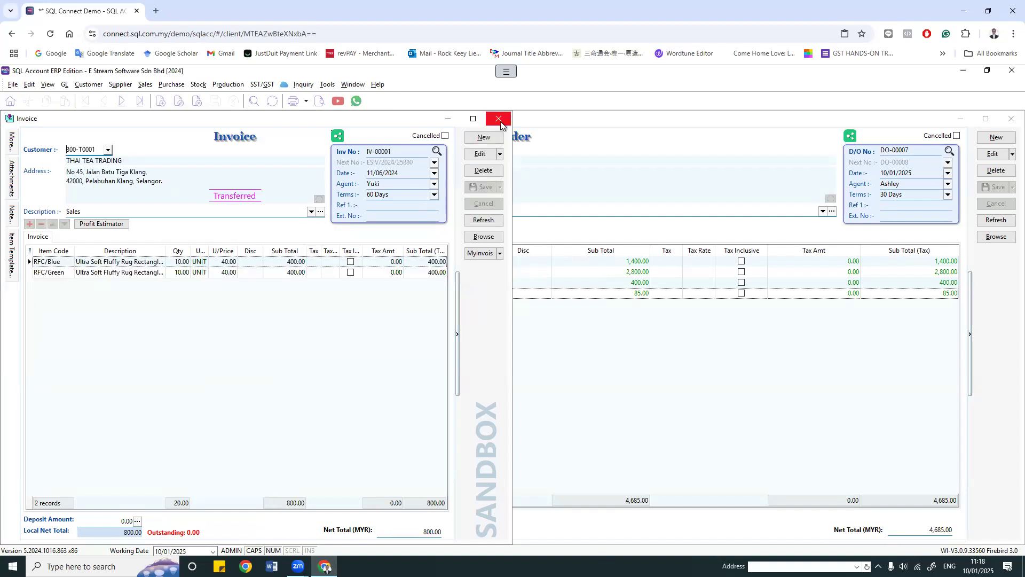
Step: Create a new sales invoice for customer WENDY DESIGN GROUP
left_click(484, 137)
left_click(108, 150)
left_click(110, 313)
Step: Transfer only the CL/LED Ring item from DO-00006 and the MPCT item from DO-00007 into the invoice, and save it
right_click(270, 140)
right_click(308, 132)
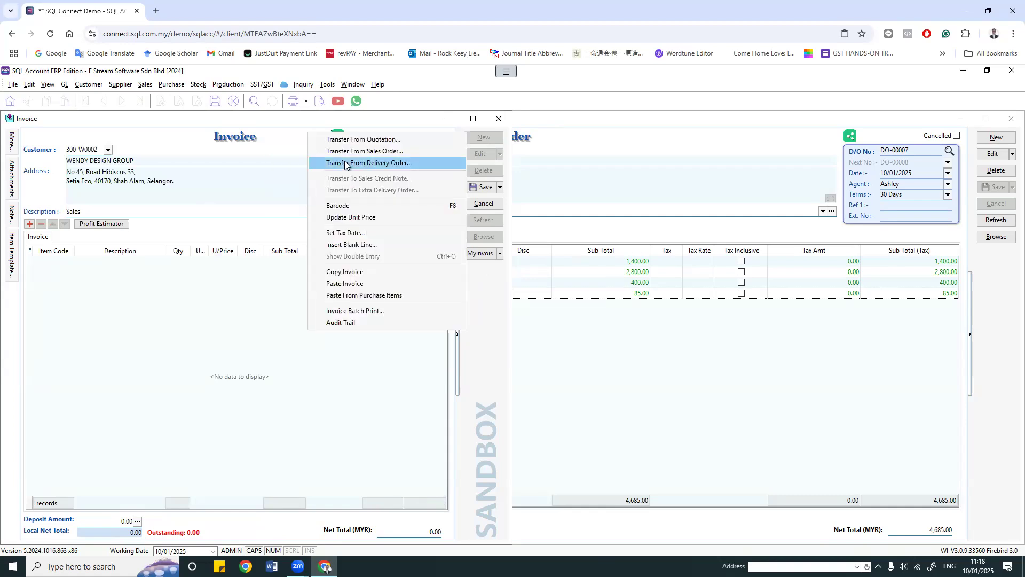
left_click(345, 164)
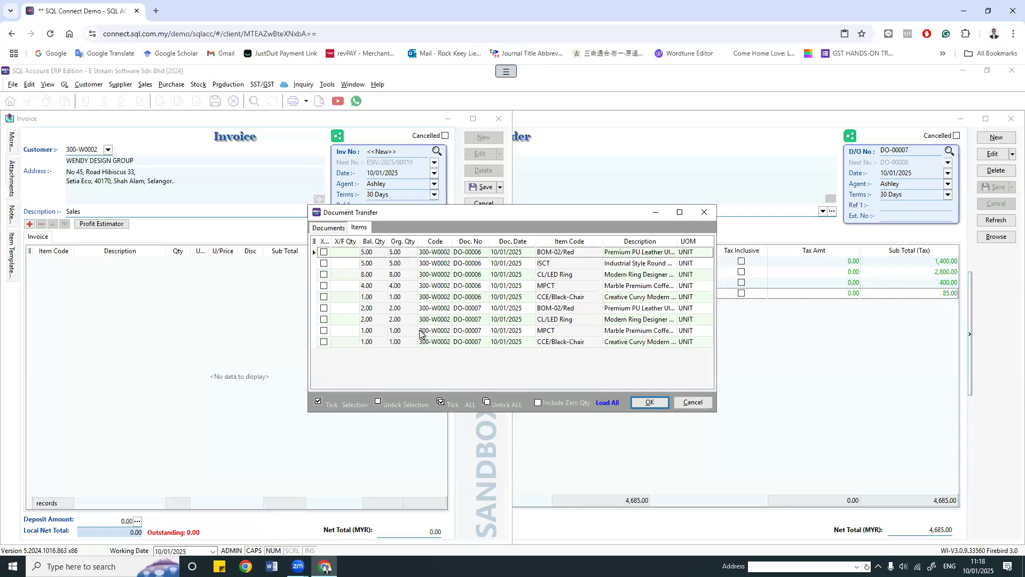
left_click(324, 274)
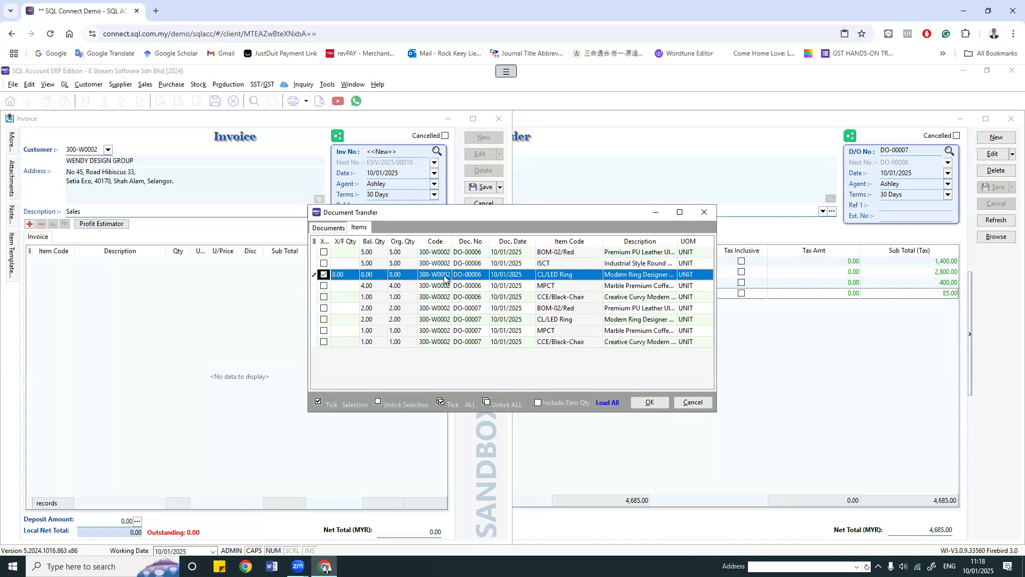
left_click(324, 331)
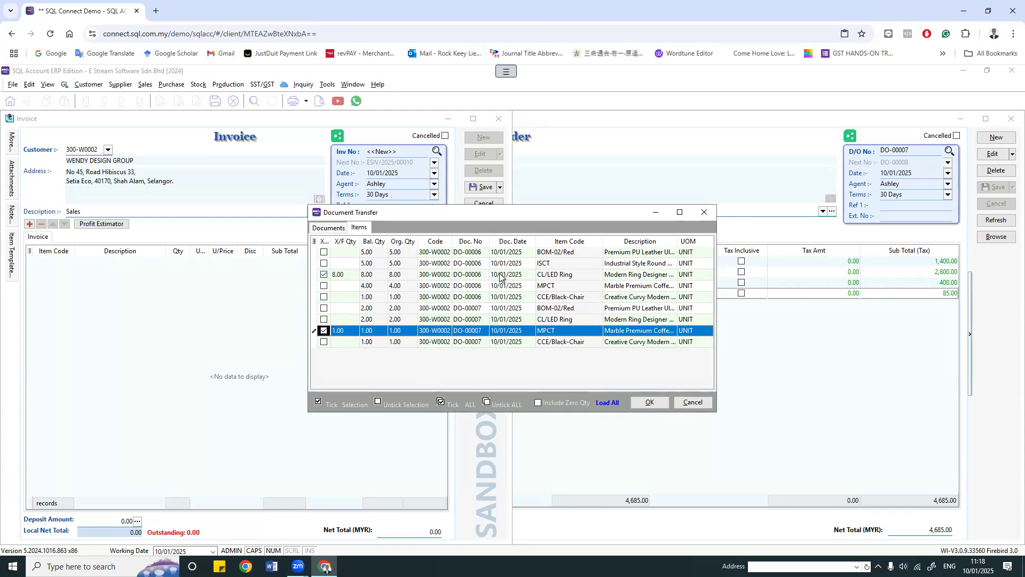
left_click(648, 407)
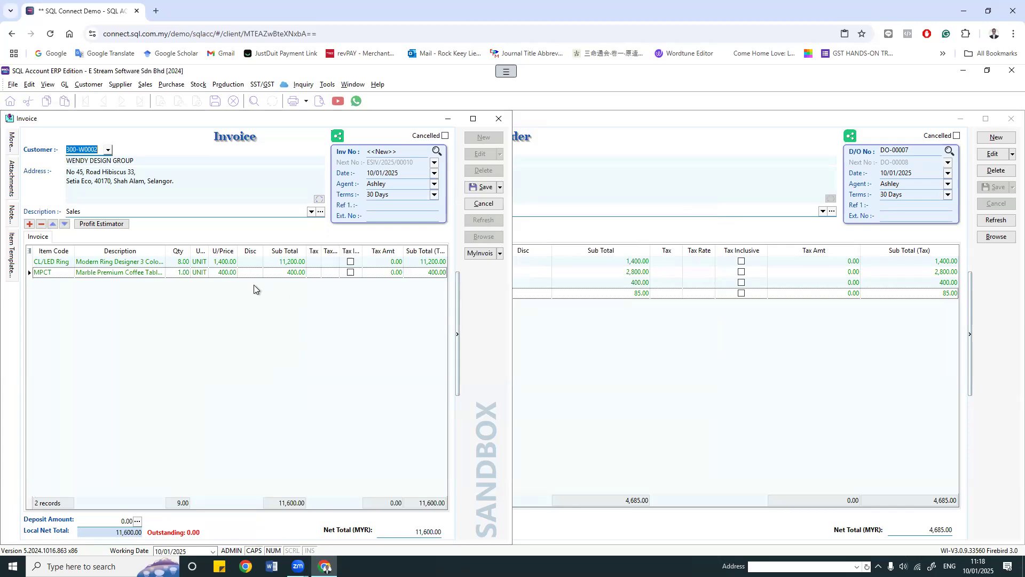
left_click(484, 187)
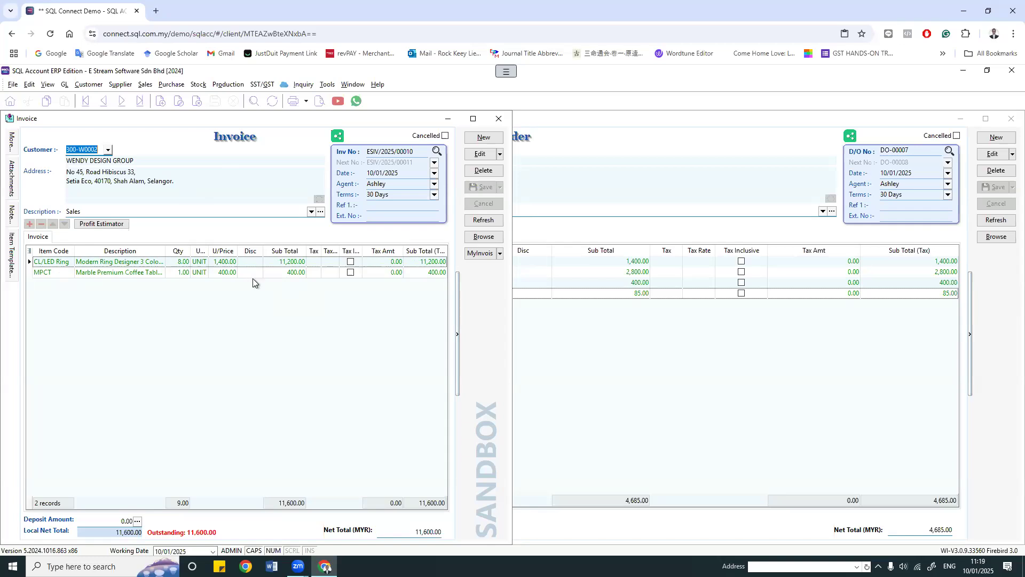
Step: View the item flow of the invoice's CL/LED Ring line and inspect its source quotation QT-00010 from the diagram
right_click(52, 266)
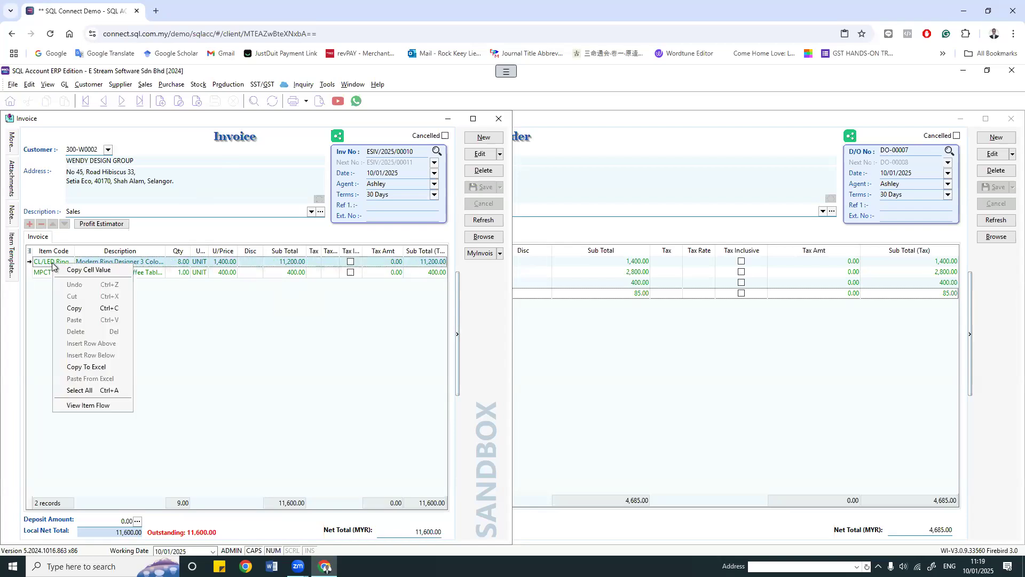
left_click(92, 406)
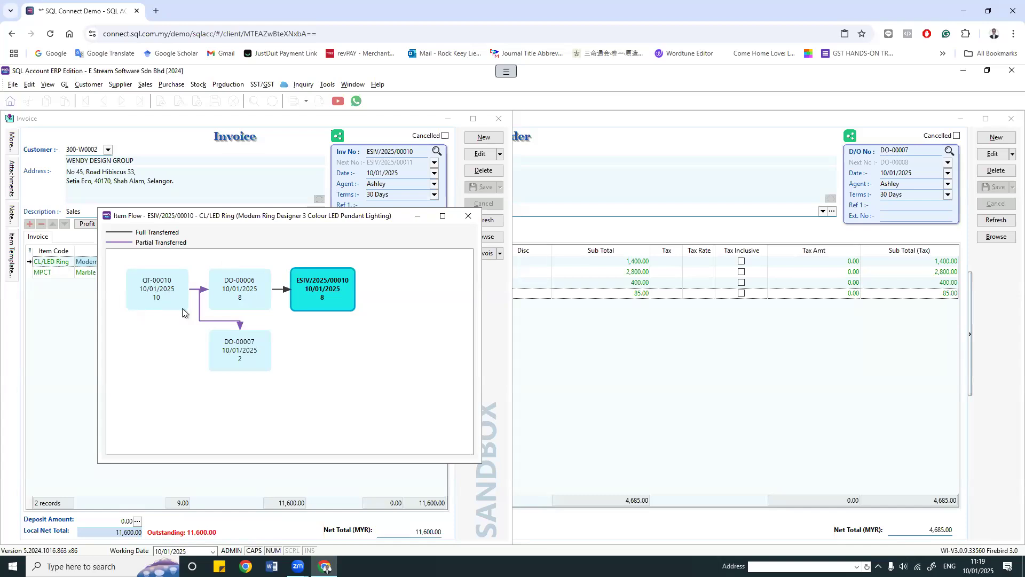
left_click_drag(280, 216, 423, 211)
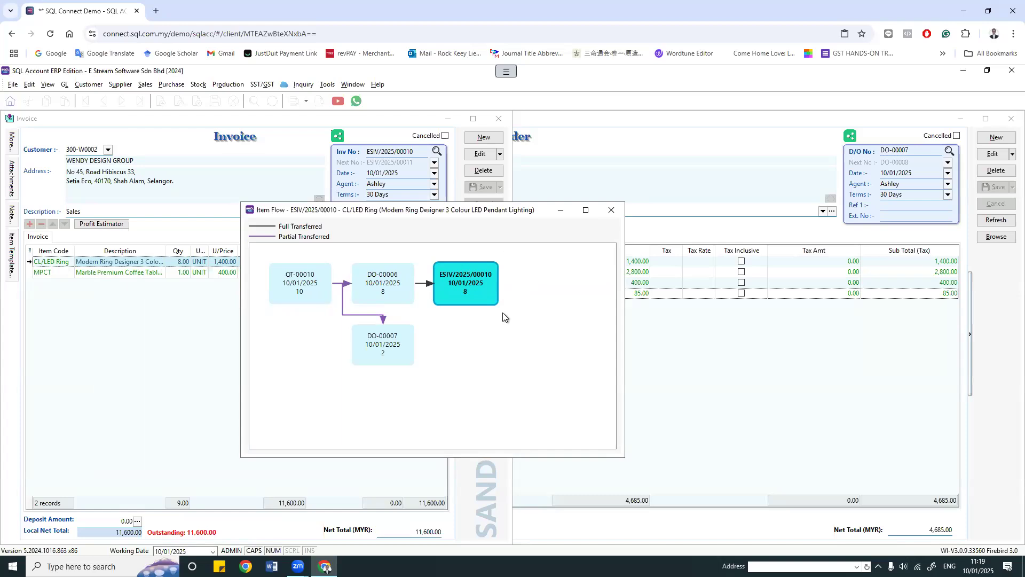
double_click(304, 280)
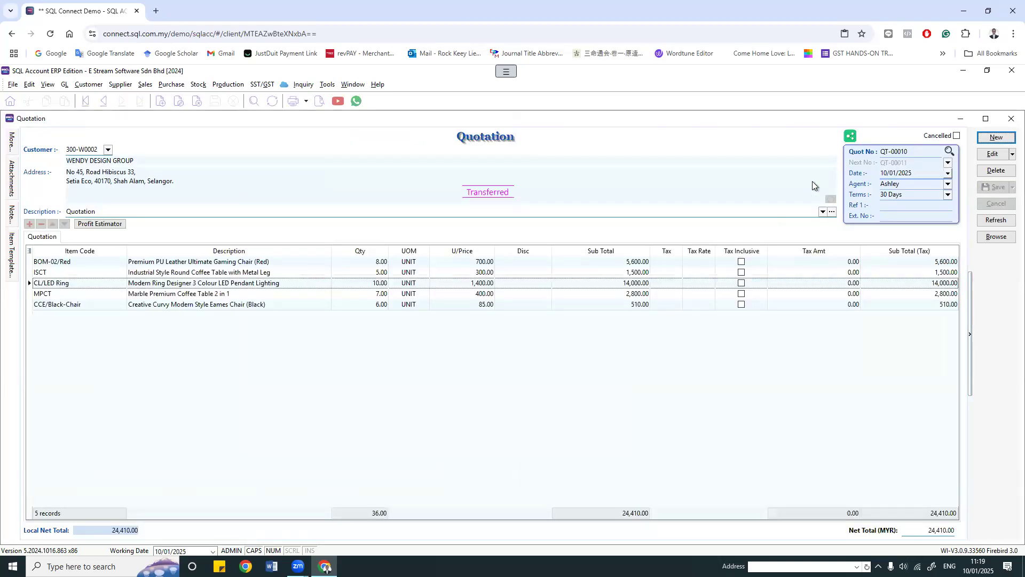
left_click(1006, 117)
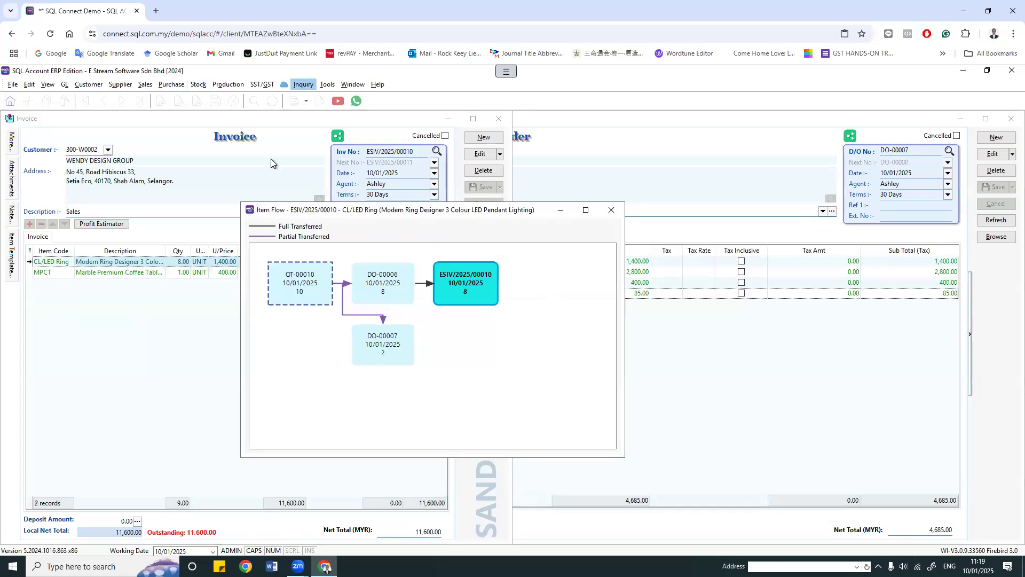
double_click(301, 278)
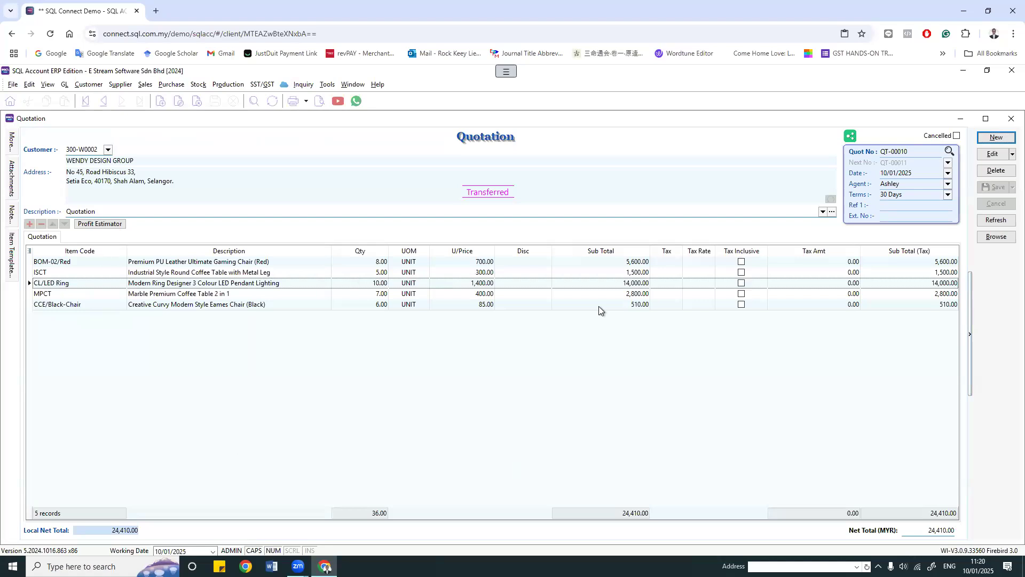
left_click(1010, 119)
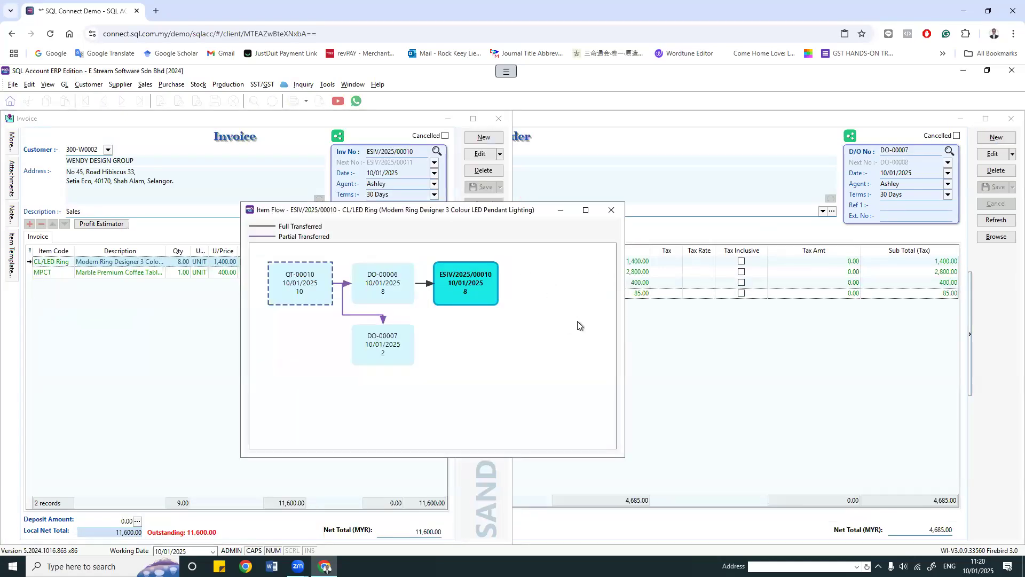
Step: Check DO-00007 in the item flow diagram, and close the item flow, the invoice and the delivery order
left_click(396, 350)
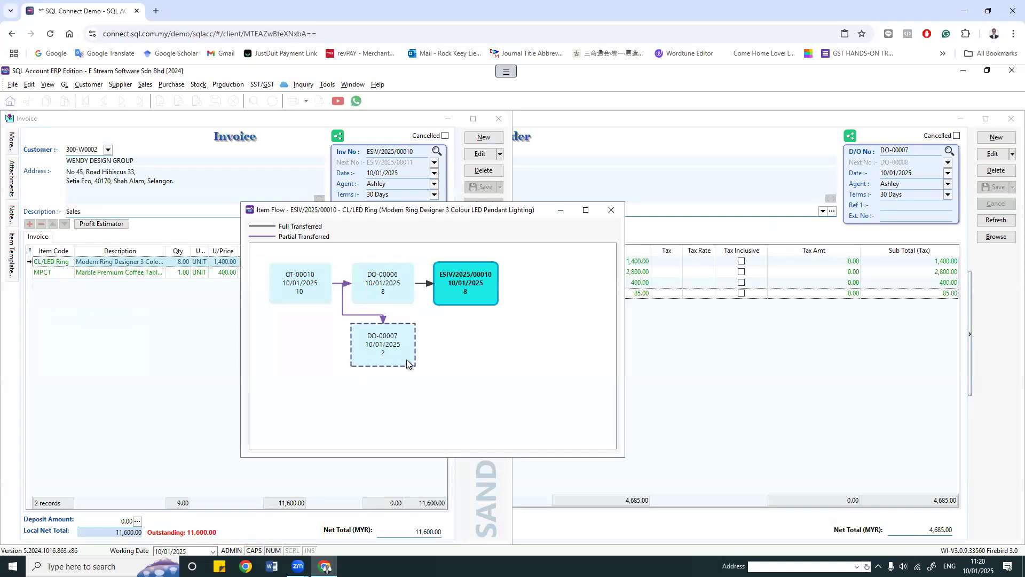
double_click(392, 348)
left_click(612, 209)
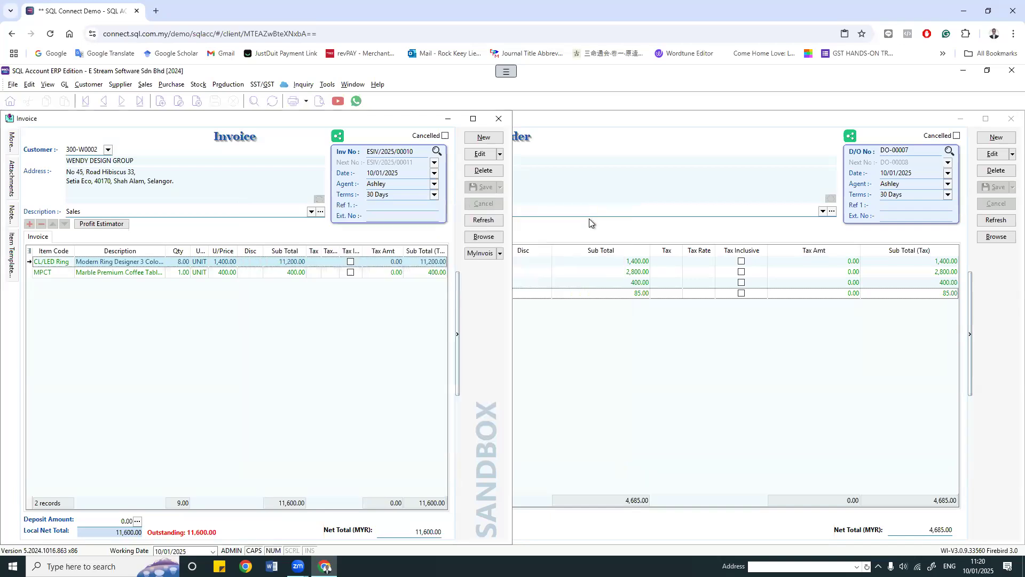
left_click(499, 118)
left_click(1011, 118)
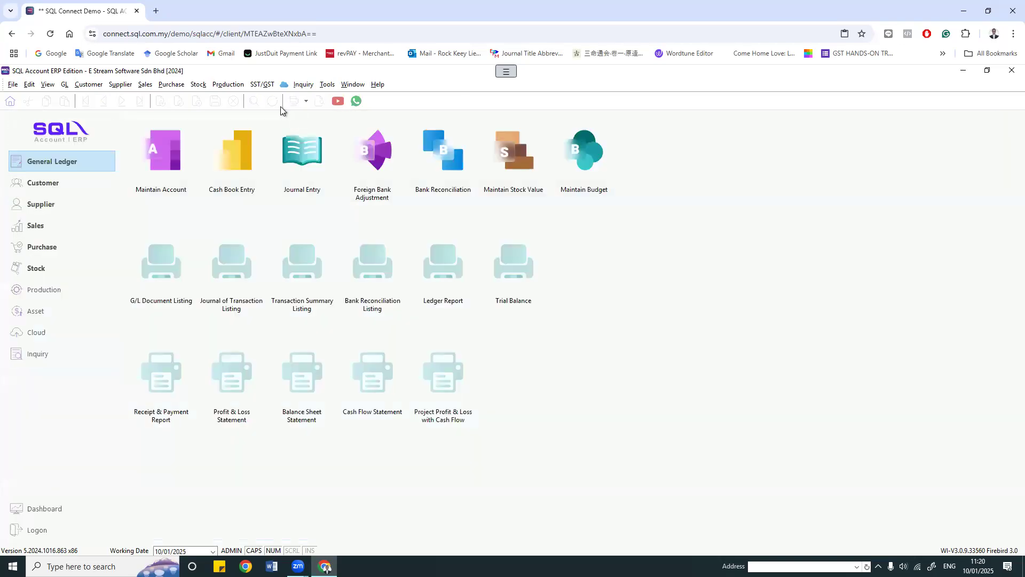
Step: Open the latest sales order, SO-00011, check which document transfers it offers, and close it
left_click(145, 84)
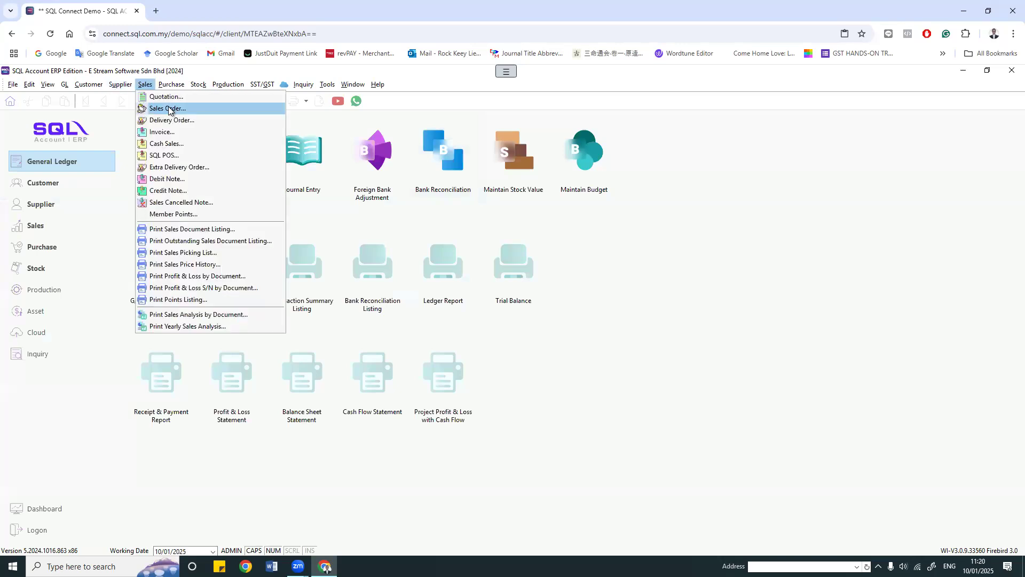
left_click(168, 108)
left_click(433, 264)
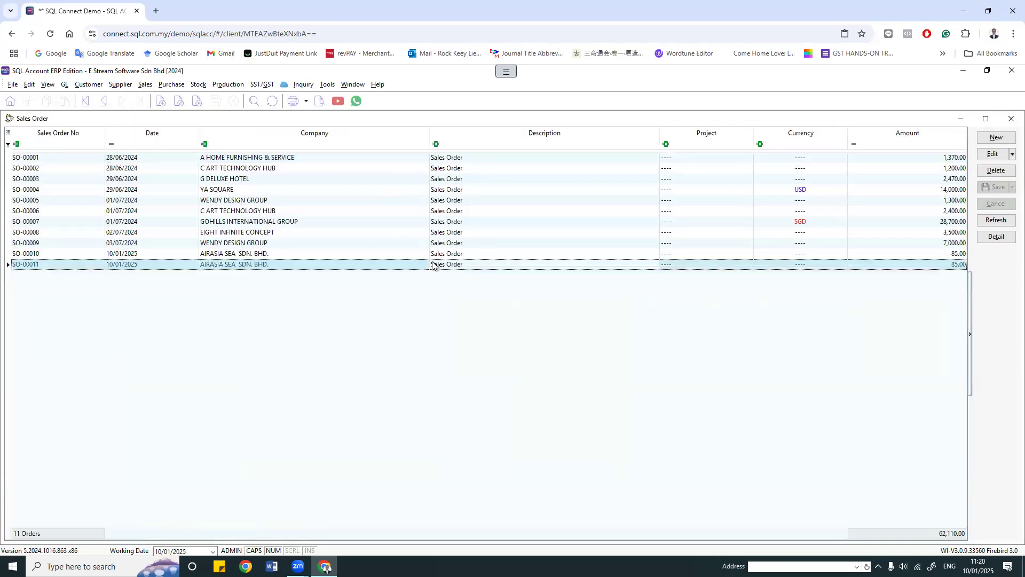
double_click(432, 265)
right_click(559, 137)
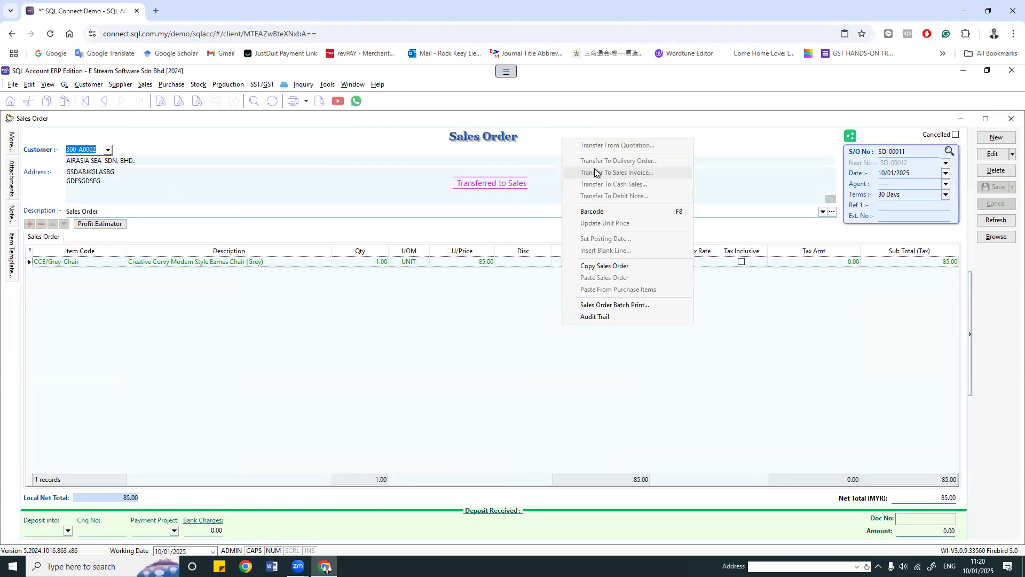
left_click(769, 317)
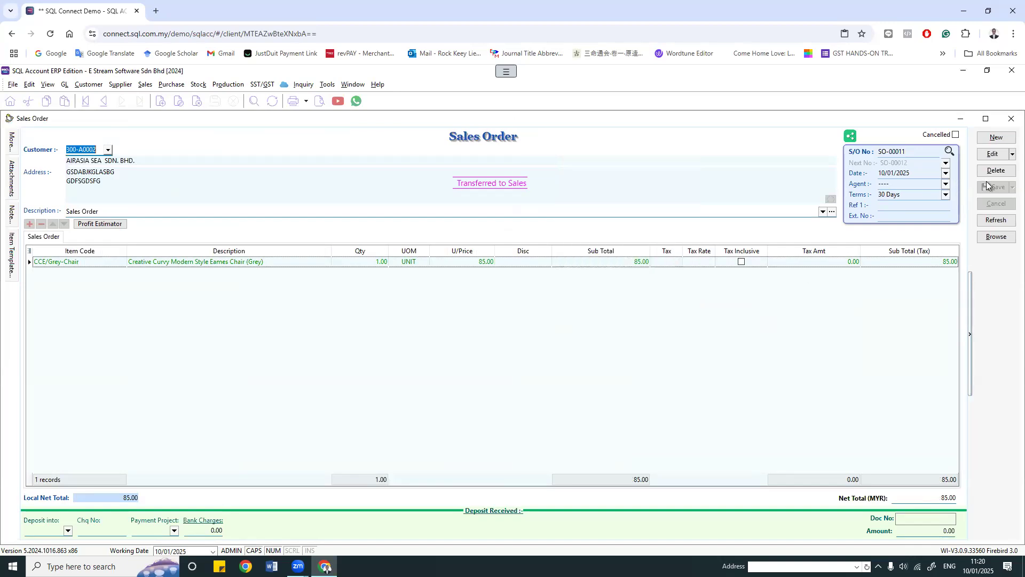
left_click(1011, 118)
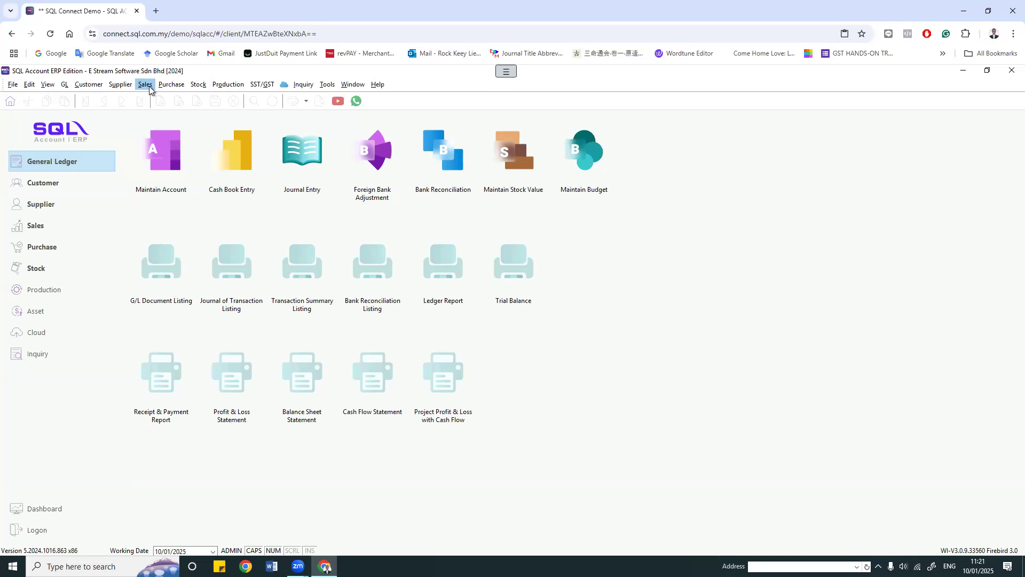
Step: Start a new cash sale for customer G DELUXE HOTEL and add the CL/LED Ring item to it
left_click(145, 85)
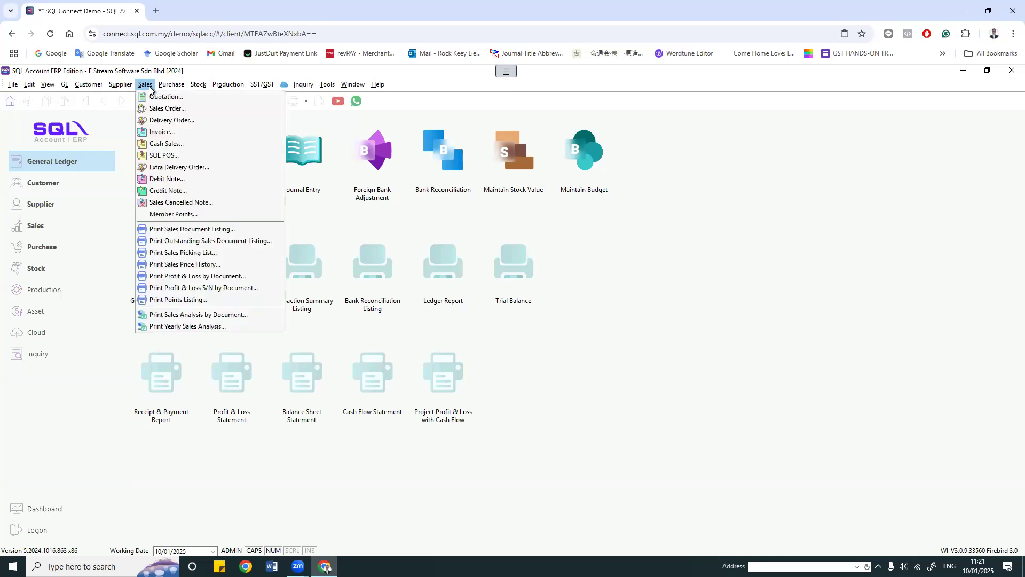
left_click(160, 143)
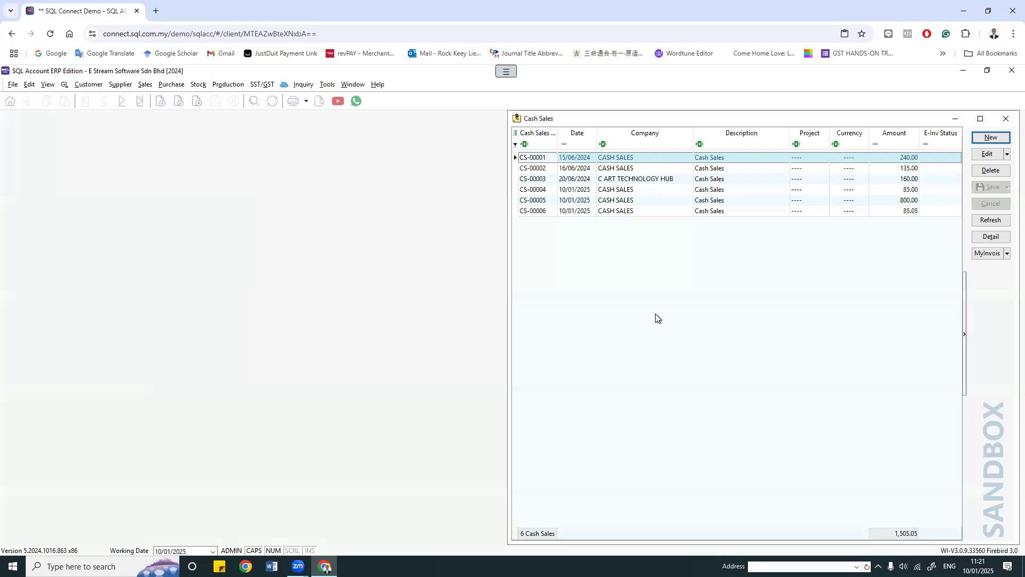
left_click(991, 137)
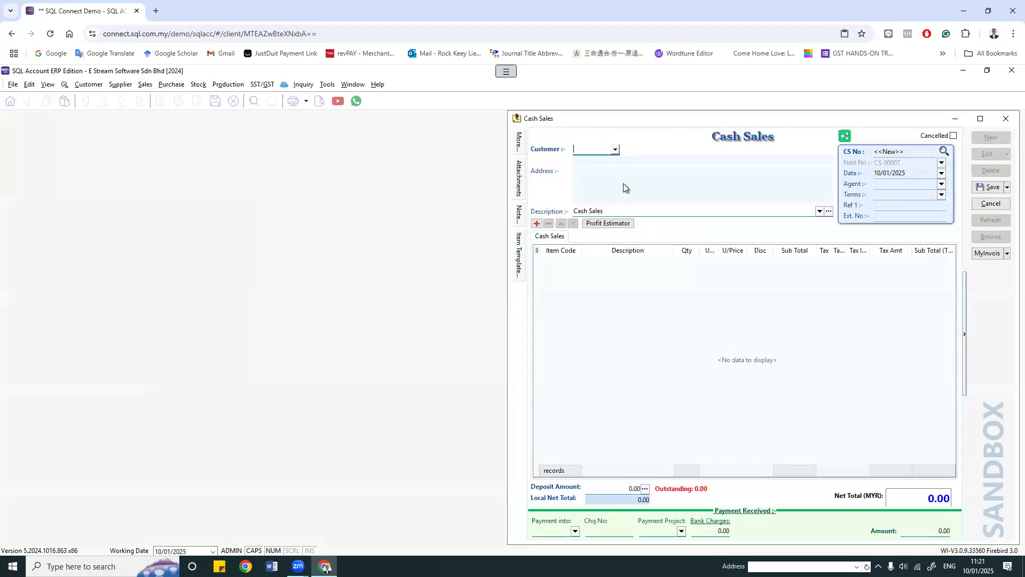
left_click(981, 119)
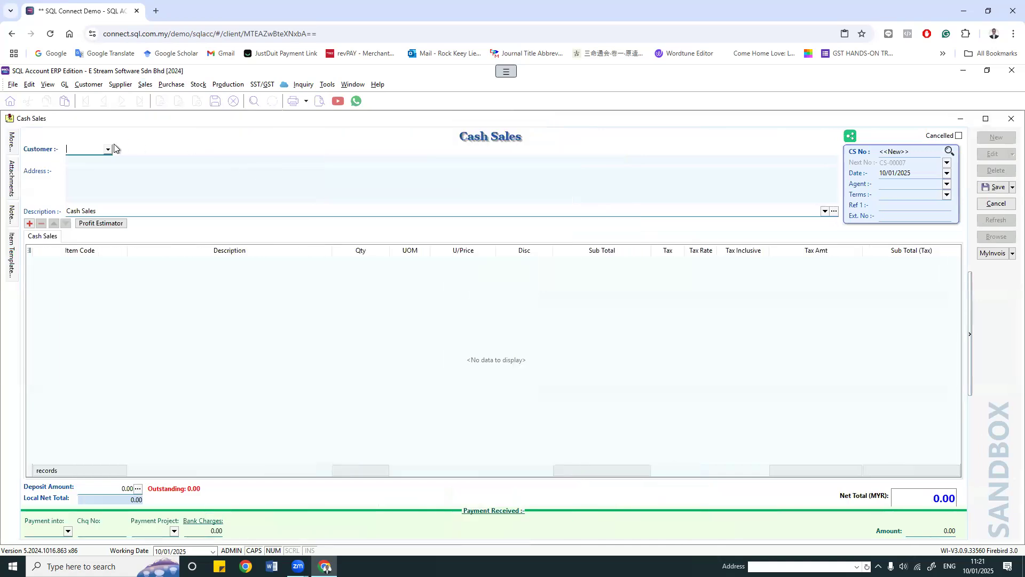
left_click(106, 150)
left_click(104, 266)
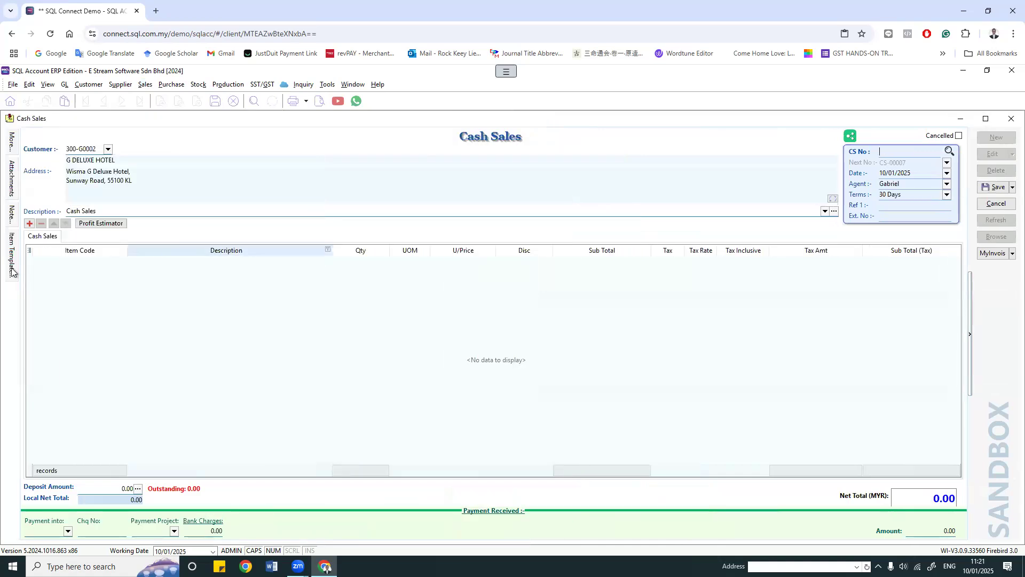
left_click(104, 268)
left_click(122, 261)
left_click(156, 338)
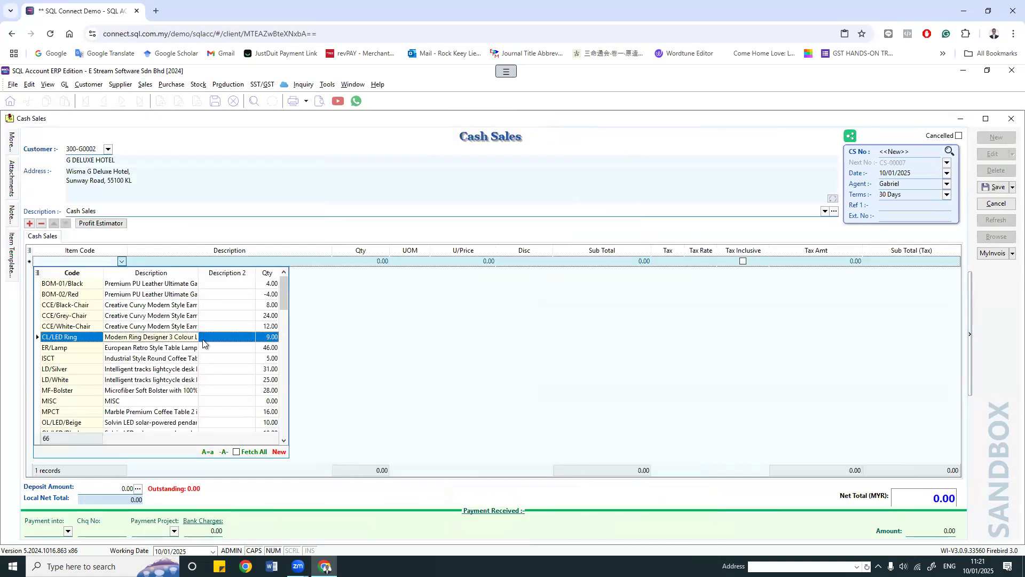
Step: Try saving the cash sale to bring up its payment entry, cancel the payment, and discard the unsaved cash sale
left_click(994, 187)
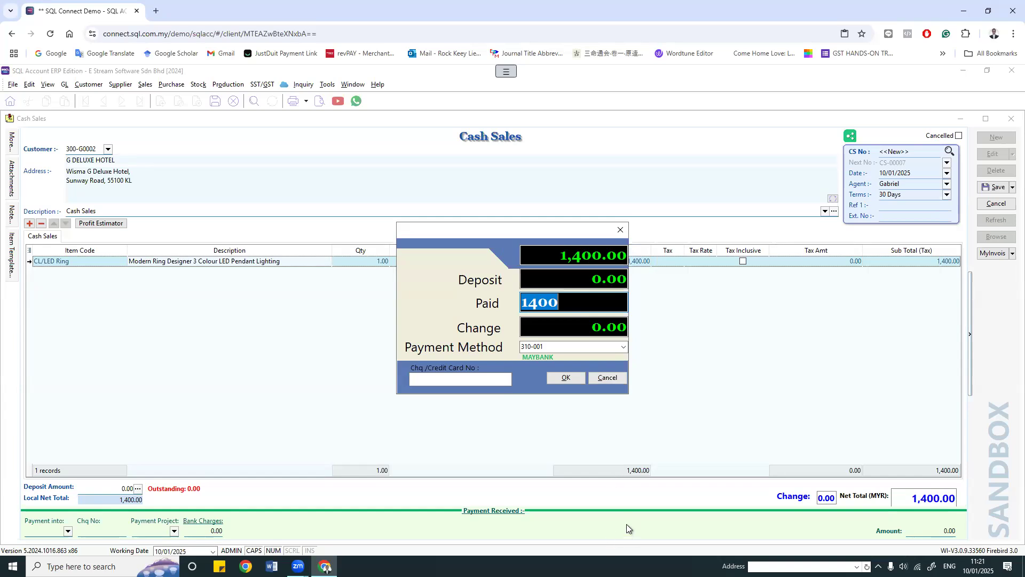
left_click(607, 378)
key("Escape")
left_click(539, 330)
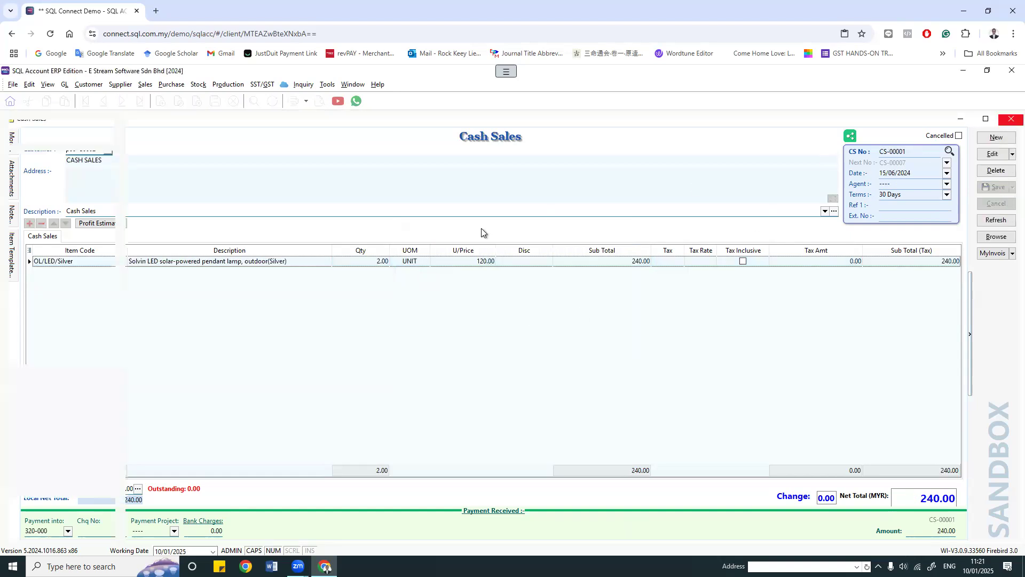
Step: List the available sales documents and approve the Zoom participant's request to record to their computer
left_click(144, 86)
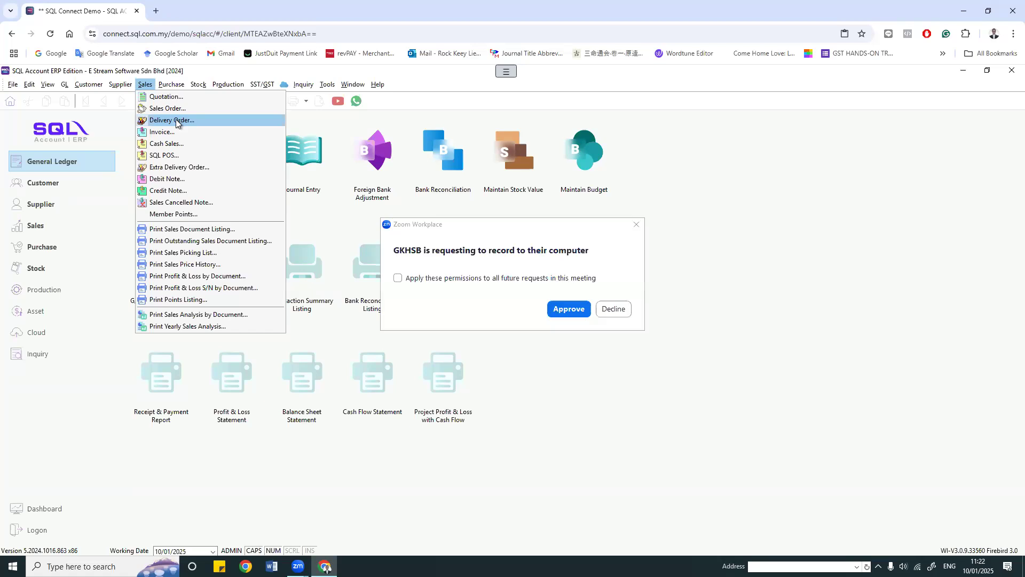
left_click(567, 312)
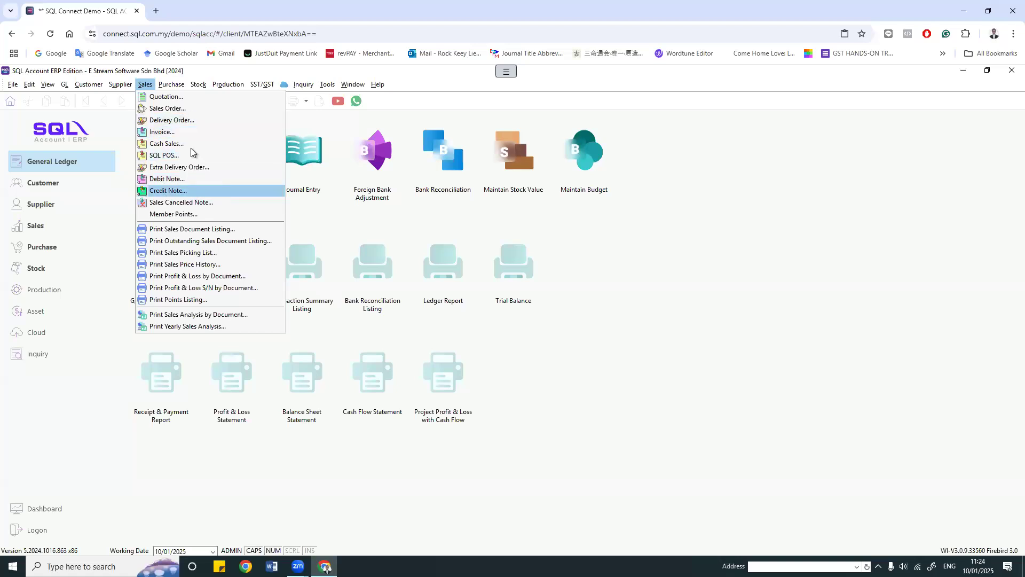
Step: Start a new customer payment entry for the customer WENDY DESIGN GROUP
key("Up")
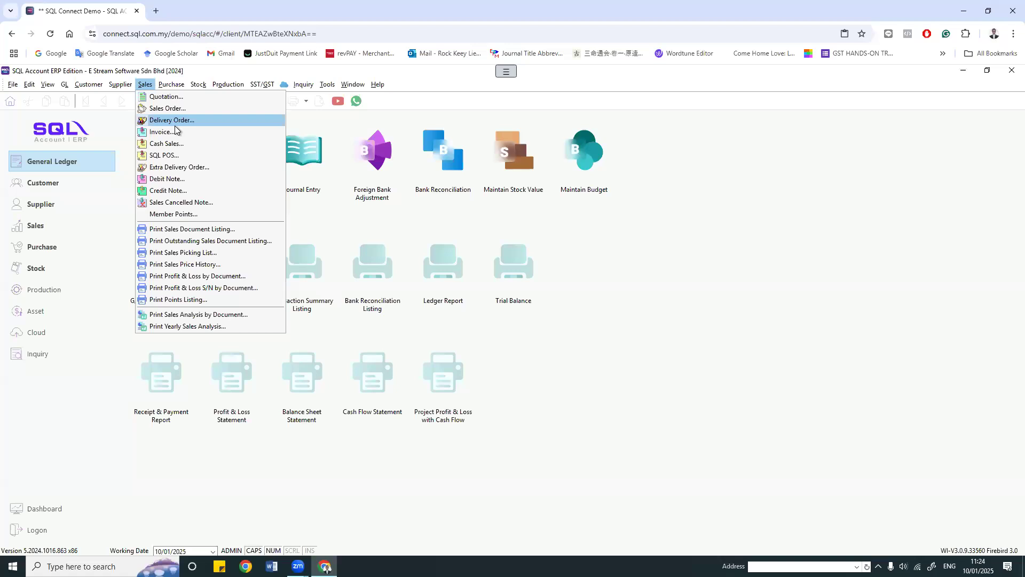
mouse_move(90, 83)
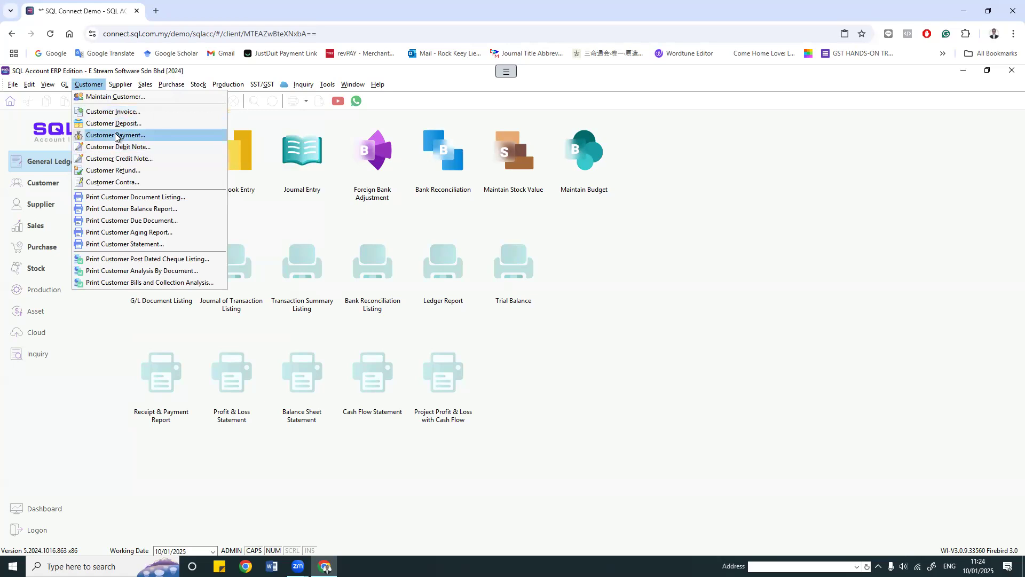
left_click(116, 136)
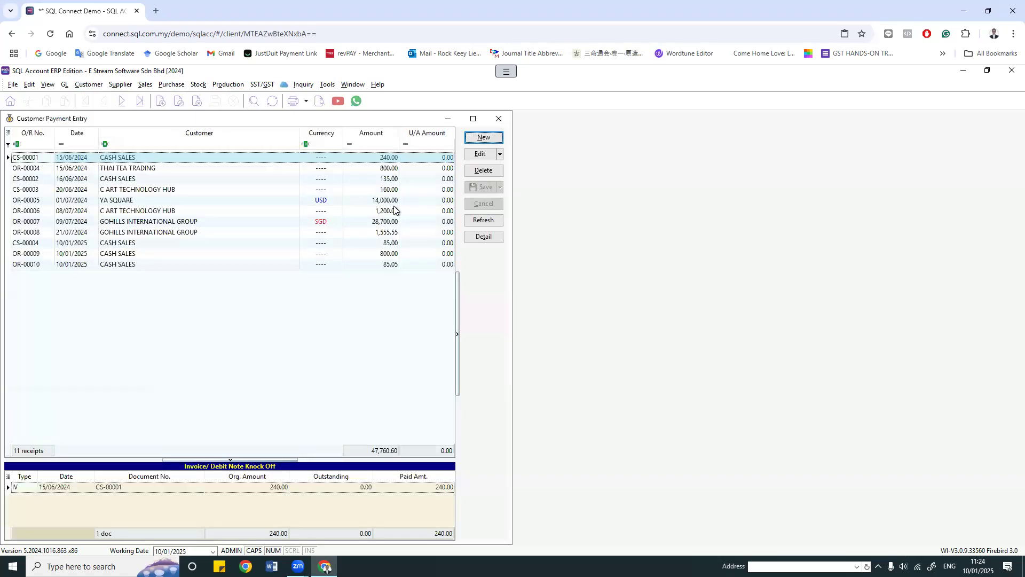
left_click(484, 138)
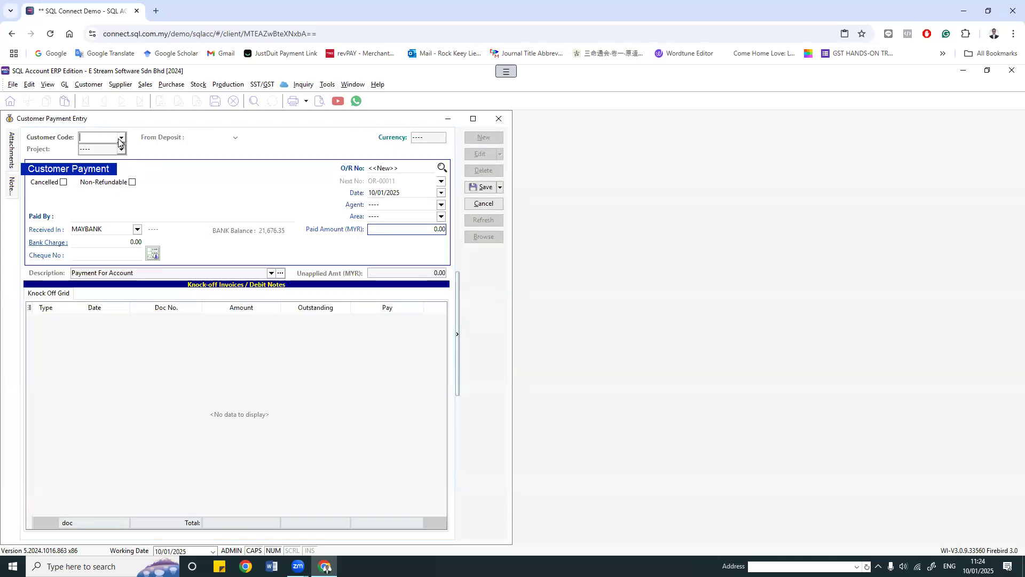
left_click(122, 138)
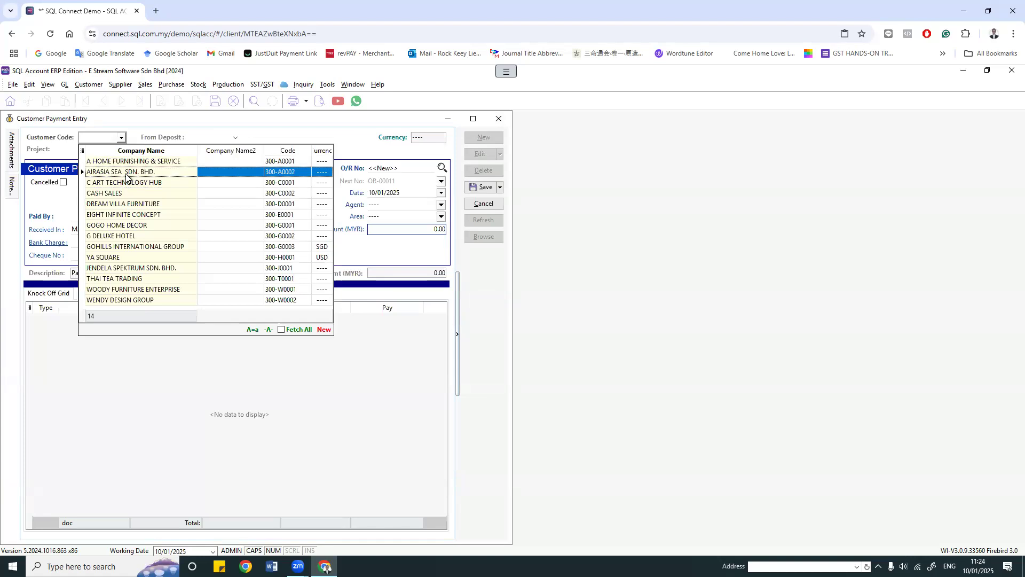
left_click(144, 301)
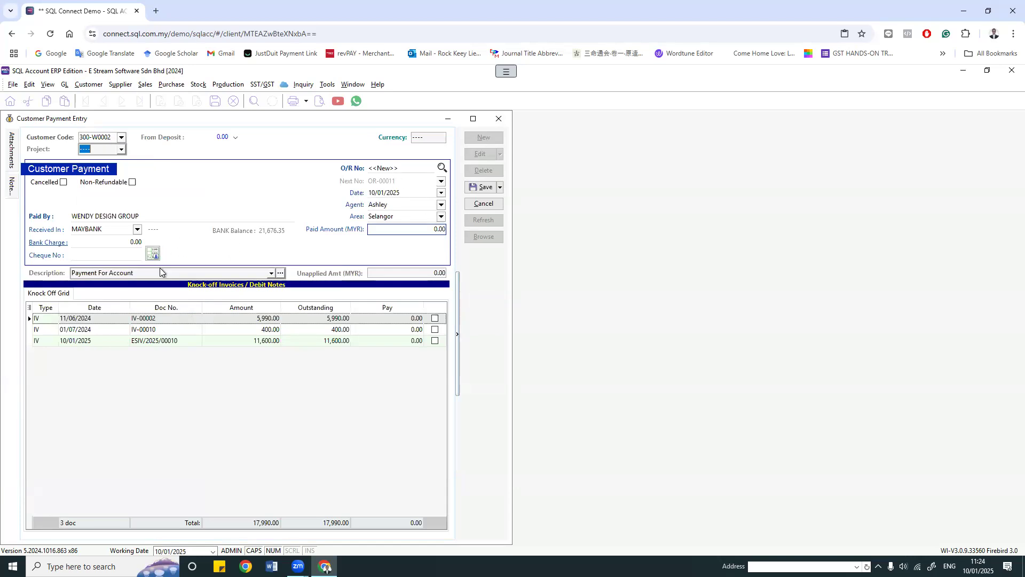
Step: Try CIMB and PBB as the account the payment is received in, and set it back to MAYBANK
left_click(399, 229)
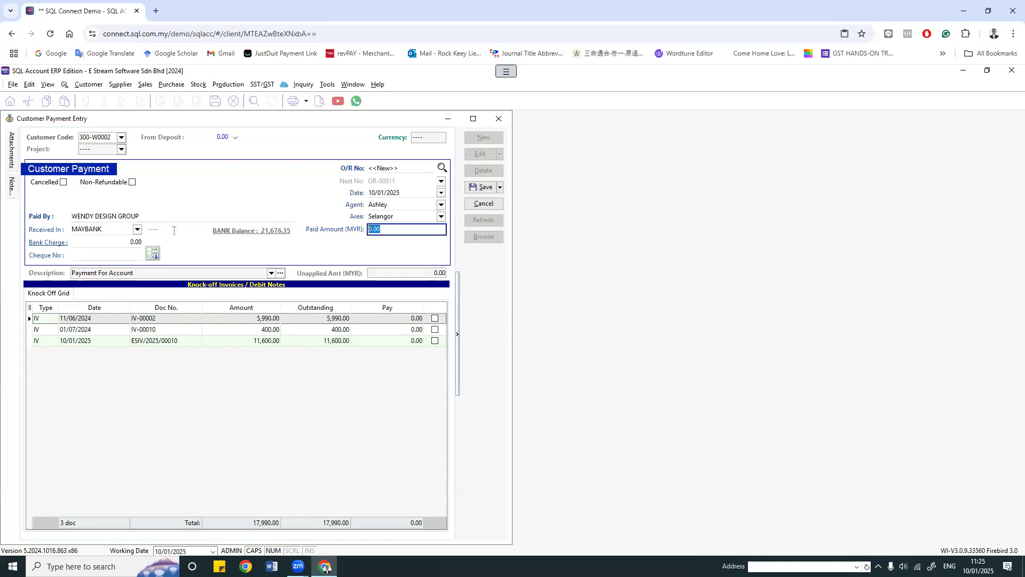
left_click(137, 229)
left_click(120, 269)
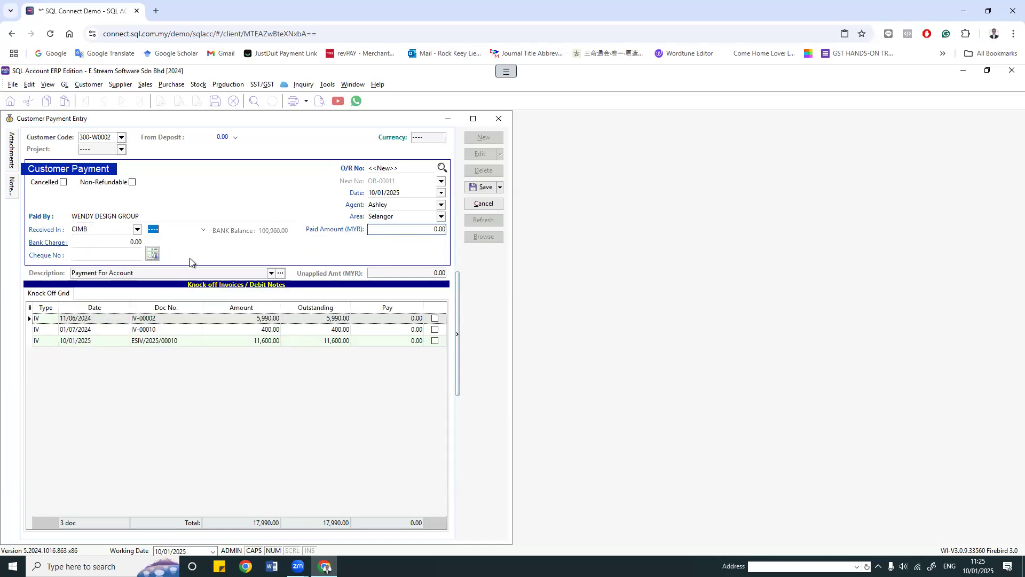
left_click(137, 229)
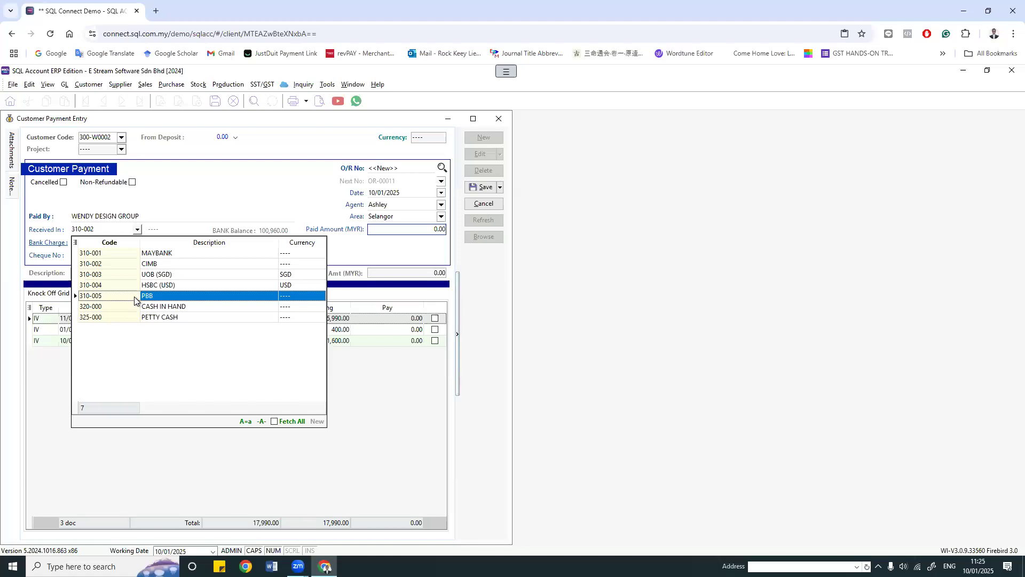
left_click(135, 297)
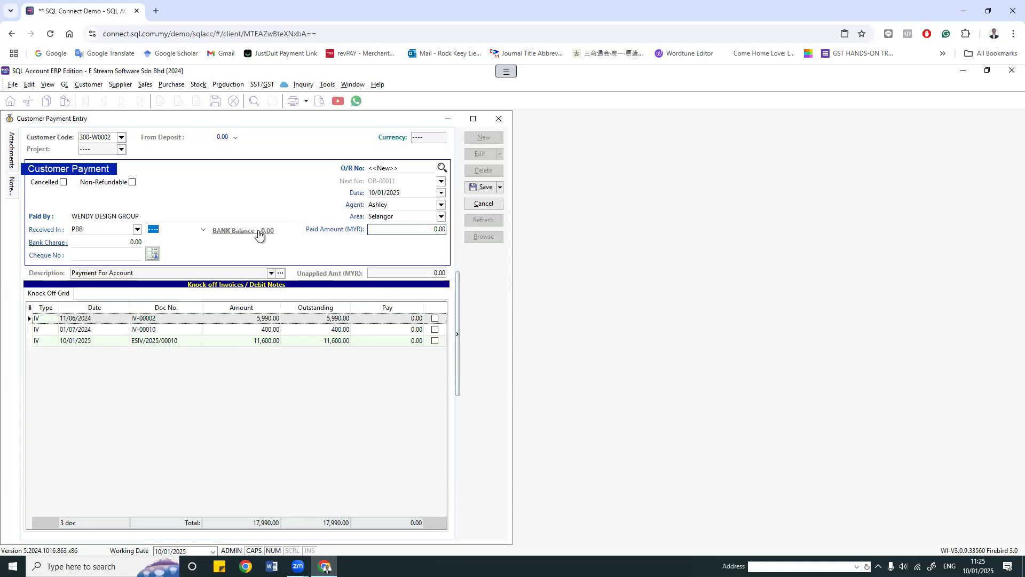
left_click(137, 229)
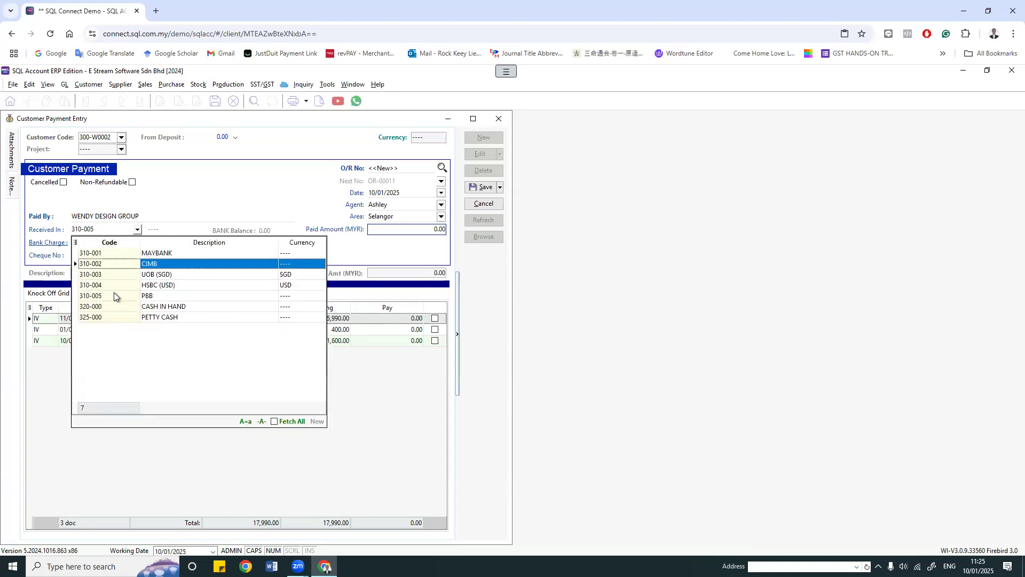
left_click(120, 258)
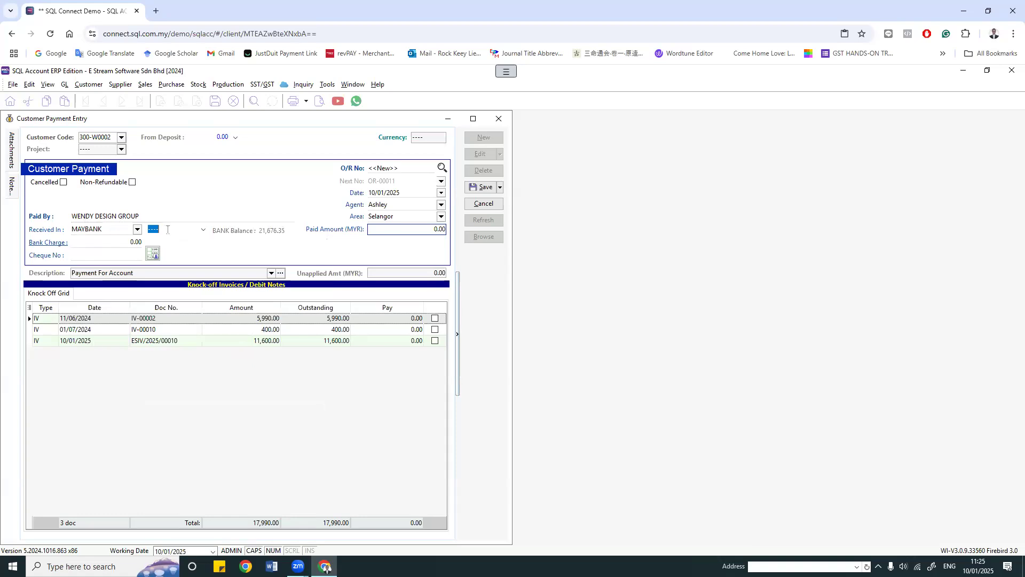
Step: Set the paid amount of the customer payment to 8000 MYR
left_click(111, 254)
left_click(399, 230)
double_click(409, 228)
type("8000")
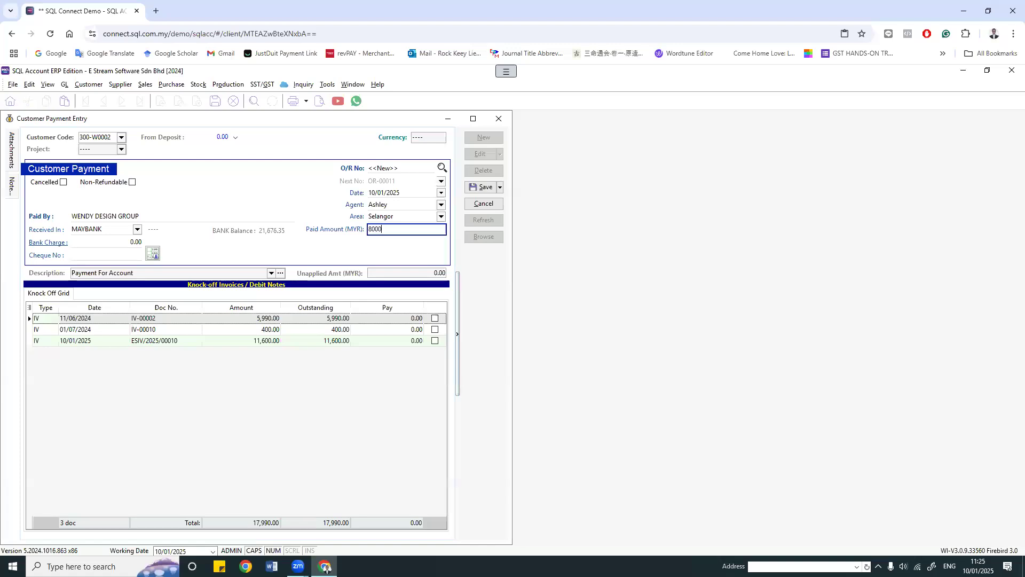
Step: Knock off invoice IV-00010 in full, pay 5000 towards IV-00002, and apply the remaining amount to ESIV/2025/00010
left_click(401, 318)
left_click(435, 330)
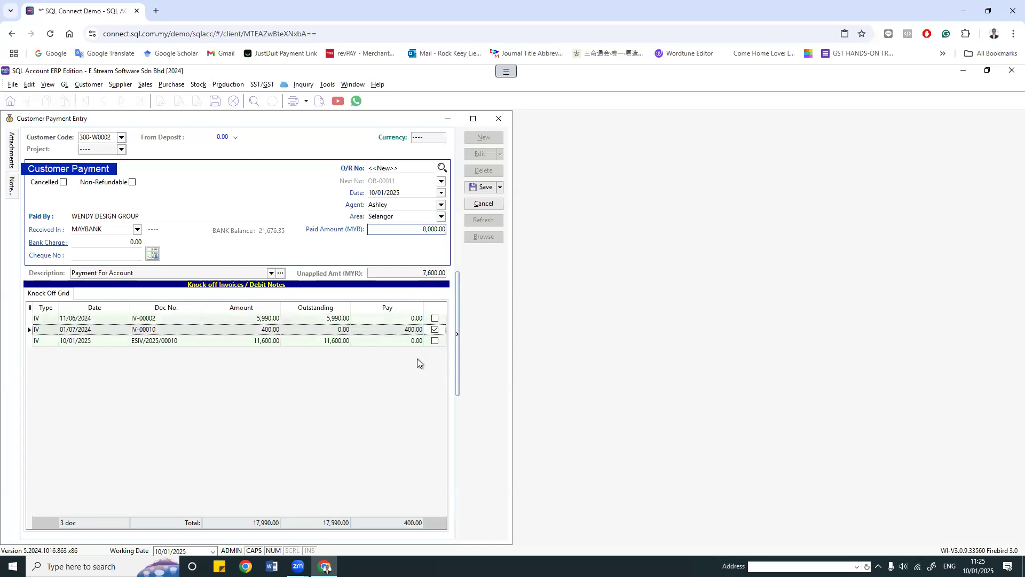
left_click(384, 318)
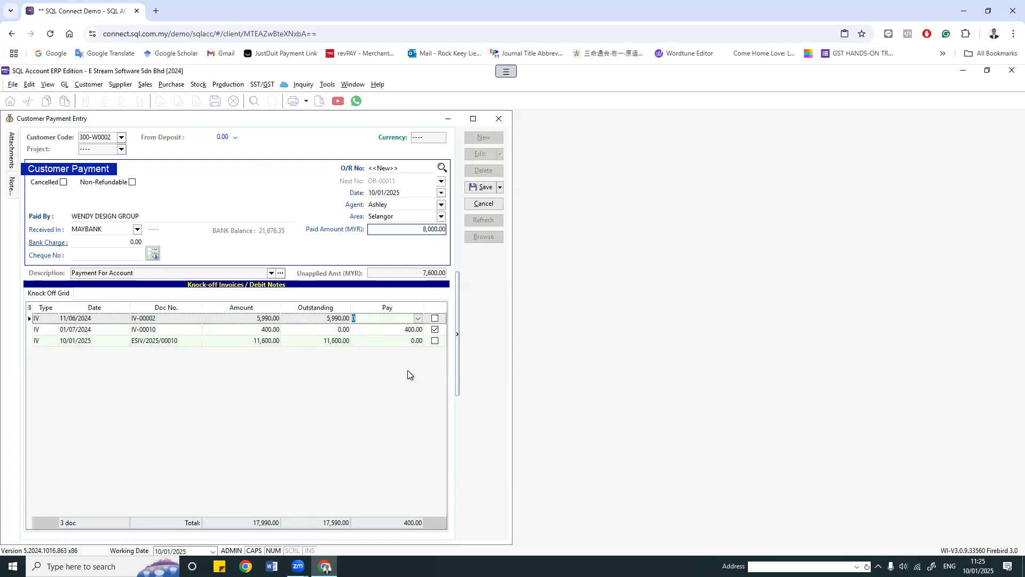
type("5000")
key("Return")
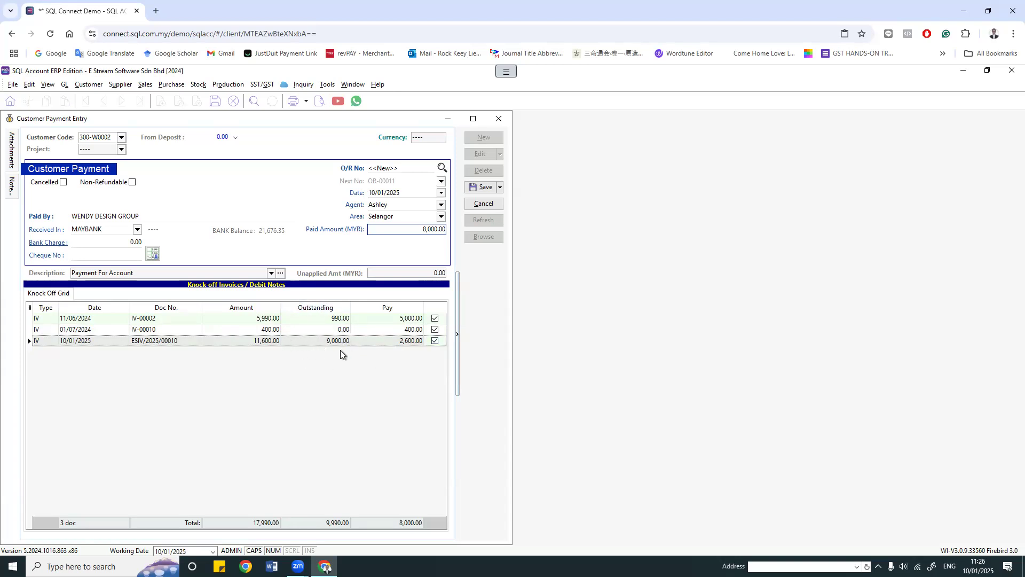
Step: Go through the pay amounts in the knock-off grid and save the customer payment
left_click(393, 319)
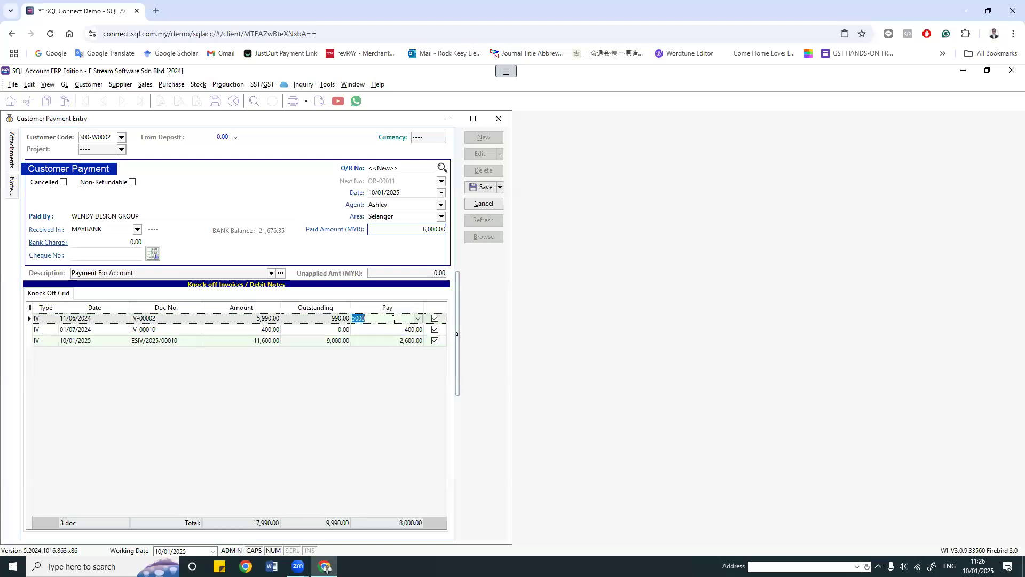
key("Down")
key("Down")
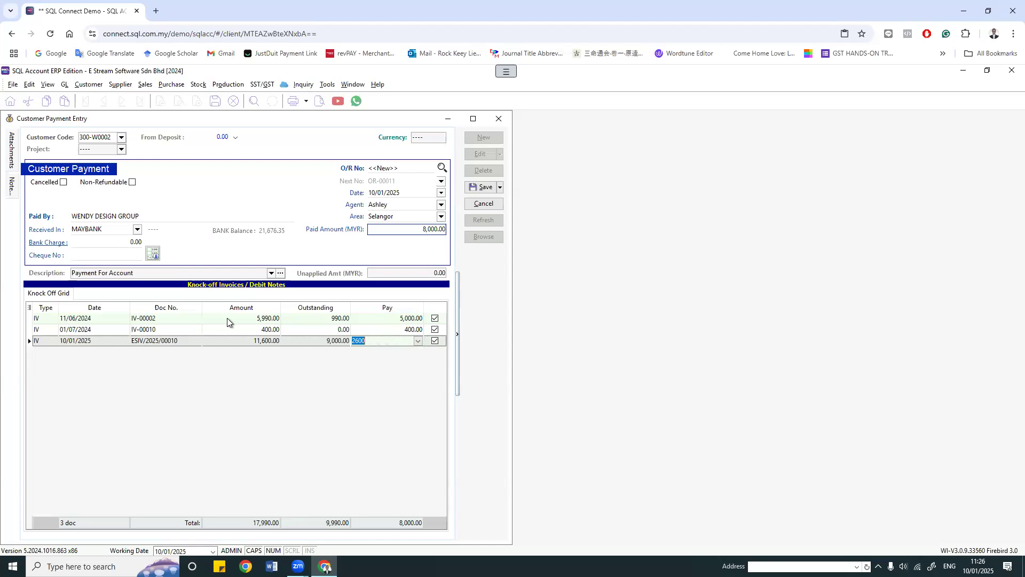
left_click(485, 188)
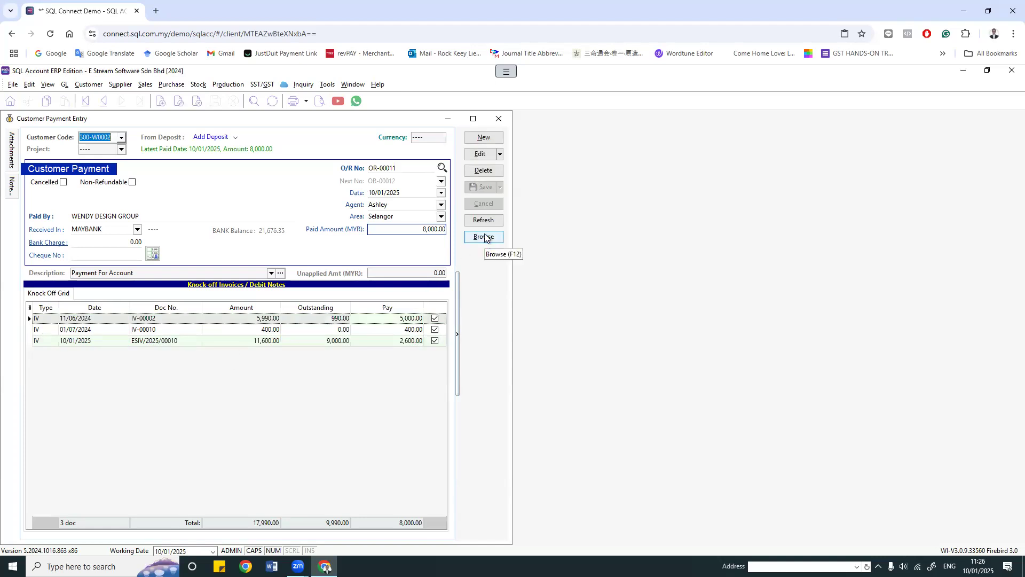
Step: Open the customer invoice list and tile it side by side with the payment entry
left_click(94, 84)
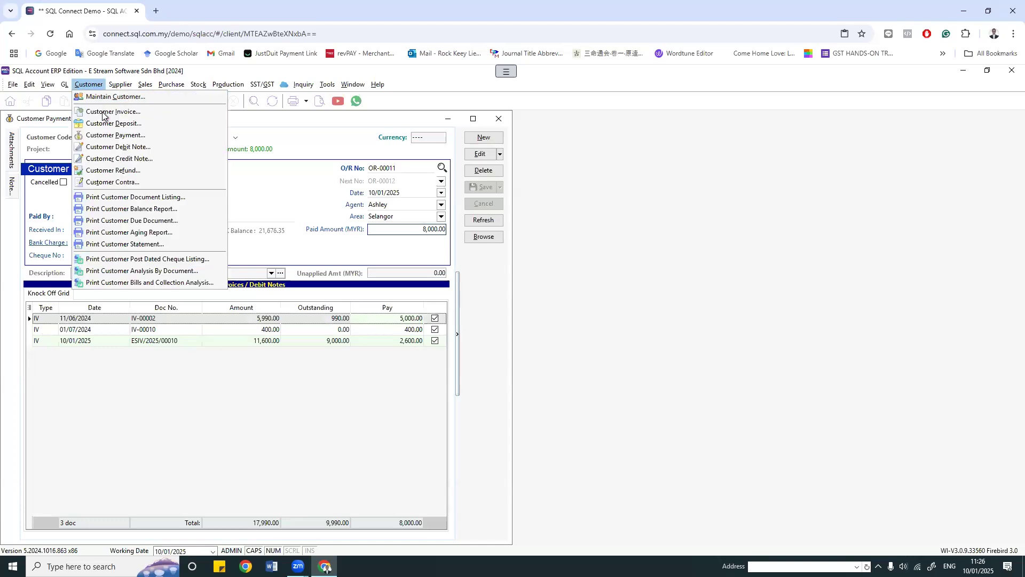
left_click(102, 114)
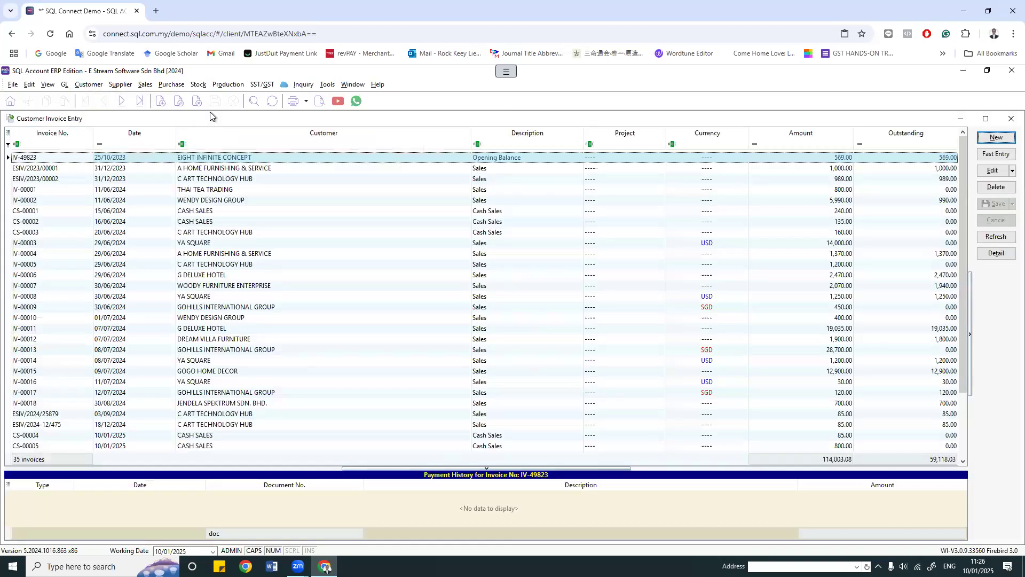
left_click(353, 85)
left_click(368, 118)
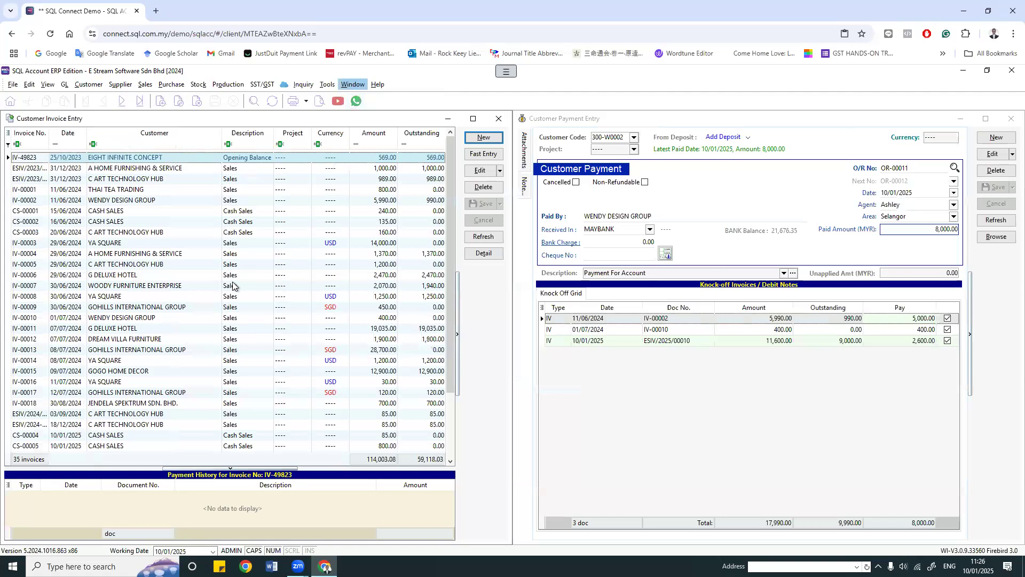
Step: Filter the invoice list by customer "wendy" and check each invoice's outstanding amount and payment history
left_click(124, 144)
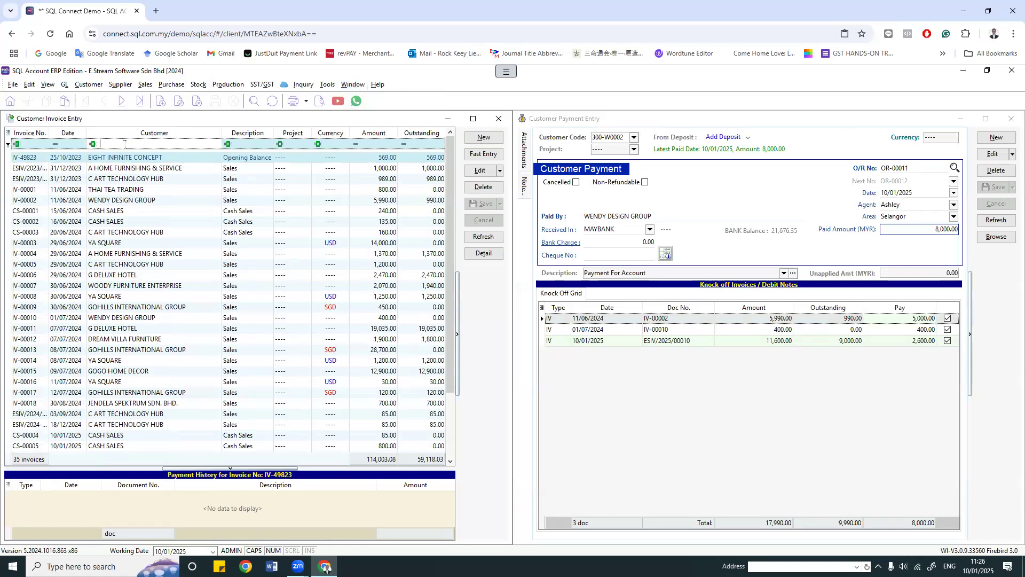
type("wend")
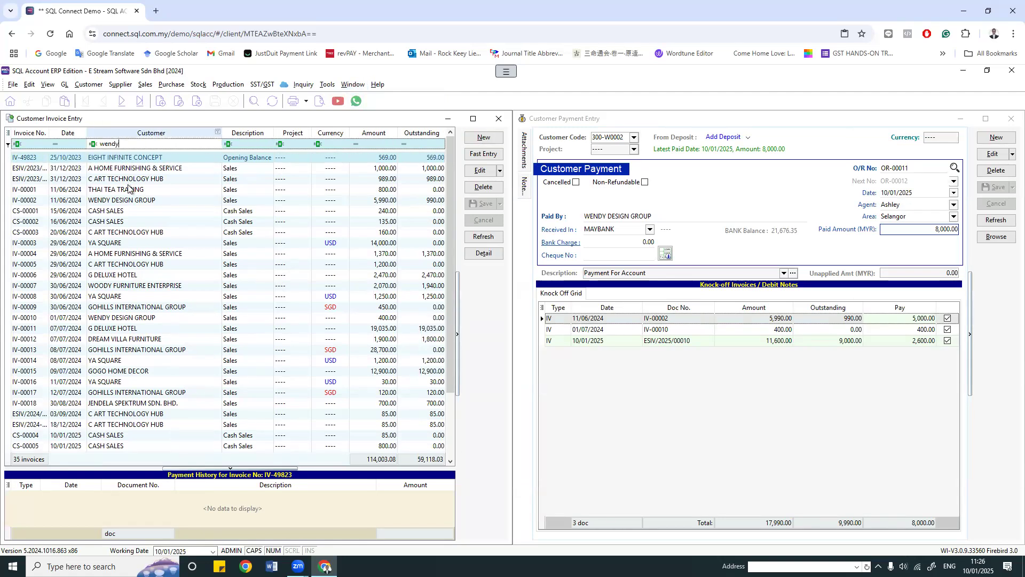
type("y")
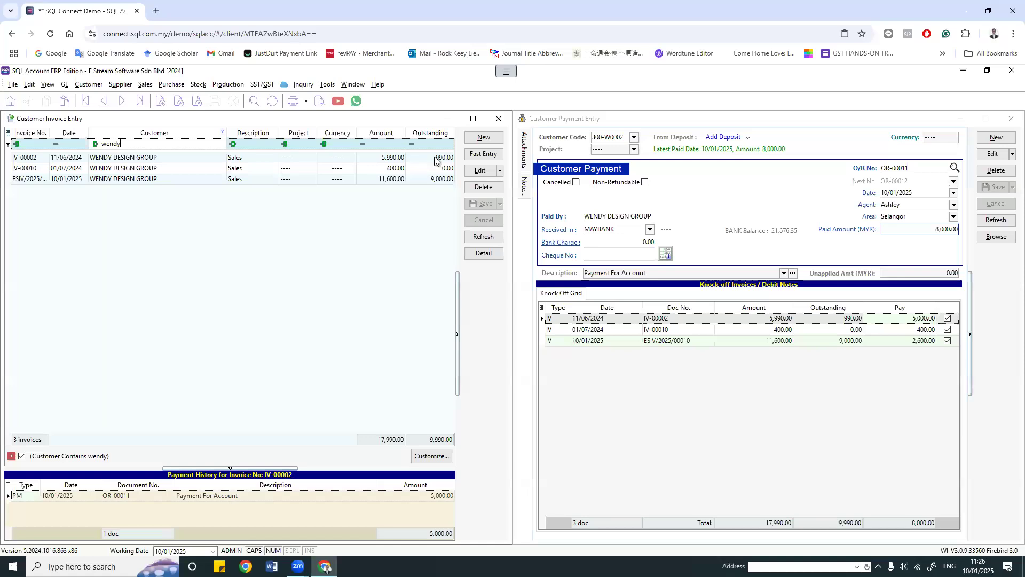
key("Down")
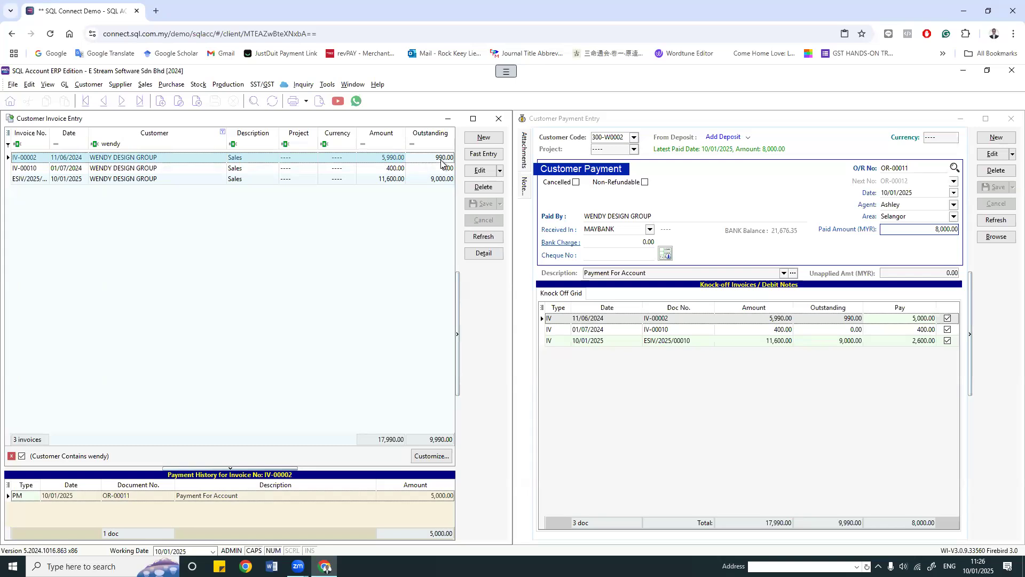
left_click(419, 169)
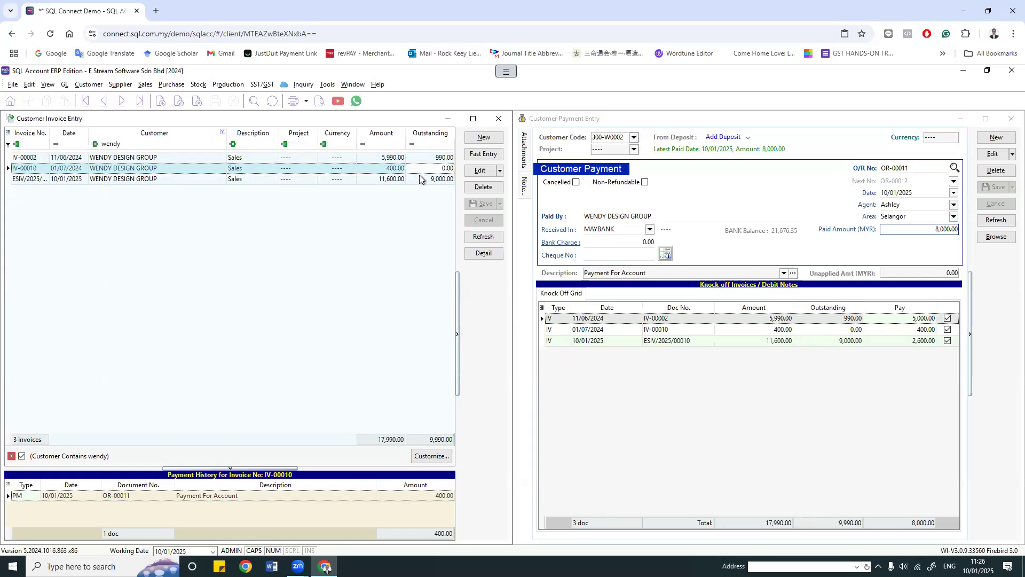
left_click(424, 177)
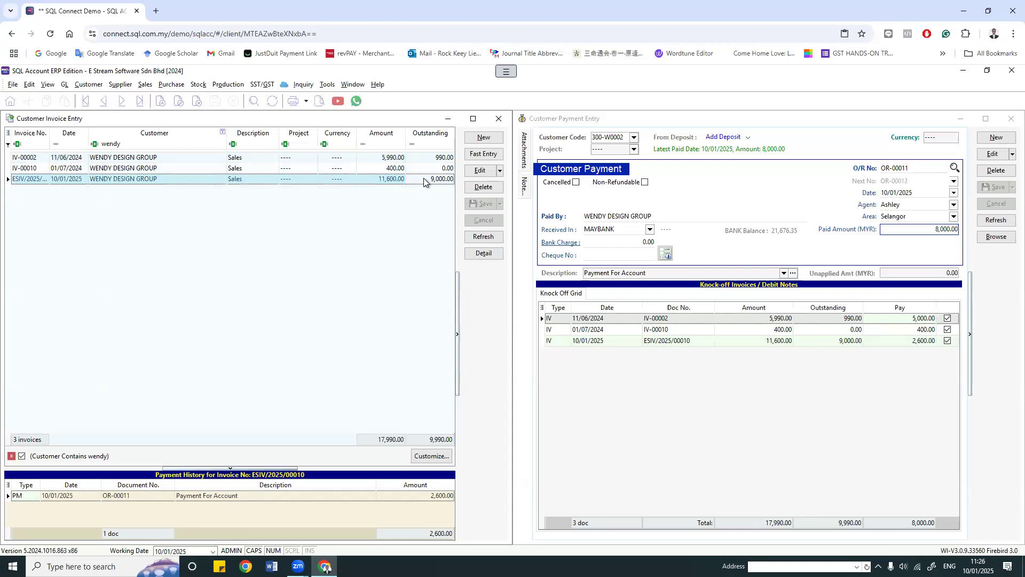
left_click(421, 159)
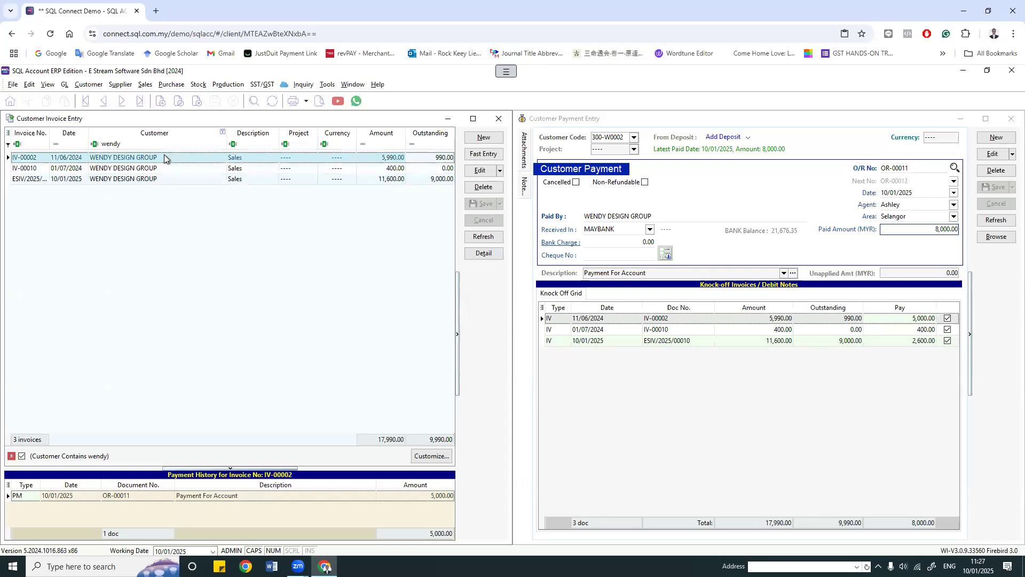
Step: View the payment recorded in the history of invoice IV-00002, and check the payment histories of the other two invoices
double_click(117, 495)
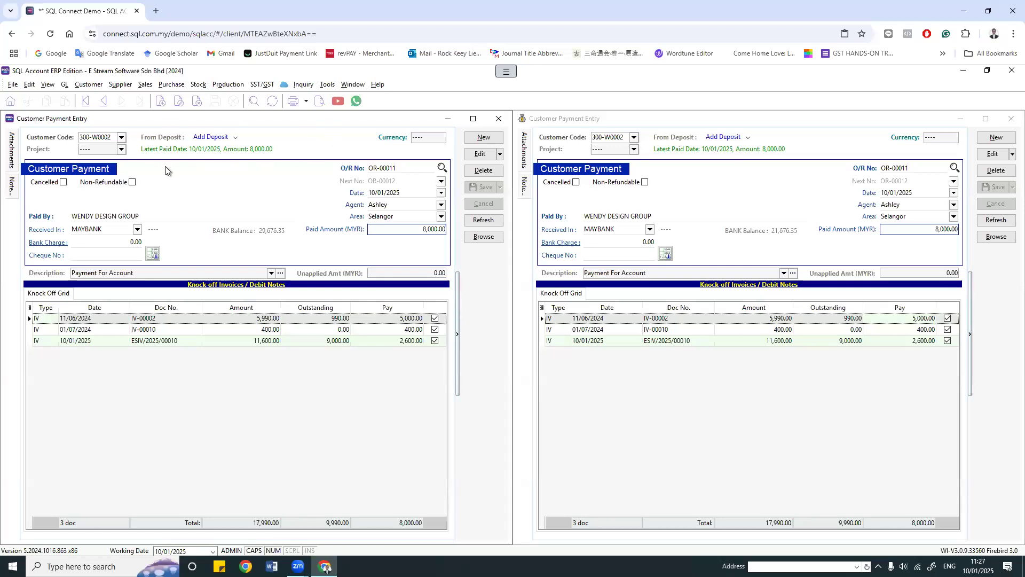
left_click(499, 118)
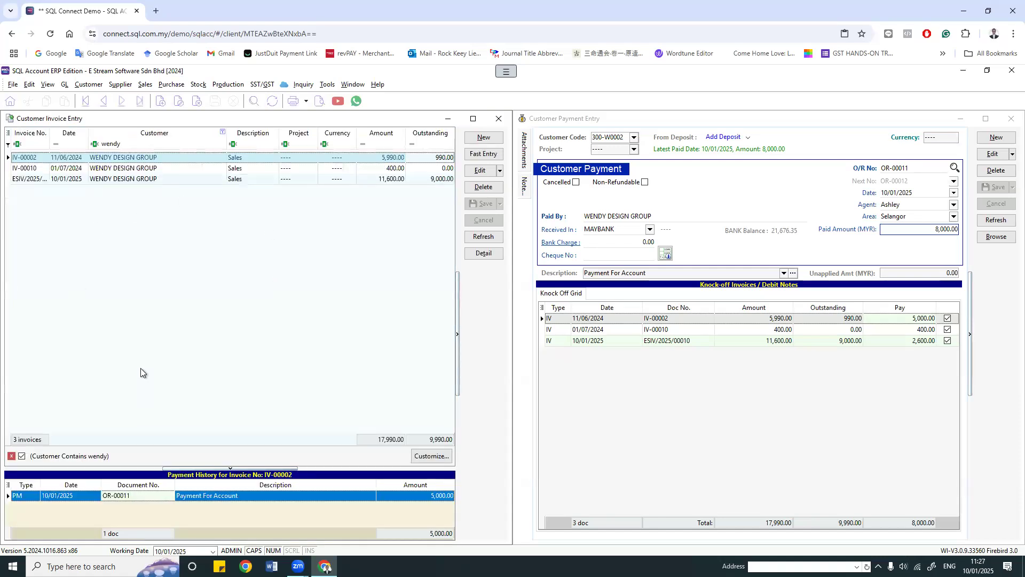
key("Down")
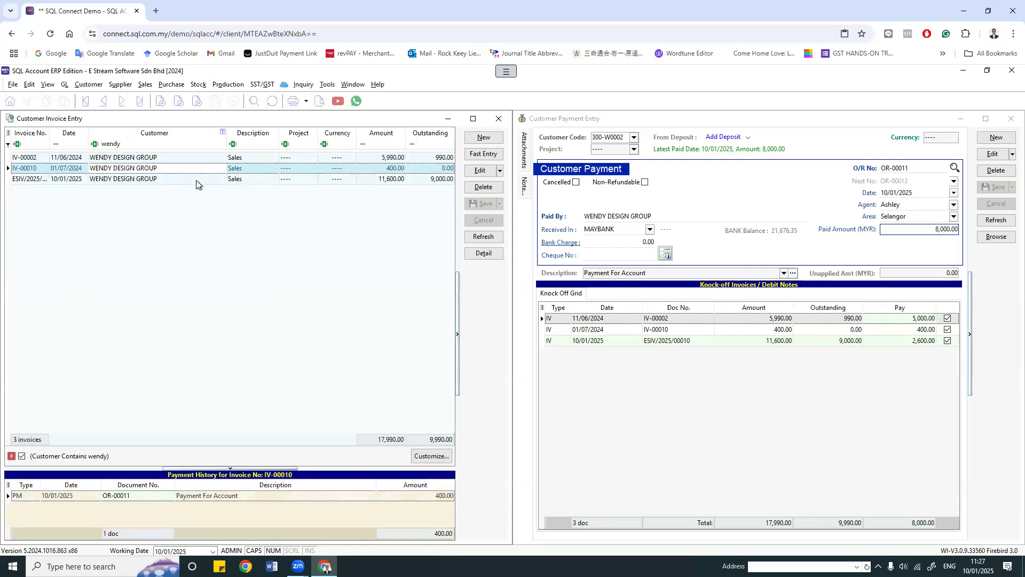
key("Down")
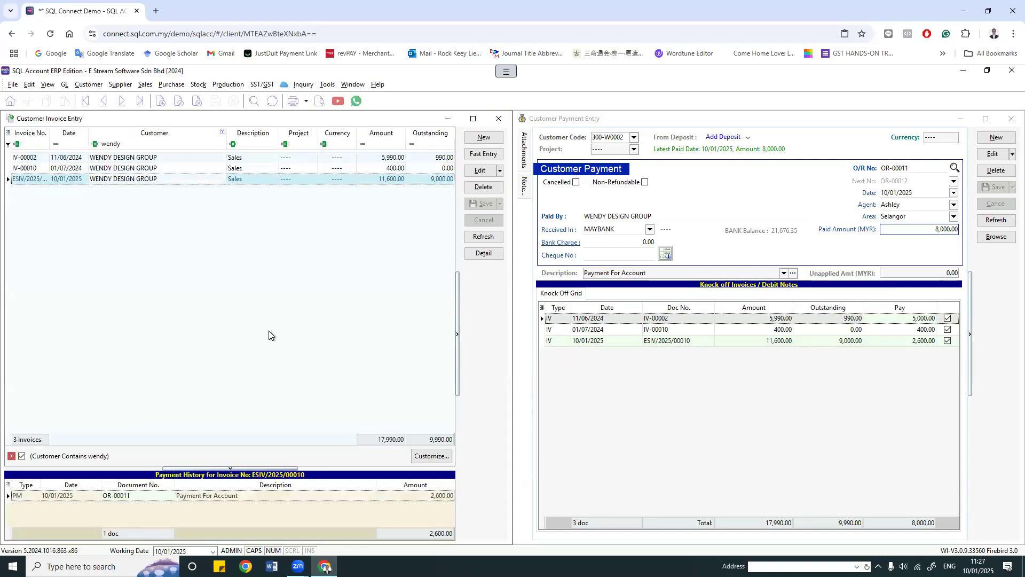
left_click(176, 169)
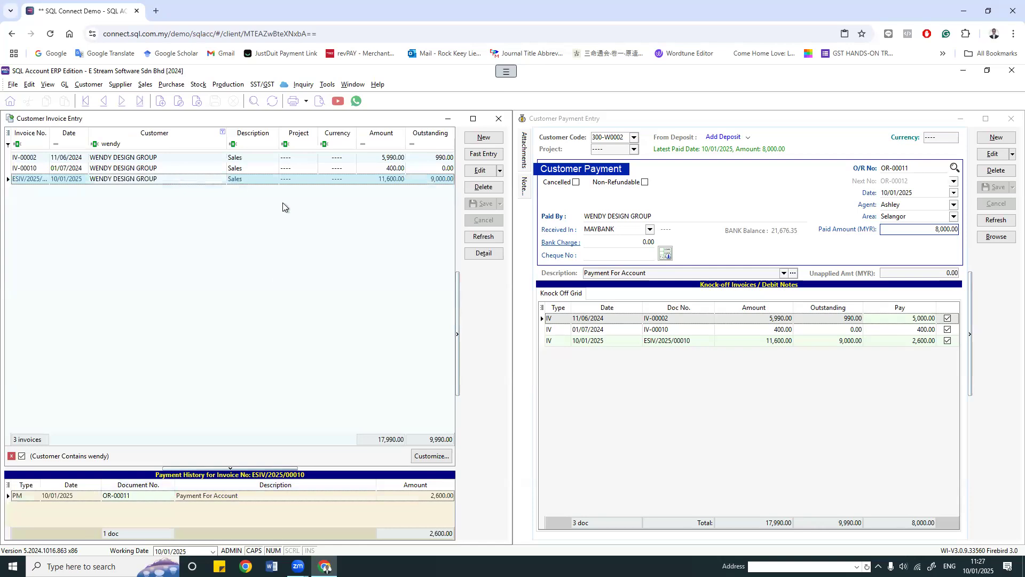
Step: Start a new customer credit note for WENDY DESIGN GROUP and view its outstanding invoices available for knock-off
left_click(81, 85)
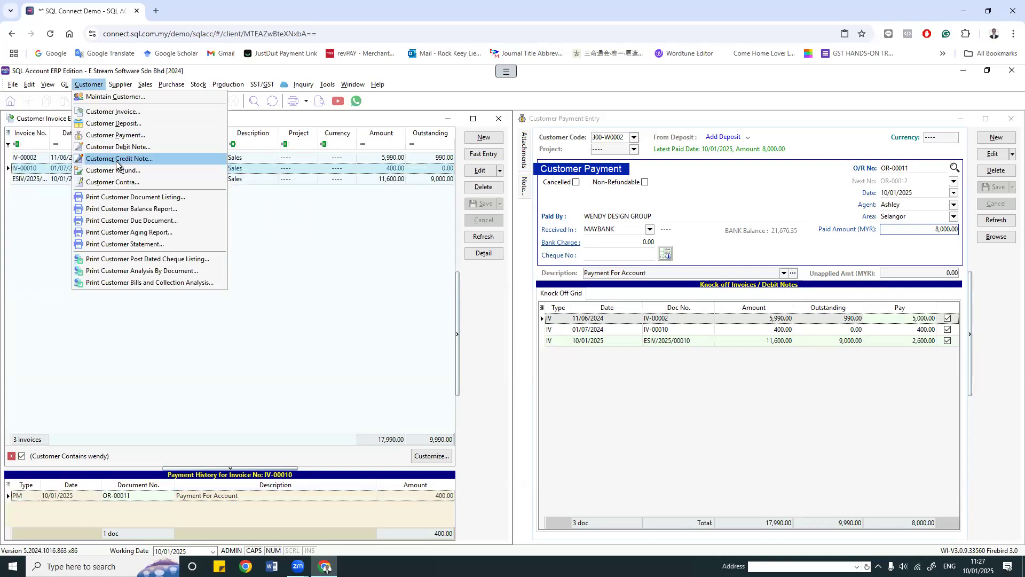
left_click(116, 159)
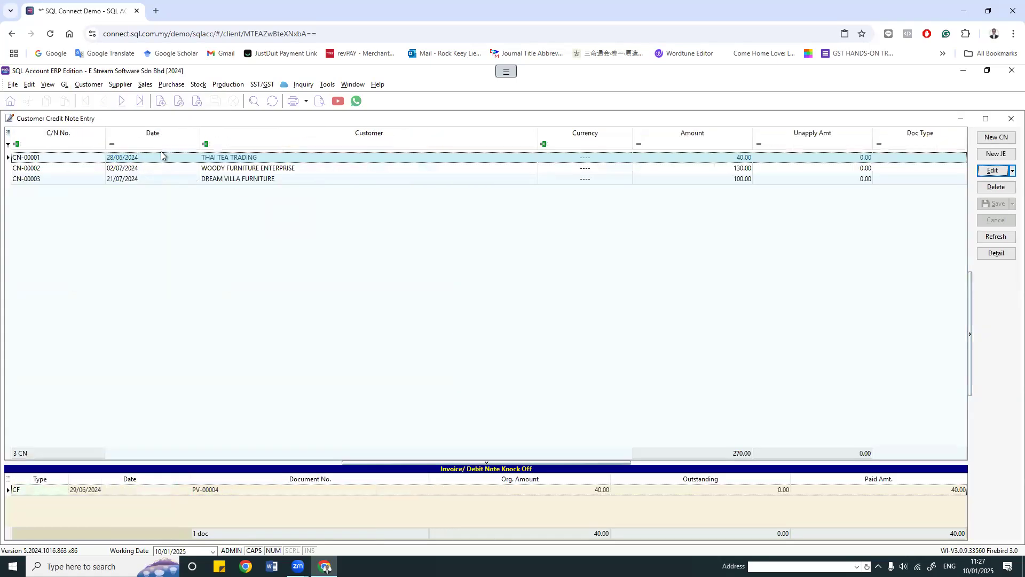
left_click(997, 138)
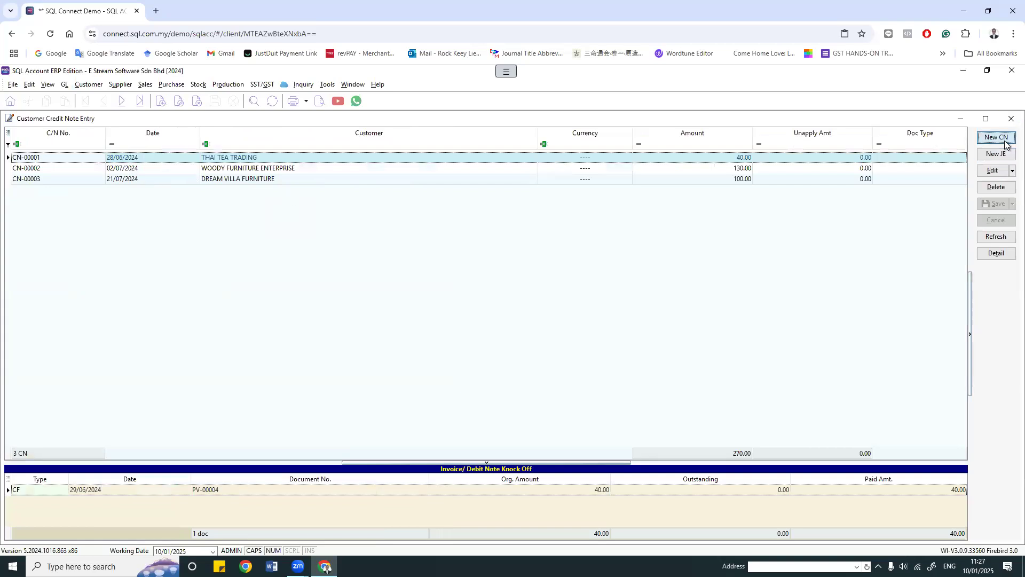
left_click(122, 135)
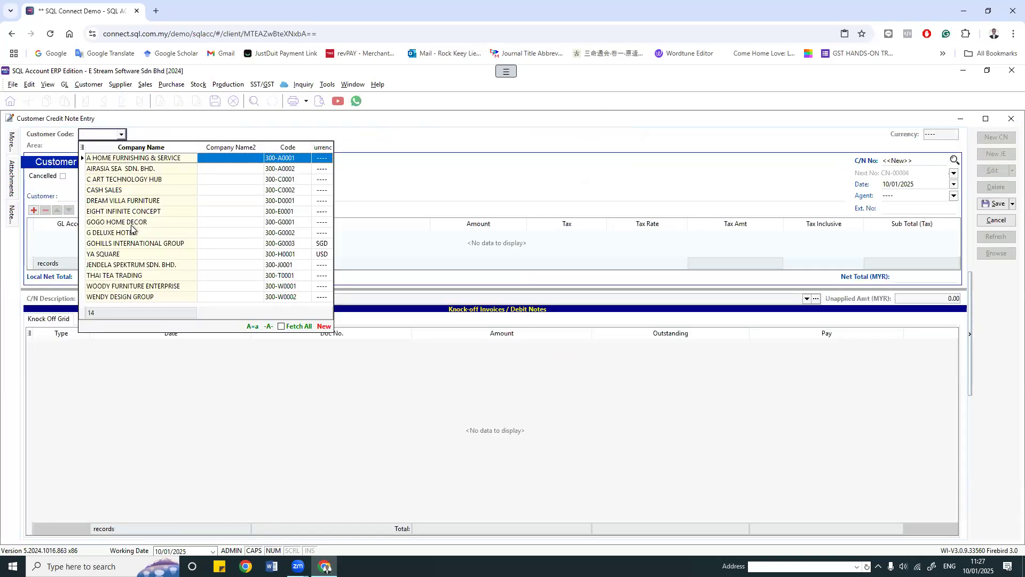
left_click(134, 297)
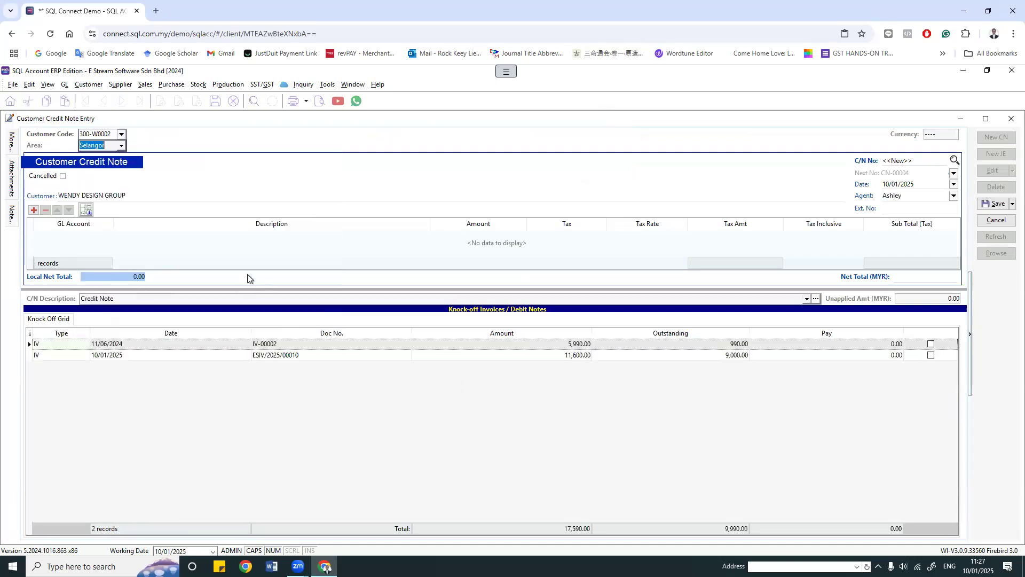
left_click(348, 415)
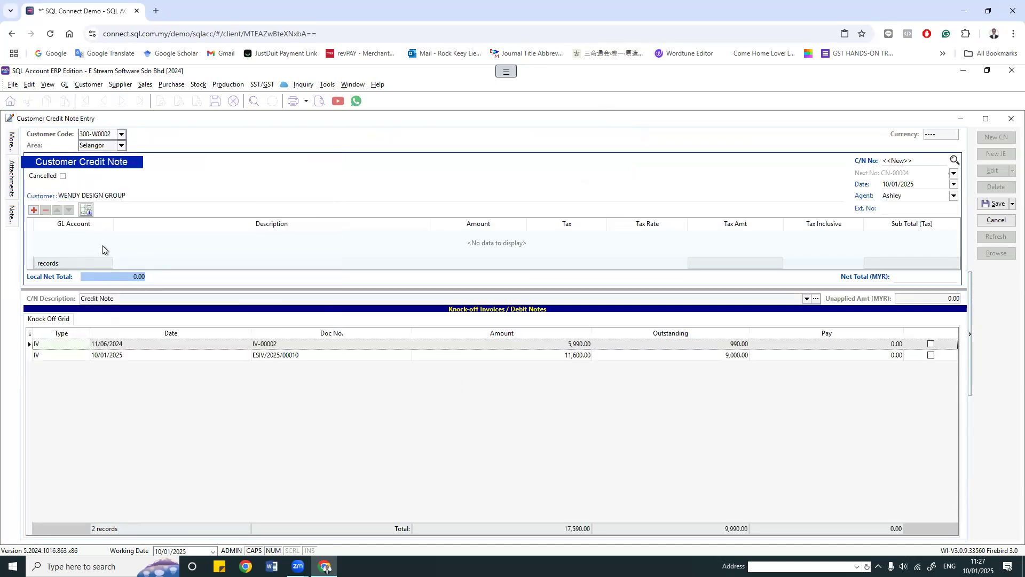
Step: Look through the GL account choices for a credit note detail line, discard the unsaved credit note and close its entry window
left_click(104, 236)
left_click(105, 236)
left_click(108, 234)
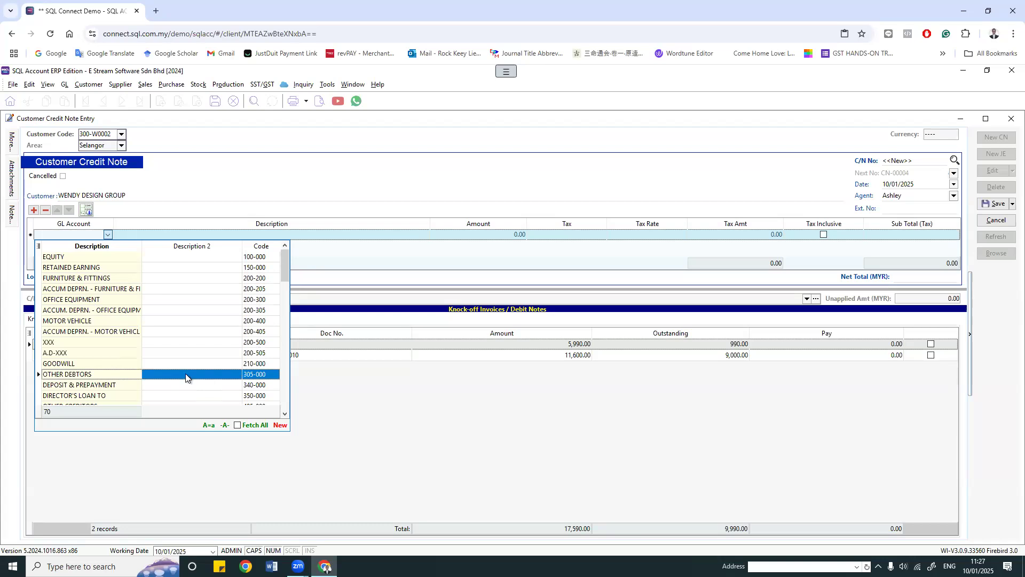
left_click(434, 415)
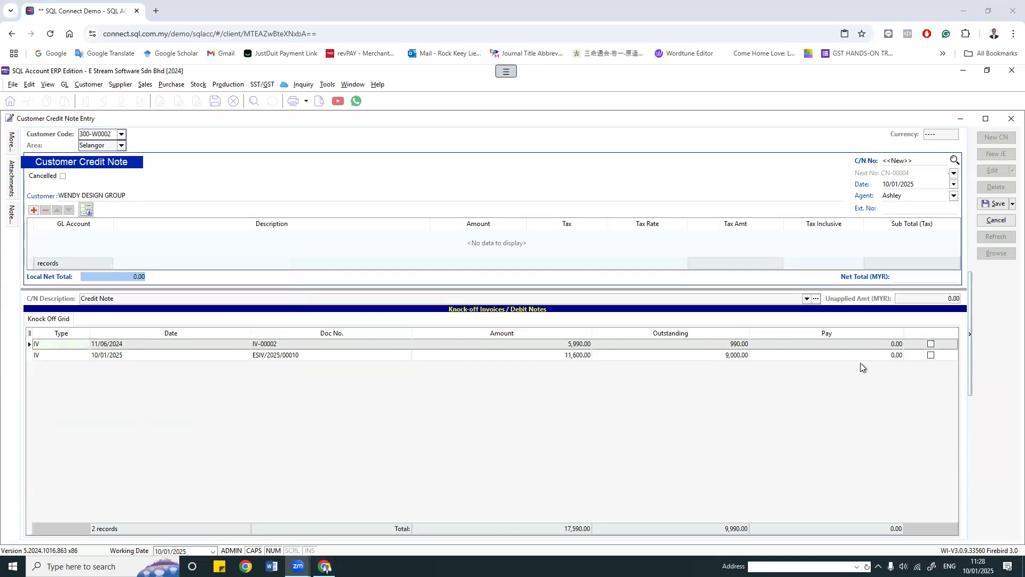
left_click(996, 220)
left_click(541, 330)
left_click(1011, 118)
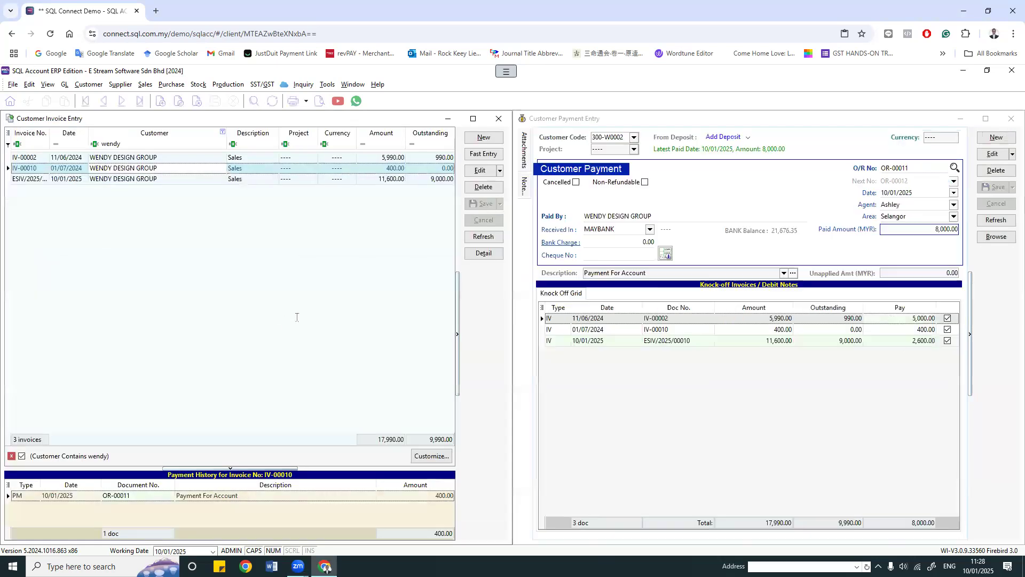
Step: Close the customer payment entry and the filtered customer invoice list
left_click(793, 435)
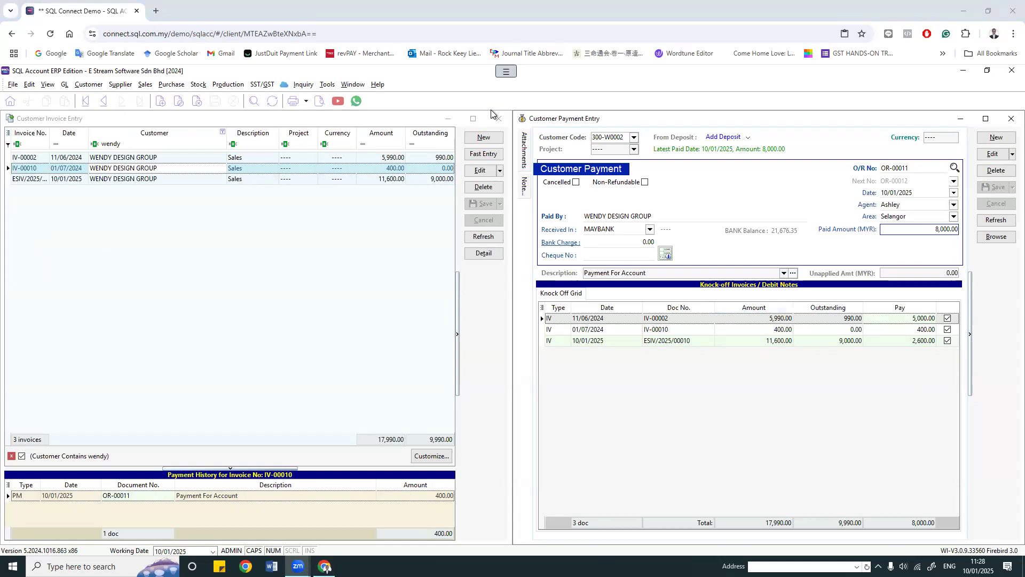
left_click(1011, 119)
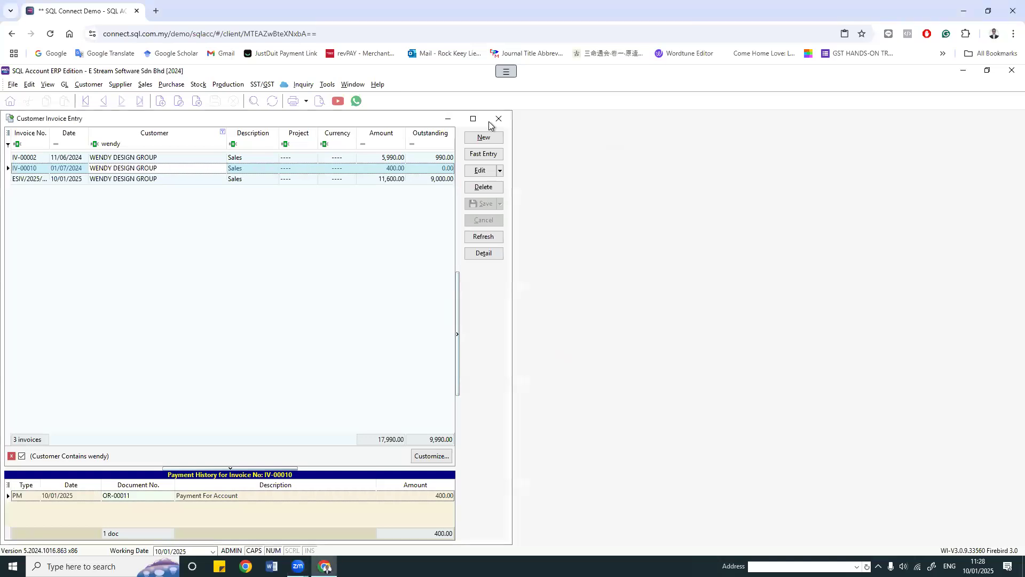
left_click(499, 118)
Step: Open the sales invoice list and the customer invoice list, and tile them side by side
left_click(84, 86)
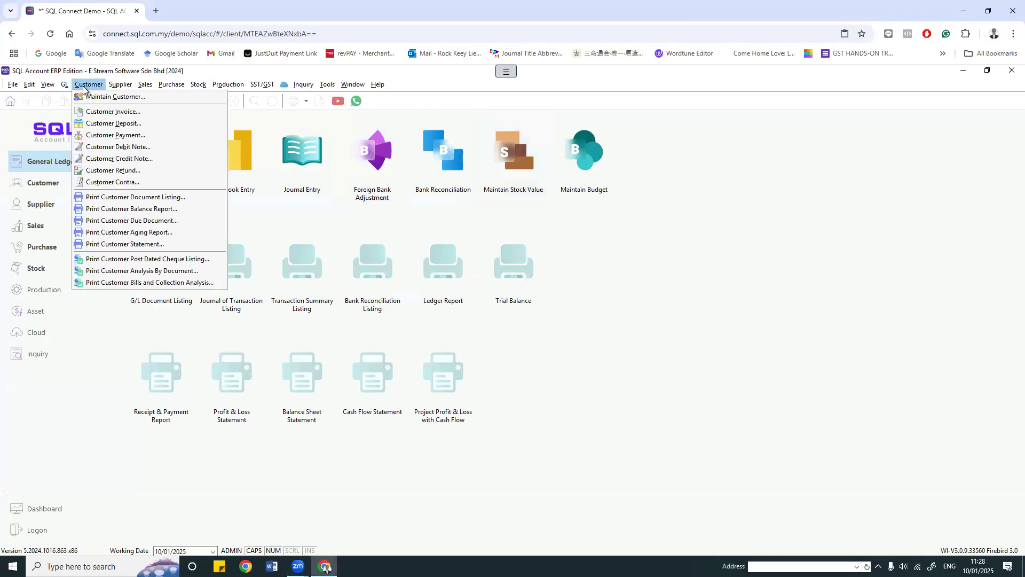
mouse_move(143, 88)
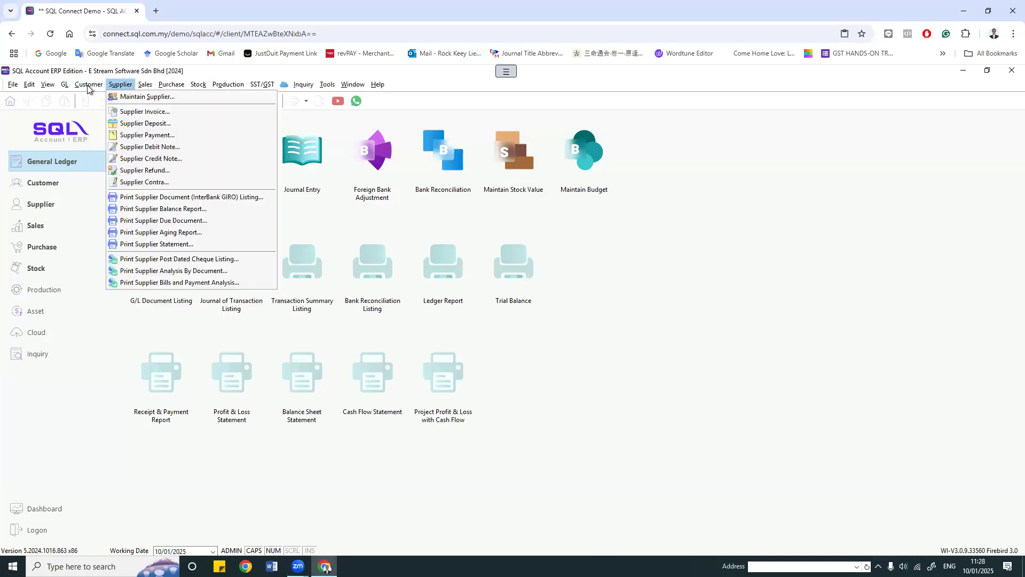
mouse_move(89, 84)
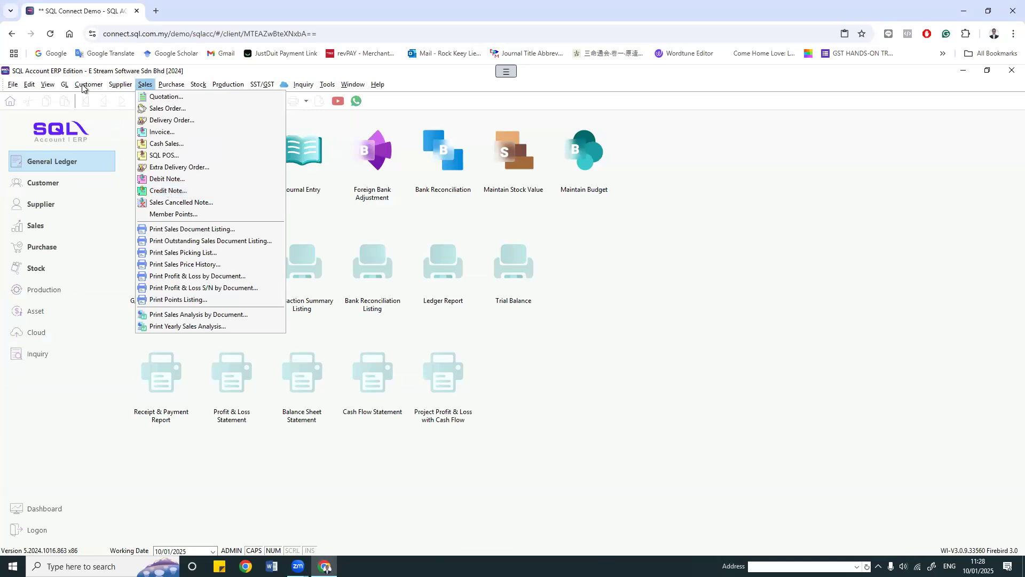
left_click(92, 111)
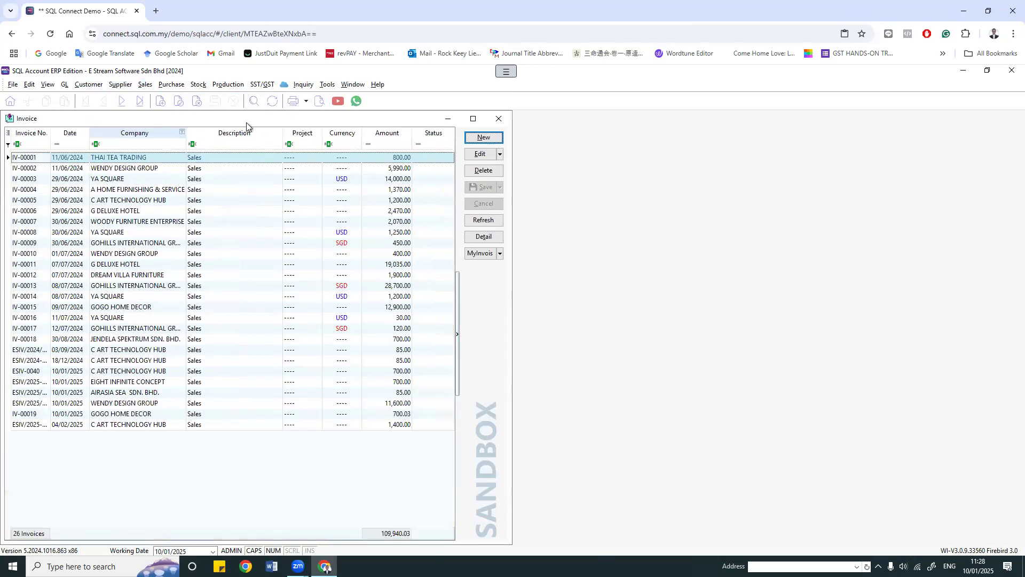
left_click(352, 84)
left_click(380, 98)
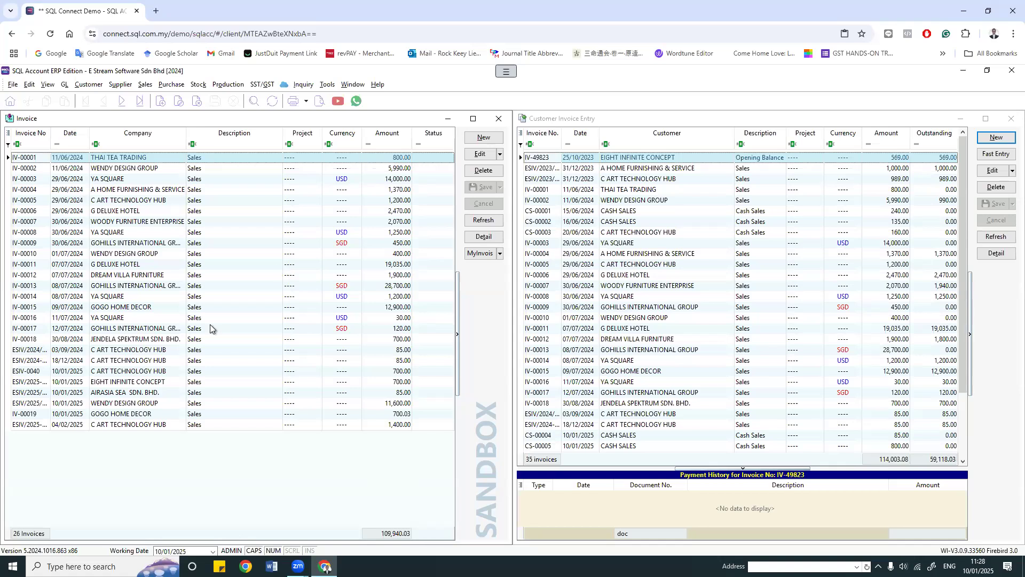
Step: Compare the sales invoice list with the customer invoice list, viewing the payment histories of CS-00003 and IV-00014
left_click(664, 233)
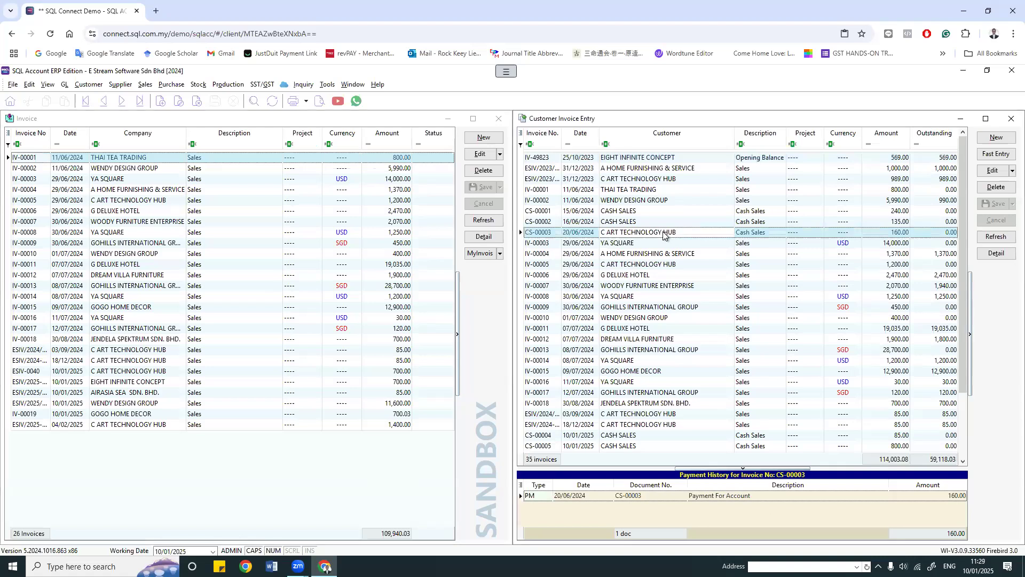
left_click(486, 289)
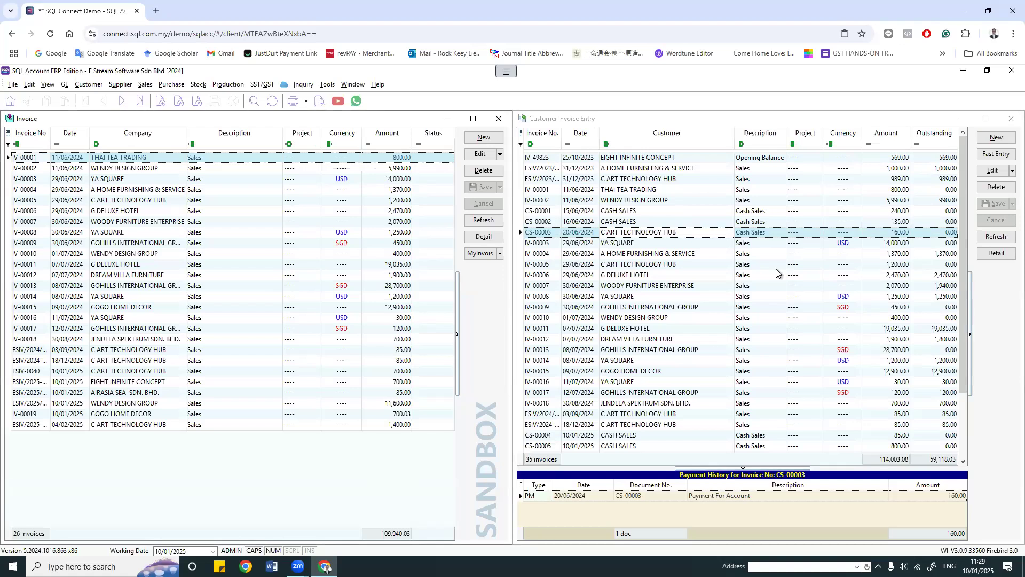
left_click(89, 84)
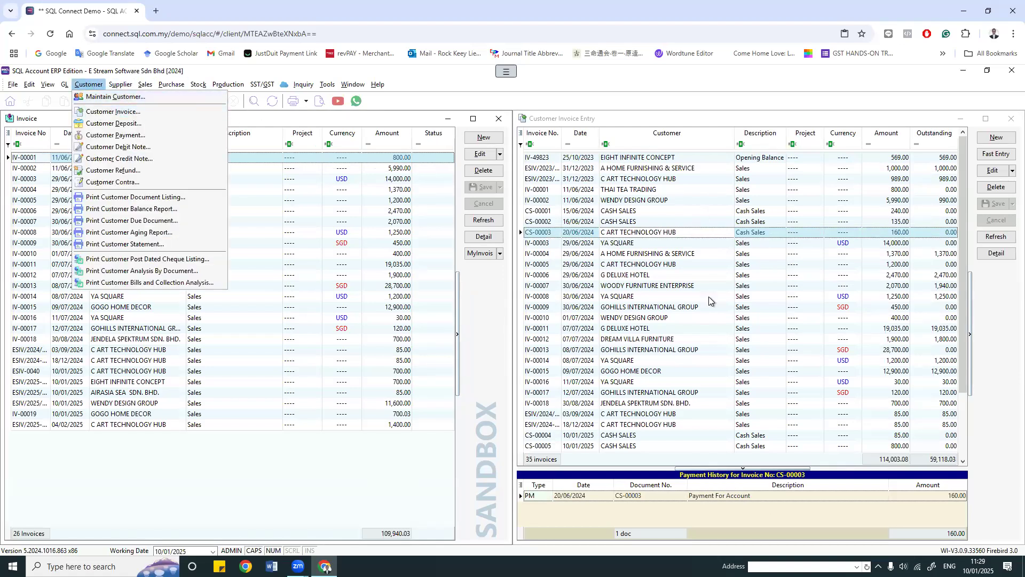
left_click(661, 359)
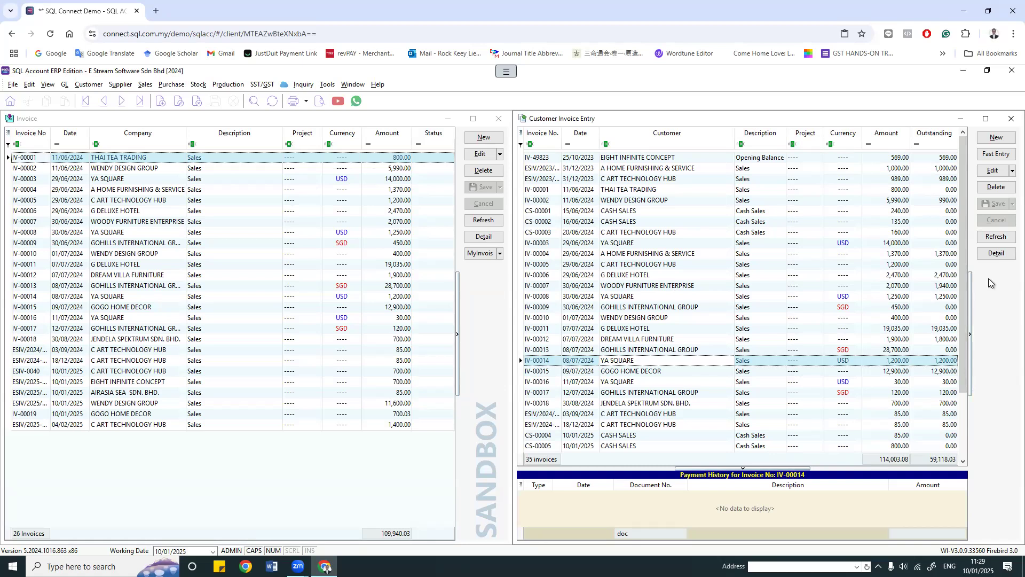
Step: Go down the customer invoice list from IV-49823 to IV-00012, checking each selected invoice's outstanding amount and payment history
left_click(898, 178)
left_click(933, 159)
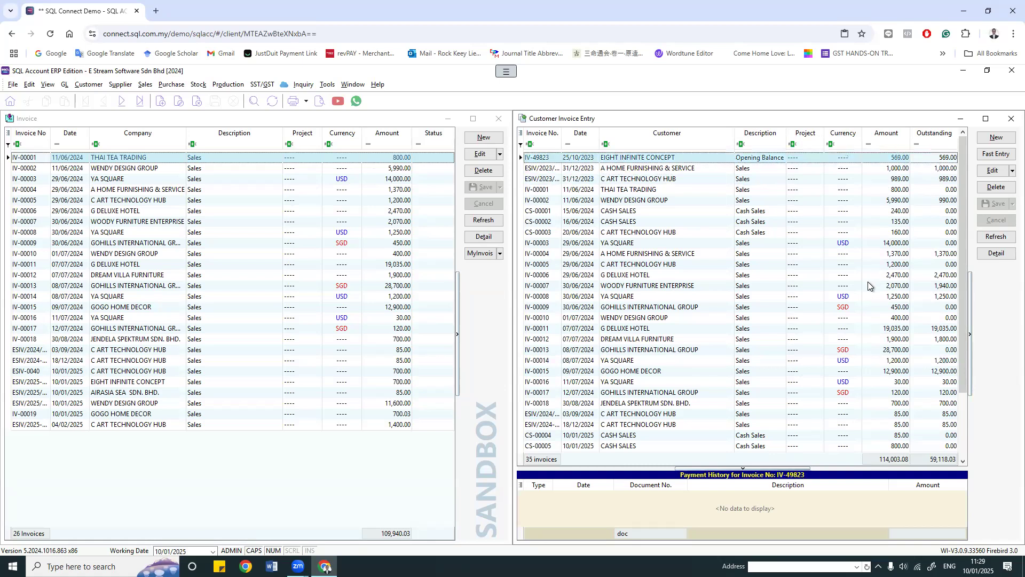
left_click(945, 169)
left_click(942, 181)
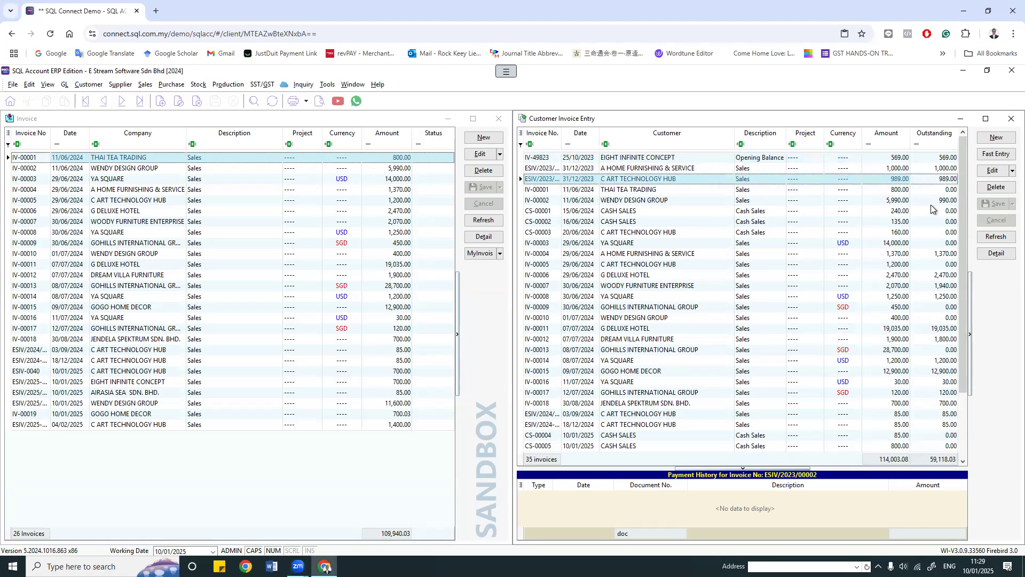
left_click(931, 203)
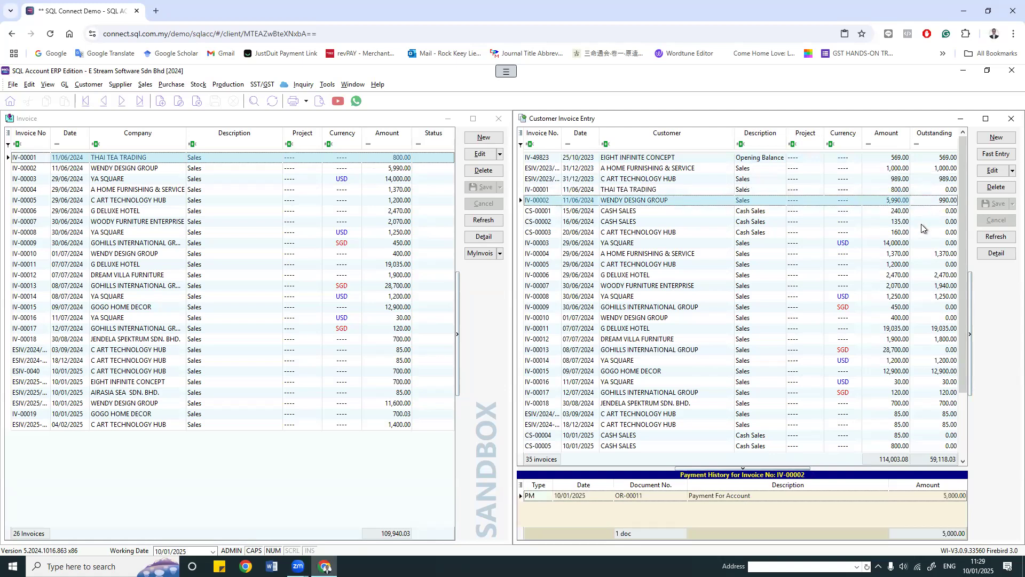
left_click(926, 222)
left_click(927, 234)
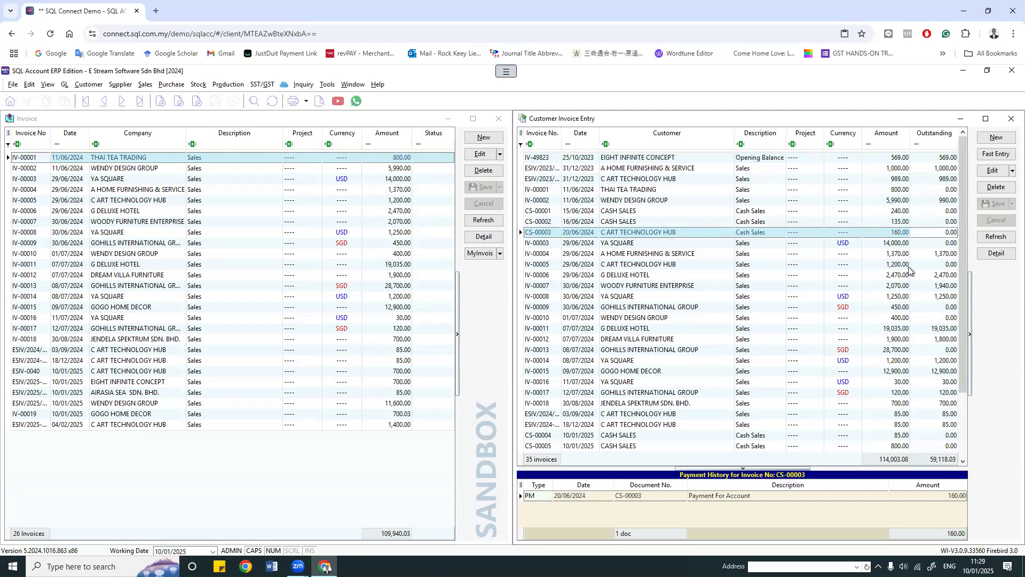
left_click(933, 247)
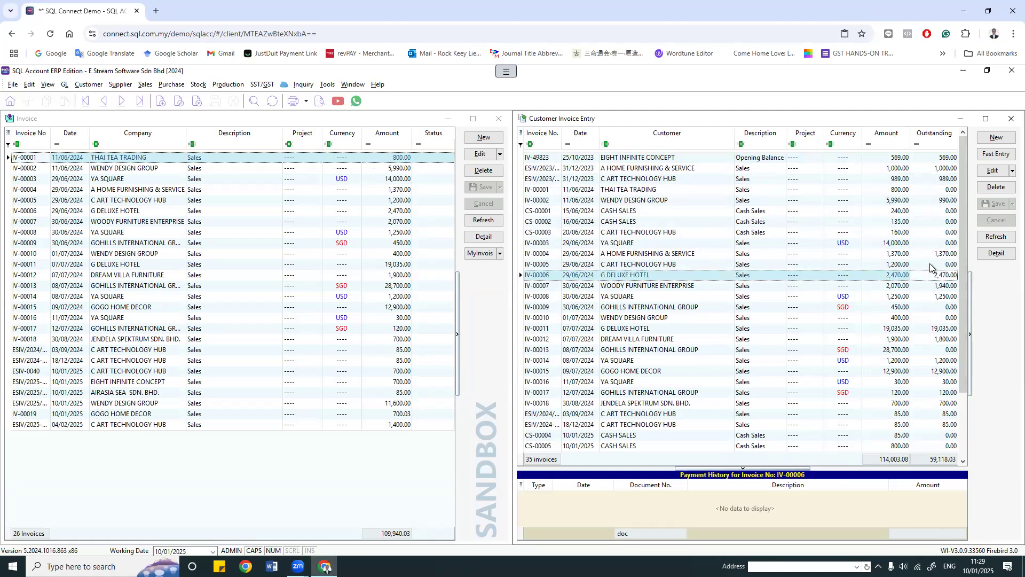
left_click(930, 264)
left_click(924, 297)
left_click(919, 337)
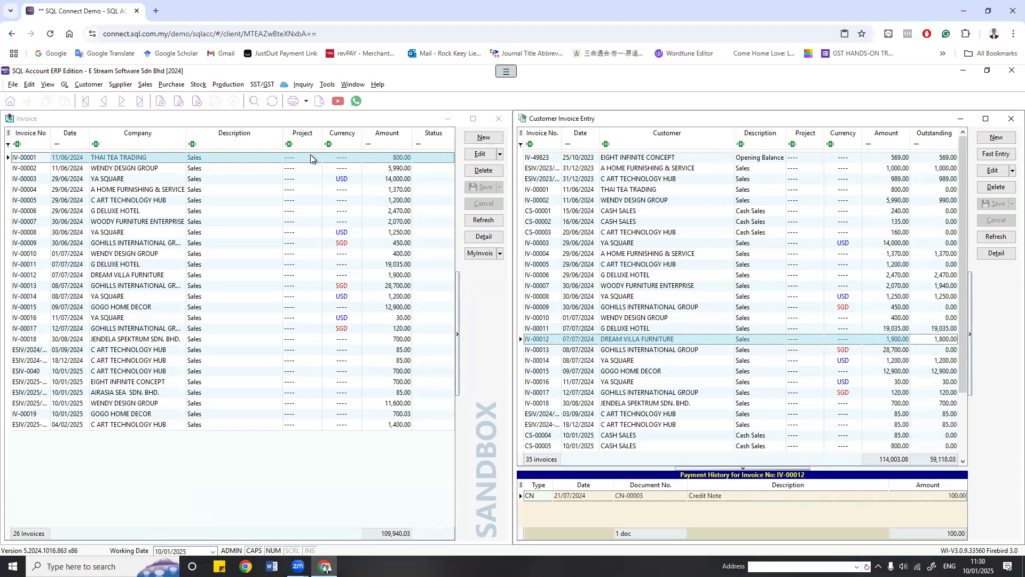
Step: Look over the sales document types and examine outstanding amounts across the customer invoices, including the credit note applied to IV-00007
left_click(145, 85)
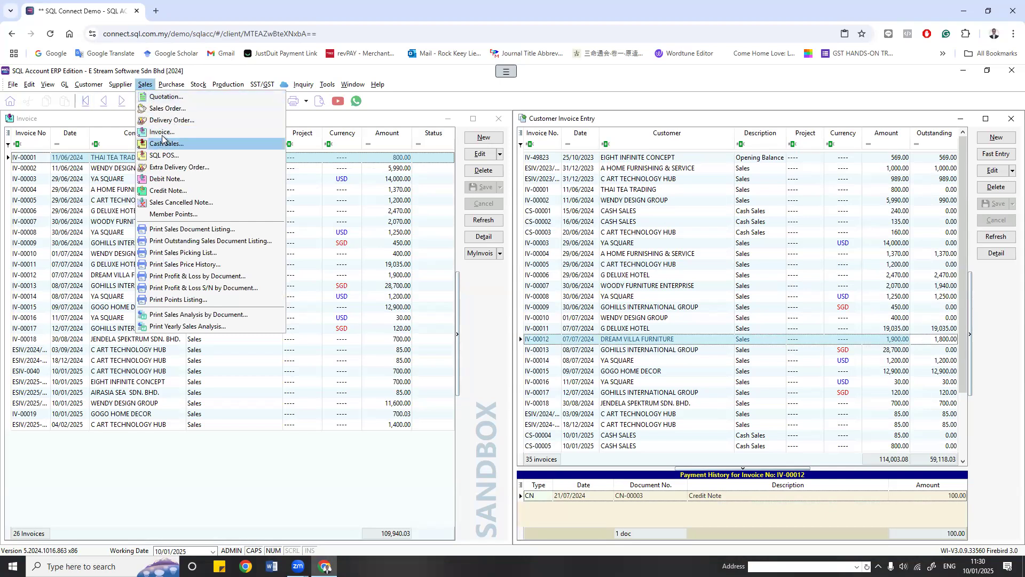
left_click(682, 285)
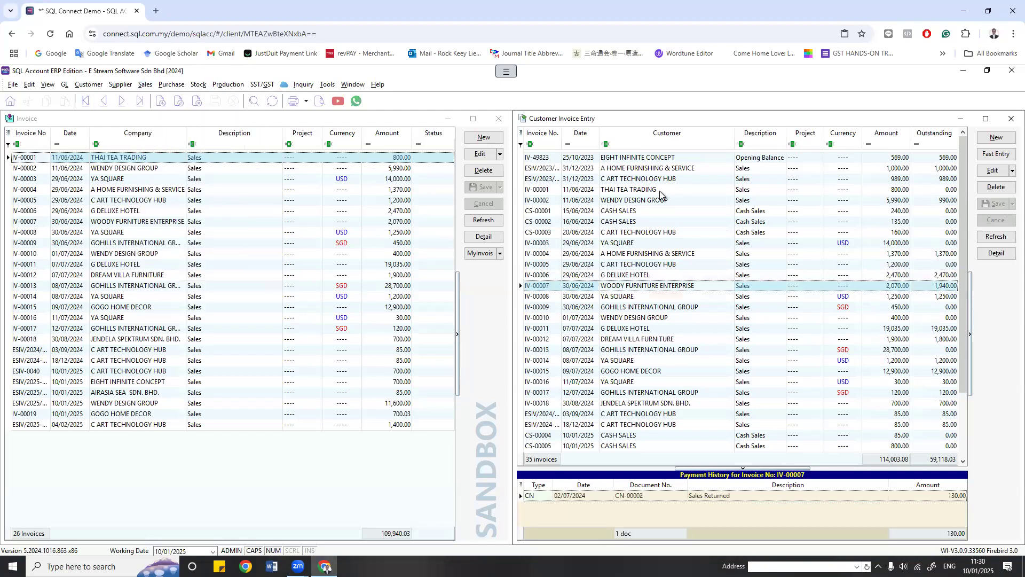
left_click(934, 224)
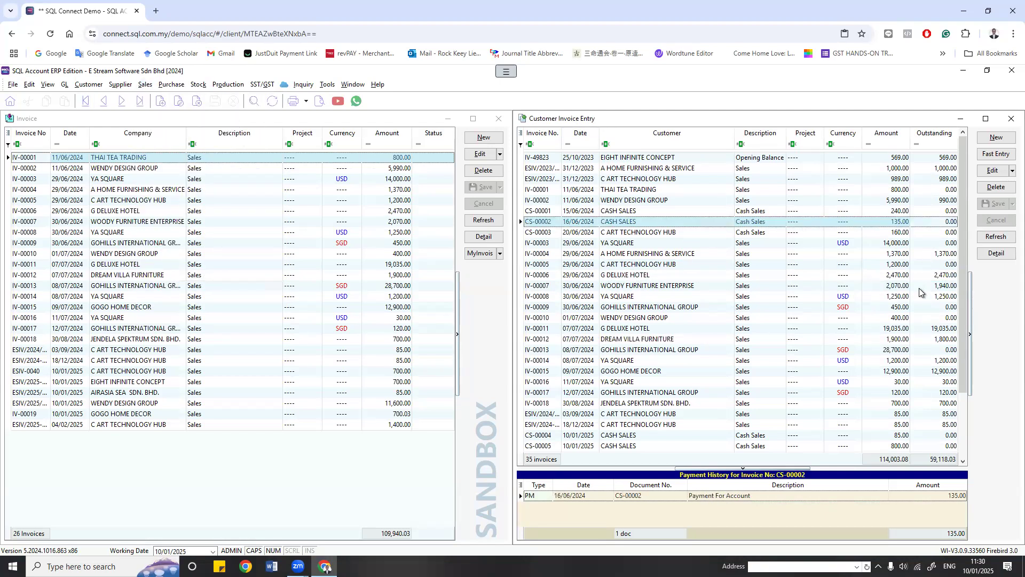
left_click(919, 289)
left_click(921, 308)
left_click(922, 329)
left_click(932, 372)
left_click(931, 180)
left_click(925, 318)
left_click(935, 394)
left_click(934, 403)
left_click(914, 307)
left_click(914, 244)
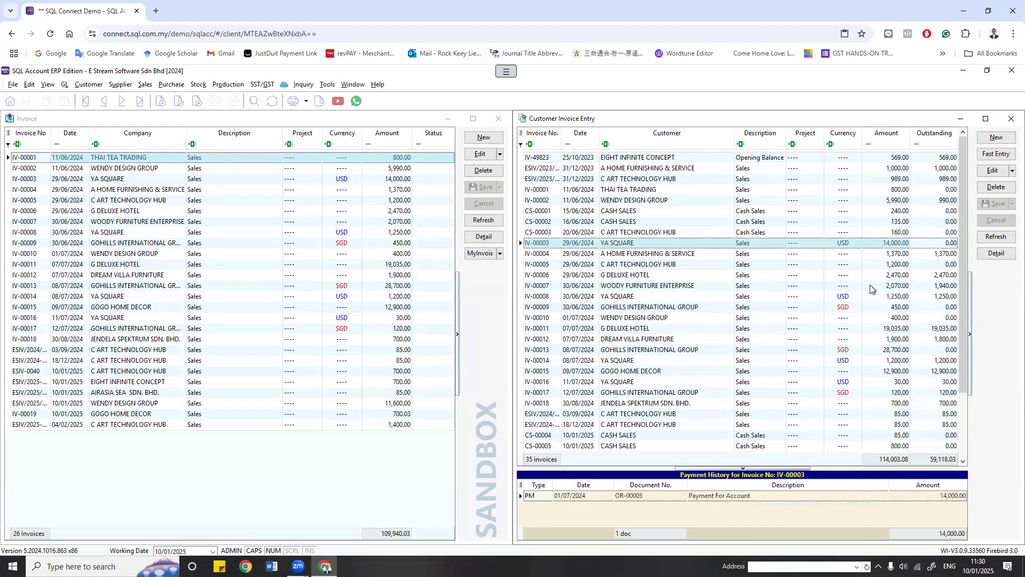
left_click(934, 287)
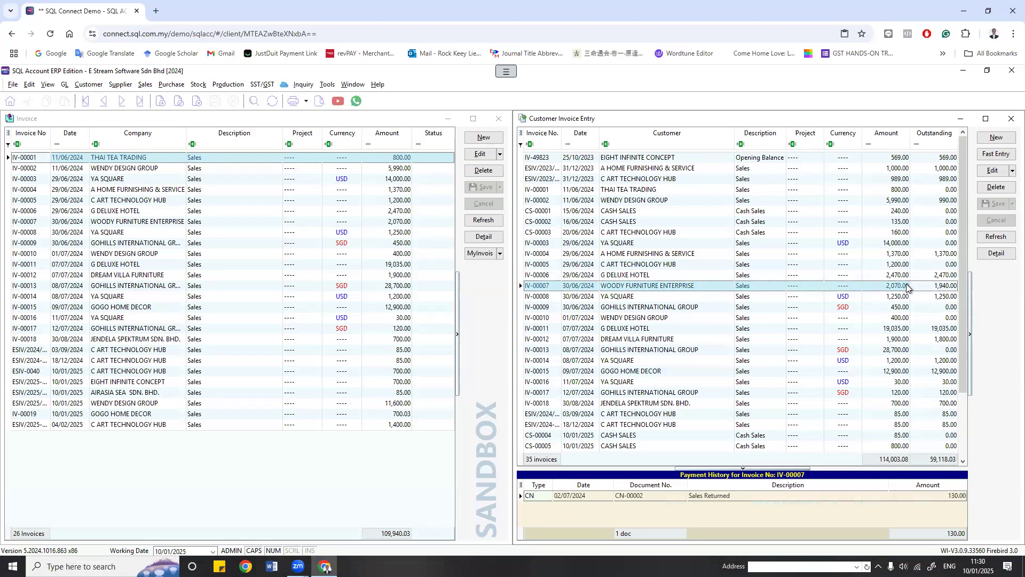
Step: Compare the descriptions and customers of cash sales and sales entries in the customer invoice list with the sales invoice list
left_click(921, 245)
left_click(744, 213)
left_click(741, 328)
left_click(741, 381)
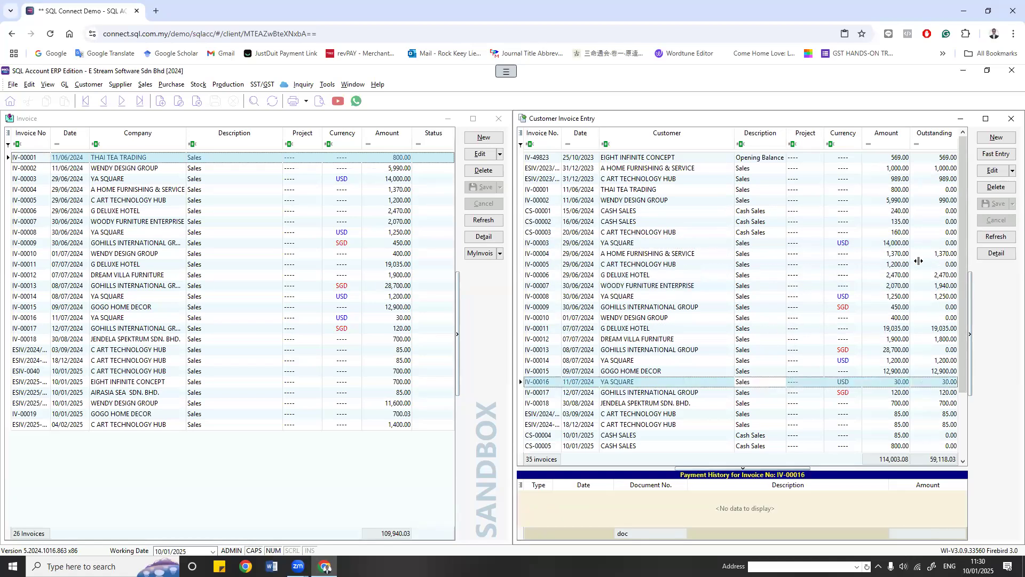
left_click(612, 212)
left_click(661, 354)
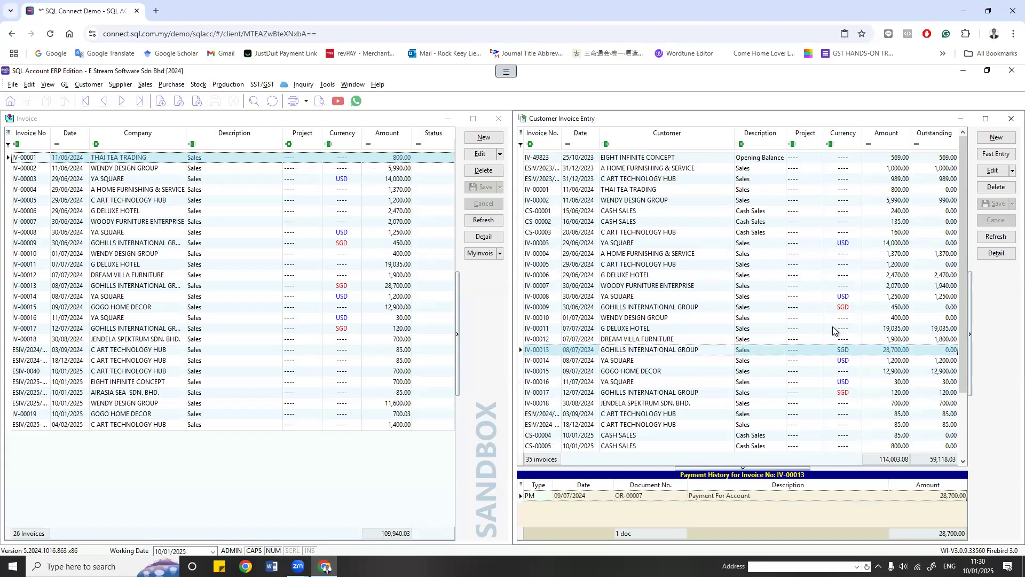
left_click(109, 255)
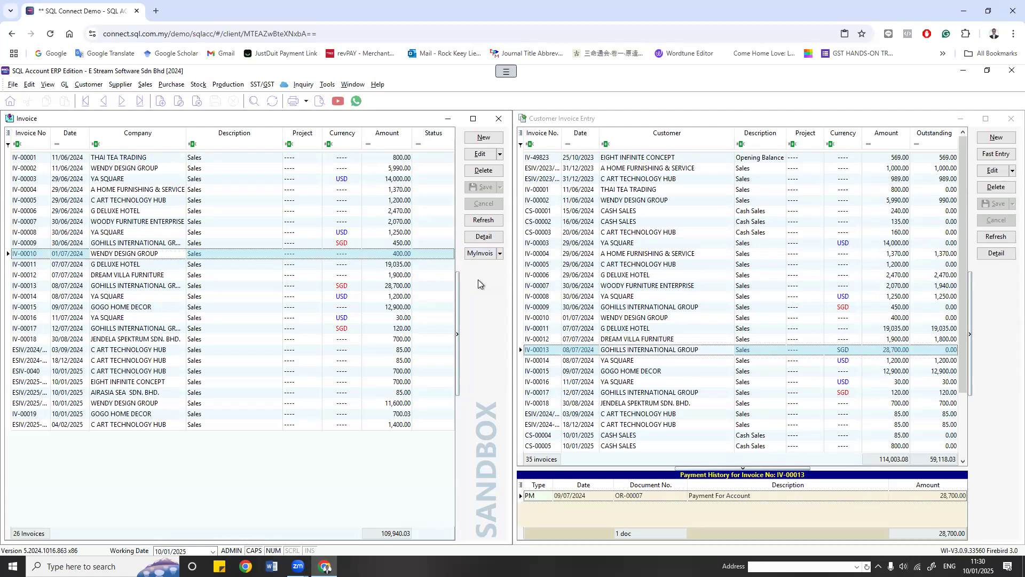
left_click(1000, 265)
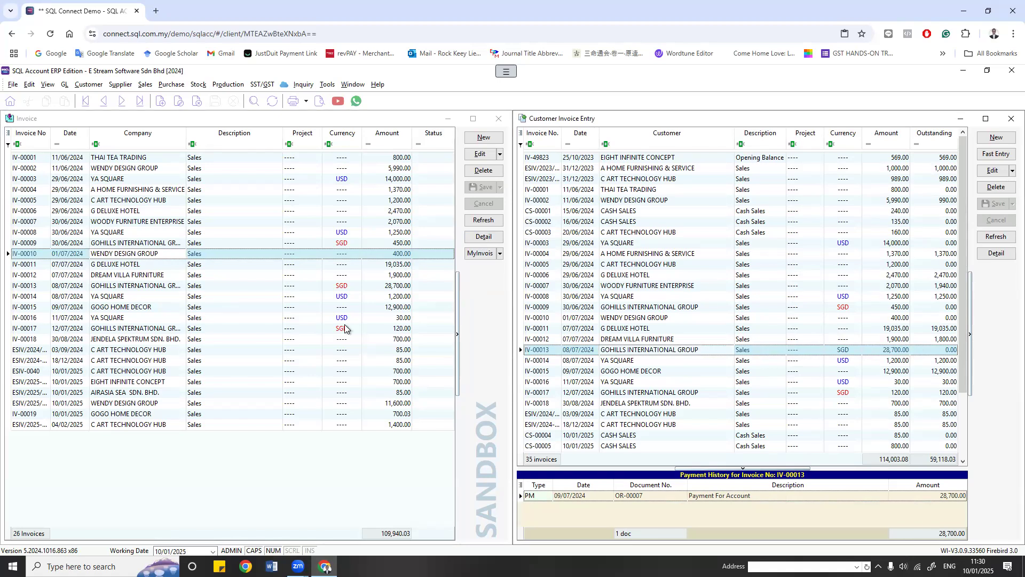
Step: Start a new blank sales invoice and a new blank customer invoice side by side
left_click(473, 299)
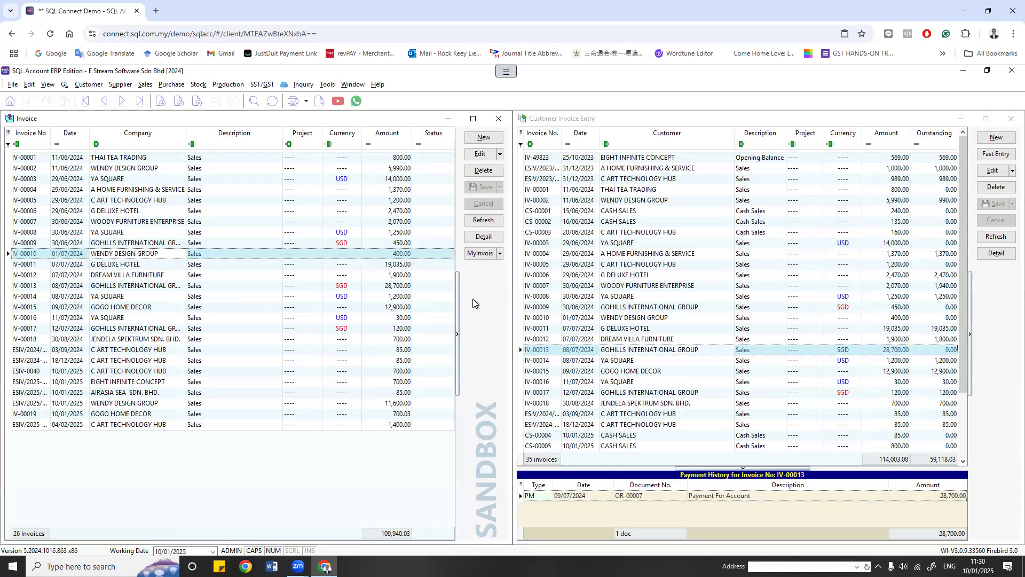
left_click(469, 140)
left_click(998, 138)
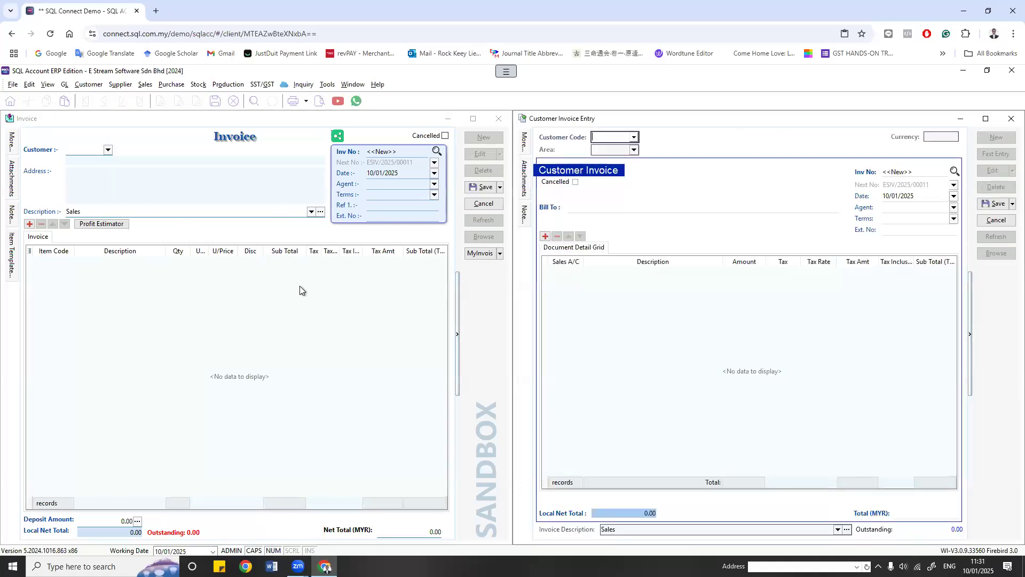
Step: Add a blank detail line to the new customer invoice and view the accounts available for its Sales A/C
left_click(630, 309)
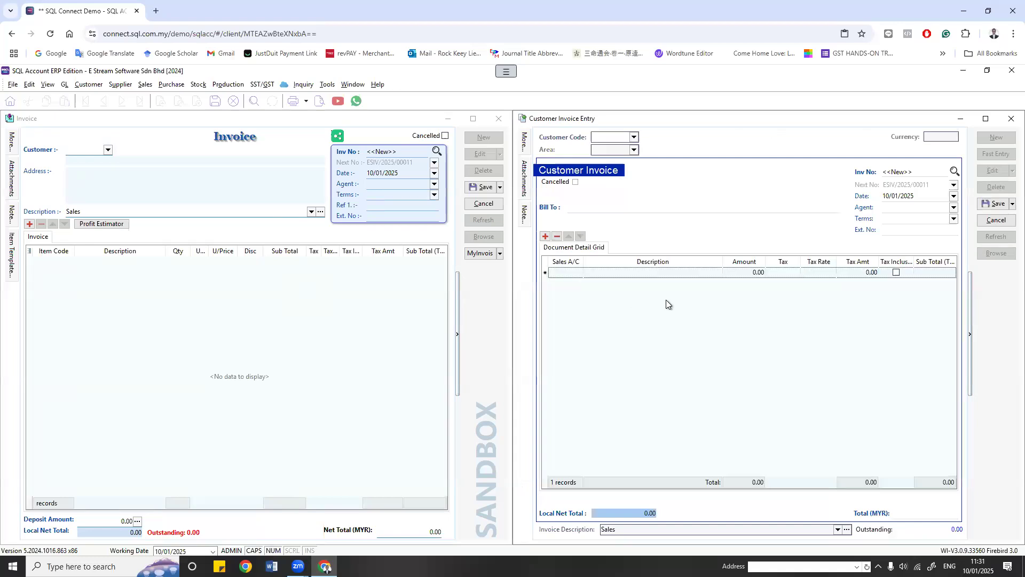
left_click(523, 142)
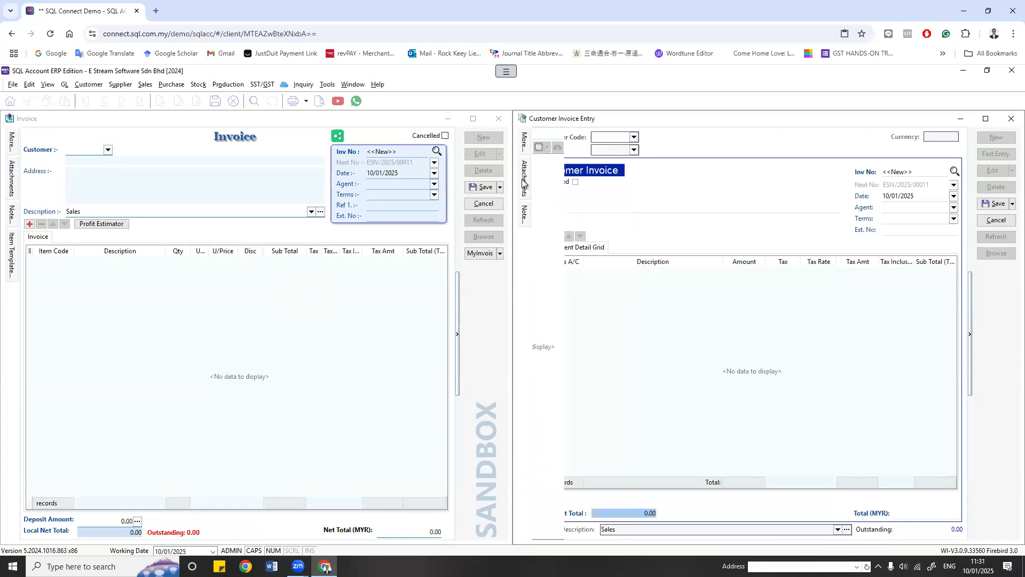
mouse_move(526, 148)
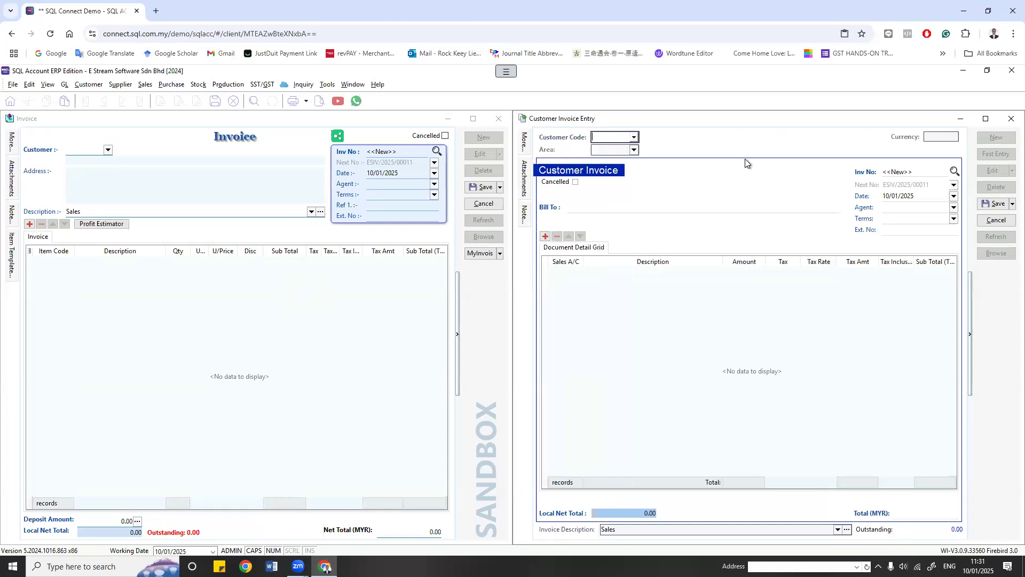
left_click(578, 273)
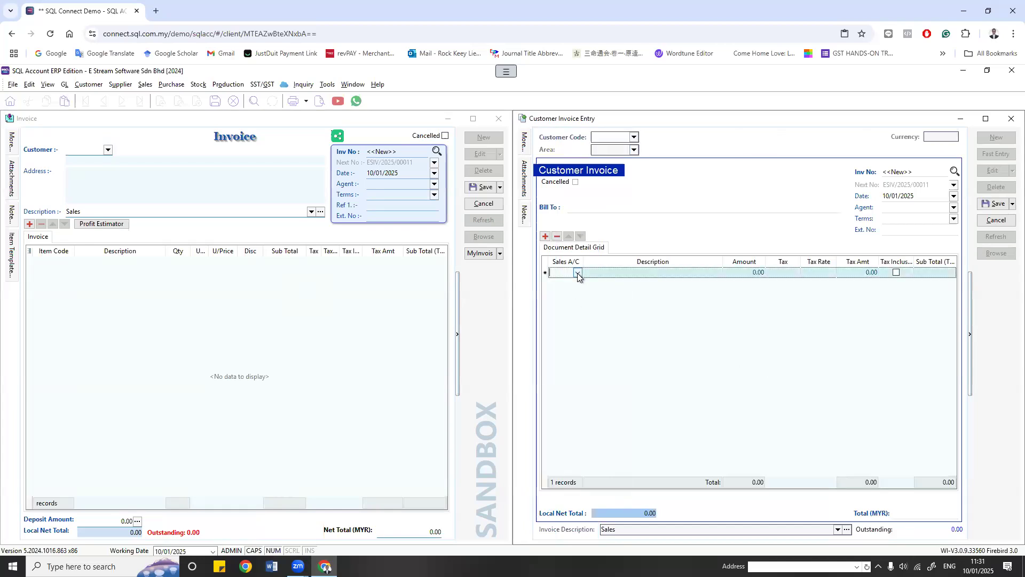
left_click(578, 274)
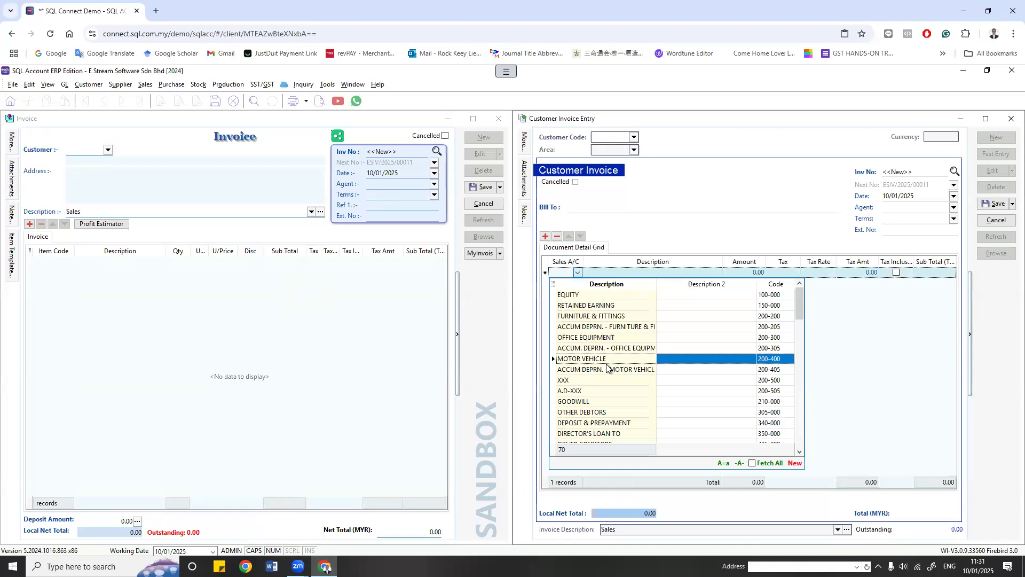
left_click(871, 354)
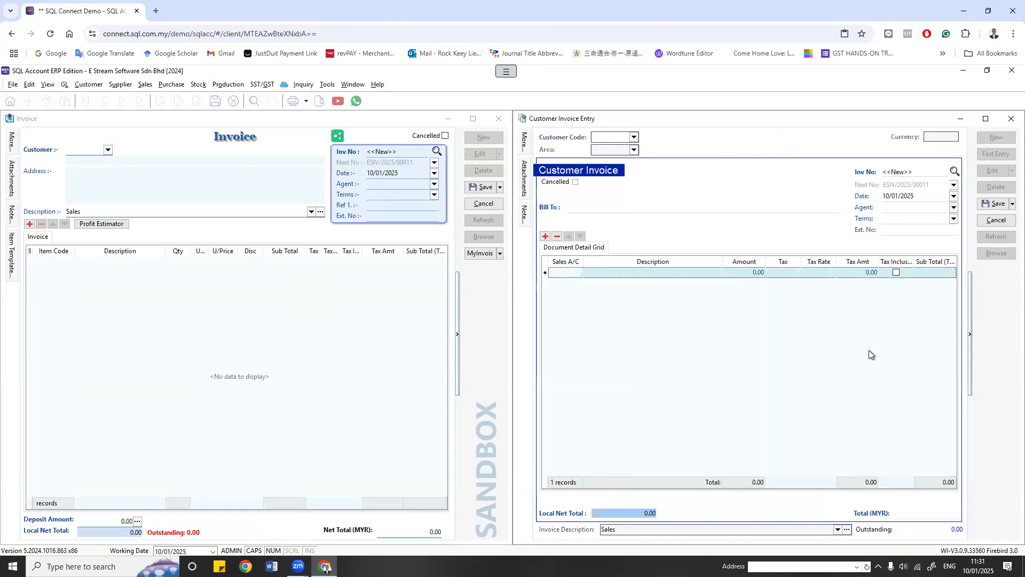
Step: Add a blank item line to the new sales invoice, show the Account column and open the line's account choices
left_click(28, 252)
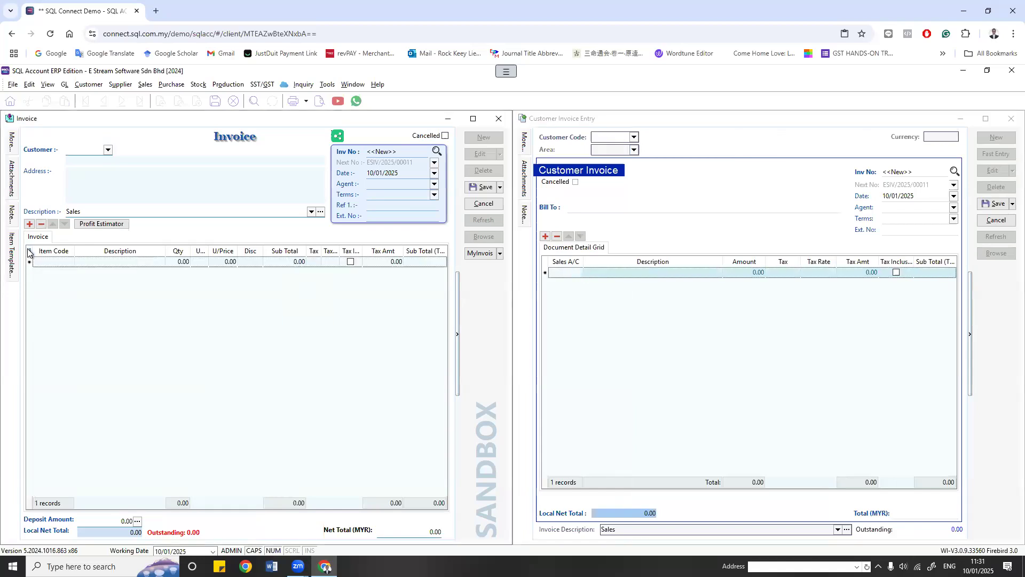
left_click(29, 251)
left_click(32, 326)
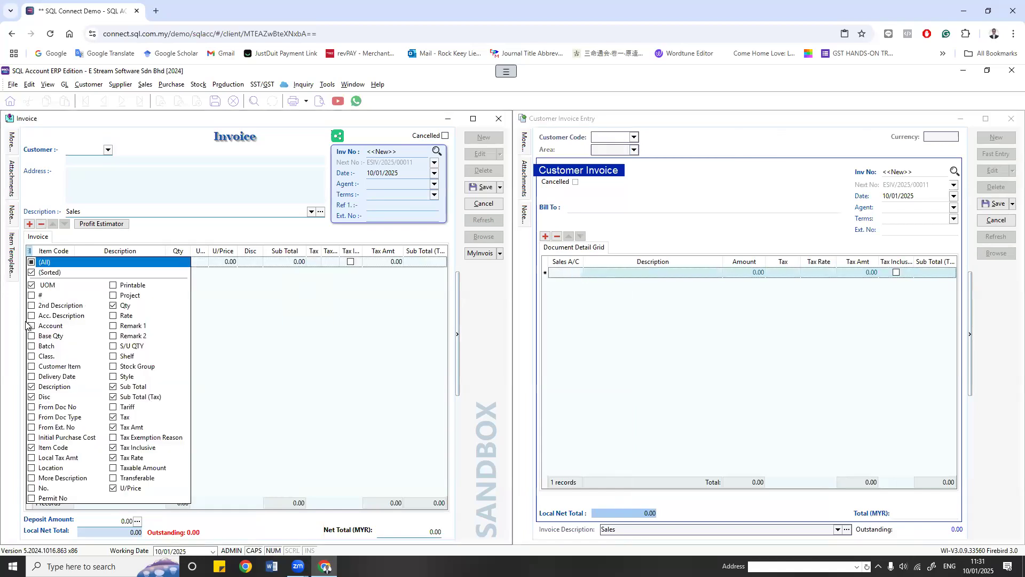
left_click(386, 383)
left_click(442, 263)
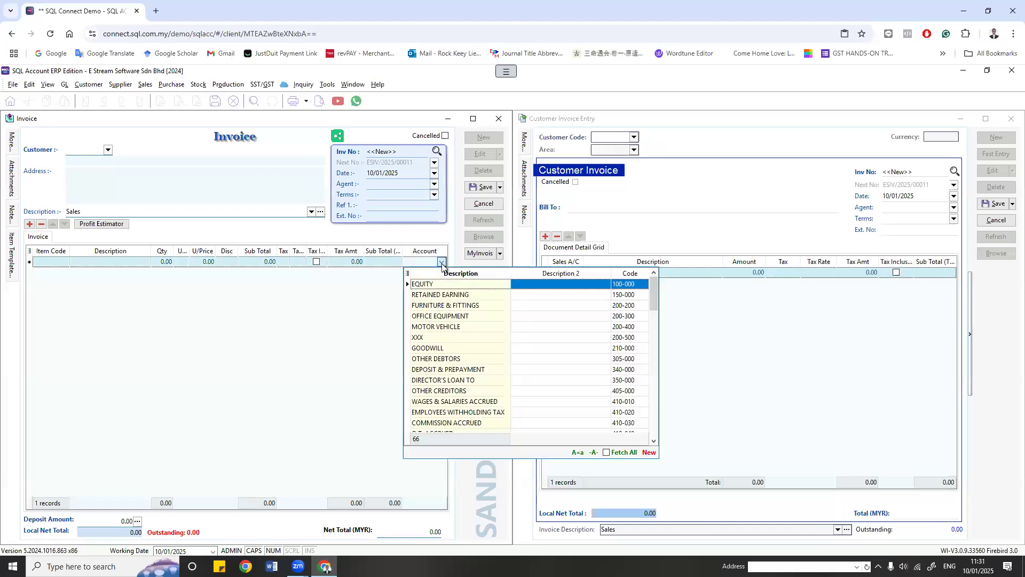
Step: Compare the Sales A/C choices of the customer invoice line with the Account choices of the sales invoice line
left_click(581, 271)
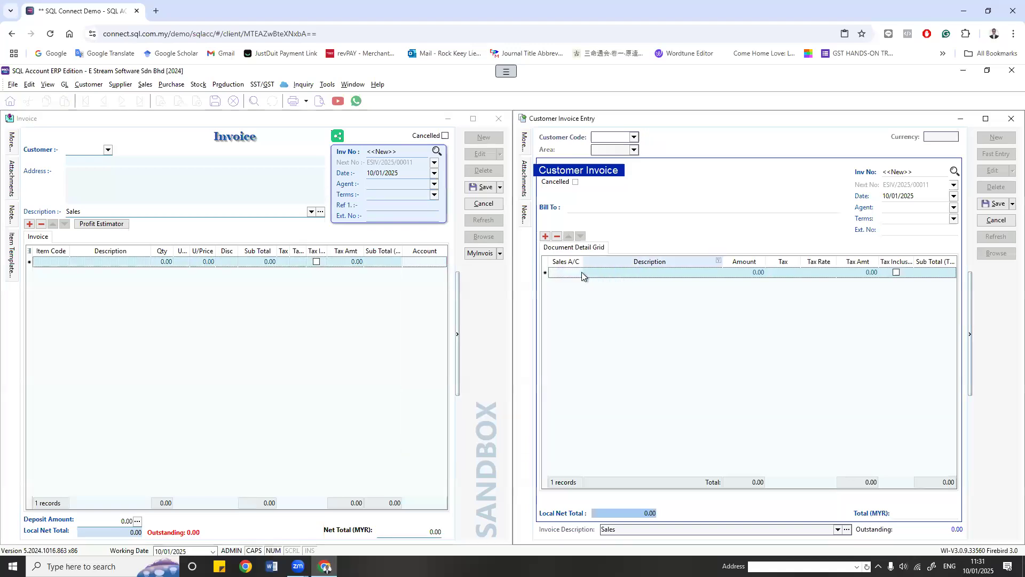
left_click(576, 271)
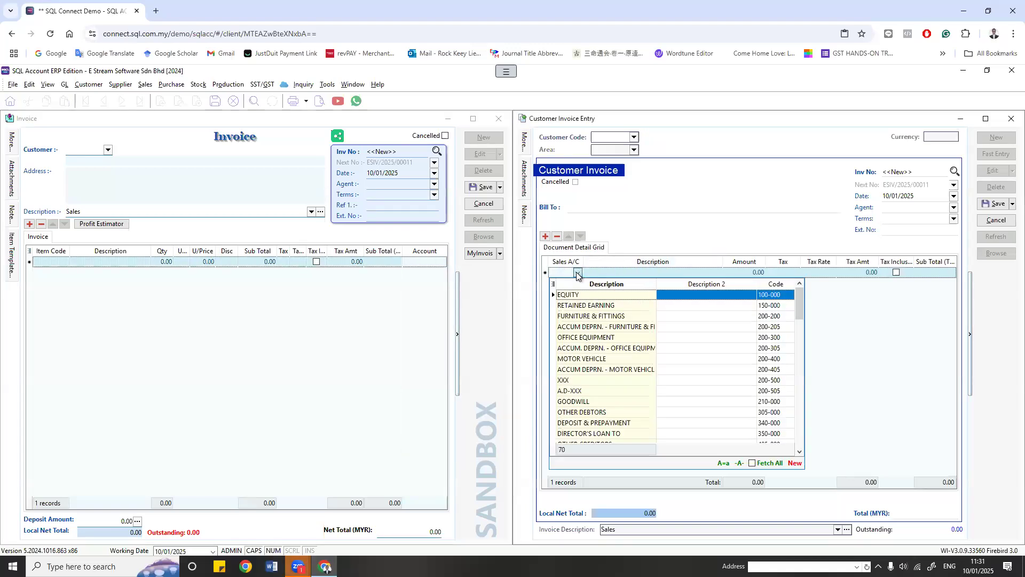
left_click(444, 264)
left_click(442, 263)
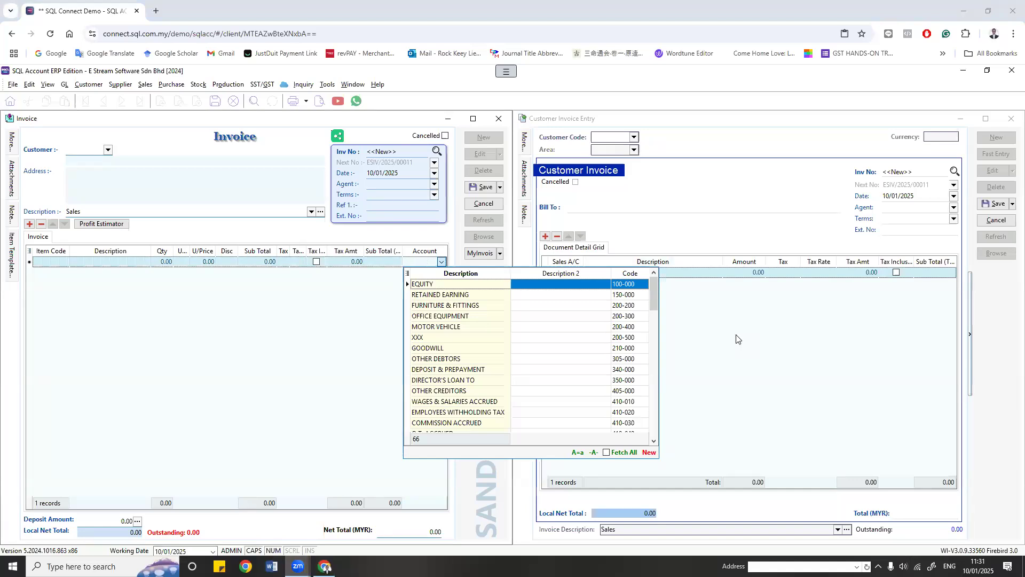
key("Down")
key("Down")
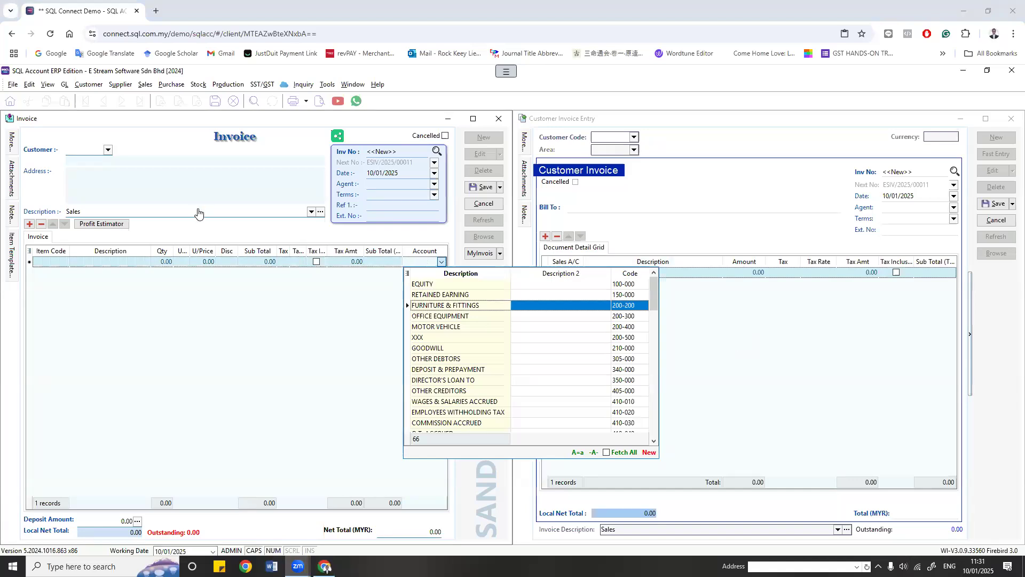
Step: Look over the customer, sales and purchase document types, and view the cash sales list before returning to the two invoices
left_click(85, 87)
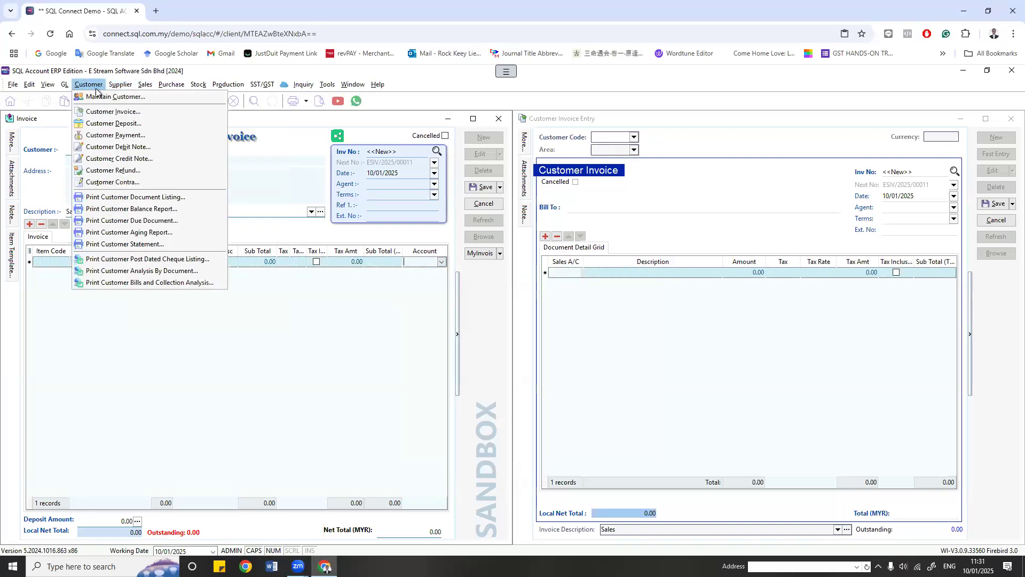
mouse_move(148, 88)
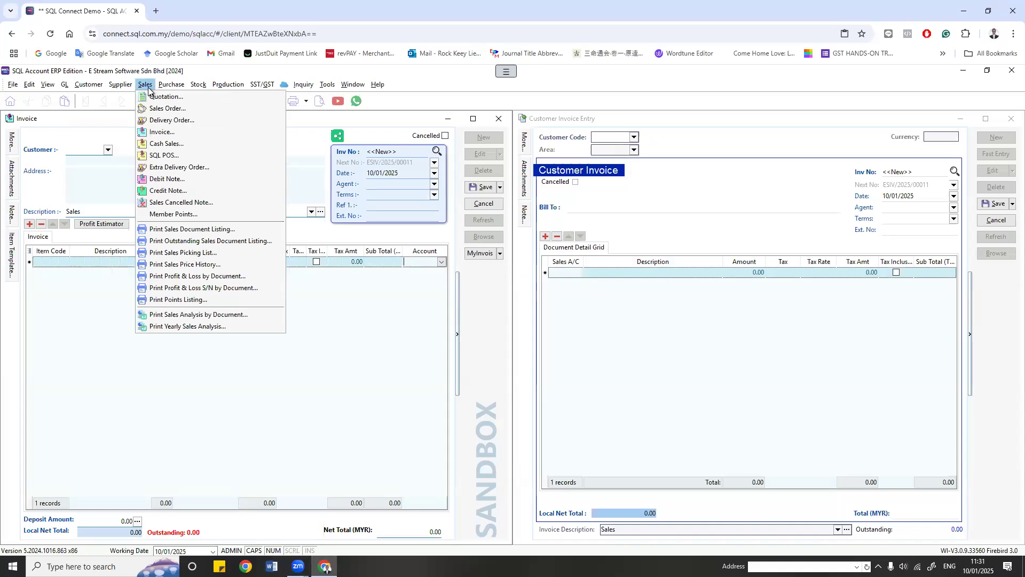
left_click(147, 85)
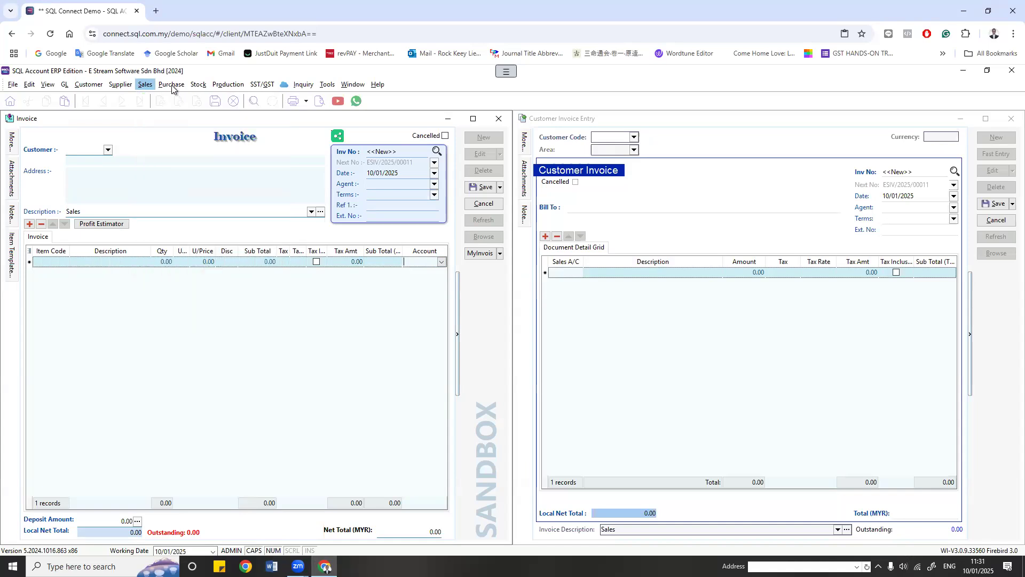
left_click(172, 85)
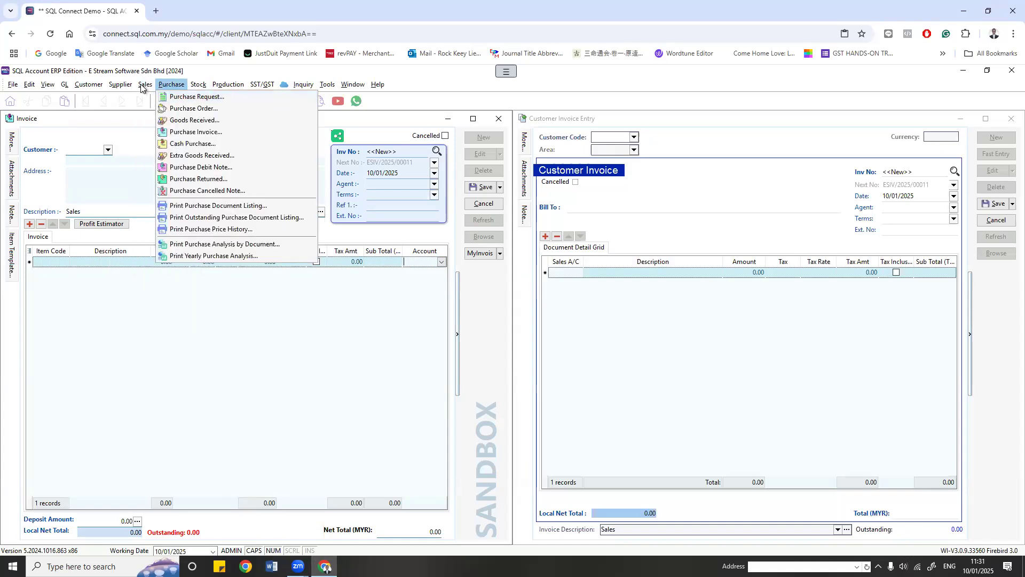
mouse_move(143, 85)
left_click(154, 143)
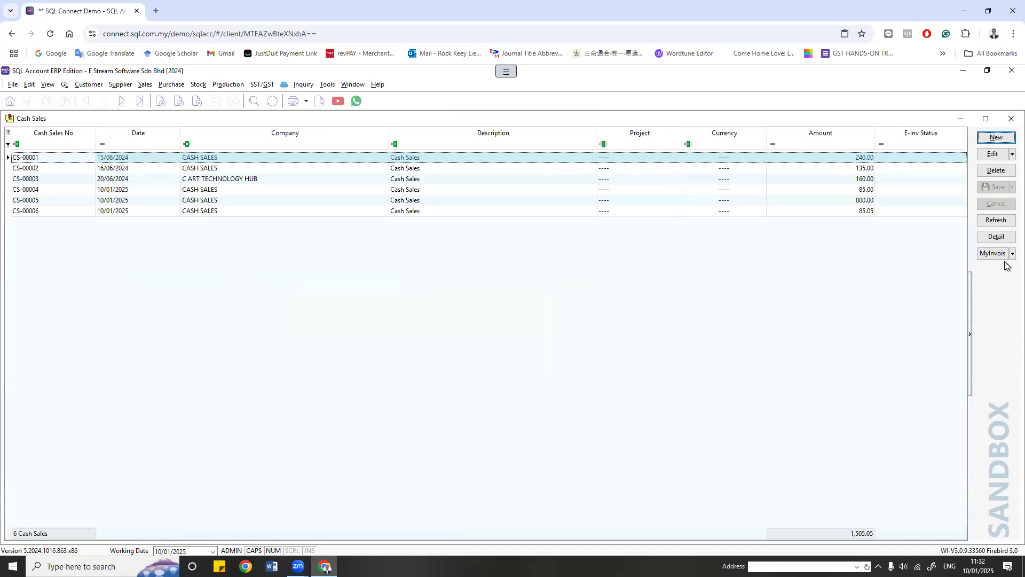
left_click(1009, 120)
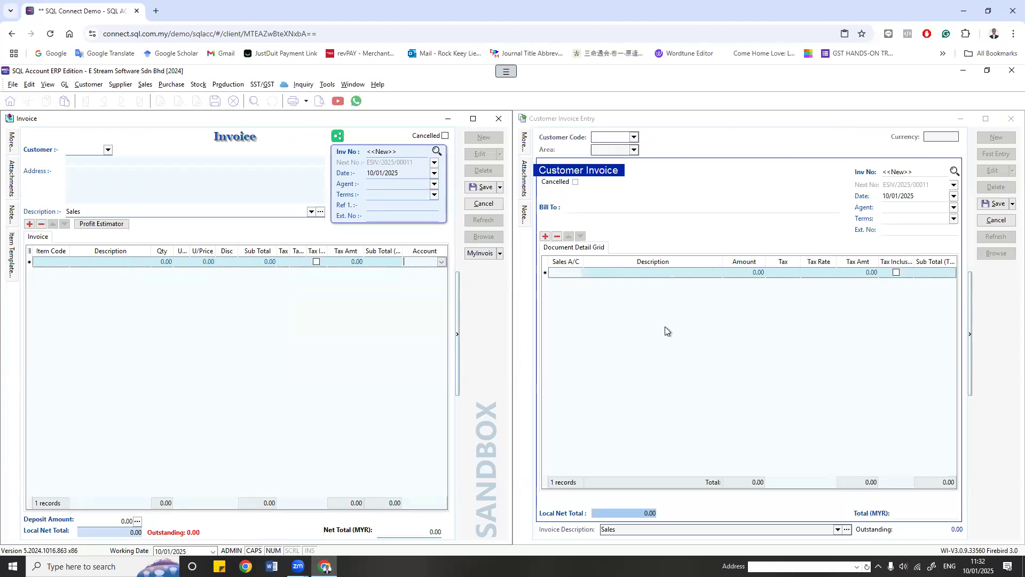
Step: Compare the optional detail columns of both invoices and show the Class. column in the sales invoice
left_click(714, 307)
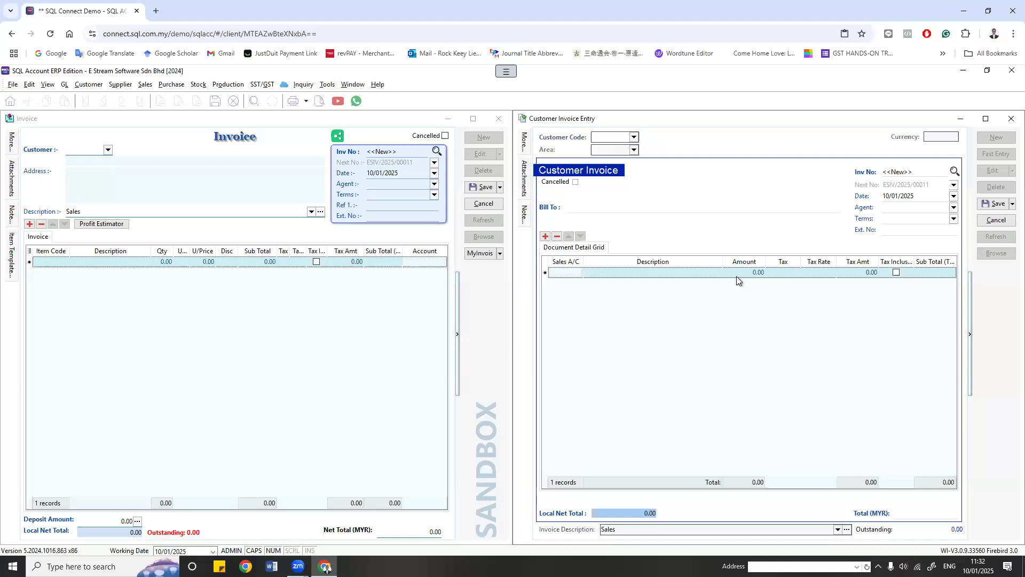
left_click(241, 287)
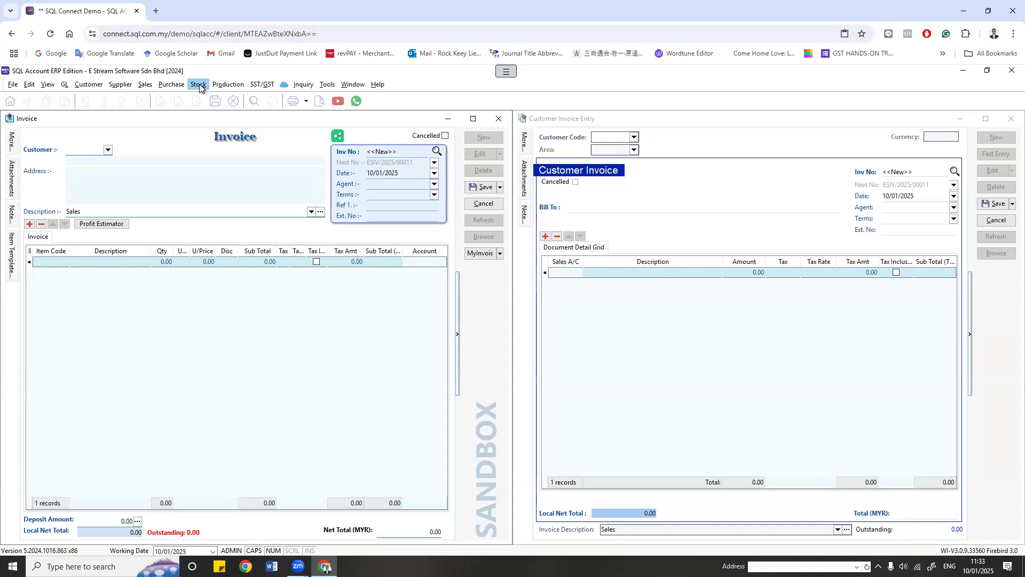
left_click(581, 324)
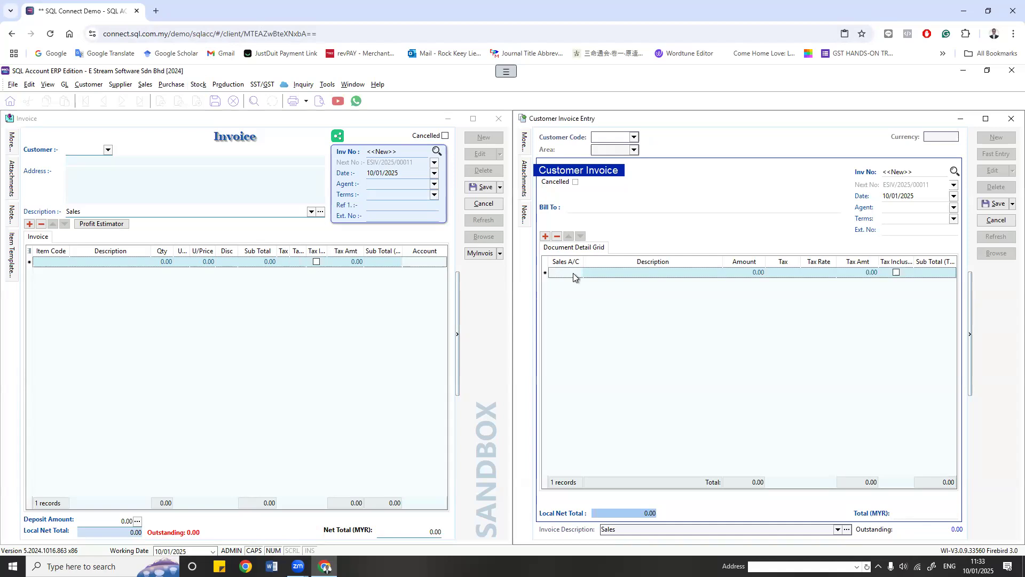
left_click(545, 261)
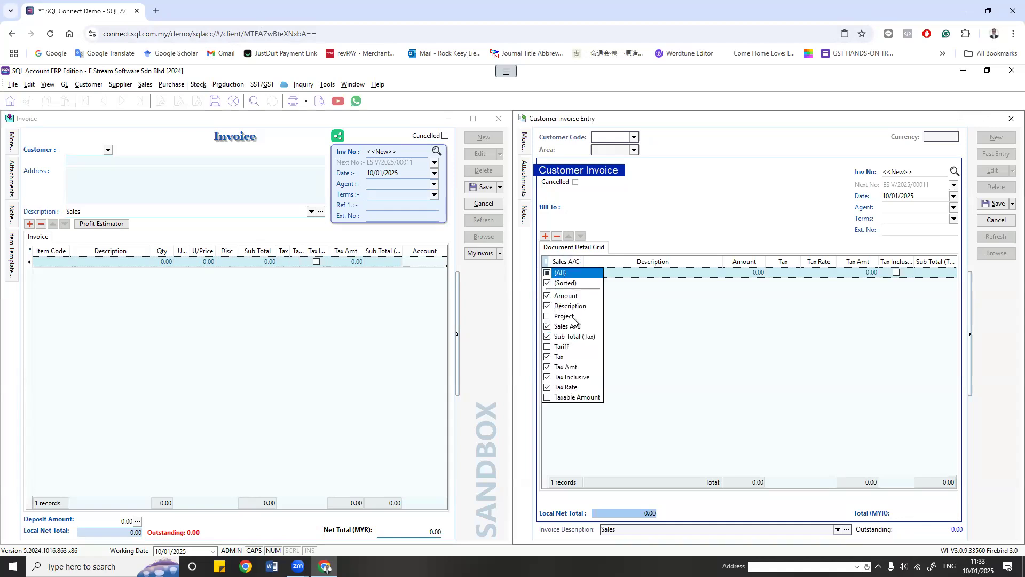
left_click(32, 252)
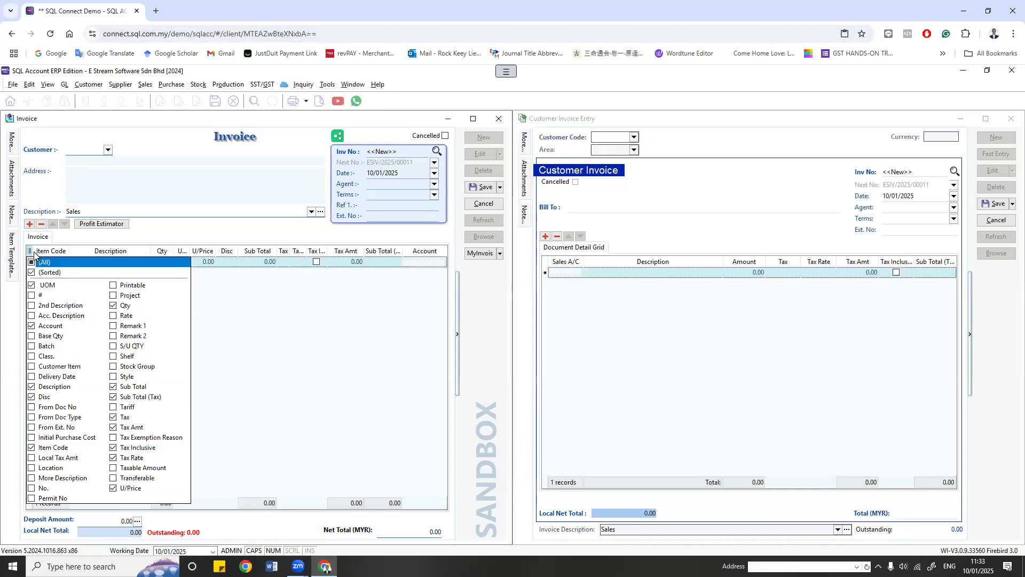
left_click(32, 357)
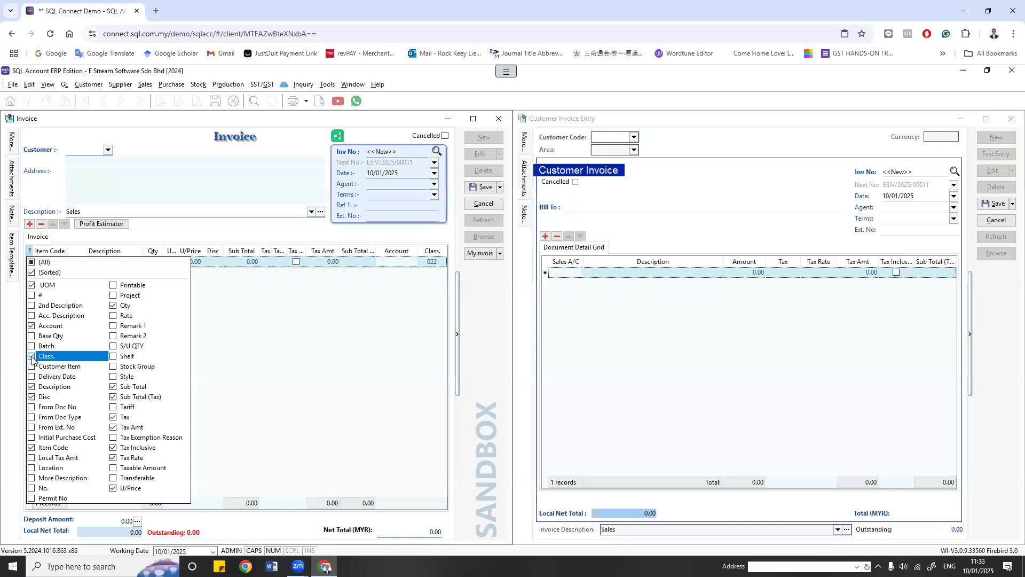
left_click(345, 406)
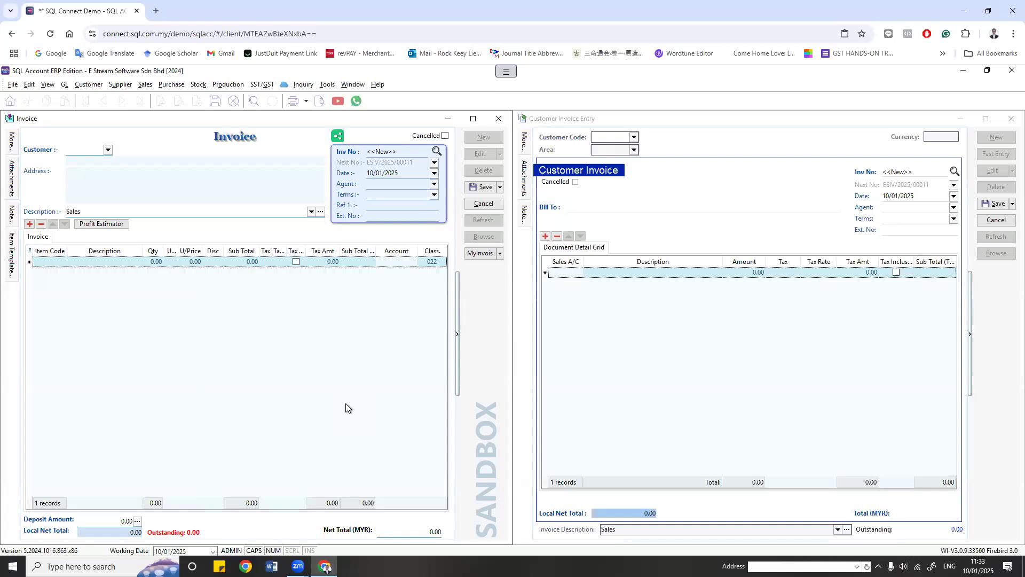
Step: Look over the stock functions and view the item codes available for the sales invoice line
left_click(193, 87)
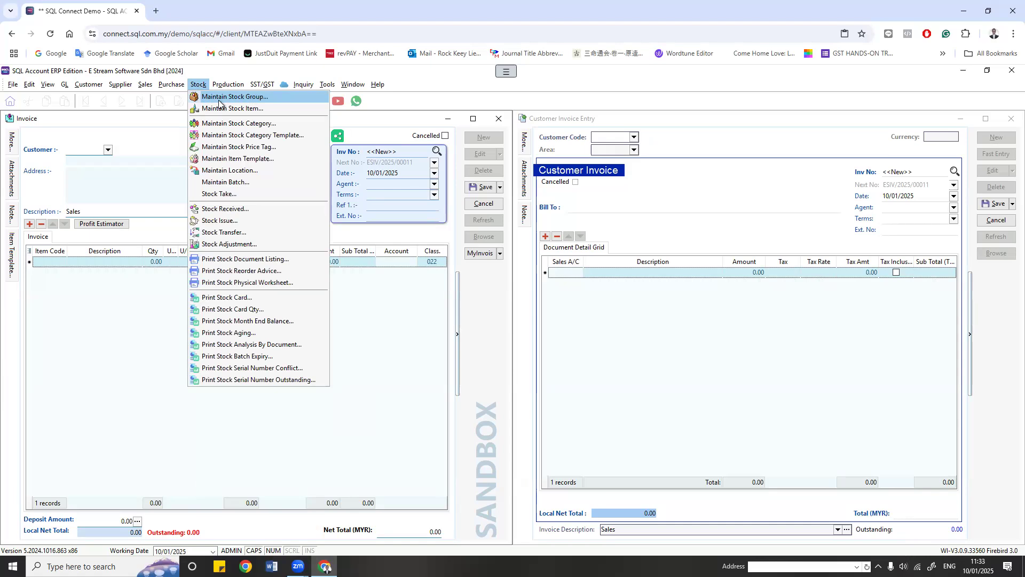
left_click(60, 270)
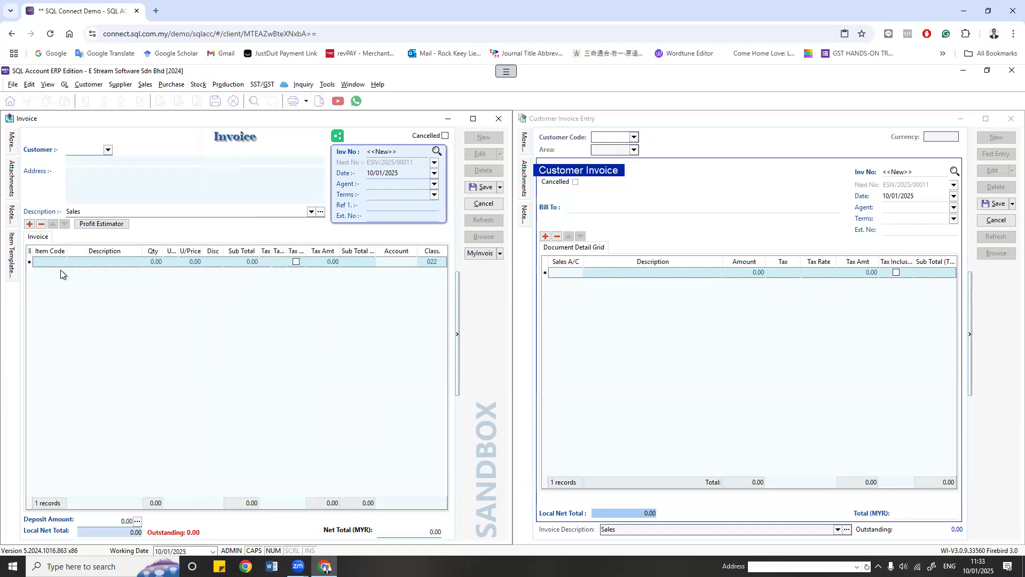
left_click(59, 261)
left_click(61, 261)
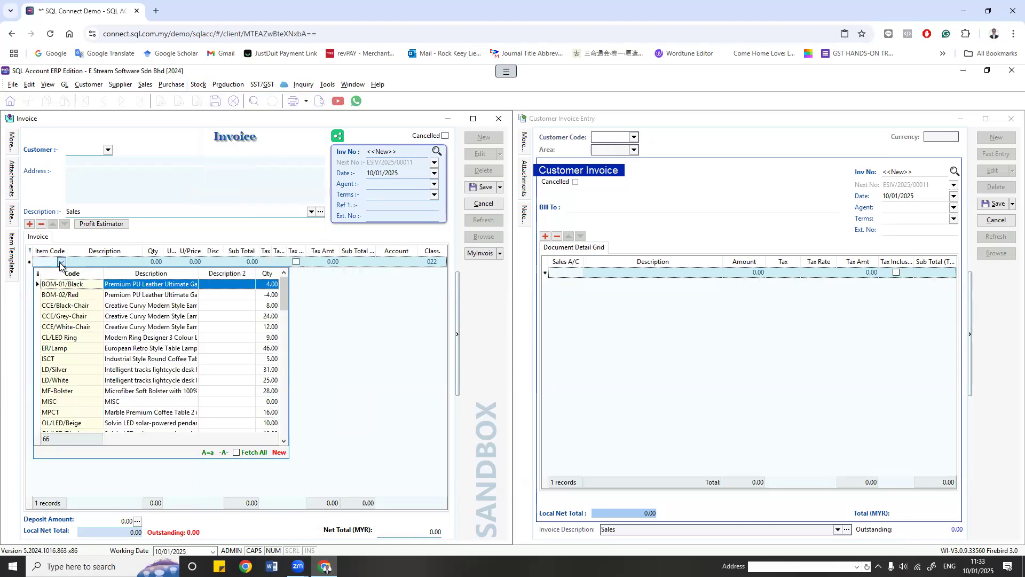
left_click(331, 316)
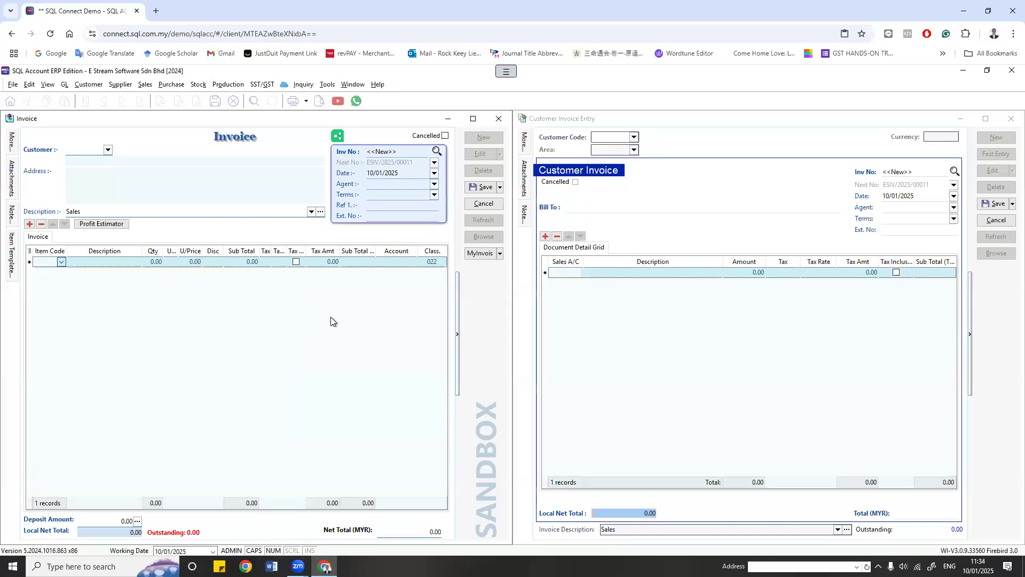
Step: Open the stock group list and view the GL account codes of the BEDDING ACCESSORIES group
left_click(200, 86)
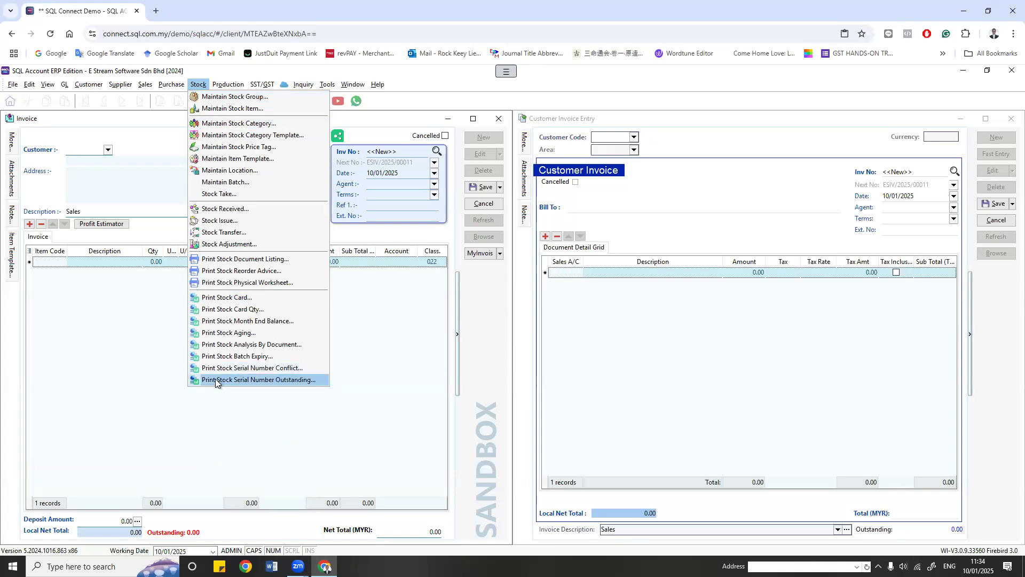
left_click(227, 97)
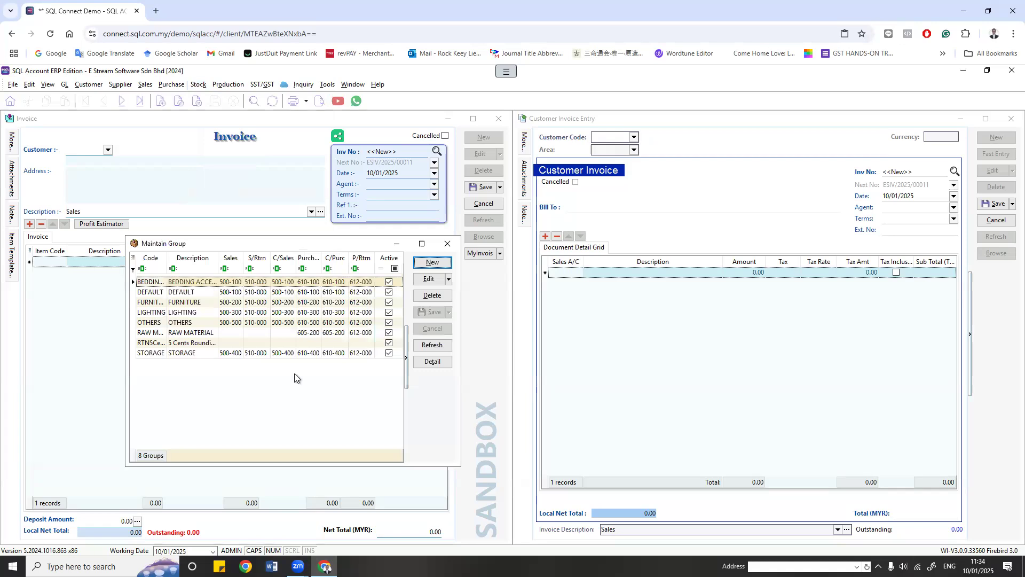
double_click(182, 284)
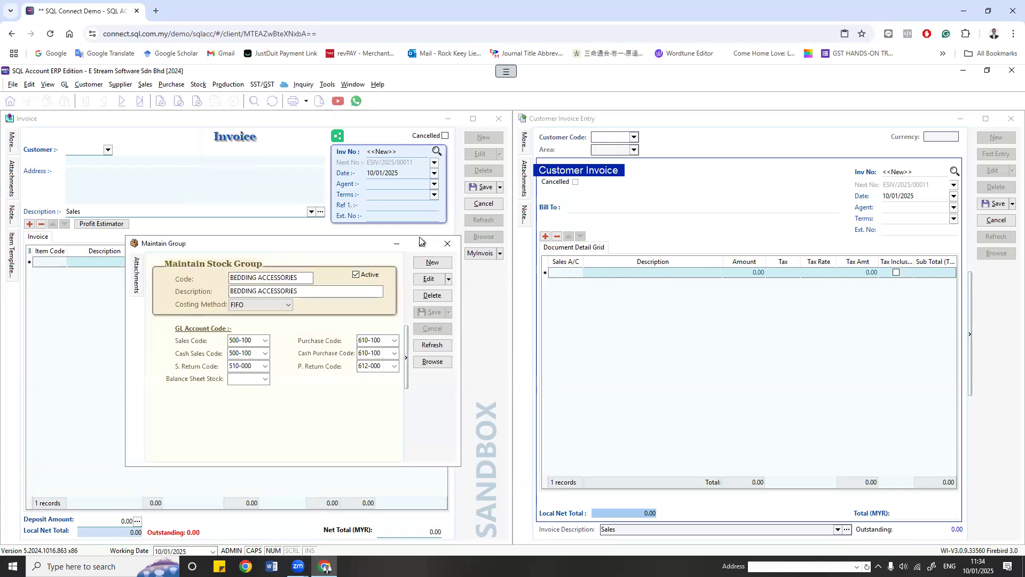
Step: Examine the description and sales code of the BEDDING ACCESSORIES stock group
left_click_drag(322, 278, 322, 278)
left_click(467, 290)
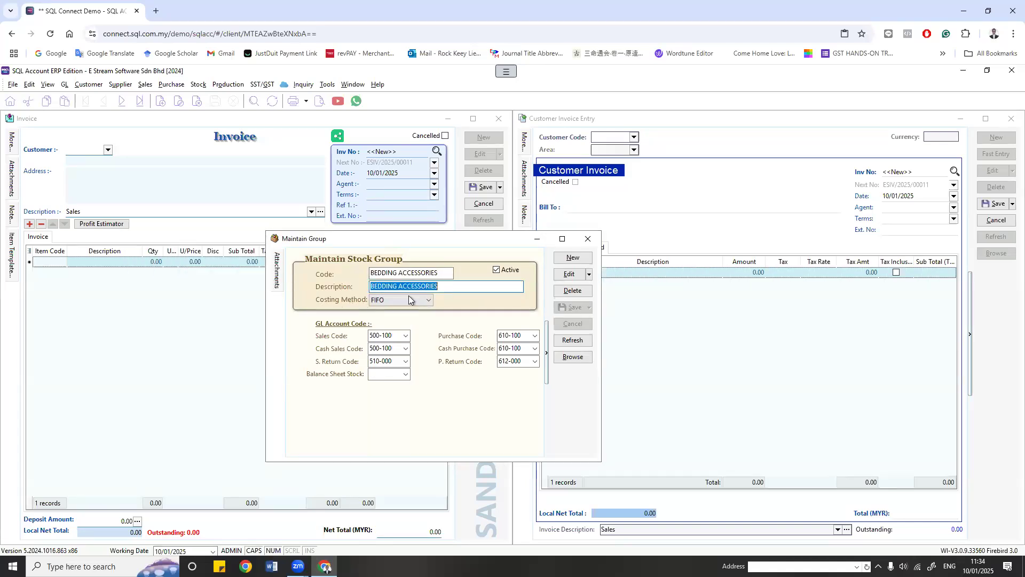
left_click(399, 336)
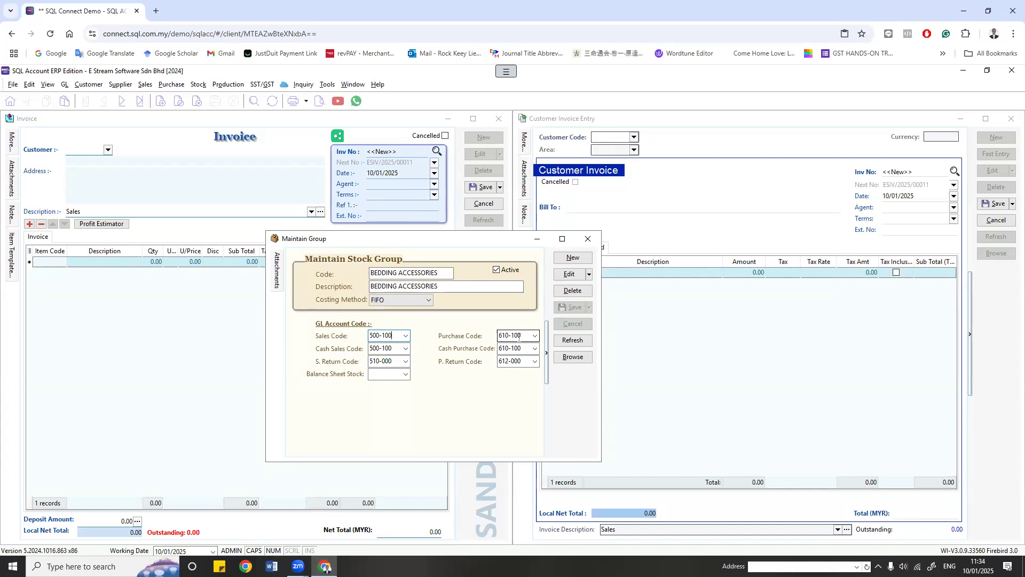
Step: Open the chart of accounts and look over the individual sales accounts under REVENUE
left_click(64, 85)
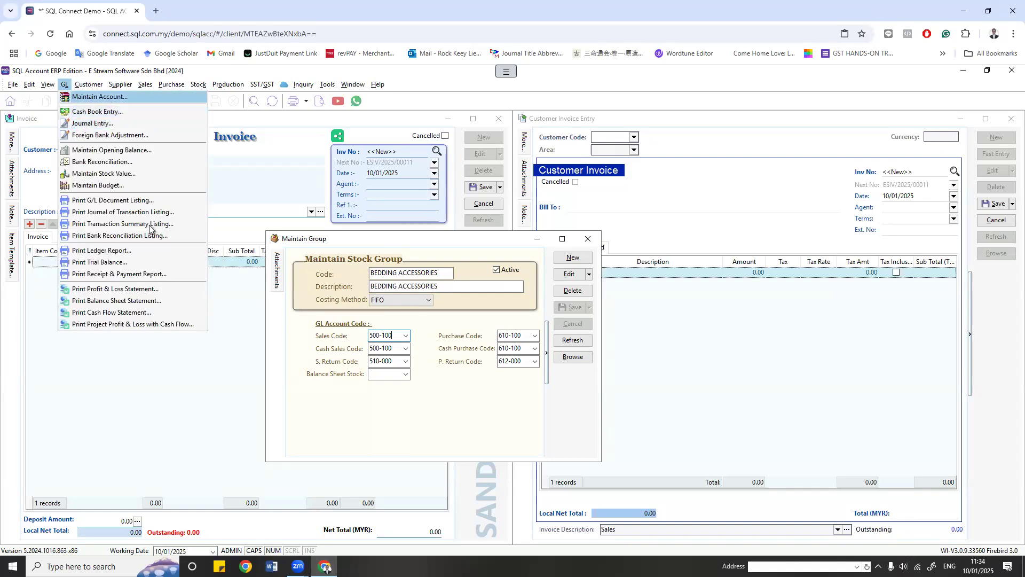
left_click(107, 97)
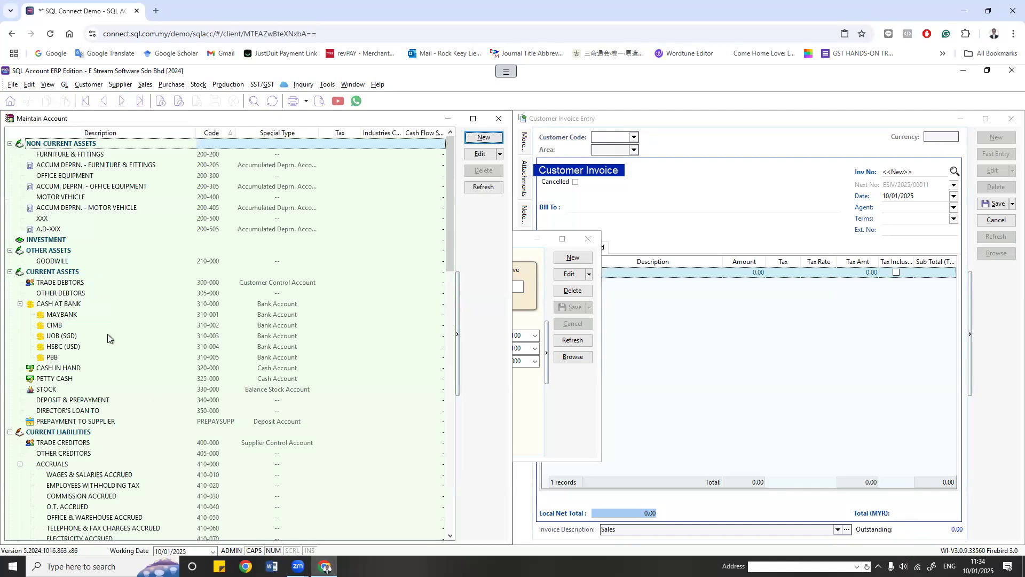
scroll(107, 332, "down", 8)
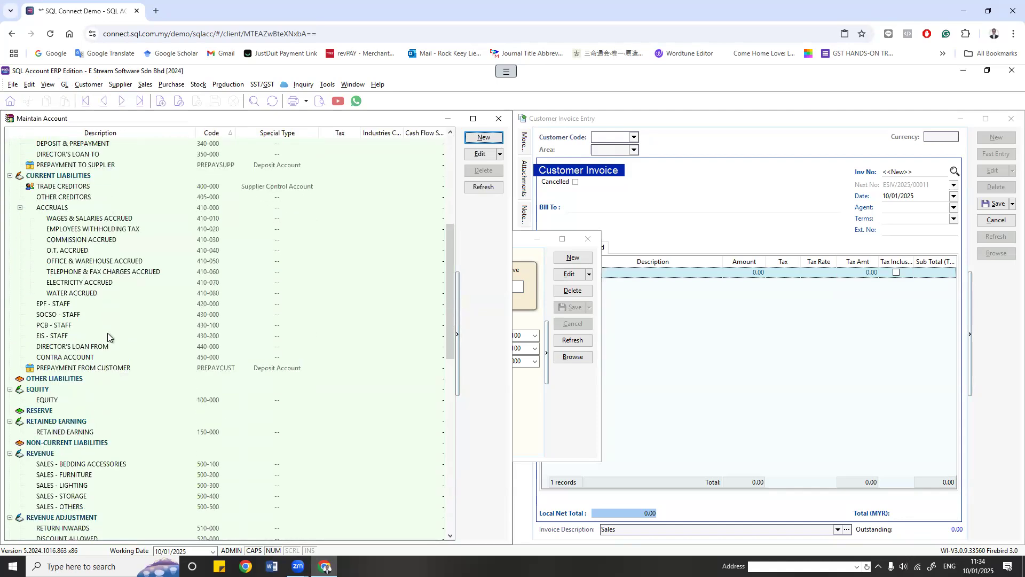
scroll(107, 333, "down", 8)
left_click(124, 209)
key("Down")
key("Down")
key("Down")
key("Down")
left_click(125, 211)
left_click(123, 231)
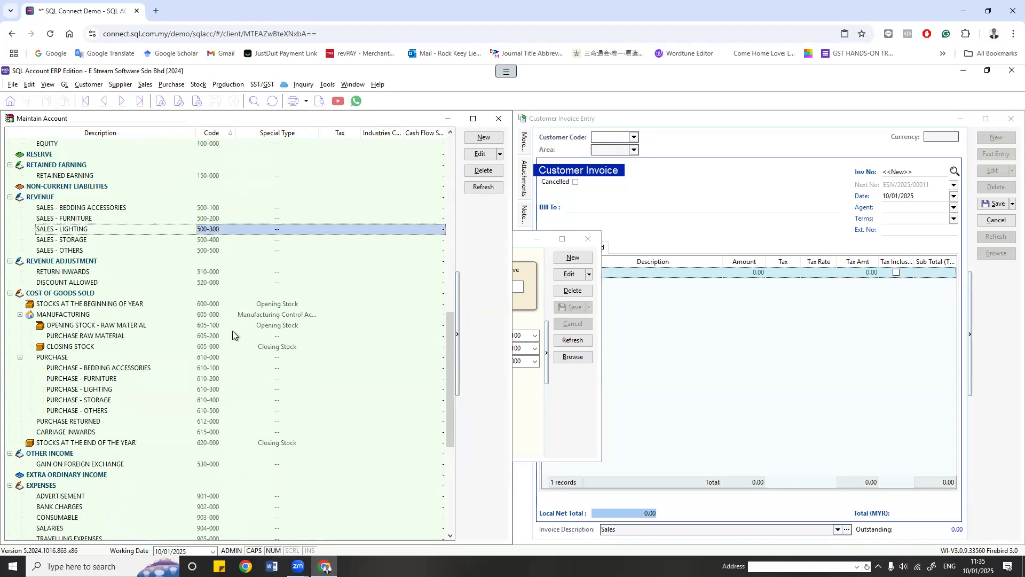
Step: List the stock groups beside the chart of accounts and compare each group's sales code
left_click(570, 363)
left_click(572, 357)
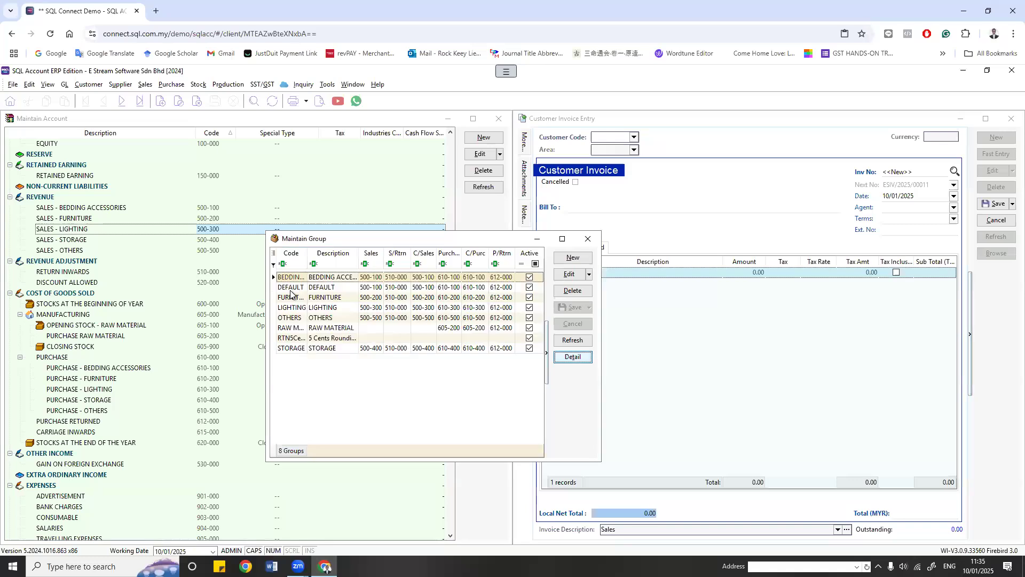
left_click(351, 288)
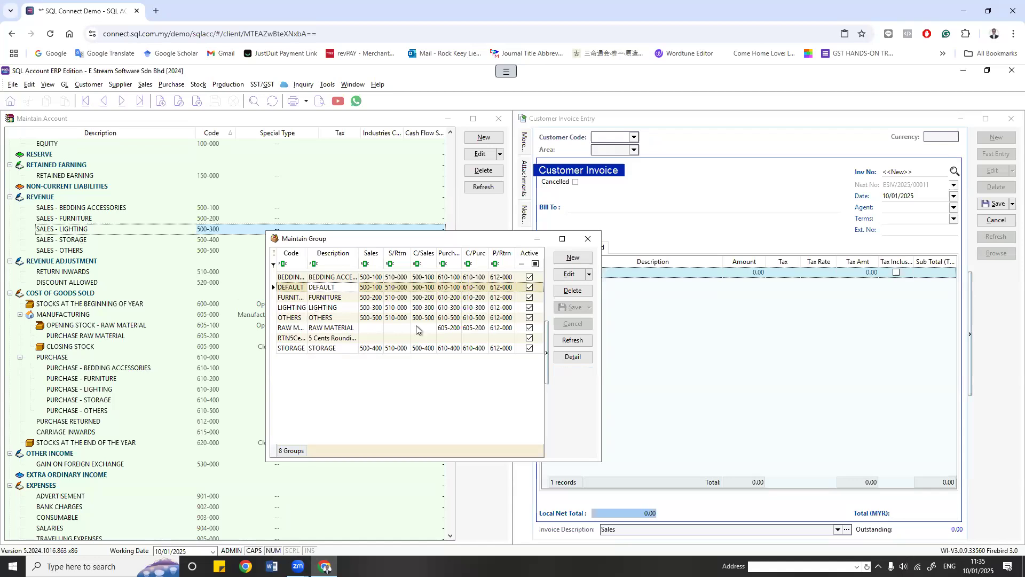
left_click(336, 277)
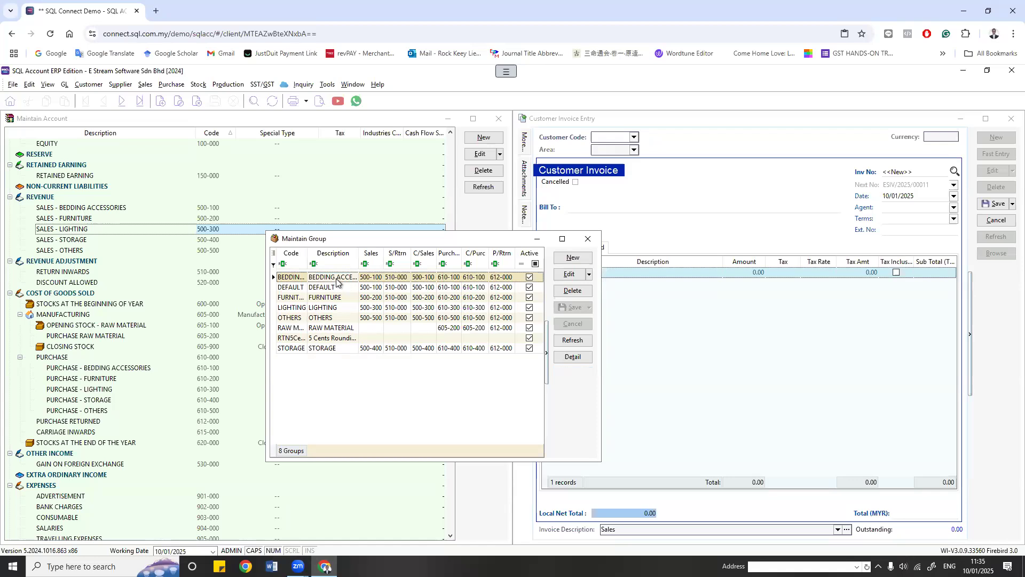
left_click(365, 301)
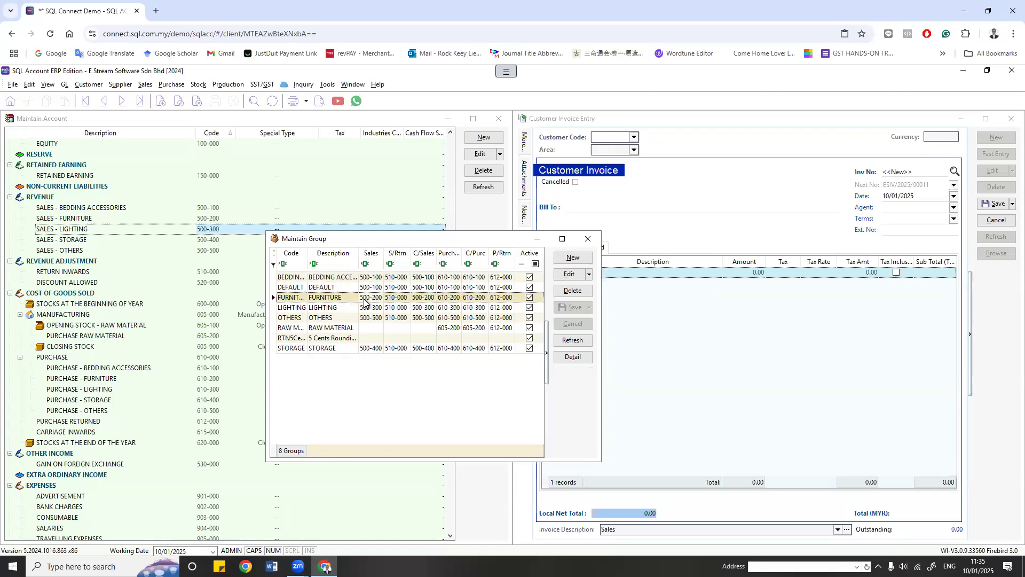
left_click(368, 309)
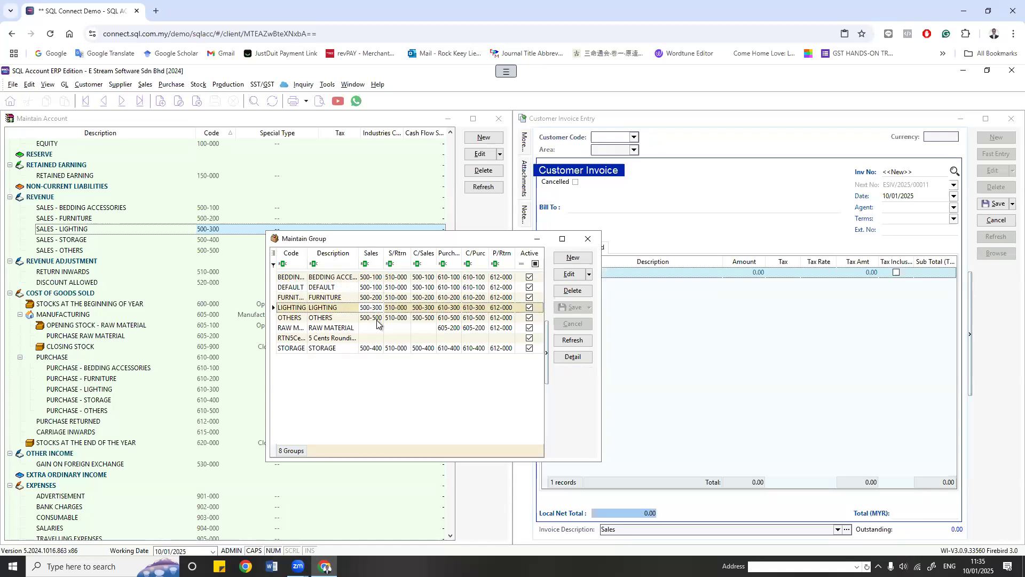
left_click(376, 349)
left_click(379, 319)
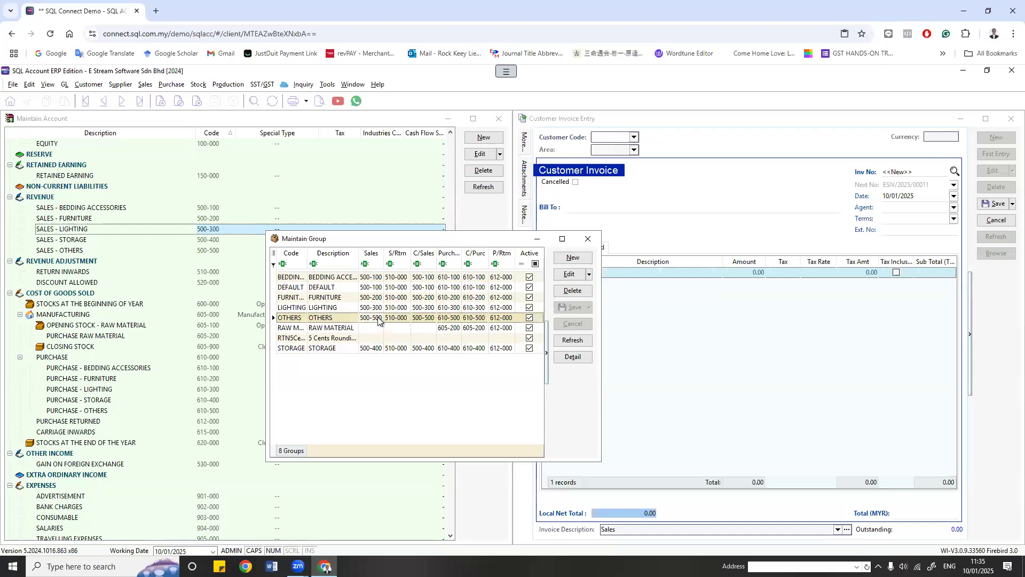
Step: Compare the PURCHASE accounts with each stock group's purchase codes and close the stock group list
left_click(217, 368)
left_click(555, 395)
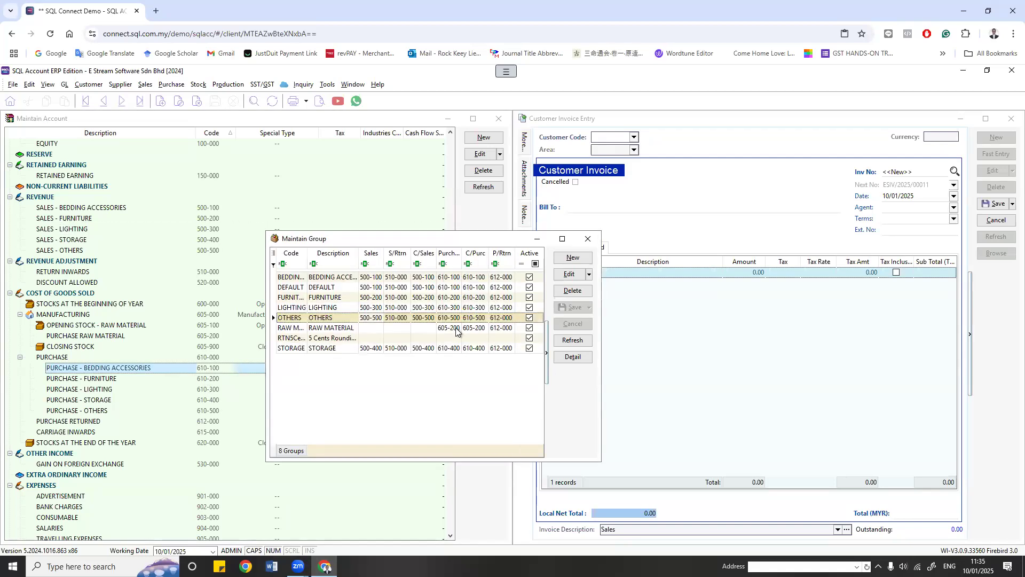
left_click(504, 279)
left_click(473, 278)
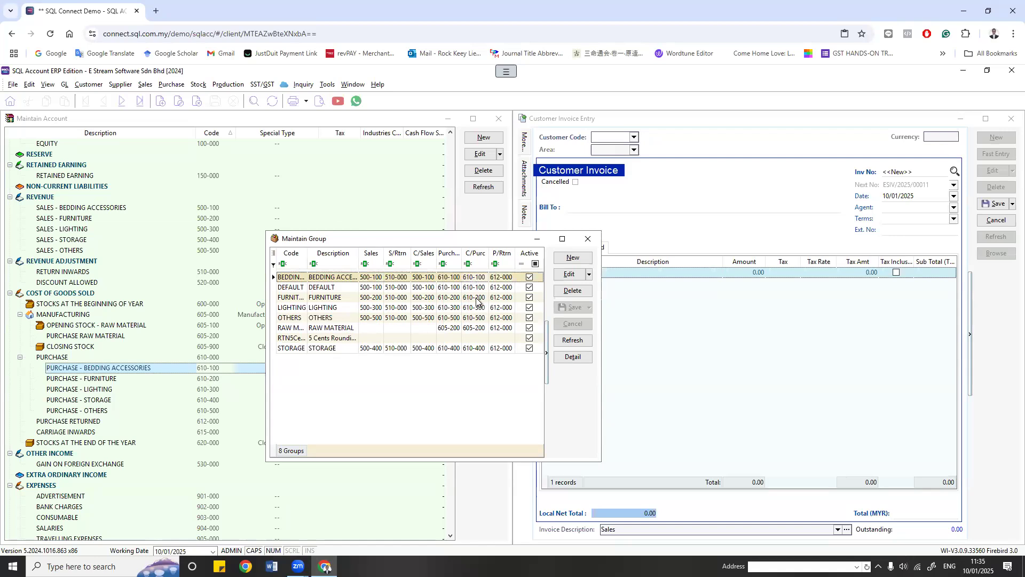
left_click(477, 298)
left_click(476, 308)
left_click(474, 348)
left_click(476, 318)
left_click(590, 241)
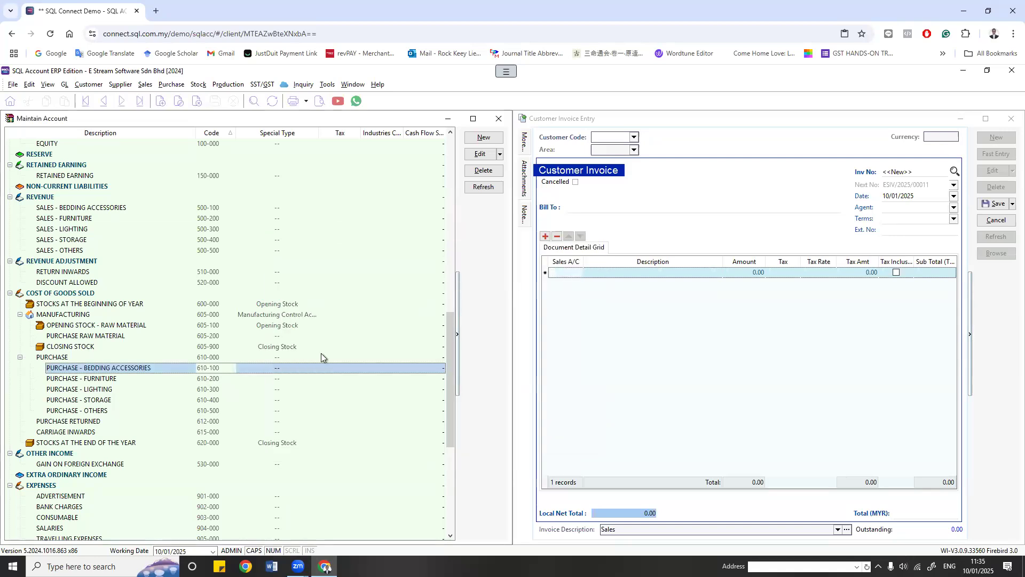
Step: Open the stock item list and view the details of item BOM-01/Black
left_click(198, 84)
left_click(226, 109)
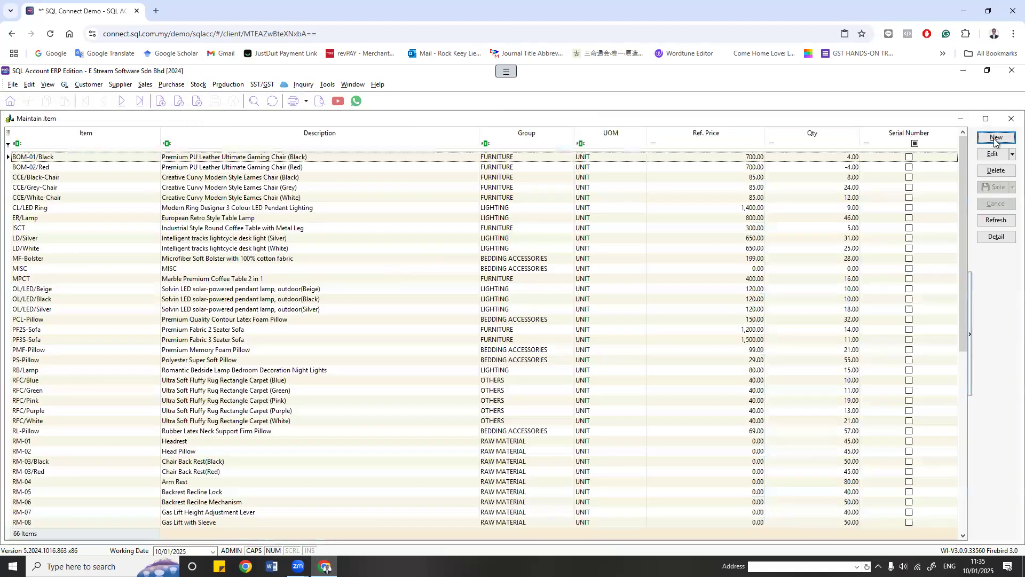
left_click(994, 139)
left_click(996, 205)
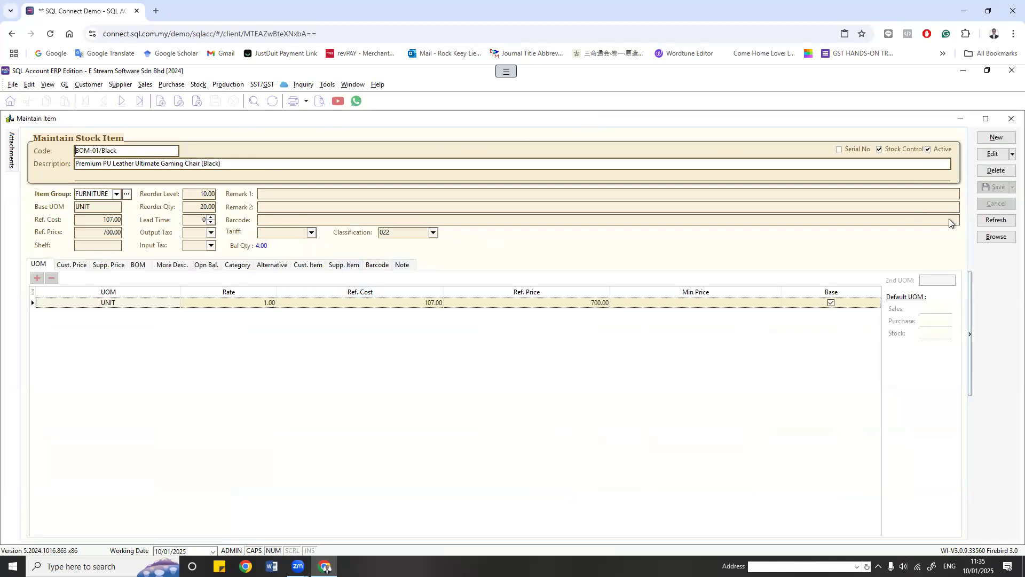
left_click(997, 236)
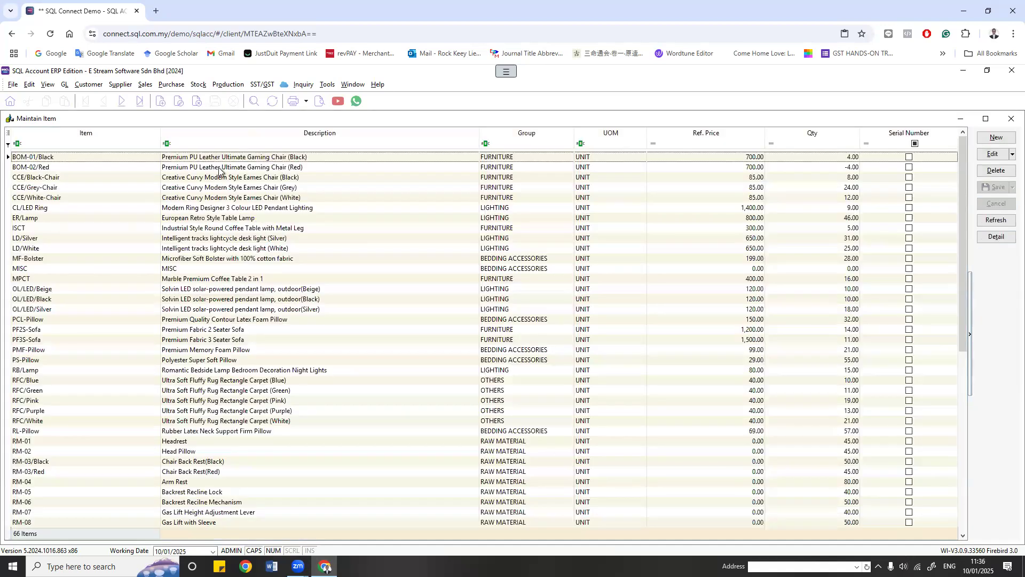
double_click(271, 157)
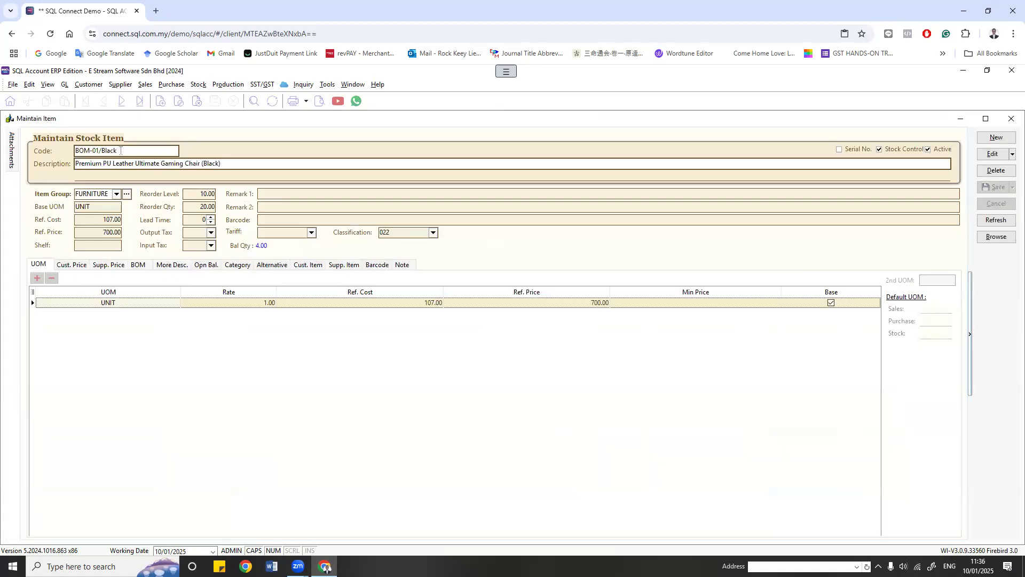
Step: Examine the BOM-01/Black item's code and description and view the available item groups
left_click_drag(122, 150, 3, 155)
left_click(123, 164)
left_click_drag(228, 164, 5, 158)
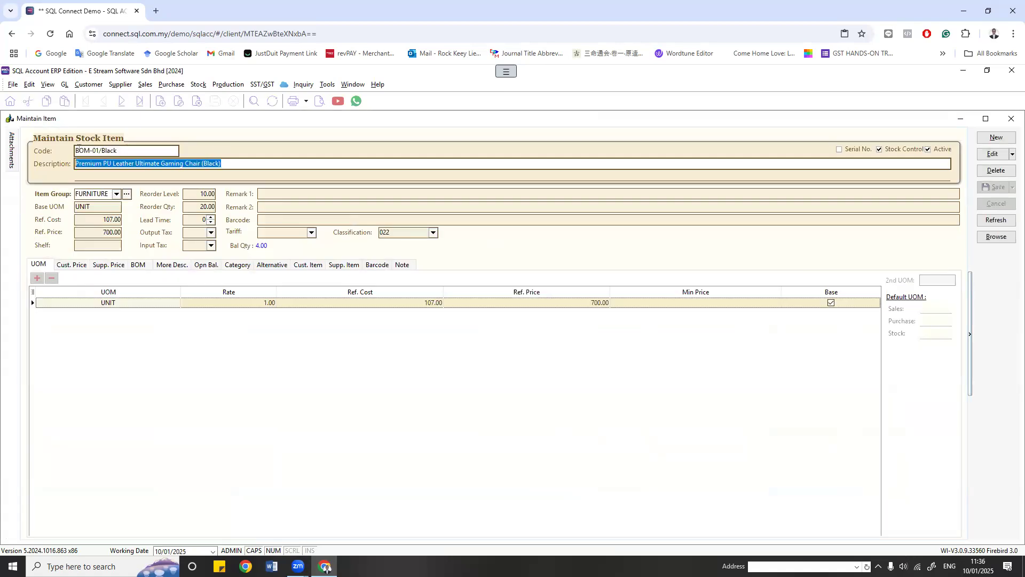
left_click_drag(78, 150, 129, 152)
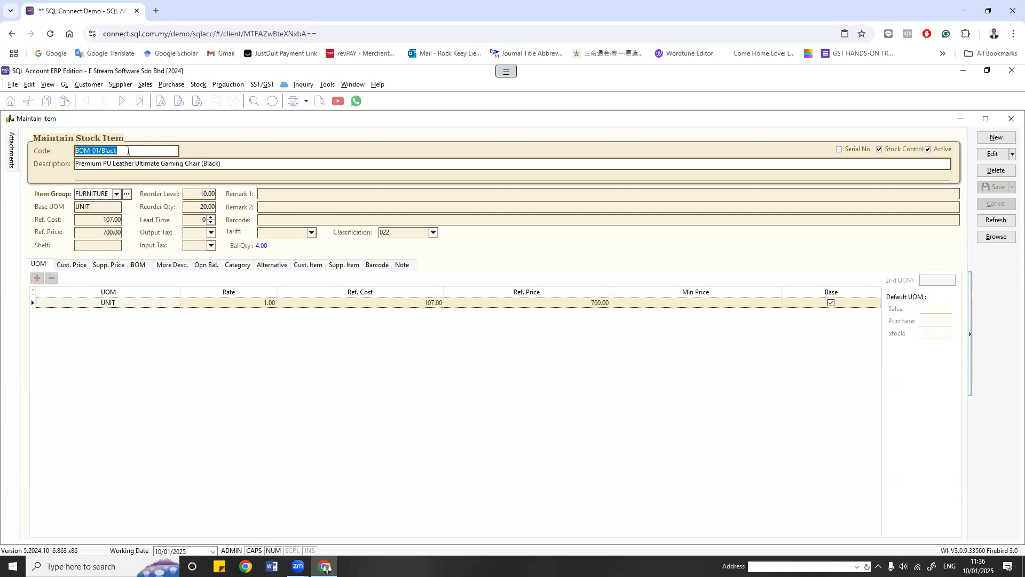
left_click(81, 163)
left_click(116, 194)
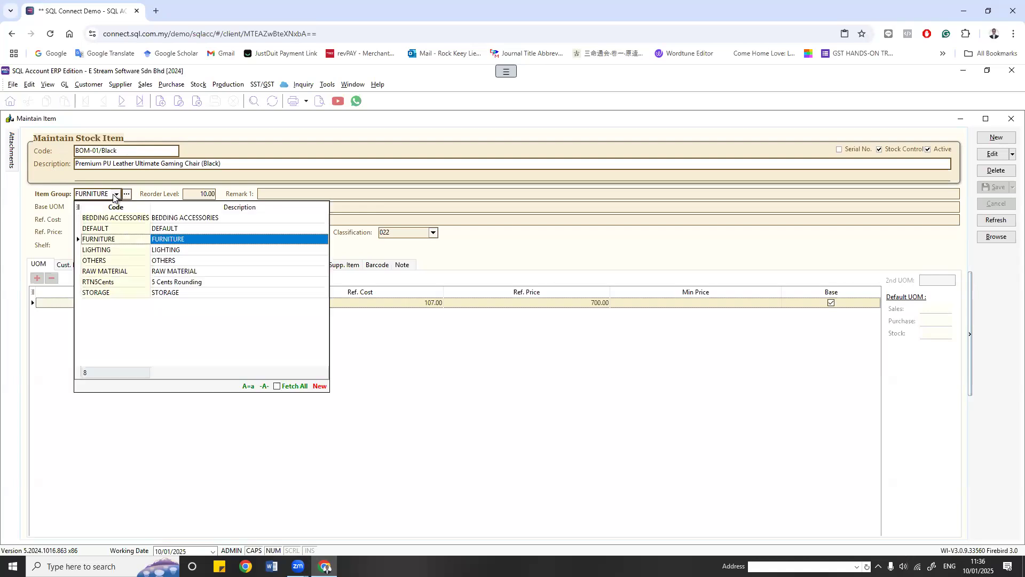
Step: Look over the account codes of the DEFAULT, FURNITURE and LIGHTING stock groups and close the group list
left_click(198, 84)
left_click(224, 106)
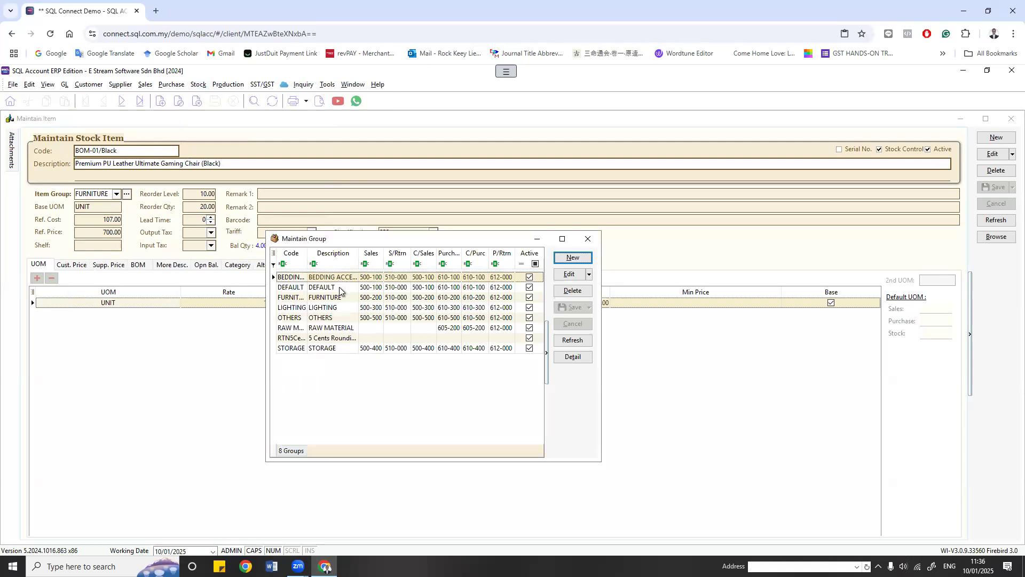
left_click(339, 287)
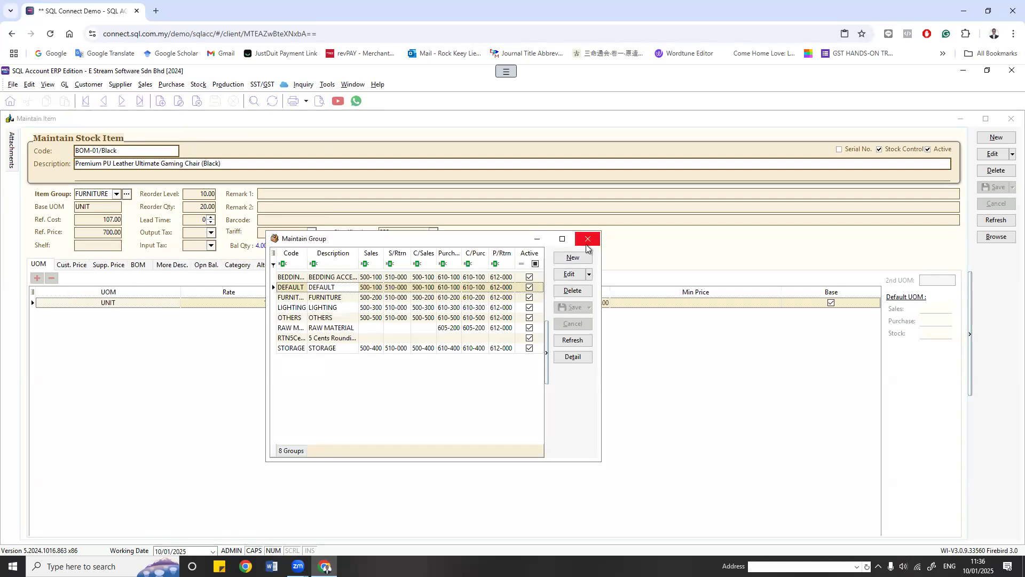
left_click(393, 297)
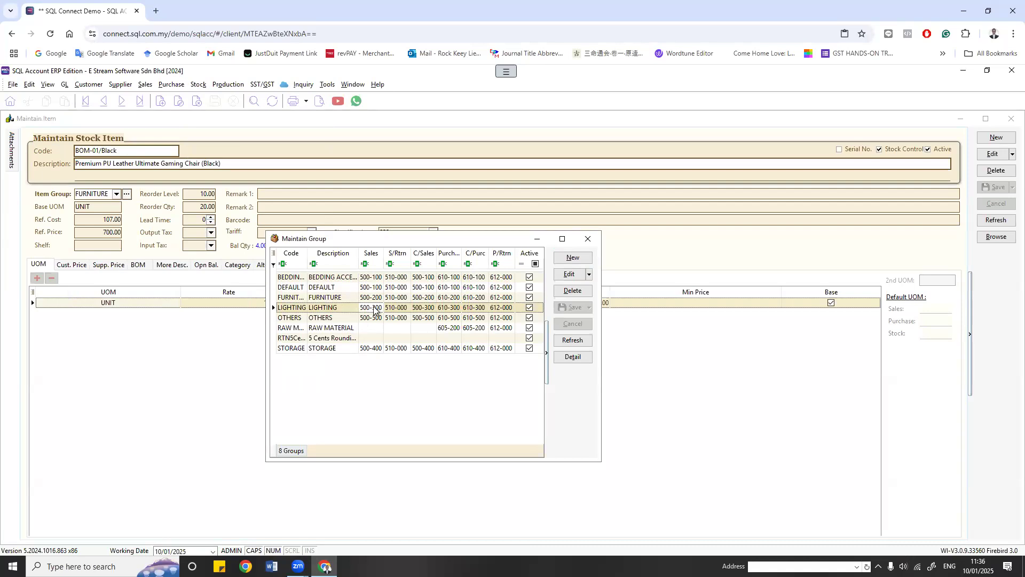
left_click(400, 309)
left_click(346, 285)
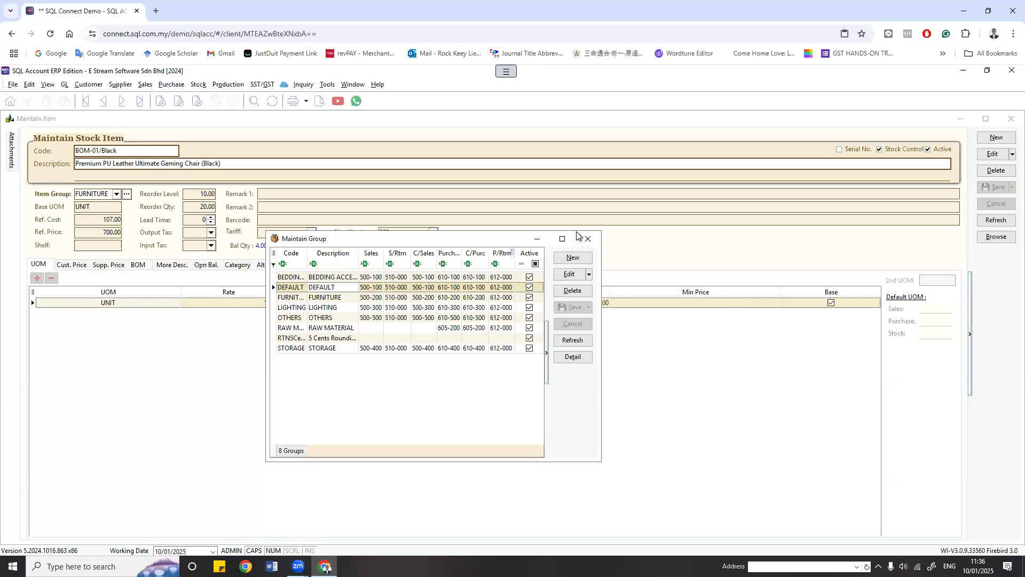
key("Escape")
left_click(94, 232)
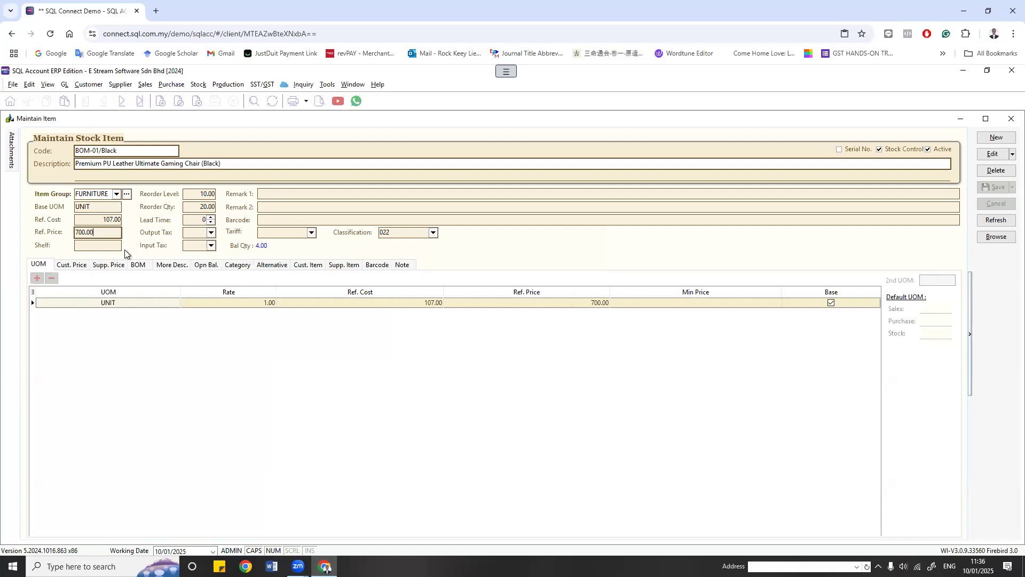
left_click(171, 265)
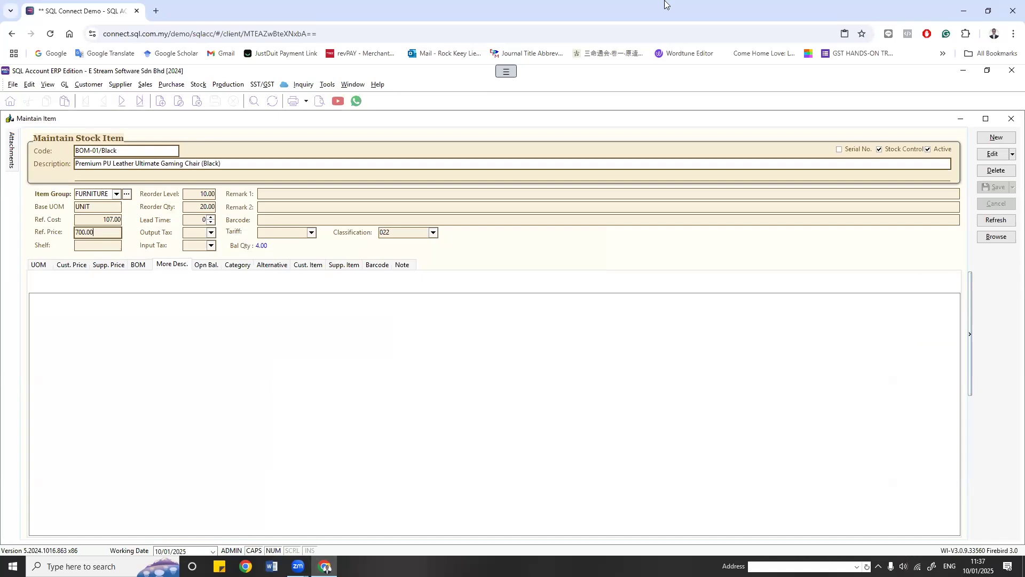
left_click(992, 154)
left_click(327, 351)
type("gdualdfasf")
key("Return")
type("hfjuashfo;ashf")
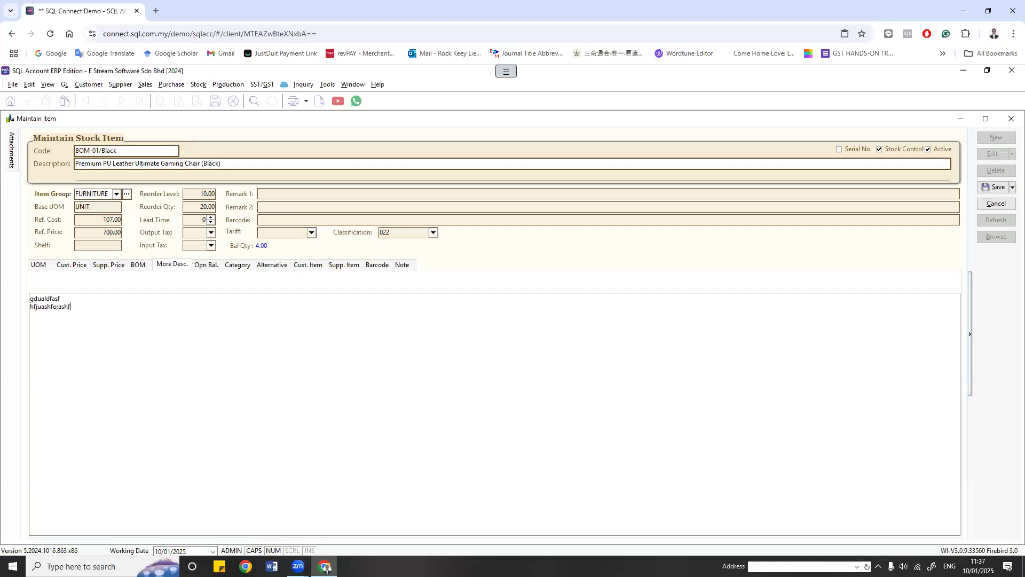
type("i 15461631653153146 ")
type("gghseruoig")
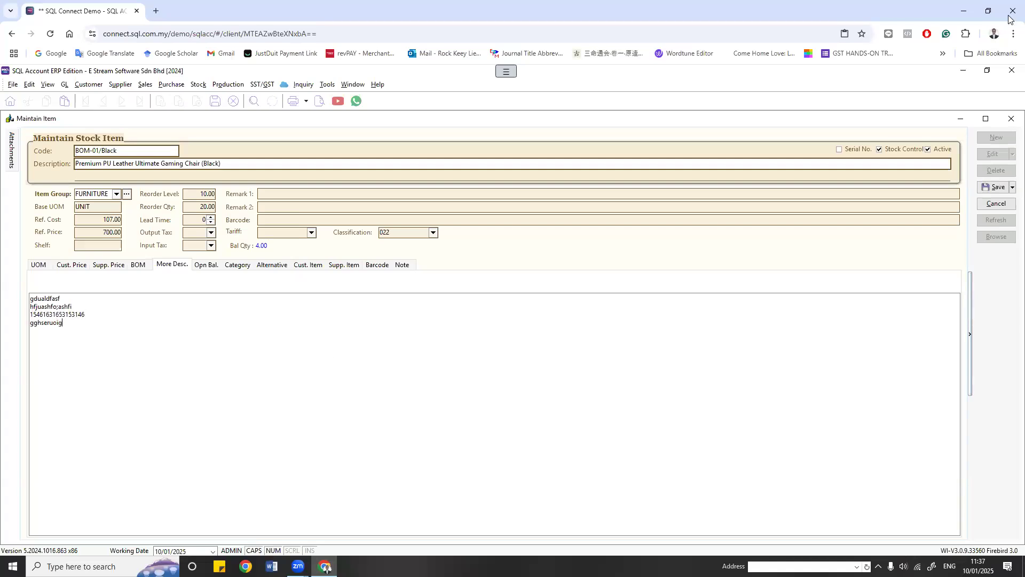
left_click(992, 187)
Step: Close the stock item and chart of accounts windows and choose A HOME FURNISHING & SERVICE as the sales invoice's customer
left_click(1011, 118)
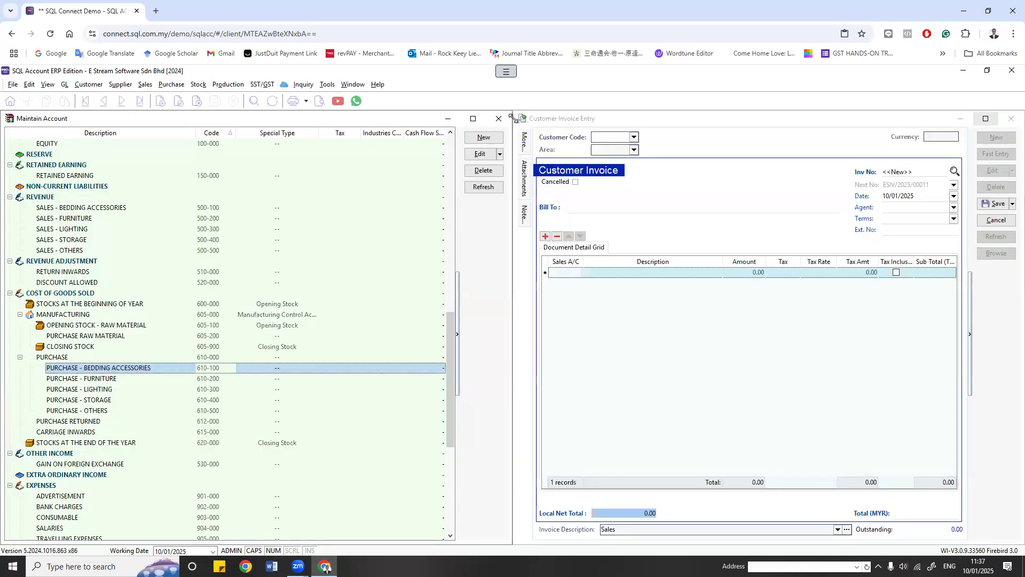
left_click(498, 120)
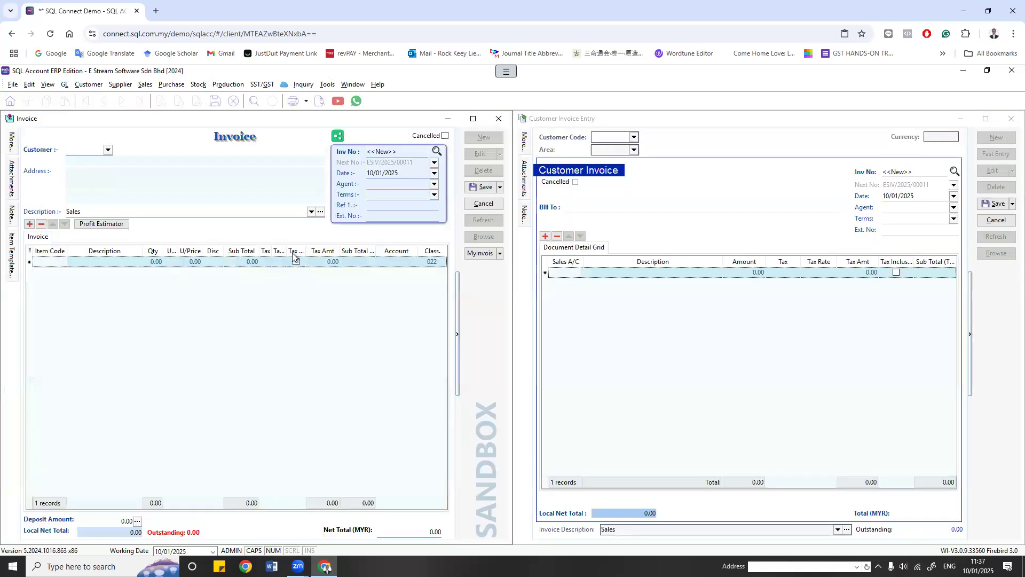
left_click(109, 152)
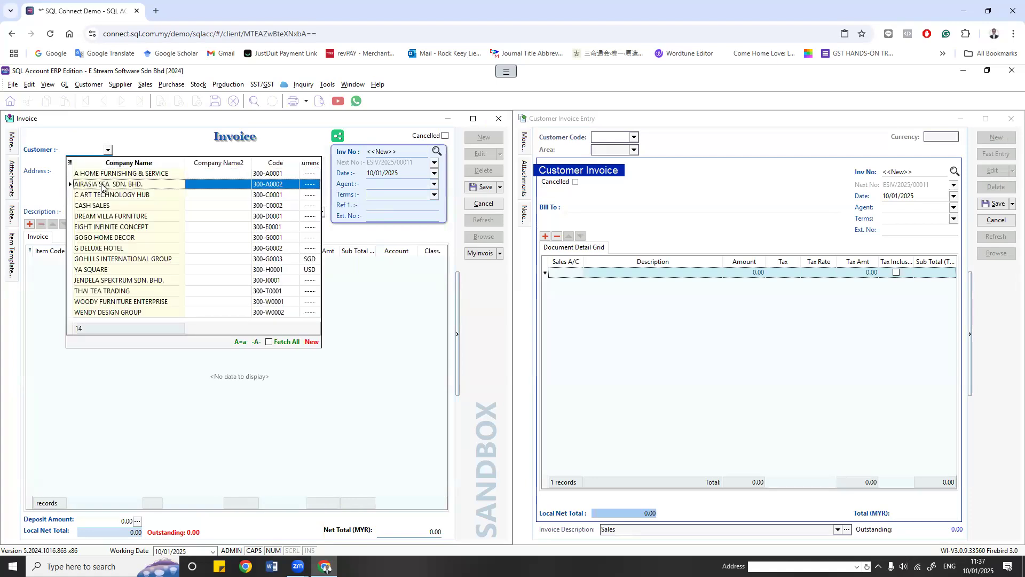
left_click(115, 174)
Step: Show the More Description column in the sales invoice's item grid
left_click(61, 262)
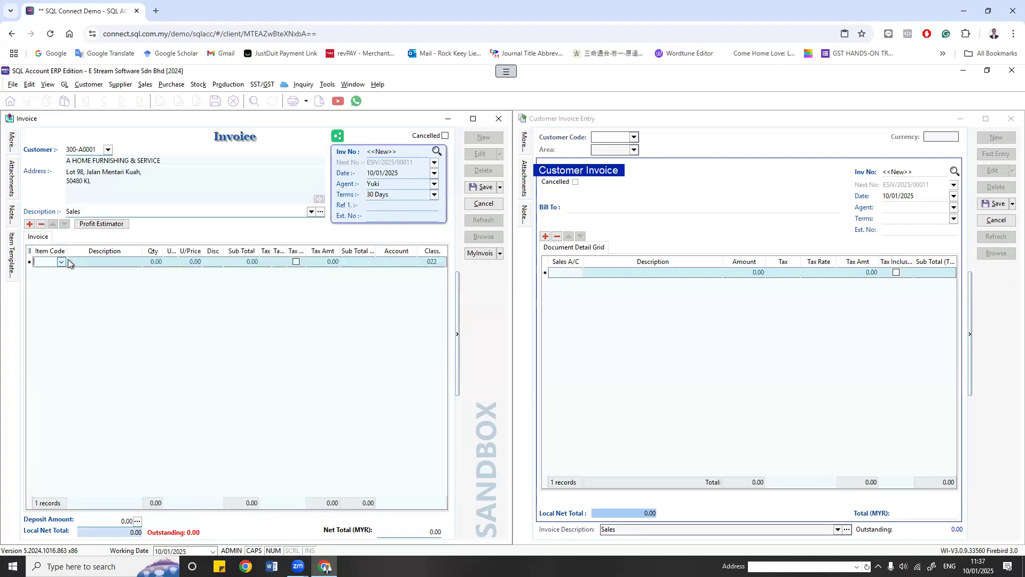
left_click(29, 250)
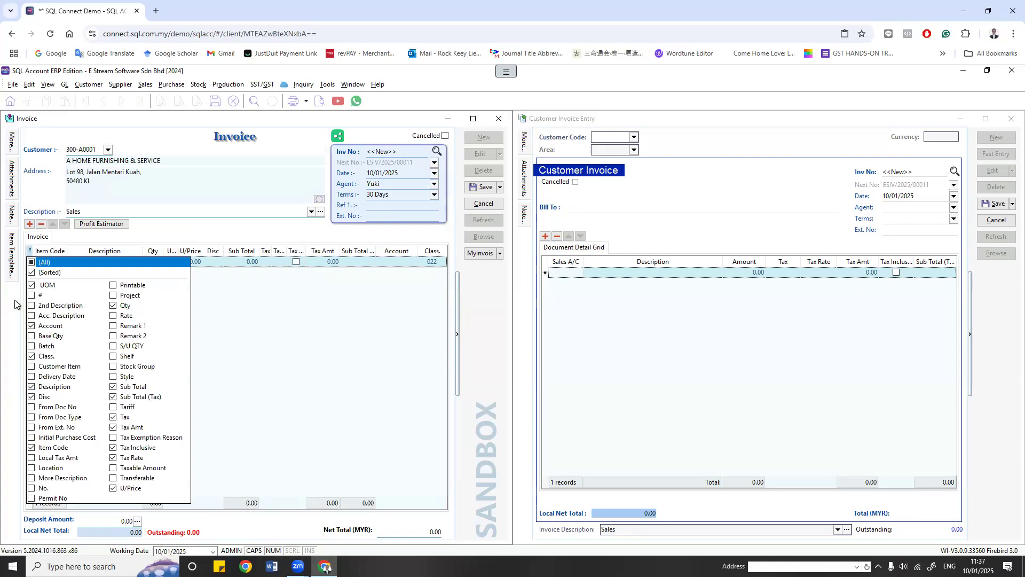
left_click(31, 447)
left_click(43, 477)
left_click(62, 265)
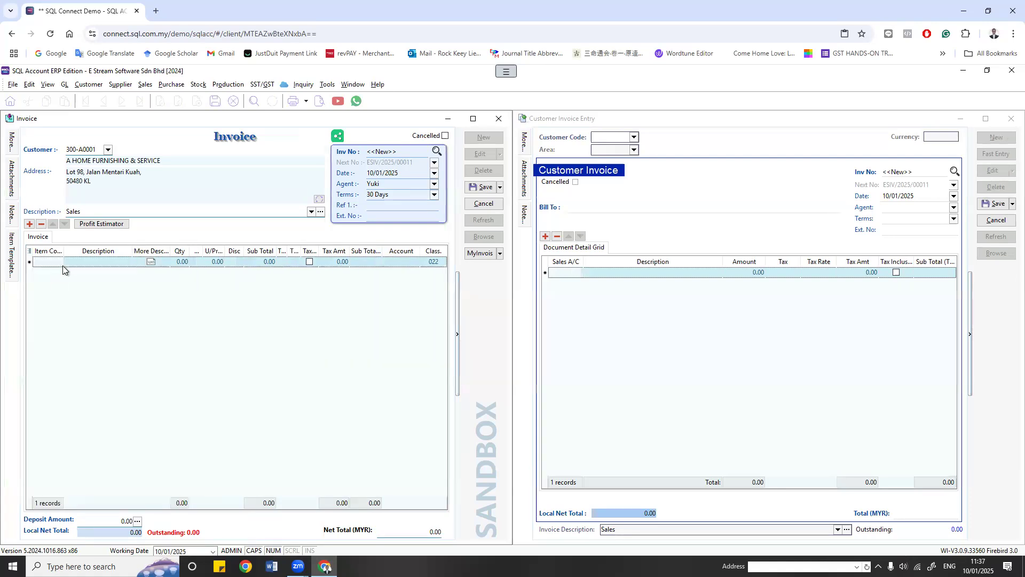
Step: Look over the further description of stock item BOM-01/Black in the stock item records and close them
left_click(58, 267)
left_click(57, 263)
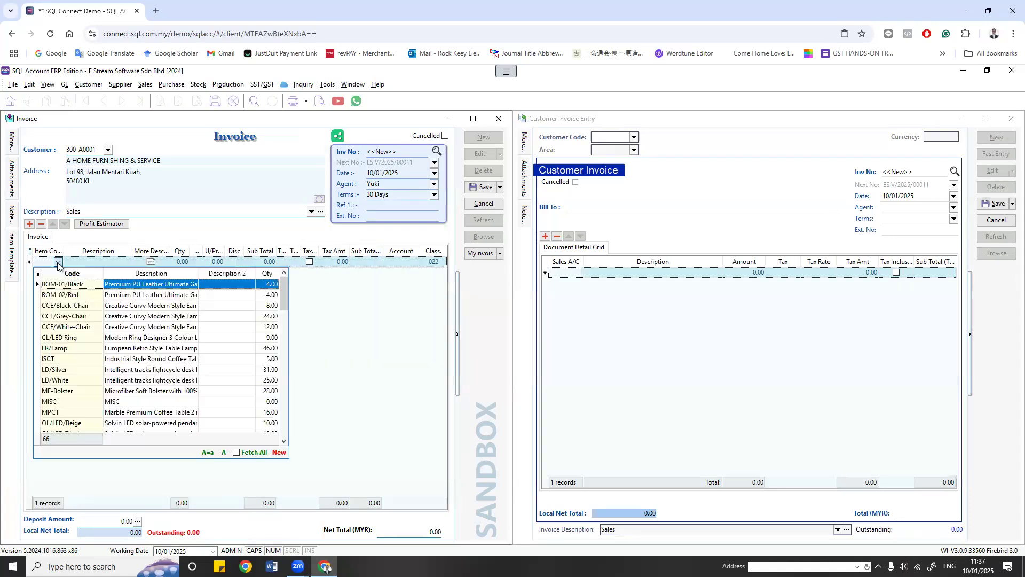
left_click(428, 305)
left_click(353, 83)
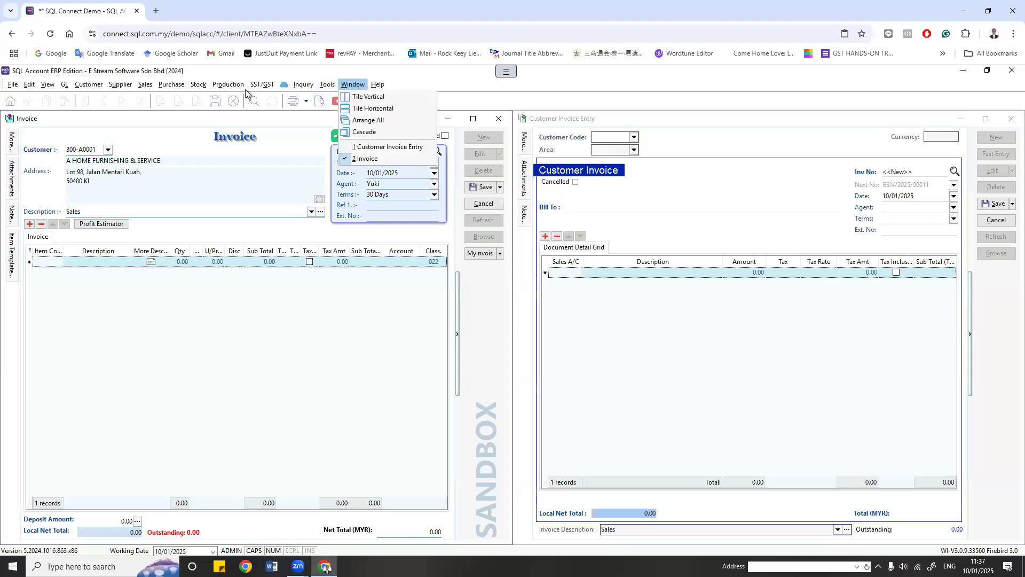
mouse_move(198, 85)
left_click(202, 110)
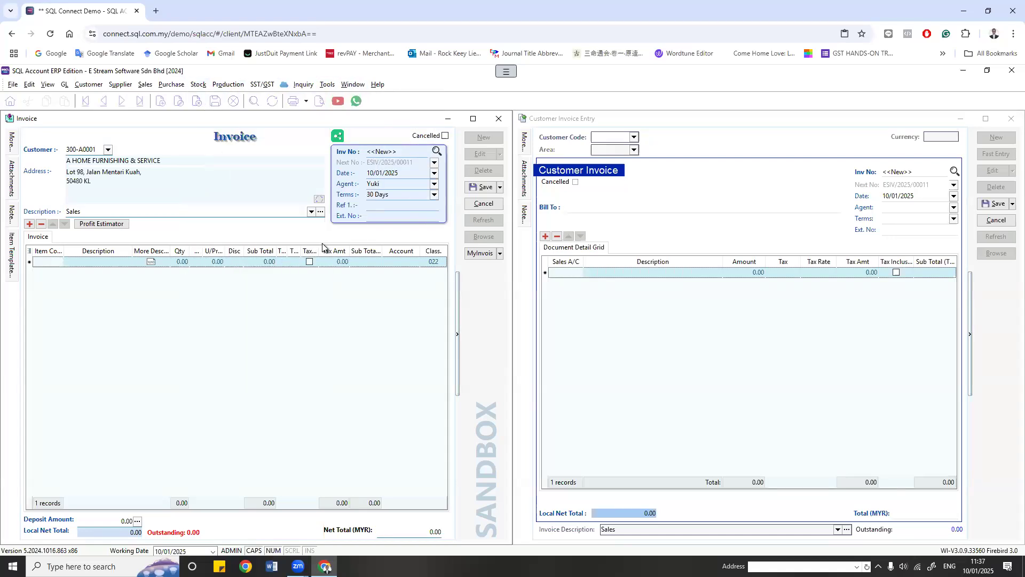
double_click(214, 159)
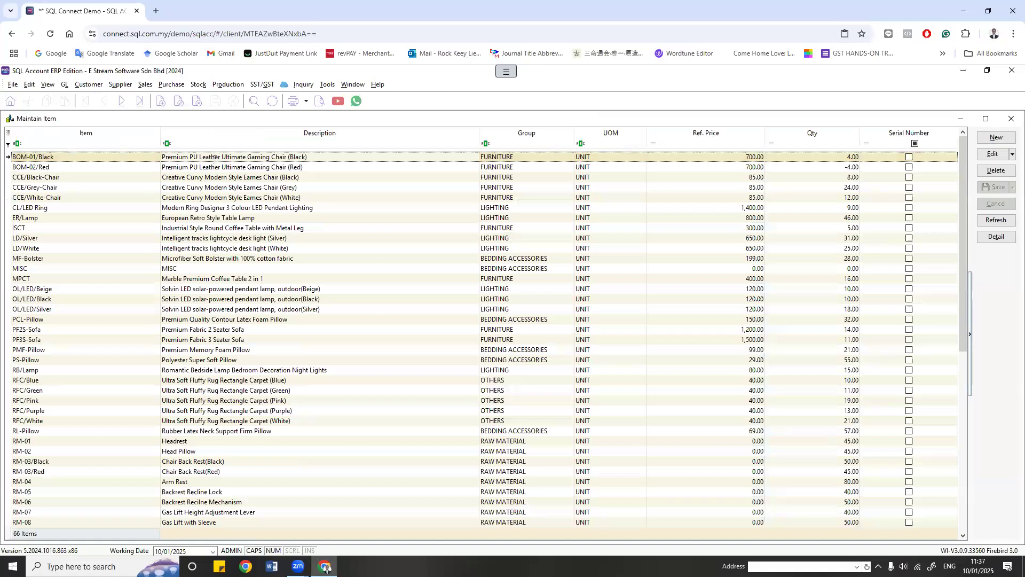
left_click(167, 265)
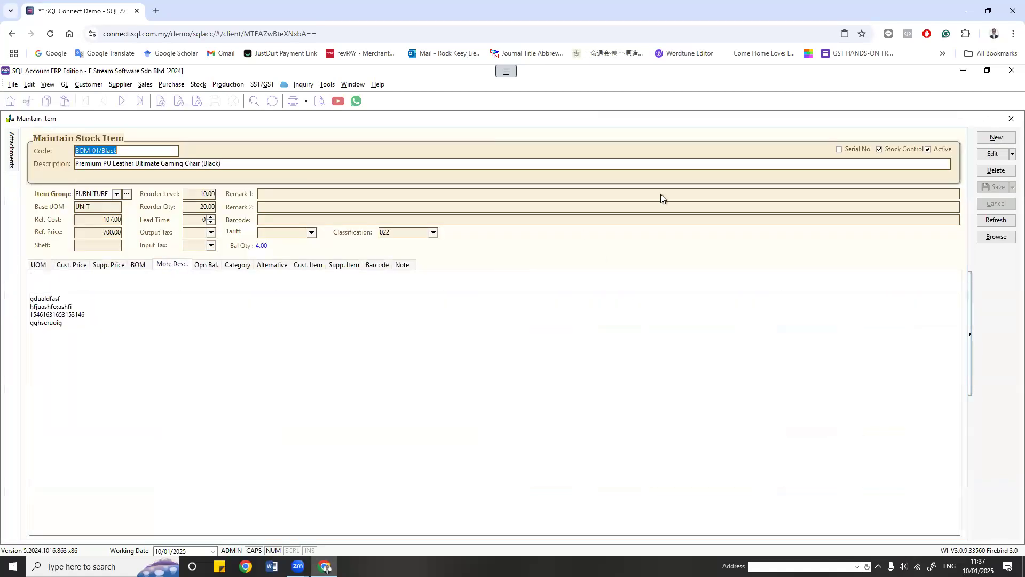
left_click(1011, 118)
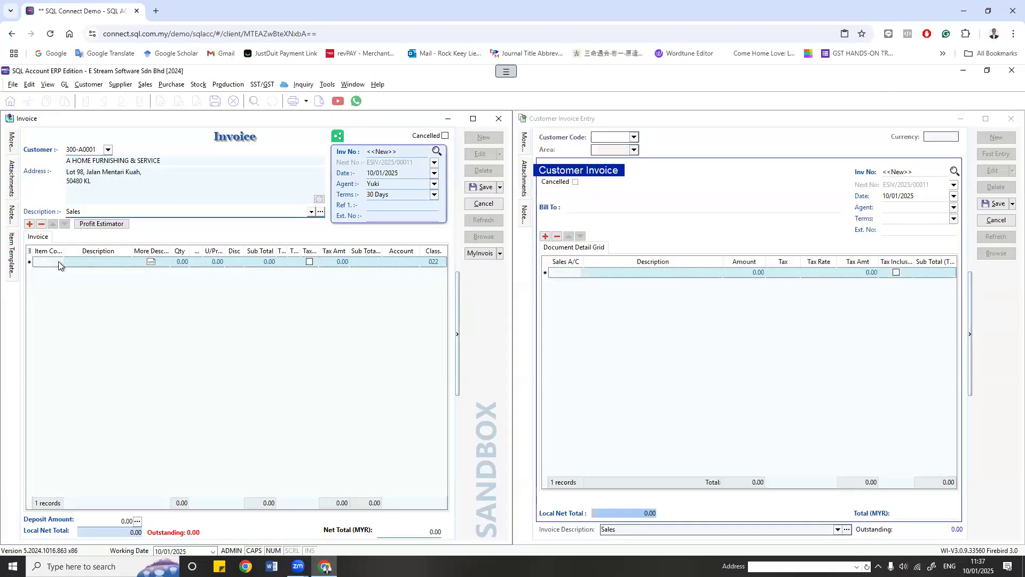
Step: Add stock item BOM-01/Black to the sales invoice's first line and save the invoice
left_click(57, 264)
left_click(59, 265)
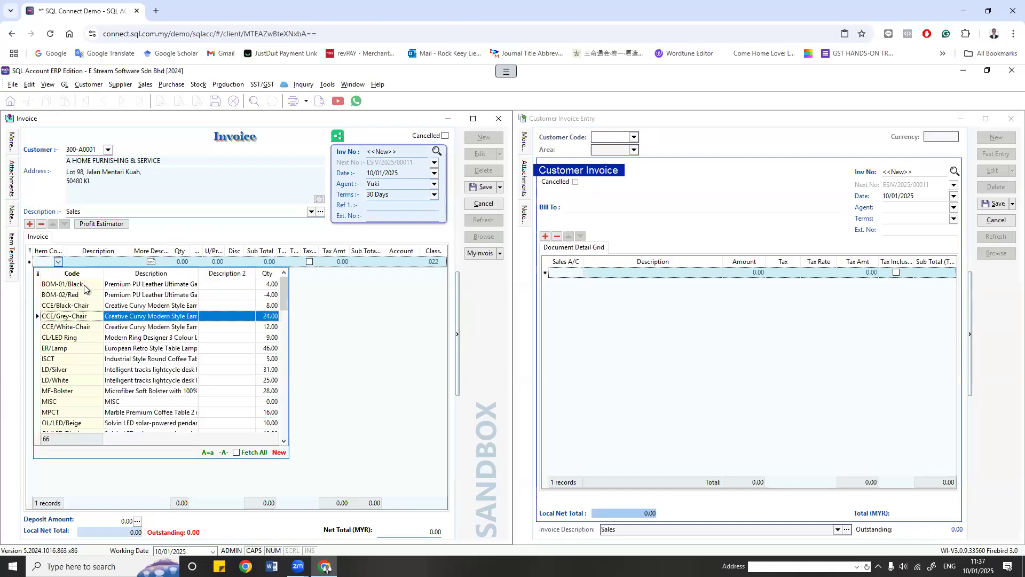
left_click(181, 281)
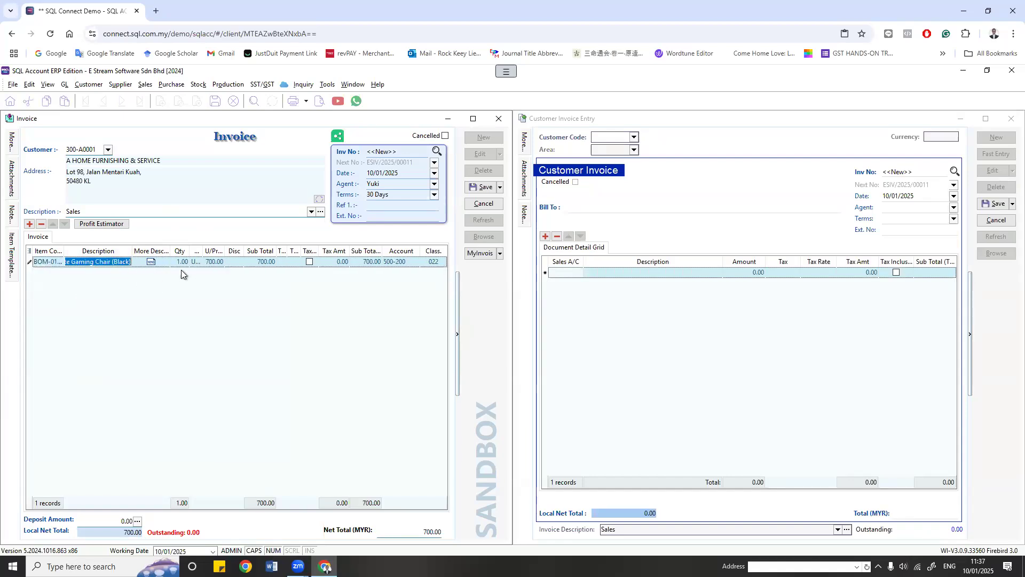
key("ctrl+s")
Step: Preview the saved invoice with the Sales Invoice 1 report format and close the preview
left_click(319, 101)
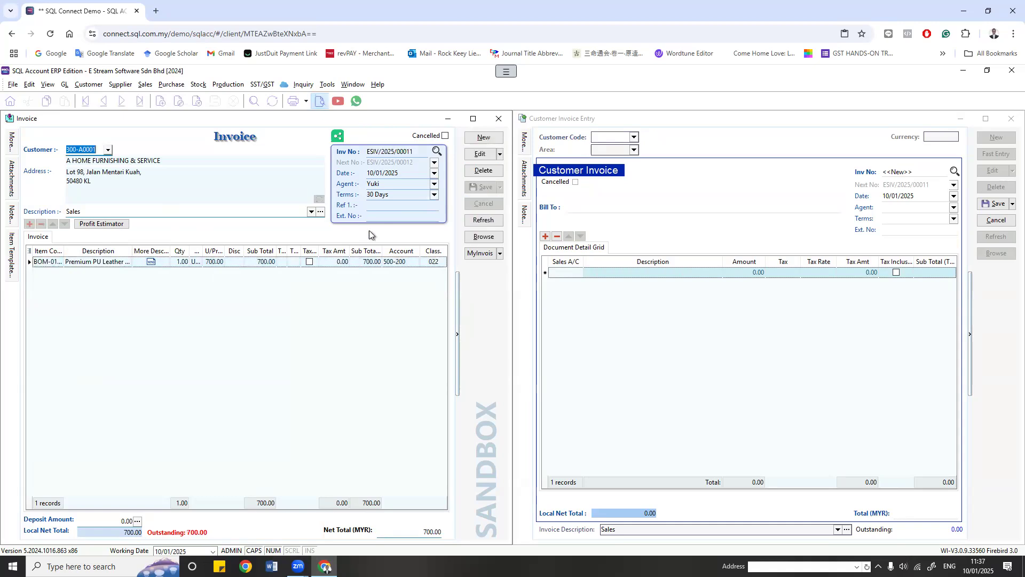
left_click(550, 373)
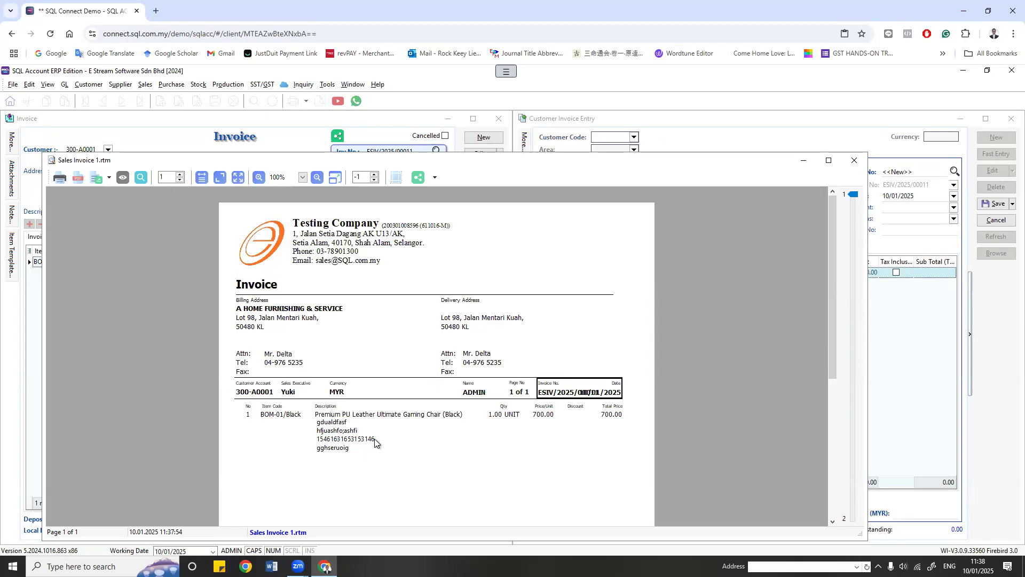
left_click(854, 160)
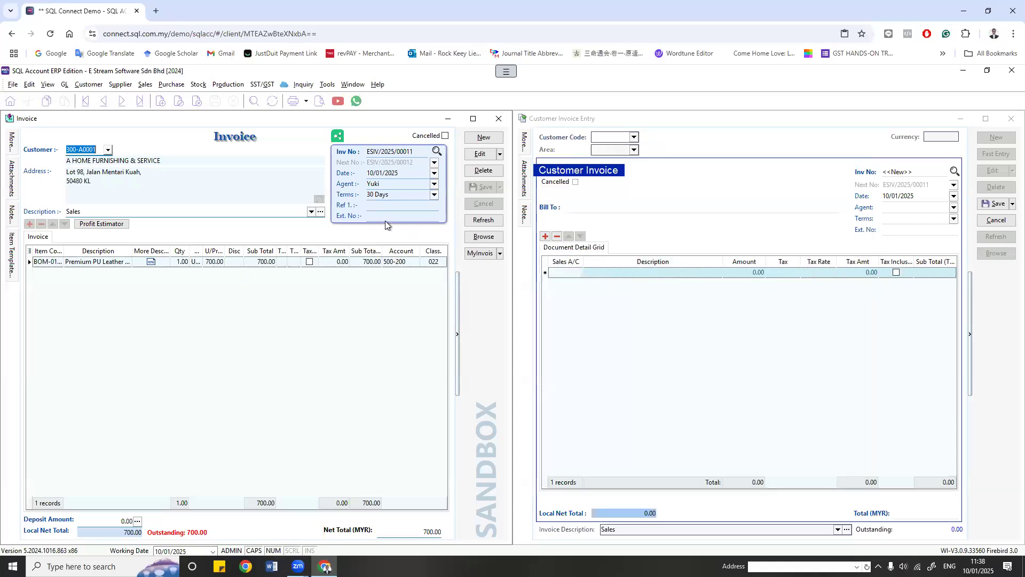
left_click(480, 154)
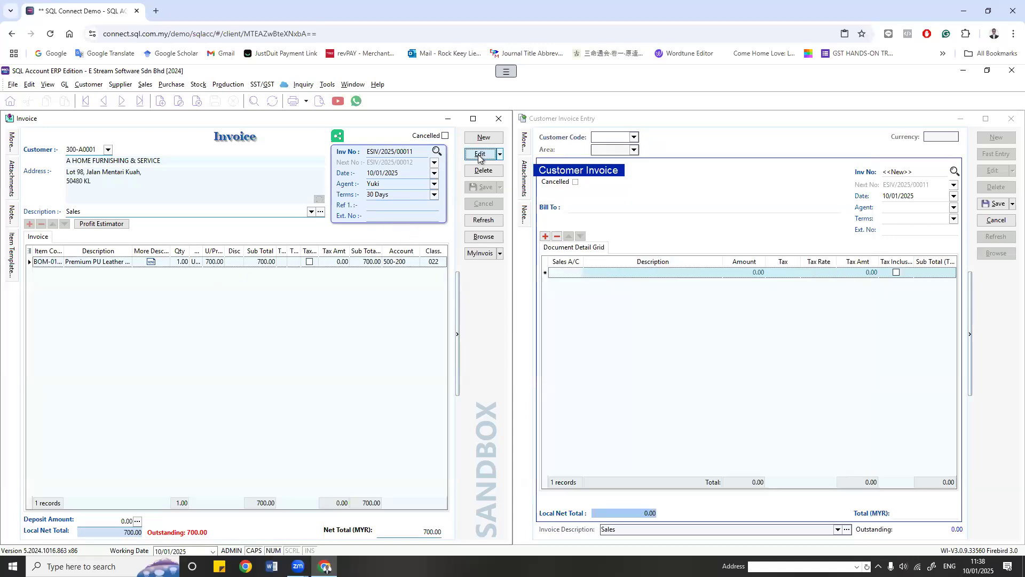
left_click(156, 266)
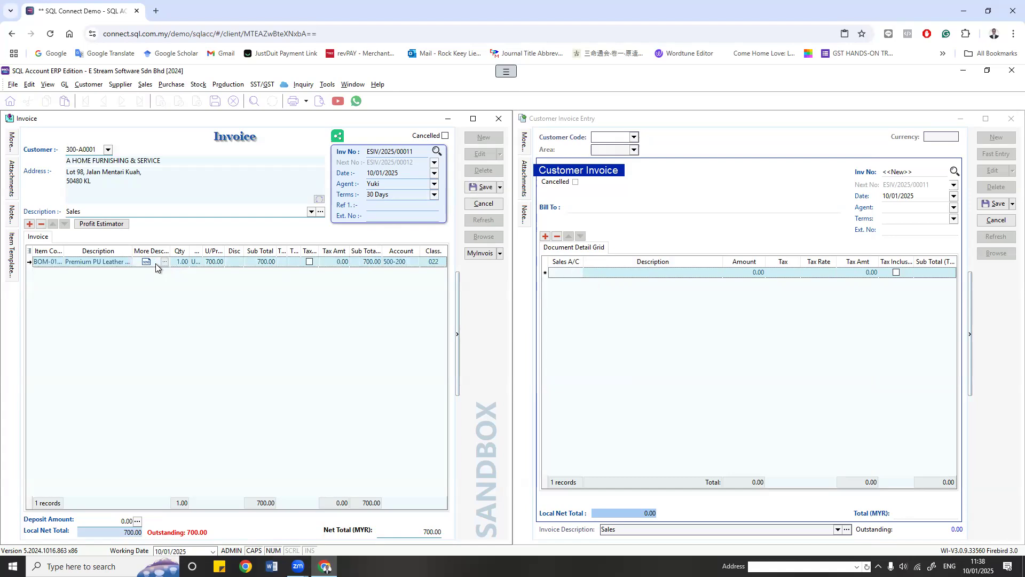
left_click(164, 263)
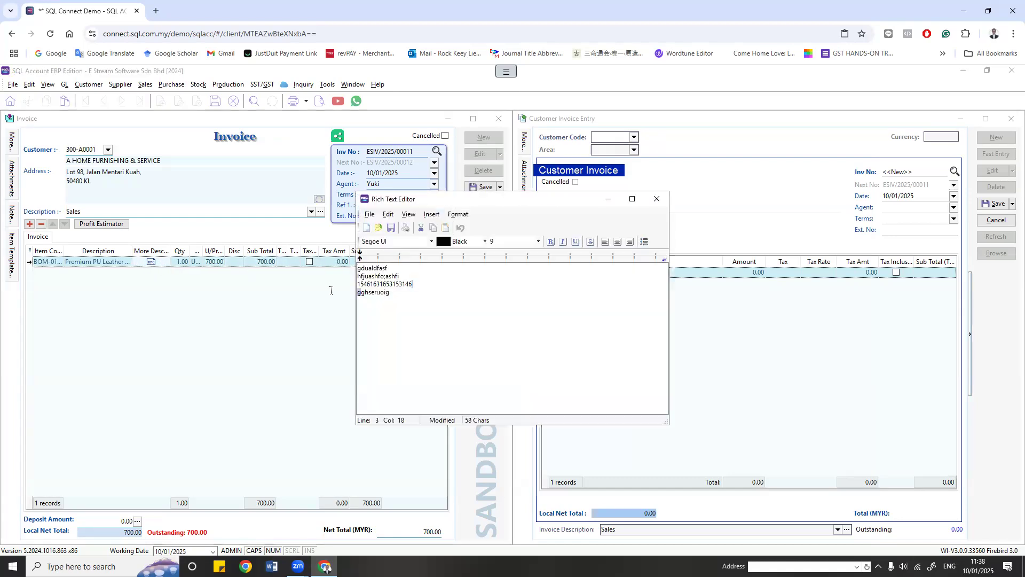
left_click_drag(416, 286, 337, 280)
key("Delete")
key("BackSpace")
left_click(656, 199)
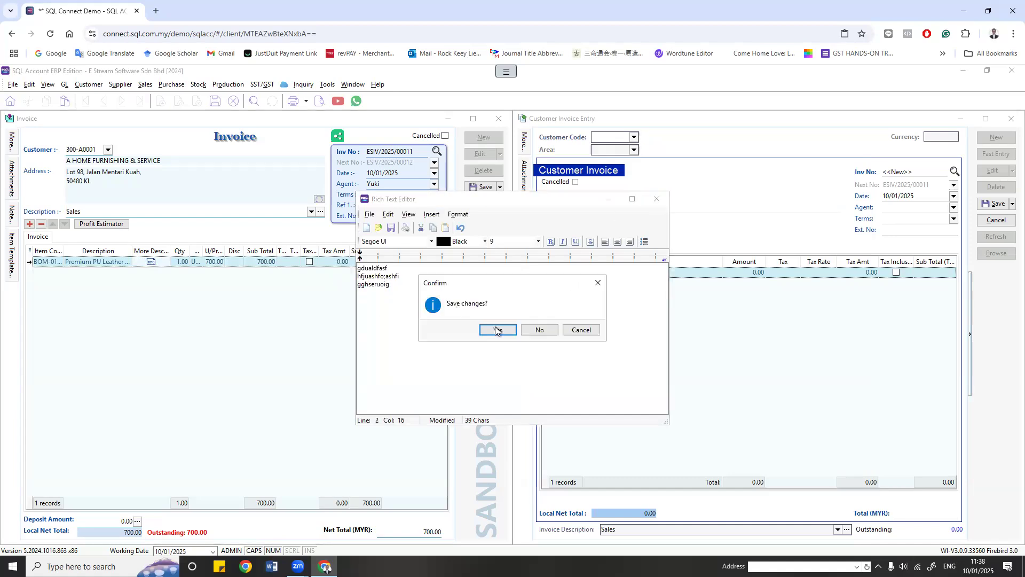
left_click(496, 330)
left_click(483, 187)
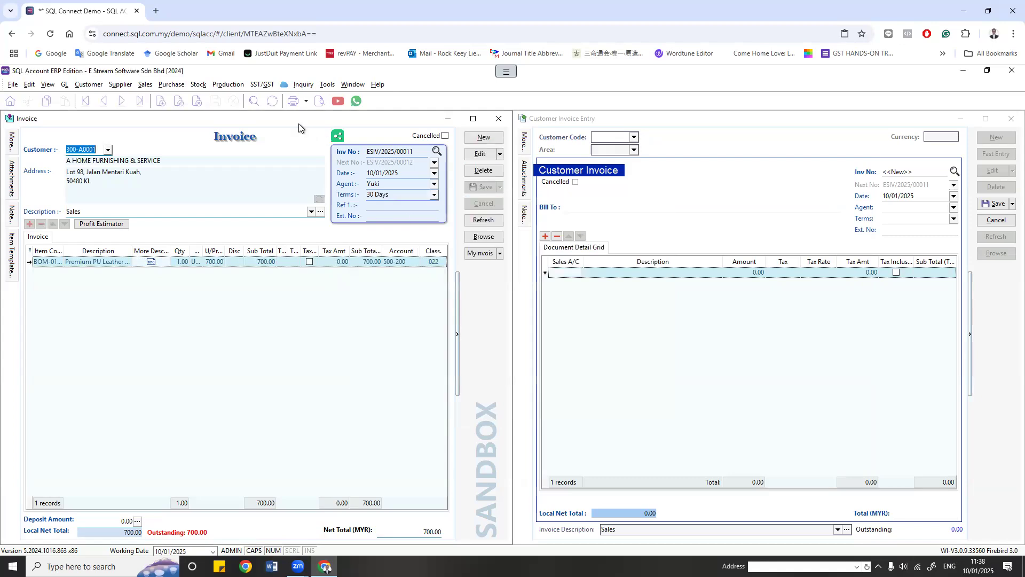
Step: Preview the edited invoice in the Sales Invoice 1 format to check its further description lines, and close it
left_click(319, 100)
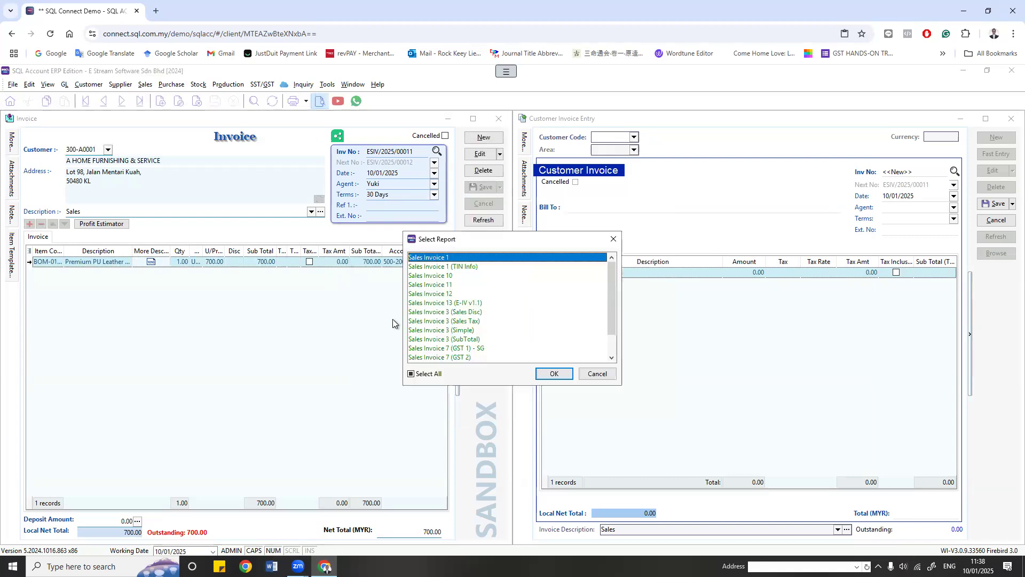
left_click(543, 373)
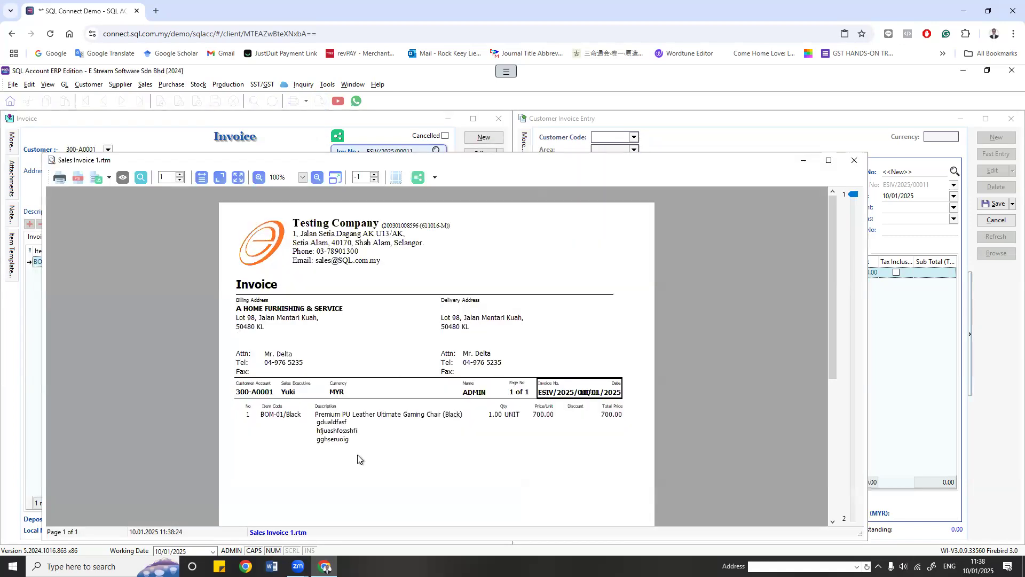
left_click(854, 162)
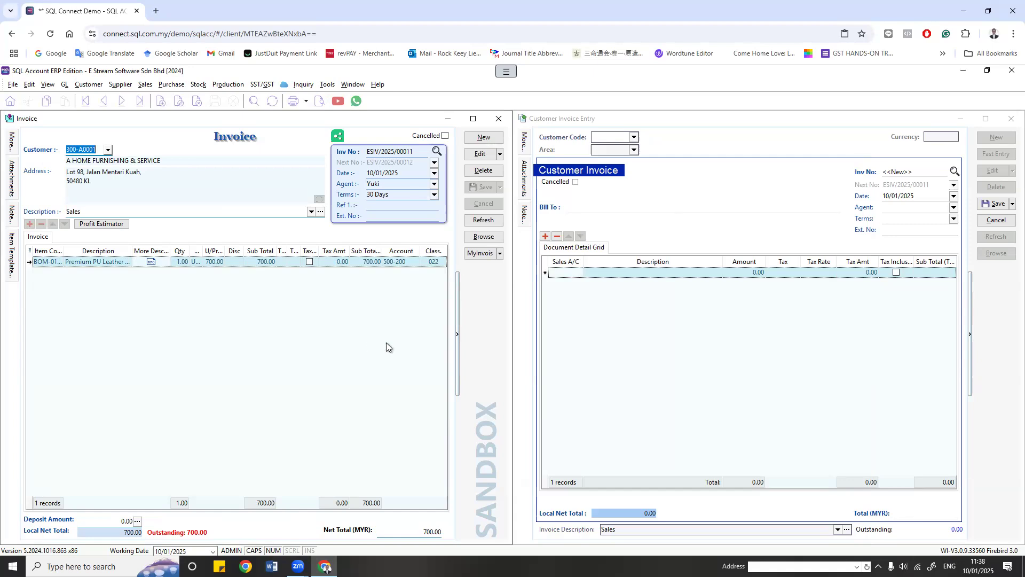
Step: Examine stock item BOM-01/Black's description and classification, browse the available classification codes, and close the item record
left_click(198, 85)
key("Escape")
double_click(297, 157)
left_click(395, 234)
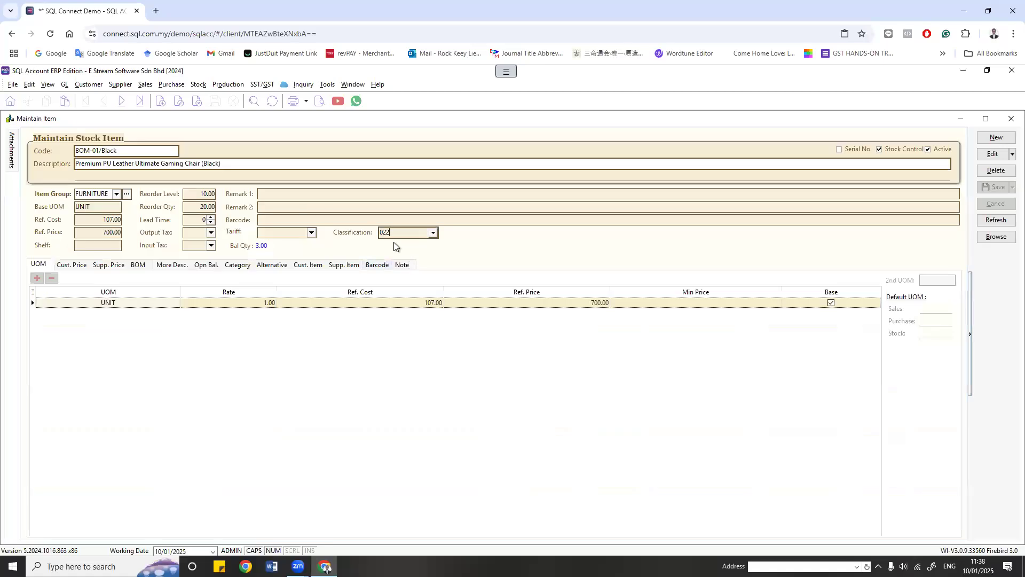
left_click_drag(401, 233, 365, 269)
left_click_drag(230, 164, 79, 164)
left_click(434, 233)
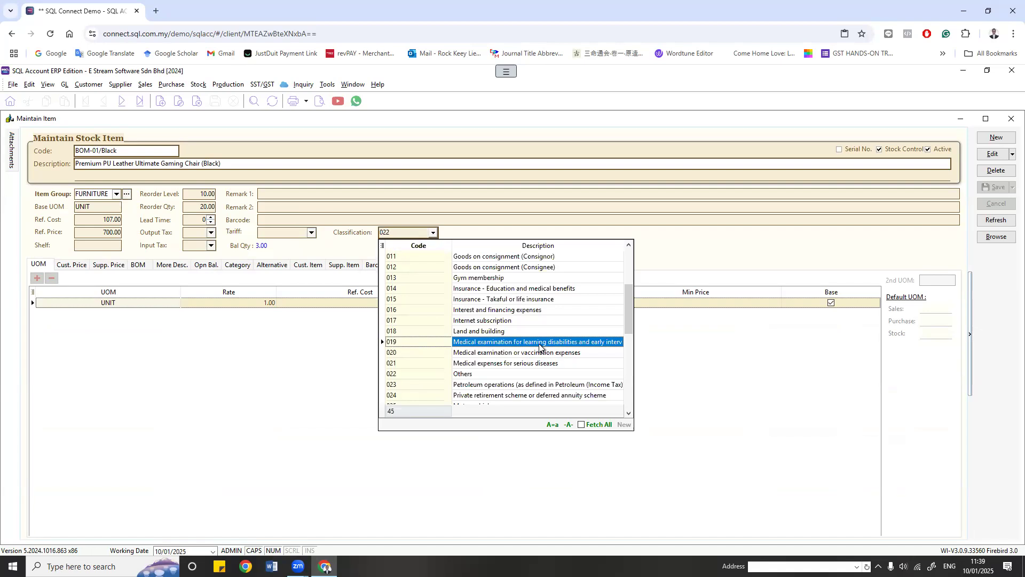
left_click(981, 152)
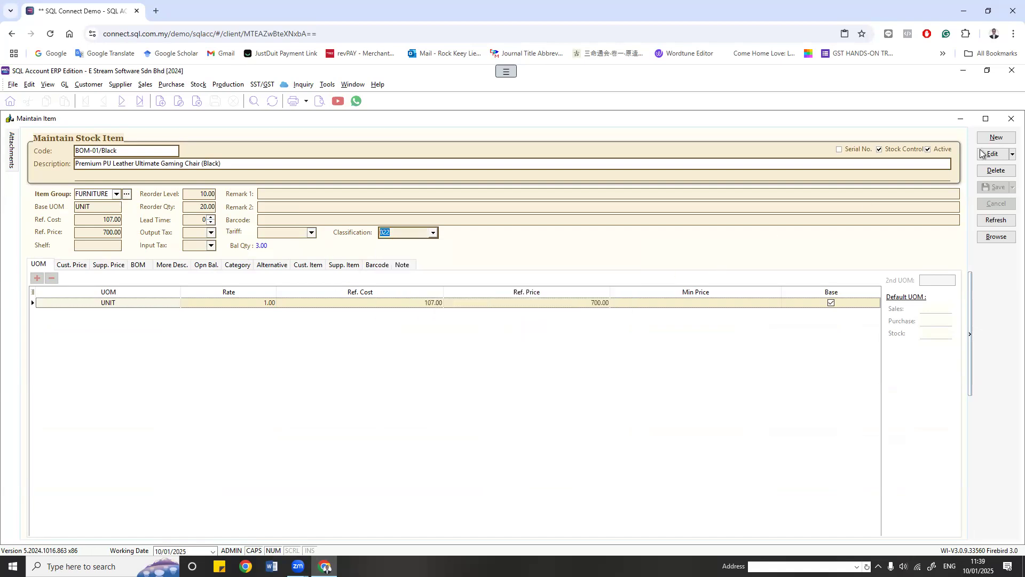
left_click(1011, 118)
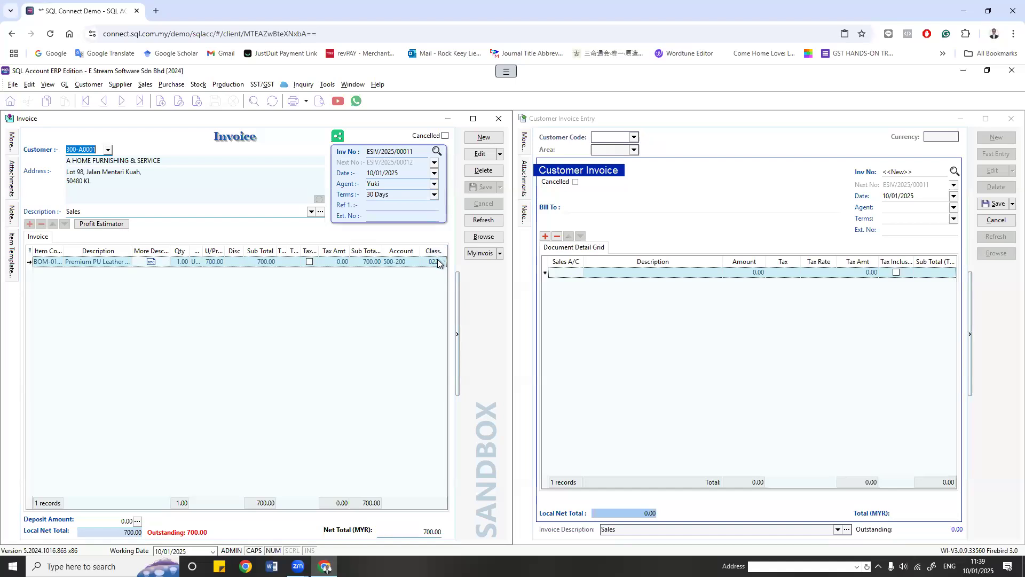
Step: Look at the sales invoice line's account code and compare the invoice with the blank customer invoice entry
left_click(412, 264)
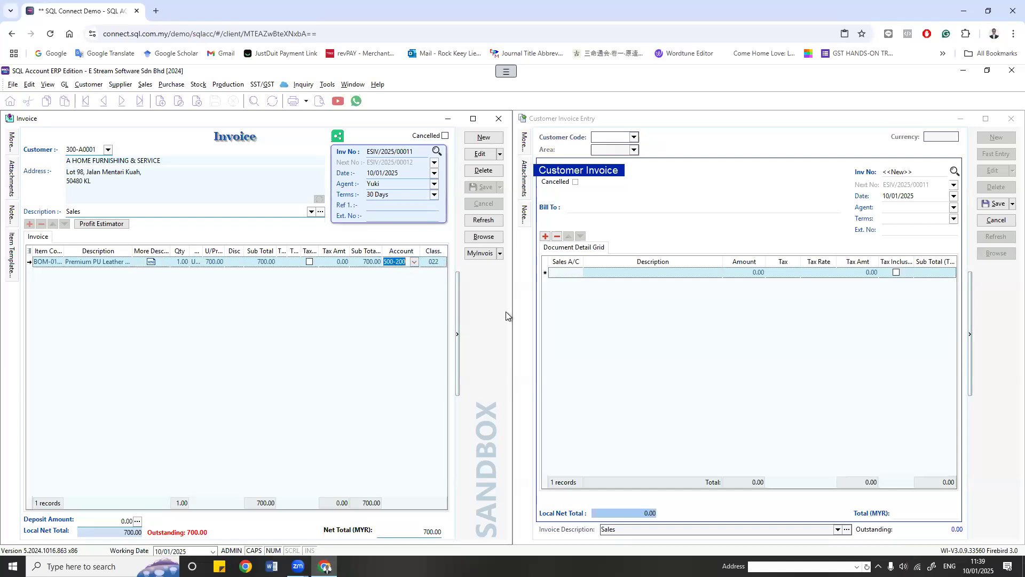
left_click(669, 327)
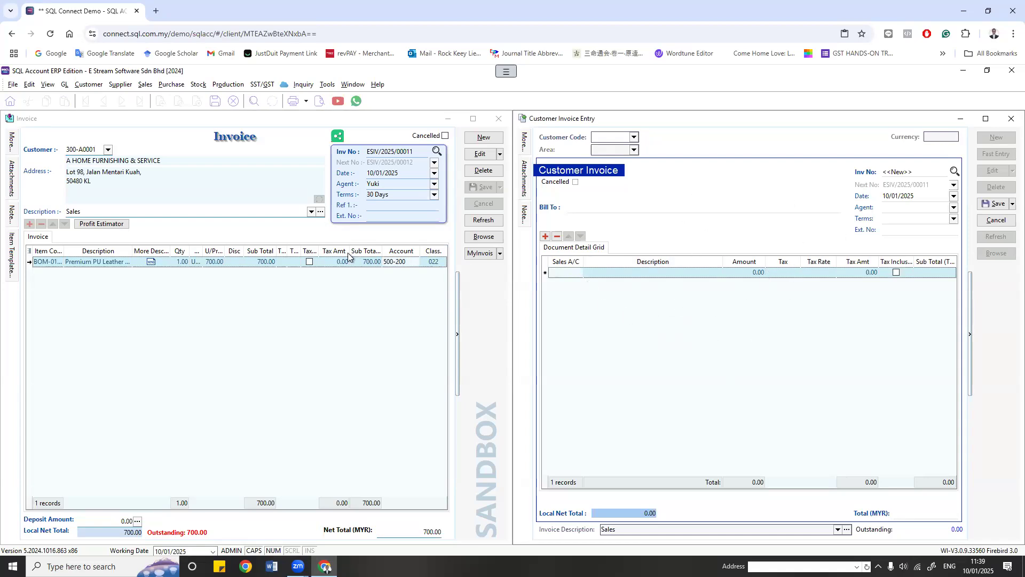
left_click(138, 281)
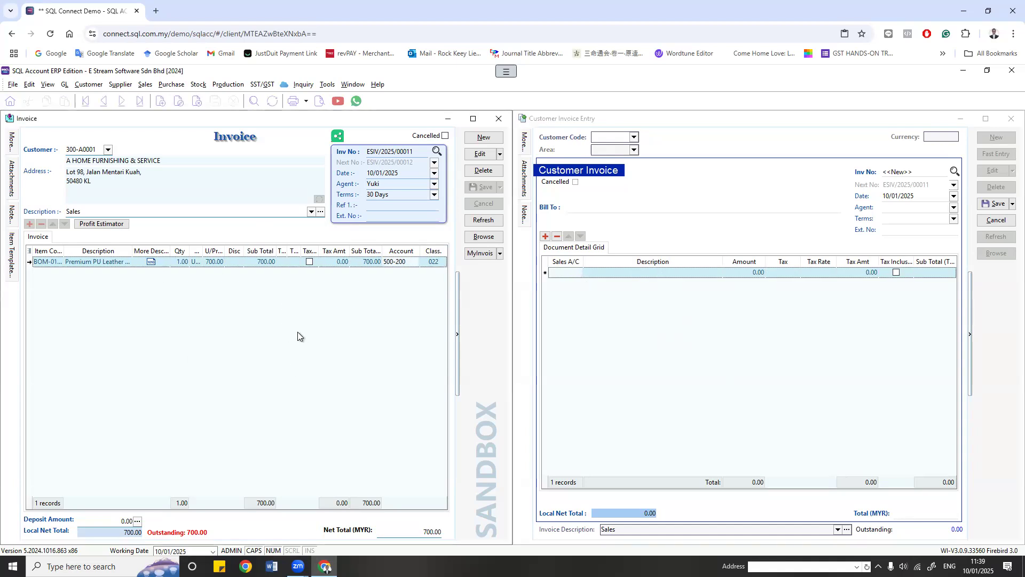
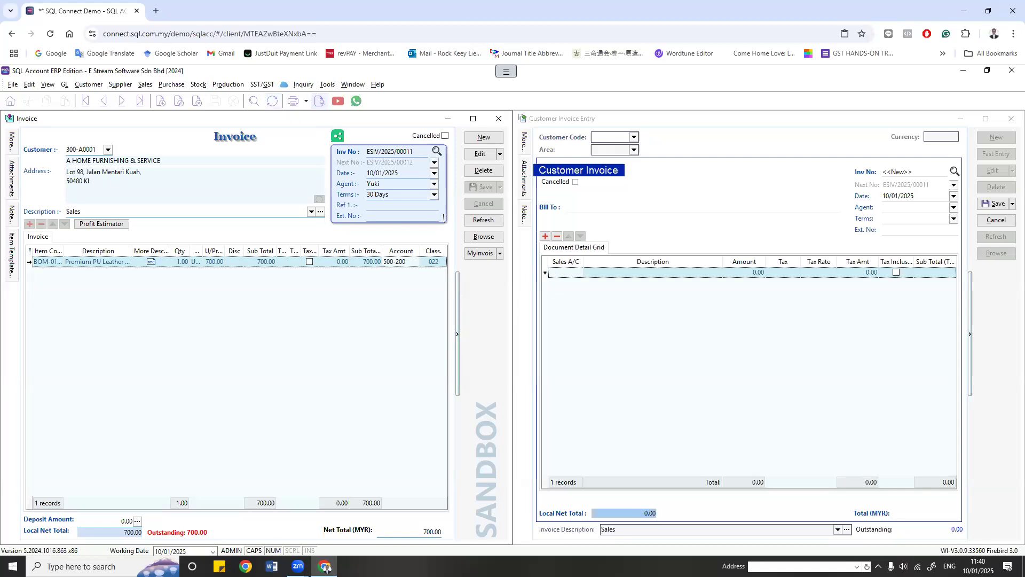
Step: Open the 10/01/2025 sales invoice of WENDY DESIGN GROUP from the invoice list and preview it with Sales Invoice 1
left_click(484, 237)
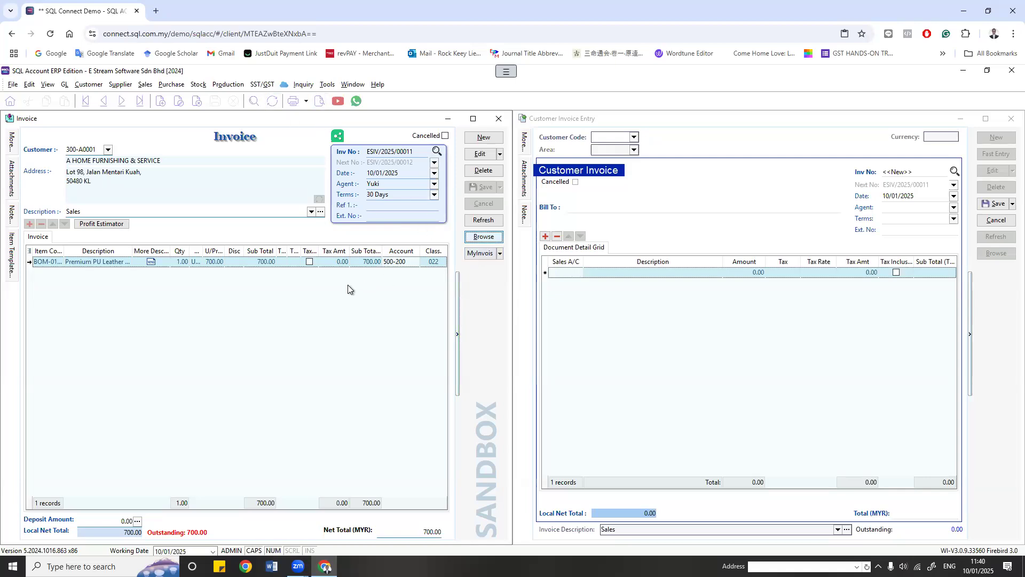
left_click(142, 405)
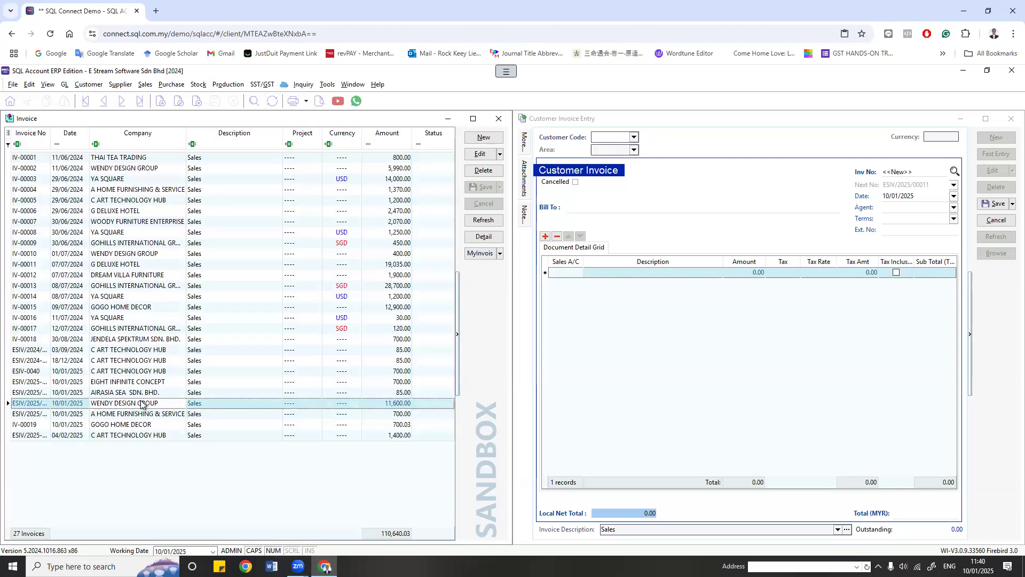
double_click(142, 404)
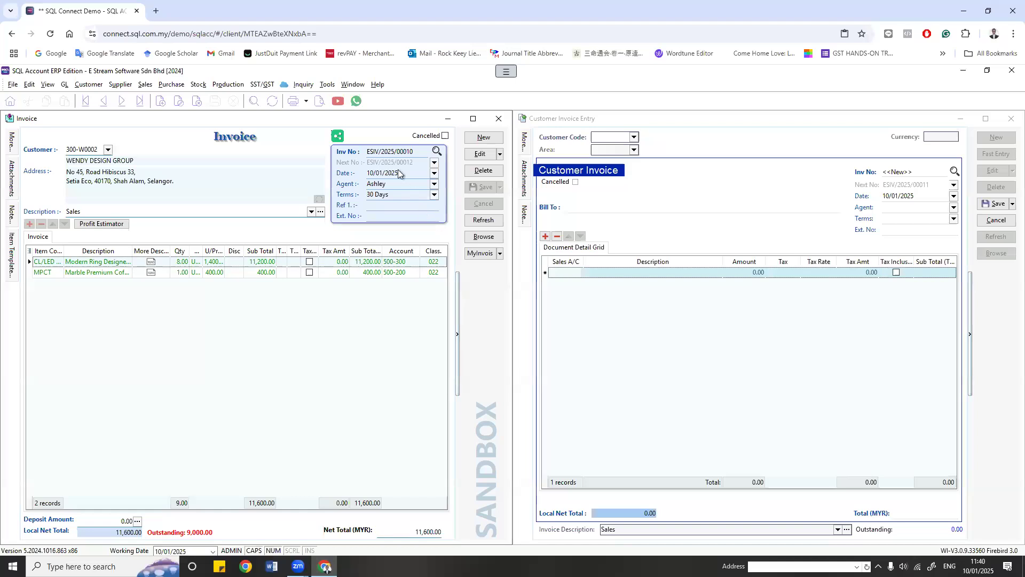
left_click(321, 102)
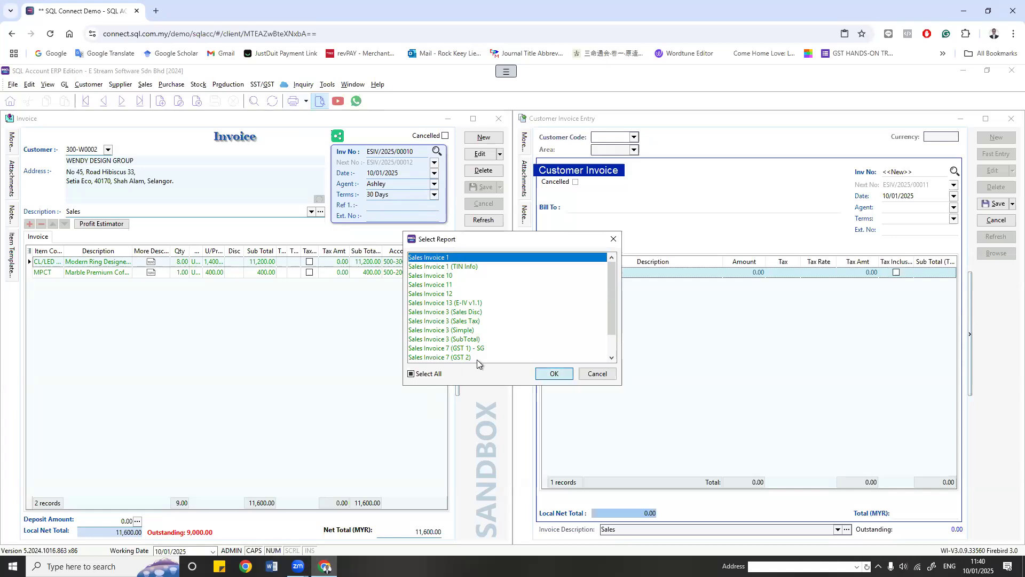
key("Return")
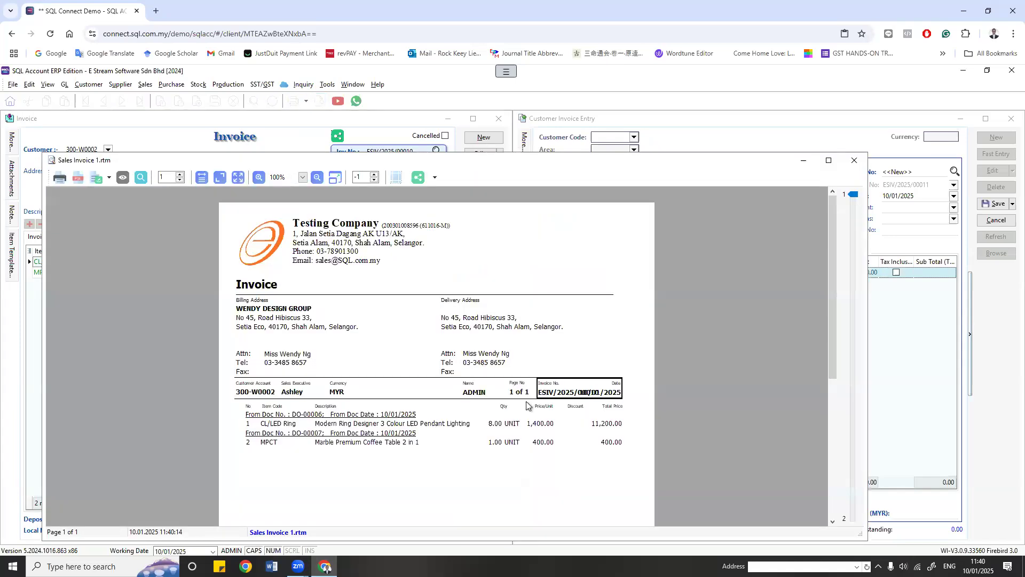
Step: Check the rest of the Sales Invoice 1 preview, preview the invoice in the Sales Invoice 10 format, and close it
scroll(529, 449, "down", 3)
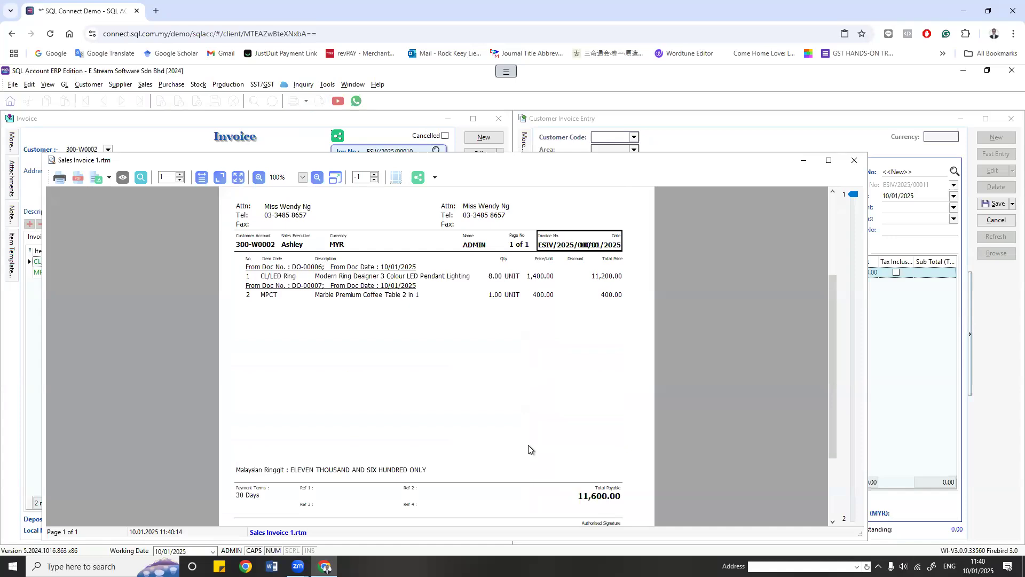
left_click(854, 160)
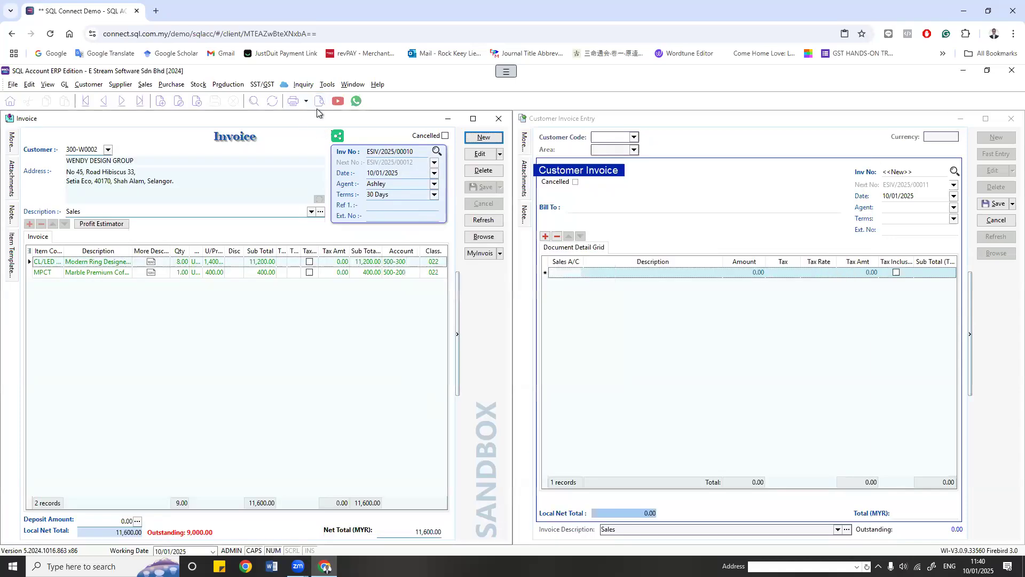
left_click(319, 101)
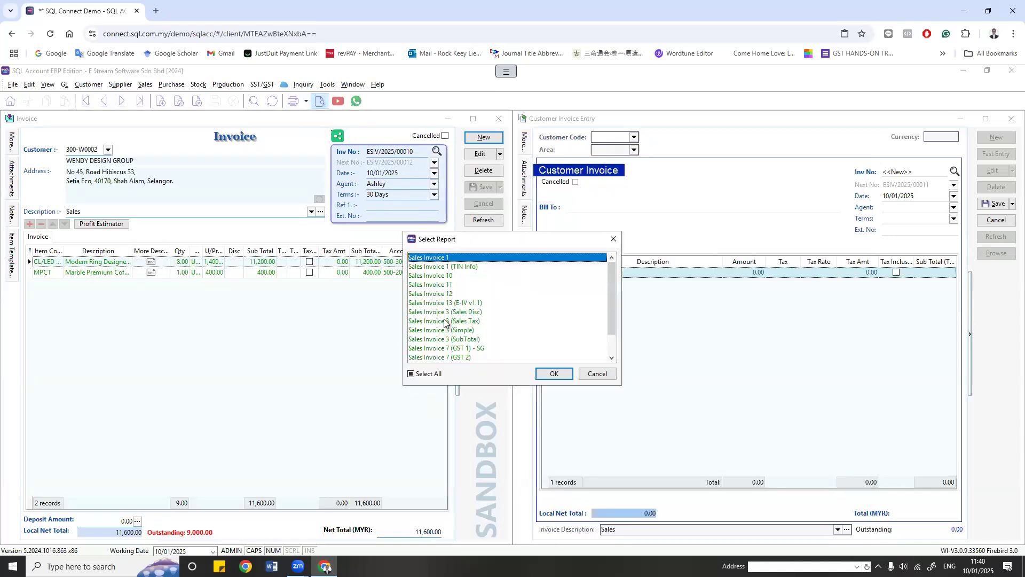
double_click(444, 276)
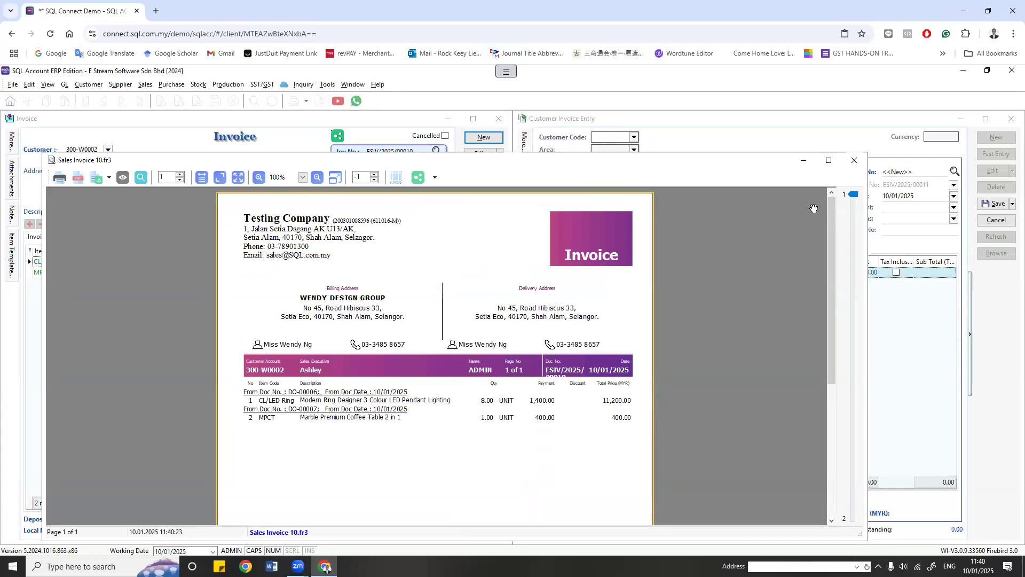
left_click(855, 161)
Step: Look through the report formats available for the sales invoice and close the list without choosing one
left_click(319, 100)
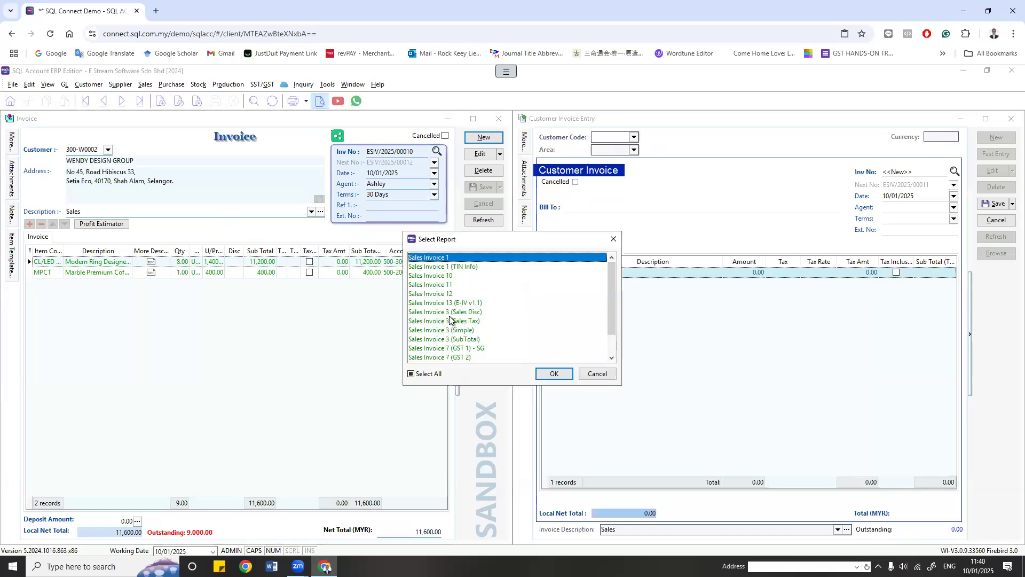
scroll(444, 336, "down", 3)
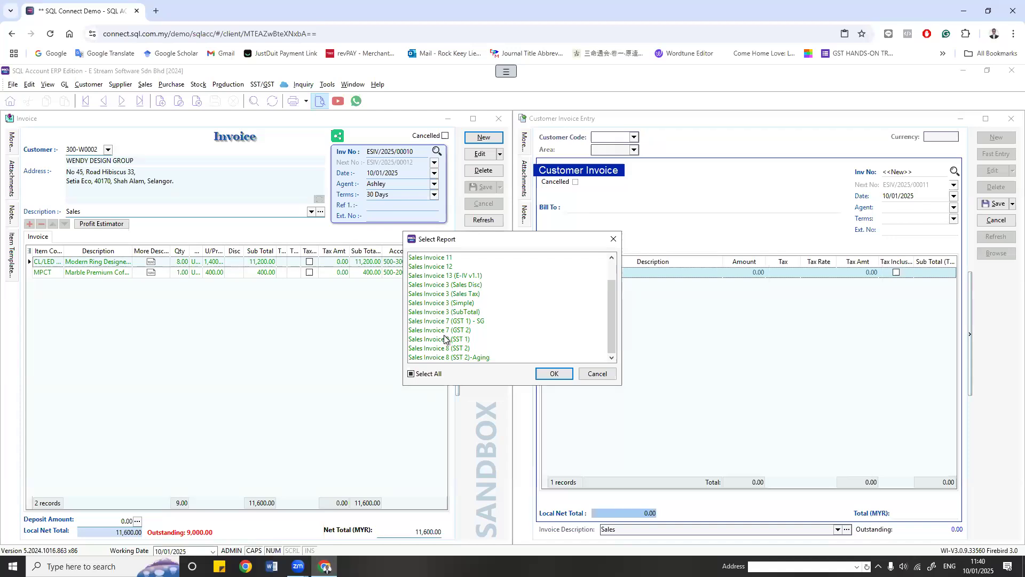
left_click(614, 240)
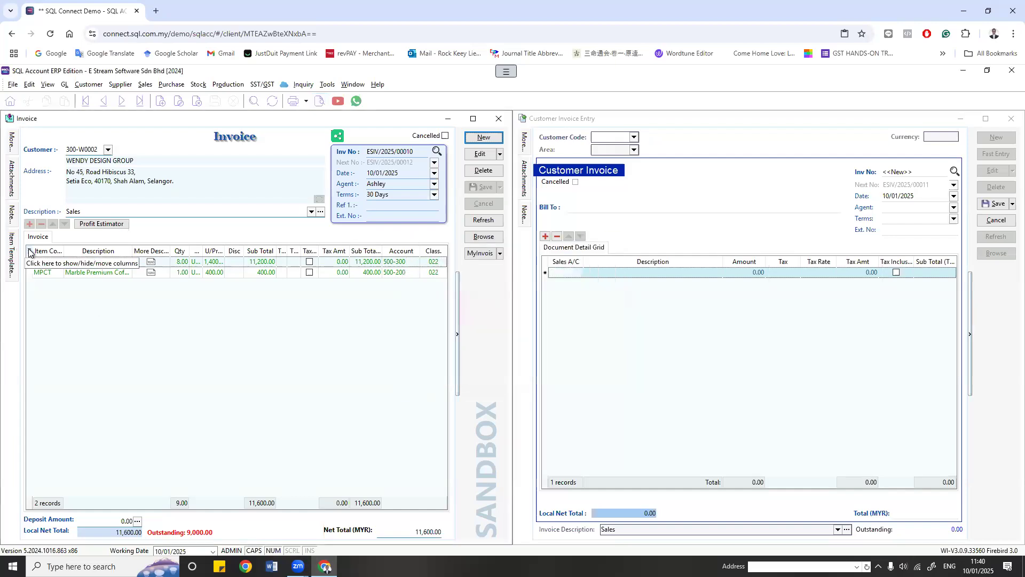
Step: Show the 2nd Description, Remark 1 and Remark 2 columns in the sales invoice's item grid
left_click(29, 251)
left_click(290, 365)
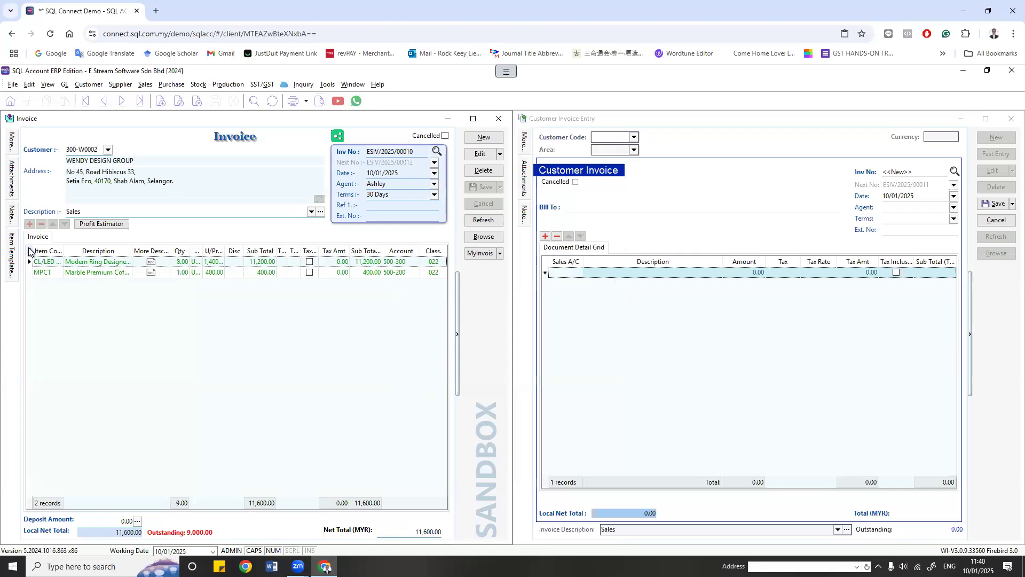
left_click(29, 251)
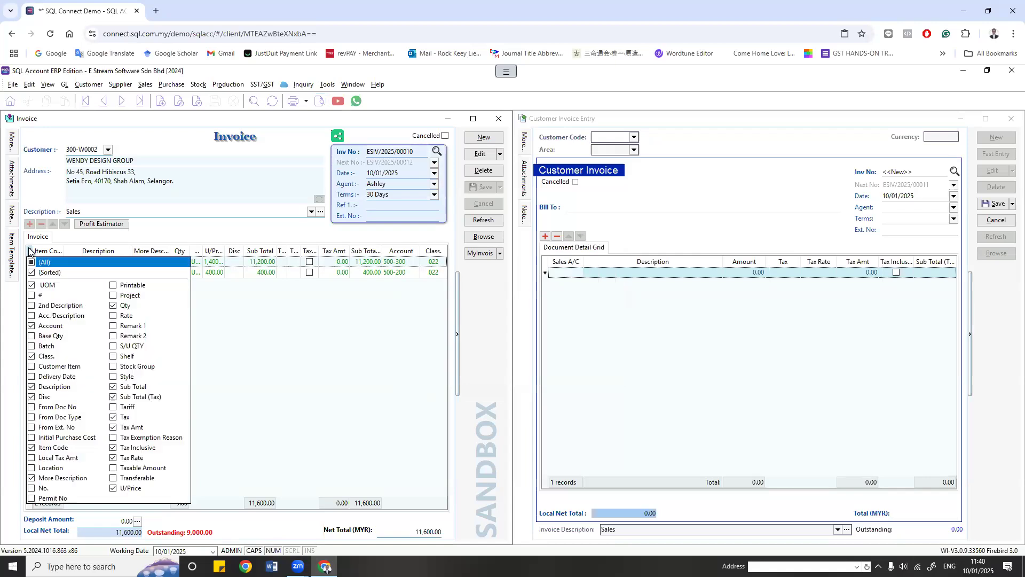
left_click(32, 305)
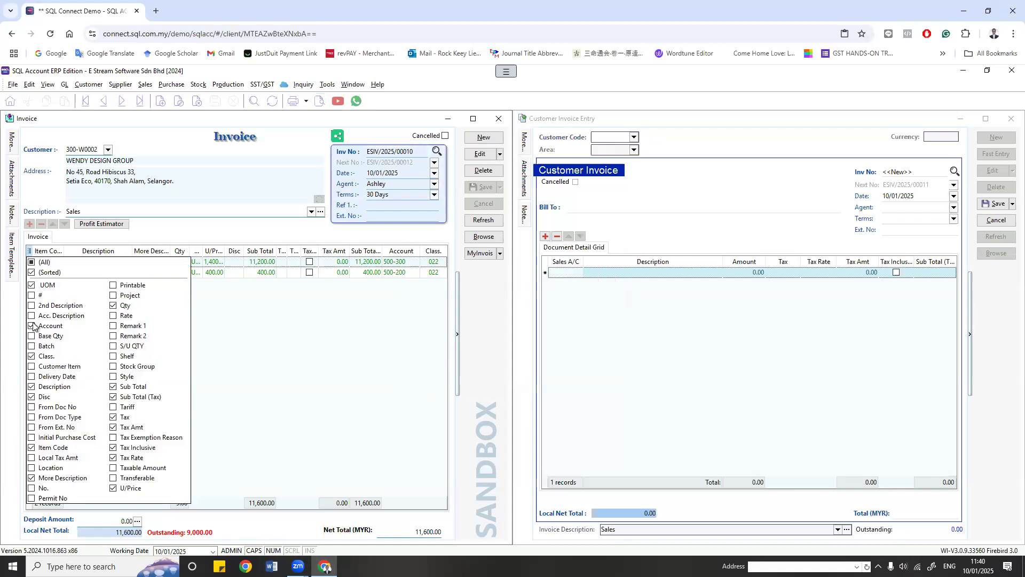
left_click(113, 326)
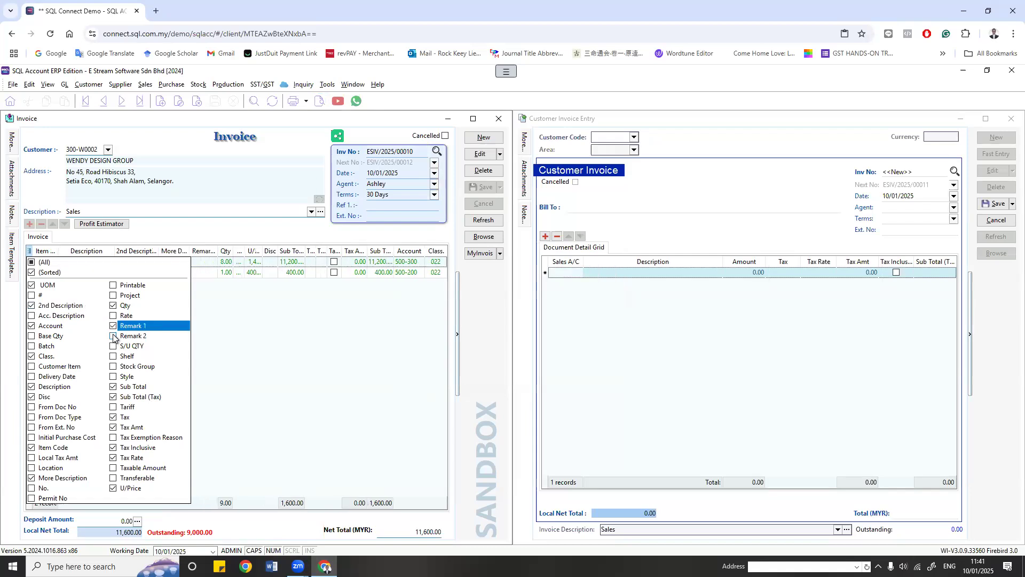
left_click(113, 336)
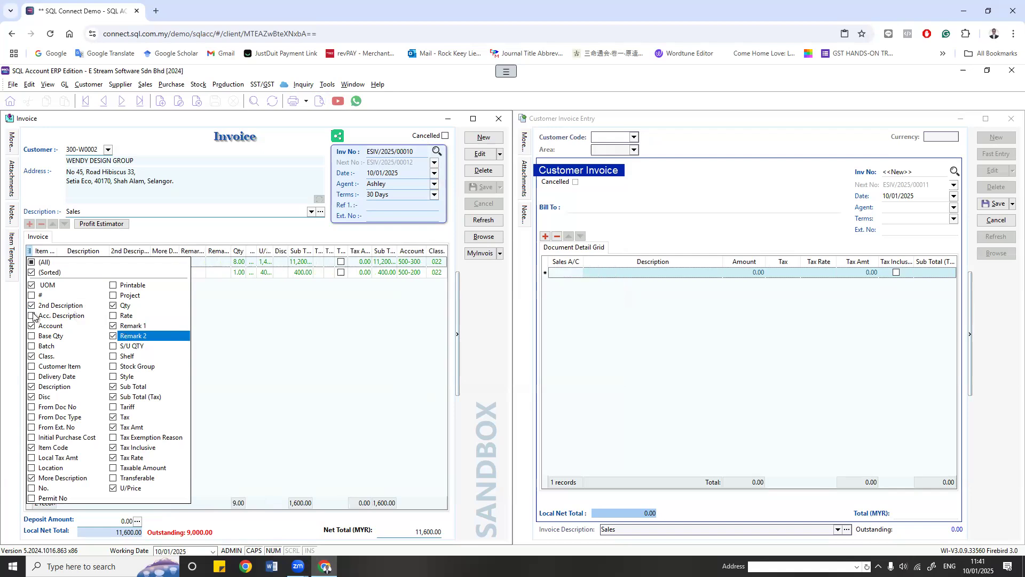
left_click(277, 338)
left_click(193, 261)
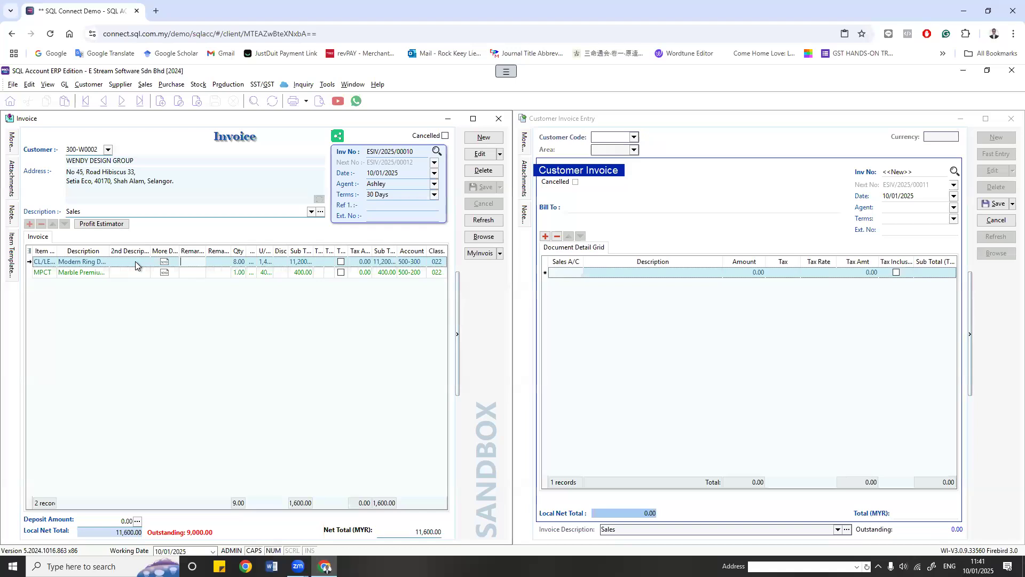
left_click(214, 262)
Step: Preview the WENDY DESIGN GROUP invoice in the Sales Invoice 3 (Simple) format and close the preview
left_click(319, 102)
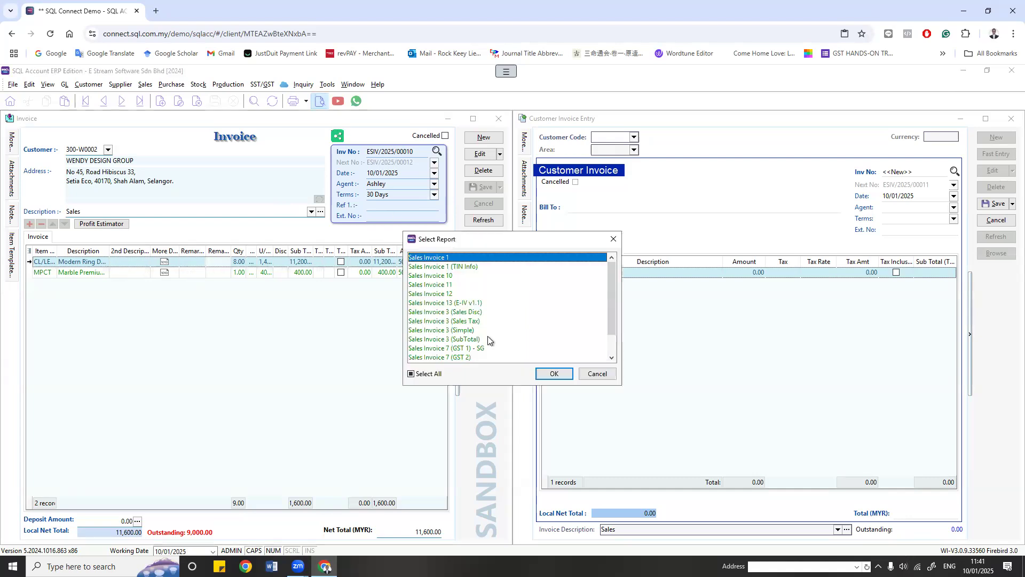
scroll(488, 335, "down", 1)
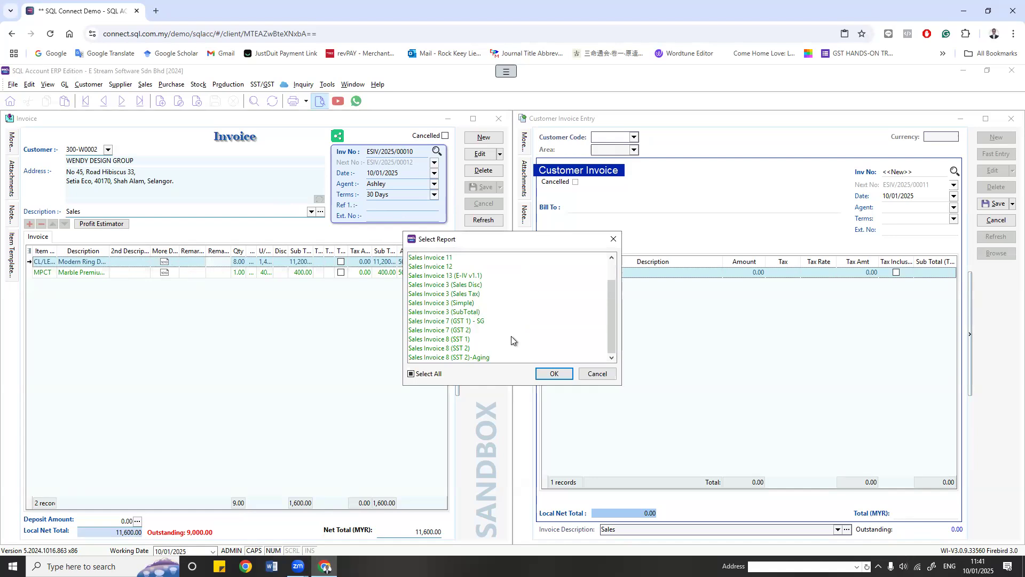
key("Escape")
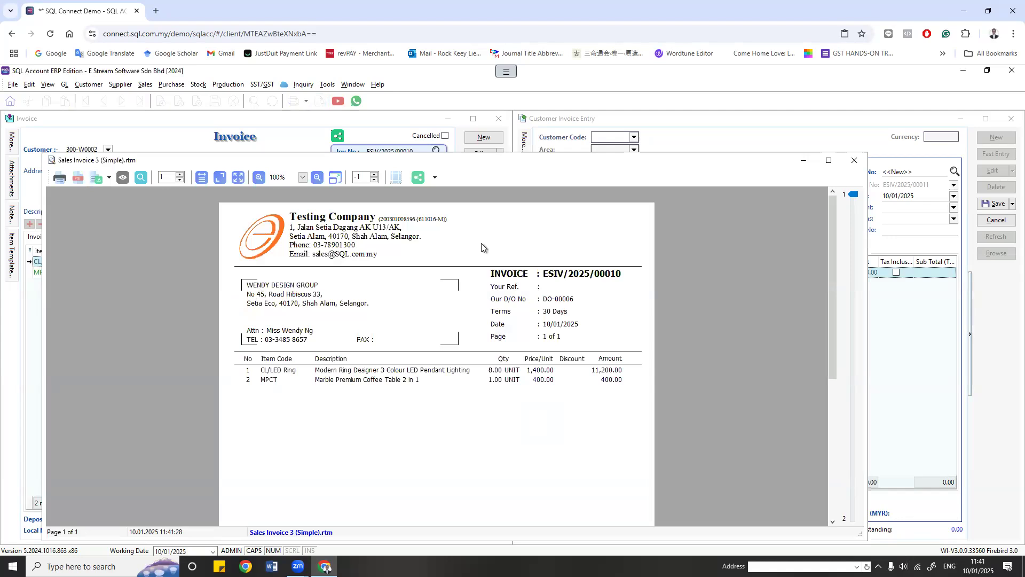
left_click(854, 160)
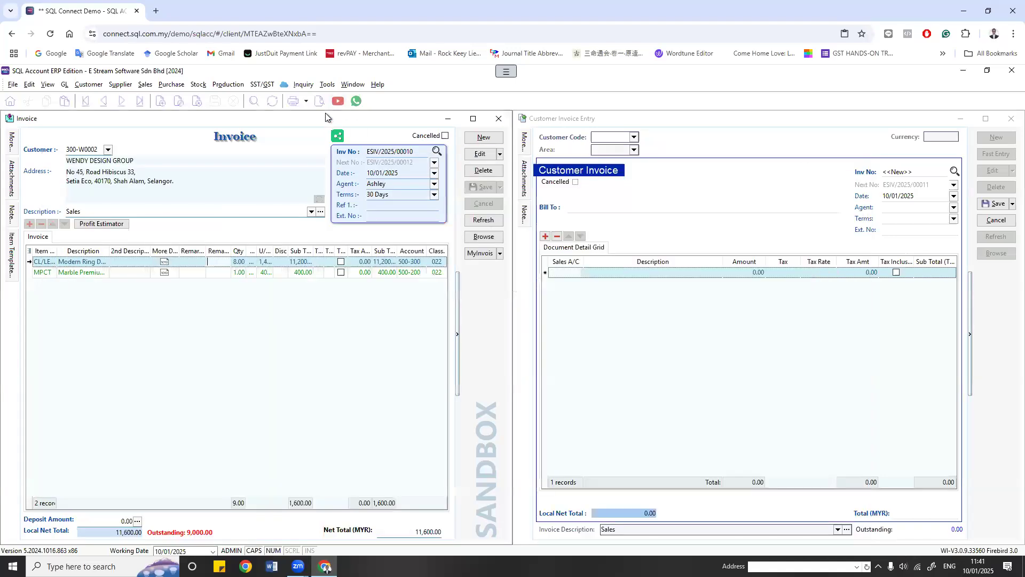
Step: Preview the same invoice again in the Sales Invoice 10 format to compare its layout, and close the preview
left_click(319, 101)
scroll(467, 319, "down", 1)
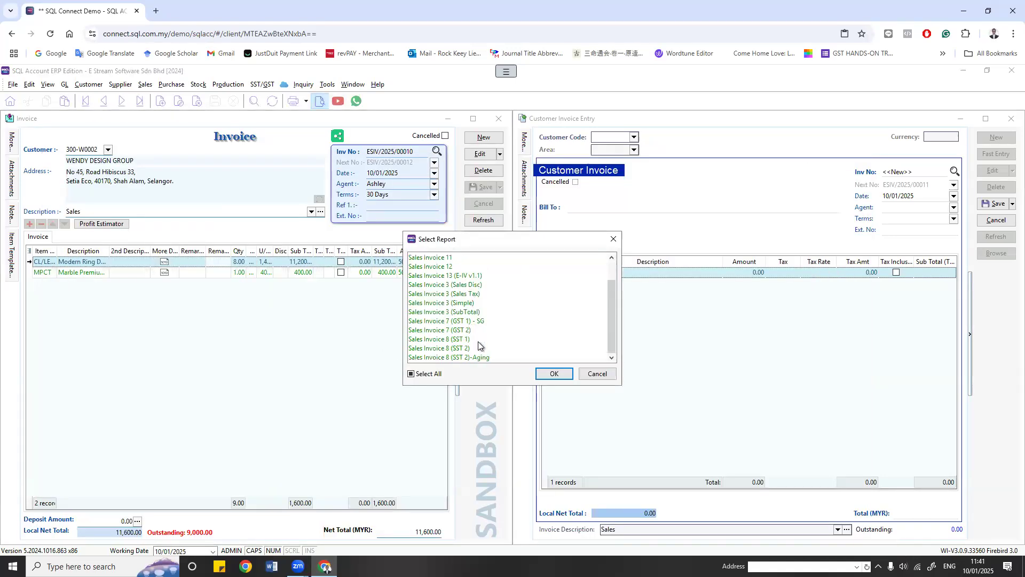
scroll(447, 299, "up", 1)
key("Escape")
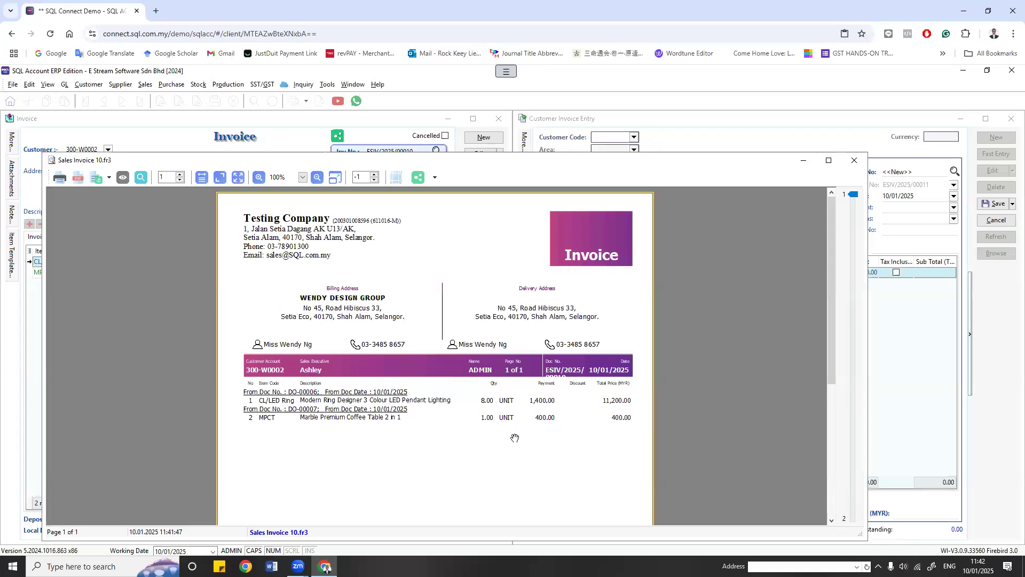
left_click(855, 161)
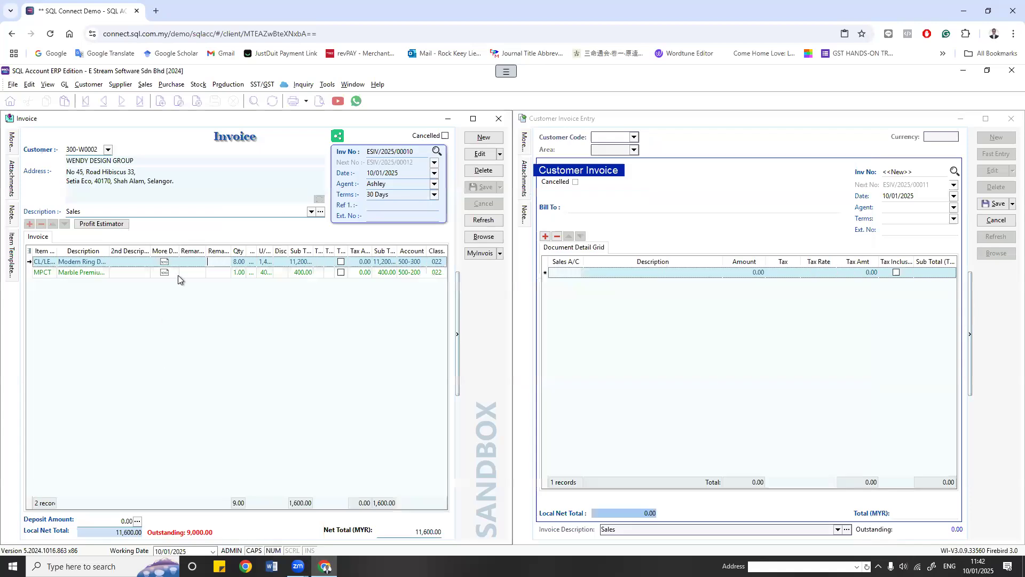
Step: Look at the first item's remark and second description fields, preview the invoice as Sales Invoice 8 (SST 1), and close the preview
left_click(193, 262)
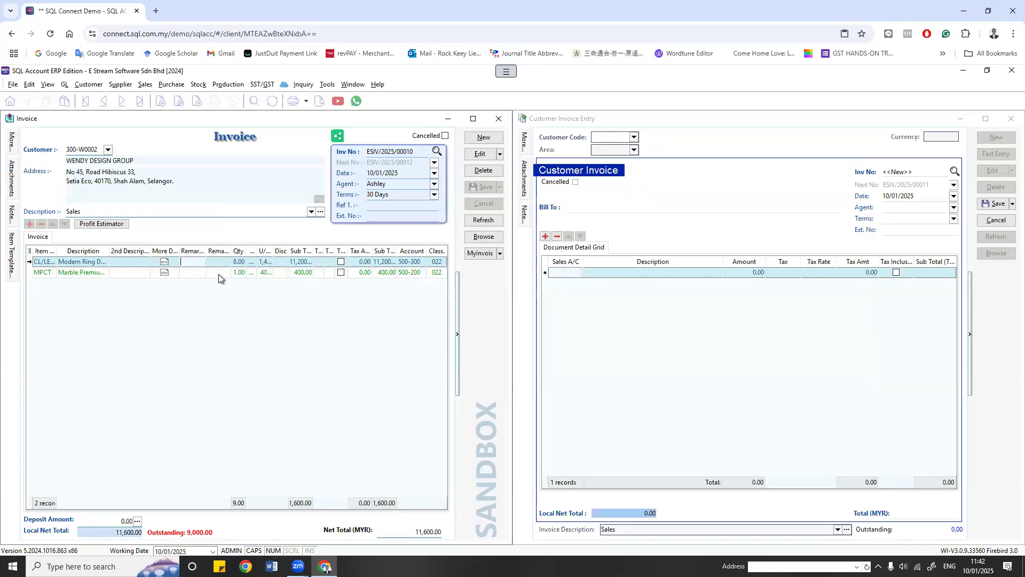
left_click(131, 260)
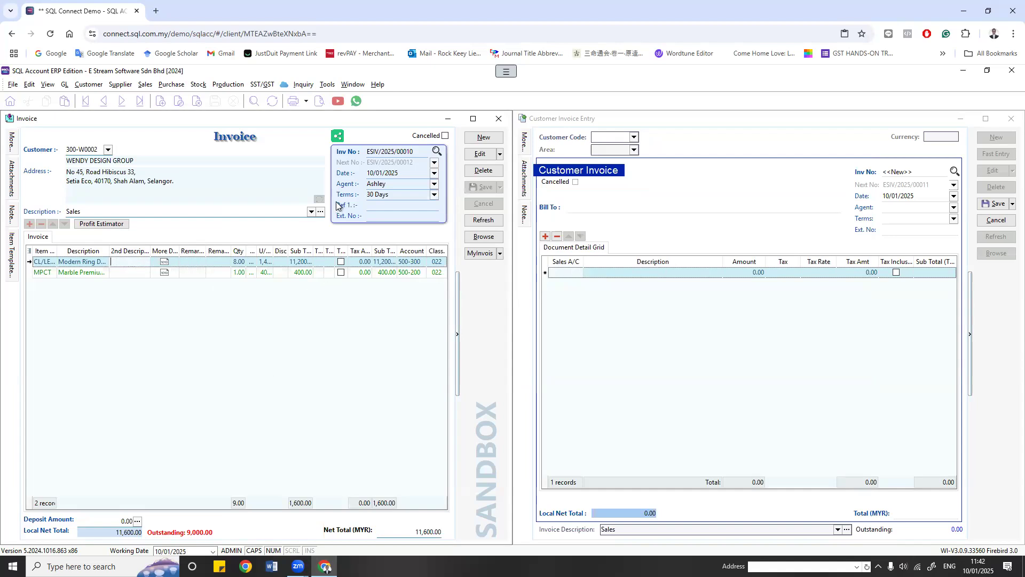
left_click(319, 100)
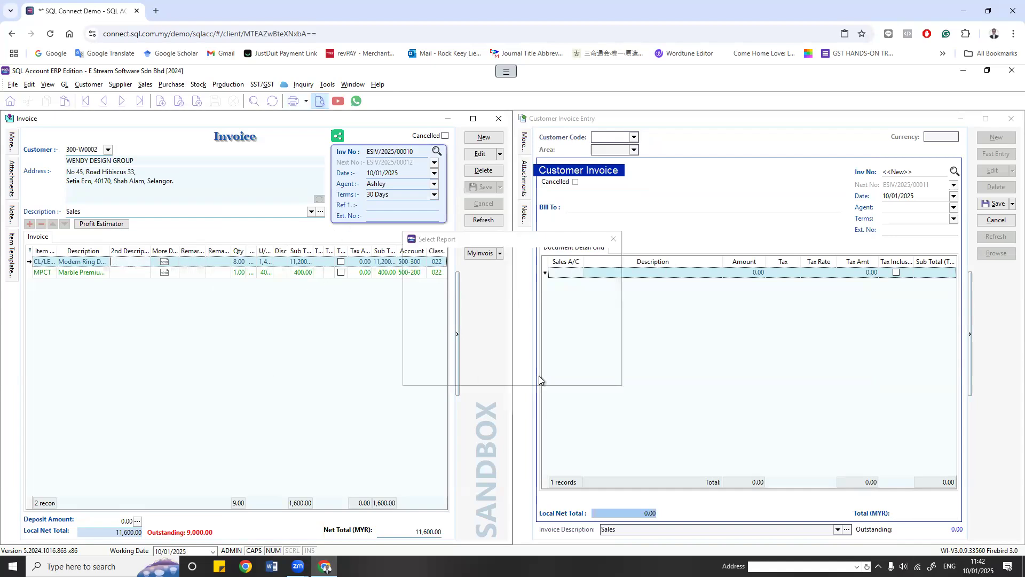
scroll(517, 320, "down", 1)
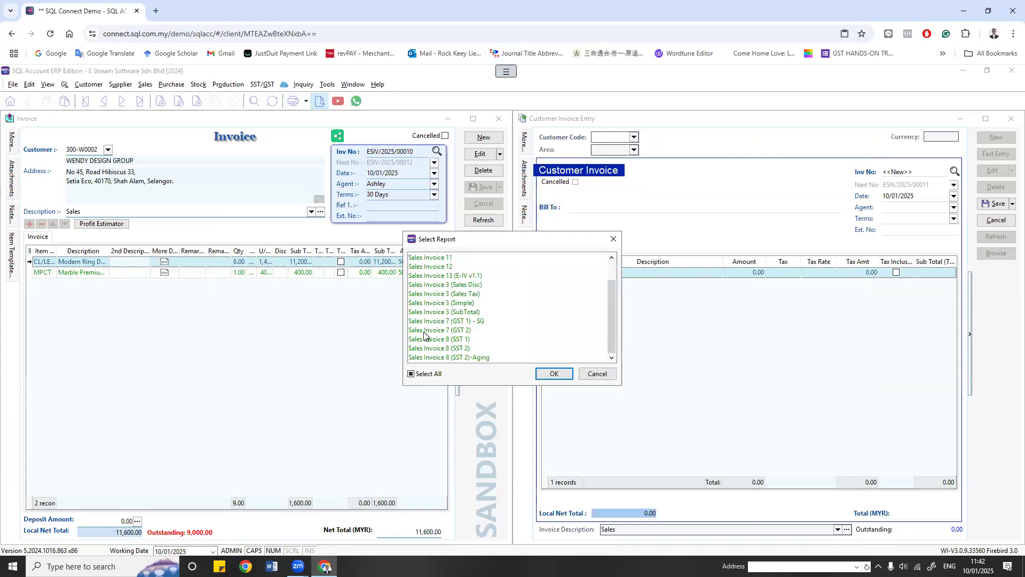
double_click(441, 340)
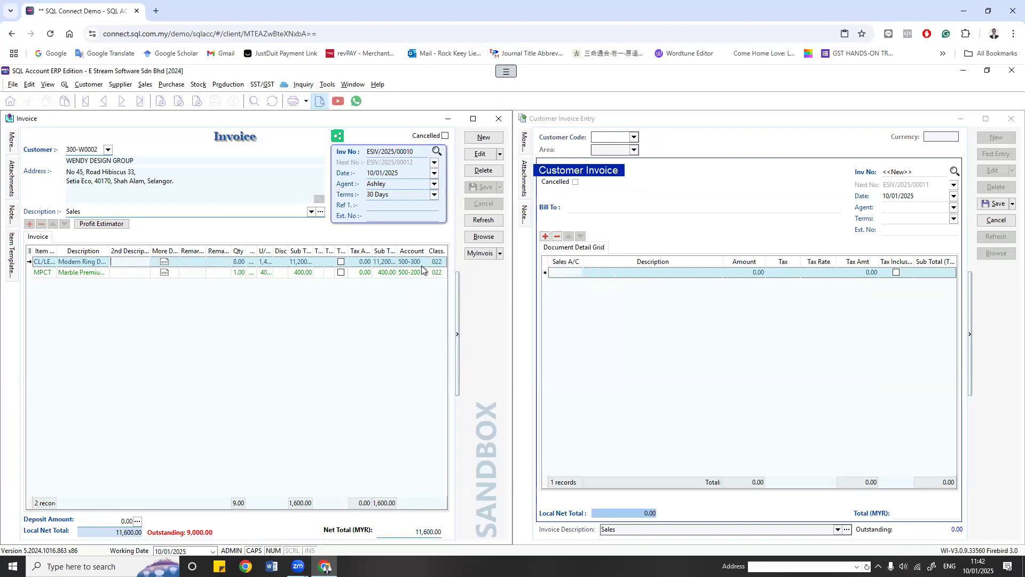
scroll(499, 405, "down", 3)
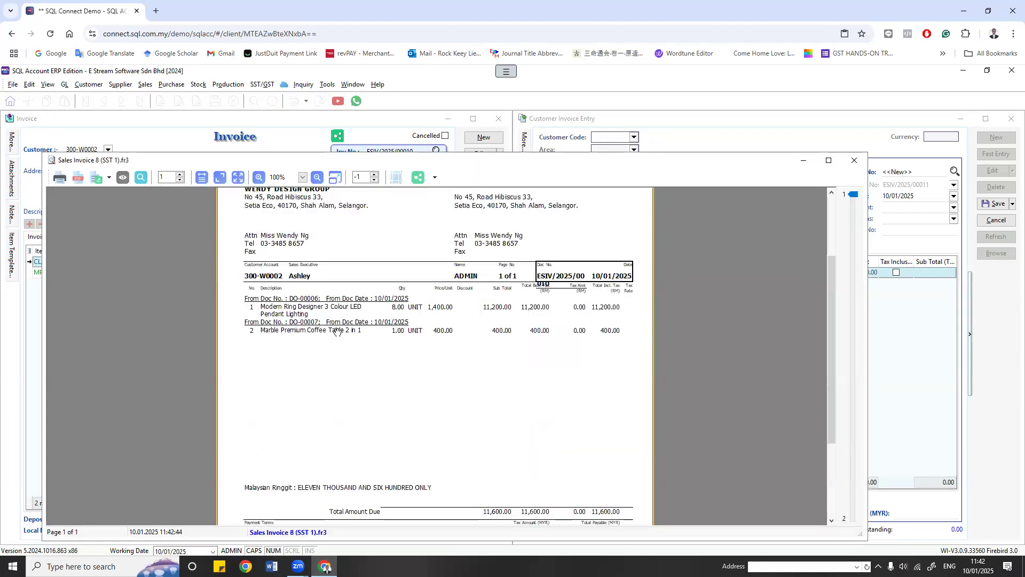
scroll(451, 256, "up", 3)
scroll(585, 338, "down", 3)
scroll(587, 331, "up", 3)
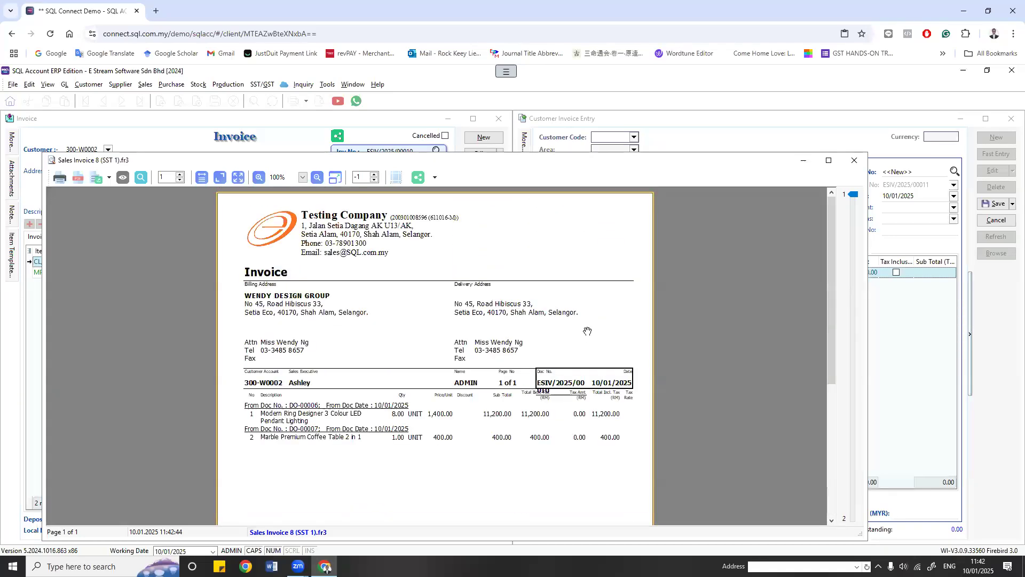
left_click(854, 161)
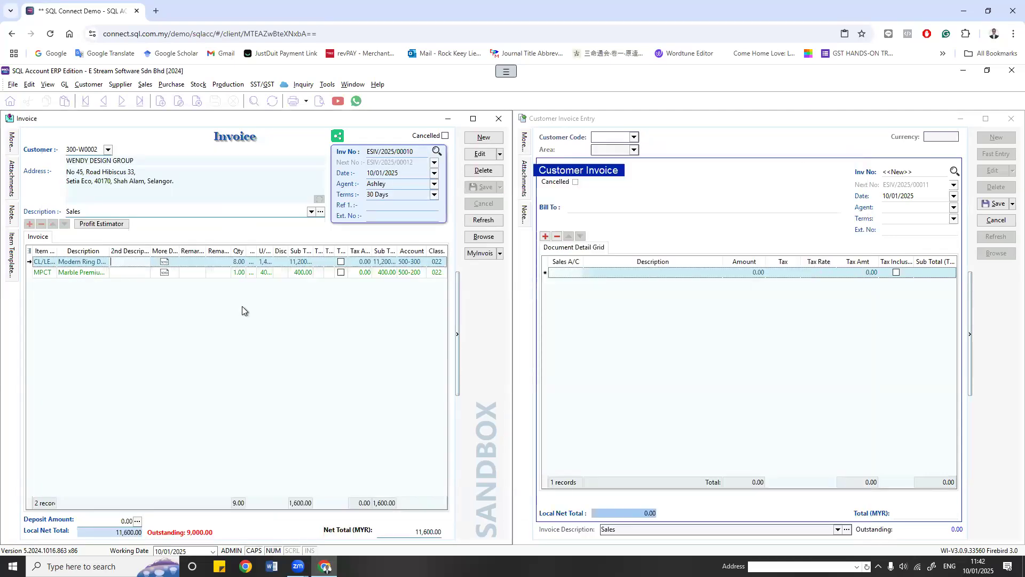
Step: Close the sales invoice and the blank customer invoice entry to return to the General Ledger home page
left_click(190, 262)
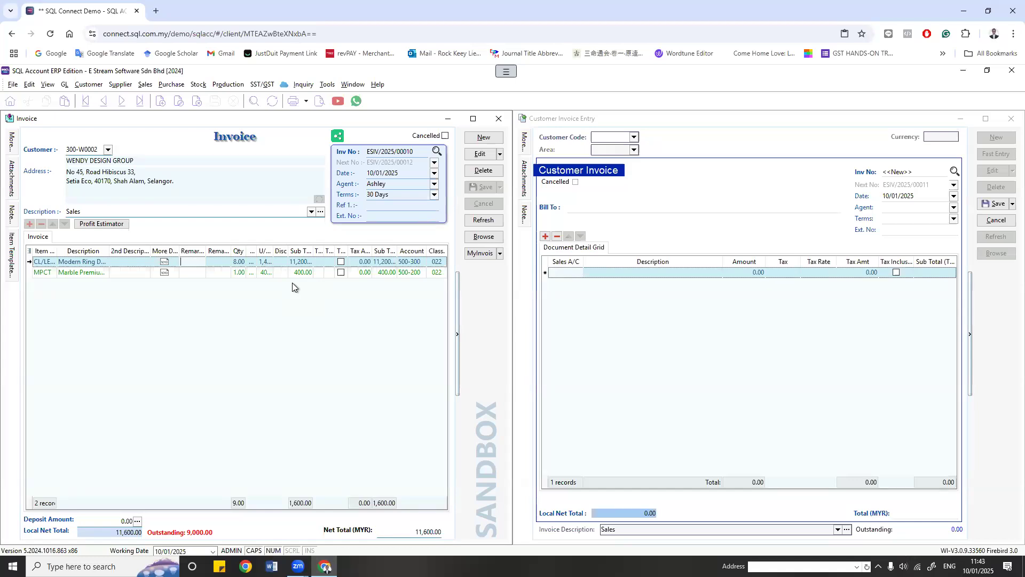
left_click(501, 119)
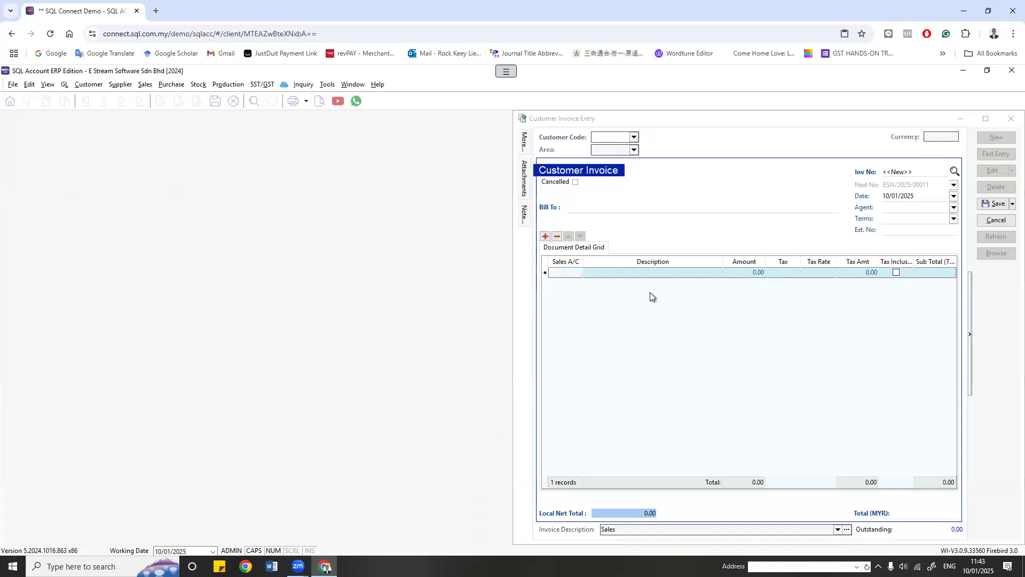
left_click(538, 330)
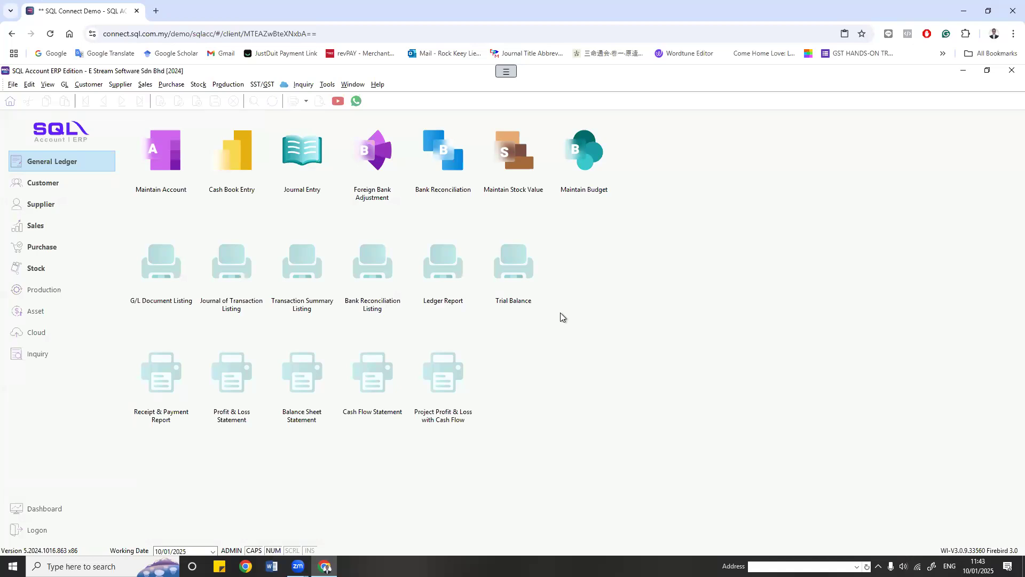
left_click(326, 84)
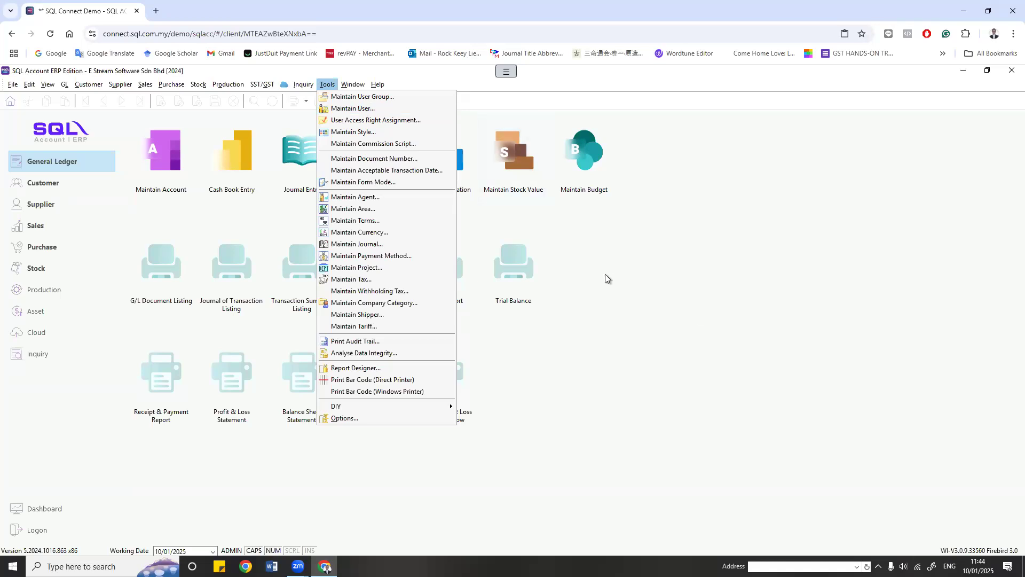
left_click(698, 317)
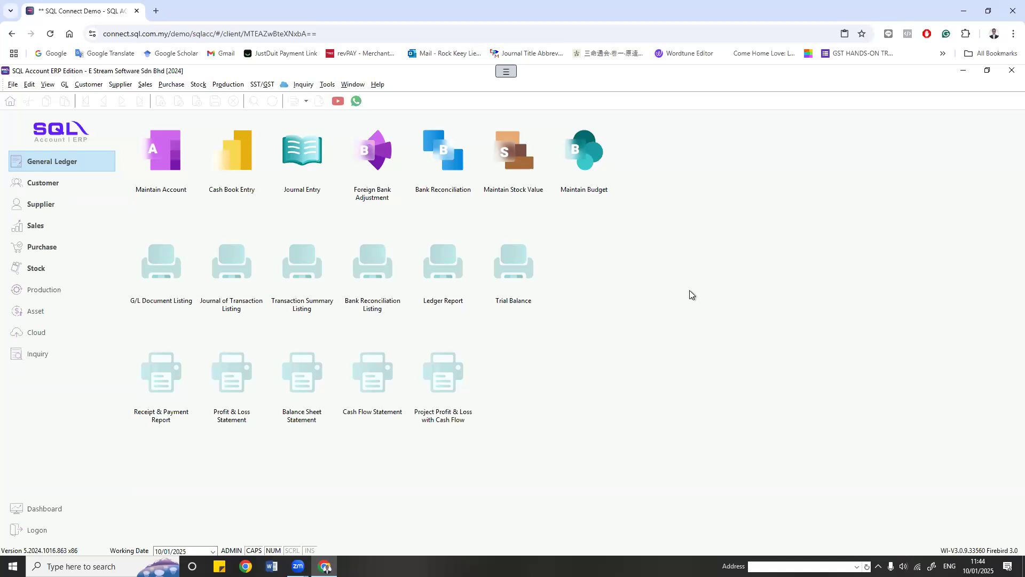
left_click(199, 86)
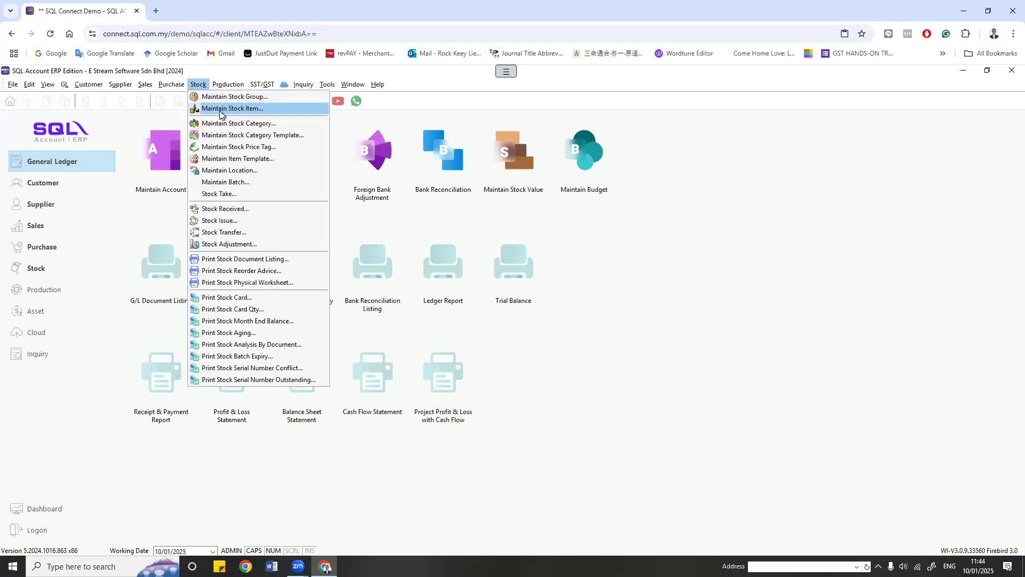
left_click(528, 359)
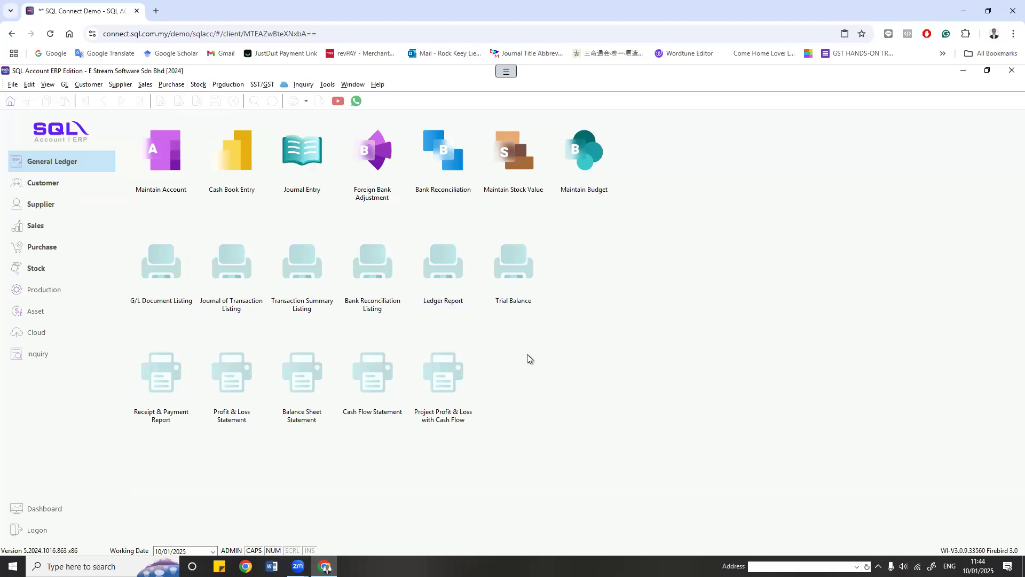
Step: Open the WENDY DESIGN GROUP sales invoice dated 01/07/2024 and copy the whole invoice
left_click(145, 84)
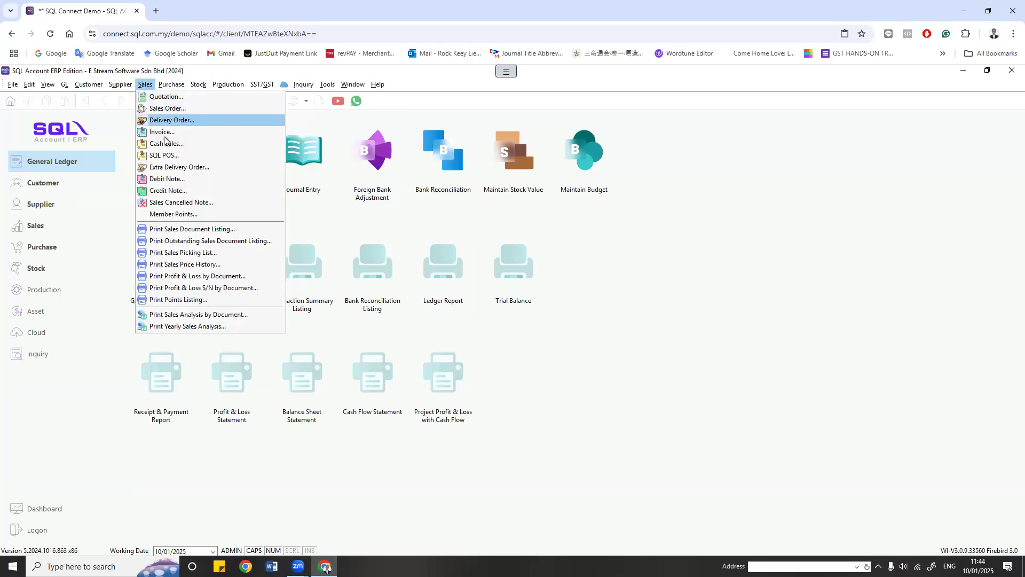
left_click(162, 131)
left_click(168, 255)
double_click(168, 258)
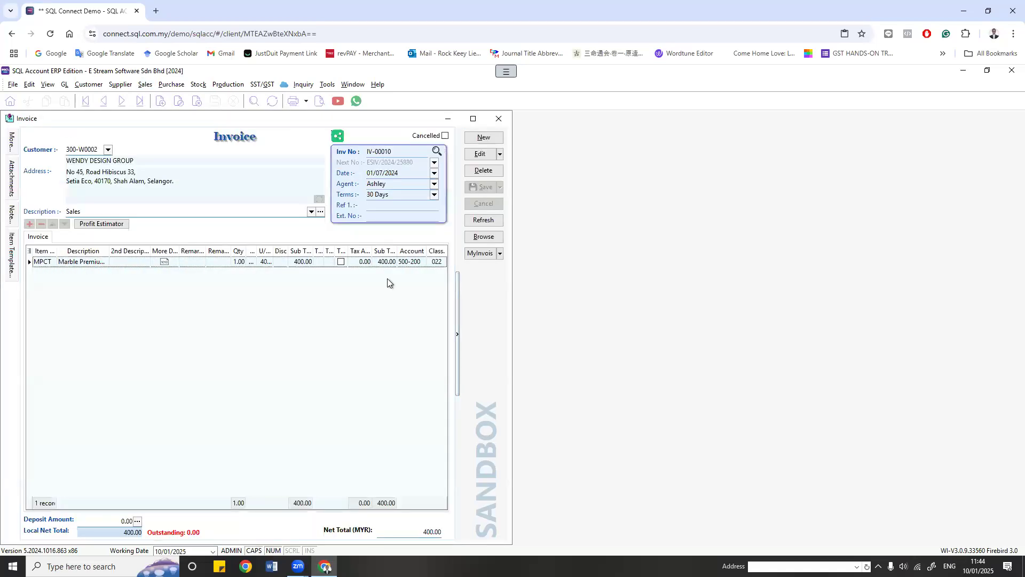
right_click(275, 145)
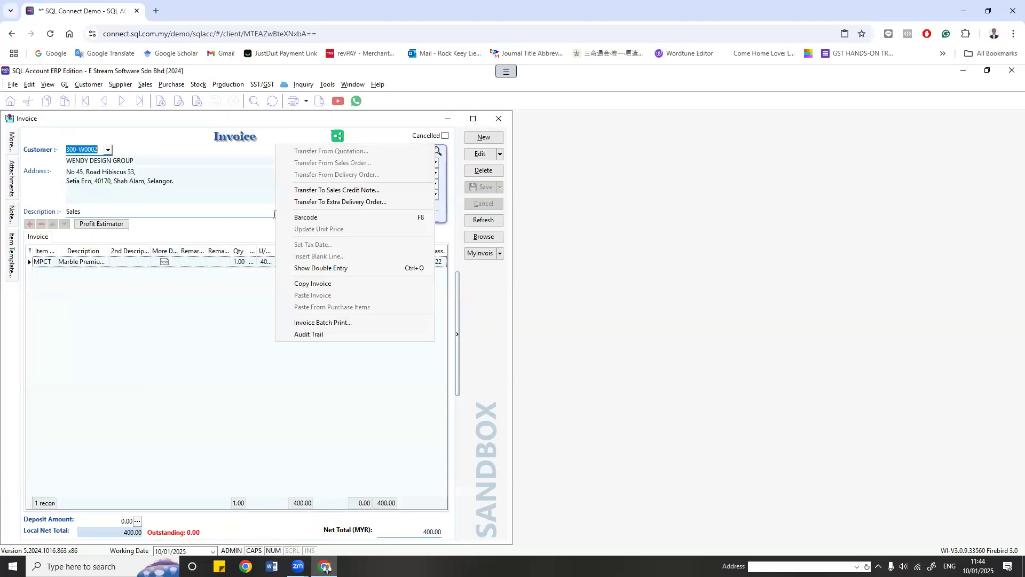
left_click(313, 283)
Step: Paste the copied invoice into a new sales invoice and set its customer to C ART TECHNOLOGY HUB
left_click(483, 137)
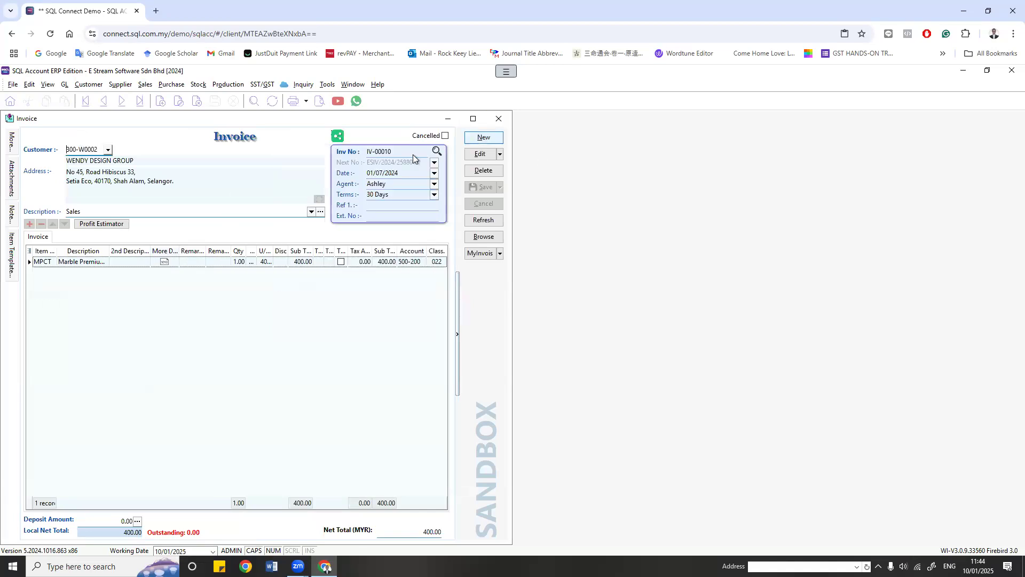
right_click(268, 139)
left_click(155, 134)
right_click(156, 134)
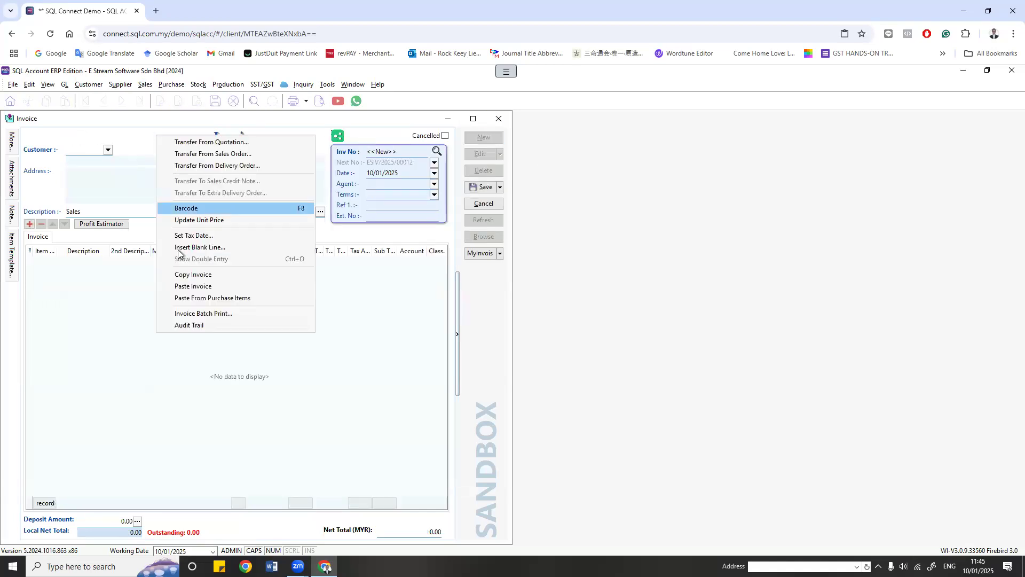
left_click(198, 286)
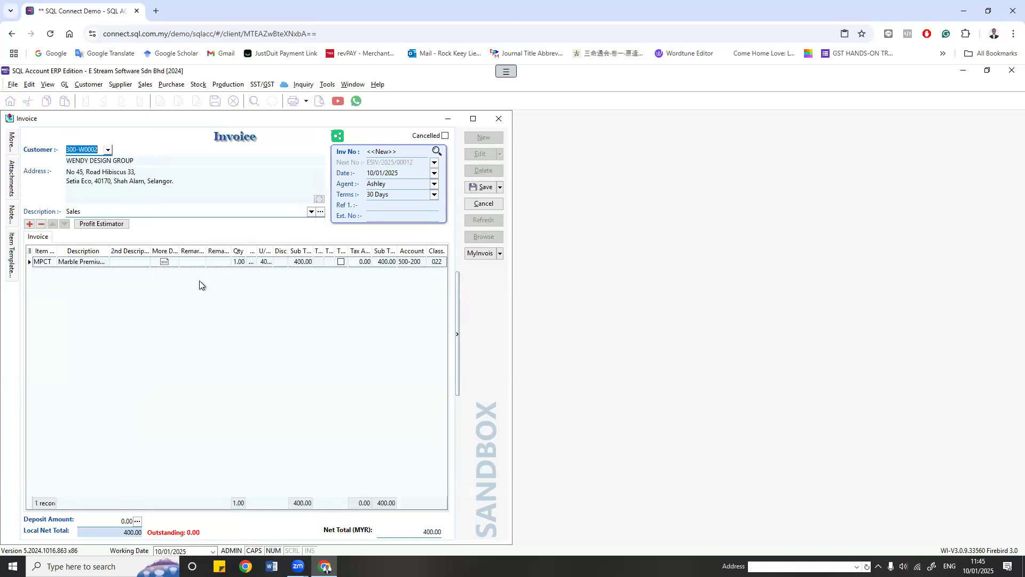
left_click(107, 150)
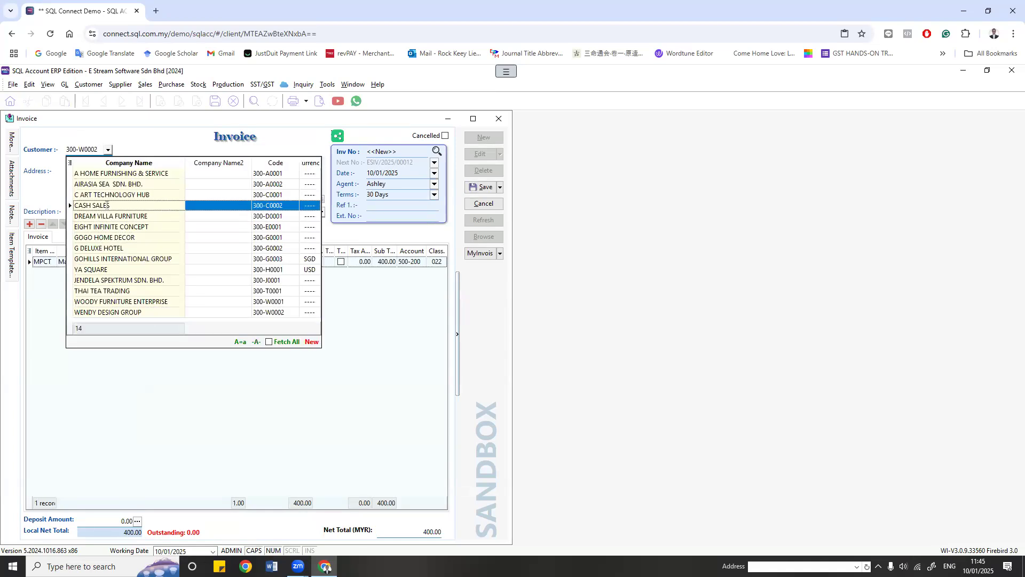
left_click(112, 195)
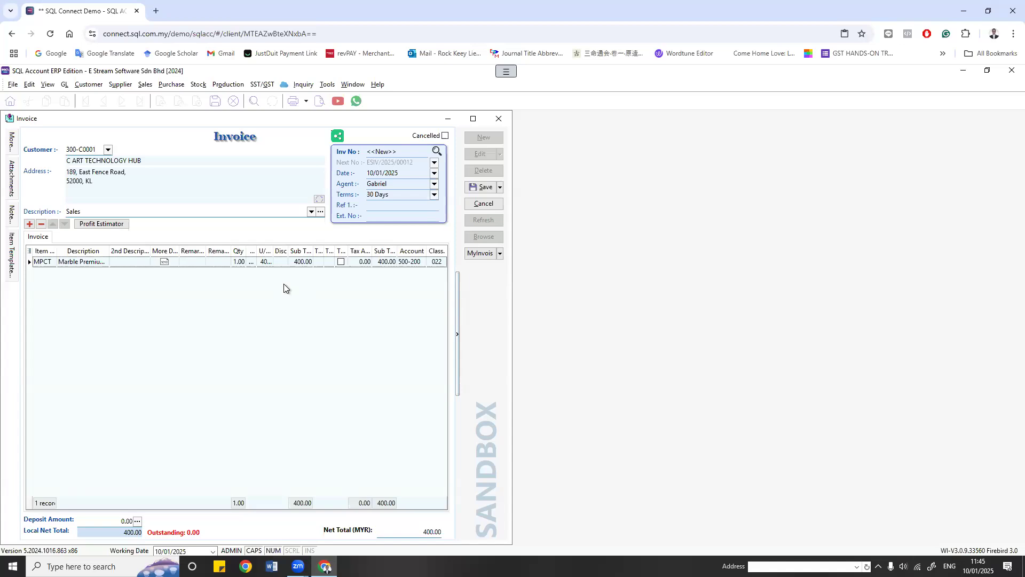
Step: Discard the new sales invoice and close the sales invoice window
left_click(484, 204)
left_click(542, 330)
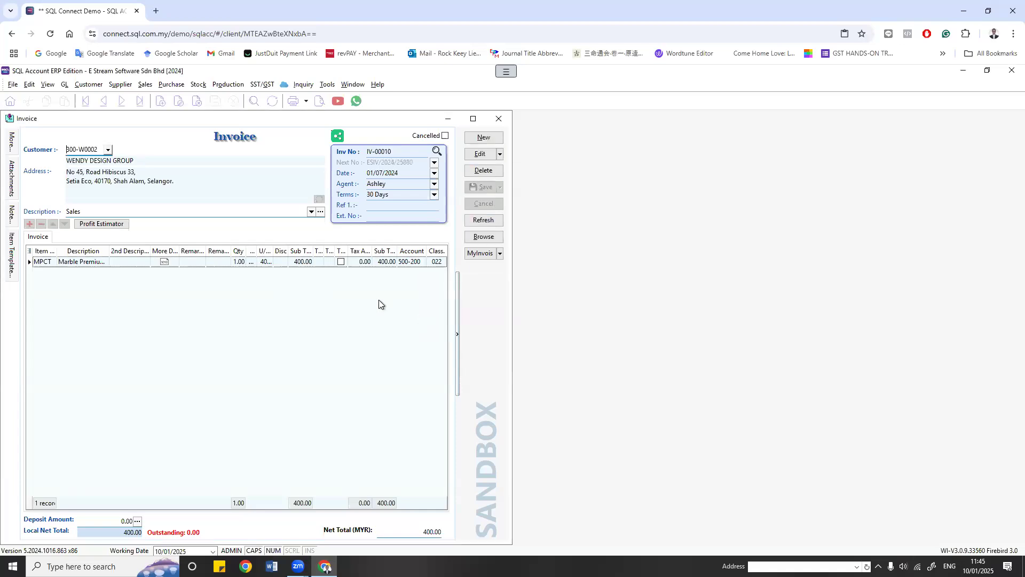
left_click(483, 237)
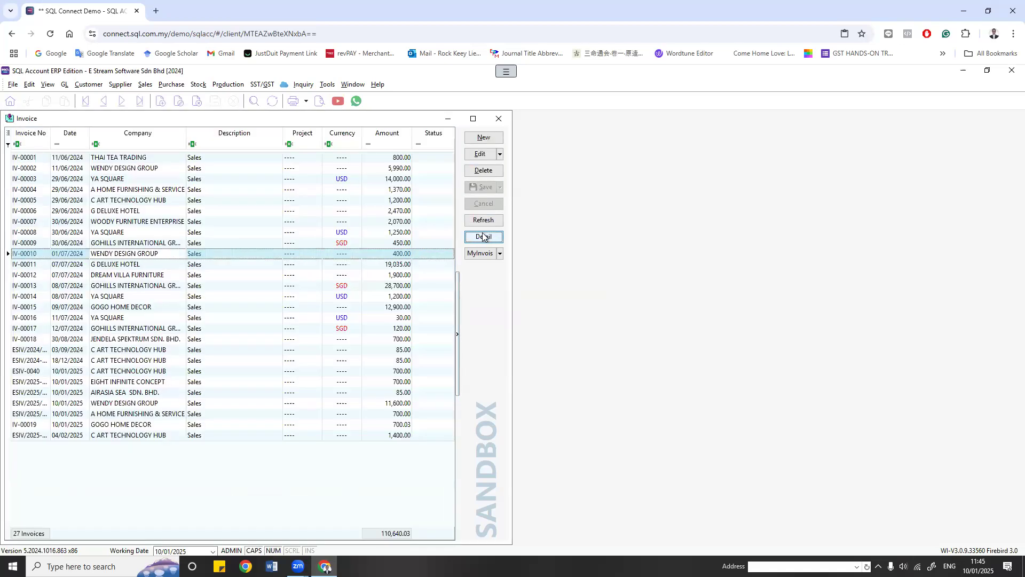
left_click(498, 118)
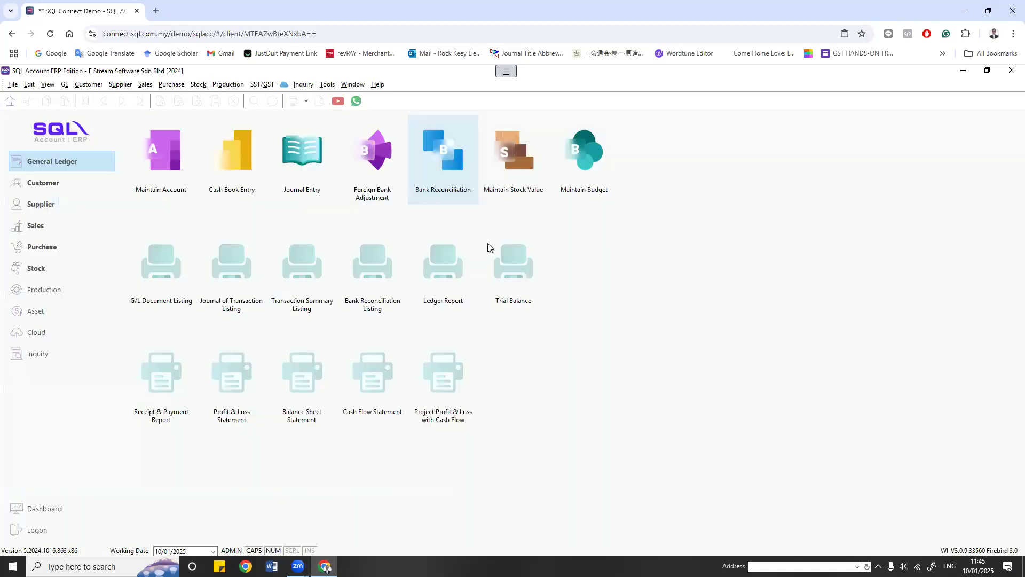
Step: Open the customer credit note list and the sales credit note list, and tile both windows side by side
left_click(89, 85)
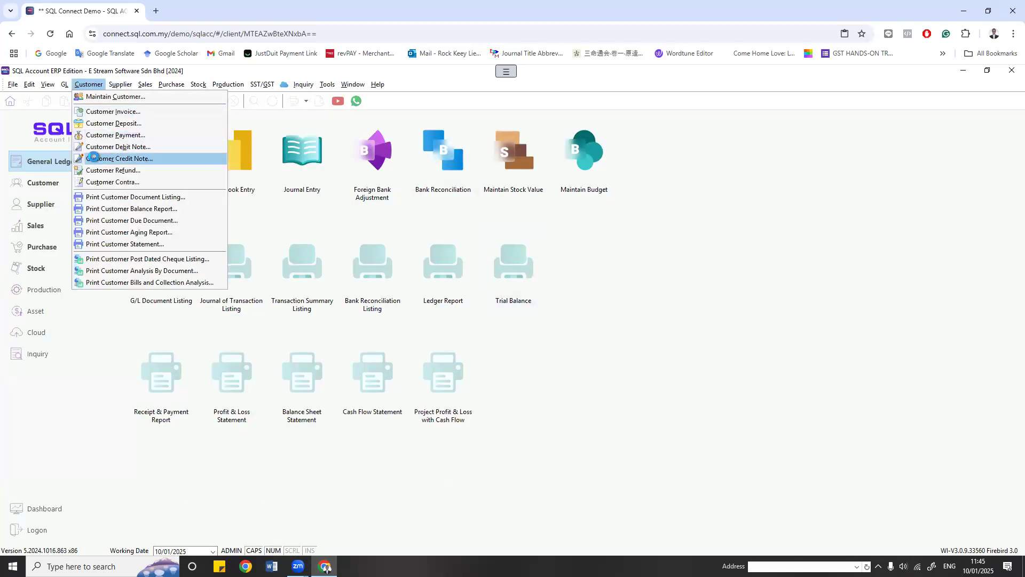
left_click(99, 159)
left_click(144, 84)
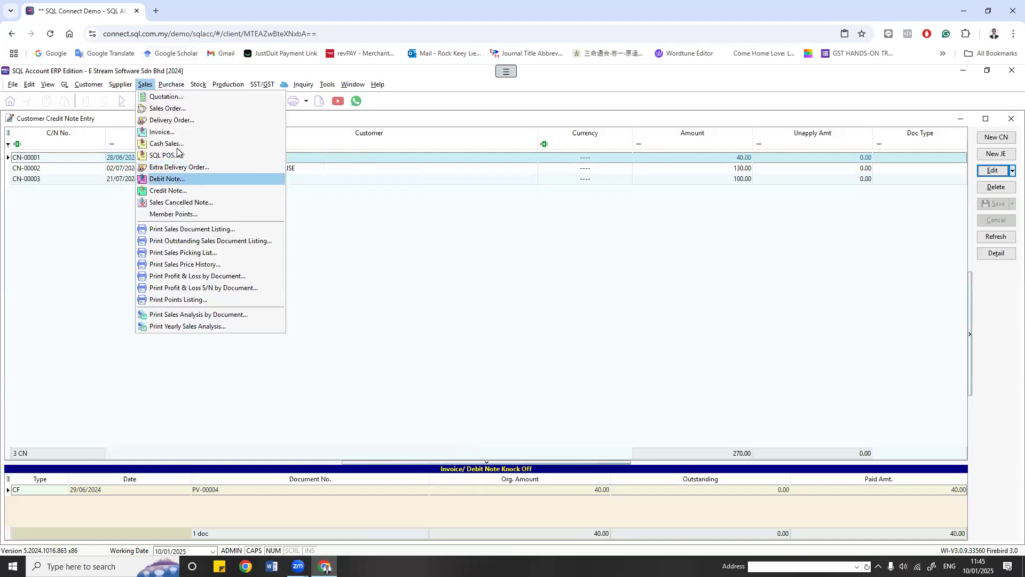
left_click(172, 190)
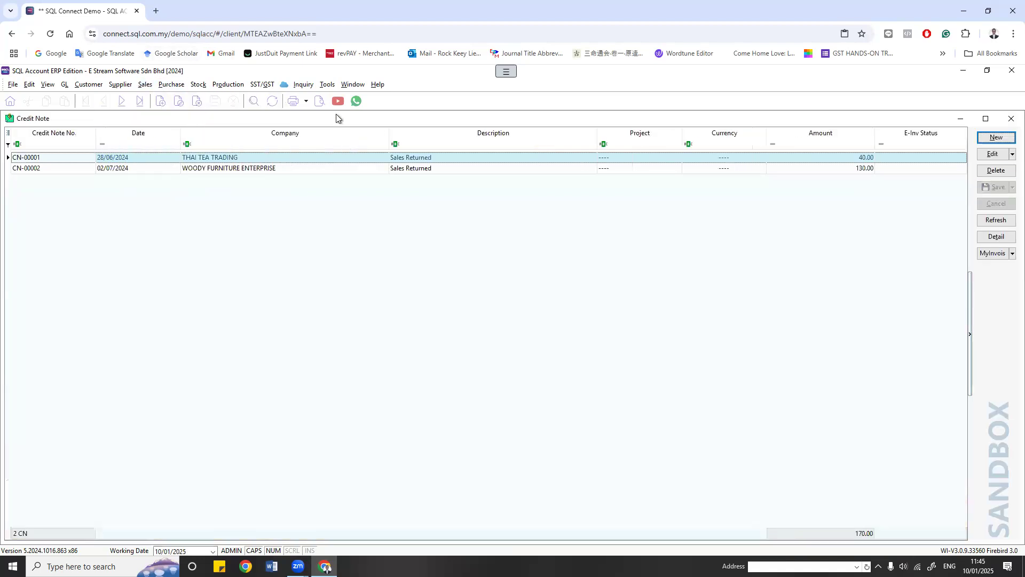
left_click(355, 85)
left_click(363, 97)
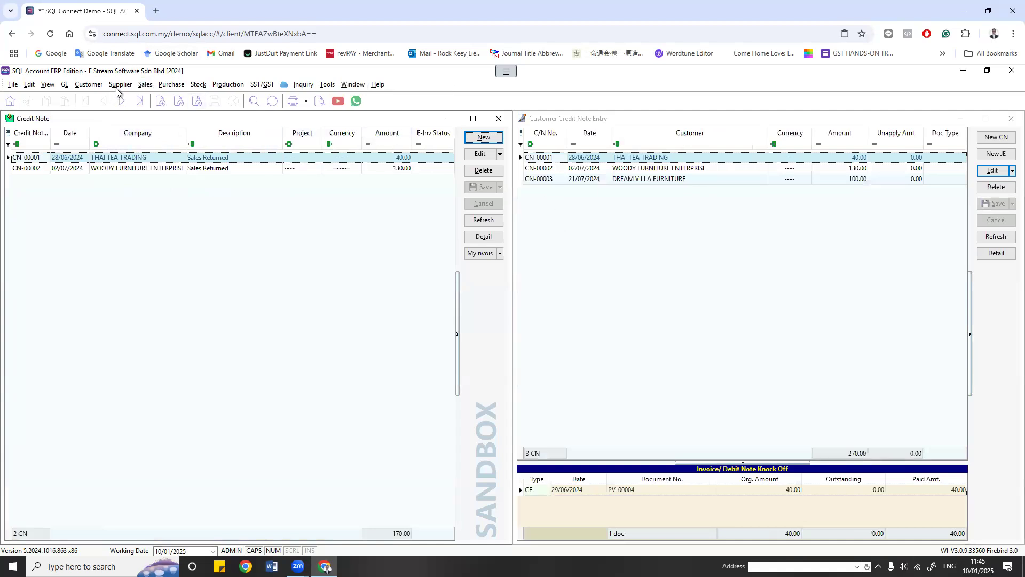
left_click(83, 86)
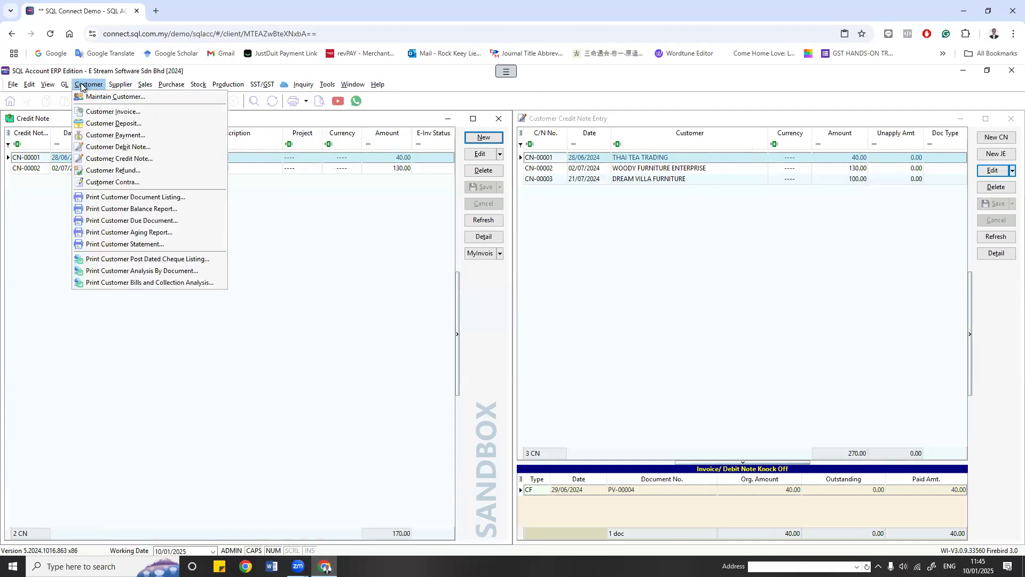
left_click(675, 295)
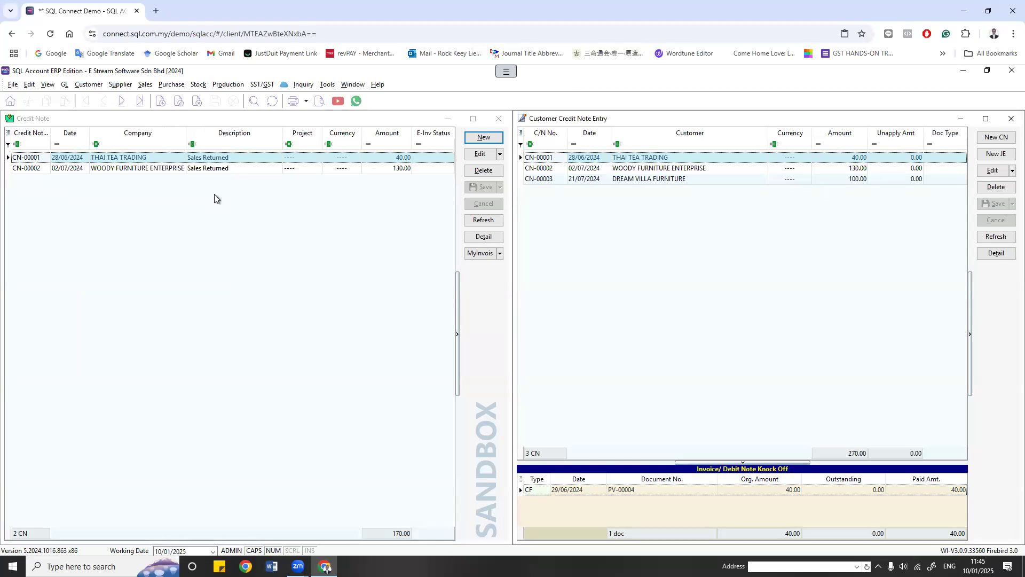
left_click(206, 245)
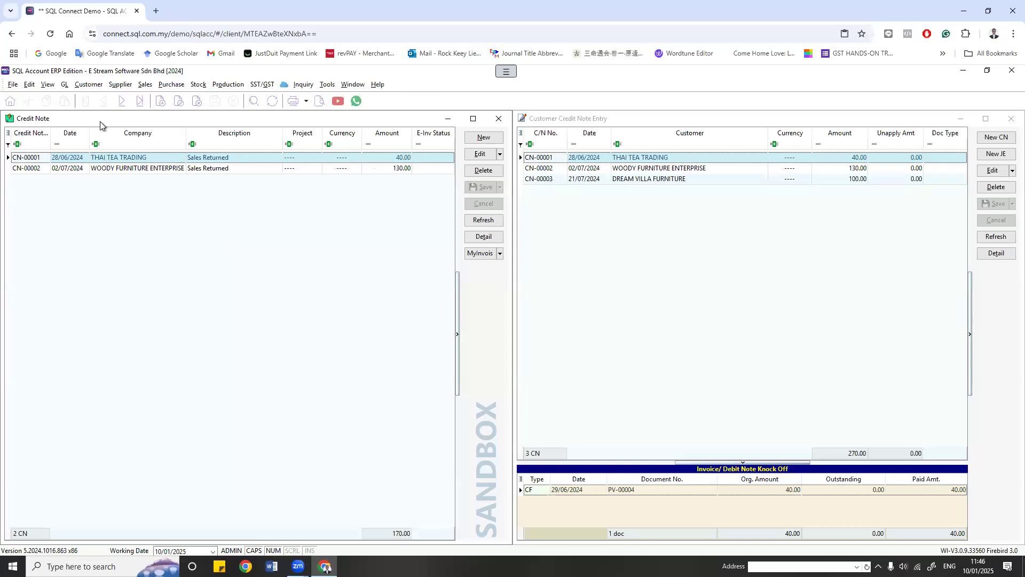
left_click(674, 274)
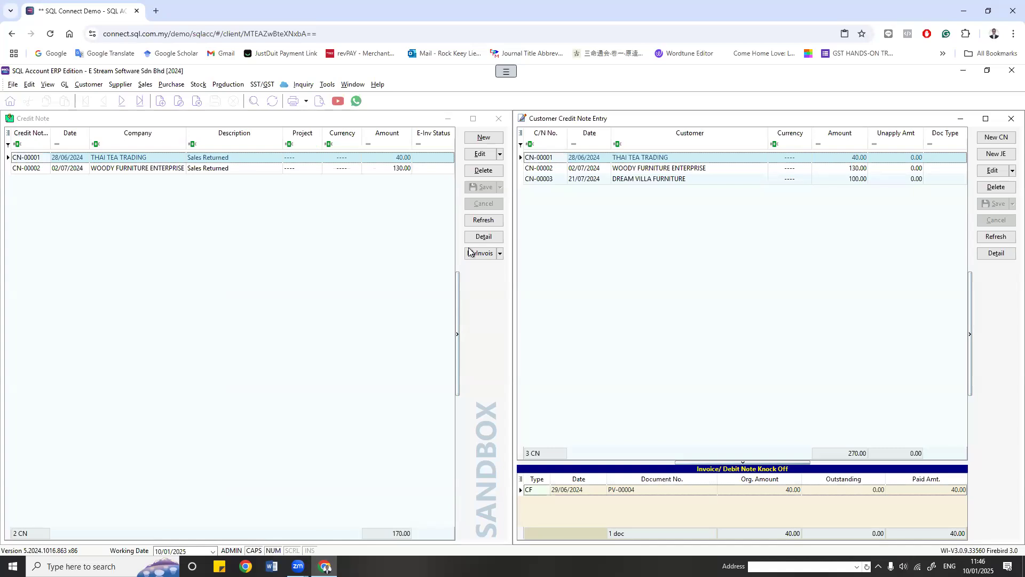
left_click(338, 236)
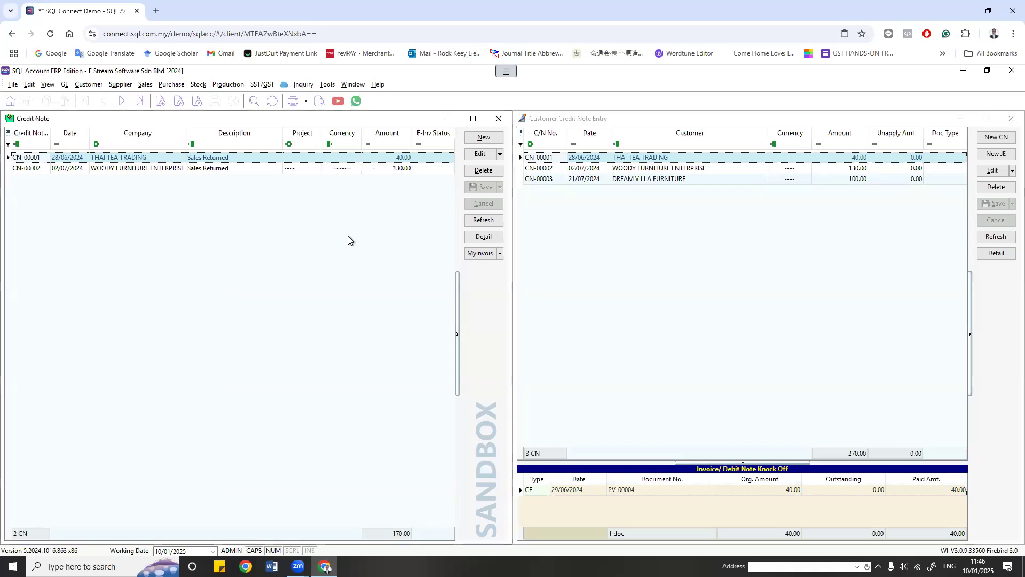
Step: Start a new sales credit note for WENDY DESIGN GROUP with the item CL/LED Ring
left_click(483, 137)
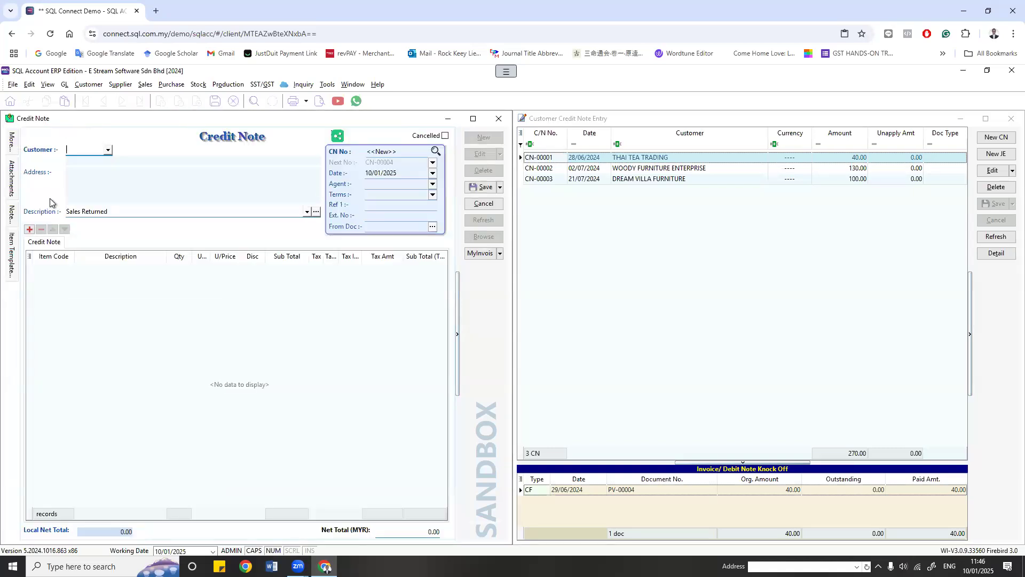
left_click(108, 149)
left_click(68, 245)
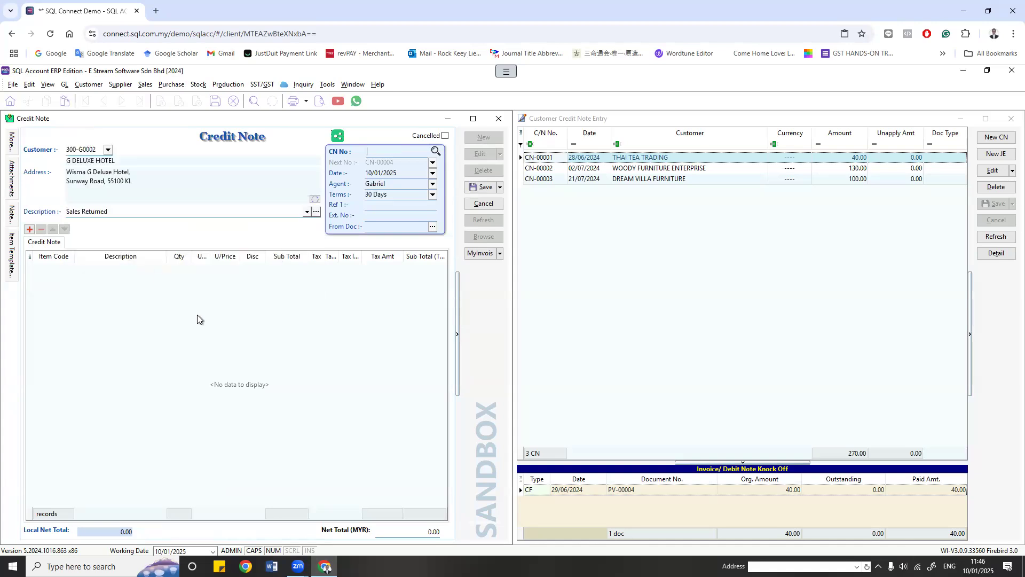
left_click(63, 268)
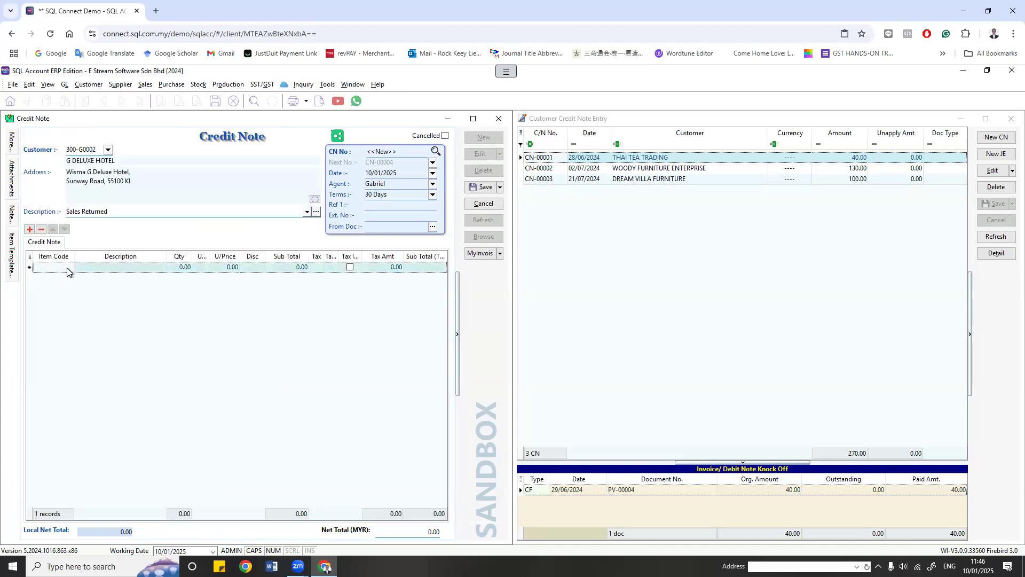
left_click(68, 267)
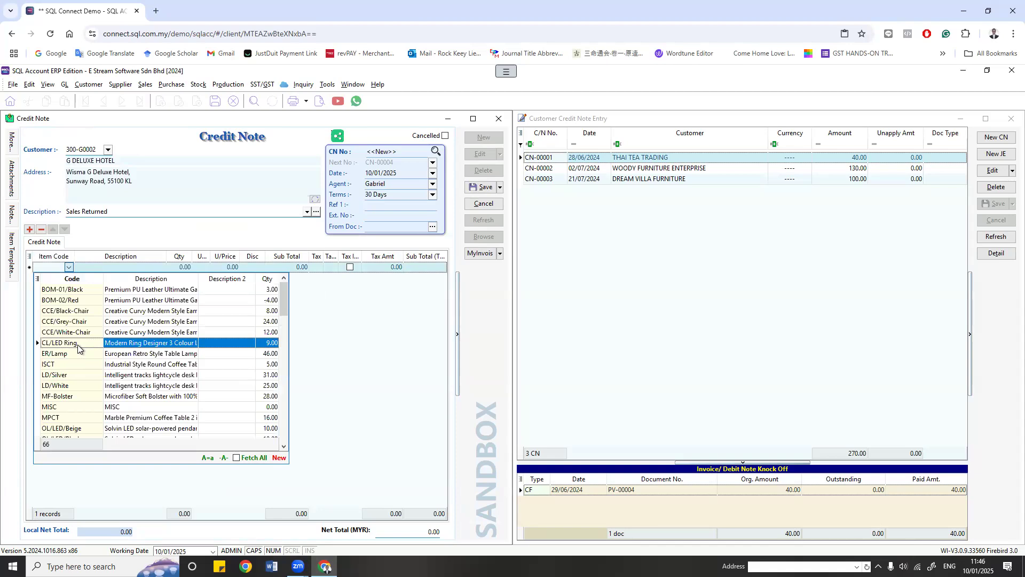
left_click(79, 343)
left_click(108, 149)
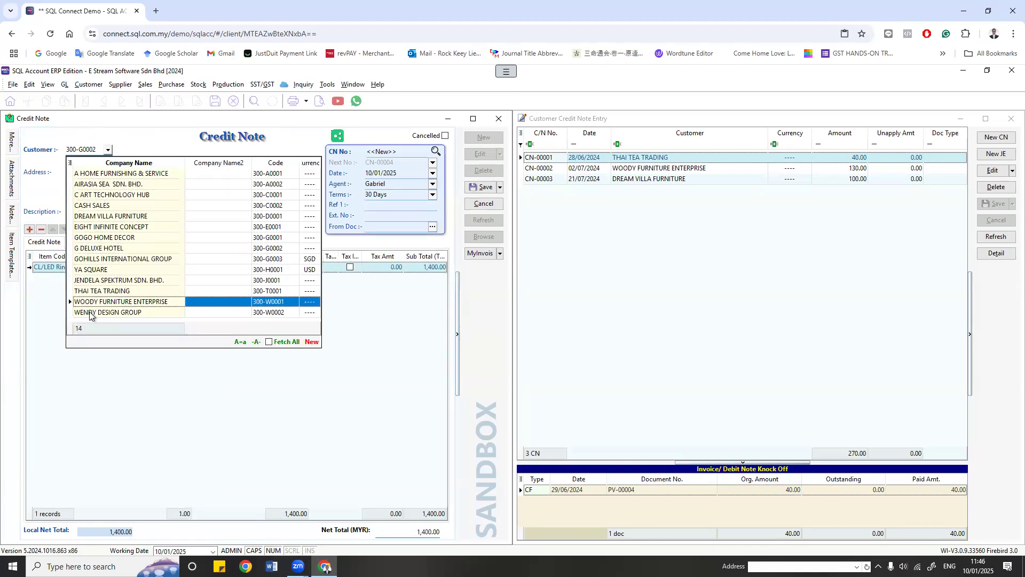
left_click(118, 313)
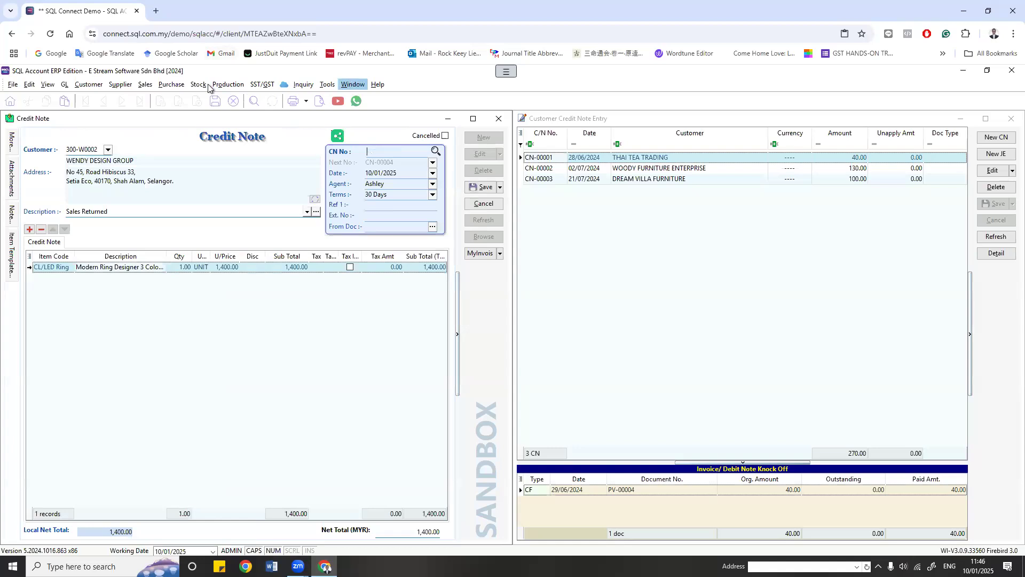
Step: Open the customer invoice list next to the unsaved sales credit note
left_click(145, 85)
left_click(142, 159)
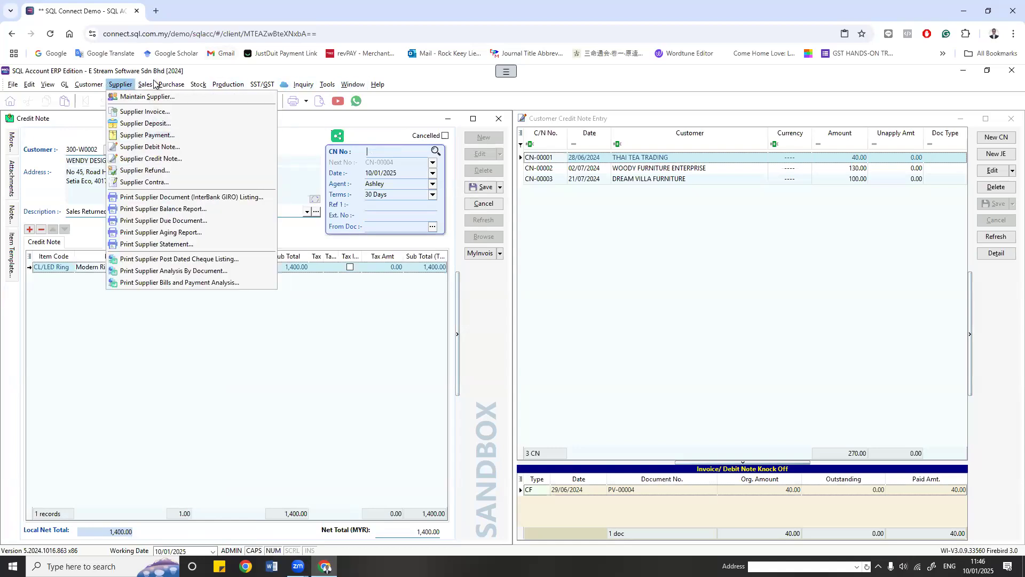
mouse_move(148, 85)
left_click(166, 133)
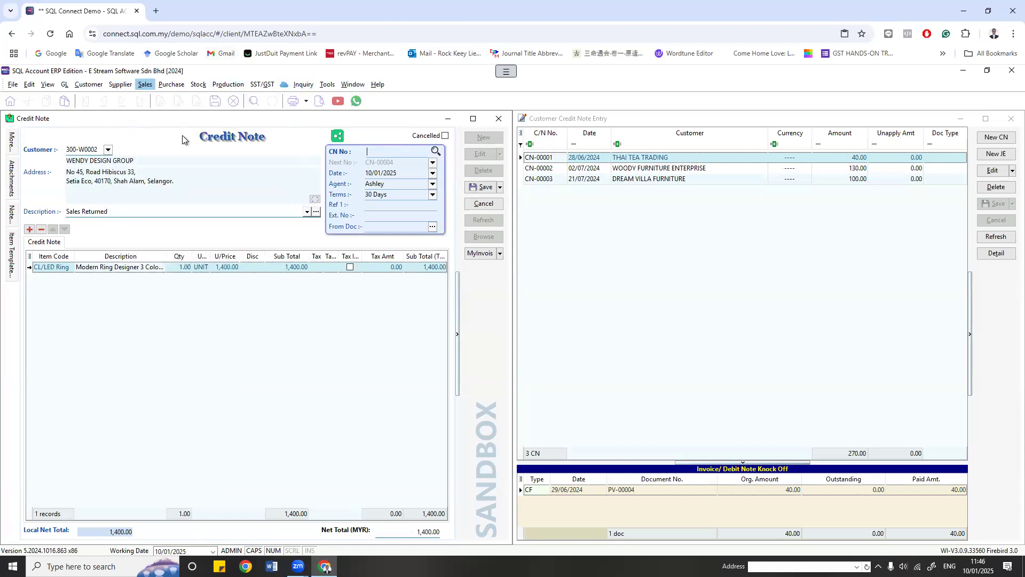
left_click(499, 118)
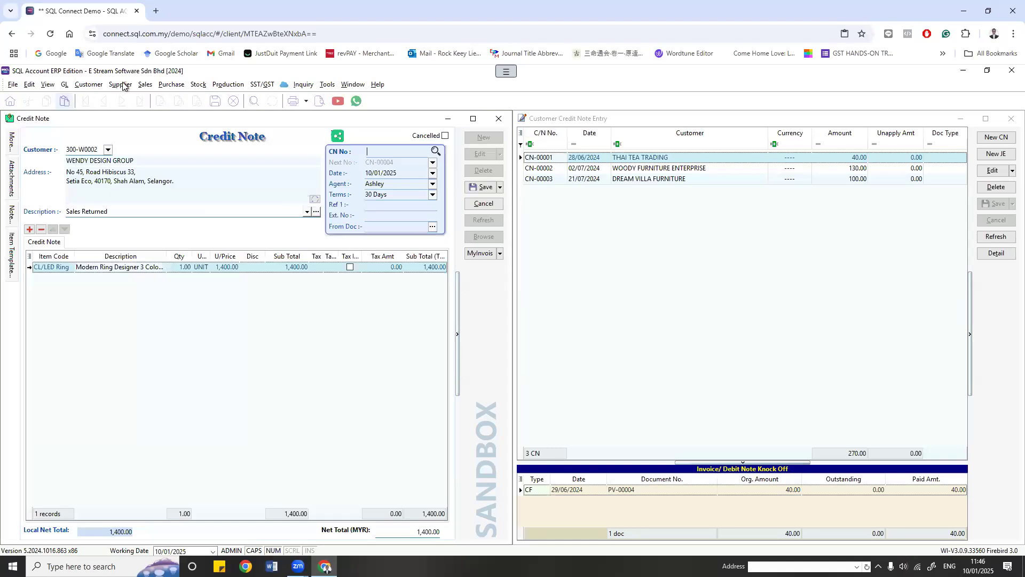
left_click(92, 86)
left_click(105, 112)
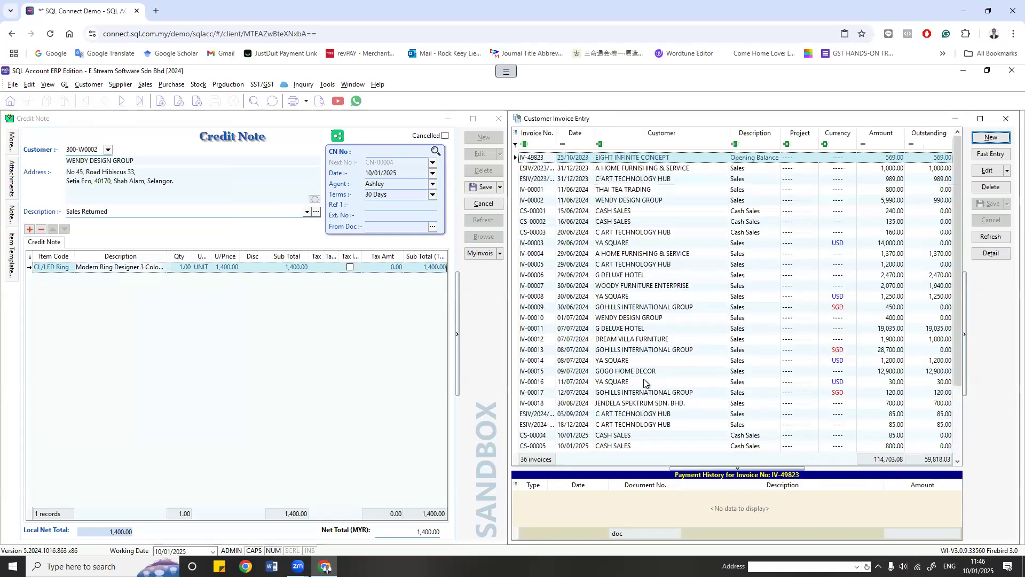
Step: Filter the customer invoices by the customer name "wendy" and open the WENDY DESIGN GROUP invoice dated 10/01/2025
left_click(643, 146)
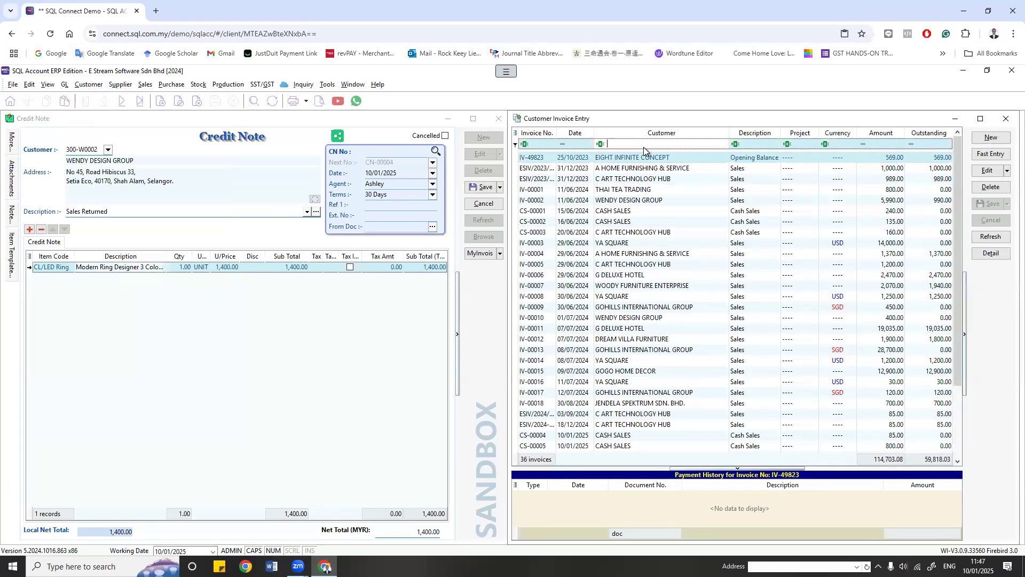
type("wendy")
key("Tab")
double_click(684, 181)
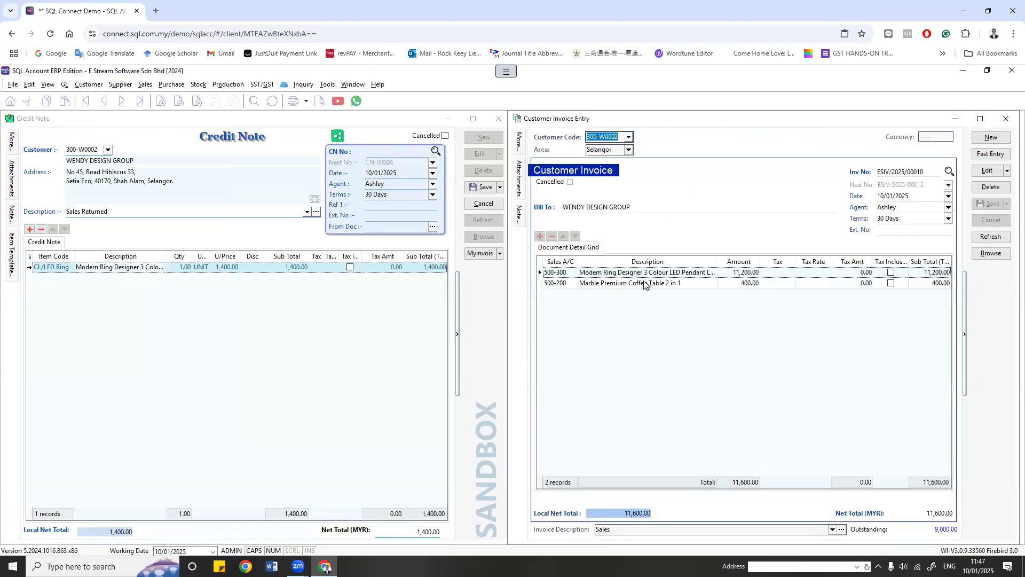
Step: Compare the invoice's lines with the credit note, return to the filtered invoice list and reopen the 10/01/2025 invoice
left_click(113, 284)
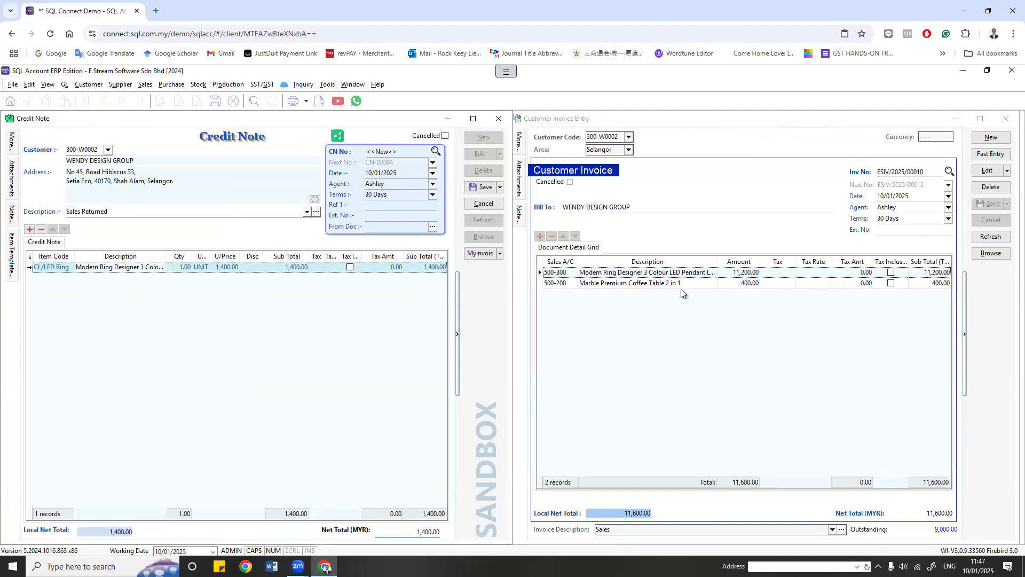
left_click(700, 298)
left_click(991, 254)
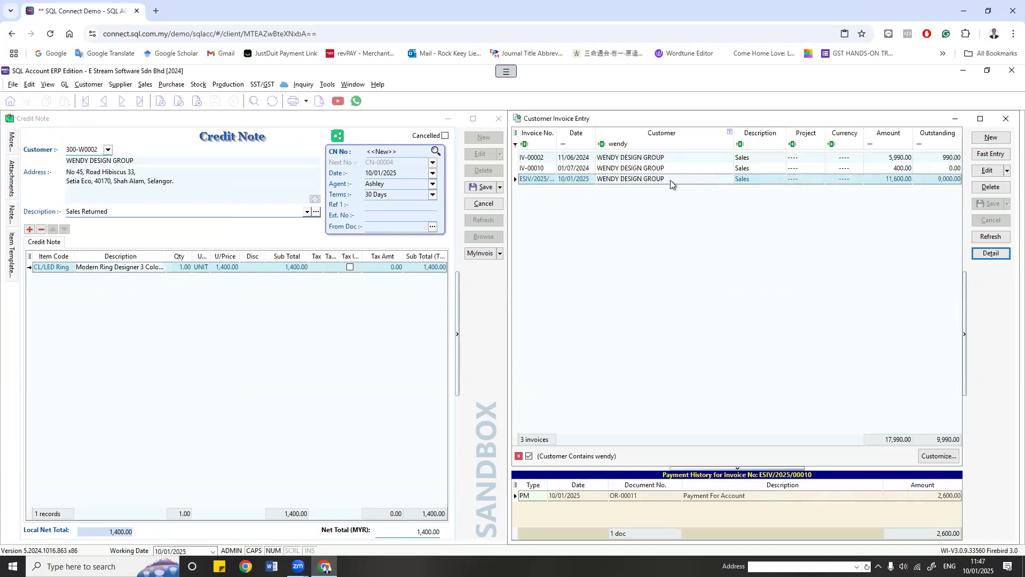
double_click(527, 178)
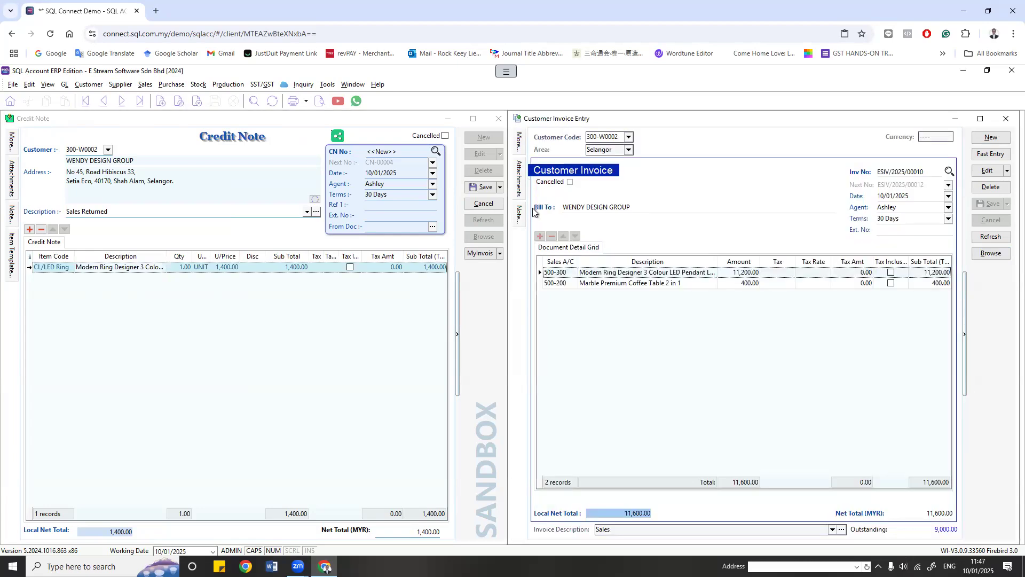
Step: Close the customer invoice window and save the WENDY DESIGN GROUP sales credit note for the CL/LED Ring item
left_click(160, 267)
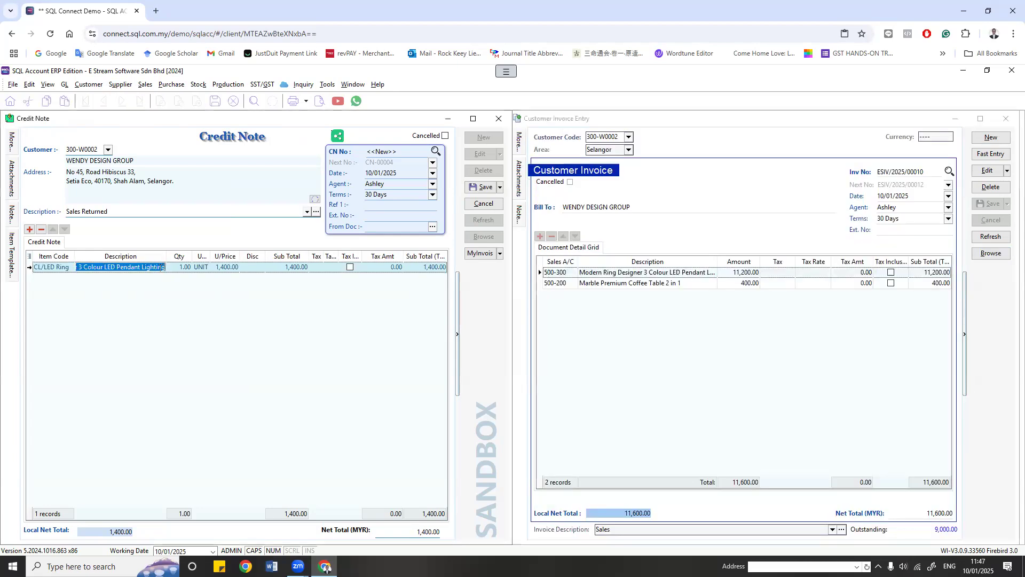
left_click(227, 309)
left_click(1005, 122)
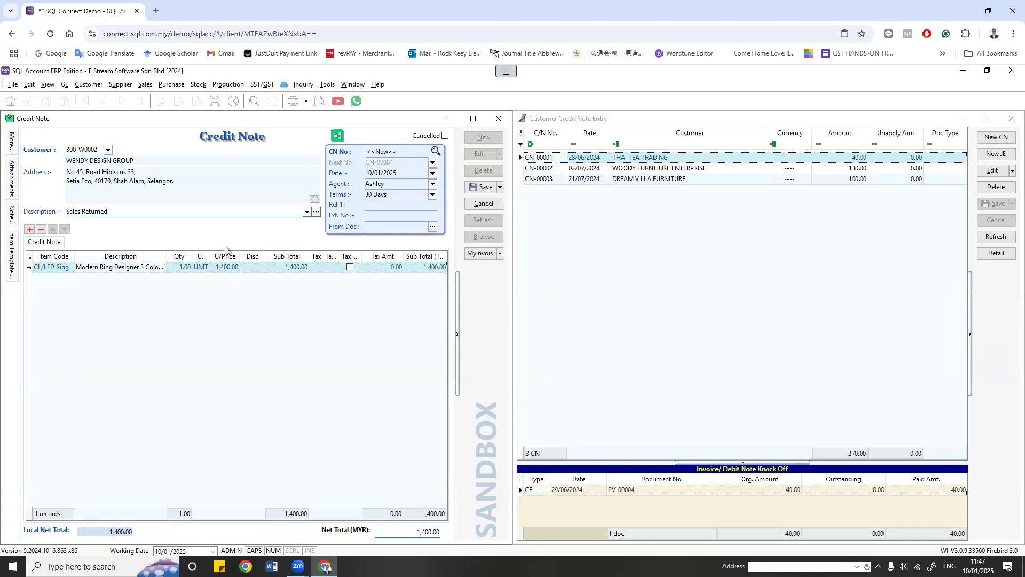
left_click(481, 187)
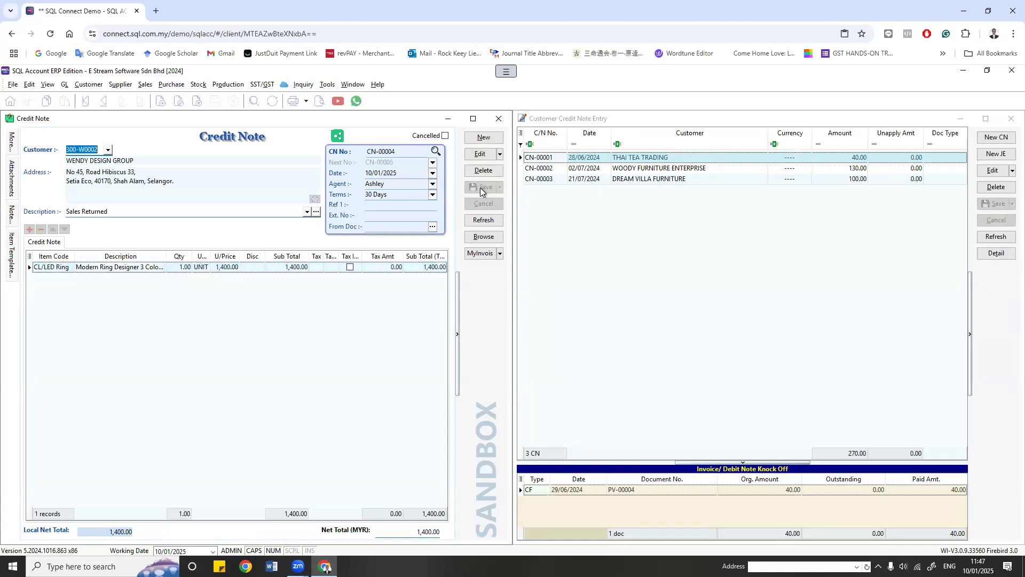
Step: Refresh the customer credit note list and open the WENDY DESIGN GROUP credit note dated 10/01/2025
left_click(685, 208)
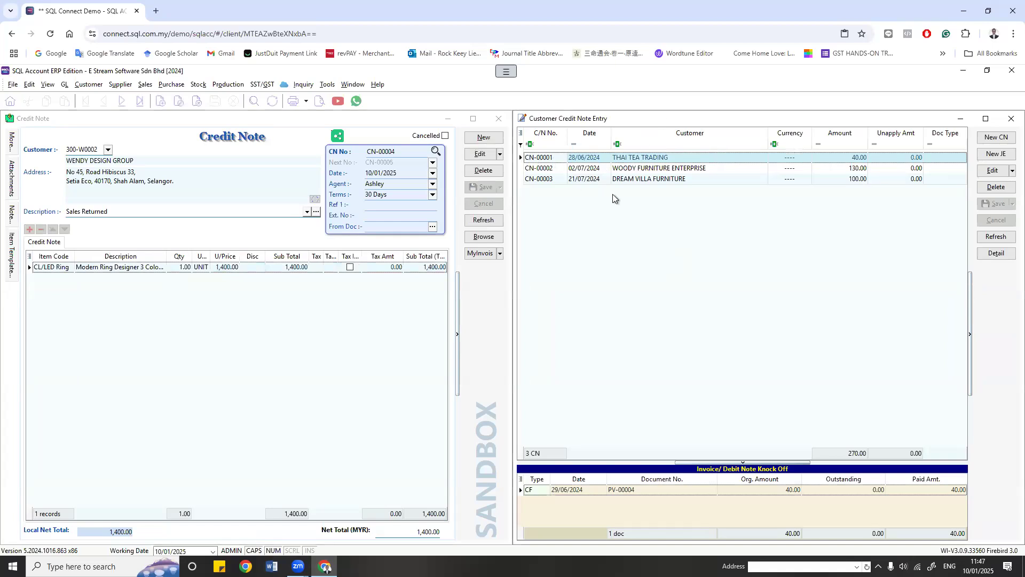
left_click(996, 236)
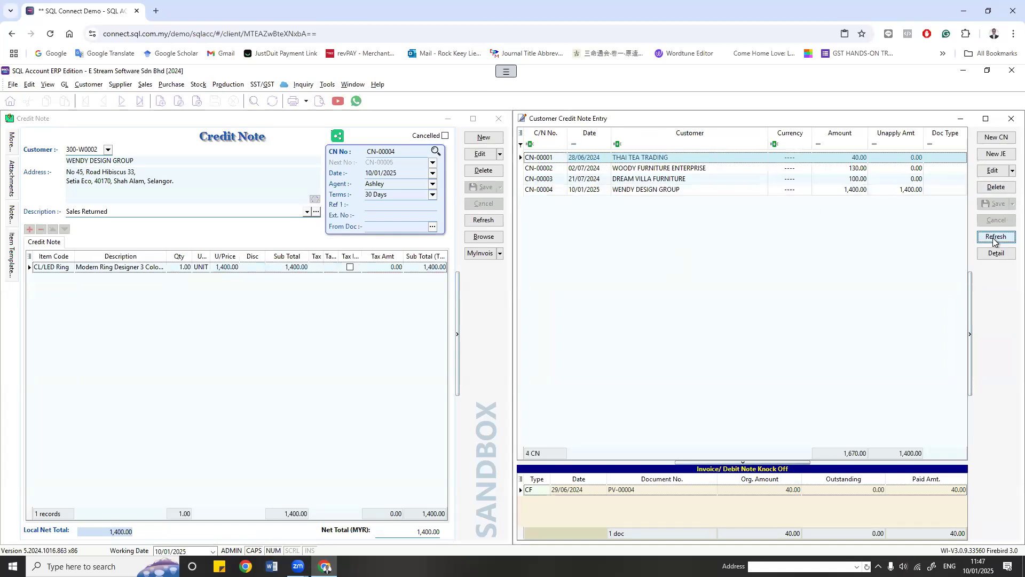
left_click(556, 192)
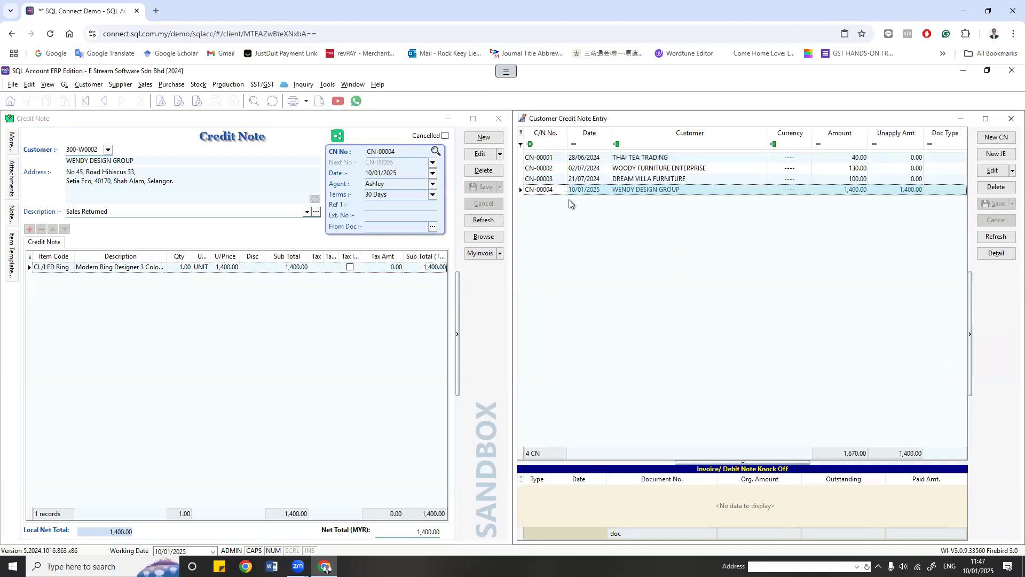
double_click(644, 190)
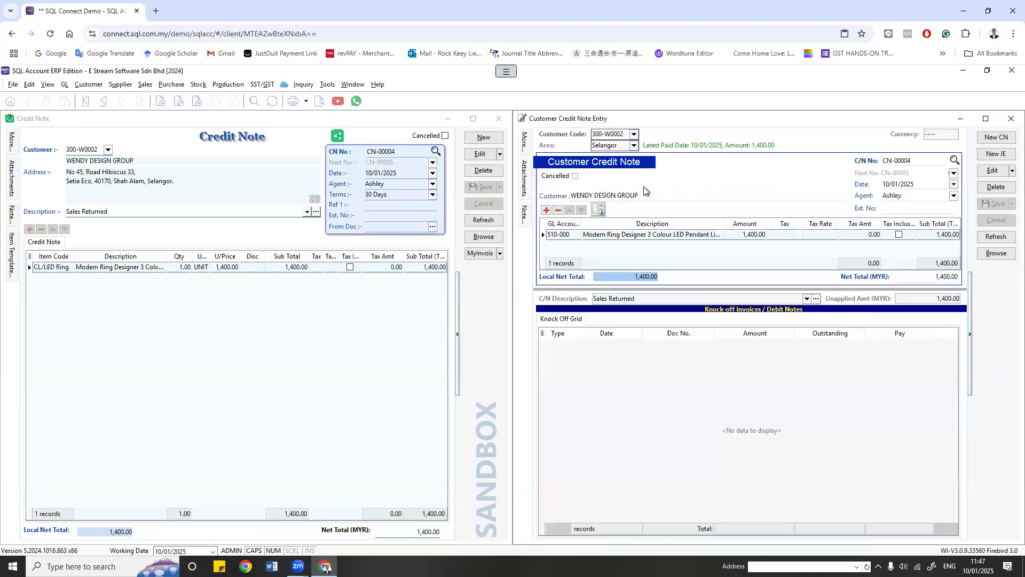
Step: Edit the customer credit note, knock off 1,400.00 against the invoice dated 10/01/2025, and save it
left_click(991, 171)
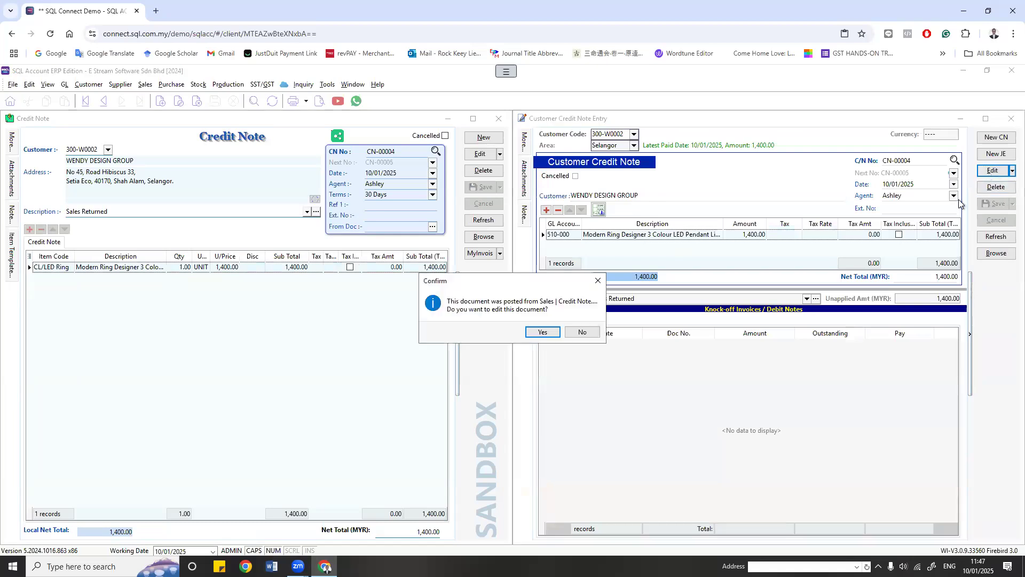
left_click(543, 331)
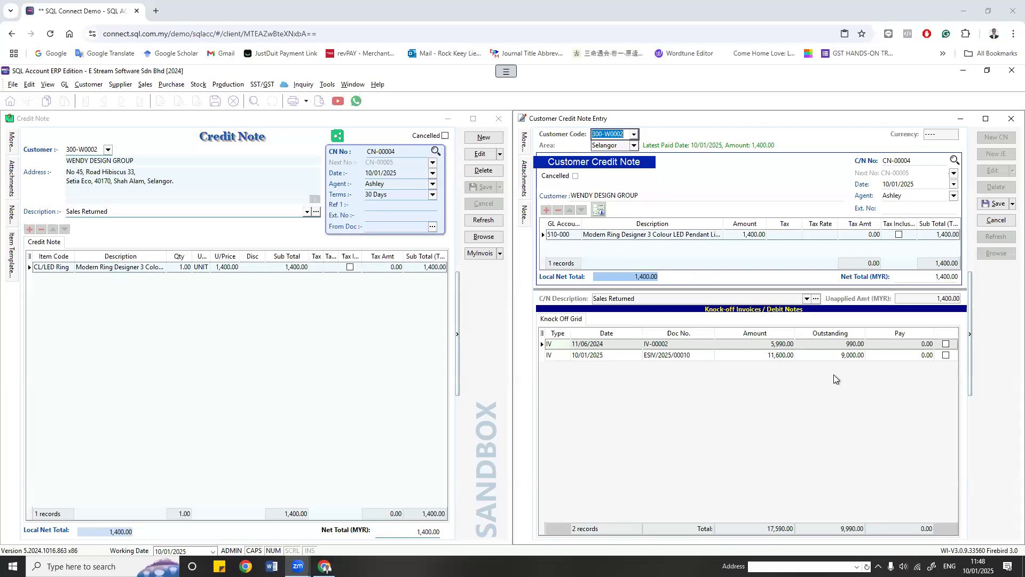
left_click(946, 355)
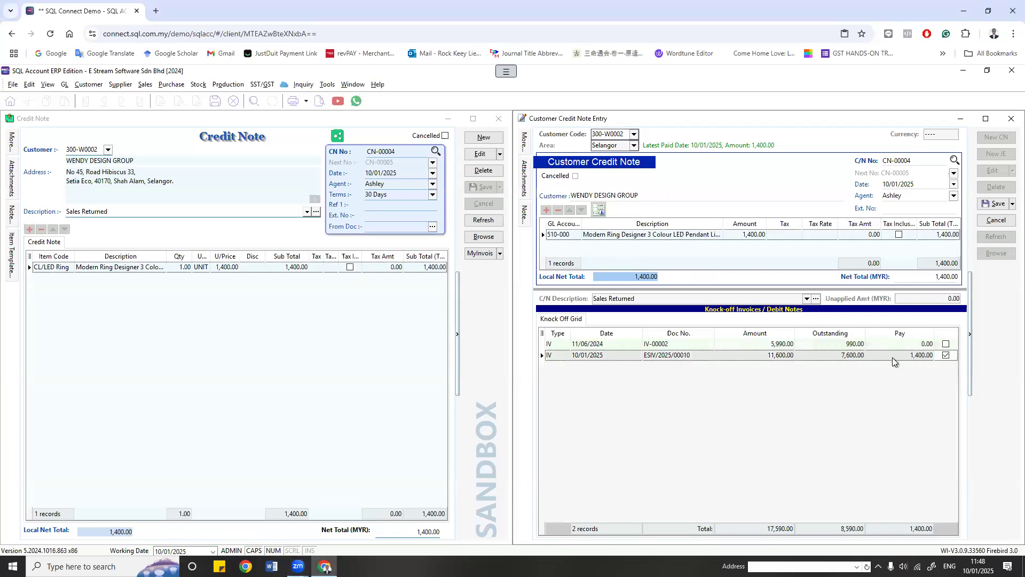
left_click(995, 203)
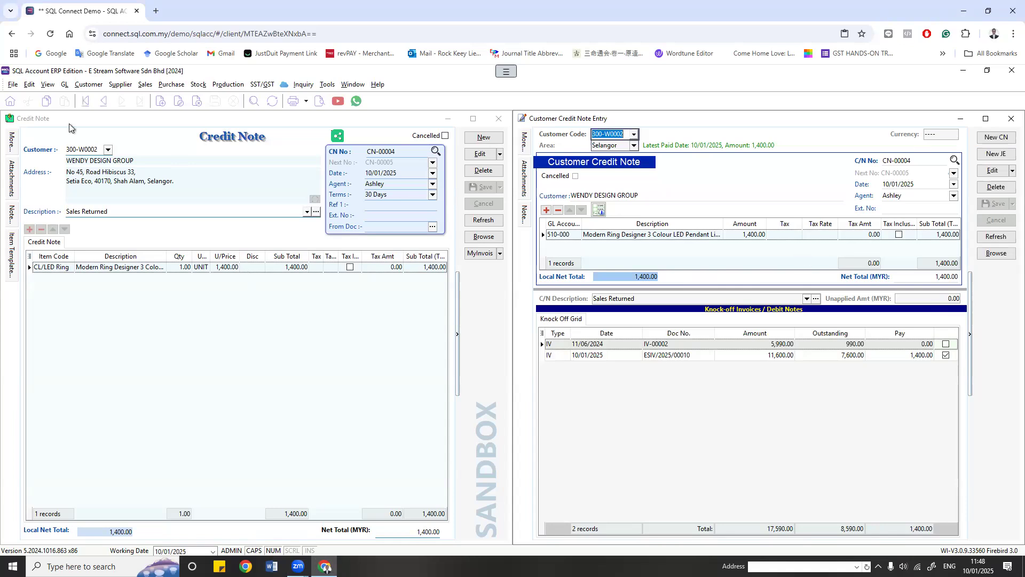
left_click(379, 329)
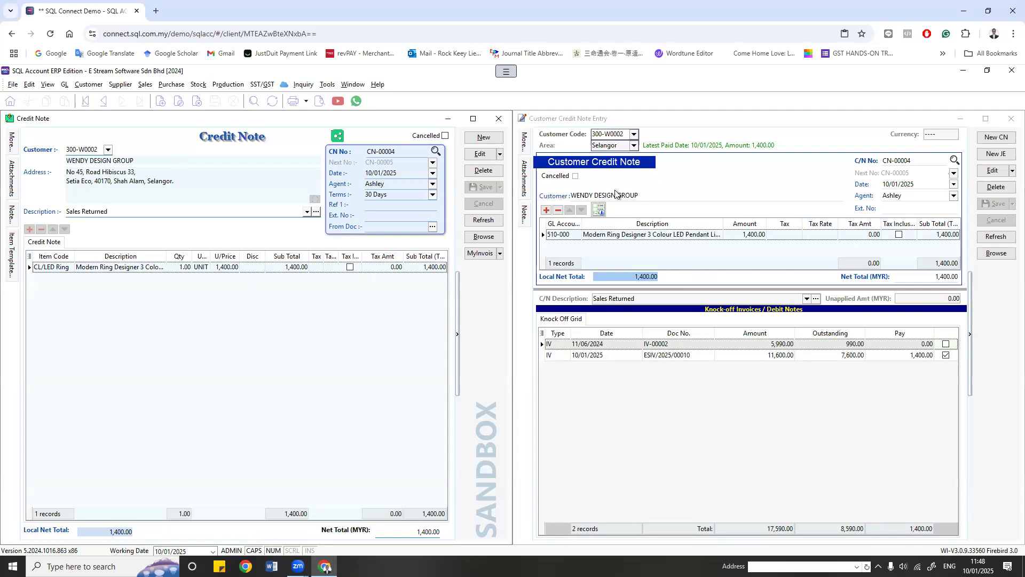
left_click(88, 84)
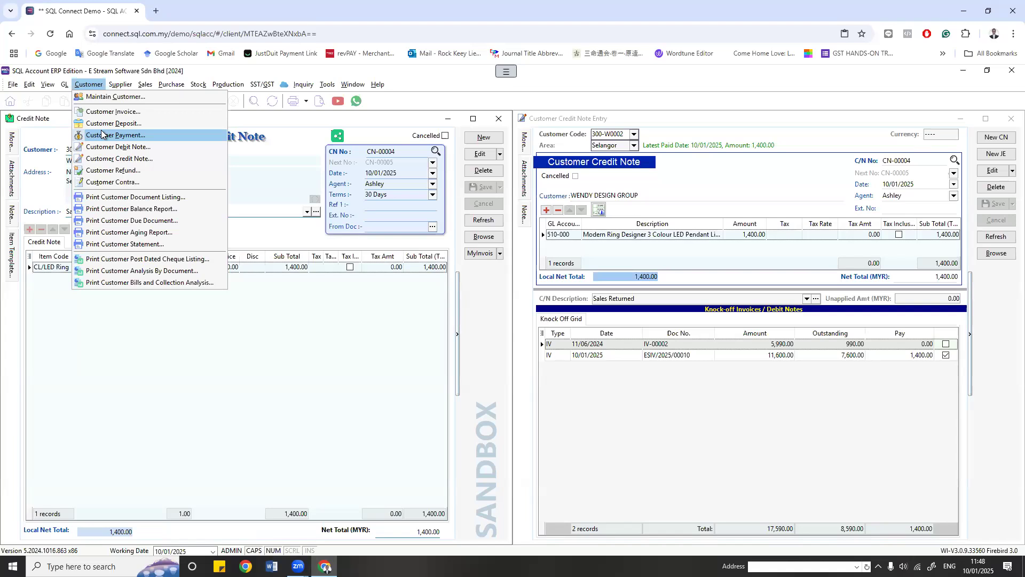
left_click(374, 308)
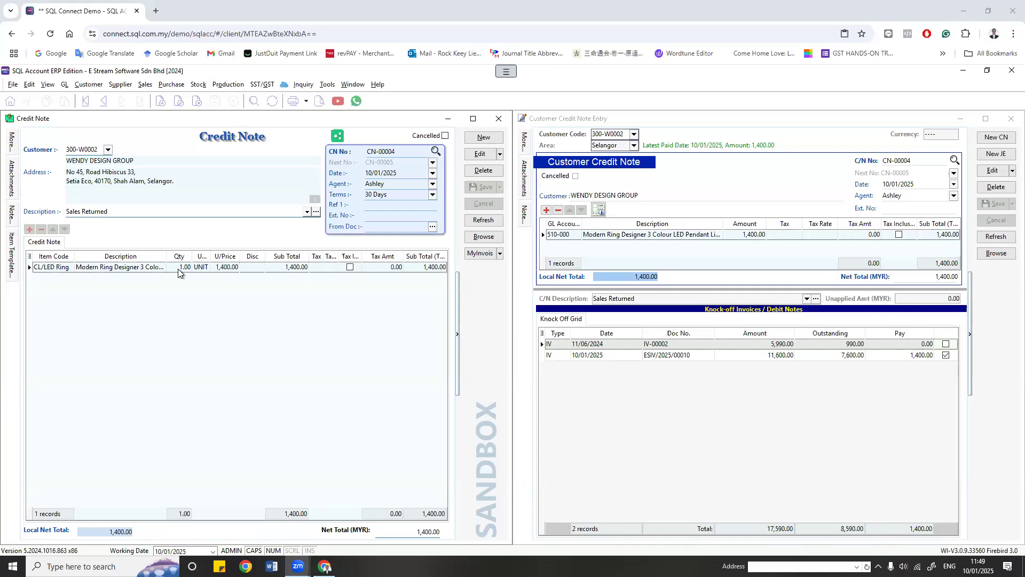
Step: Start another sales credit note for WENDY DESIGN GROUP and add the item CL/LED Ring
left_click(484, 137)
left_click(106, 151)
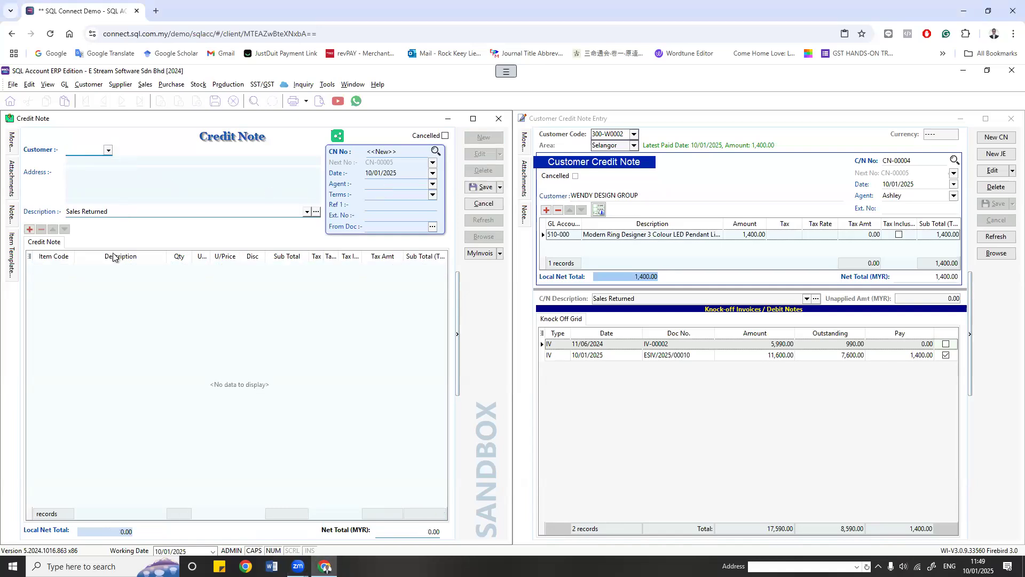
left_click(105, 314)
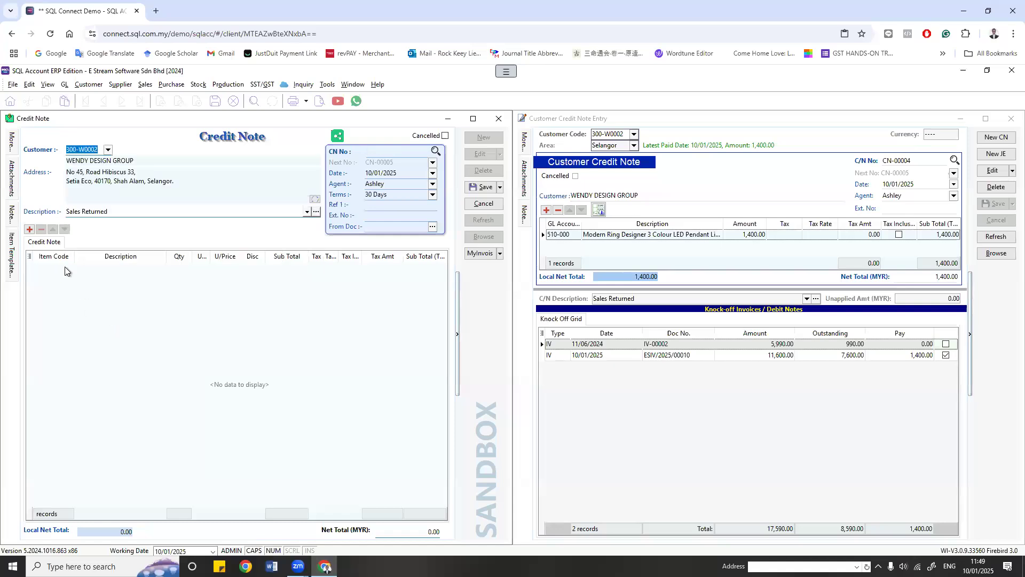
left_click(65, 267)
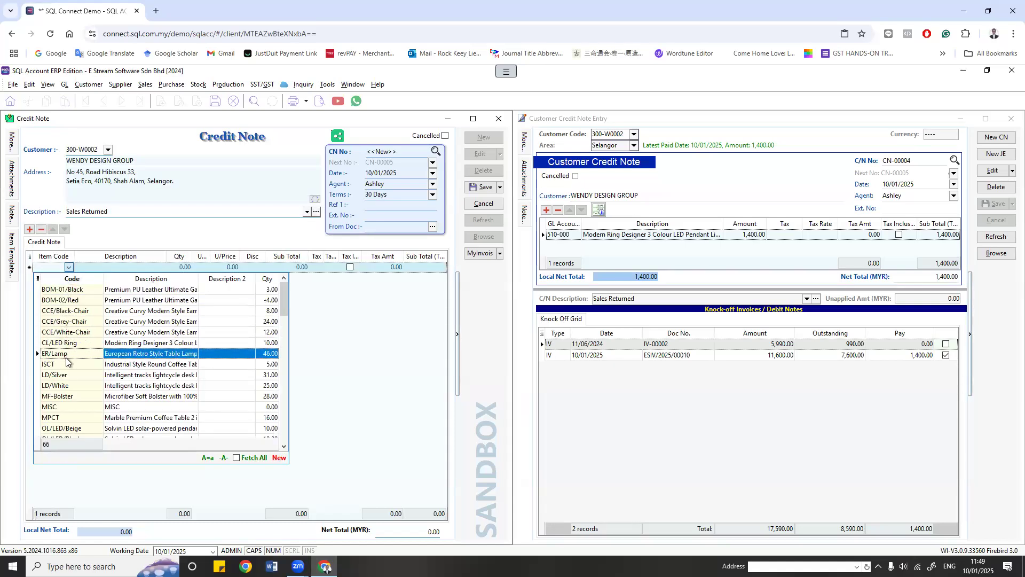
left_click(73, 343)
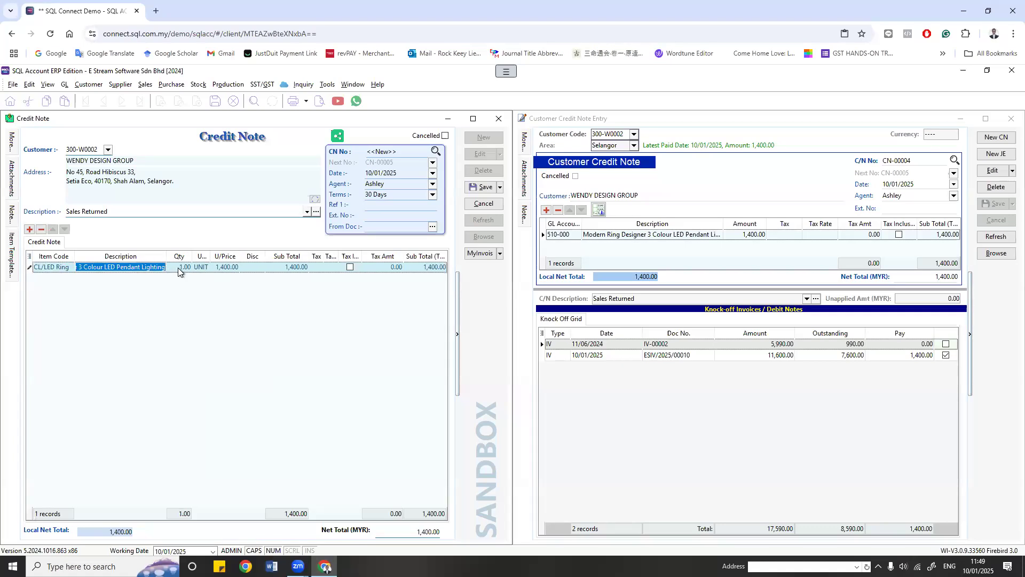
Step: Set the CL/LED Ring line's quantity to 0 and unit price to 200, and save the sales credit note
left_click(177, 267)
type("0")
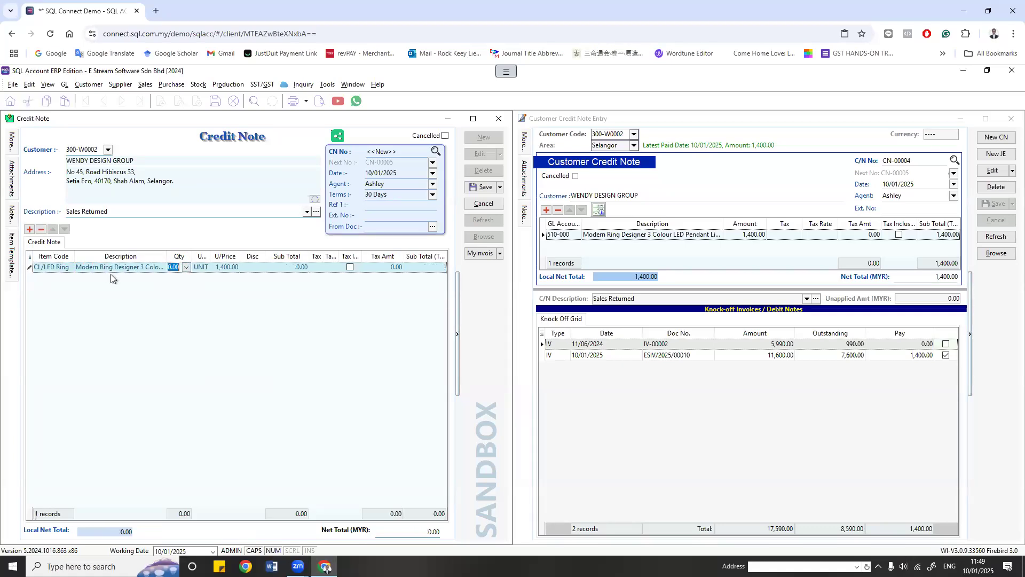
left_click(222, 266)
type("200")
key("Return")
left_click(202, 330)
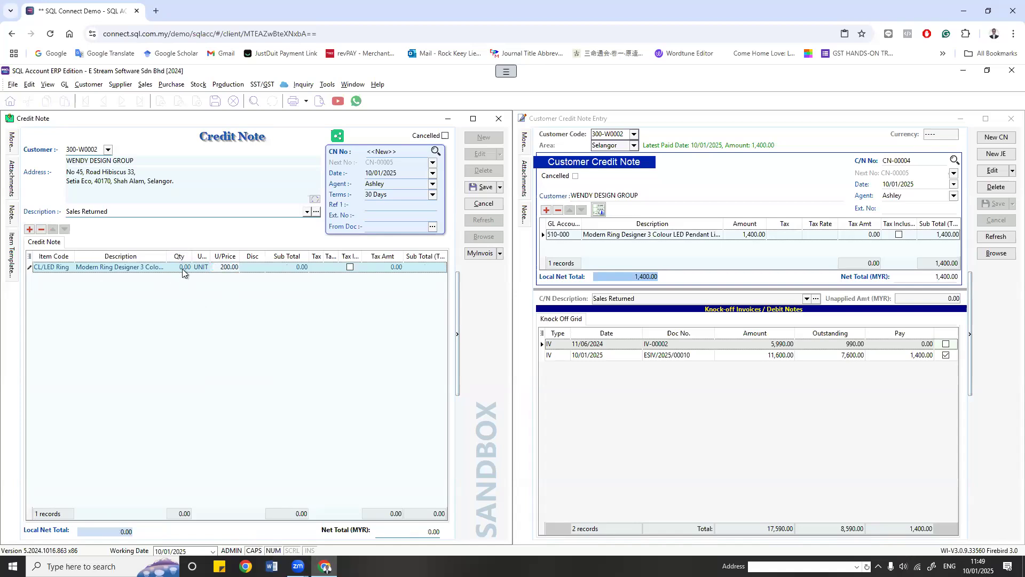
left_click(474, 189)
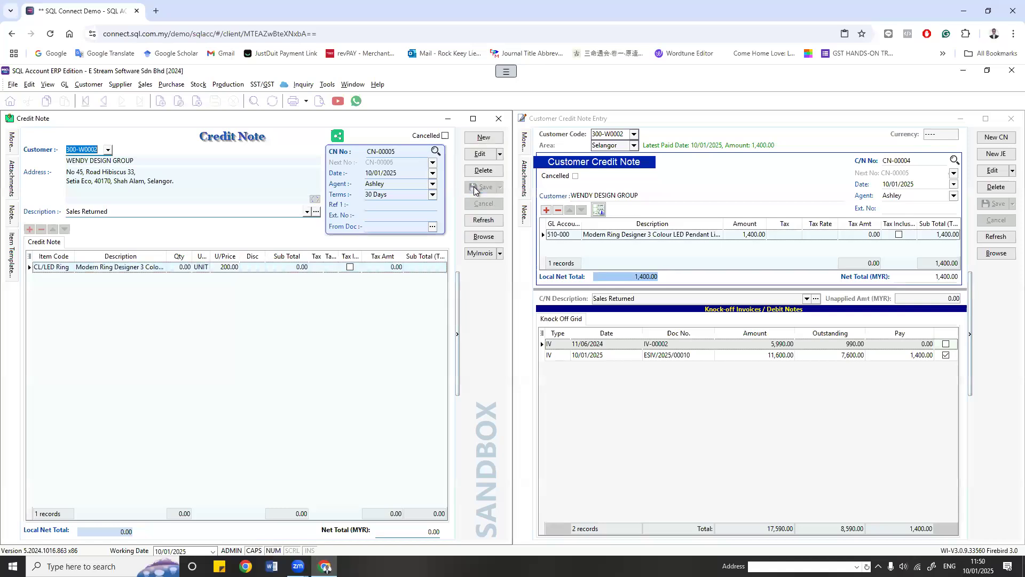
Step: Edit the saved sales credit note, set the CL/LED Ring line's subtotal to 200.00, and save it again
left_click(480, 154)
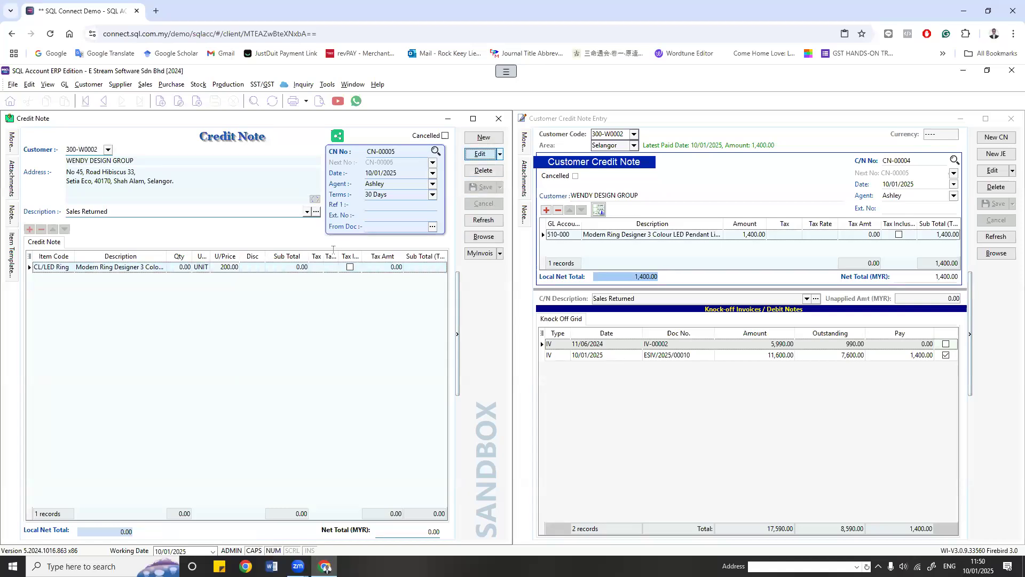
left_click(290, 267)
type("20")
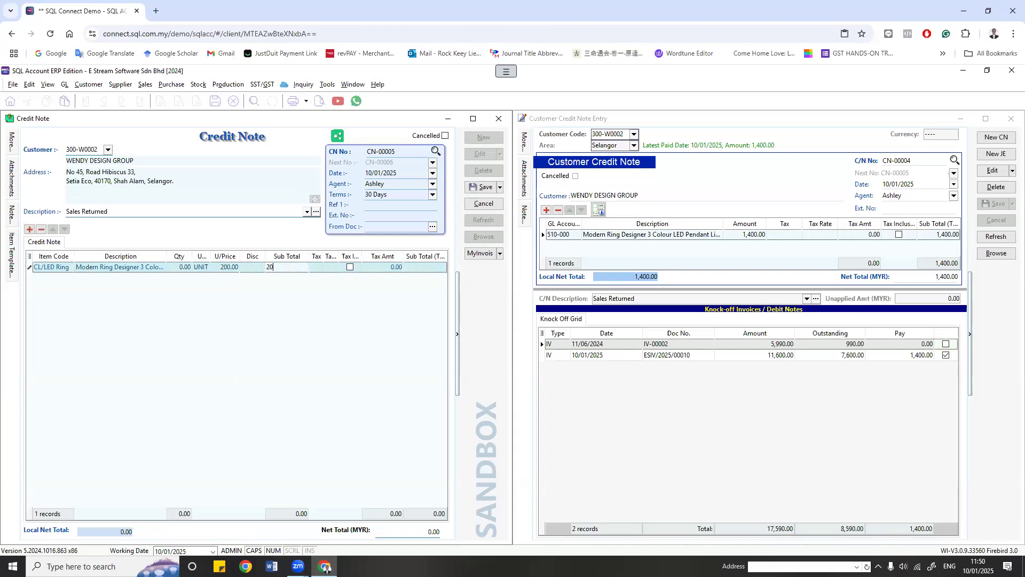
left_click(470, 191)
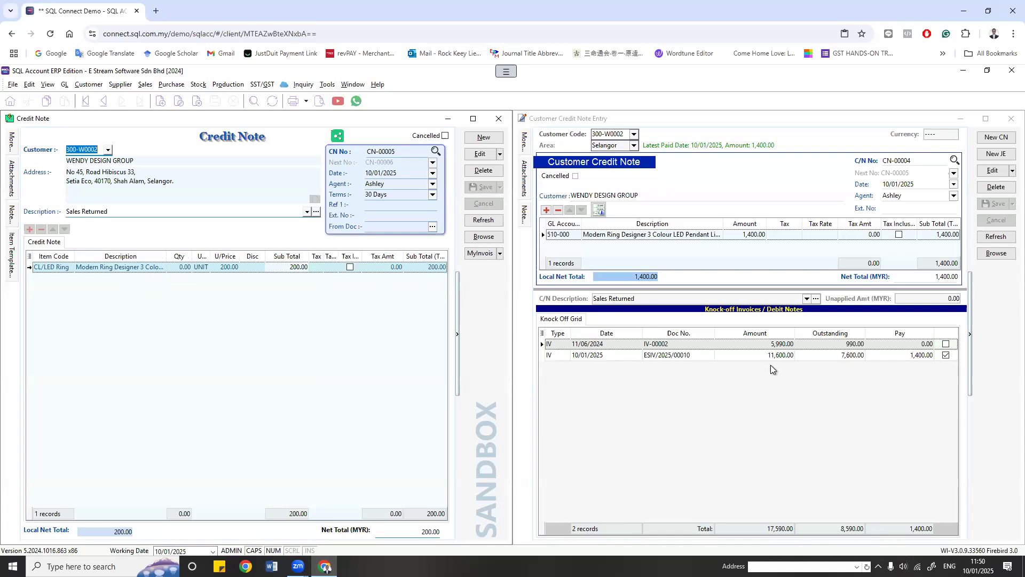
Step: Return to the customer credit note list, refresh it, and open the WENDY DESIGN GROUP credit note for 200.00
left_click(1003, 255)
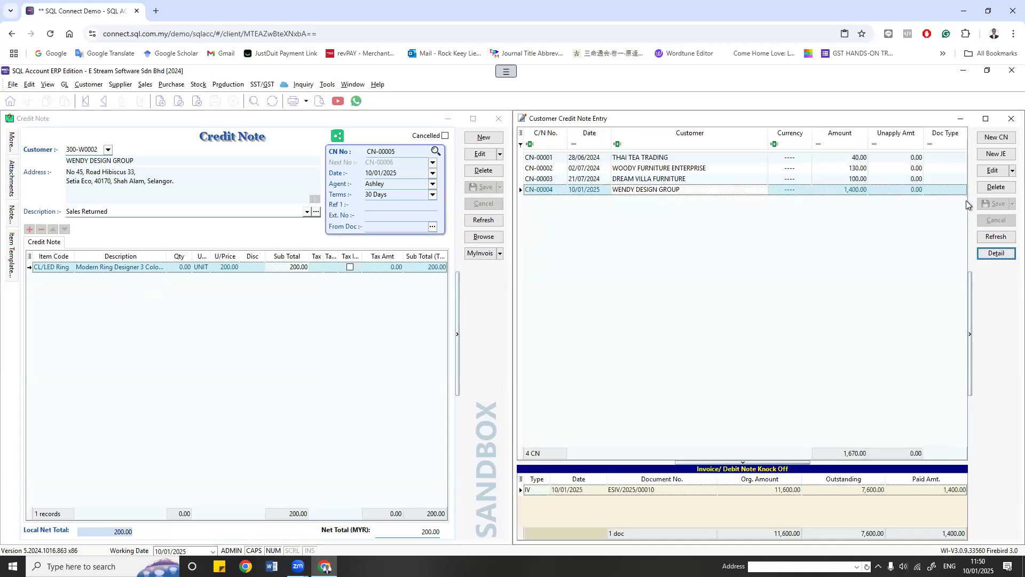
left_click(1003, 238)
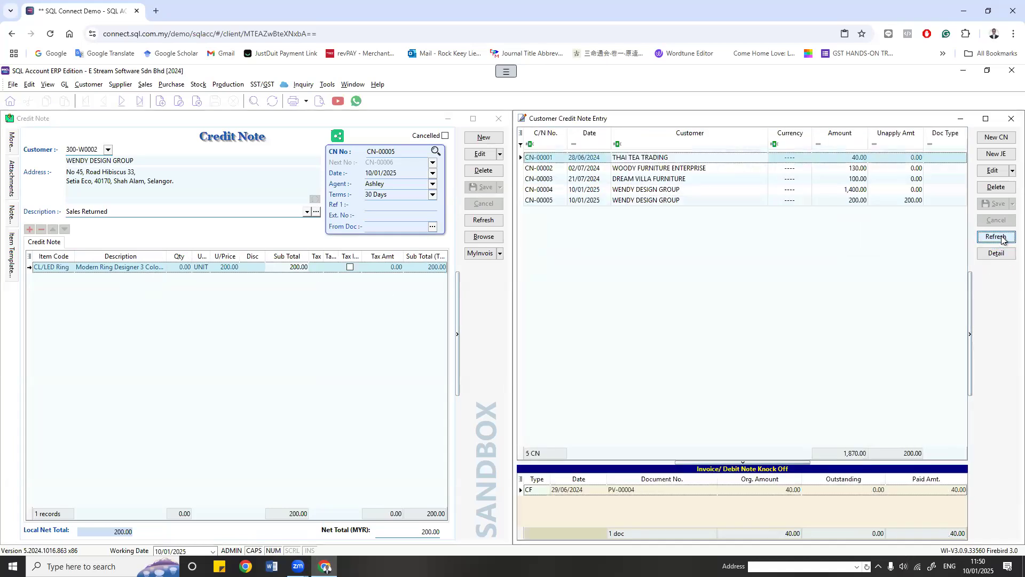
left_click(538, 201)
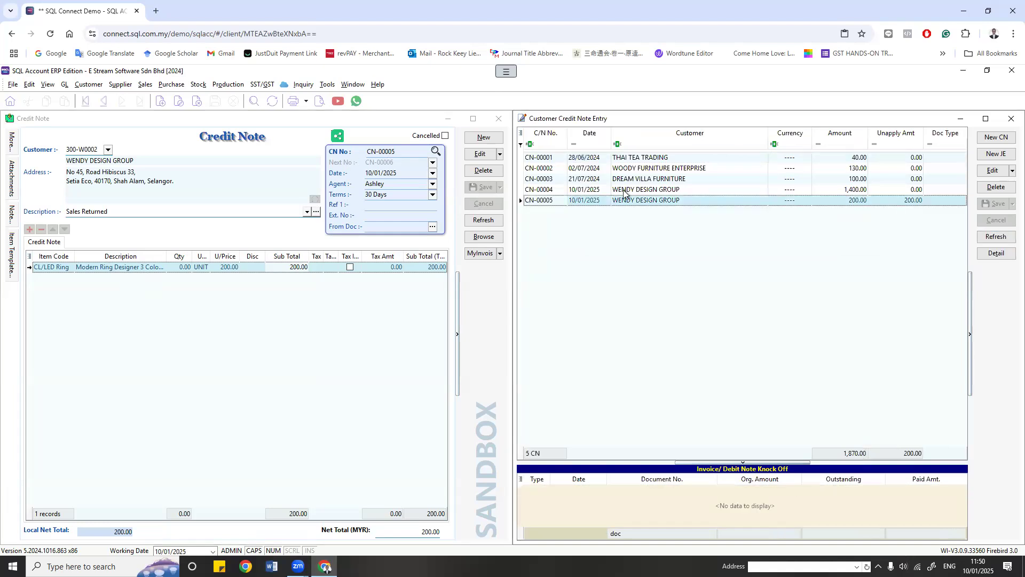
double_click(735, 200)
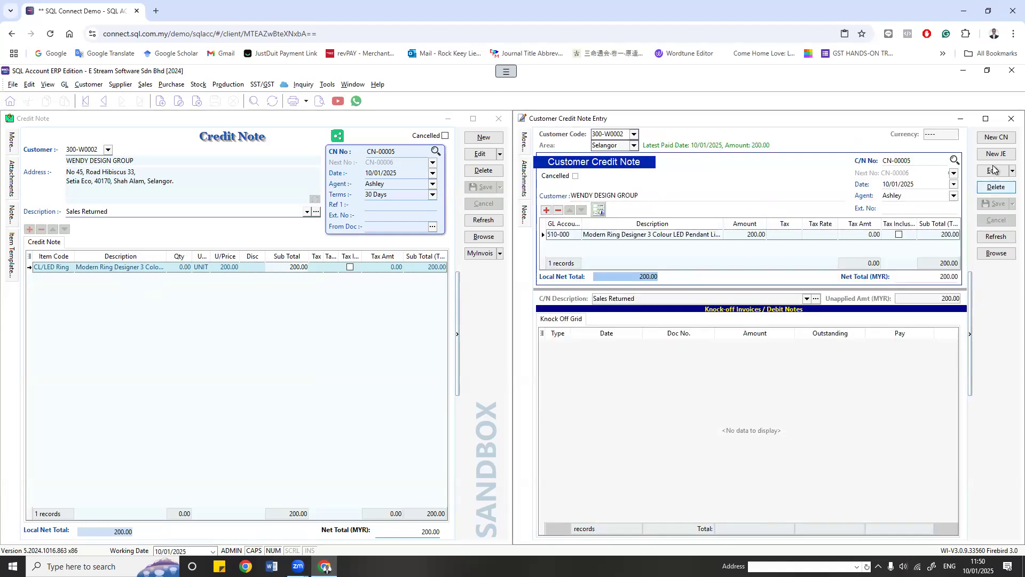
Step: Edit the customer credit note, knock off 200.00 against the invoice dated 10/01/2025, and save it
left_click(992, 171)
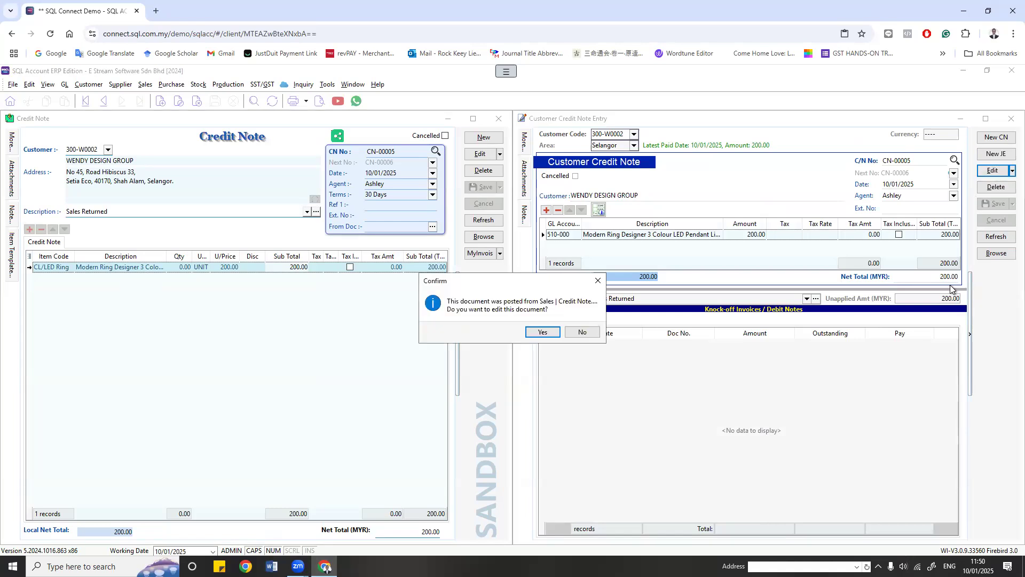
left_click(540, 335)
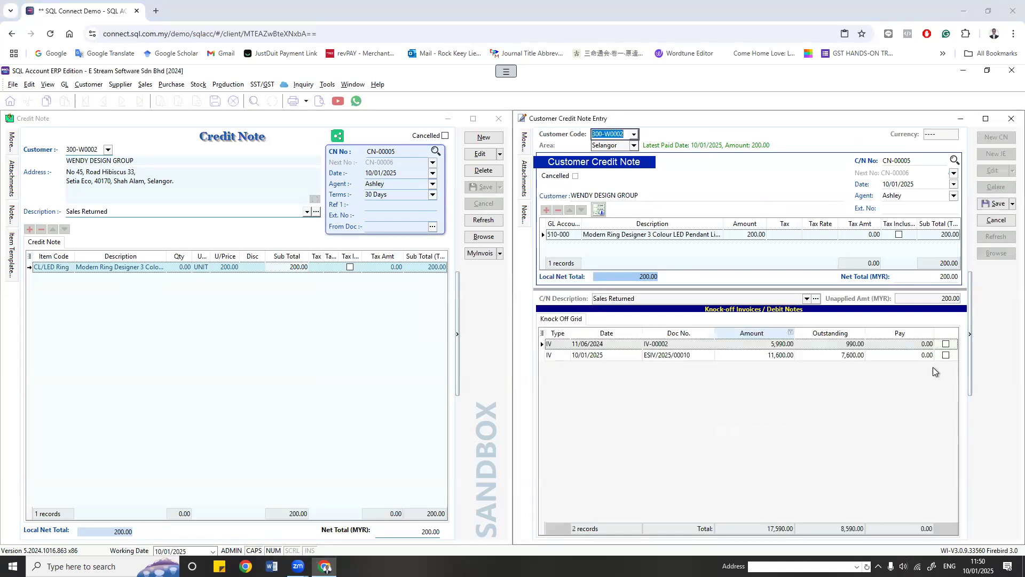
left_click(946, 355)
left_click(996, 205)
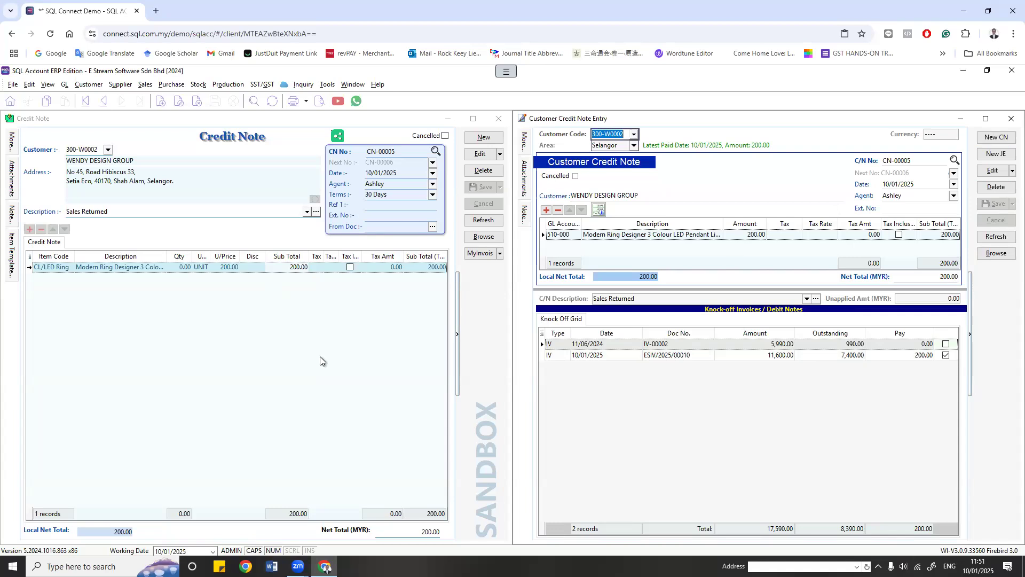
Step: Return to the customer credit note list, then close both the sales and customer credit note windows
left_click(998, 254)
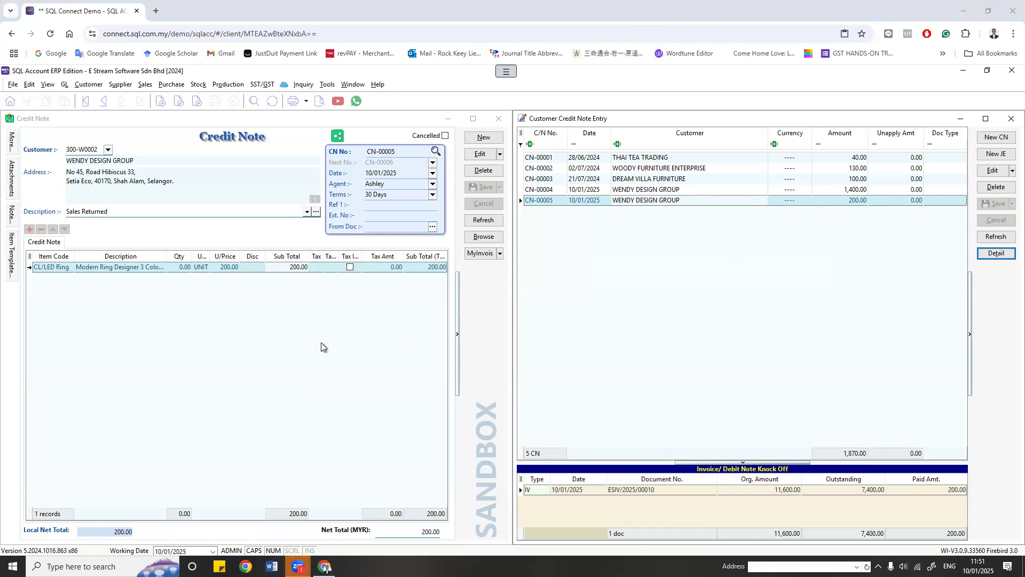
left_click(502, 120)
left_click(1012, 118)
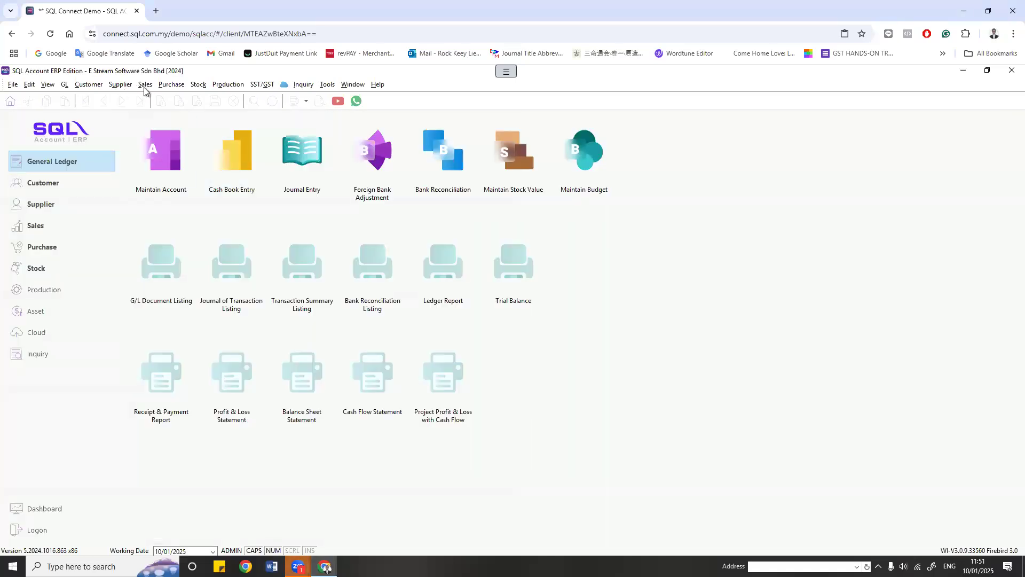
Step: Open the sales debit note list and the customer debit note list, and tile the two windows vertically
left_click(144, 86)
key("Escape")
left_click(89, 87)
left_click(124, 148)
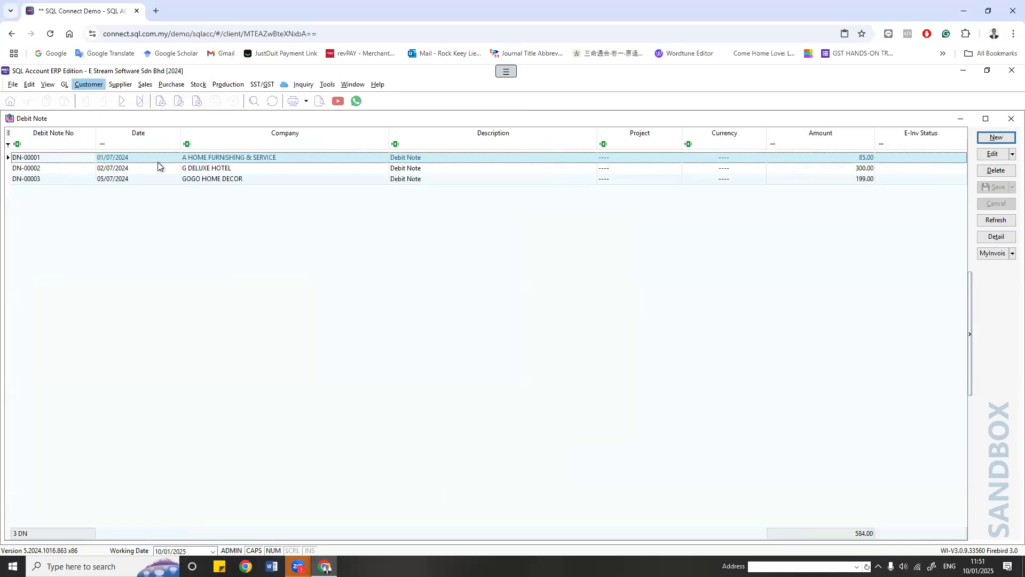
left_click(352, 87)
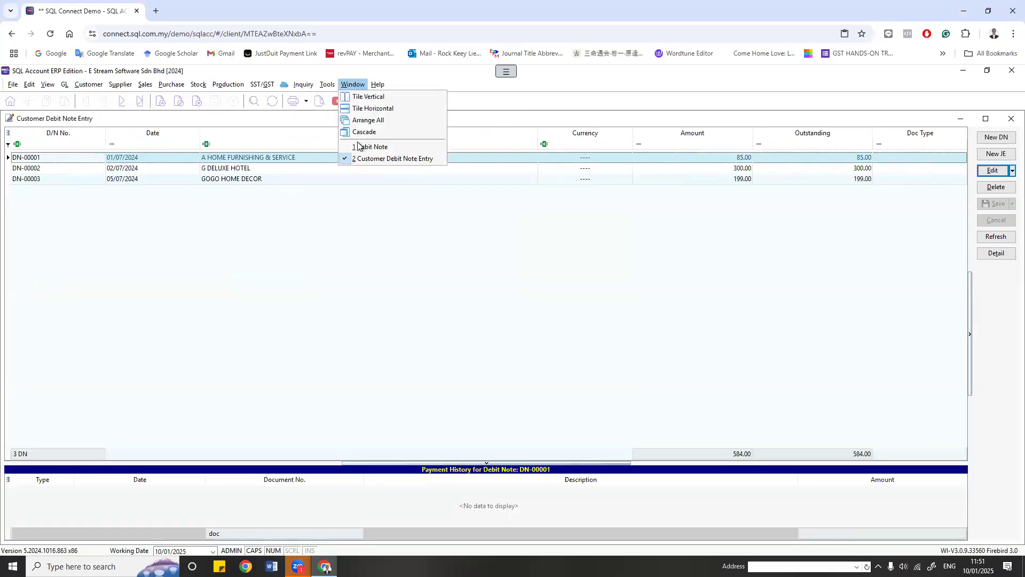
left_click(366, 97)
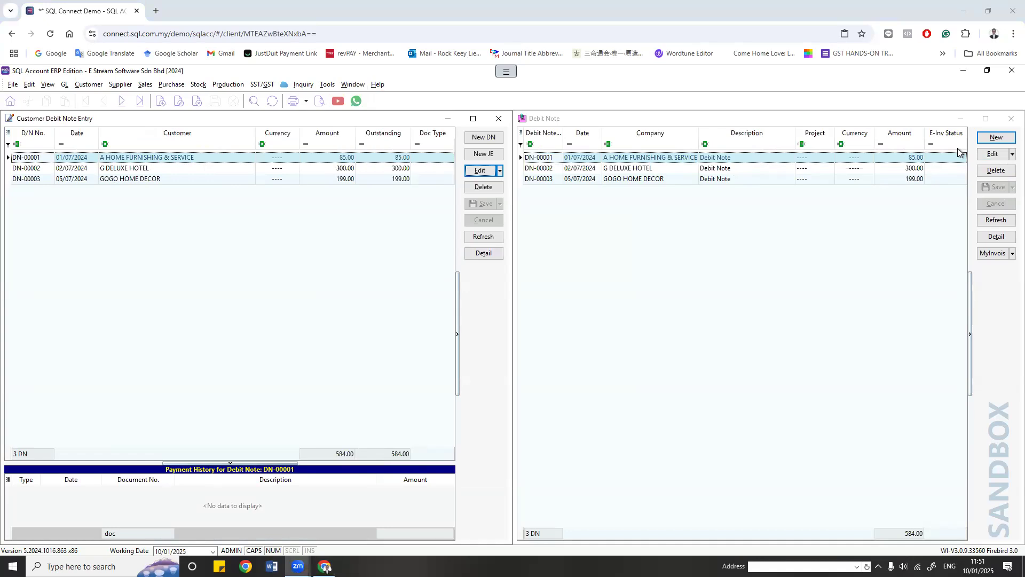
Step: Swap the tiled windows so the sales Debit Note window comes before the Customer Debit Note Entry window
left_click(352, 86)
left_click(353, 87)
left_click_drag(702, 120, 662, 116)
left_click_drag(396, 140, 391, 119)
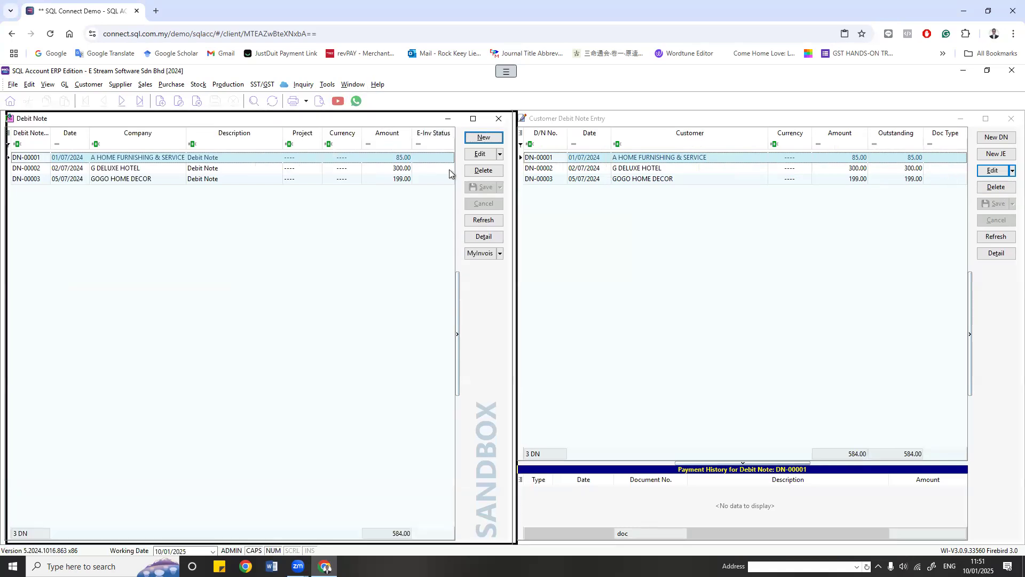
Step: Create a sales debit note for WENDY DESIGN GROUP with one LD/Silver item line, and save it
left_click(481, 139)
left_click(108, 149)
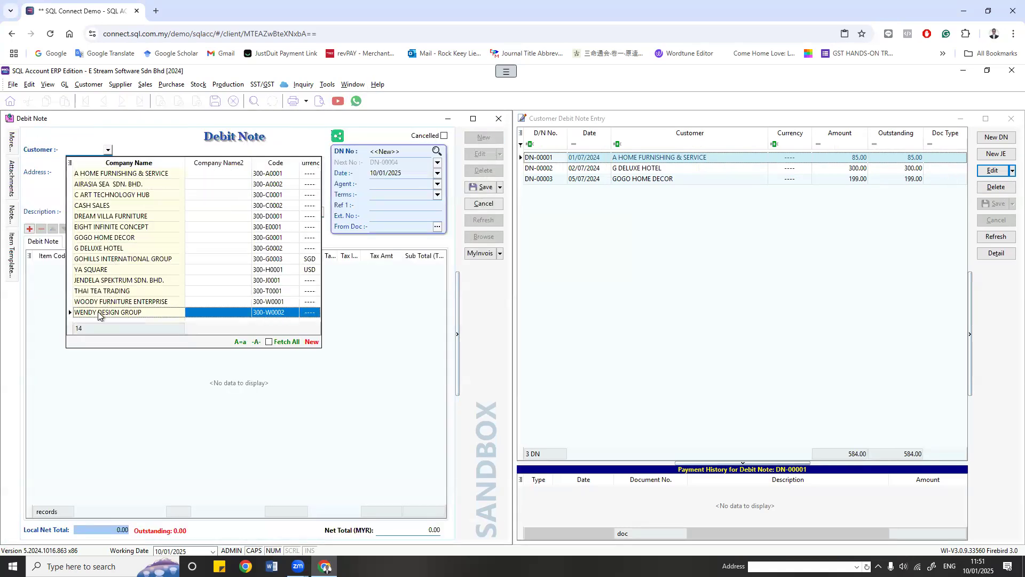
left_click(98, 314)
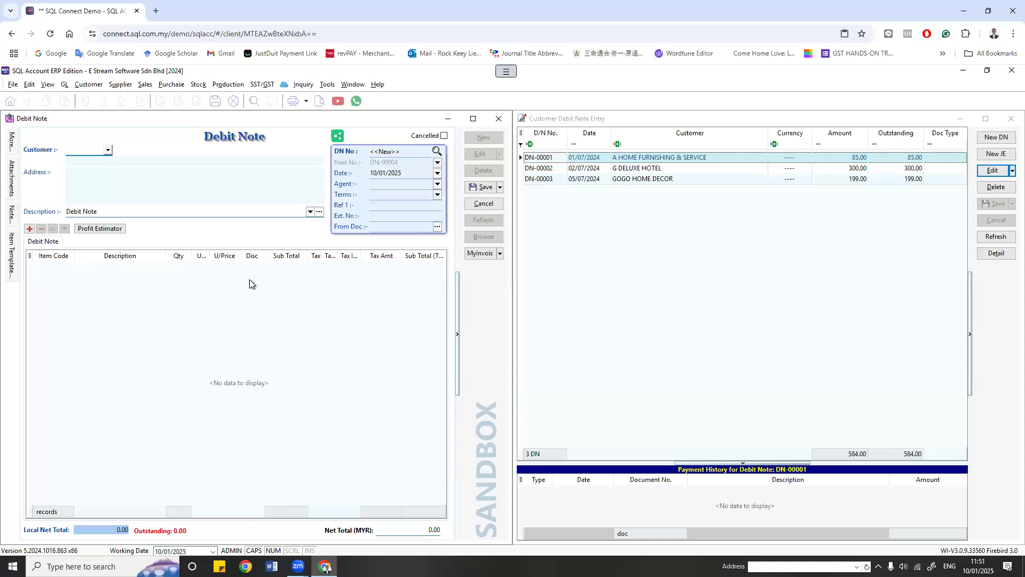
left_click(192, 269)
left_click(69, 267)
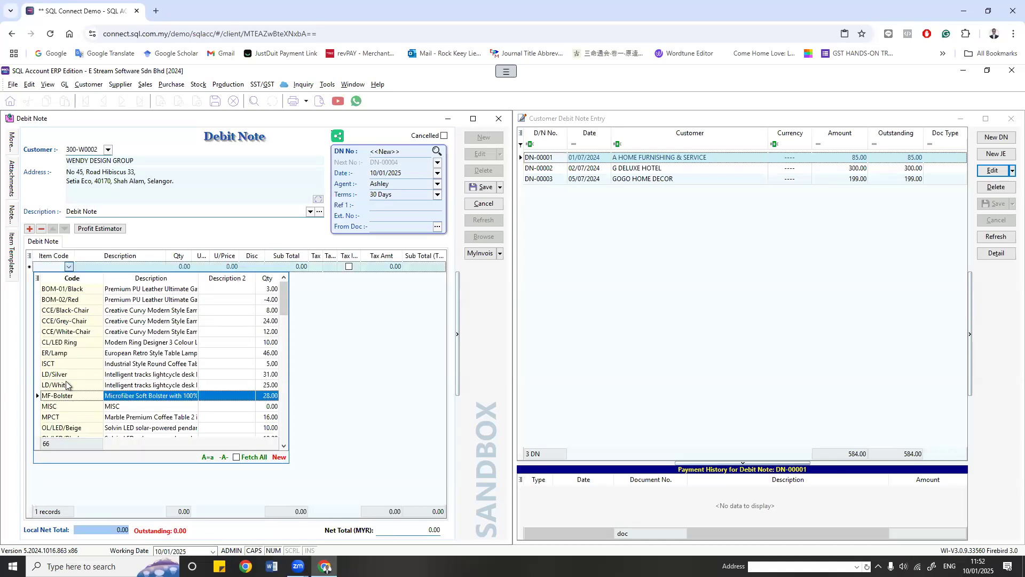
left_click(62, 374)
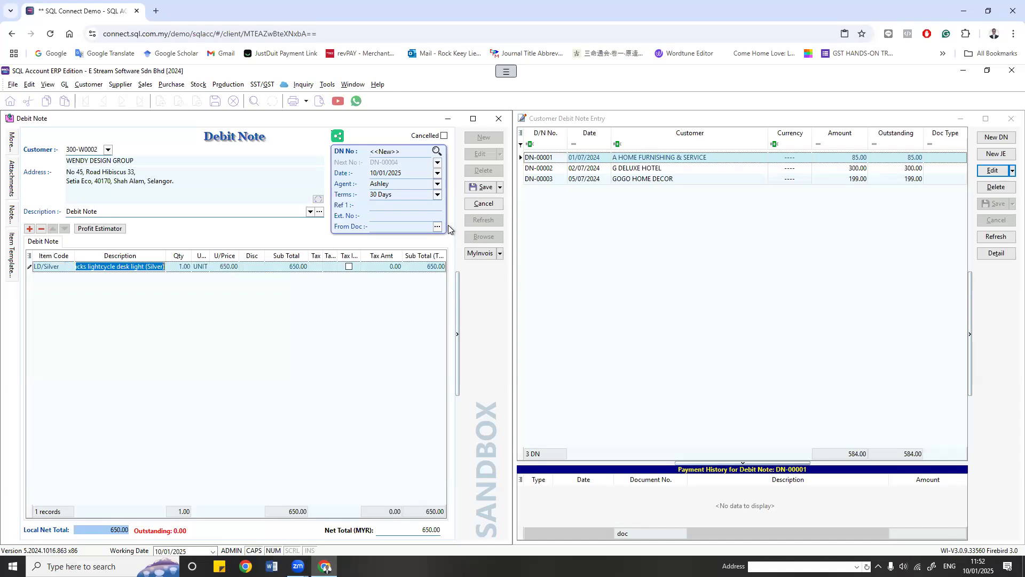
left_click(482, 190)
Step: Refresh the customer debit note list and select the WENDY DESIGN GROUP debit note
left_click(989, 237)
left_click(666, 190)
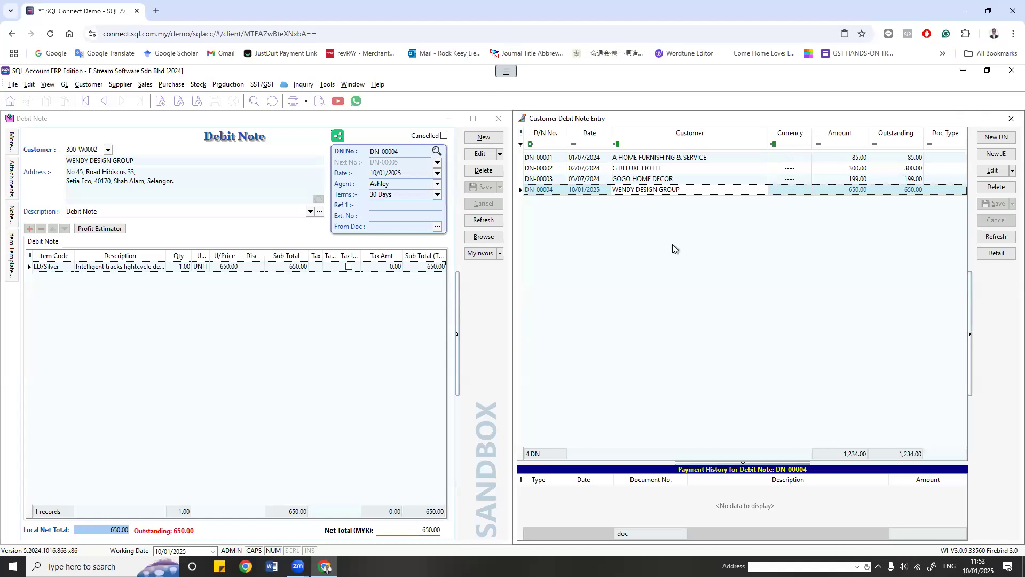
left_click(198, 85)
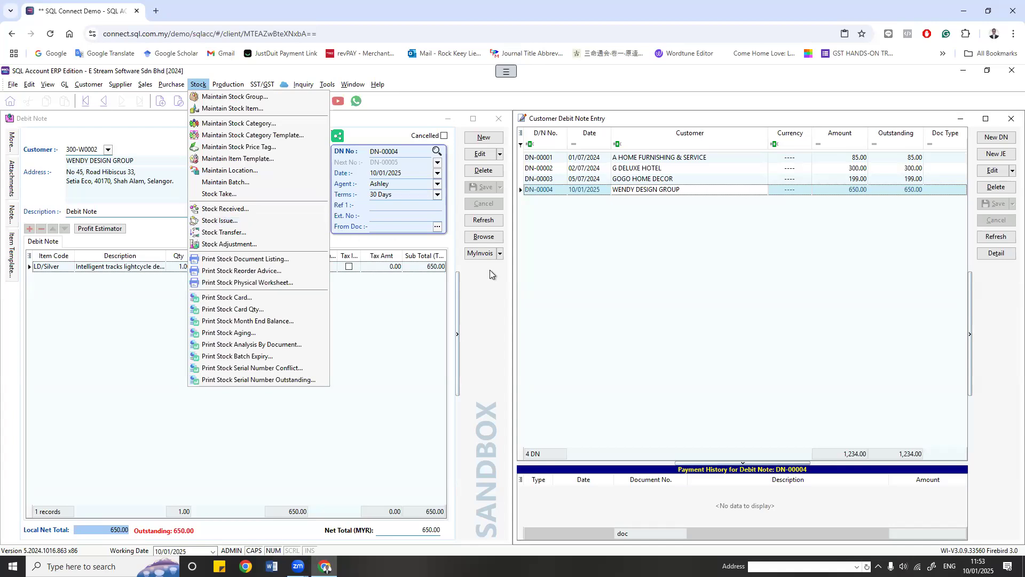
left_click(713, 336)
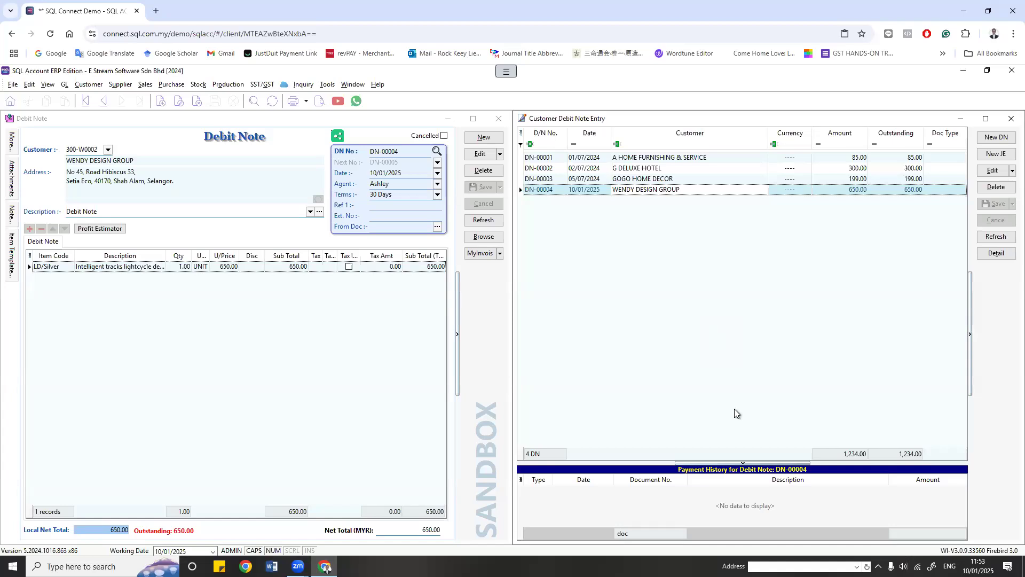
left_click(303, 319)
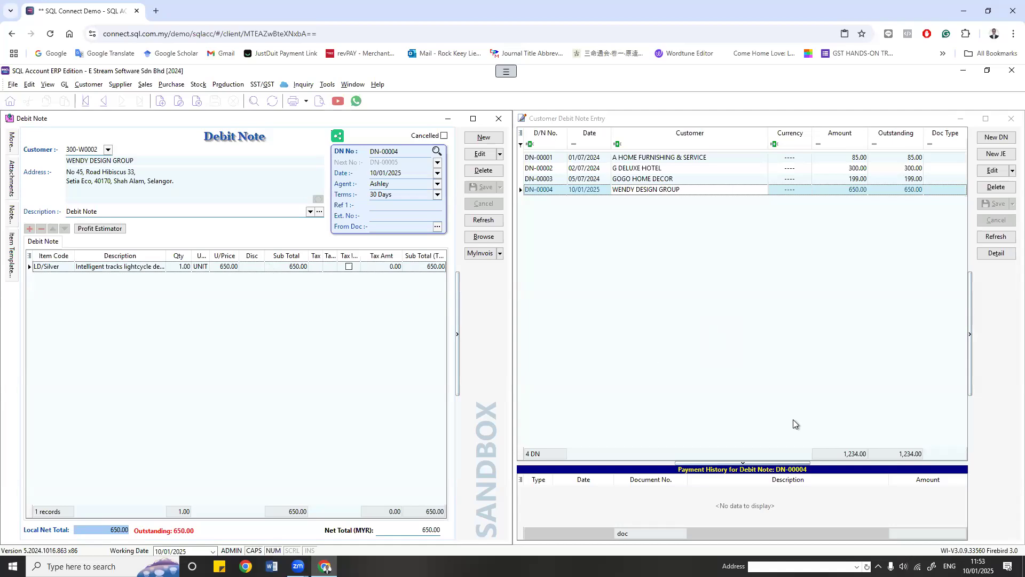
left_click(616, 291)
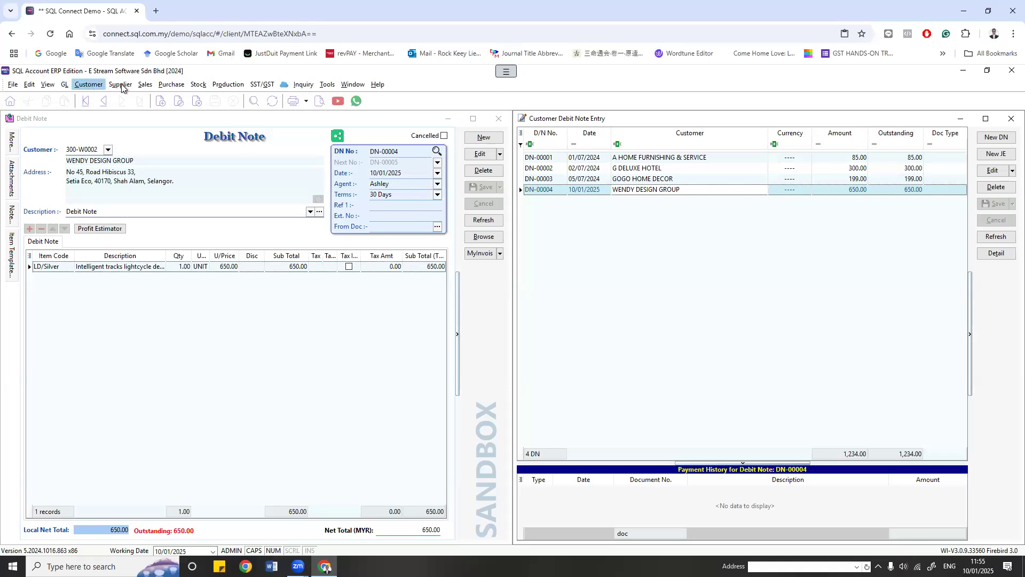
Step: Open the customer invoice list and select the WENDY DESIGN GROUP invoice dated 10/01/2025
left_click(91, 84)
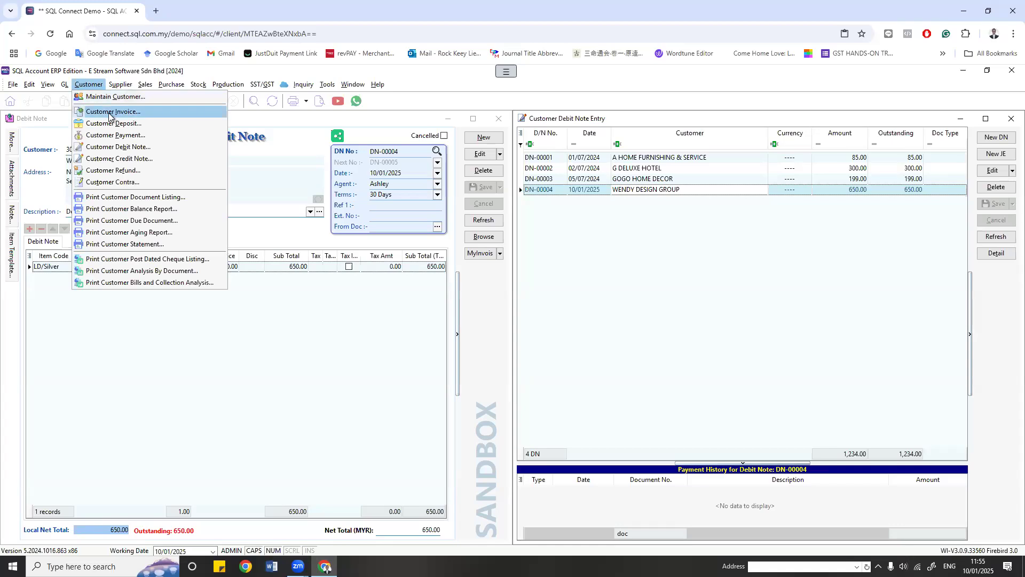
left_click(110, 116)
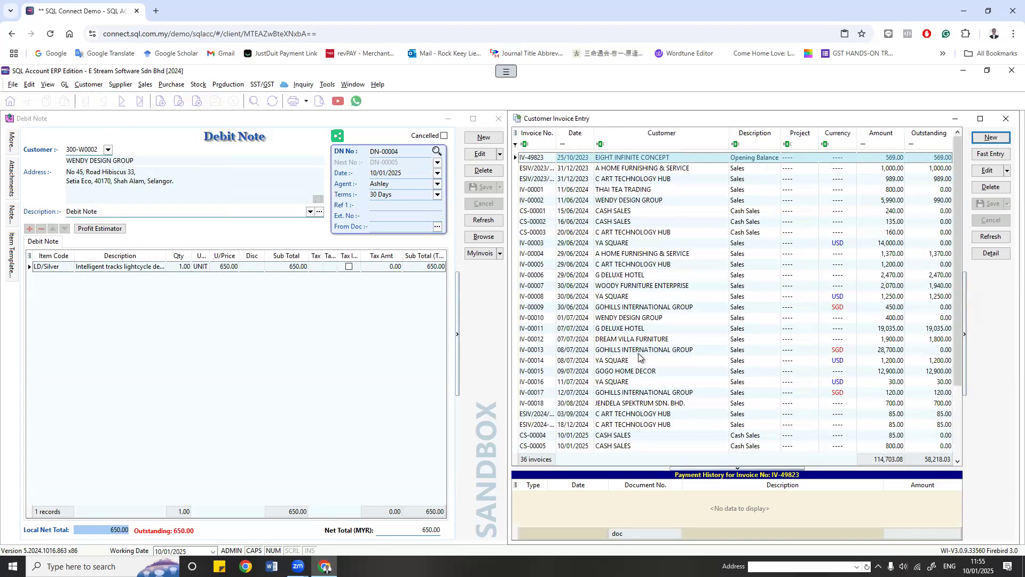
scroll(641, 357, "down", 4)
left_click(629, 413)
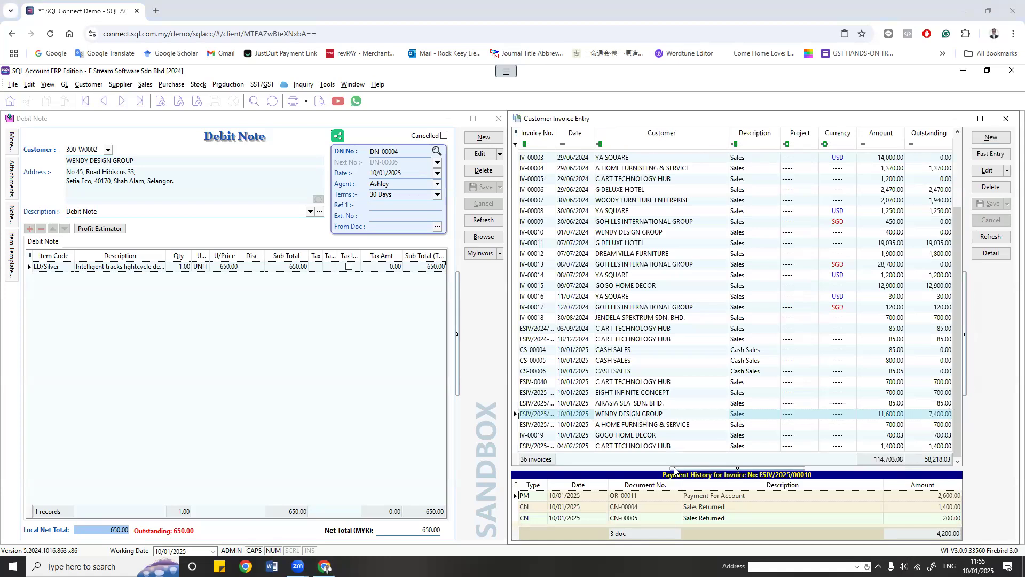
Step: Examine the payment and sales return credit note entries in the selected invoice's payment history
left_click(722, 506)
left_click(721, 518)
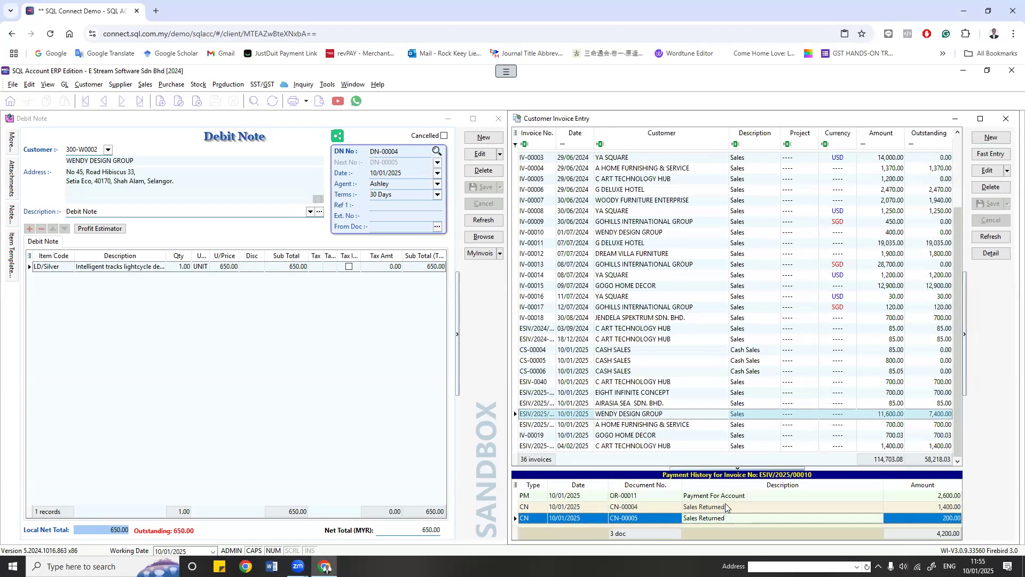
left_click(726, 496)
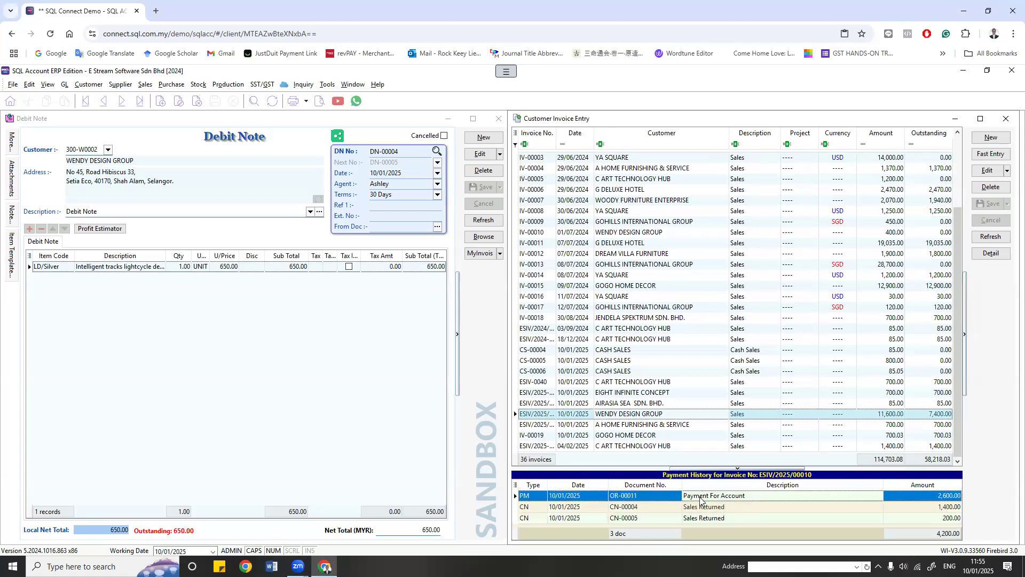
left_click(785, 509)
left_click(785, 518)
left_click(785, 508)
left_click(784, 518)
left_click(784, 509)
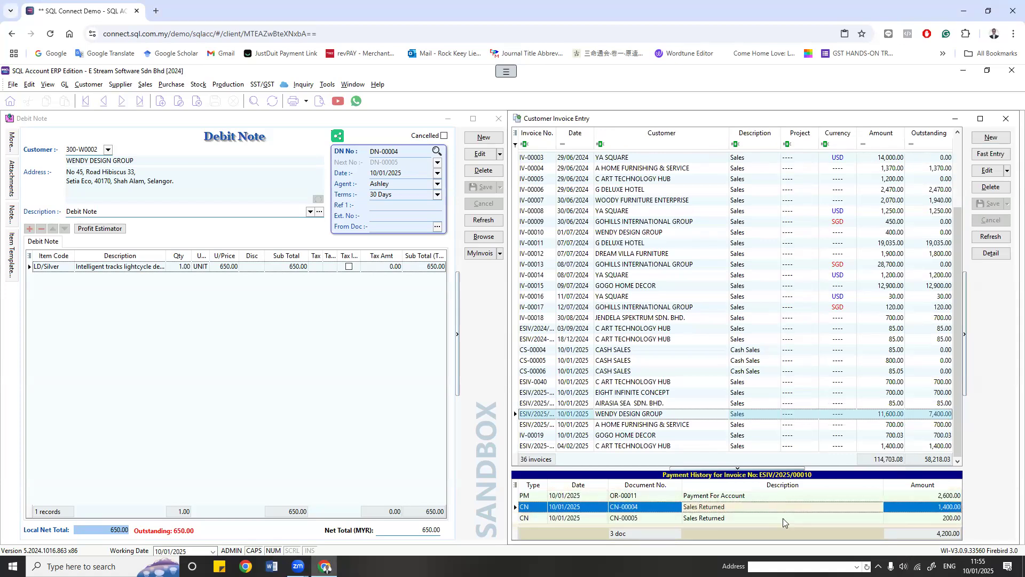
left_click(783, 518)
left_click(785, 509)
left_click(783, 517)
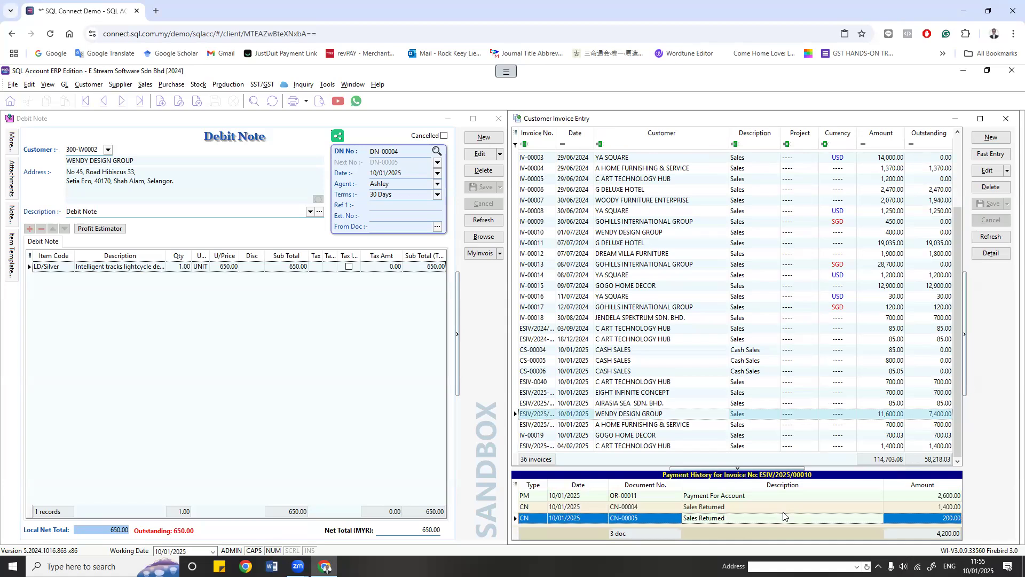
left_click(782, 499)
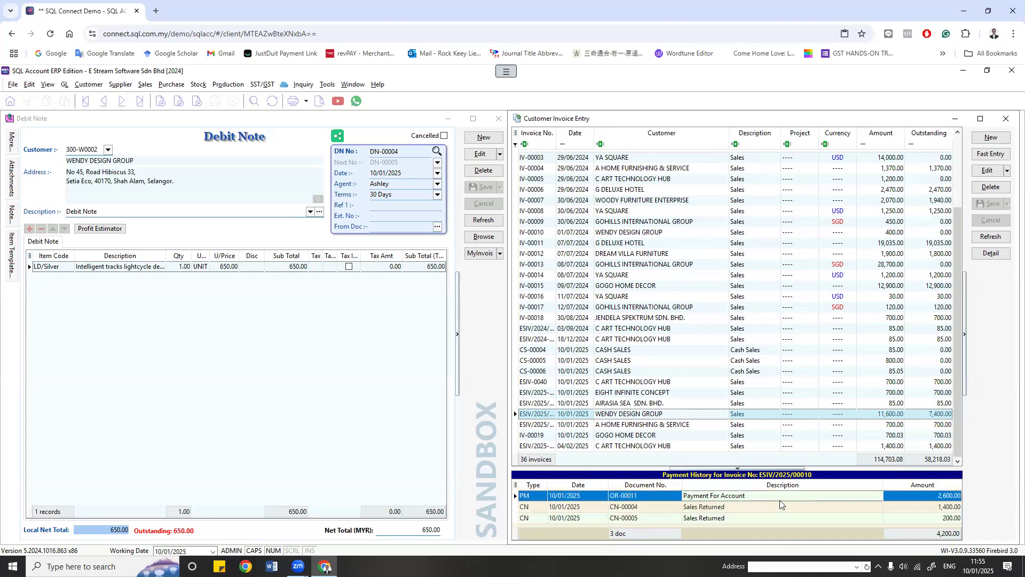
left_click(710, 509)
left_click(708, 517)
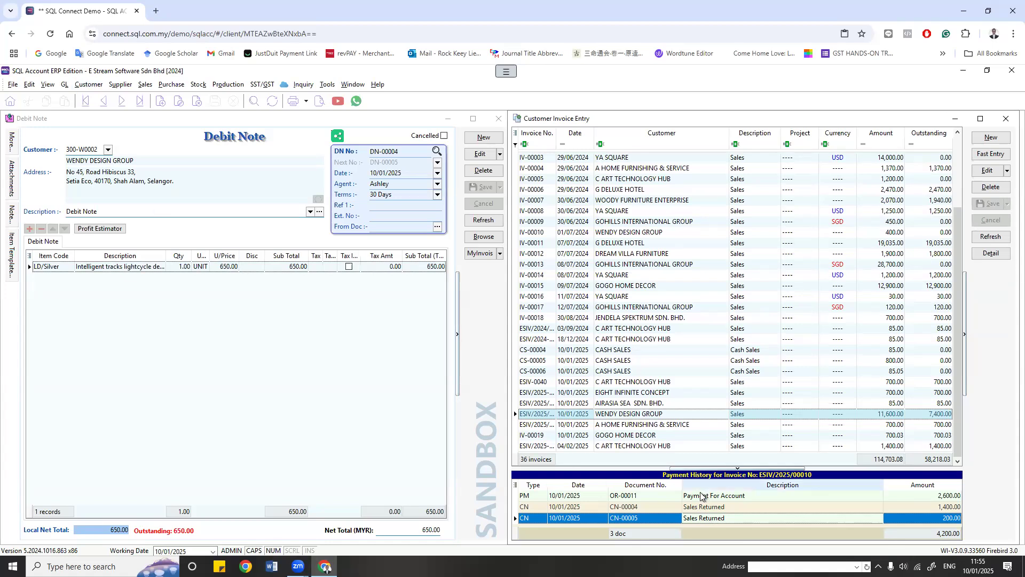
left_click(718, 505)
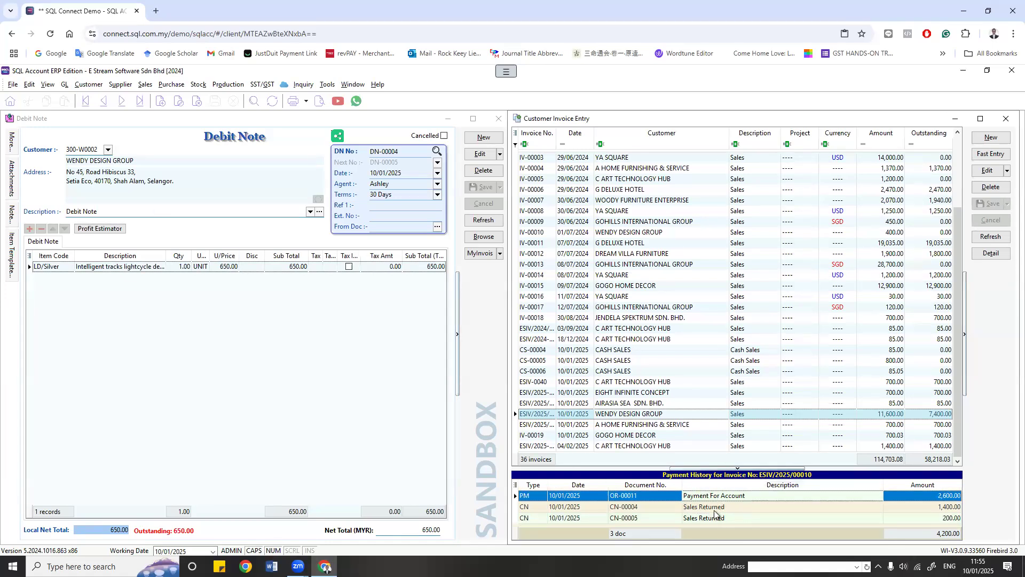
Step: Close the customer invoice, customer debit note and sales debit note windows
left_click(630, 298)
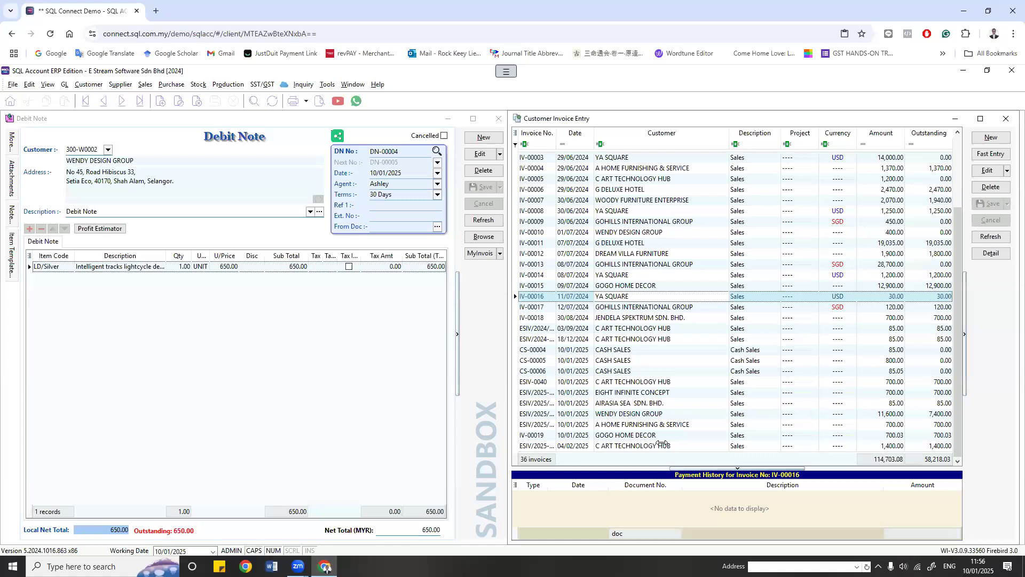
left_click(1006, 118)
left_click(500, 119)
left_click(1010, 121)
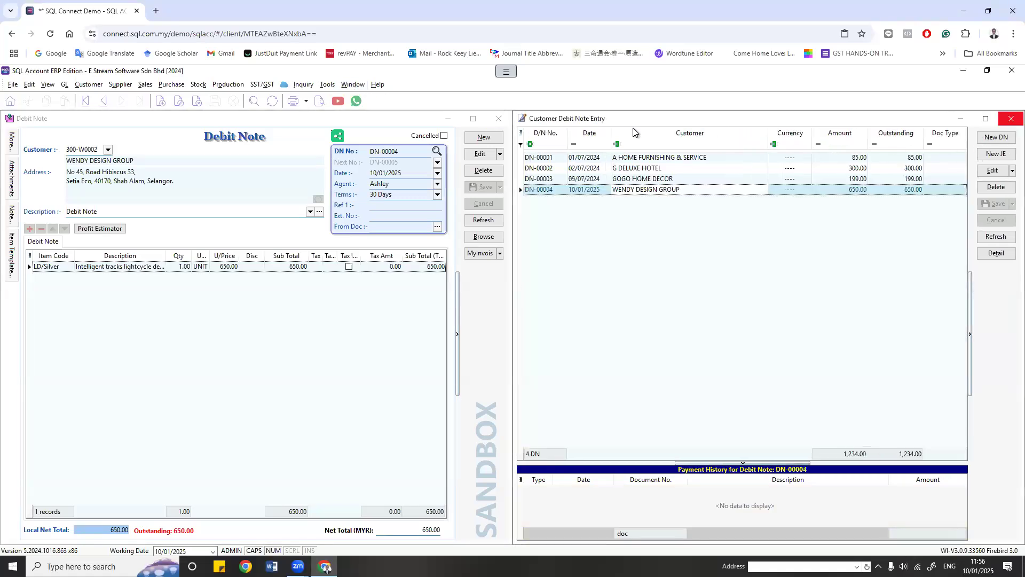
left_click(498, 118)
Step: View the customer refund list and its payment knock-off, and close the window
left_click(64, 85)
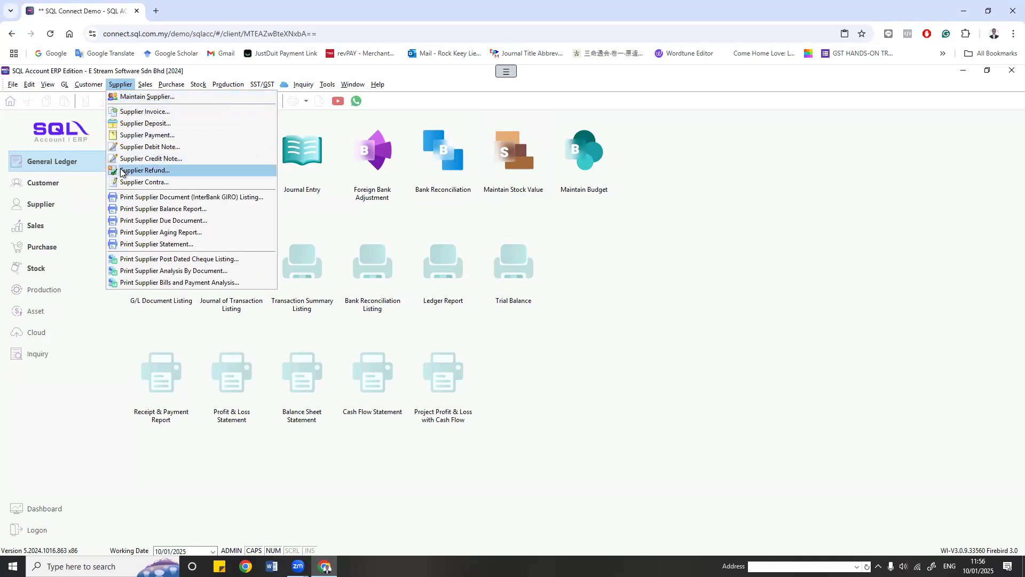
left_click(98, 171)
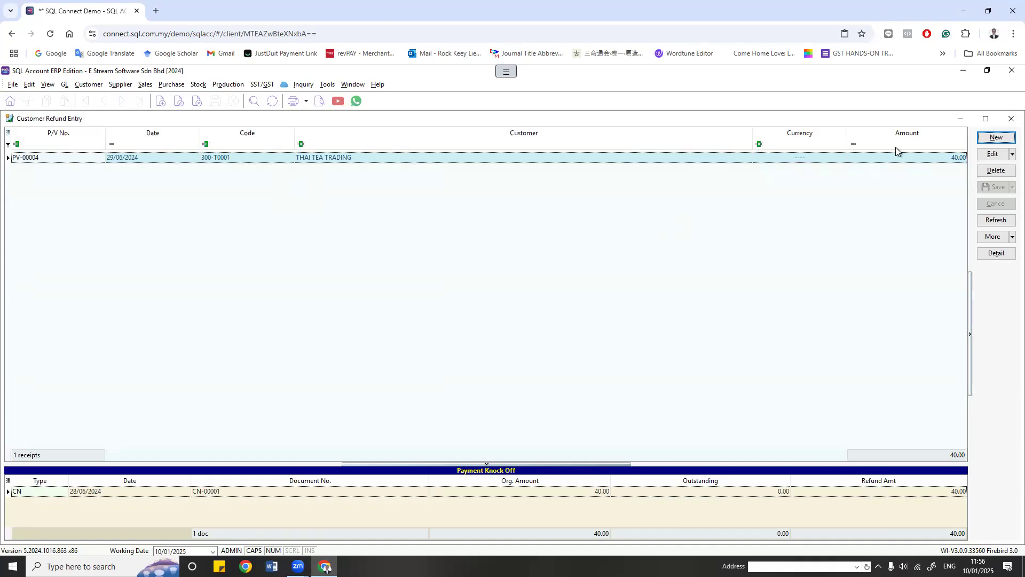
left_click(1011, 119)
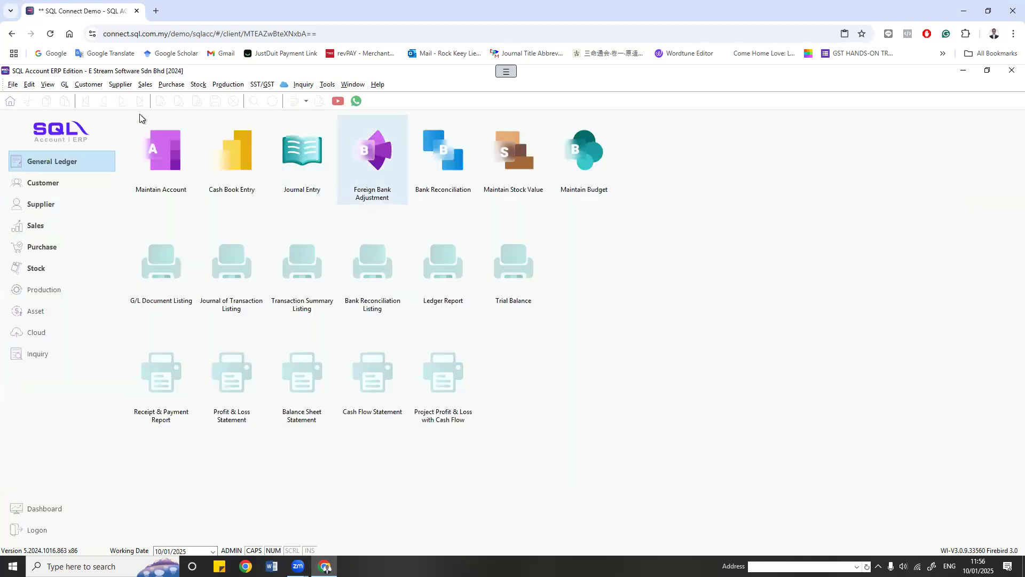
Step: Open the customer contra and supplier contra lists, and tile the two windows vertically
left_click(88, 84)
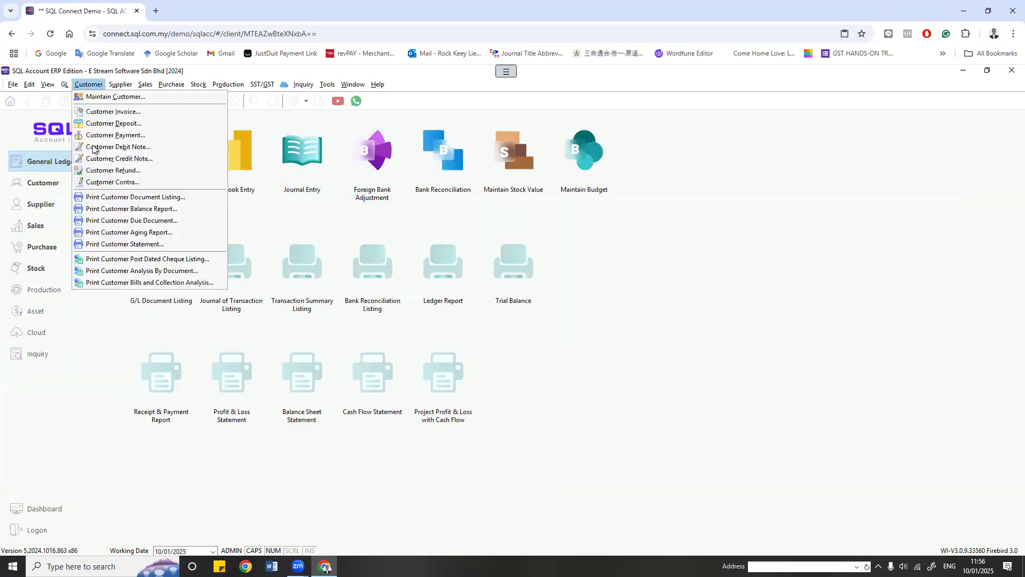
left_click(118, 182)
left_click(120, 85)
left_click(134, 182)
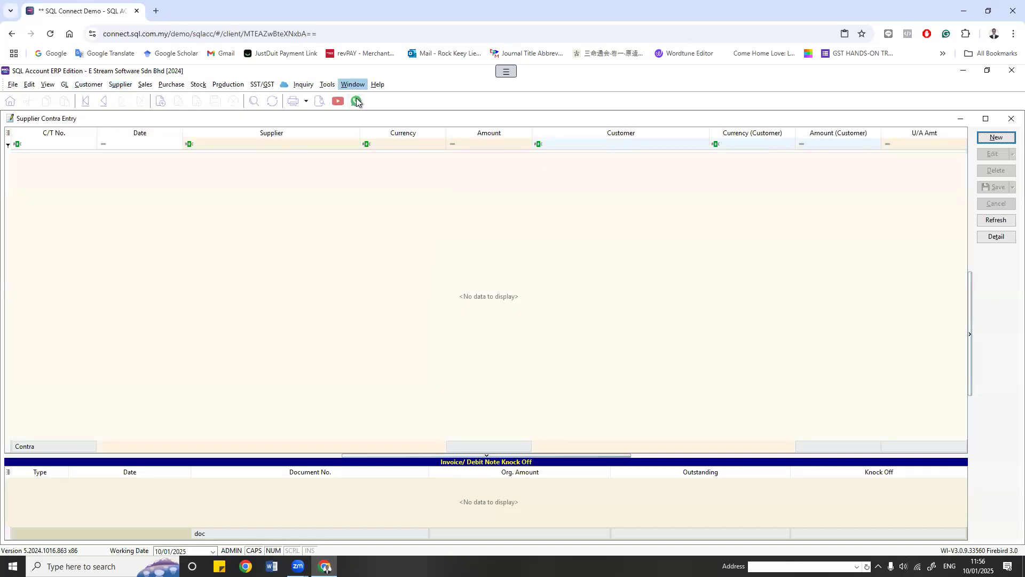
left_click(383, 101)
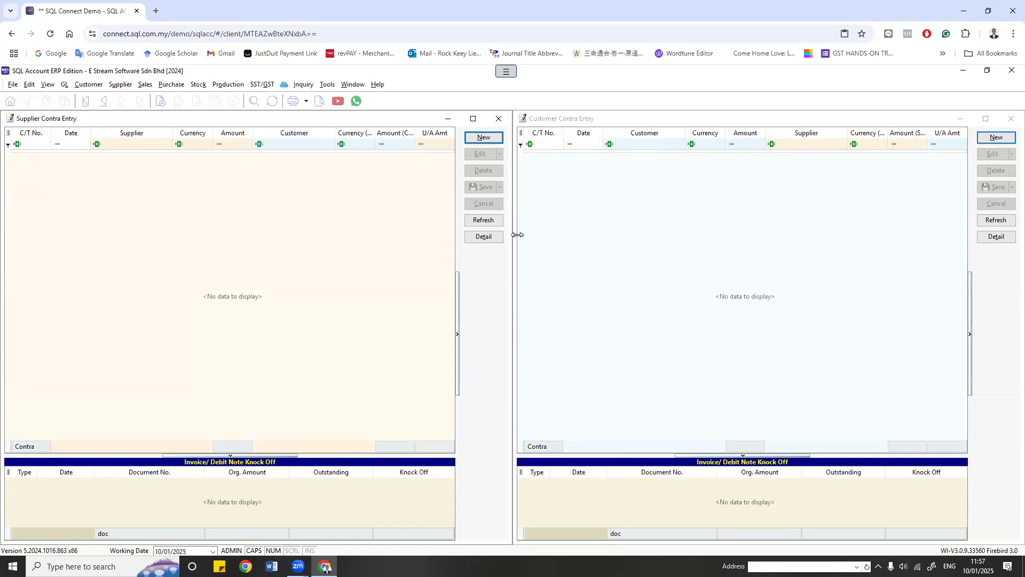
Step: Close both the supplier and customer contra windows
left_click(498, 118)
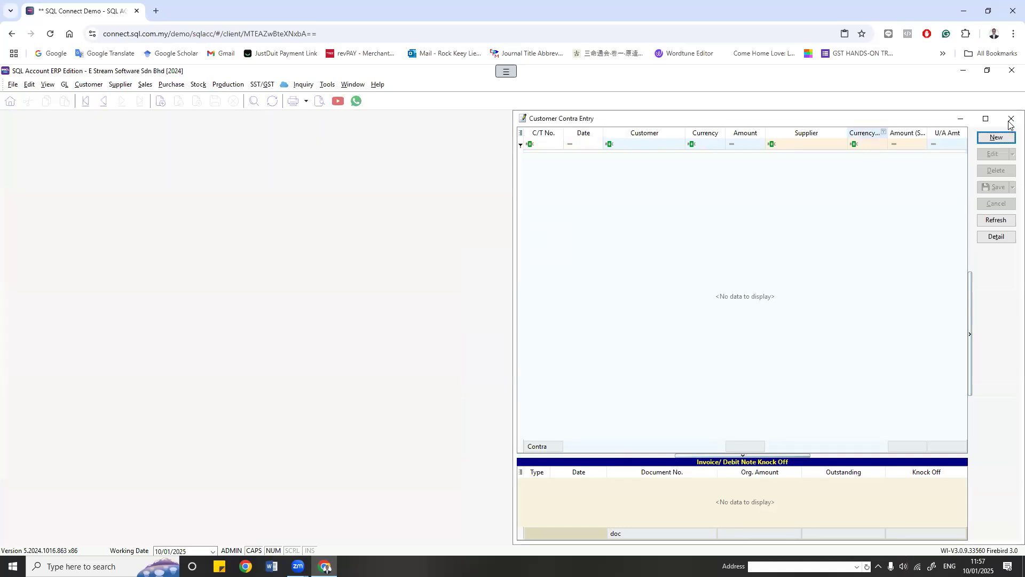
left_click(1009, 117)
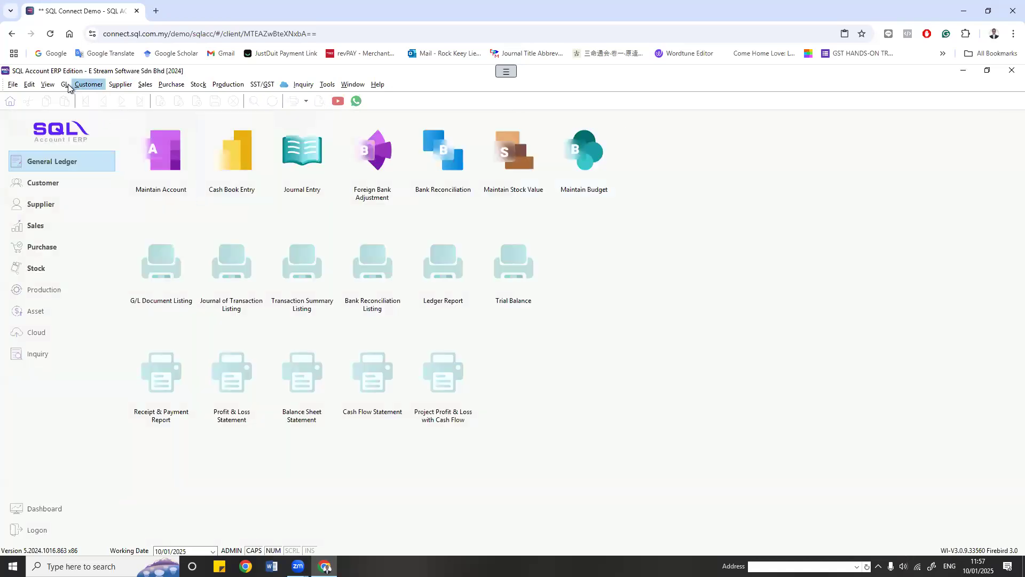
left_click(88, 85)
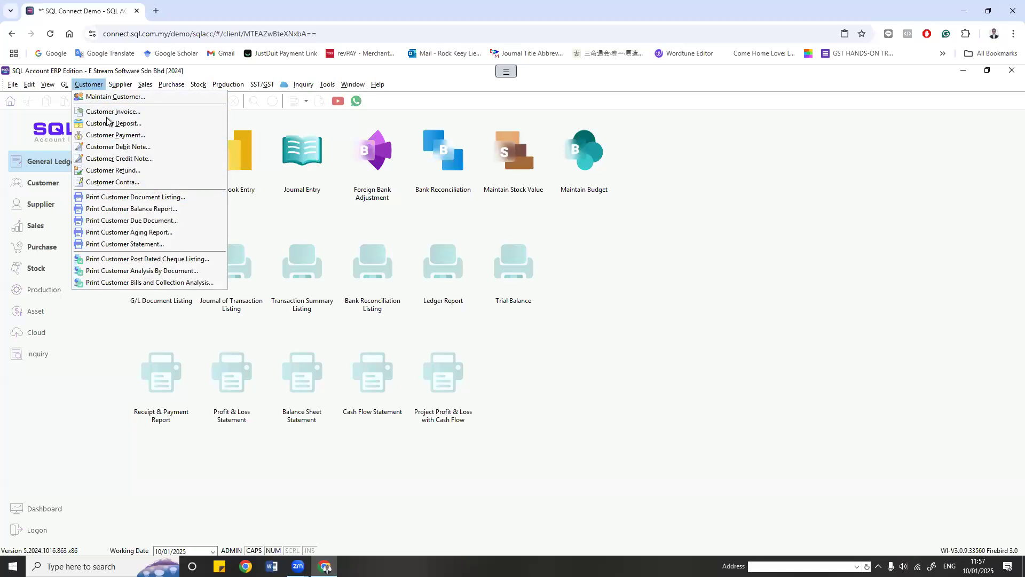
mouse_move(124, 83)
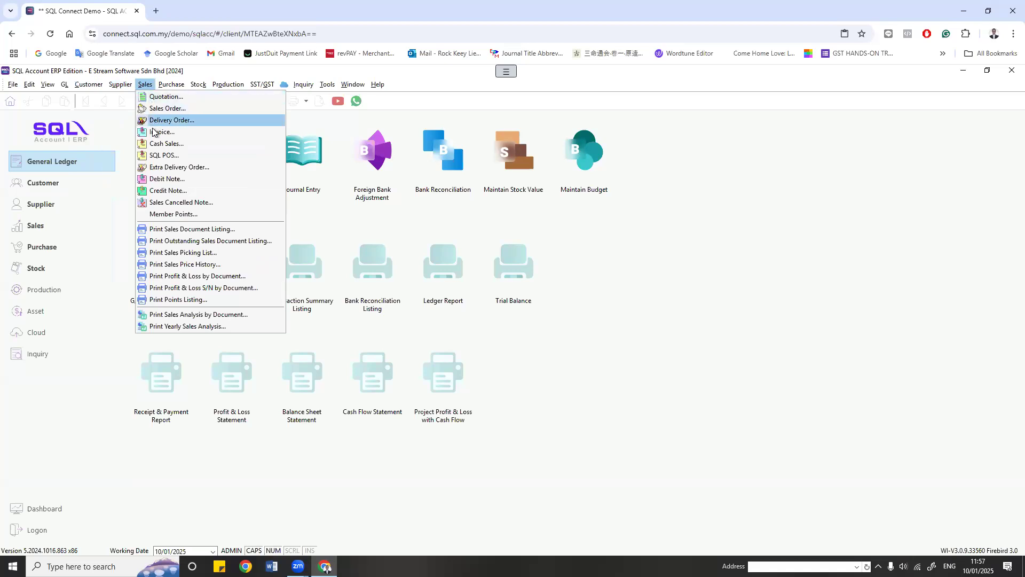
Step: Open the sales cancelled note list and the sales order list
left_click(167, 202)
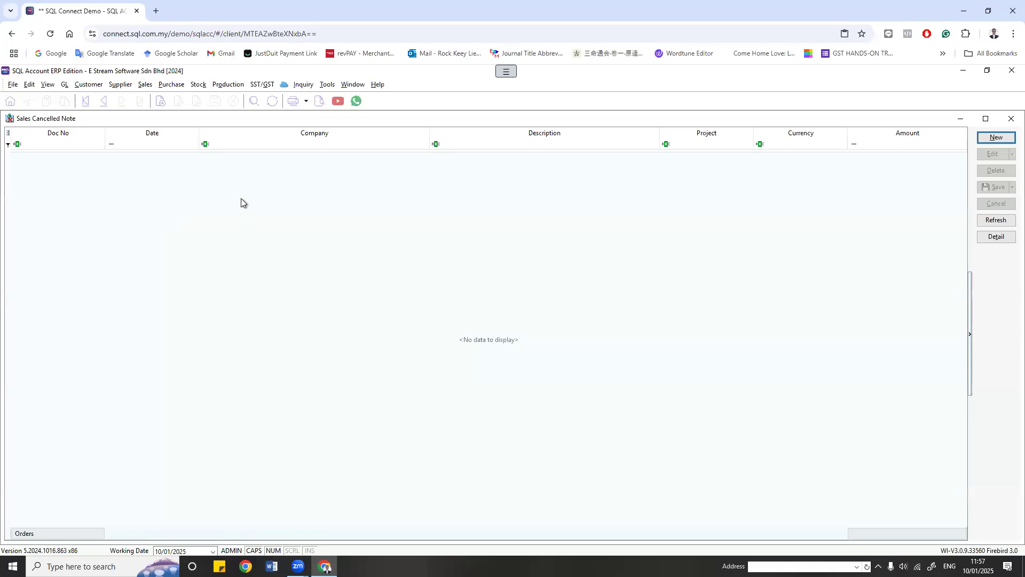
left_click(145, 84)
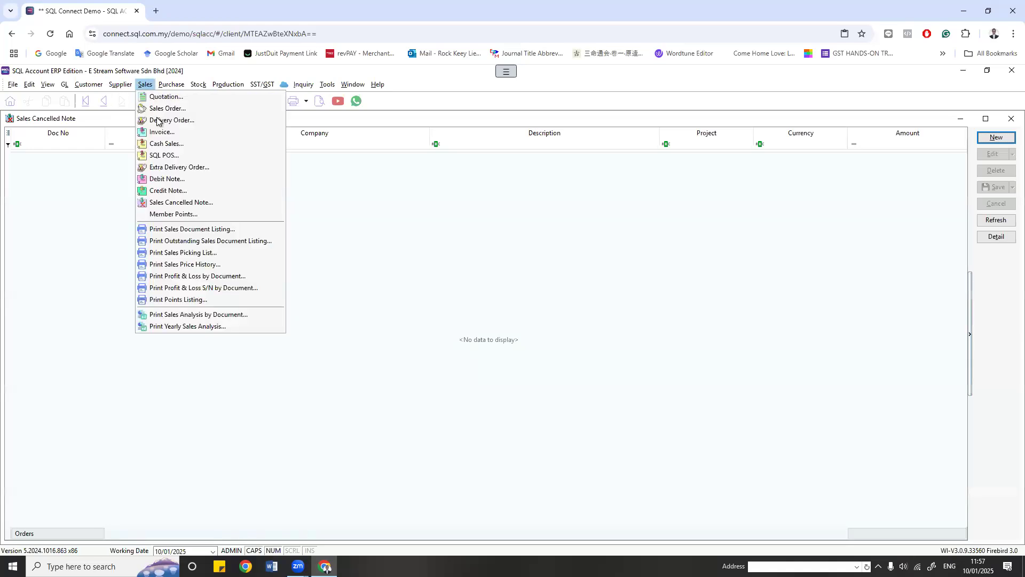
left_click(167, 108)
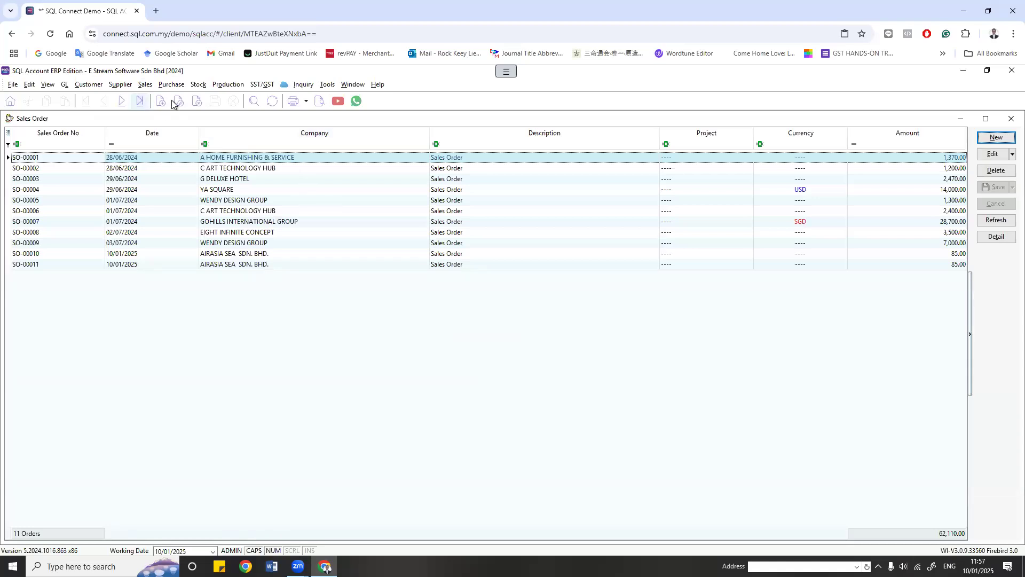
Step: Start a new sales order for the customer DREAM VILLA FURNITURE
left_click(151, 87)
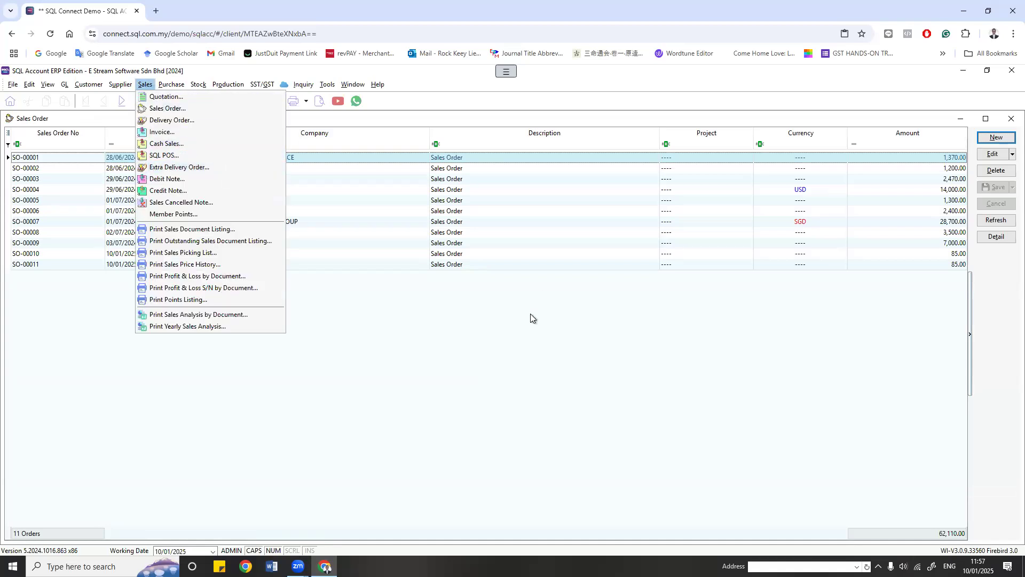
left_click(990, 139)
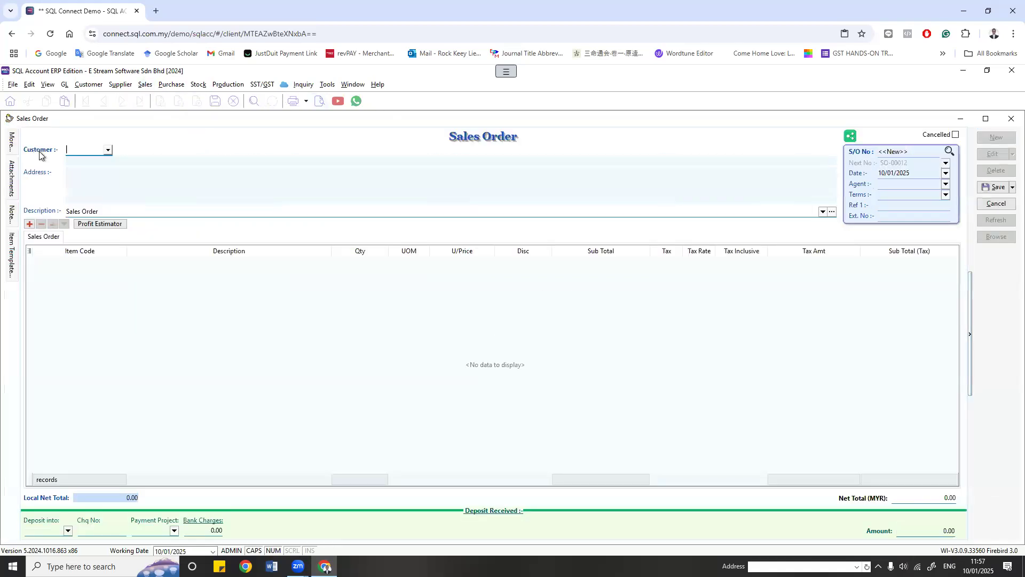
left_click(107, 151)
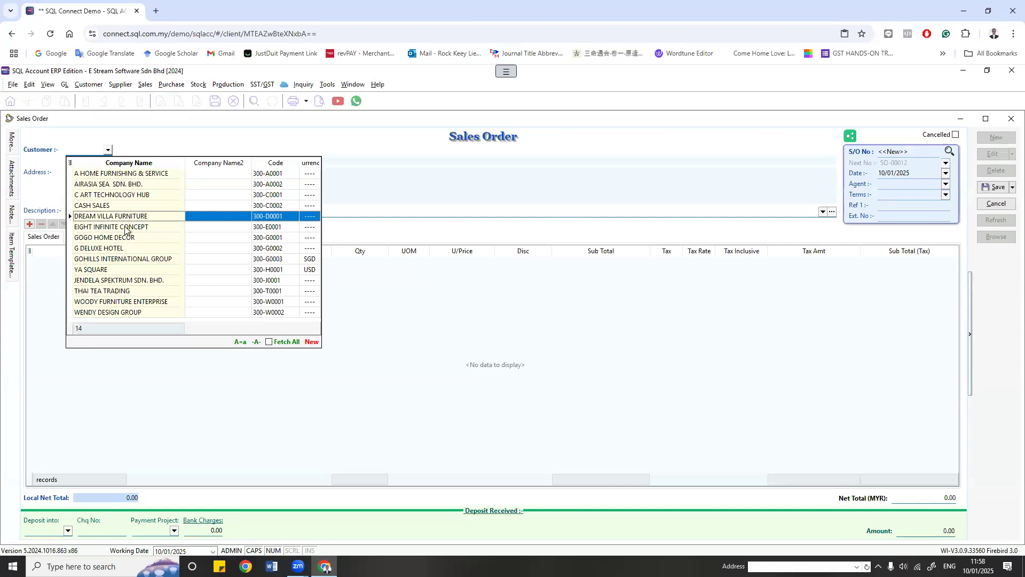
left_click(119, 216)
Step: Add the items CCE/Grey-Chair, CCE/White-Chair and MISC as three lines of the sales order
left_click(121, 262)
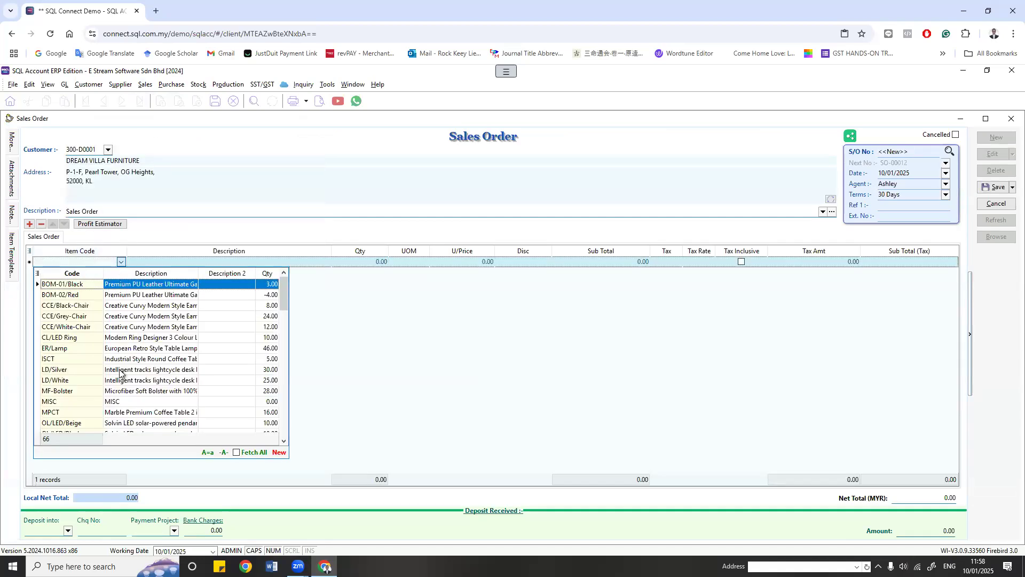
left_click(58, 323)
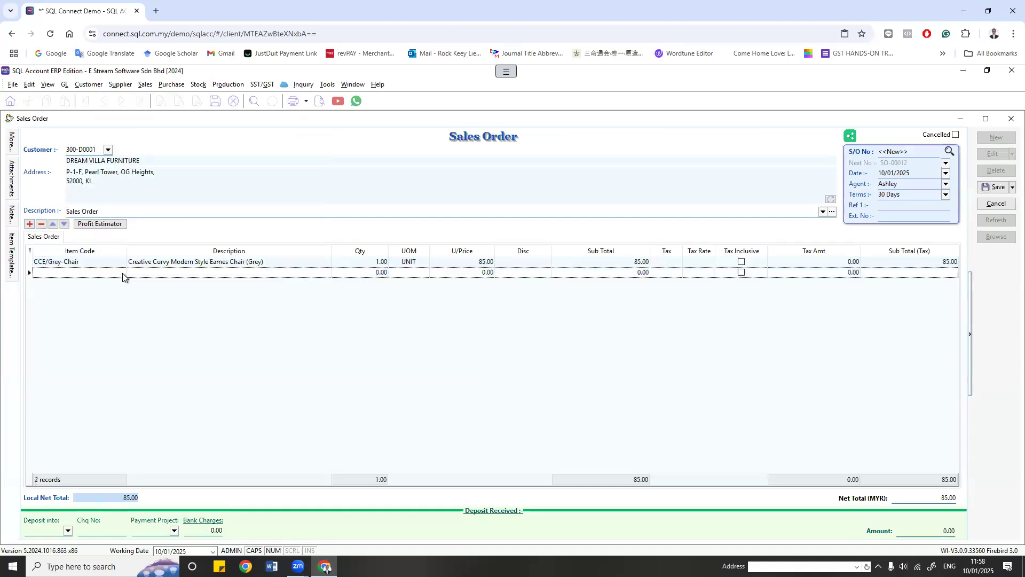
left_click(29, 224)
key("Return")
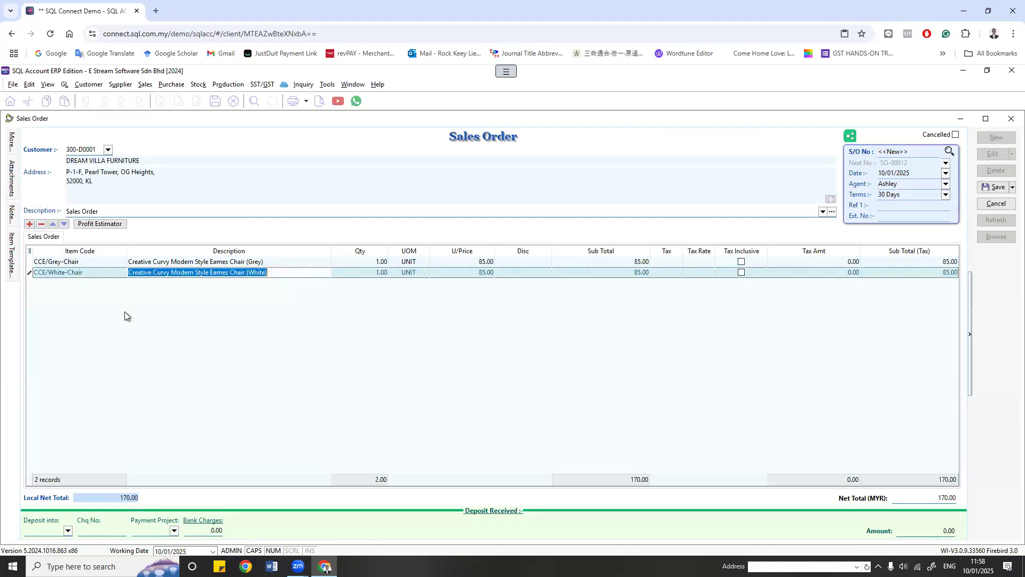
key("Down")
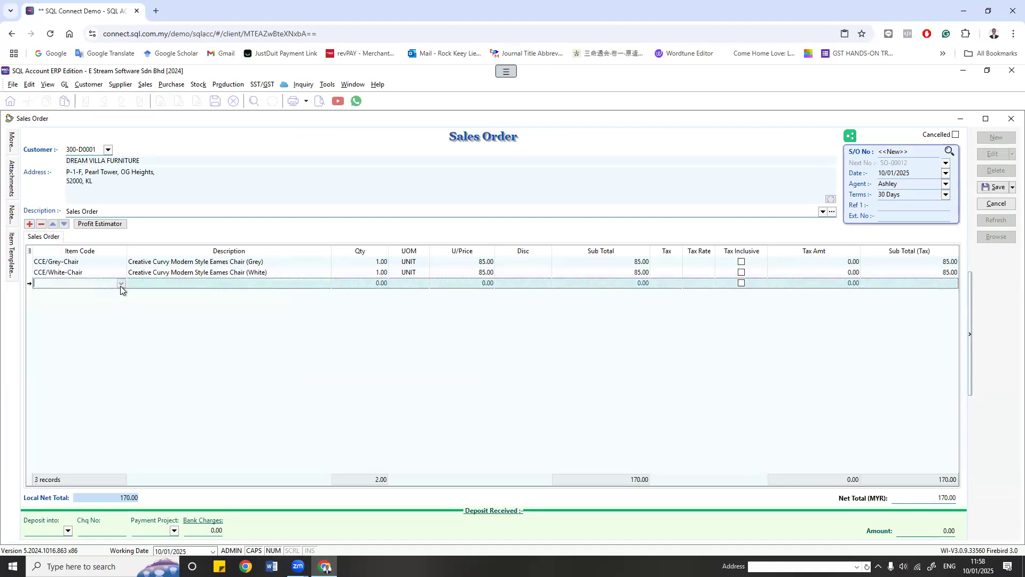
left_click(121, 284)
left_click(127, 423)
Step: Save the sales order and close the sales order and sales cancelled note windows
left_click(993, 186)
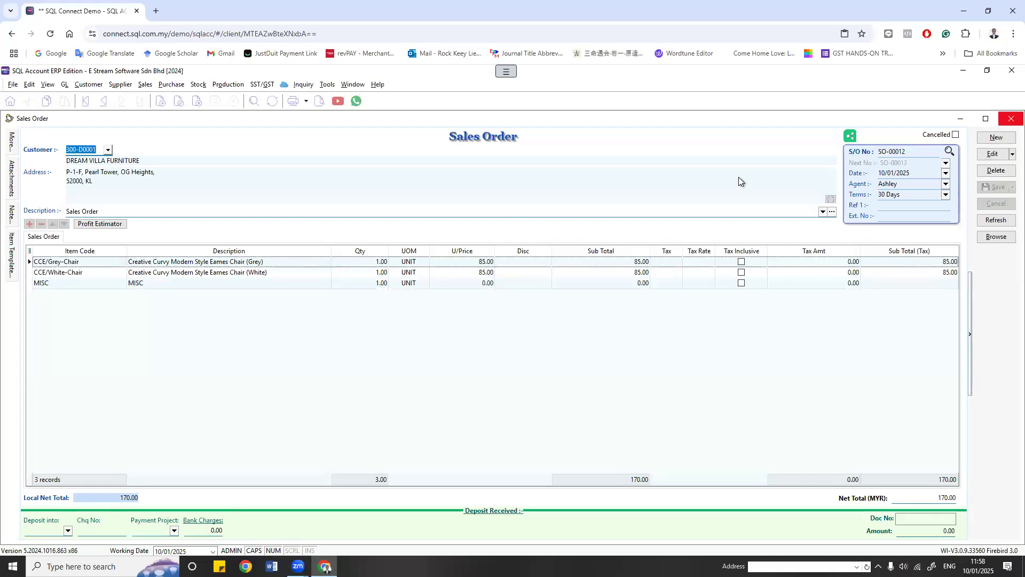
left_click(1011, 118)
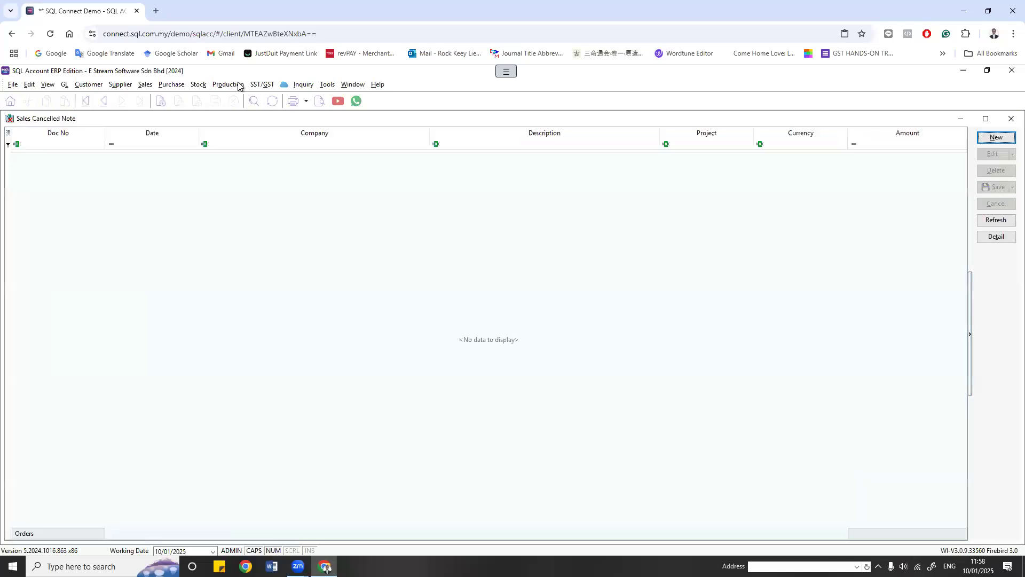
left_click(1012, 119)
Step: Start a new sales invoice for the customer DREAM VILLA FURNITURE
left_click(145, 84)
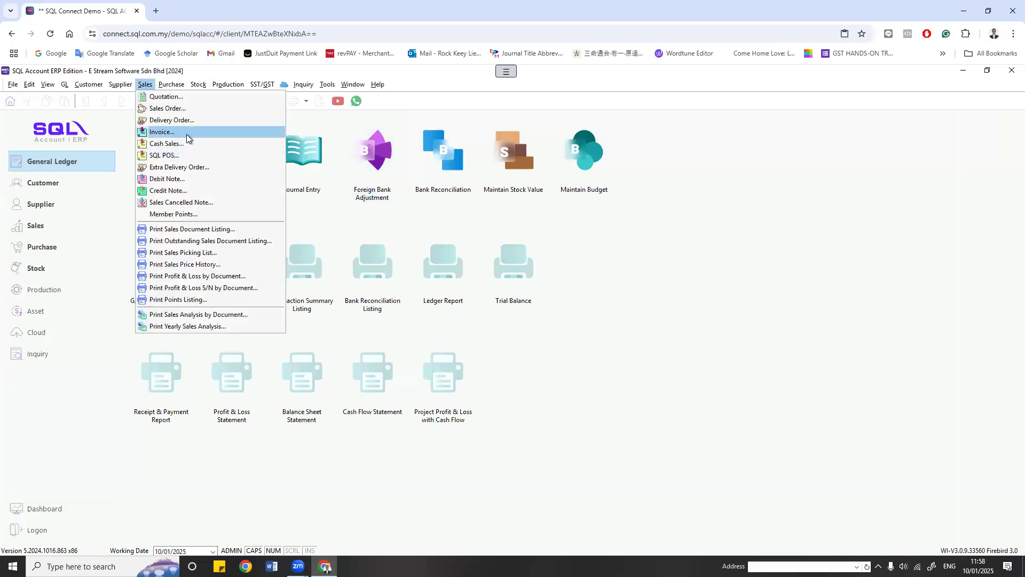
left_click(184, 132)
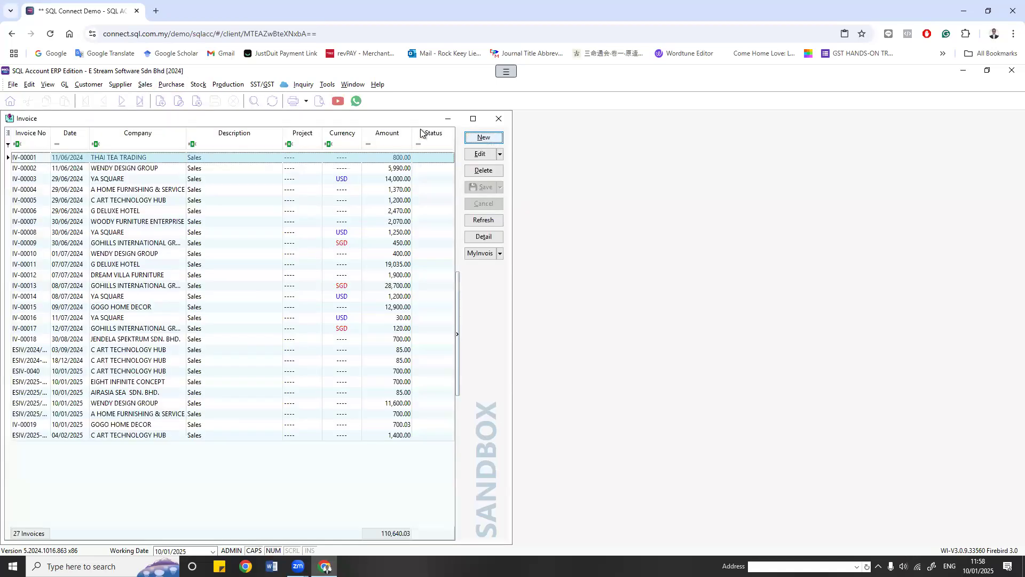
left_click(483, 138)
left_click(108, 150)
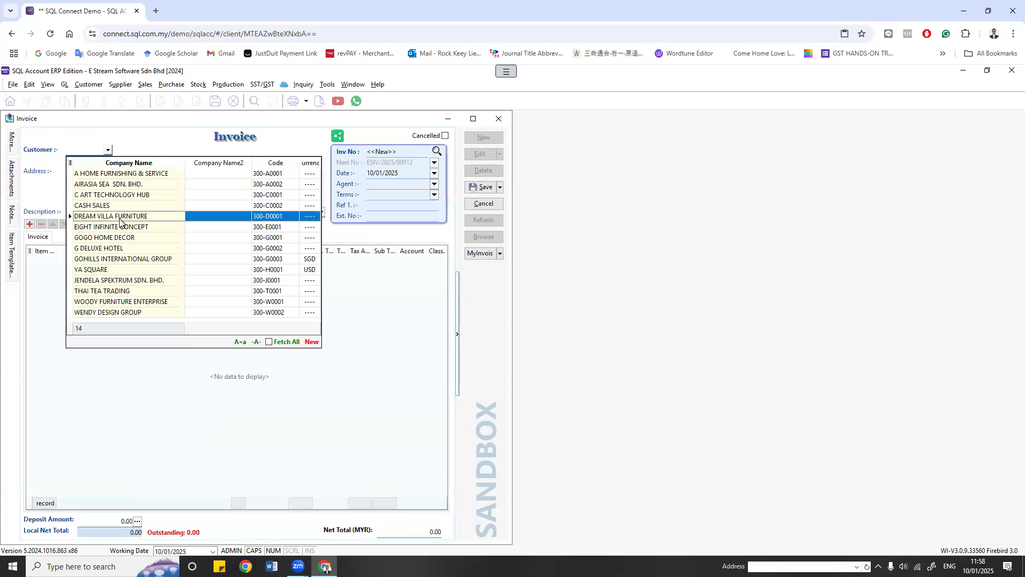
left_click(90, 216)
Step: View the sales order items and documents available for transfer into the invoice, and close everything without saving
right_click(284, 171)
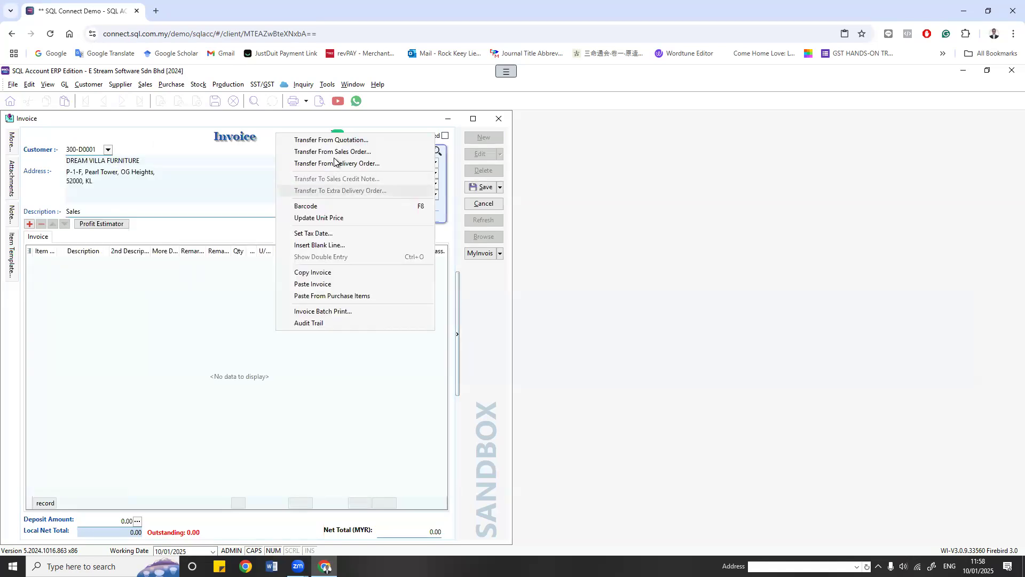
left_click(331, 151)
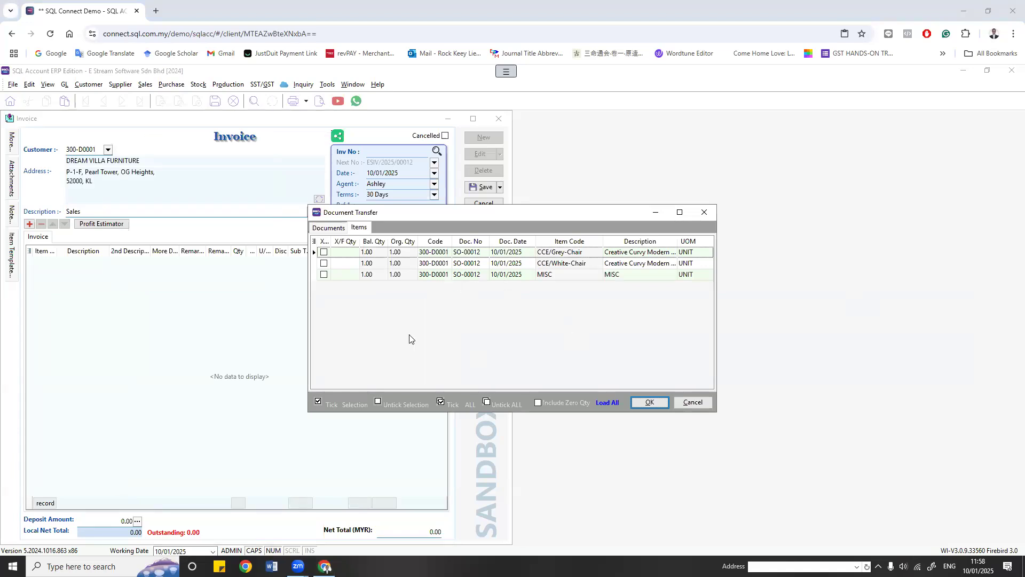
left_click(330, 230)
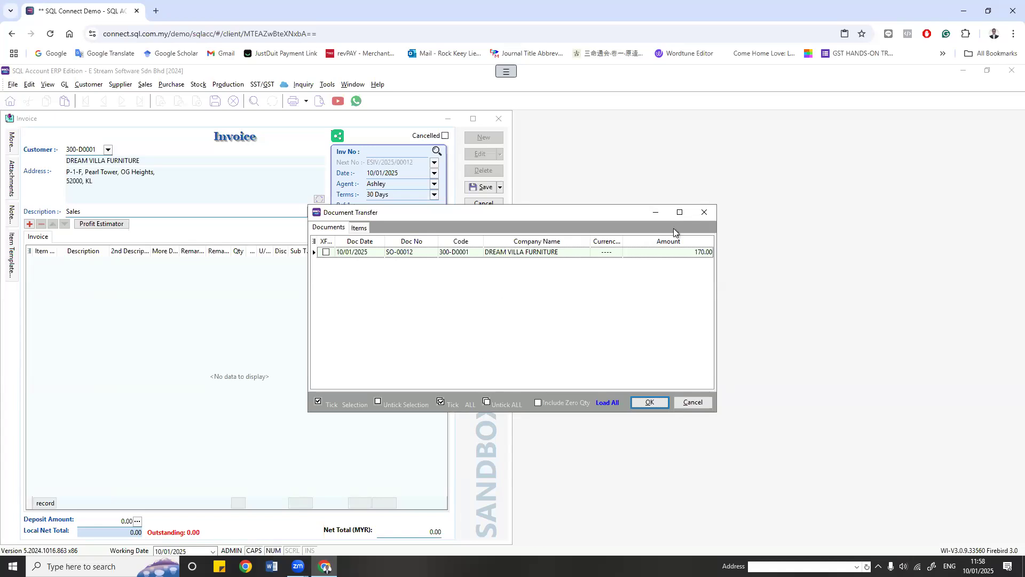
left_click(705, 212)
left_click(540, 330)
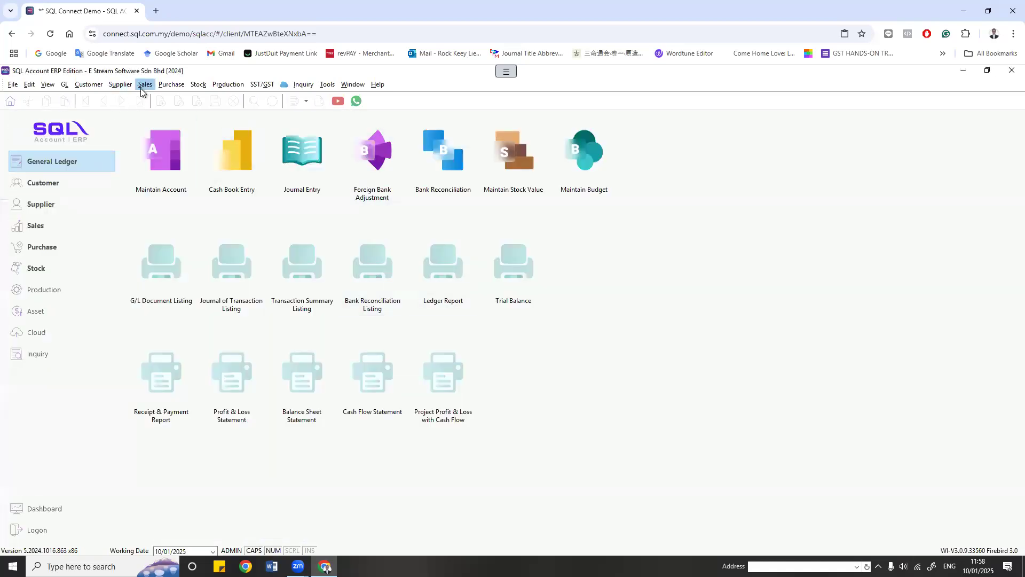
Step: Create a new sales cancelled note for DREAM VILLA FURNITURE
left_click(141, 85)
left_click(153, 202)
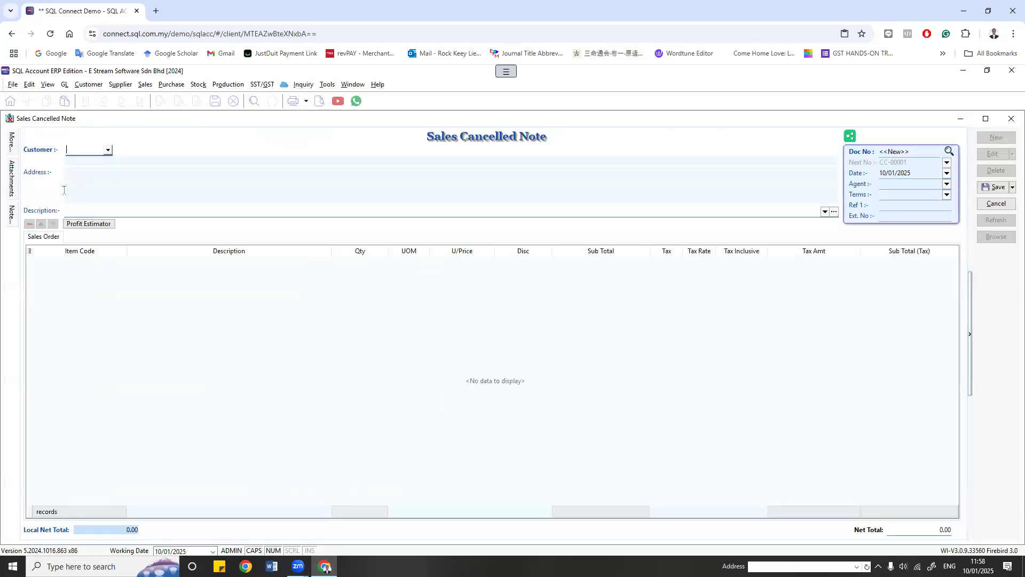
left_click(108, 151)
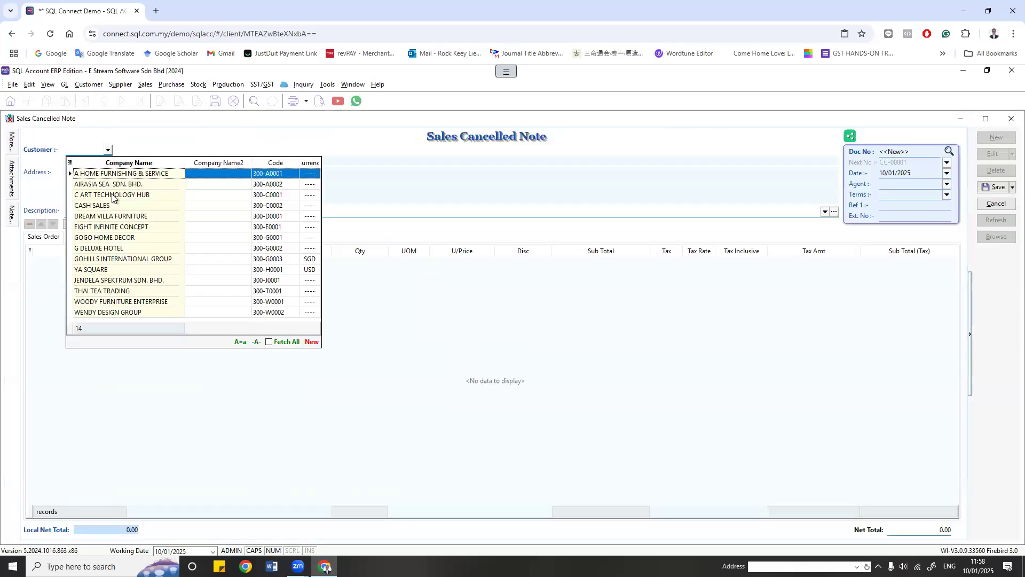
left_click(130, 219)
Step: Transfer the whole sales order SO-00012 into the sales cancelled note, save it and close the window
right_click(571, 151)
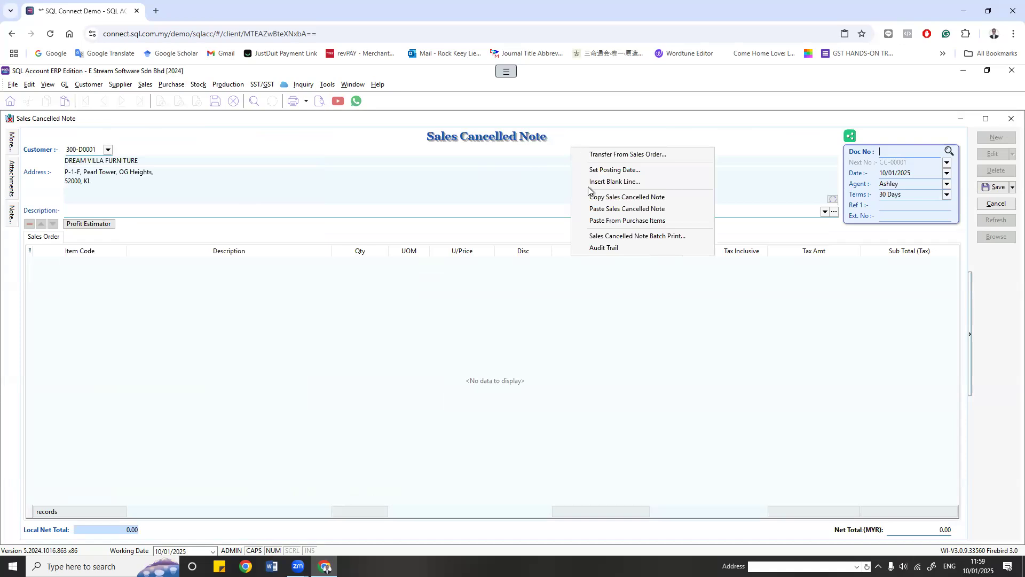
left_click(605, 158)
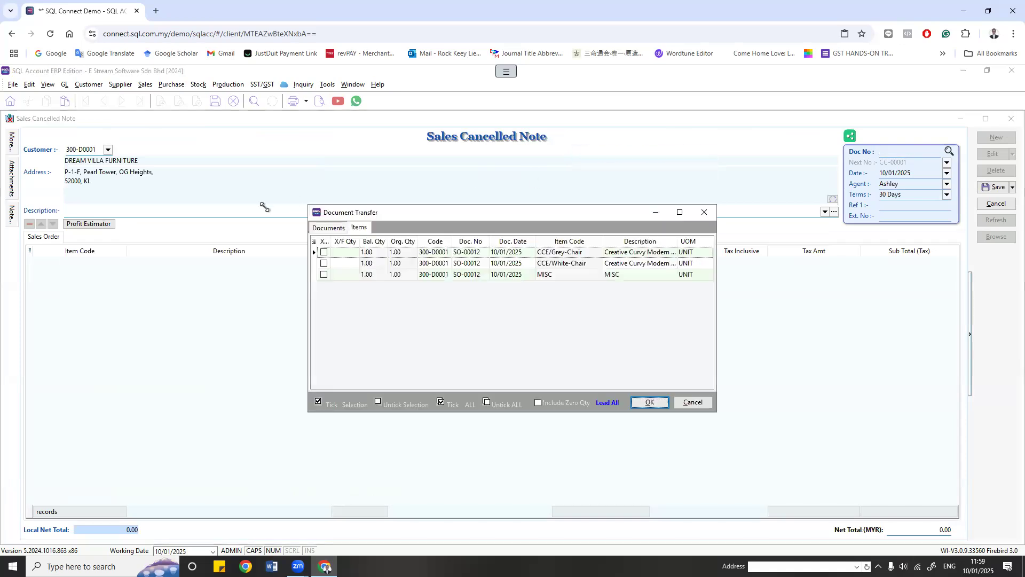
key("space")
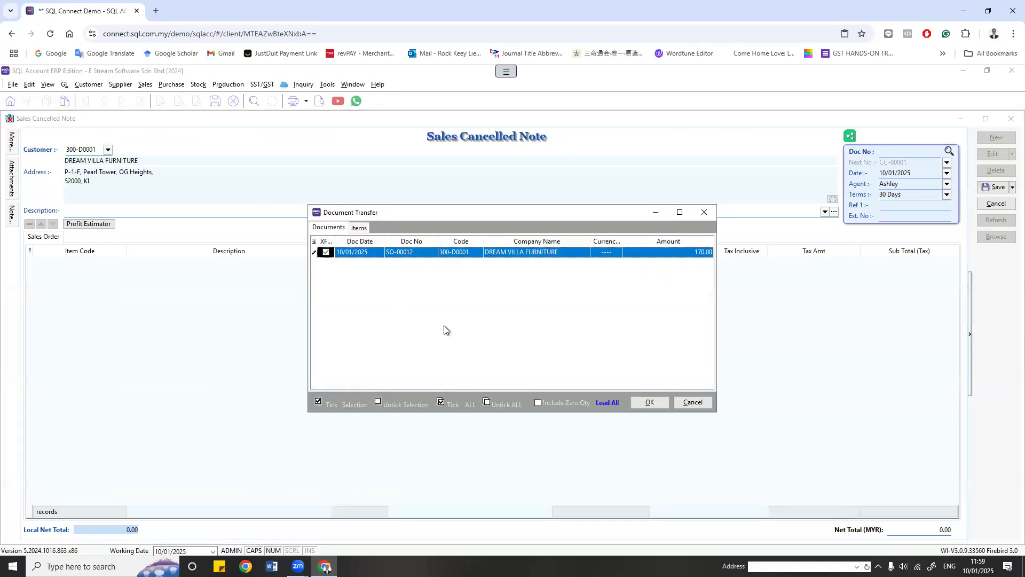
left_click(650, 403)
left_click(994, 188)
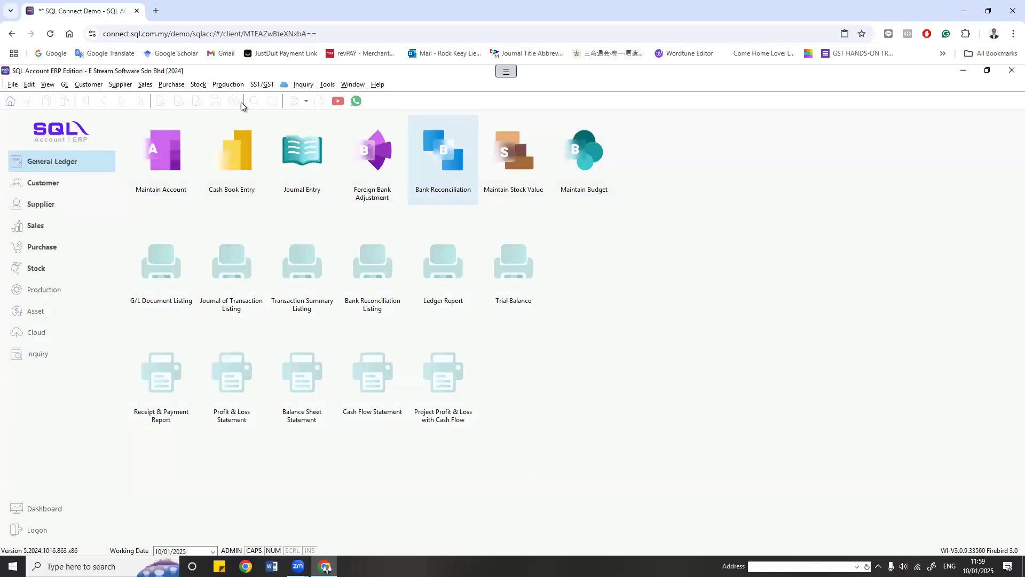
Step: Start another sales invoice for DREAM VILLA FURNITURE to test the sales order transfer
left_click(144, 85)
left_click(160, 132)
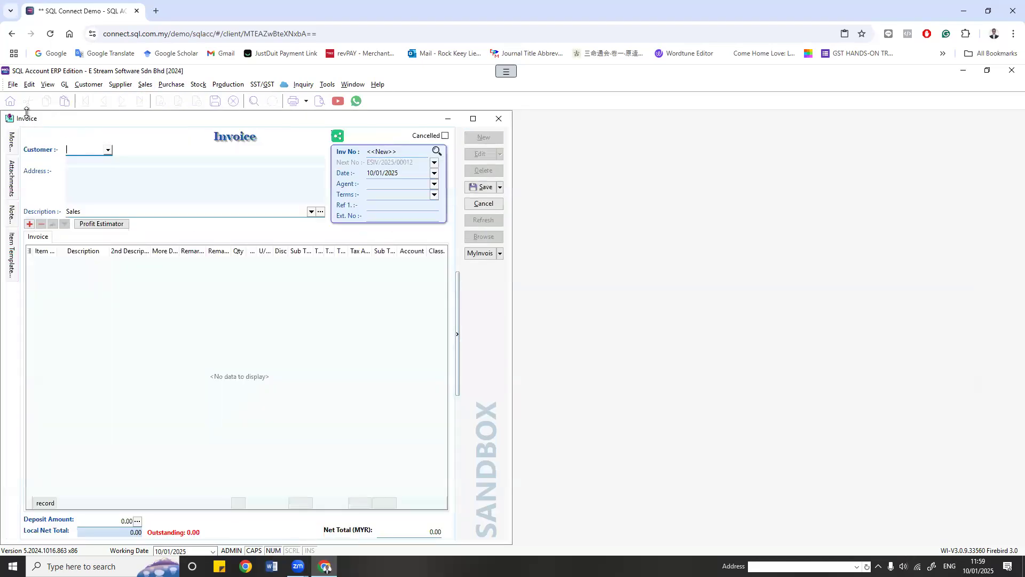
left_click(109, 150)
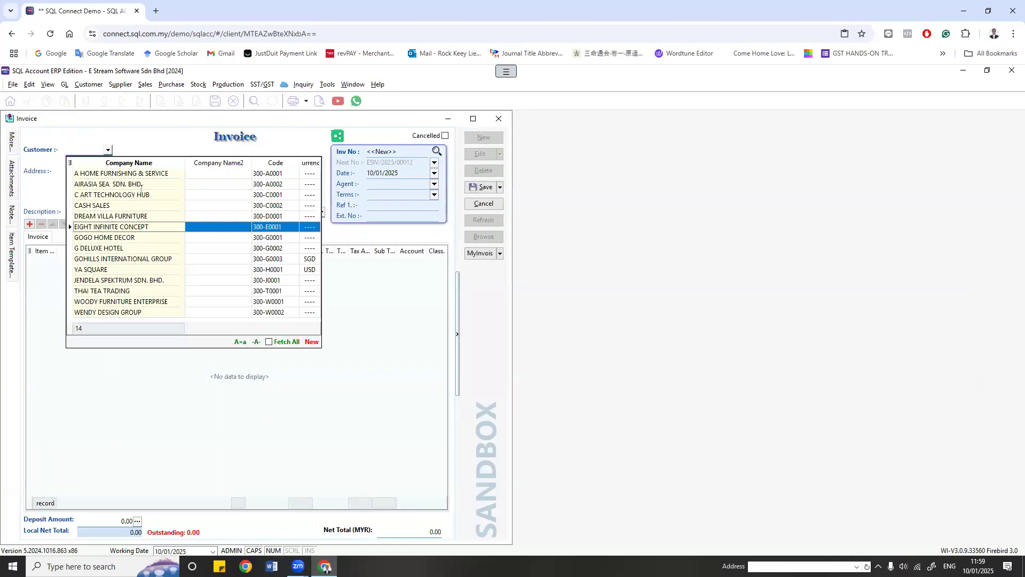
left_click(106, 218)
Step: Check which outstanding sales orders can still be transferred into the invoice, and close it without saving
right_click(183, 147)
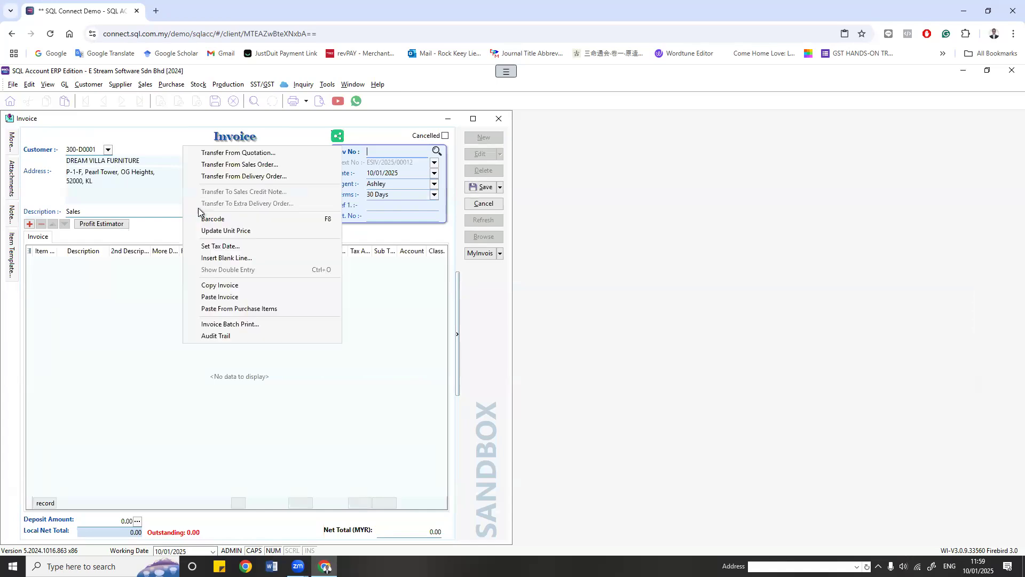
left_click(246, 165)
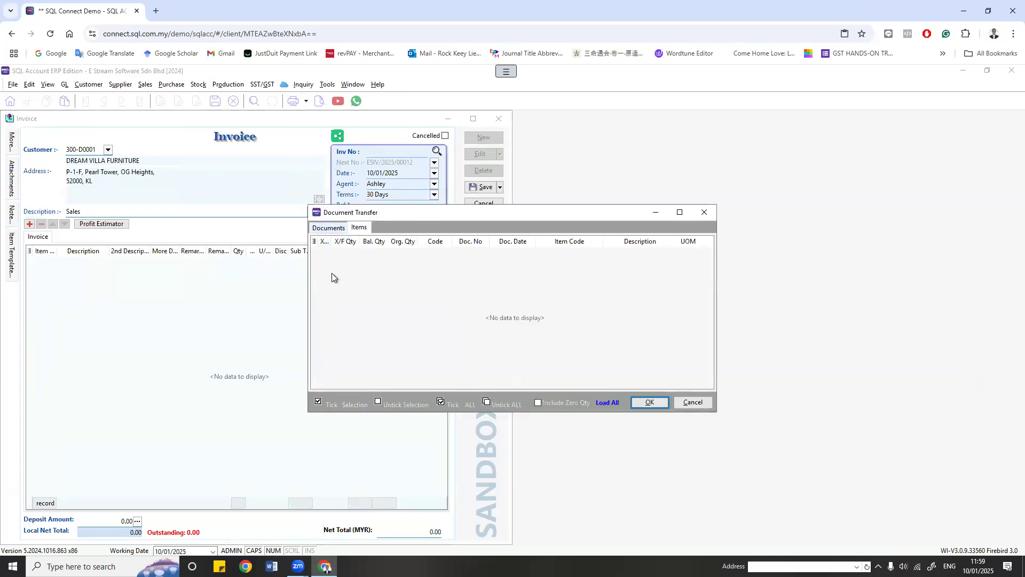
left_click(704, 212)
left_click(498, 119)
left_click(540, 329)
left_click(146, 84)
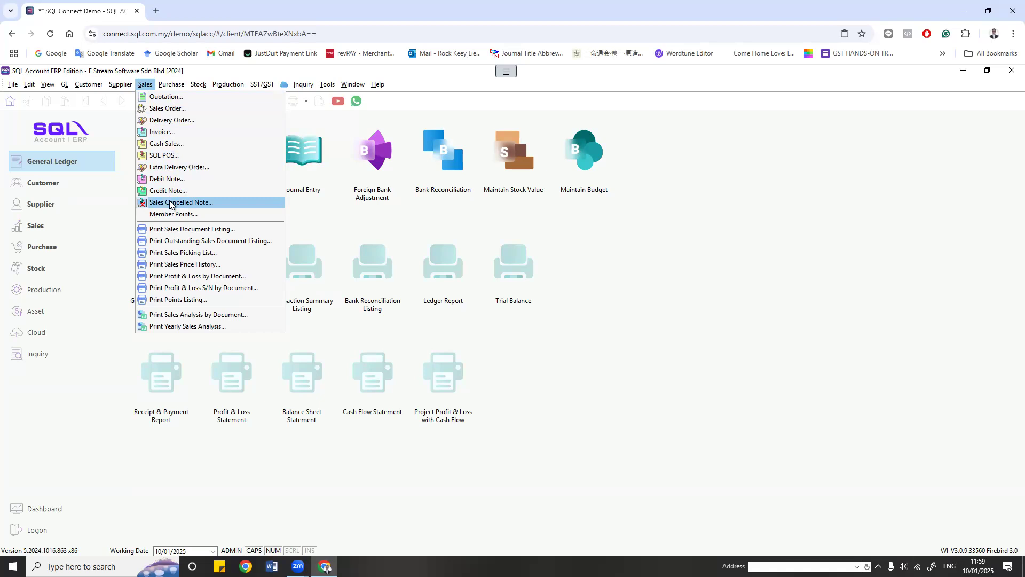
mouse_move(171, 84)
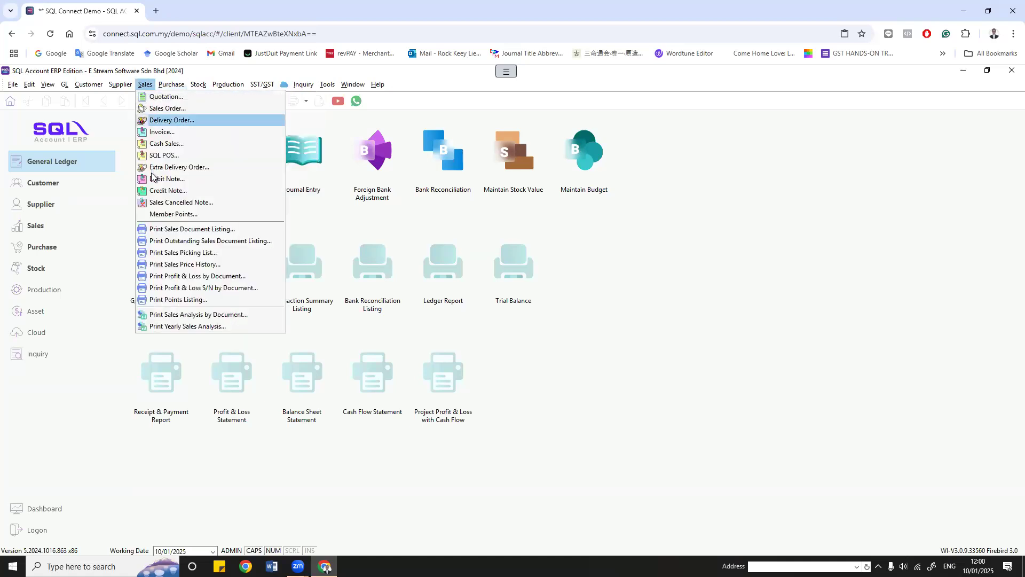
key("Right")
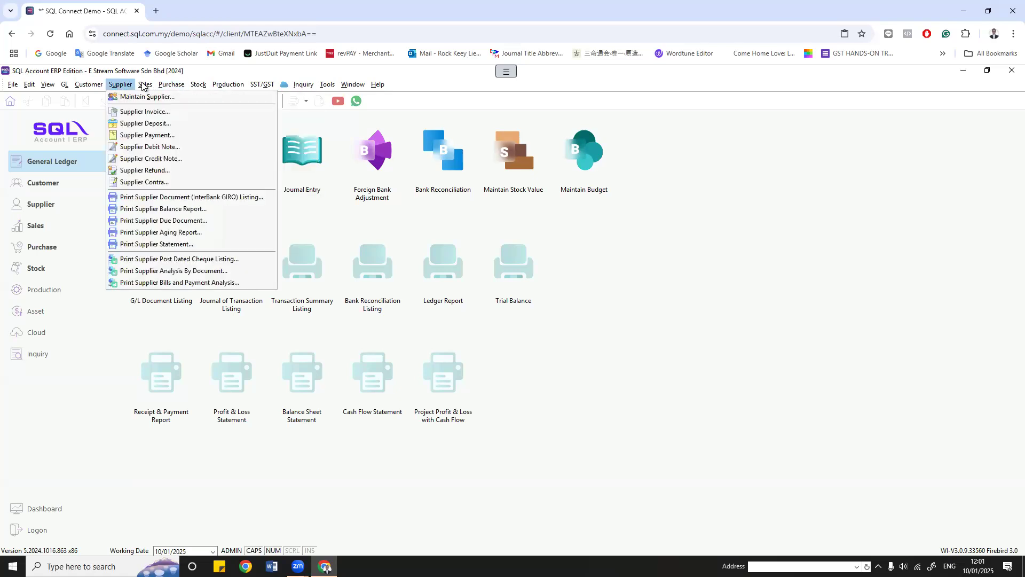
left_click(163, 85)
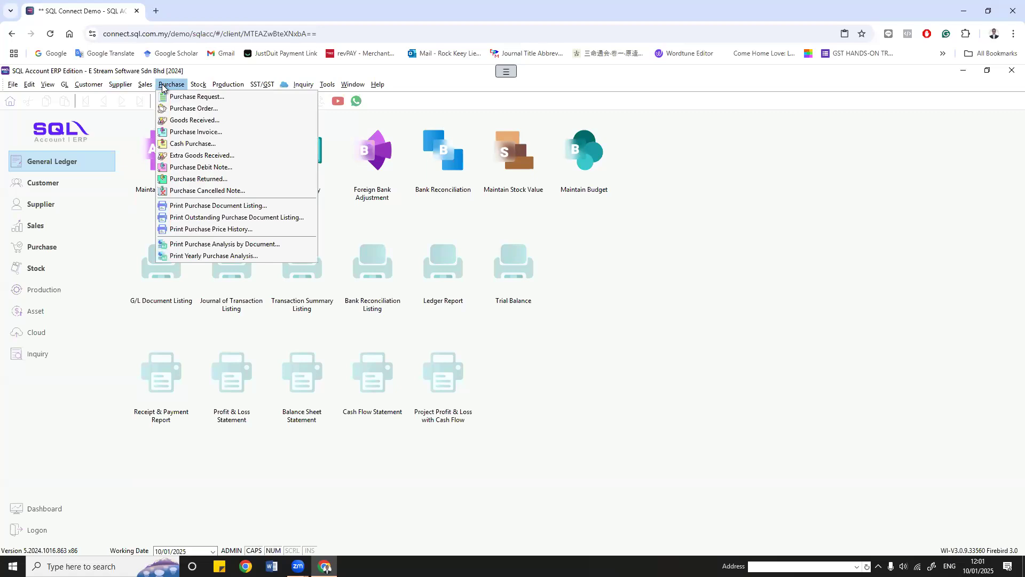
mouse_move(145, 85)
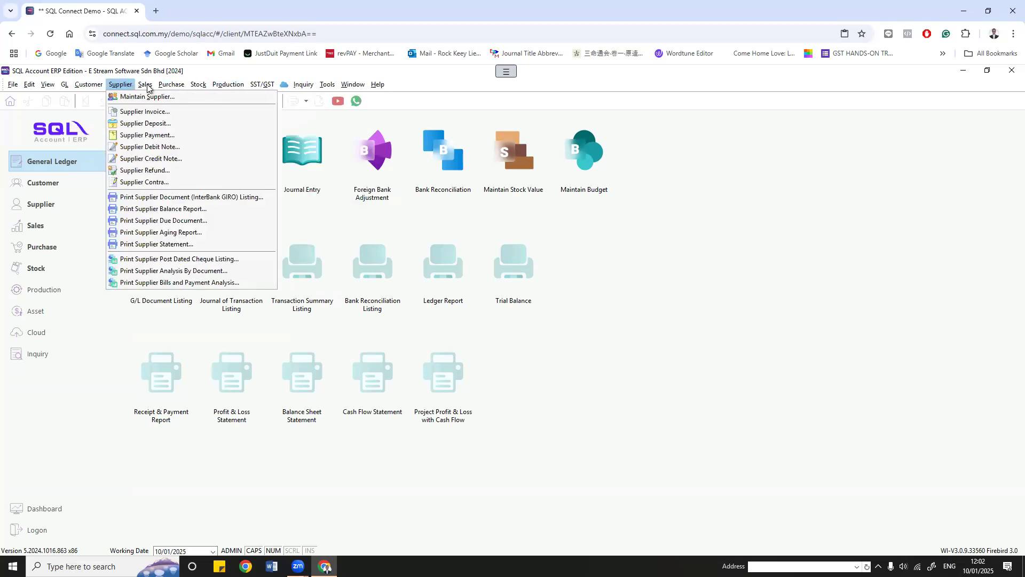
mouse_move(147, 86)
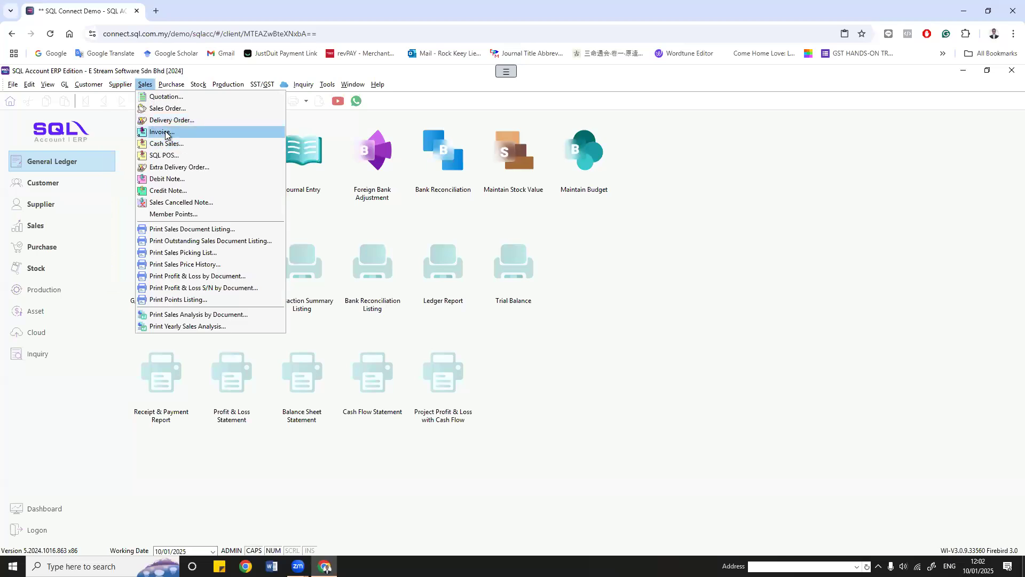
Step: Open the sales invoice list and view the C ART TECHNOLOGY HUB invoice dated 04/02/2025
left_click(171, 132)
left_click_drag(293, 120, 363, 139)
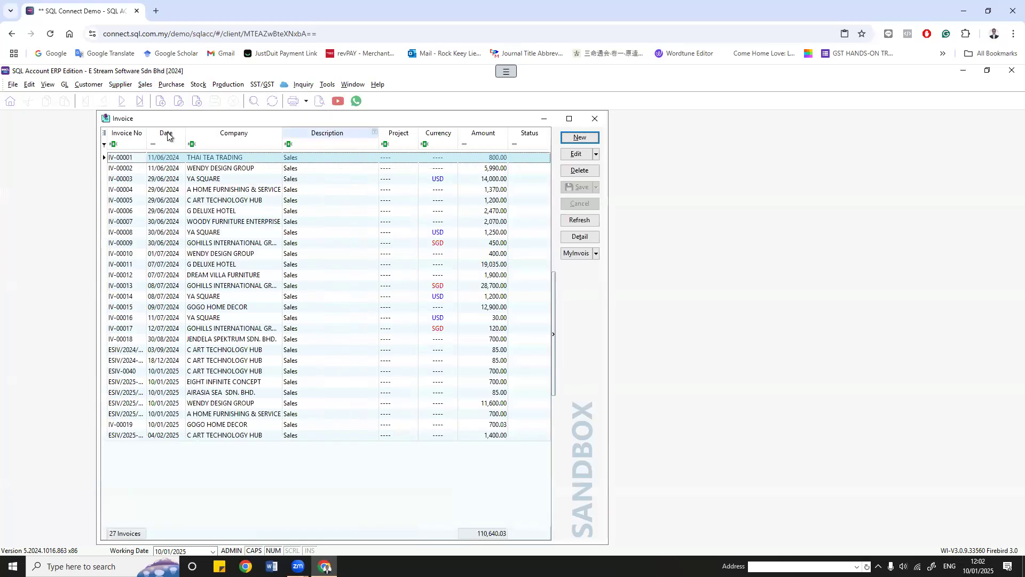
left_click(52, 85)
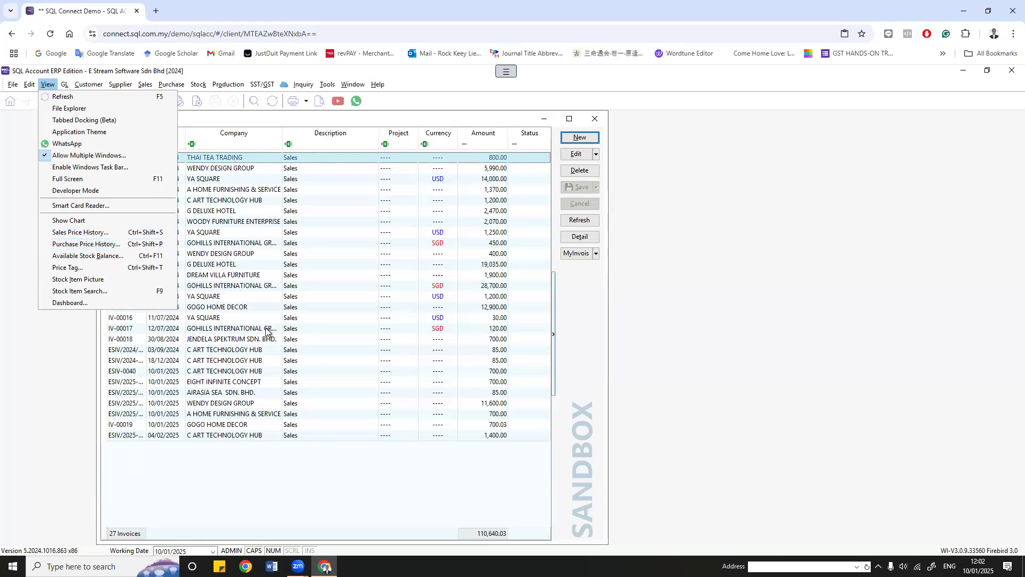
double_click(251, 435)
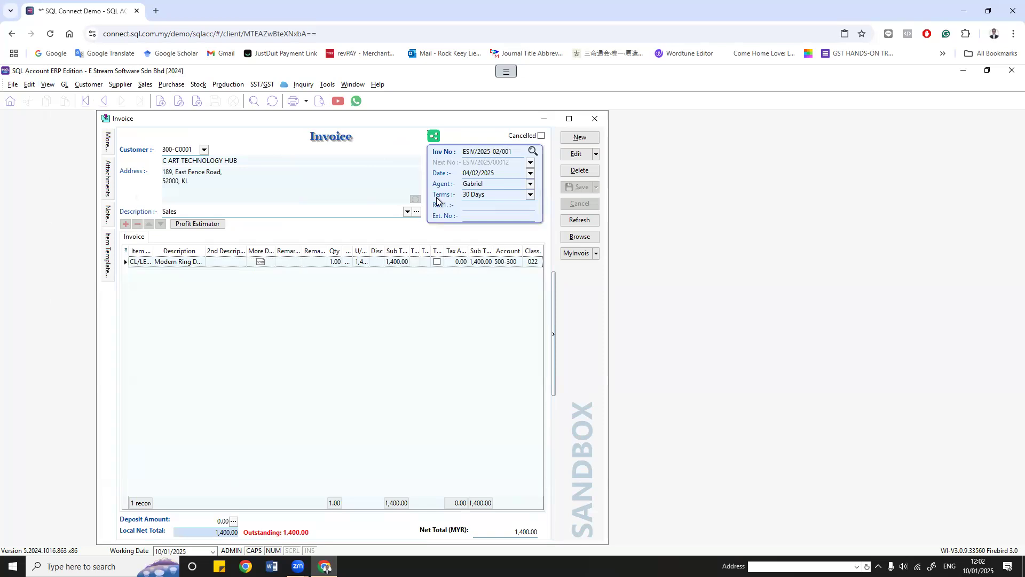
Step: Show the Sales Price History for the invoice's LED ring item and place its window over the empty area of the invoice
left_click(42, 87)
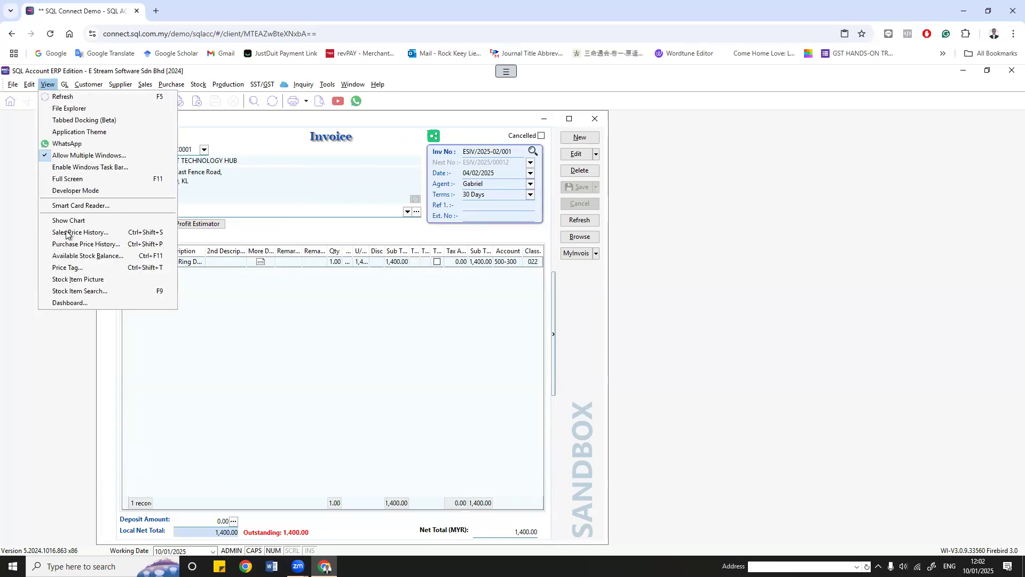
left_click(74, 236)
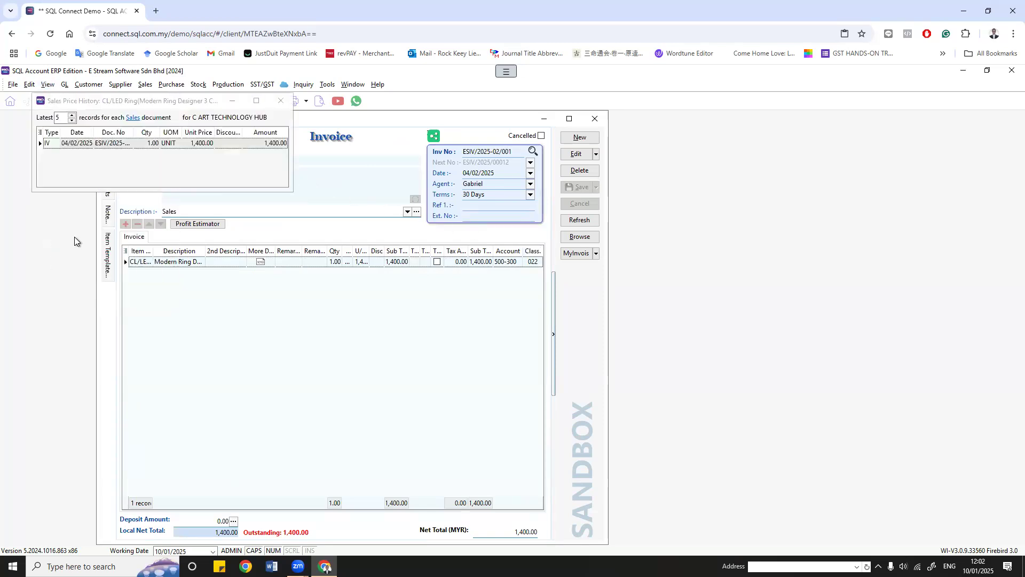
left_click_drag(203, 101, 363, 342)
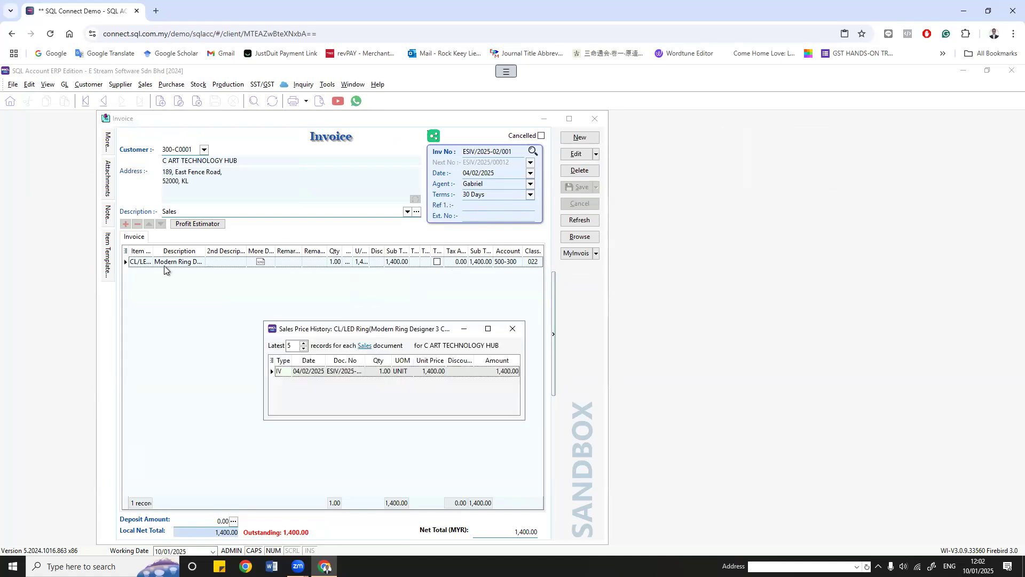
left_click(134, 262)
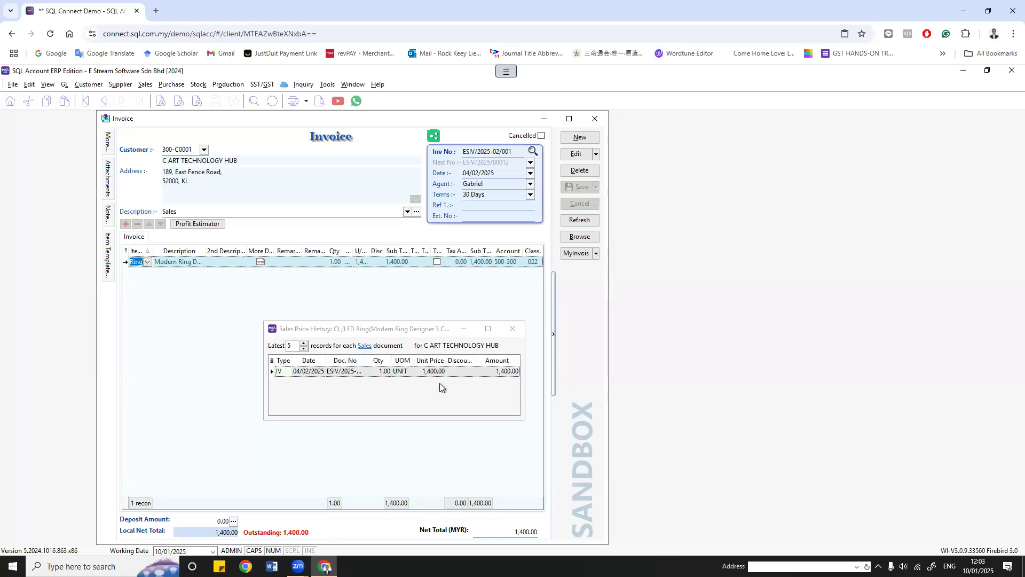
Step: Compare the item price history on the GOGO HOME DECOR invoice and the A HOME FURNISHING & SERVICE invoice
left_click(583, 238)
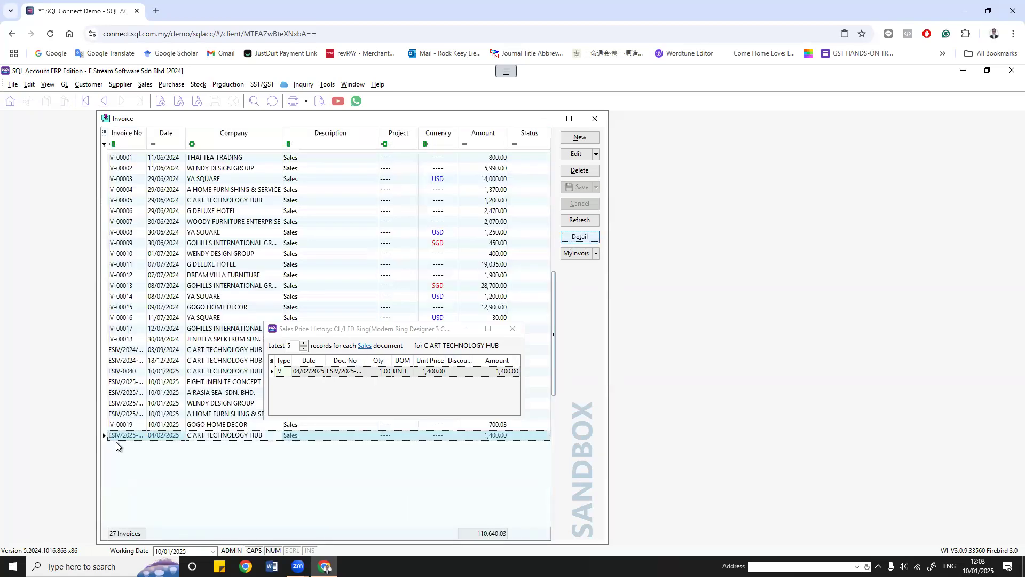
double_click(195, 425)
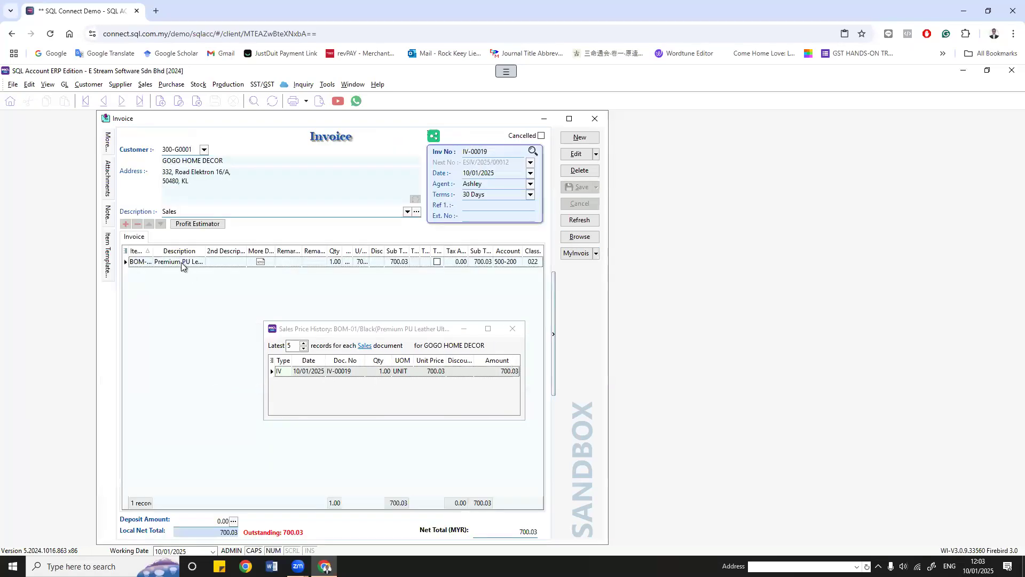
left_click(182, 262)
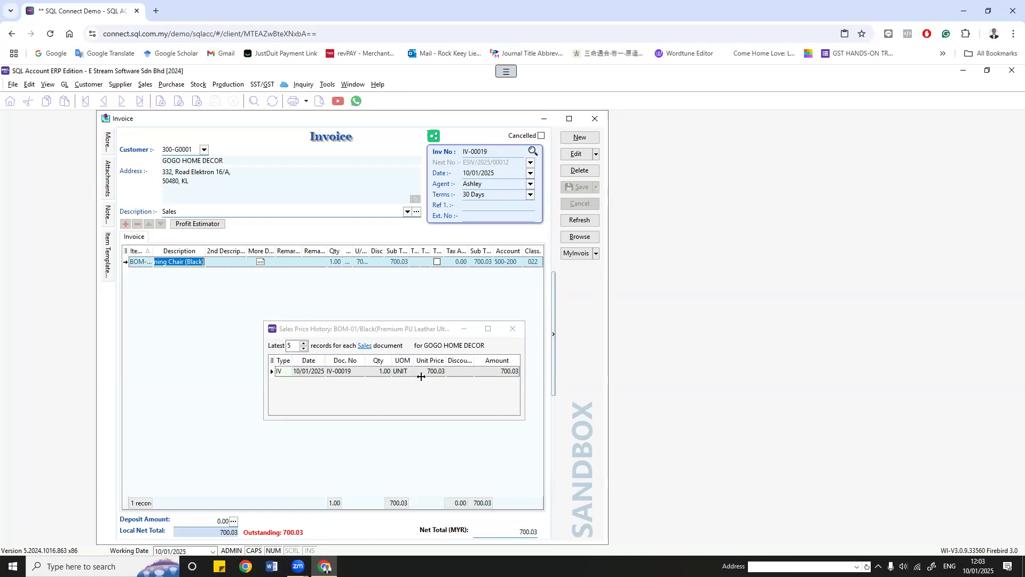
left_click(579, 236)
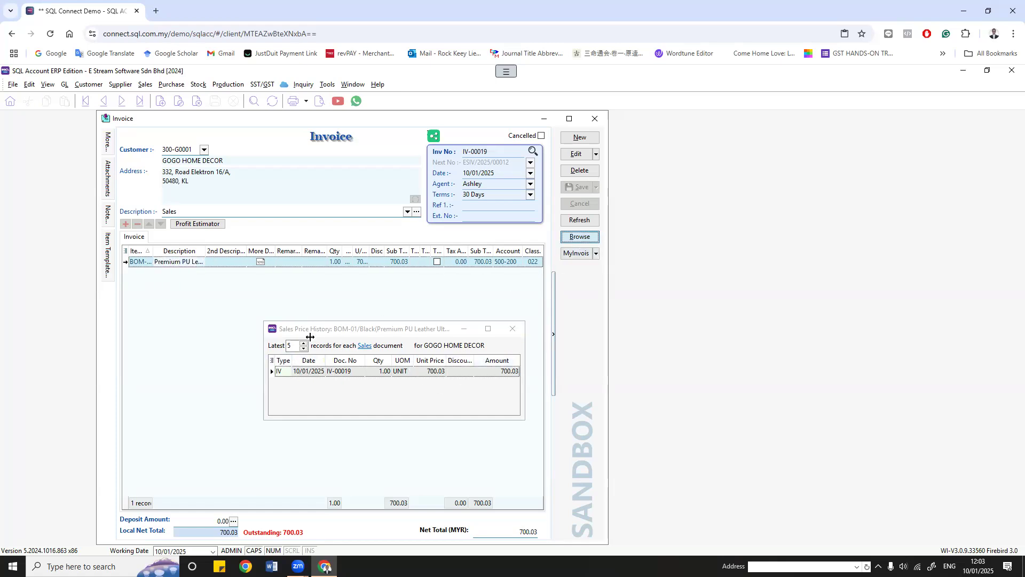
double_click(232, 415)
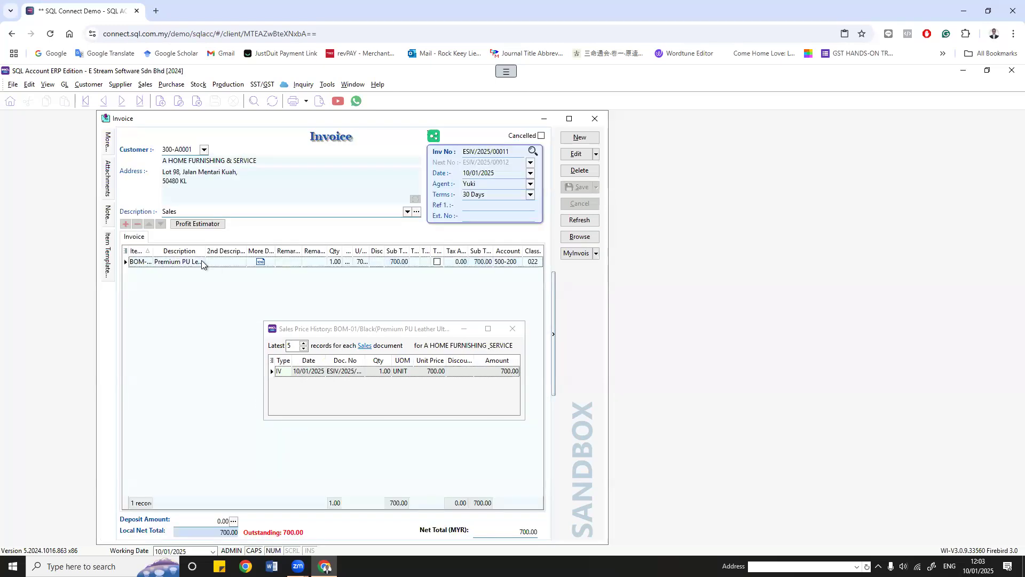
Step: Open the WENDY DESIGN GROUP invoice dated 10/01/2025 and select its LED pendant lighting line to view the item's price history
left_click(577, 238)
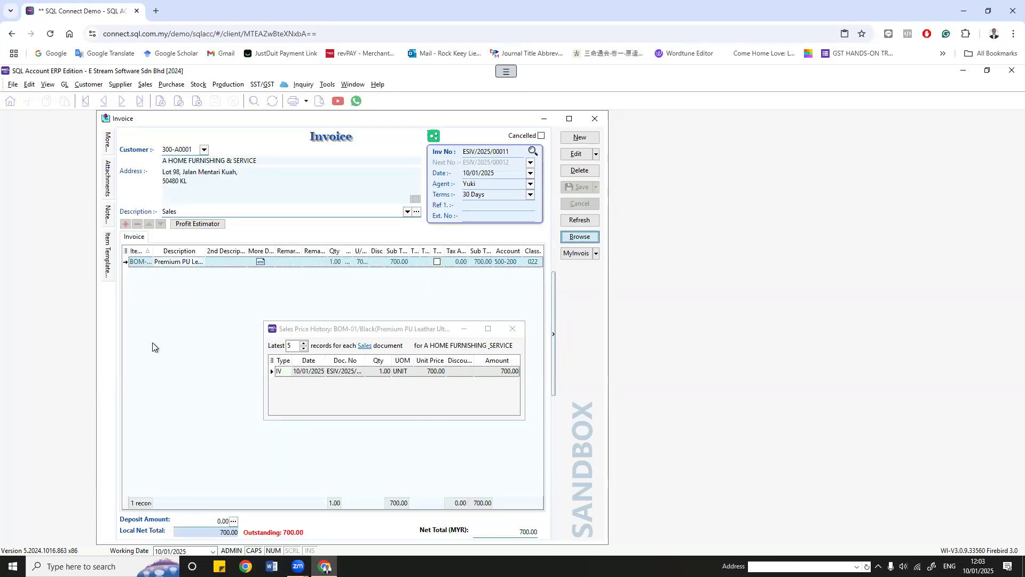
left_click(204, 406)
double_click(203, 408)
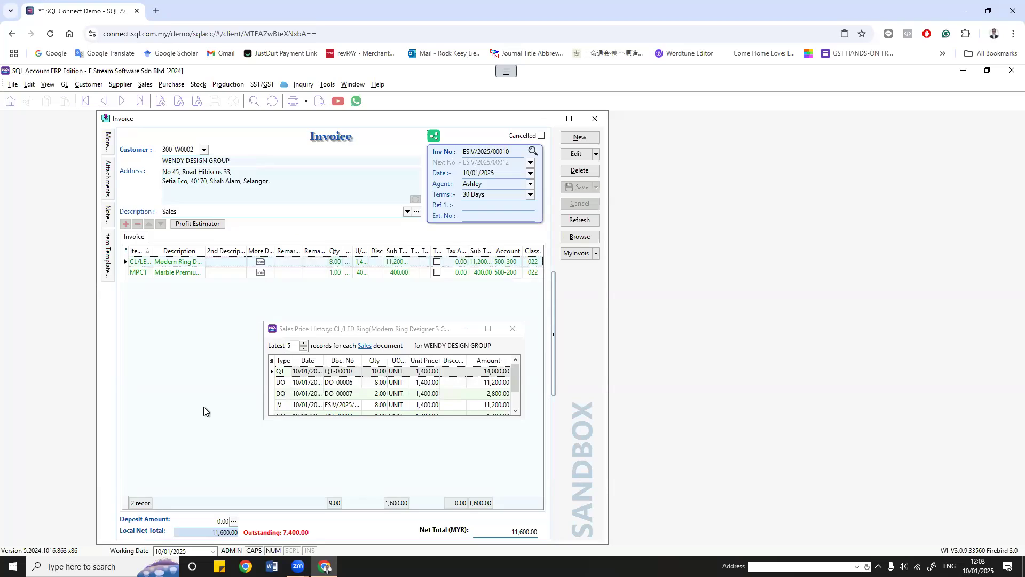
left_click(167, 261)
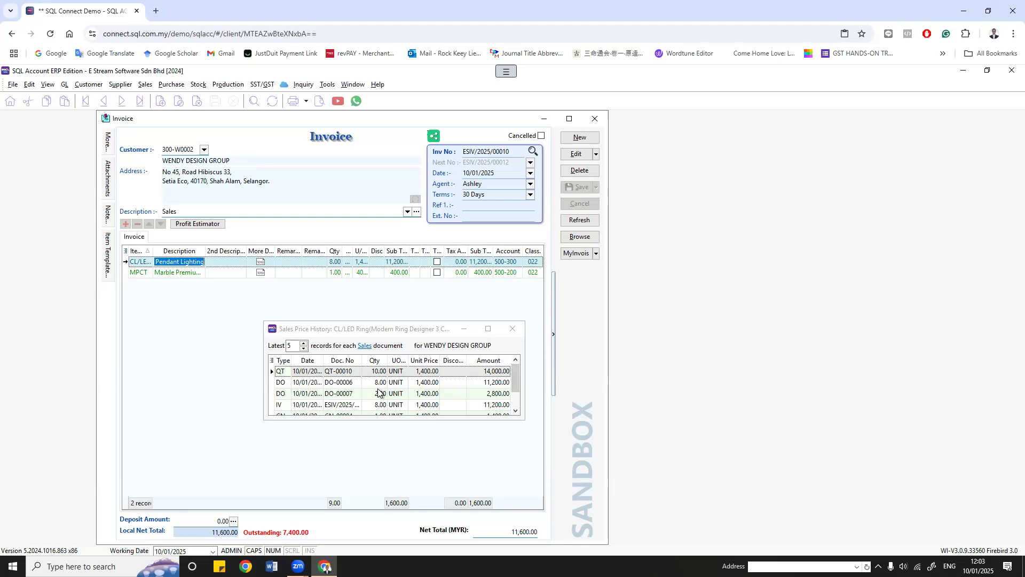
Step: Review the pendant lighting's price history for WENDY DESIGN GROUP, going through its quotation, delivery order, invoice and credit note records
scroll(286, 383, "down", 1)
scroll(285, 382, "up", 1)
left_click(292, 388)
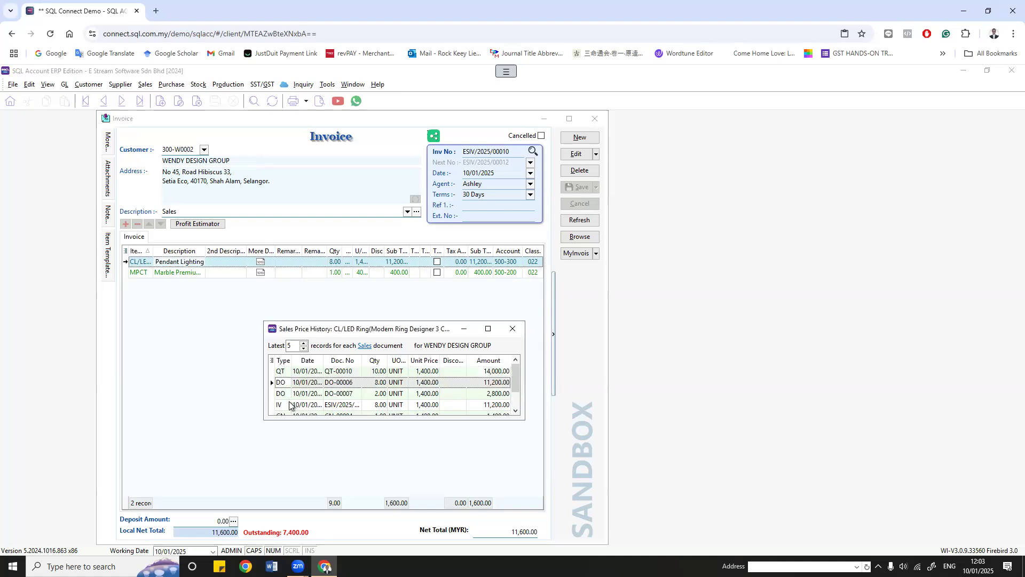
left_click(343, 405)
scroll(342, 409, "down", 1)
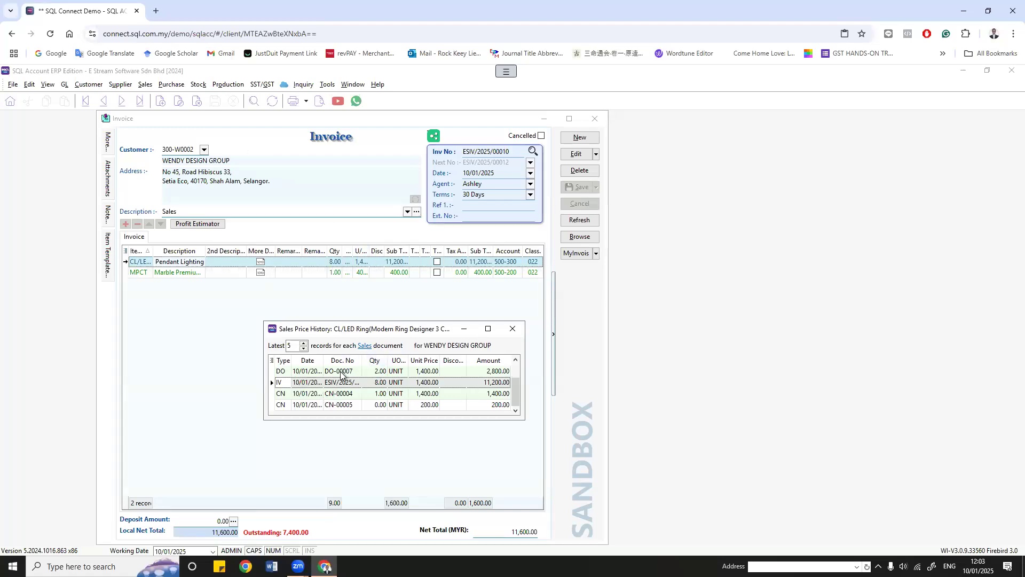
left_click(429, 376)
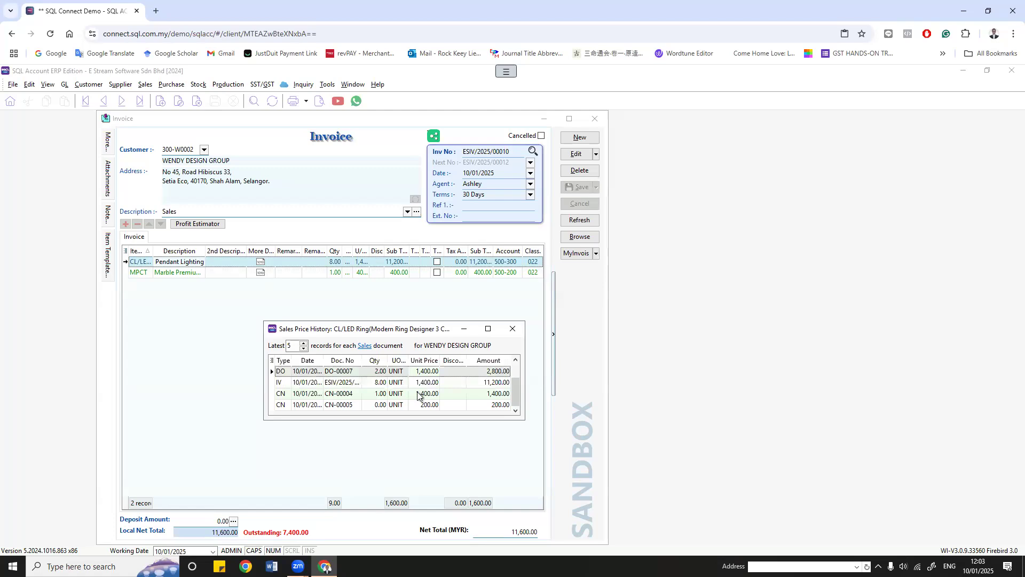
left_click(419, 385)
left_click(419, 396)
left_click(420, 404)
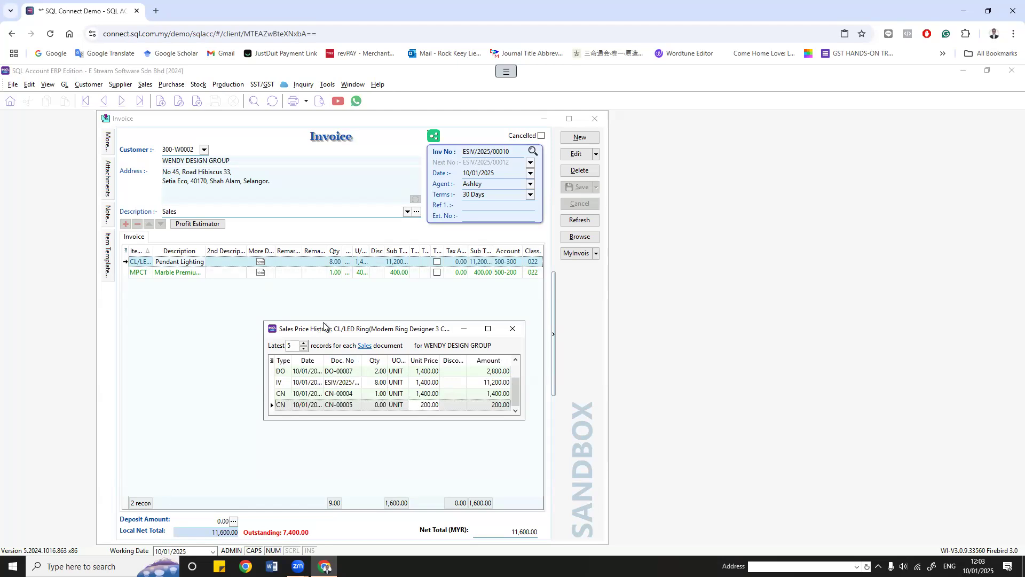
Step: View the price history on the AIRASIA SEA SDN. BHD. invoice and inspect its record limit and selectable document types, leaving both as they are
left_click(579, 237)
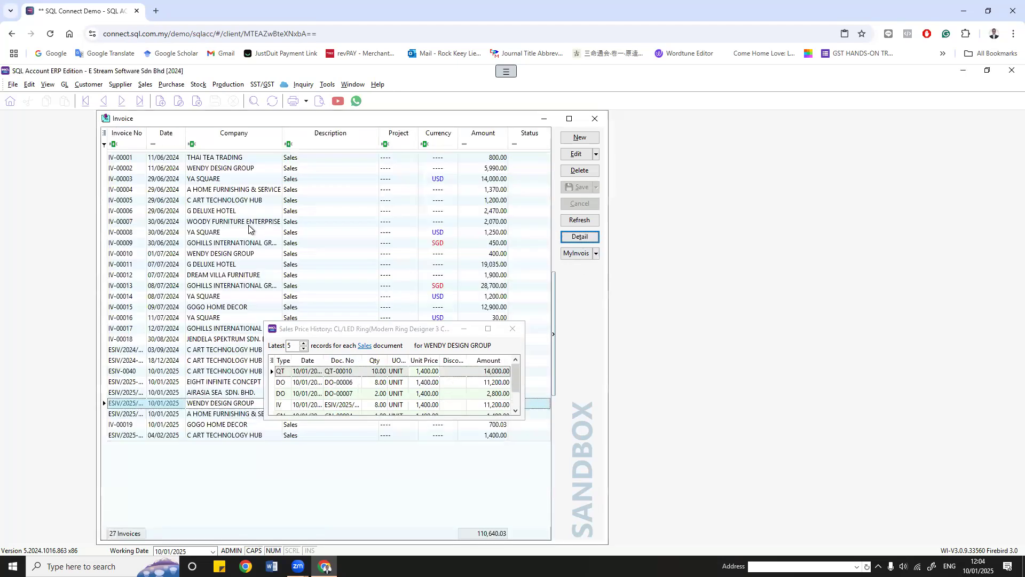
double_click(232, 395)
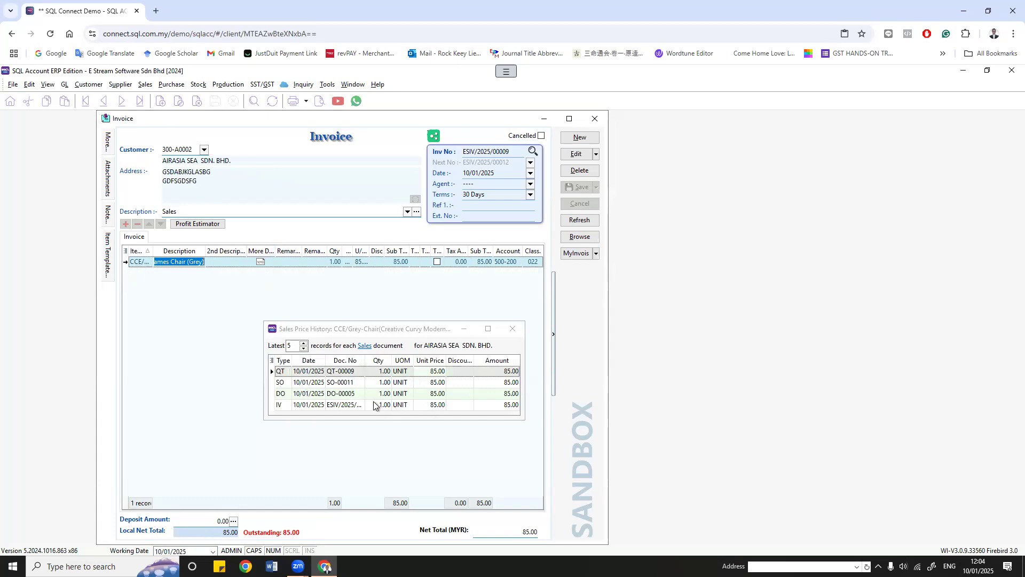
left_click(293, 346)
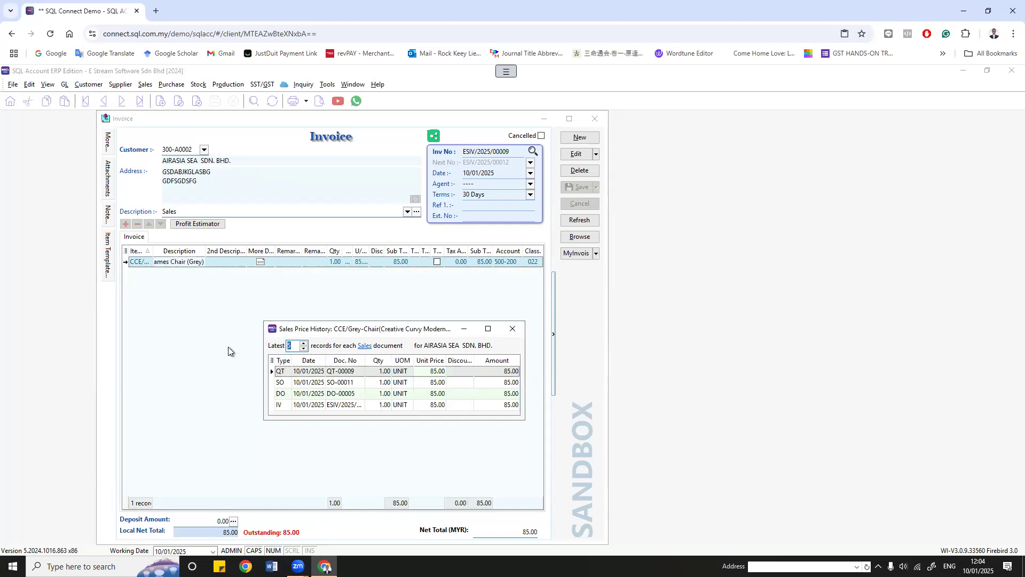
left_click(365, 346)
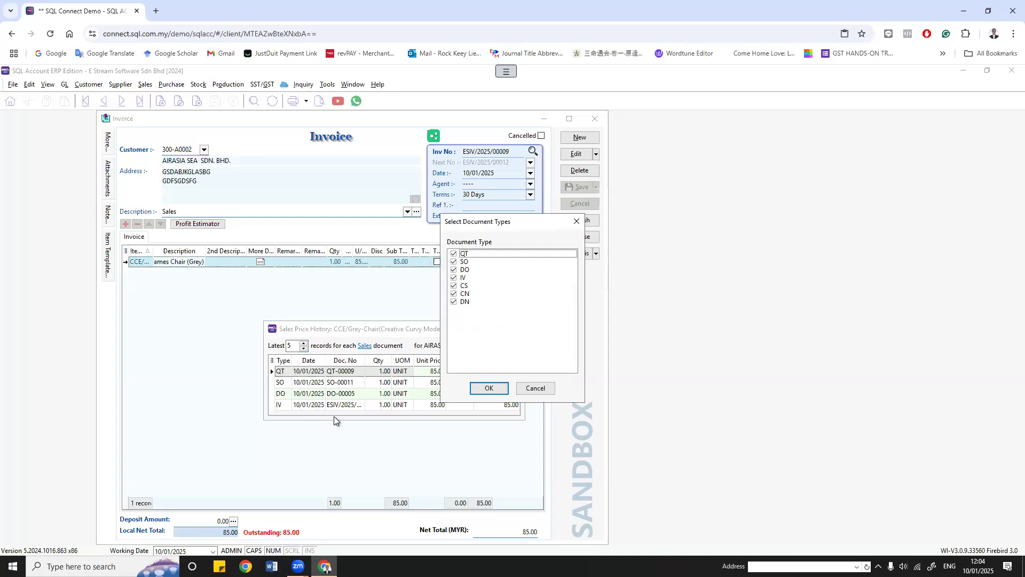
left_click(535, 389)
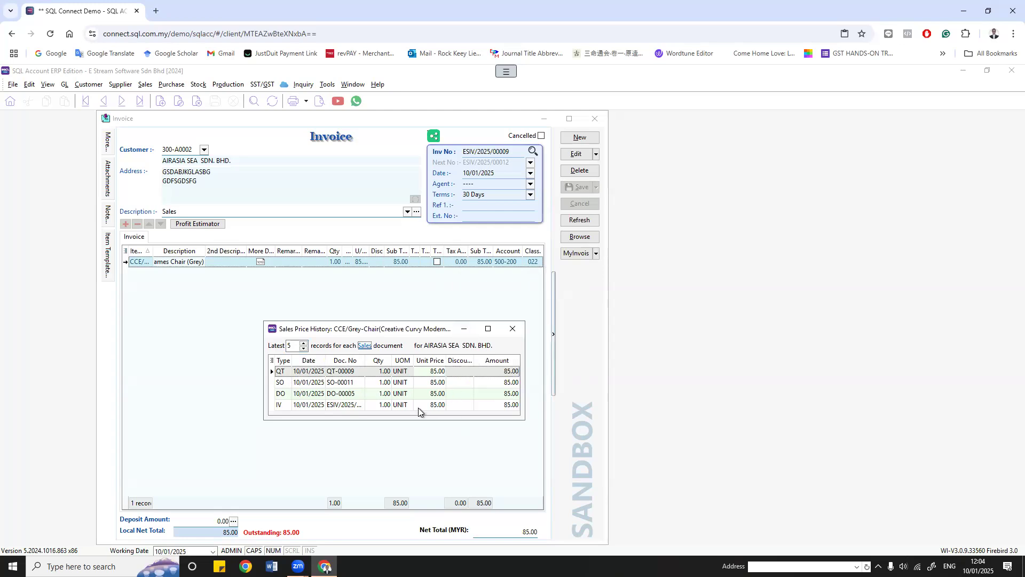
Step: Check the item price history on the EIGHT INFINITE CONCEPT invoice and the C ART TECHNOLOGY HUB invoice dated 10/01/2025
left_click(582, 237)
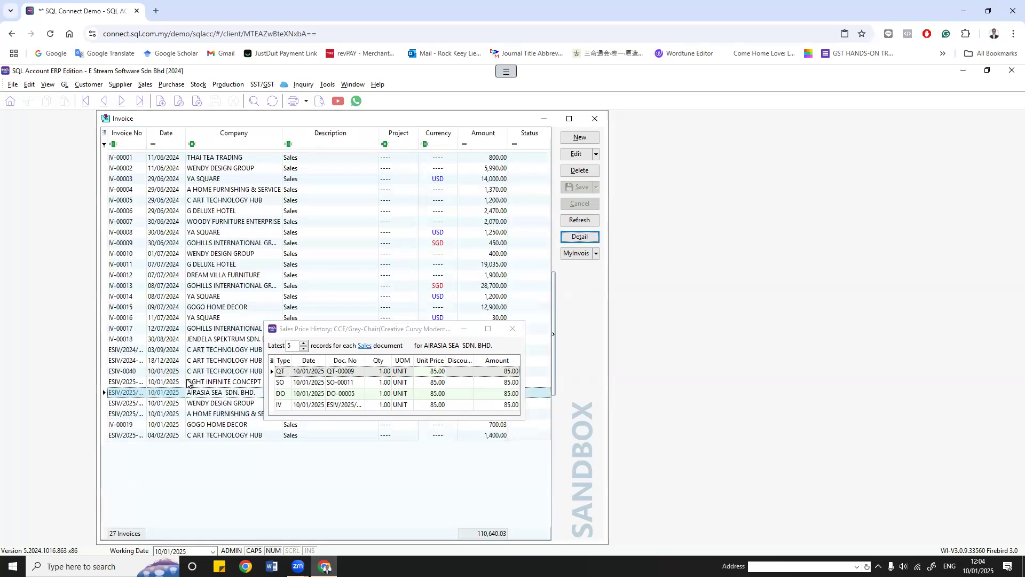
double_click(217, 382)
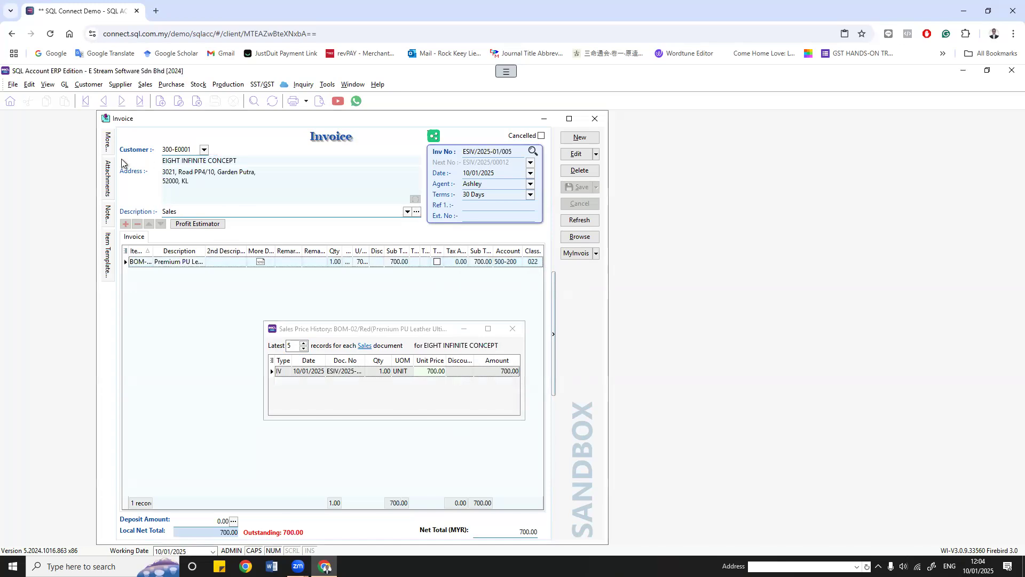
left_click(195, 263)
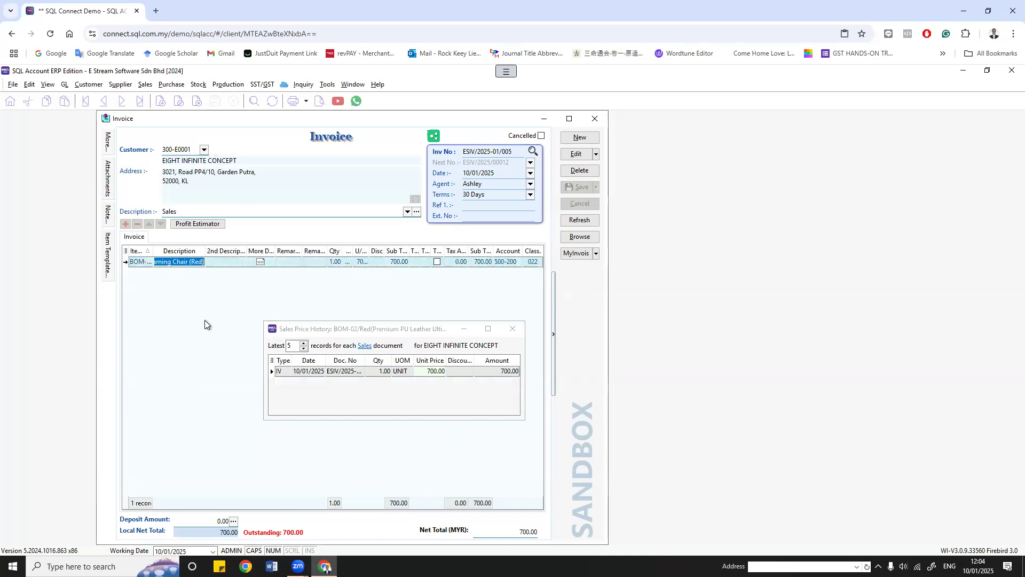
left_click(580, 236)
double_click(222, 370)
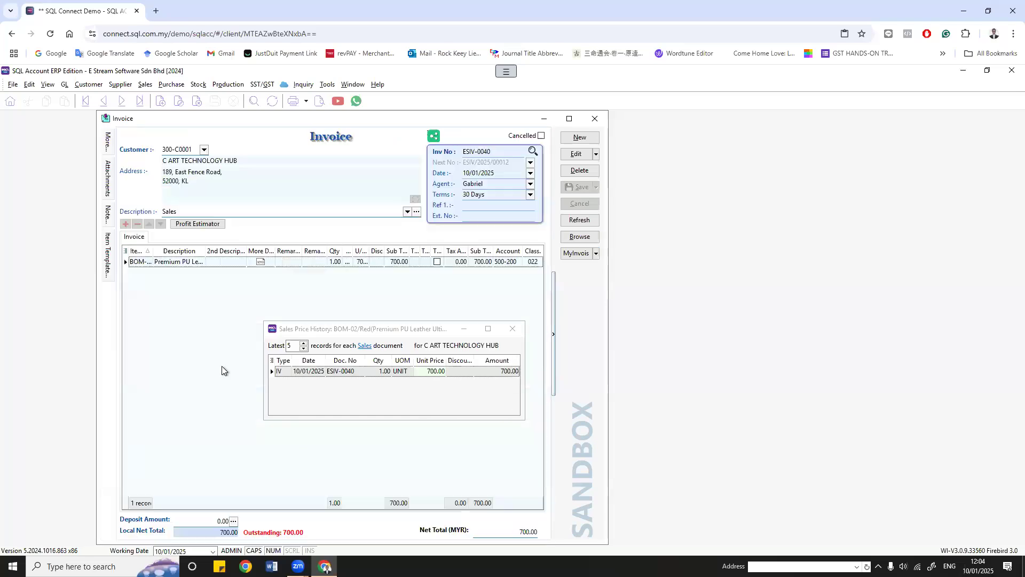
Step: Check the item price history on the JENDELA SPEKTRUM SDN. BHD. invoice and the YA SQUARE invoice dated 08/07/2024
left_click(579, 236)
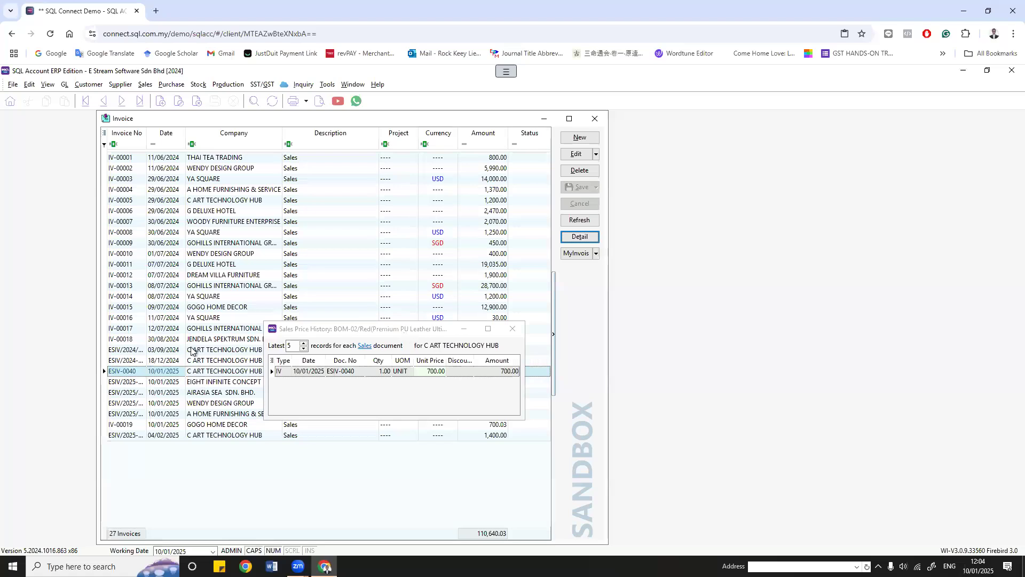
left_click(223, 340)
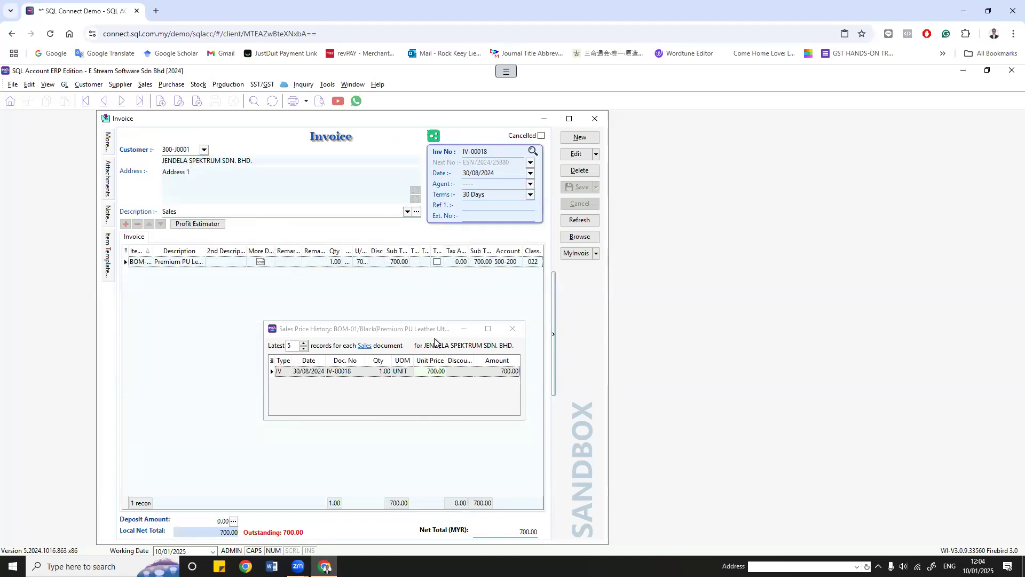
left_click(588, 237)
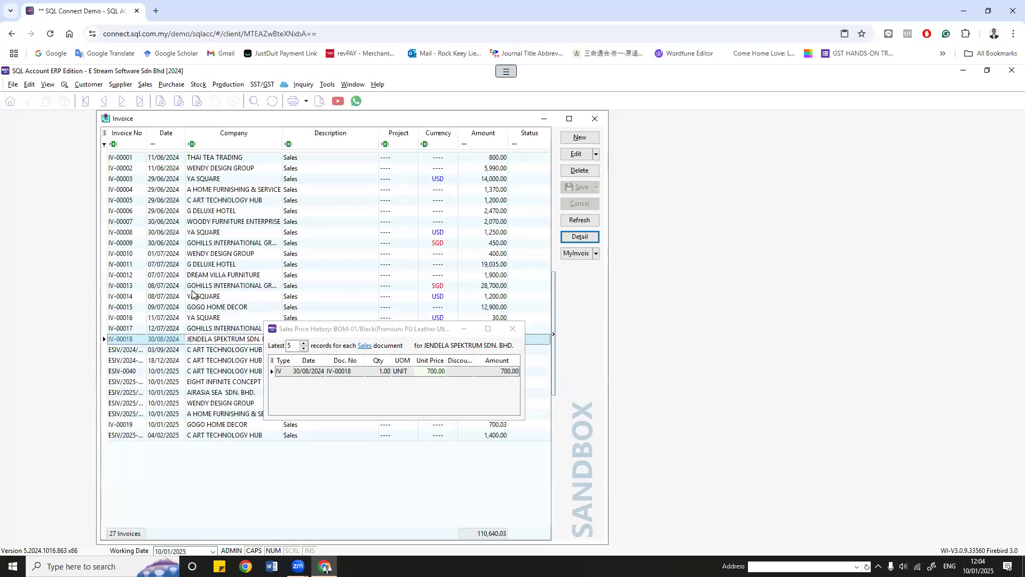
left_click(210, 298)
double_click(211, 298)
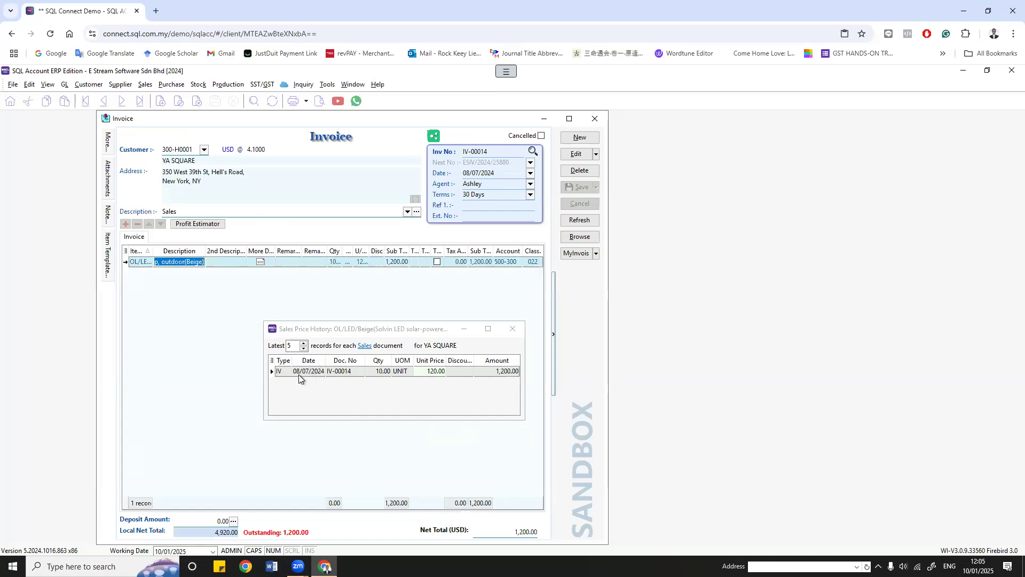
Step: Return to the WENDY DESIGN GROUP invoice dated 10/01/2025, view the source quotation from its price history, and close the quotation
left_click(576, 240)
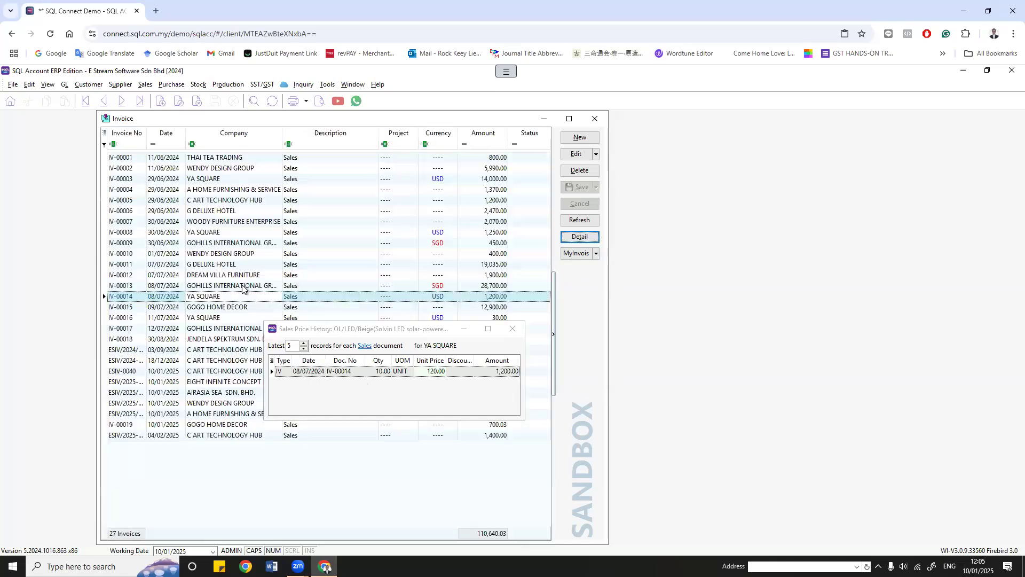
double_click(218, 404)
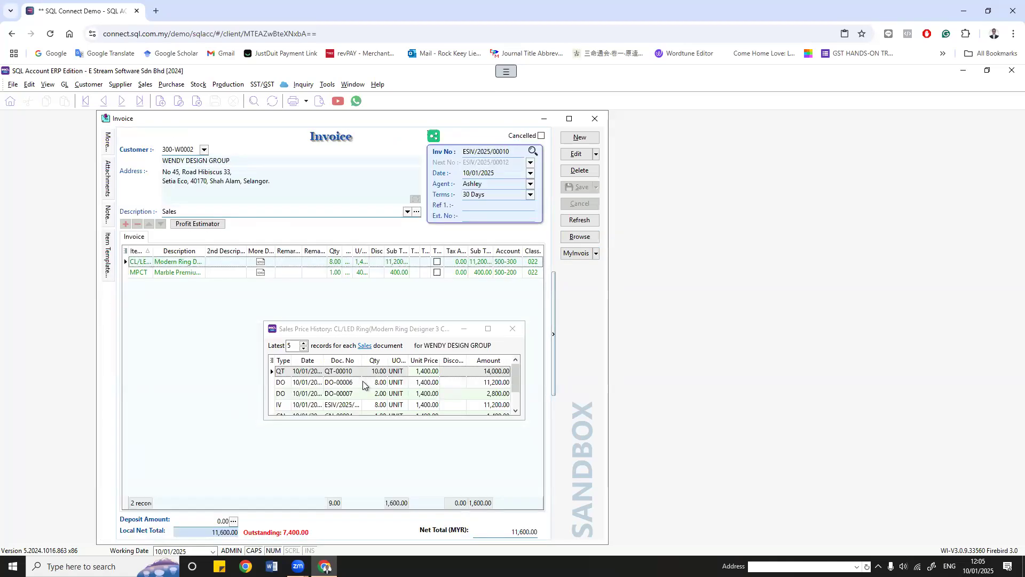
double_click(340, 371)
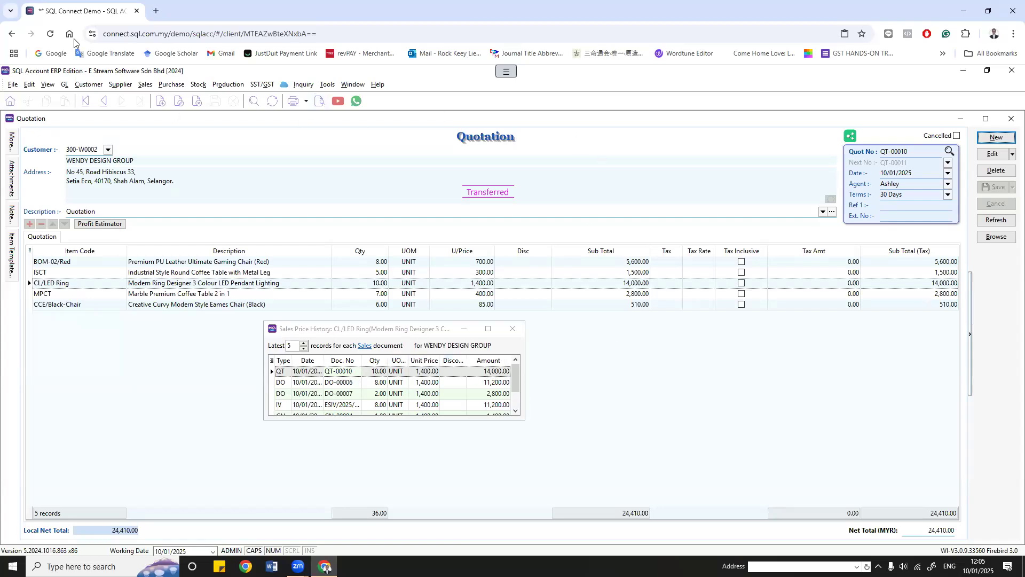
left_click(48, 84)
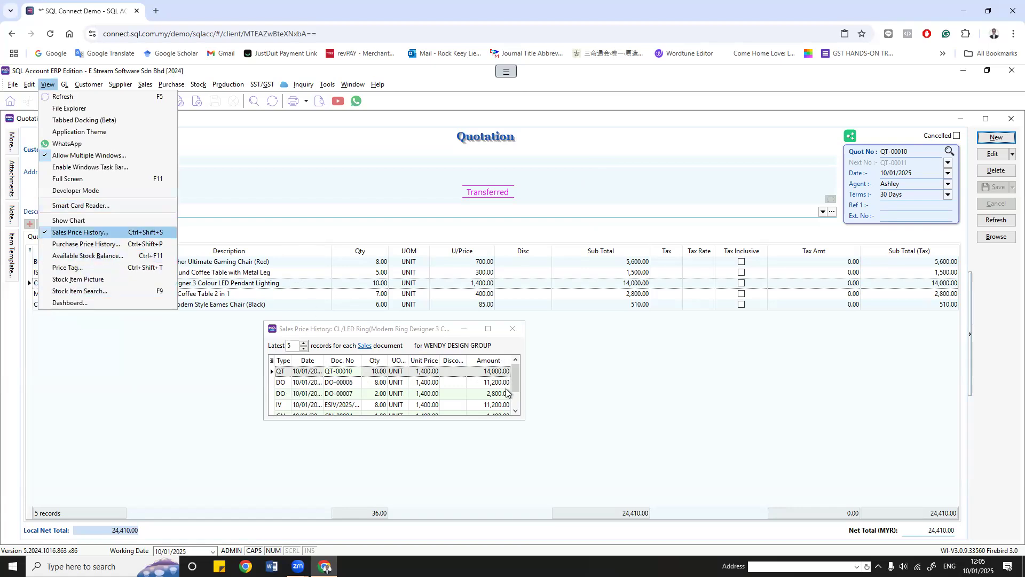
left_click(602, 416)
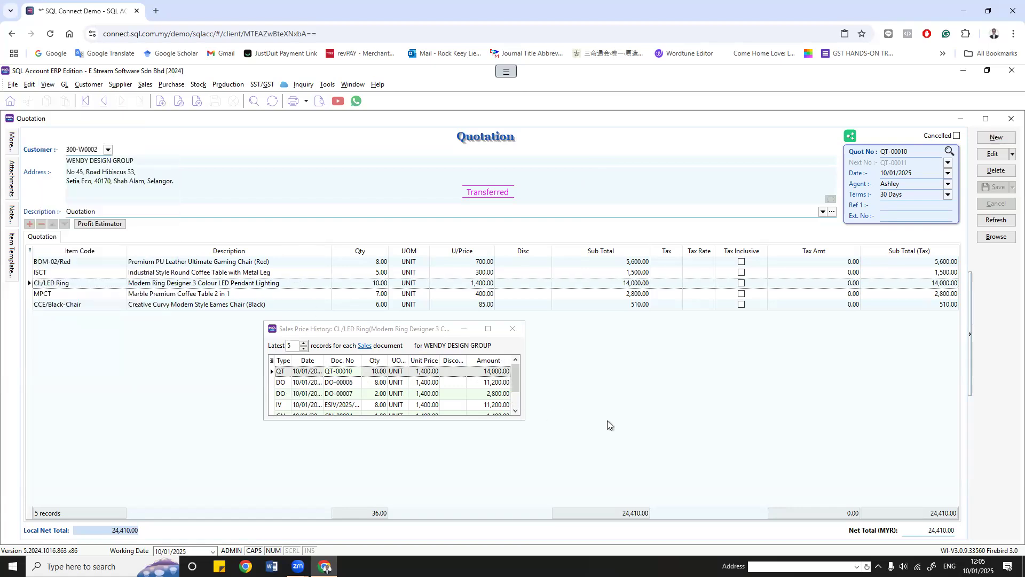
left_click(1012, 119)
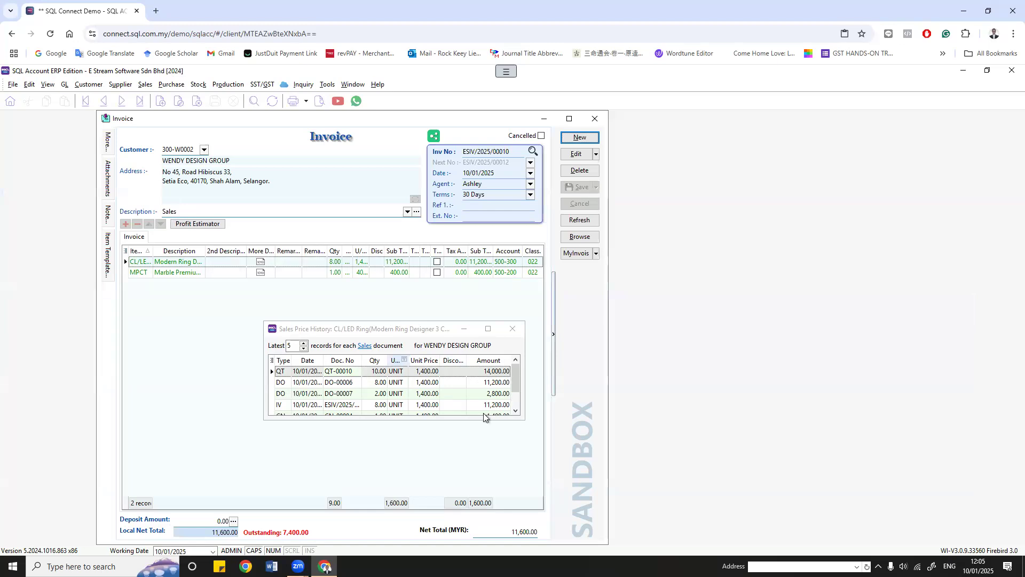
Step: Reposition the Sales Price History window and the invoice window so the item lines and price records can be viewed together
left_click_drag(330, 330, 47, 458)
left_click_drag(153, 447, 179, 443)
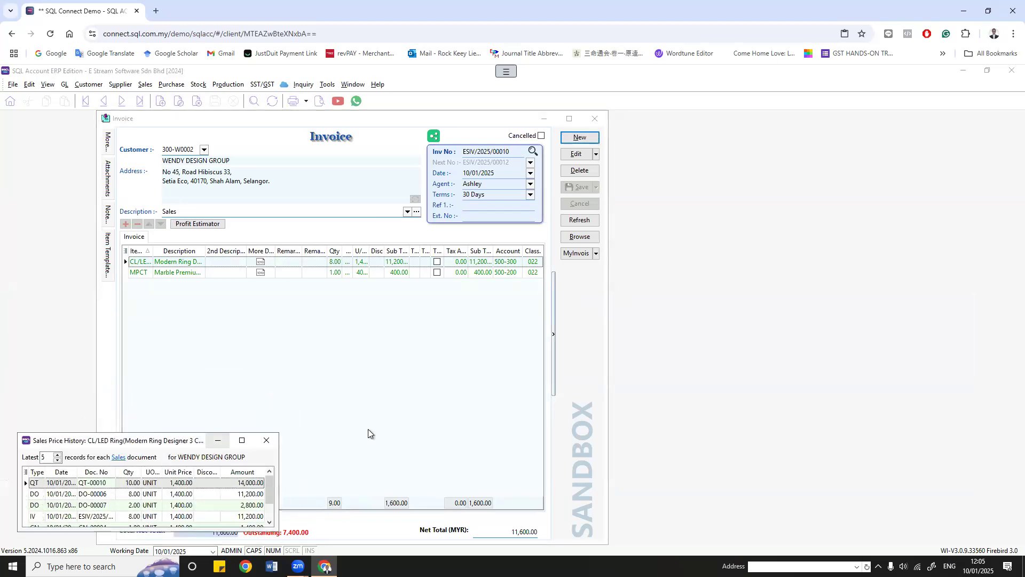
left_click(403, 324)
left_click_drag(305, 127, 218, 127)
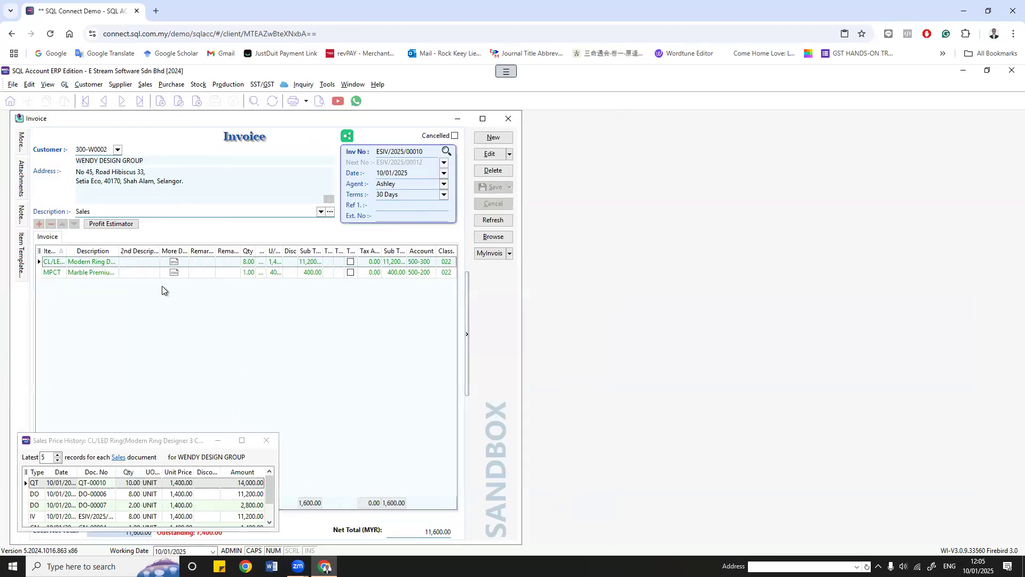
Step: Compare the sales price history of the invoice's MPCT coffee table and LED ring lines, closing the history and invoice windows when done
left_click(81, 272)
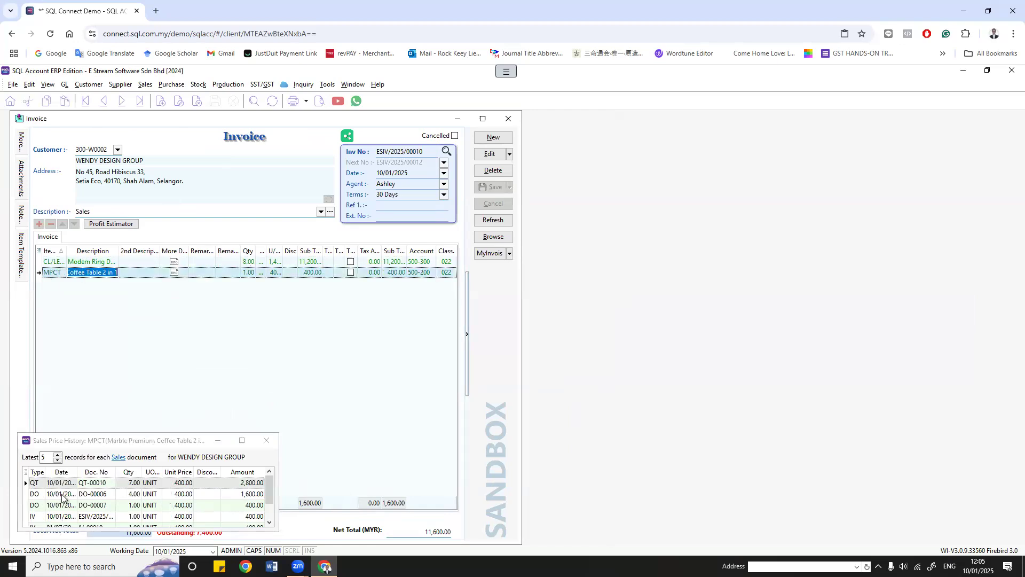
left_click(87, 264)
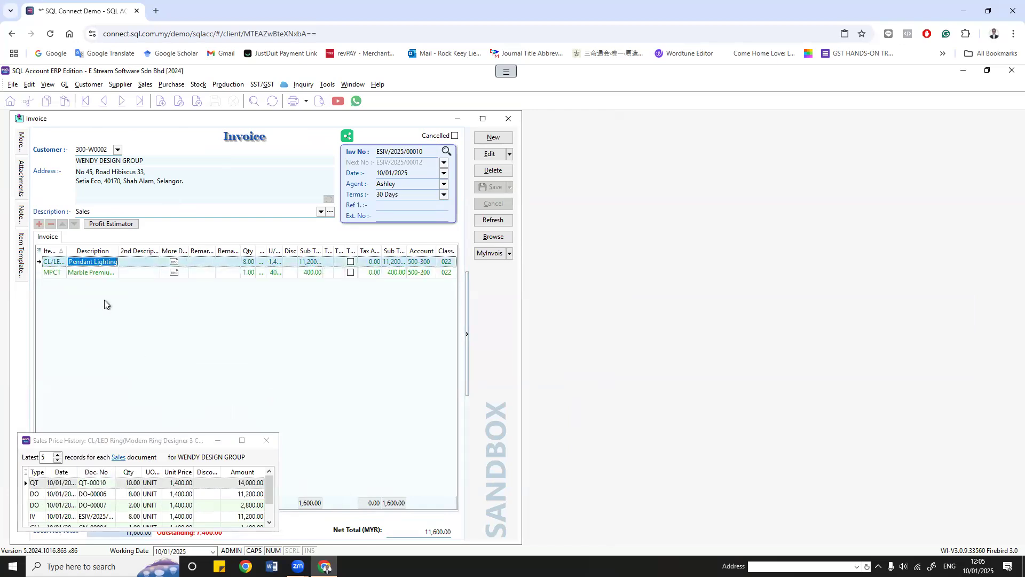
left_click(83, 275)
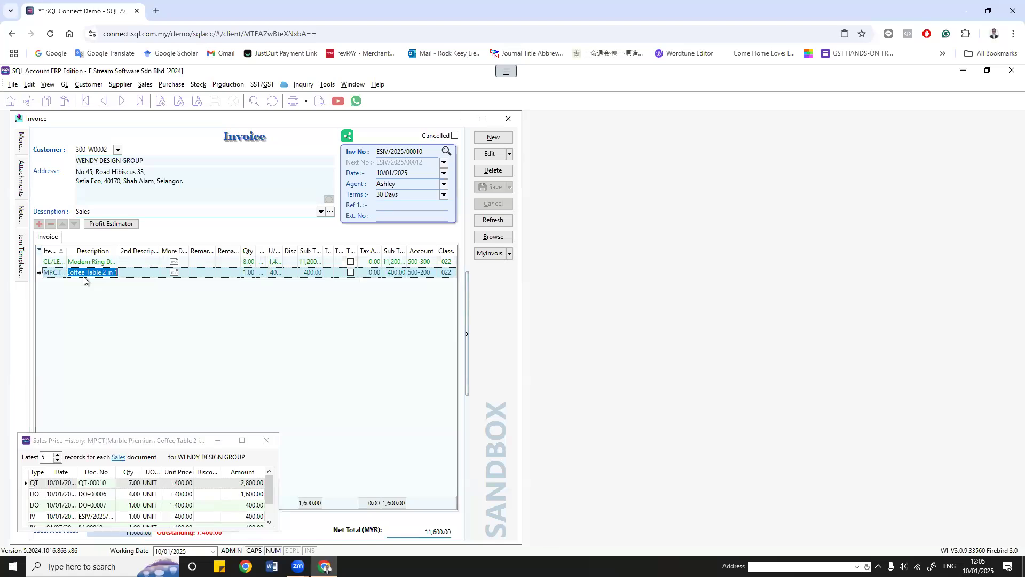
left_click(92, 263)
left_click(90, 273)
left_click(98, 262)
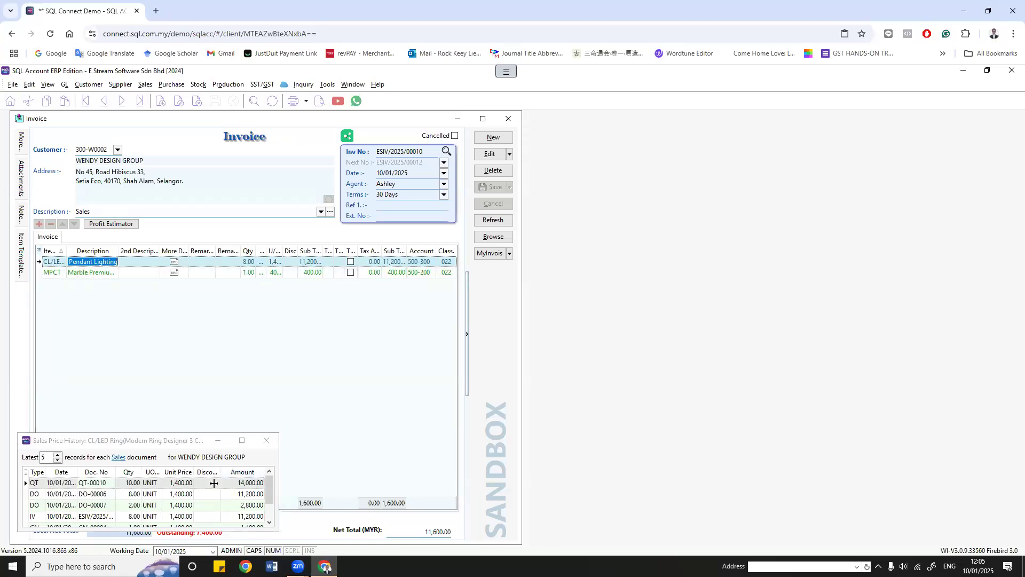
left_click(267, 440)
left_click(509, 119)
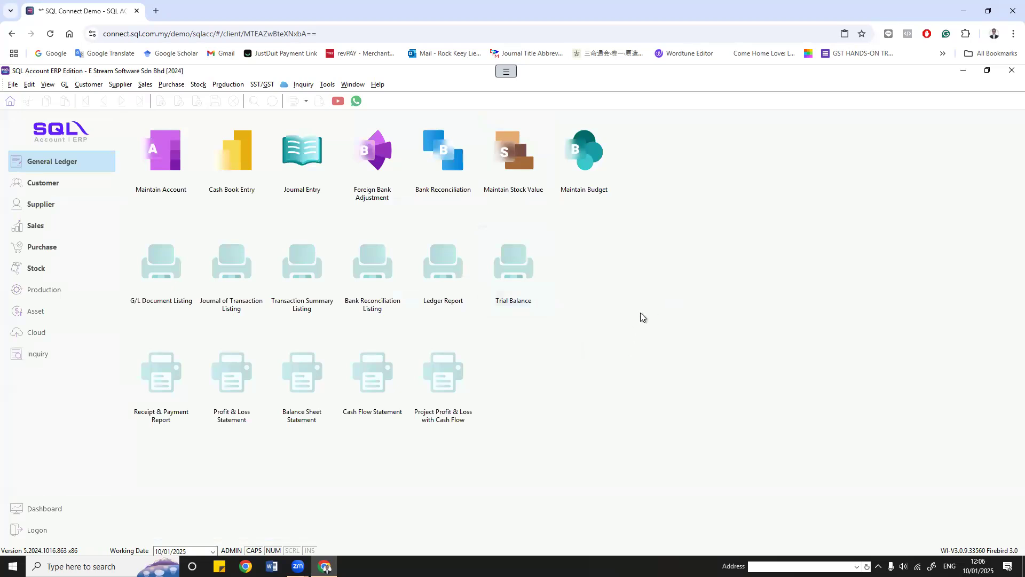
Step: Create a new sales quotation for the customer EIGHT INFINITE CONCEPT
left_click(145, 84)
left_click(160, 96)
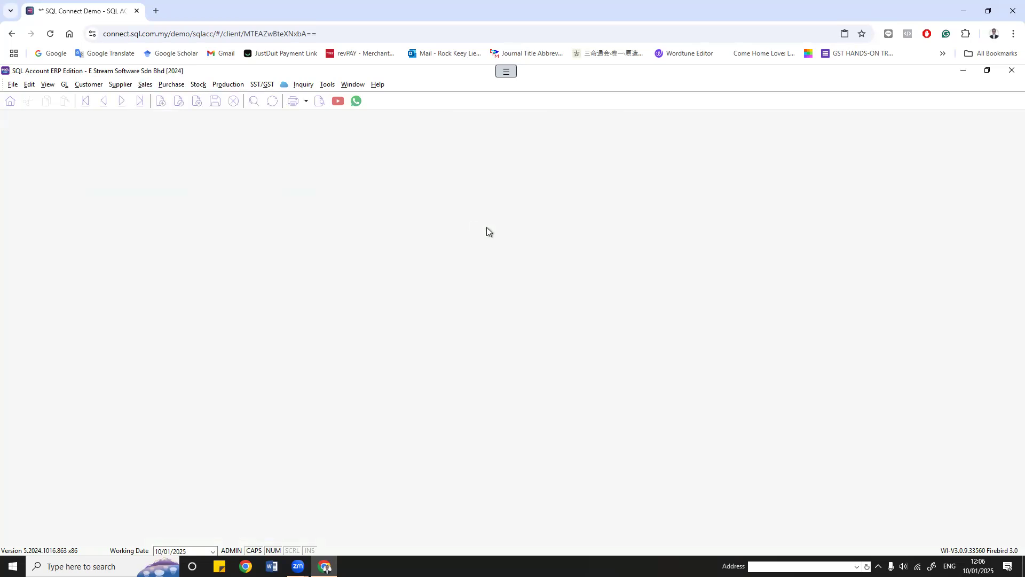
left_click(997, 138)
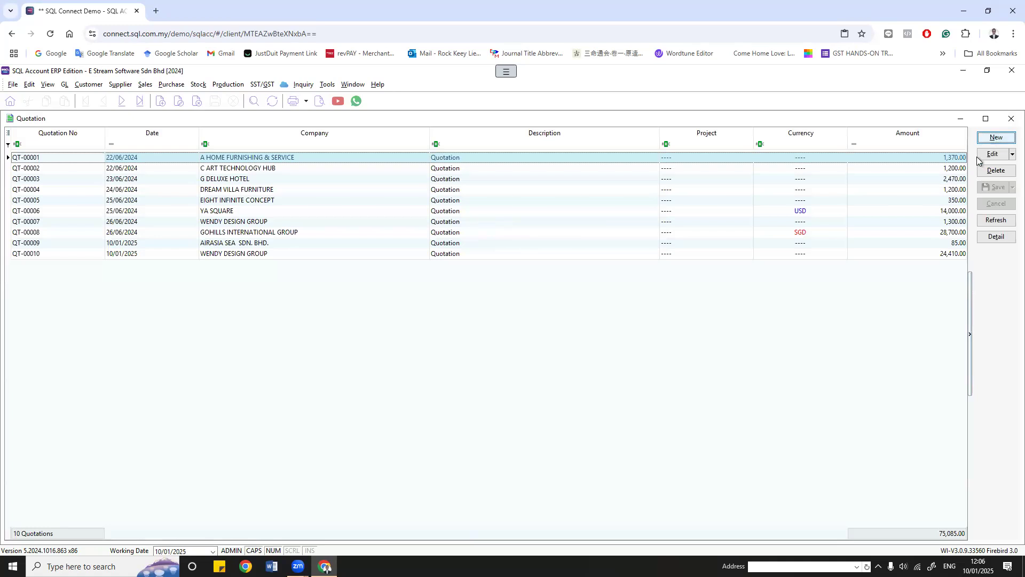
left_click(108, 150)
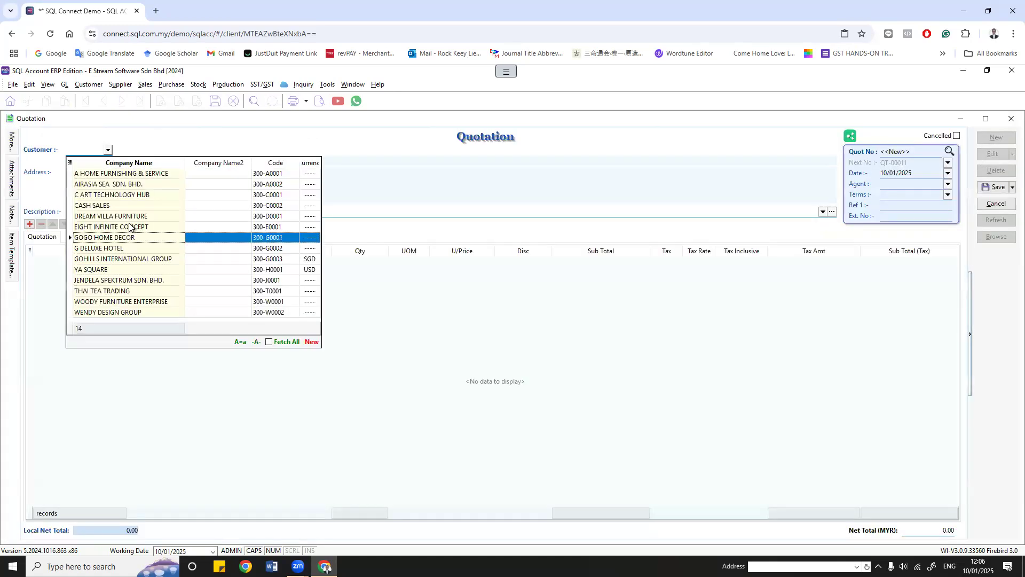
left_click(107, 226)
Step: Display the Sales Price History for the new quotation and add the item BOM-02/Red as its first line
left_click(48, 85)
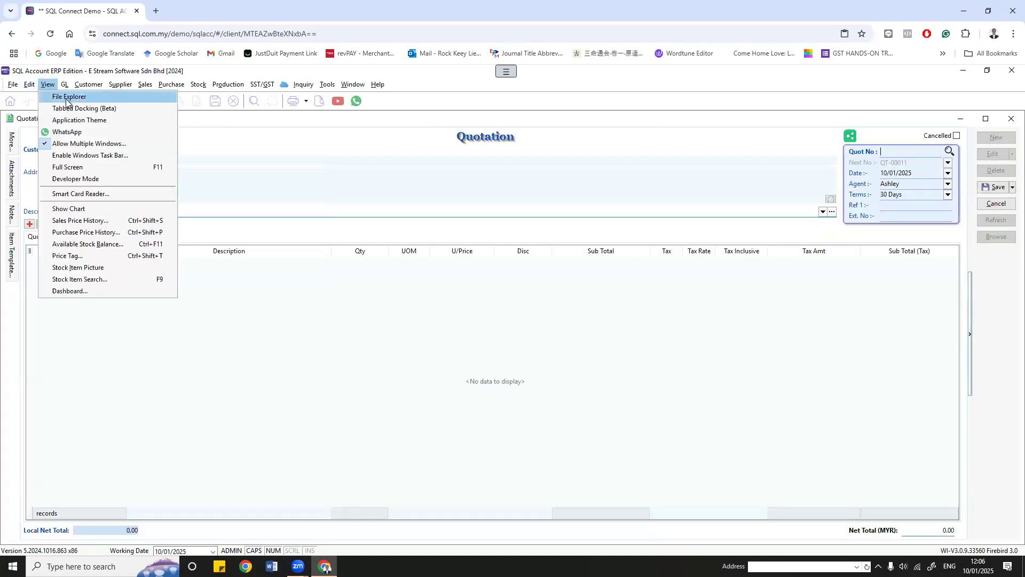
left_click(80, 221)
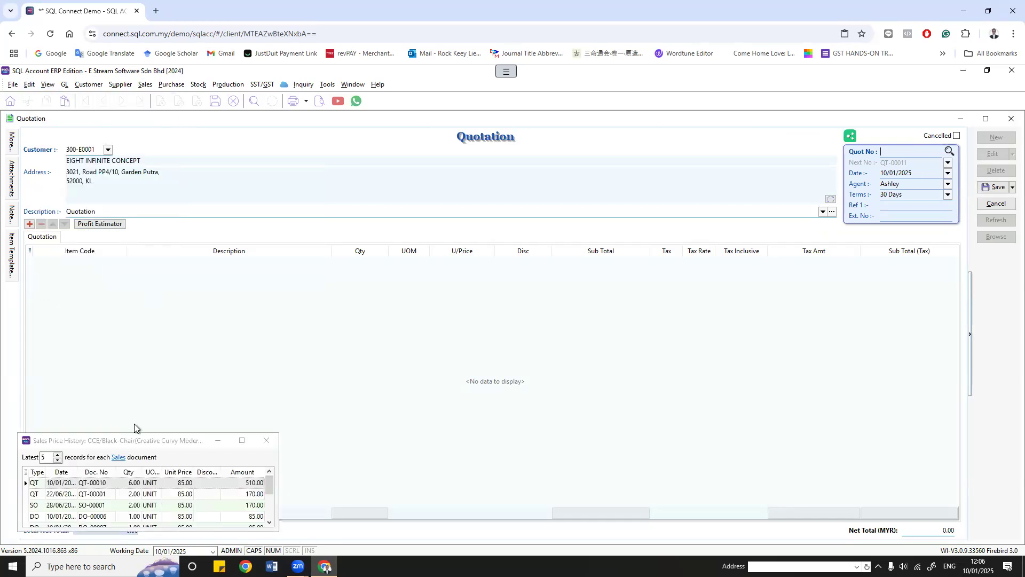
left_click(207, 277)
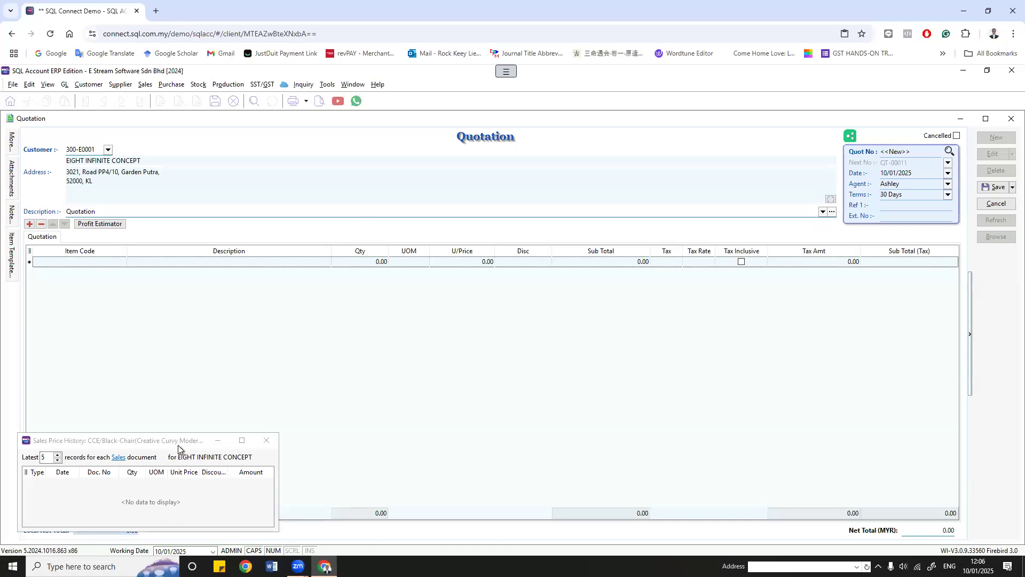
left_click(121, 262)
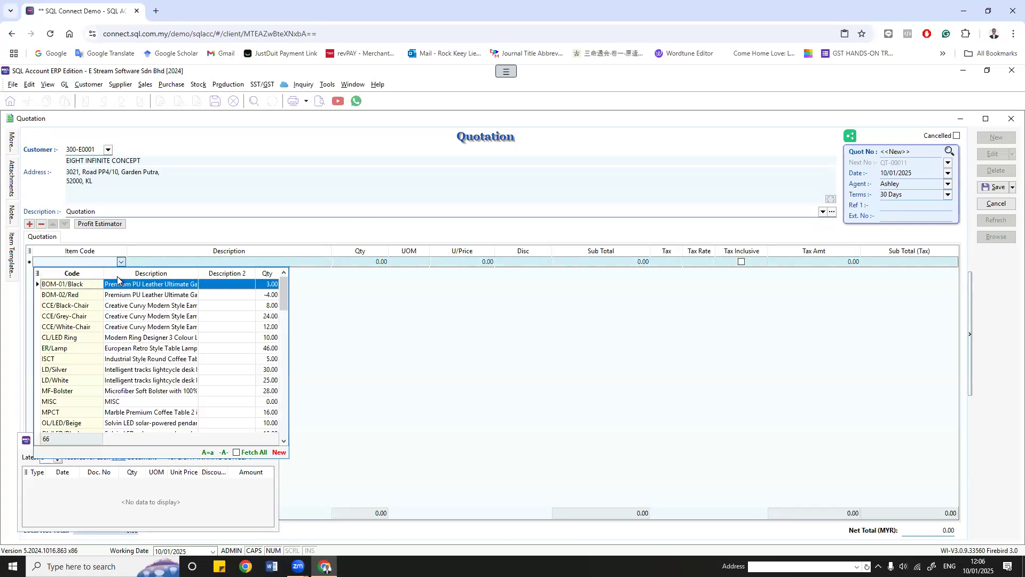
left_click(111, 295)
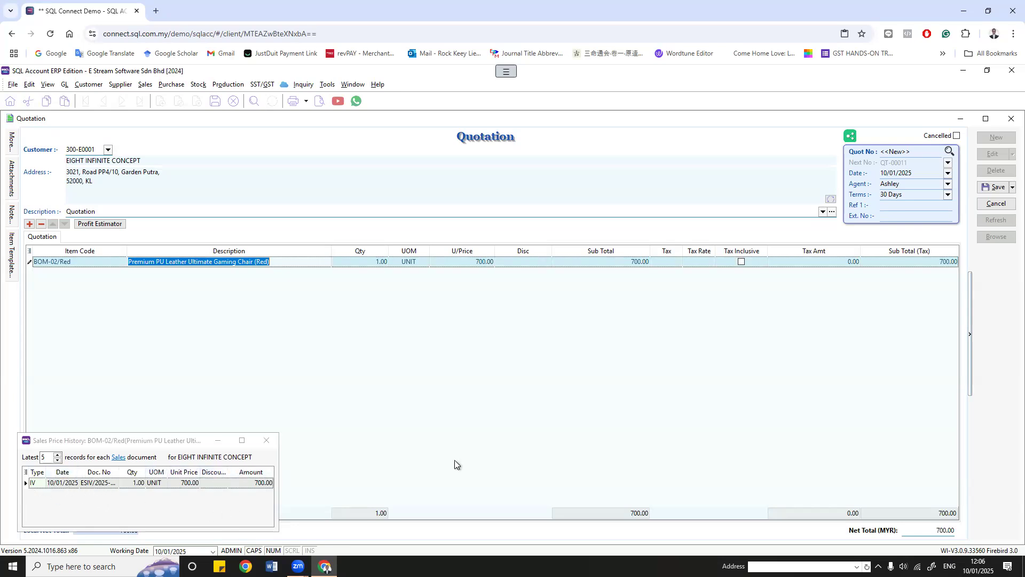
Step: Replace the quotation line's item with ISCT and then with CCE/White-Chair to check each one's price history
left_click(114, 261)
left_click(120, 261)
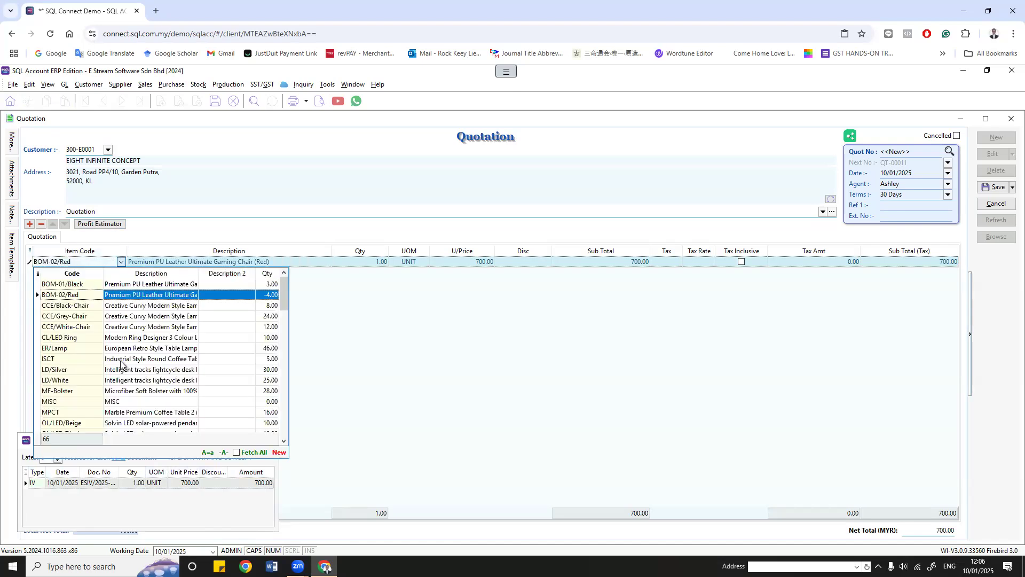
left_click(122, 359)
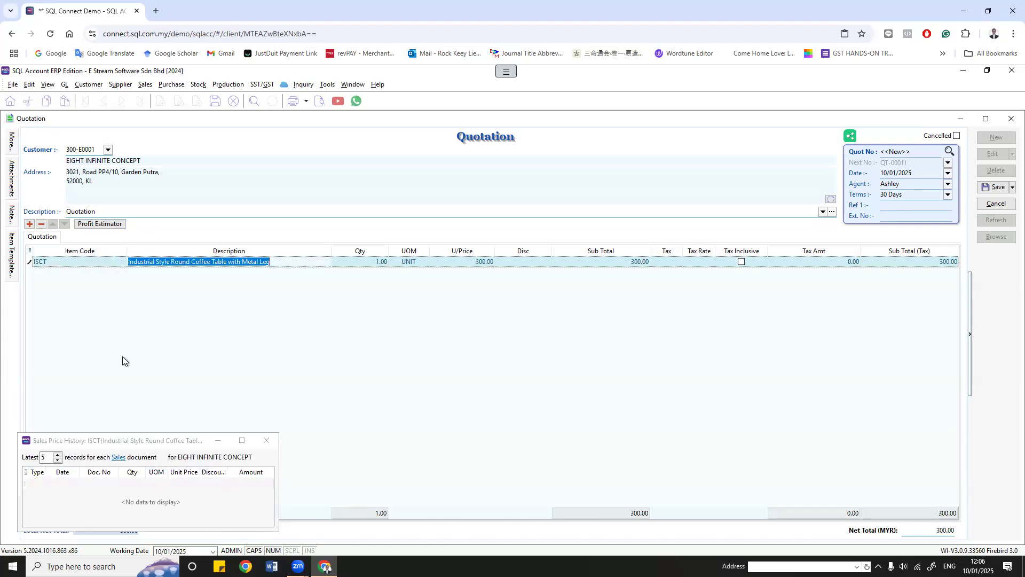
left_click(165, 323)
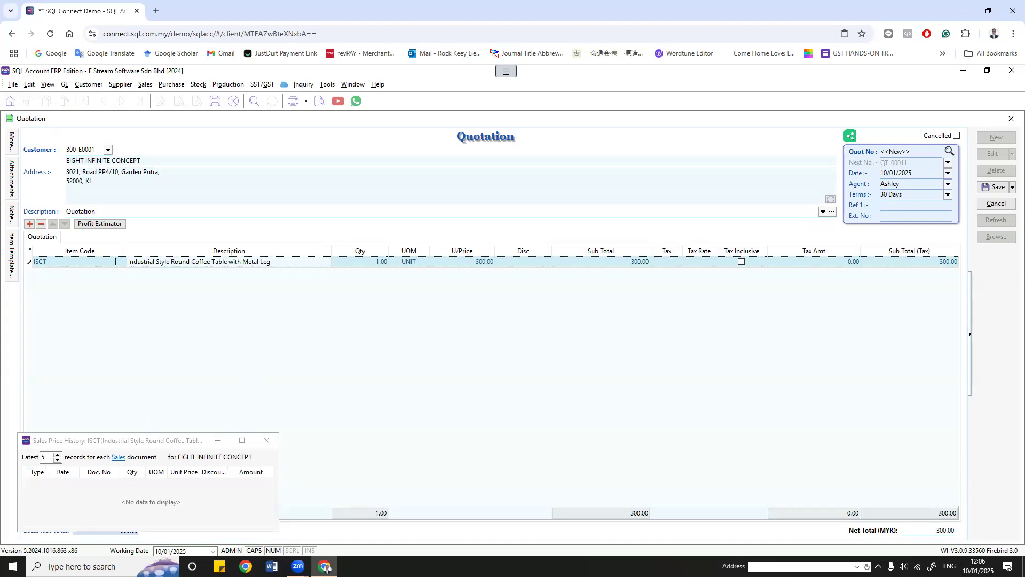
left_click(120, 261)
left_click(117, 328)
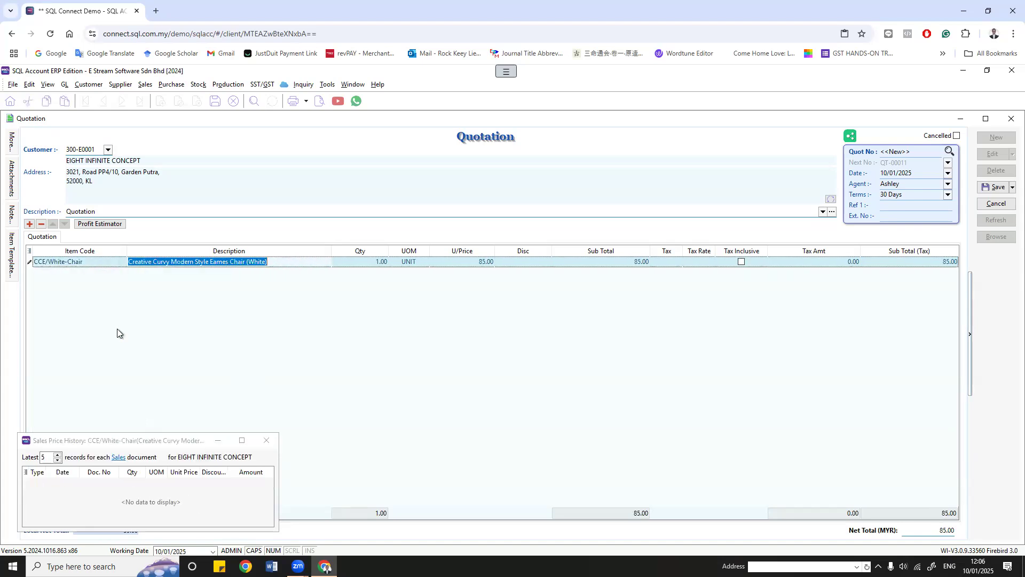
Step: Change the quotation line's item to OL/LED/Beige and then to RFC/Blue to check their price history
left_click(119, 261)
left_click(120, 261)
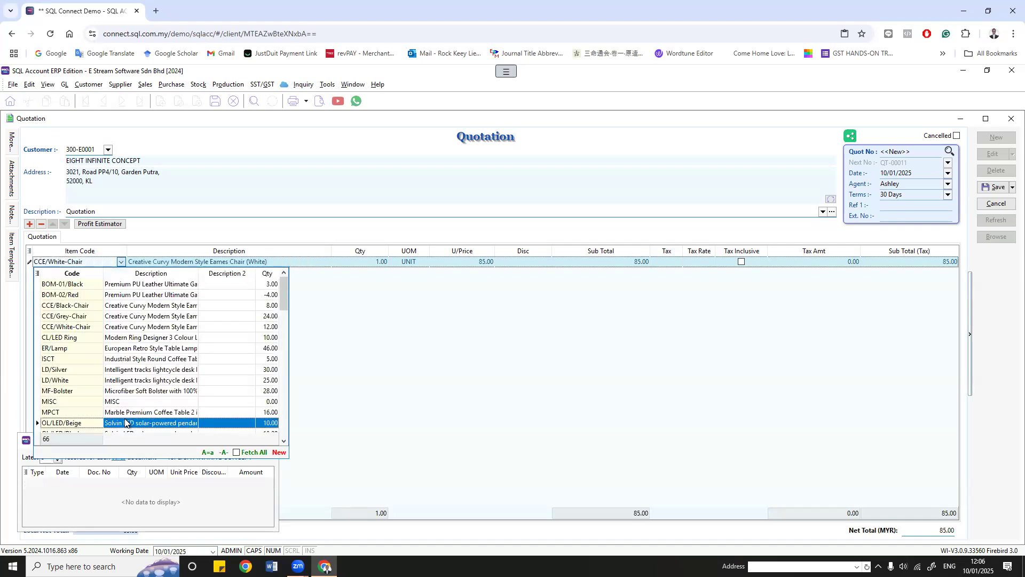
left_click(123, 419)
left_click(118, 261)
left_click(121, 261)
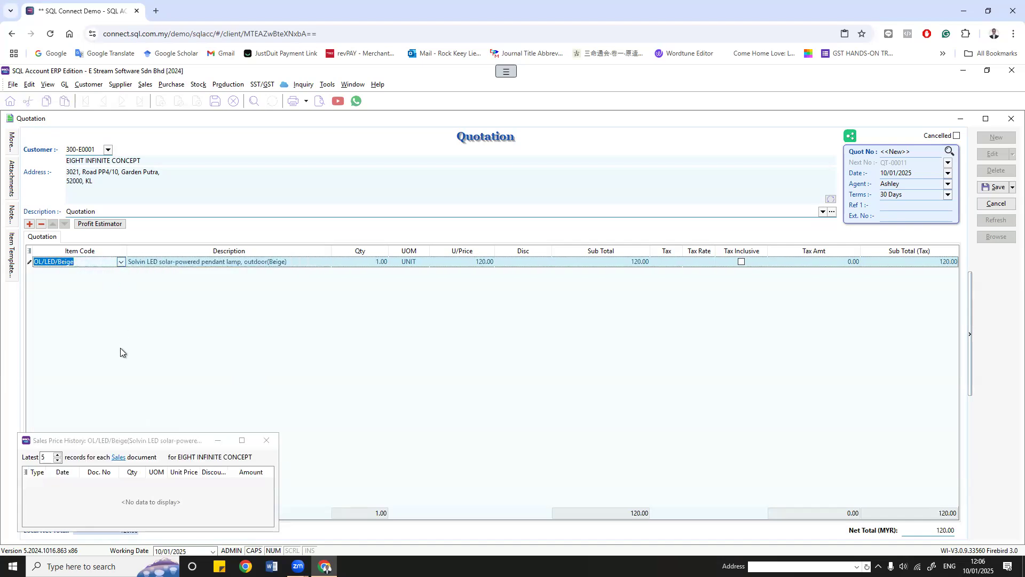
scroll(123, 359, "down", 3)
left_click(120, 373)
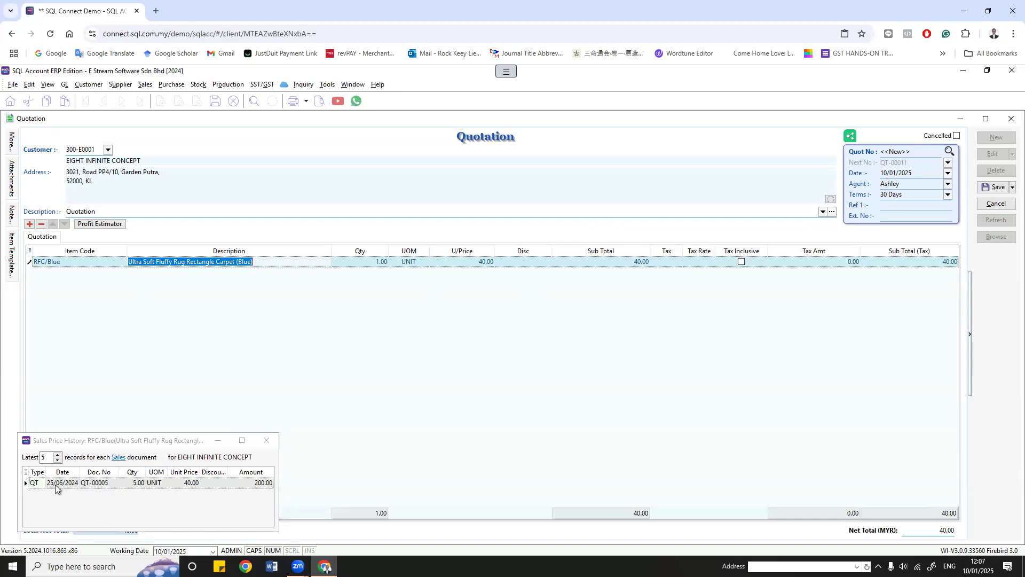
Step: View the past quotation QT-00005 from the RFC/Blue price history, then close it and the history window
left_click(101, 483)
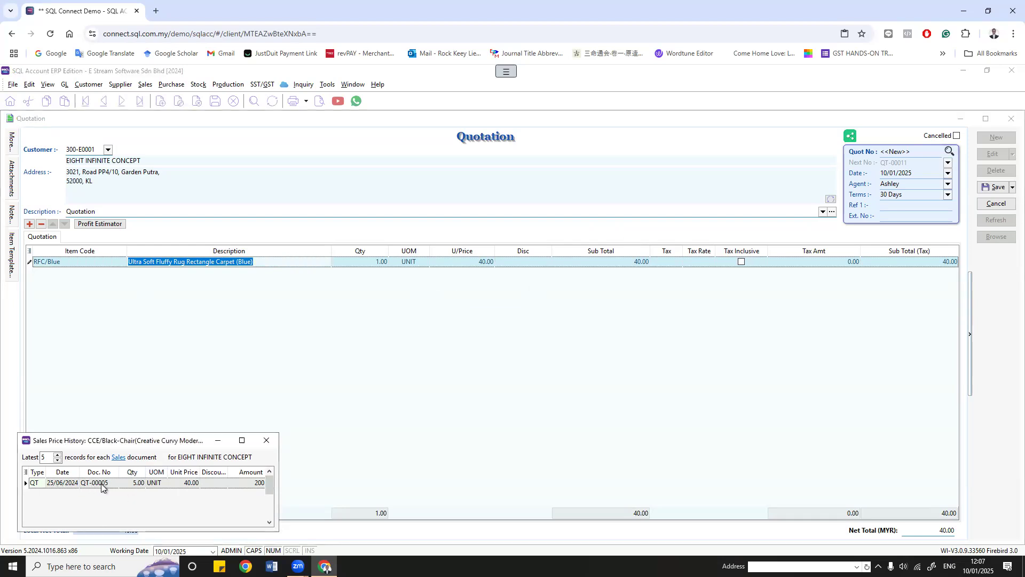
double_click(102, 484)
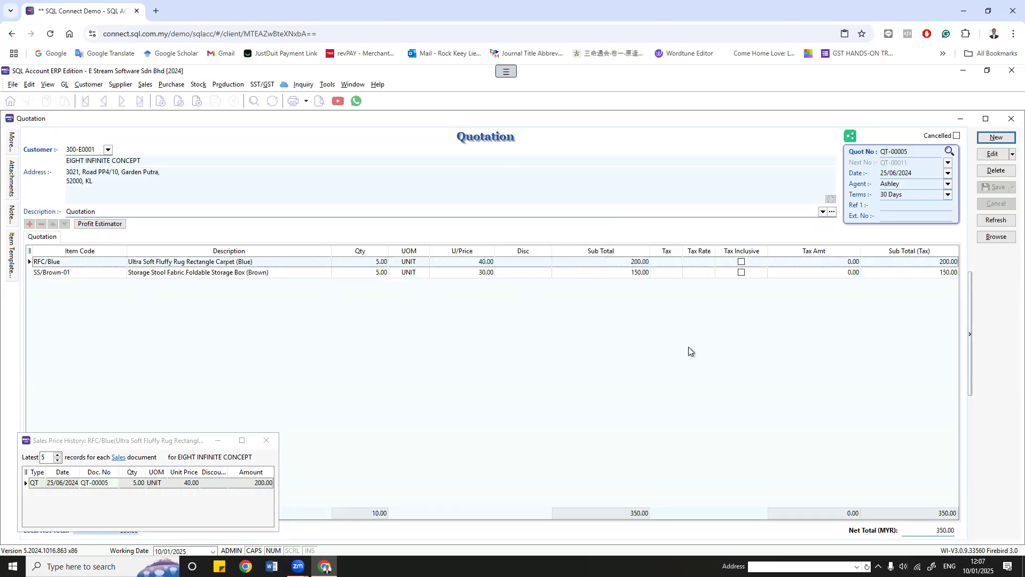
left_click(997, 137)
left_click(266, 440)
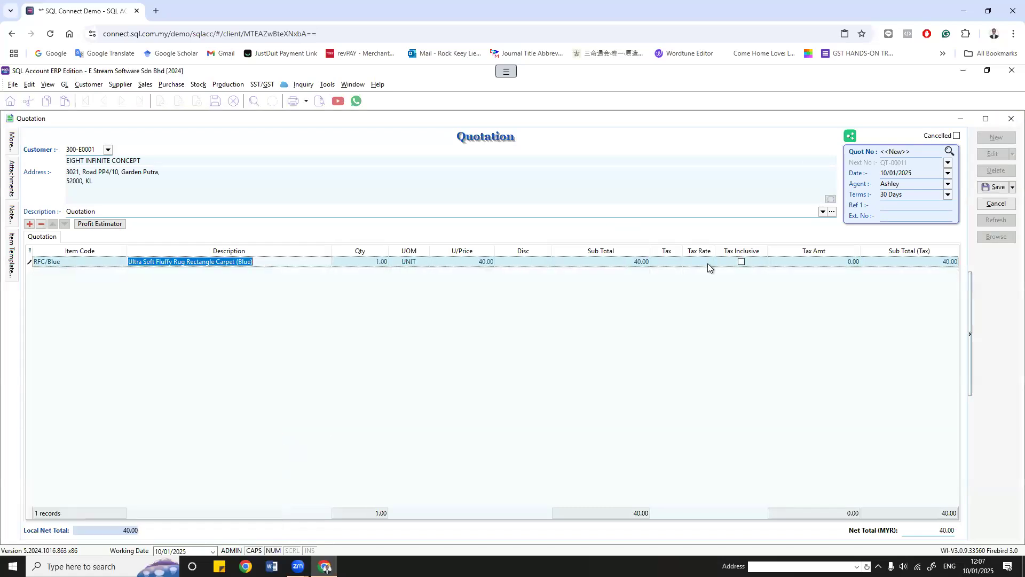
Step: Discard the unsaved quotation for EIGHT INFINITE CONCEPT and close the quotation window
left_click(996, 203)
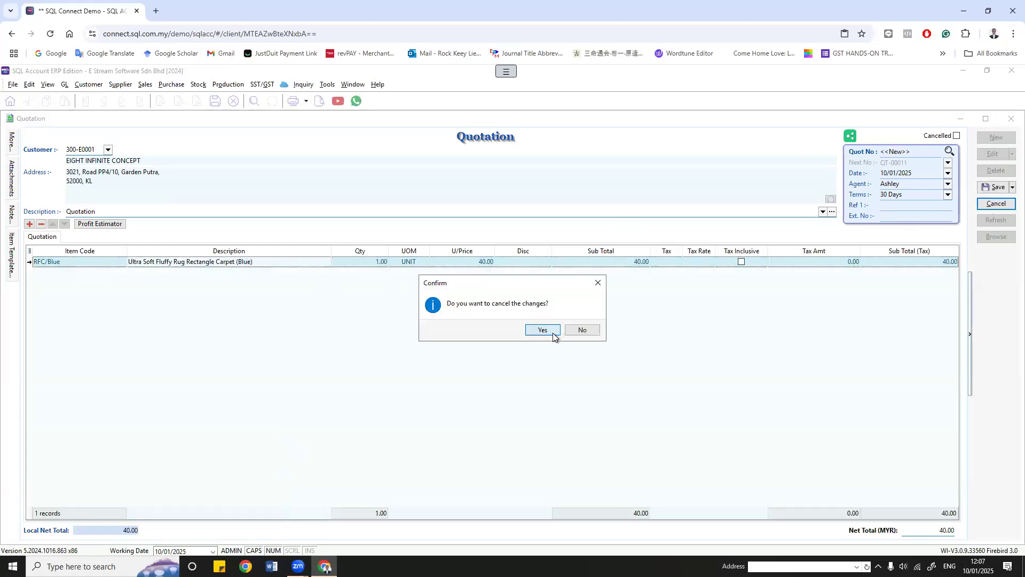
left_click(552, 332)
left_click(1011, 118)
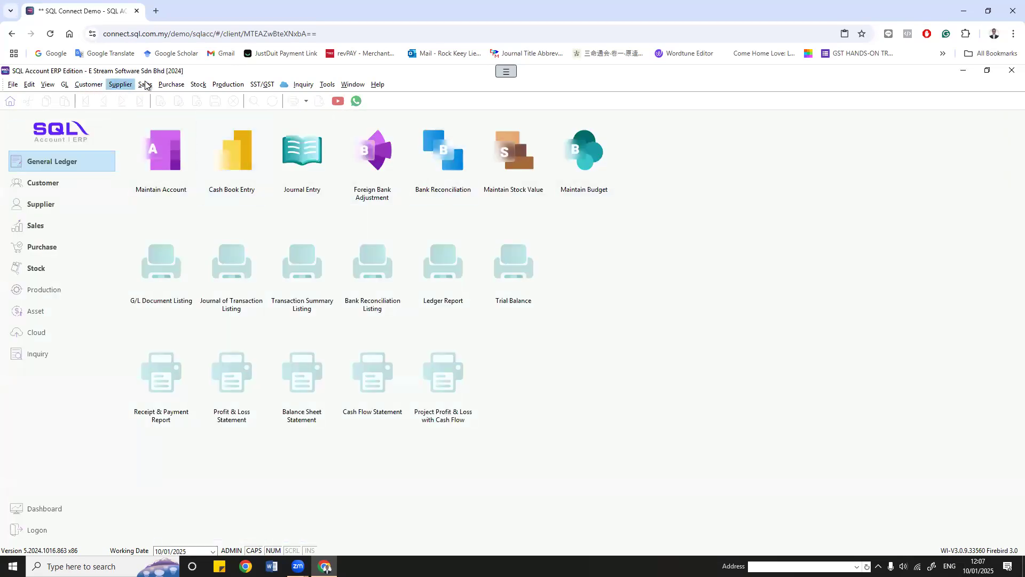
Step: View the list of Cash Book Entry vouchers and close it again
left_click(63, 84)
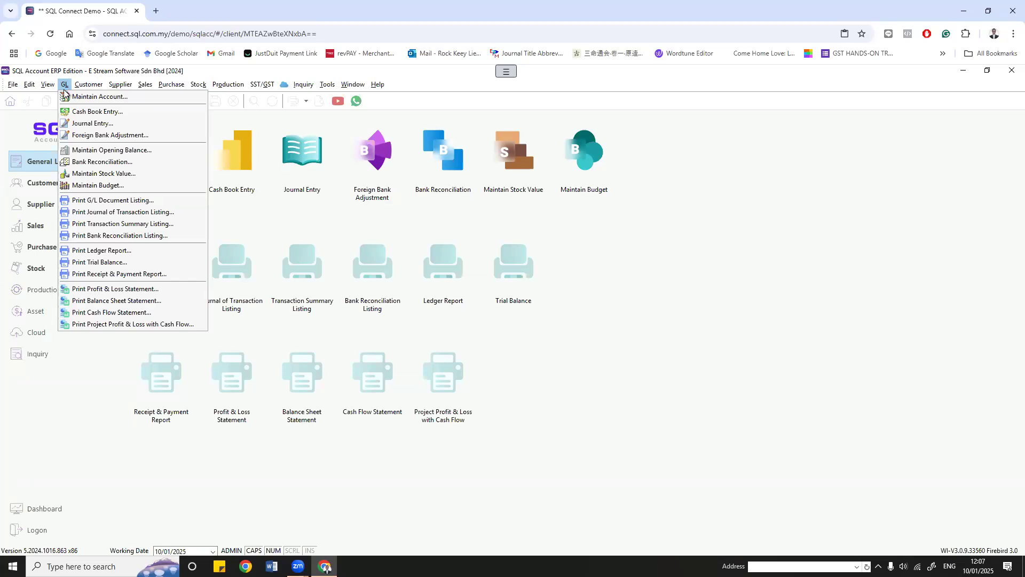
left_click(116, 111)
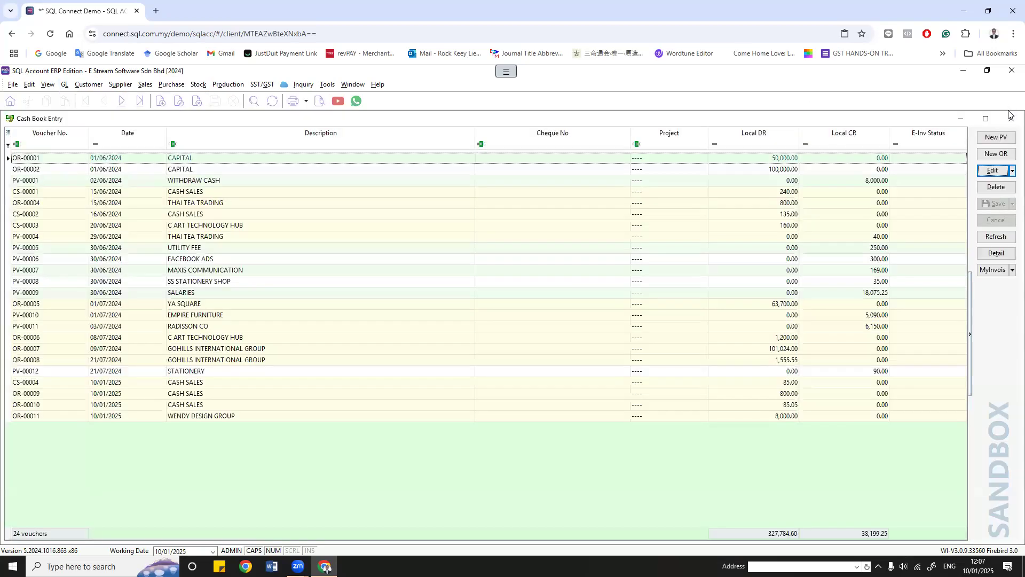
left_click(1009, 123)
left_click(79, 84)
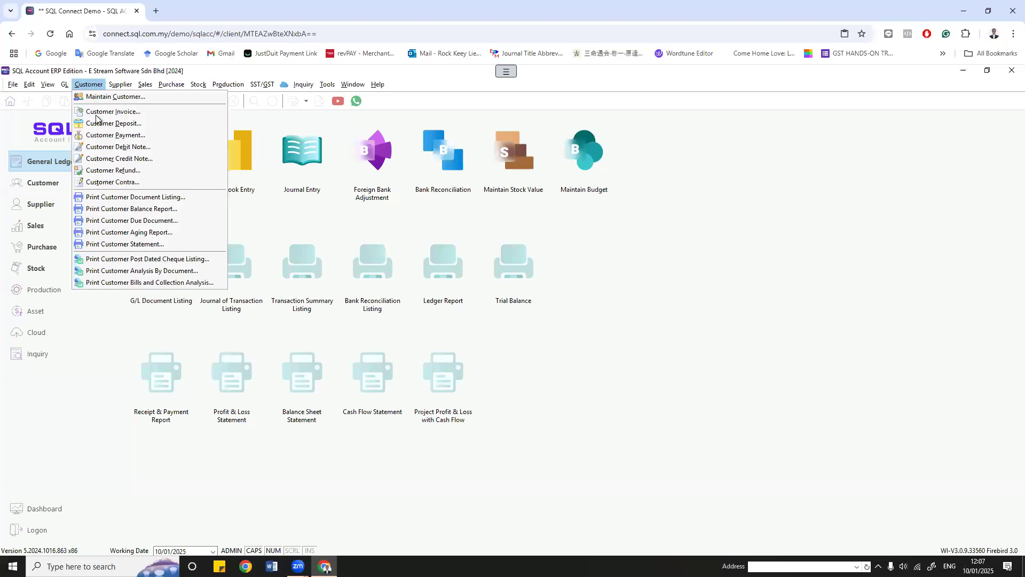
left_click(120, 85)
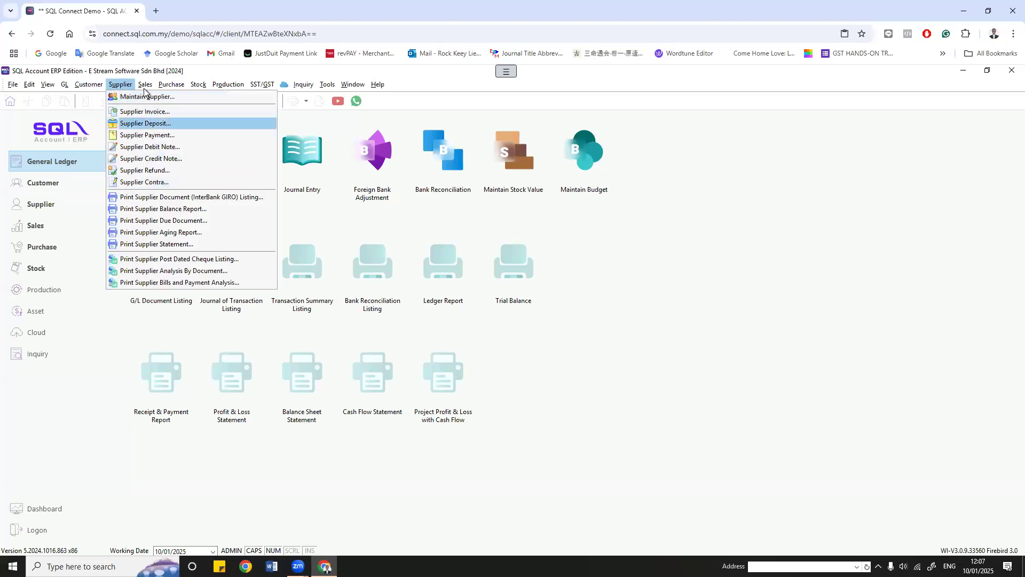
key("Right")
key("Right")
left_click(63, 86)
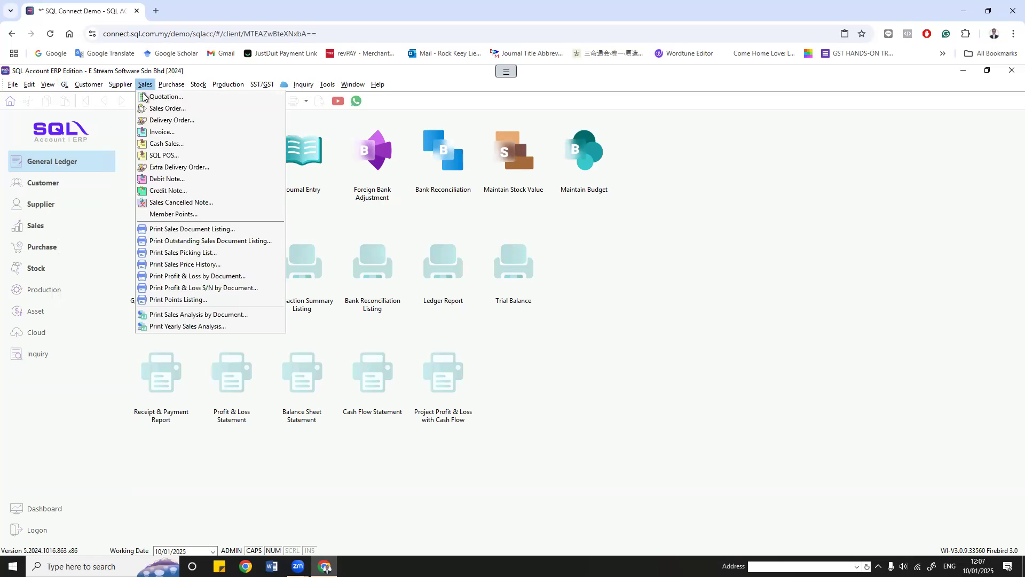
mouse_move(170, 85)
left_click(169, 109)
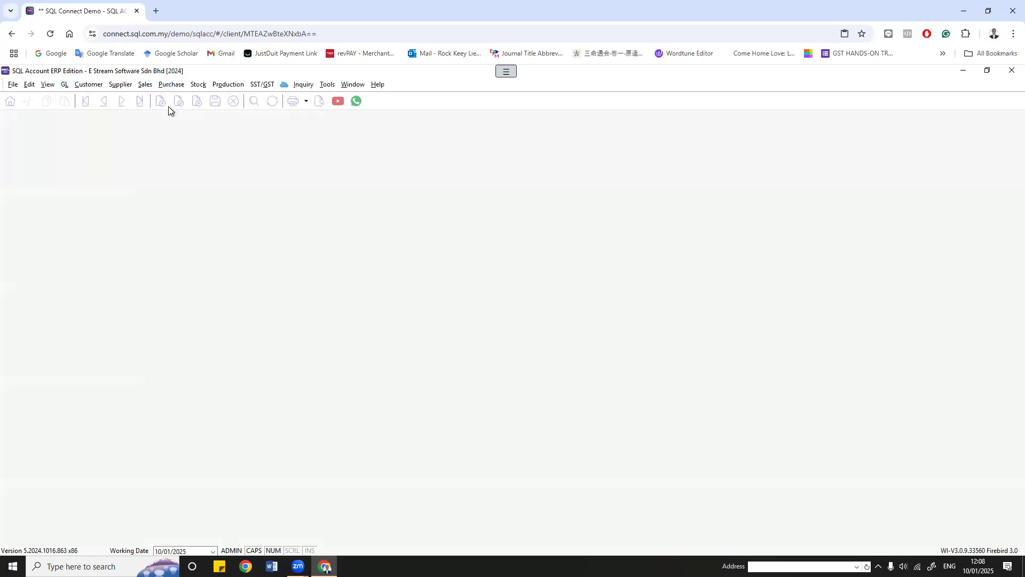
left_click(997, 137)
left_click(105, 151)
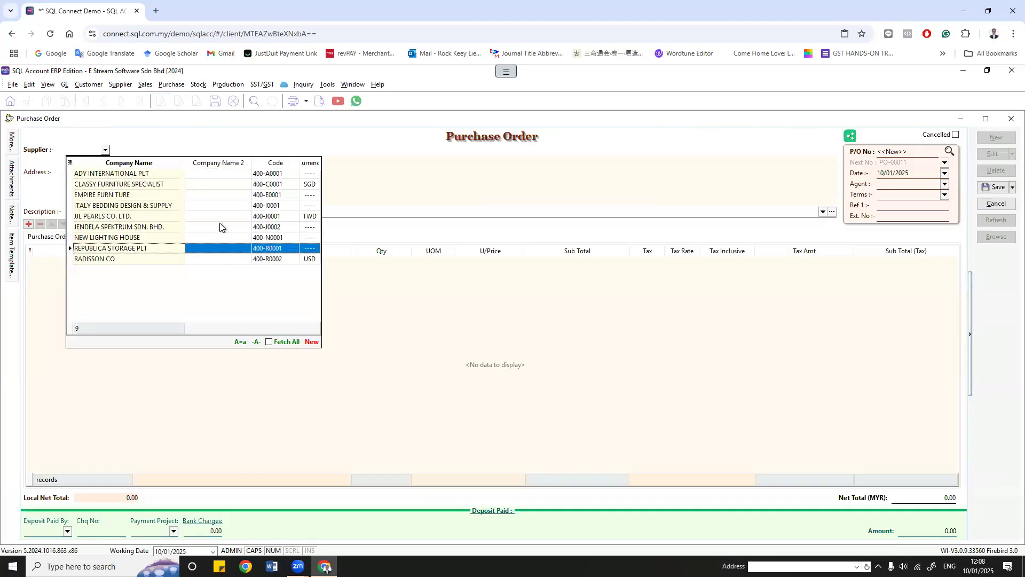
left_click(92, 267)
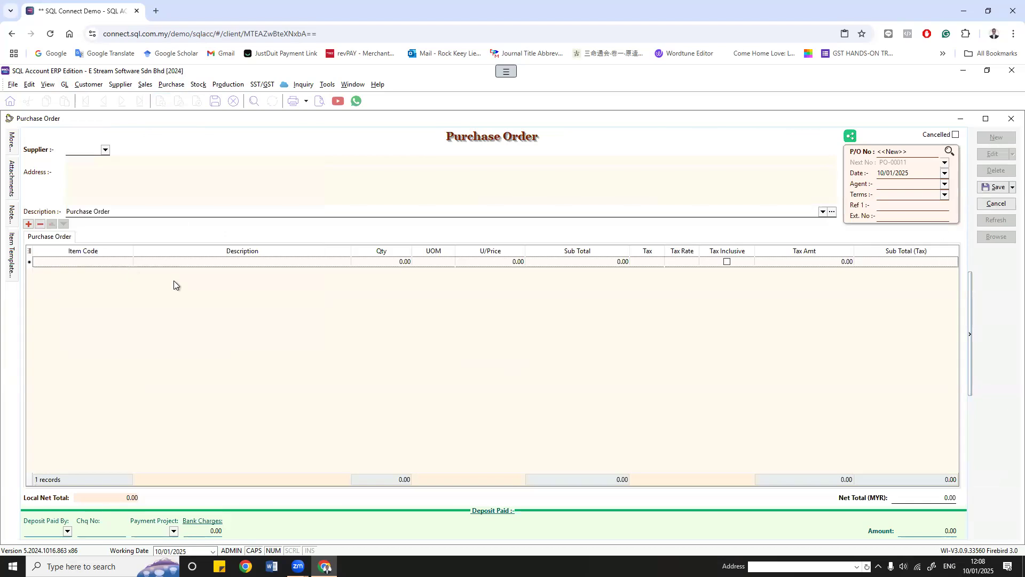
left_click(996, 203)
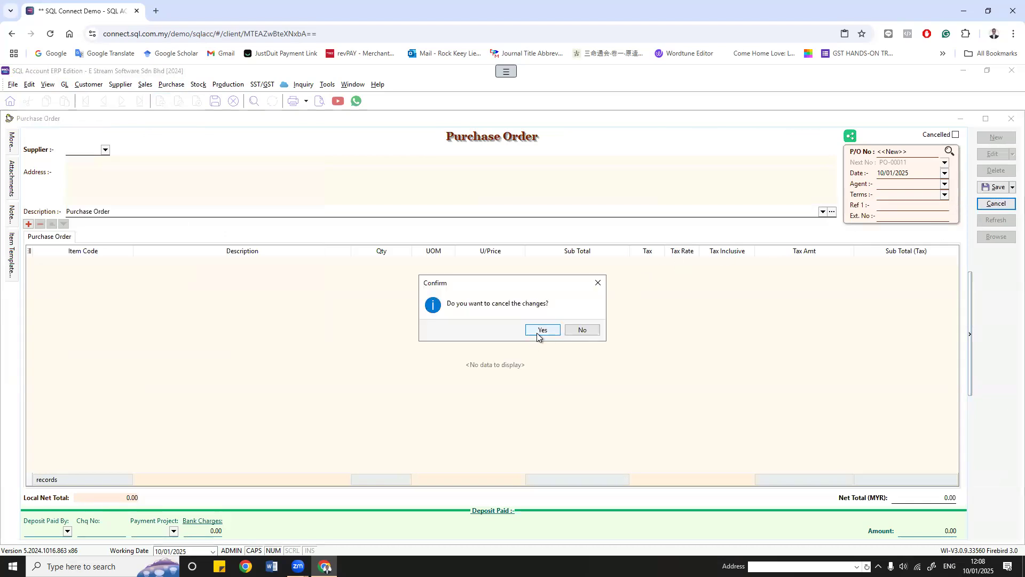
left_click(541, 330)
left_click(1011, 119)
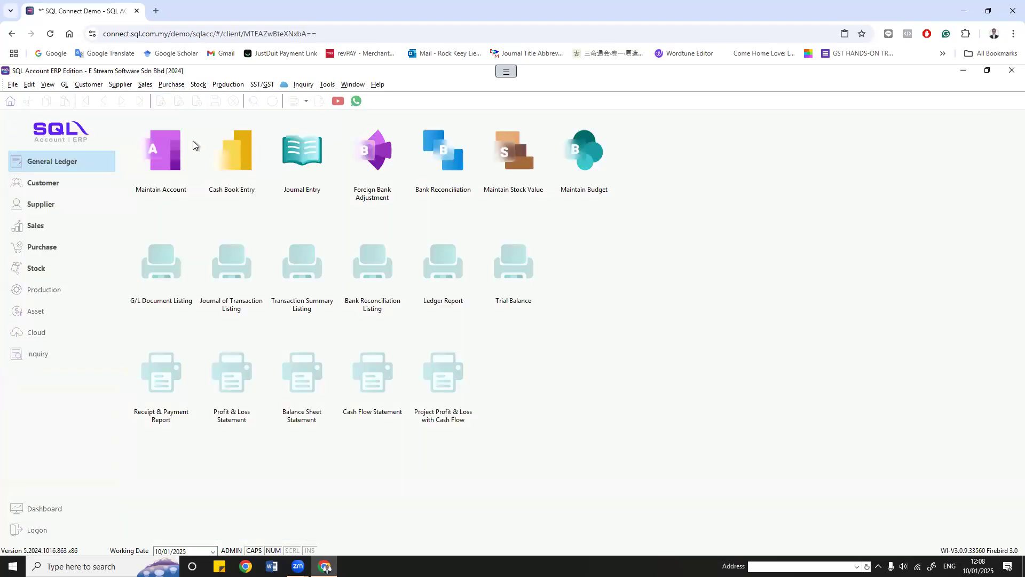
Step: View the WITHDRAW CASH payment voucher PV-00001 in Cash Book Entry, then return to the voucher list
left_click(145, 85)
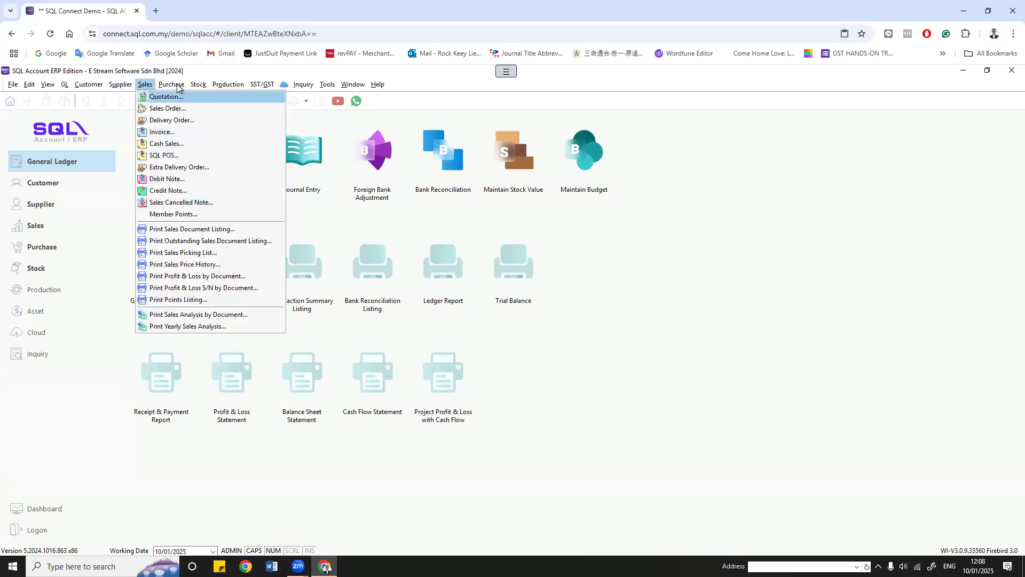
mouse_move(177, 88)
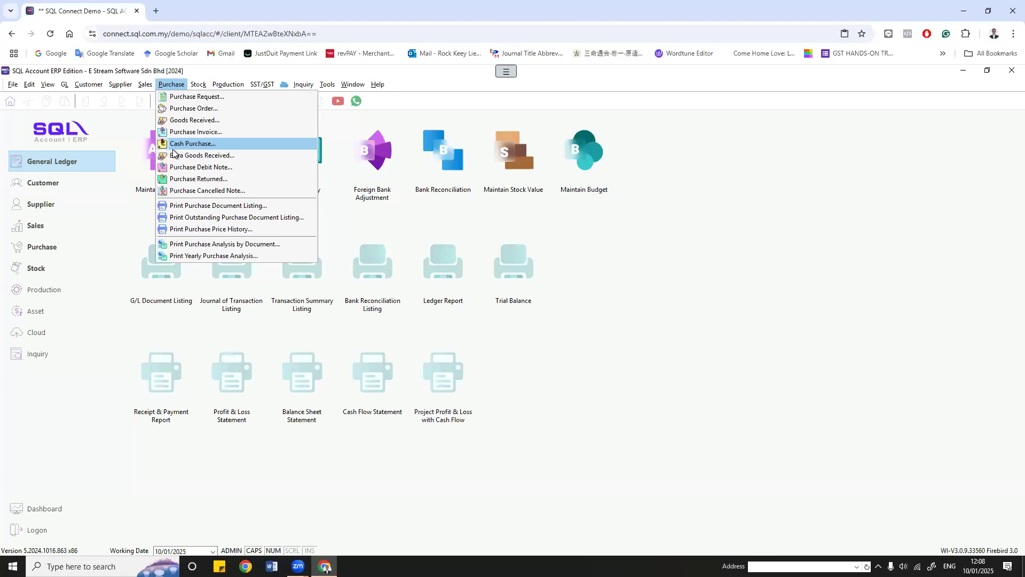
mouse_move(66, 86)
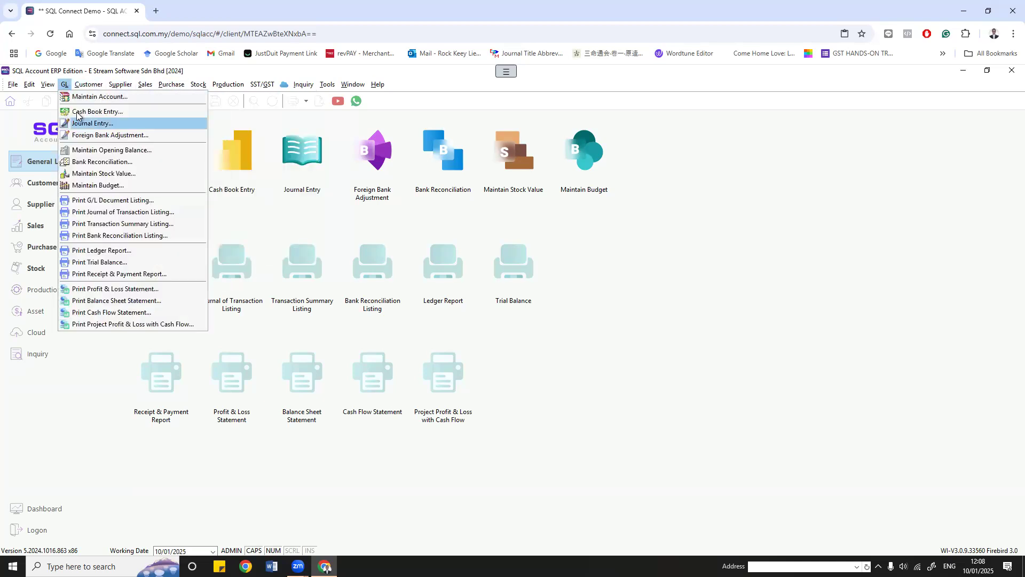
left_click(77, 113)
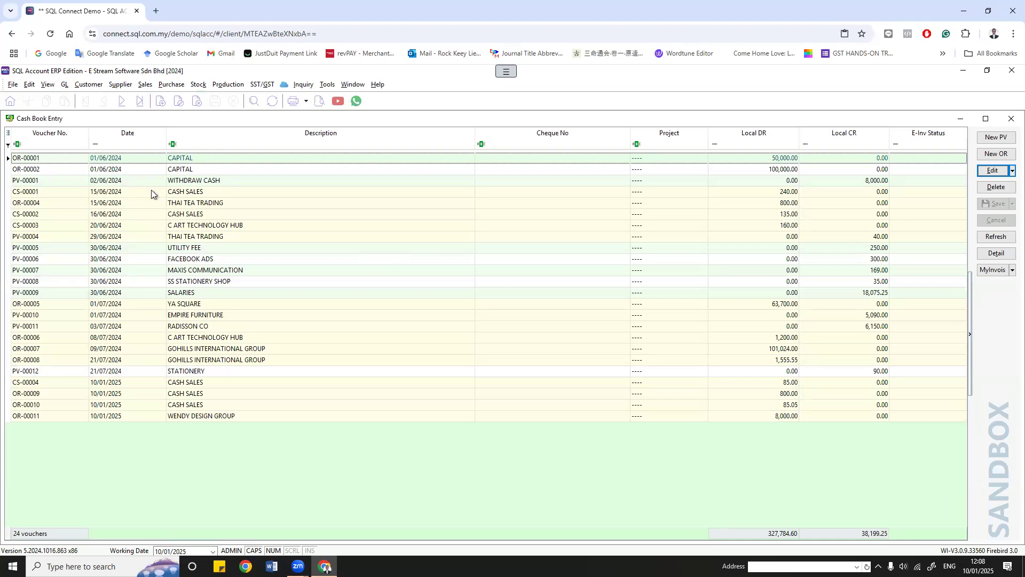
double_click(268, 184)
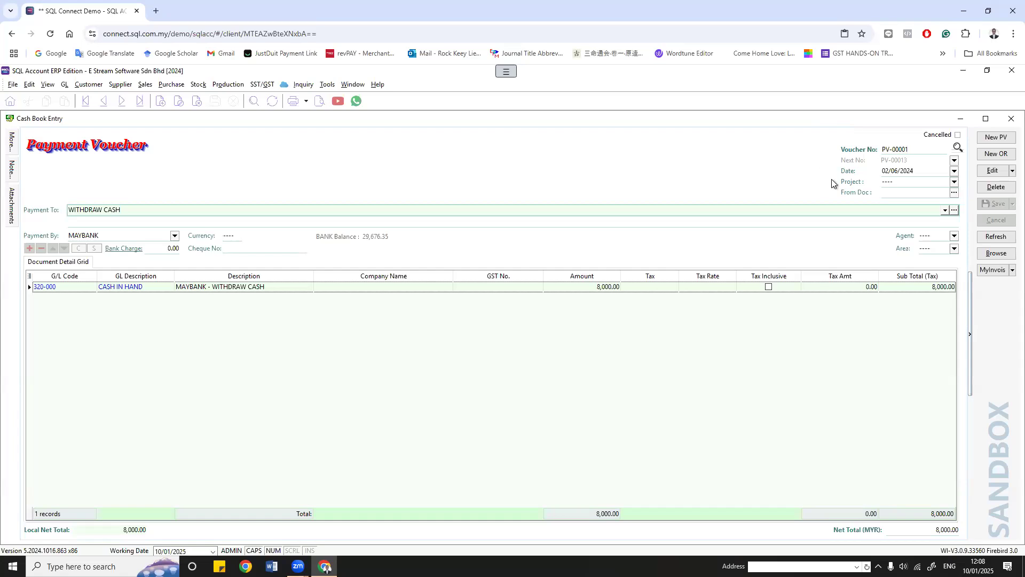
left_click(996, 253)
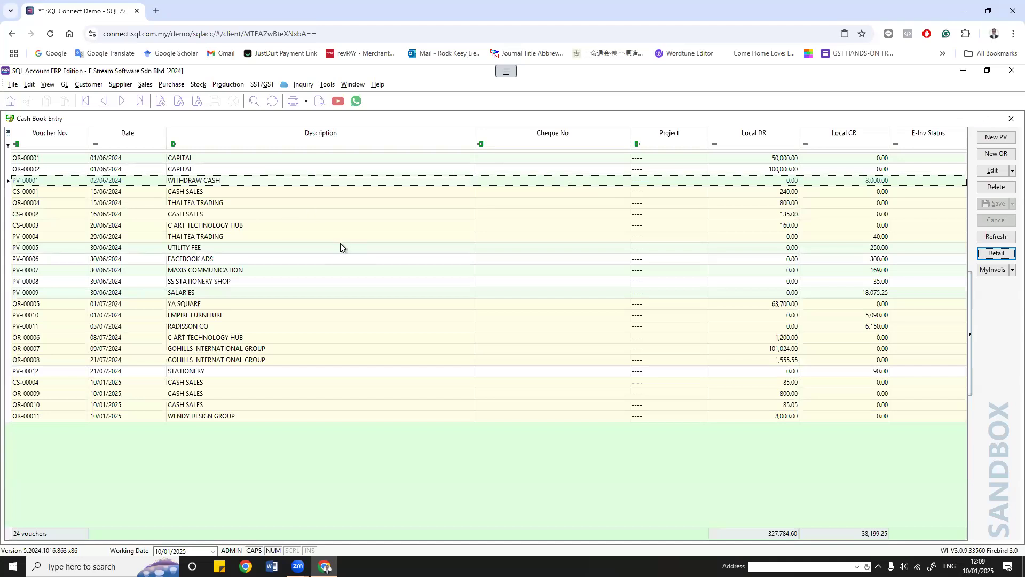
left_click(996, 137)
left_click(116, 210)
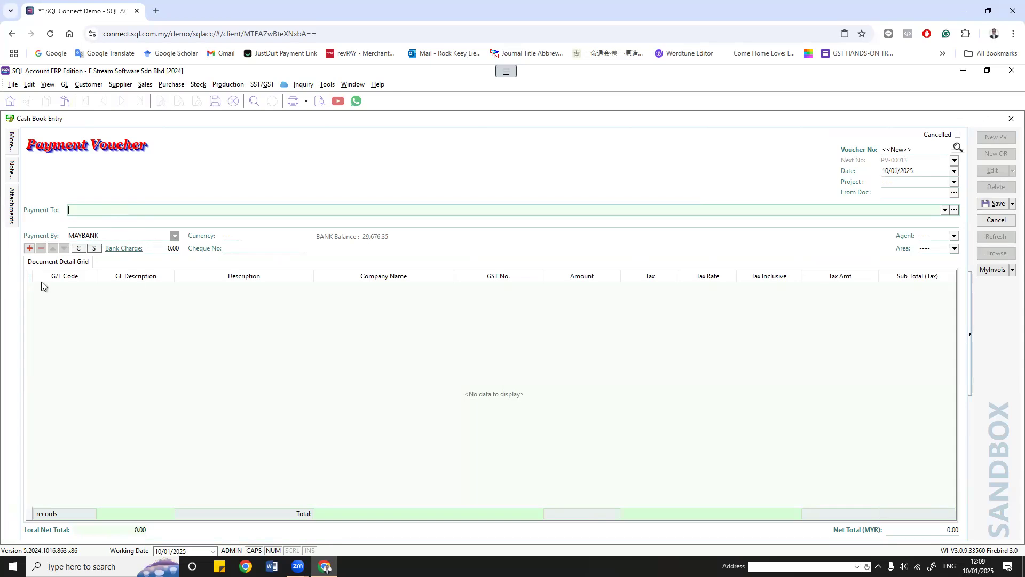
left_click(66, 291)
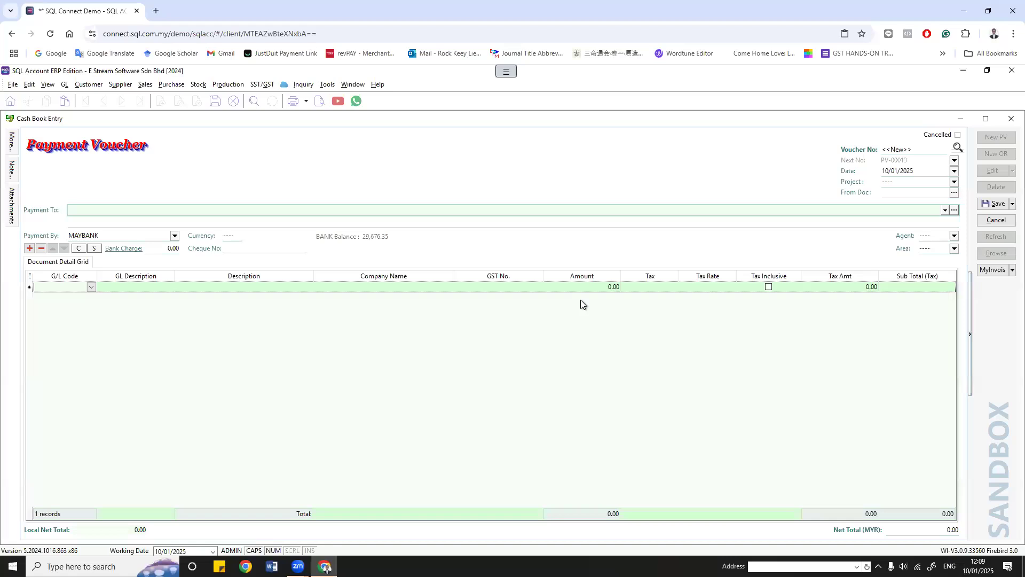
left_click(997, 221)
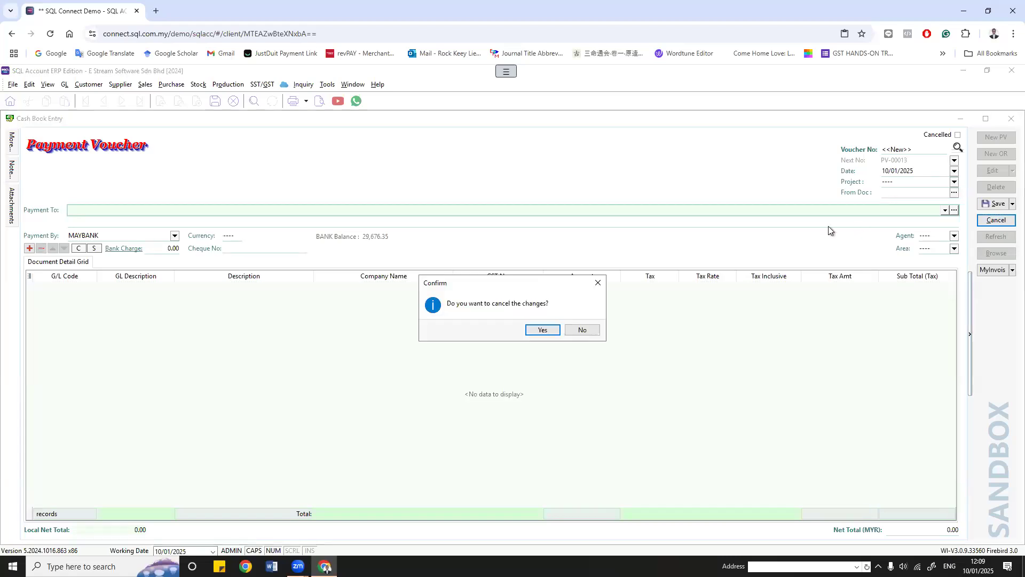
left_click(536, 330)
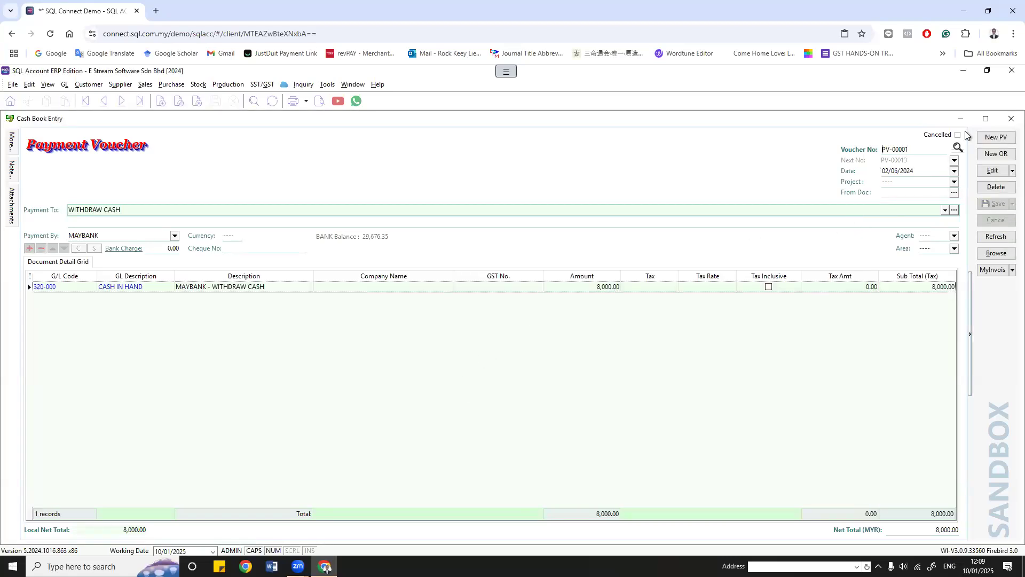
left_click(1011, 119)
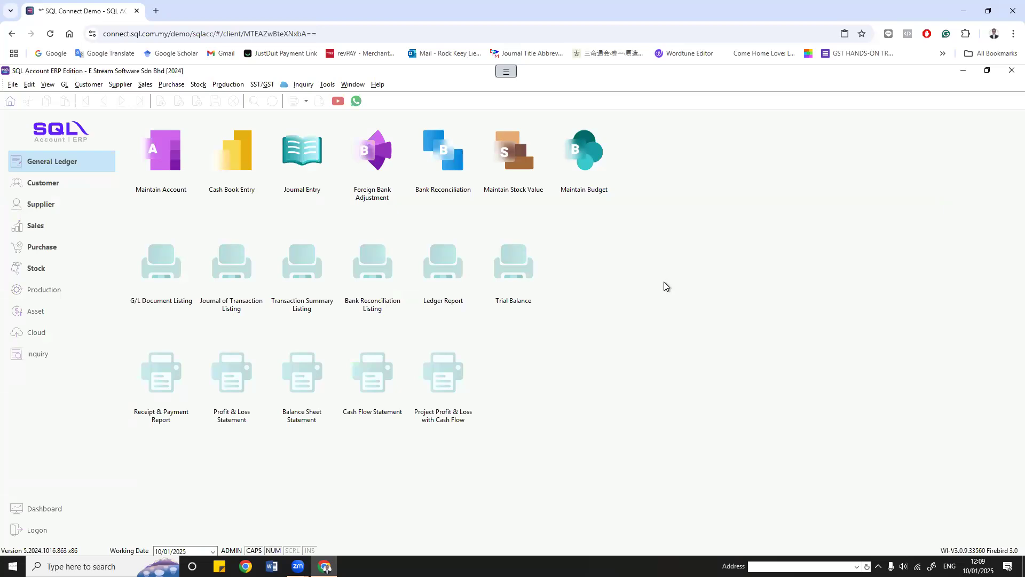
Step: Create a new cash sale for the CASH SALES customer with one CCE/Grey-Chair item line
left_click(145, 84)
left_click(174, 144)
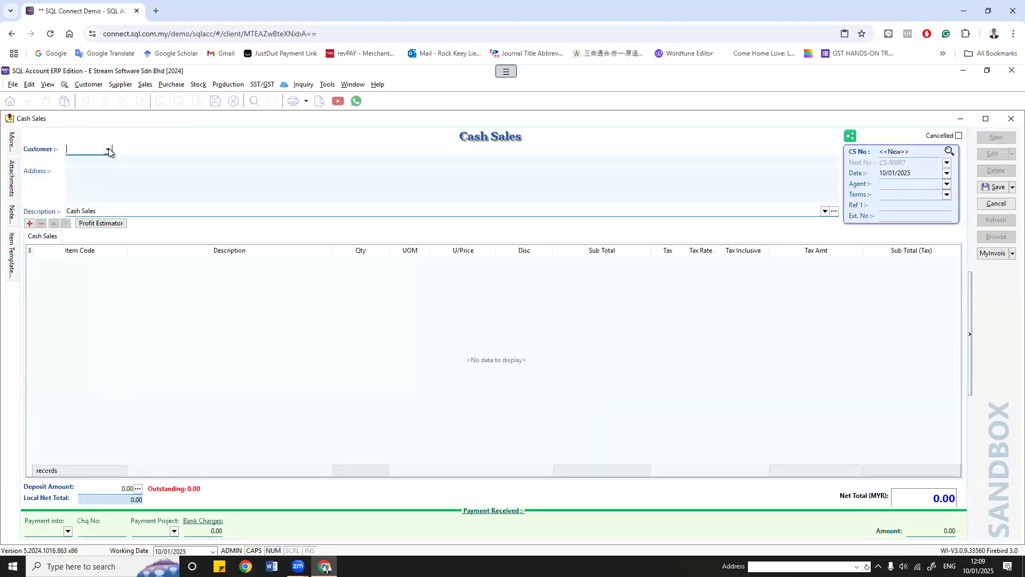
left_click(108, 151)
left_click(122, 207)
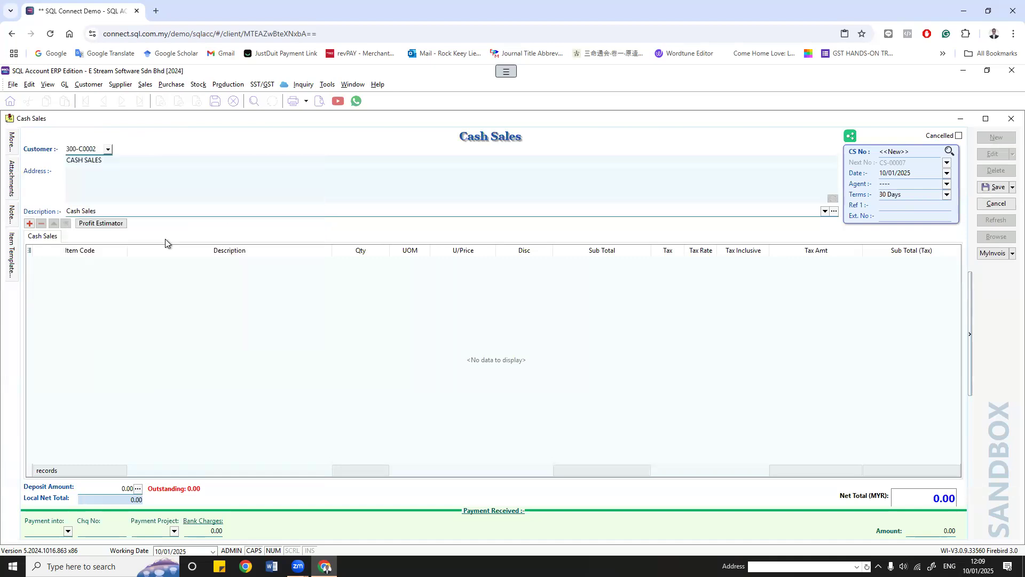
left_click(105, 262)
left_click(122, 261)
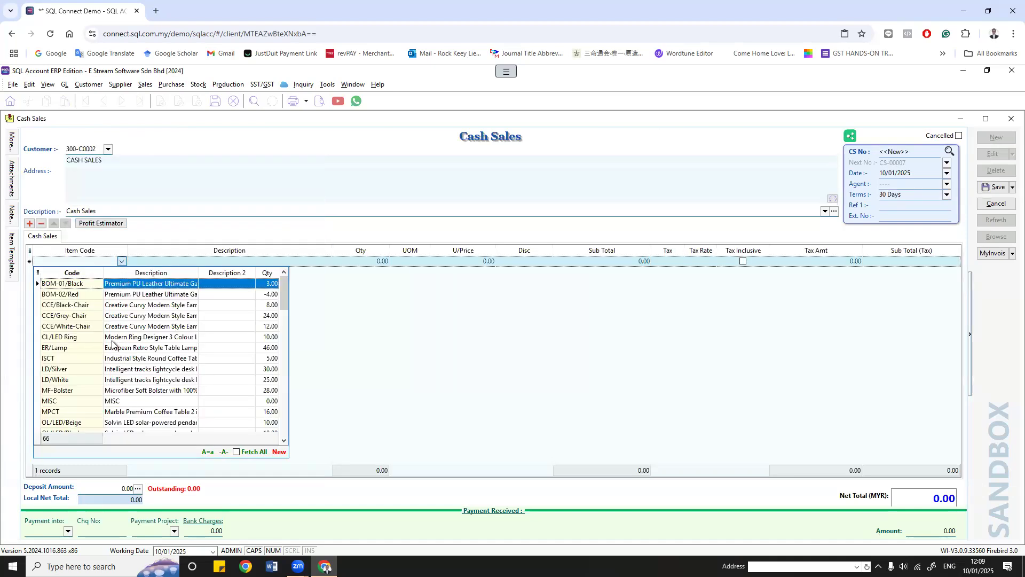
left_click(123, 315)
Step: Save the cash sale with 85.00 paid, using MAYBANK as the payment method
left_click(994, 187)
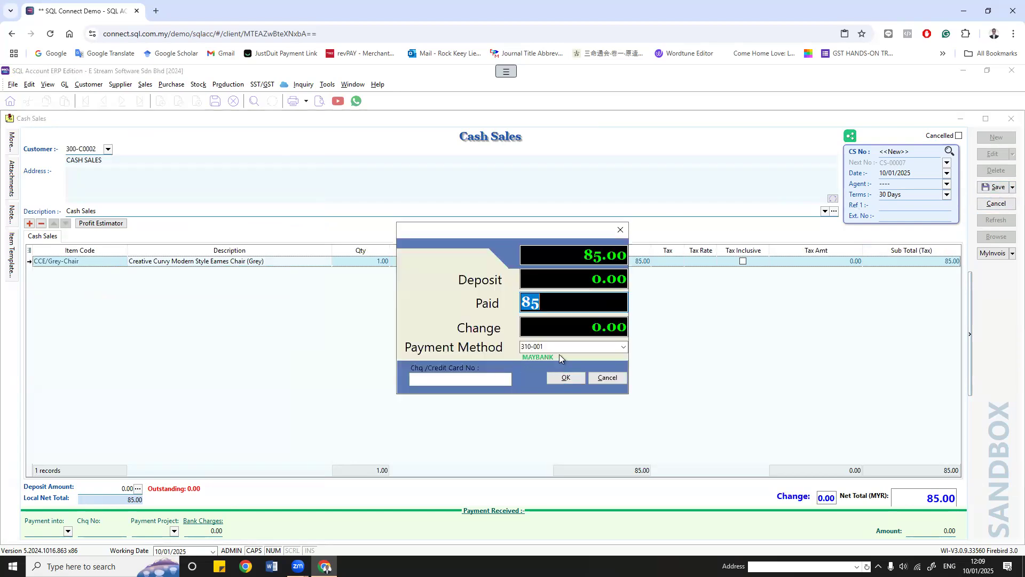
left_click(624, 348)
left_click(530, 376)
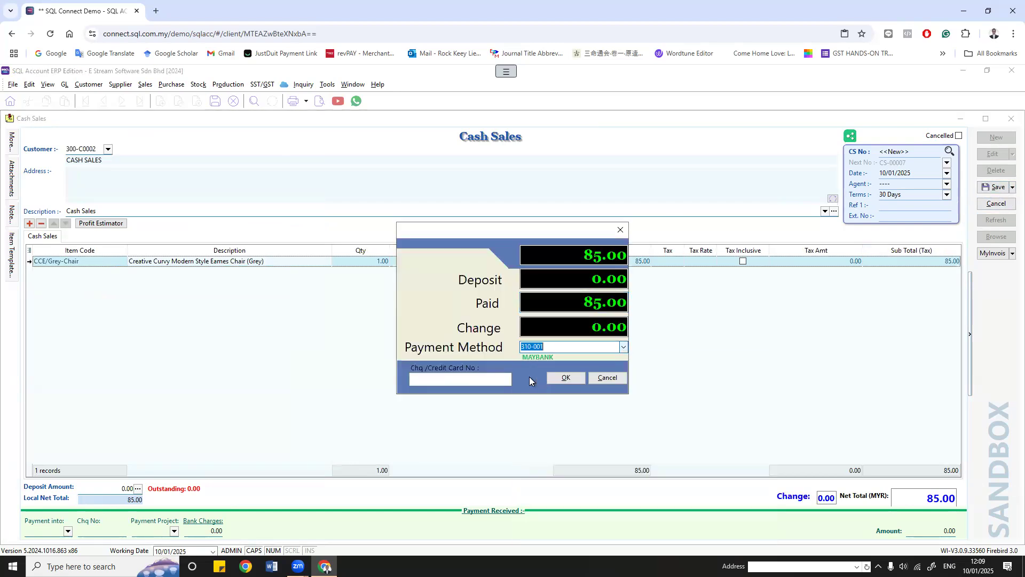
left_click(567, 378)
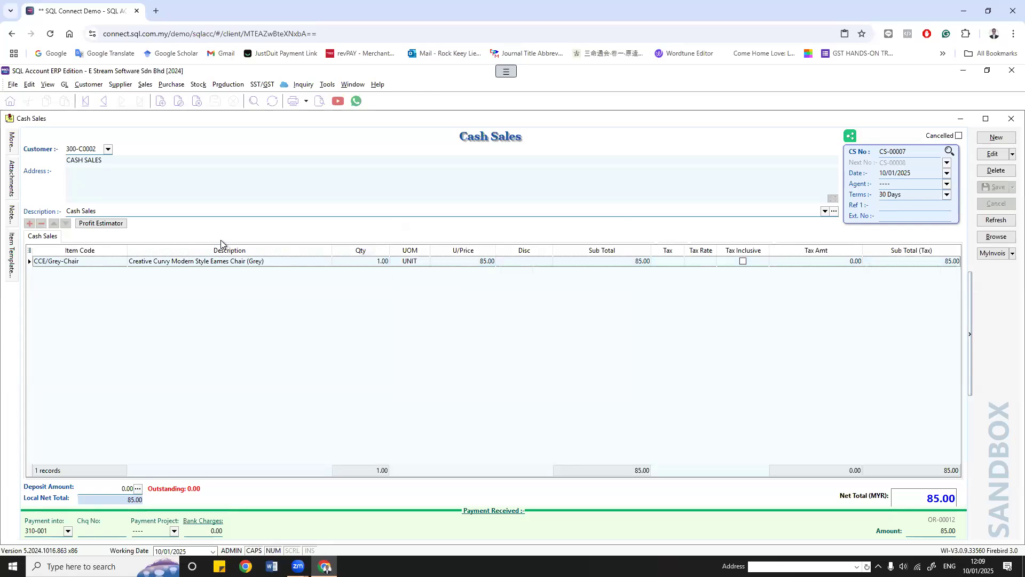
Step: Show the cash sales list, then view receipt OR-00012 for the new cash sale in Customer Payment
left_click(90, 85)
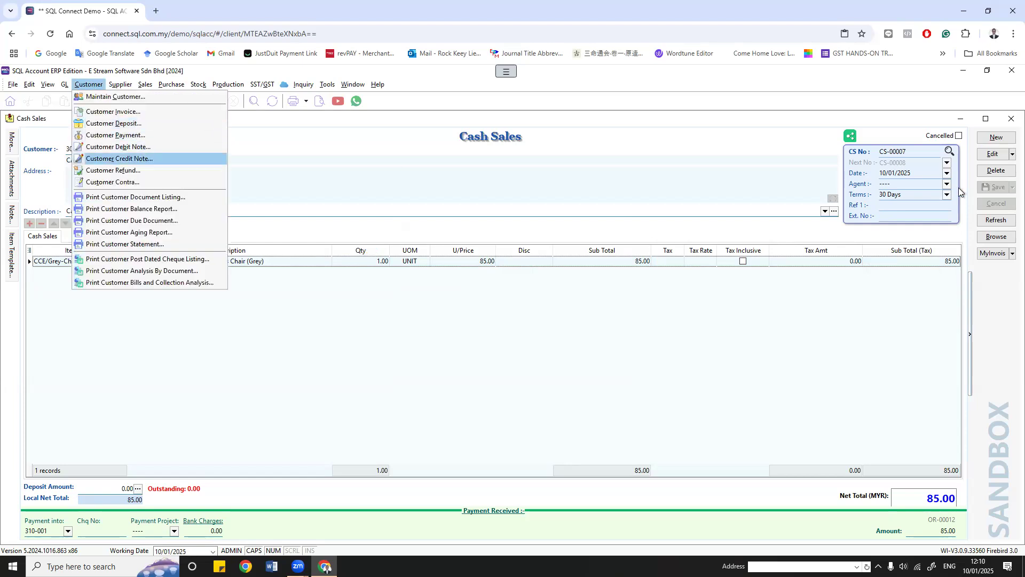
left_click(996, 236)
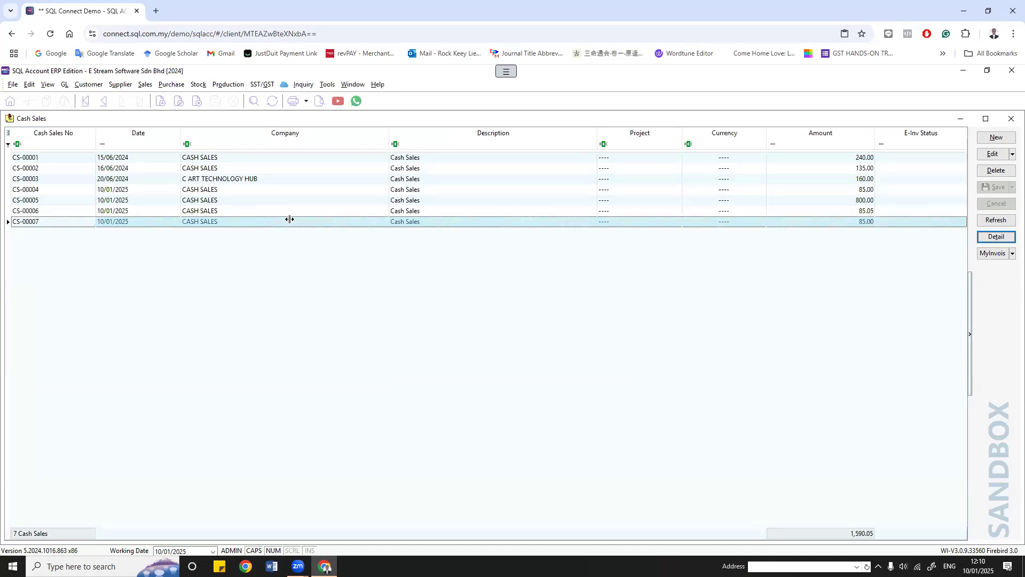
left_click(89, 84)
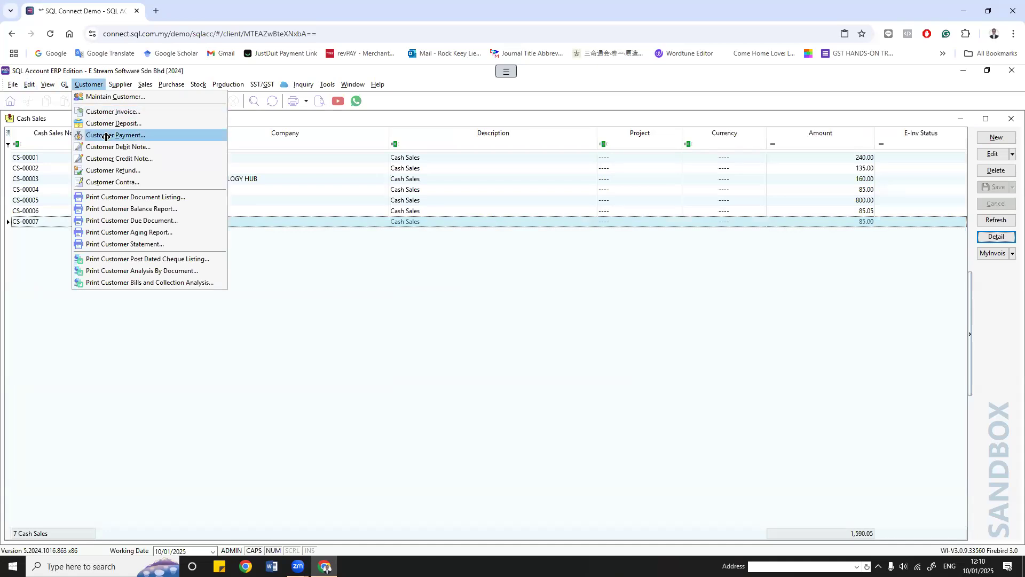
left_click(105, 136)
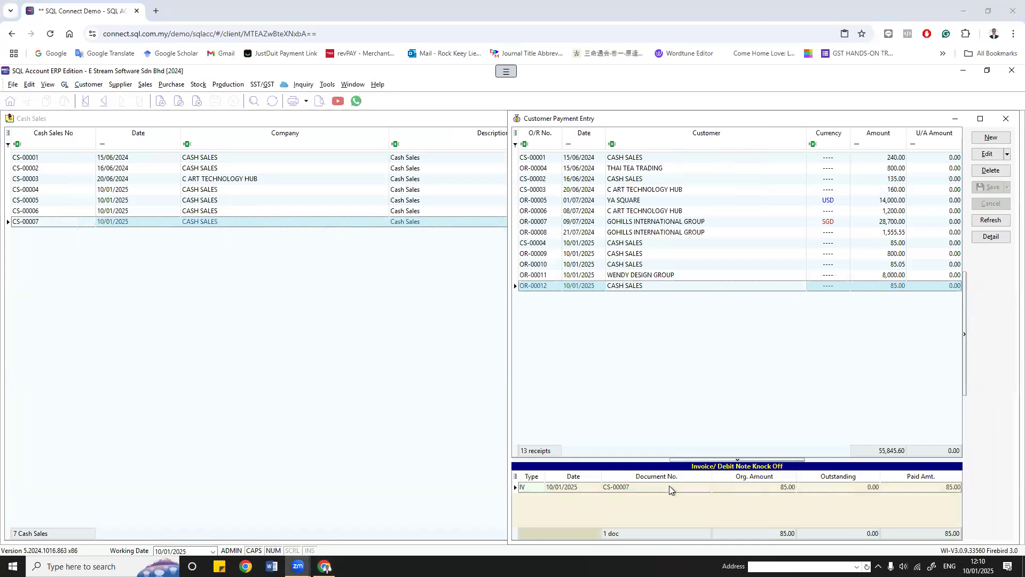
double_click(648, 284)
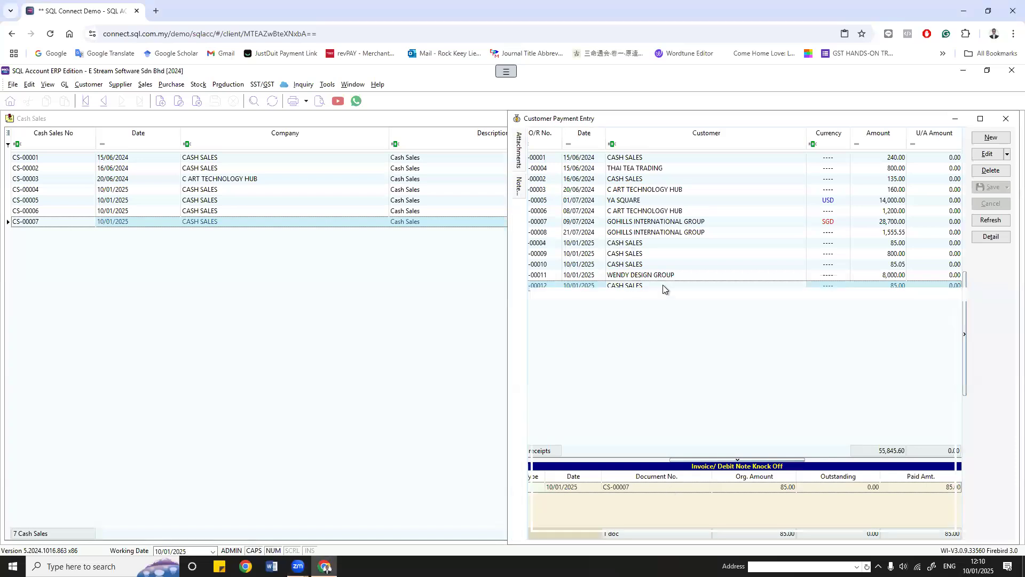
Step: Put customer payment OR-00012 into edit mode, accepting the edit confirmation, and save it without changes
left_click(993, 159)
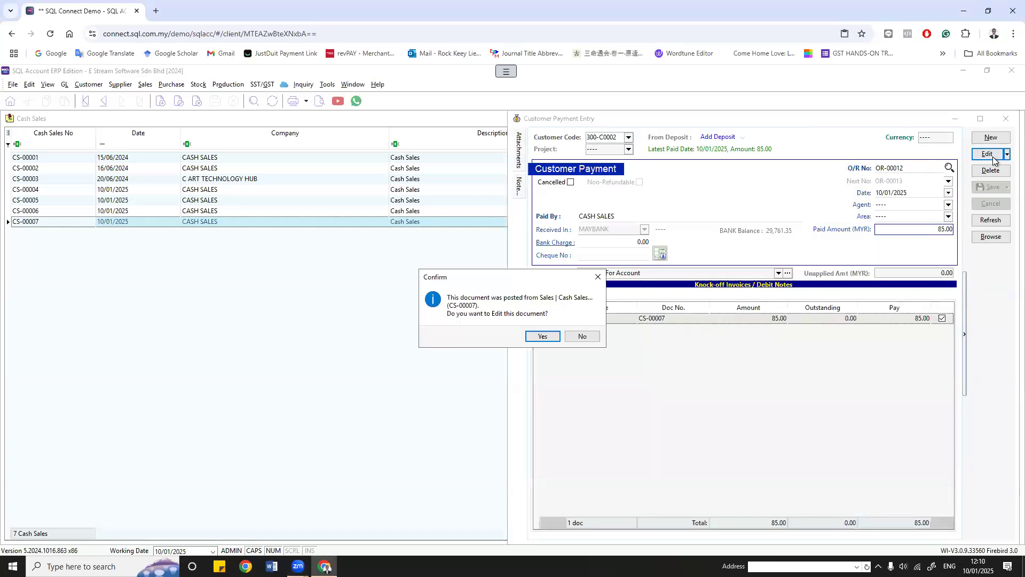
left_click(540, 337)
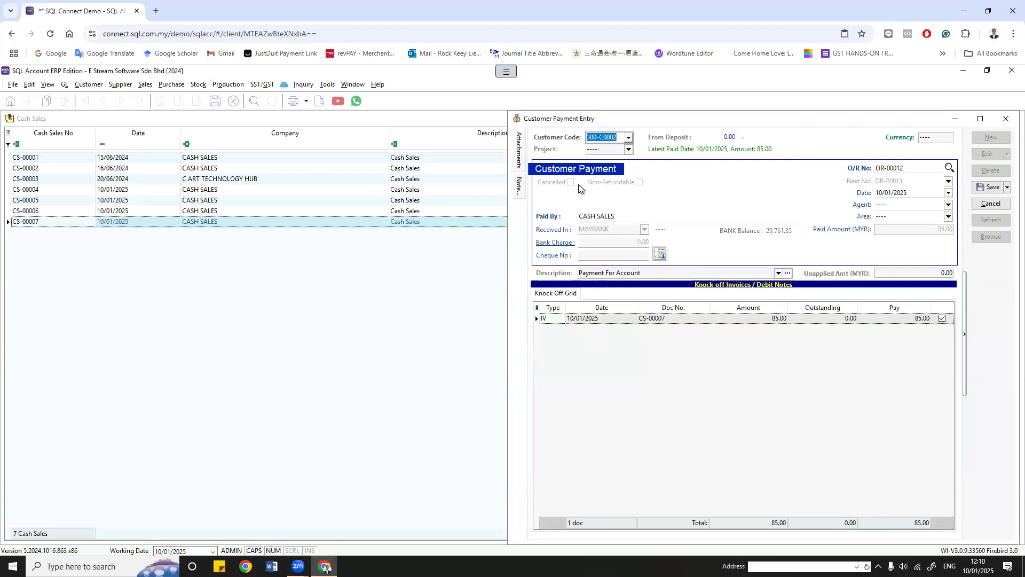
left_click(996, 187)
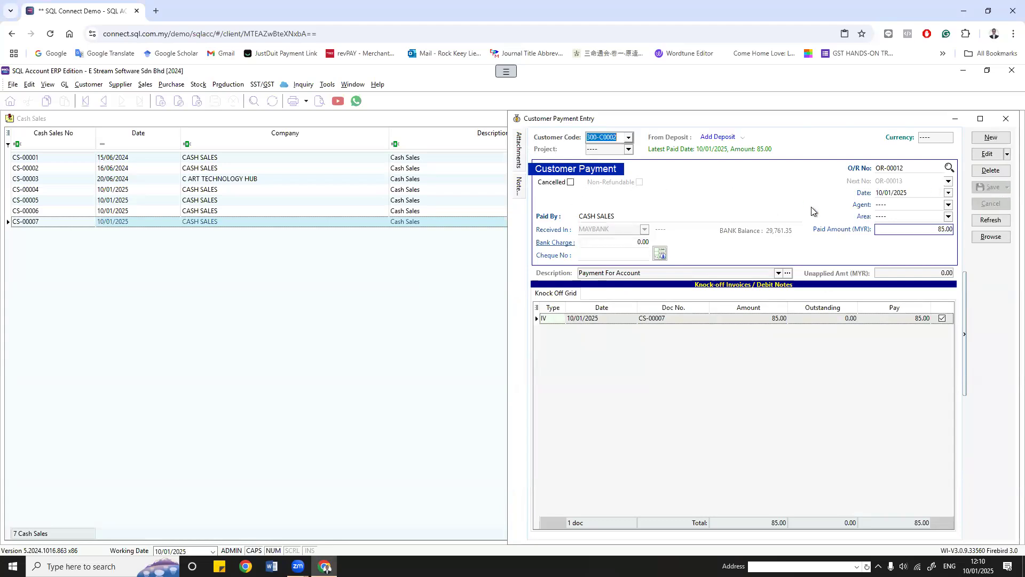
Step: Request another edit of receipt OR-00012, decline the confirmation, and reopen the receipt from the customer payment list
left_click(988, 155)
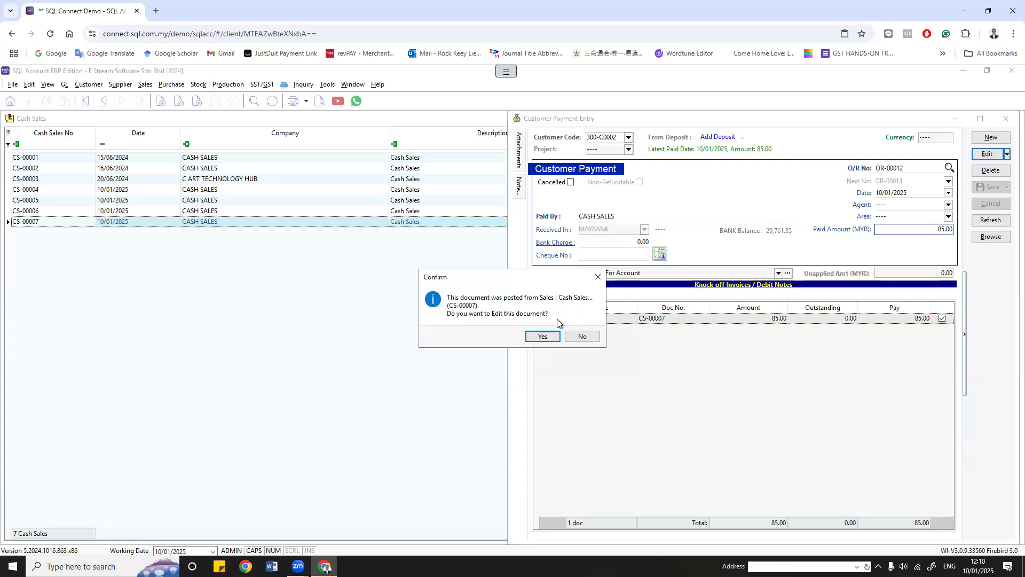
left_click(588, 335)
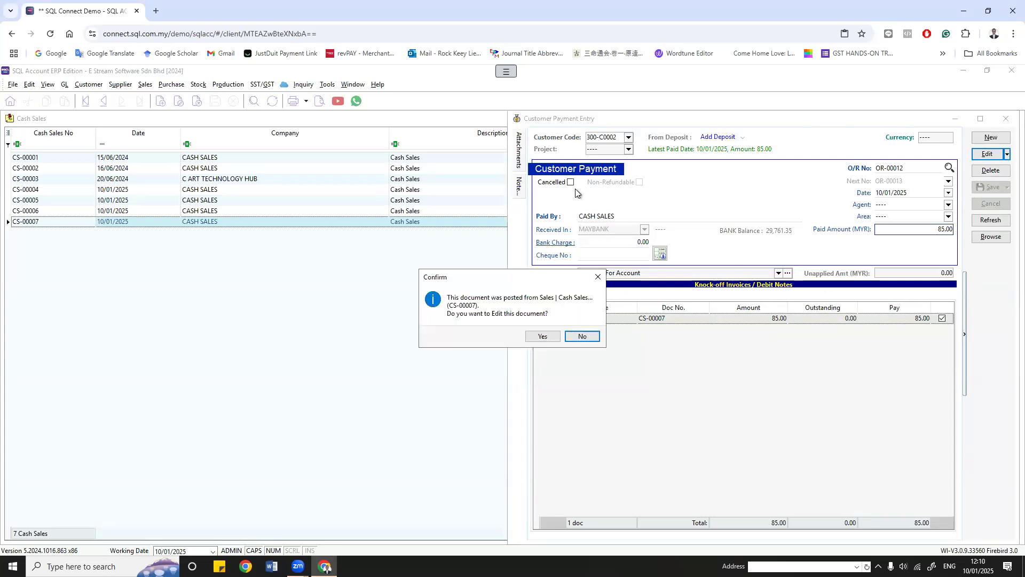
left_click(596, 277)
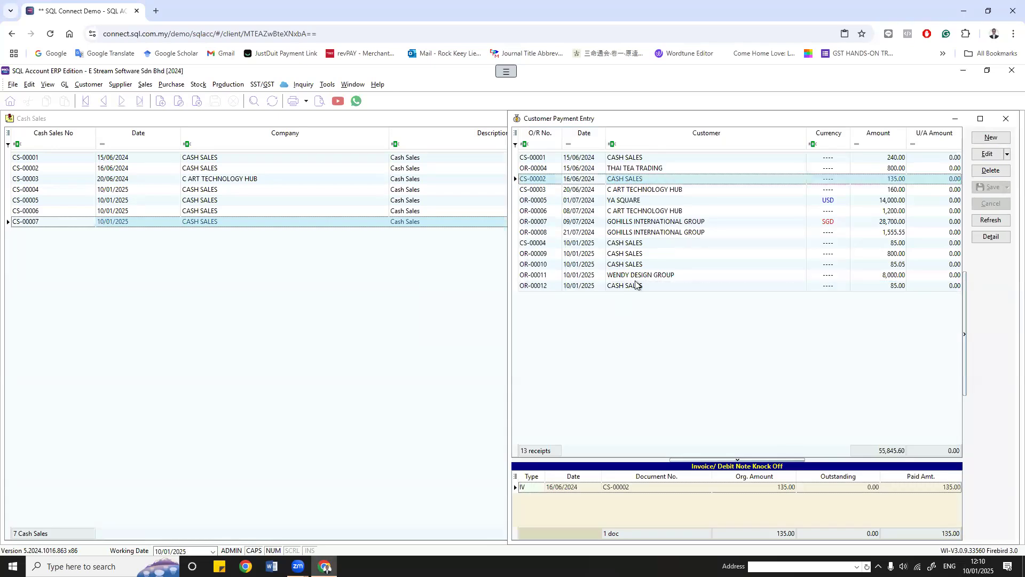
left_click(635, 286)
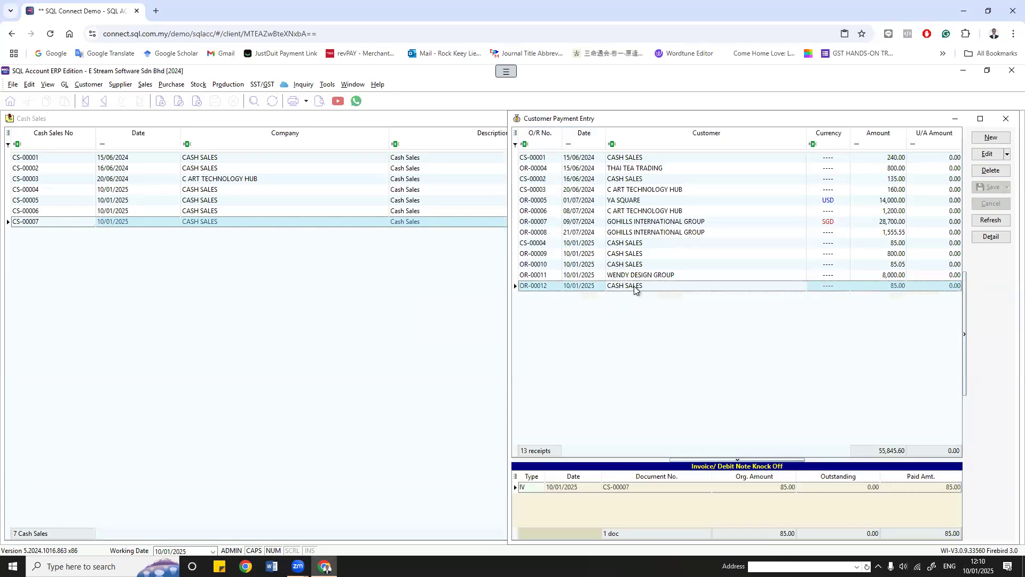
double_click(635, 286)
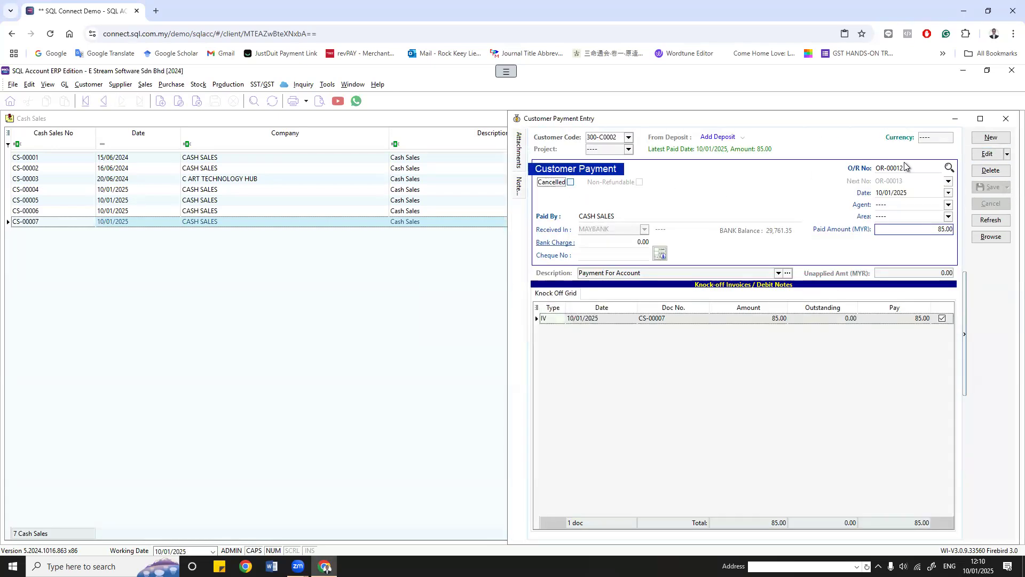
Step: Put receipt OR-00012 into edit mode, accepting the edit confirmation, check its Paid By field, and save it without changes
left_click(987, 153)
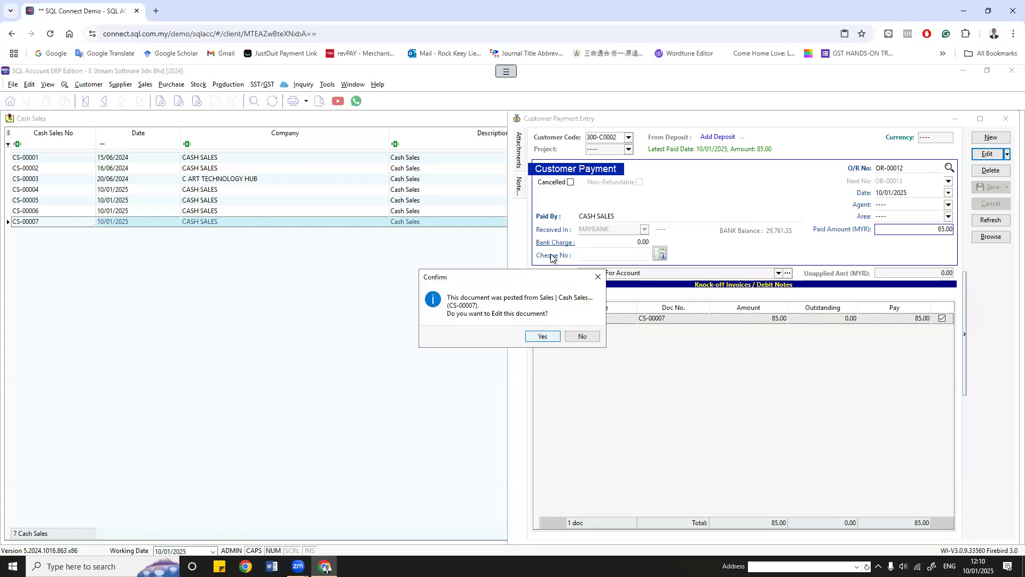
key("Return")
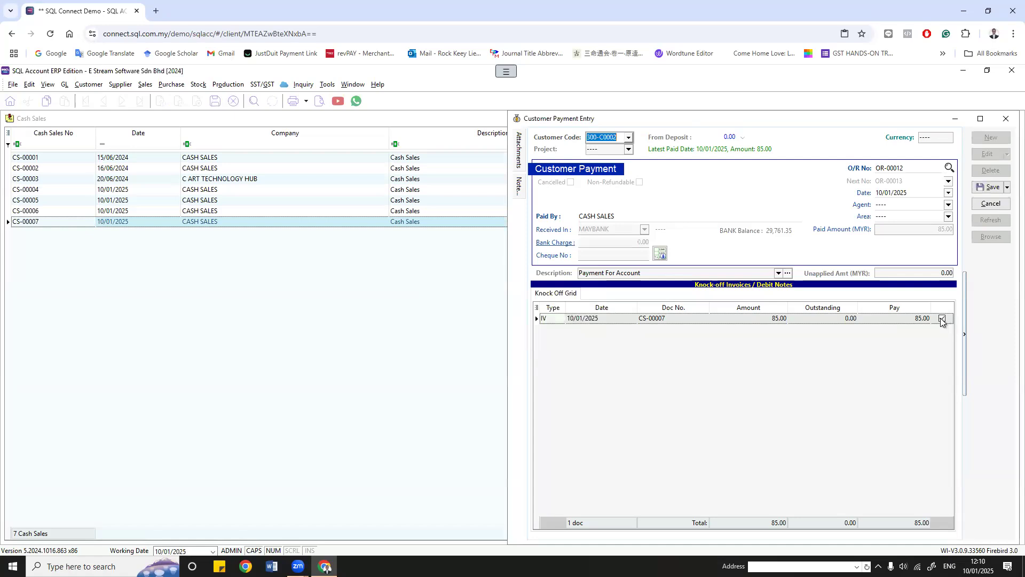
left_click(613, 216)
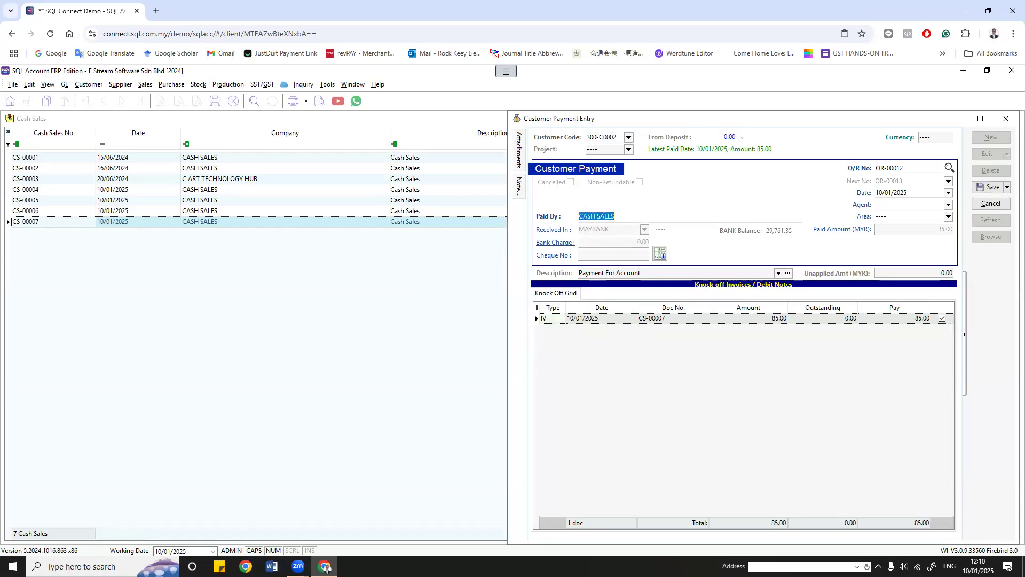
left_click(989, 187)
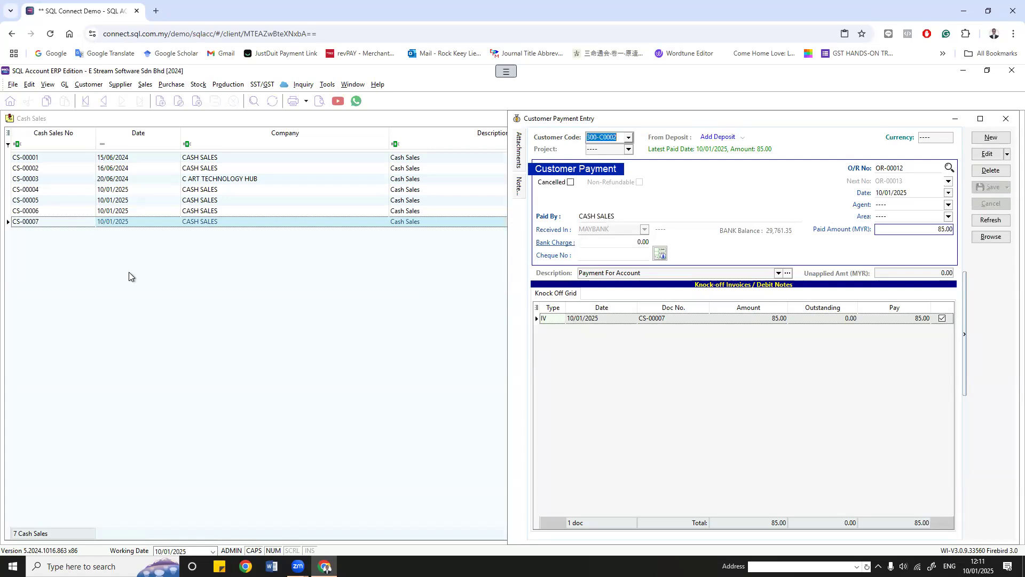
key("Escape")
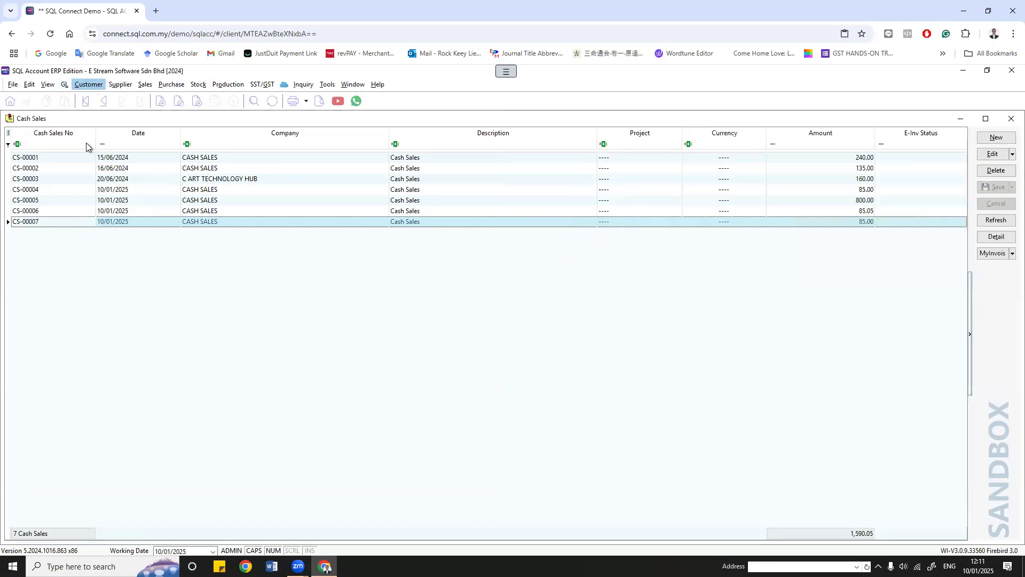
left_click(88, 84)
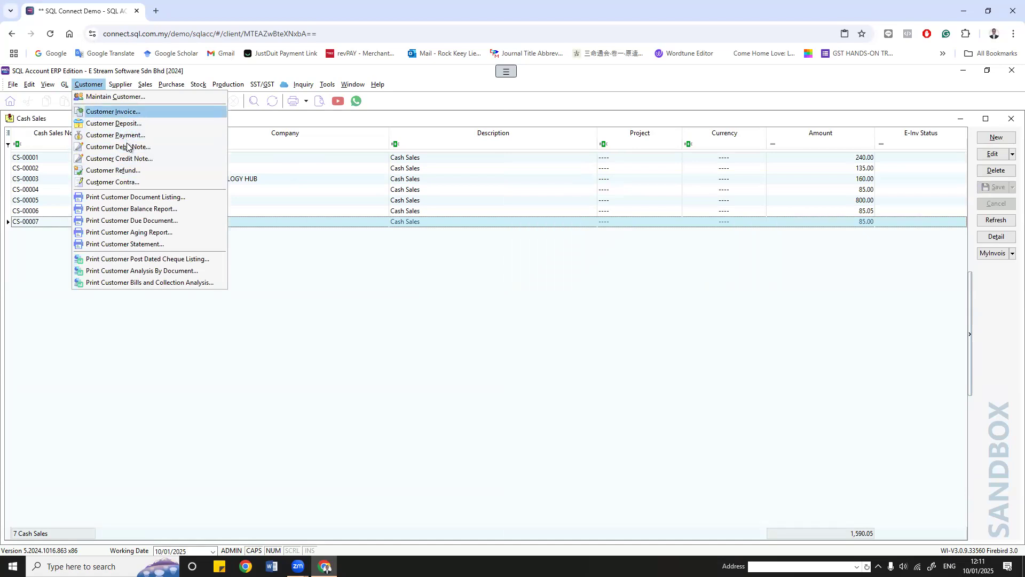
left_click(122, 170)
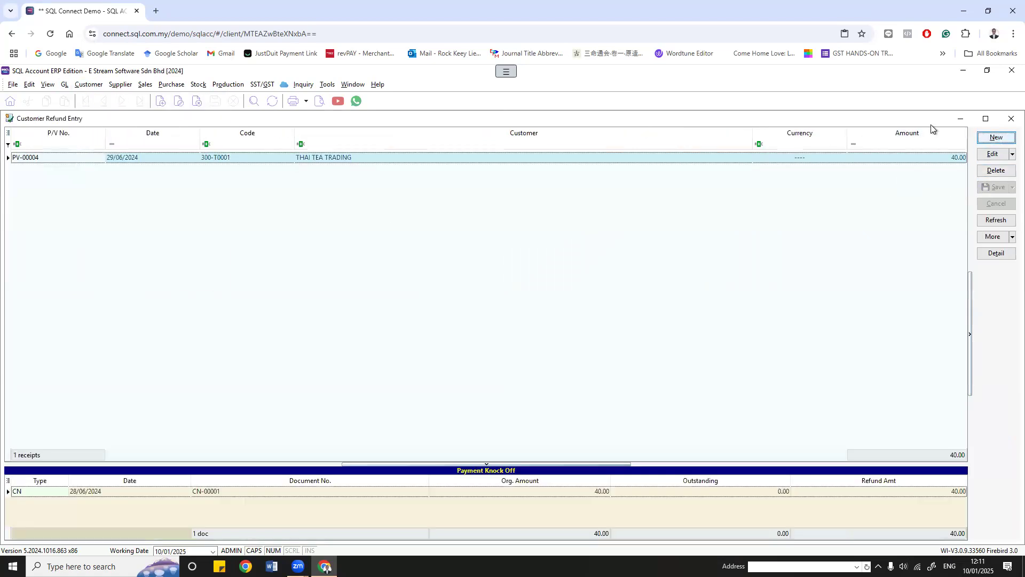
left_click(996, 137)
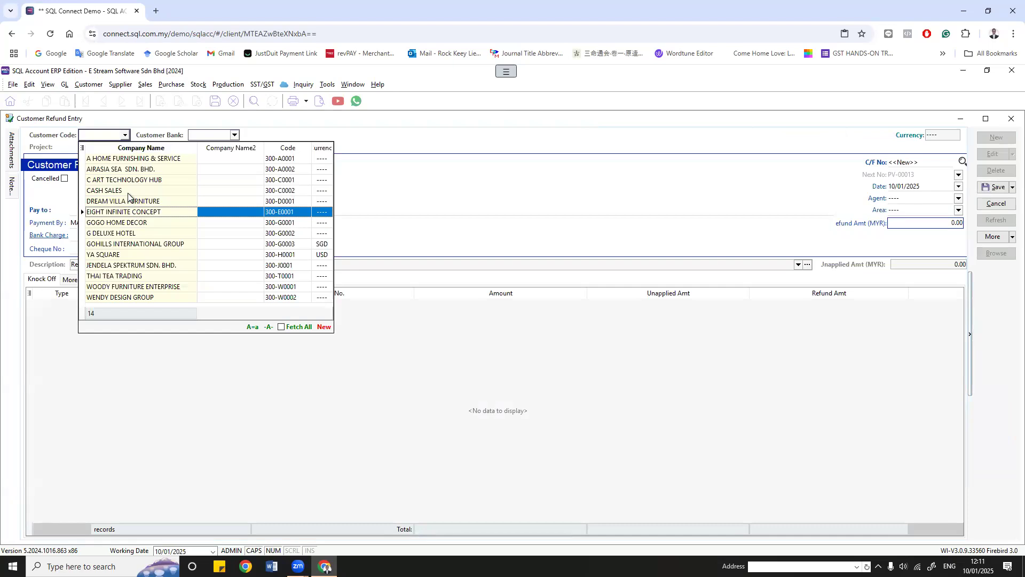
left_click(127, 191)
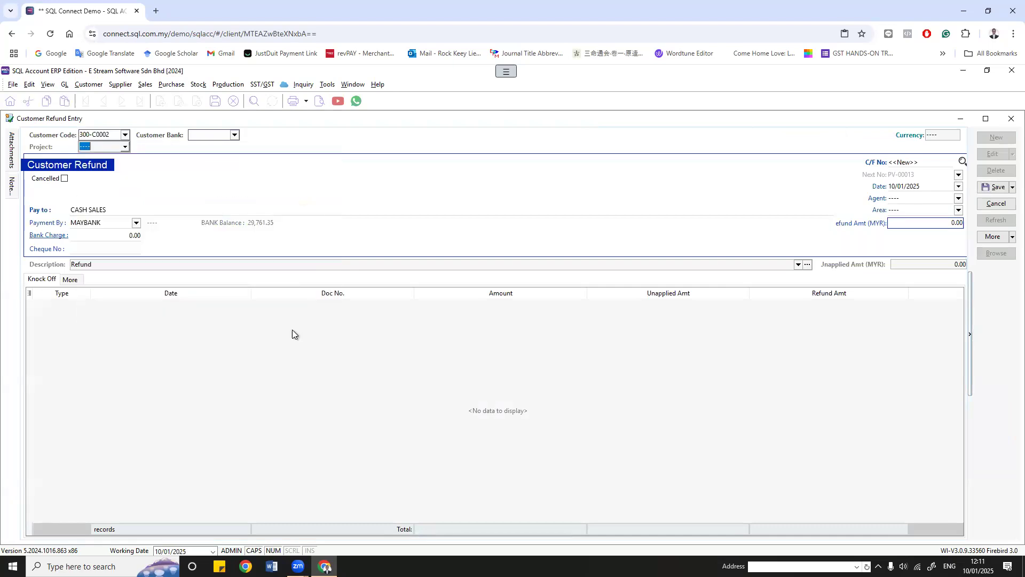
left_click(306, 328)
left_click(924, 223)
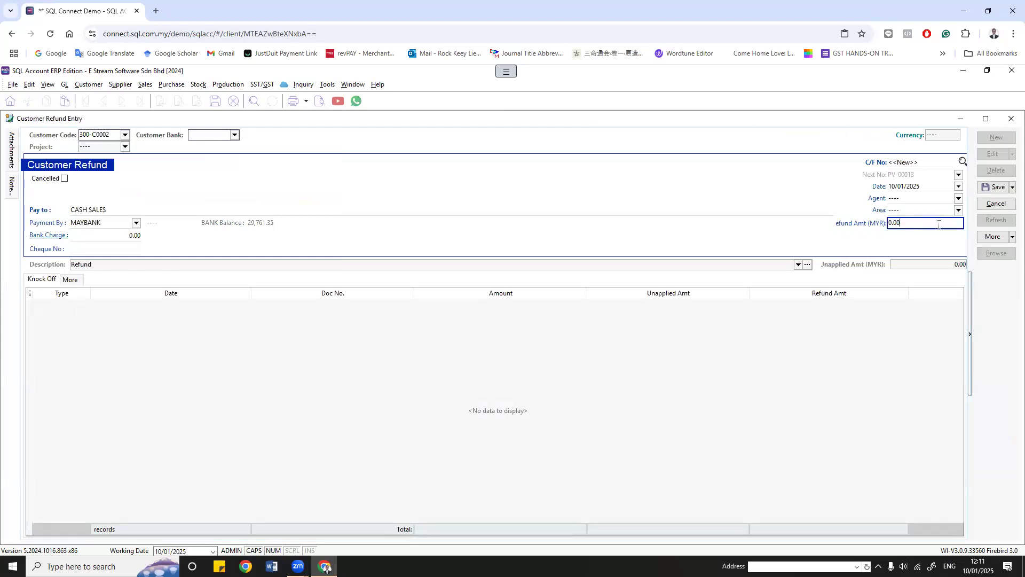
left_click(996, 204)
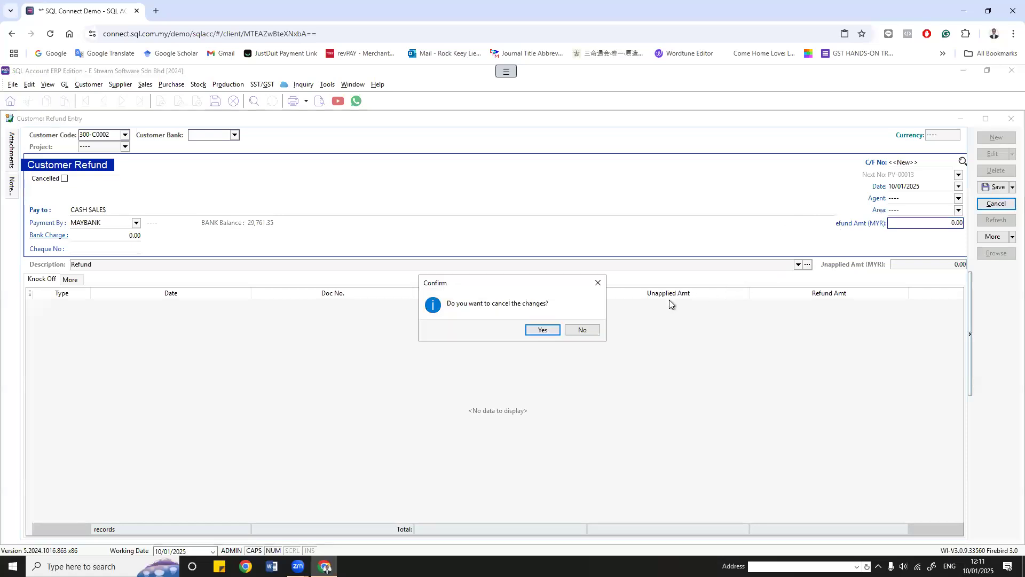
key("Return")
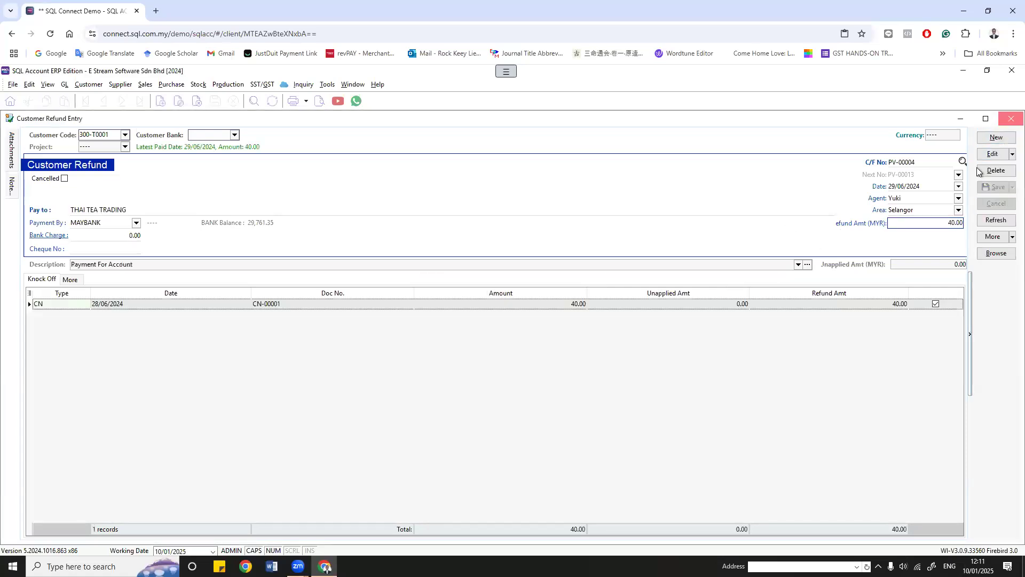
left_click(1010, 120)
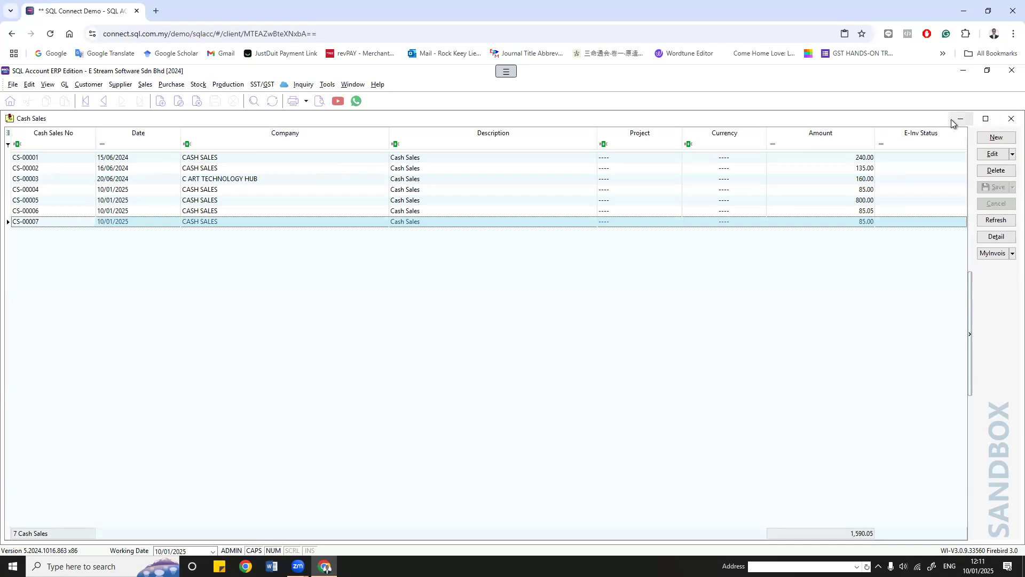
Step: Tile the Cash Sales and Customer Payment windows vertically so both are shown side by side
left_click(353, 84)
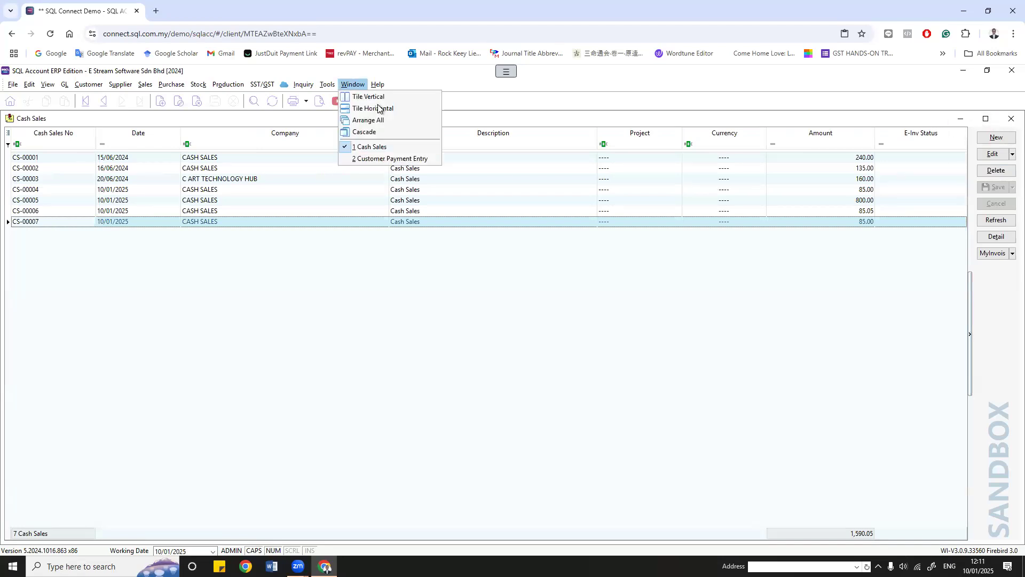
left_click(401, 96)
left_click(738, 360)
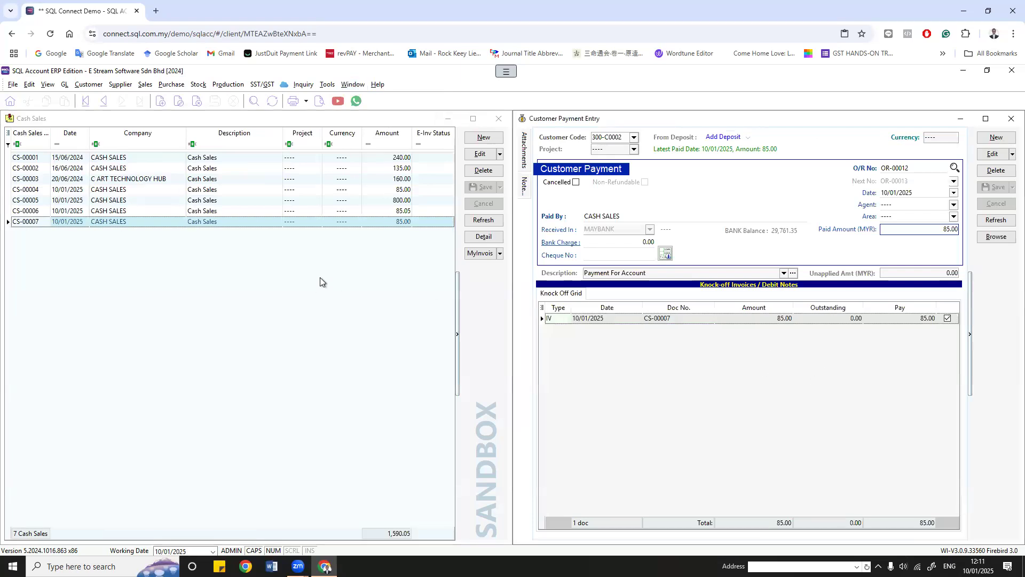
Step: Try to mark cash sale CS-00007 as cancelled and save it, then discard the changes
double_click(121, 222)
left_click(469, 155)
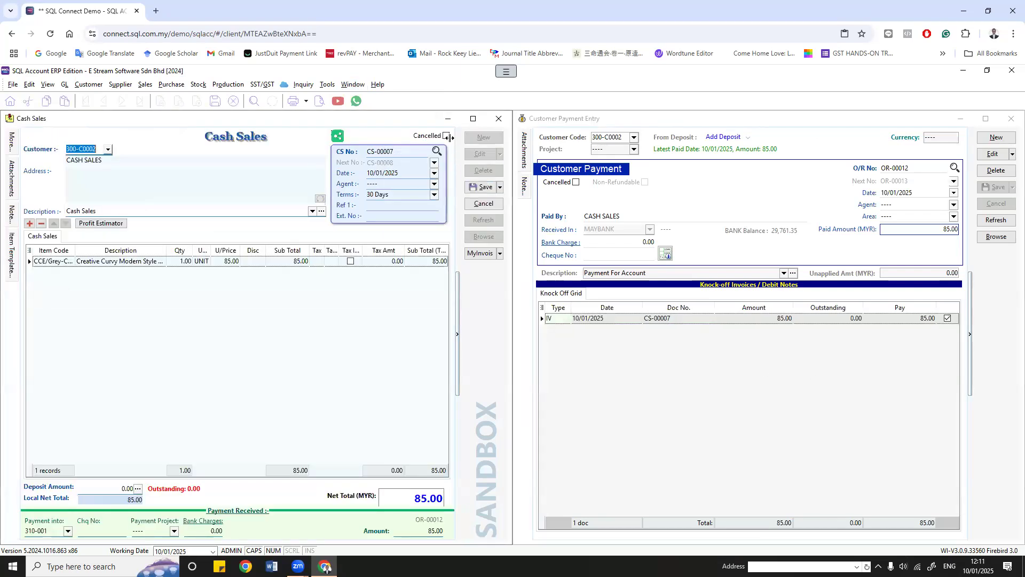
left_click(447, 136)
left_click(483, 187)
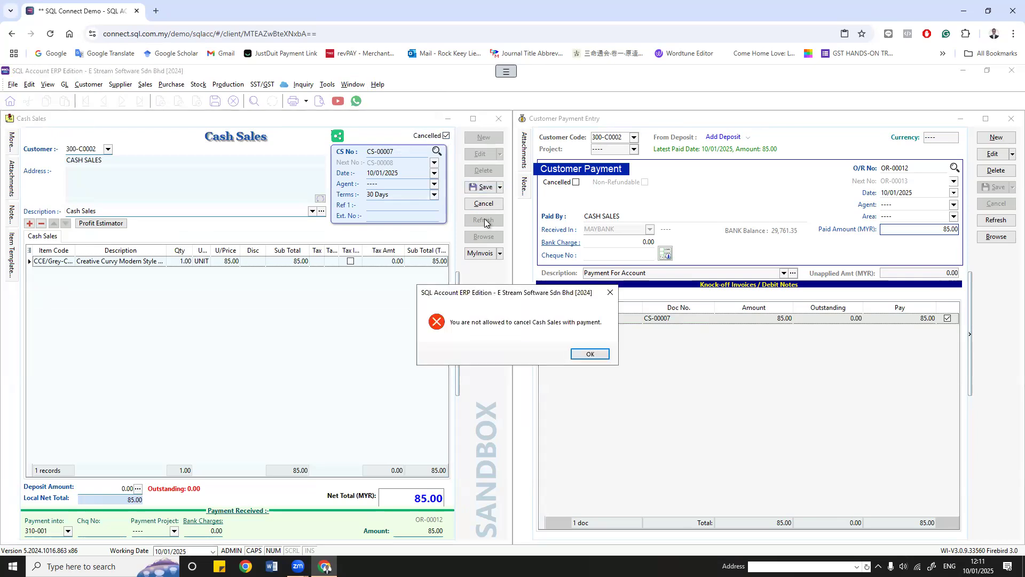
left_click(579, 354)
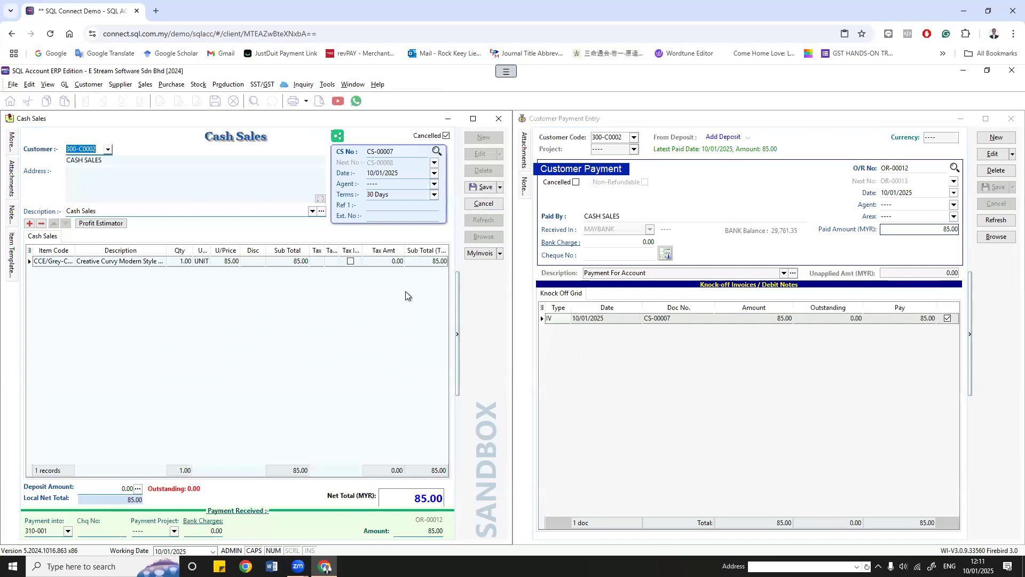
left_click(484, 204)
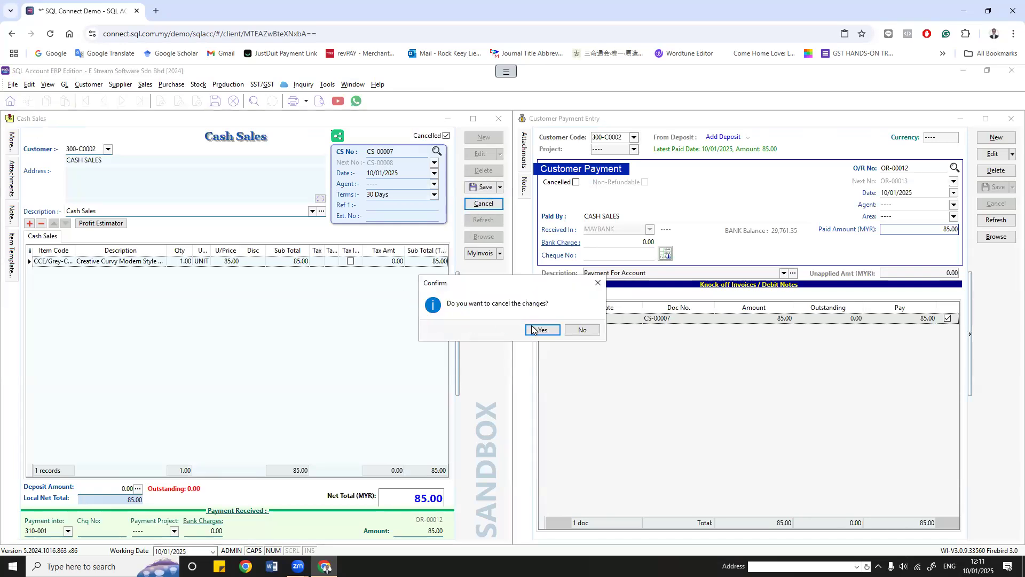
left_click(539, 330)
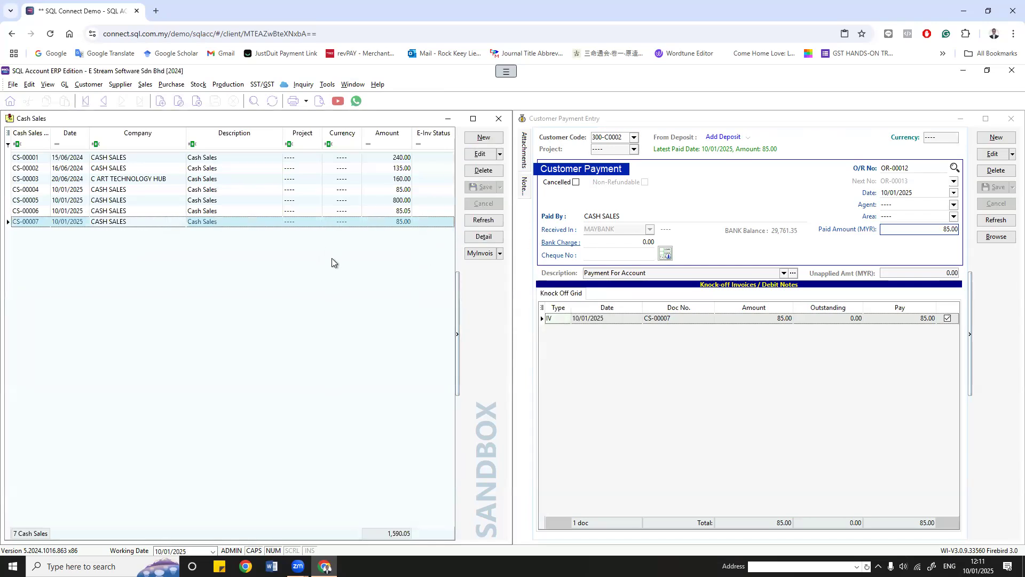
Step: Edit customer payment OR-00012 again, accepting the confirmation, to check its Cancelled option, and save it unchanged
left_click(994, 154)
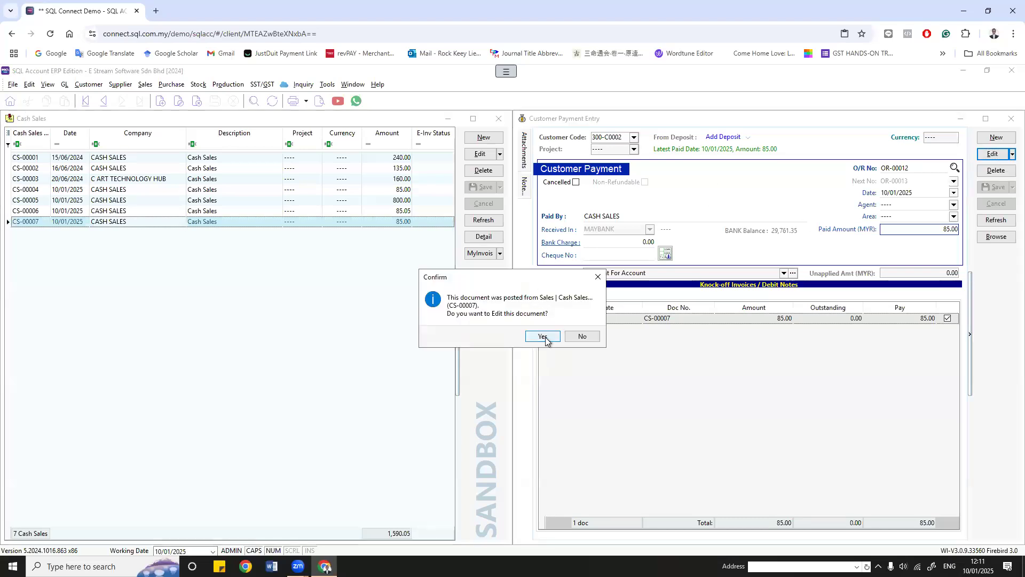
key("Return")
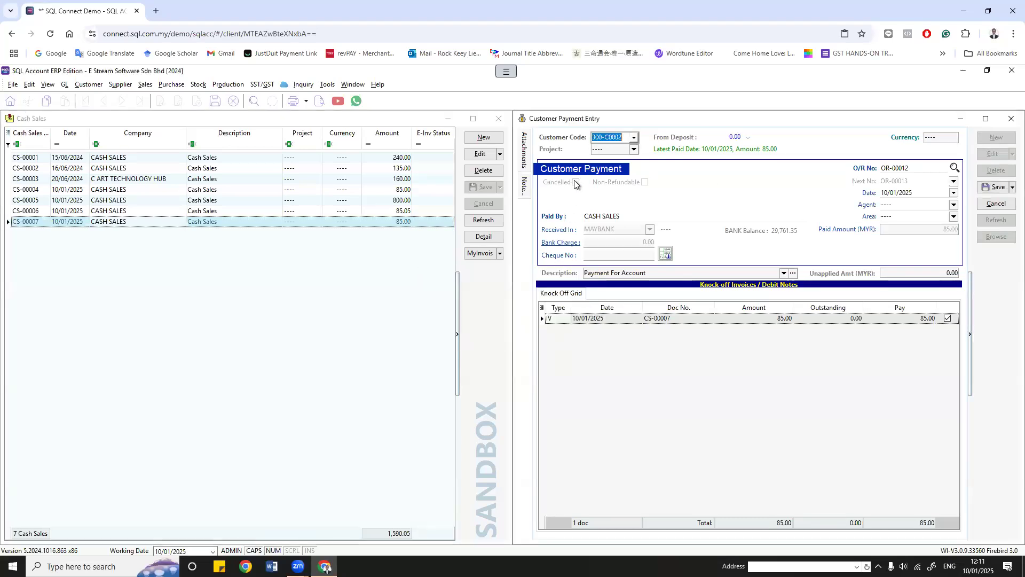
left_click(996, 186)
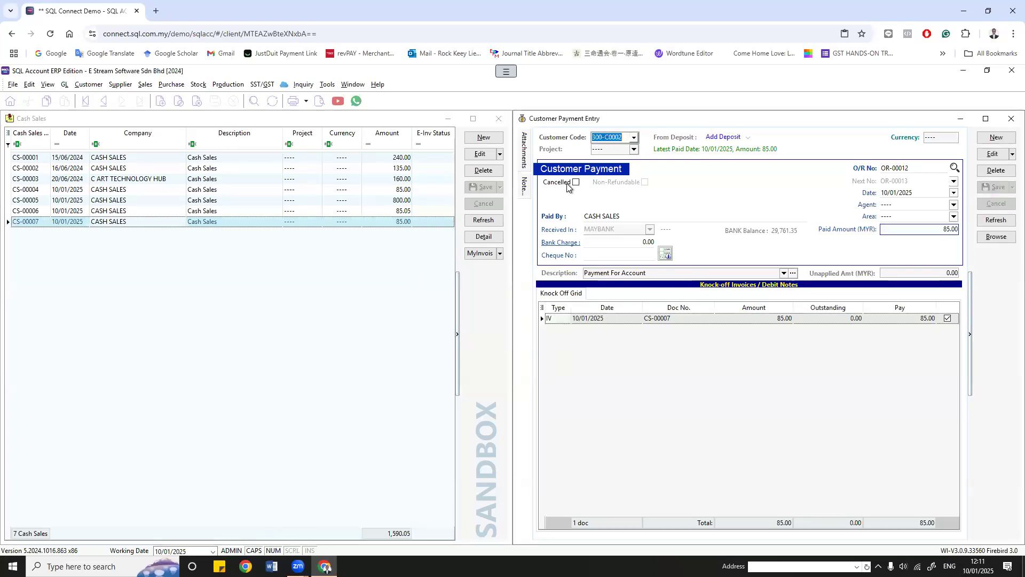
Step: Retry saving cash sale CS-00007 with its Cancelled option enabled, and discard the edit
left_click(293, 236)
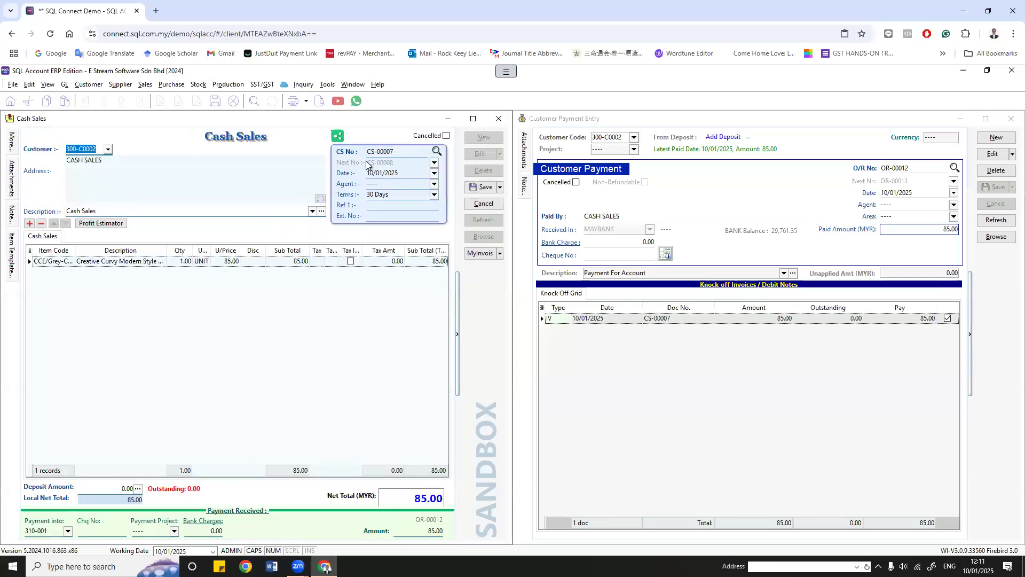
left_click(447, 136)
left_click(486, 187)
key("Return")
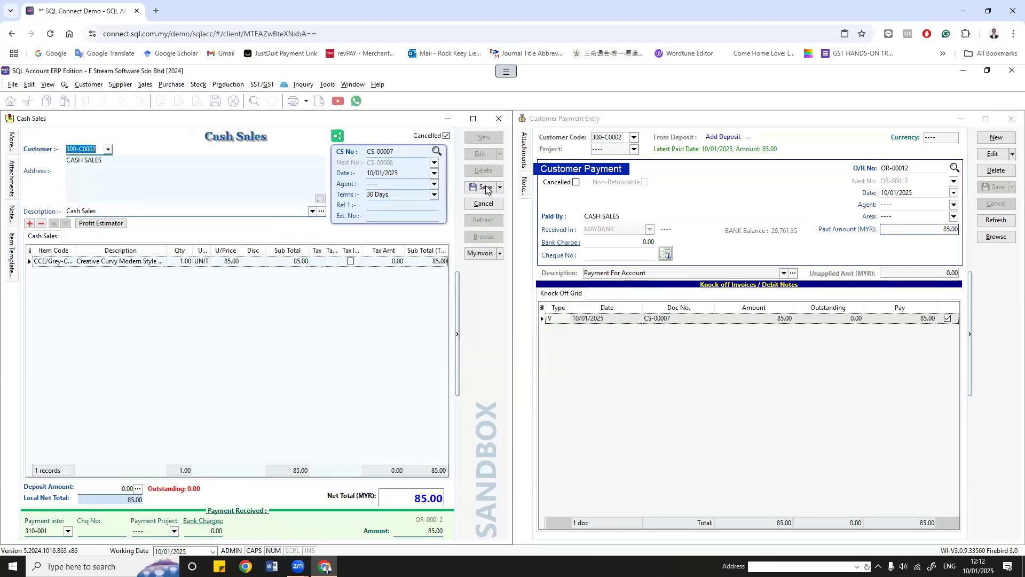
left_click(484, 204)
left_click(543, 330)
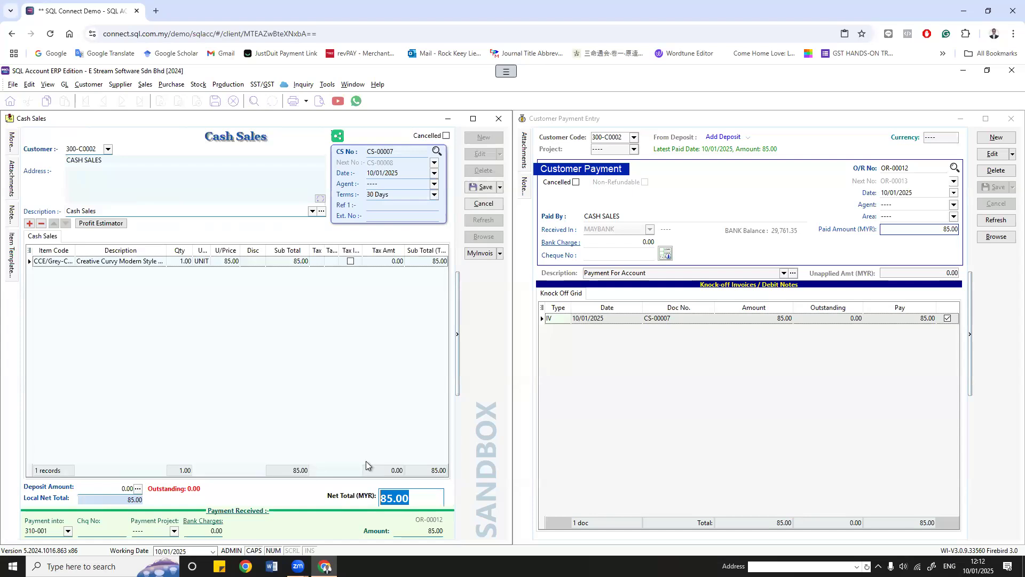
Step: Set the payment received amount on cash sale CS-00007 to 0 and save it with 0 paid
key("Tab")
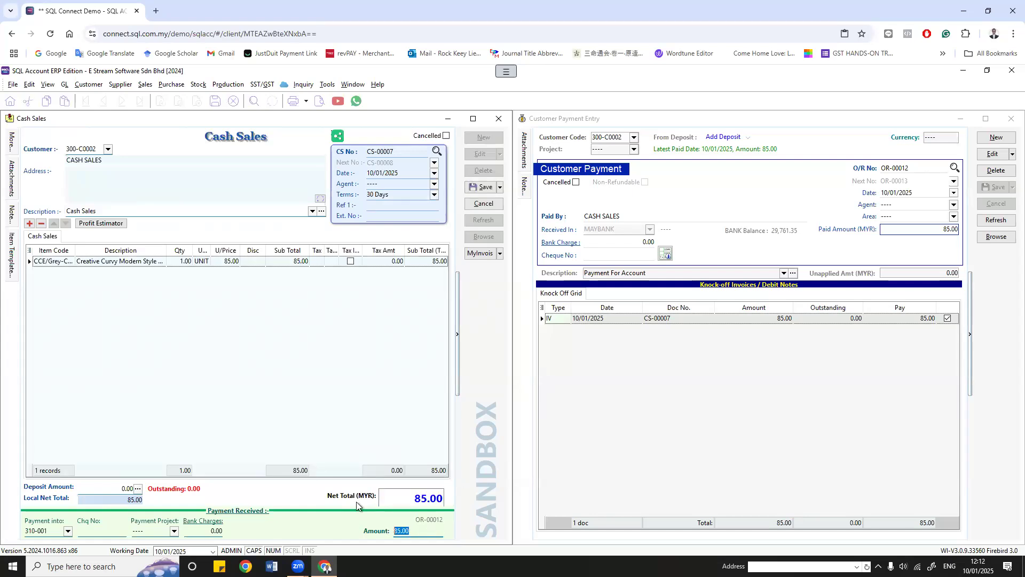
type("0")
left_click(477, 188)
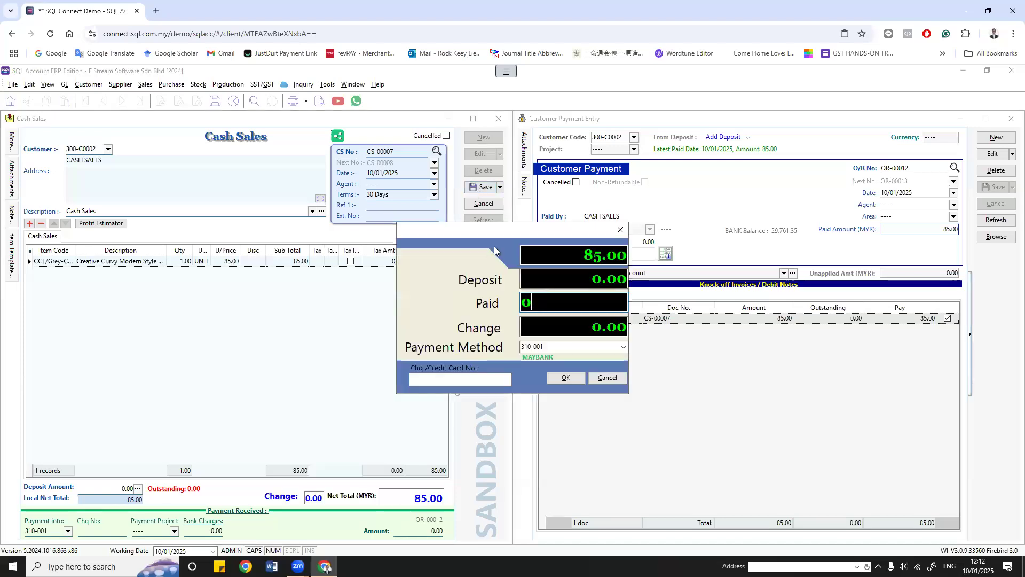
left_click(562, 378)
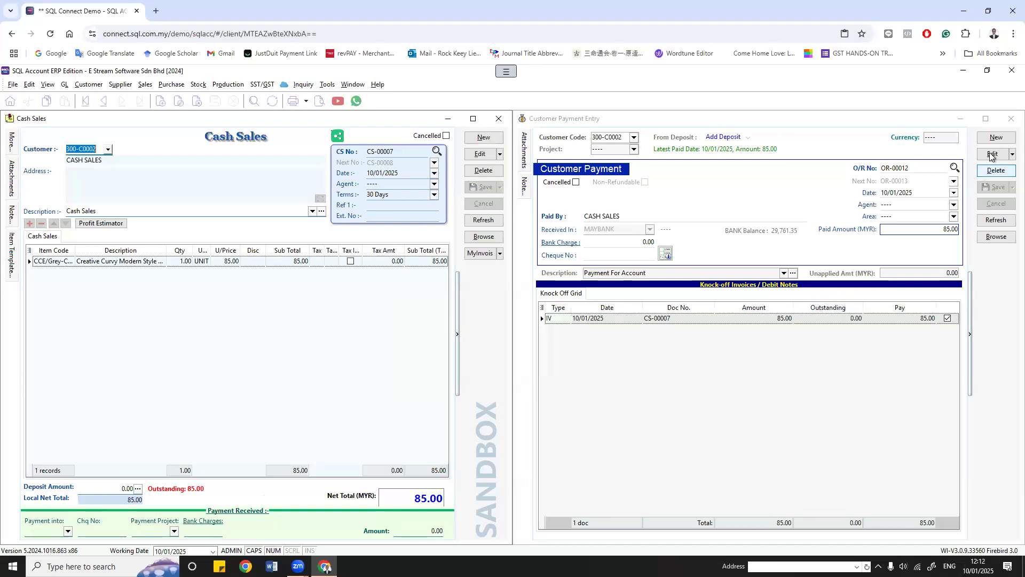
Step: Refresh the customer payment entry, accept removing the missing record, and show the refreshed customer payment list
left_click(996, 219)
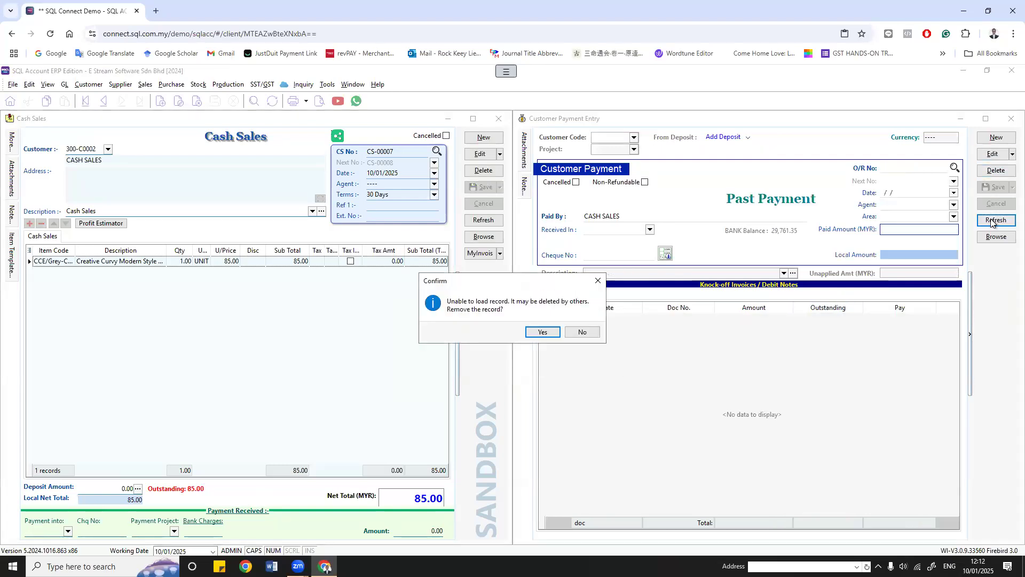
left_click(535, 333)
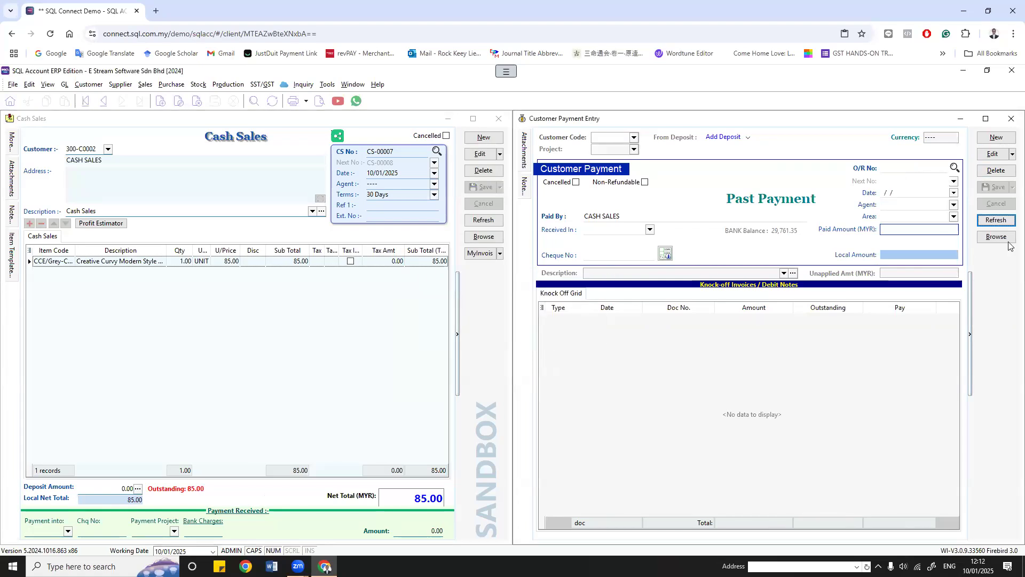
right_click(707, 310)
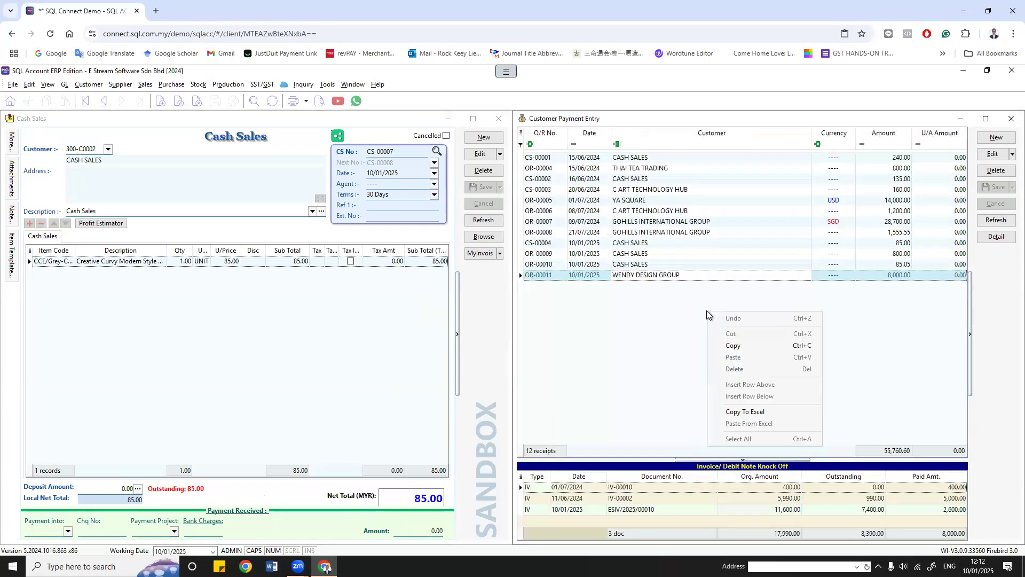
left_click(996, 220)
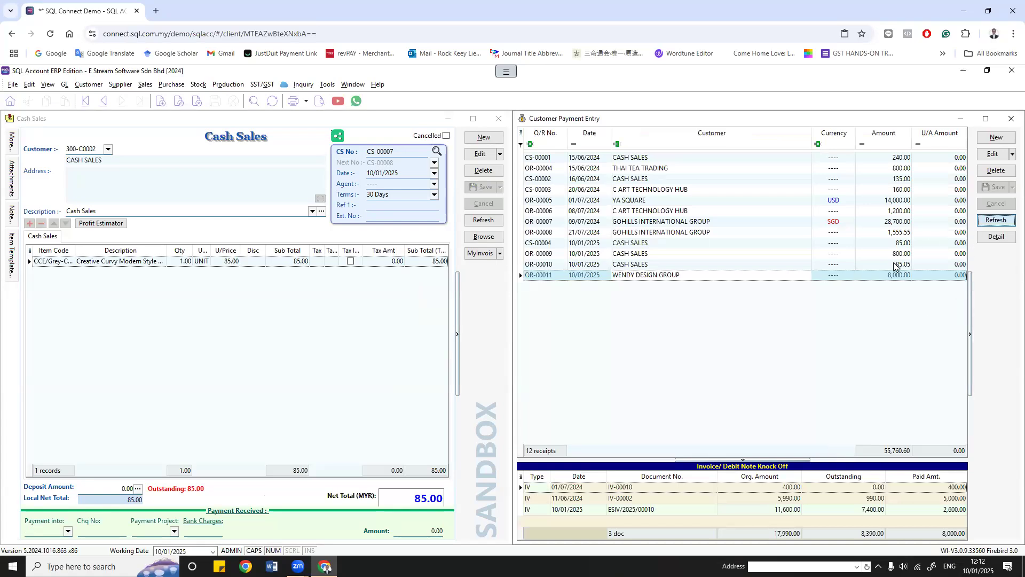
left_click(353, 335)
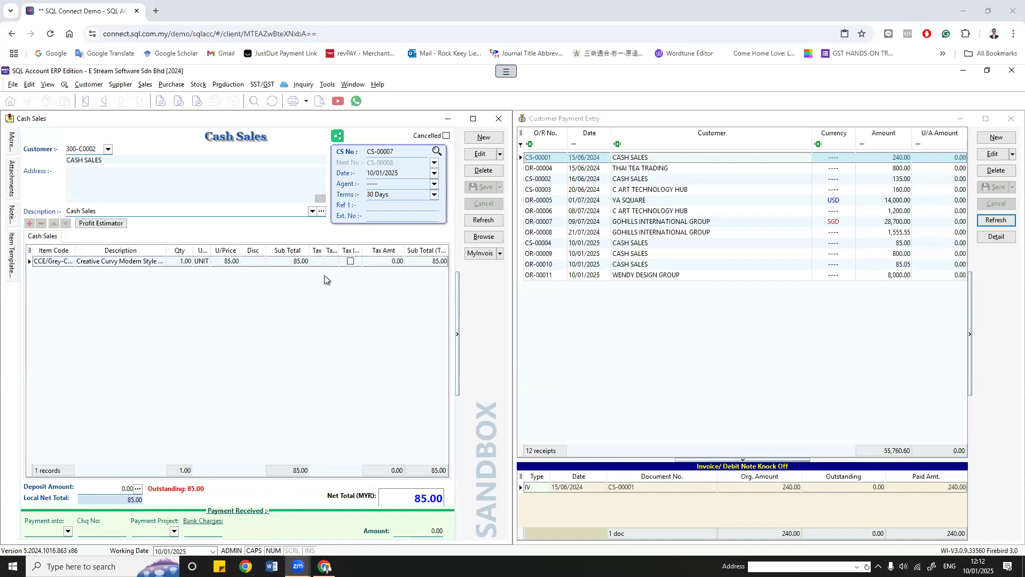
left_click(639, 355)
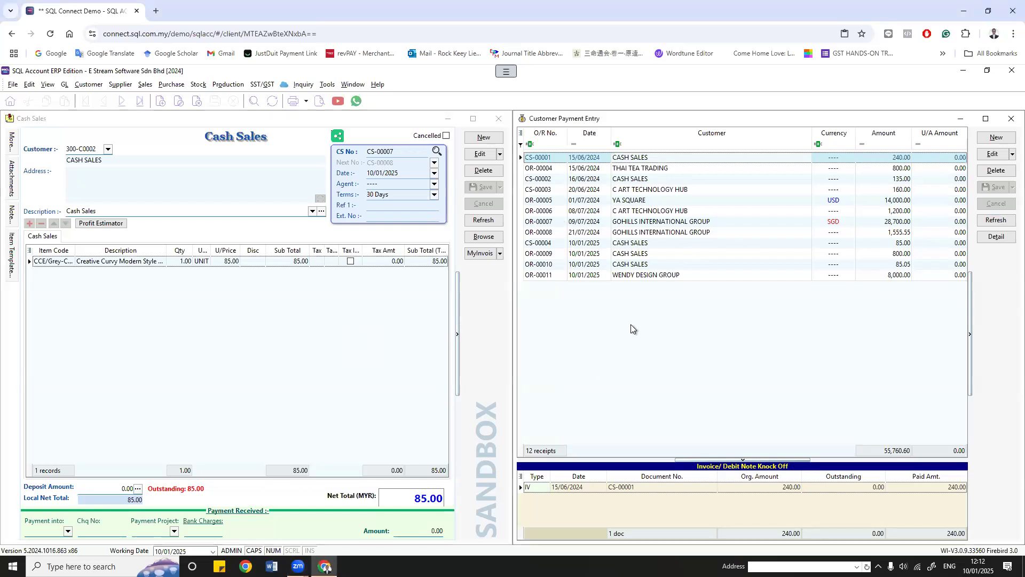
left_click(249, 326)
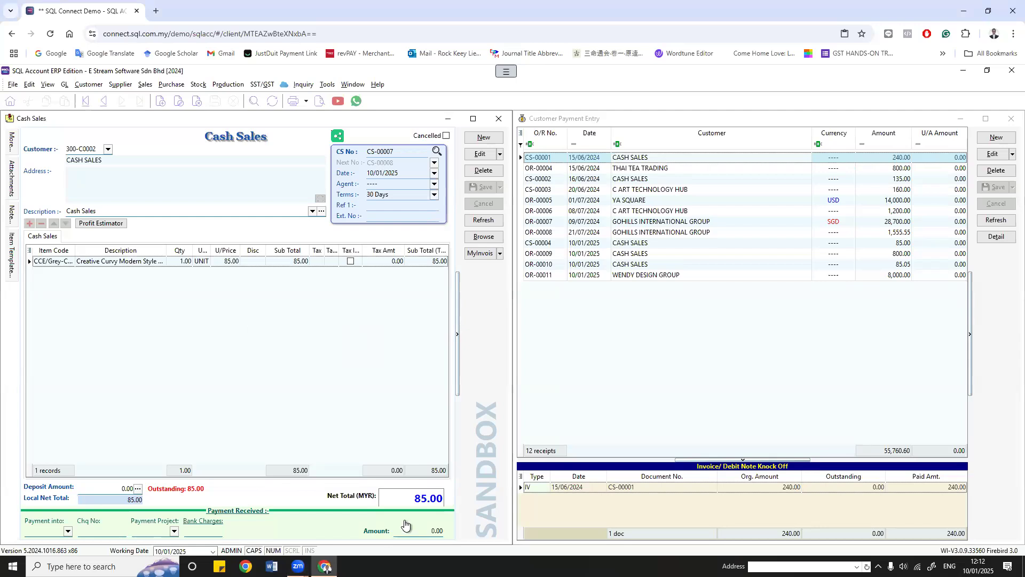
left_click(406, 530)
left_click_drag(303, 524, 299, 522)
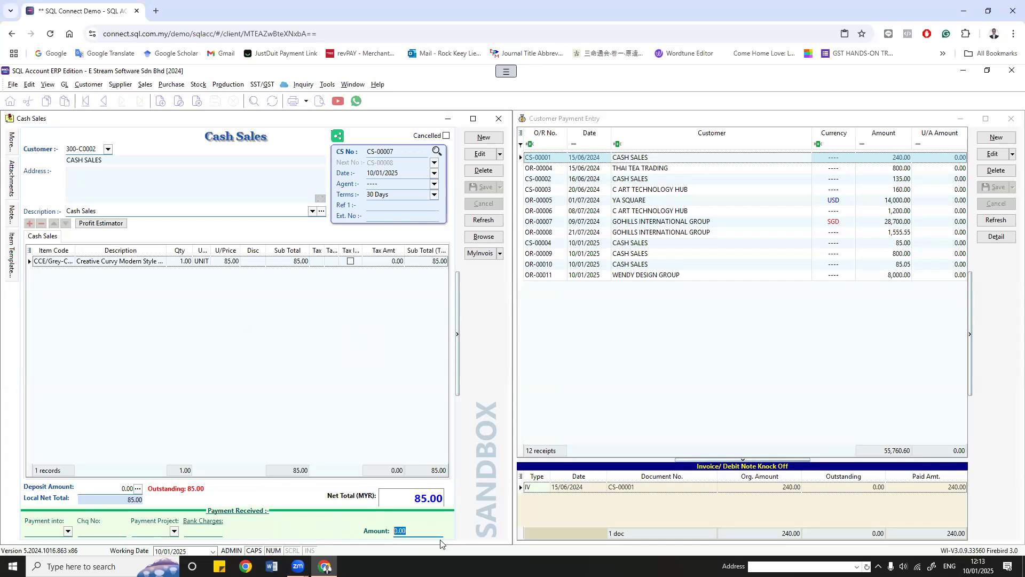
left_click(429, 370)
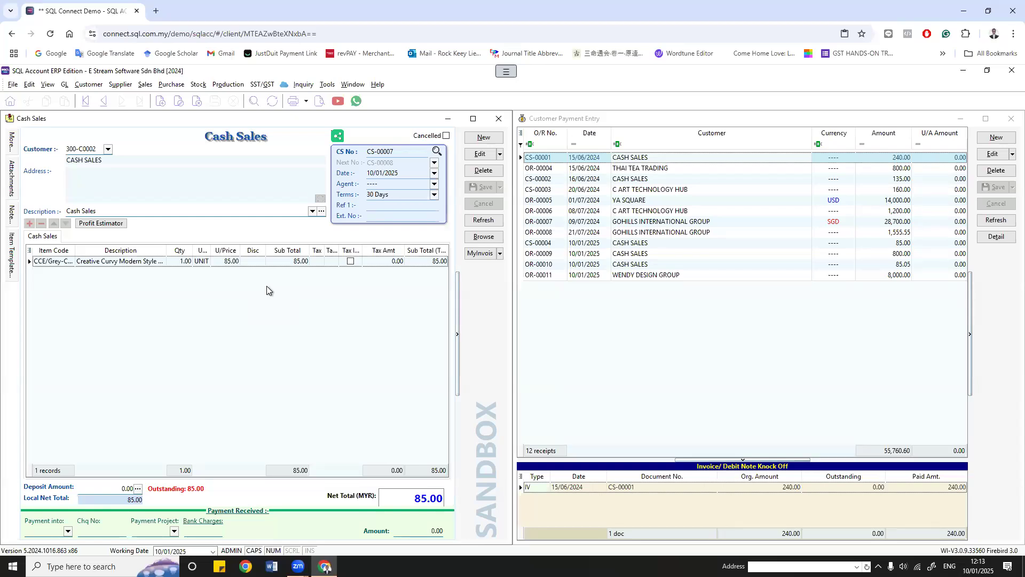
left_click(601, 322)
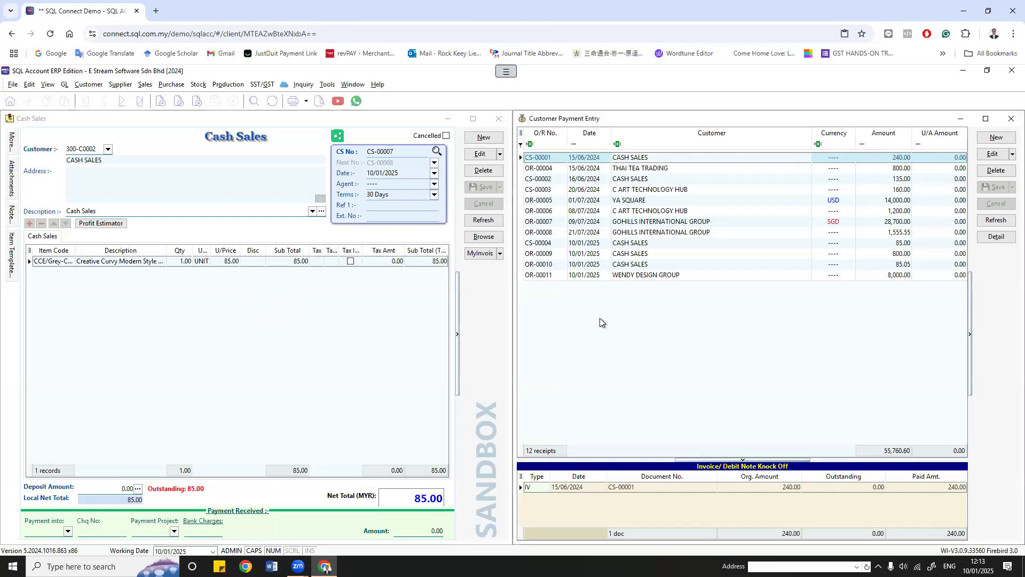
left_click(402, 282)
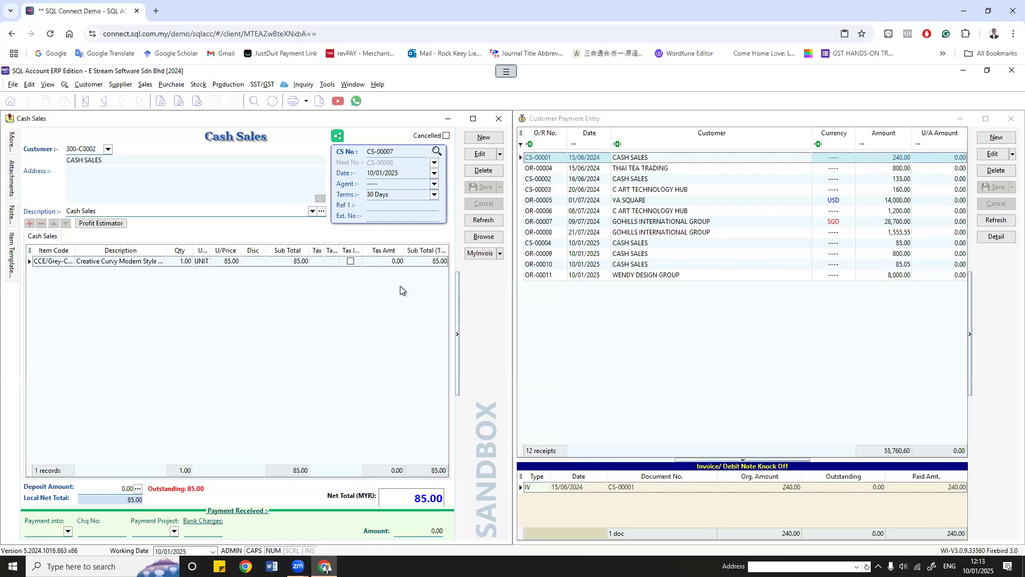
Step: Edit cash sale CS-00007 again and save it with the paid amount set to 0
left_click(480, 154)
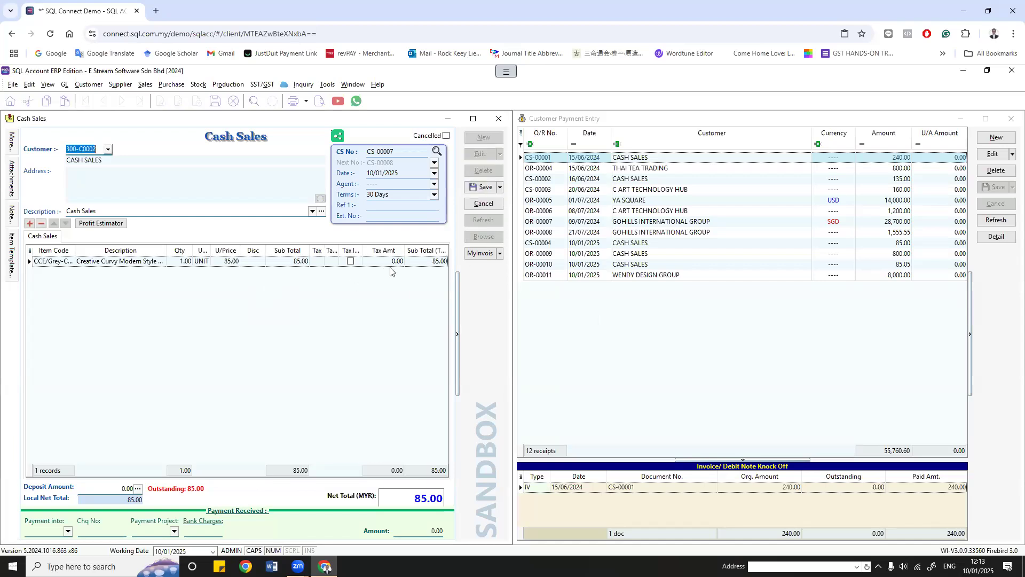
left_click(427, 531)
left_click(423, 497)
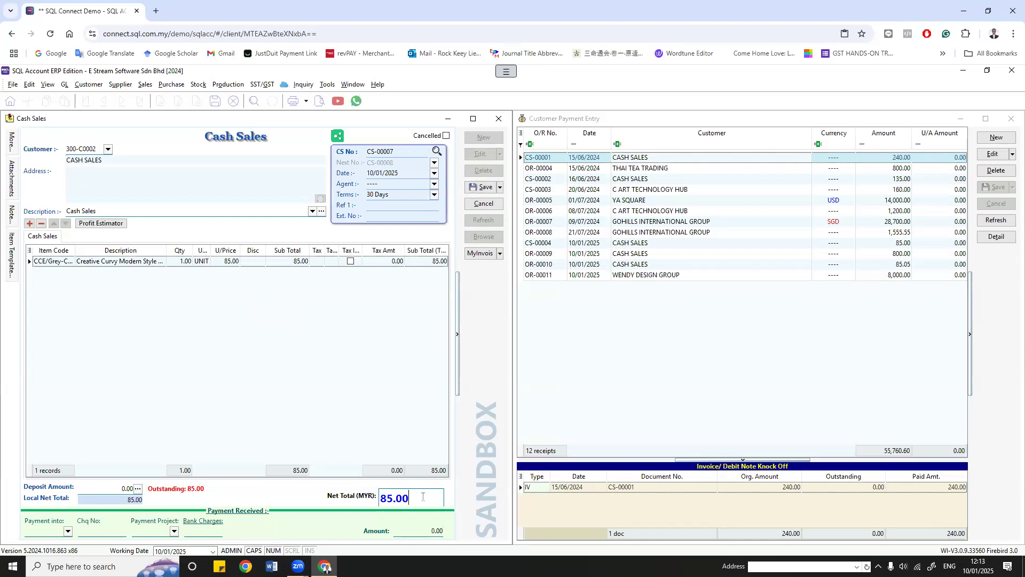
double_click(408, 530)
left_click(376, 390)
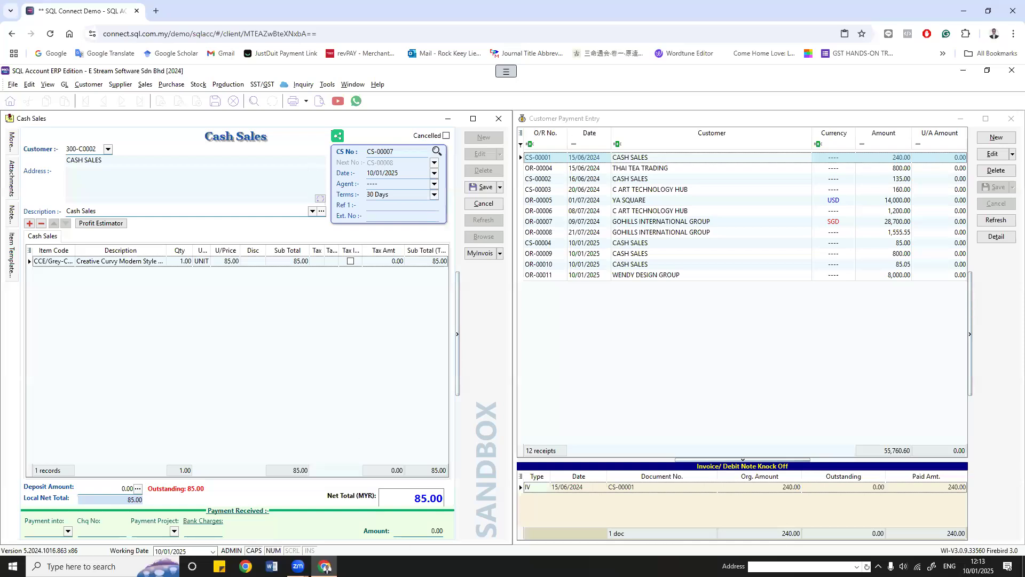
left_click_drag(427, 531, 331, 532)
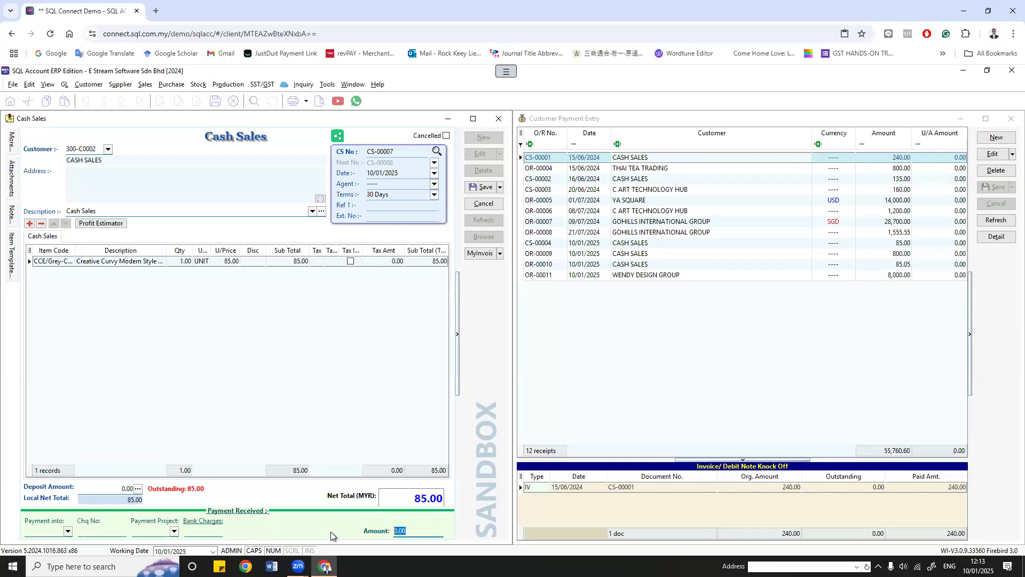
left_click(483, 187)
left_click_drag(566, 304, 357, 306)
type("0")
left_click(564, 378)
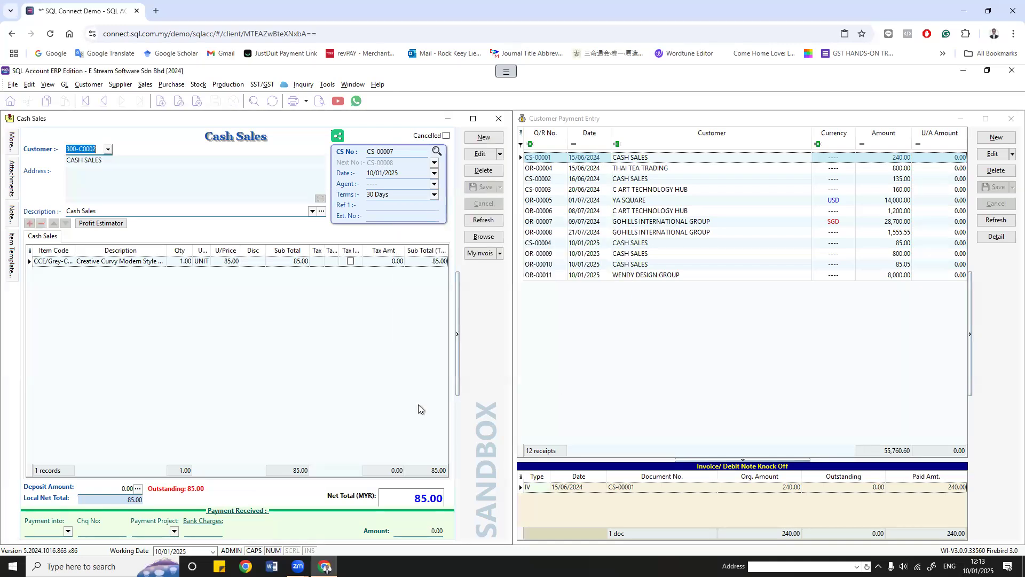
Step: Bring up the payment prompt for cash sale CS-00007, discard the edit, and close the cash sales and customer payment windows
left_click(484, 155)
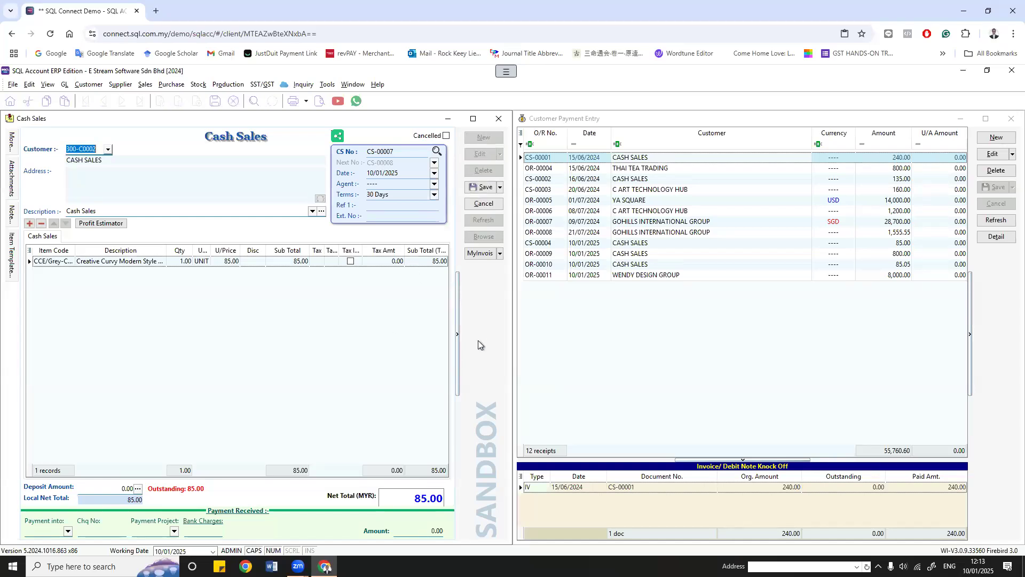
left_click(484, 187)
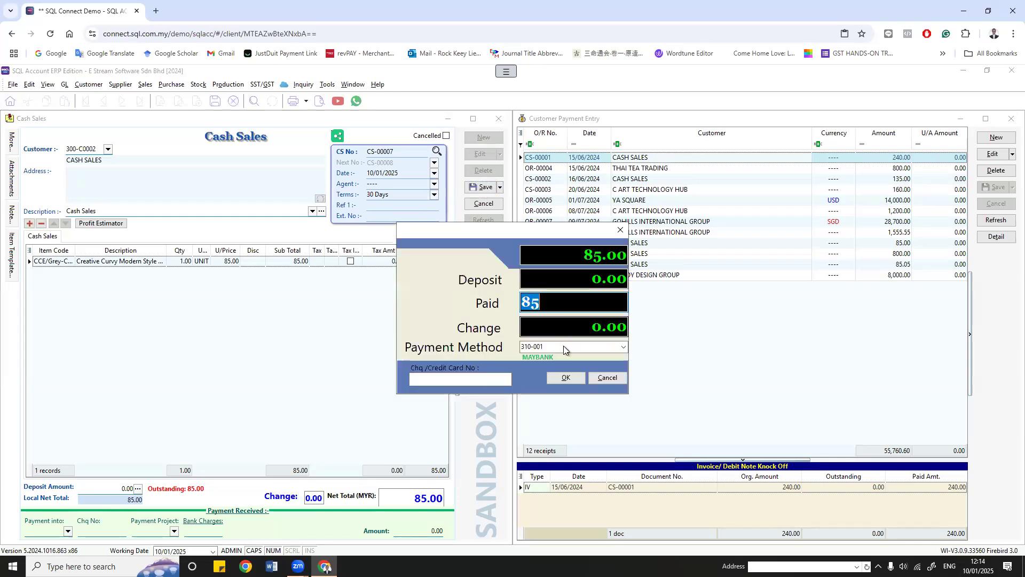
left_click(604, 380)
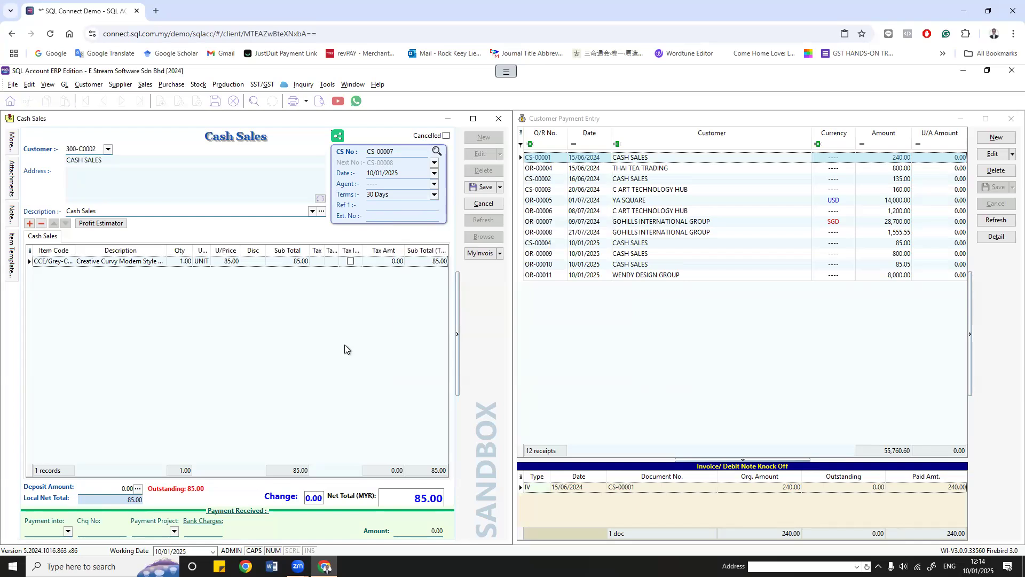
left_click(484, 203)
left_click(542, 330)
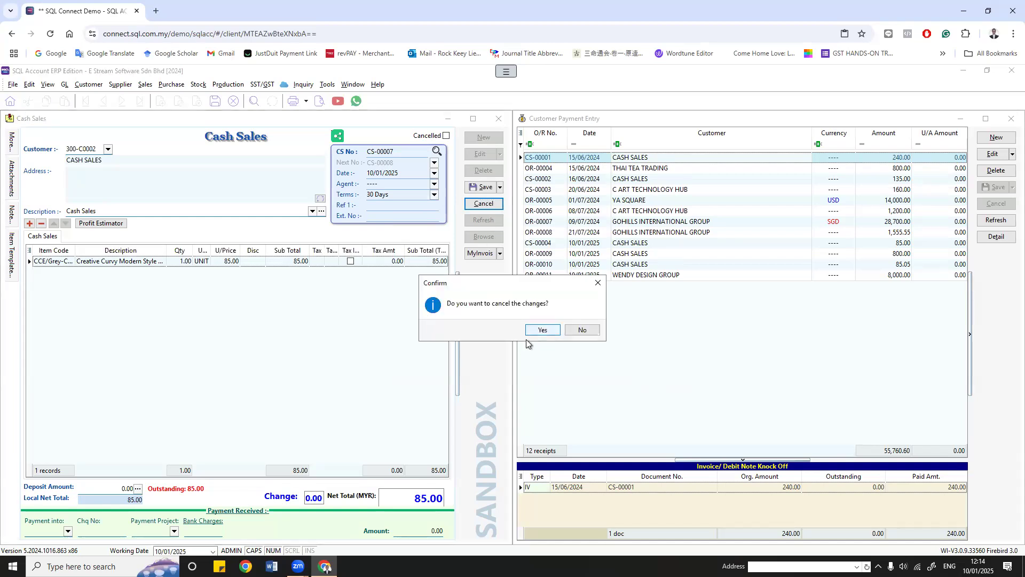
left_click(499, 119)
left_click(1011, 118)
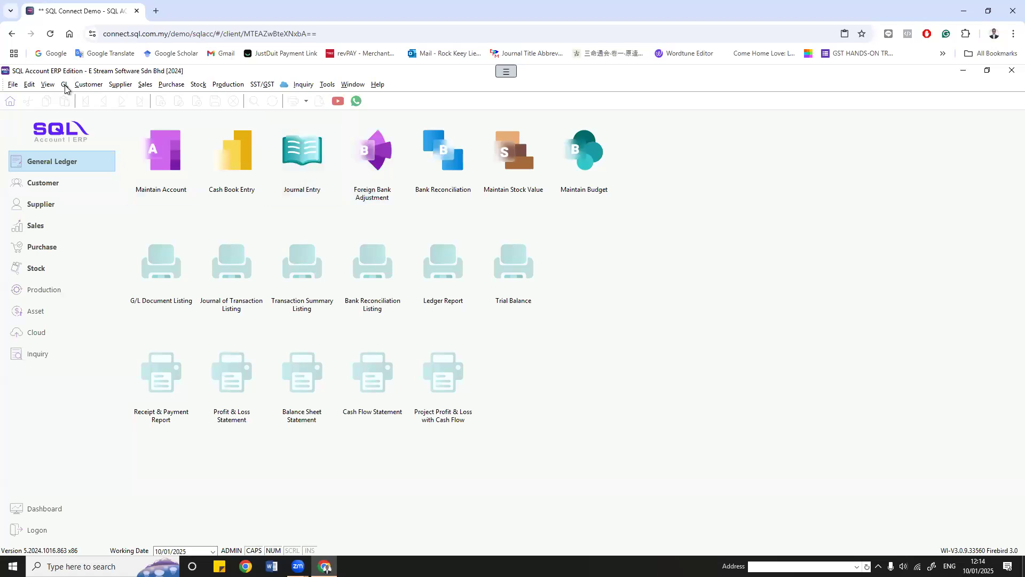
Step: Open Cash Book Entry, view a blank receipt voucher, and close it without saving
left_click(64, 85)
left_click(180, 167)
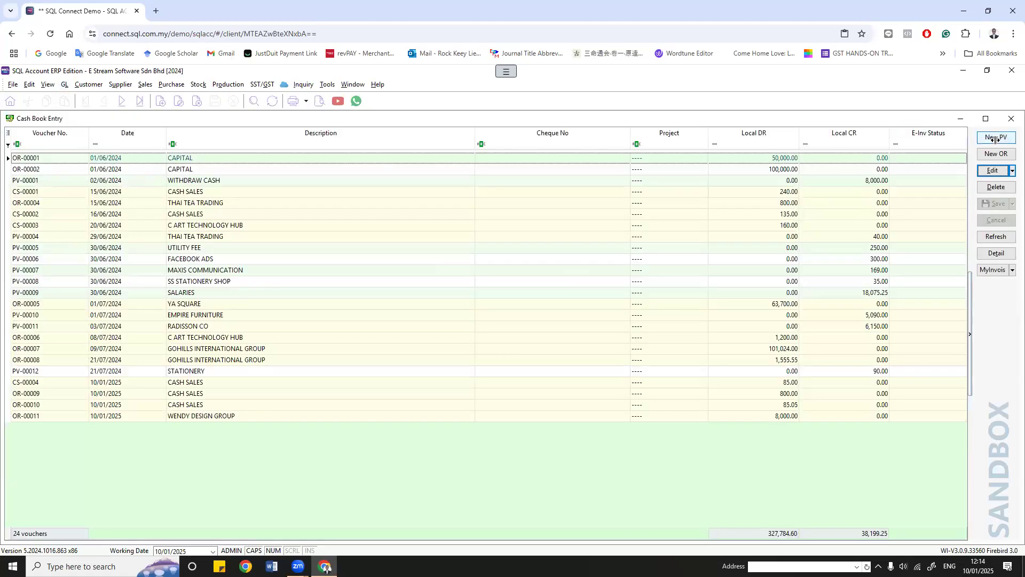
left_click(996, 155)
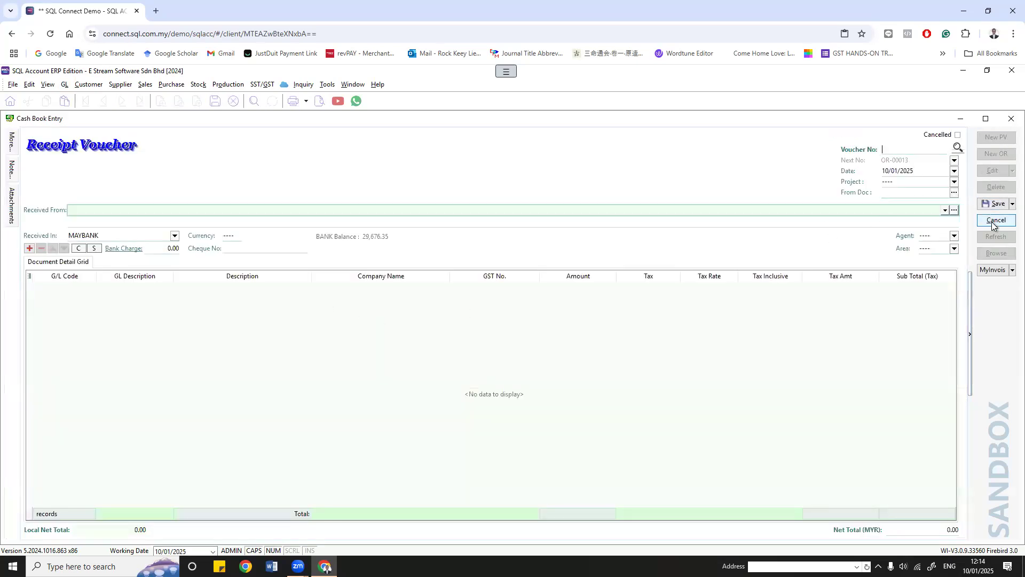
left_click(993, 222)
left_click(1011, 119)
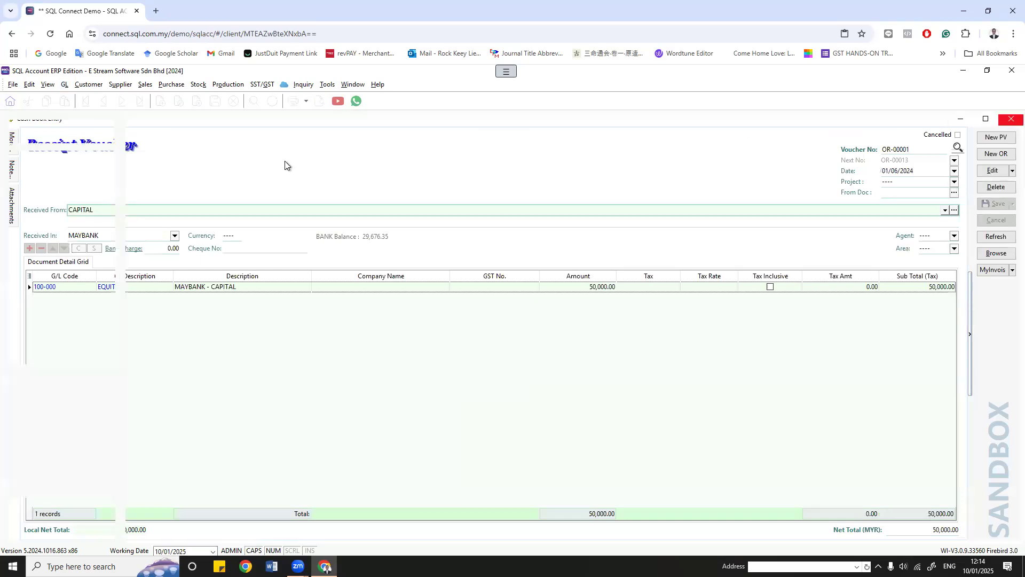
Step: Open Journal Entry, view a new journal's blank detail line, and discard the entry
left_click(65, 85)
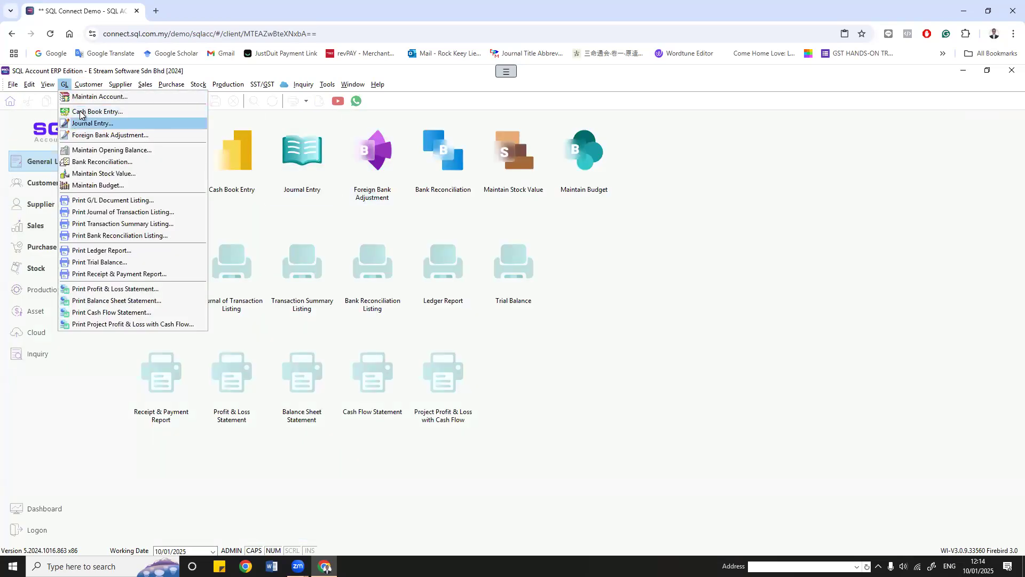
left_click(85, 123)
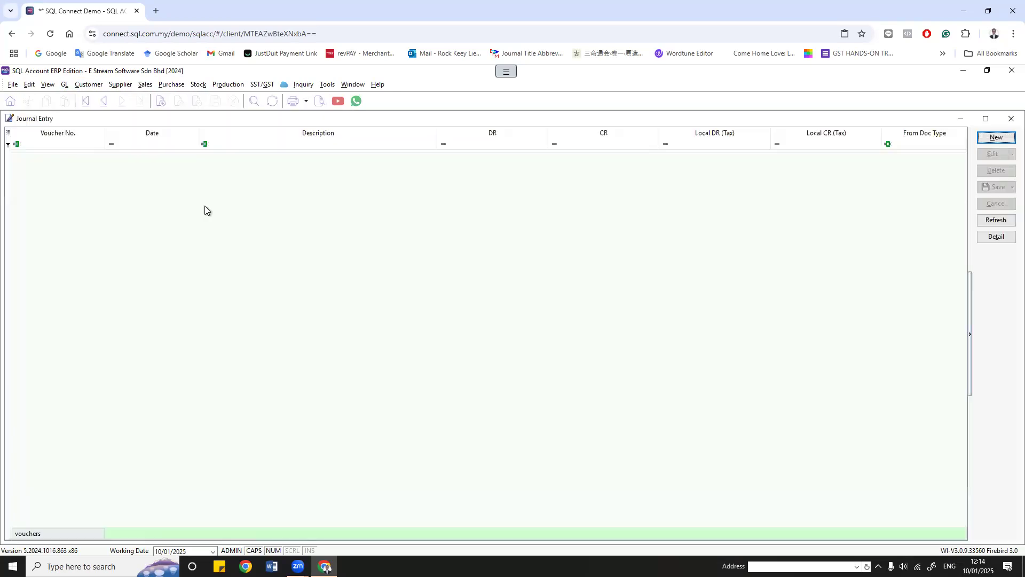
left_click(997, 139)
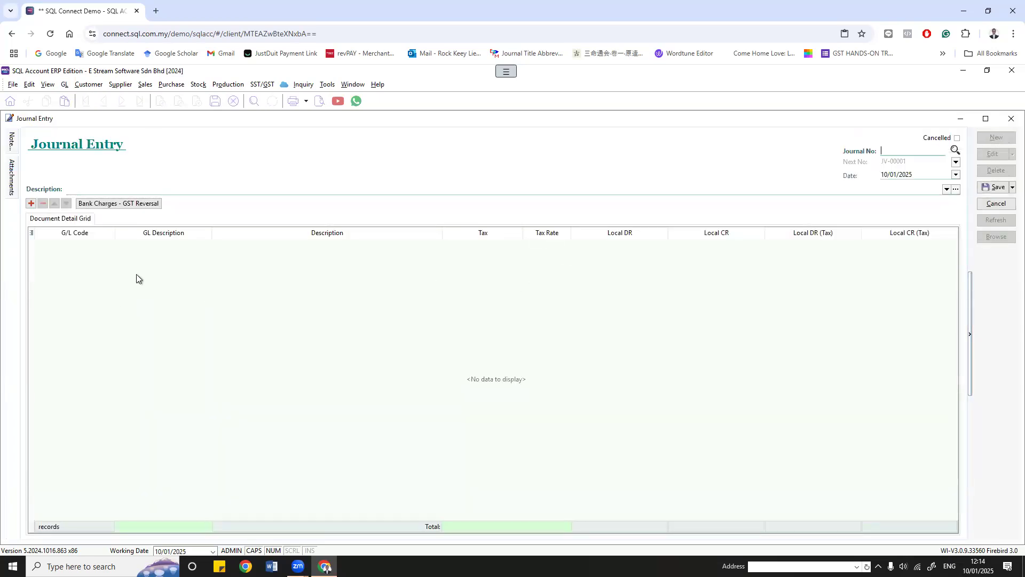
left_click(91, 248)
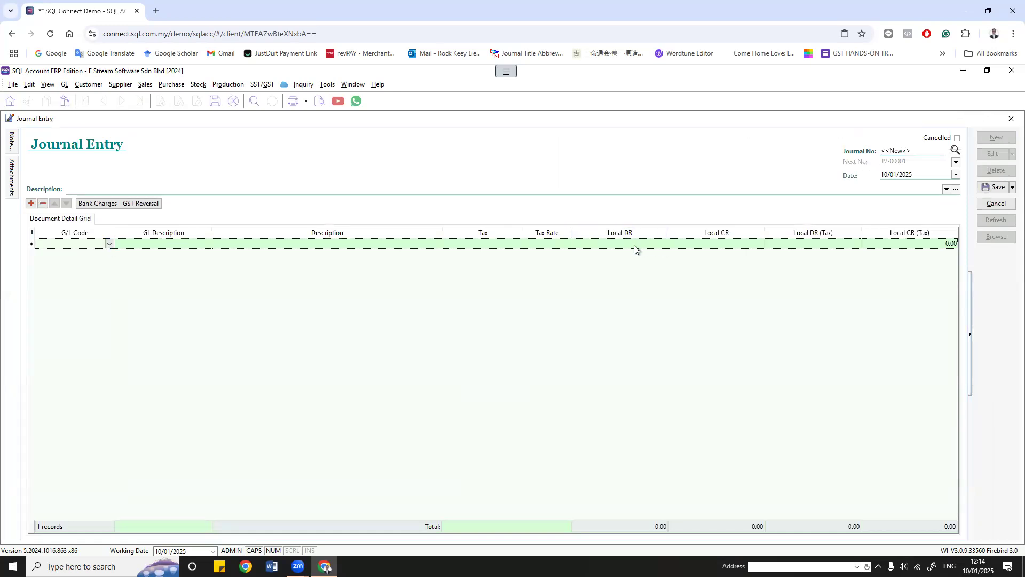
left_click(87, 267)
left_click(996, 203)
left_click(543, 330)
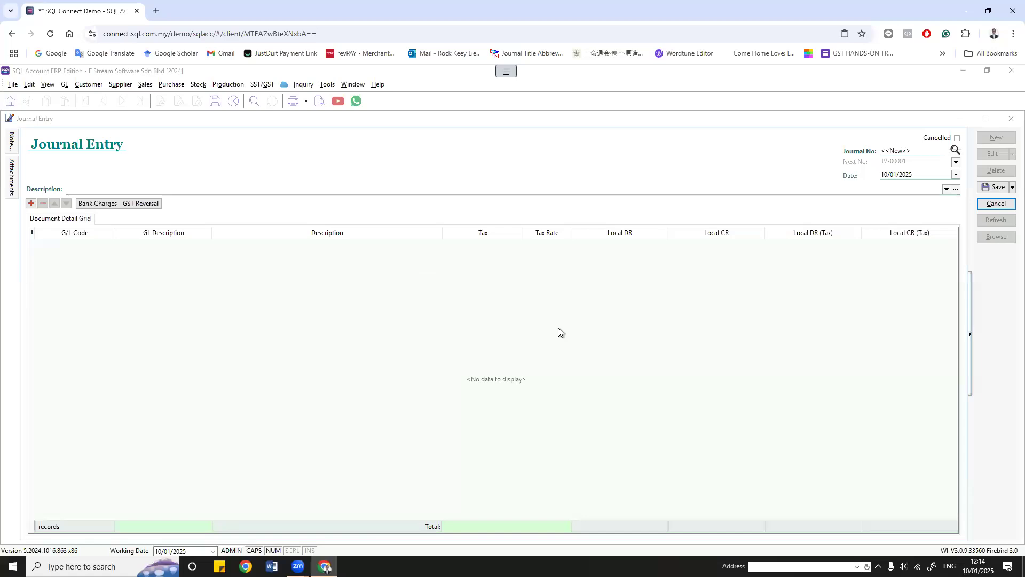
Step: Open Foreign Bank Adjustment, view its blank entry form, and close it without saving
left_click(64, 84)
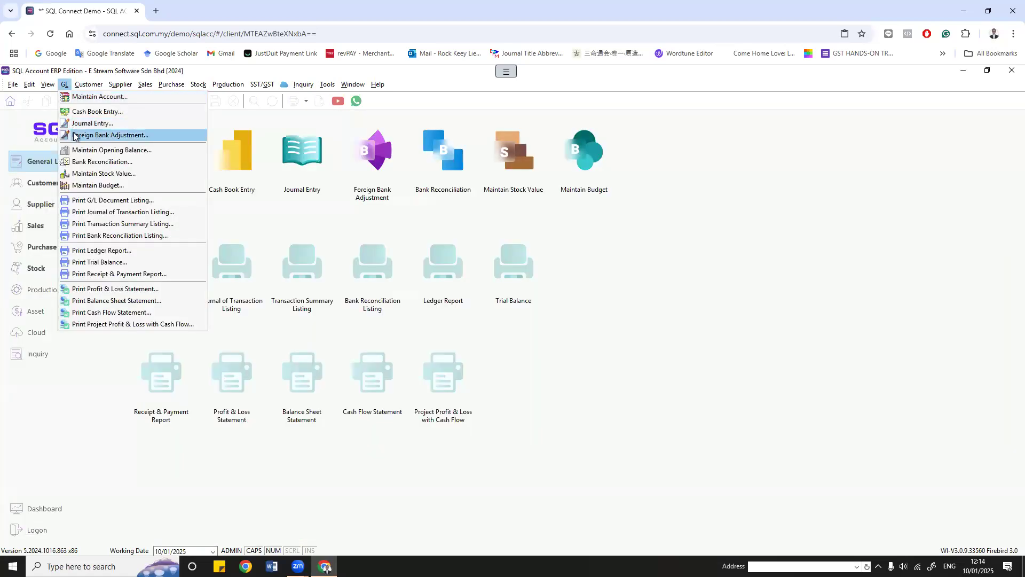
left_click(74, 135)
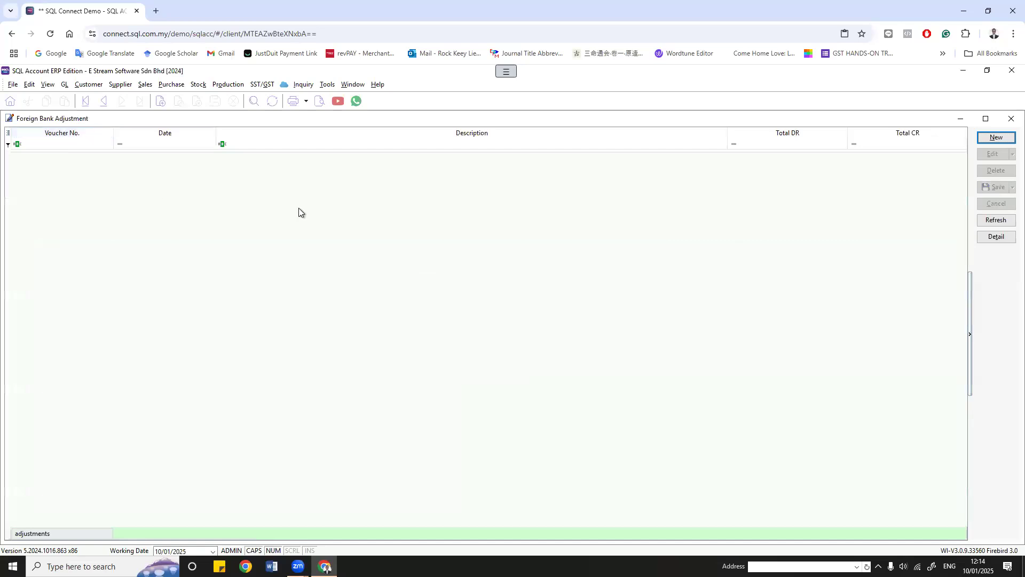
left_click(995, 237)
left_click(1011, 119)
left_click(65, 85)
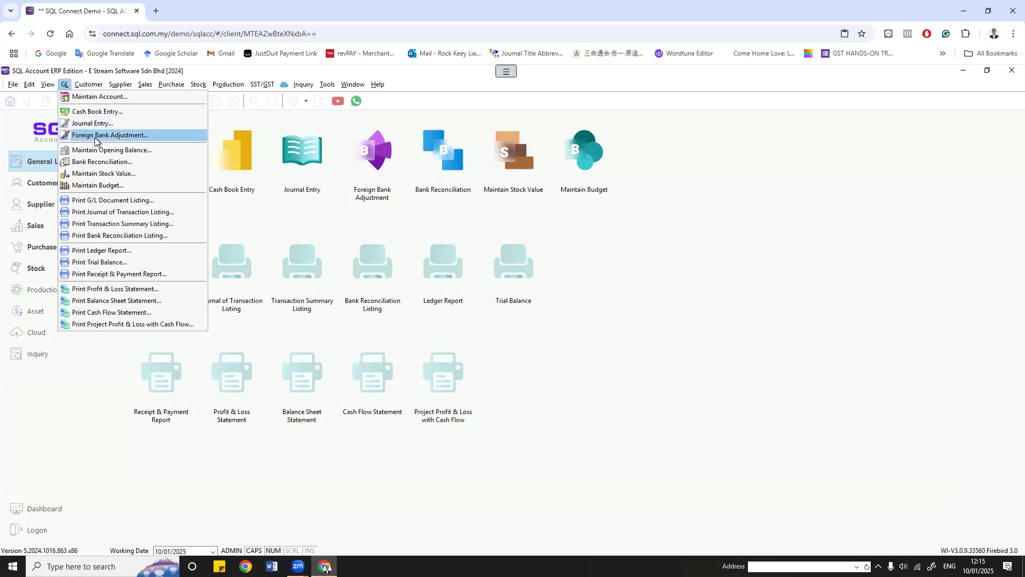
left_click(96, 136)
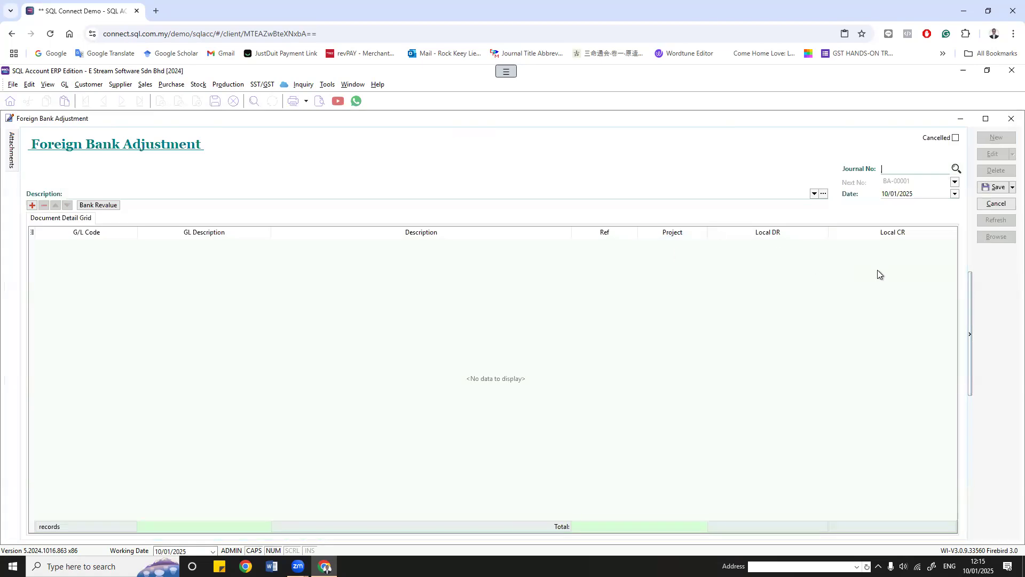
left_click(1002, 206)
left_click(1010, 119)
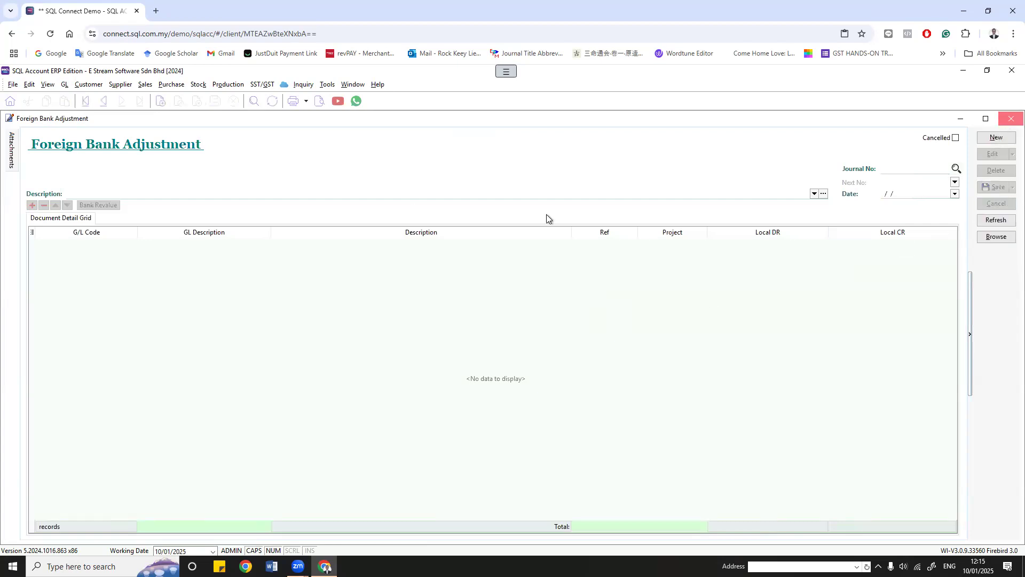
Step: Start a new bank reconciliation with the bank statement date 31/12/2024
left_click(63, 84)
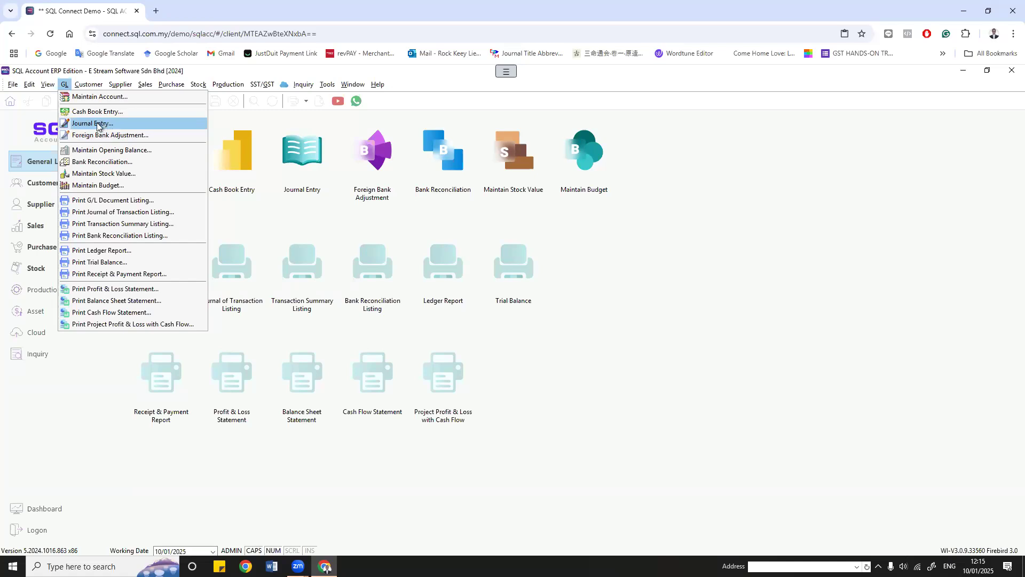
left_click(78, 162)
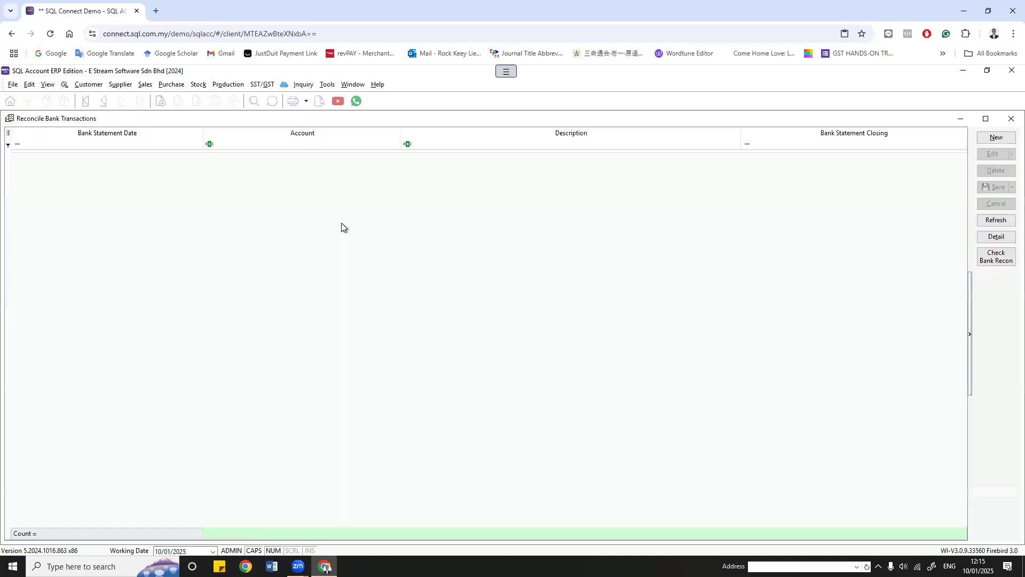
left_click(997, 137)
left_click(158, 137)
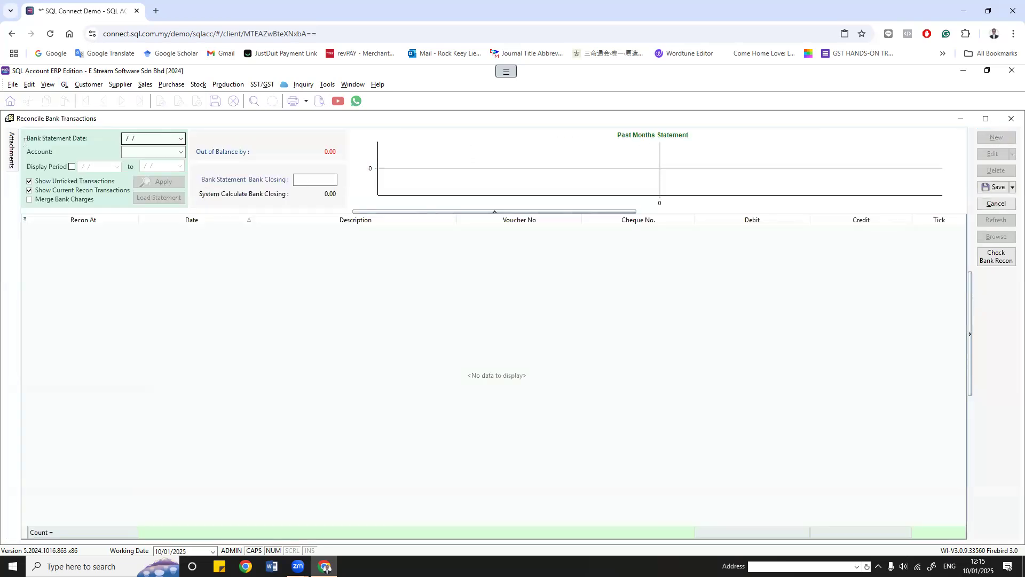
type("31/12/2")
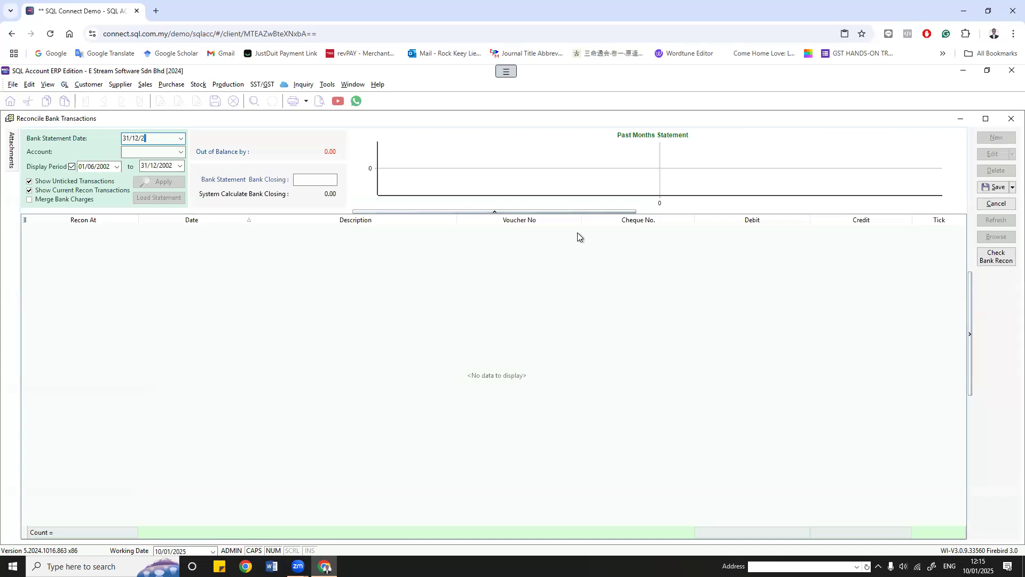
type("024")
Step: Choose bank account 310-001 (MAYBANK) for the reconciliation and load its transactions from 01/06/2024 to 31/12/2024
left_click(180, 152)
left_click(180, 154)
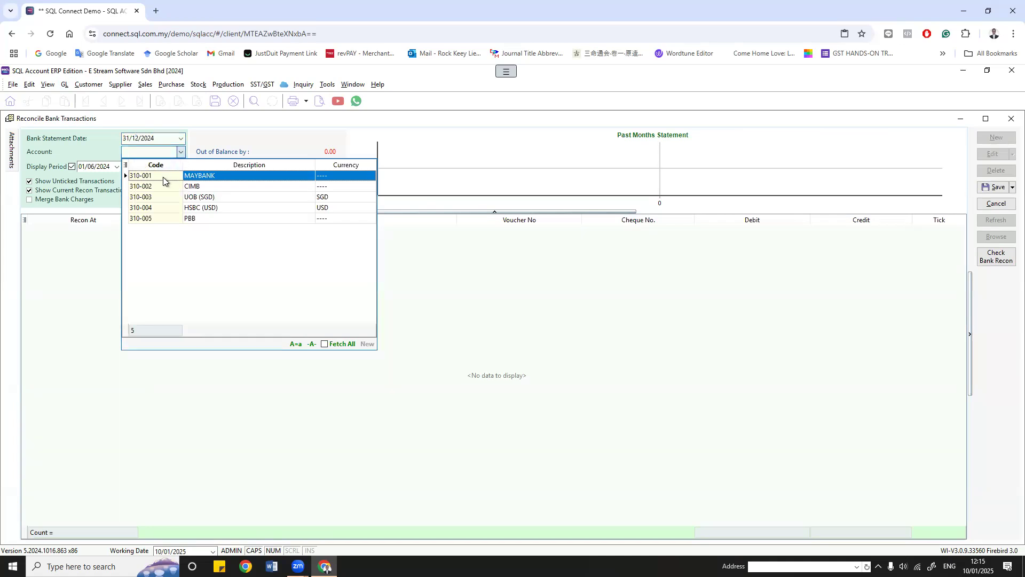
left_click(162, 178)
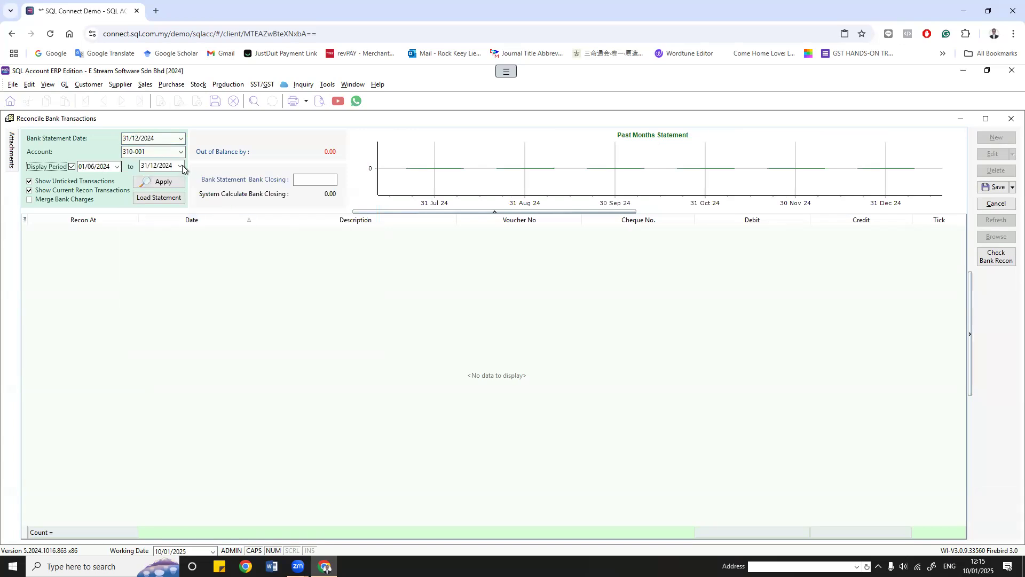
left_click(174, 184)
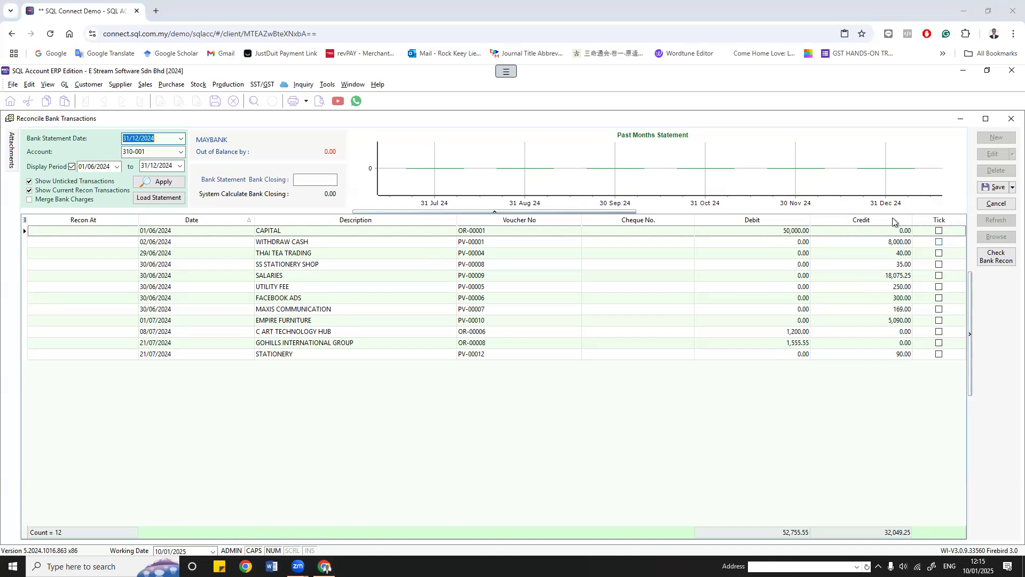
Step: Save the MAYBANK reconciliation dated 31/12/2024, and reopen it for editing from the list of reconciliations
left_click(994, 187)
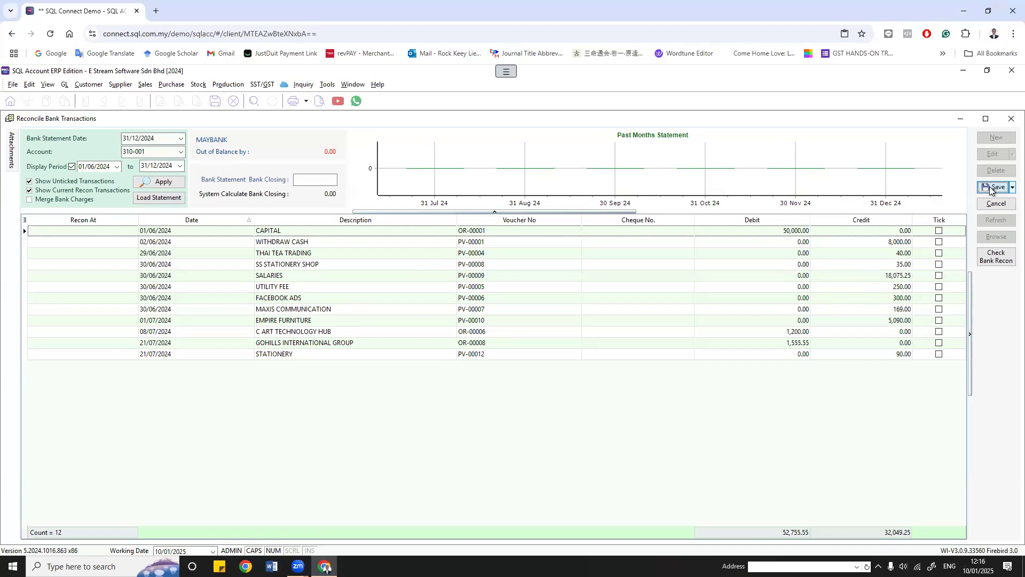
left_click(997, 237)
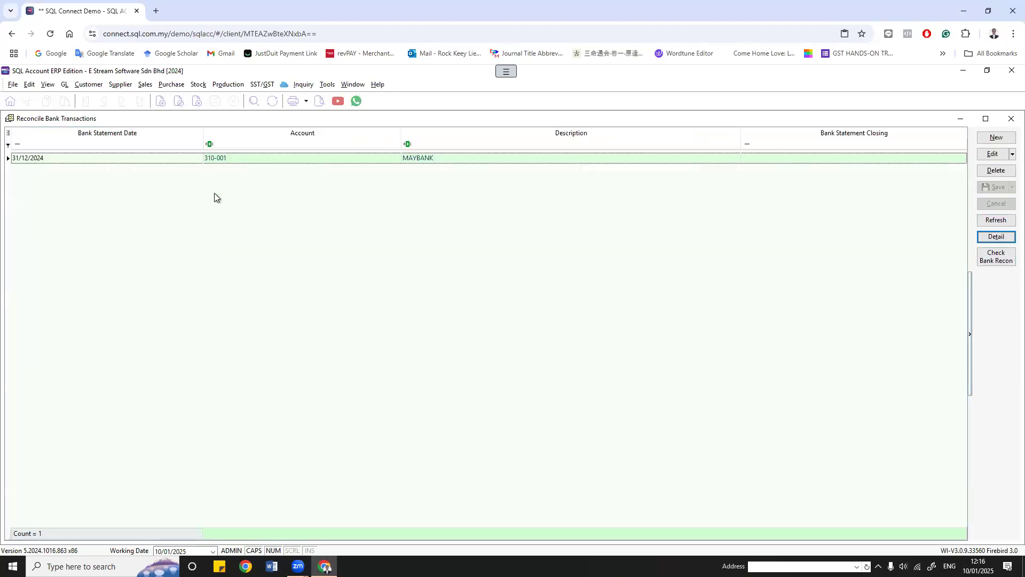
double_click(271, 156)
left_click(989, 154)
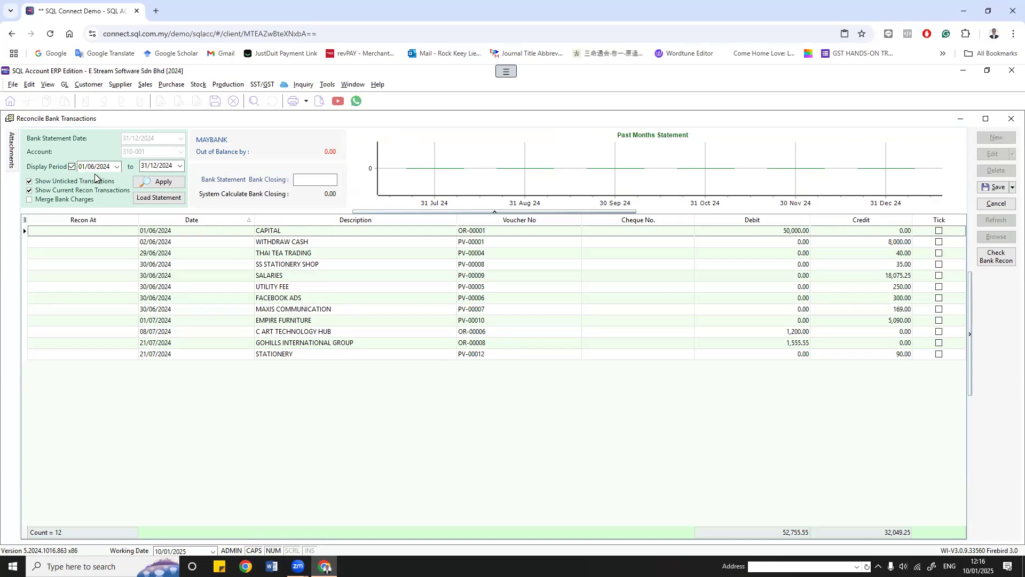
Step: Turn off the display period filter, reload the reconciliation's transactions, and save it
left_click(71, 166)
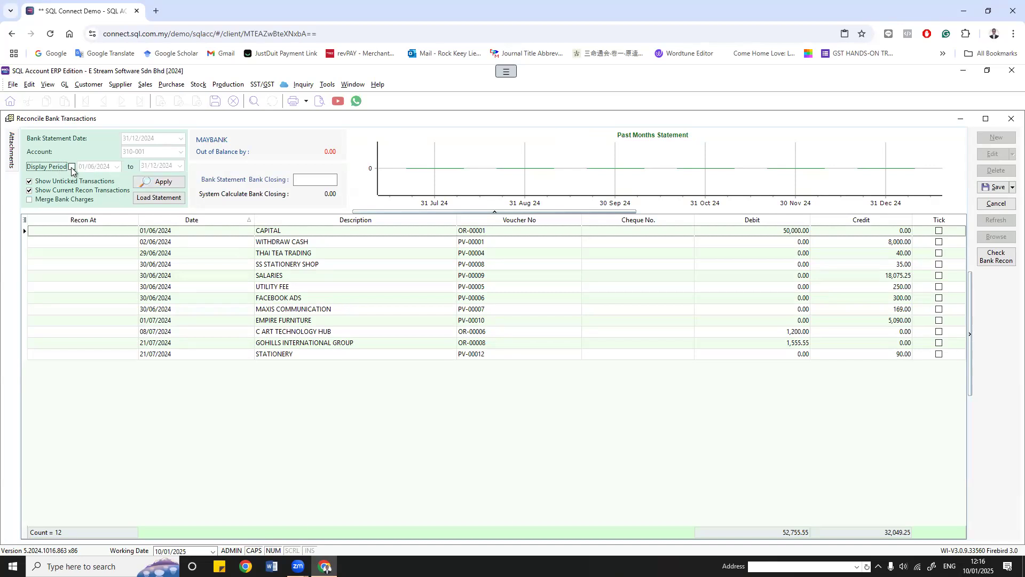
left_click(157, 184)
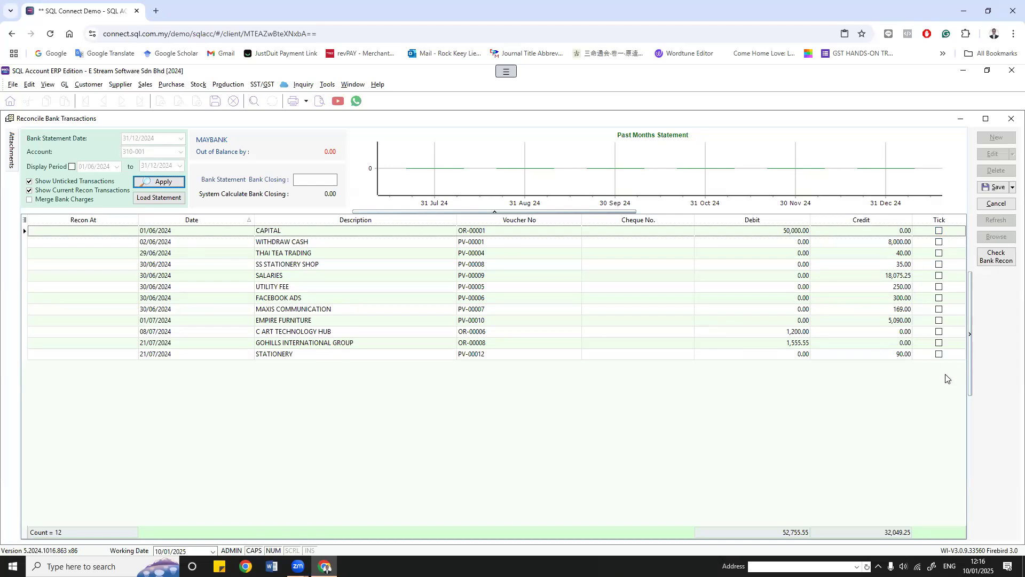
left_click(995, 188)
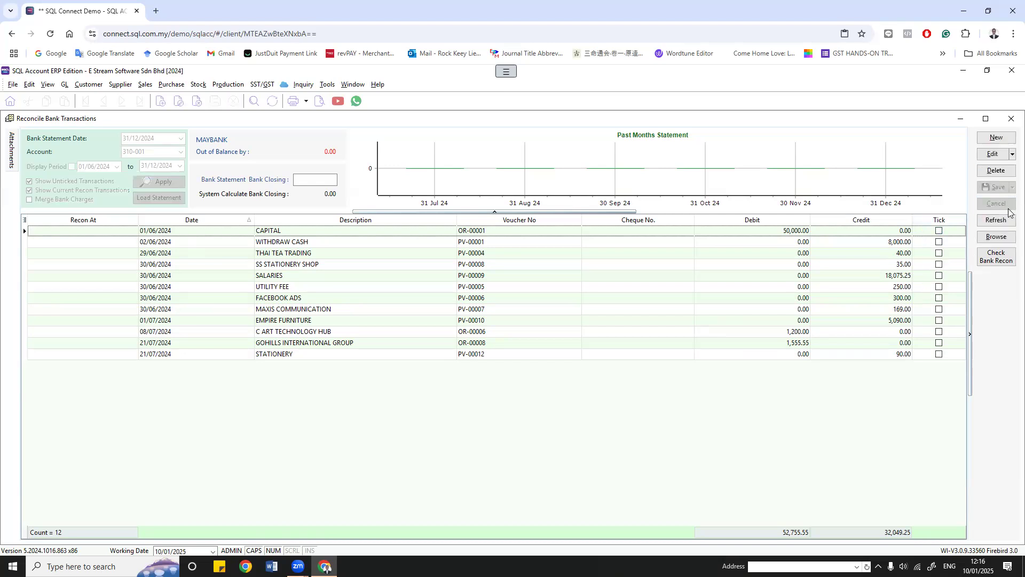
Step: Start a new reconciliation dated 31/01/2025 for account 310-001 (MAYBANK) and load its transactions without a display period
left_click(980, 139)
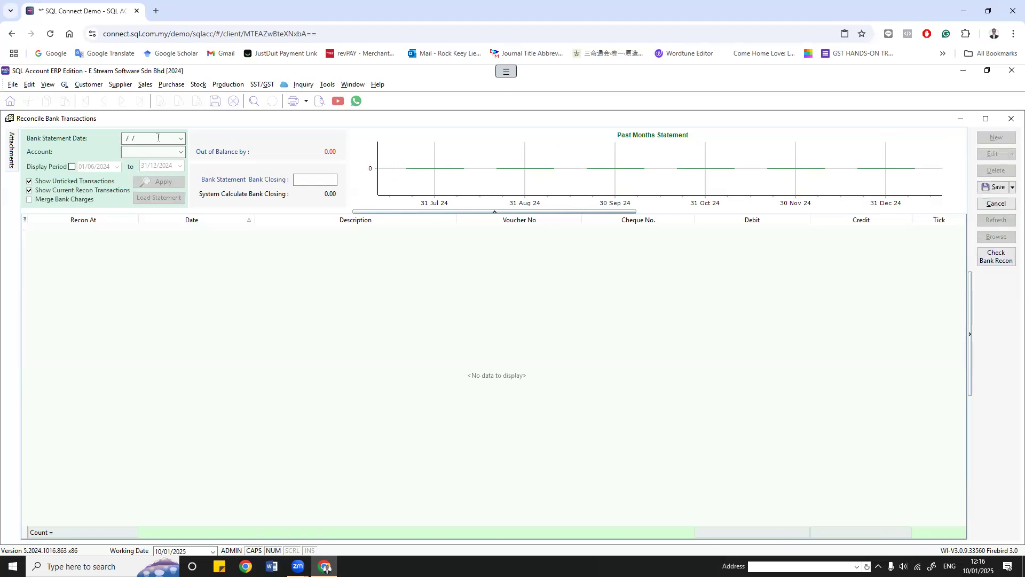
type("31012025")
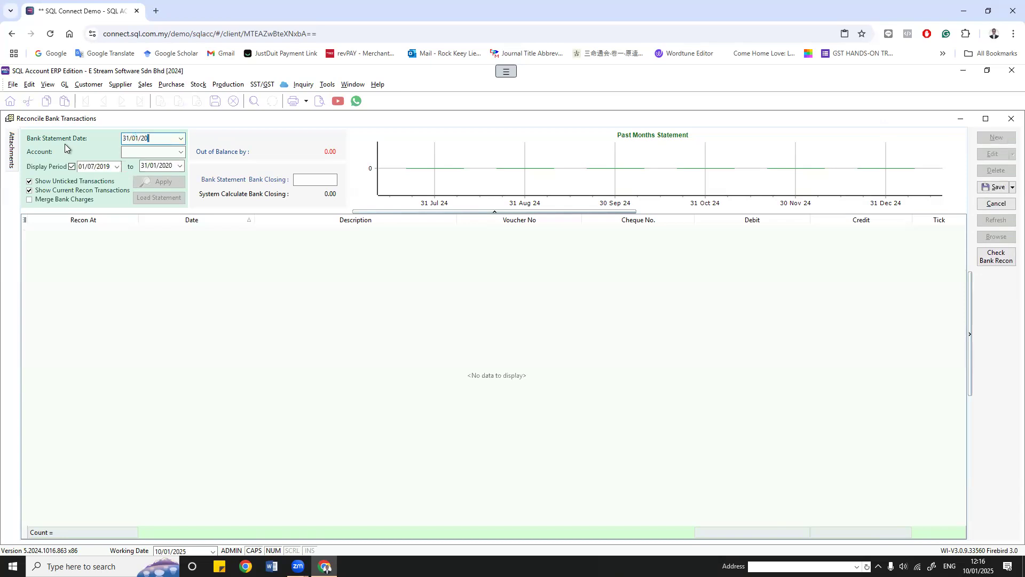
left_click(181, 151)
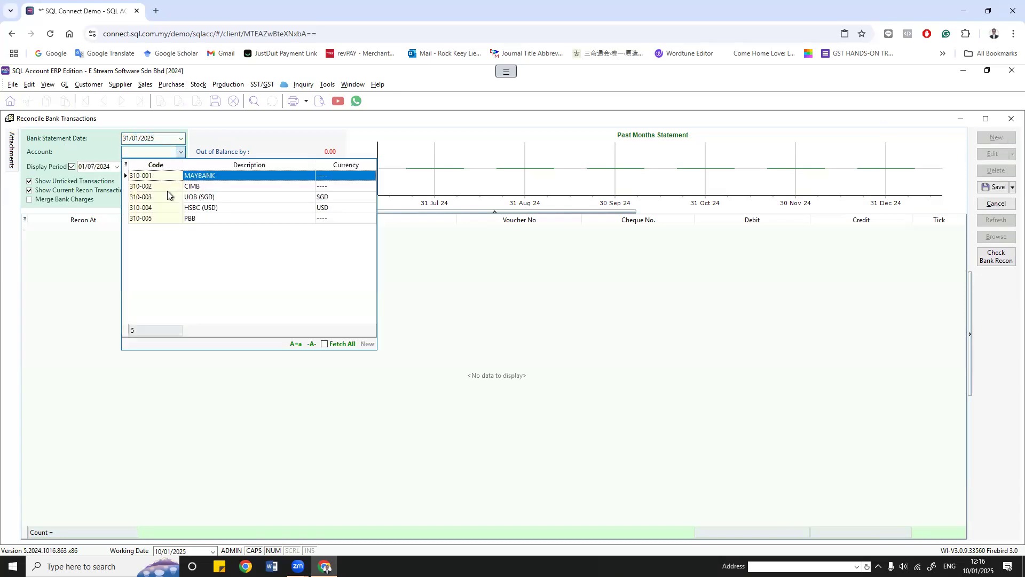
left_click(187, 182)
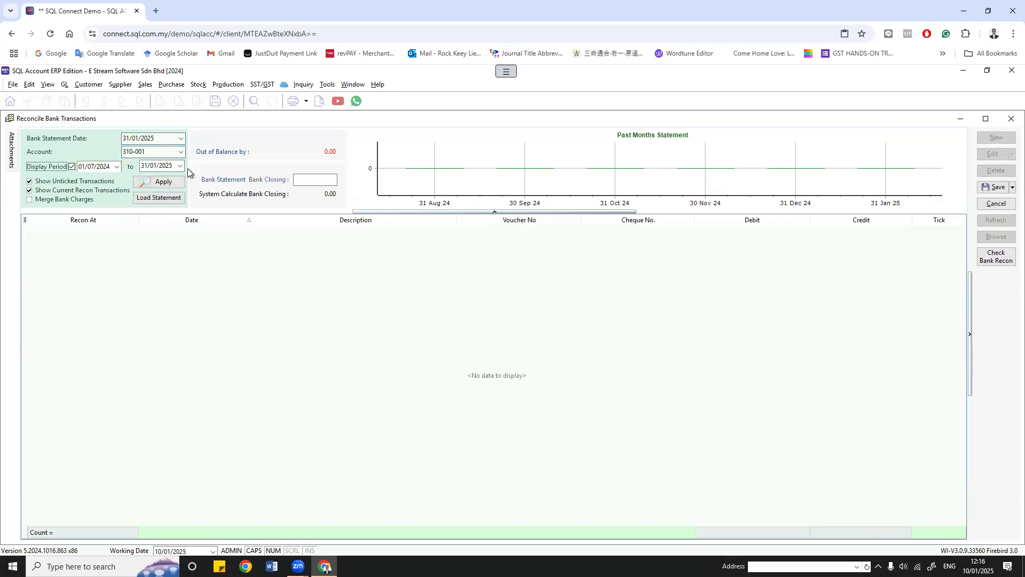
left_click(72, 166)
left_click(148, 182)
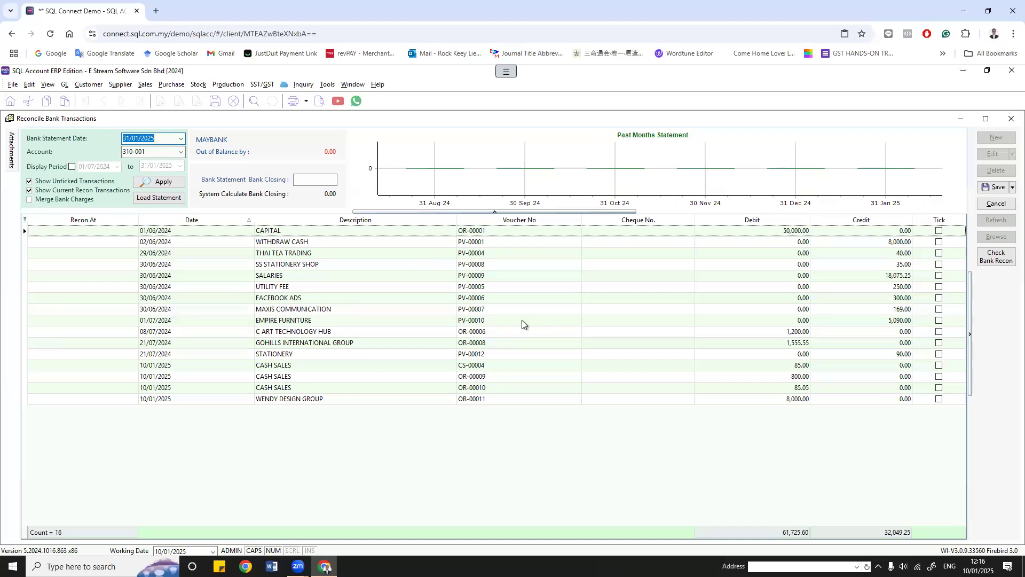
Step: End editing of the 31/01/2025 reconciliation, return to the list of reconciliations, and close Bank Reconciliation
left_click(989, 206)
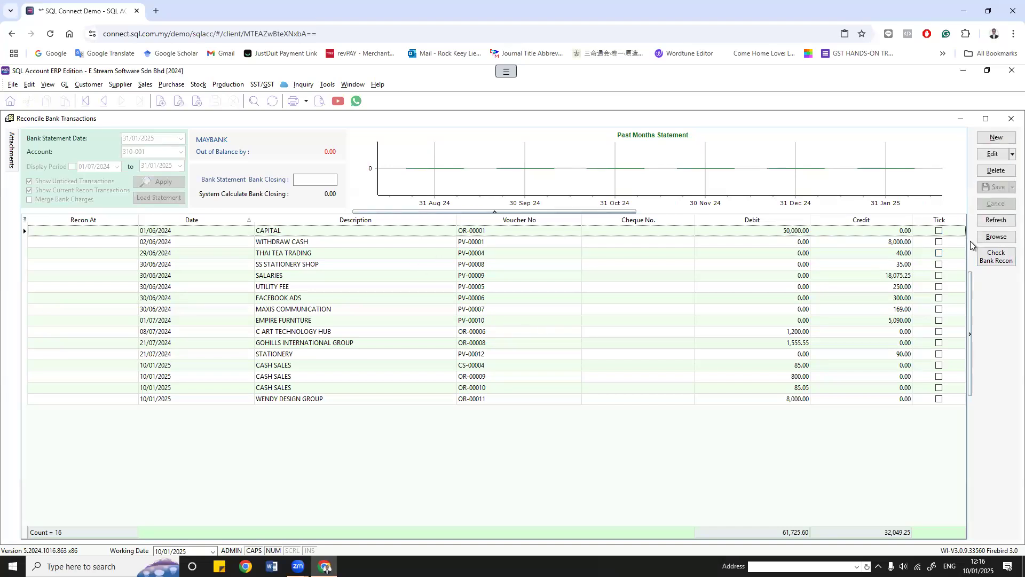
left_click(996, 236)
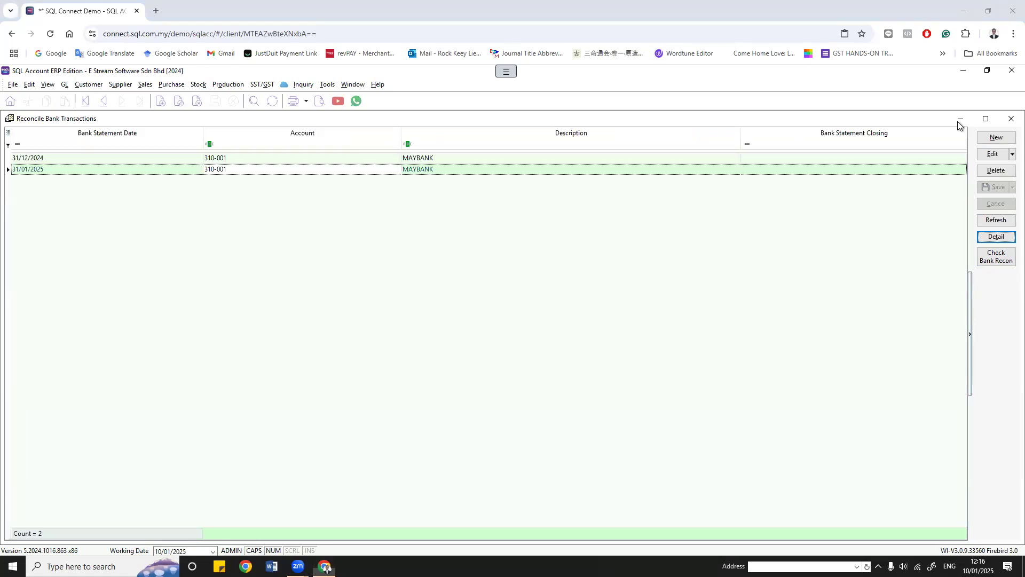
left_click(1010, 120)
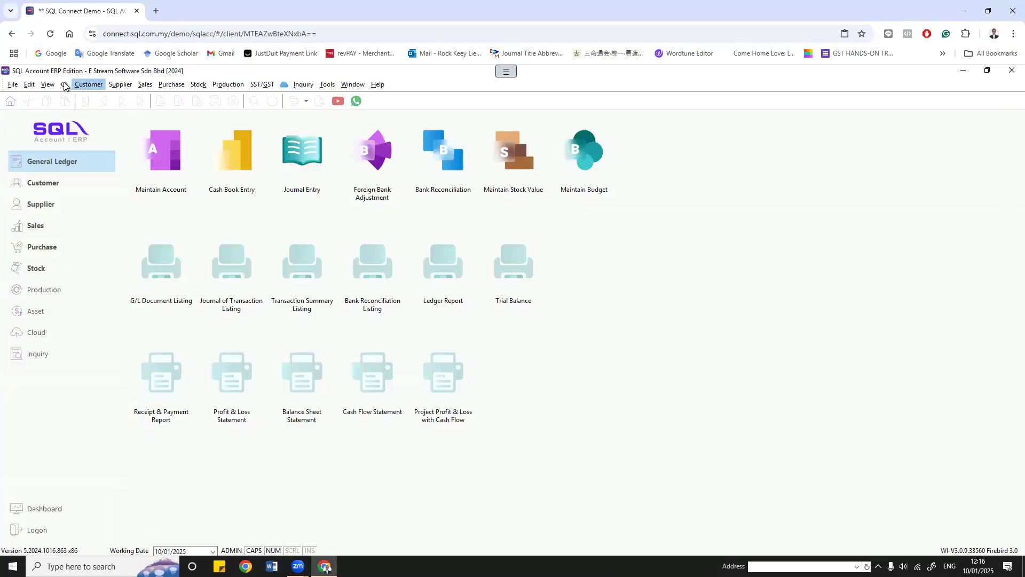
Step: Open Maintain Budget, look over the 2025 monthly budget grid and the project choices, and close it
left_click(64, 84)
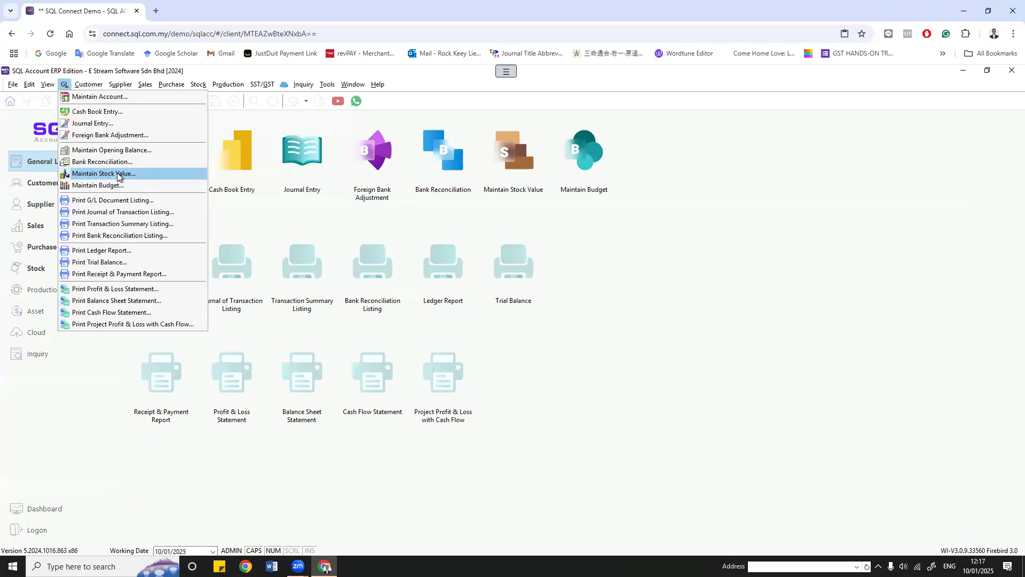
left_click(108, 187)
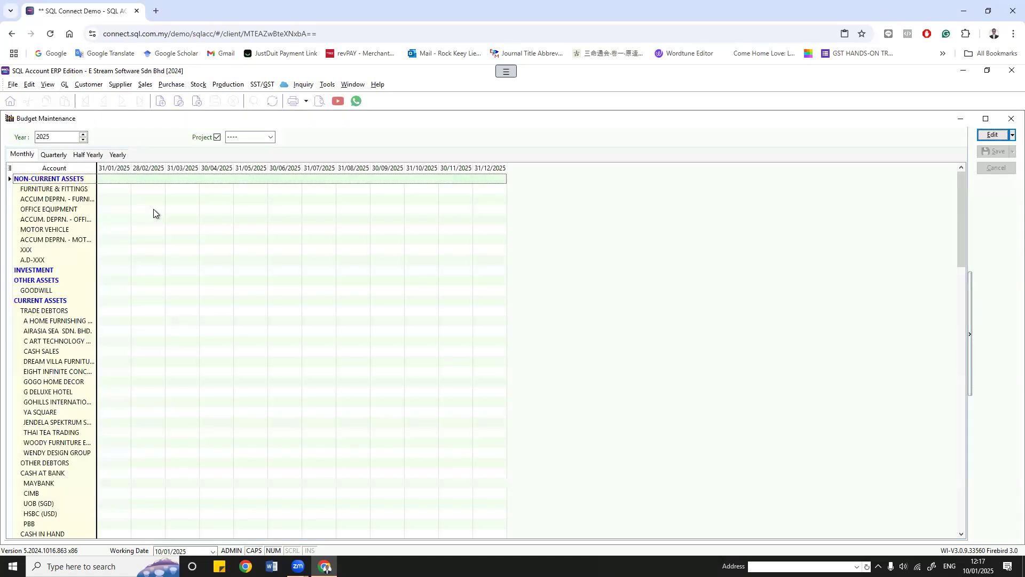
left_click(121, 189)
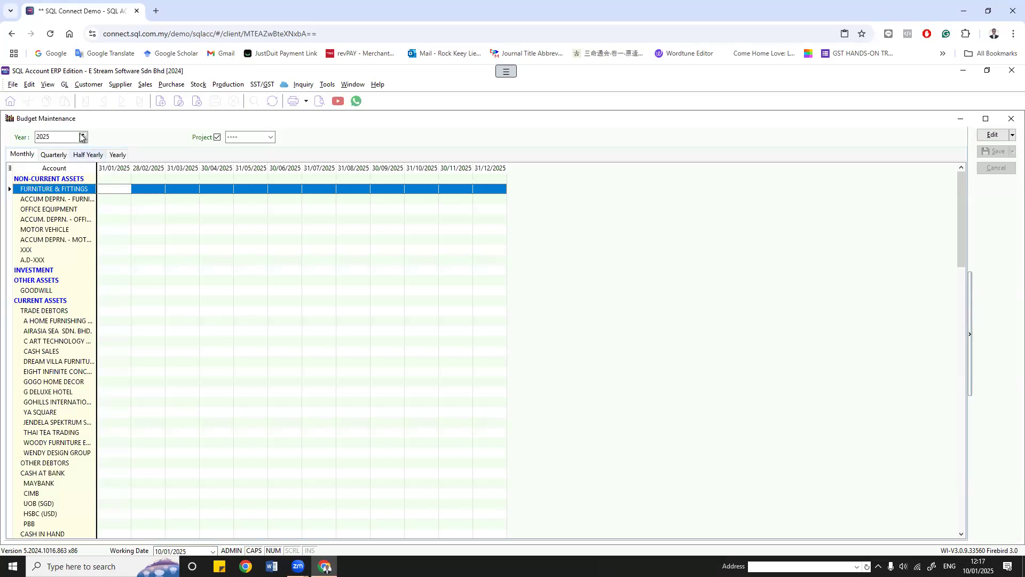
left_click(35, 137)
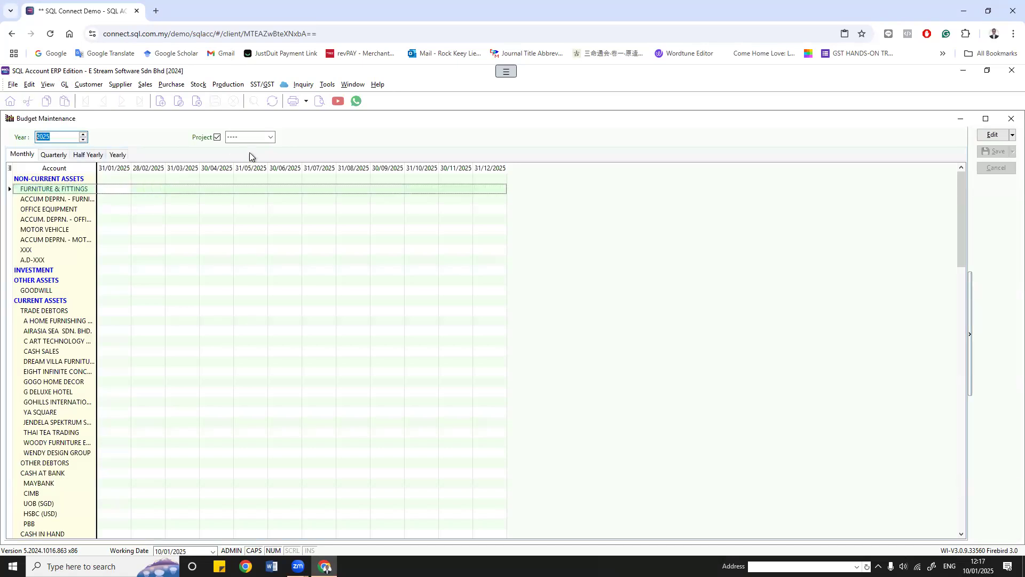
left_click(270, 139)
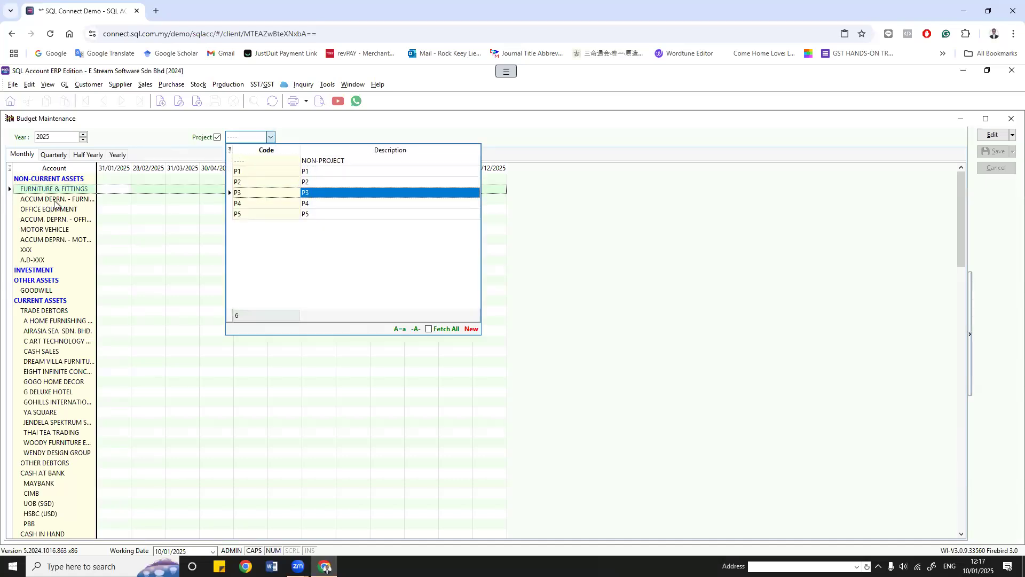
left_click(139, 210)
left_click(140, 210)
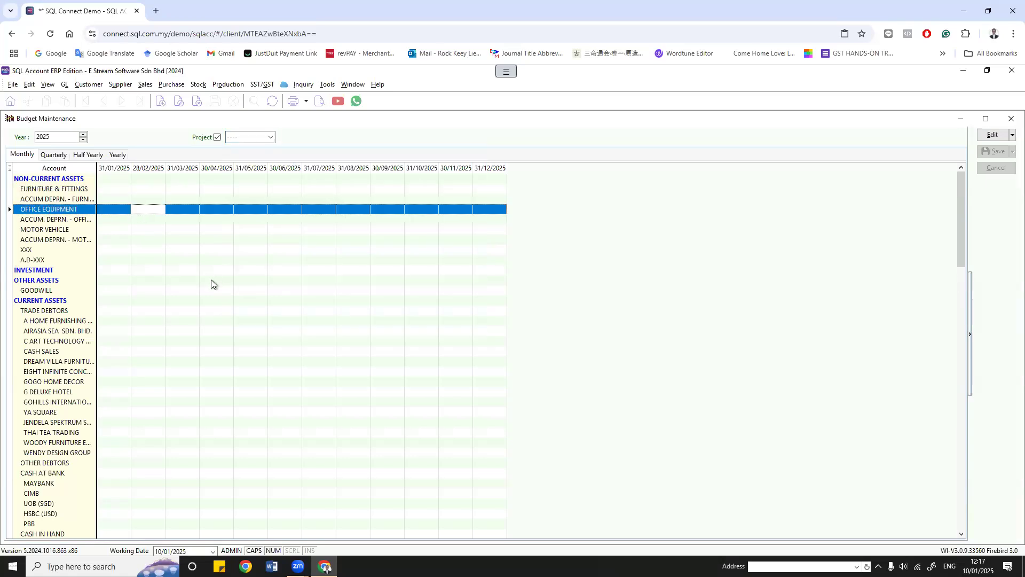
left_click(1011, 118)
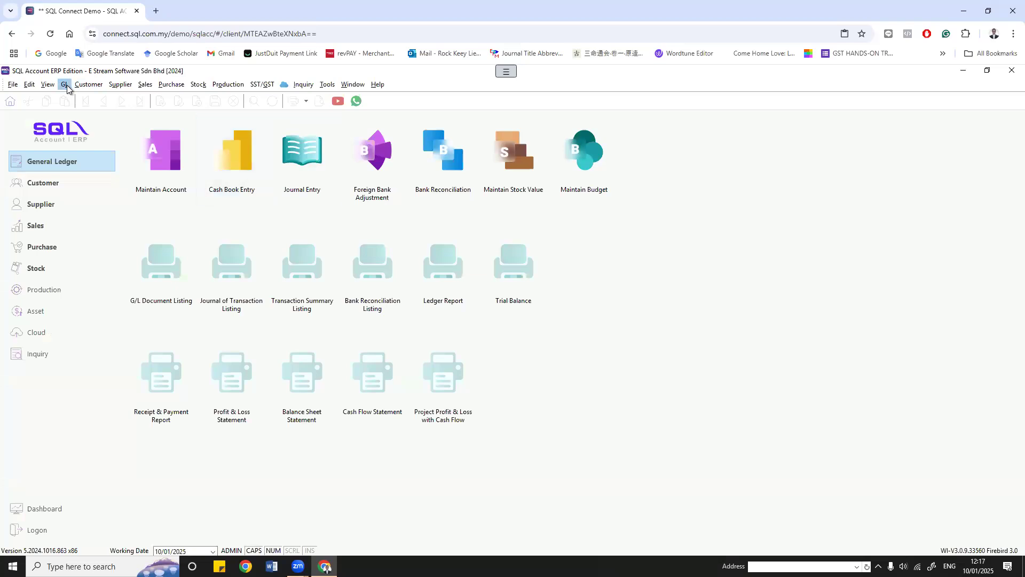
Step: Open the G/L Document Listing report and view its document types, keeping Cash Book Listing
left_click(65, 85)
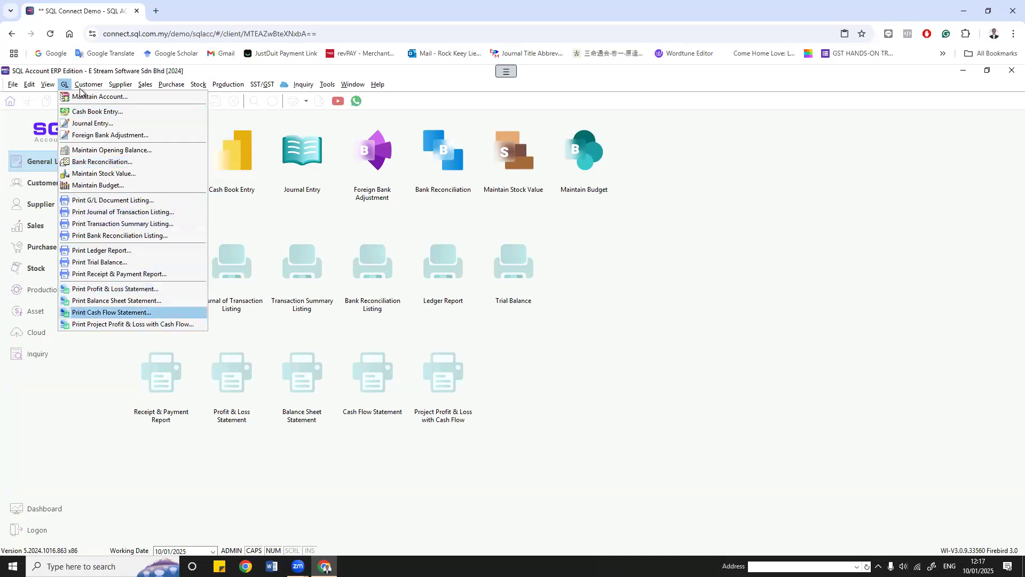
mouse_move(85, 84)
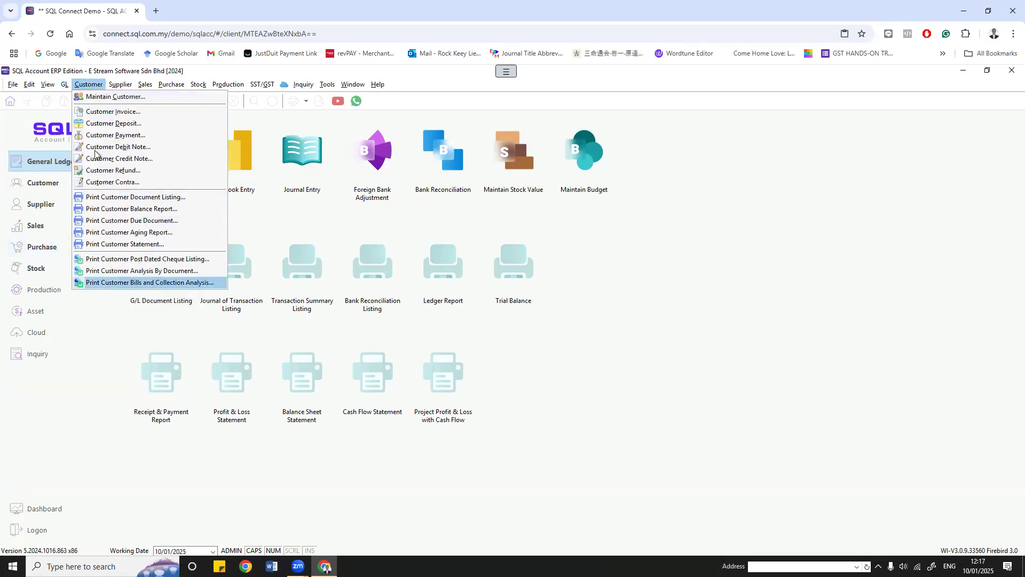
mouse_move(120, 84)
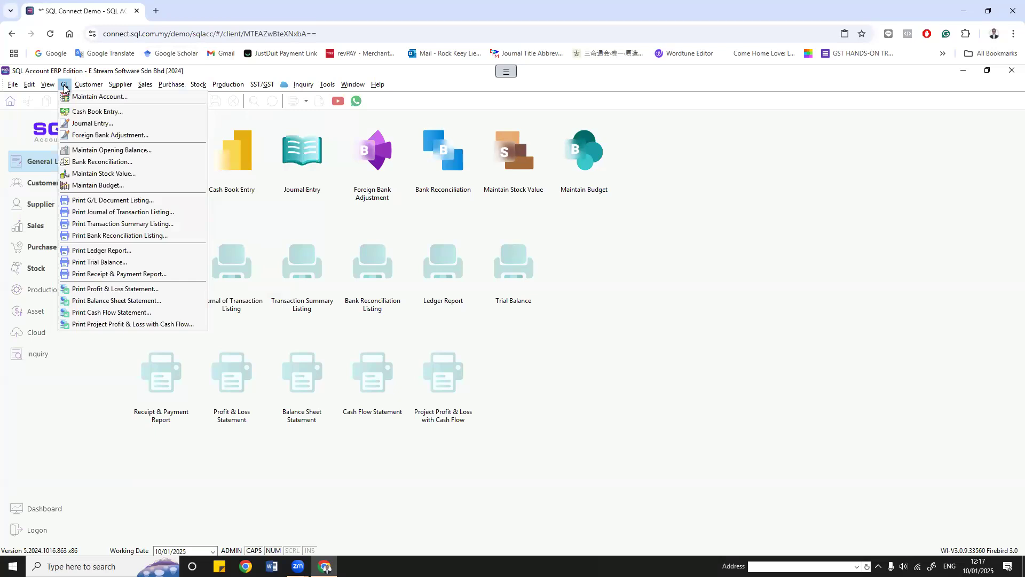
left_click(103, 203)
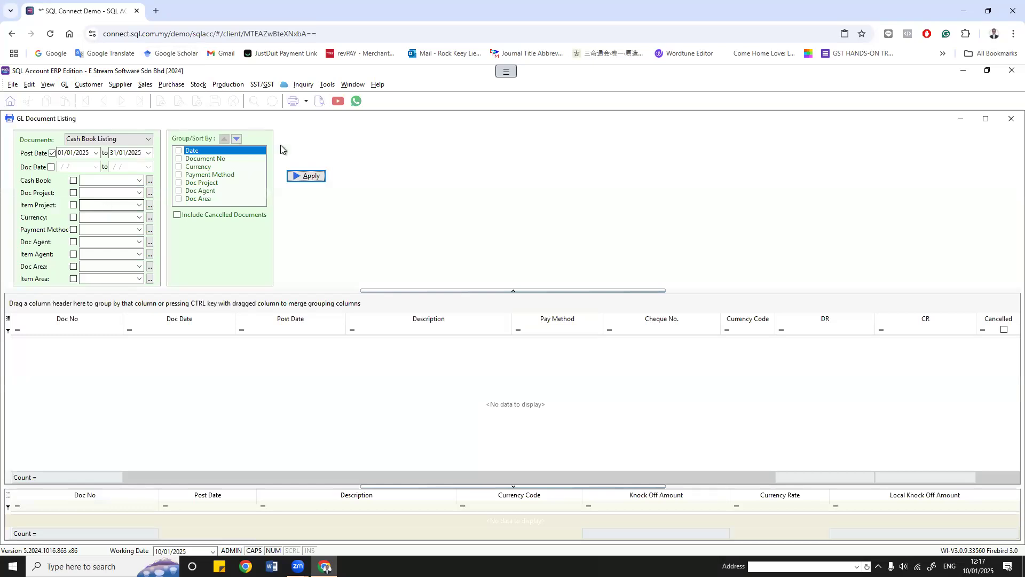
left_click(64, 84)
left_click(147, 141)
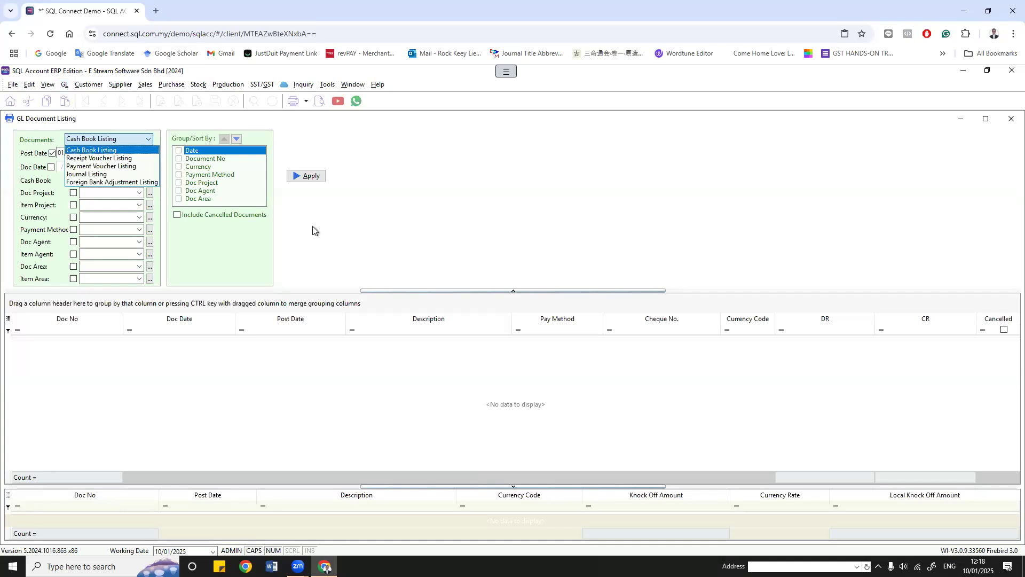
left_click(48, 158)
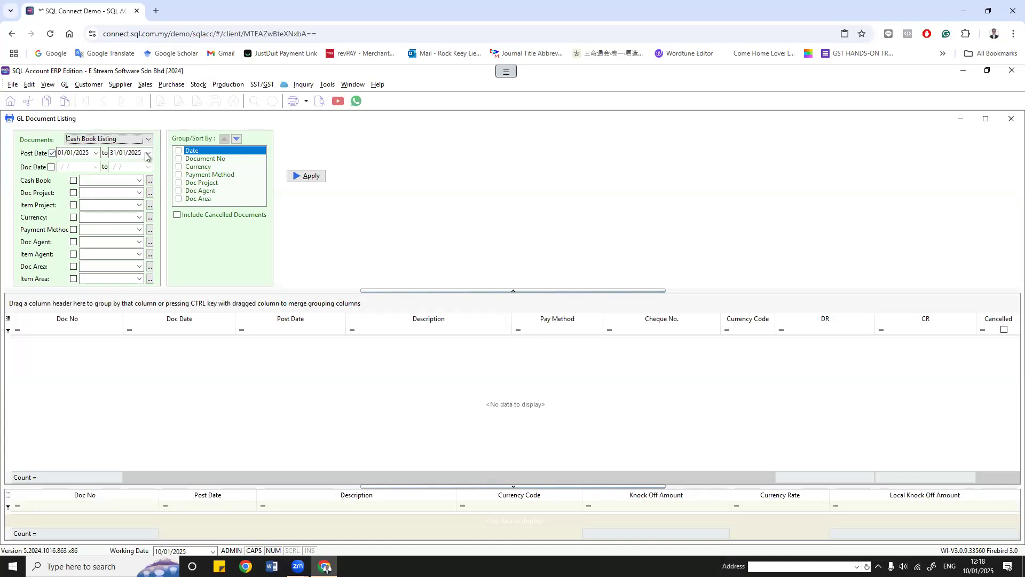
Step: Move Doc Area to the first place in the report's group/sort order
left_click(195, 176)
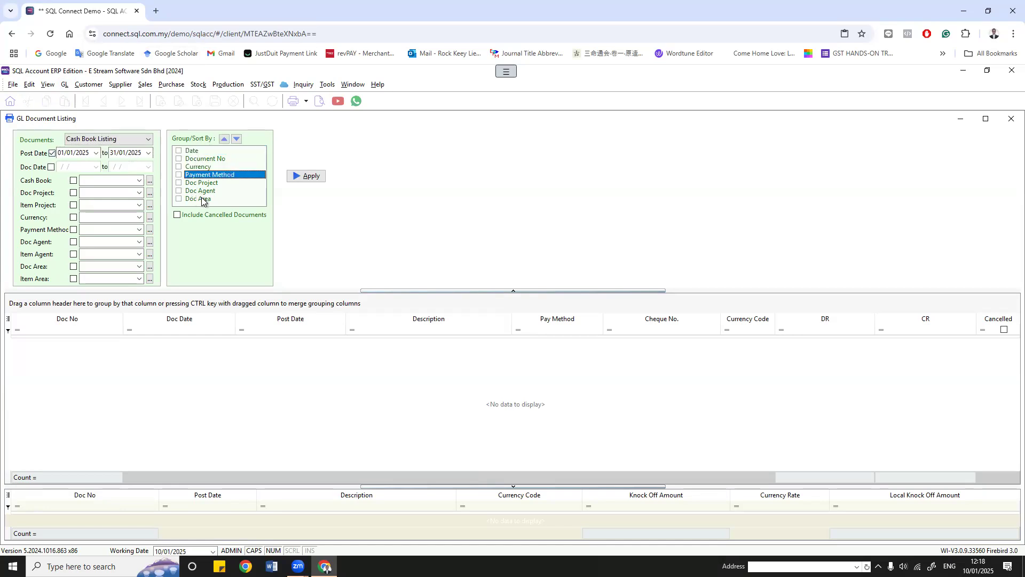
left_click(202, 199)
left_click(224, 139)
left_click(224, 139)
left_click(225, 138)
left_click(224, 139)
left_click(225, 138)
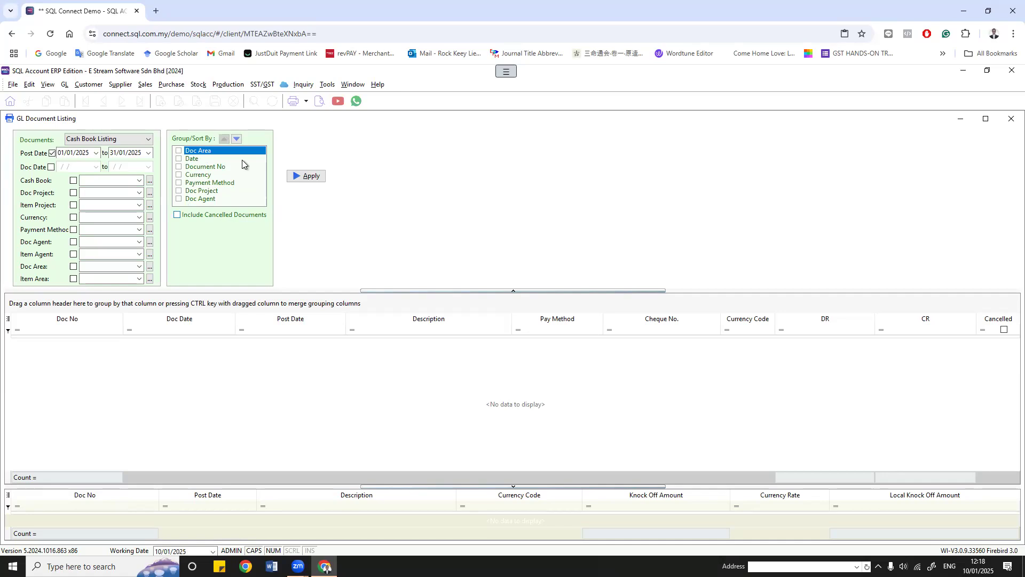
Step: Move Currency to the first place in the group/sort order, and bring Doc Area back above it
left_click(210, 175)
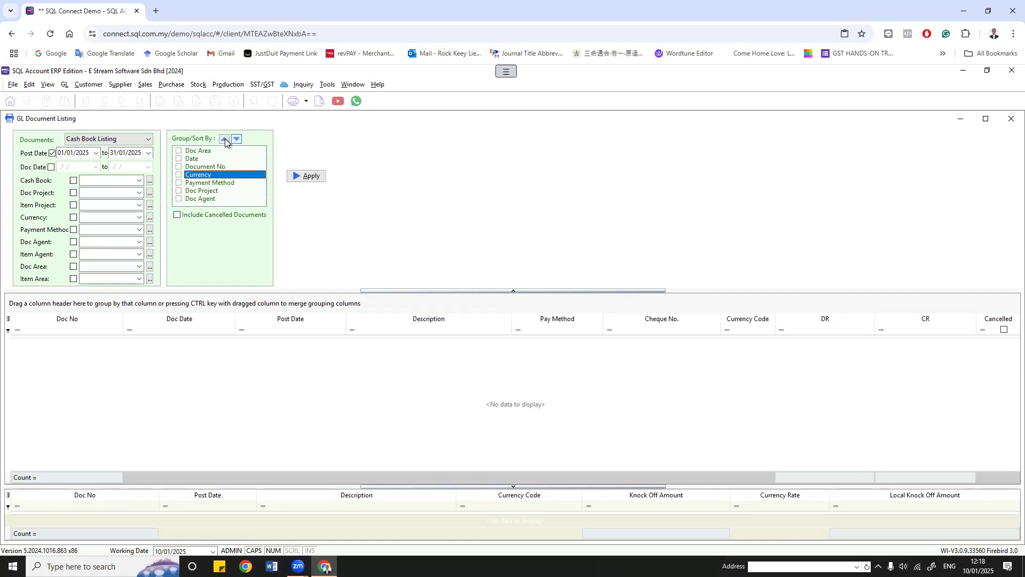
left_click(225, 138)
left_click(224, 139)
left_click(224, 138)
left_click(207, 198)
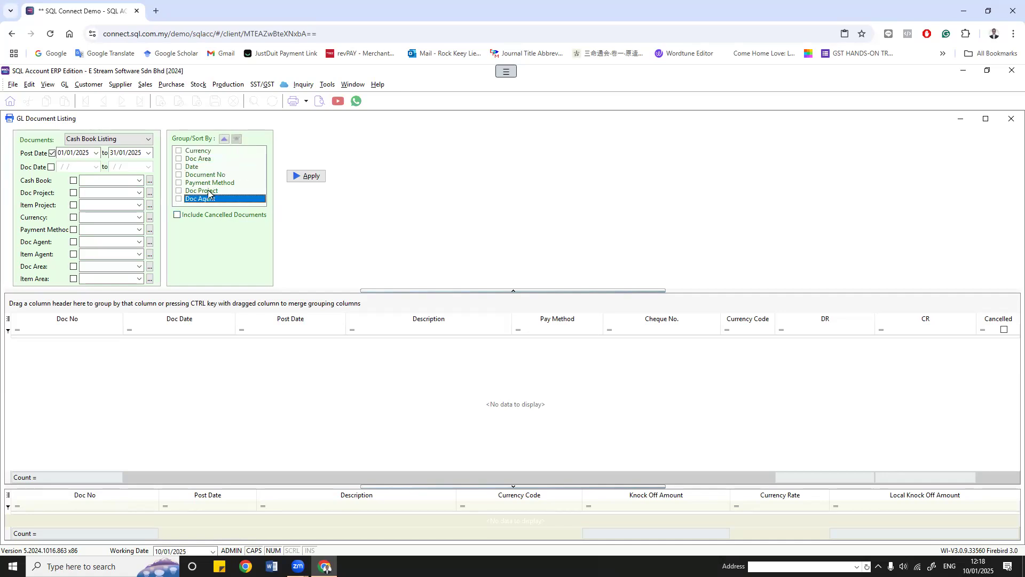
left_click(200, 159)
left_click(224, 138)
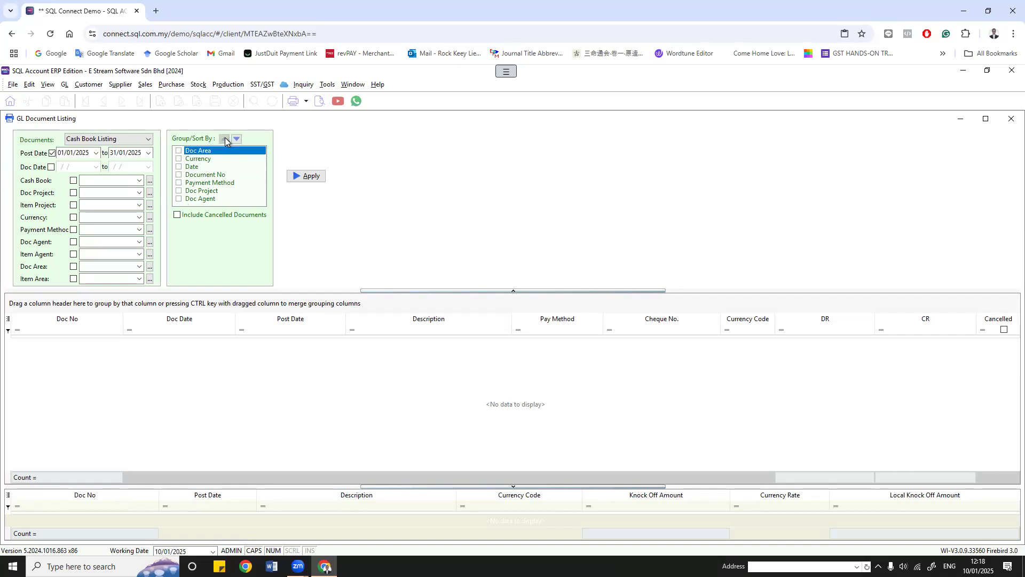
Step: Move Currency to the last place in the report's group/sort order
left_click(206, 159)
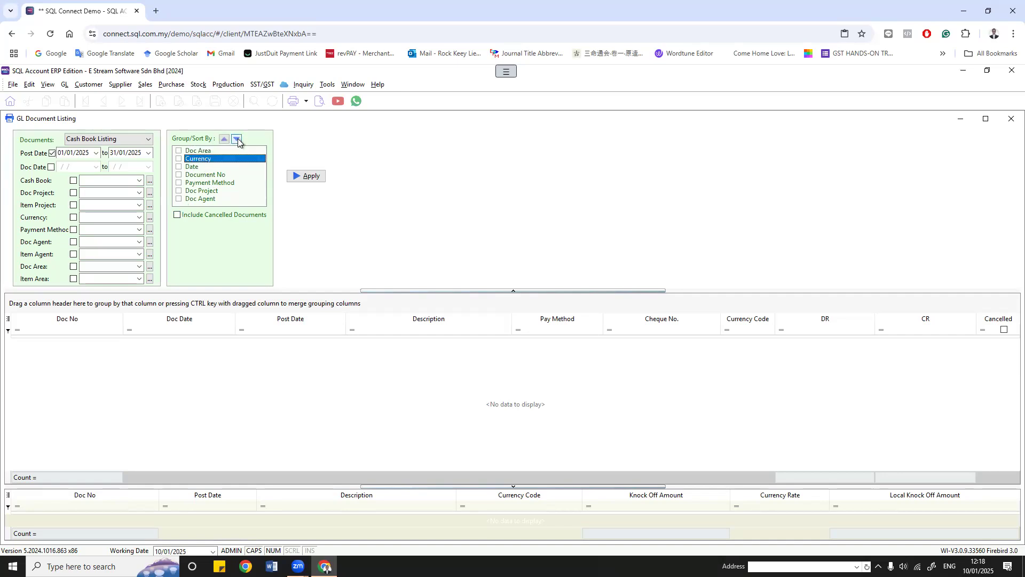
left_click(236, 139)
left_click(237, 139)
left_click(236, 139)
left_click(236, 139)
left_click(236, 139)
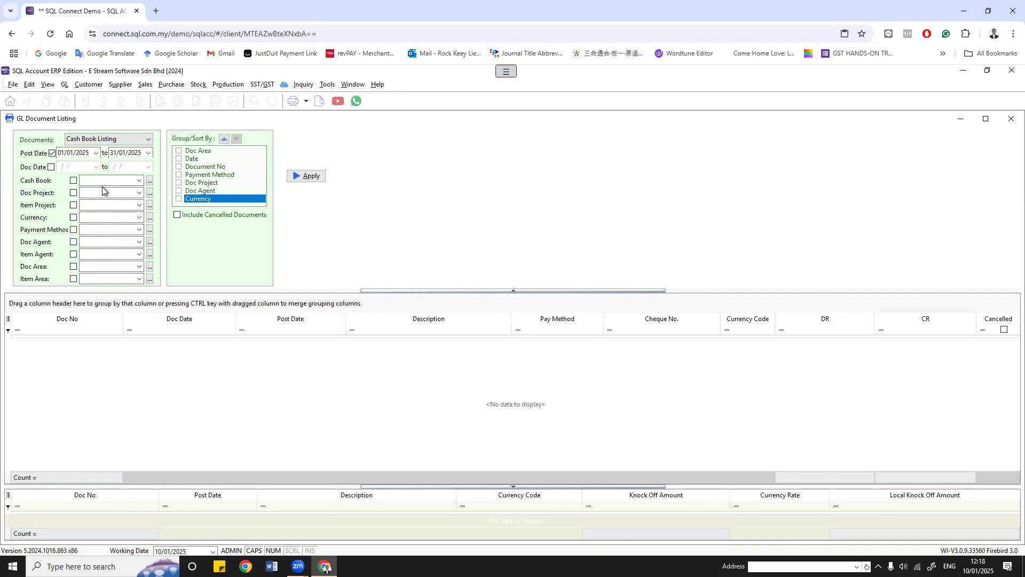
Step: View the entries available for the Cash Book and Doc Project filters without selecting any
left_click(150, 181)
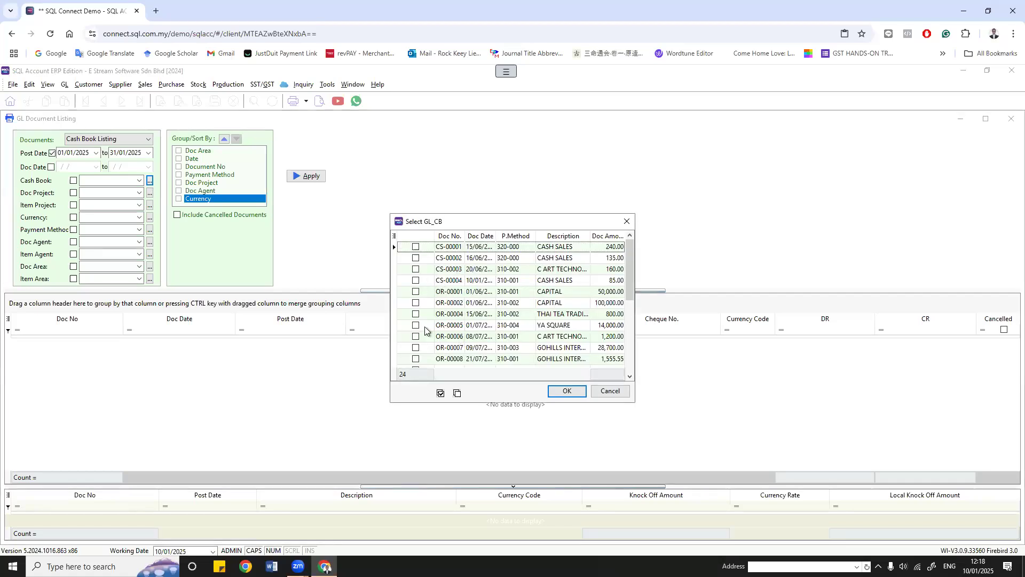
left_click(611, 394)
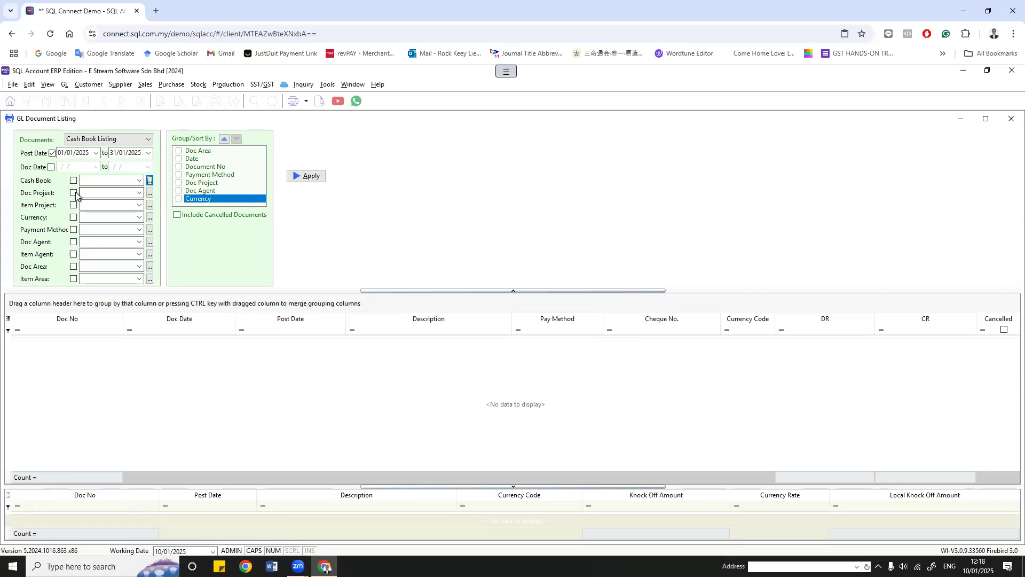
left_click(150, 193)
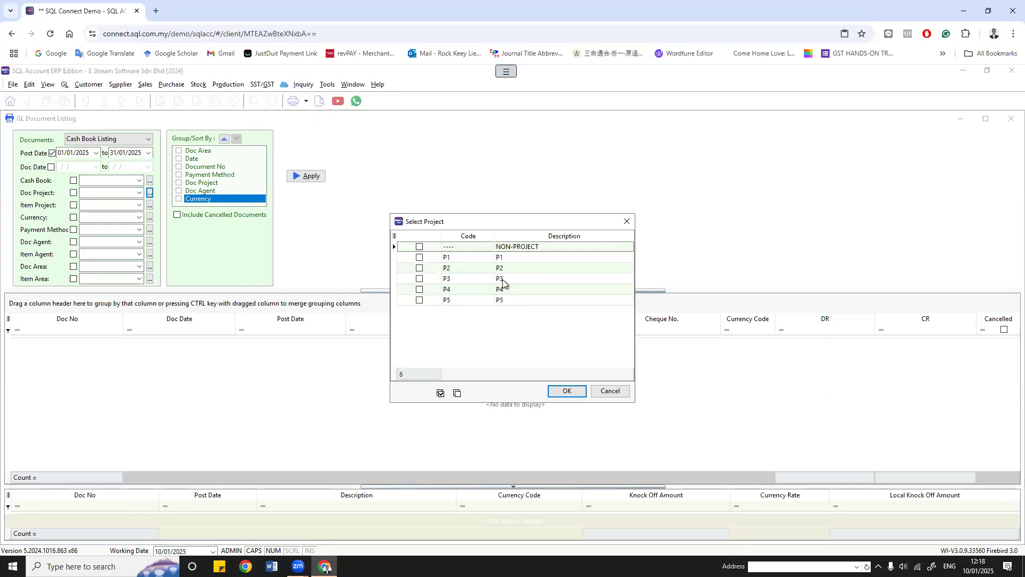
left_click(608, 392)
left_click(139, 192)
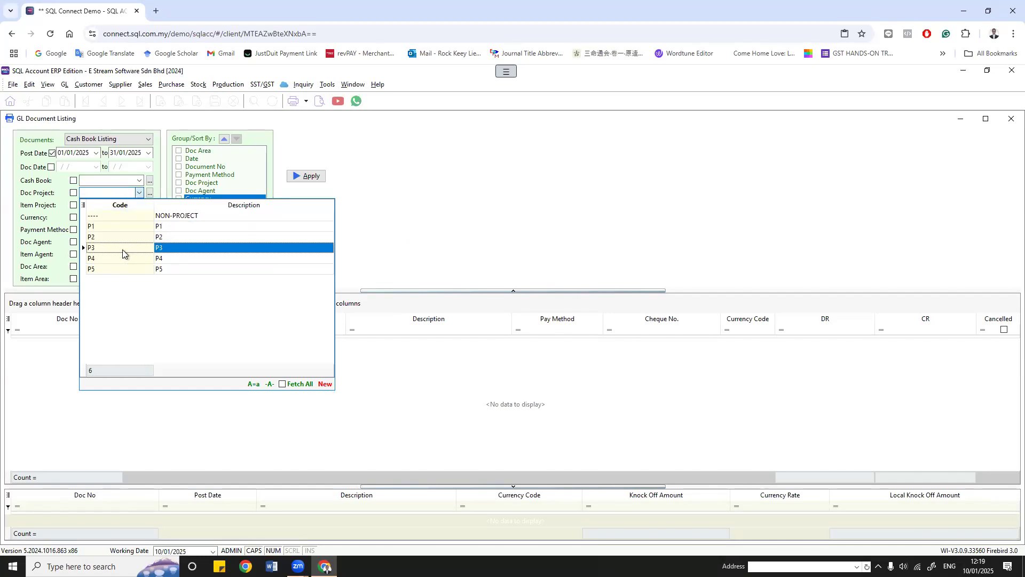
Step: Try selecting several projects, including P2 and P4, for the Doc Project filter, and discard the selection
left_click(150, 193)
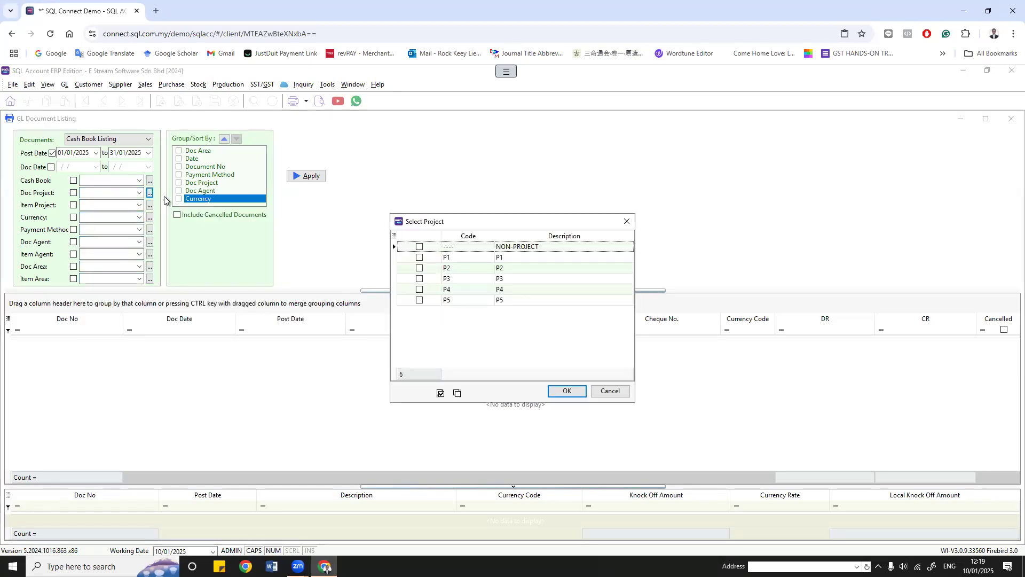
left_click(419, 268)
left_click(419, 290)
left_click(418, 300)
left_click(419, 289)
left_click(420, 268)
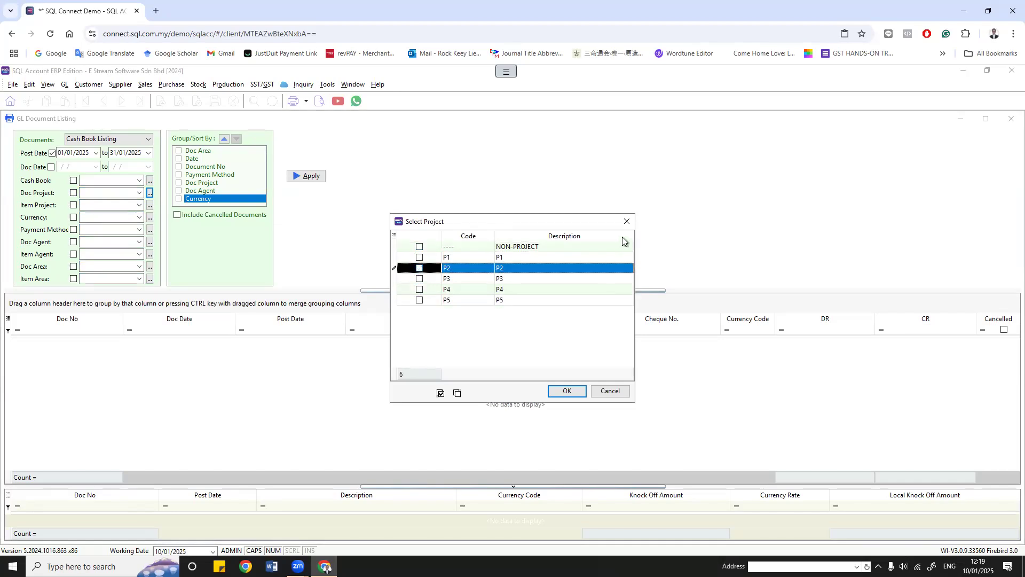
key("Escape")
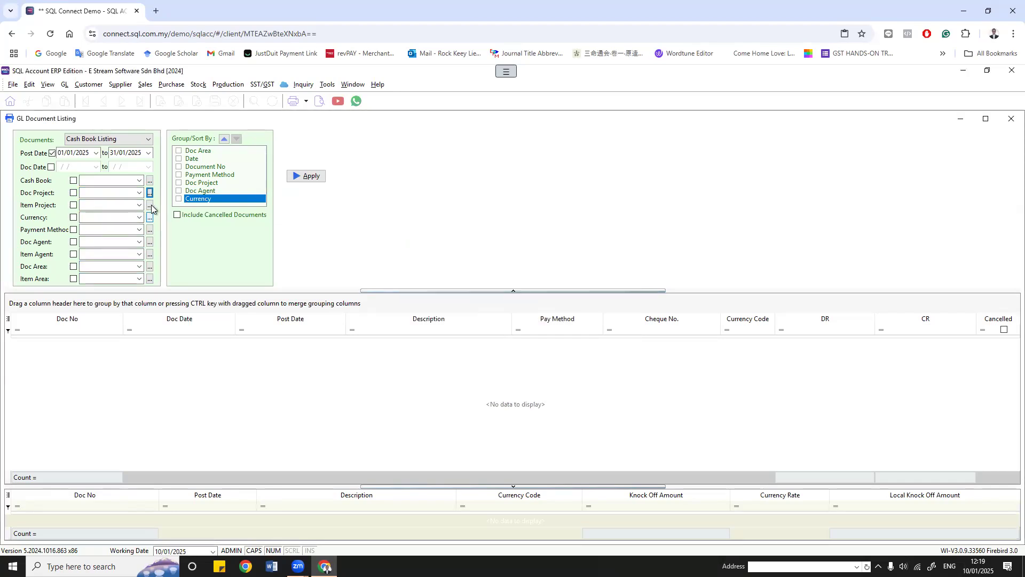
Step: View the Item Project choices and try selecting SGD and USD for the Currency filter, discarding the selection
left_click(150, 206)
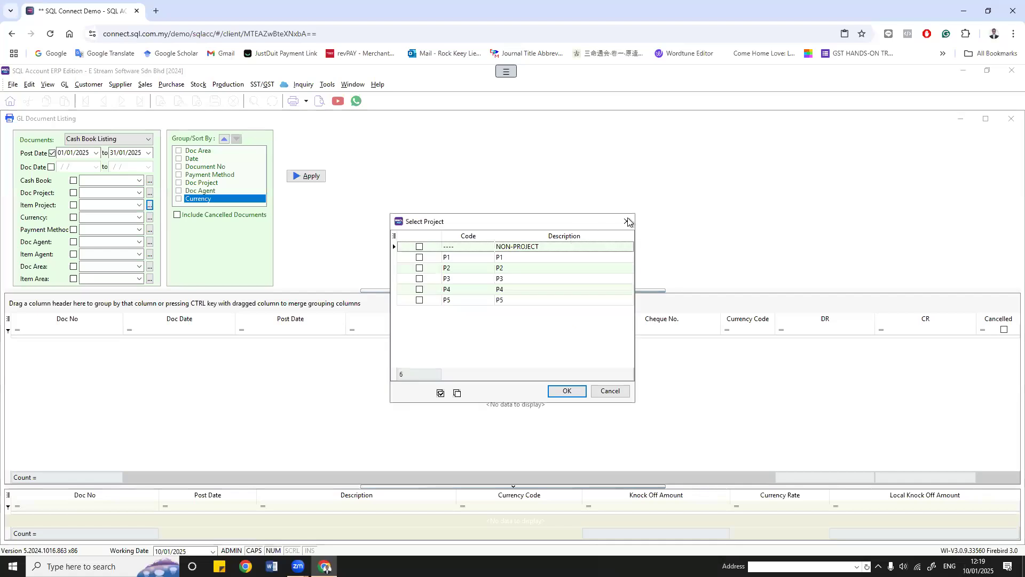
key("Escape")
left_click(150, 218)
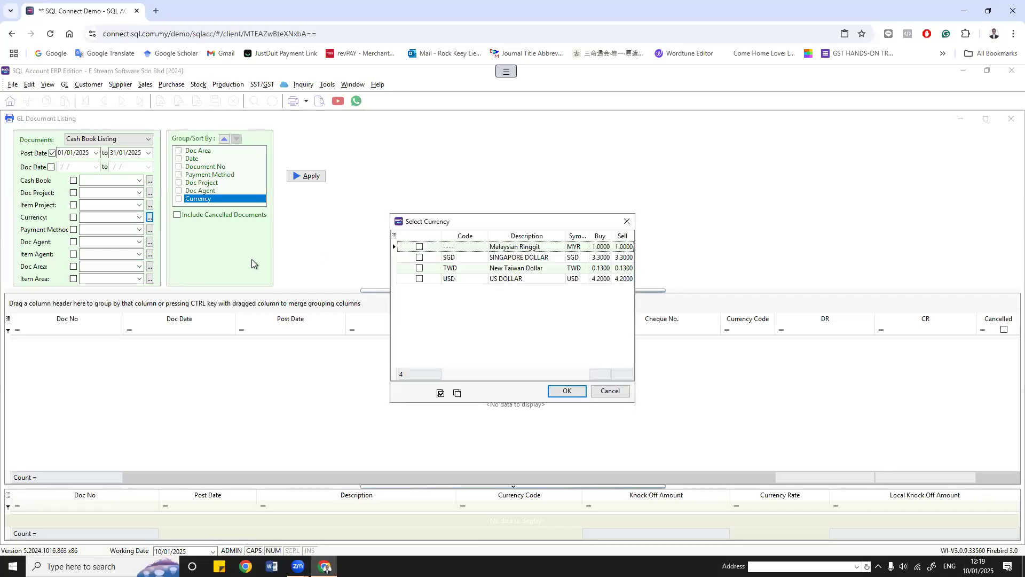
left_click(419, 257)
left_click(418, 280)
left_click(418, 279)
left_click(419, 258)
key("Escape")
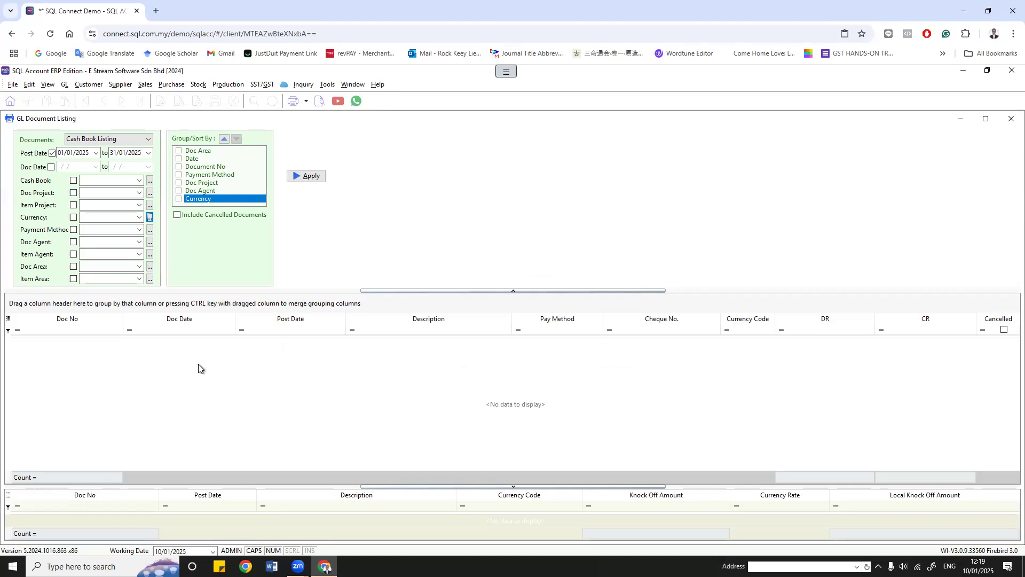
Step: View the bank and cash accounts available for the Payment Method filter, and leave the filter unset
left_click(150, 230)
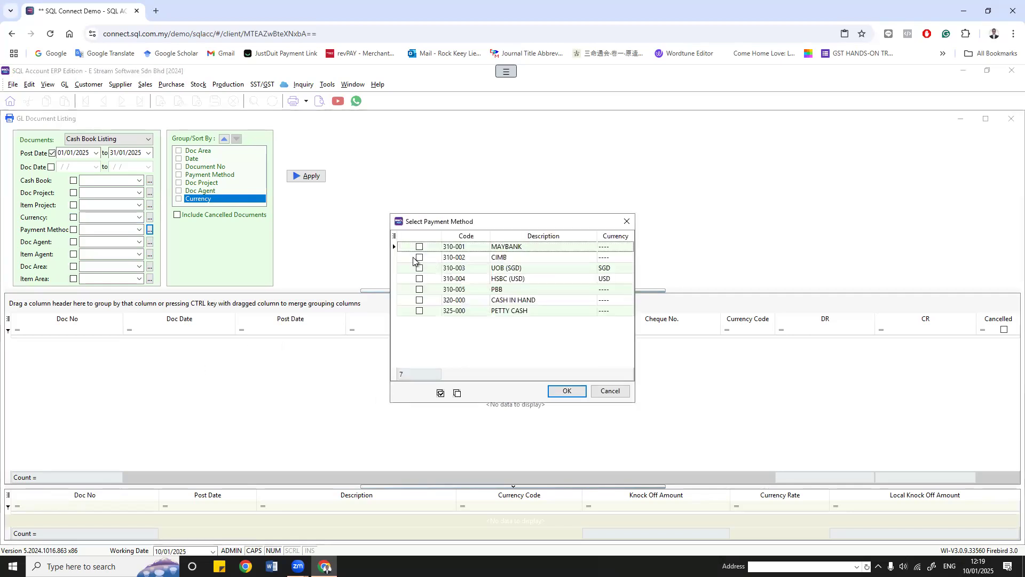
left_click(422, 256)
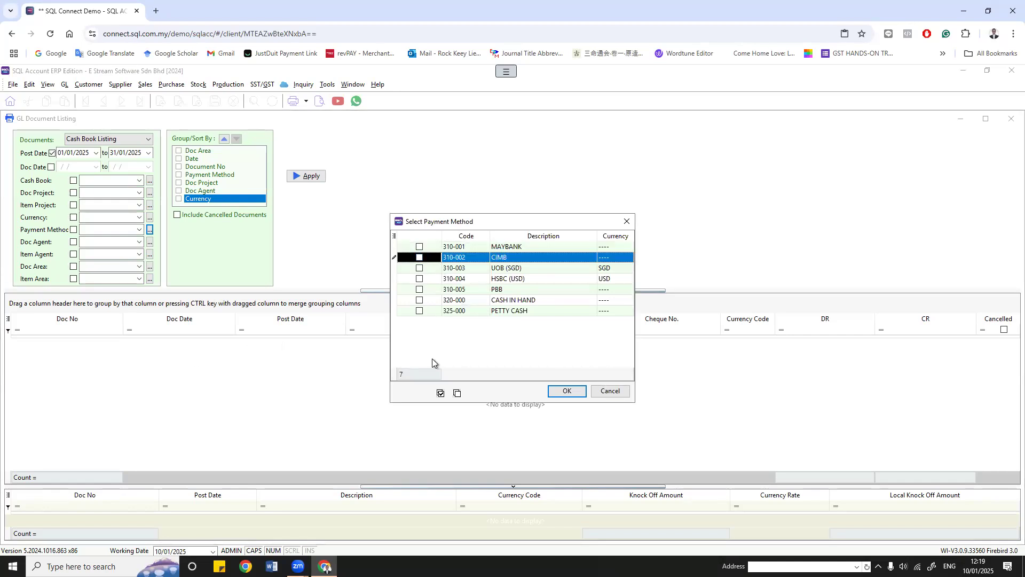
left_click(610, 390)
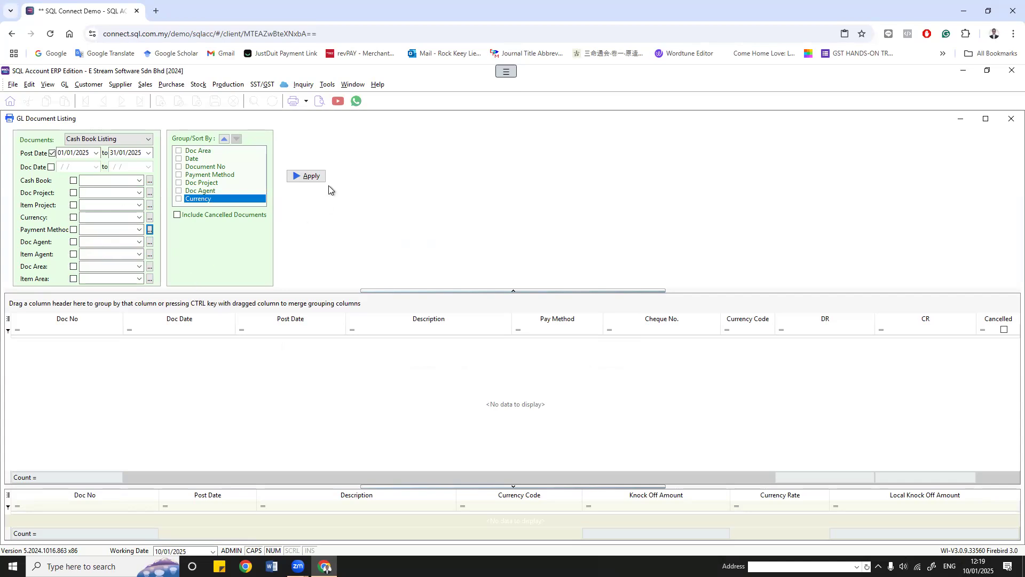
Step: Generate the Cash Book Listing for the set post dates and preview the GL Cash Book Listing - GST Review report
left_click(309, 176)
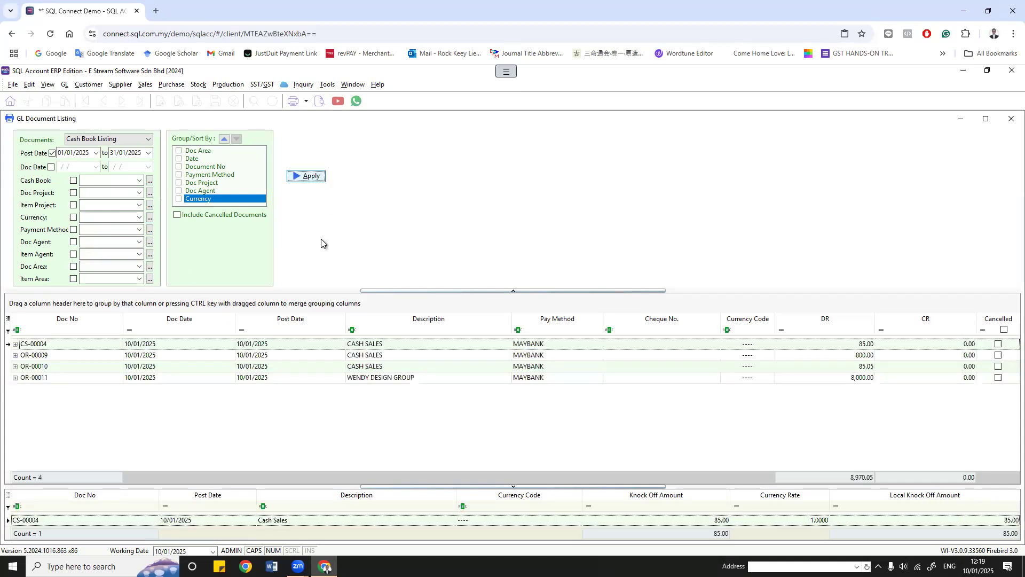
left_click(319, 102)
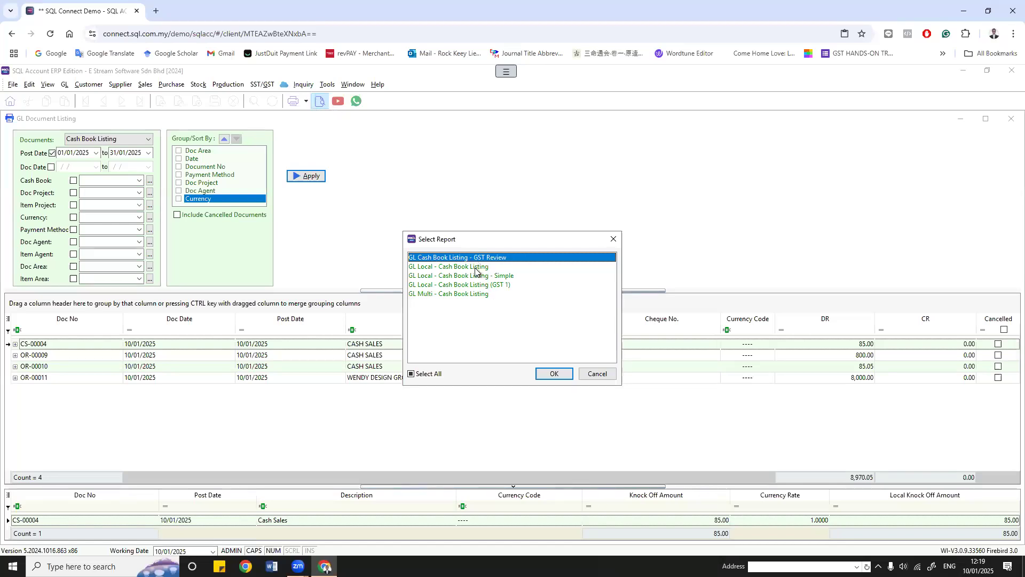
left_click(554, 374)
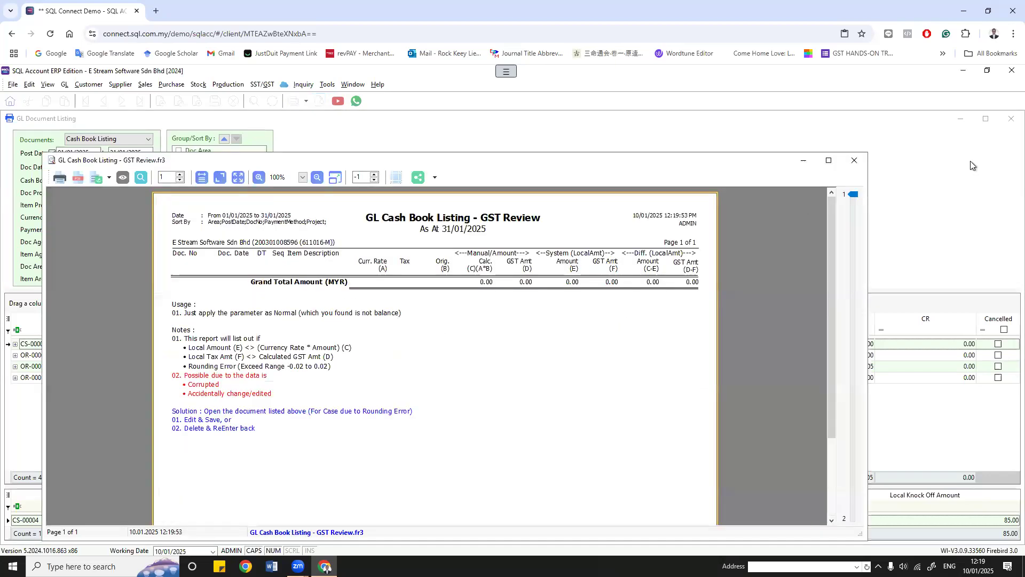
left_click(855, 161)
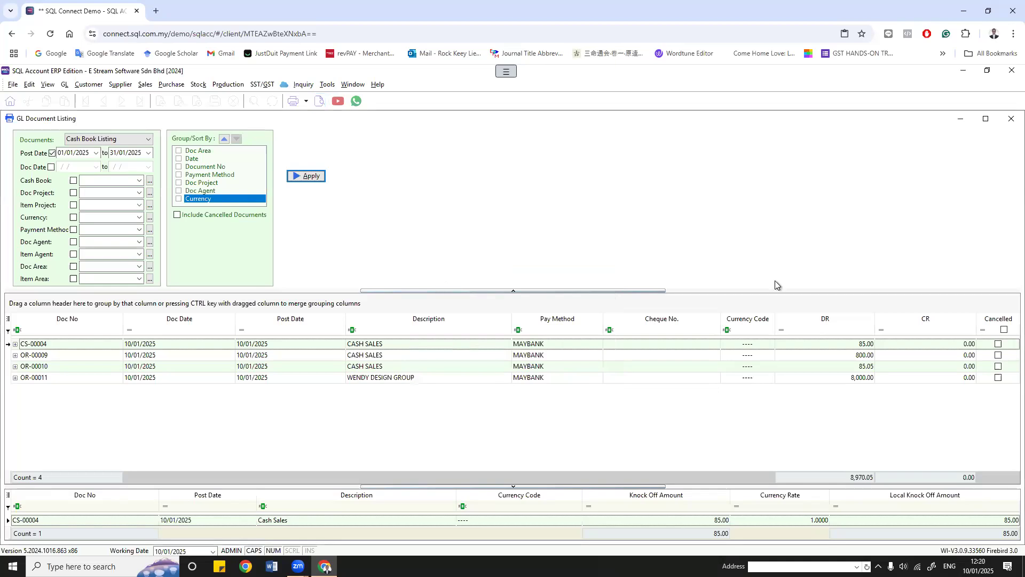
Step: Show the Local DR, Journal, From Doc Type, Agent and Area columns in the document grid and hide Cheque No
left_click(8, 319)
left_click(11, 434)
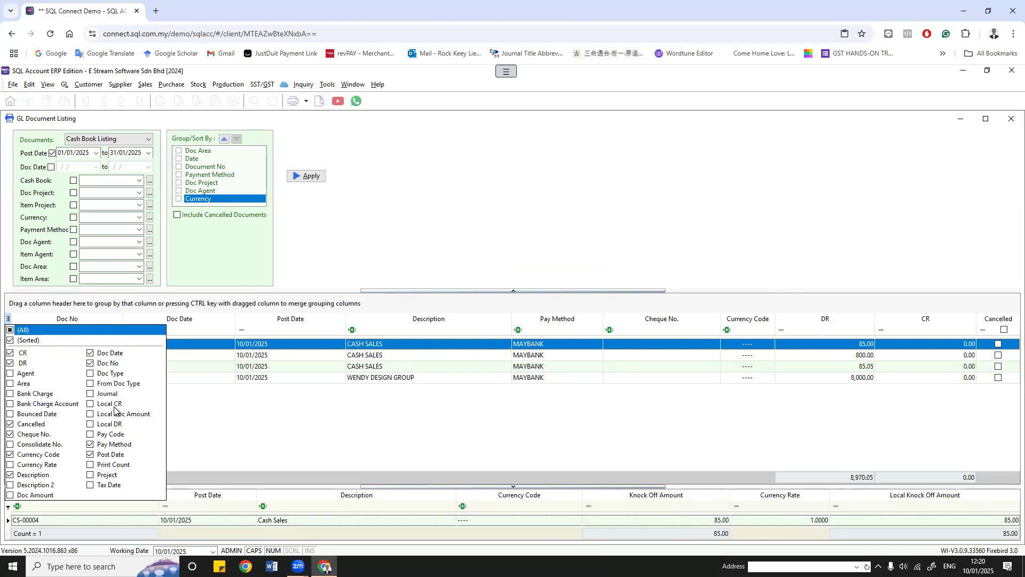
left_click(91, 424)
left_click(90, 394)
left_click(90, 384)
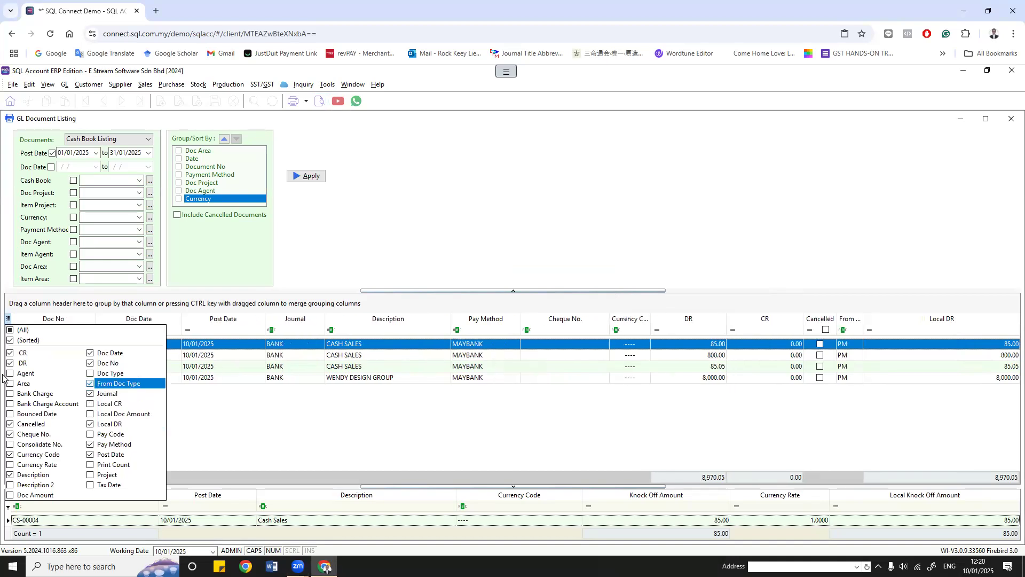
left_click(10, 383)
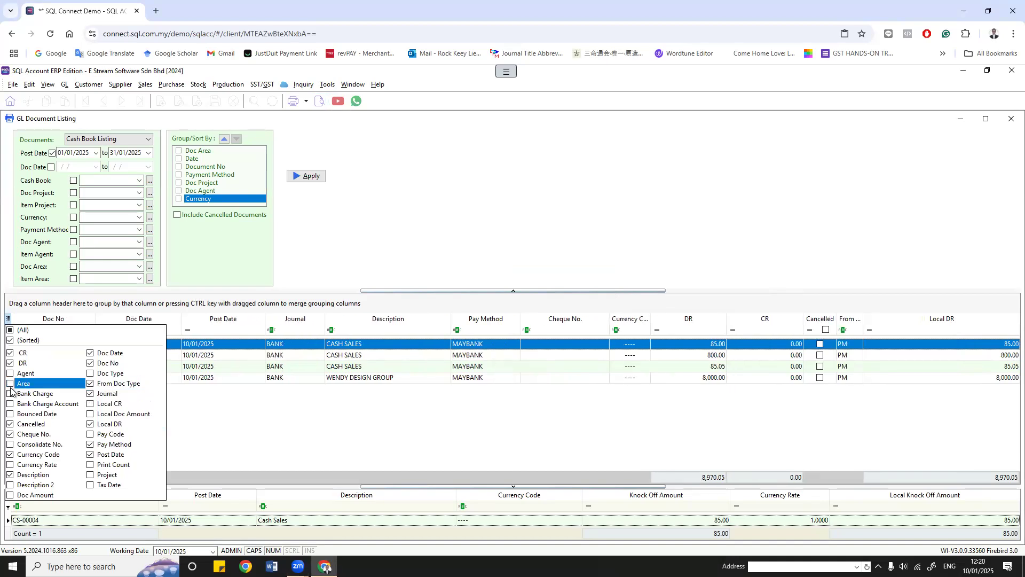
left_click(11, 374)
left_click(11, 384)
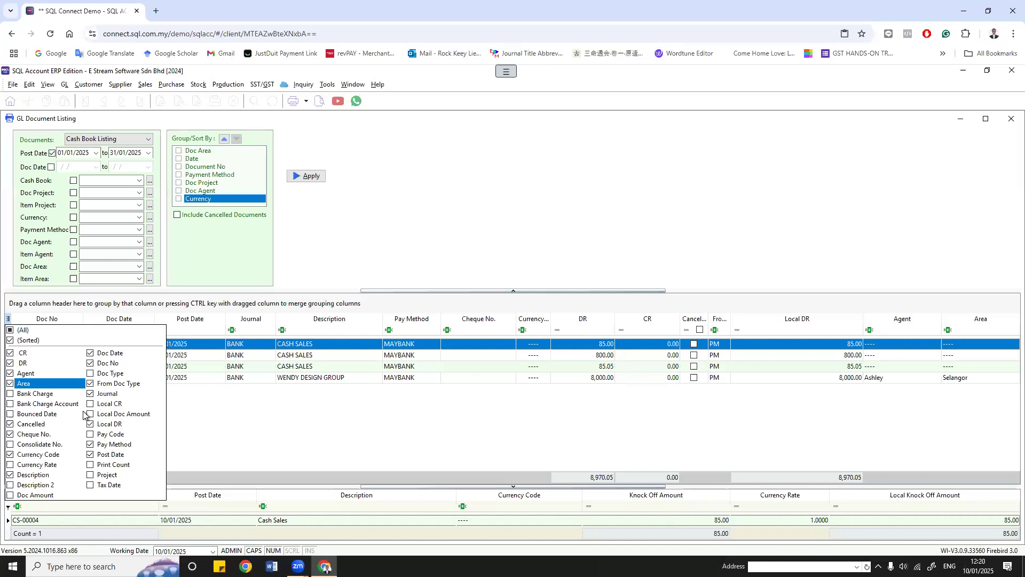
left_click(10, 435)
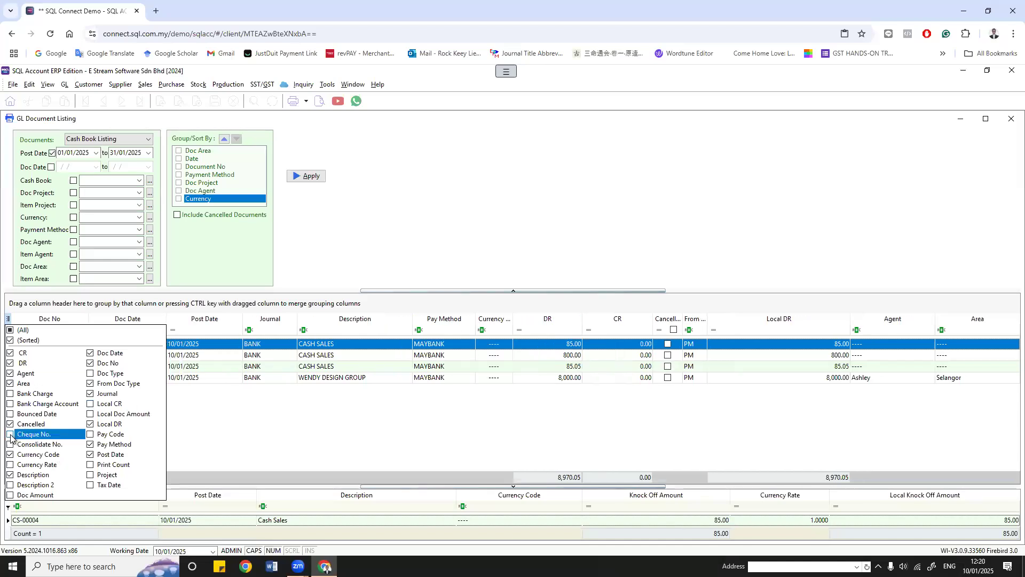
left_click(398, 443)
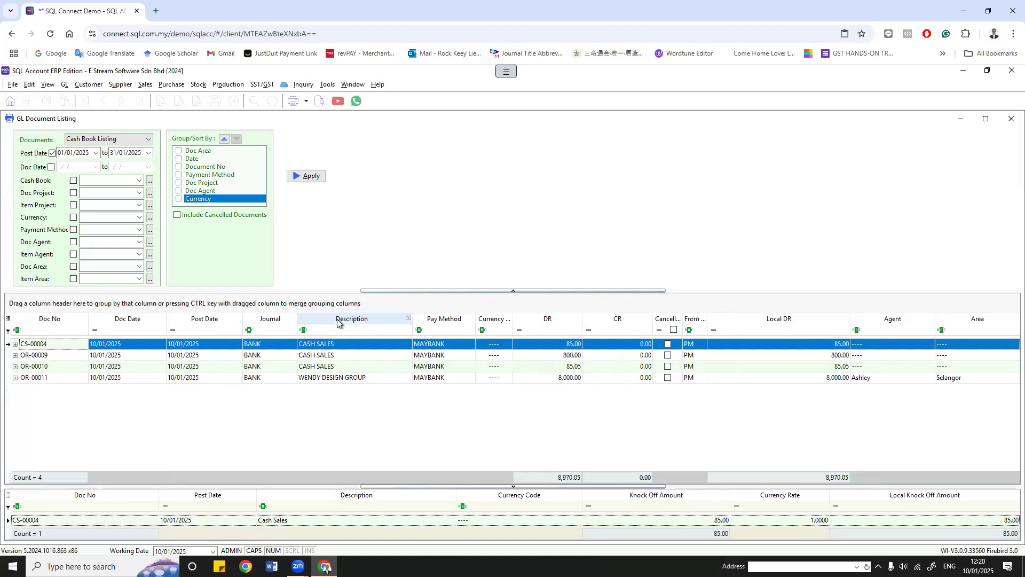
Step: Reorder the grid columns so that Description follows Post Date and Journal comes directly before DR
left_click_drag(347, 318, 245, 318)
left_click_drag(385, 321, 513, 323)
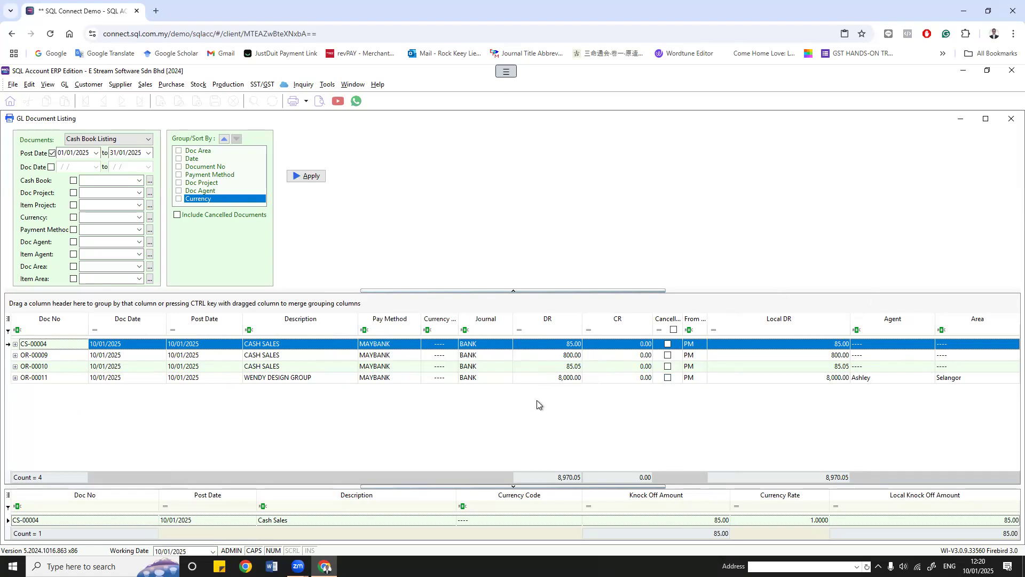
Step: Export the document listing grid to a spreadsheet, view it at full size and close it
right_click(47, 319)
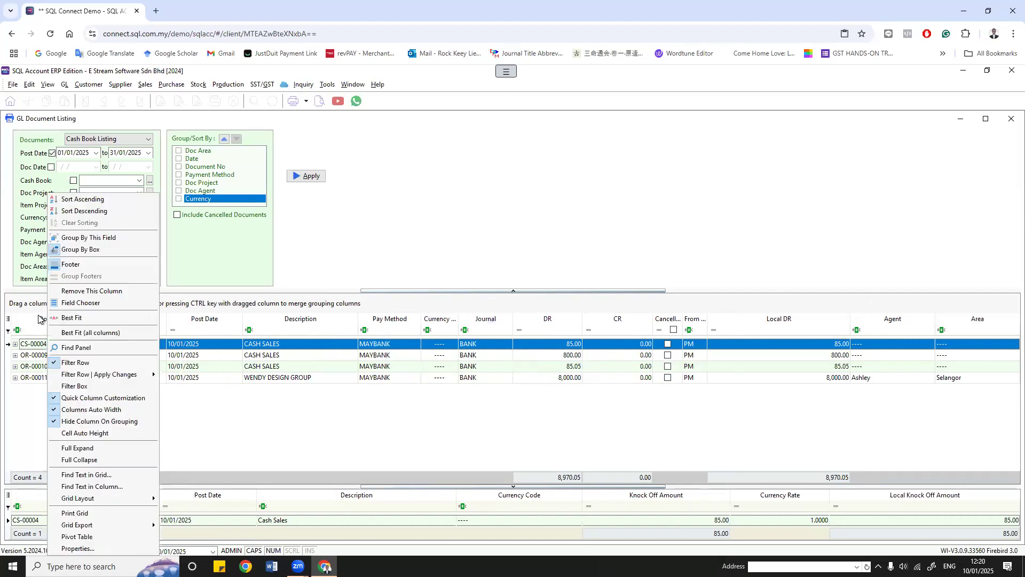
right_click(207, 320)
right_click(354, 319)
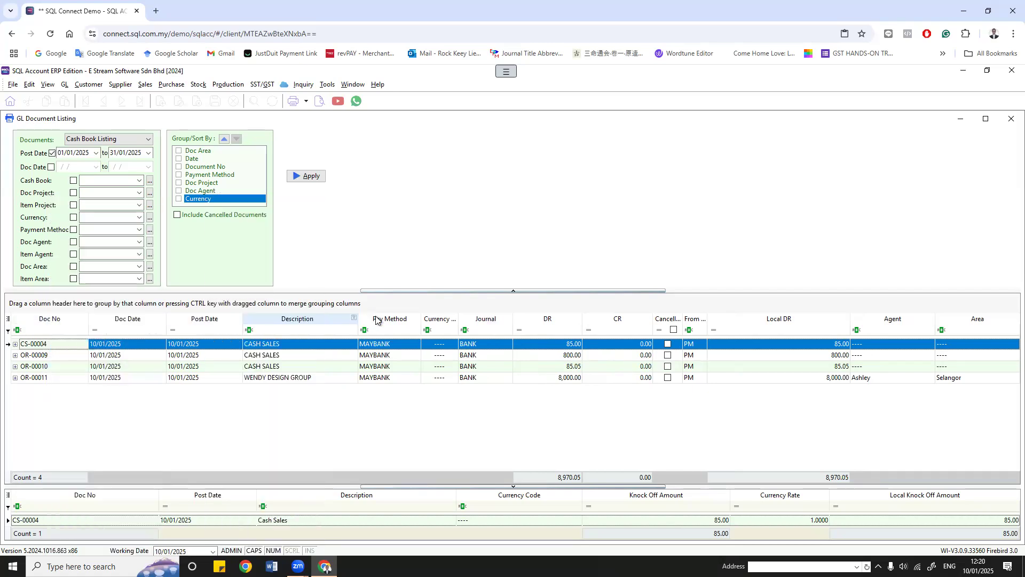
right_click(383, 320)
right_click(530, 317)
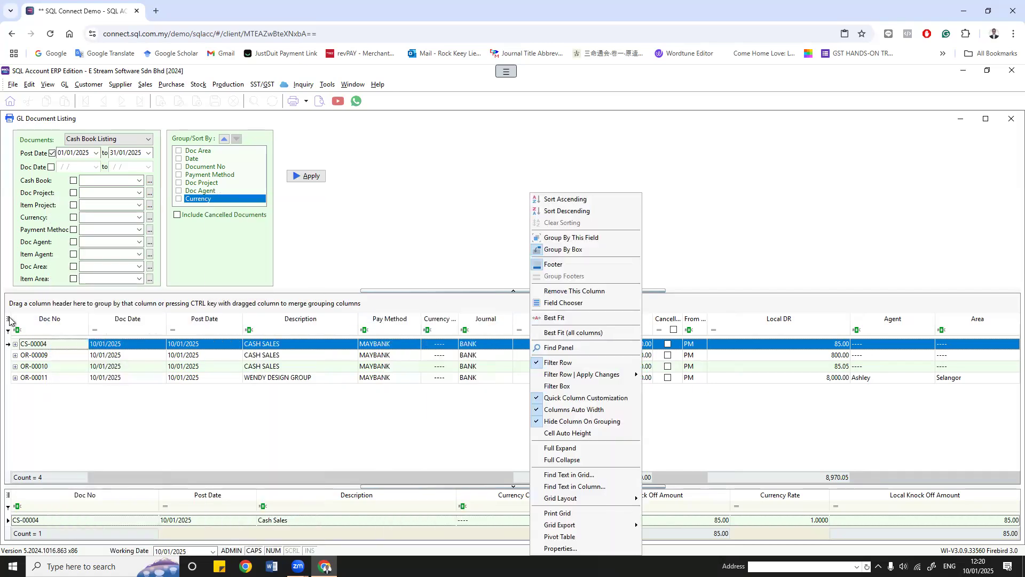
left_click(62, 320)
right_click(62, 321)
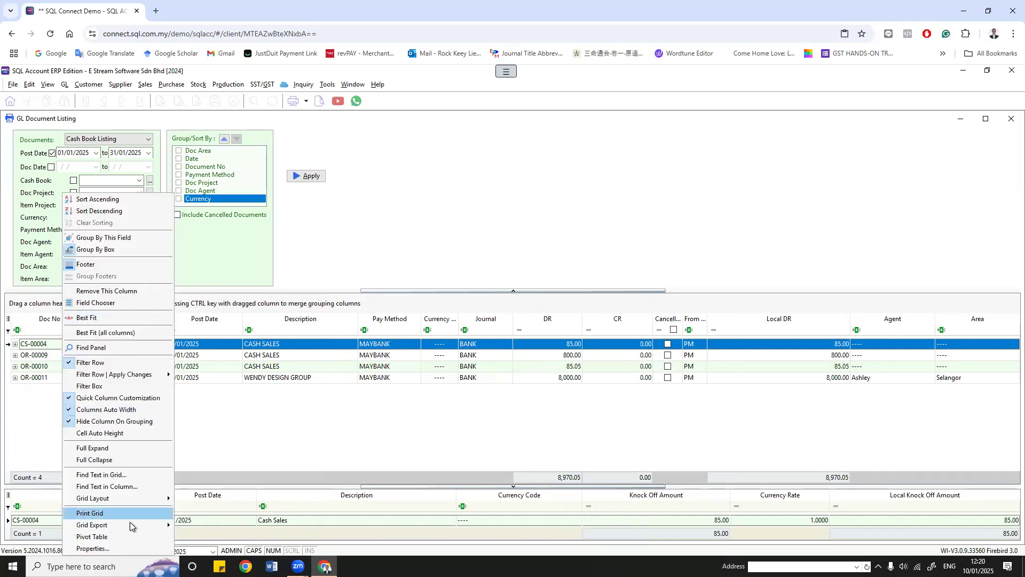
mouse_move(129, 523)
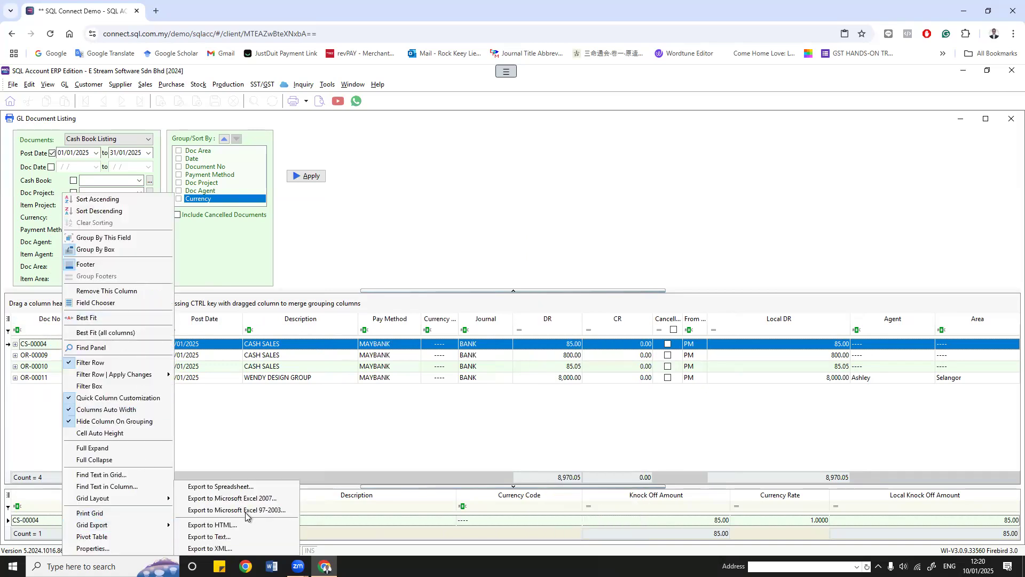
left_click(280, 489)
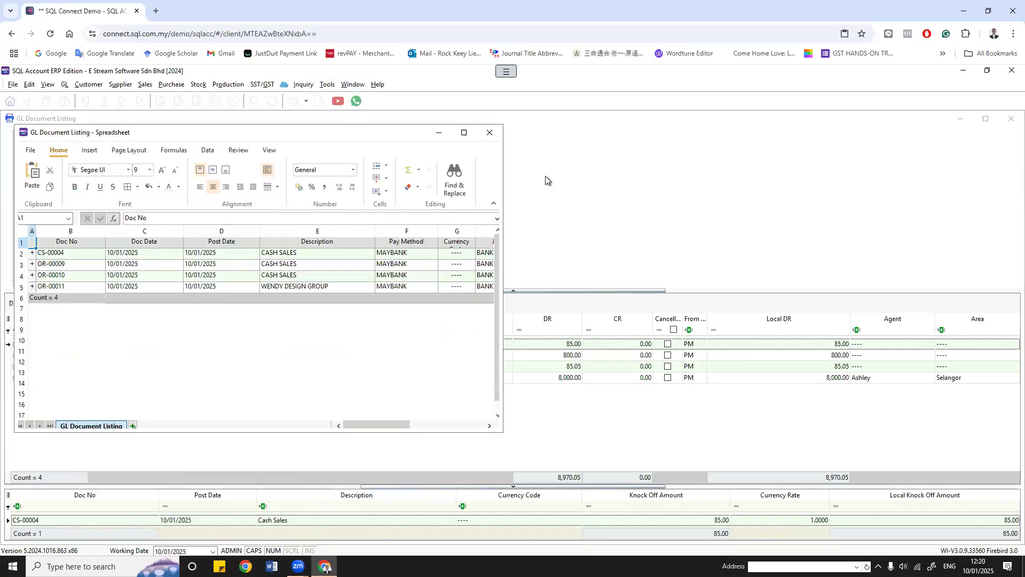
left_click(464, 133)
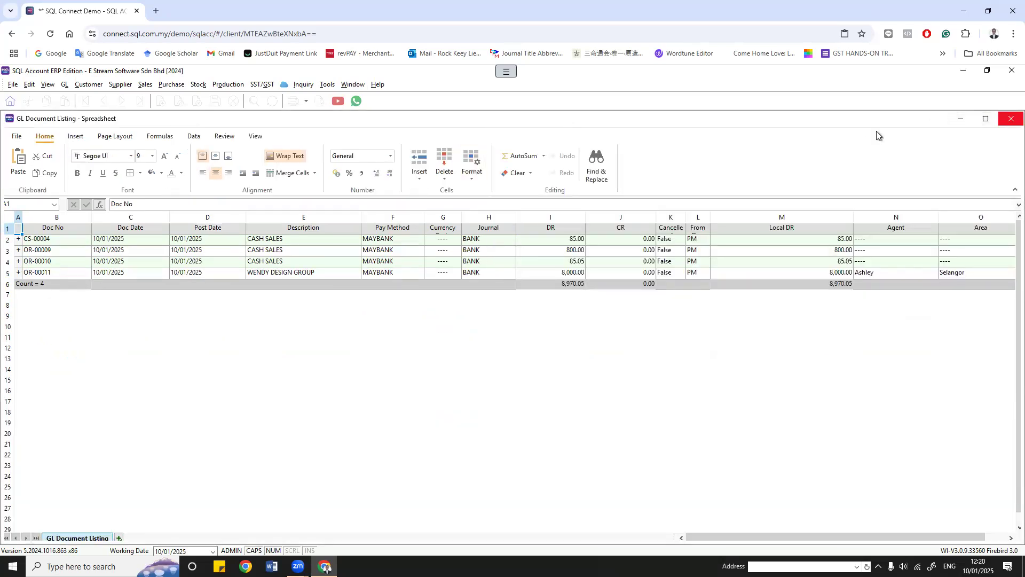
left_click(1010, 118)
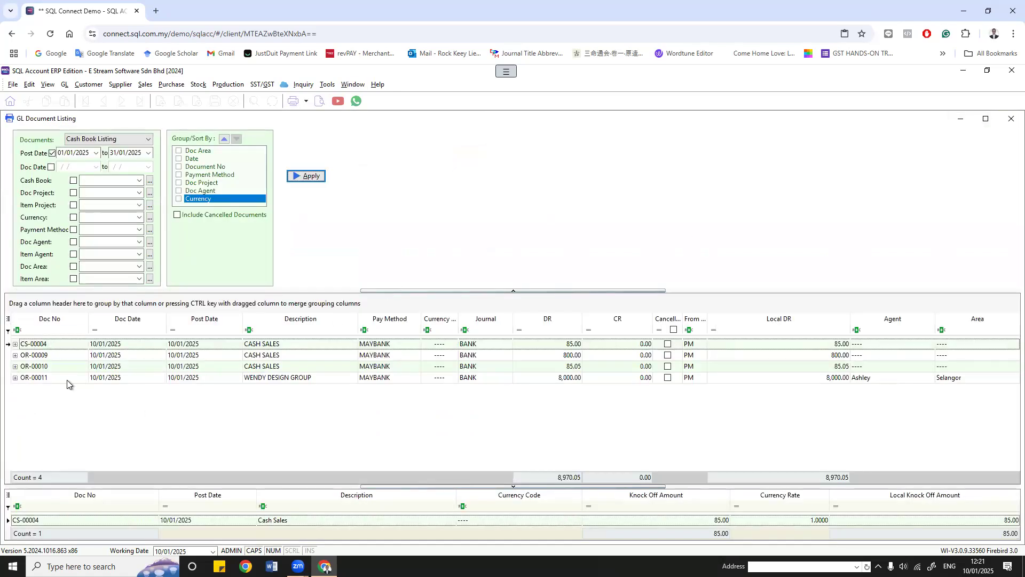
Step: View the export formats offered for the document listing grid
right_click(59, 316)
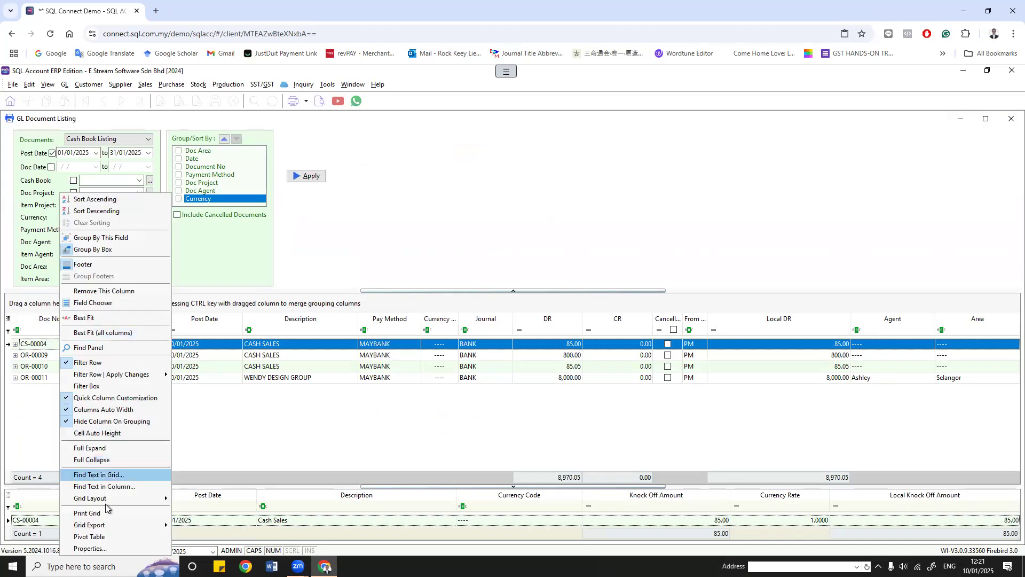
mouse_move(116, 523)
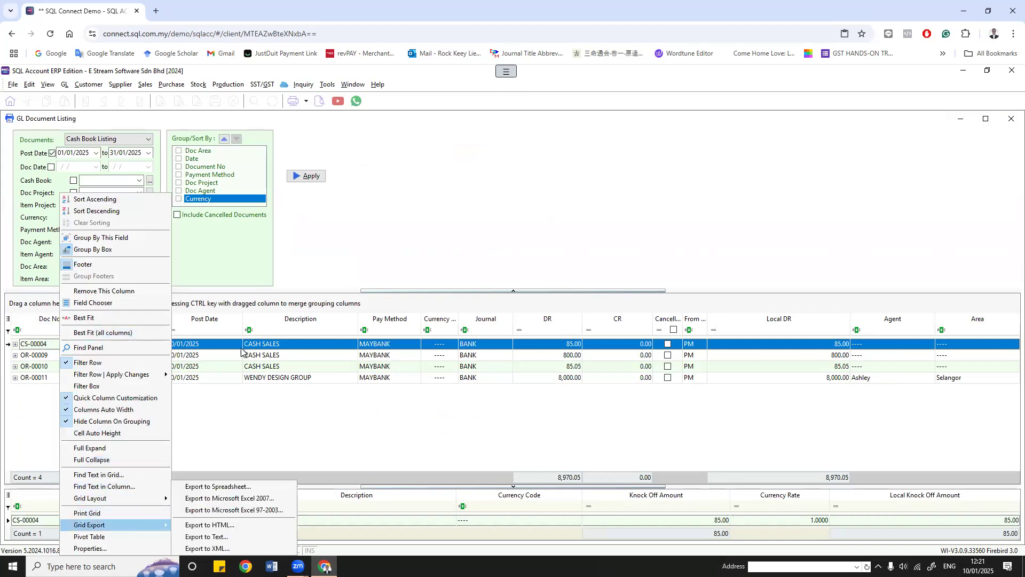
right_click(300, 322)
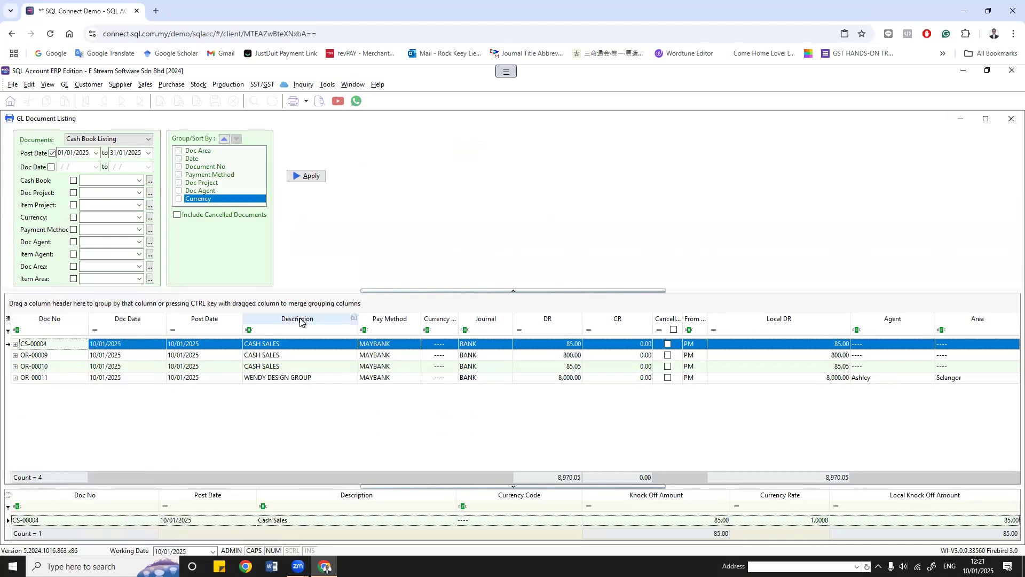
Step: Export the document listing grid with its detail rows collapsed to a spreadsheet, review it through the last columns and close it
right_click(125, 321)
right_click(125, 320)
mouse_move(177, 526)
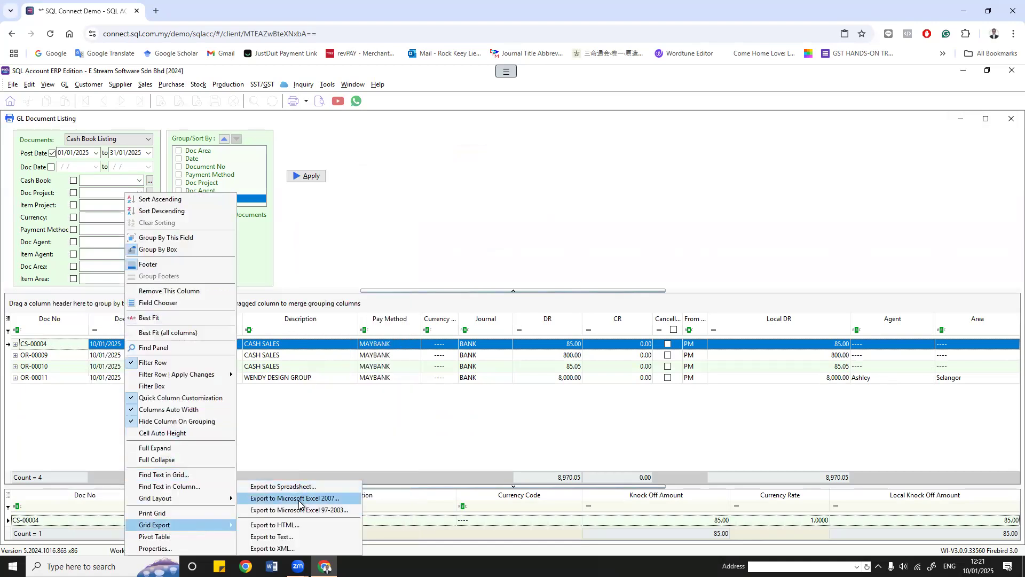
left_click(307, 487)
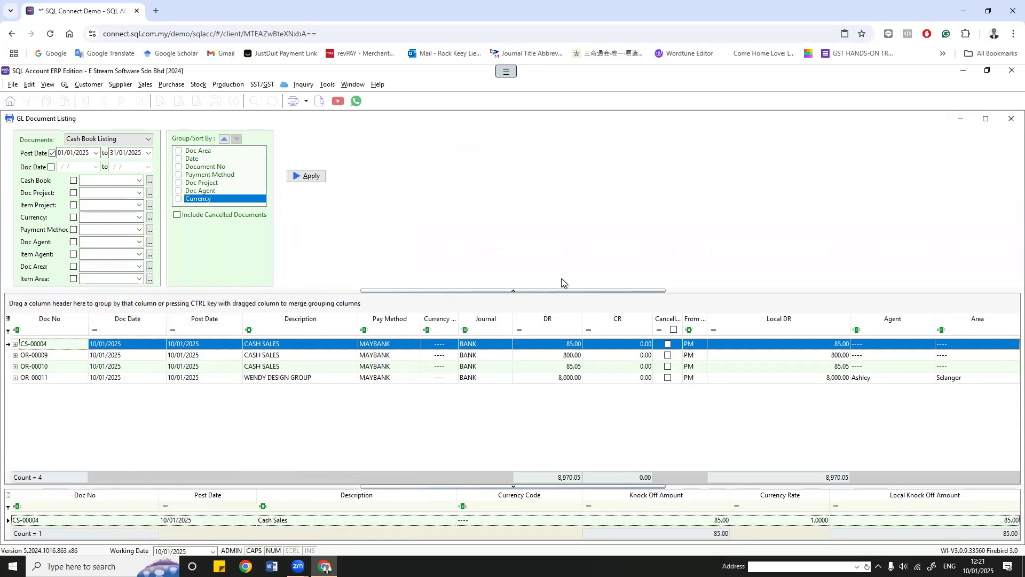
left_click_drag(374, 147, 672, 153)
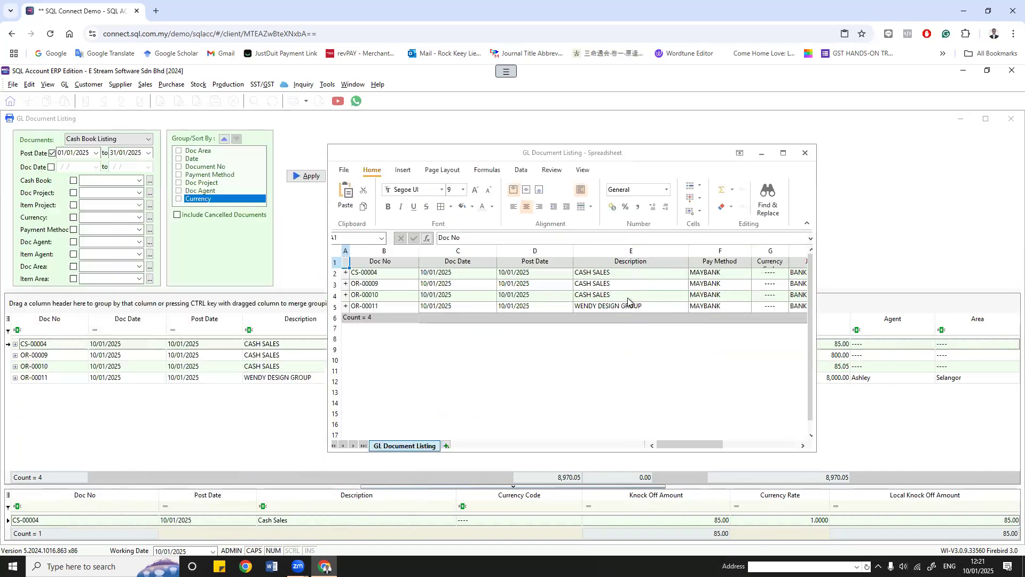
left_click_drag(758, 444, 653, 447)
left_click(758, 447)
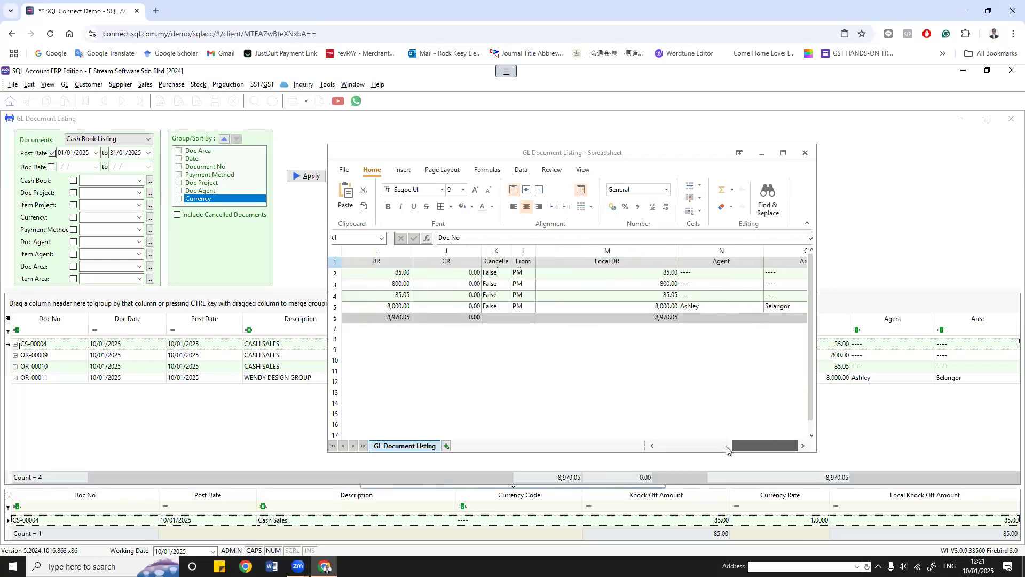
left_click(650, 447)
left_click(805, 152)
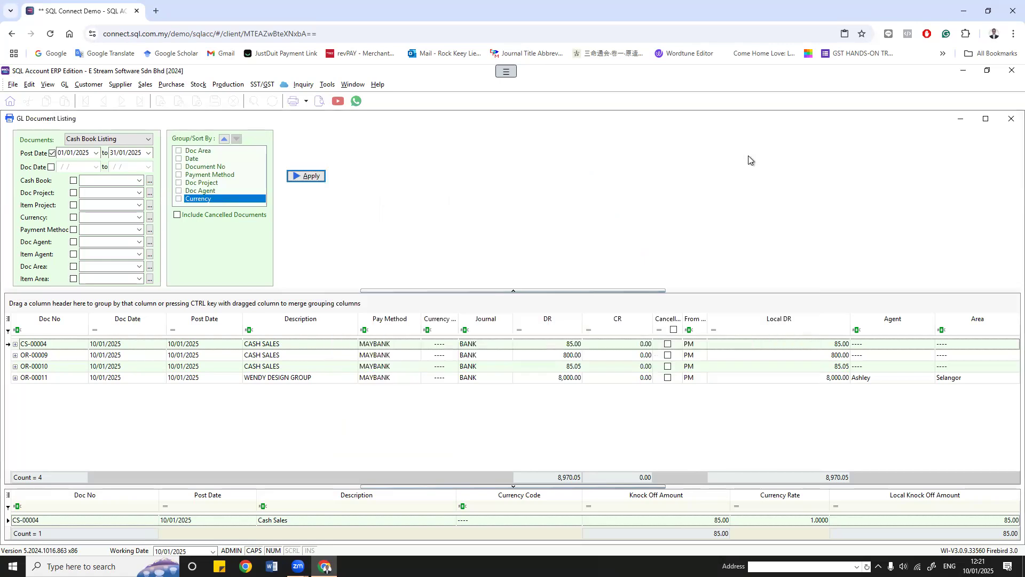
Step: Expand the detail rows of the first three documents in the listing grid
left_click(15, 344)
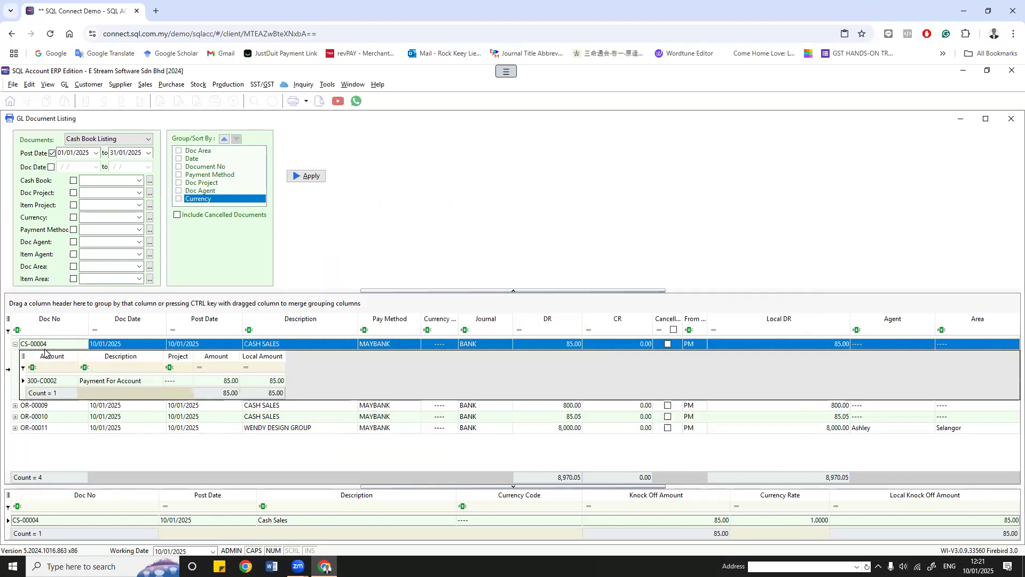
left_click(15, 405)
scroll(28, 451, "down", 1)
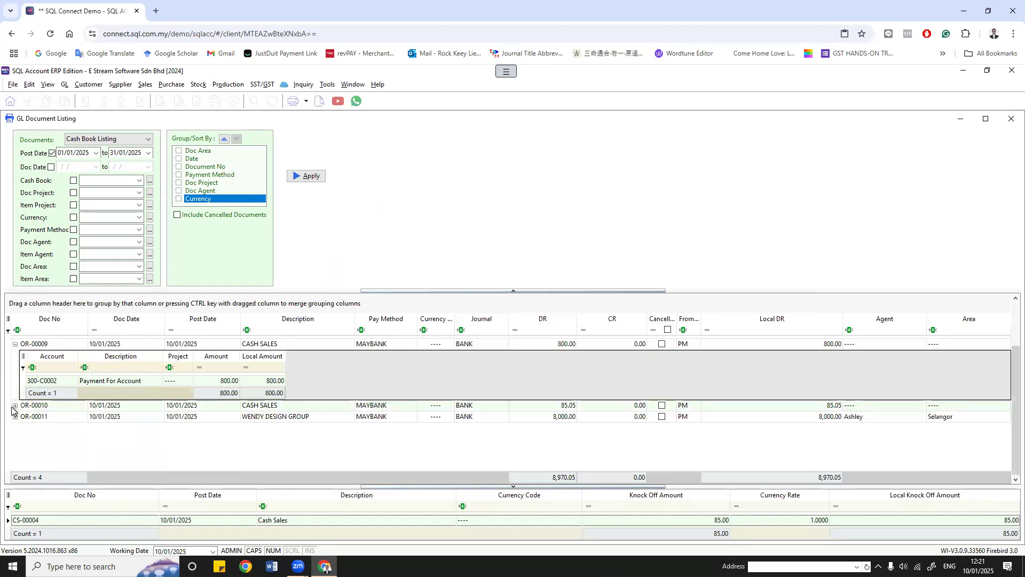
left_click(15, 405)
scroll(69, 434, "up", 1)
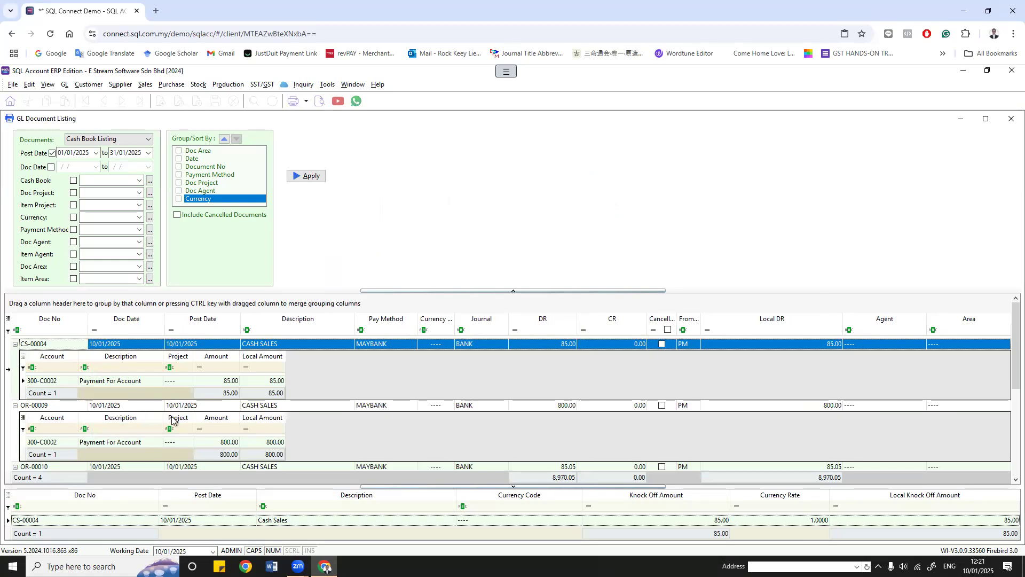
Step: Export the grid with the expanded detail rows to a spreadsheet, review it and close it
right_click(47, 321)
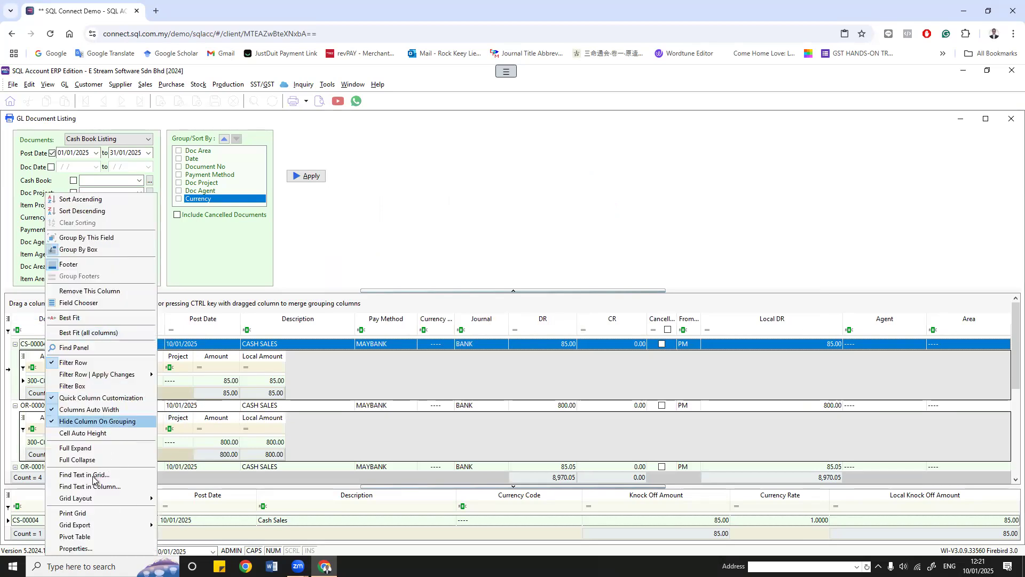
mouse_move(120, 528)
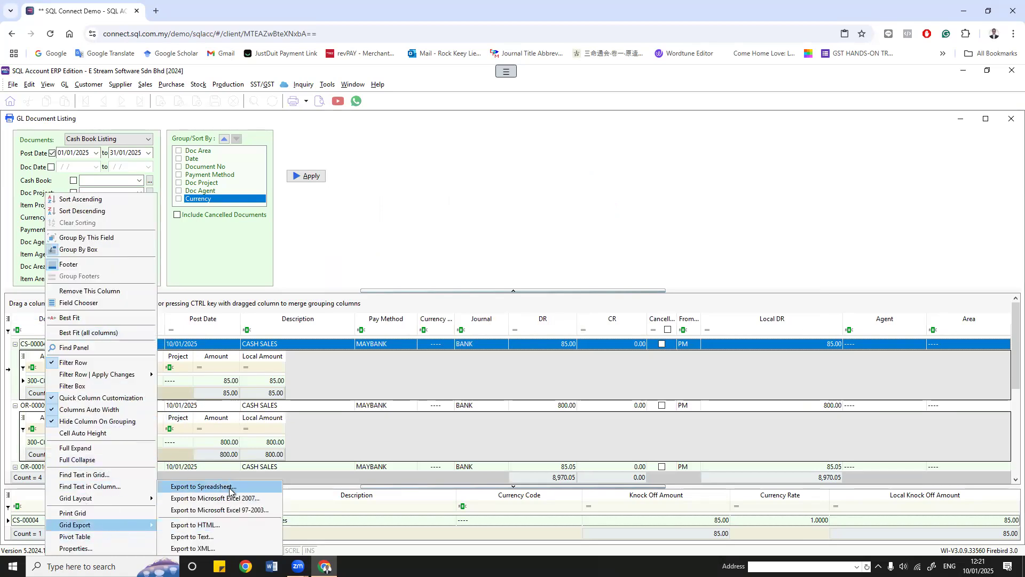
left_click(229, 490)
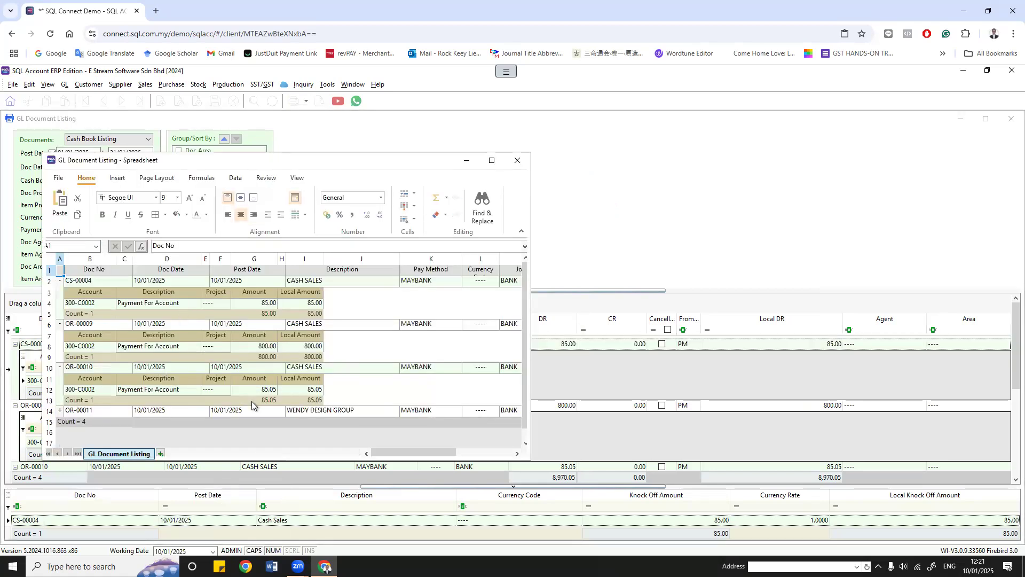
left_click(517, 160)
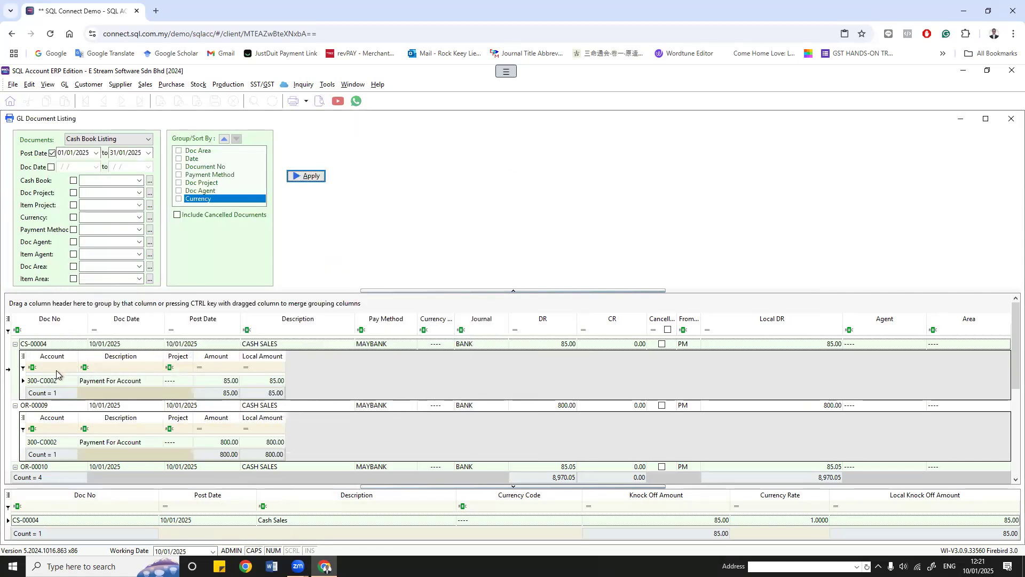
Step: Open the first cash sales document's customer payment entry from the listing, check its paid amount and close it
double_click(36, 343)
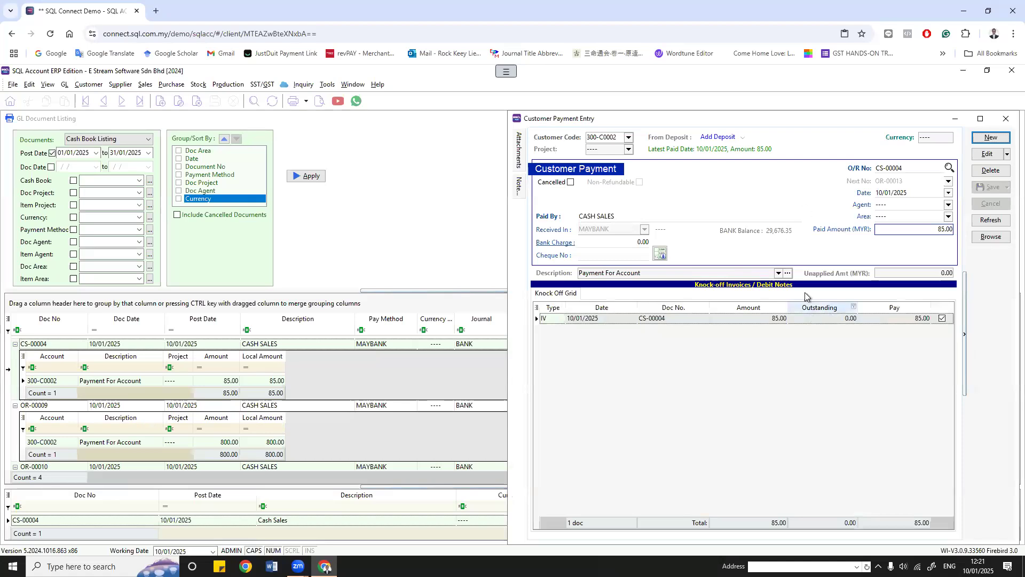
left_click(891, 231)
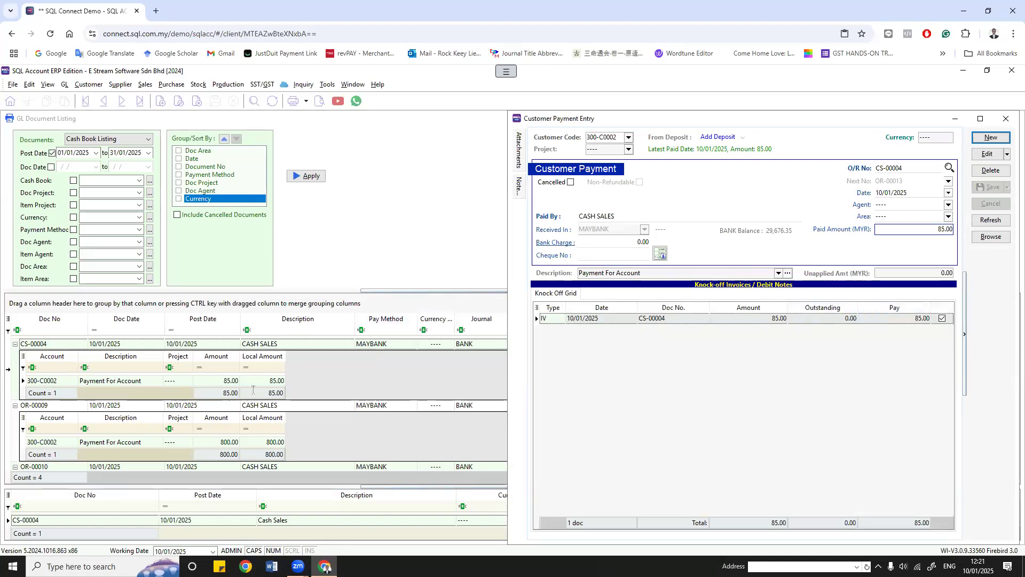
left_click(1004, 121)
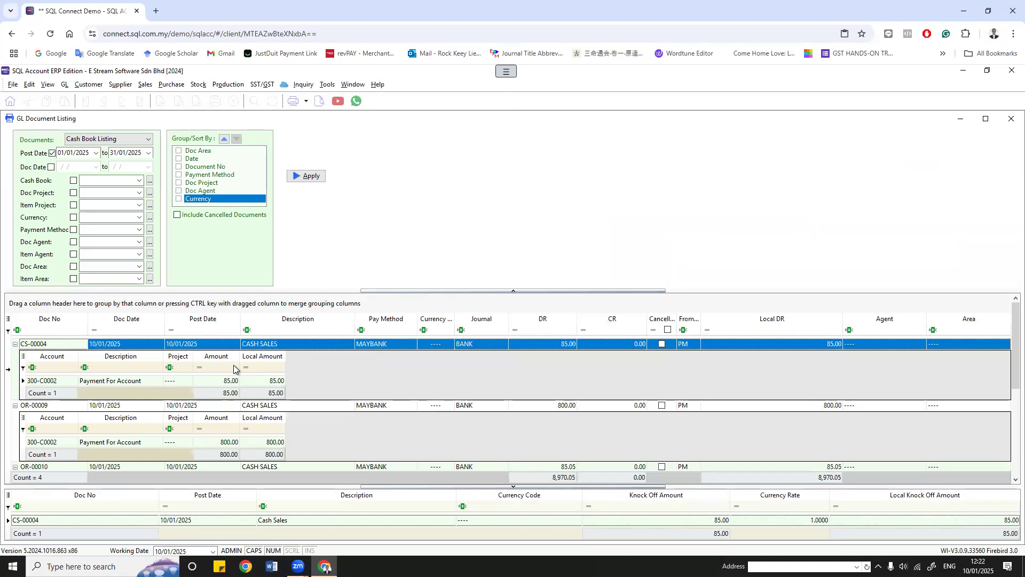
Step: Collapse the detail rows of the first three documents in the listing grid
left_click(15, 345)
left_click(14, 355)
left_click(15, 366)
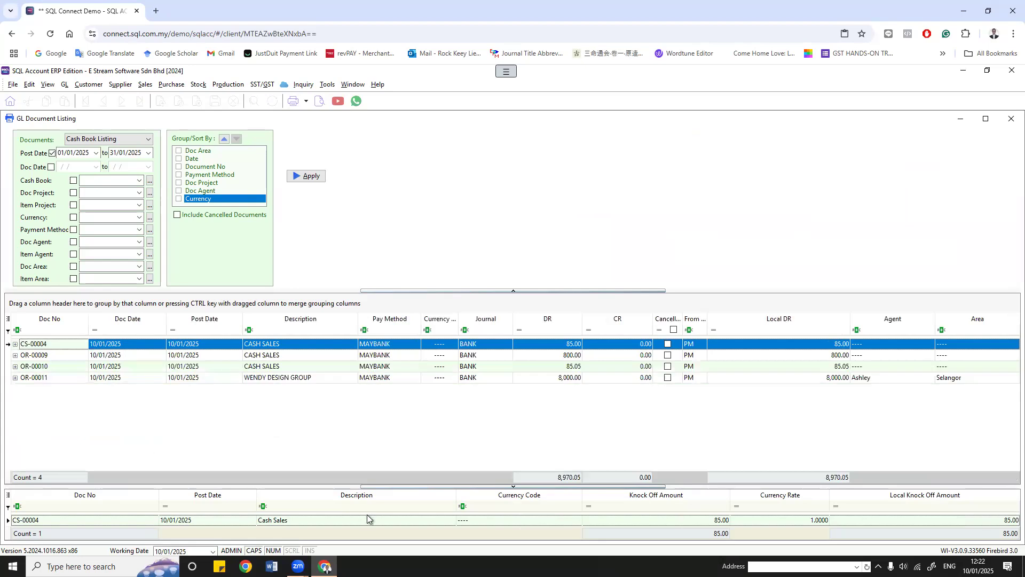
Step: Replace the G/L Document Listing with the Journal of Transaction Listing and run it for 01/01/2025 to 31/01/2025
left_click(1010, 120)
left_click(64, 84)
left_click(113, 220)
left_click(35, 144)
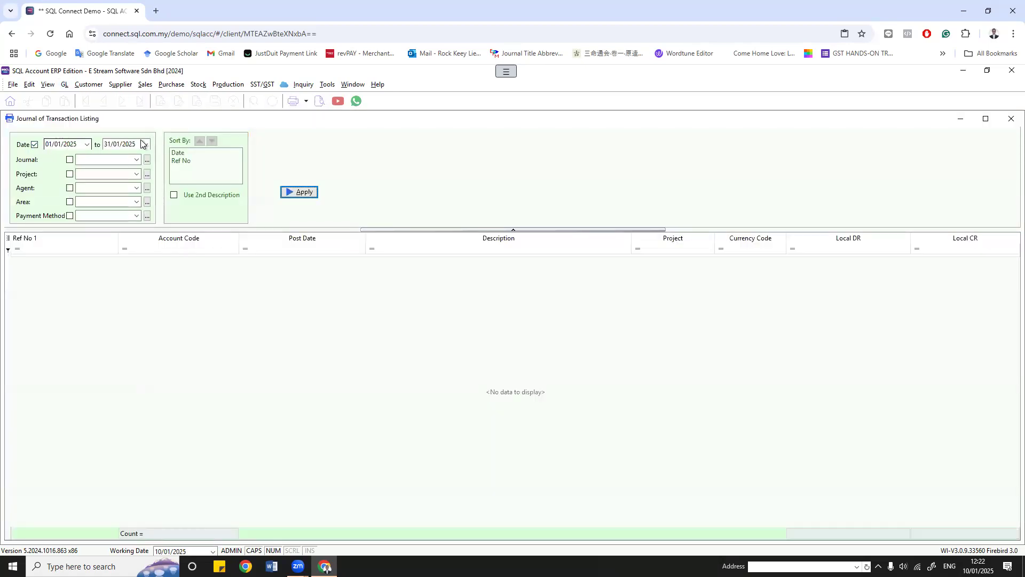
left_click(311, 193)
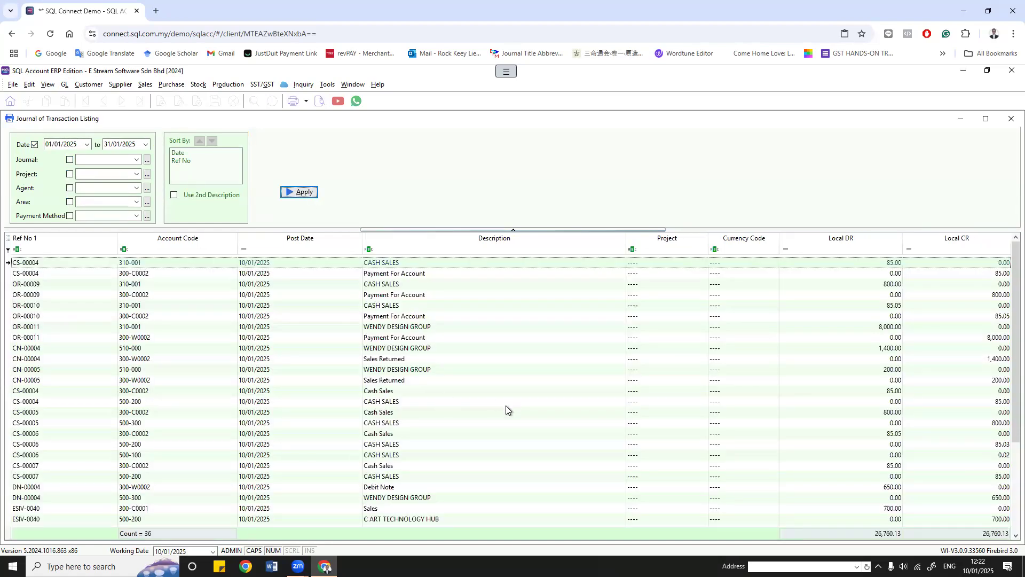
scroll(505, 405, "down", 4)
scroll(507, 411, "up", 4)
Step: Preview the GL Journal of Transaction report, look through its journals and close the preview
left_click(319, 101)
left_click(555, 374)
scroll(522, 427, "down", 5)
scroll(522, 427, "up", 5)
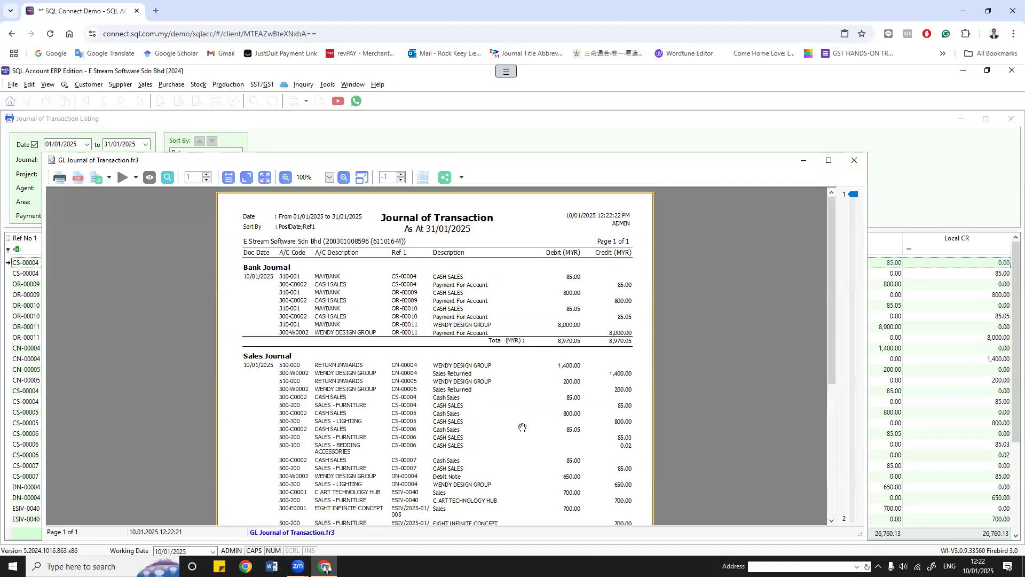
left_click(857, 159)
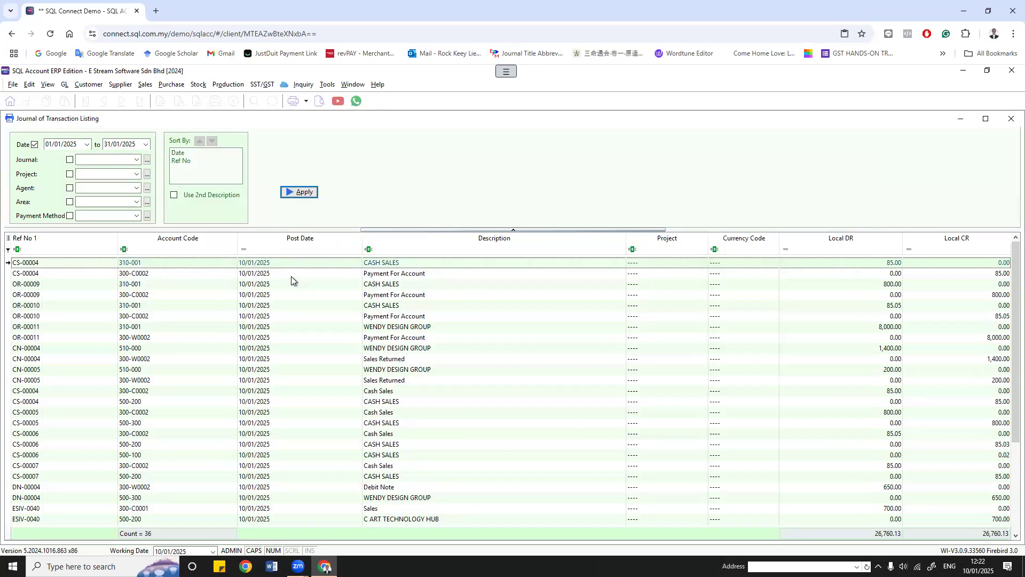
Step: View the columns available for the journal grid, then export the grid to a spreadsheet, review its rows and close it
left_click(7, 237)
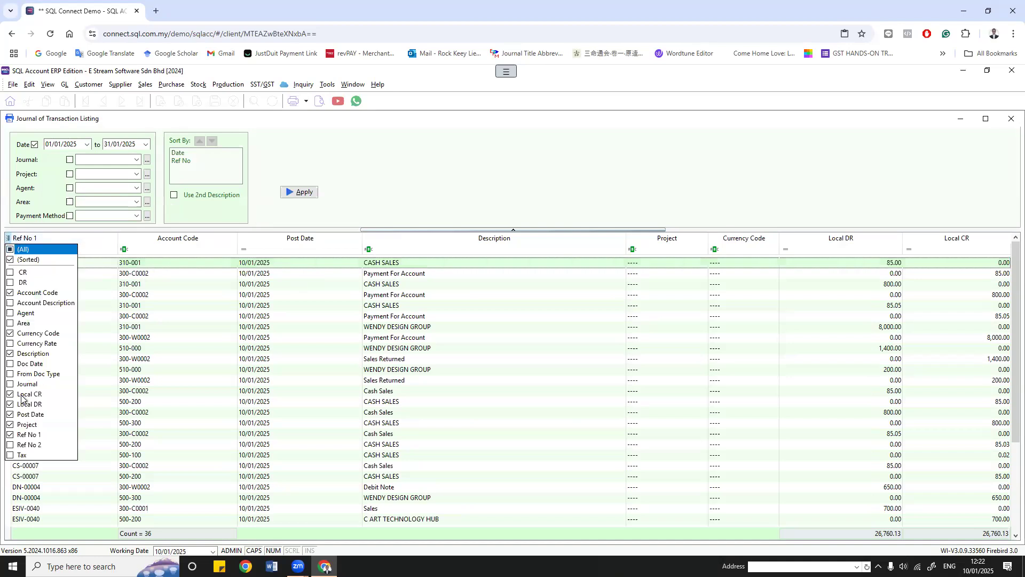
left_click(300, 246)
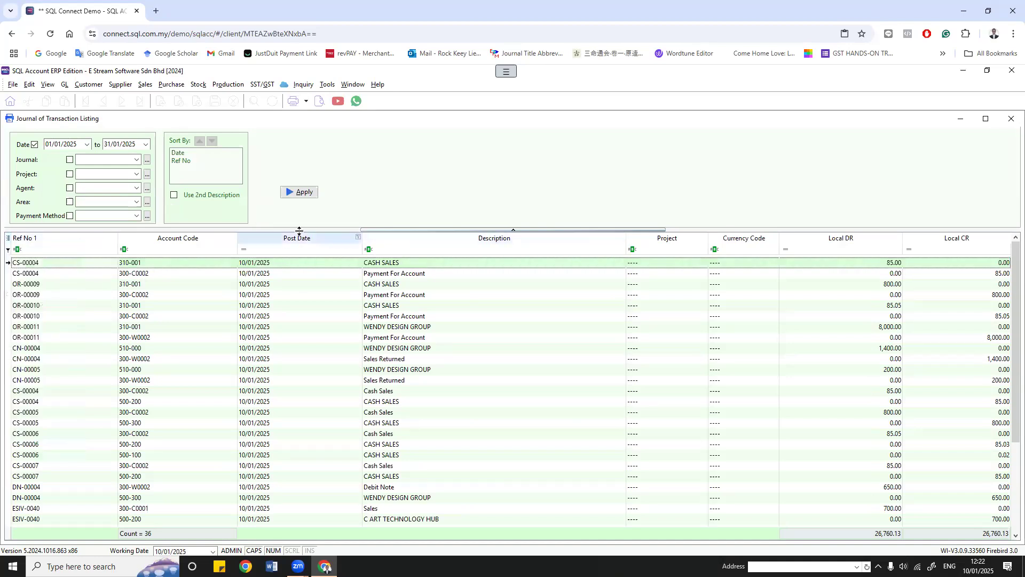
right_click(351, 462)
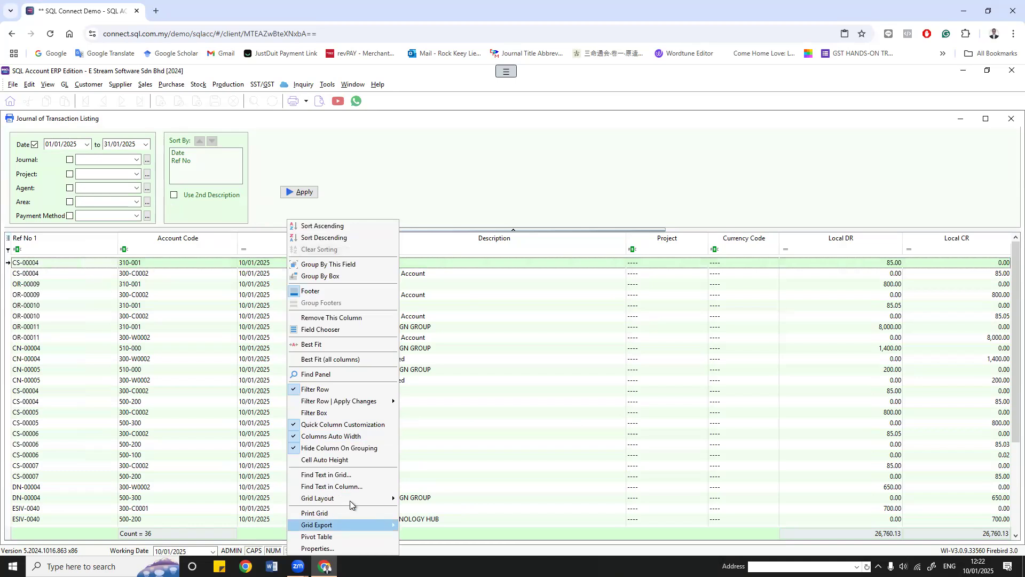
mouse_move(345, 530)
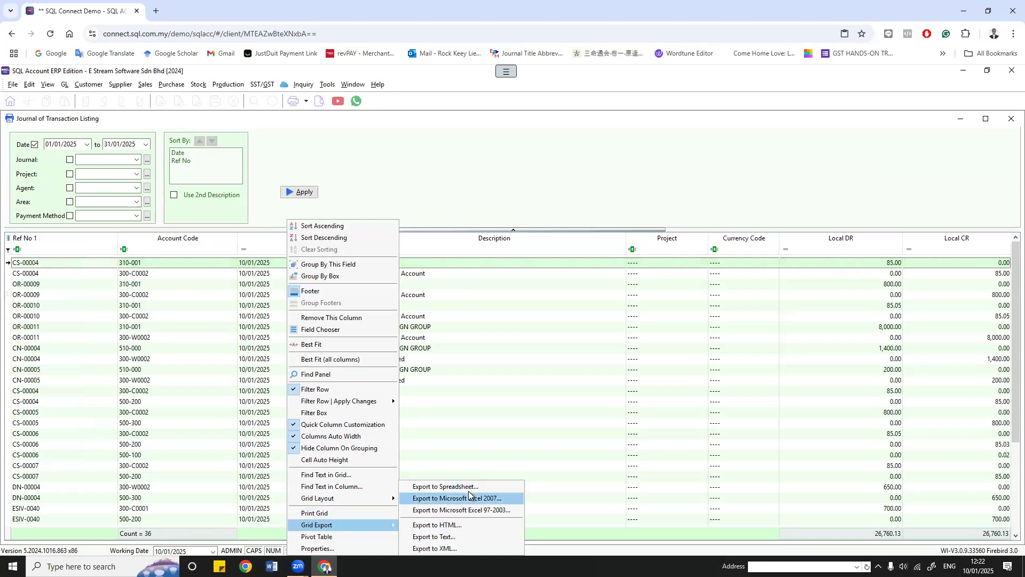
left_click(469, 493)
scroll(329, 428, "down", 13)
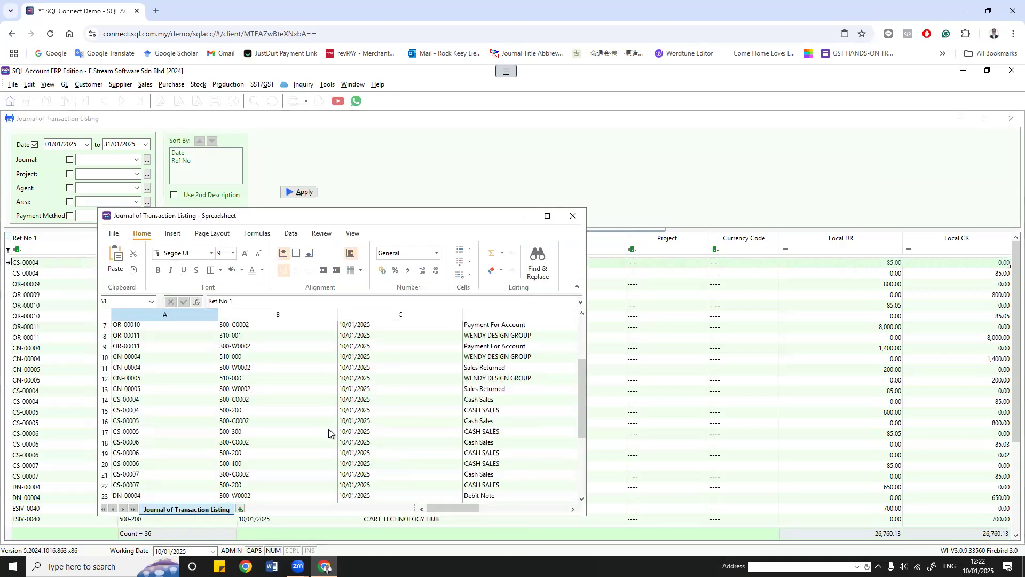
scroll(329, 429, "up", 13)
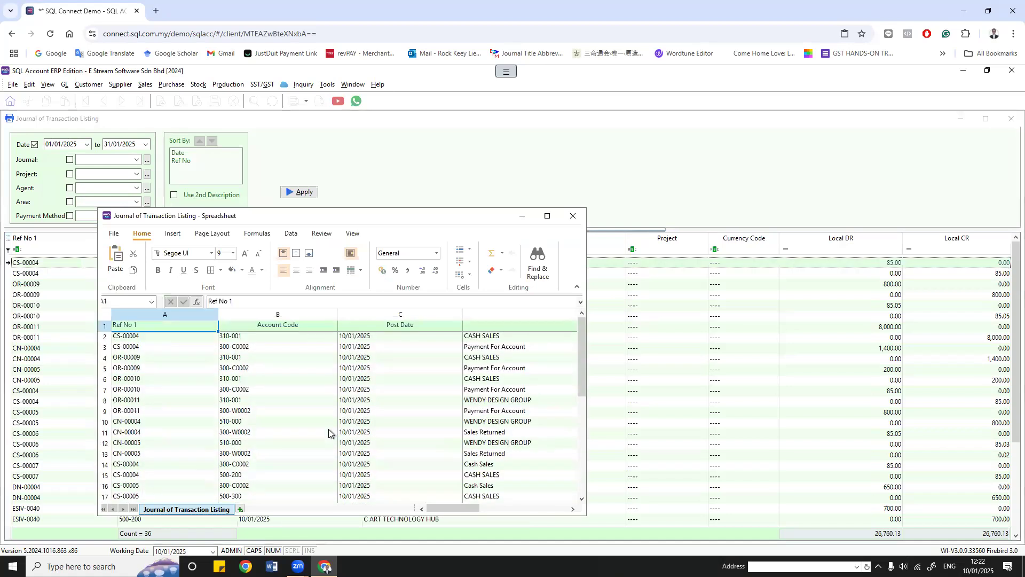
left_click(573, 215)
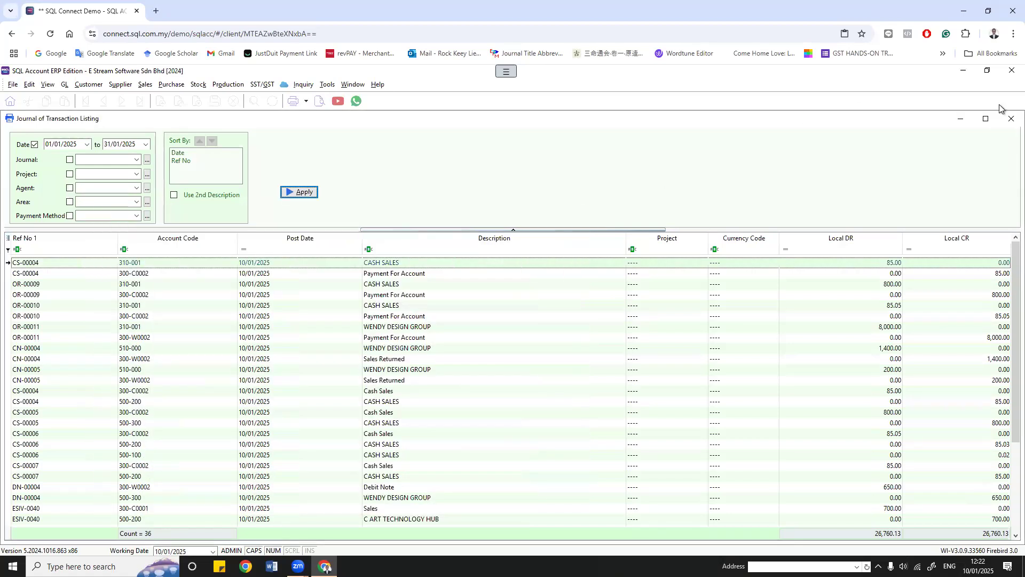
Step: Close the journal listing and run the Transaction Summary Listing for the General Ledger at 10/01/2025
left_click(1011, 119)
left_click(65, 85)
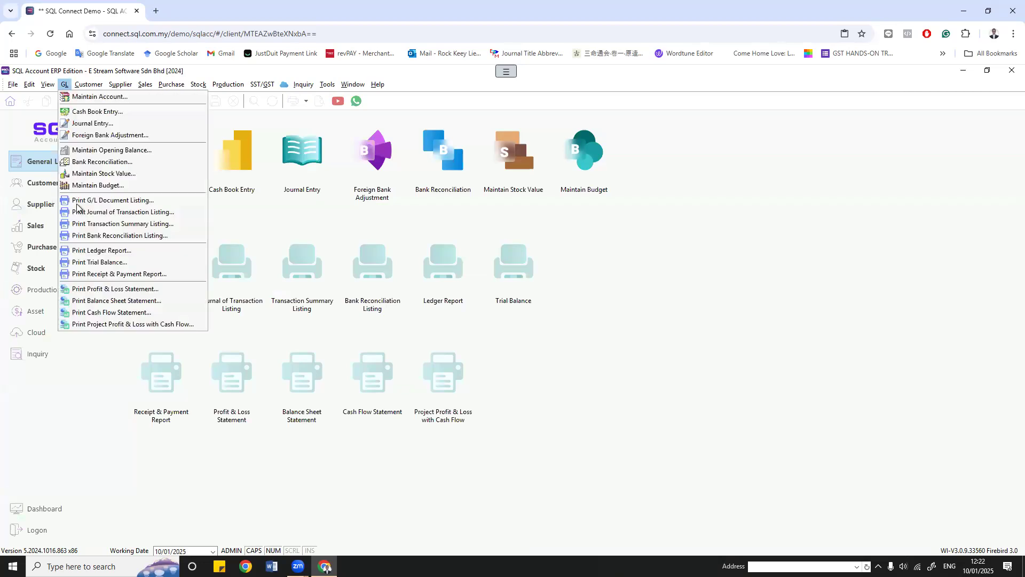
left_click(94, 224)
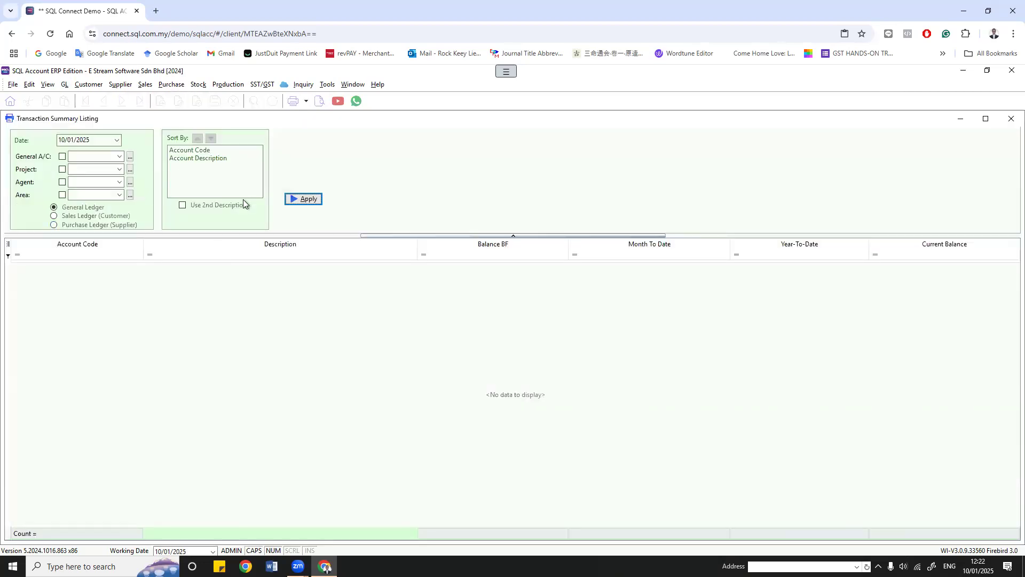
left_click(304, 202)
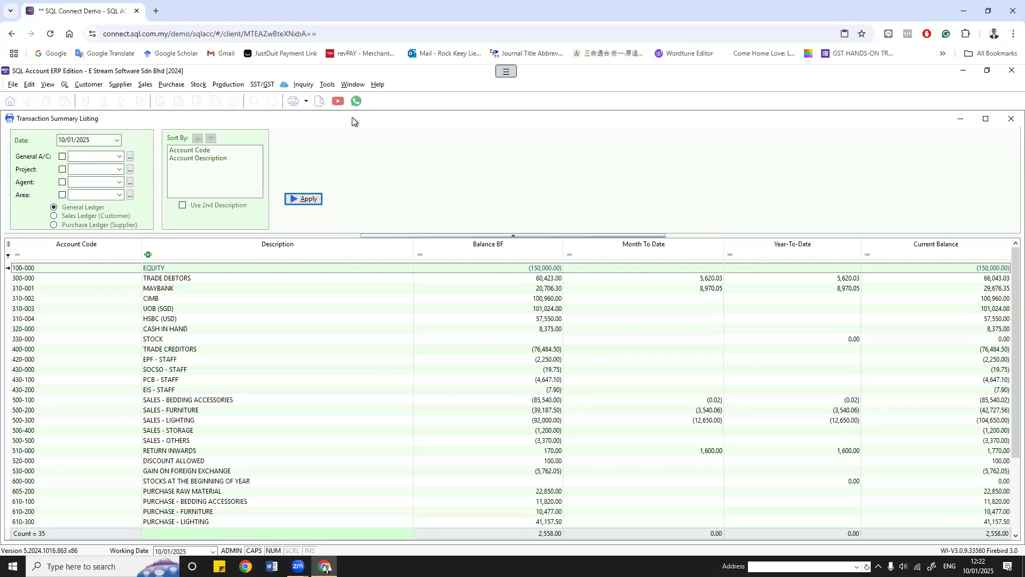
scroll(534, 425, "down", 3)
scroll(534, 425, "up", 3)
Step: Drill down from the CIMB account's brought-forward balance in the summary listing to its Ledger Report
double_click(517, 269)
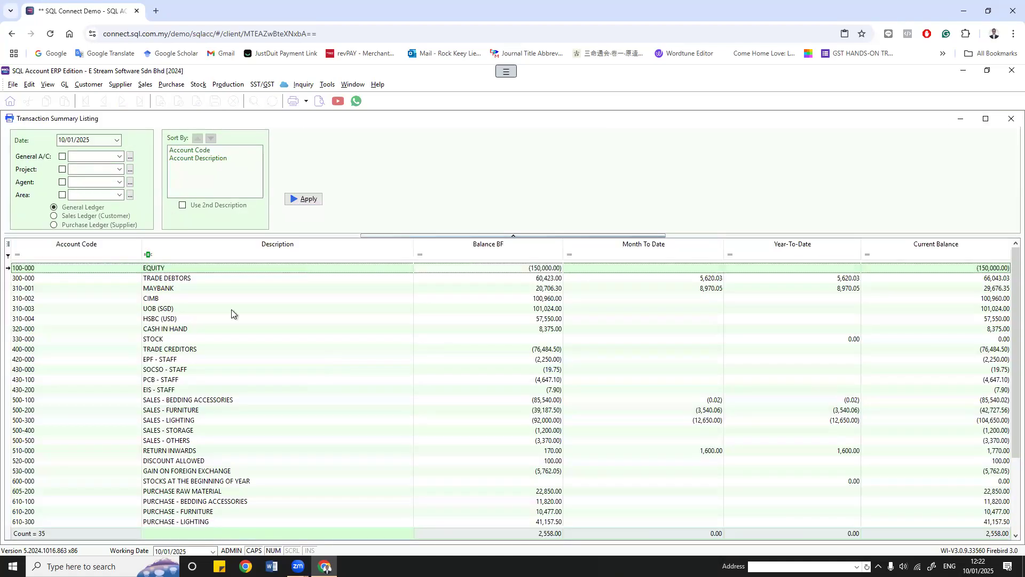
left_click(326, 299)
double_click(352, 298)
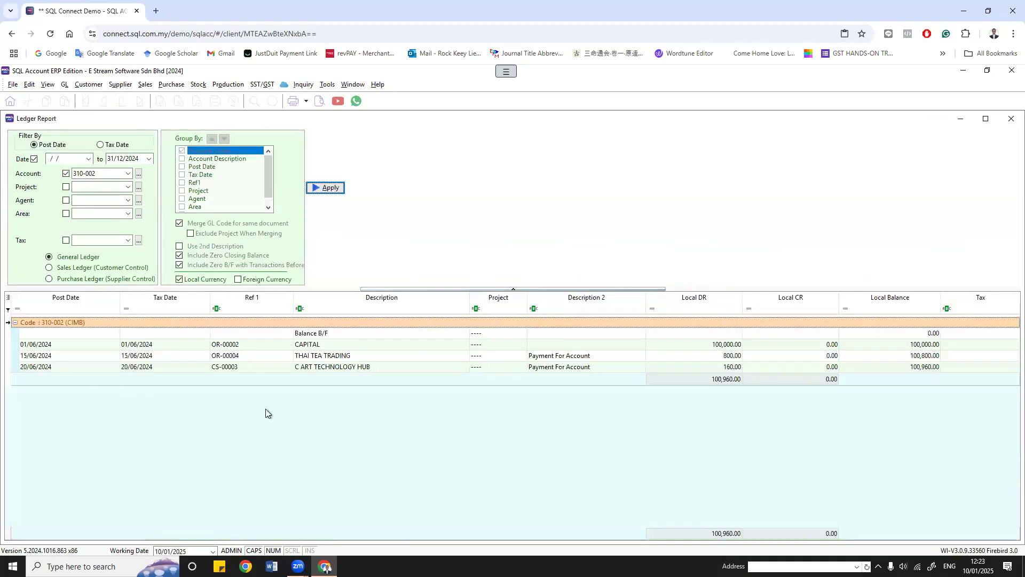
Step: Open the CAPITAL receipt voucher from the CIMB ledger, view it, and close the voucher and the ledger report
double_click(236, 345)
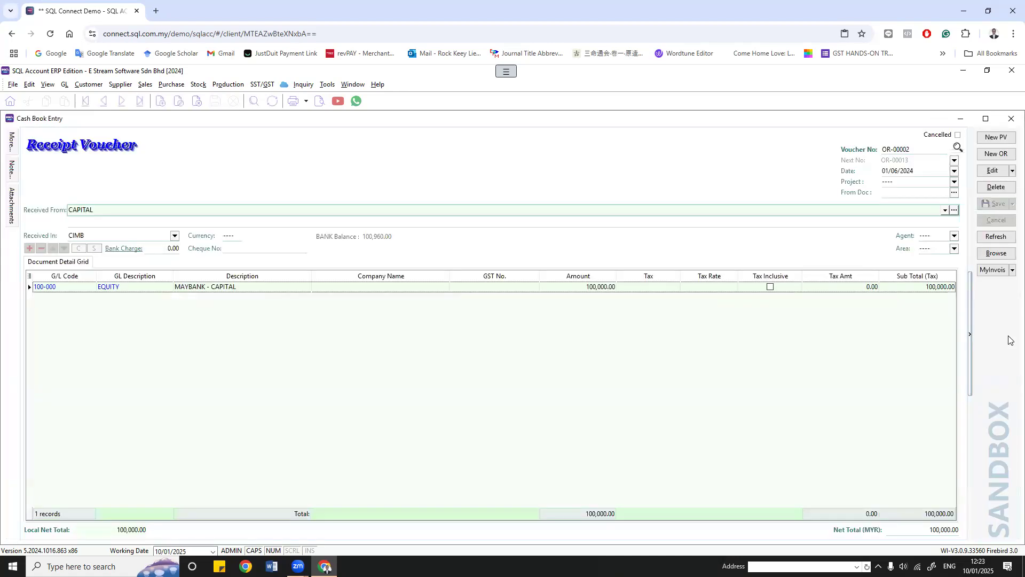
left_click(1011, 119)
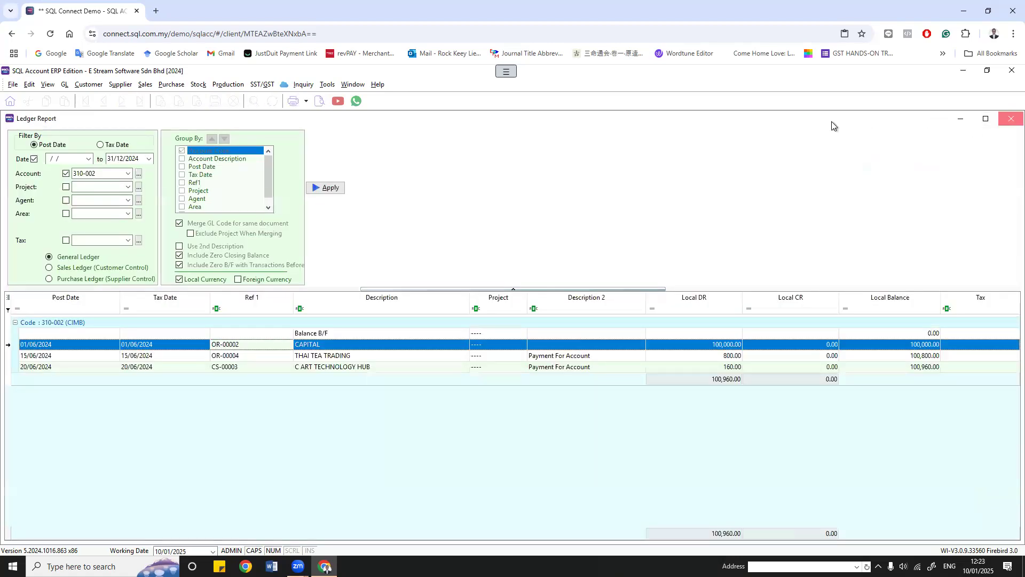
left_click(1009, 117)
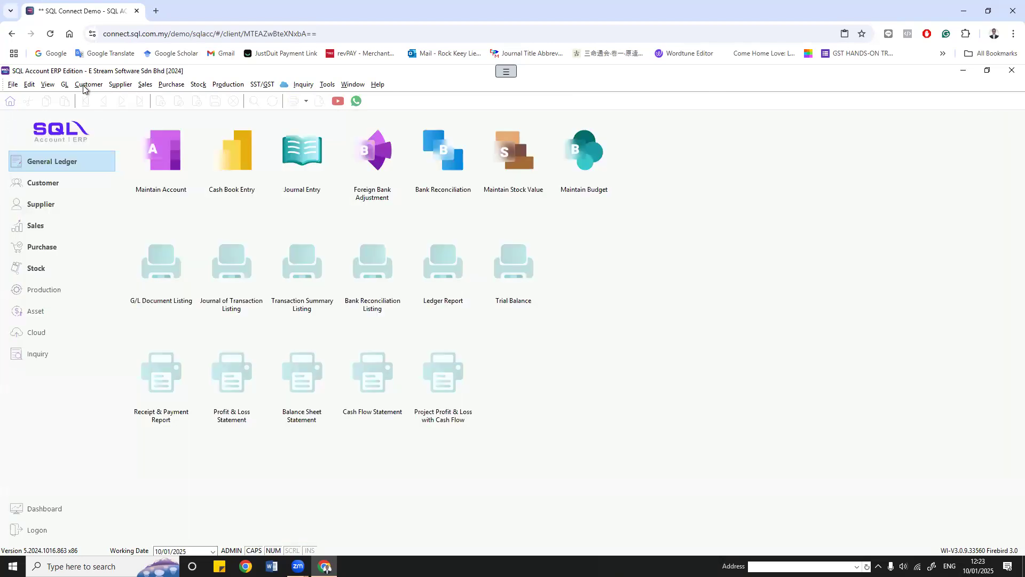
Step: Open the Profit & Loss Statement, sort the report format list and select This Month vs Last Year This Month
left_click(65, 85)
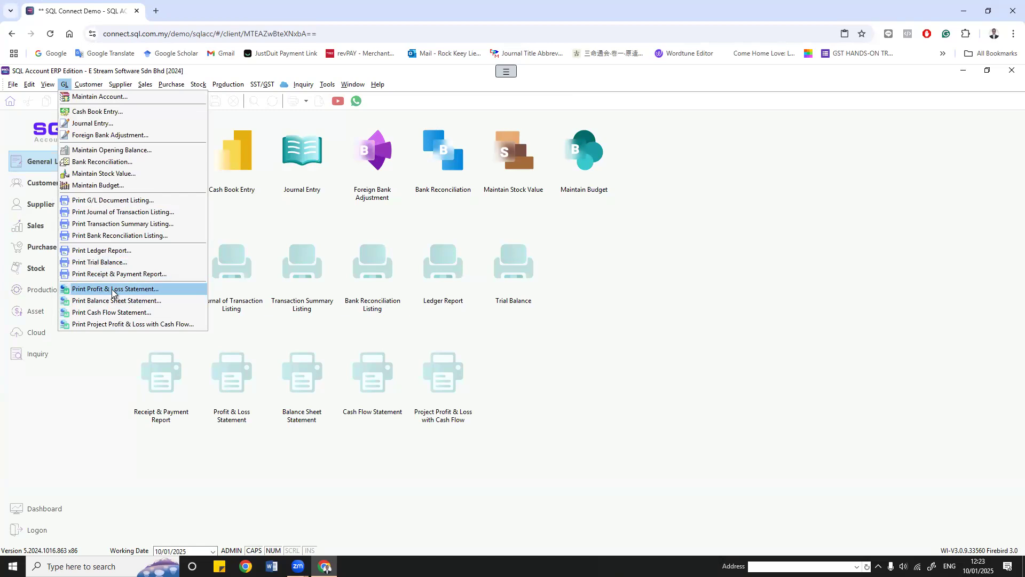
left_click(112, 289)
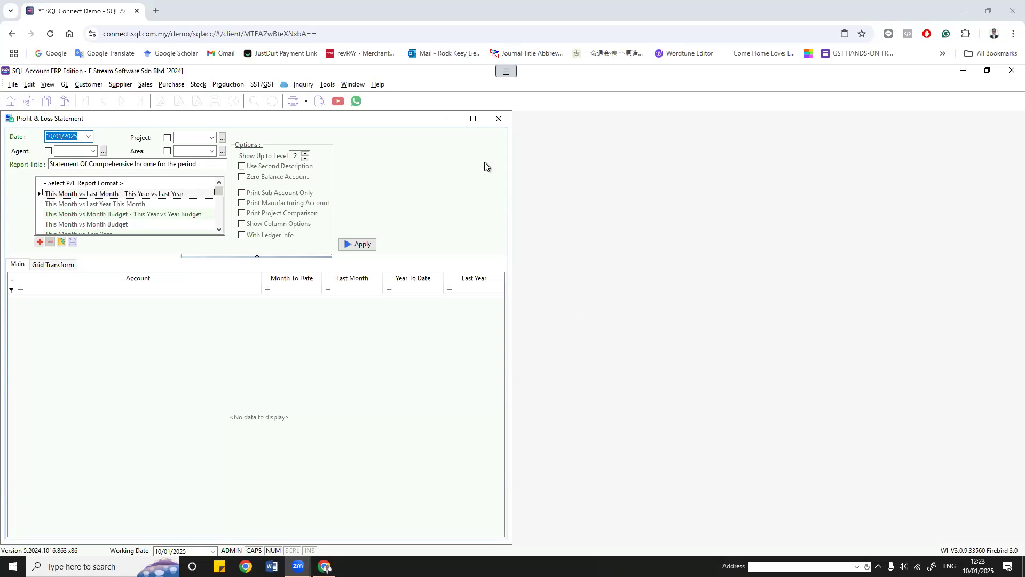
left_click(101, 224)
left_click(102, 224)
scroll(105, 223, "down", 2)
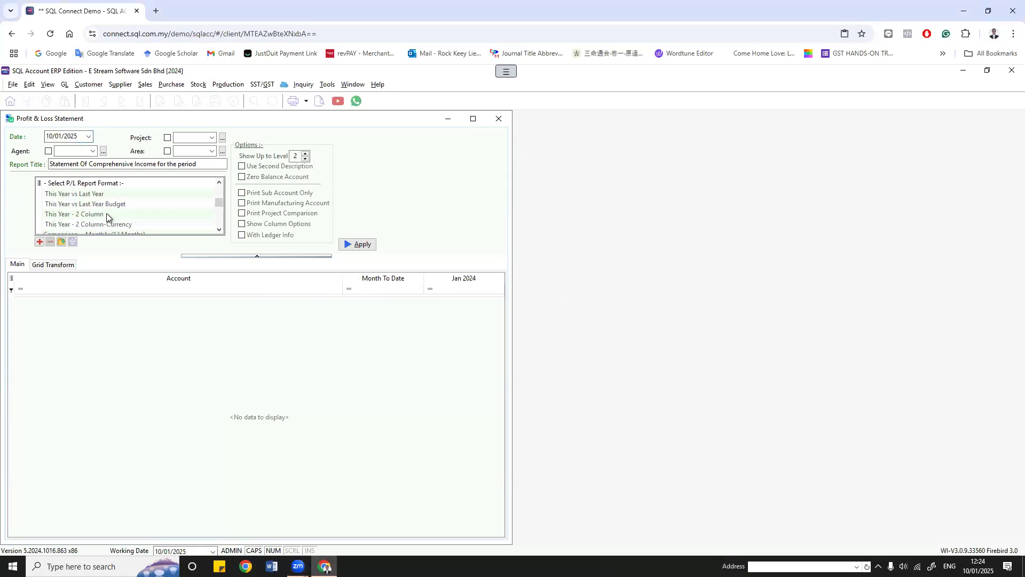
scroll(107, 214, "down", 1)
left_click(96, 185)
scroll(98, 210, "up", 1)
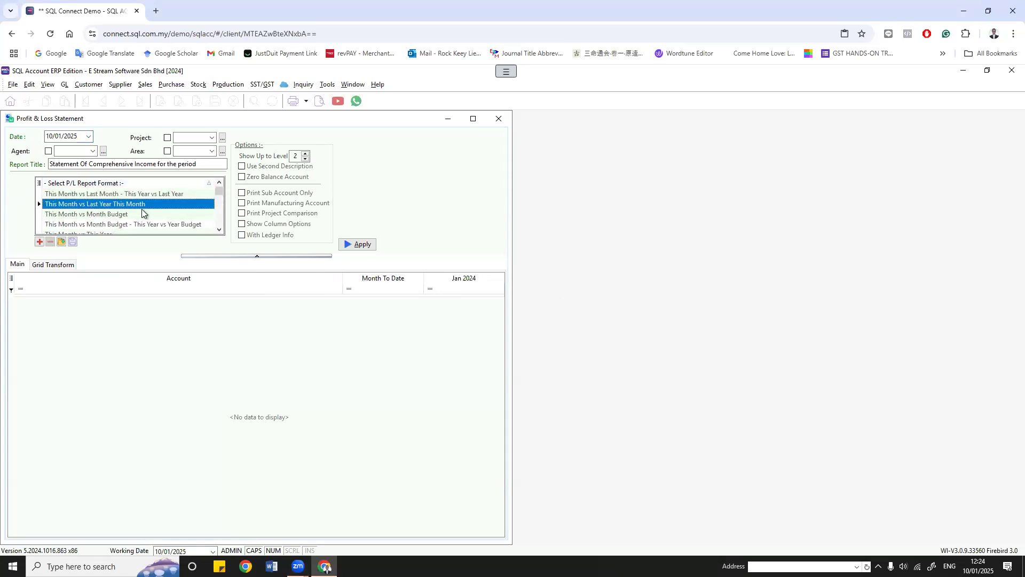
Step: Open the chart of accounts, look at the sub-account levels under CASH AT BANK around CIMB, and minimize it
left_click(64, 84)
left_click(81, 97)
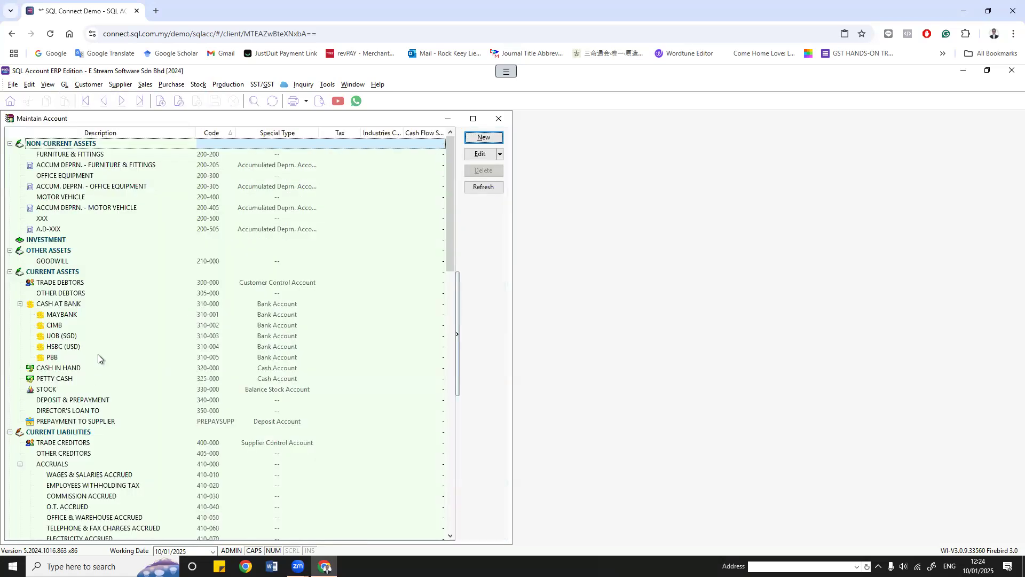
left_click(58, 325)
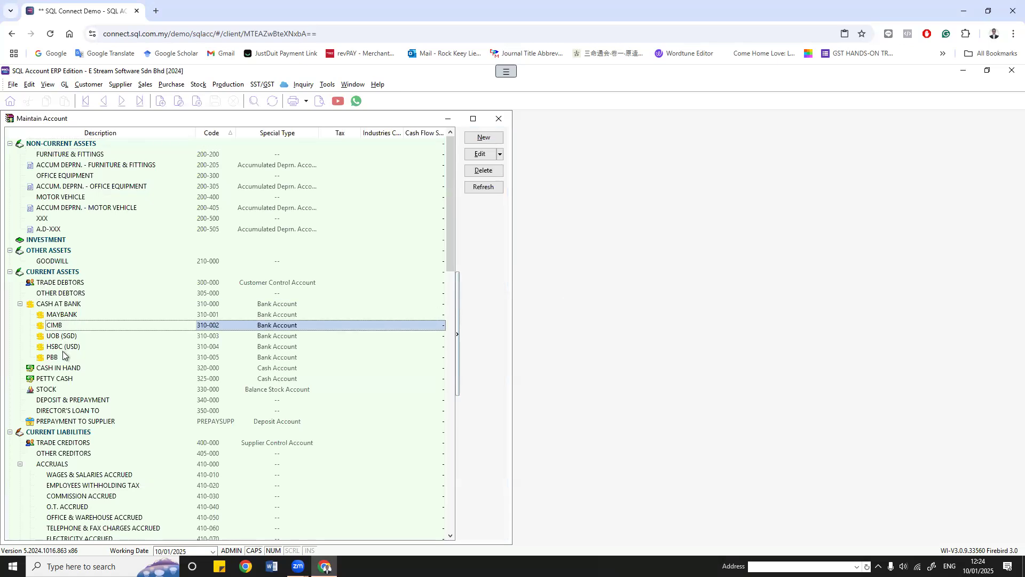
left_click(448, 119)
Step: Set the Profit & Loss Statement to show accounts up to level 3
left_click(304, 153)
left_click(305, 153)
left_click(304, 154)
left_click(305, 159)
left_click(305, 159)
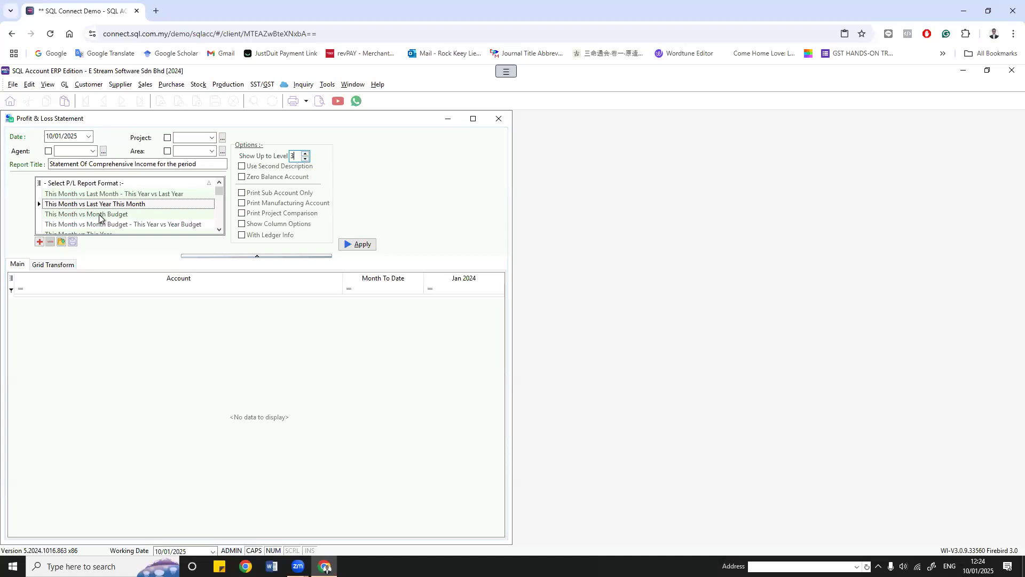
Step: Select the This Year - 2 Column report format and run the Profit & Loss Statement at 10/01/2025
left_click(120, 216)
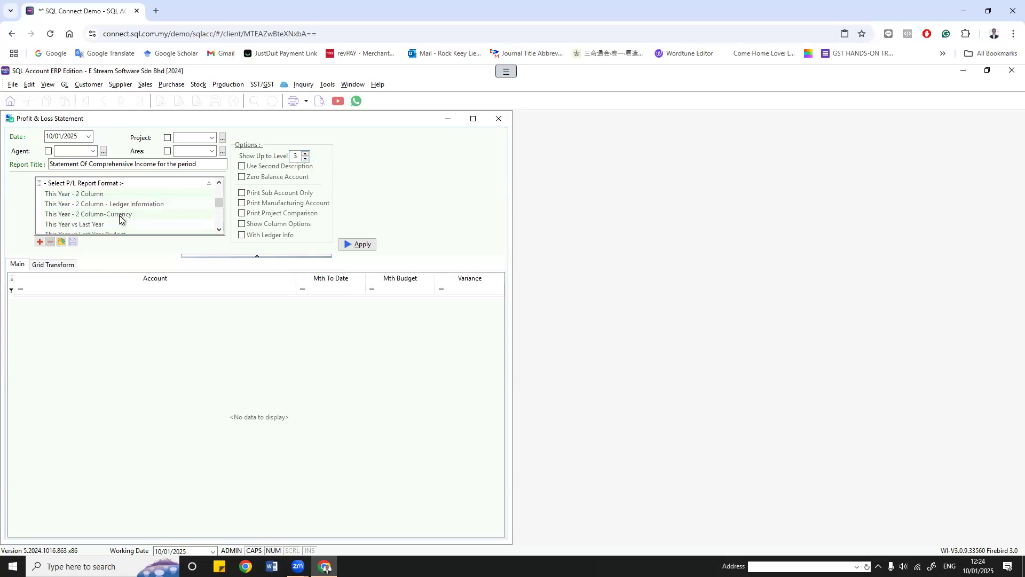
left_click(99, 195)
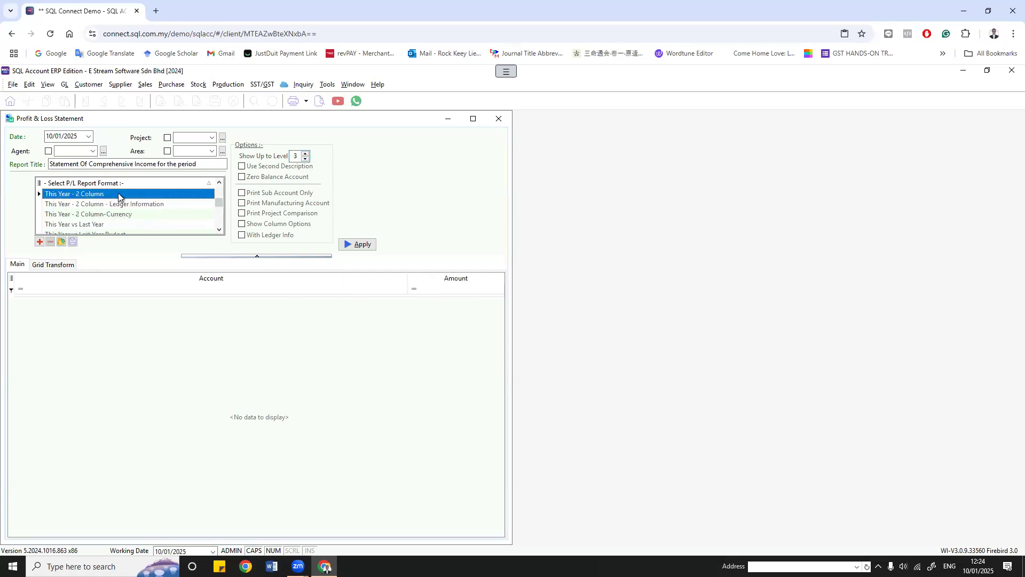
left_click(64, 85)
left_click(359, 245)
left_click(358, 245)
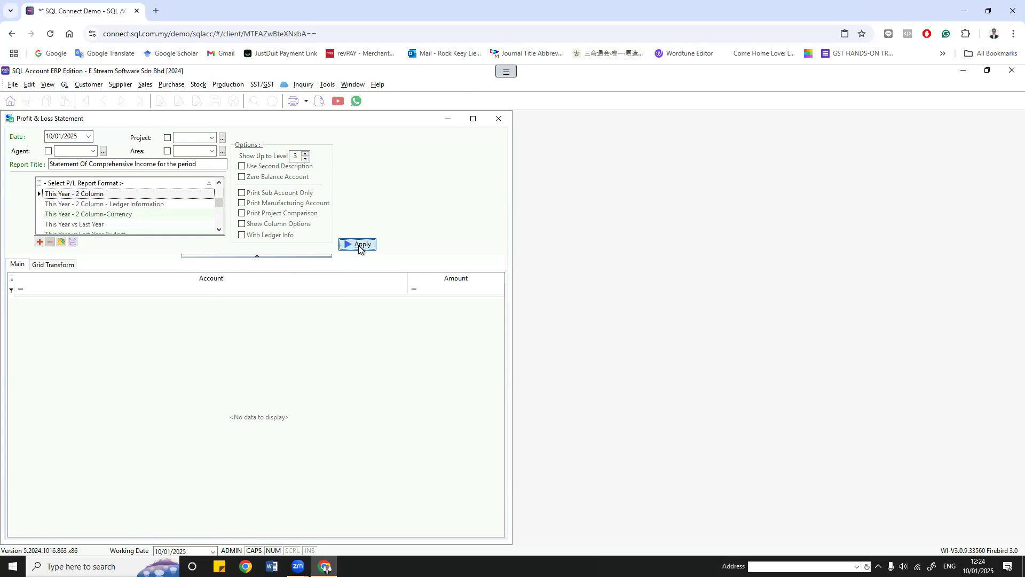
Step: Preview the Profit & Loss Statement report and close the preview
left_click(89, 313)
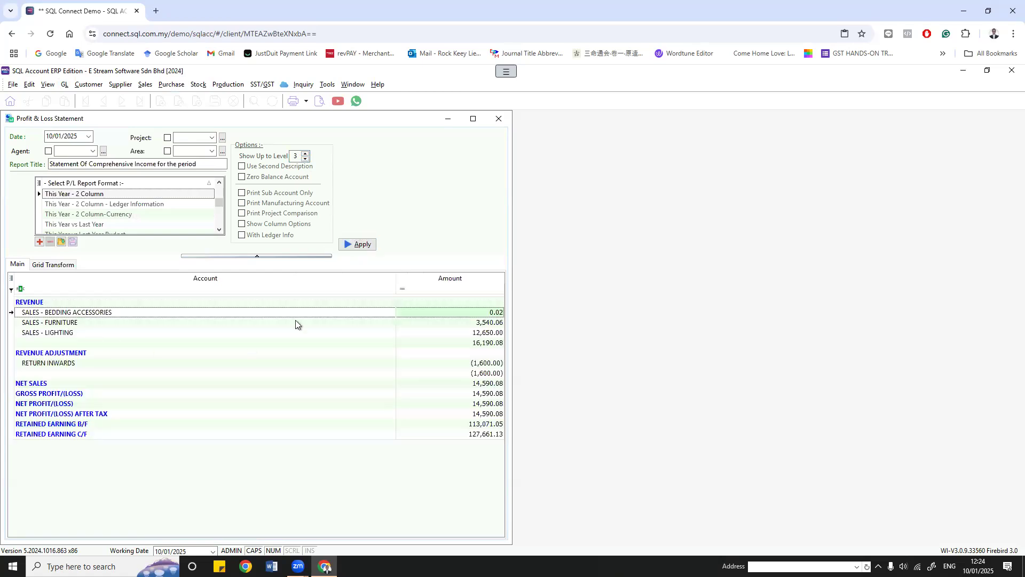
left_click(319, 101)
left_click(855, 161)
Step: View the grid export formats and the columns available for the Profit & Loss grid
right_click(24, 302)
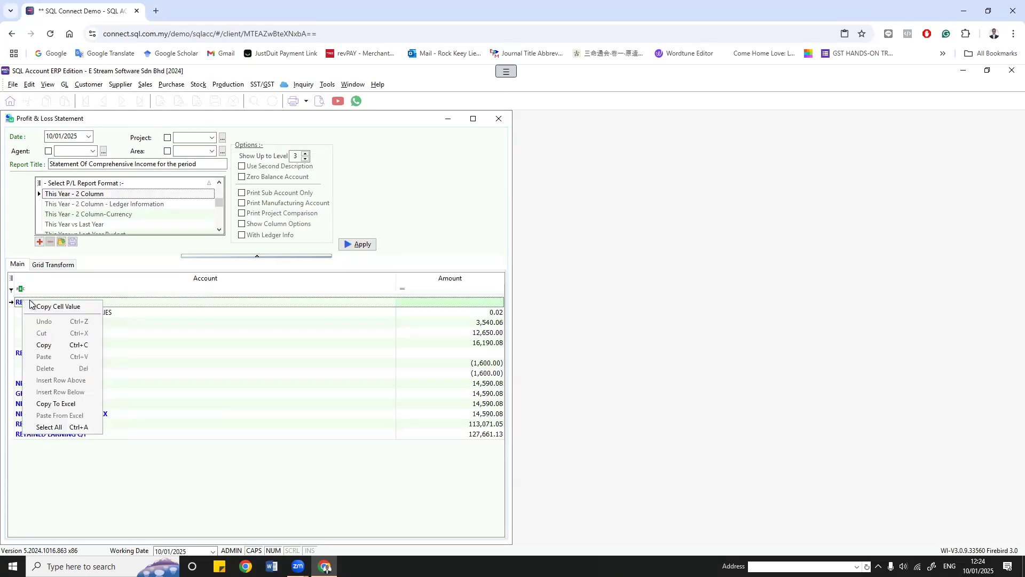
left_click(52, 284)
right_click(63, 280)
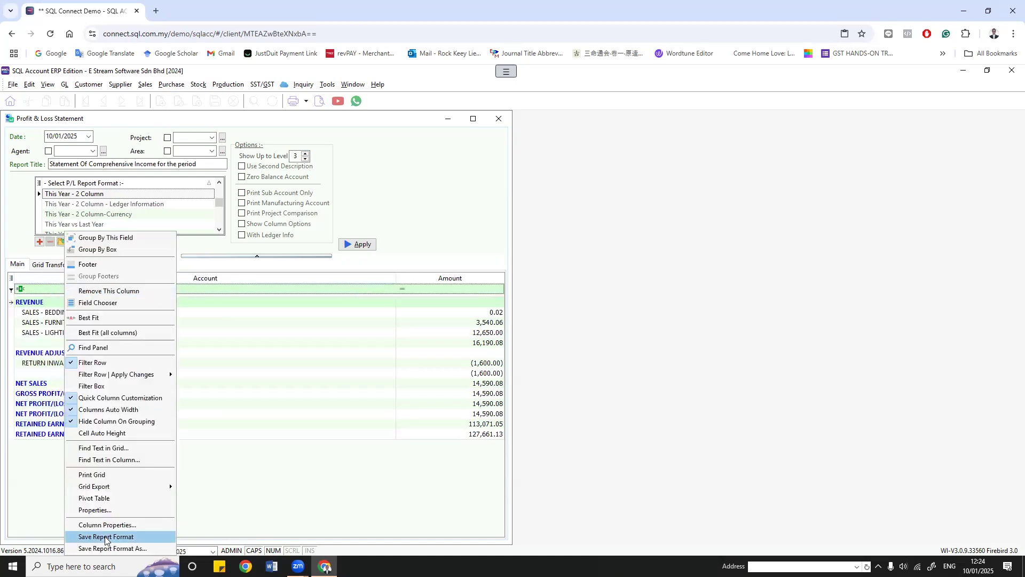
mouse_move(124, 489)
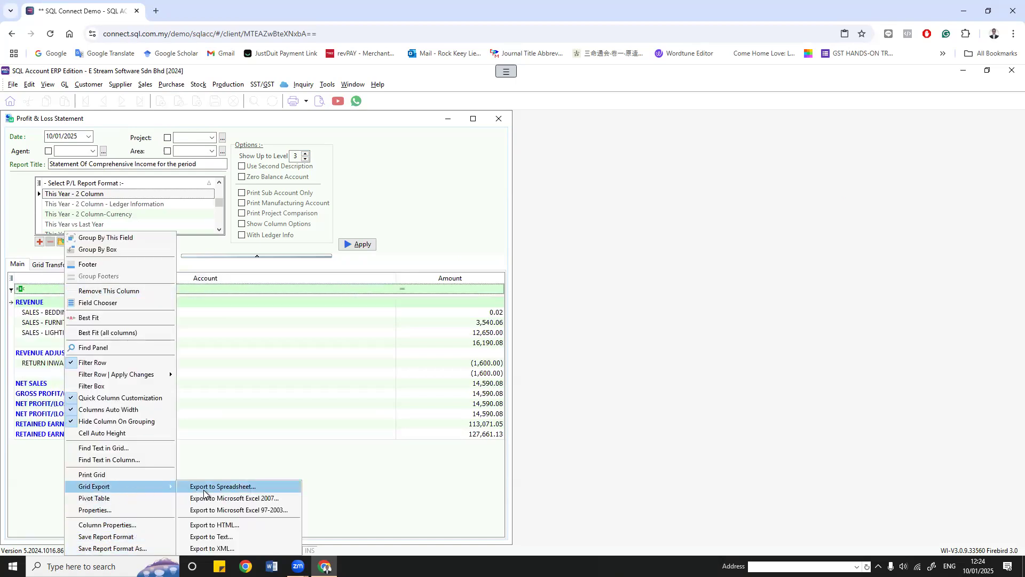
right_click(230, 280)
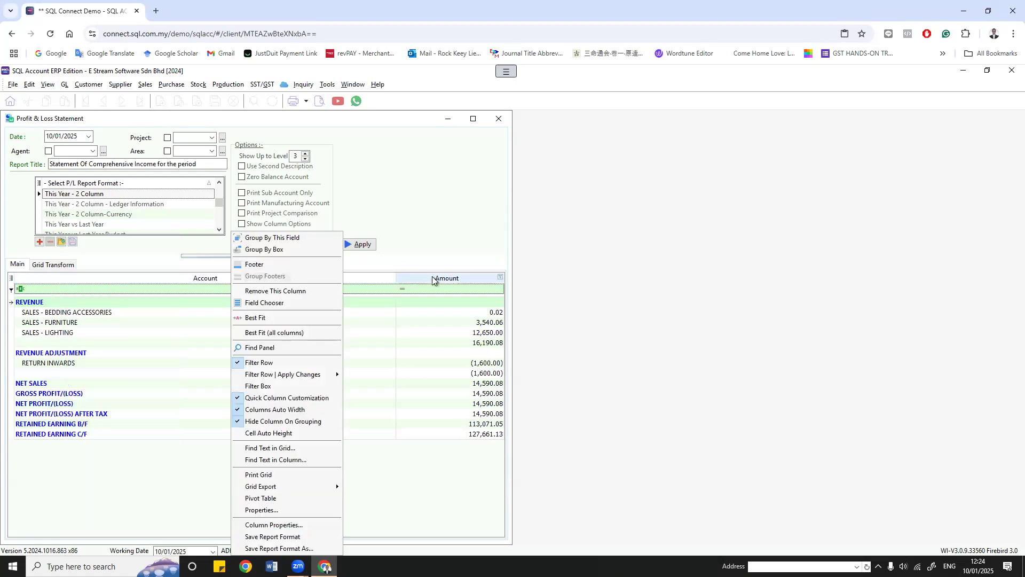
right_click(433, 278)
left_click(10, 278)
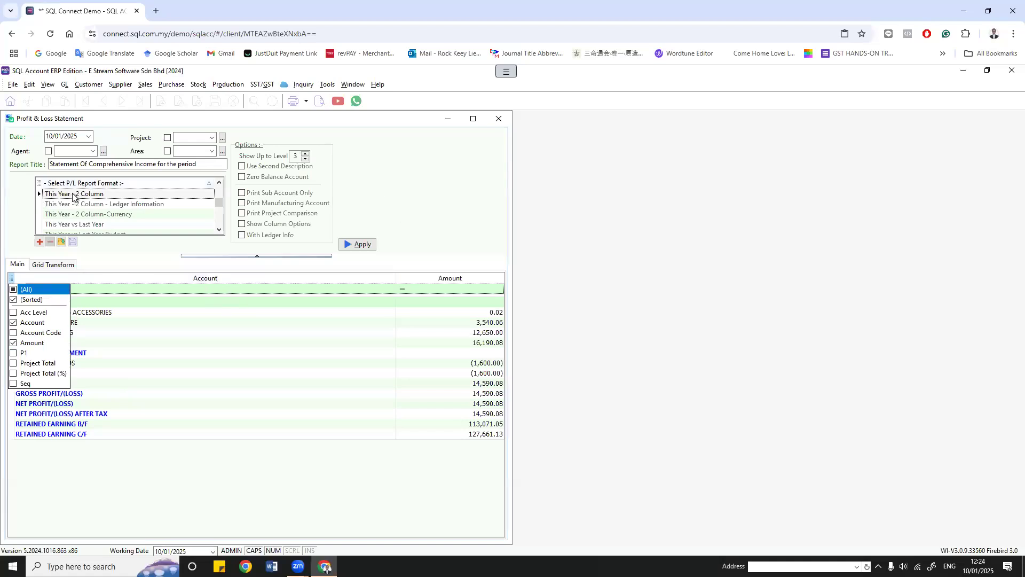
Step: Close the Profit & Loss Statement and the minimized chart of accounts
left_click(499, 118)
left_click(65, 85)
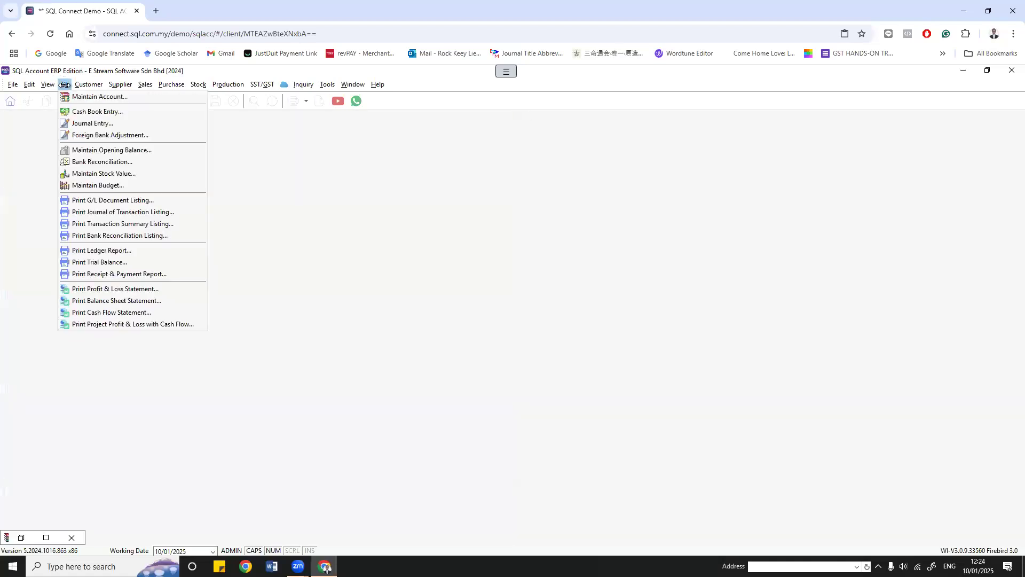
left_click(71, 538)
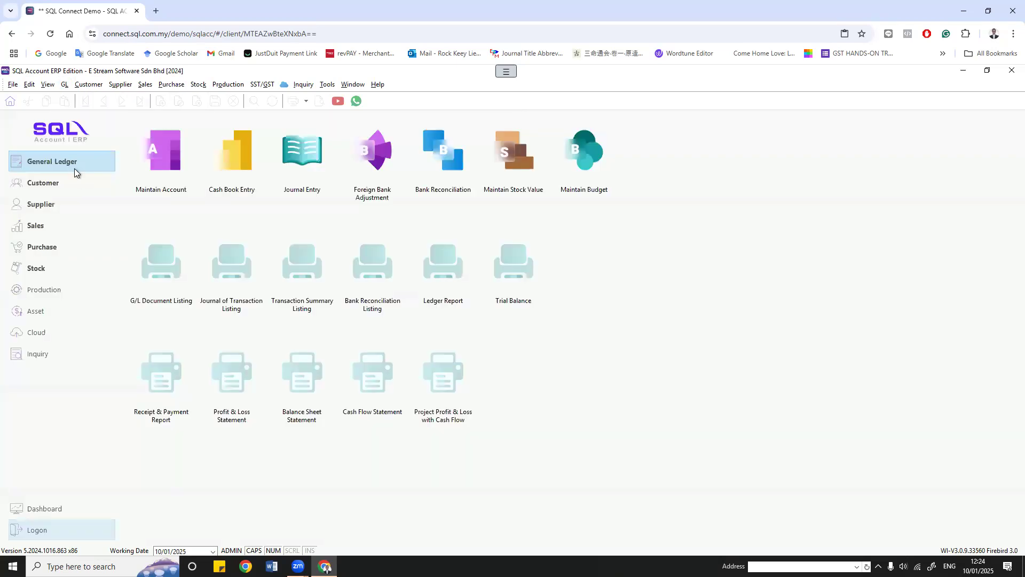
Step: Open the Customer Statement report and select the Cust-Multi-F1-06 Mths Statement format
left_click(64, 84)
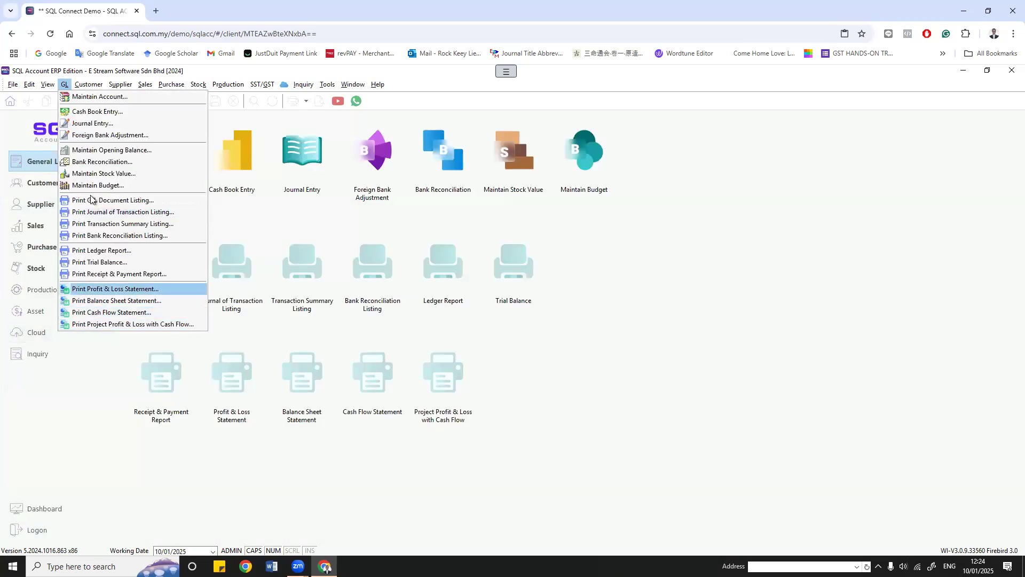
mouse_move(89, 85)
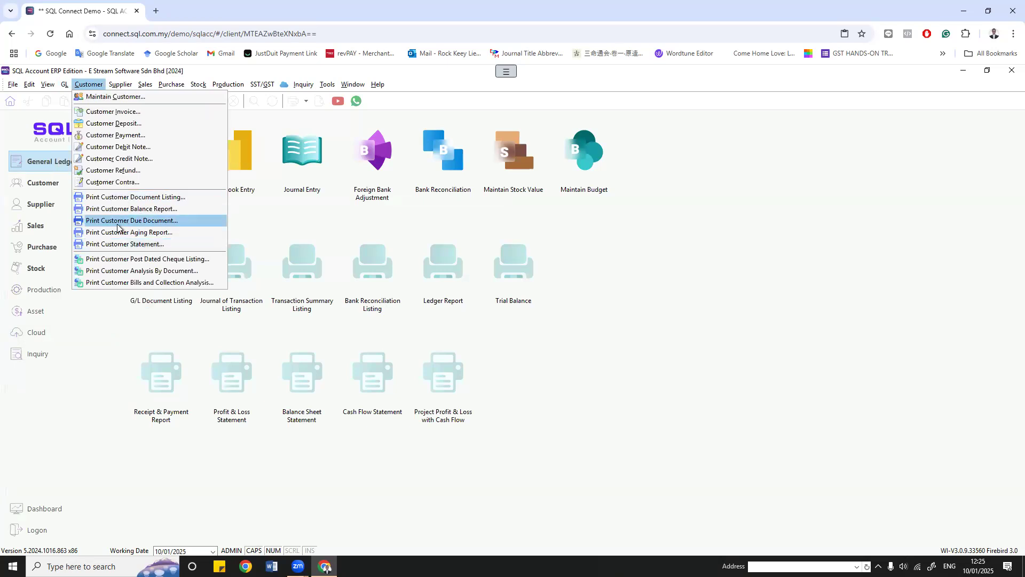
left_click(139, 244)
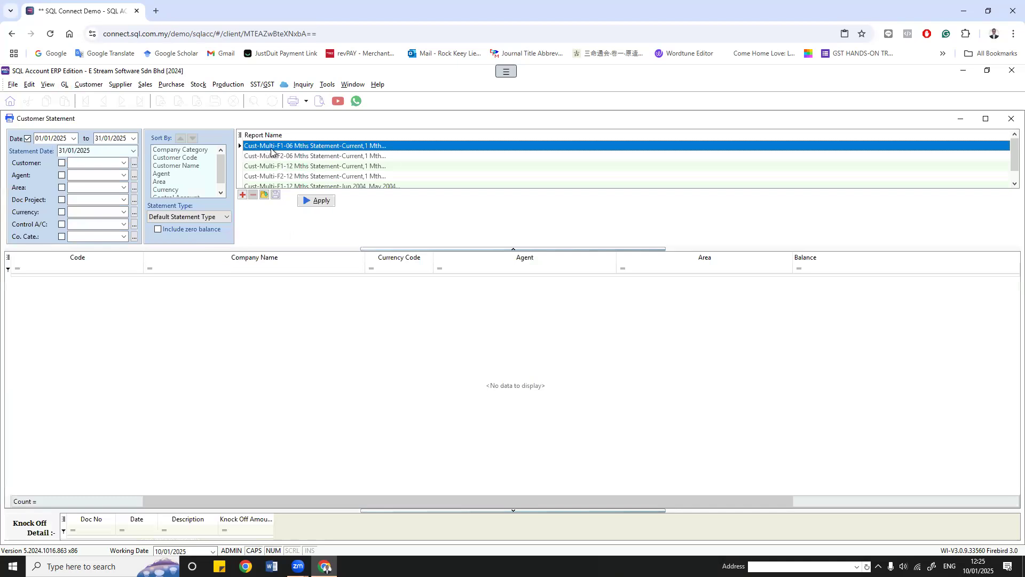
left_click(294, 167)
left_click(314, 147)
Step: Move Customer Name to the first sort position and run the customer statement for 01/01/2025 to 31/01/2025
left_click(175, 166)
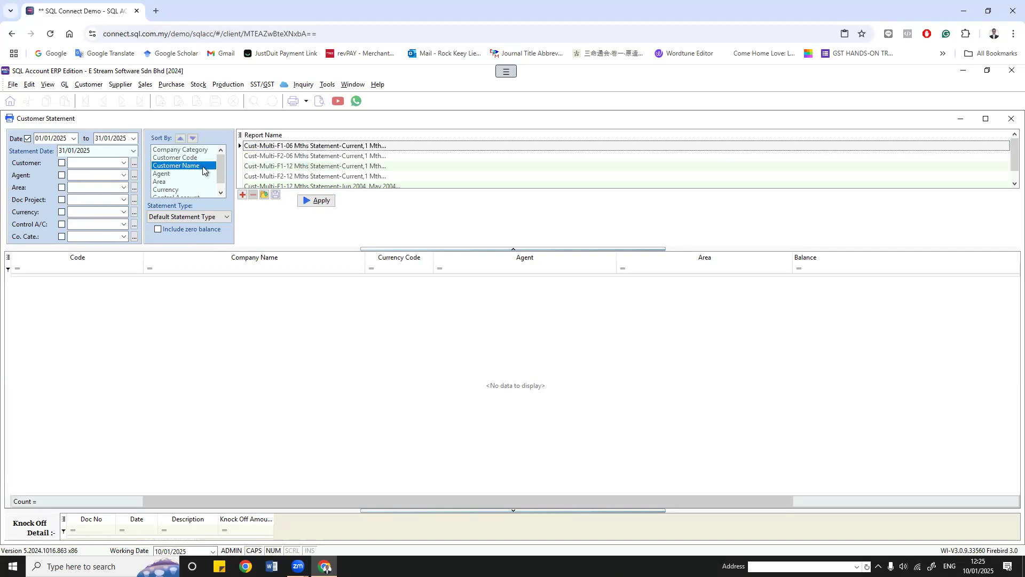
left_click(181, 138)
left_click(180, 137)
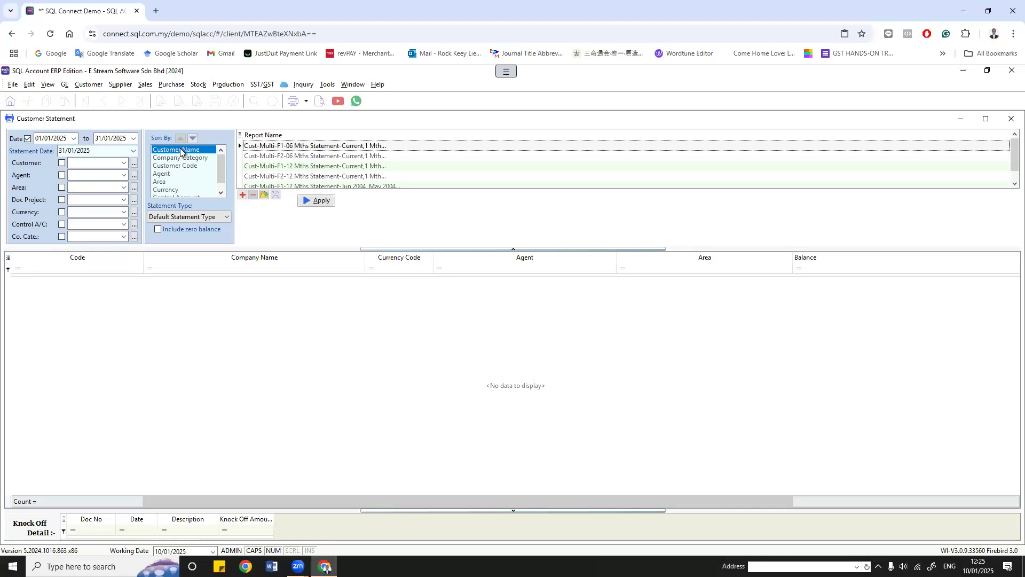
left_click(322, 205)
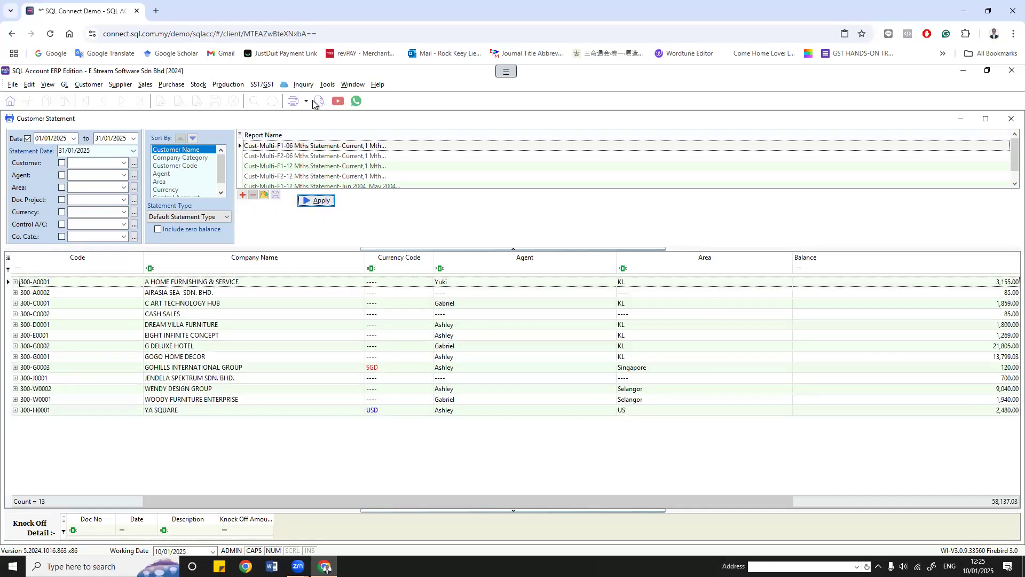
Step: Preview the Cust Statement 06 Mths 1 report, look through the customers' statements of account, and close the preview
scroll(328, 329, "down", 8)
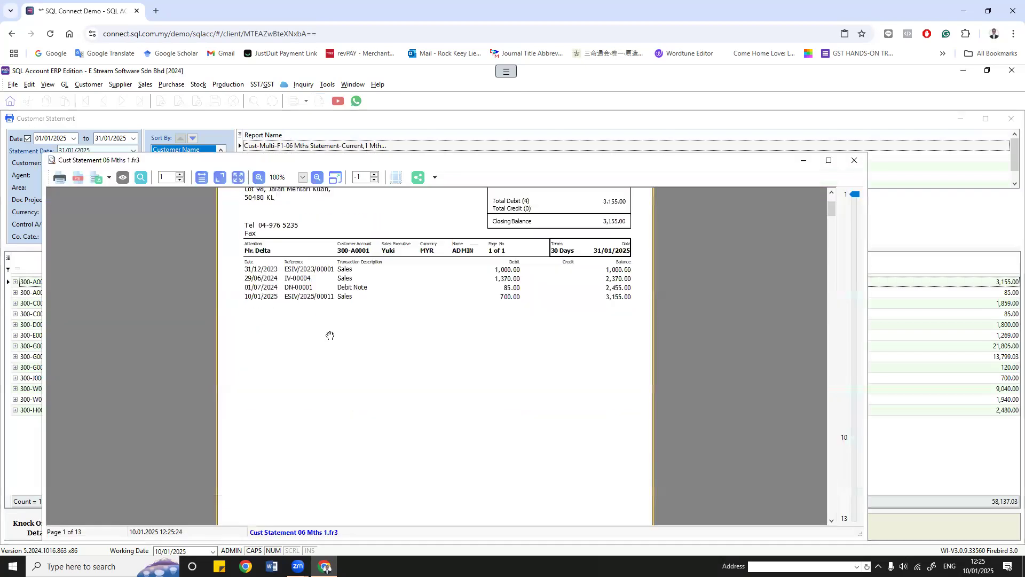
scroll(330, 336, "down", 15)
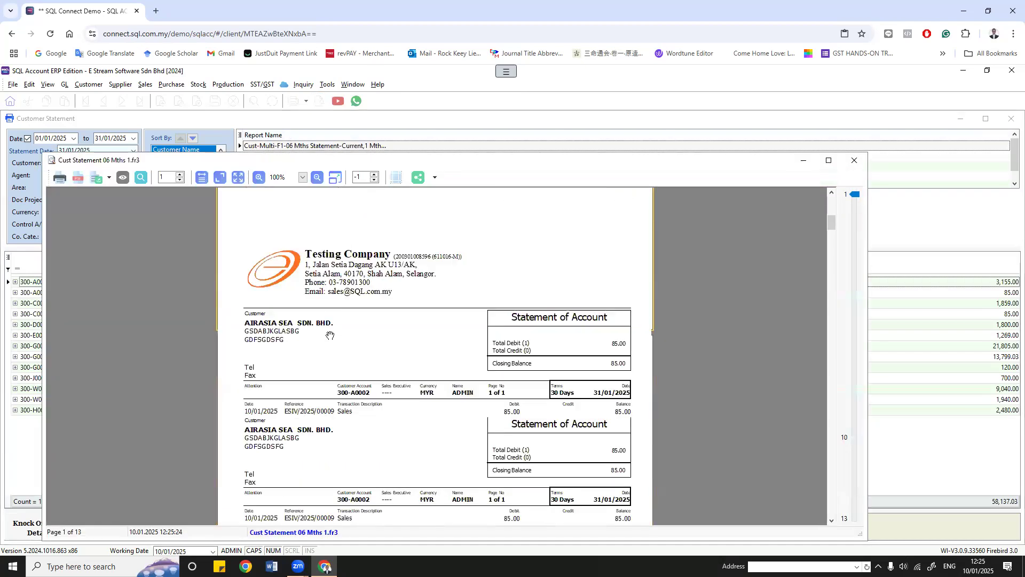
scroll(320, 328, "down", 4)
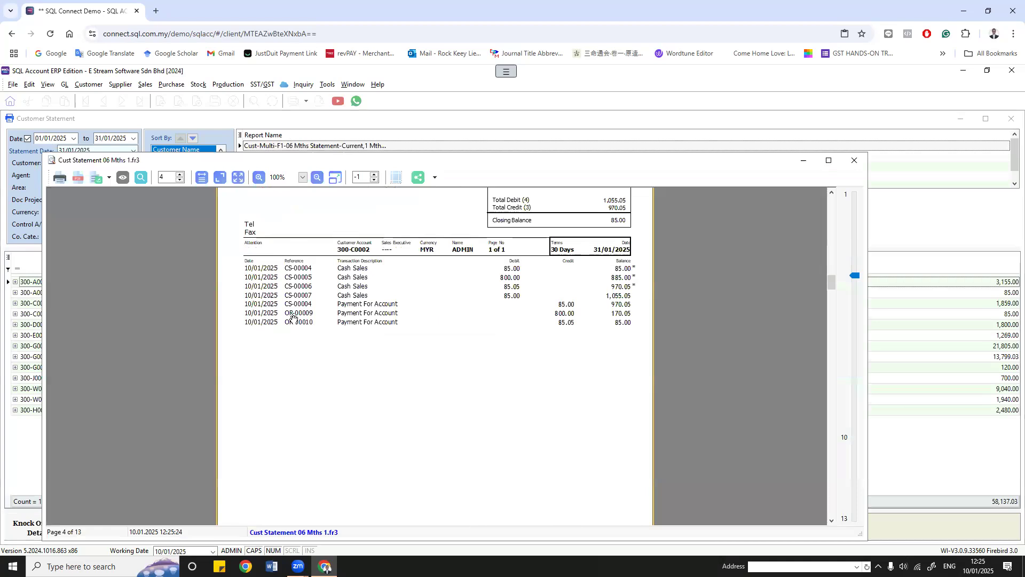
scroll(294, 289, "down", 18)
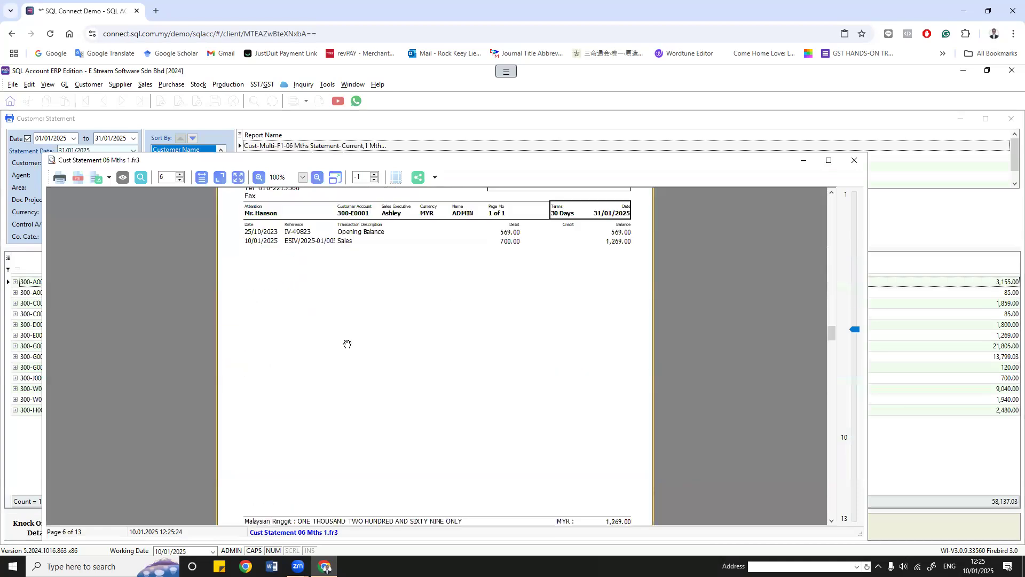
scroll(347, 343, "down", 10)
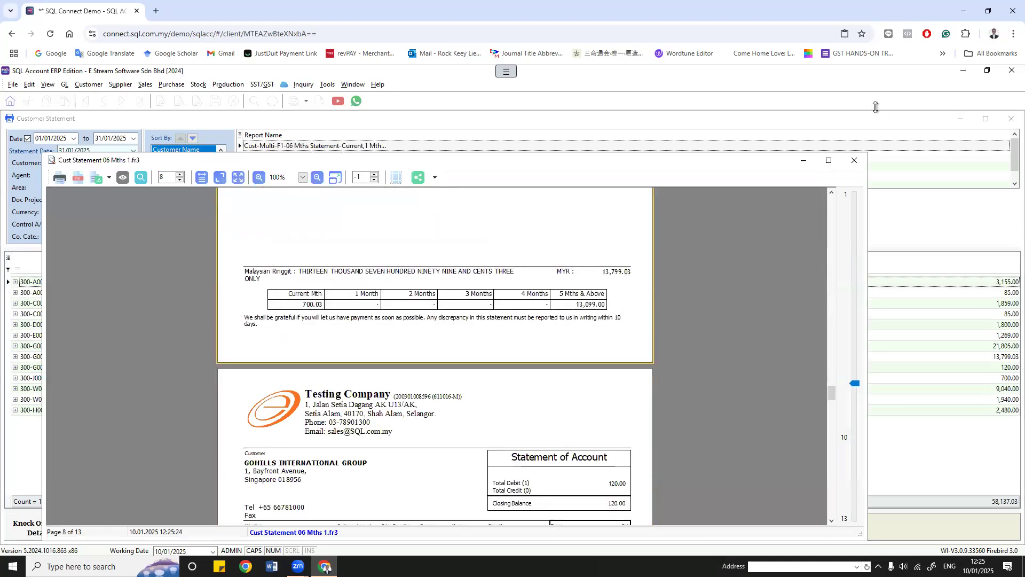
left_click(855, 160)
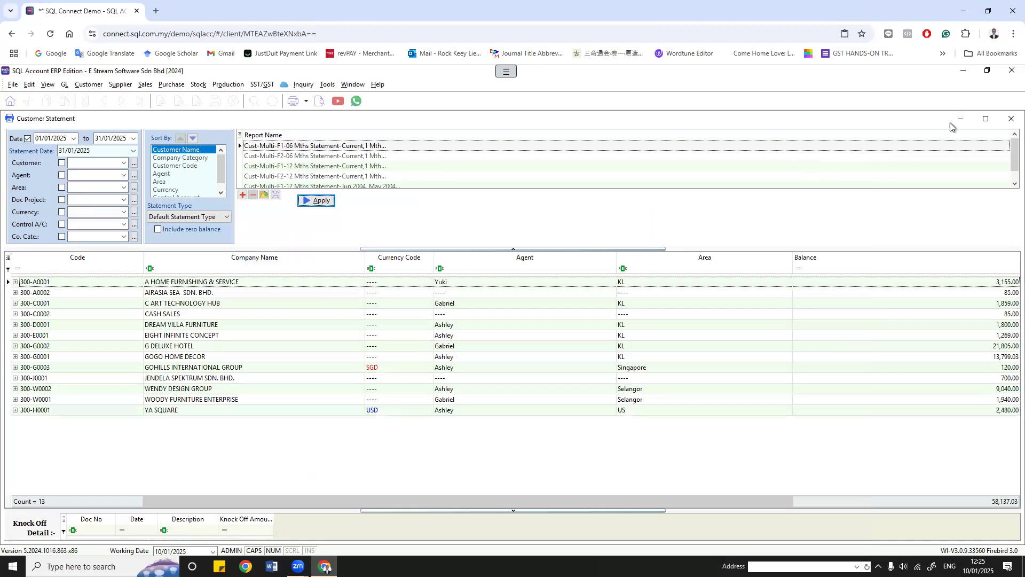
Step: Close the customer statement, view the Customer Document Listing's document types, and run the Customer Invoice Listing for 01/01/2025 to 31/01/2025
left_click(1012, 118)
left_click(90, 84)
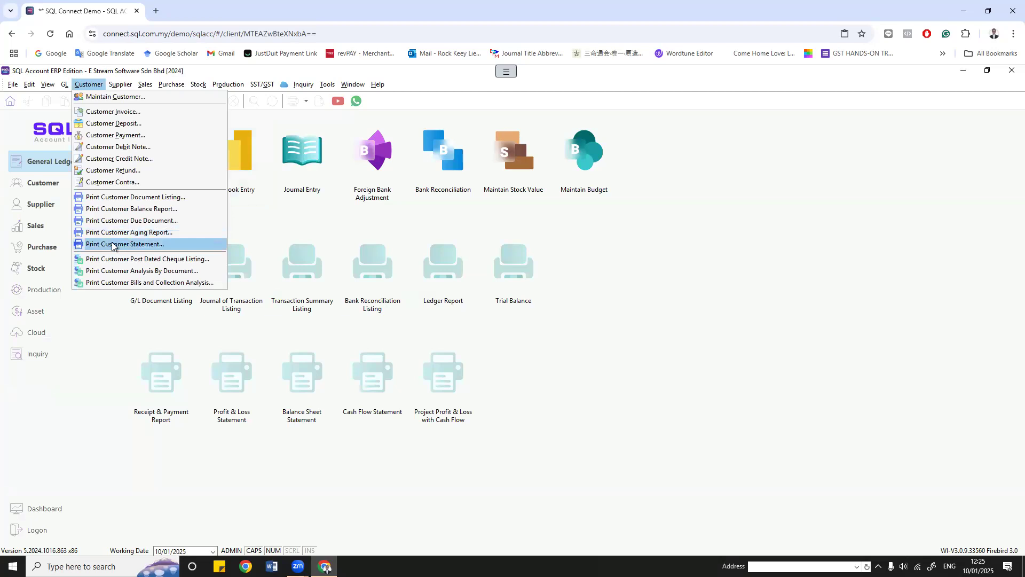
left_click(115, 198)
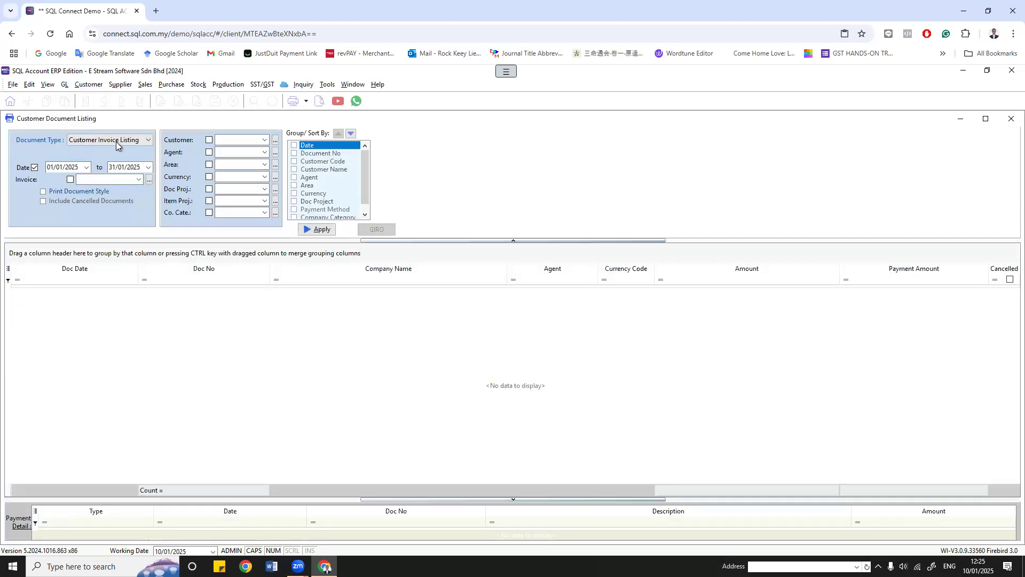
left_click(141, 141)
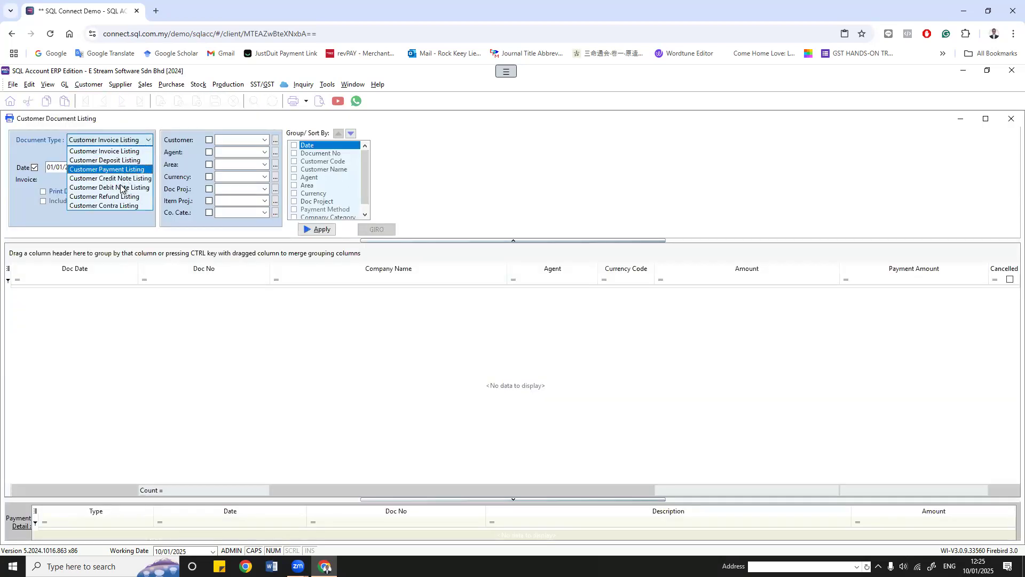
left_click(508, 208)
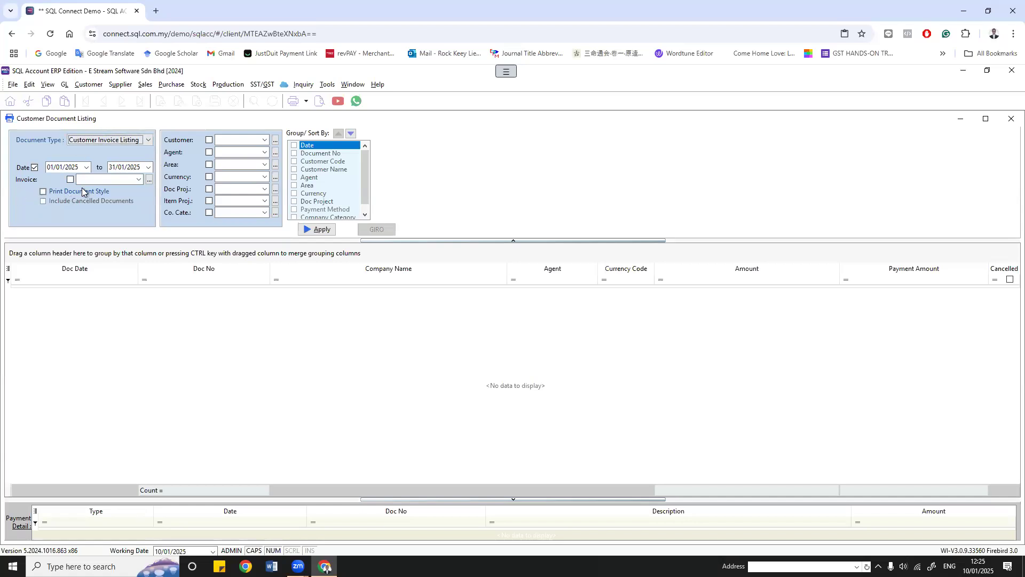
left_click(323, 231)
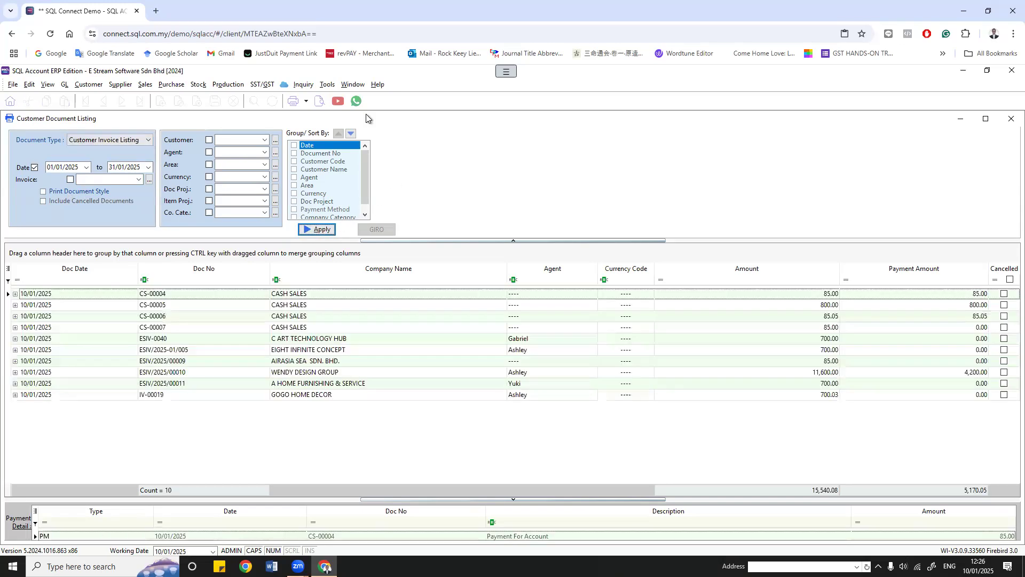
Step: Preview the Cust Local - Invoice Listing report, look over its invoices and transaction summary, and close the preview
left_click(319, 103)
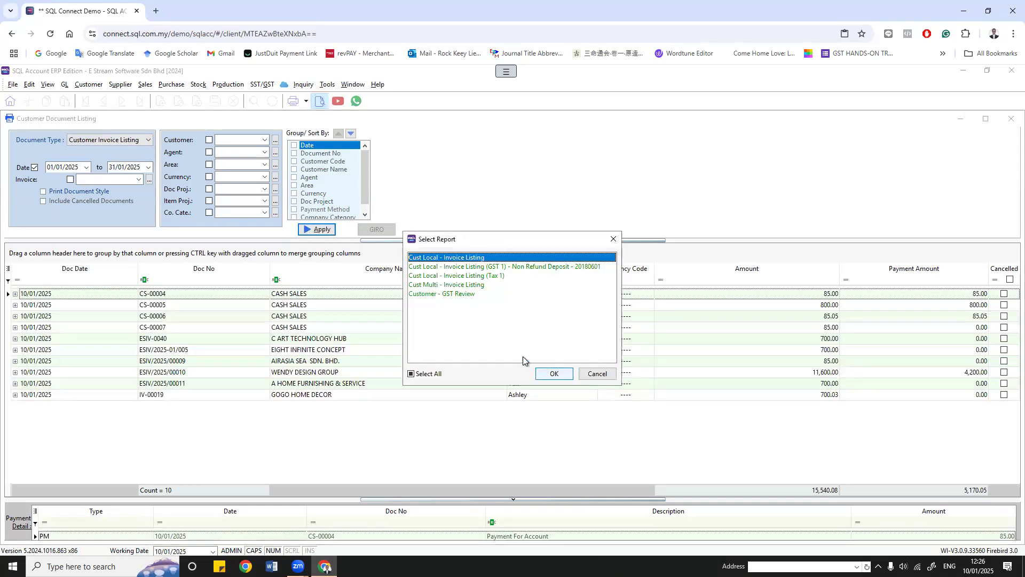
left_click(561, 373)
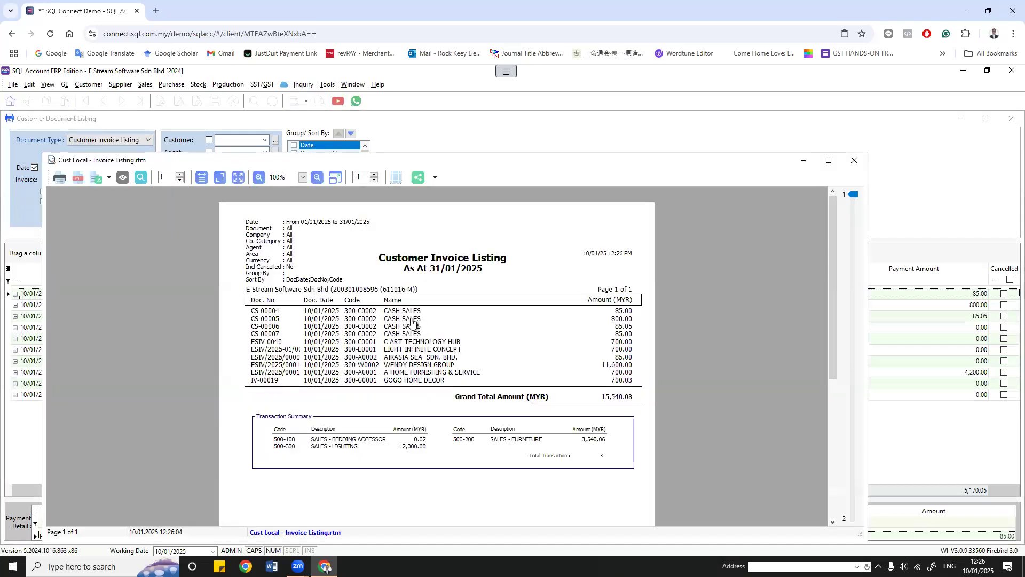
scroll(491, 419, "down", 4)
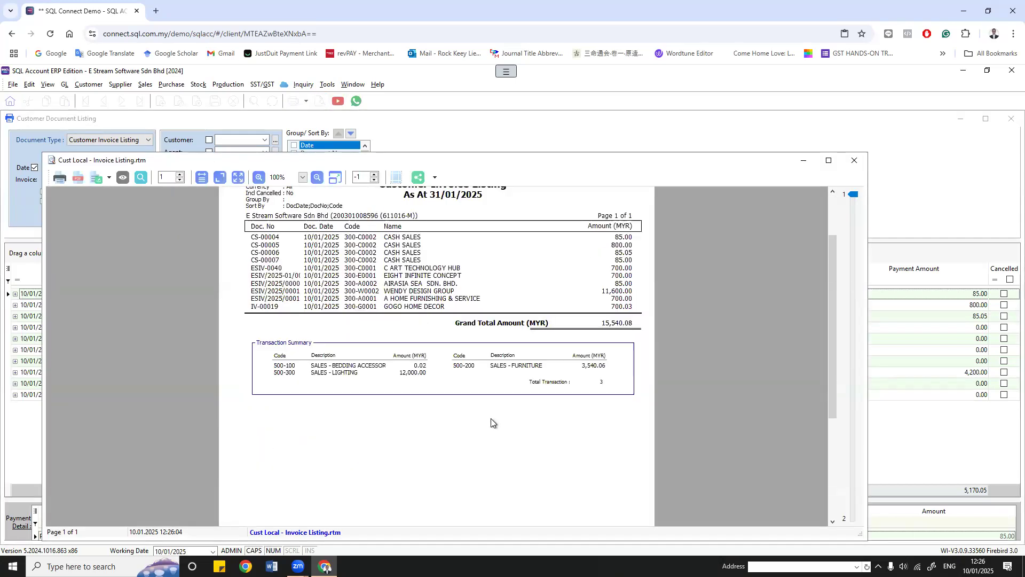
scroll(492, 419, "up", 4)
left_click(855, 160)
Step: Enable Print Document Style for the Customer Invoice Listing and run the listing again
left_click(43, 192)
left_click(317, 231)
left_click(323, 234)
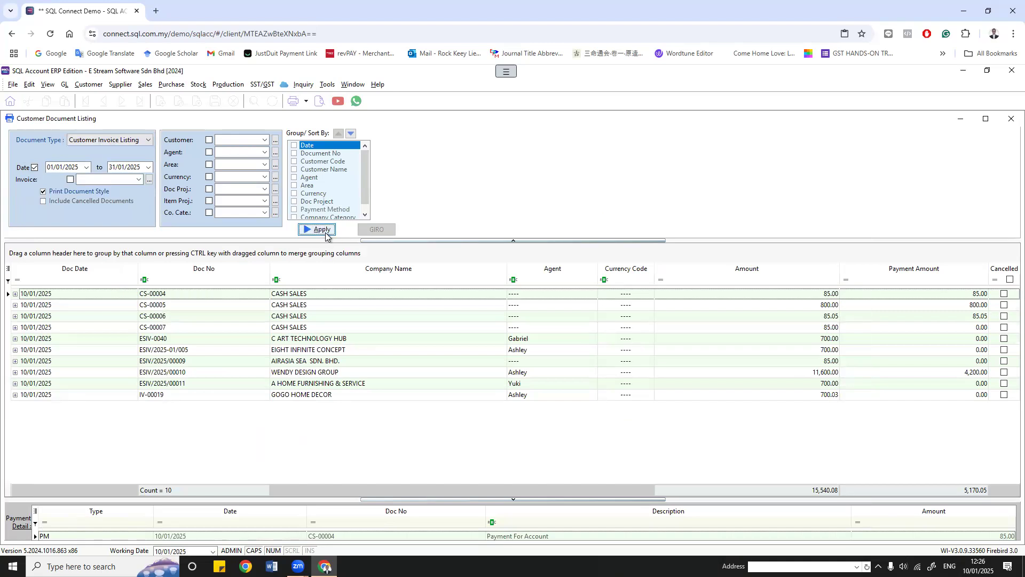
Step: Preview the customer invoices in the Cust Invoice format, look through the individual invoice pages, and close the preview
left_click(320, 102)
left_click(553, 374)
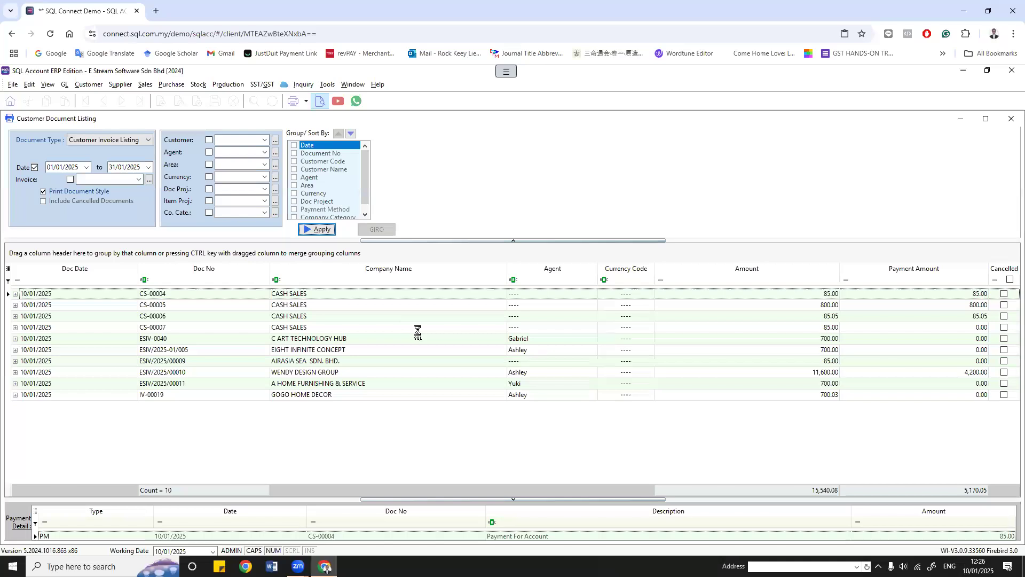
scroll(466, 371, "down", 10)
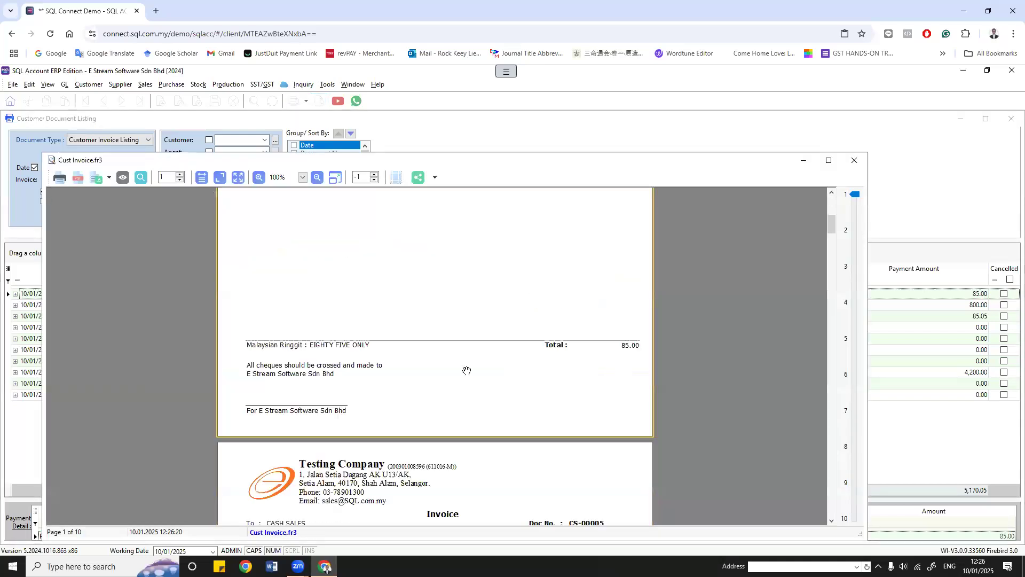
scroll(466, 370, "down", 12)
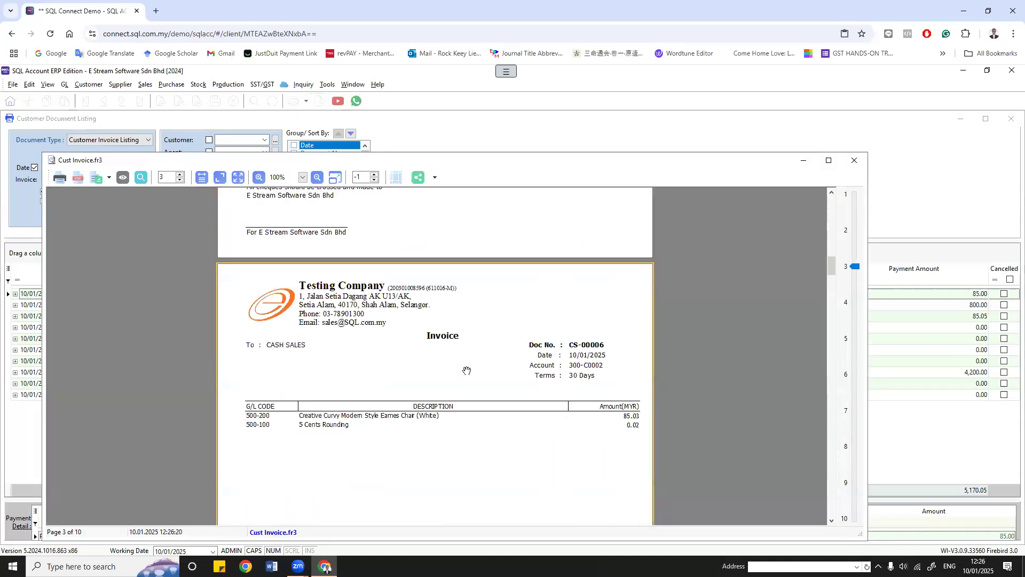
scroll(466, 371, "down", 5)
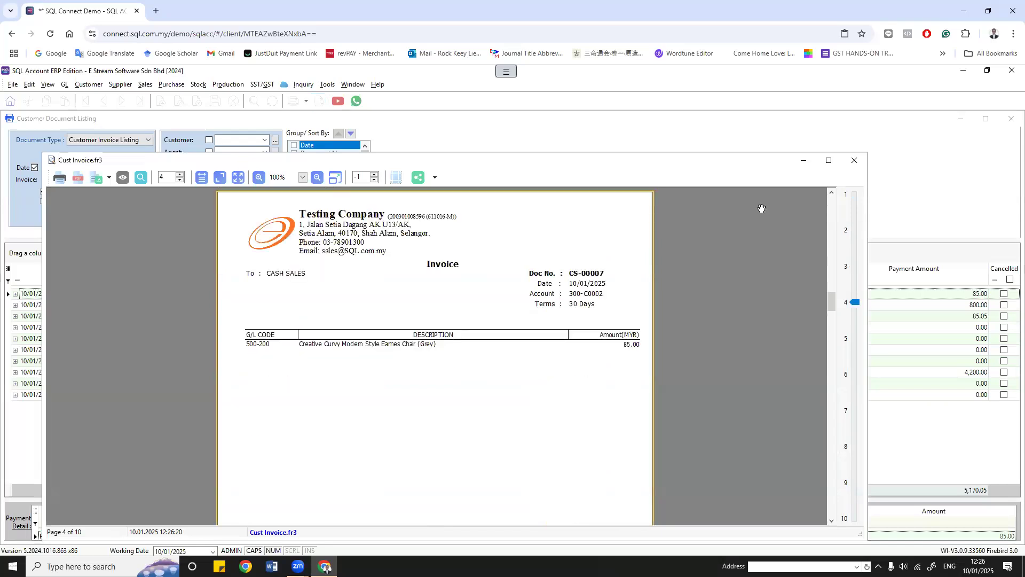
scroll(416, 408, "down", 18)
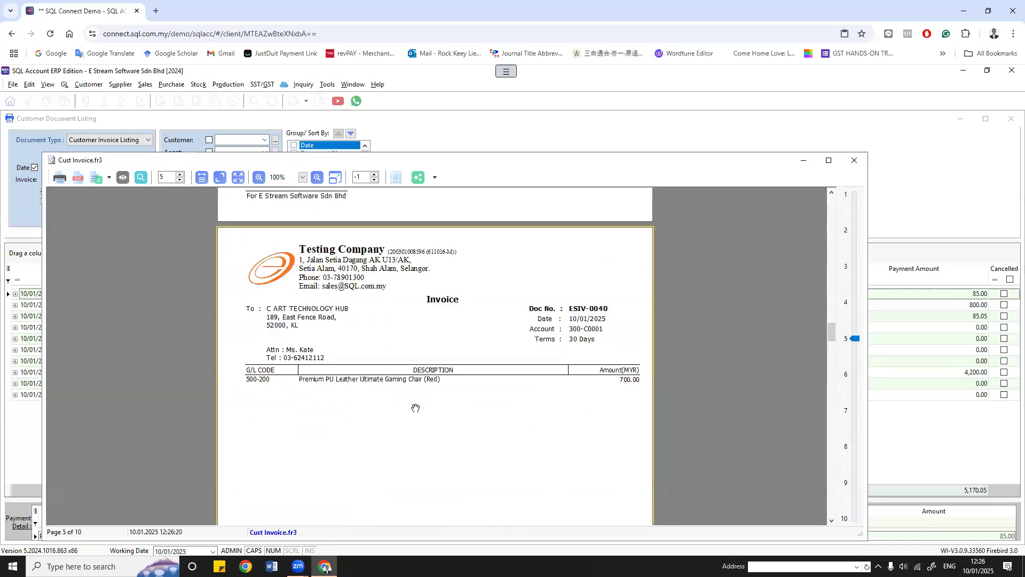
scroll(416, 408, "down", 20)
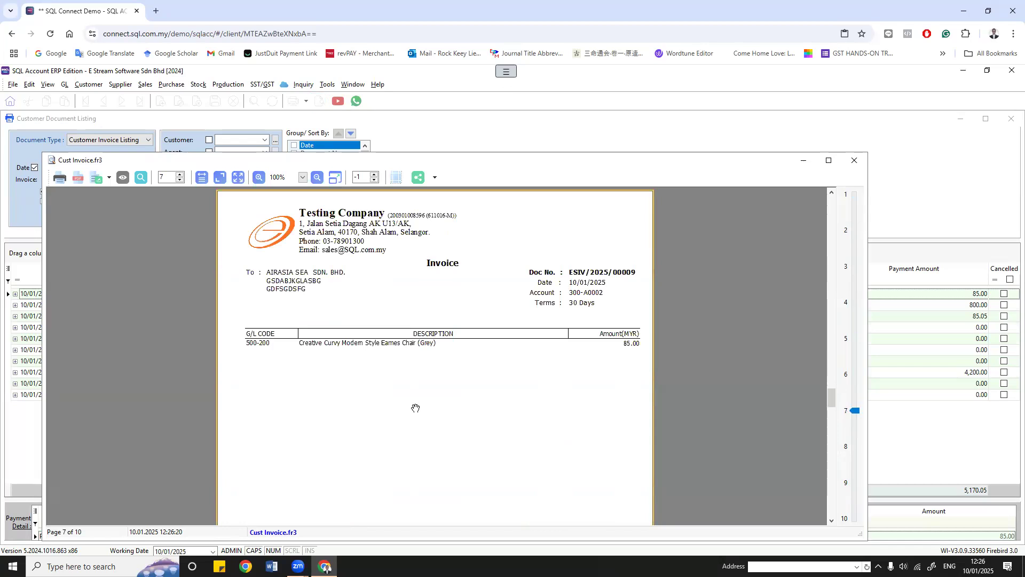
scroll(757, 189, "down", 2)
left_click(855, 161)
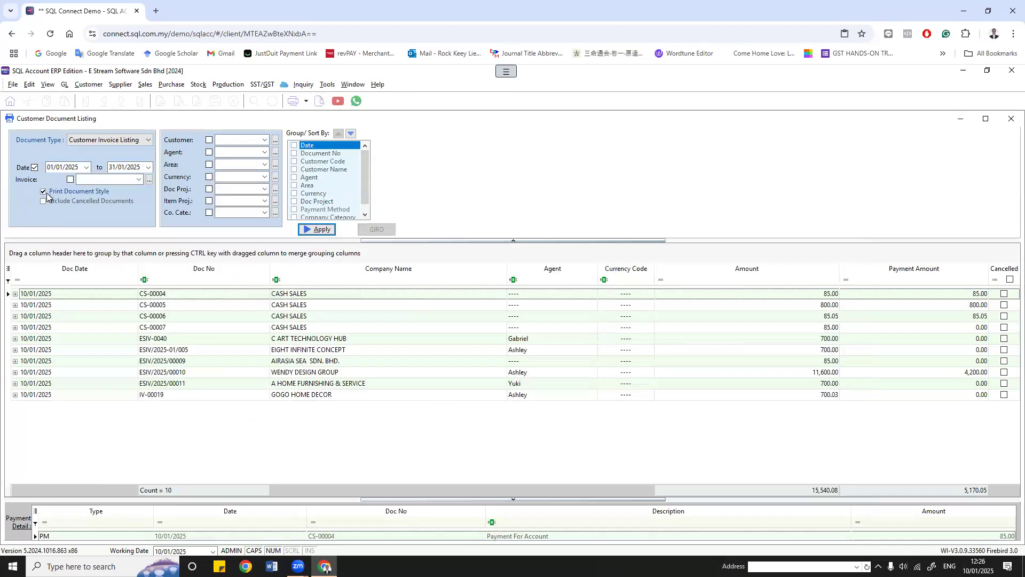
Step: Close the Customer Document Listing, open the Sales Document Listing report, and choose Invoice Listing as its document type
left_click(1011, 119)
left_click(144, 84)
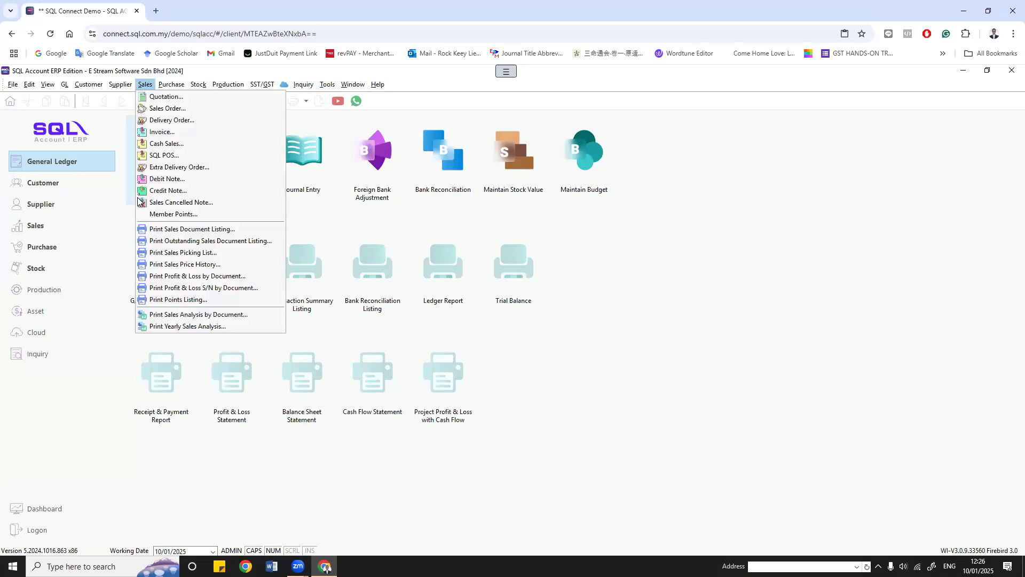
left_click(155, 229)
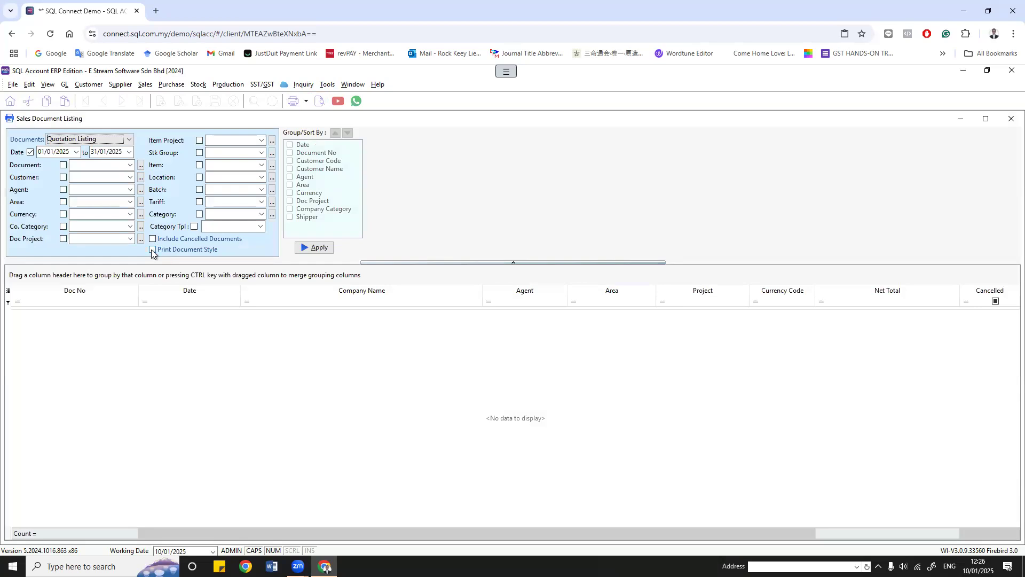
left_click(129, 139)
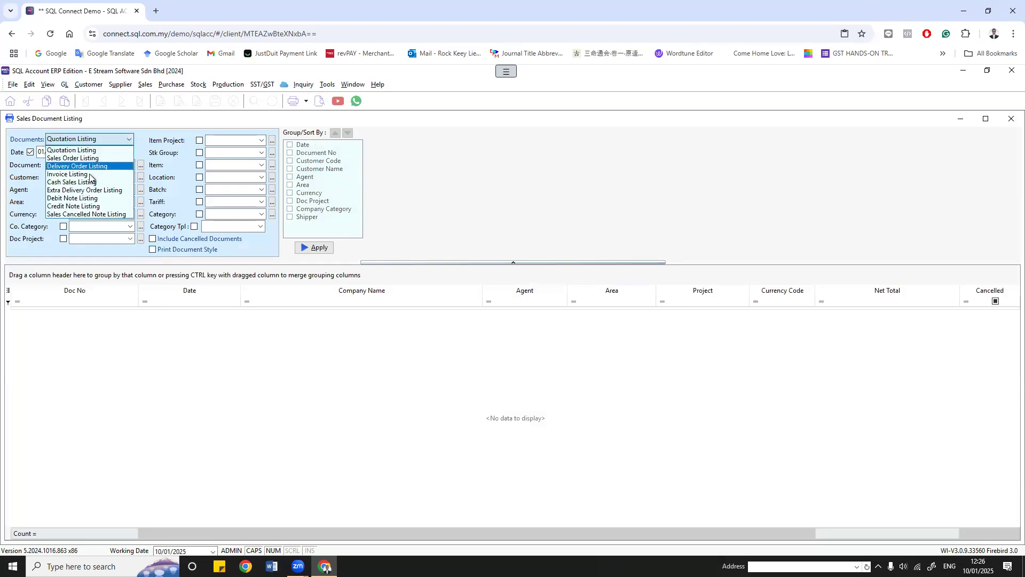
left_click(70, 174)
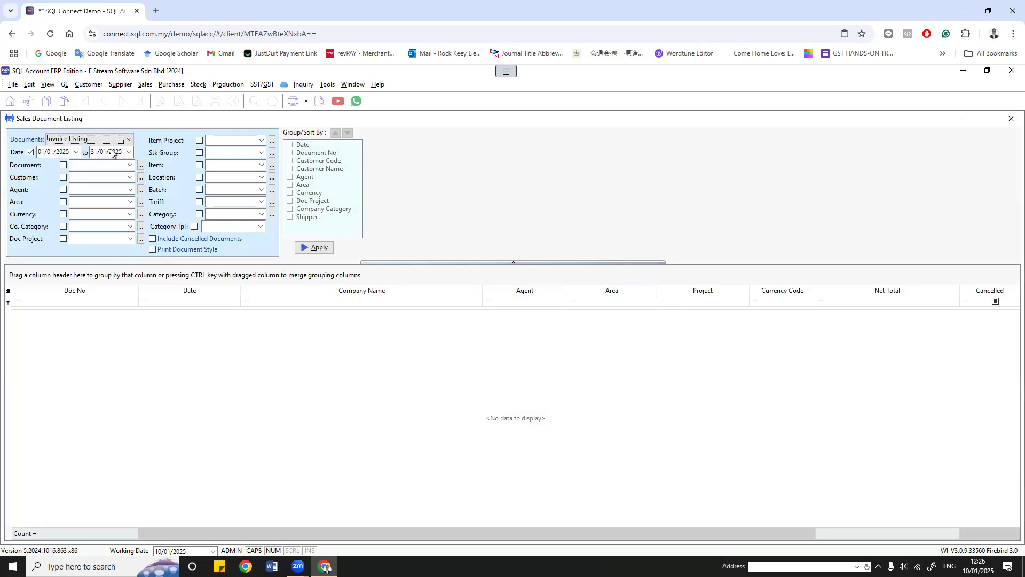
Step: Filter the sales invoice listing to WENDY DESIGN GROUP, enable Print Document Style, and run it for 01/01/2025 to 31/01/2025
left_click(129, 178)
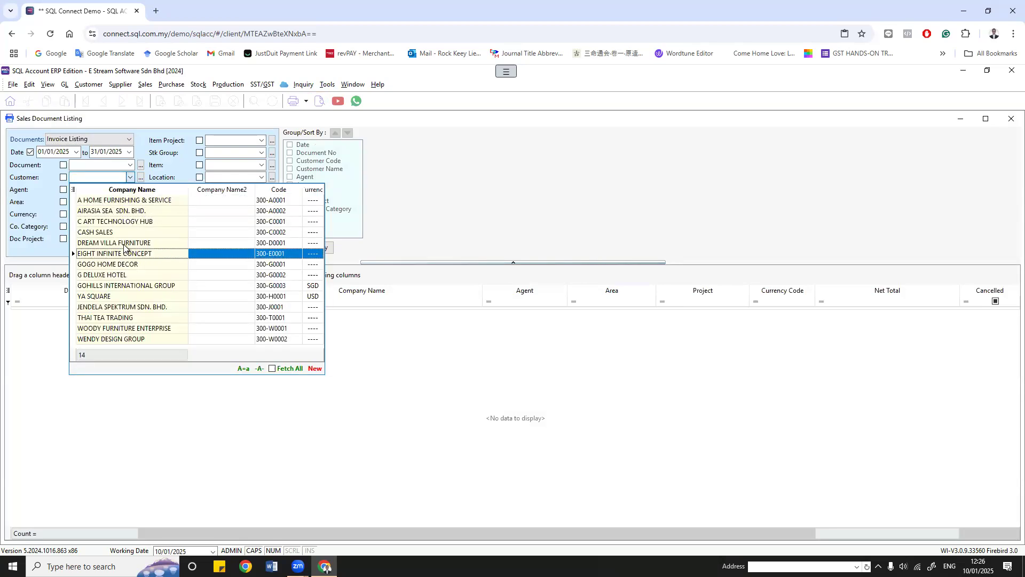
left_click(121, 340)
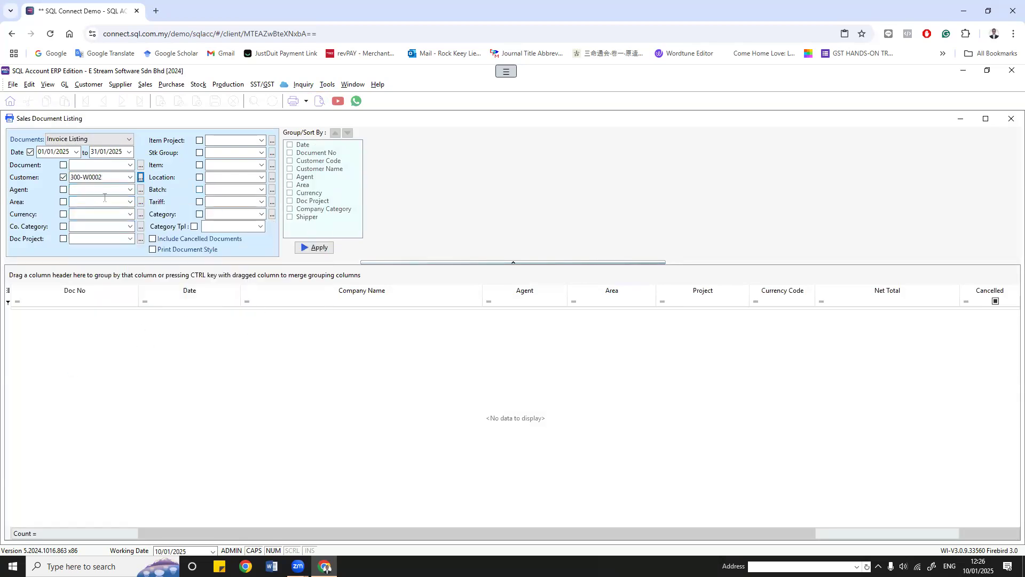
left_click(152, 250)
left_click(317, 248)
Step: Preview WENDY DESIGN GROUP's invoice in the Sales Invoice 1 format, look it over, and close the preview
left_click(318, 103)
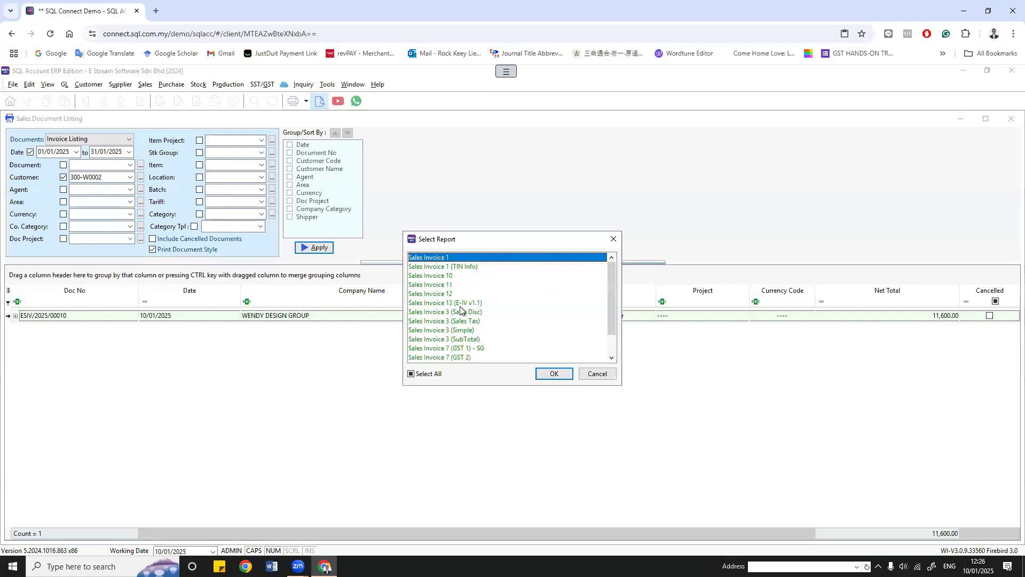
left_click(552, 374)
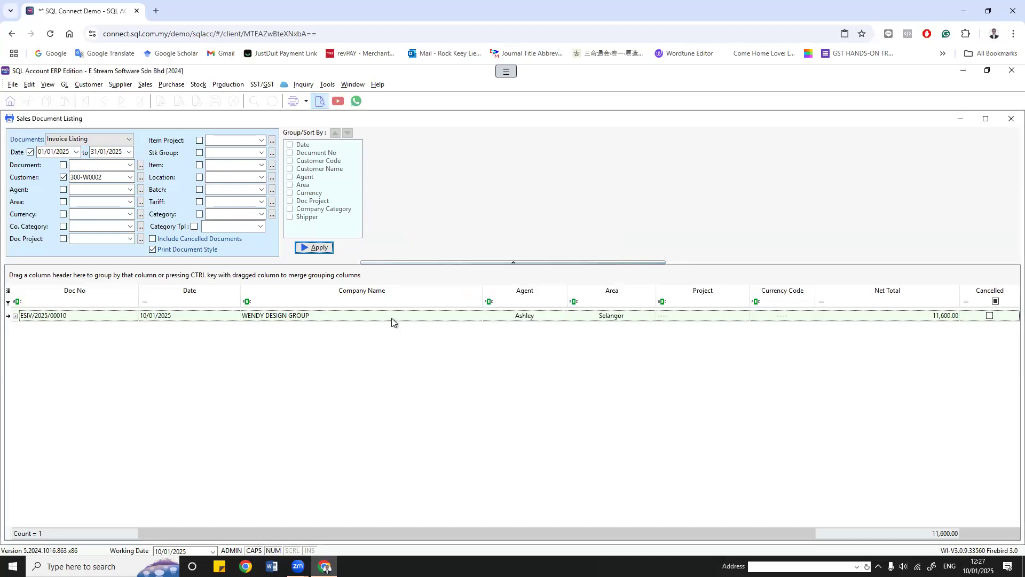
scroll(396, 325, "down", 10)
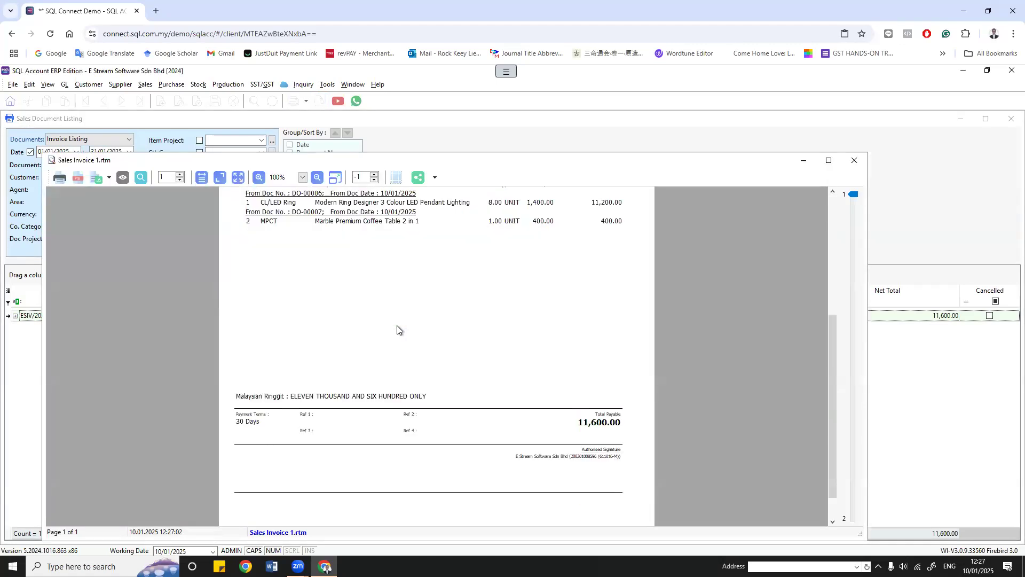
scroll(396, 325, "up", 5)
scroll(397, 332, "up", 5)
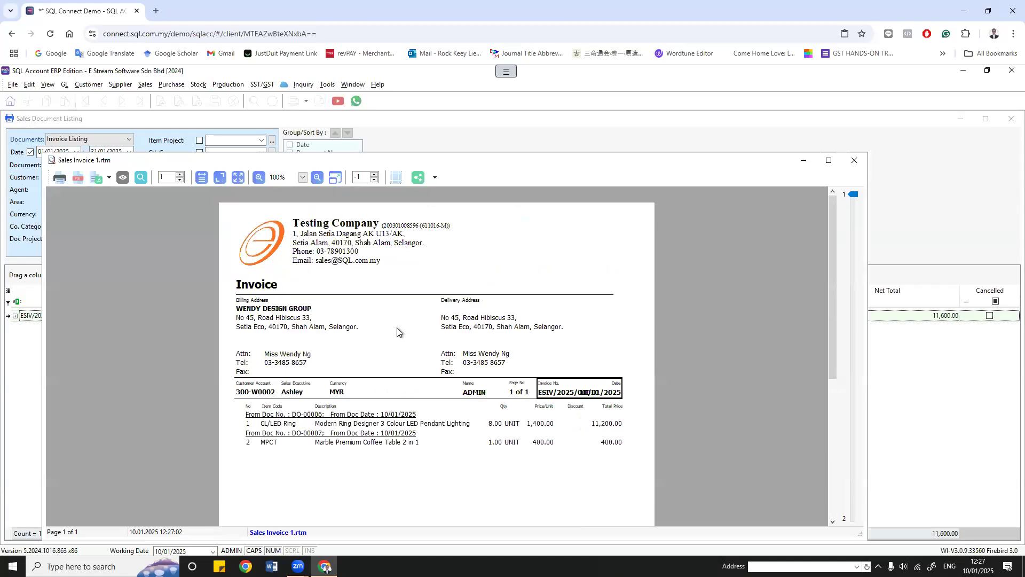
left_click(854, 160)
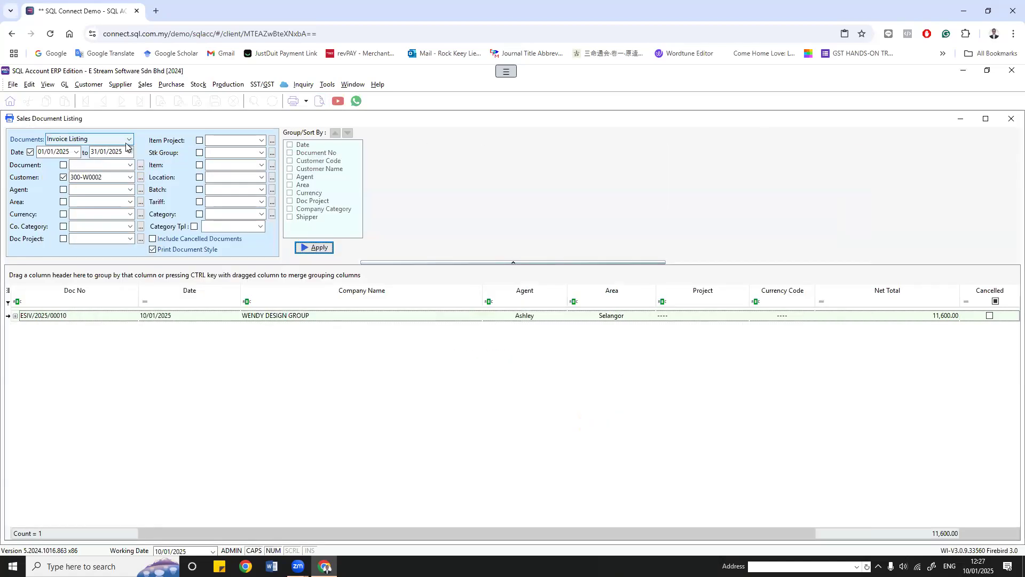
Step: Try running the sales invoice listing for the CASH SALES customer only
left_click(128, 178)
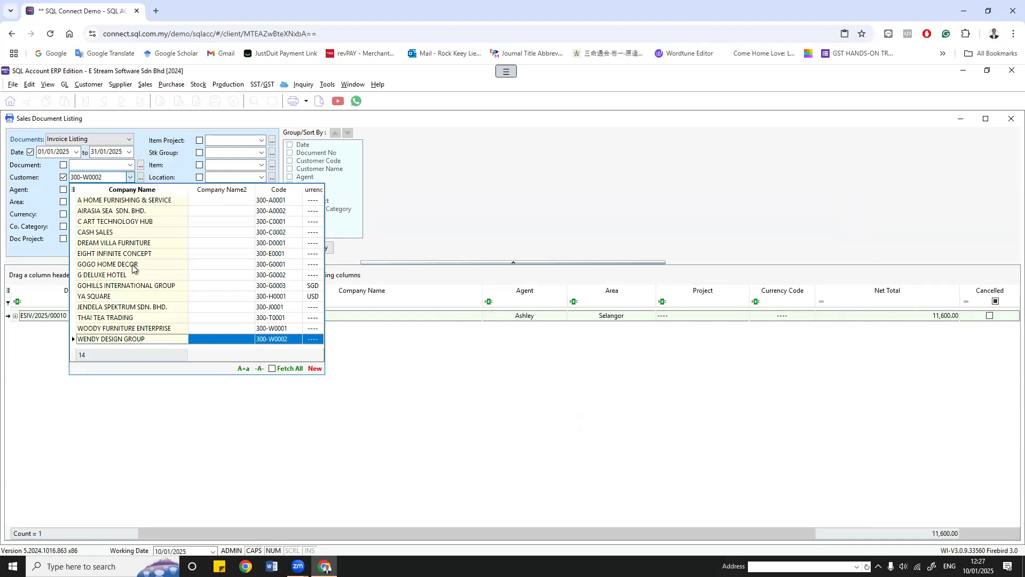
left_click(138, 242)
left_click(320, 253)
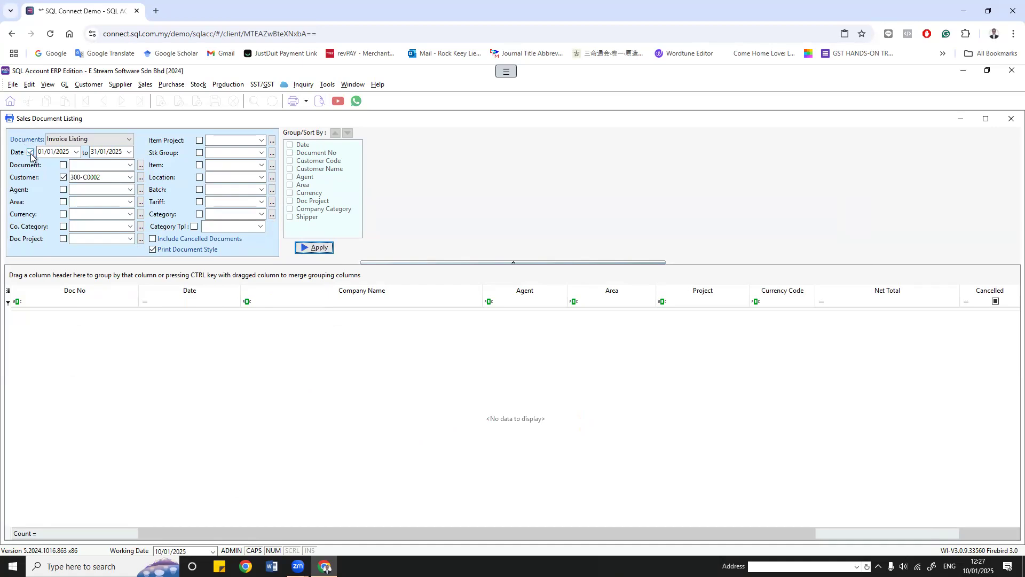
Step: Turn off the customer filter and rerun the sales invoice listing for all customers
left_click(63, 179)
left_click(317, 249)
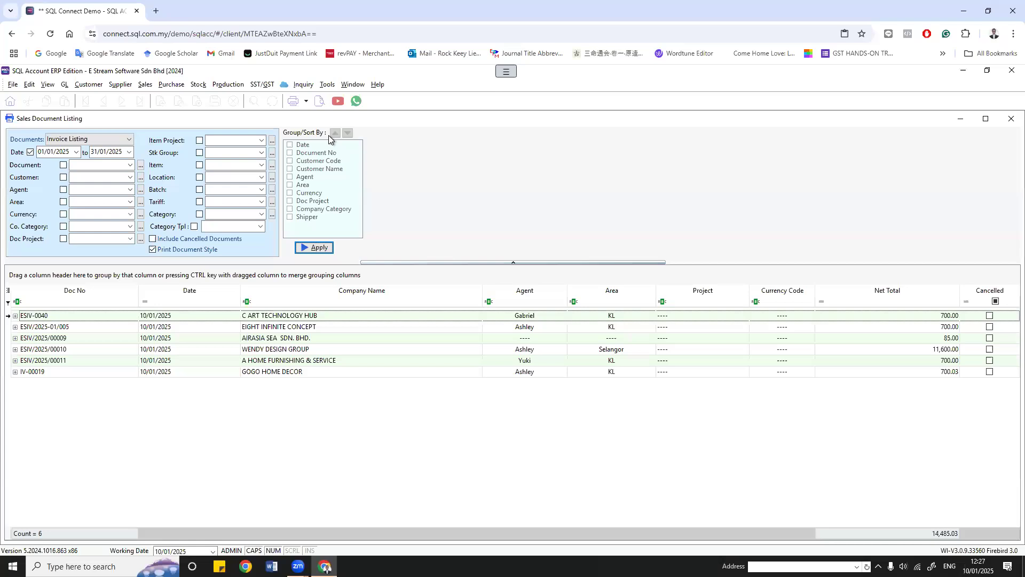
Step: Preview all customers' invoices in the Sales Invoice 1 format and look through them to the final page
left_click(319, 101)
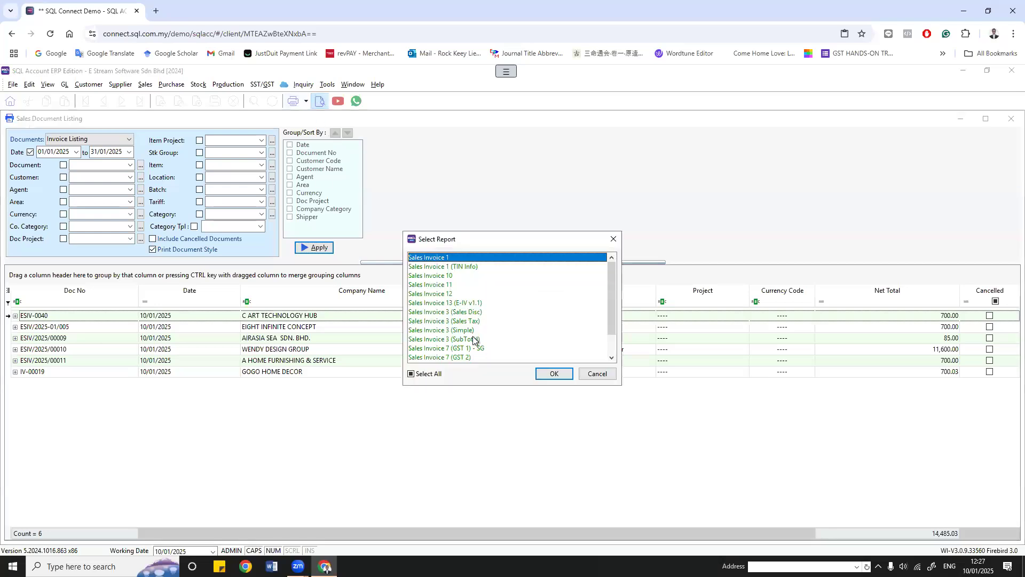
left_click(553, 375)
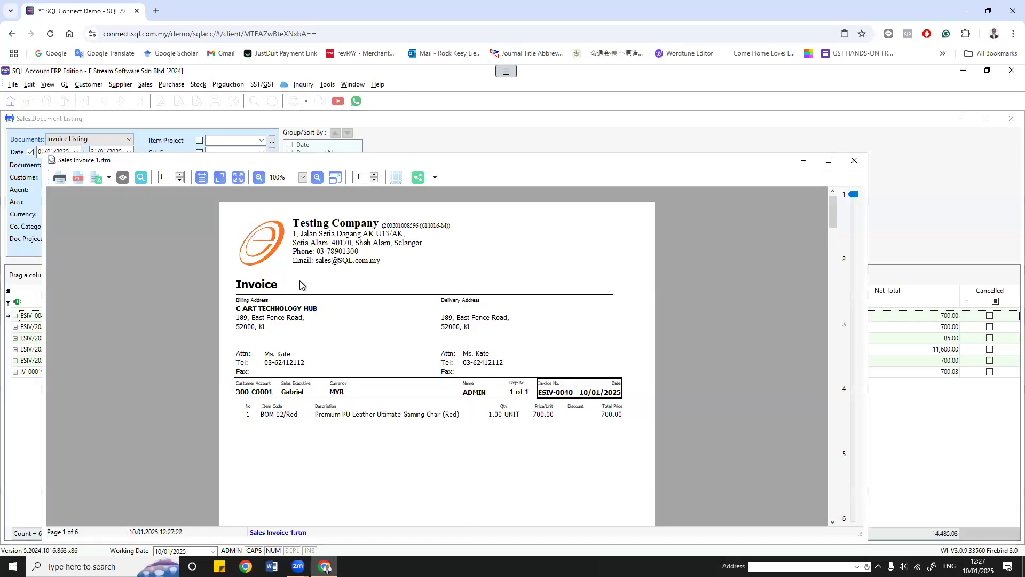
scroll(431, 372, "down", 8)
scroll(495, 400, "down", 4)
scroll(495, 399, "down", 12)
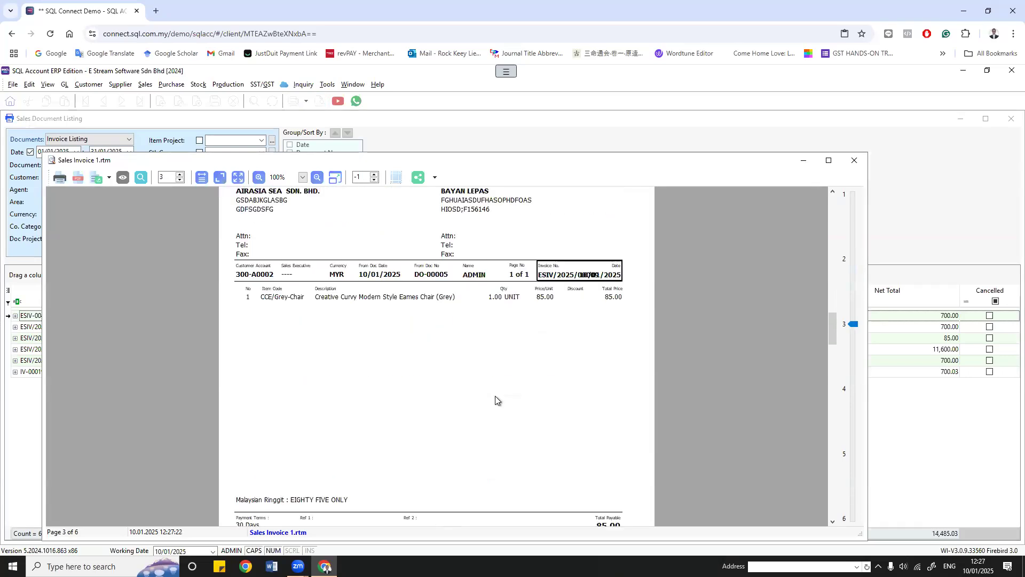
scroll(495, 399, "down", 15)
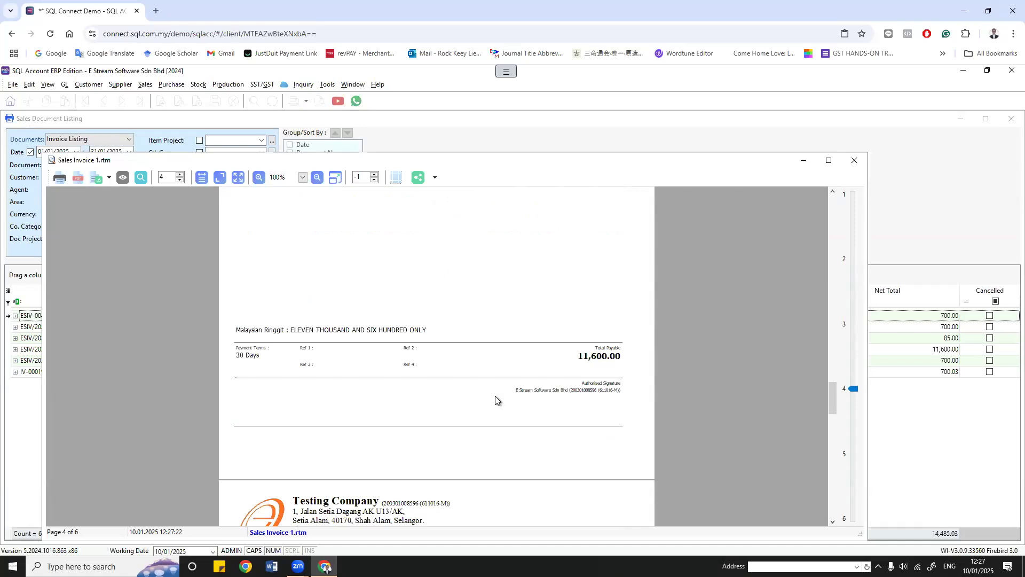
scroll(495, 400, "down", 20)
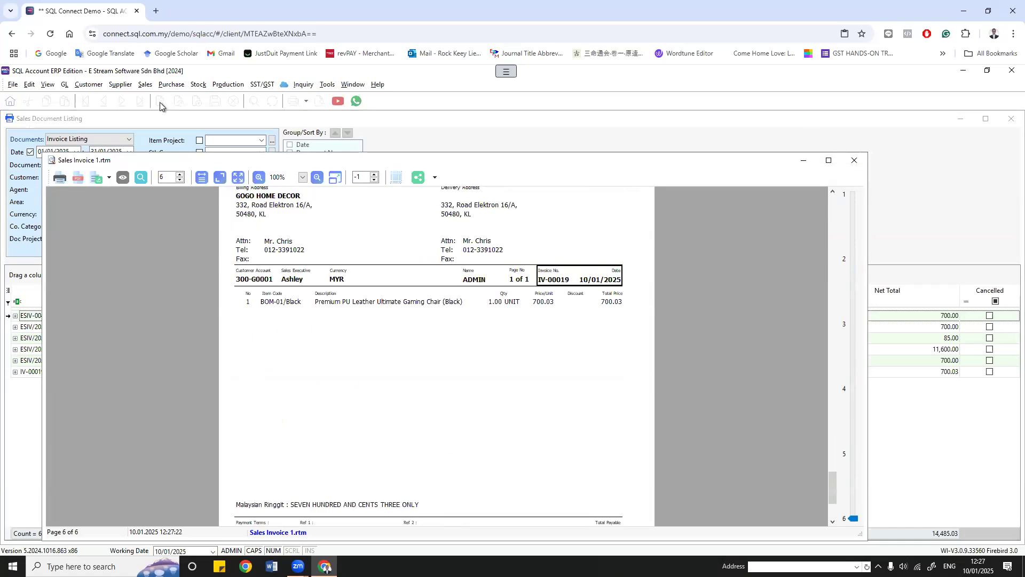
Step: View the list of sales invoices, and close both that list and the Sales Invoice 1 preview
left_click(144, 84)
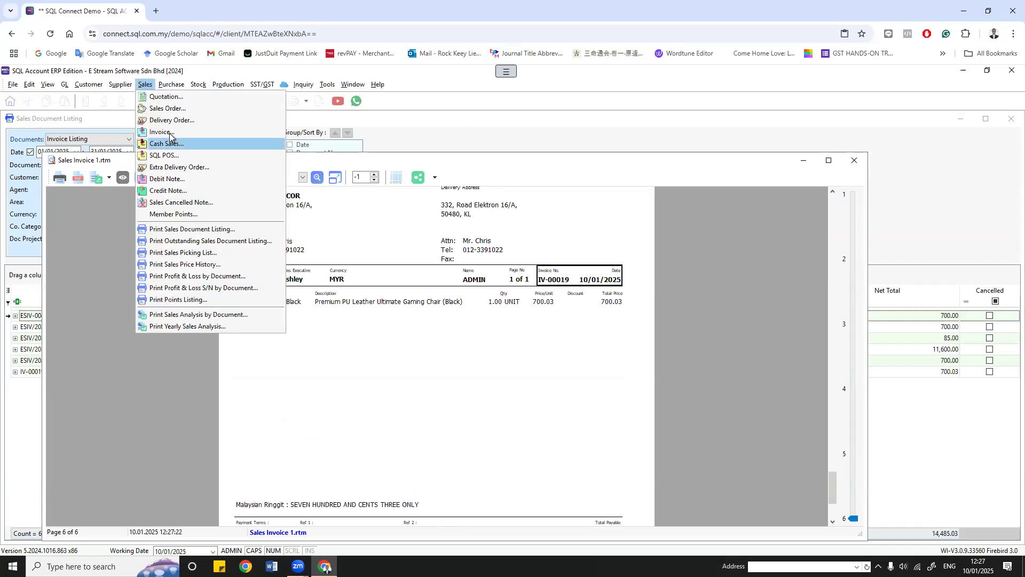
left_click(266, 177)
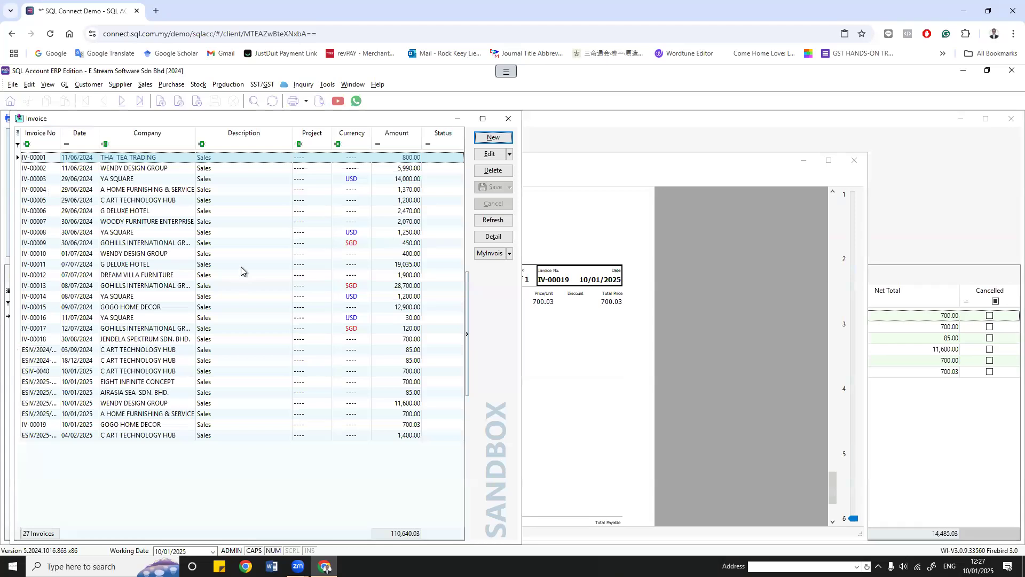
left_click(508, 119)
left_click(855, 160)
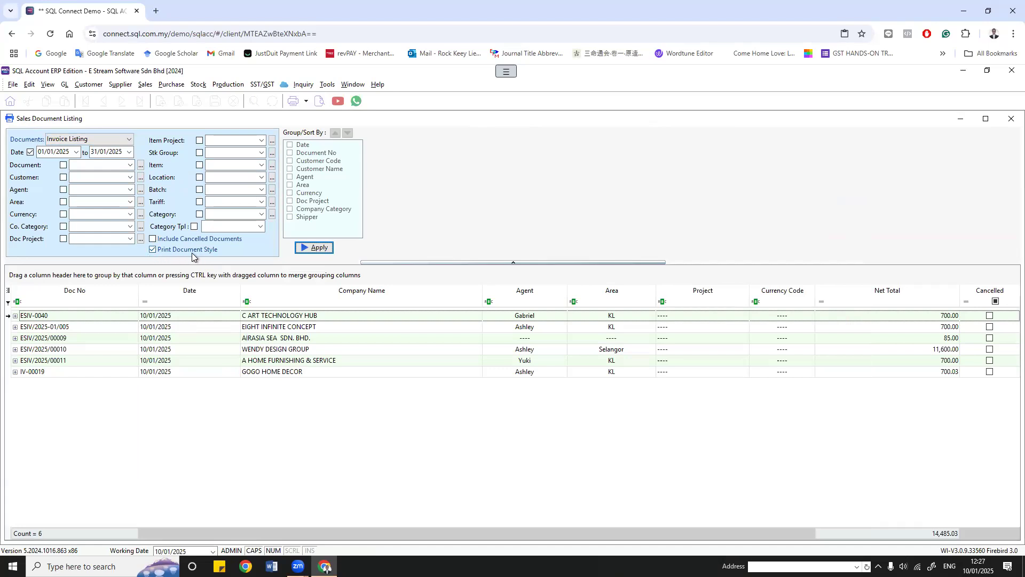
Step: Check the report formats offered for the all-customers sales invoice listing and cancel the selection
left_click(130, 178)
left_click(130, 178)
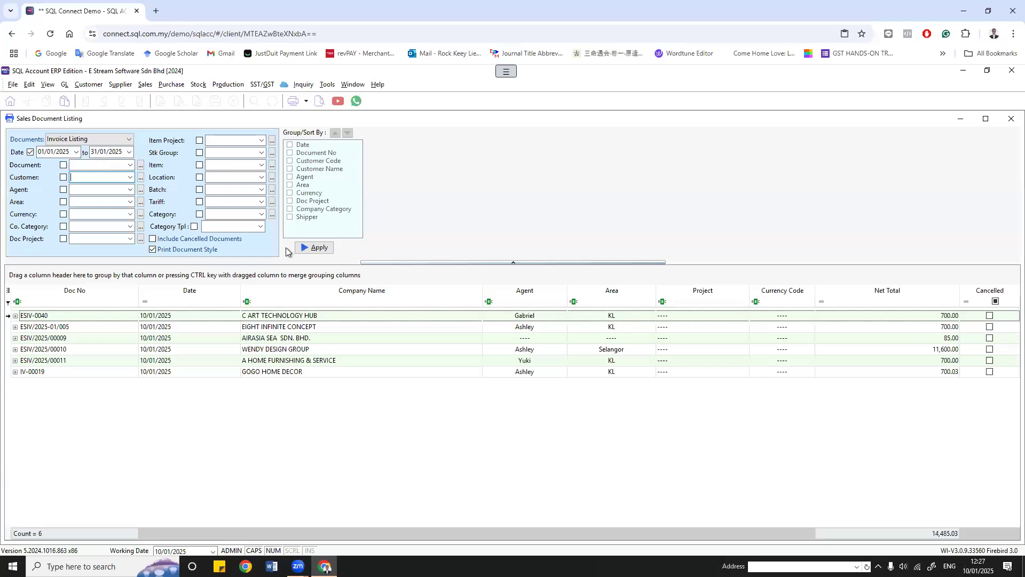
left_click(319, 247)
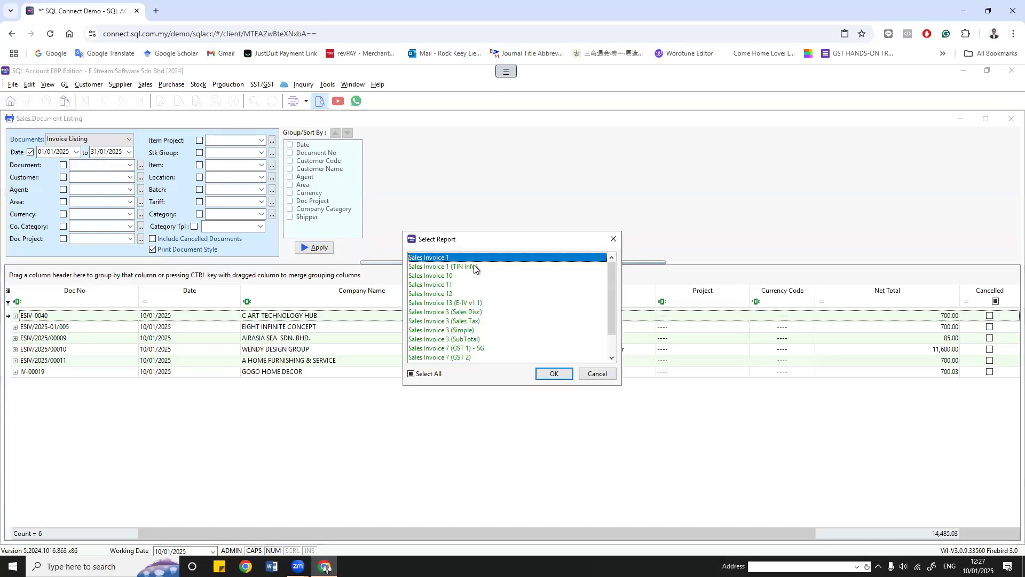
left_click(591, 373)
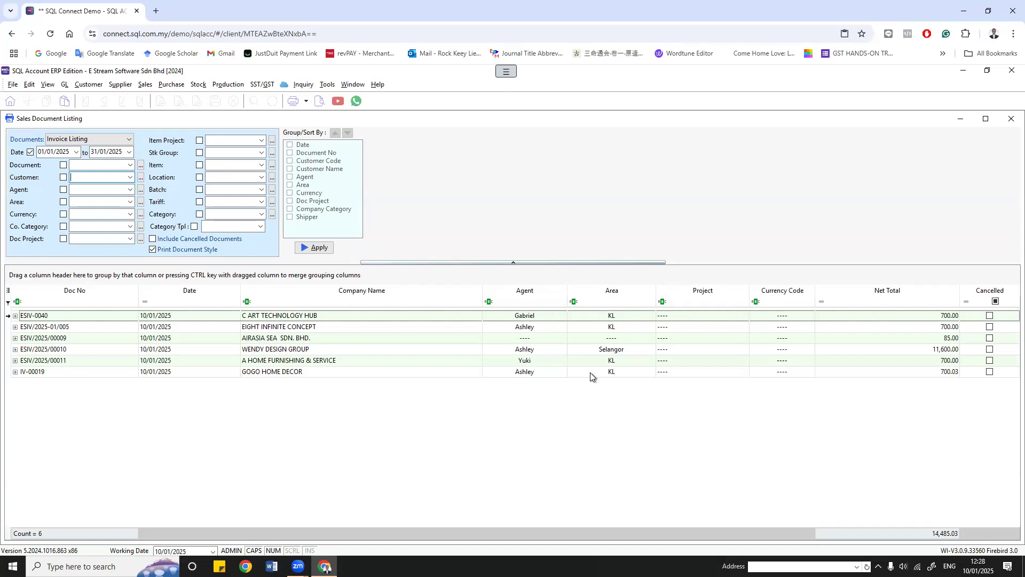
Step: Open the C ART TECHNOLOGY HUB sales invoice dated 04/02/2025, preview it in the Sales Invoice 1 format, and close the preview
left_click(146, 86)
left_click(292, 336)
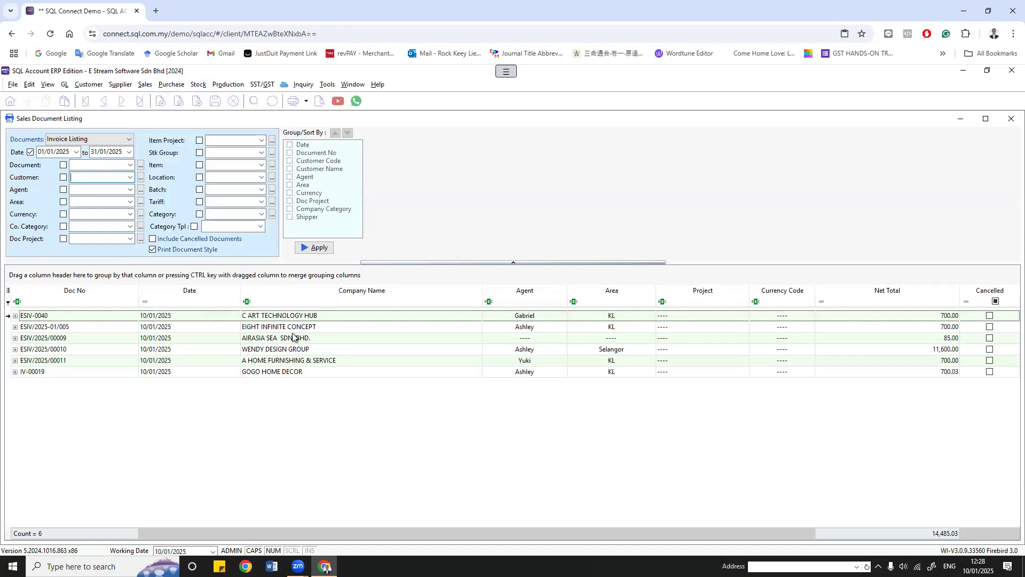
double_click(177, 435)
left_click(319, 101)
left_click(554, 374)
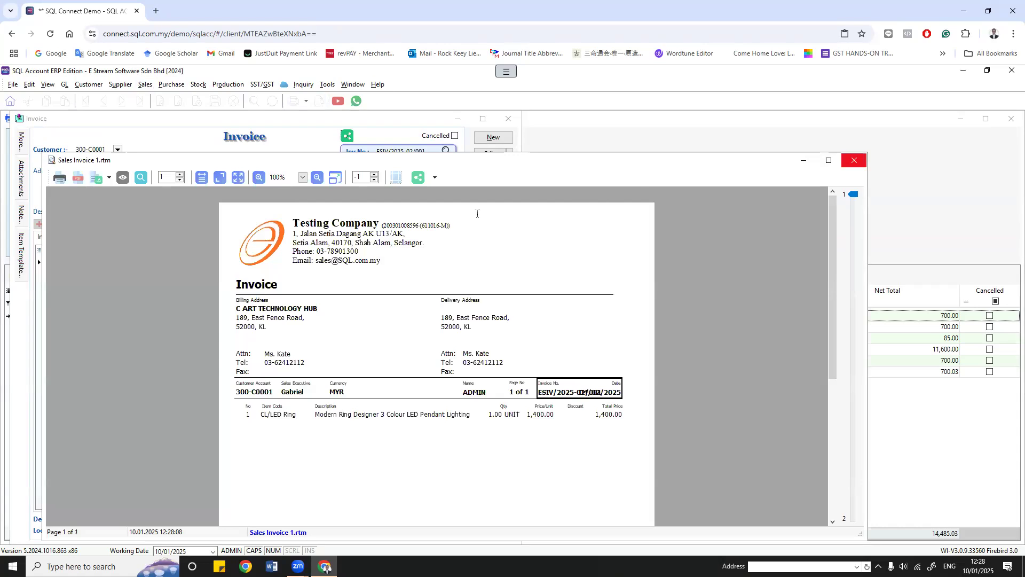
key("Escape")
Step: Return to the invoice list, view C ART TECHNOLOGY HUB's invoice dated 10/01/2025, and close the Invoice window
left_click(494, 238)
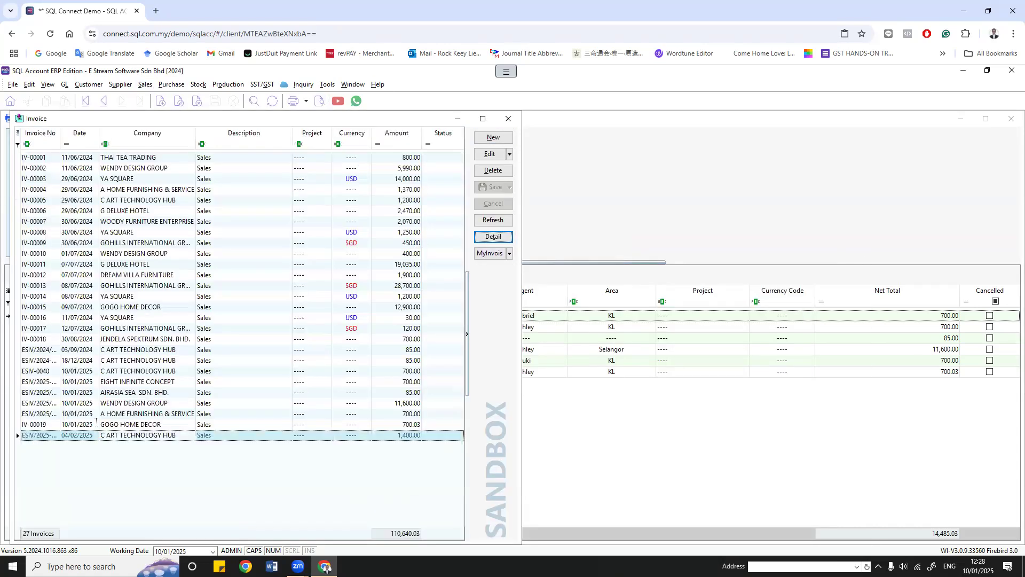
double_click(116, 368)
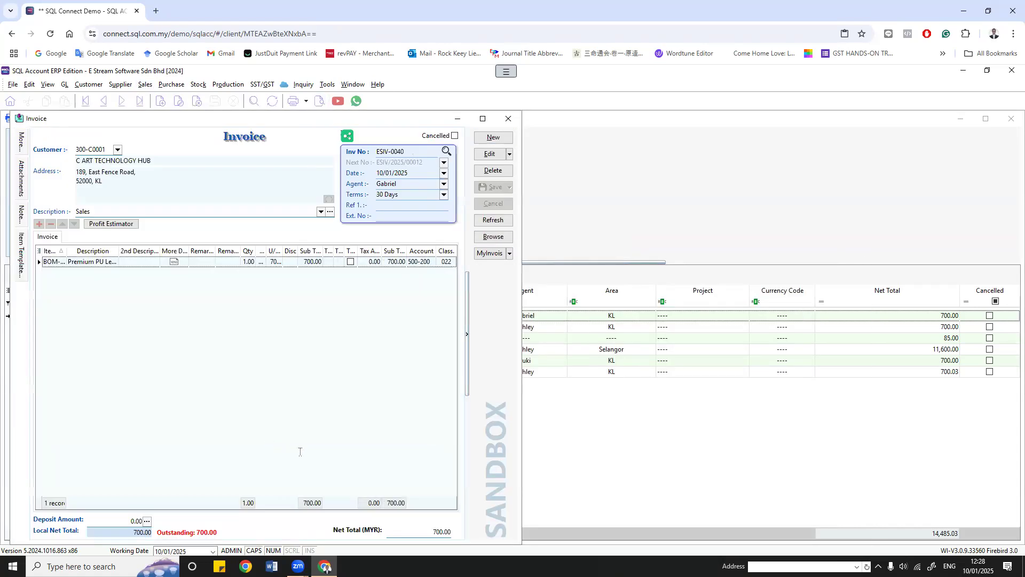
left_click(508, 119)
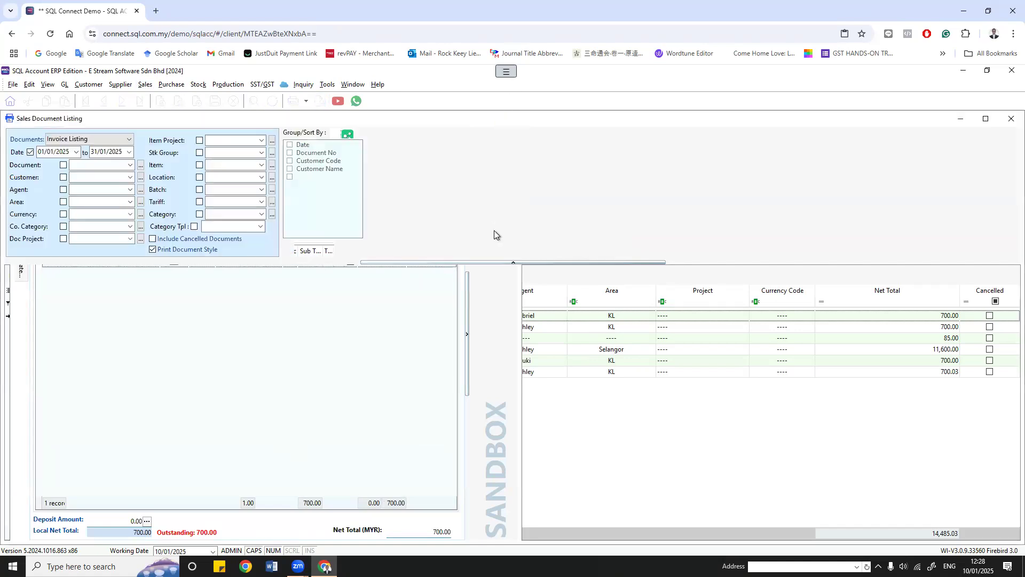
Step: Run the sales invoice listing for C ART TECHNOLOGY HUB only, and rerun it with the date filter turned off
left_click(130, 177)
left_click(122, 222)
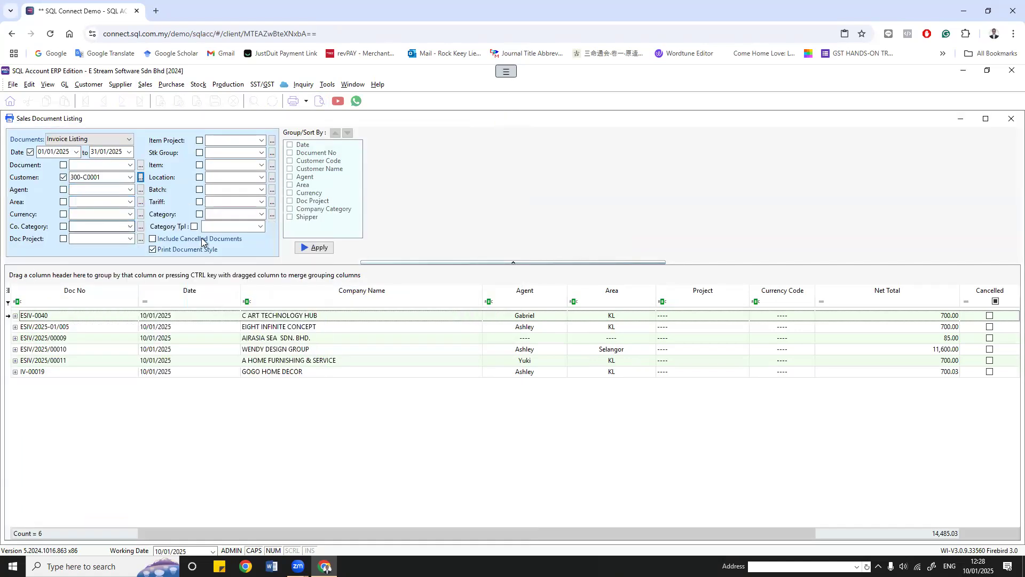
left_click(314, 247)
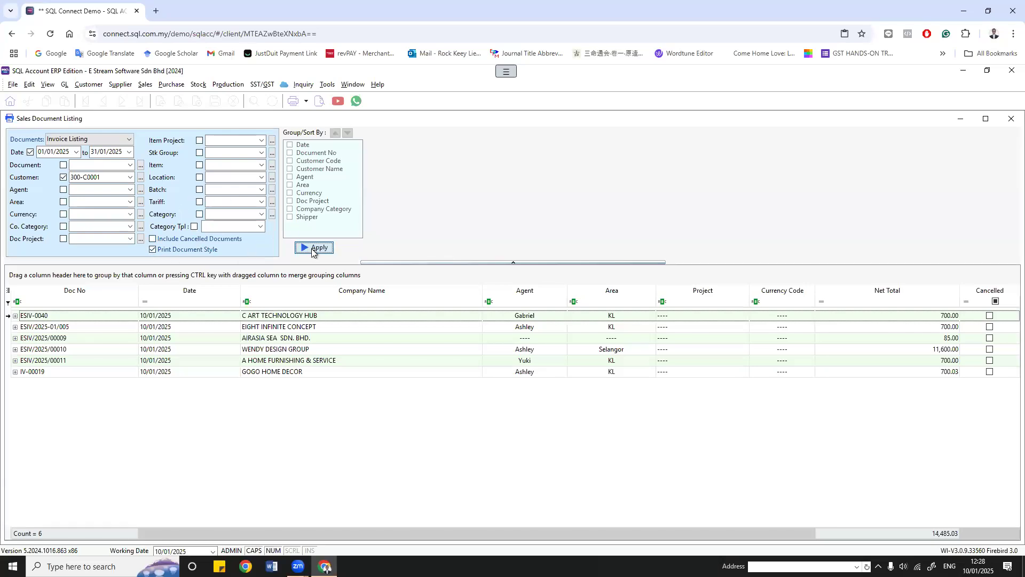
left_click(16, 316)
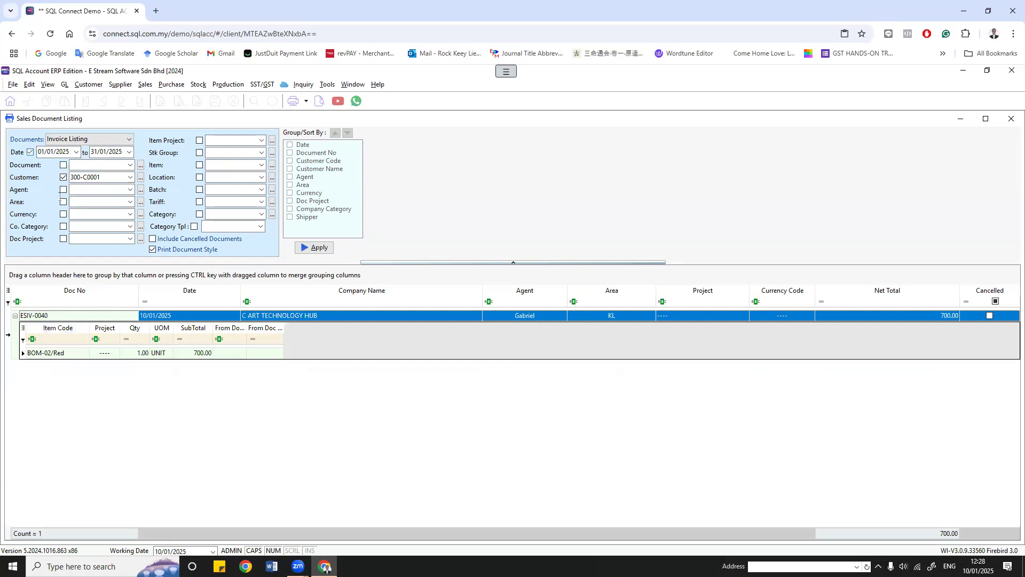
left_click(30, 151)
left_click(314, 247)
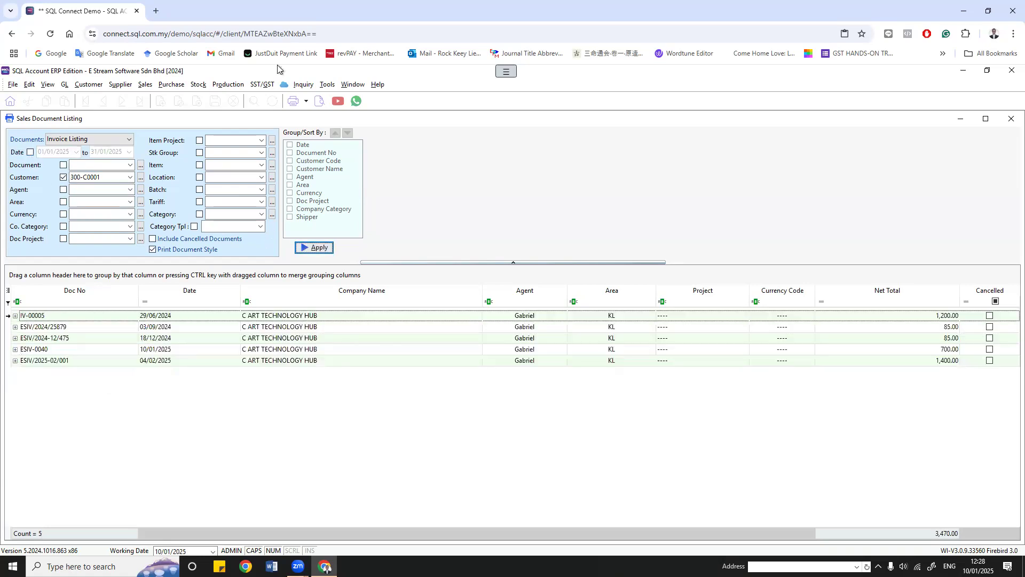
Step: Preview all of C ART TECHNOLOGY HUB's invoices in the Sales Invoice 1 format, look through the pages, and close the preview
left_click(320, 101)
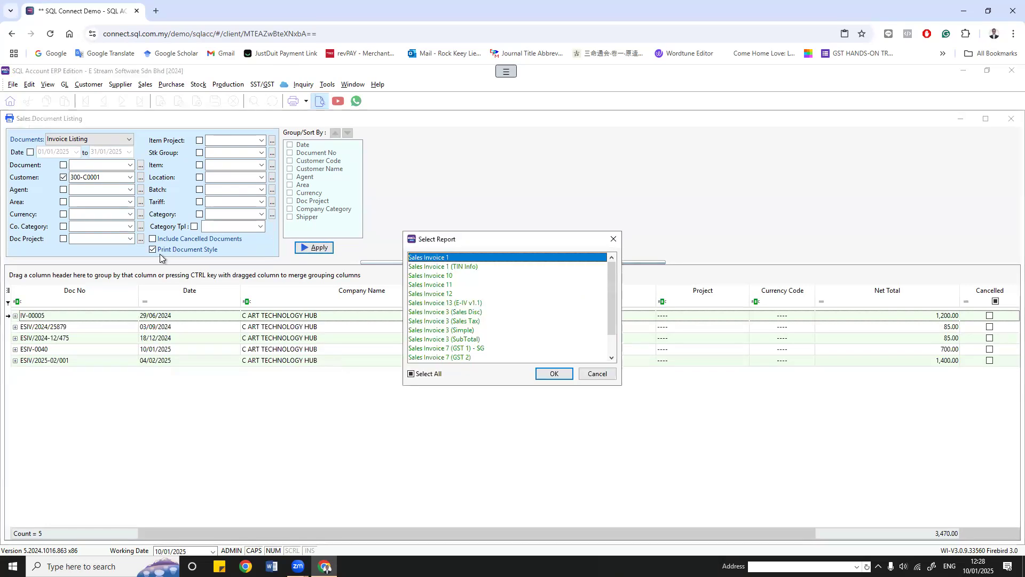
left_click(550, 374)
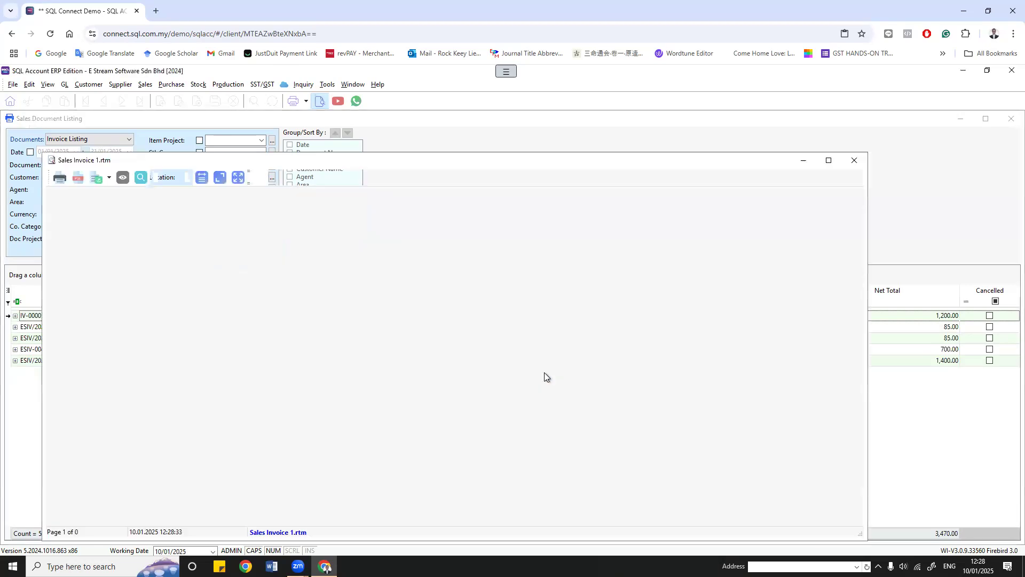
scroll(506, 388, "down", 10)
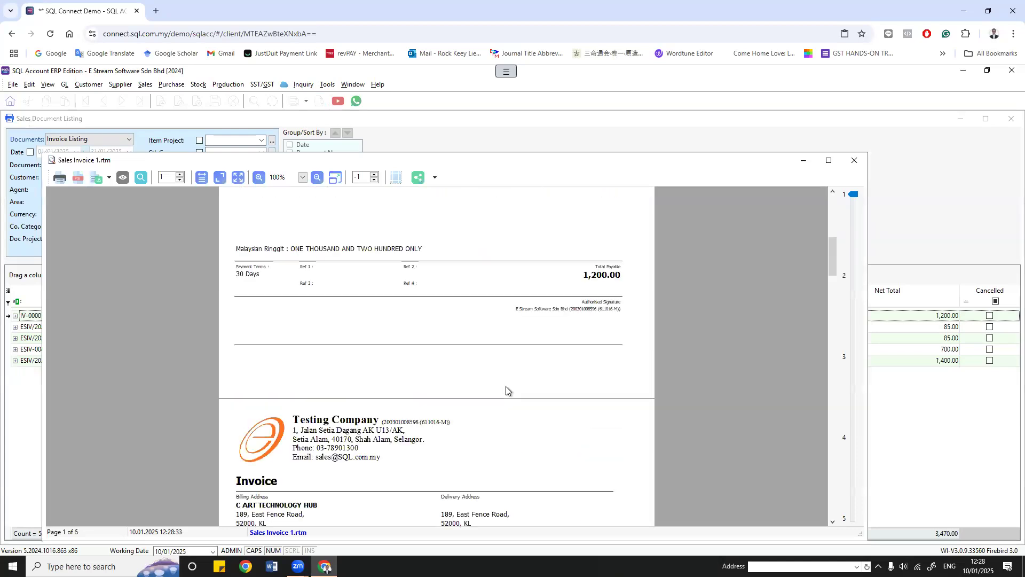
scroll(143, 515, "down", 20)
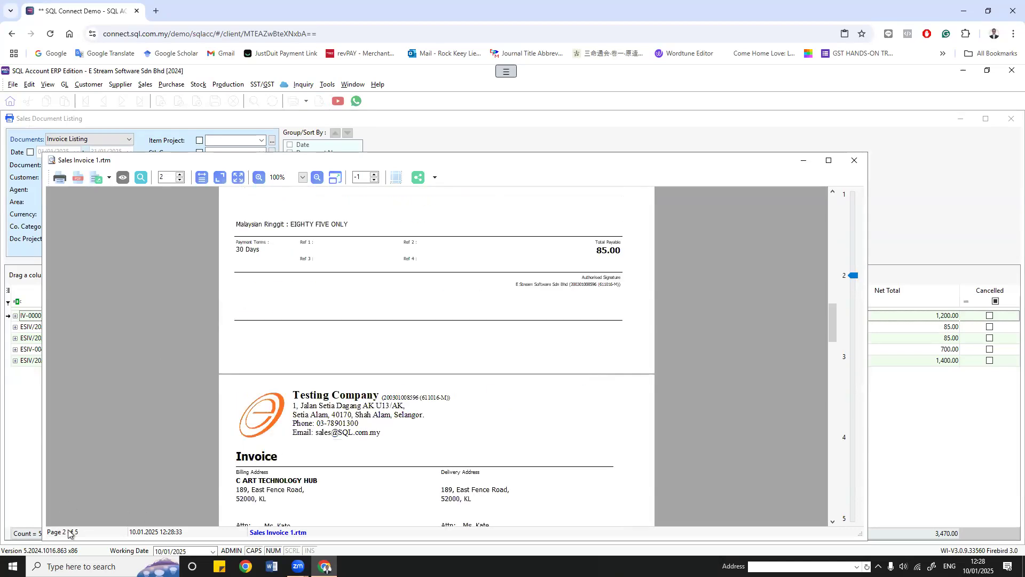
scroll(452, 455, "down", 3)
scroll(451, 456, "up", 20)
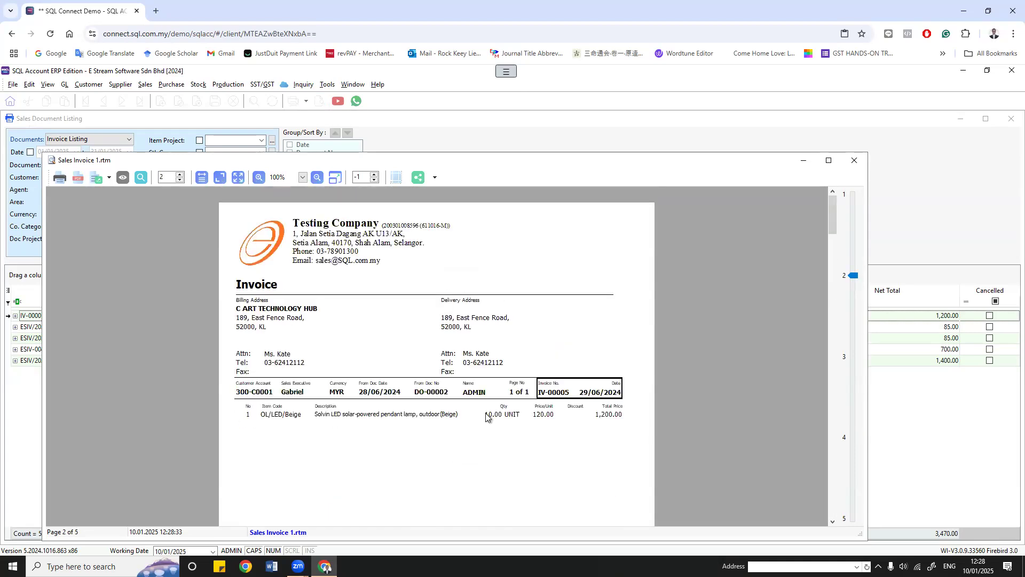
left_click(855, 161)
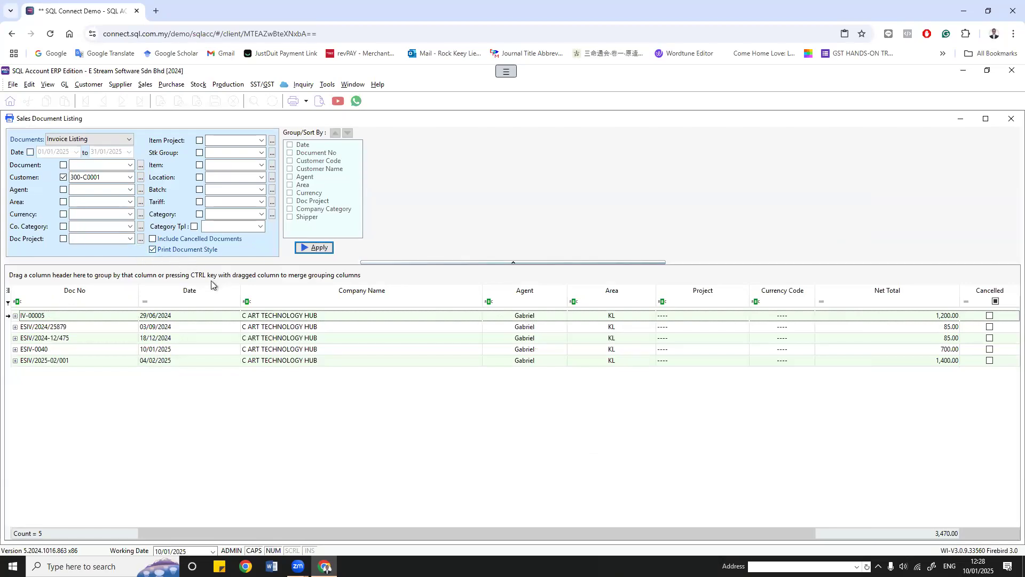
Step: Close the Sales Document Listing, and view and close the Outstanding Sales Document Listing
left_click(1011, 119)
left_click(145, 85)
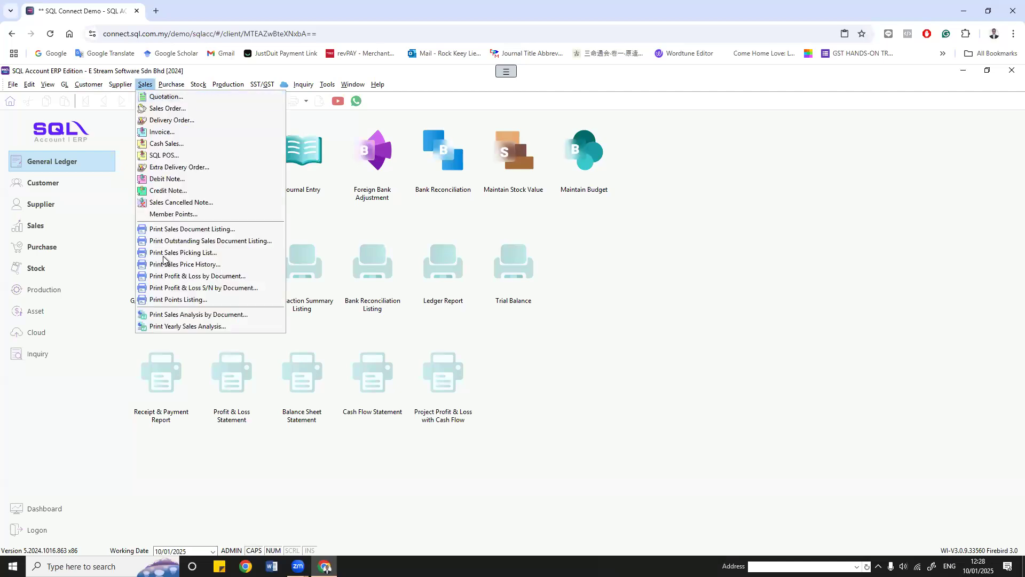
left_click(186, 242)
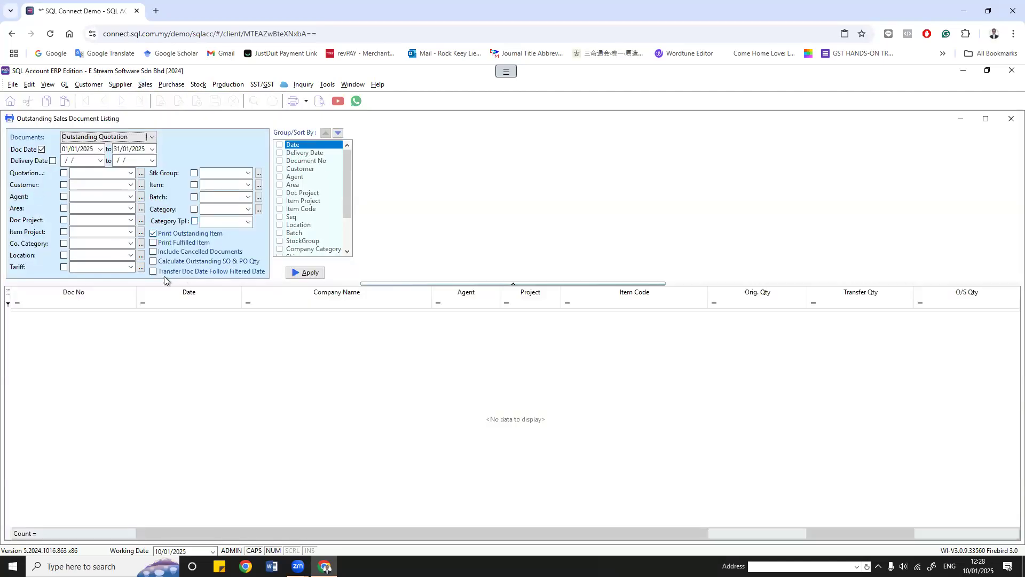
left_click(1011, 118)
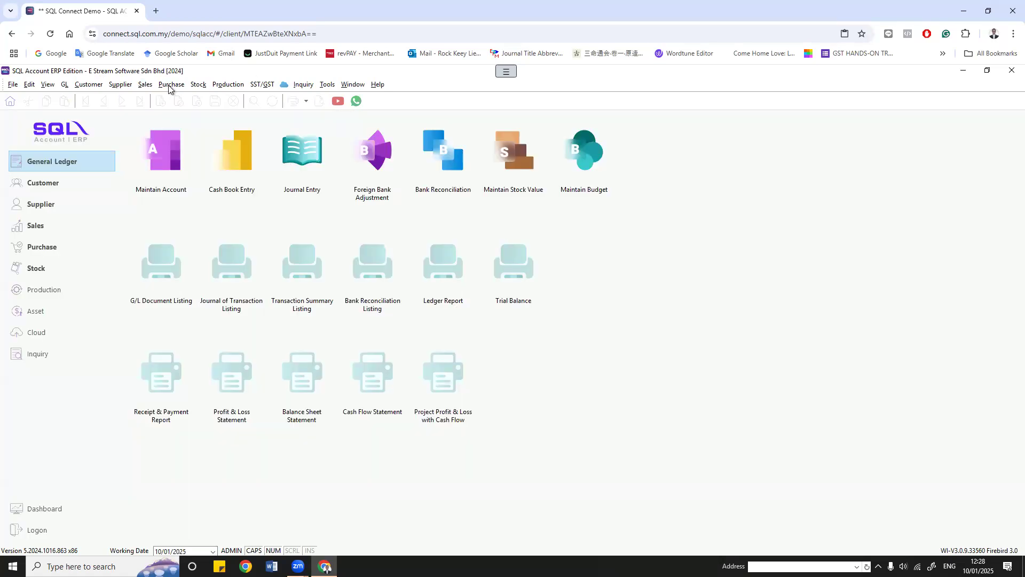
Step: Run the Purchase Request Listing in the Purchase Document Listing, check the other purchase document types, and close the report
left_click(171, 84)
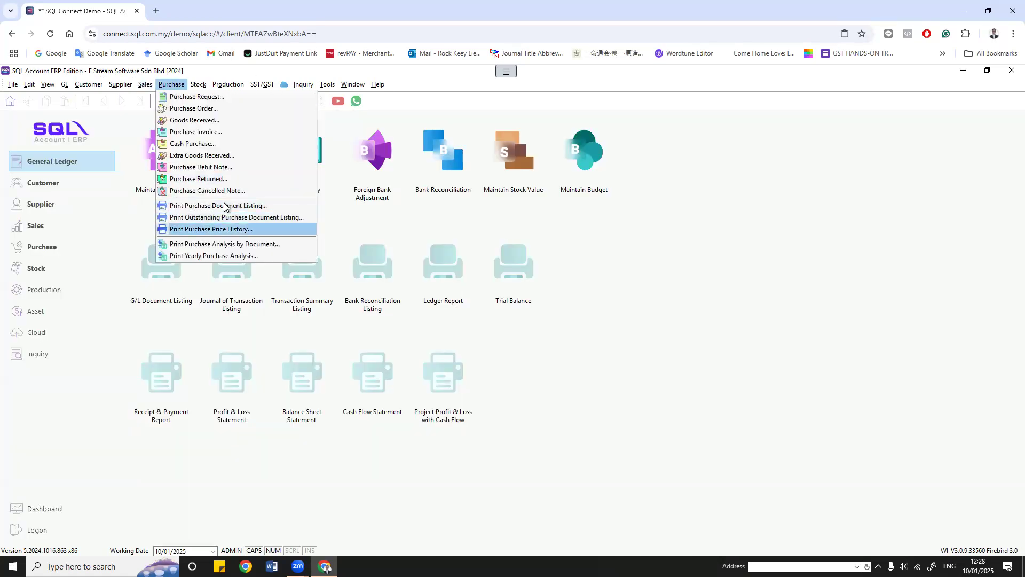
left_click(218, 201)
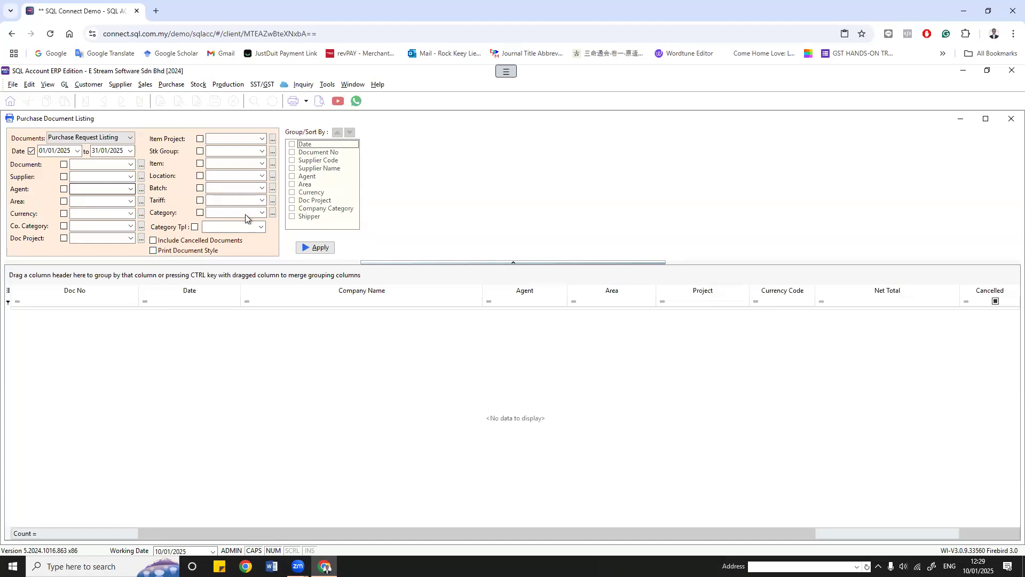
left_click(316, 248)
left_click(53, 138)
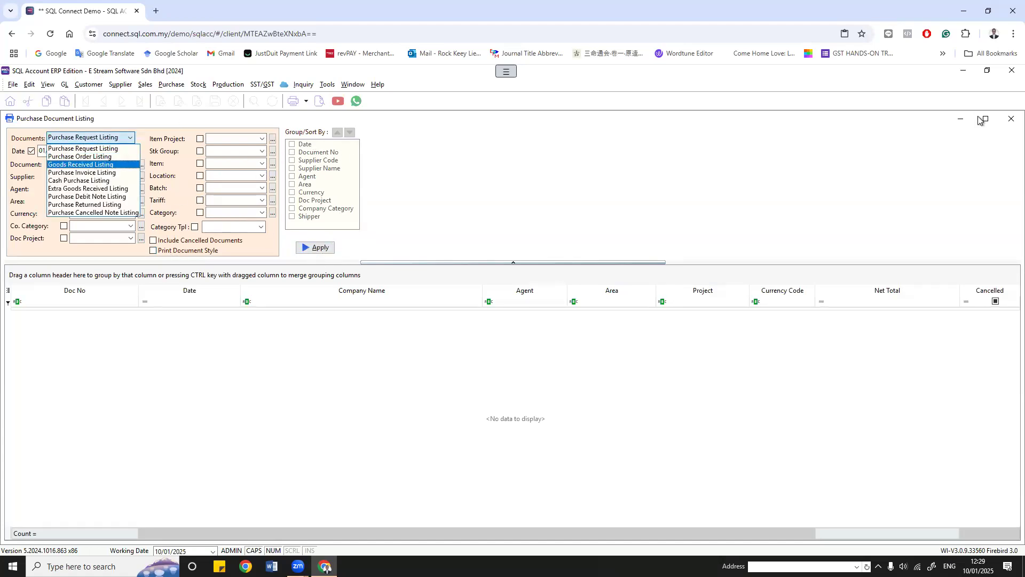
left_click(1011, 119)
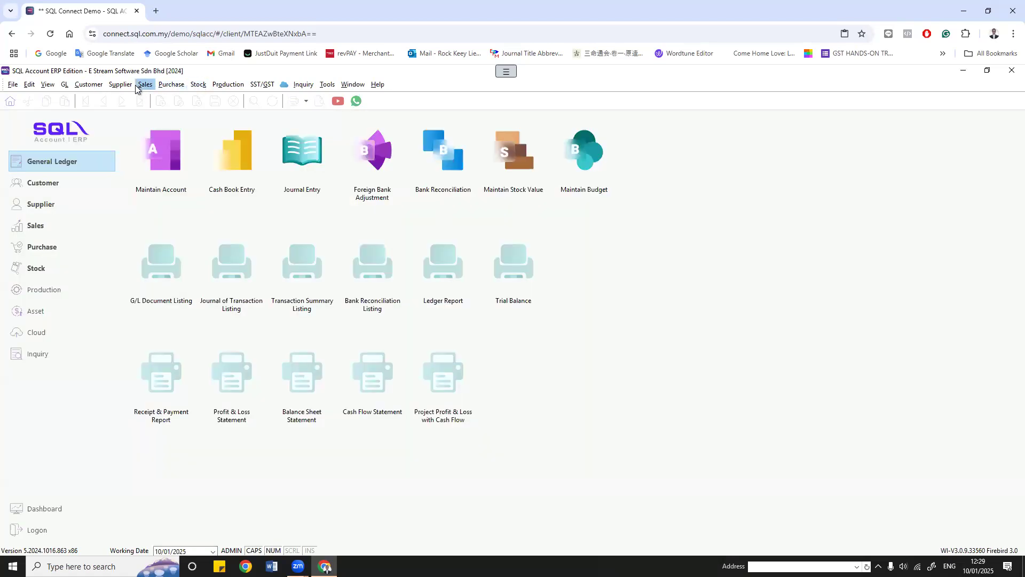
left_click(140, 85)
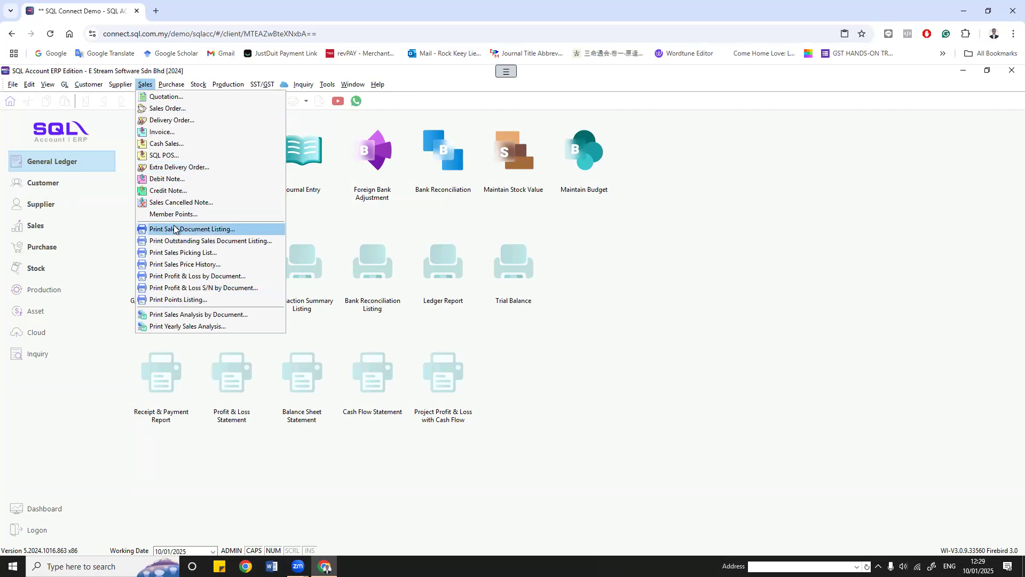
left_click(122, 85)
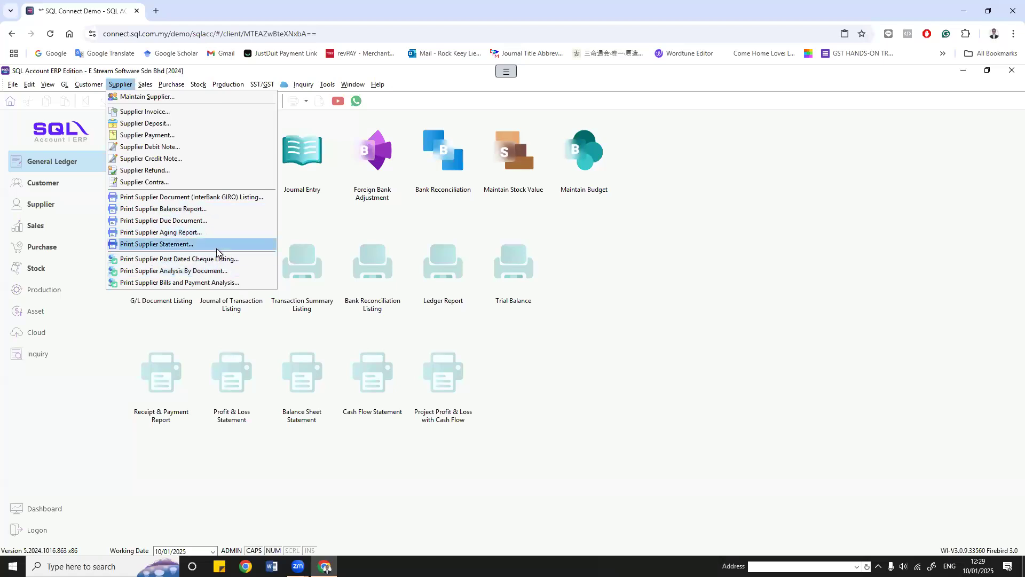
left_click(613, 366)
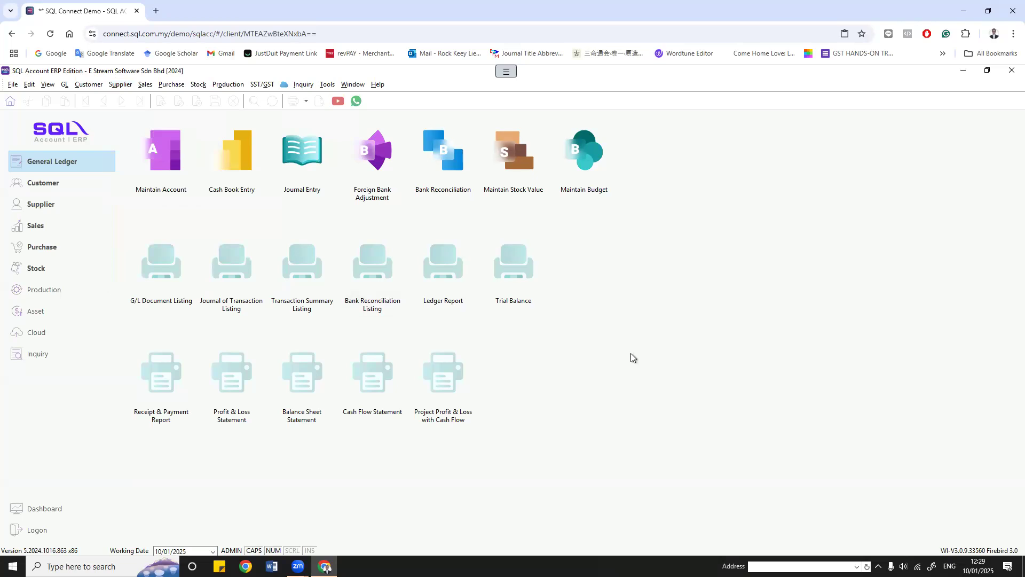
Step: Open the C ART TECHNOLOGY HUB sales invoice dated 04/02/2025 from the invoice list
left_click(145, 84)
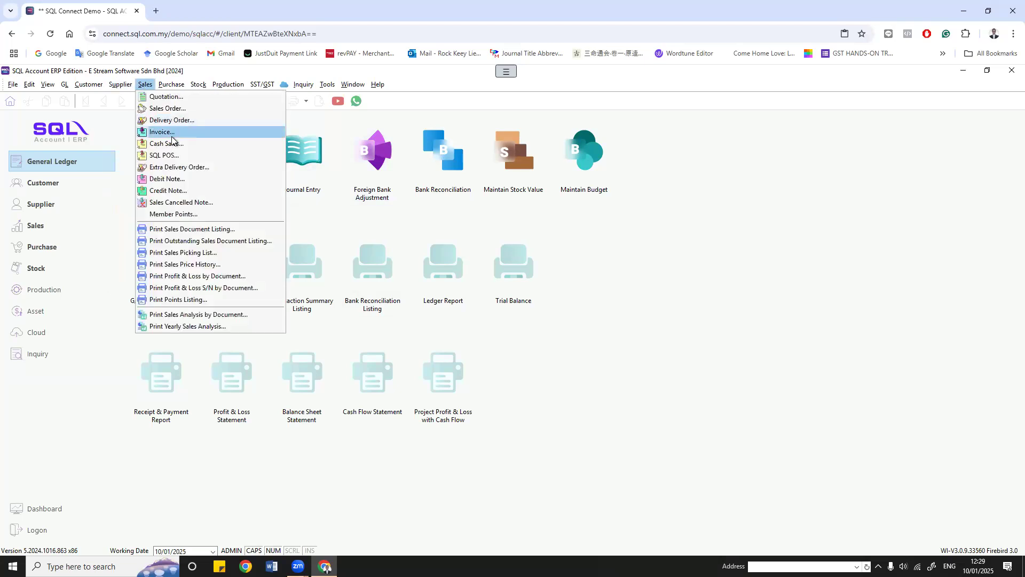
left_click(170, 132)
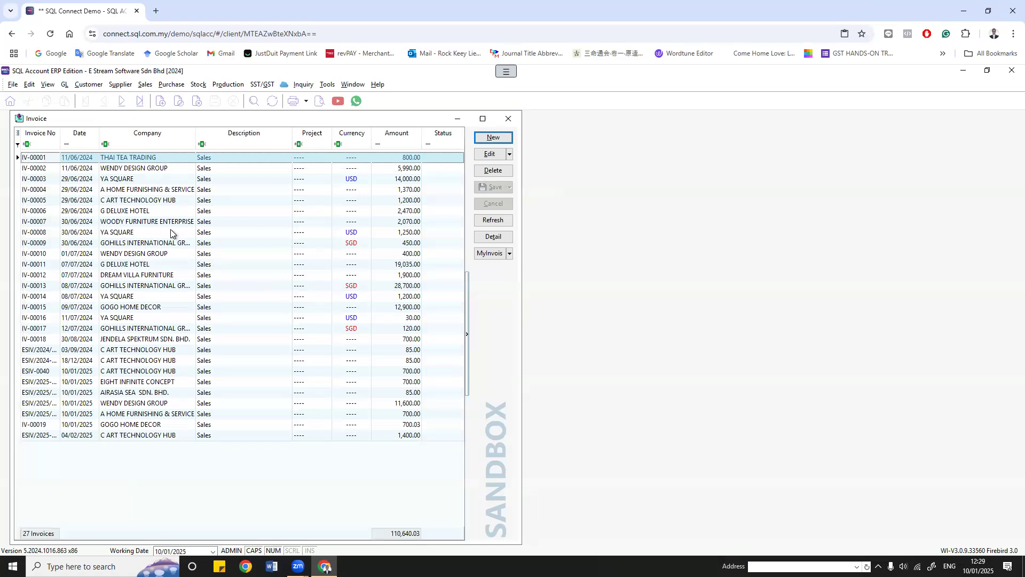
double_click(178, 435)
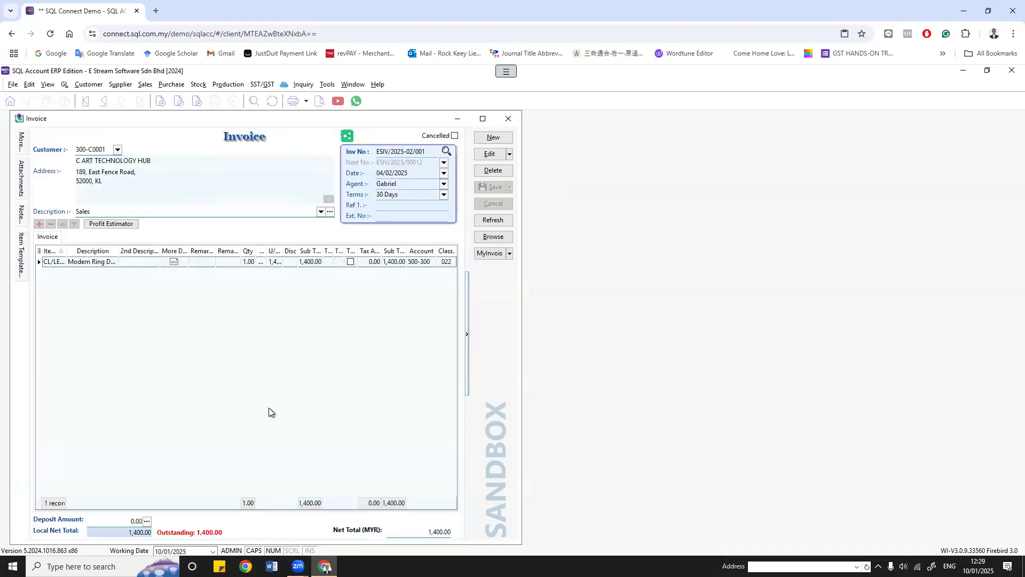
Step: View the column options of the invoice's item grid, and maximize the invoice window to inspect the line's Disc field
left_click(39, 250)
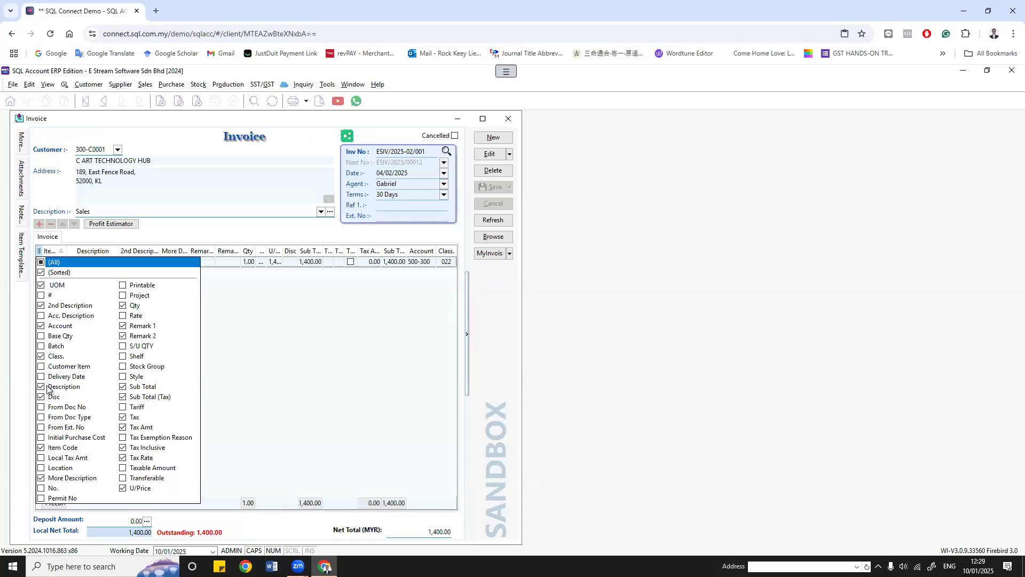
left_click(354, 385)
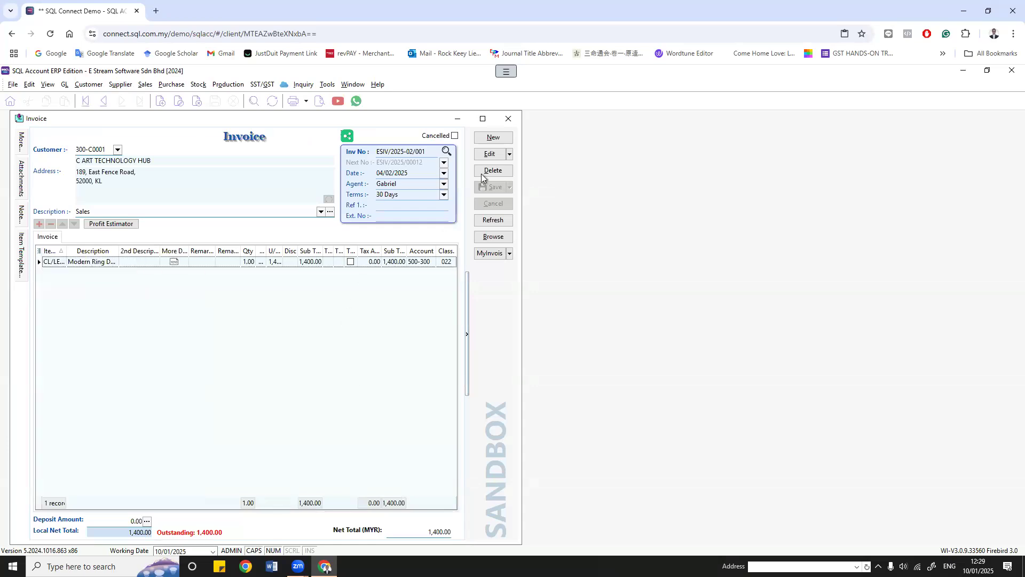
left_click(483, 119)
left_click(580, 262)
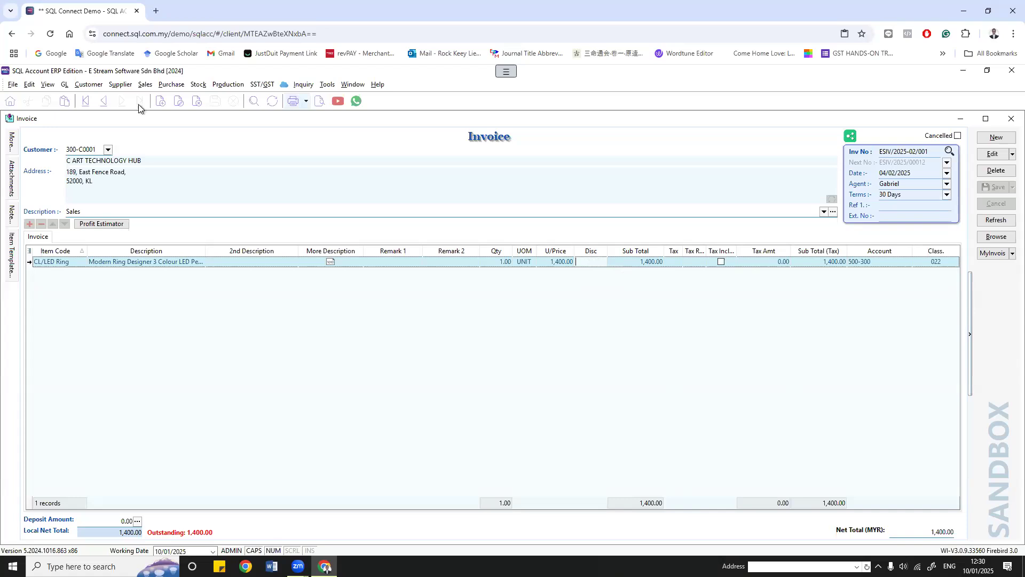
Step: Open the Customer Credit Note list and the Sales Credit Note list side by side
left_click(88, 84)
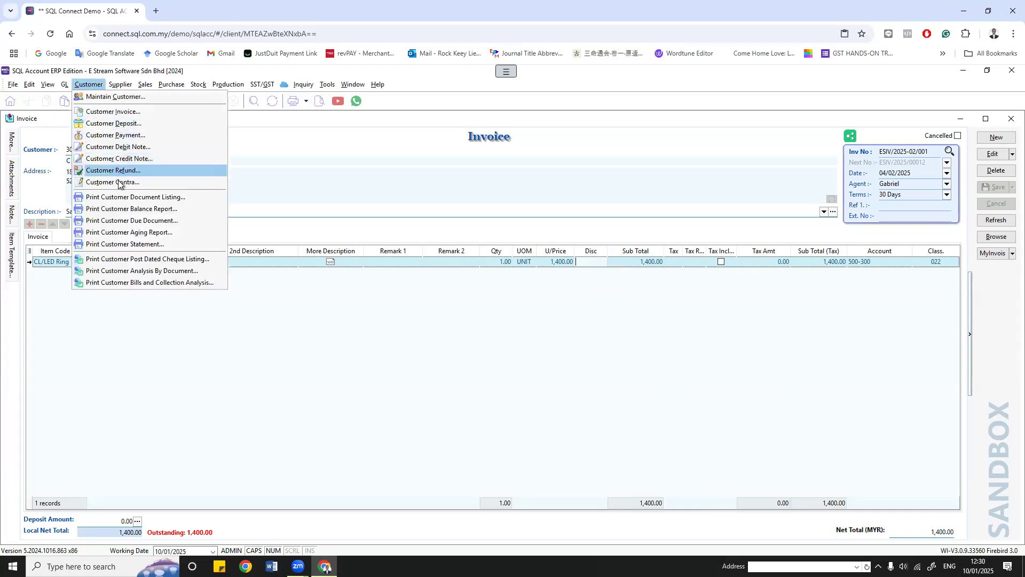
left_click(121, 156)
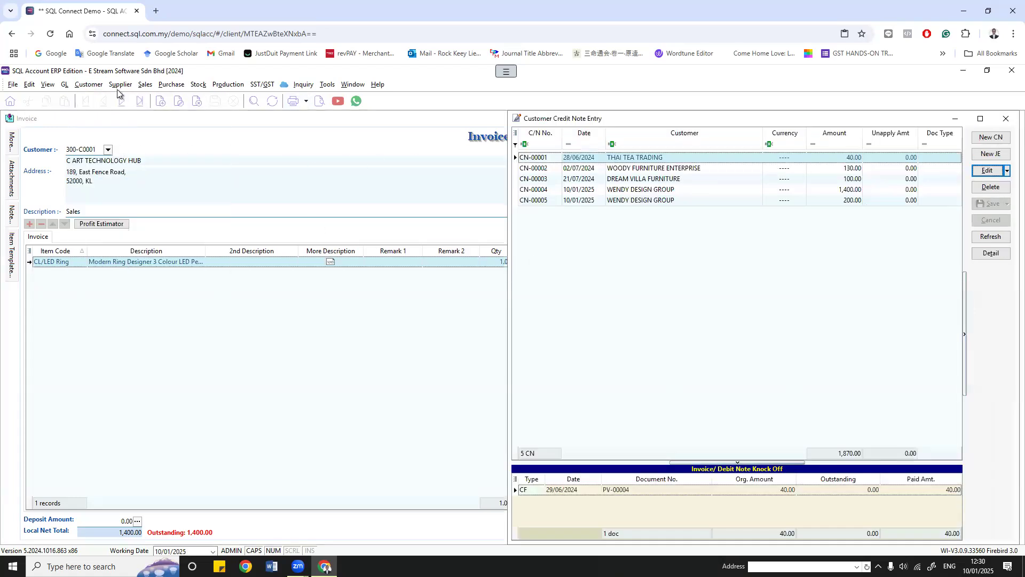
left_click(148, 84)
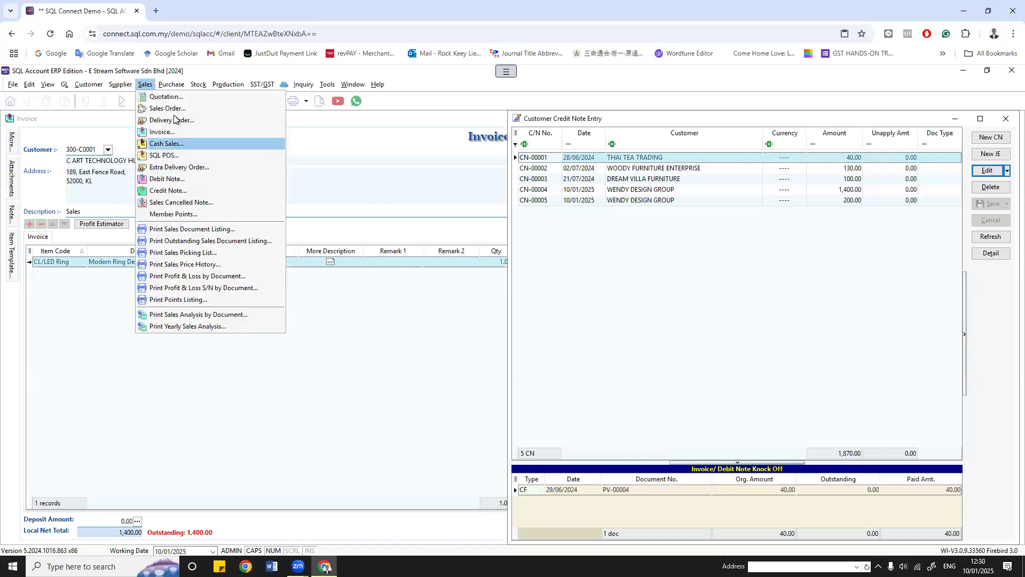
left_click(159, 190)
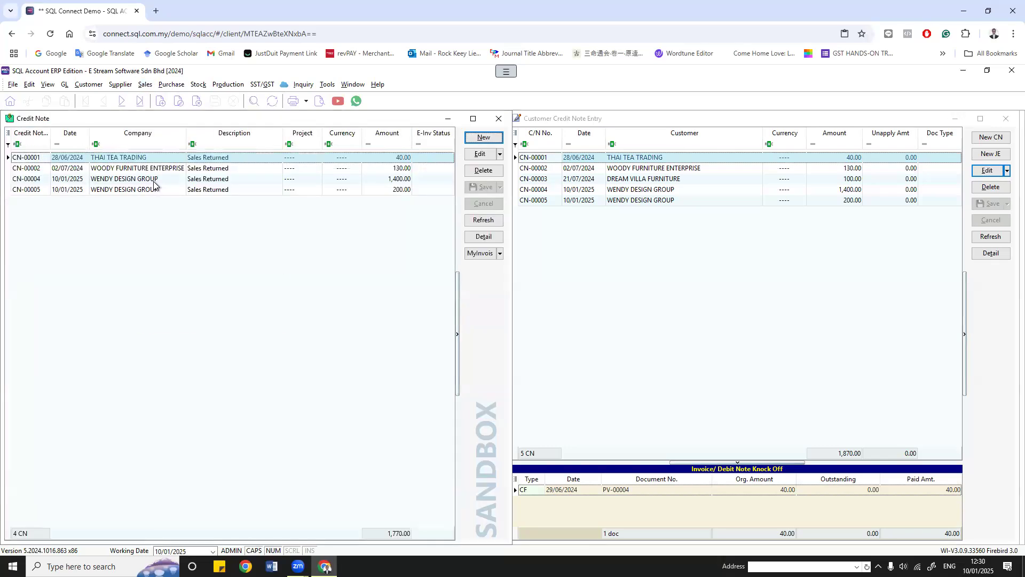
Step: Start a new customer credit note for CASH SALES with one empty line in its account grid
left_click(646, 242)
left_click(995, 139)
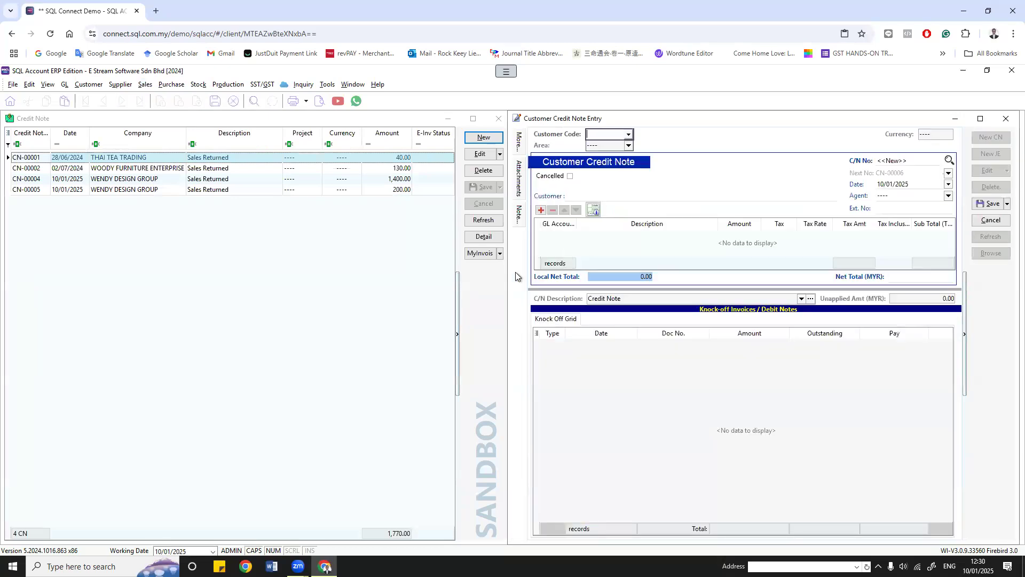
left_click(565, 238)
left_click(629, 134)
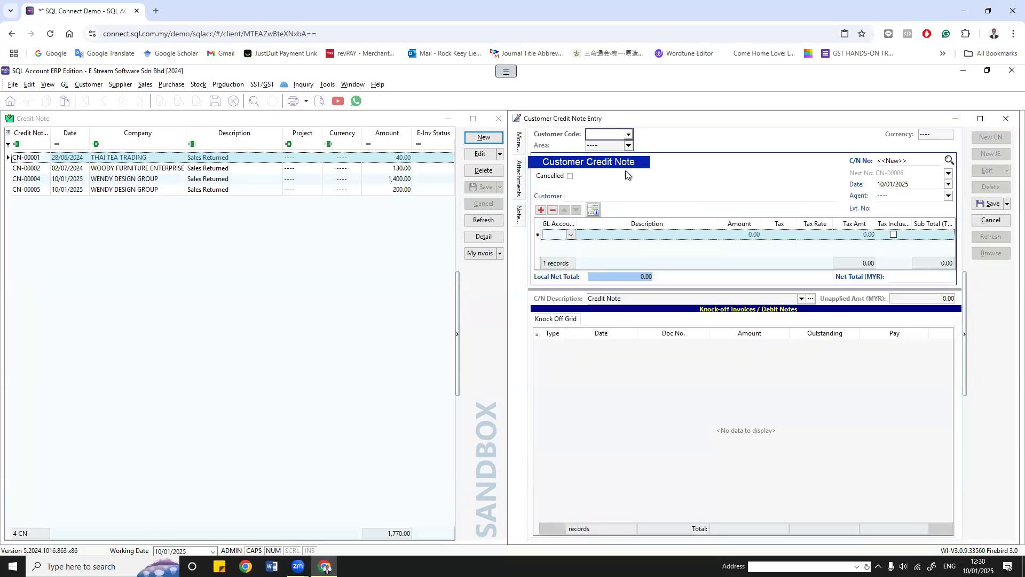
left_click(662, 191)
Step: Set the customer credit note line's GL account to DISCOUNT ALLOWED
left_click(572, 238)
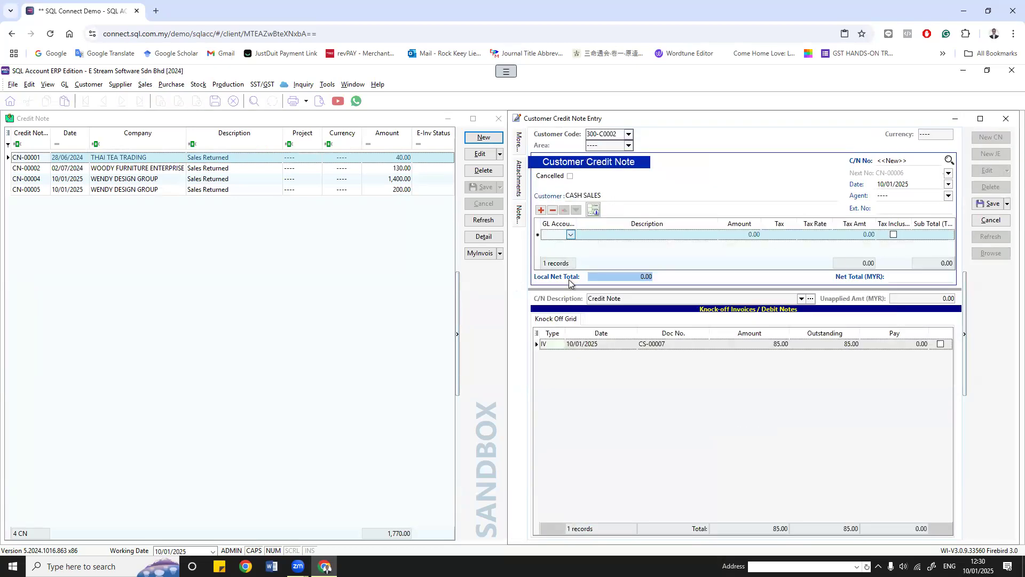
left_click(587, 286)
left_click(569, 235)
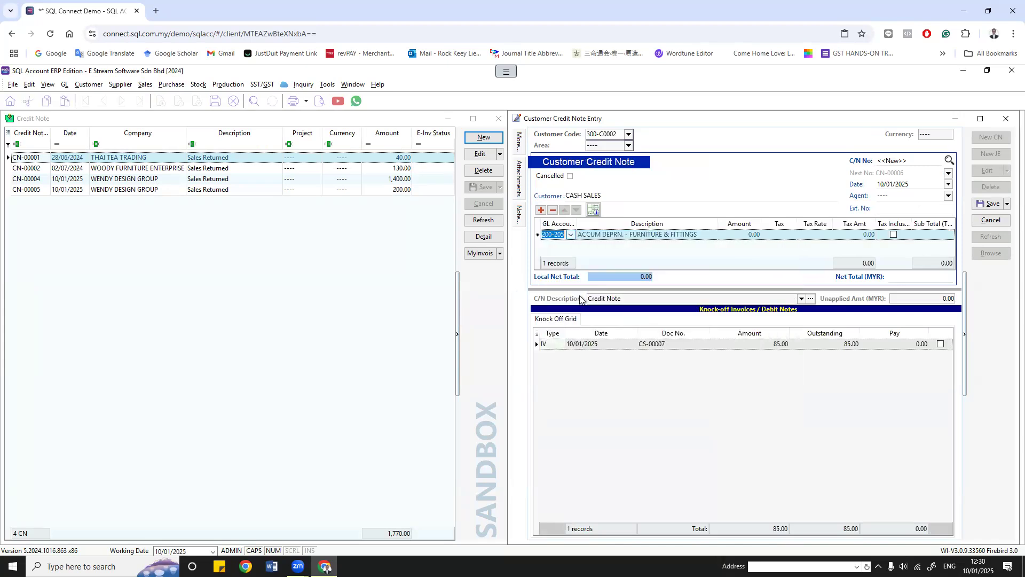
left_click(570, 235)
scroll(584, 354, "down", 6)
scroll(584, 354, "down", 4)
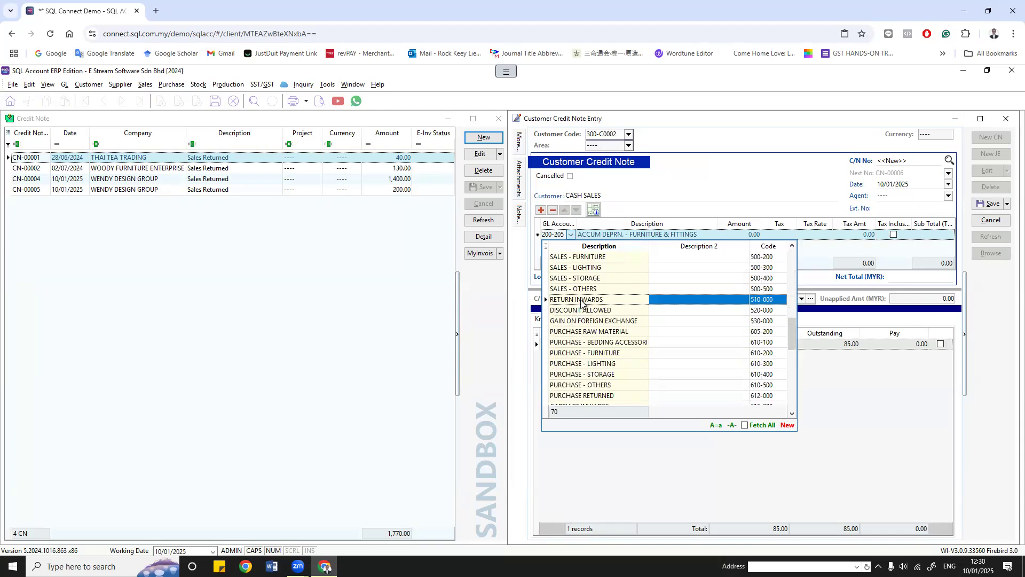
left_click(582, 311)
Step: Set the Discount Allowed line's amount to 200, save the customer credit note, and return to its list
left_click(744, 236)
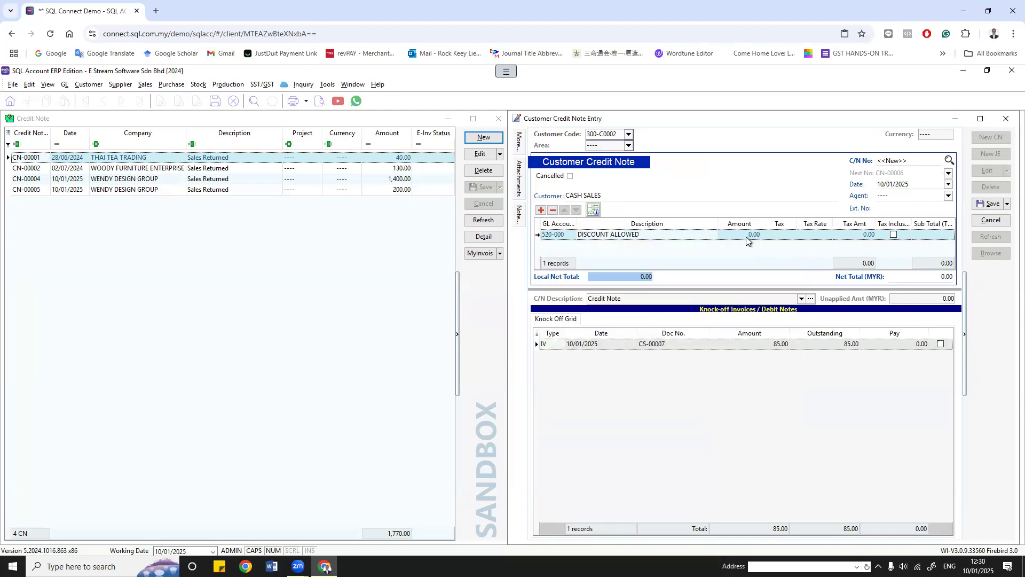
type("20")
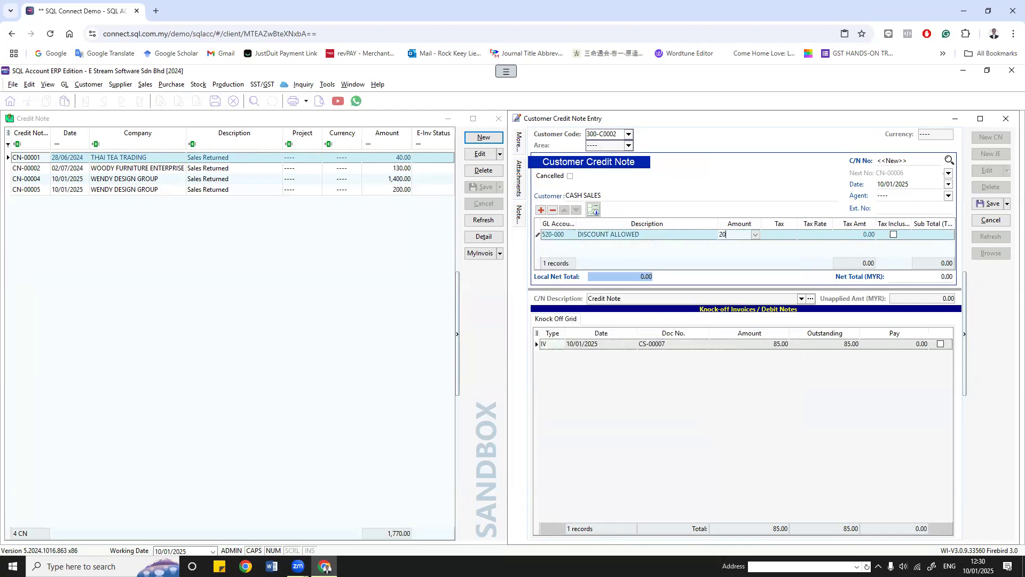
key("Return")
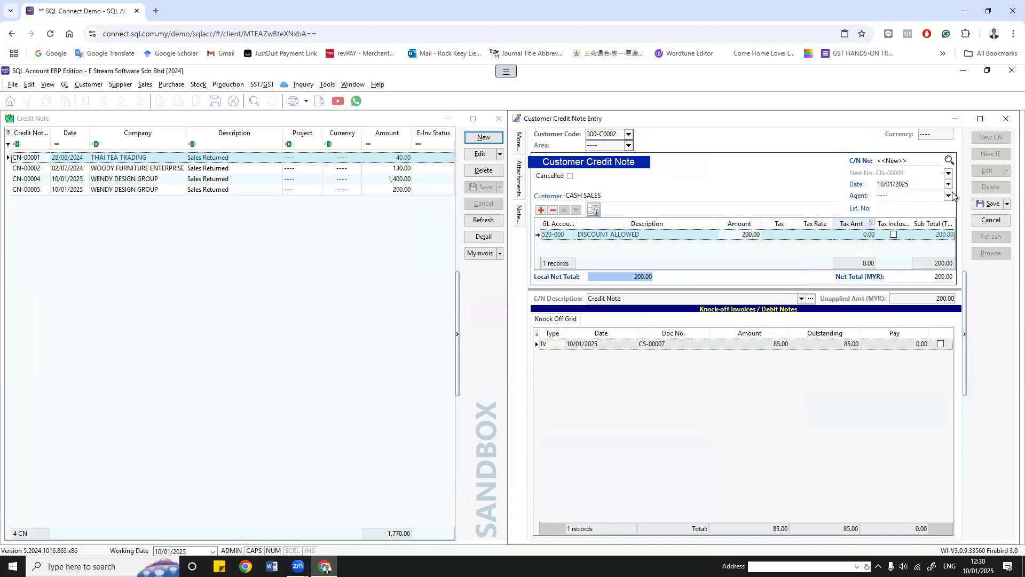
left_click(981, 206)
left_click(993, 254)
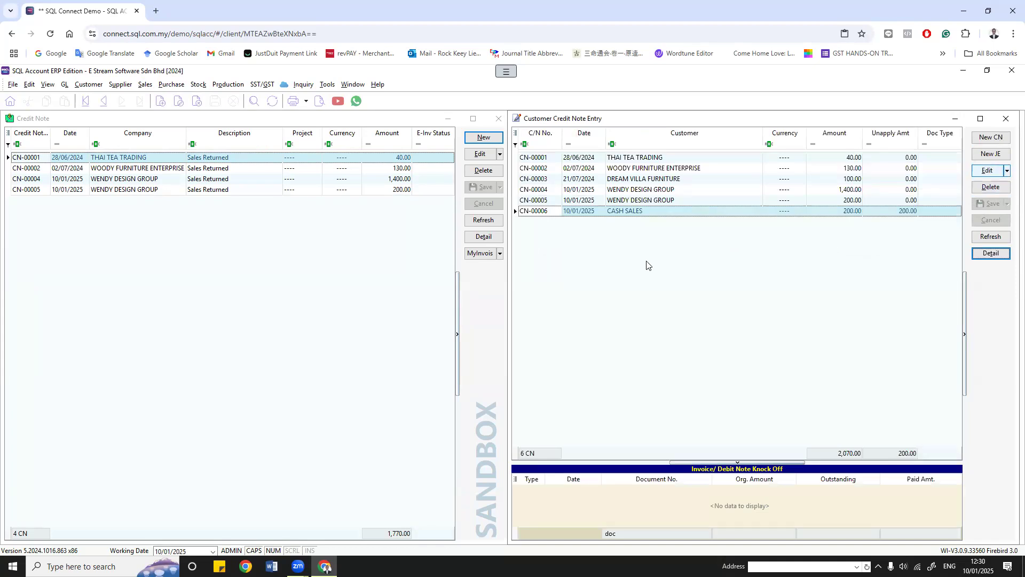
Step: Refresh the Sales Credit Note list and compare it with the Customer Credit Note list
left_click(471, 176)
left_click(482, 224)
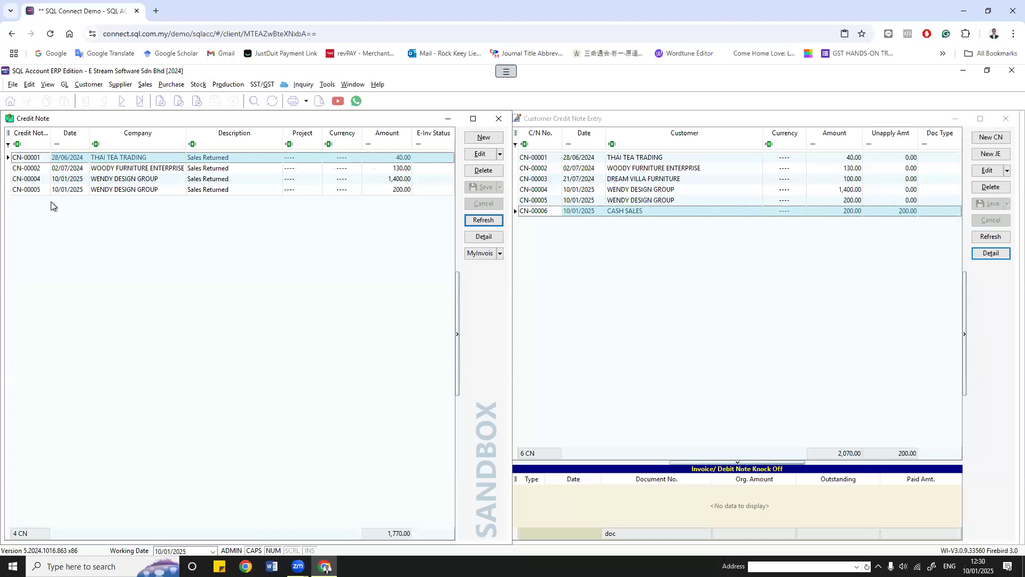
left_click(486, 223)
left_click(696, 273)
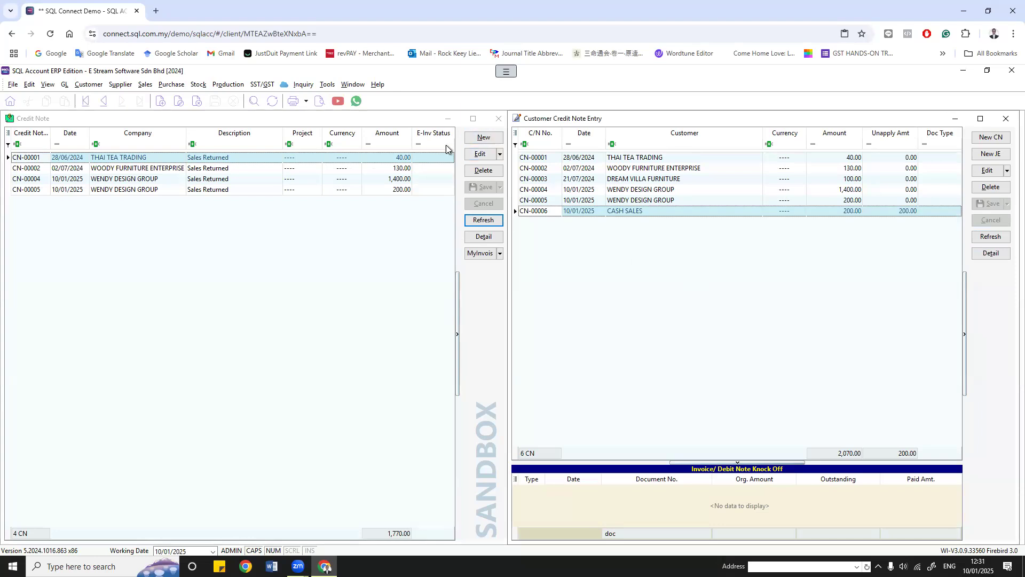
Step: Start a new sales credit note for CASH SALES with one empty item line
left_click(483, 137)
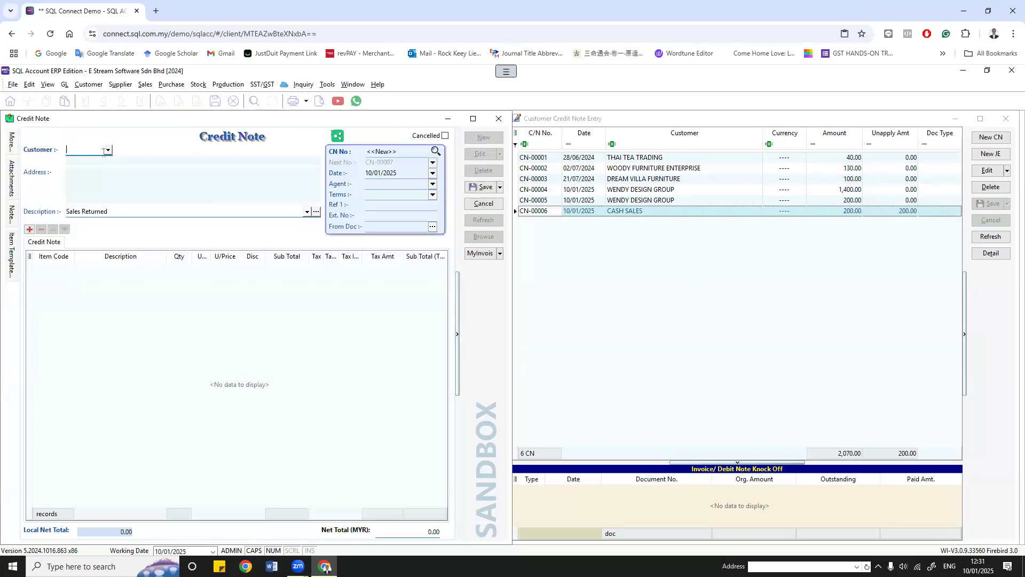
left_click(108, 150)
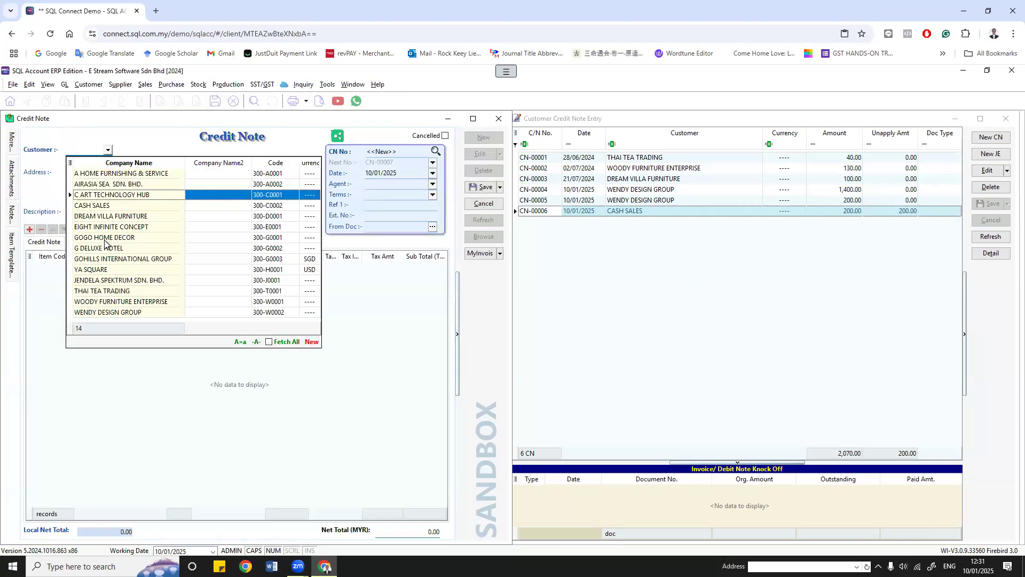
left_click(101, 206)
left_click(67, 272)
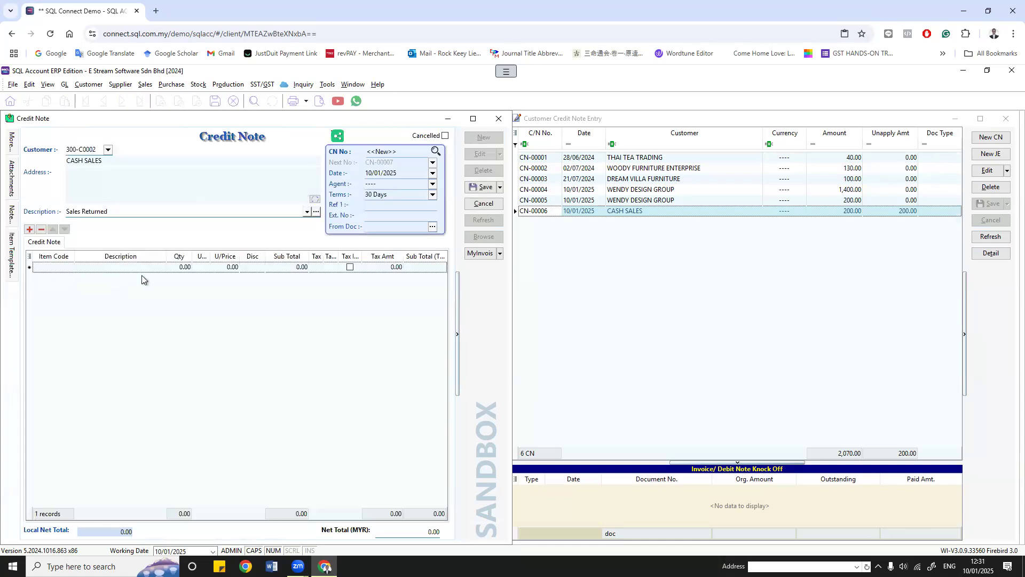
left_click(138, 270)
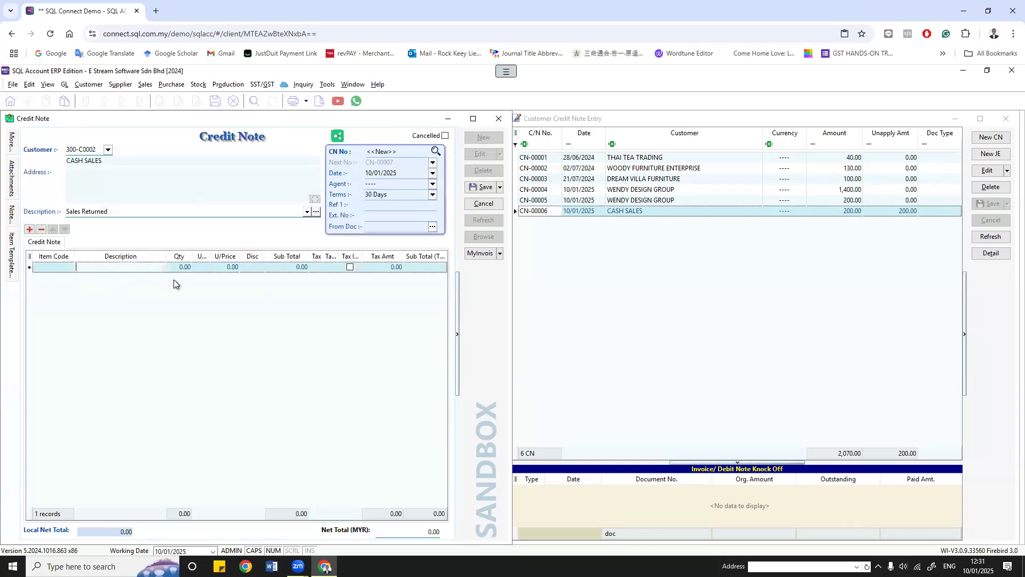
Step: Show the Account column in the sales credit note's item grid and set the line's account to DISCOUNT ALLOWED
left_click(29, 256)
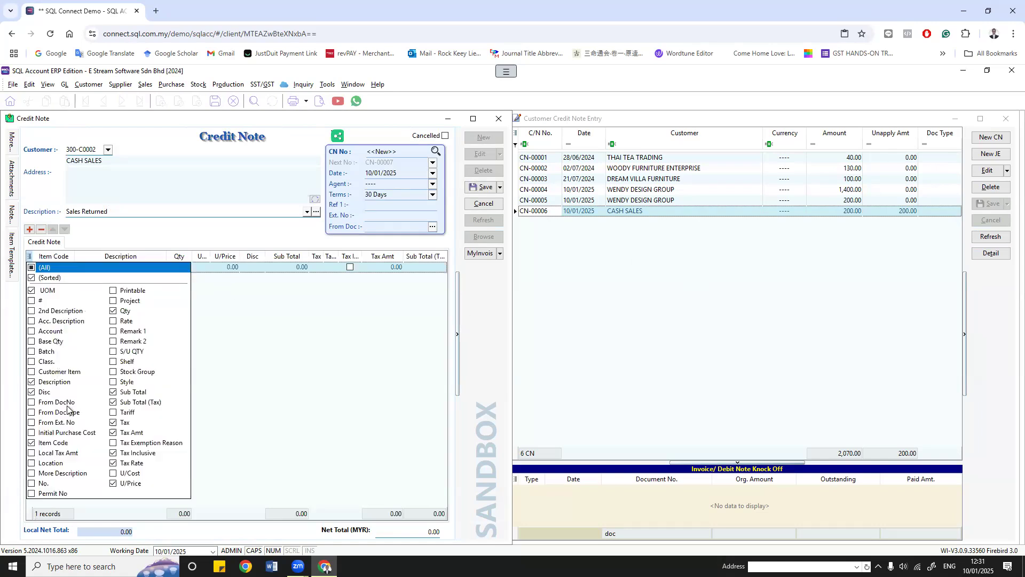
left_click(31, 331)
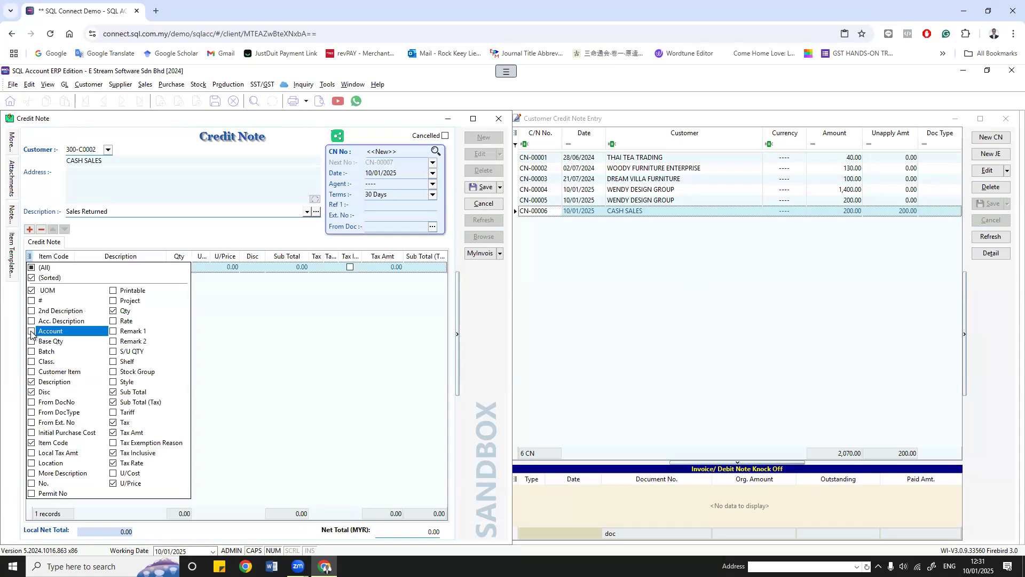
left_click(316, 380)
left_click(441, 268)
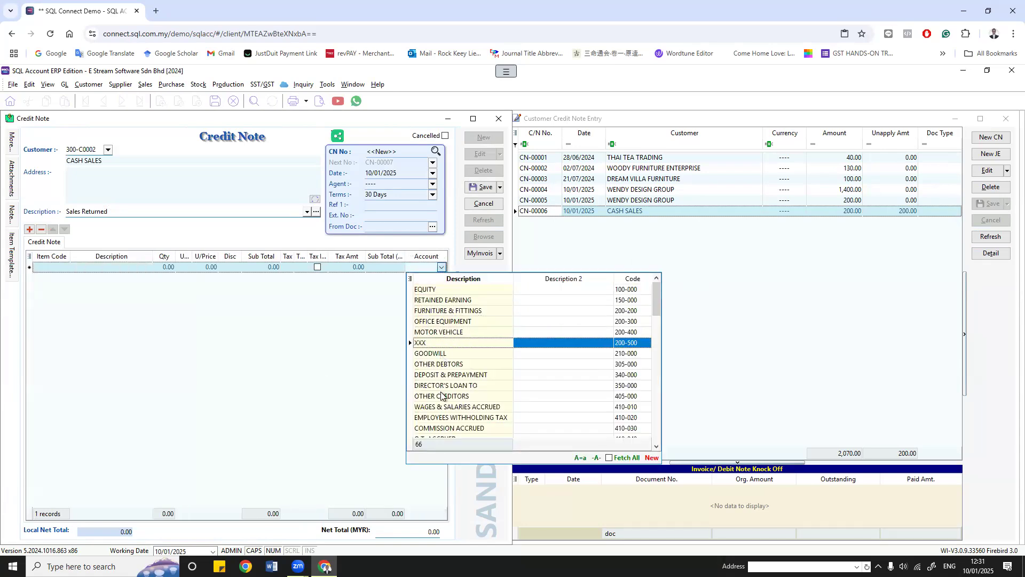
scroll(455, 405, "down", 5)
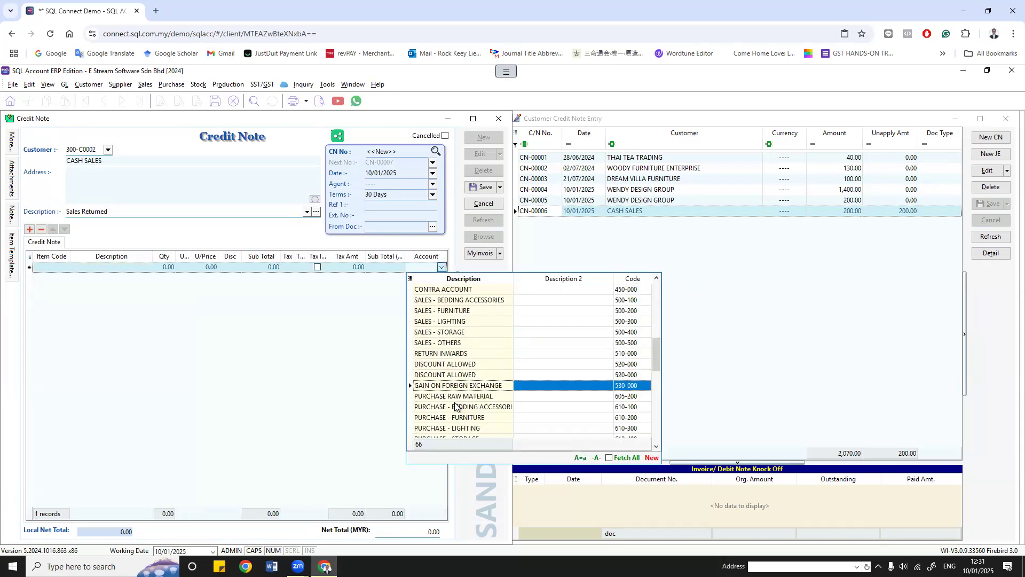
left_click(454, 365)
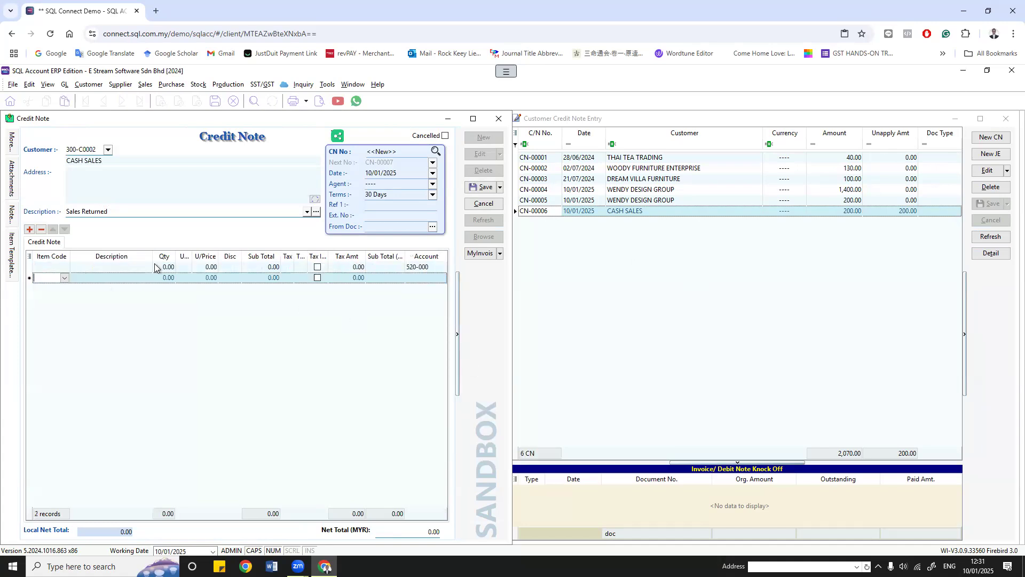
Step: Set the line's Sub Total to 200, save the sales credit note, and return to its list
left_click(202, 267)
left_click(262, 268)
type("200")
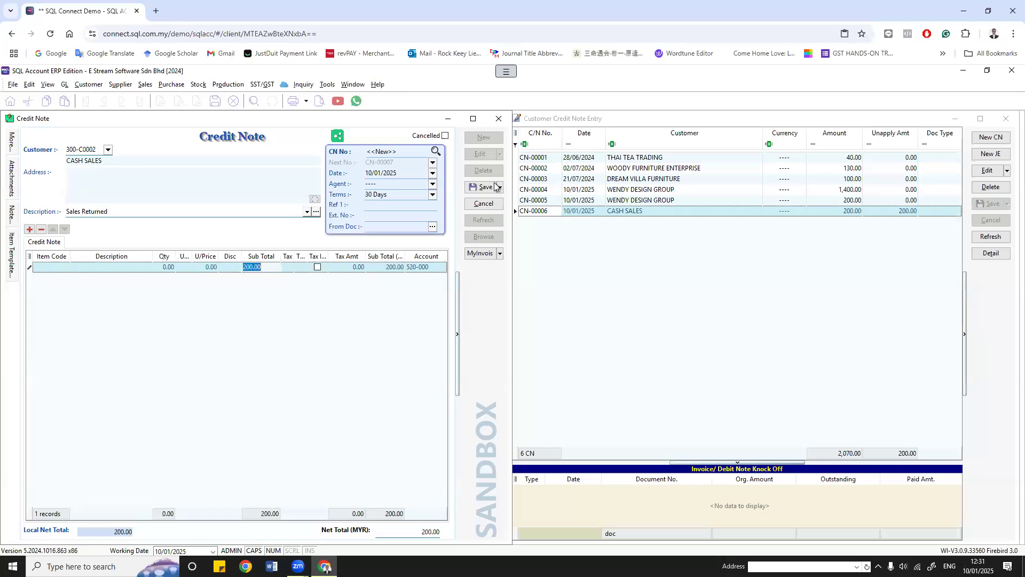
left_click(484, 186)
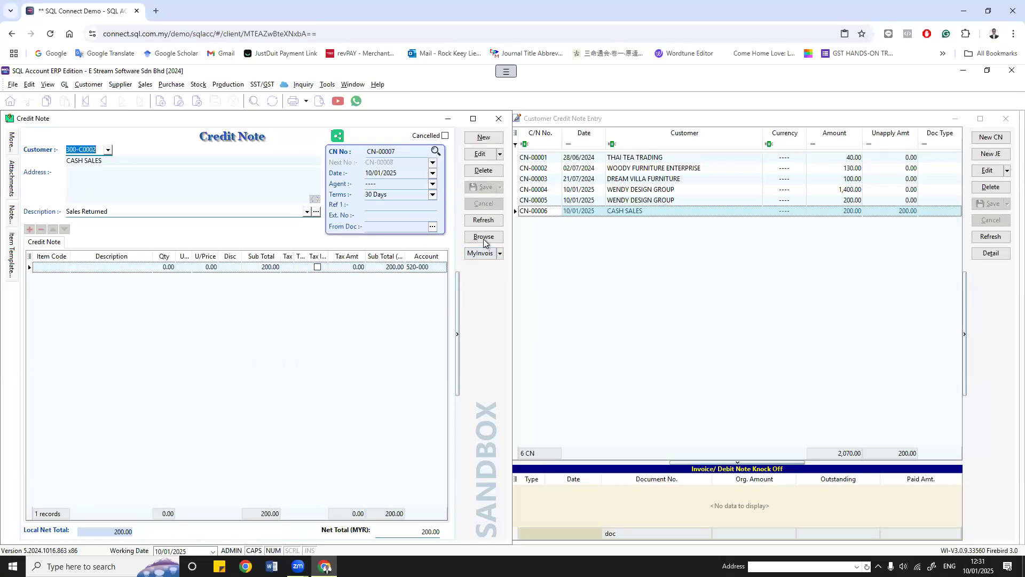
left_click(483, 237)
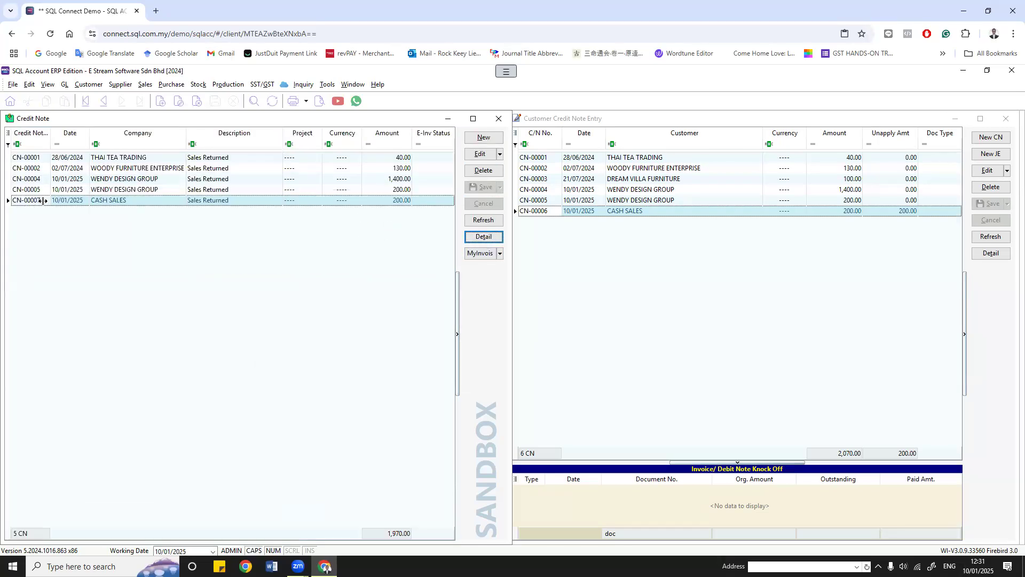
Step: Refresh the Customer Credit Note list and open the newest CASH SALES credit note, posted from Sales
left_click(1004, 236)
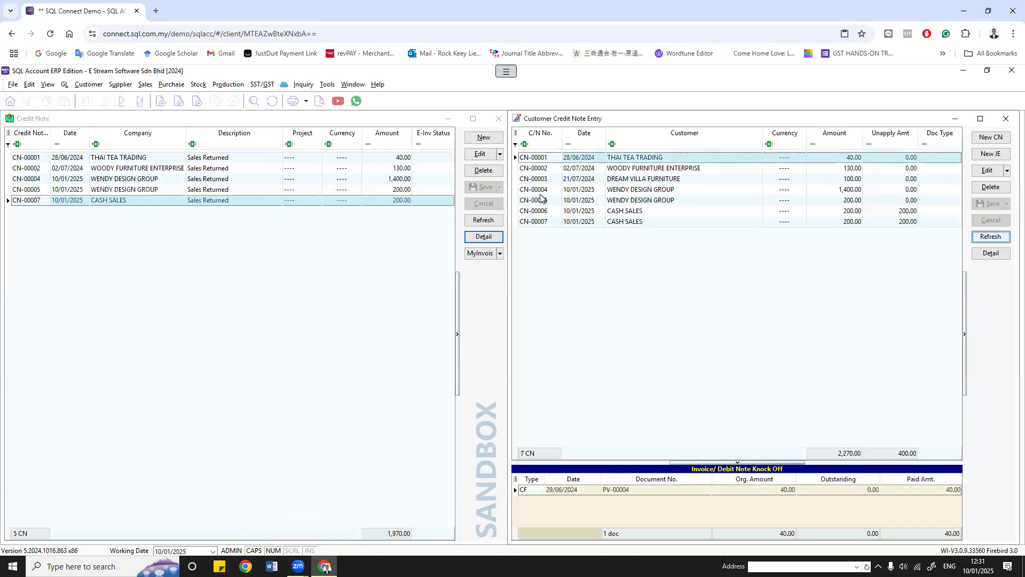
left_click(642, 220)
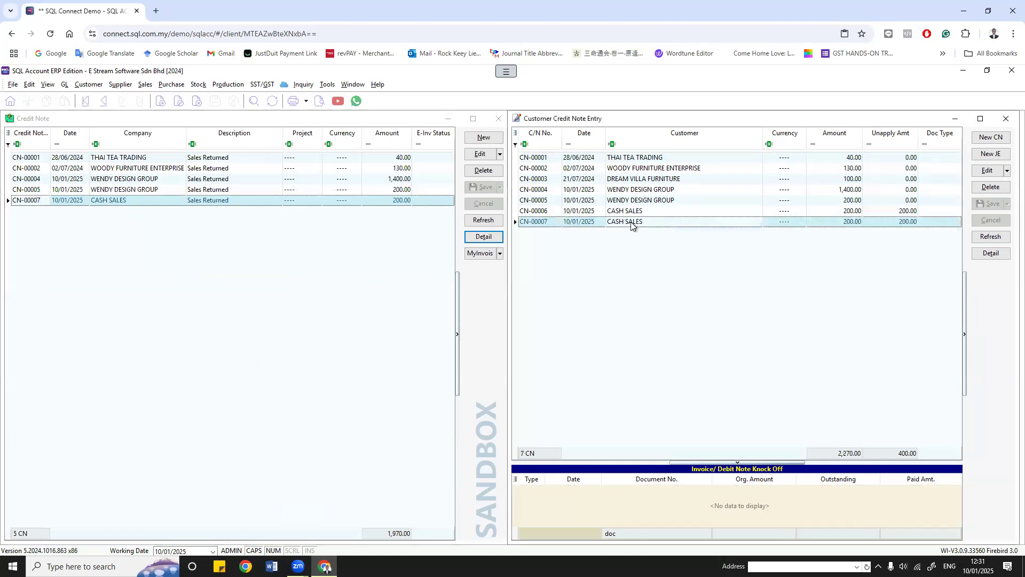
double_click(650, 220)
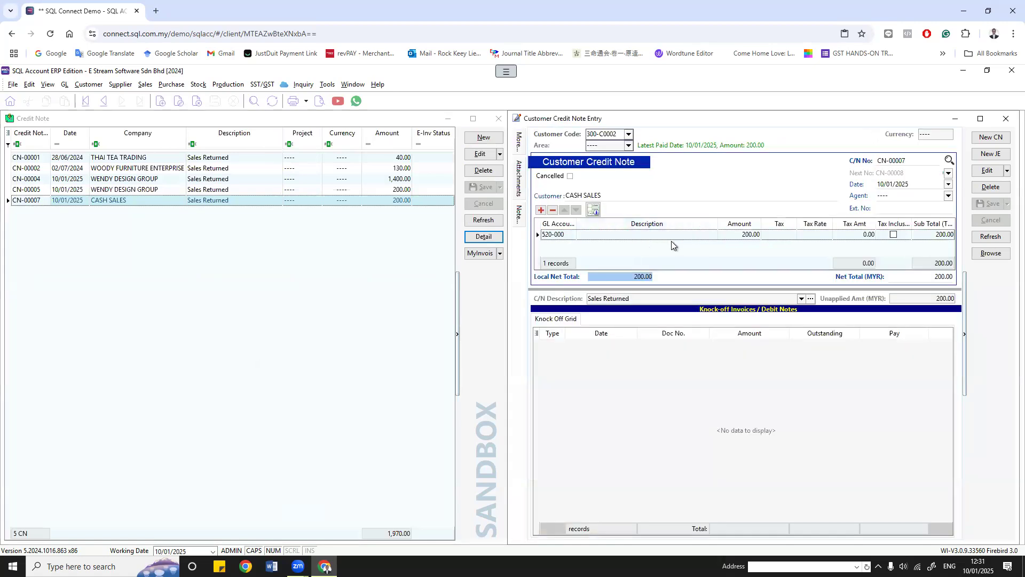
Step: Put the posted customer credit note into edit mode, check its knock-off grid, save it, and return to the list
left_click(987, 171)
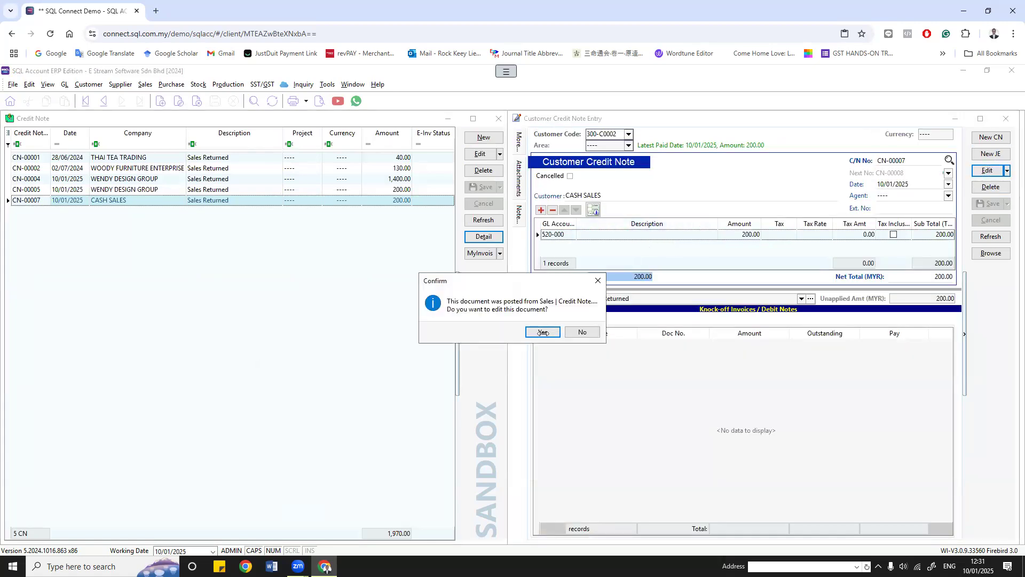
left_click(543, 333)
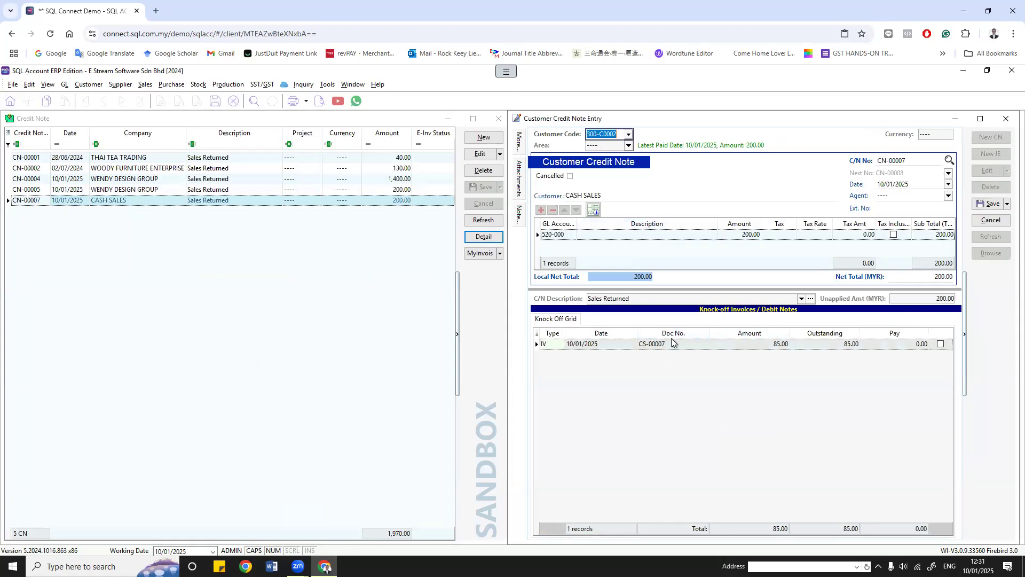
left_click(991, 205)
left_click(989, 253)
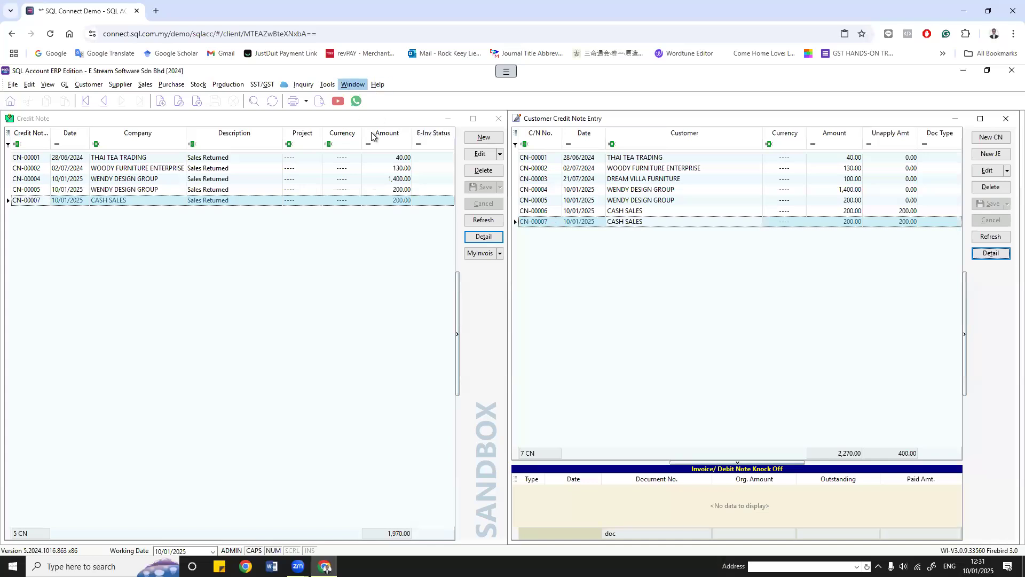
Step: Bring the C ART TECHNOLOGY HUB sales invoice window forward and close it
left_click(353, 84)
left_click(366, 147)
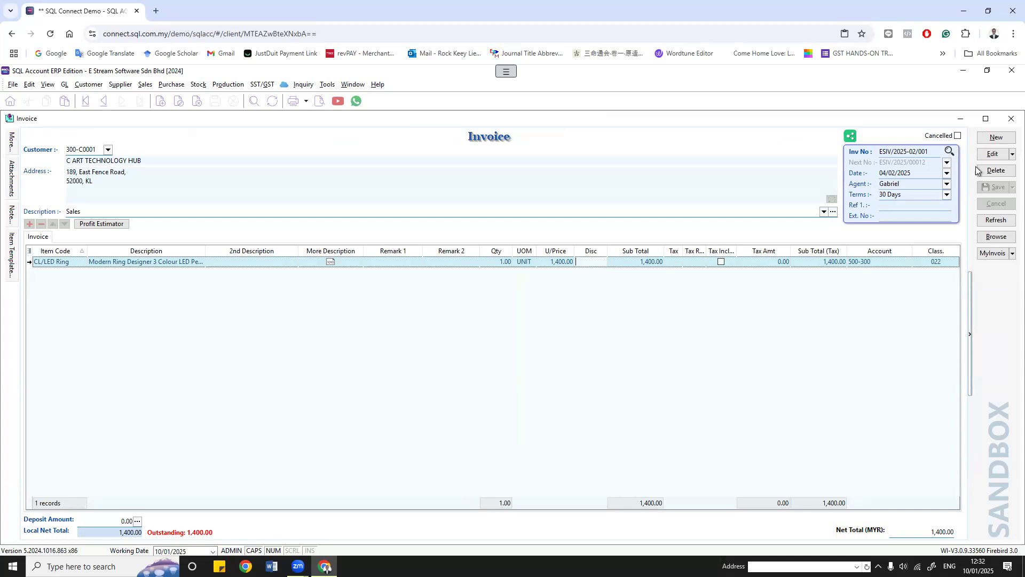
left_click(1011, 119)
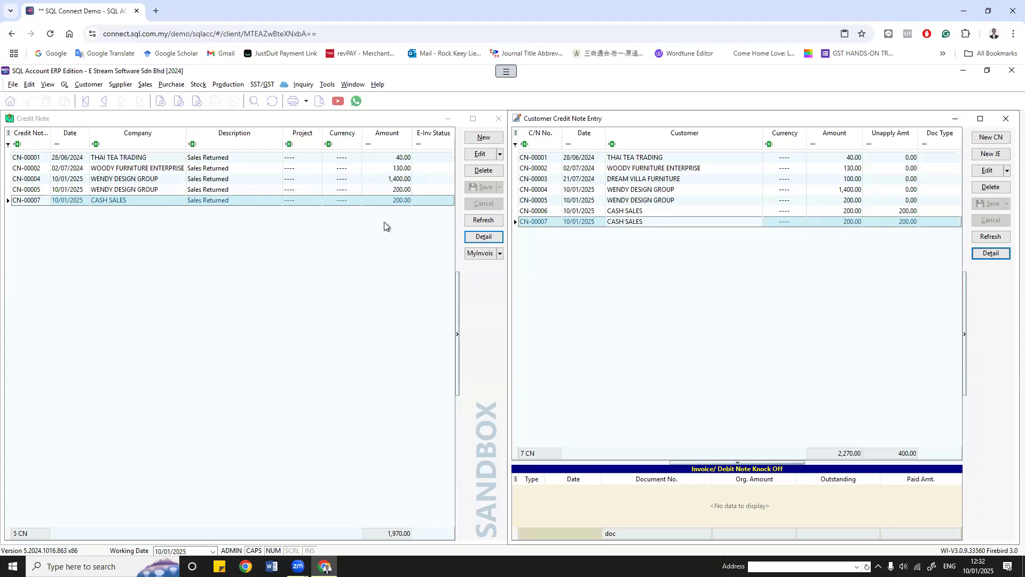
Step: Open the newest CASH SALES credit note in the Sales list and check which account its line is assigned to
left_click(158, 214)
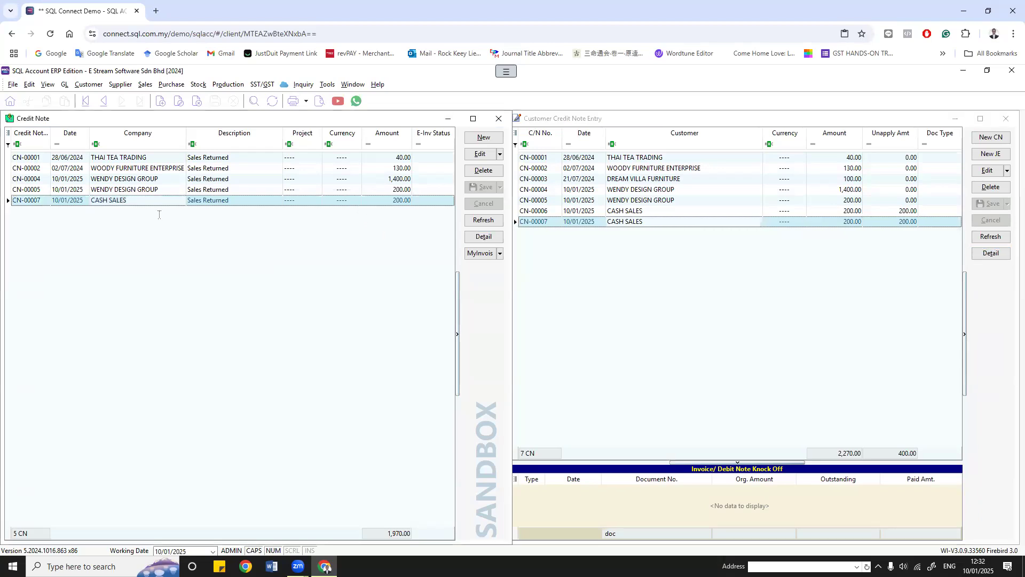
double_click(158, 215)
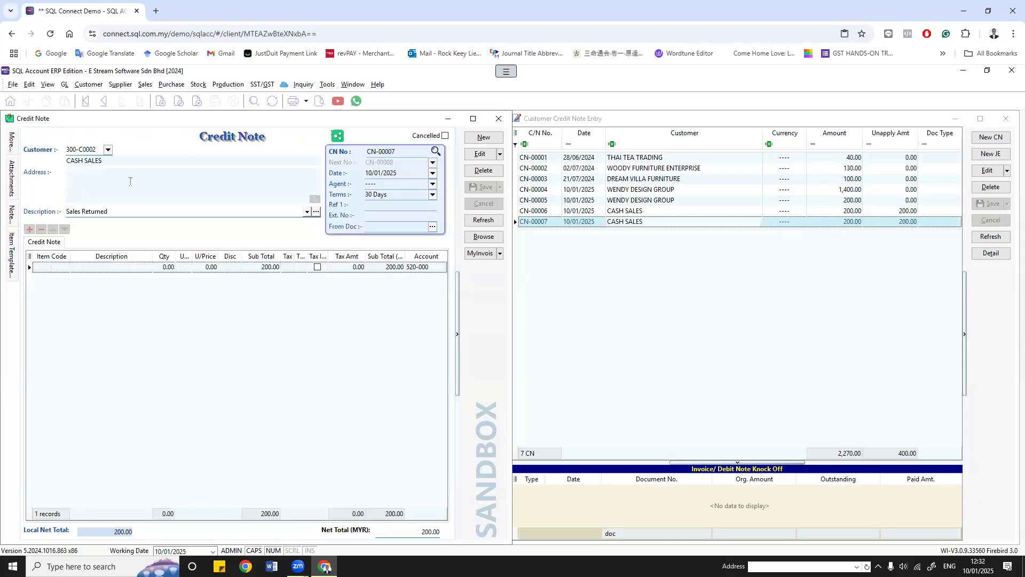
left_click(443, 272)
left_click(442, 270)
left_click(442, 269)
left_click(442, 270)
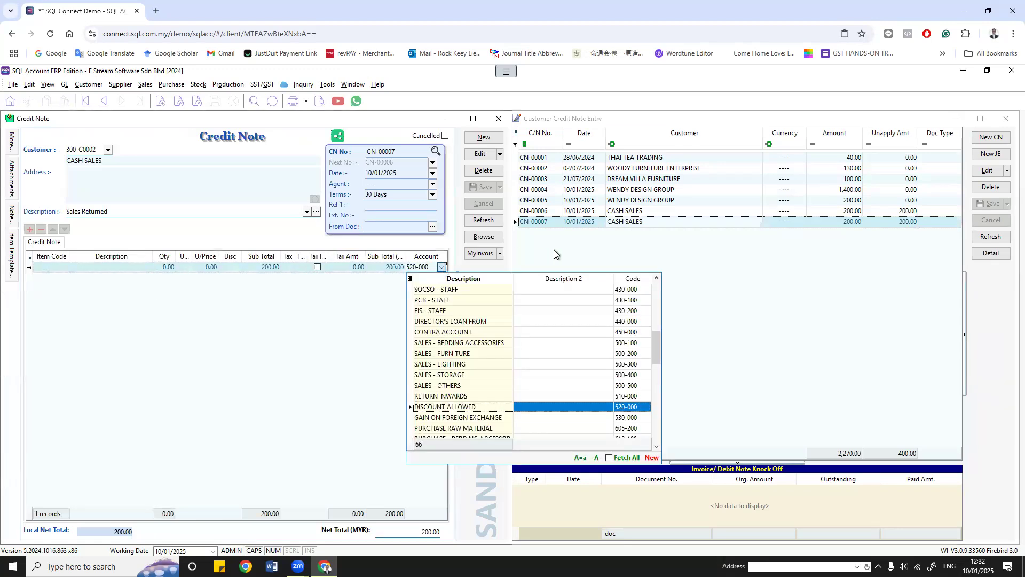
left_click(578, 259)
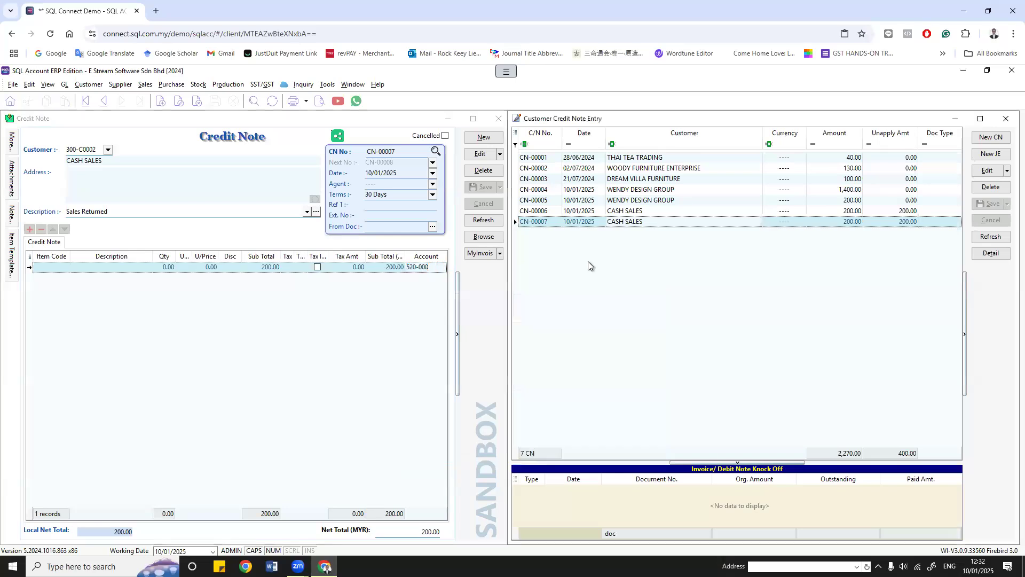
Step: Close the sales Credit Note and Customer Credit Note Entry windows to return to the home screen
left_click(505, 131)
left_click(500, 121)
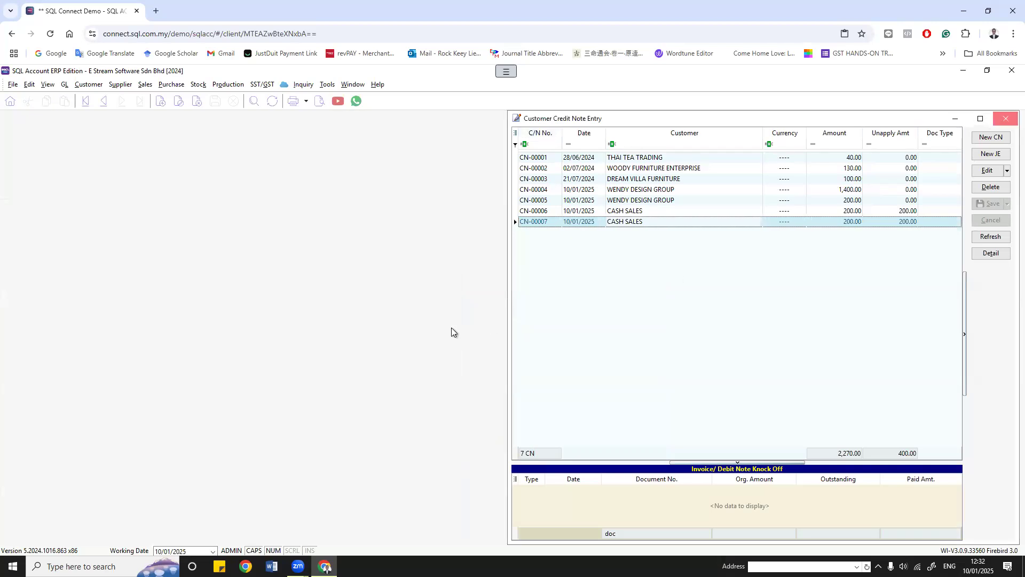
key("Escape")
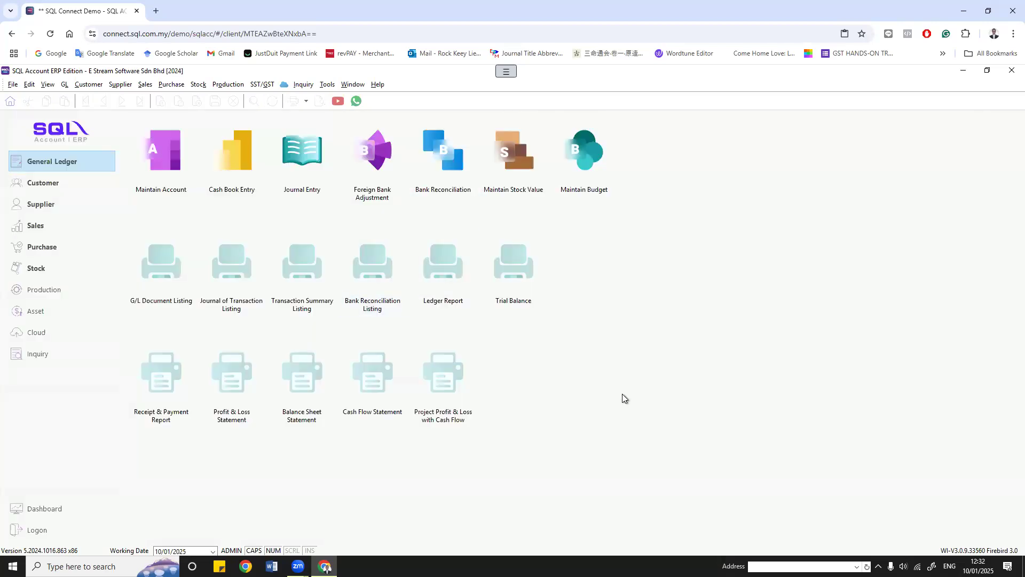